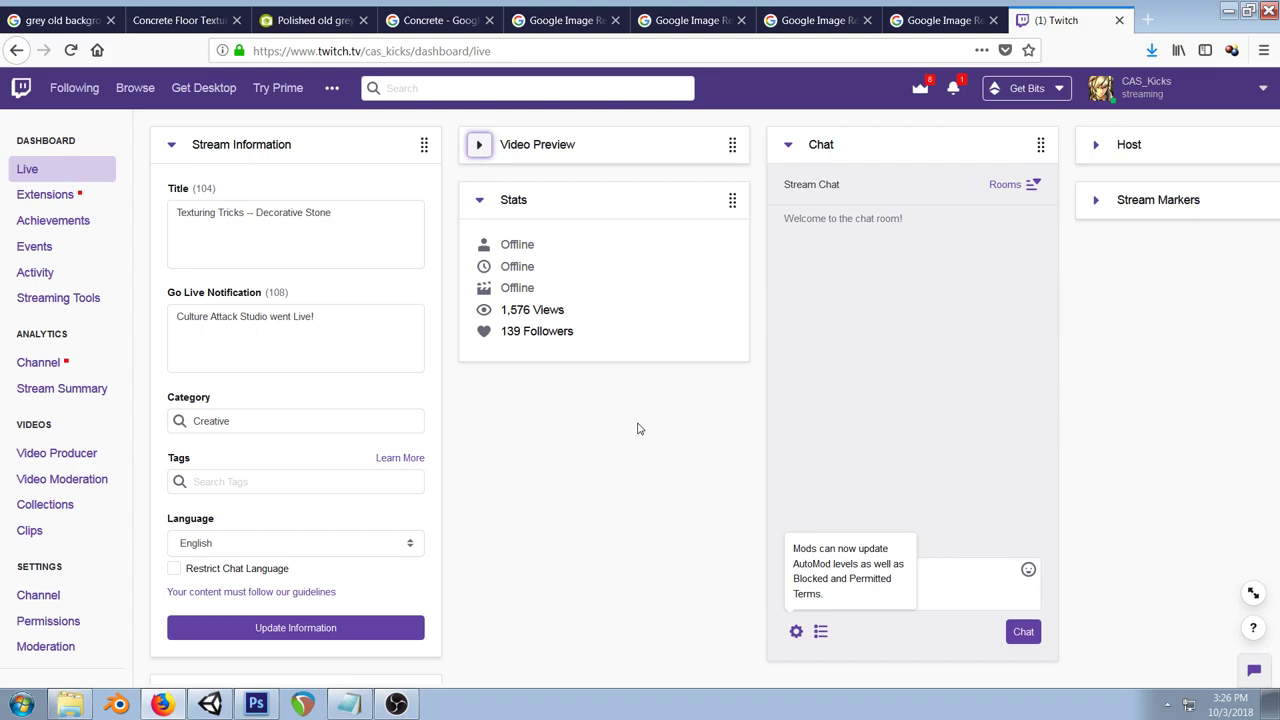
Step: Check the live stream in OBS, and examine the round ornamental floor design in the Unity scene
left_click(396, 704)
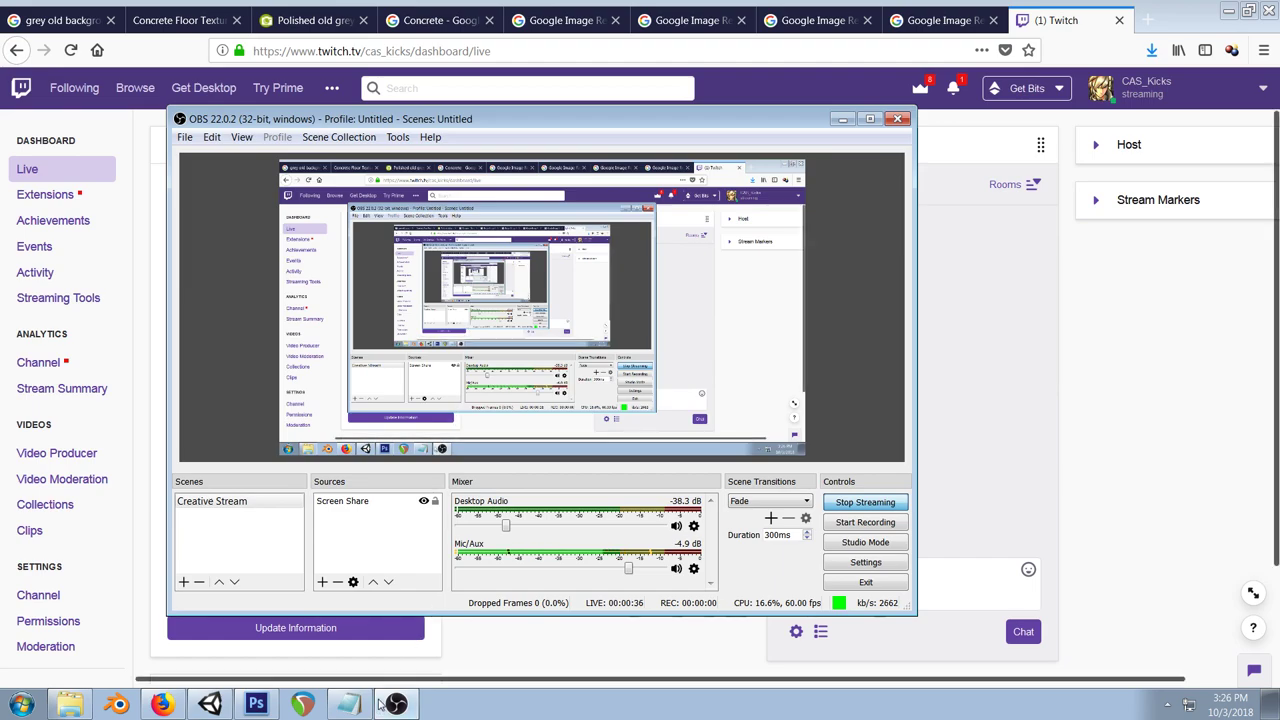
left_click(532, 657)
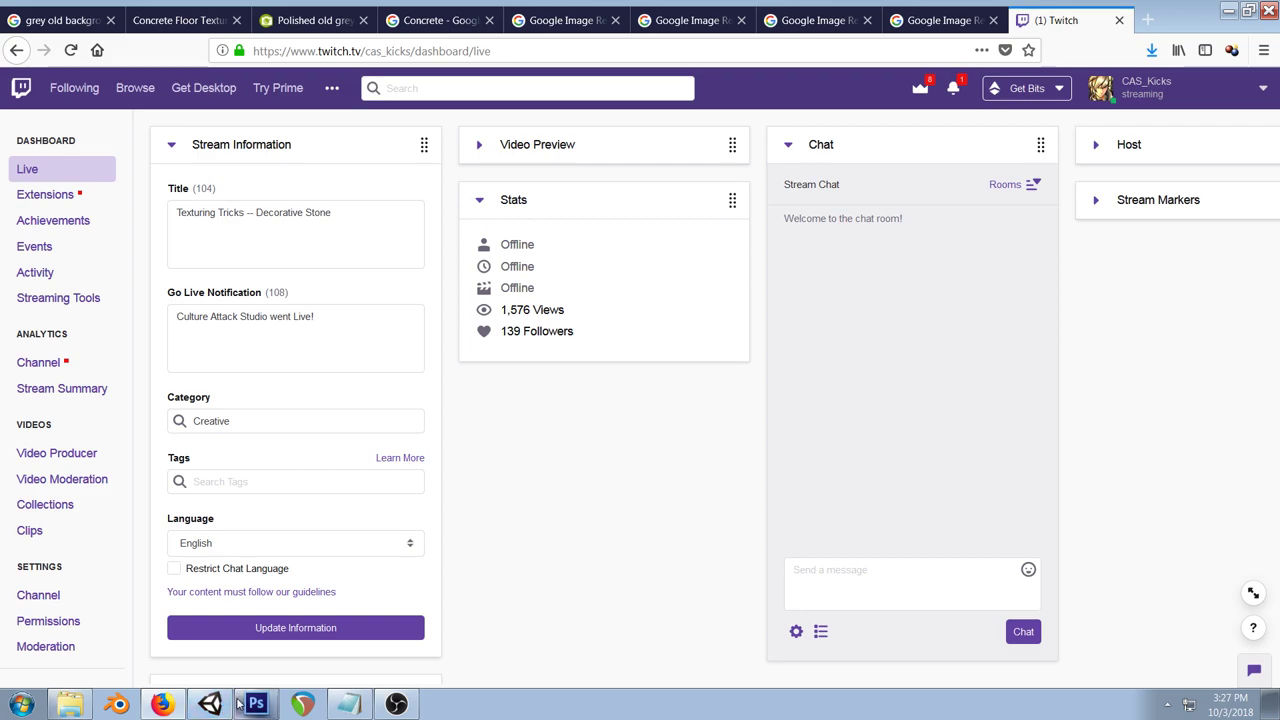
left_click(212, 704)
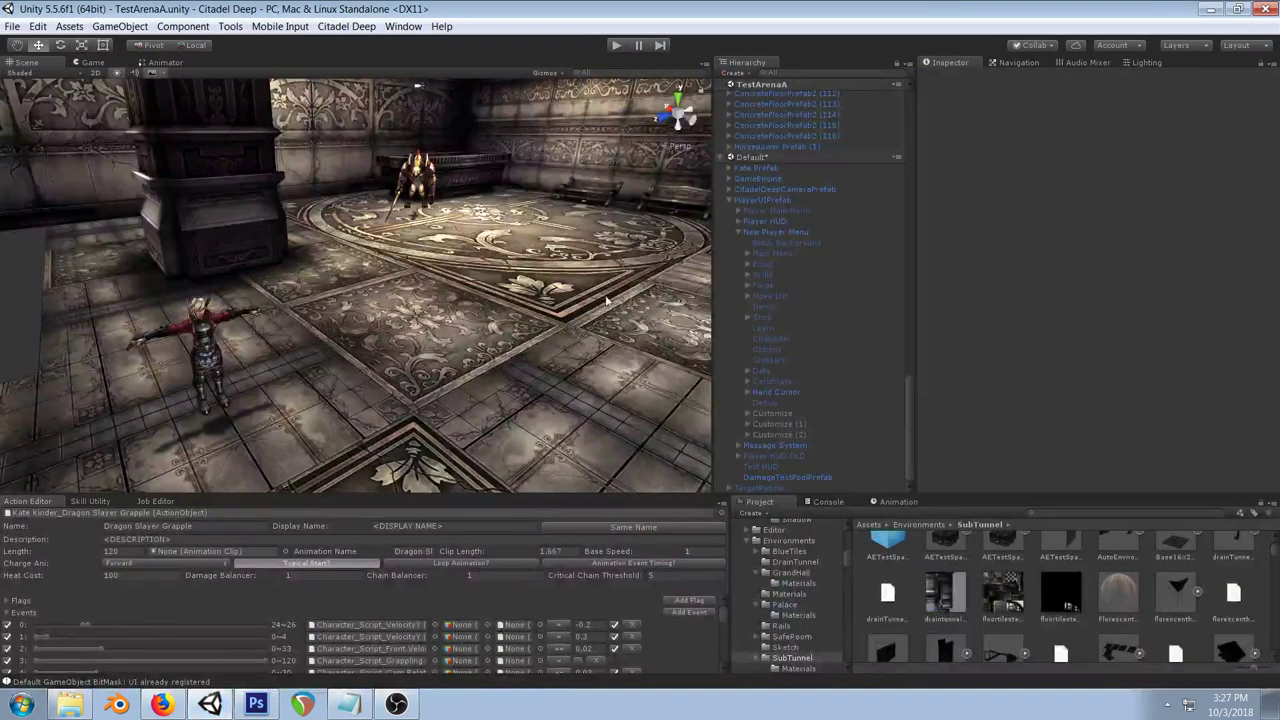
scroll(408, 292, "down", 5)
left_click_drag(408, 292, 414, 231)
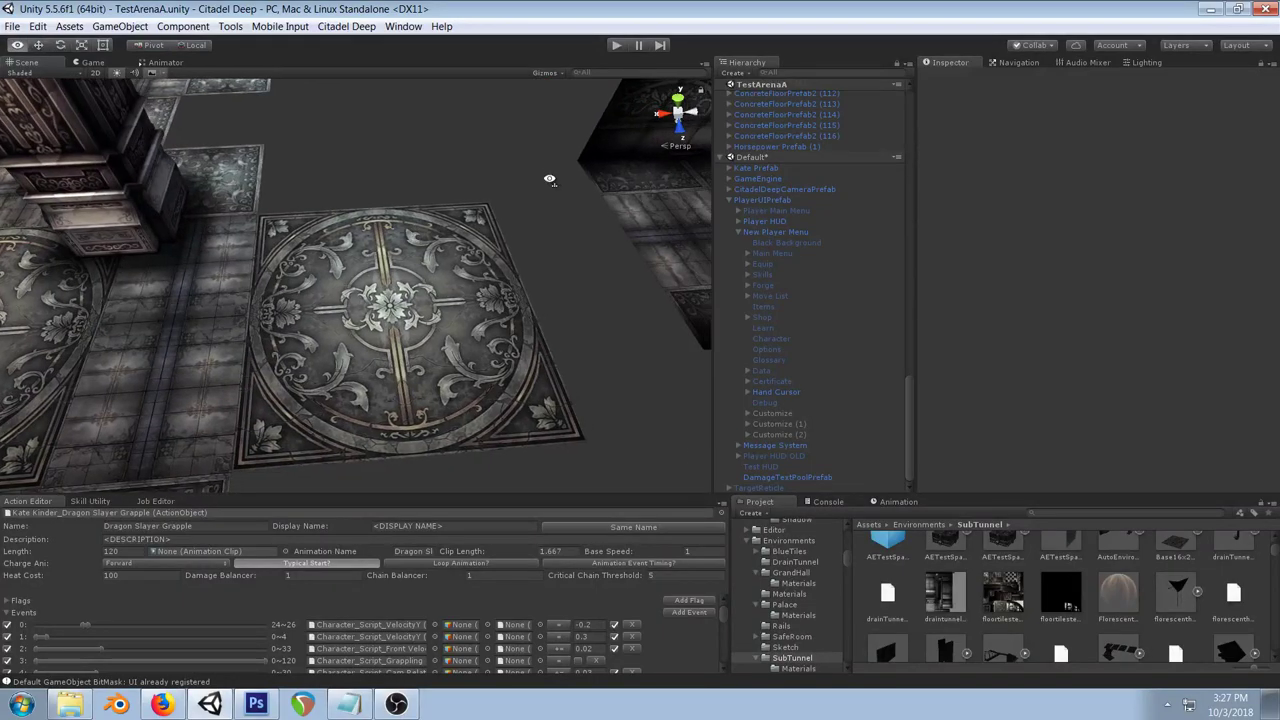
left_click_drag(552, 175, 530, 242)
left_click_drag(544, 196, 547, 254)
scroll(546, 250, "up", 4)
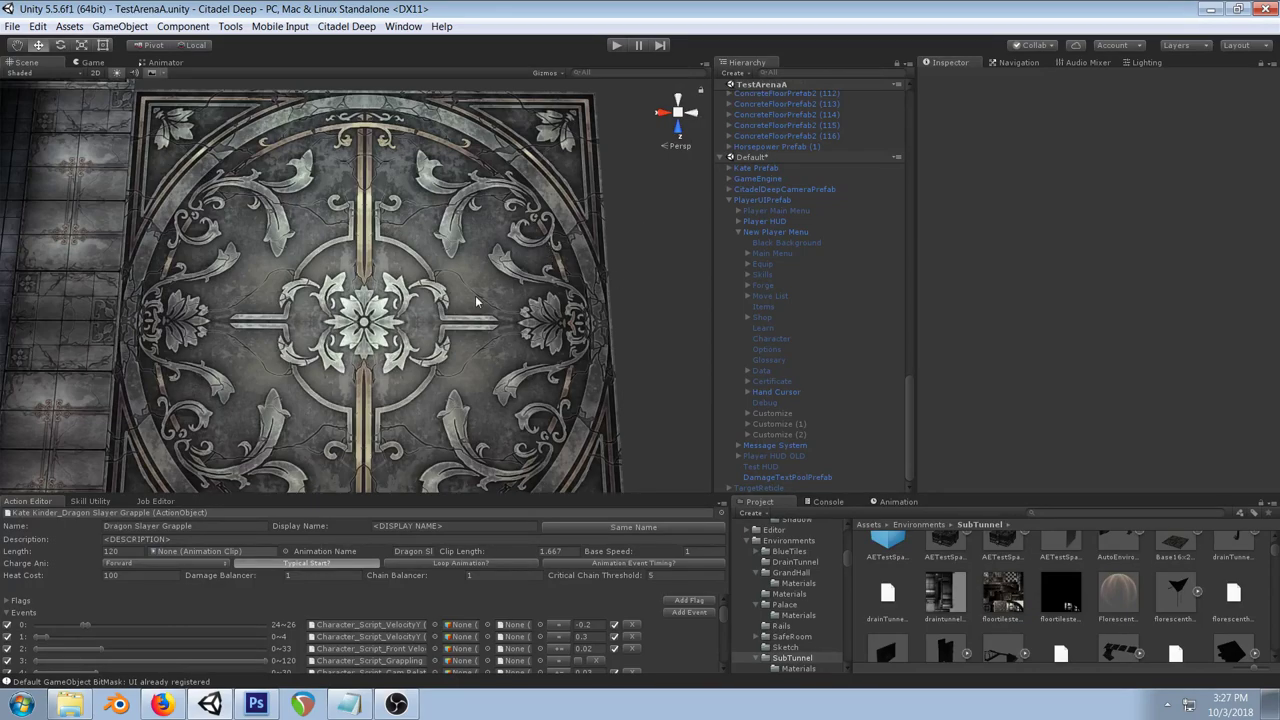
Step: Recheck the stream in OBS, and inspect the floor medallions and the nearby pillar in Unity from several angles
left_click(396, 704)
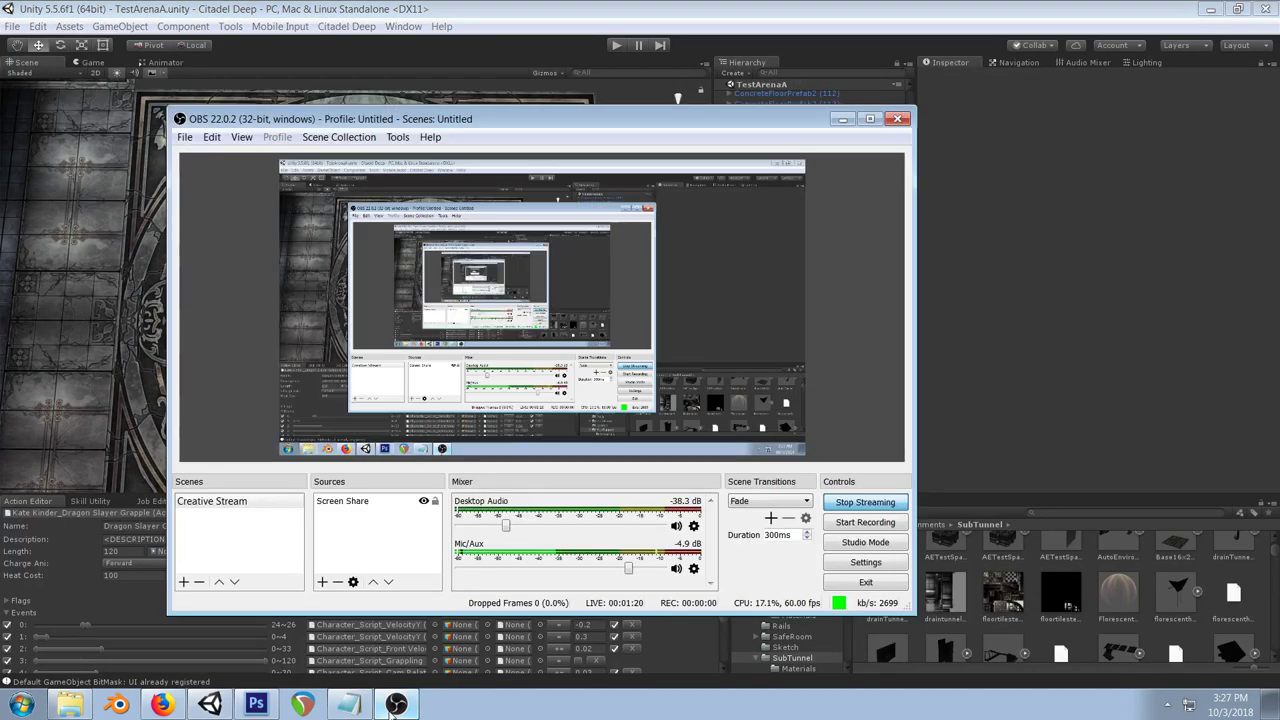
left_click(583, 7)
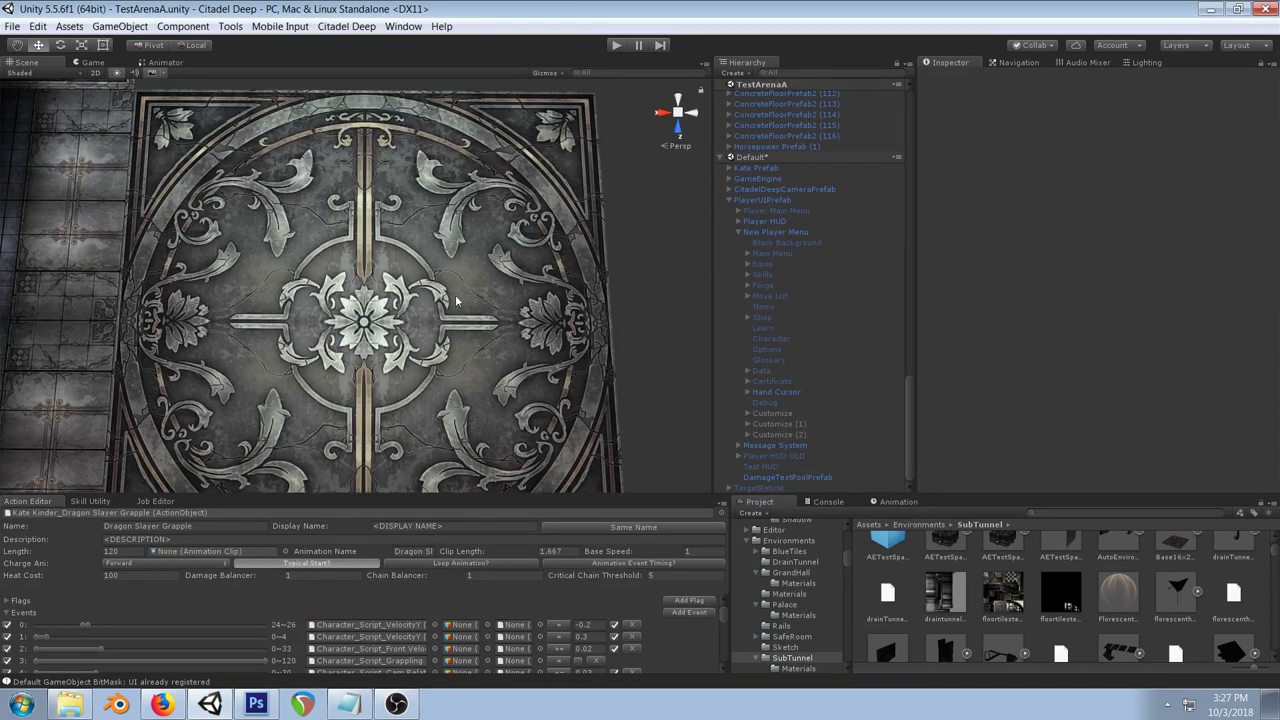
left_click_drag(421, 320, 516, 226)
scroll(516, 226, "down", 5)
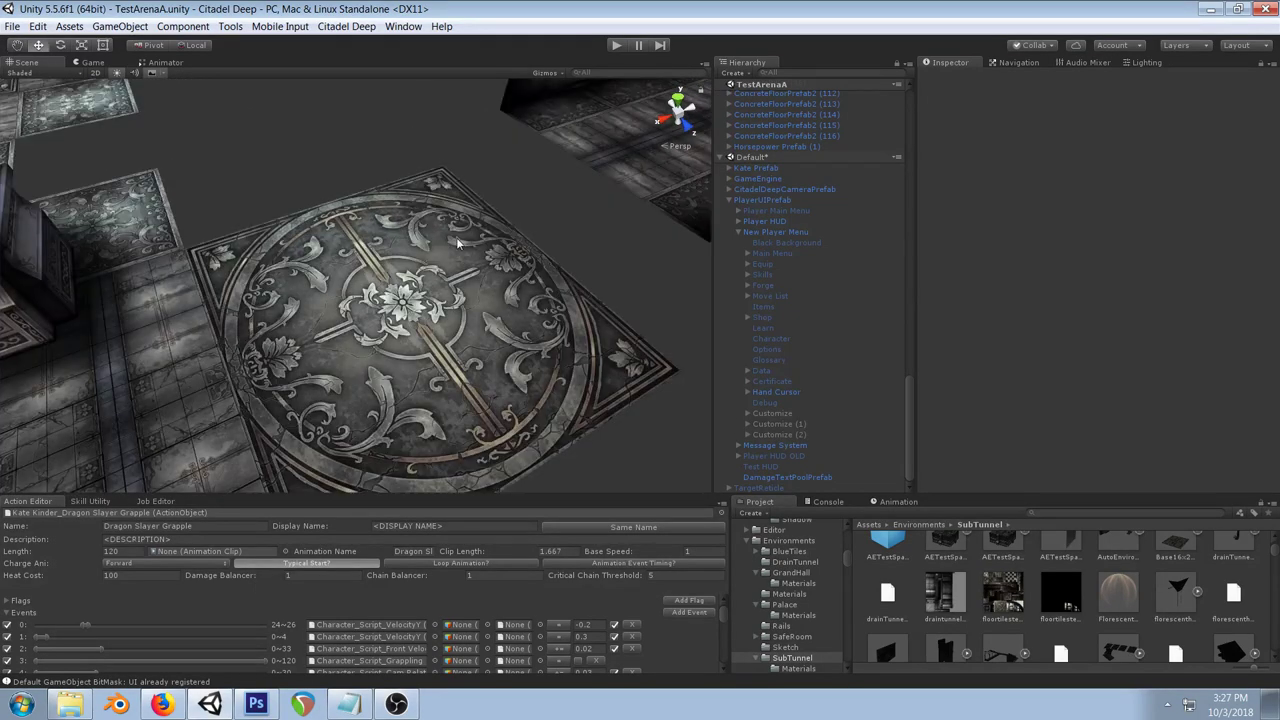
left_click_drag(502, 216, 439, 266)
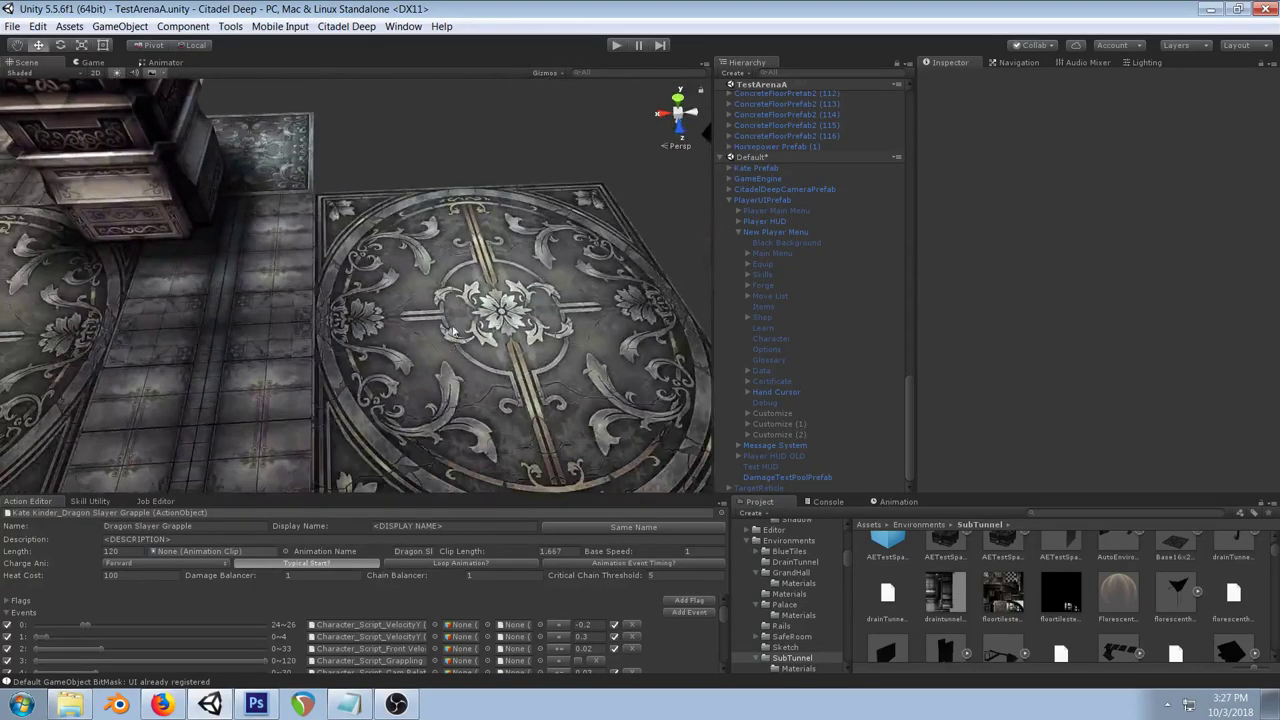
left_click_drag(480, 174, 470, 280)
left_click_drag(505, 120, 515, 210)
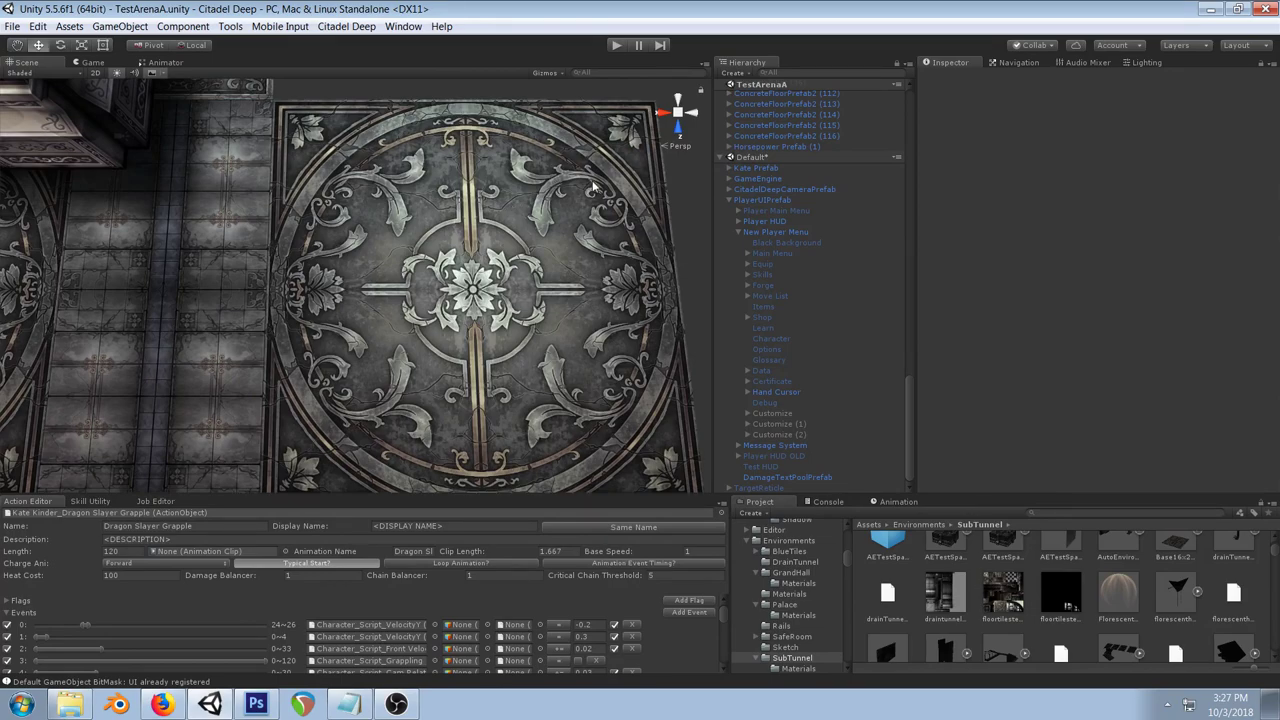
left_click_drag(600, 212, 481, 251)
scroll(481, 294, "down", 2)
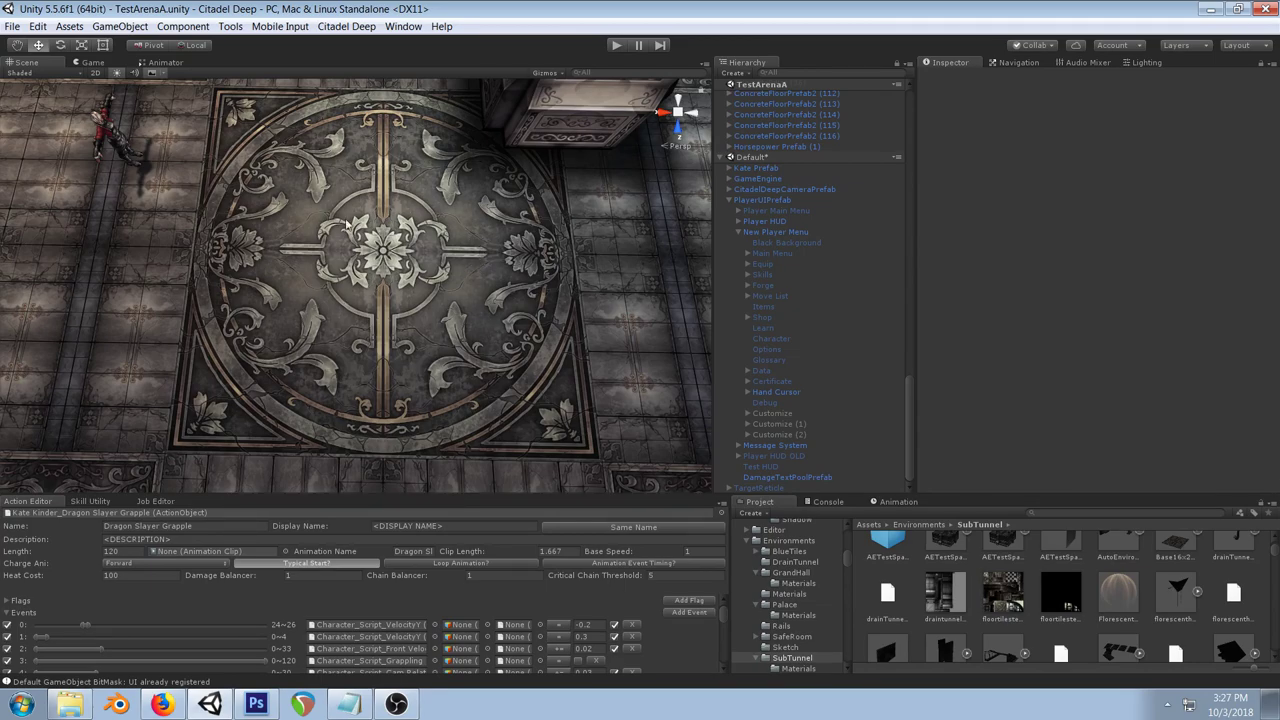
left_click_drag(370, 369, 504, 251)
left_click_drag(510, 312, 506, 283)
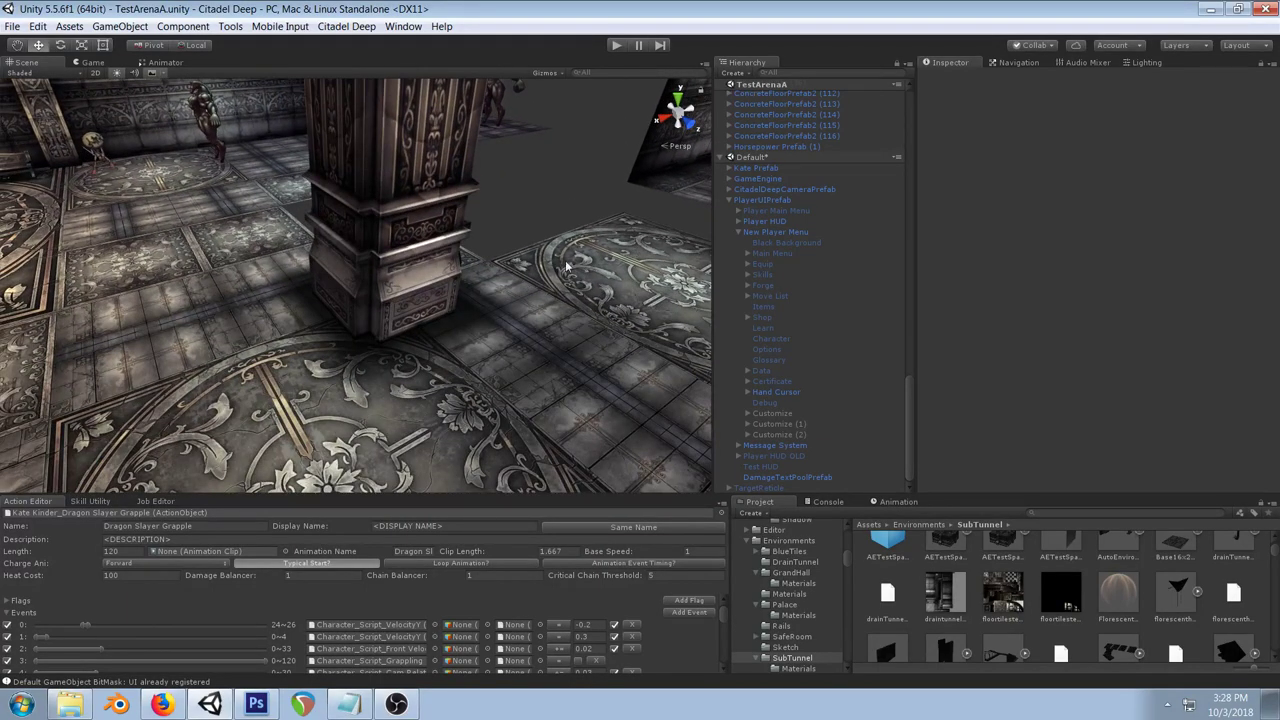
left_click_drag(541, 193, 580, 217)
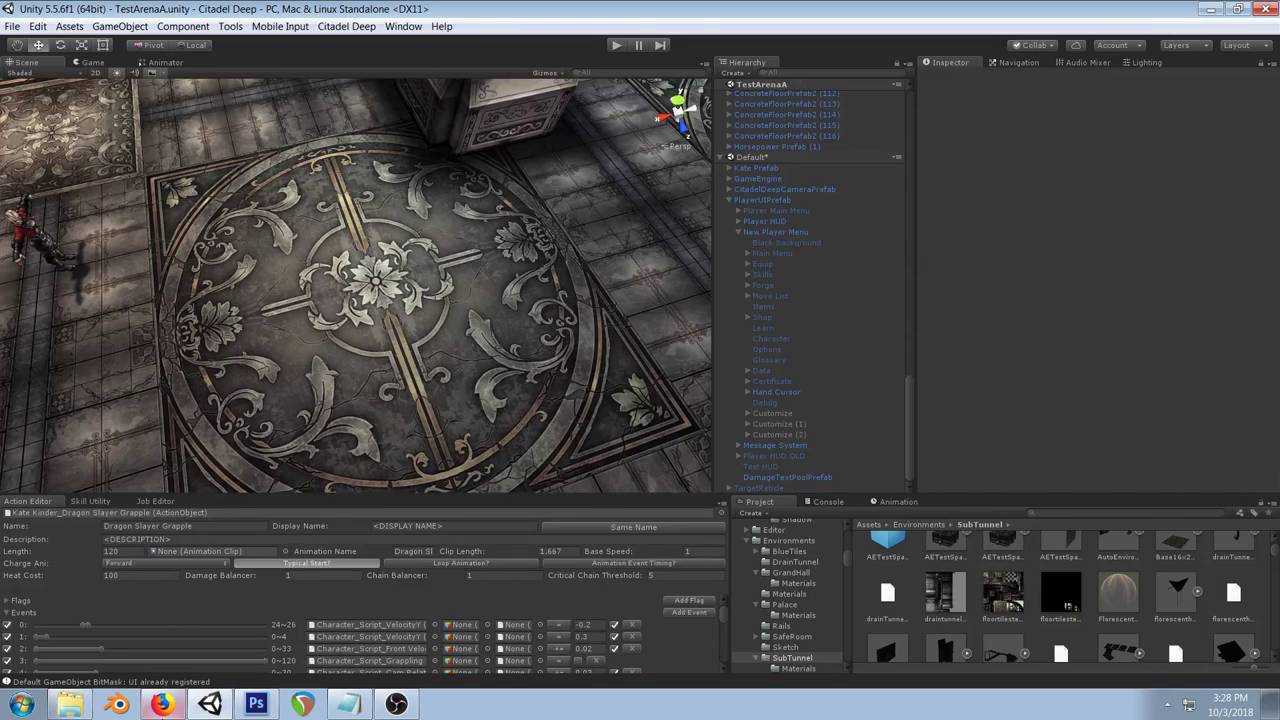
Step: Switch to Firefox and view the four Dragon Quest XI reference images of stone floors and carved walls
left_click(161, 704)
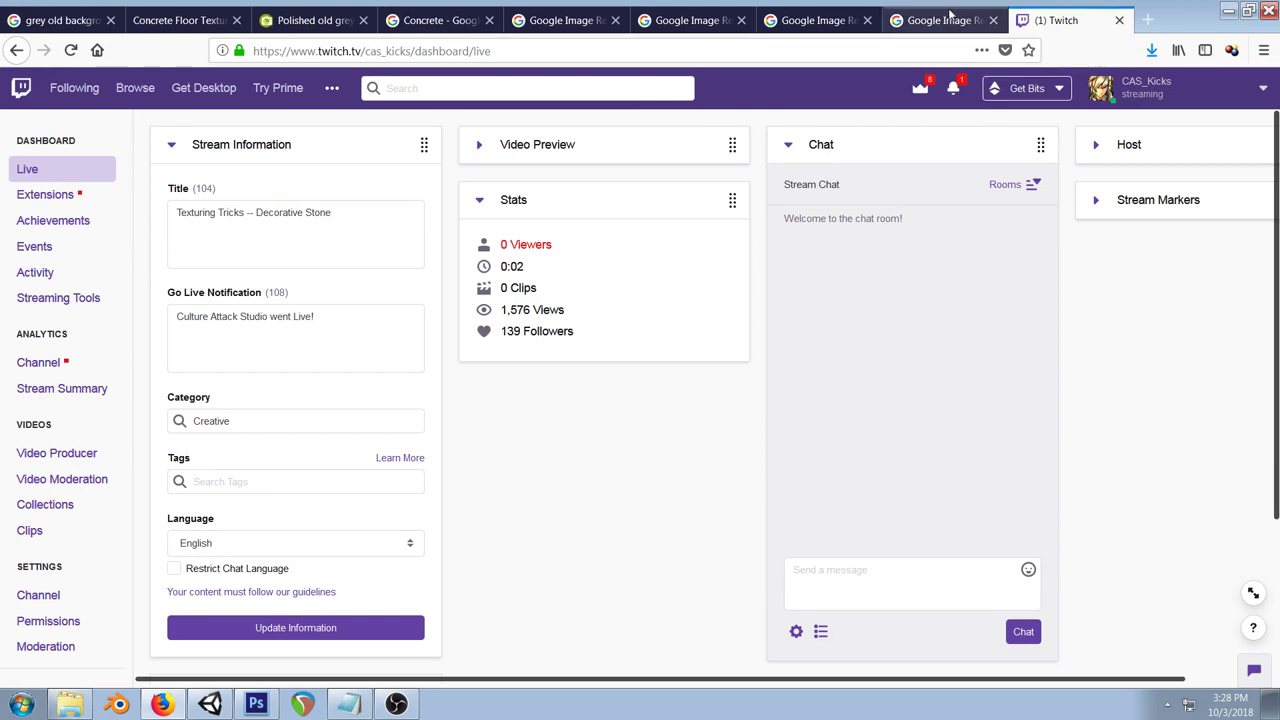
left_click(567, 22)
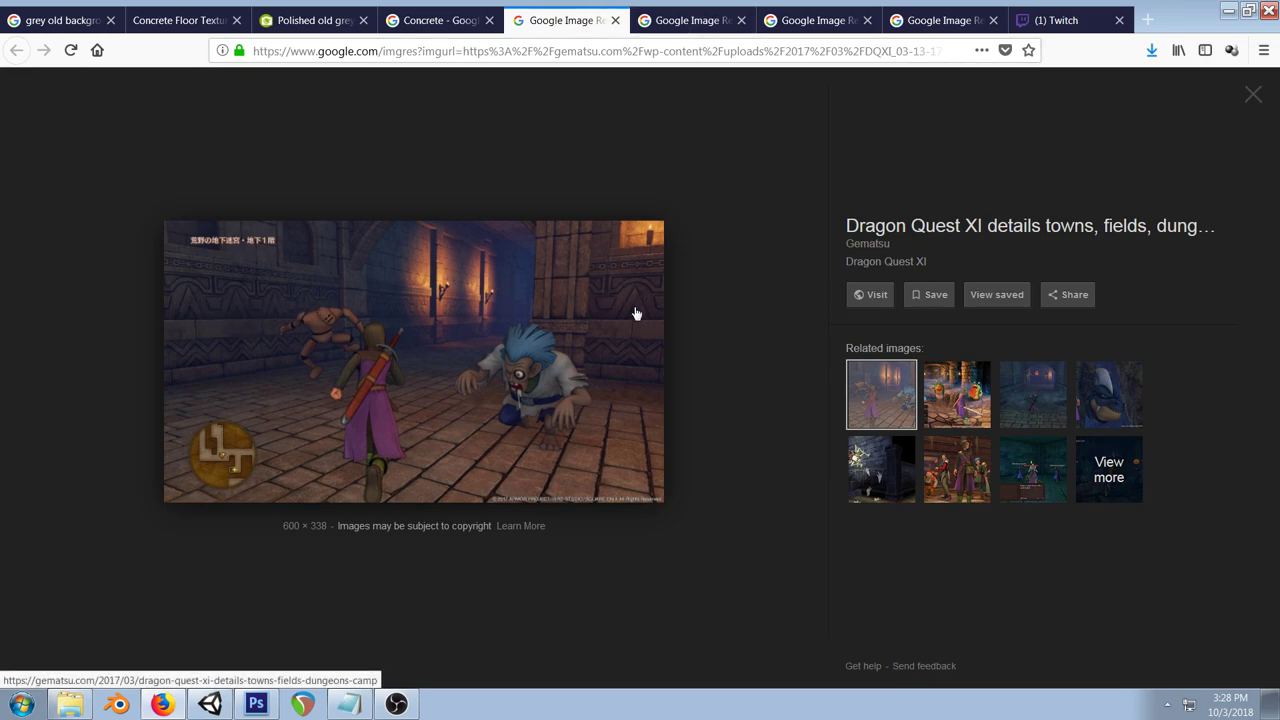
left_click(680, 22)
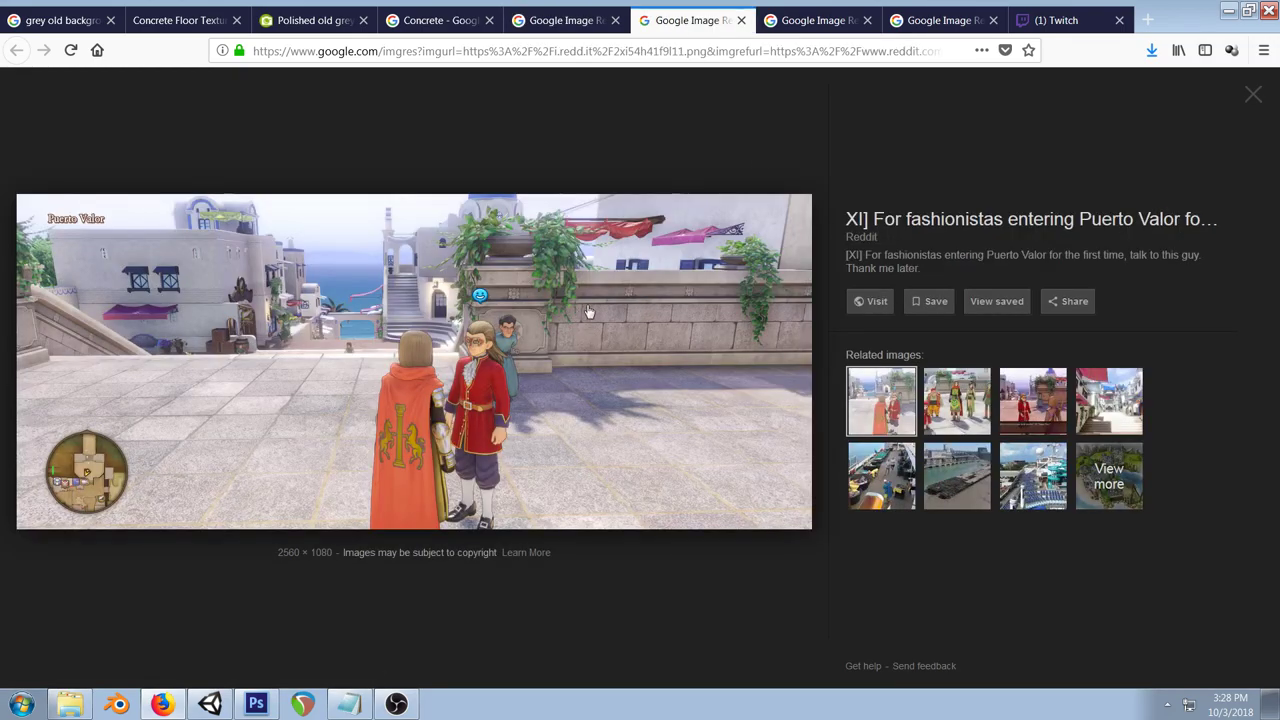
left_click(815, 20)
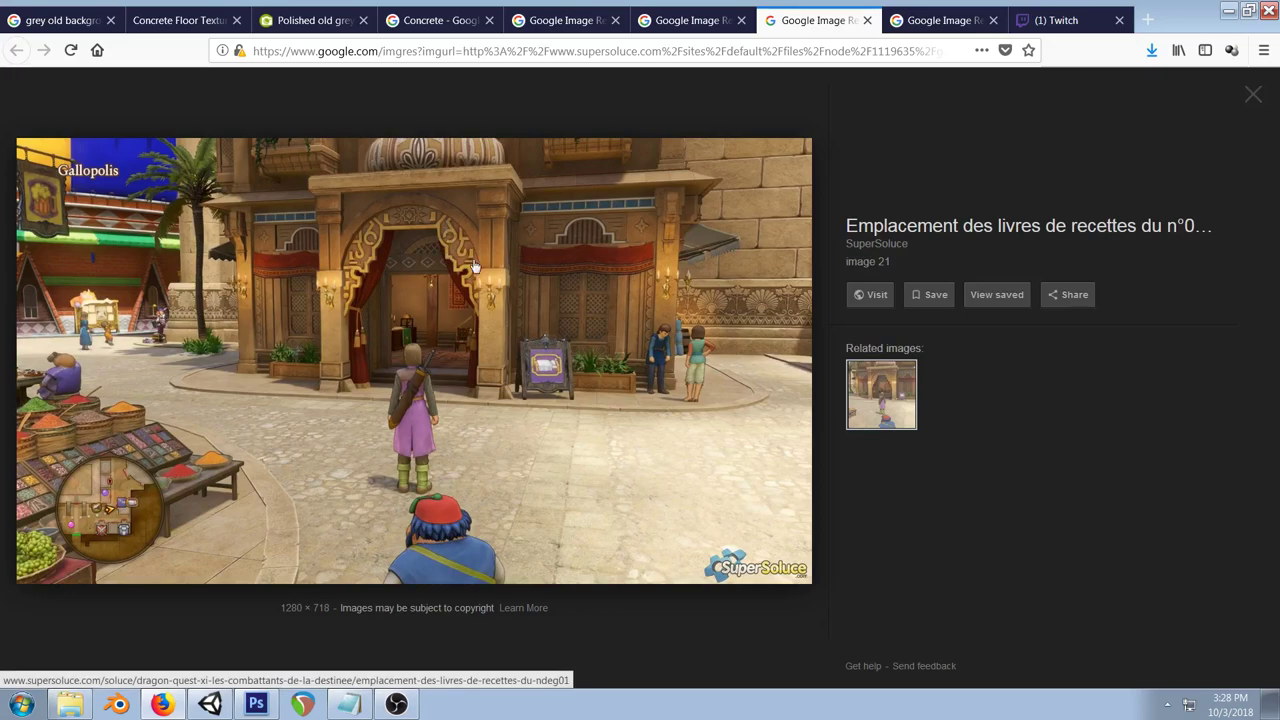
key("ctrl+Tab")
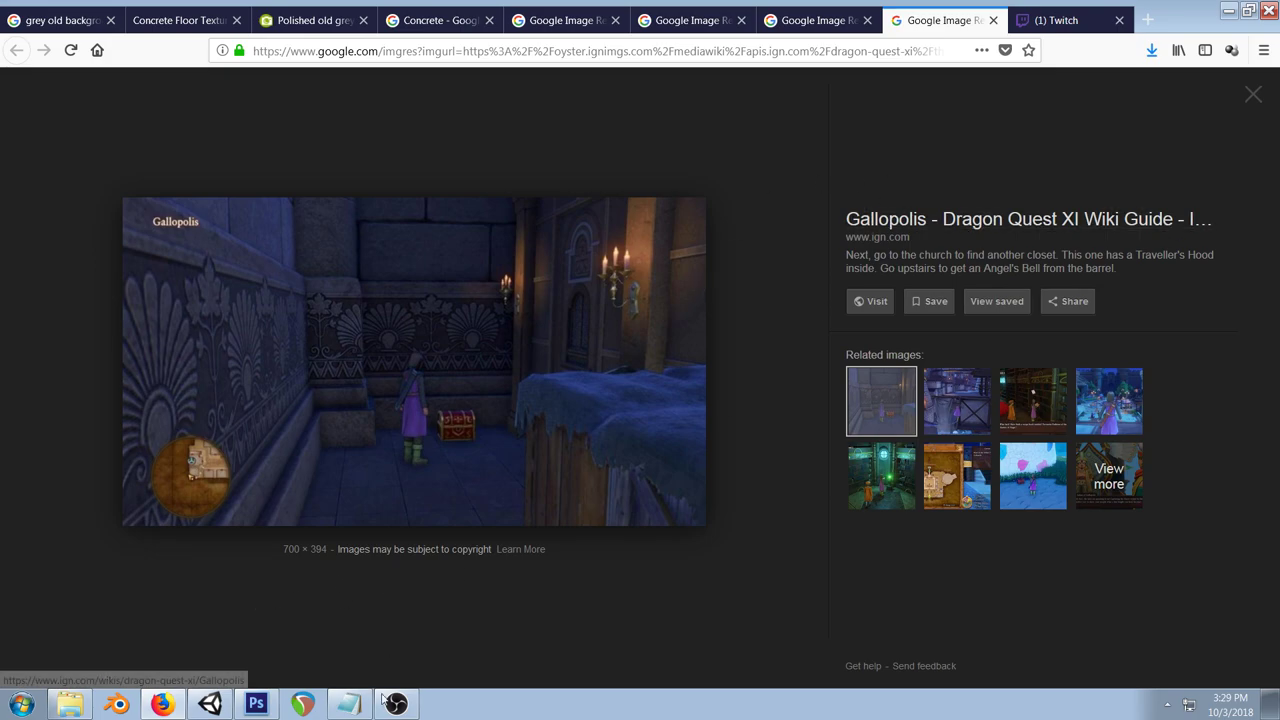
Step: Open the Stream Notes in Notepad and highlight the line "Real Texture + Gradient Map + Layer Effects", then minimise them
left_click(349, 704)
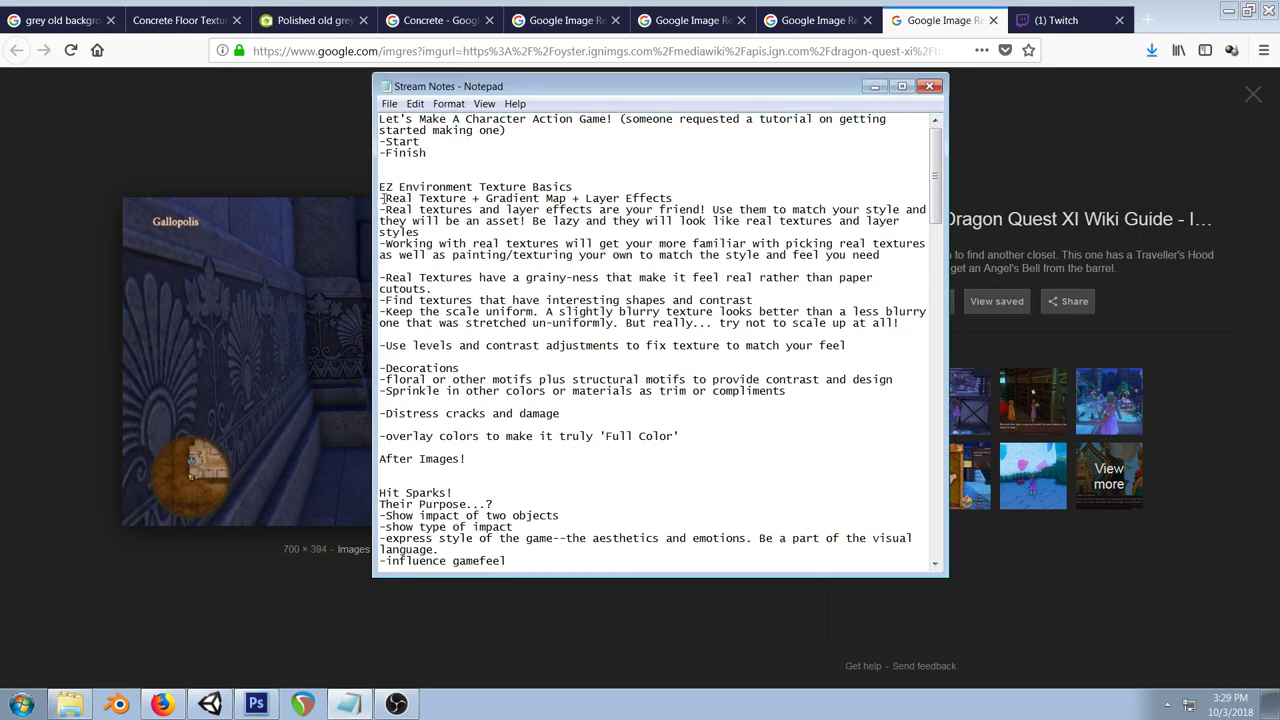
left_click_drag(381, 198, 681, 198)
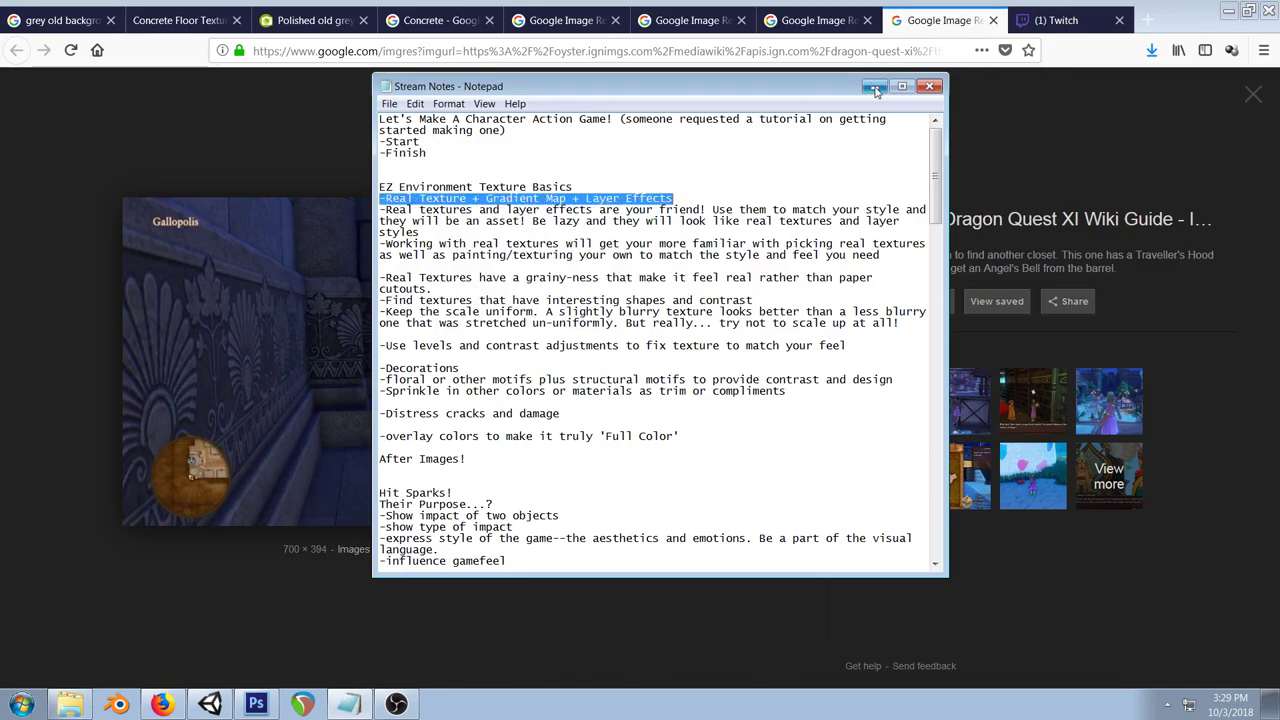
left_click(875, 87)
Step: Check the viewer stats and chat on the Twitch live dashboard
left_click(1064, 20)
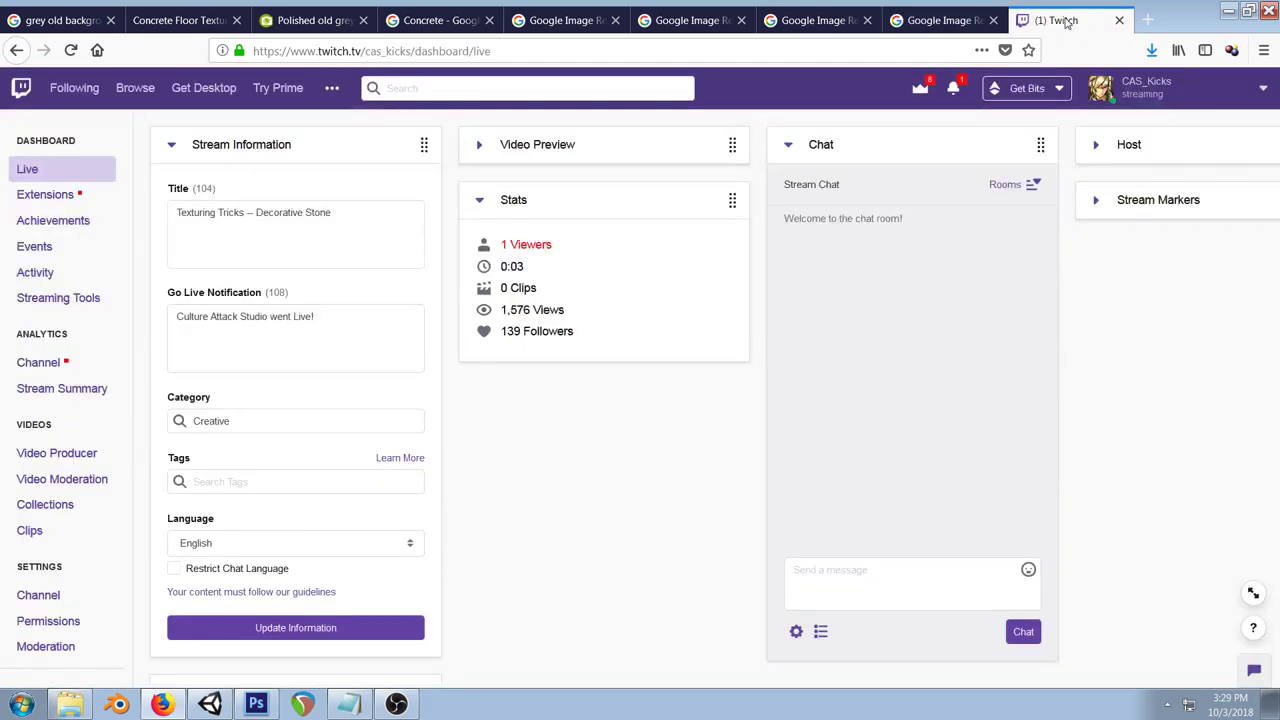
left_click(883, 588)
left_click(526, 250)
left_click(526, 250)
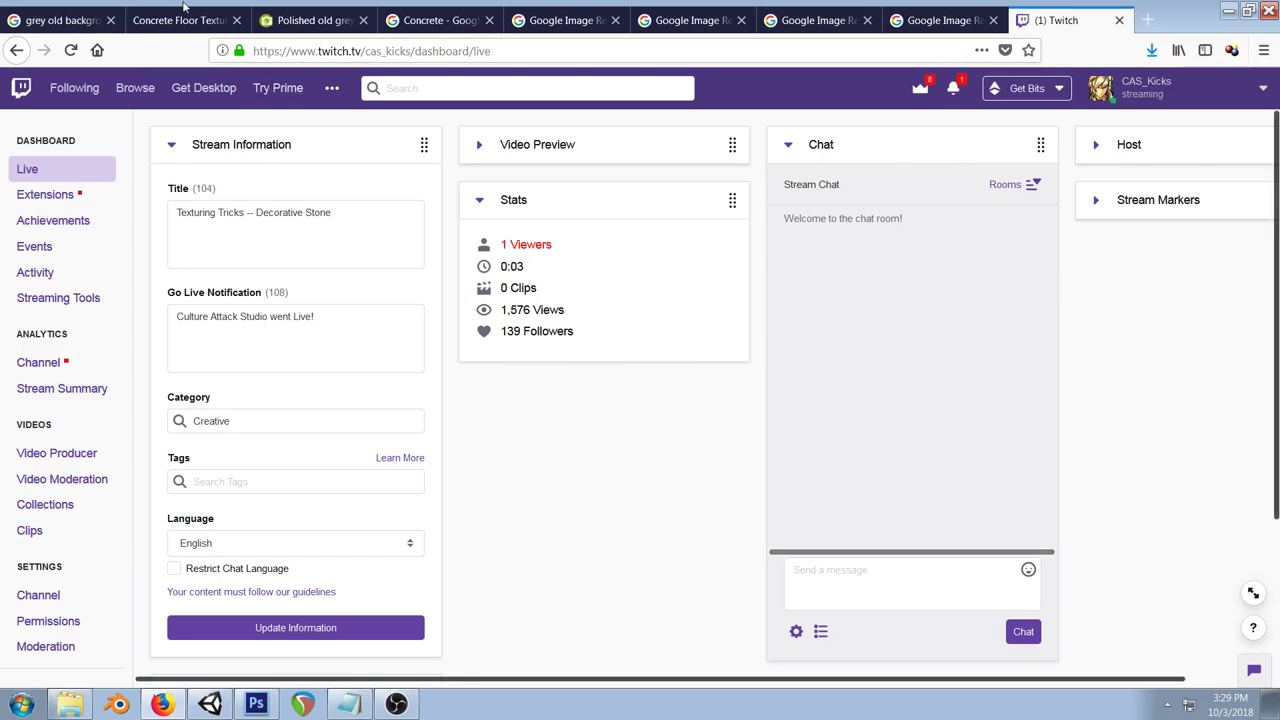
Step: View the wider arena in Unity, and return to Firefox to reload the Twitch live dashboard
left_click(210, 704)
left_click_drag(427, 283, 330, 152)
scroll(329, 149, "down", 5)
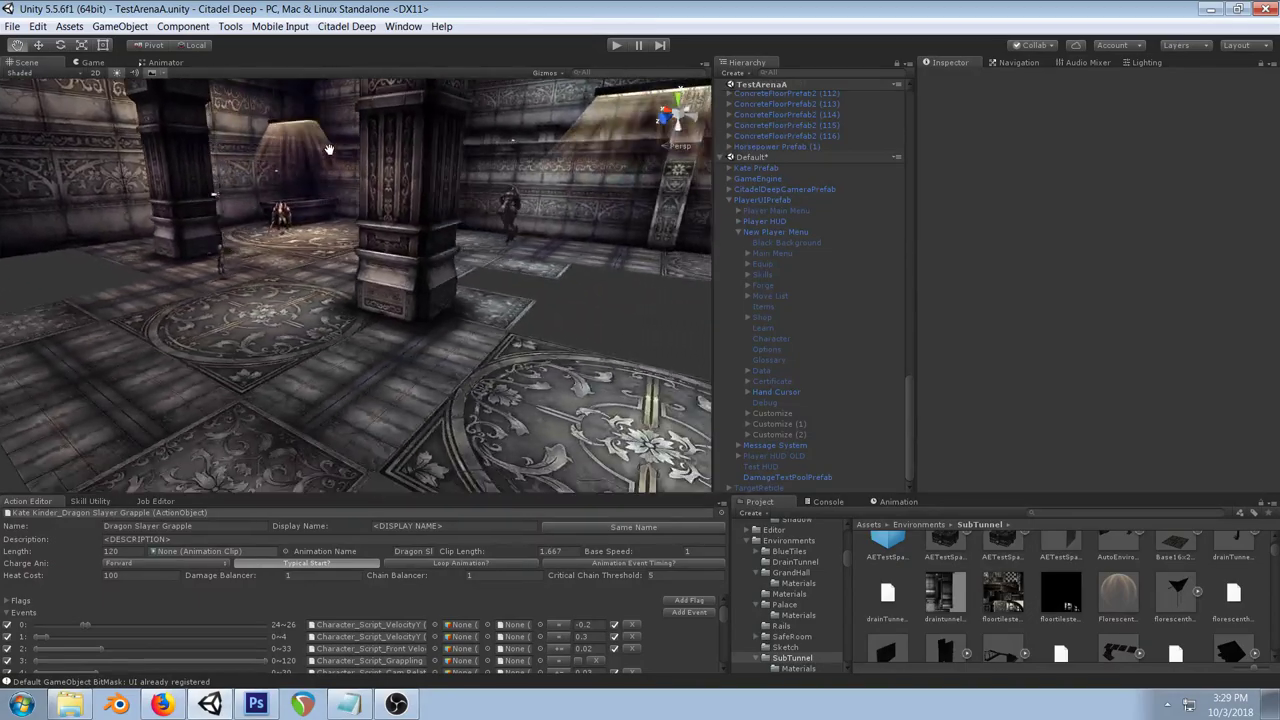
left_click(161, 704)
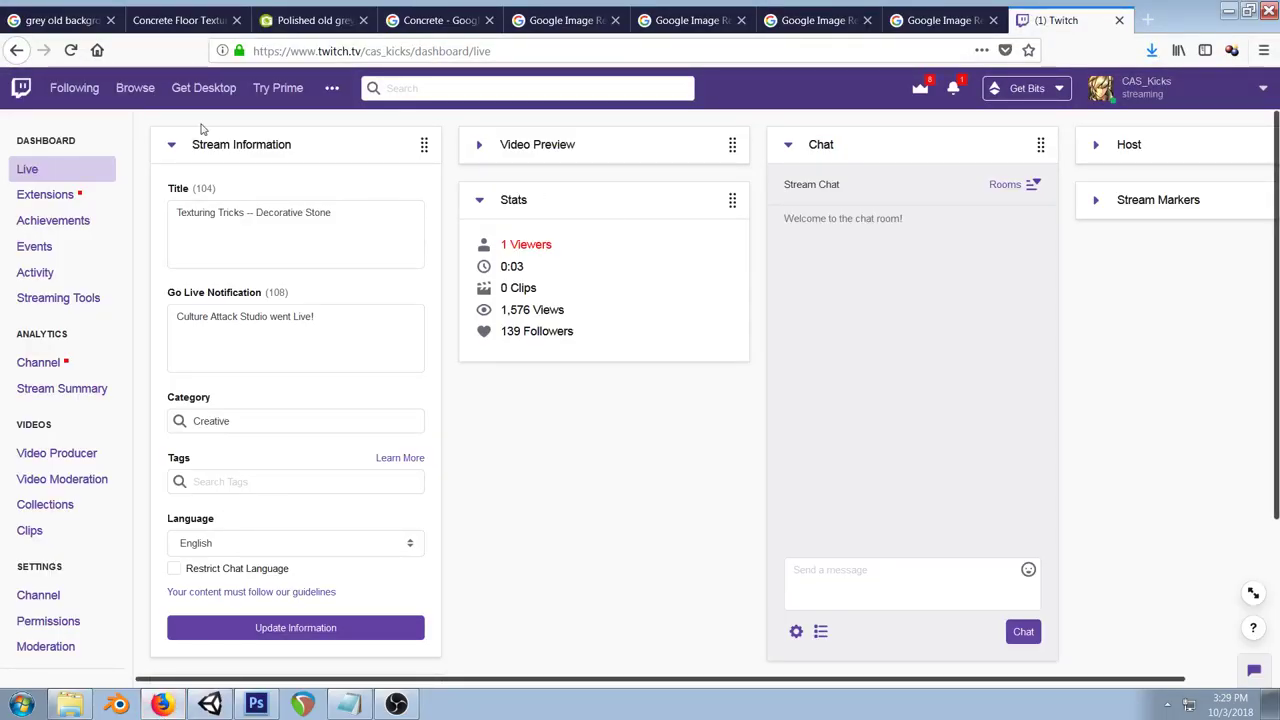
left_click(71, 52)
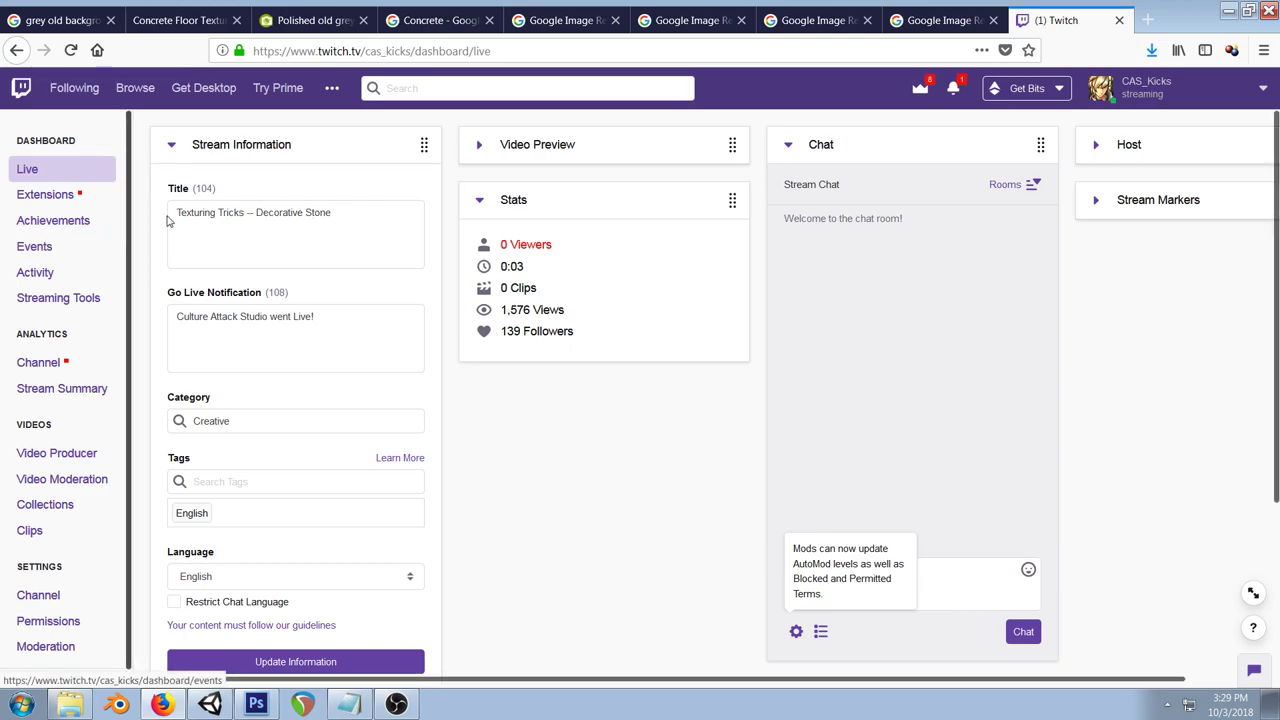
Step: Switch to Unity and examine the arena's decorated walls, the cracked ornamental floor tile and the overall room
key("alt+Tab")
mouse_move(460, 265)
left_mouse_down()
mouse_move(386, 394)
mouse_move(509, 157)
mouse_move(477, 263)
mouse_move(477, 251)
left_mouse_up()
scroll(300, 391, "up", 3)
left_click_drag(300, 391, 471, 231)
left_click_drag(289, 320, 420, 177)
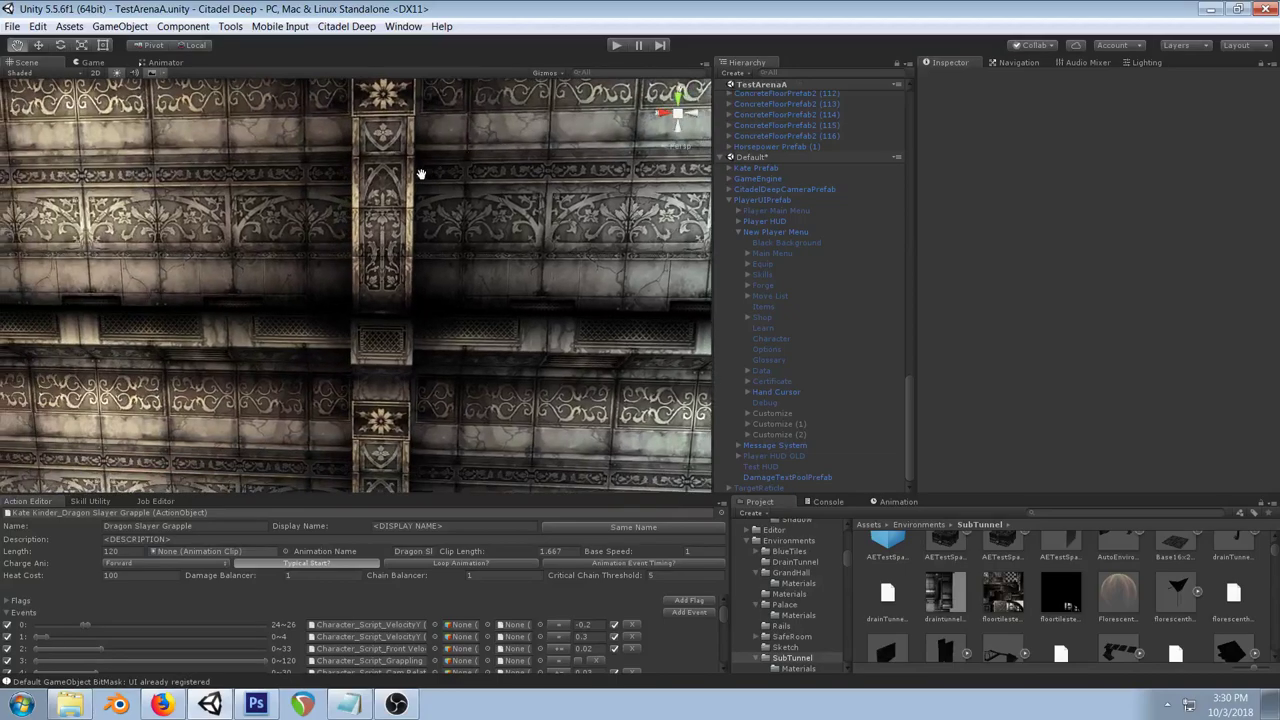
left_click_drag(409, 280, 468, 193)
left_click_drag(296, 208, 332, 265)
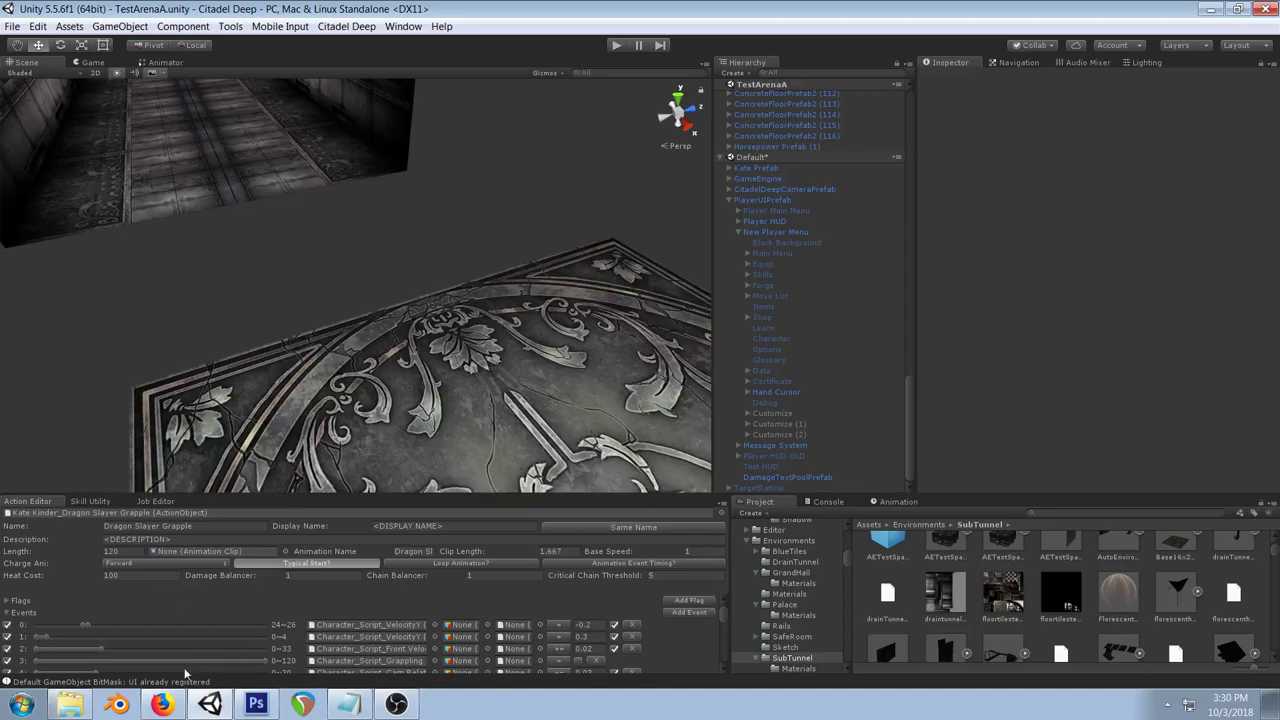
left_click_drag(477, 215, 415, 308)
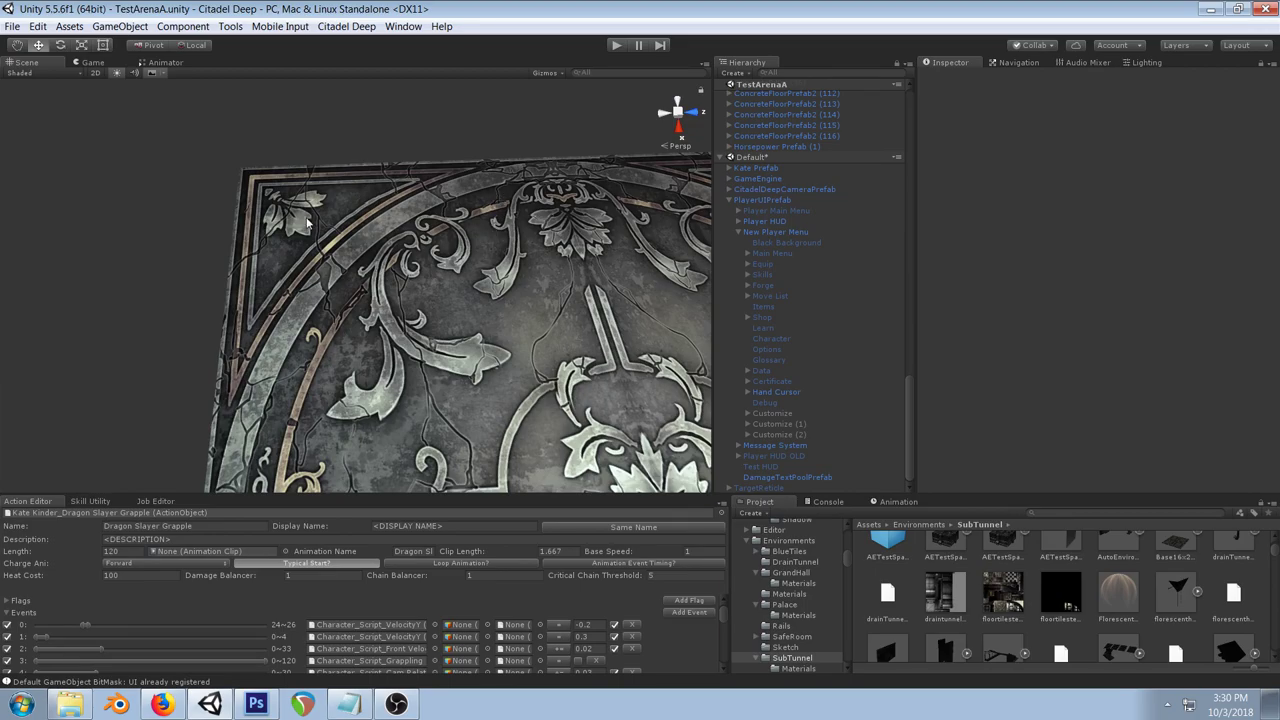
left_click_drag(307, 223, 580, 172)
left_click_drag(251, 266, 459, 215)
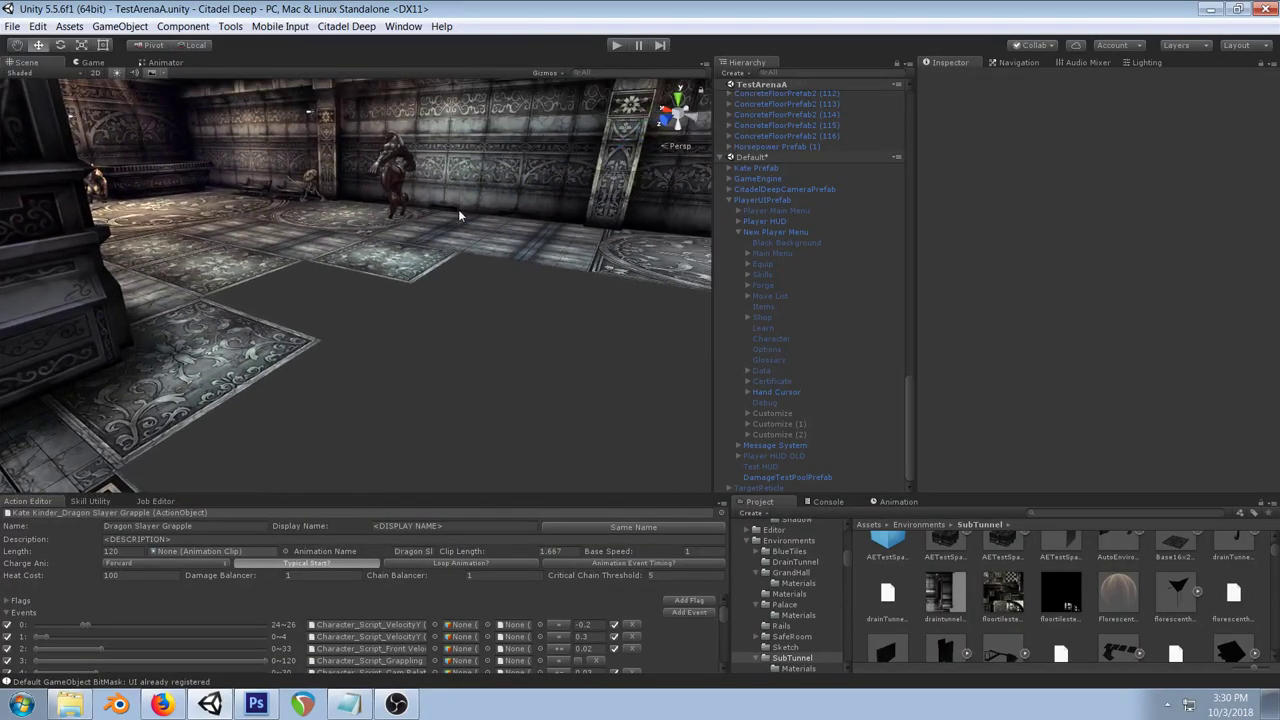
left_click_drag(366, 246, 523, 182)
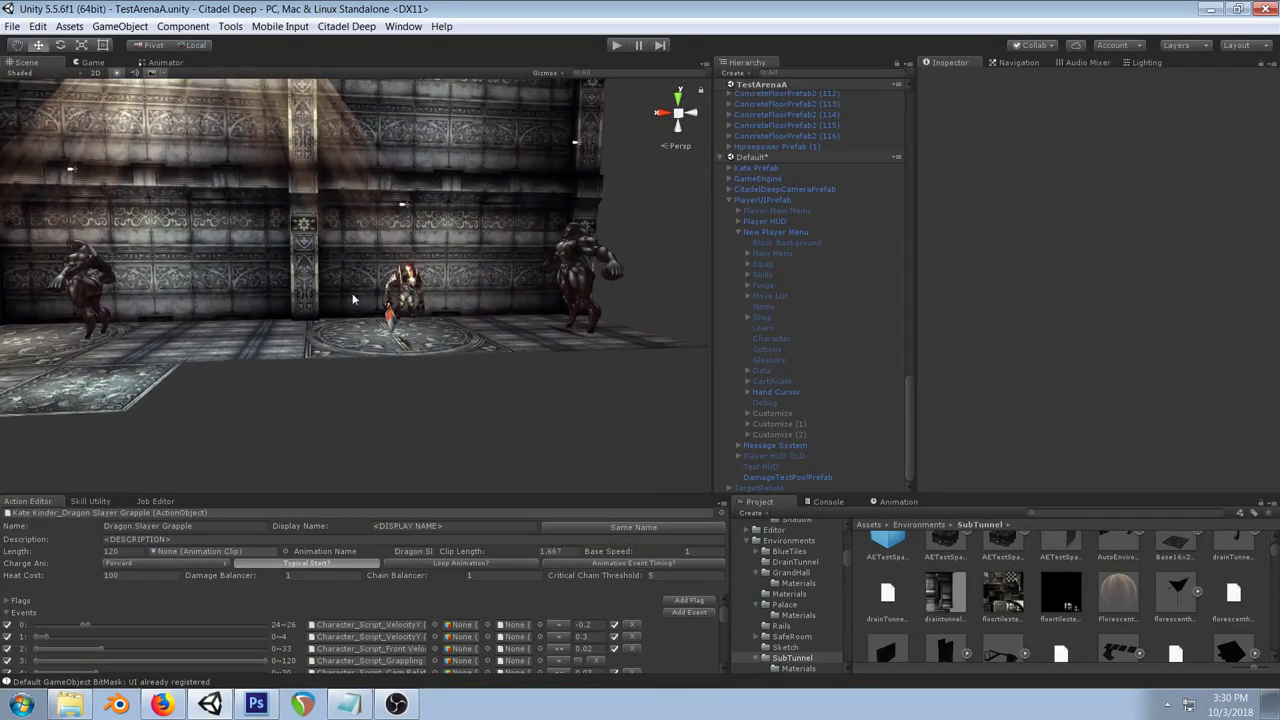
mouse_move(491, 262)
left_mouse_down()
mouse_move(391, 276)
mouse_move(510, 265)
left_mouse_up()
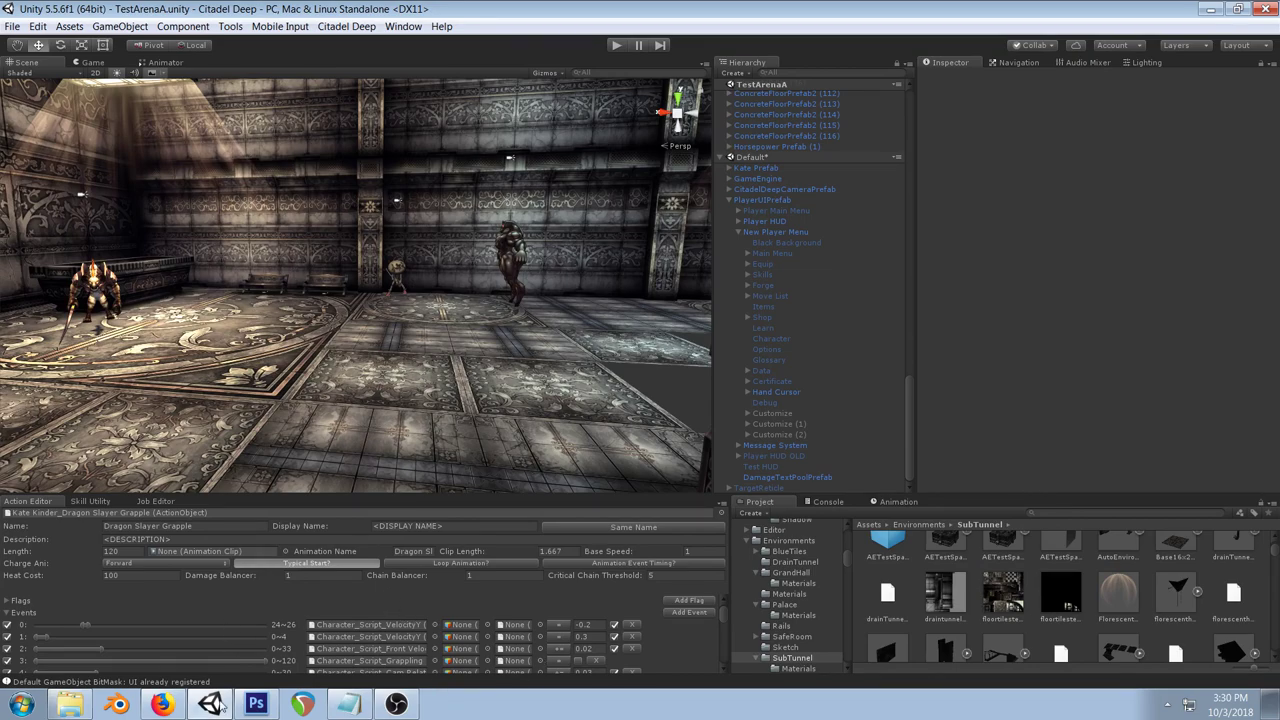
Step: View the floor tile artwork of floortilestex1.psd in Photoshop, and select one matching quarter tile in the Unity scene
left_click(256, 705)
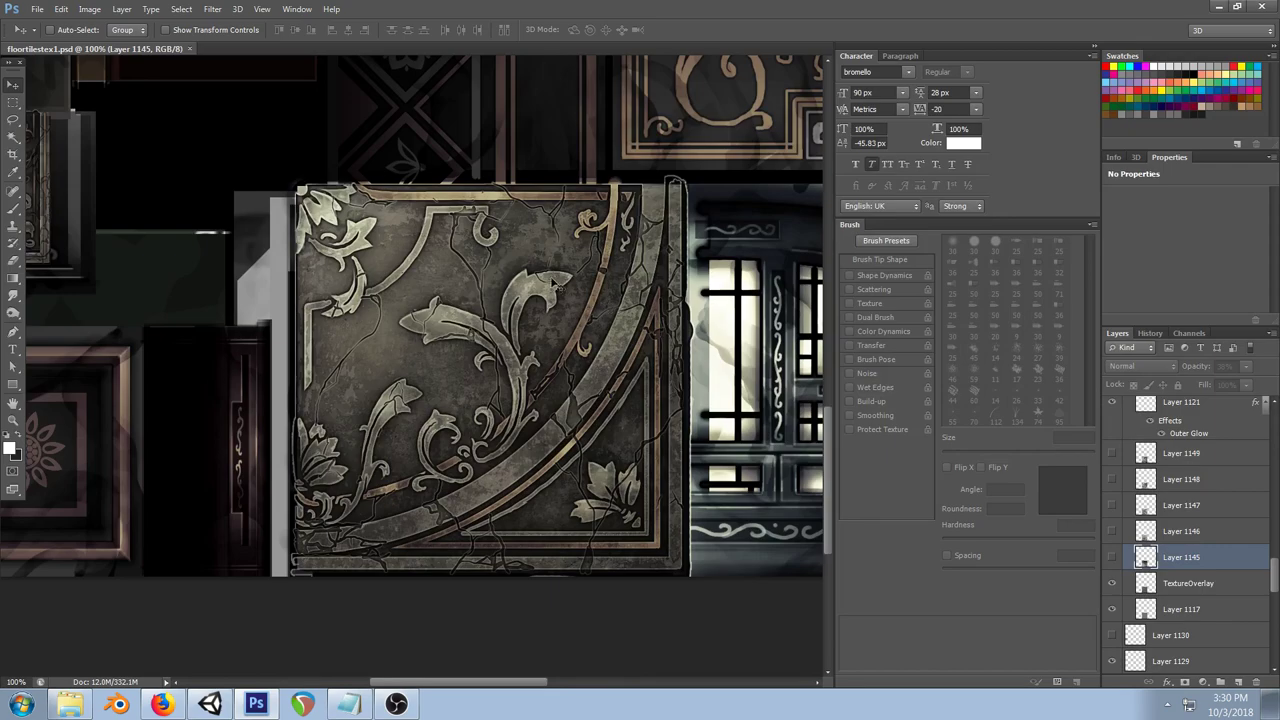
left_click(209, 704)
left_click_drag(518, 175, 489, 275)
left_click(319, 361)
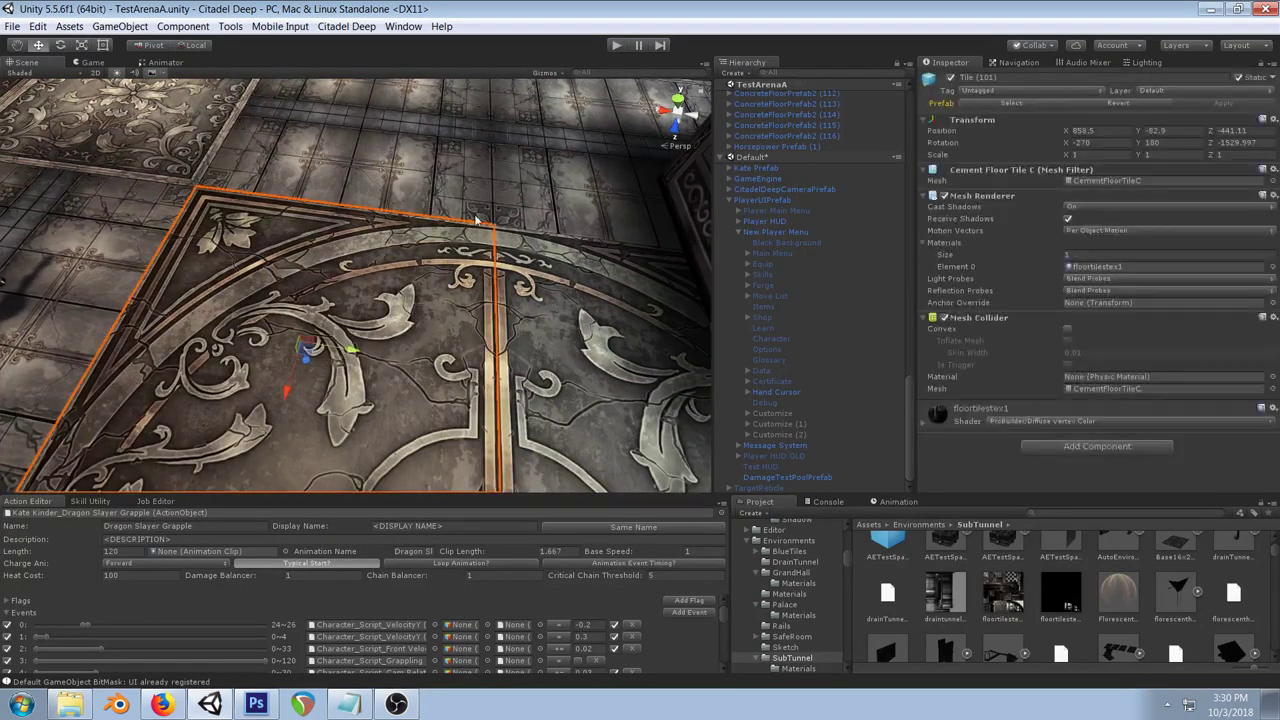
Step: Select all four quarter tiles that form the round floor medallion beside the pillar
scroll(475, 219, "down", 8)
left_click_drag(469, 214, 409, 266)
scroll(426, 273, "up", 5)
left_click_drag(437, 322, 269, 328)
left_click(455, 245)
left_click(460, 328)
mouse_move(460, 328)
left_mouse_down()
mouse_move(505, 305)
mouse_move(464, 311)
left_mouse_up()
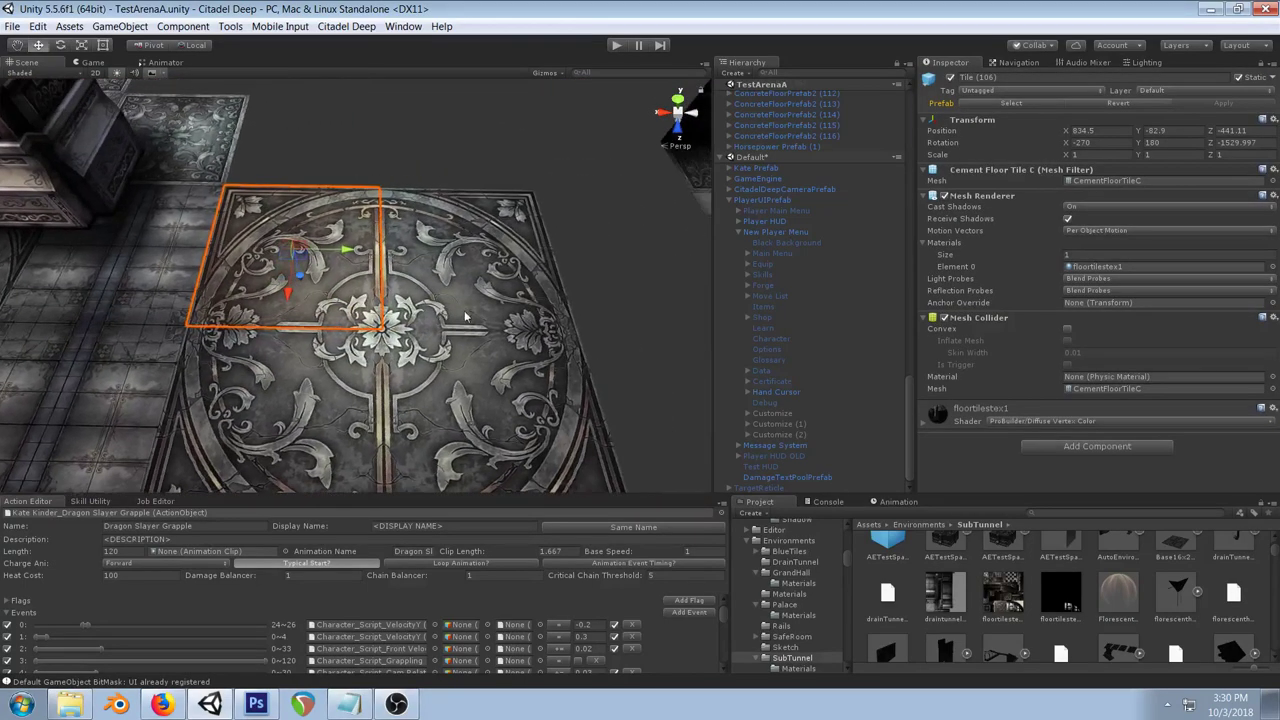
left_click(467, 255, "shift")
left_click(470, 420, "shift")
left_click(339, 397, "shift")
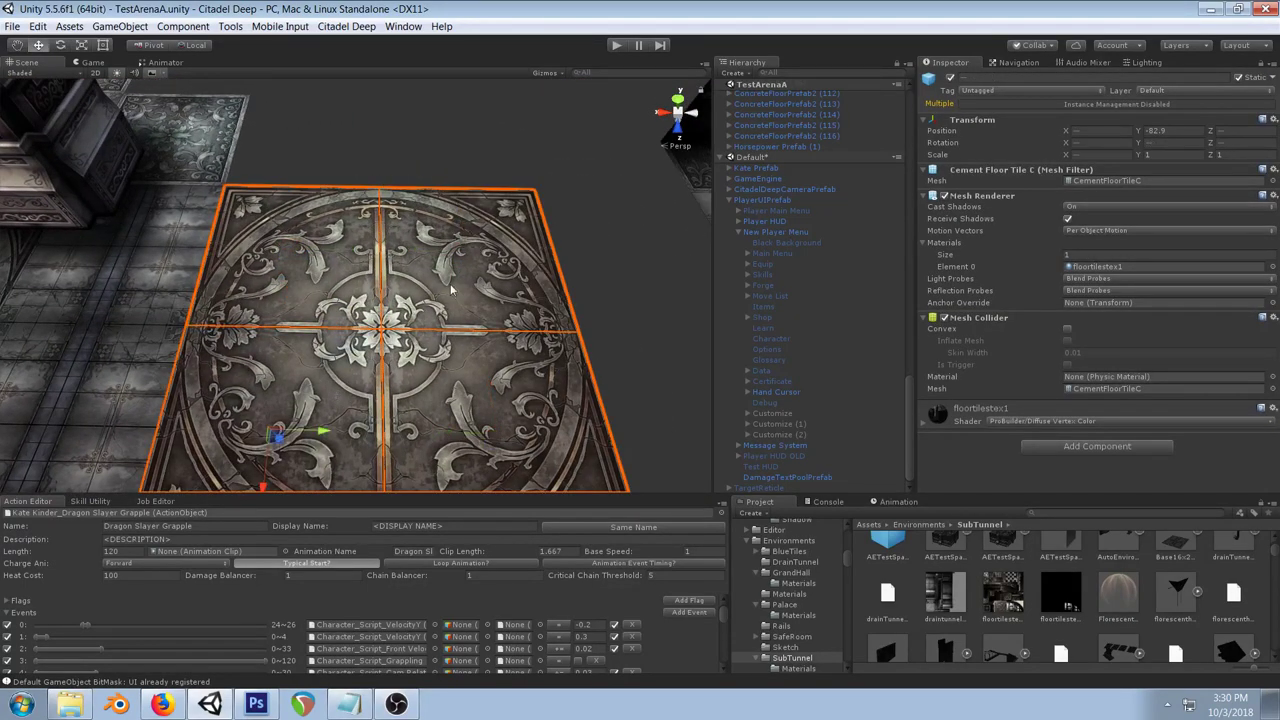
Step: Clear the tile selection and examine the complete round floor medallion from several angles
left_click(450, 121)
left_click_drag(450, 121, 461, 264)
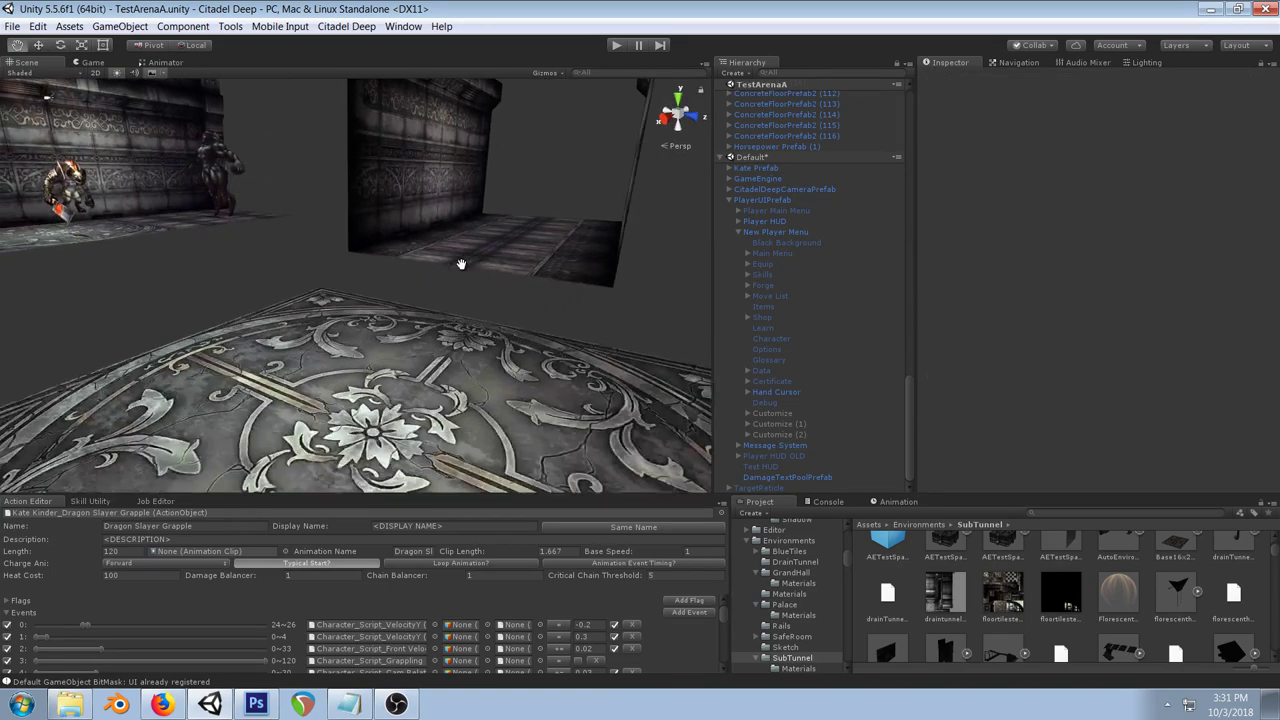
left_click(330, 338)
key("f")
left_click(519, 426, "shift")
left_click(588, 322, "shift")
scroll(540, 305, "down", 3)
left_click(325, 172)
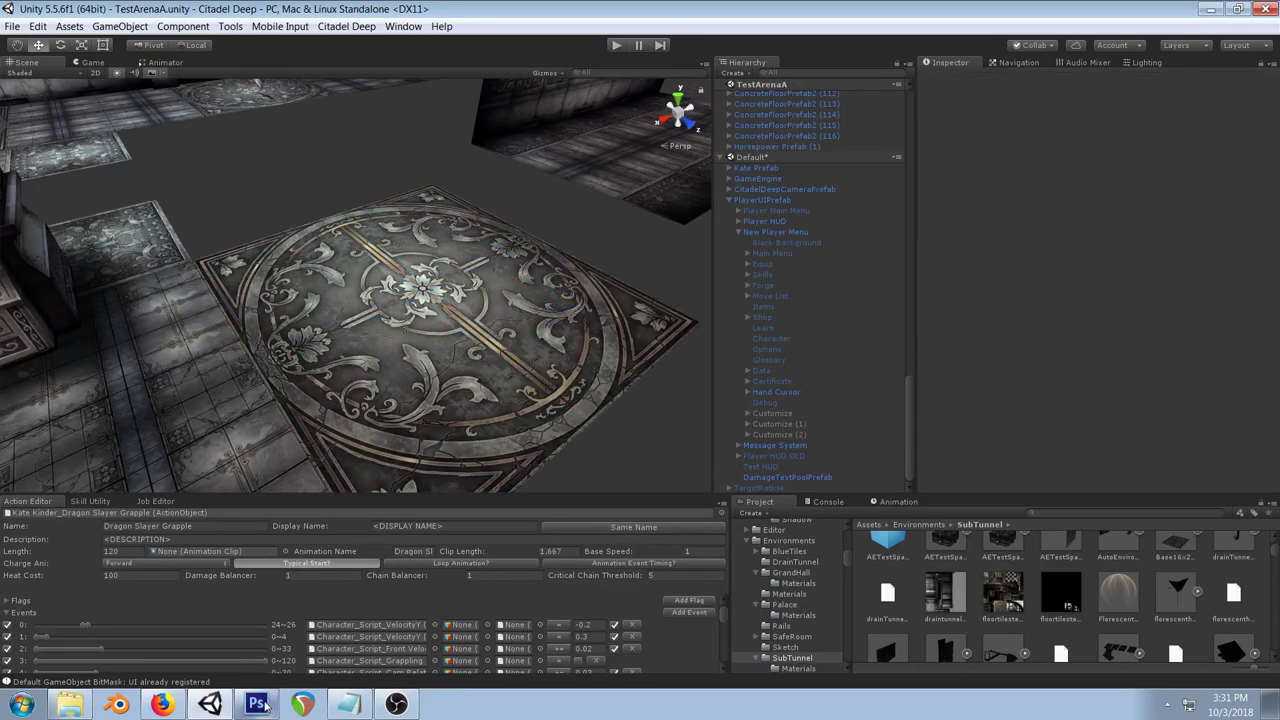
Step: Switch between the quarter tile artwork in Photoshop and the Twitch live dashboard in Firefox
left_click(265, 705)
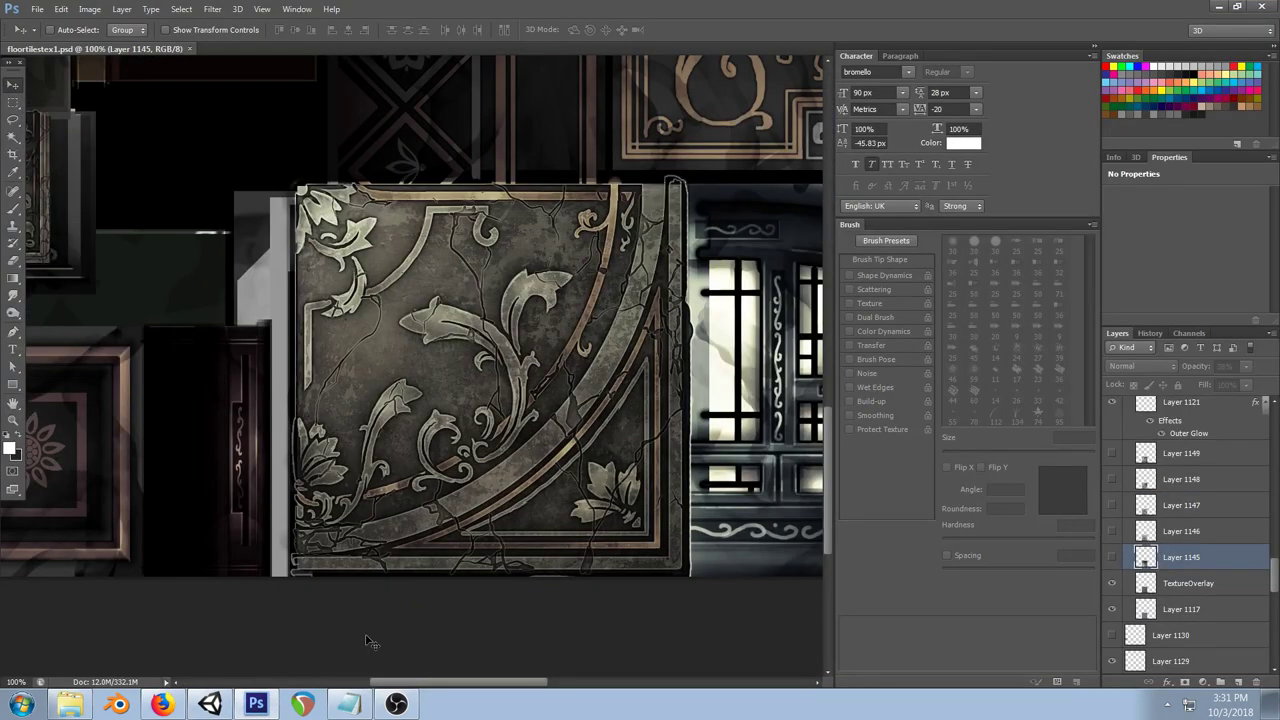
left_click(163, 705)
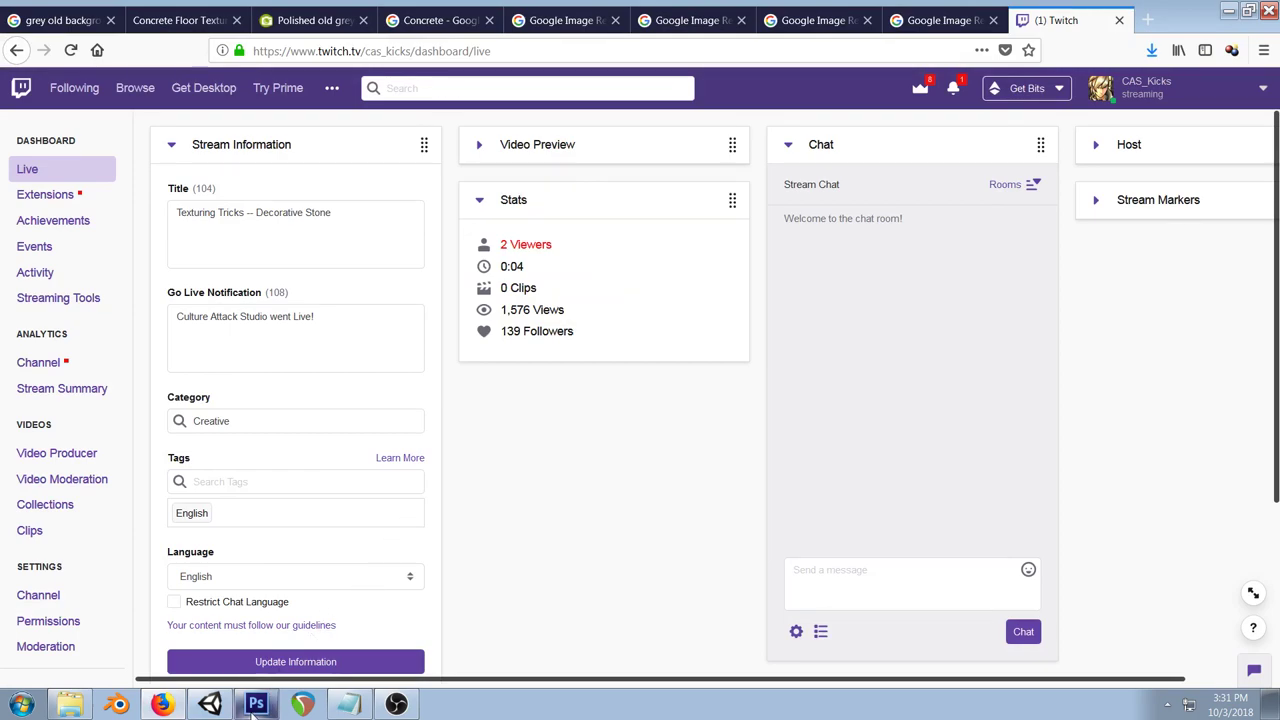
left_click(256, 705)
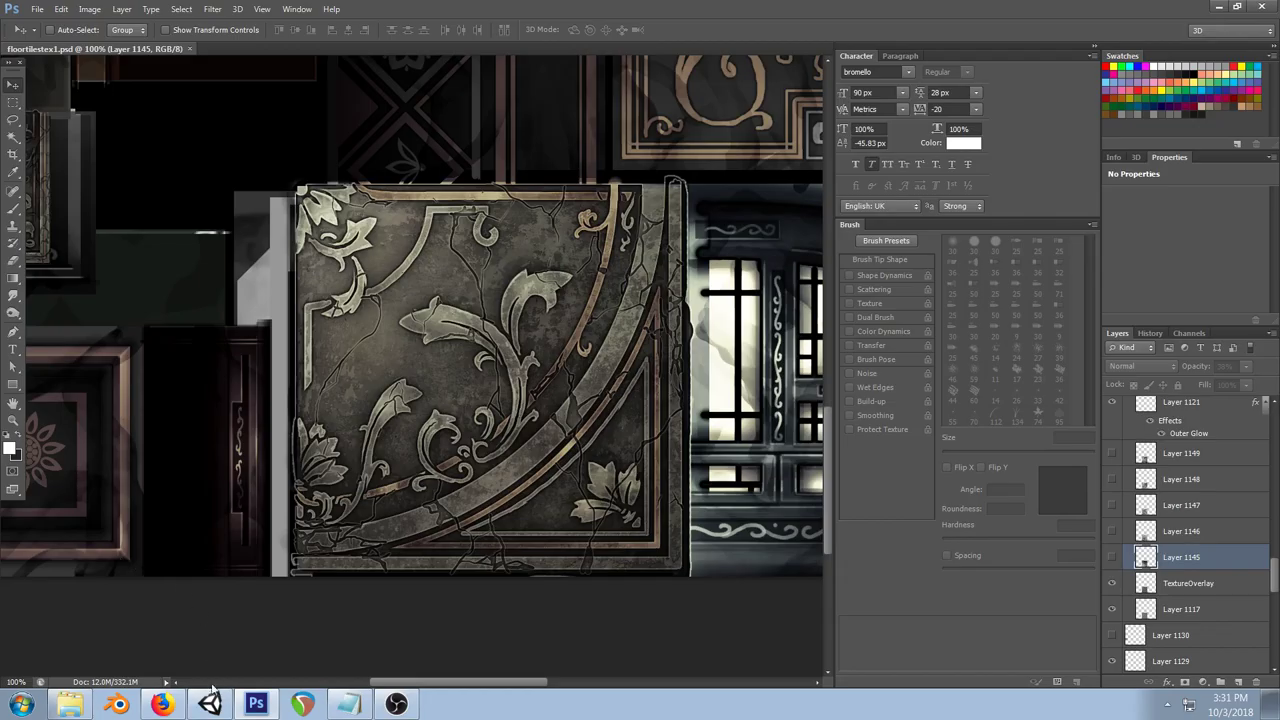
left_click(163, 704)
Step: Switch to Unity and inspect the floor medallion beside the pillar together with the surrounding arena floor
left_click(209, 704)
left_click_drag(549, 292, 327, 361)
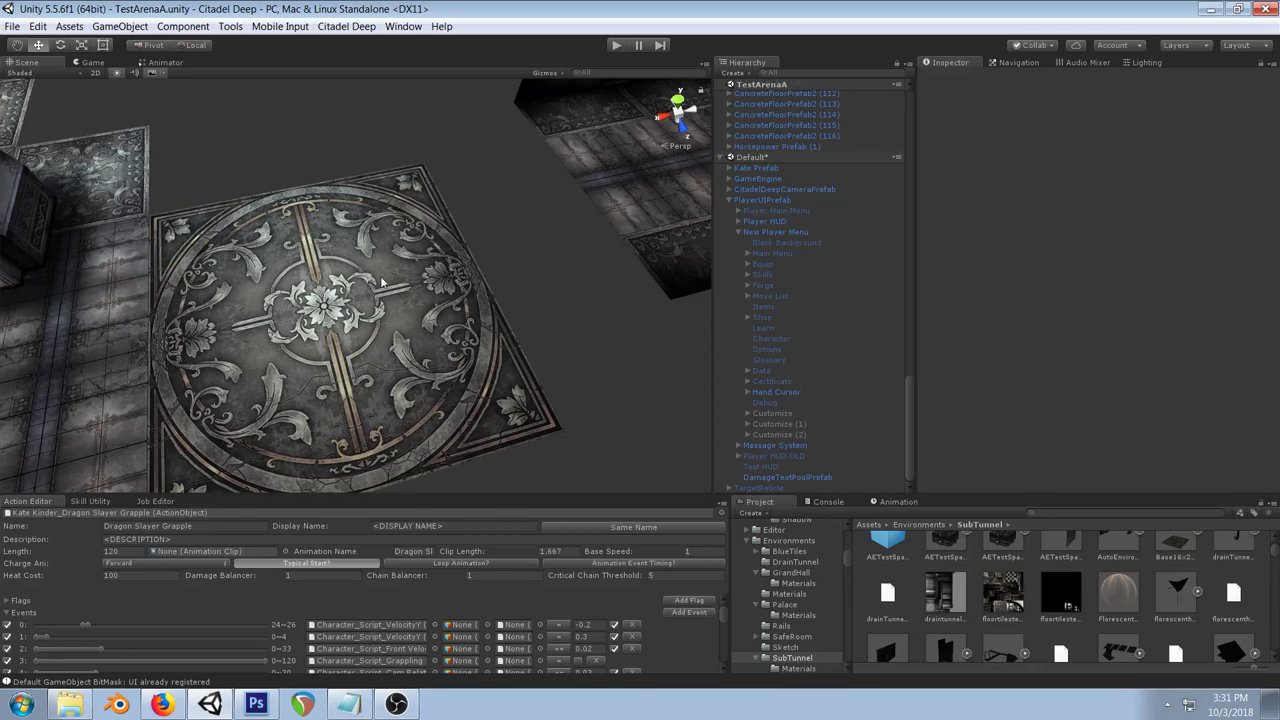
left_click_drag(321, 334, 440, 280)
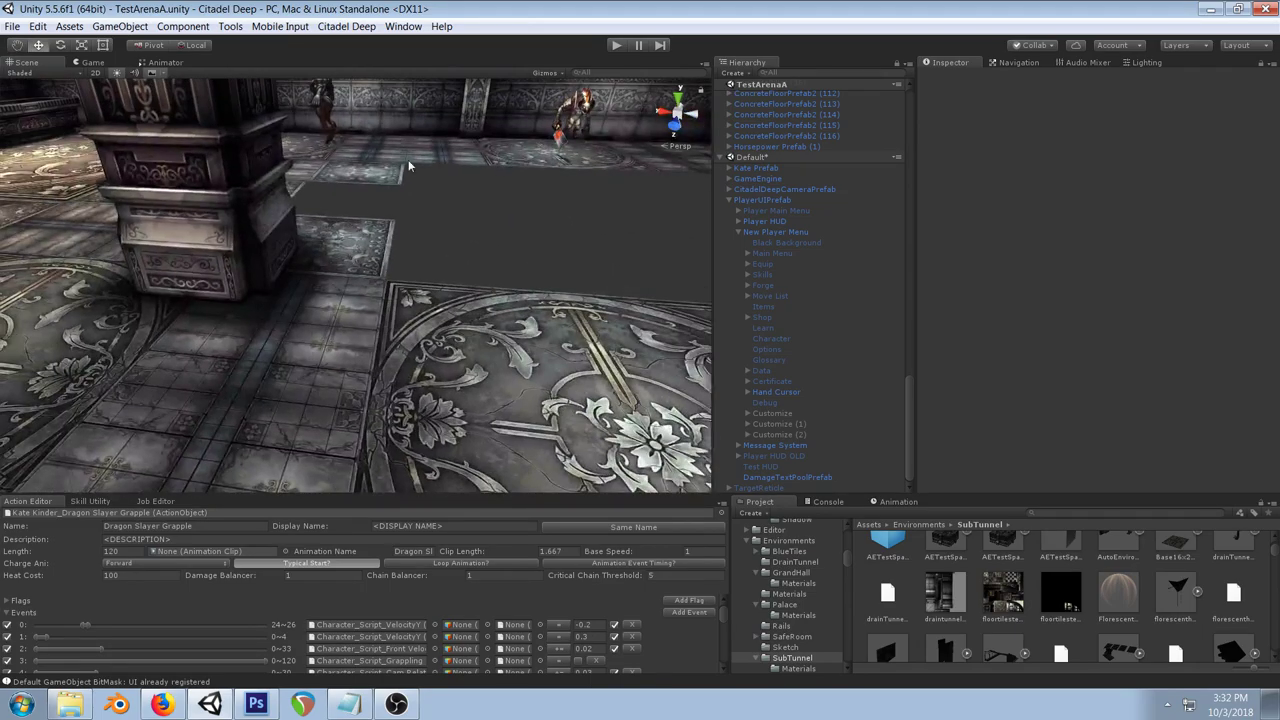
left_click_drag(458, 150, 487, 256)
left_click_drag(504, 212, 512, 249)
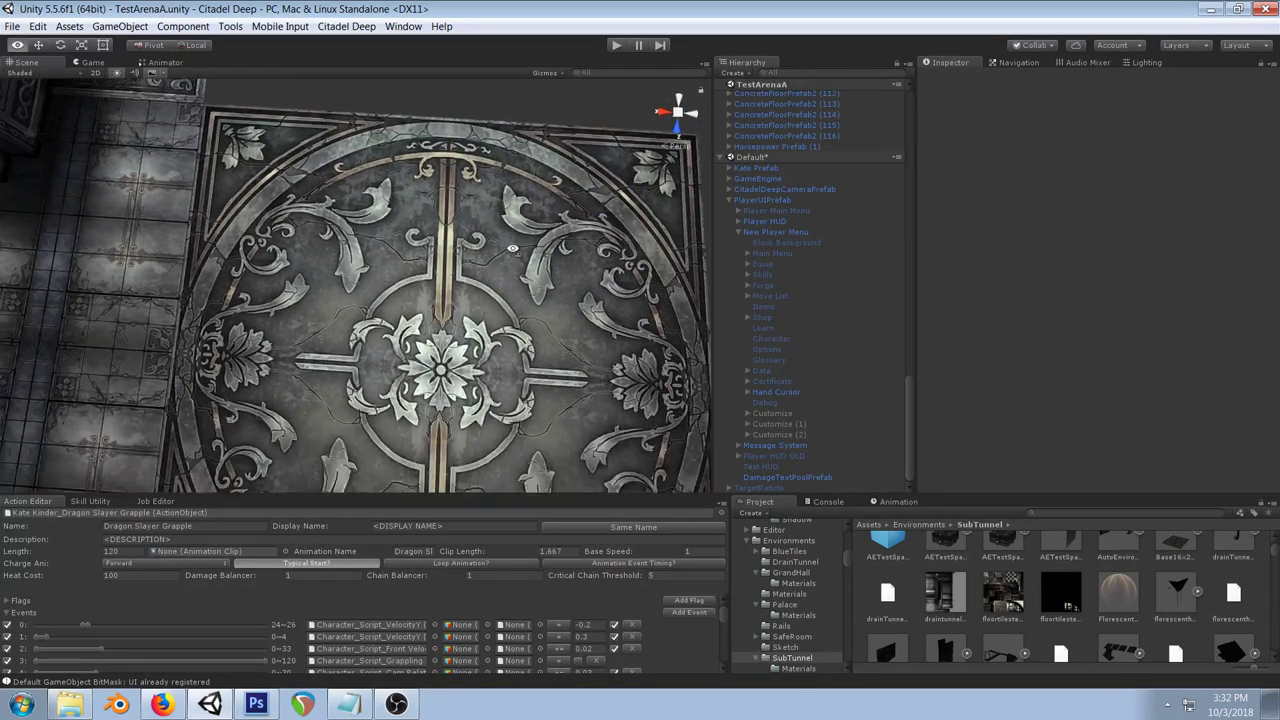
Step: Switch to Photoshop and view the whole floortilestex1.psd texture sheet at 33.3% zoom
left_click(256, 704)
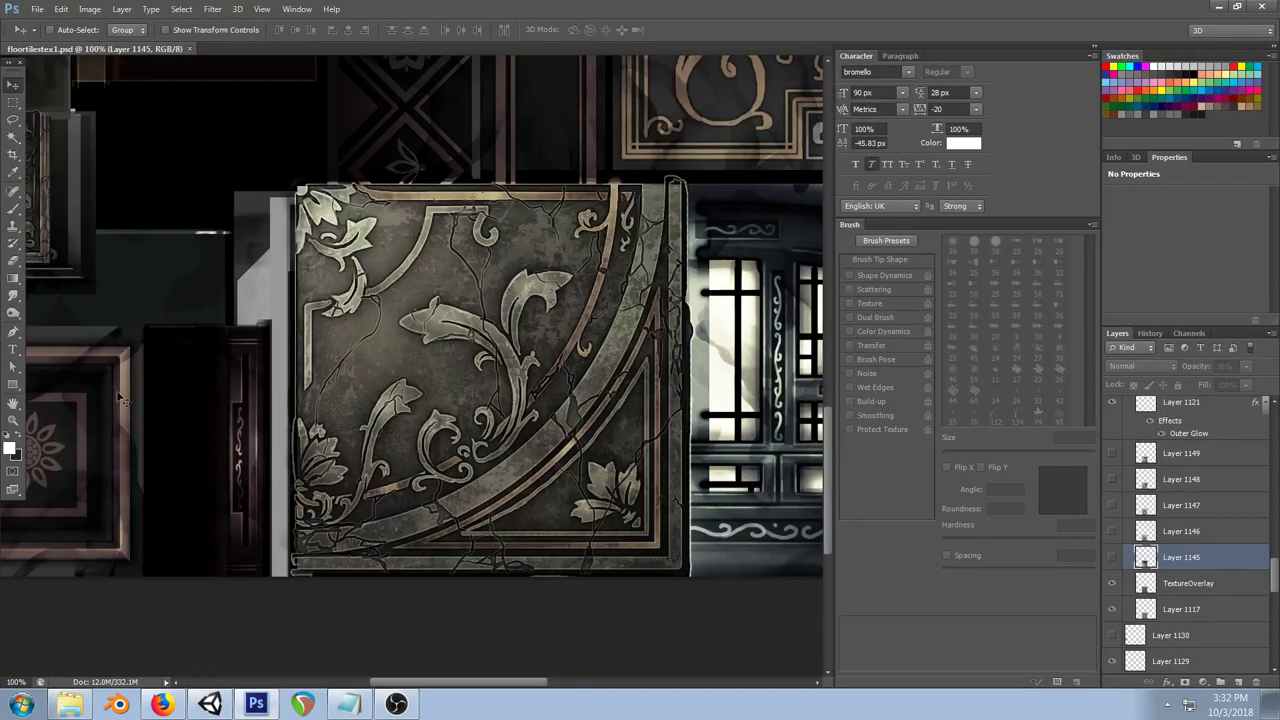
left_click(12, 422)
left_click(490, 245, "alt")
left_click(564, 184, "alt")
left_click(564, 184, "alt")
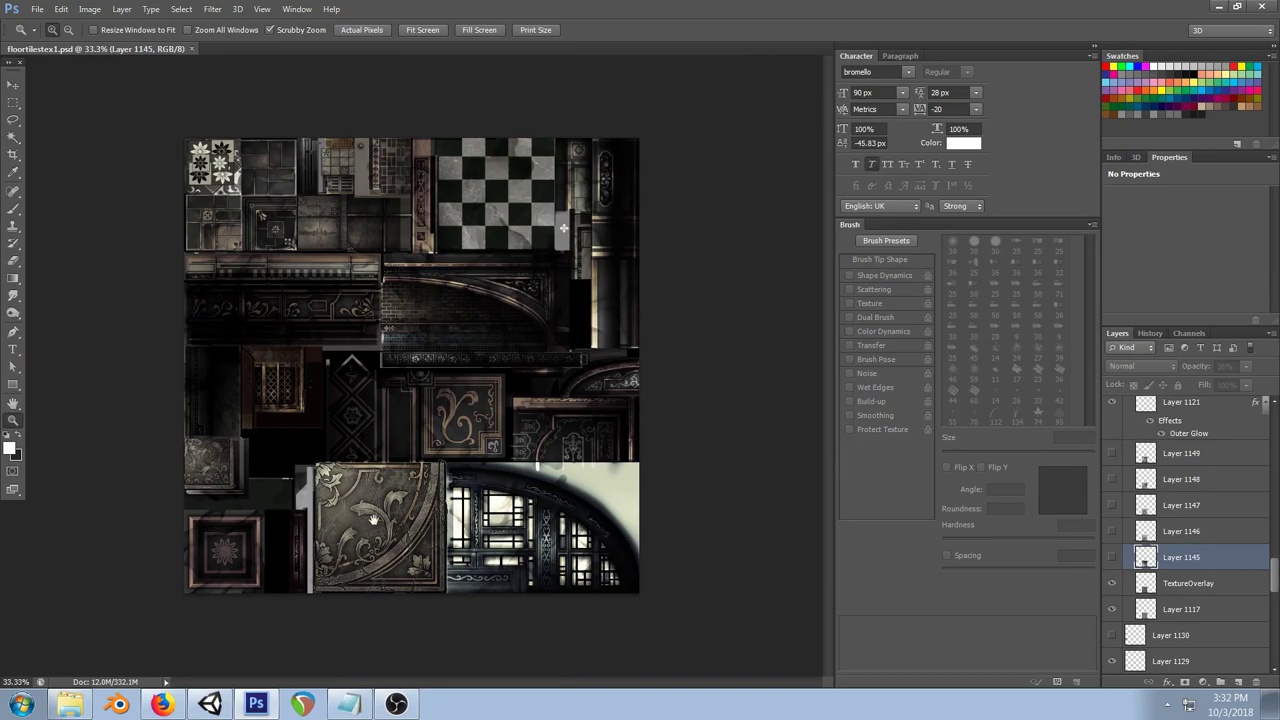
left_click(117, 705)
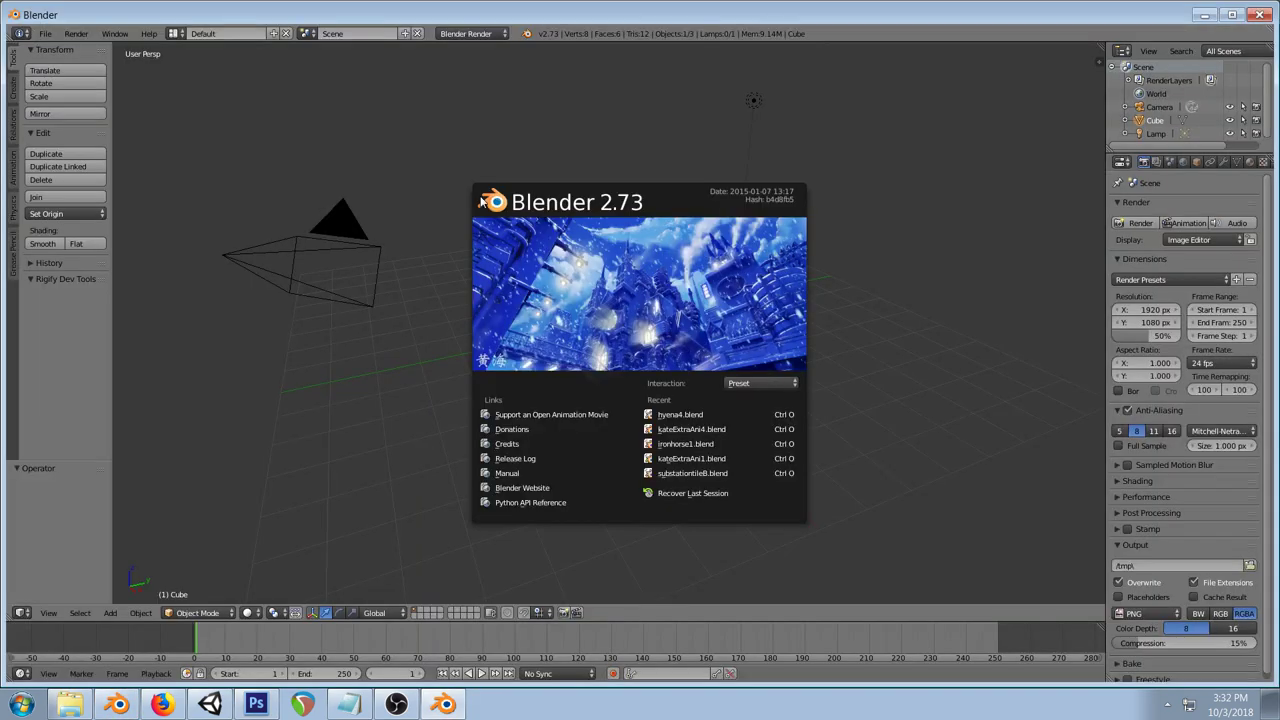
left_click(495, 96)
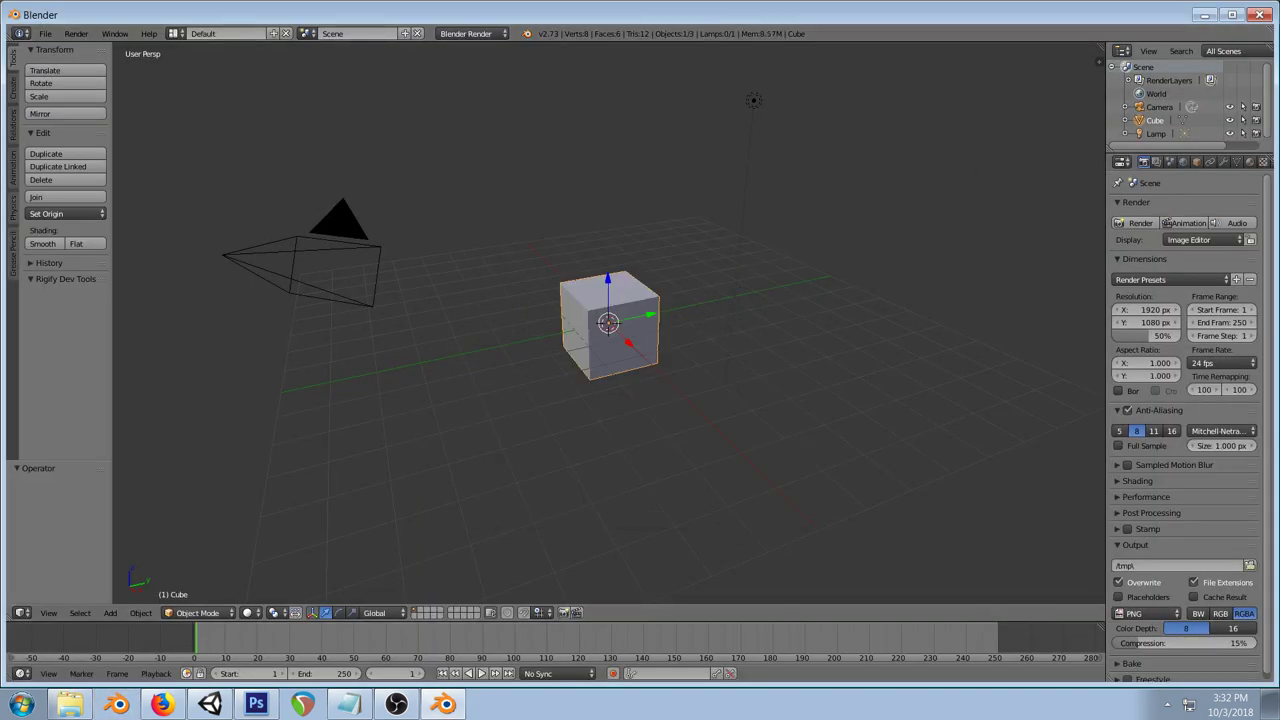
left_click(1260, 14)
Step: Switch to Unity, select one quarter tile of the medallion and open its CementFloorTileC mesh source file, substationtileB.blend, in Blender
left_click(214, 706)
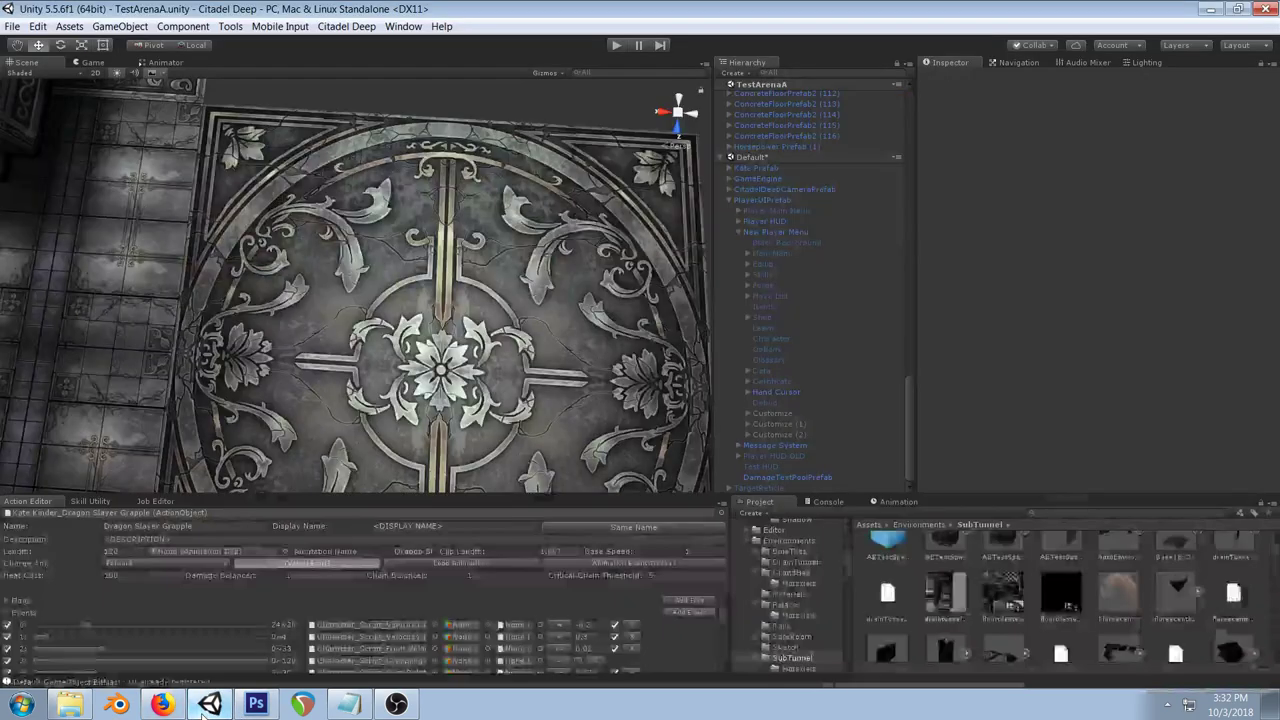
left_click(556, 263)
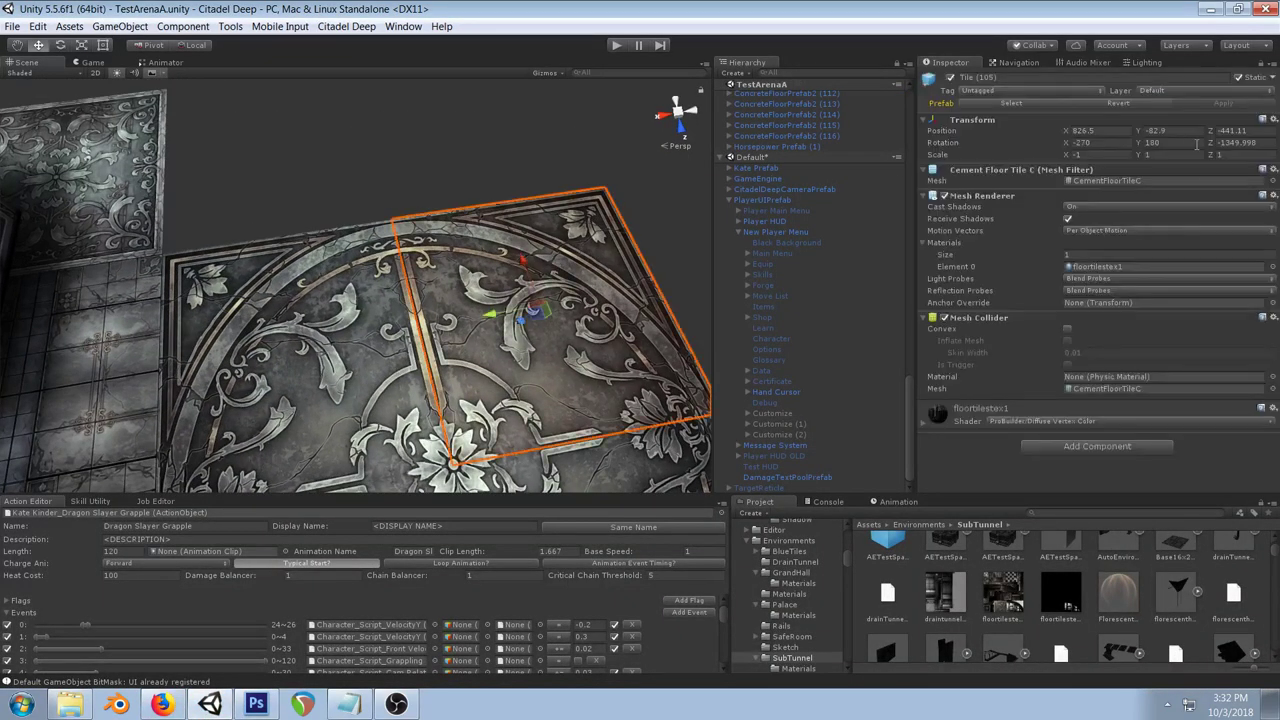
double_click(1140, 179)
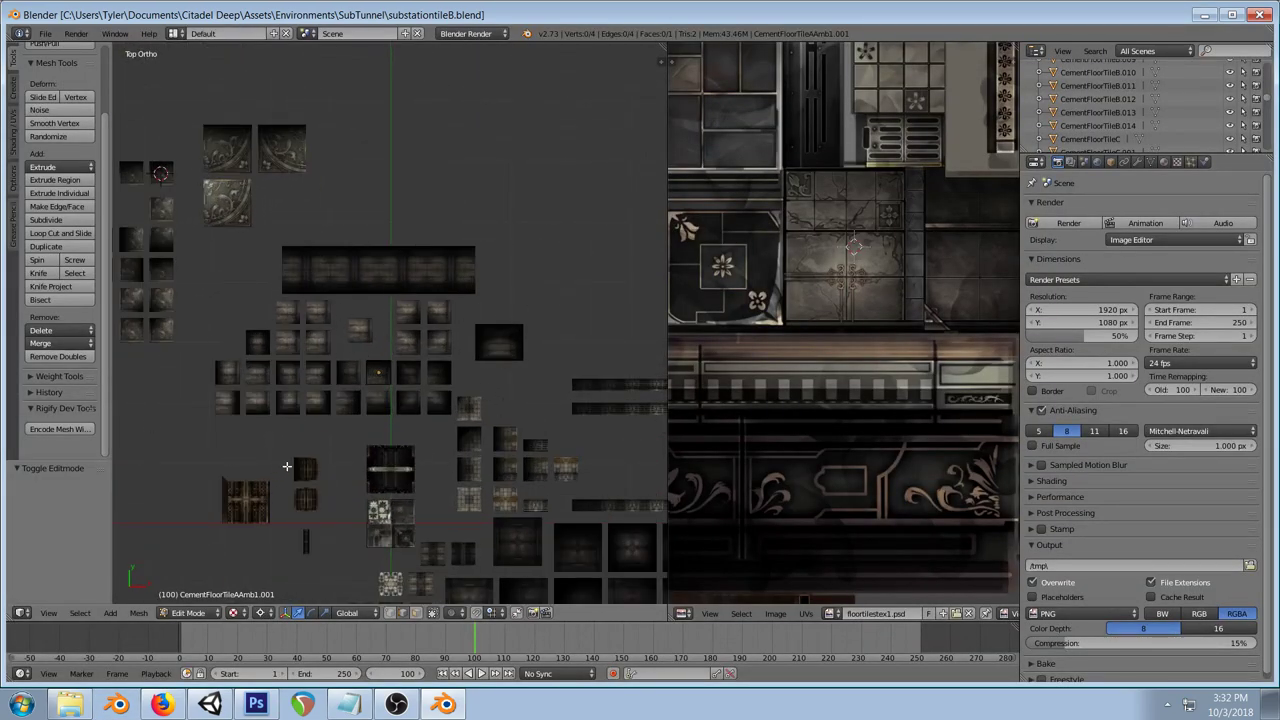
scroll(280, 468, "up", 3)
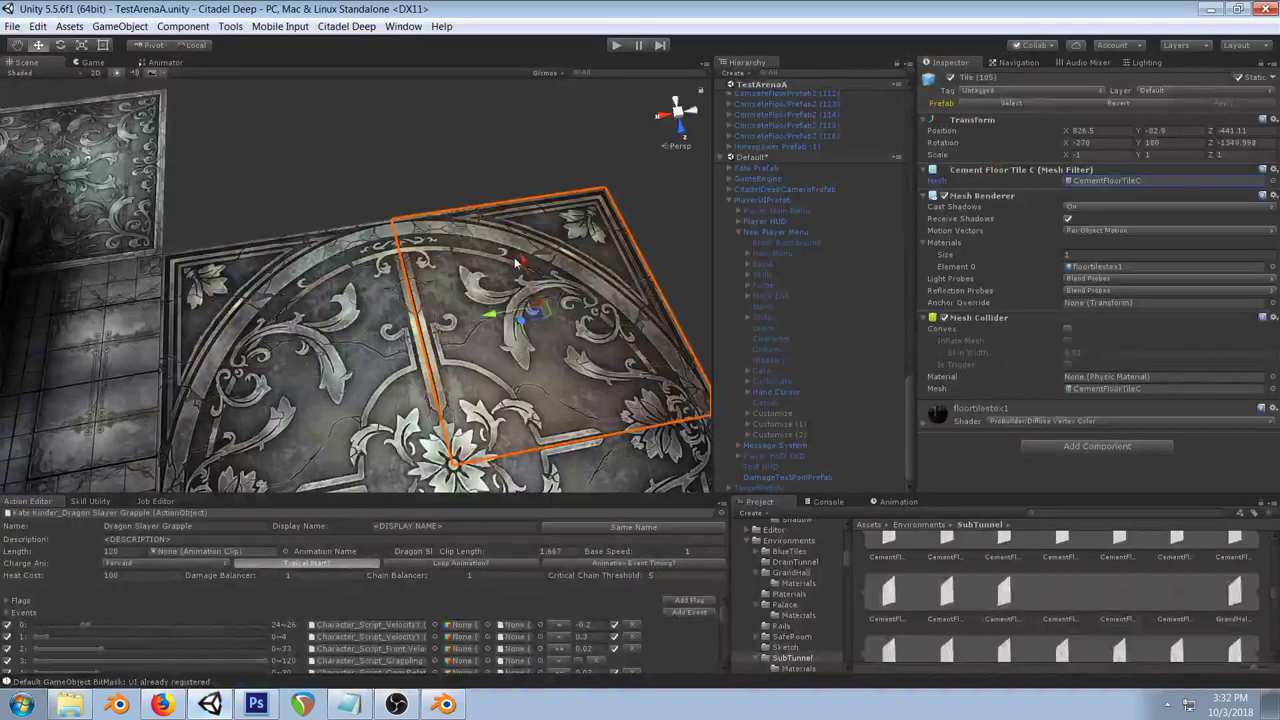
Step: View the arena corridor in Unity, and return to Blender to widen the 3D view showing the ornamental quarter tiles
left_click_drag(470, 205, 515, 263)
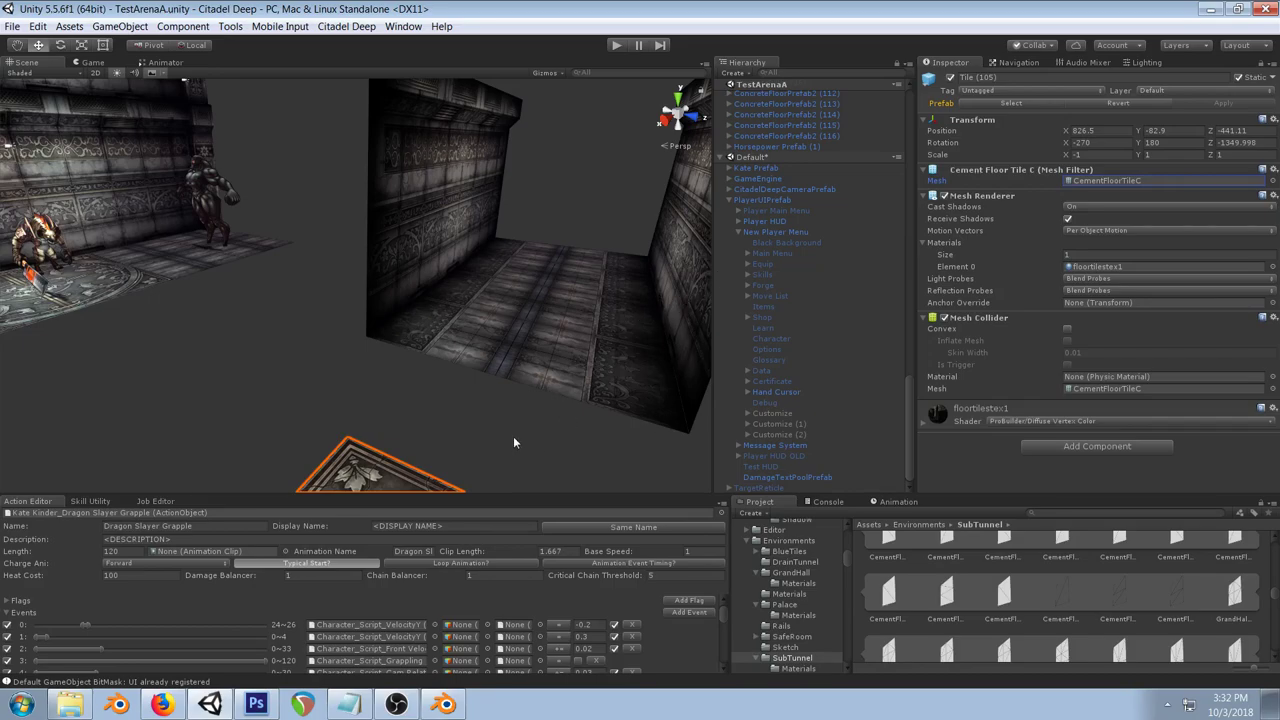
left_click(442, 702)
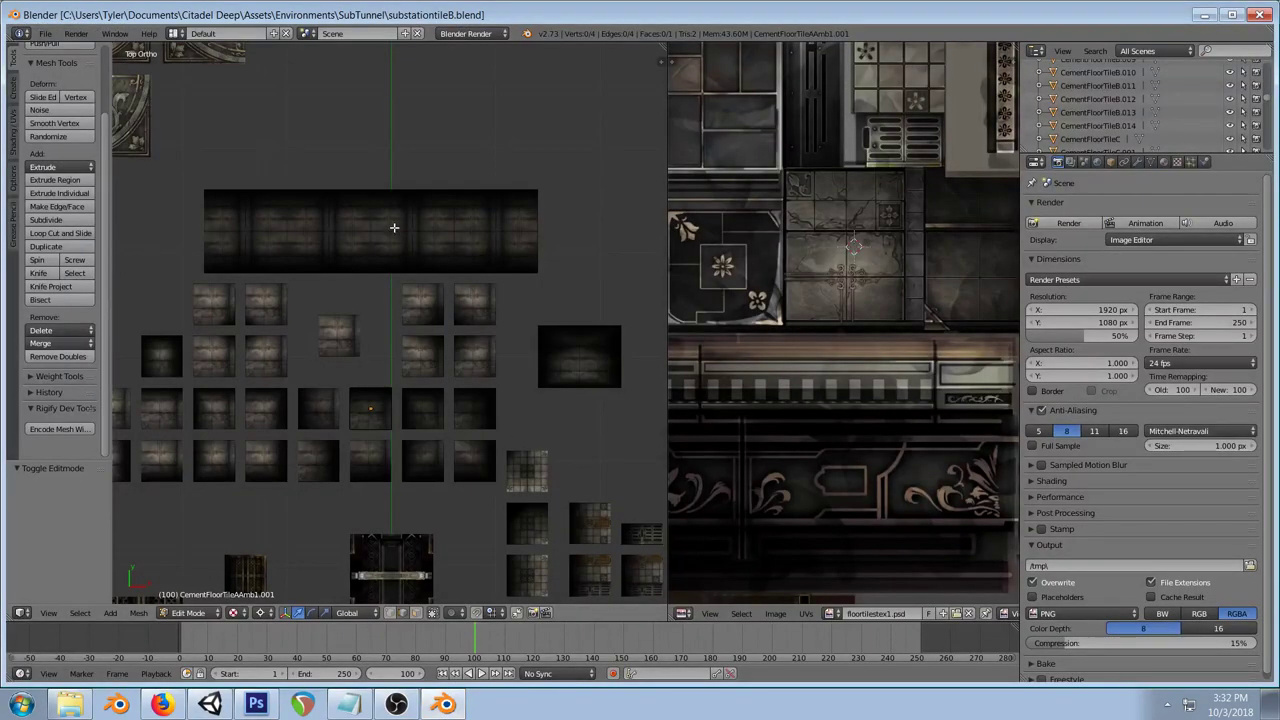
scroll(398, 212, "down", 2)
left_click_drag(313, 150, 469, 254)
scroll(429, 284, "up", 4)
scroll(429, 279, "up", 3)
left_click_drag(668, 343, 796, 341)
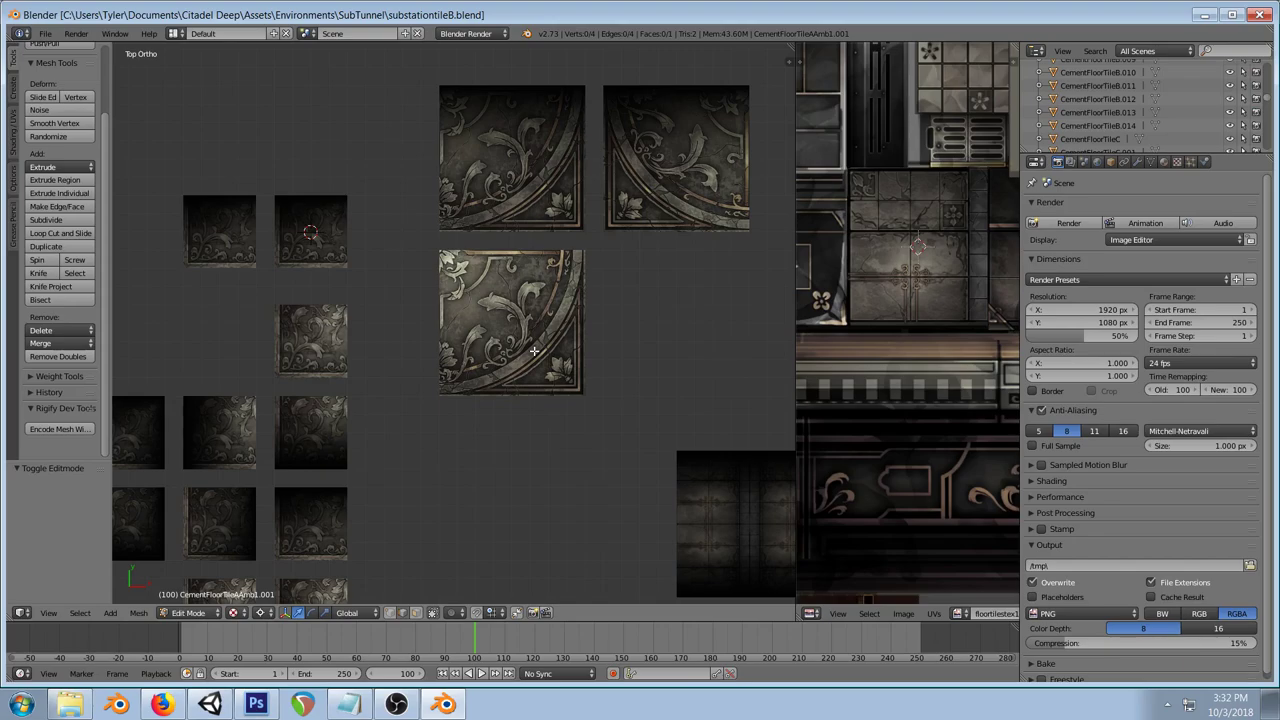
Step: Leave Edit Mode, select the CementFloorTileC object and snap the 3D cursor to the active object
scroll(534, 350, "down", 1)
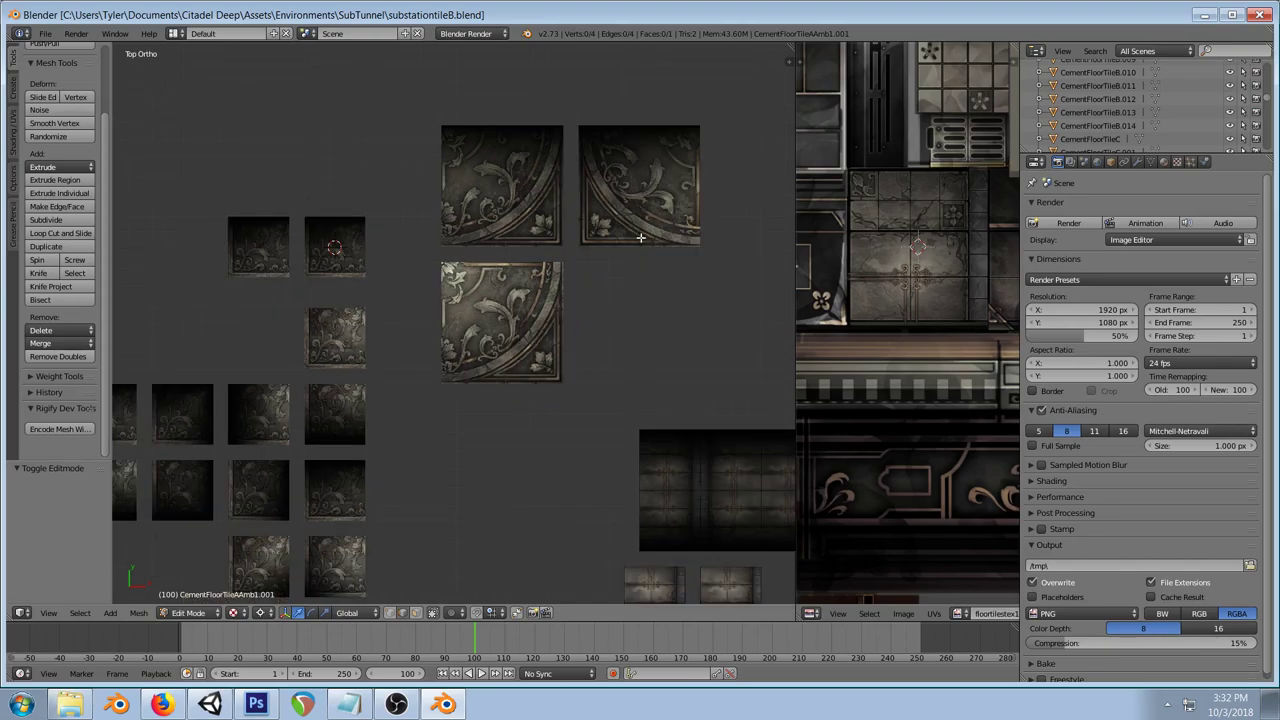
left_click_drag(612, 398, 577, 191)
left_click_drag(640, 159, 566, 386)
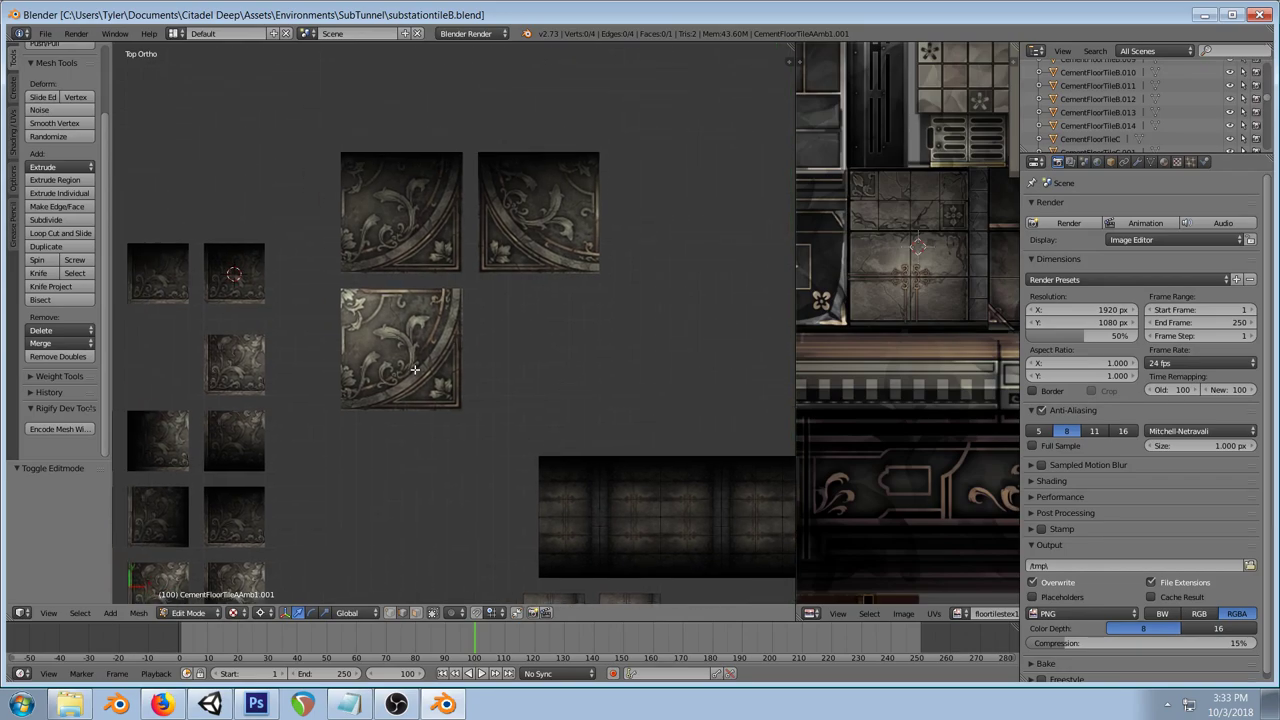
scroll(405, 346, "up", 4)
scroll(560, 345, "down", 2)
left_click_drag(649, 219, 483, 305)
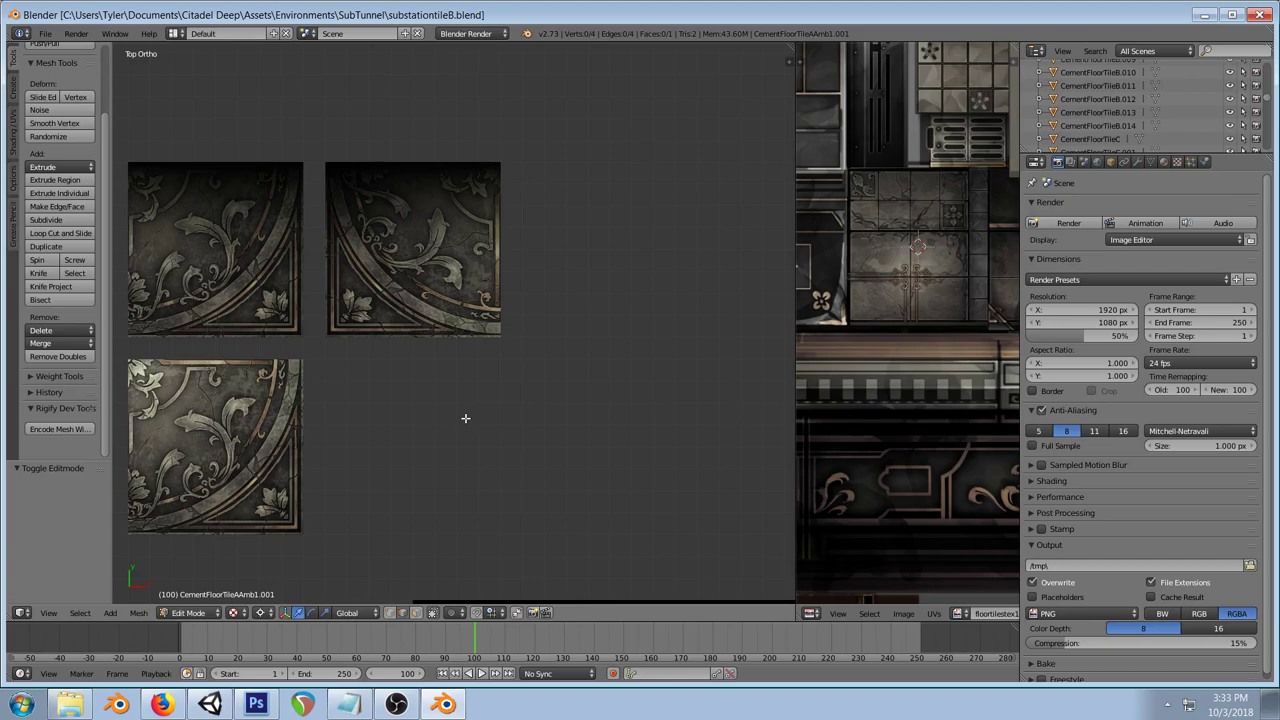
key("Tab")
scroll(465, 418, "down", 7)
right_click(416, 345)
scroll(581, 362, "up", 5)
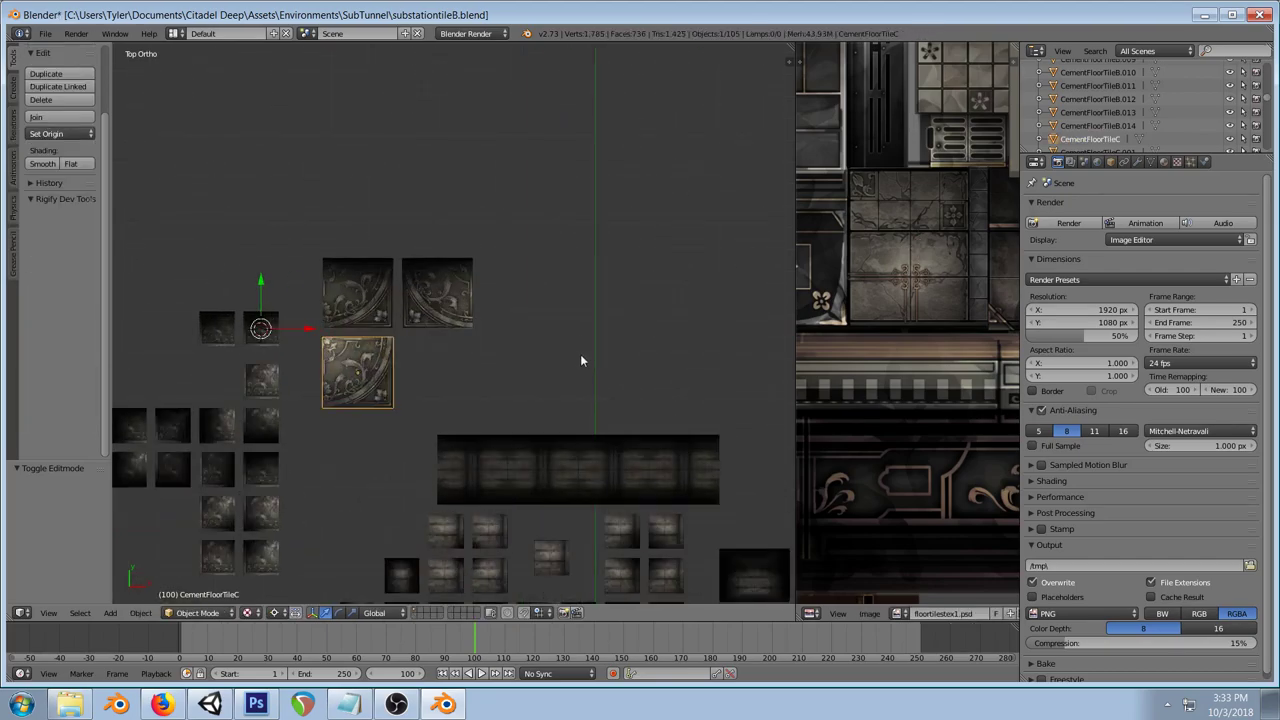
key("shift+s")
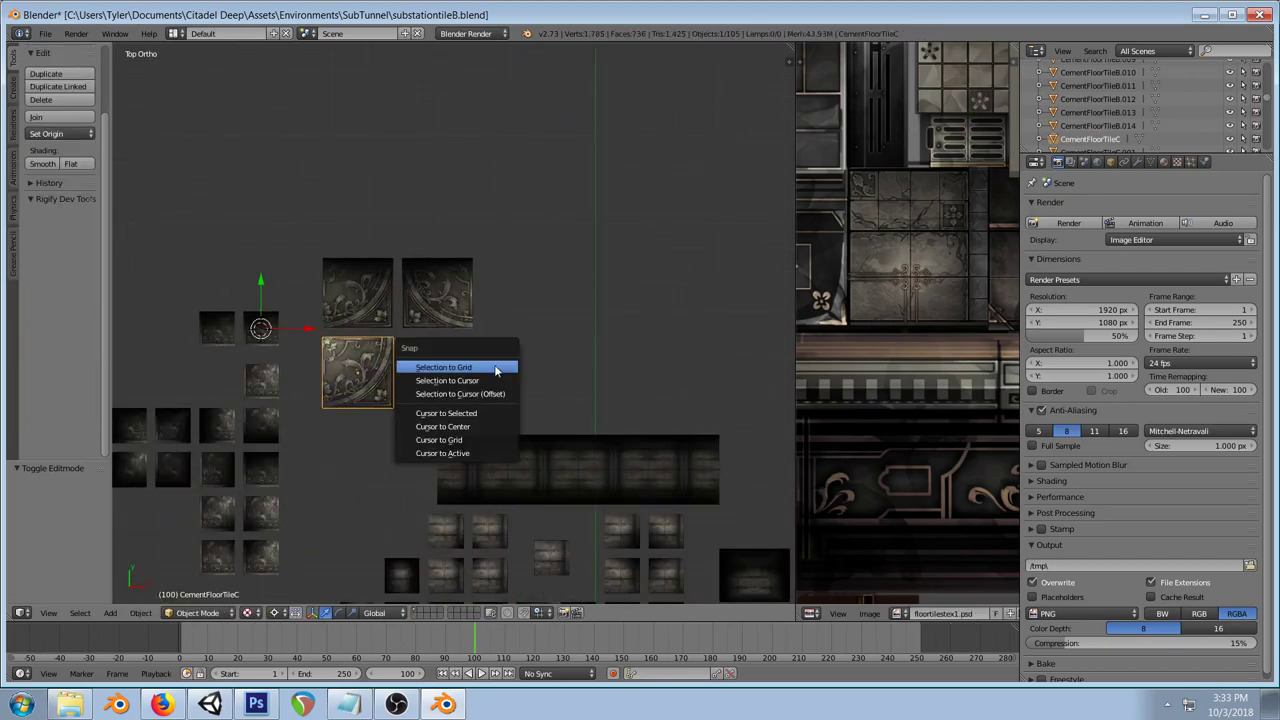
left_click(465, 451)
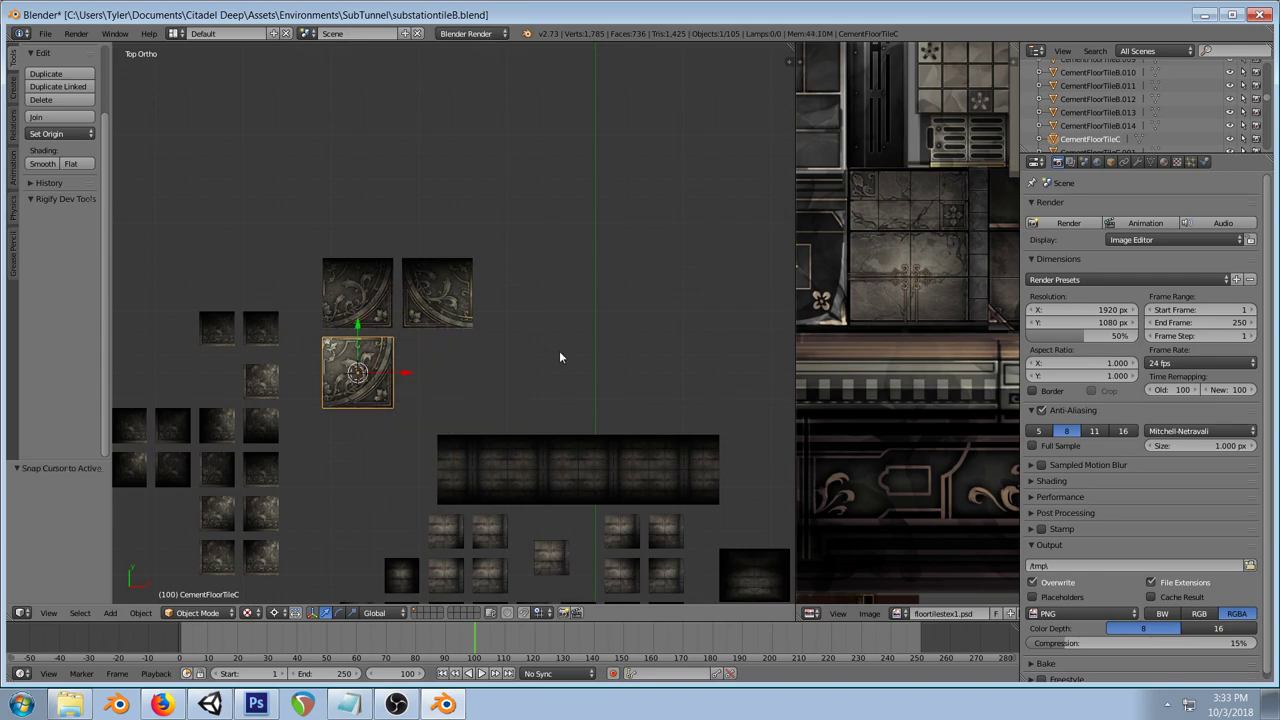
Step: Add a mesh plane at the 3D cursor and move it 27 units in X and 7 units in Y
key("shift+a")
mouse_move(561, 354)
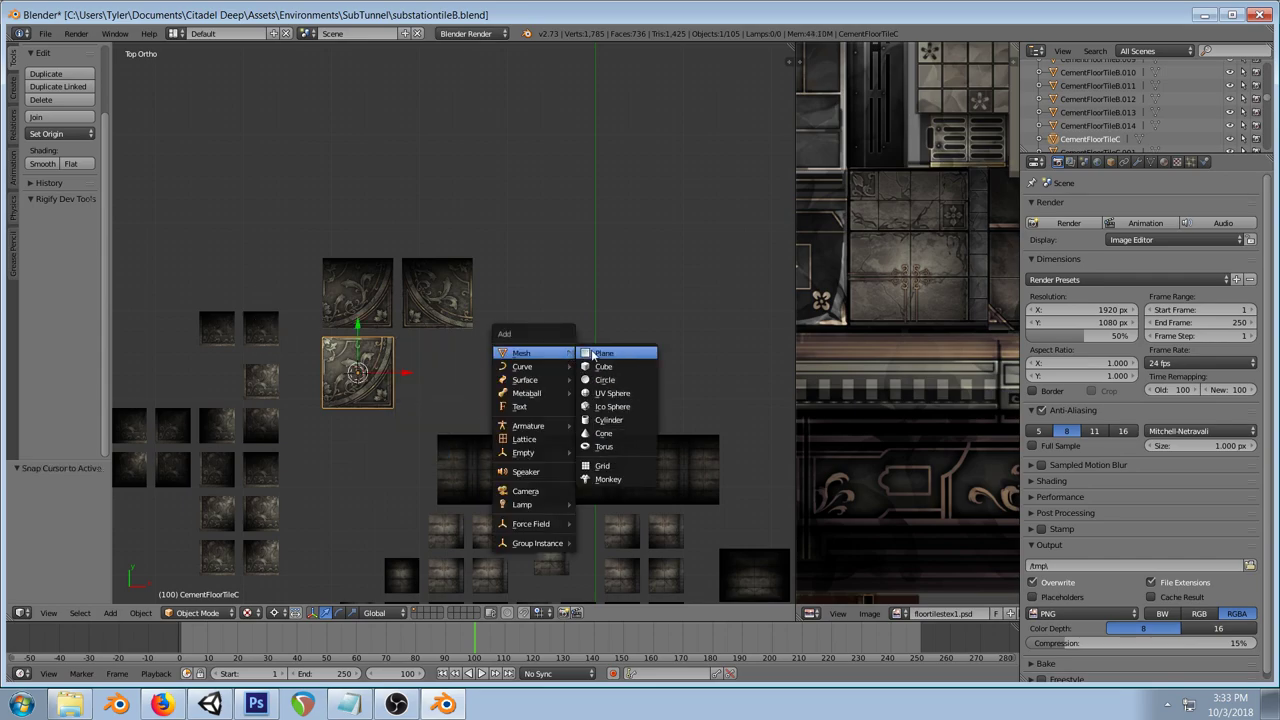
left_click(602, 353)
key("g")
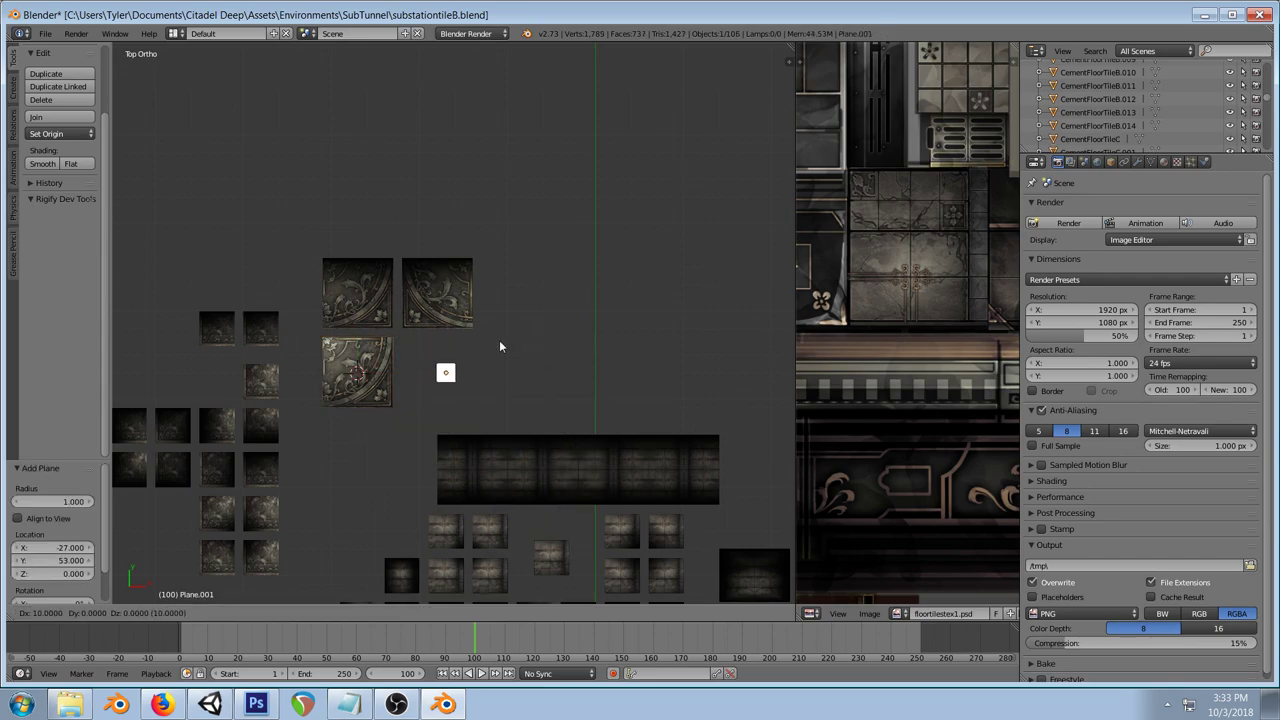
left_click_drag(636, 315, 650, 278)
left_click(648, 278)
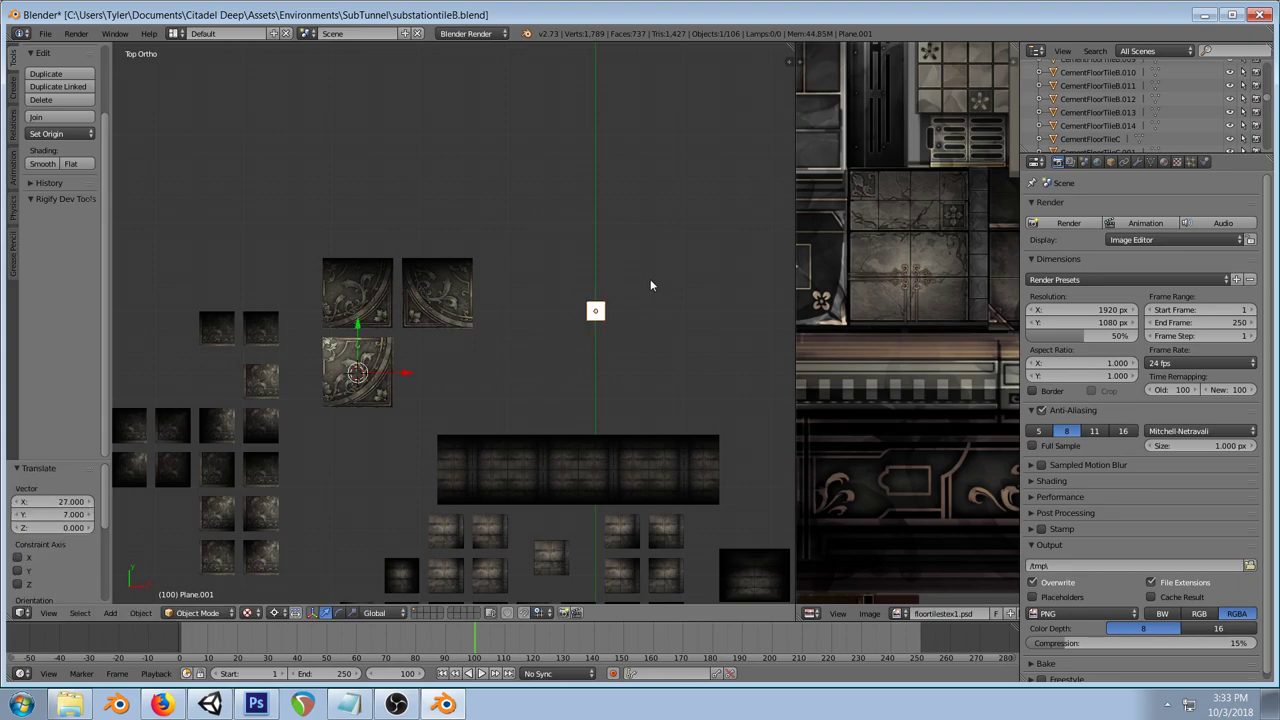
Step: Rename the new plane object CementFloorTileD
scroll(1108, 128, "down", 5)
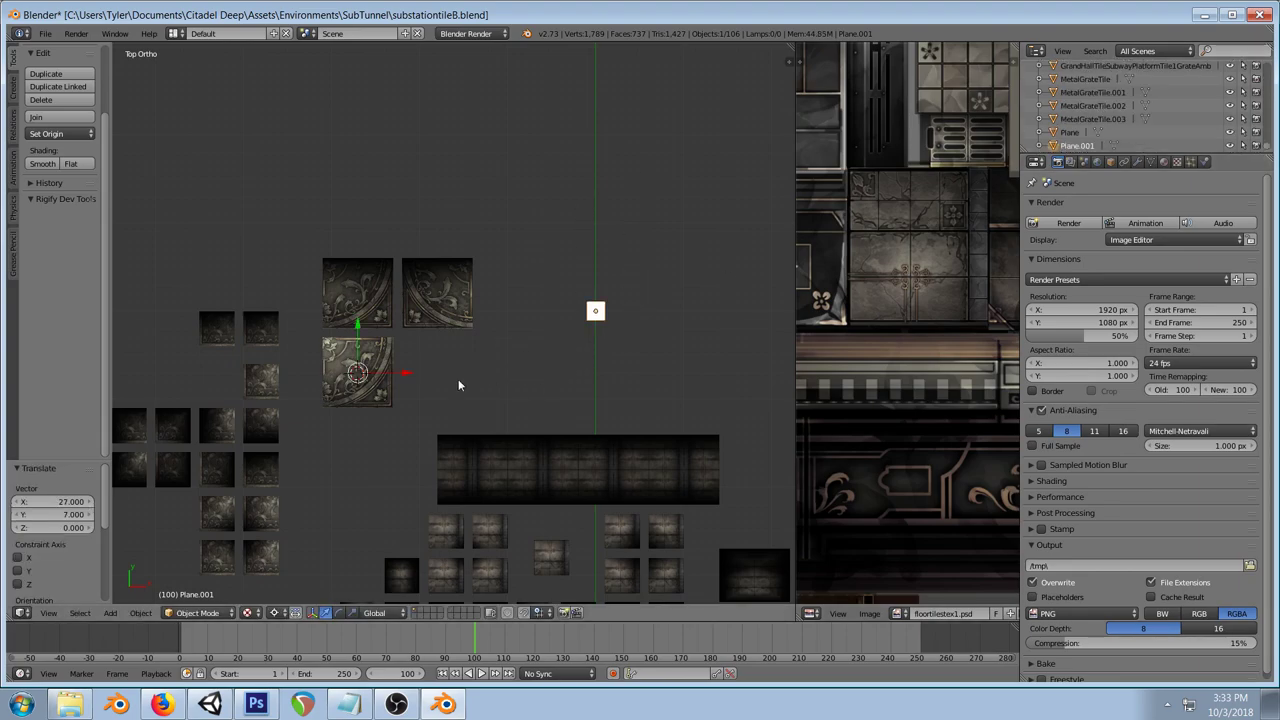
key("KP_Divide")
scroll(474, 334, "down", 6)
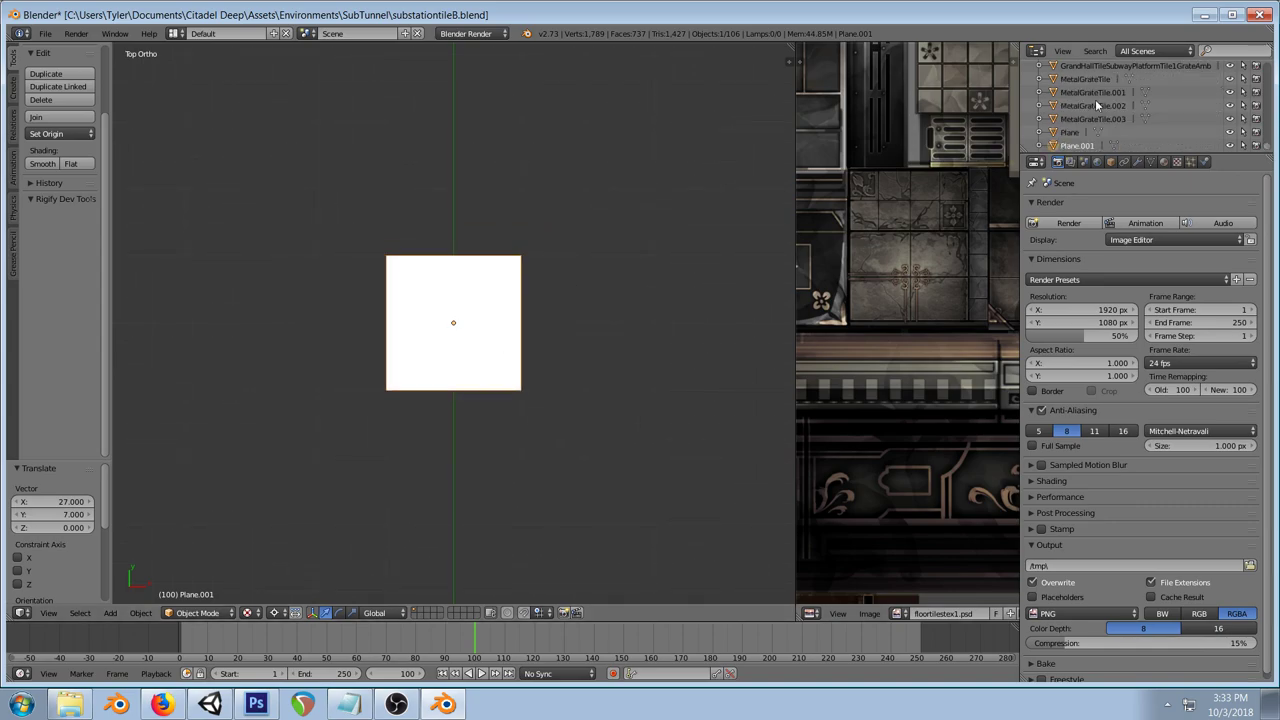
double_click(1077, 146)
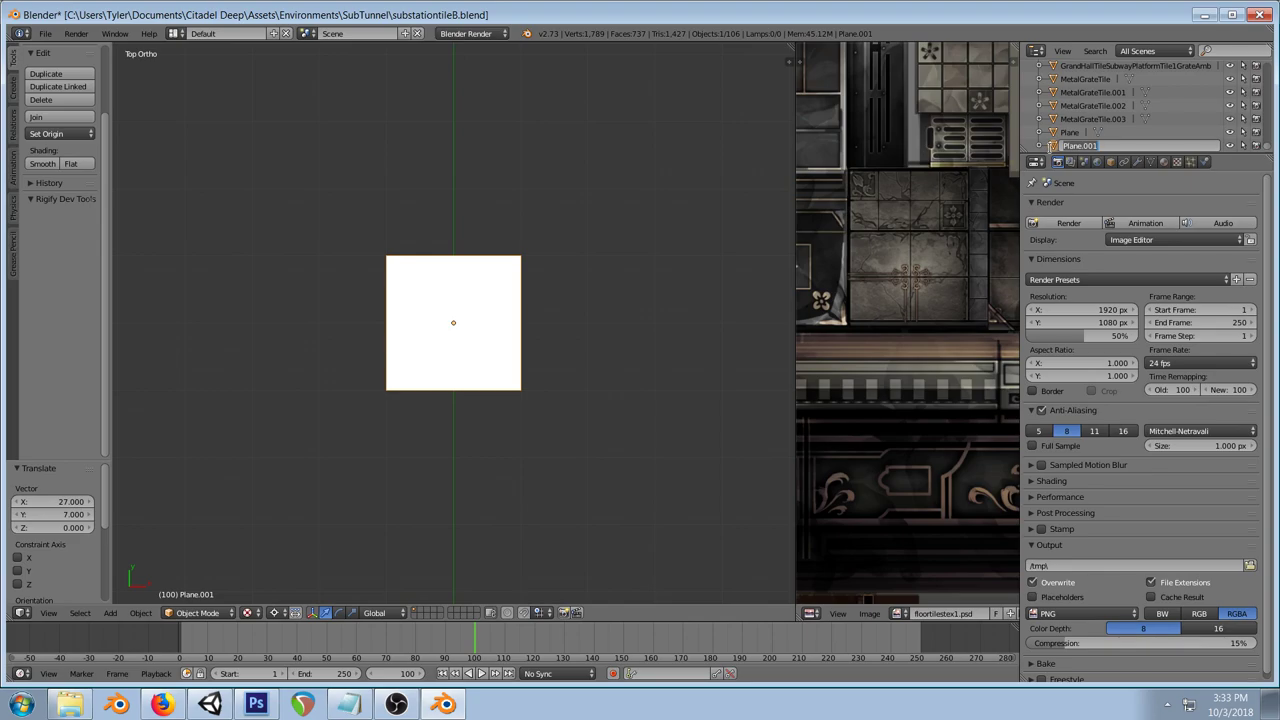
key("BackSpace")
key("Escape")
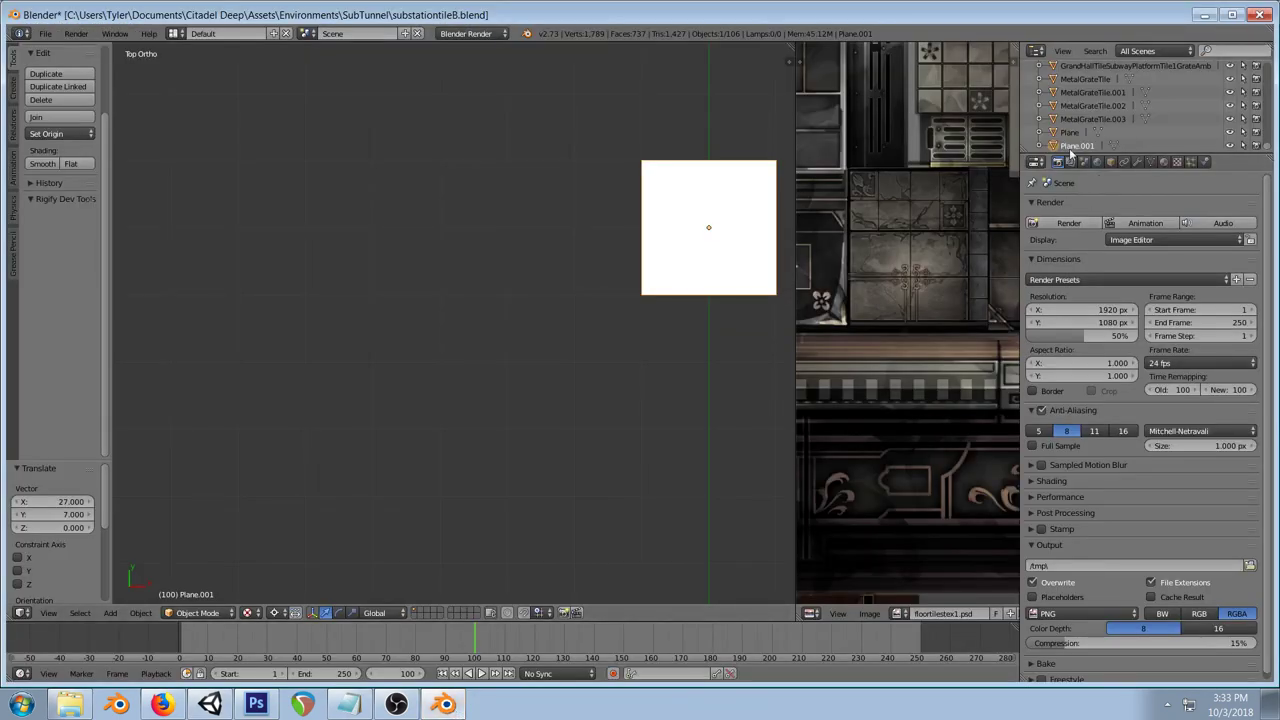
double_click(1076, 145)
type("C")
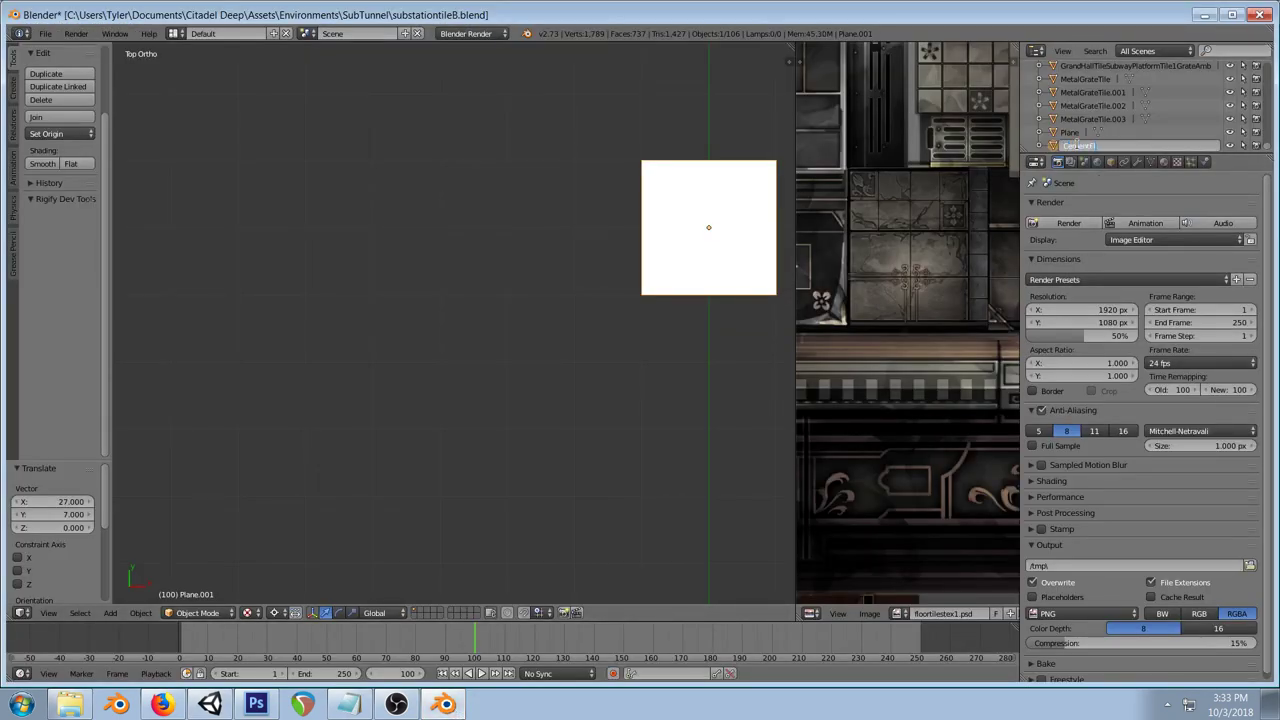
type("ementFloorTileD")
key("Return")
Step: Enter Edit Mode on CementFloorTileD and select all of its geometry
left_click_drag(687, 195, 510, 262)
key("Tab")
key("a")
key("a")
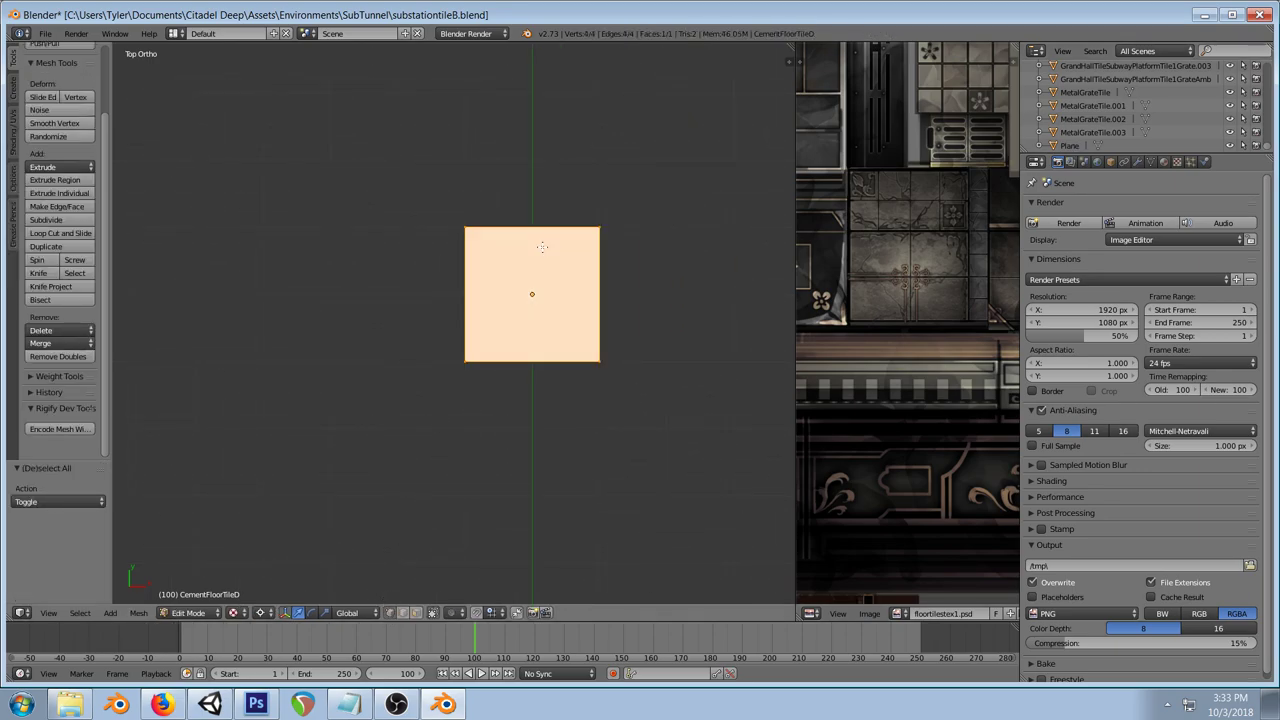
scroll(917, 294, "down", 5)
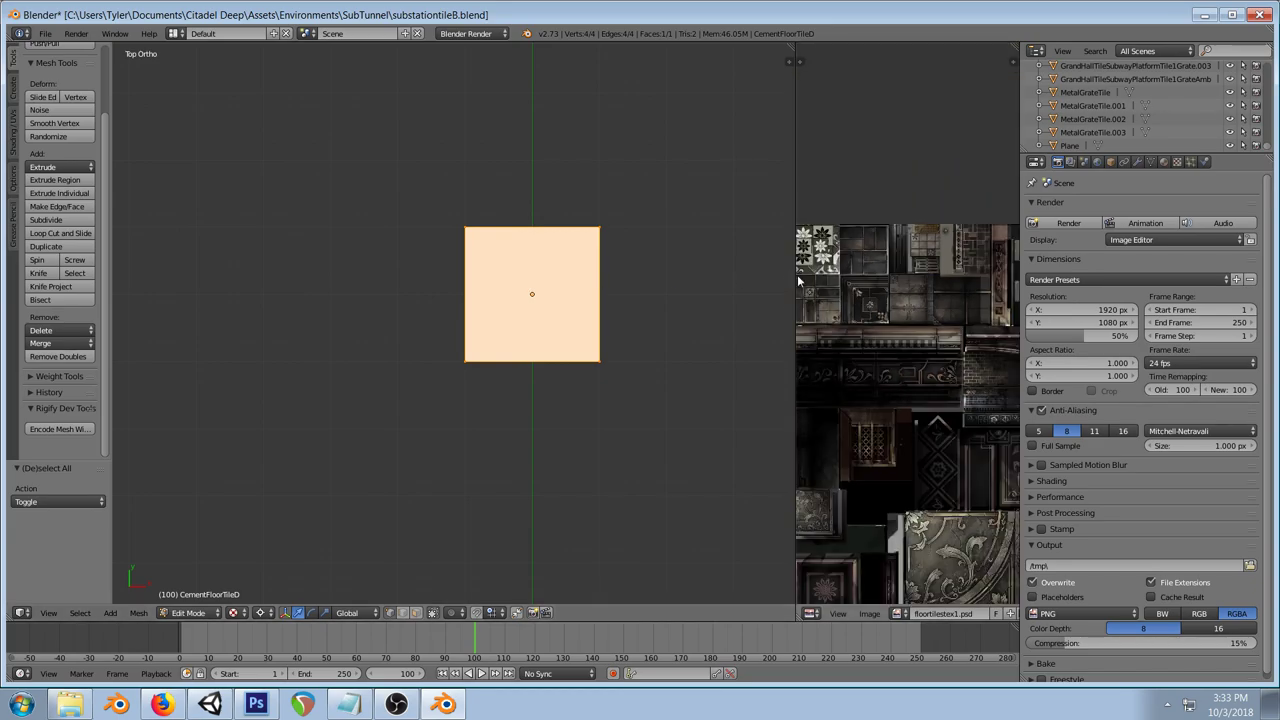
Step: Enlarge the UV editor area and unwrap the selected CementFloorTileD plane
left_click_drag(798, 280, 630, 282)
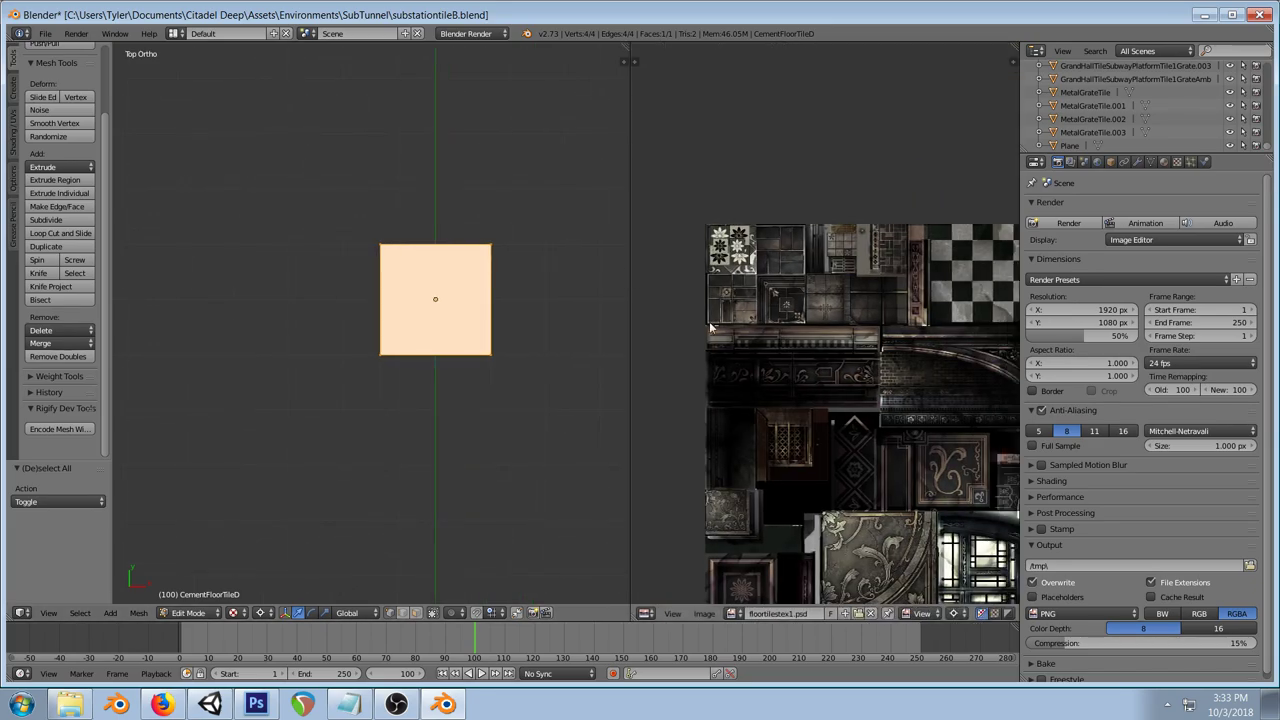
key("u")
left_click(540, 312)
scroll(797, 338, "down", 5)
scroll(787, 357, "up", 5)
left_click_drag(889, 430, 830, 308)
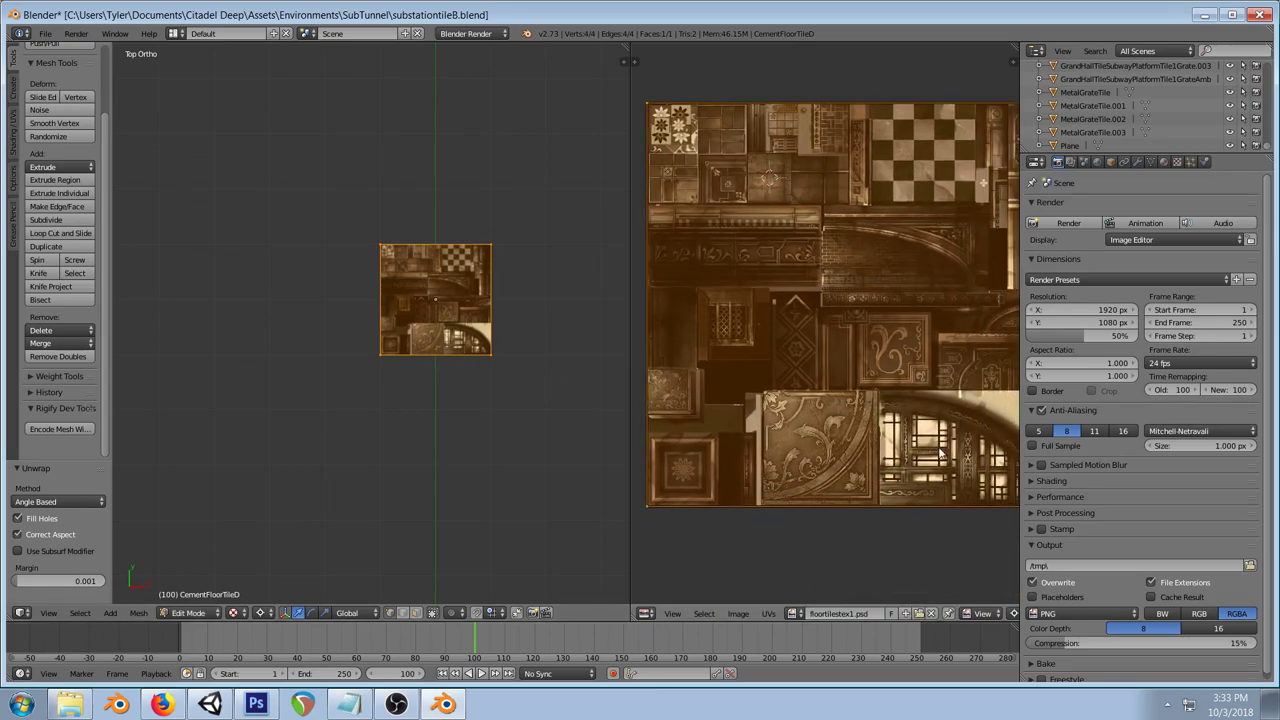
Step: Scale the plane's UVs to 0.2 and move them onto the quarter-circle medallion tile in the texture
key("s")
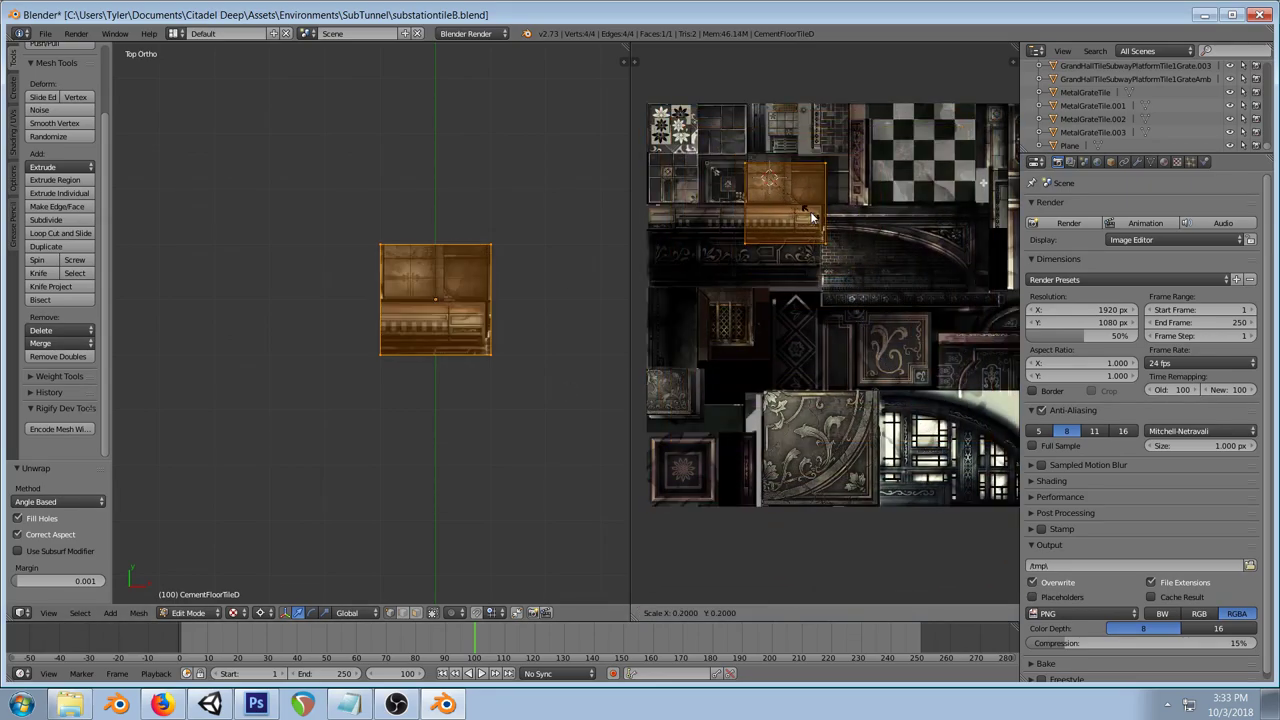
left_click(817, 213)
key("g")
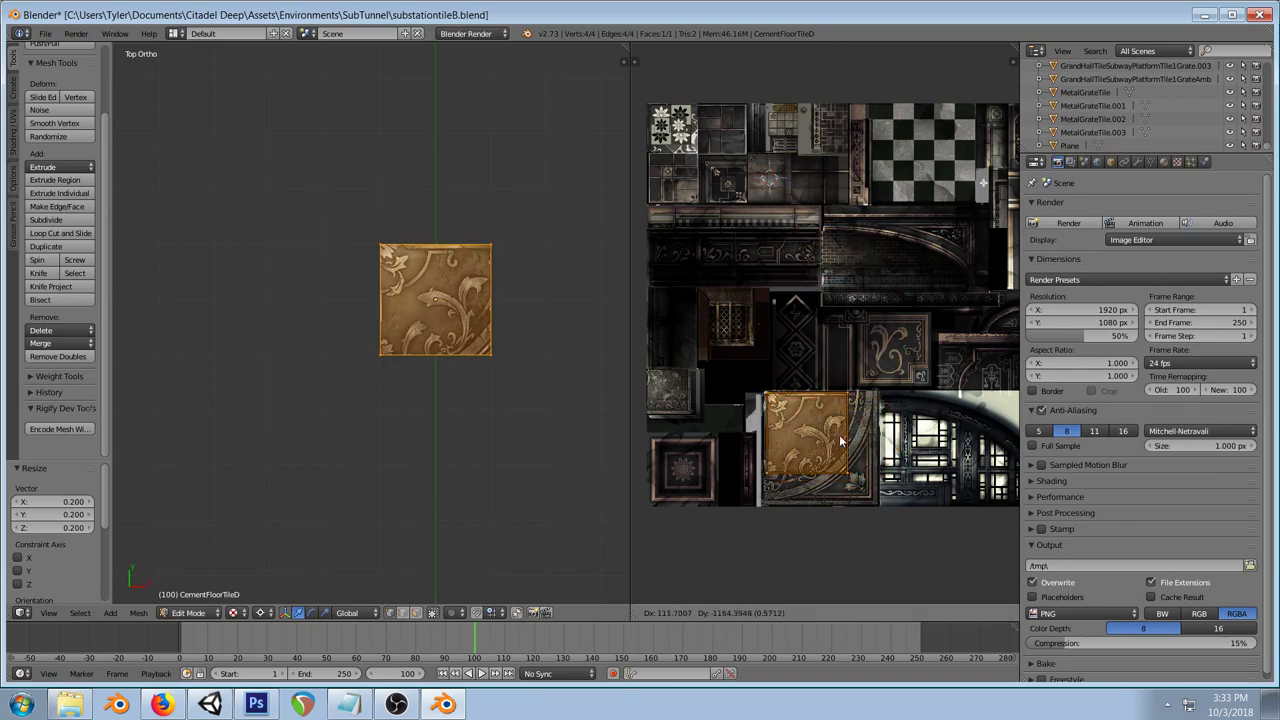
left_click(838, 440)
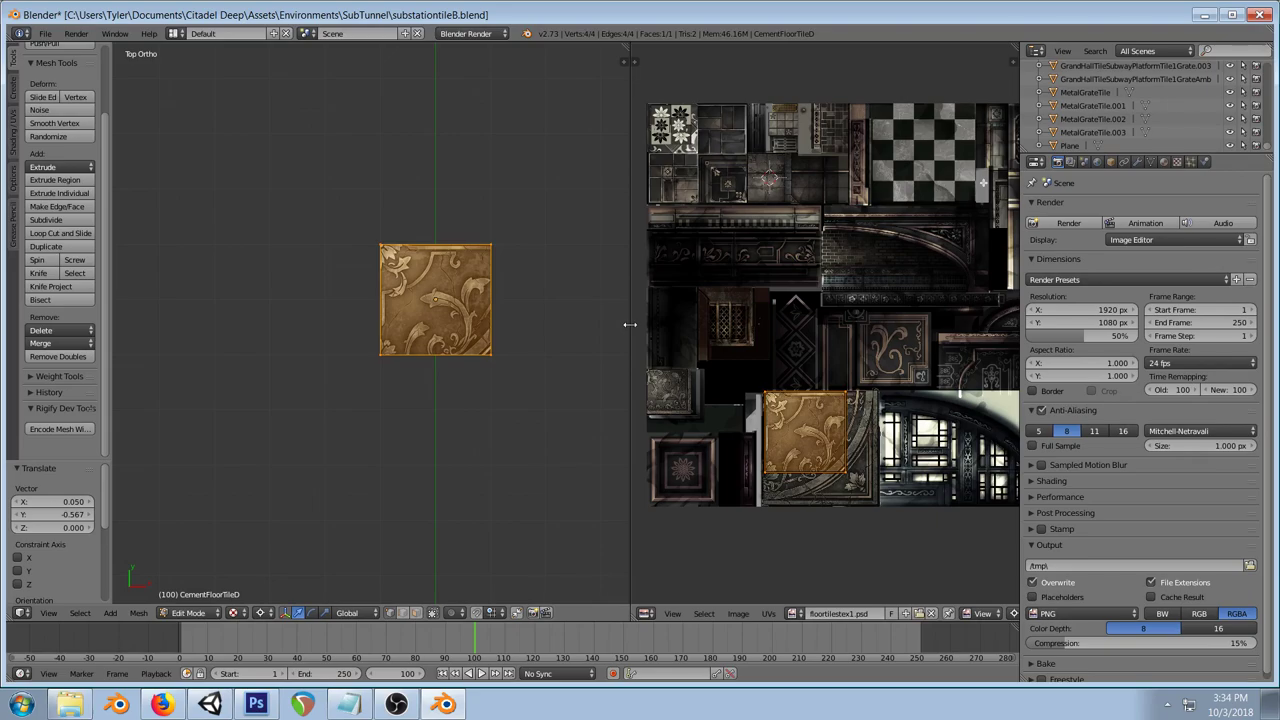
Step: Widen the UV editor and centre the UV square over the medallion tile, moving it 0.033 in X and -0.041 in Y
left_click_drag(628, 325, 450, 309)
scroll(694, 366, "up", 2)
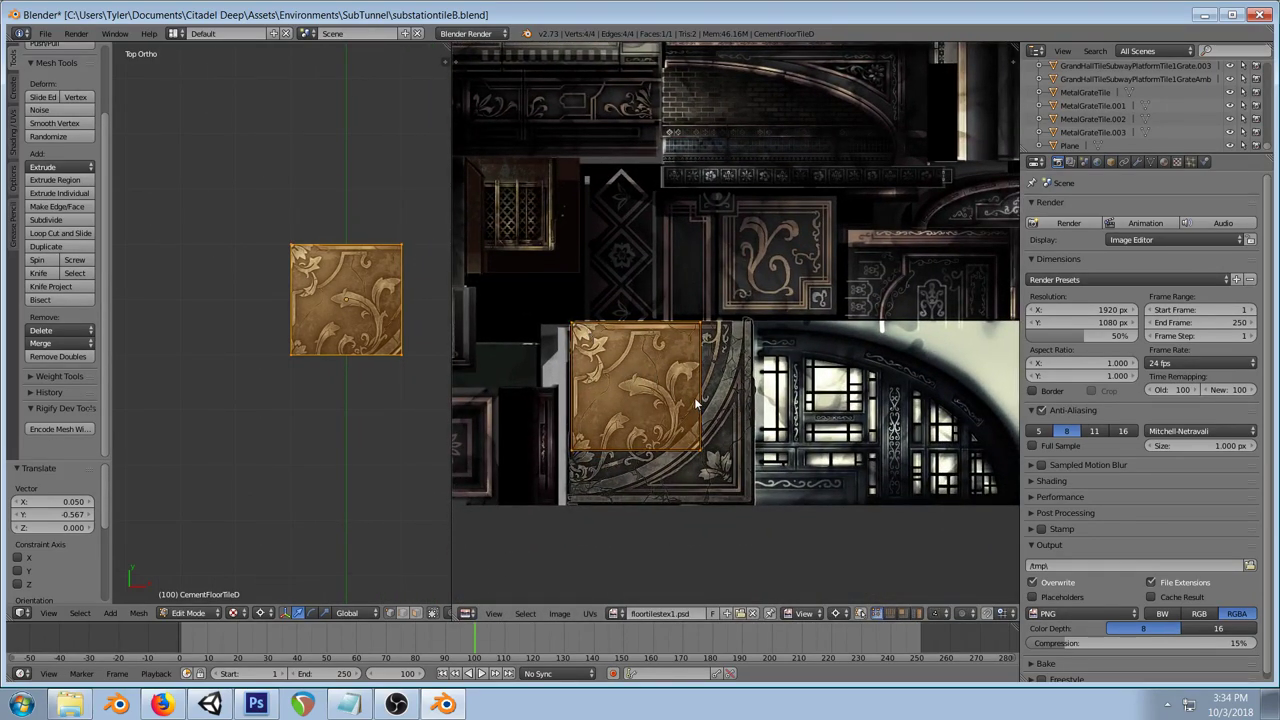
key("g")
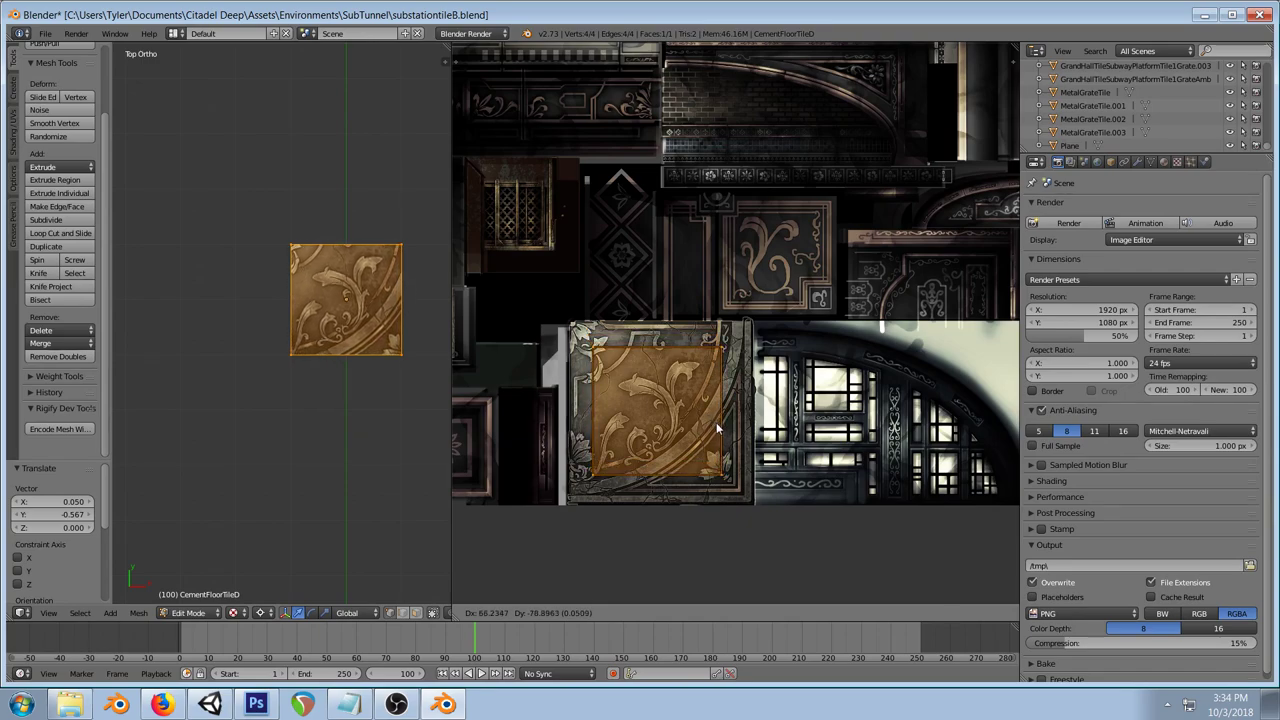
left_click(716, 430)
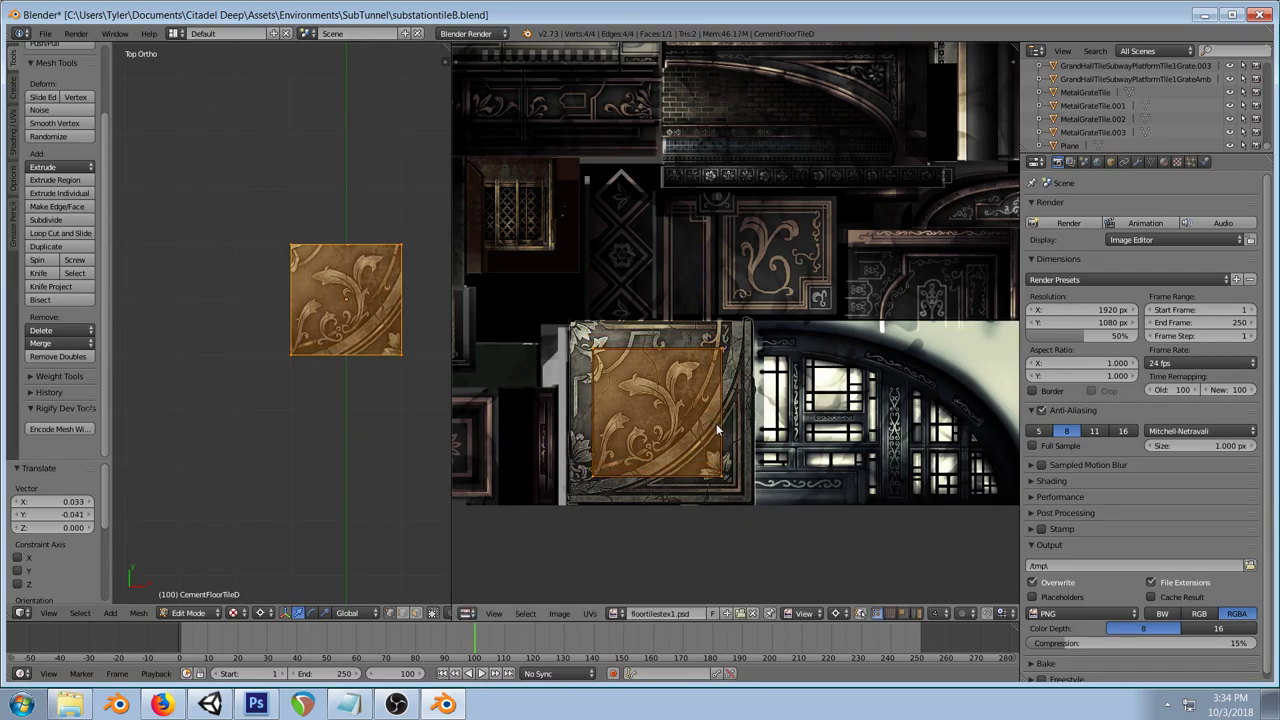
Step: Snap the 2D cursor to the selected UVs and scale them by 1.402 to cover the medallion tile
scroll(718, 420, "down", 2)
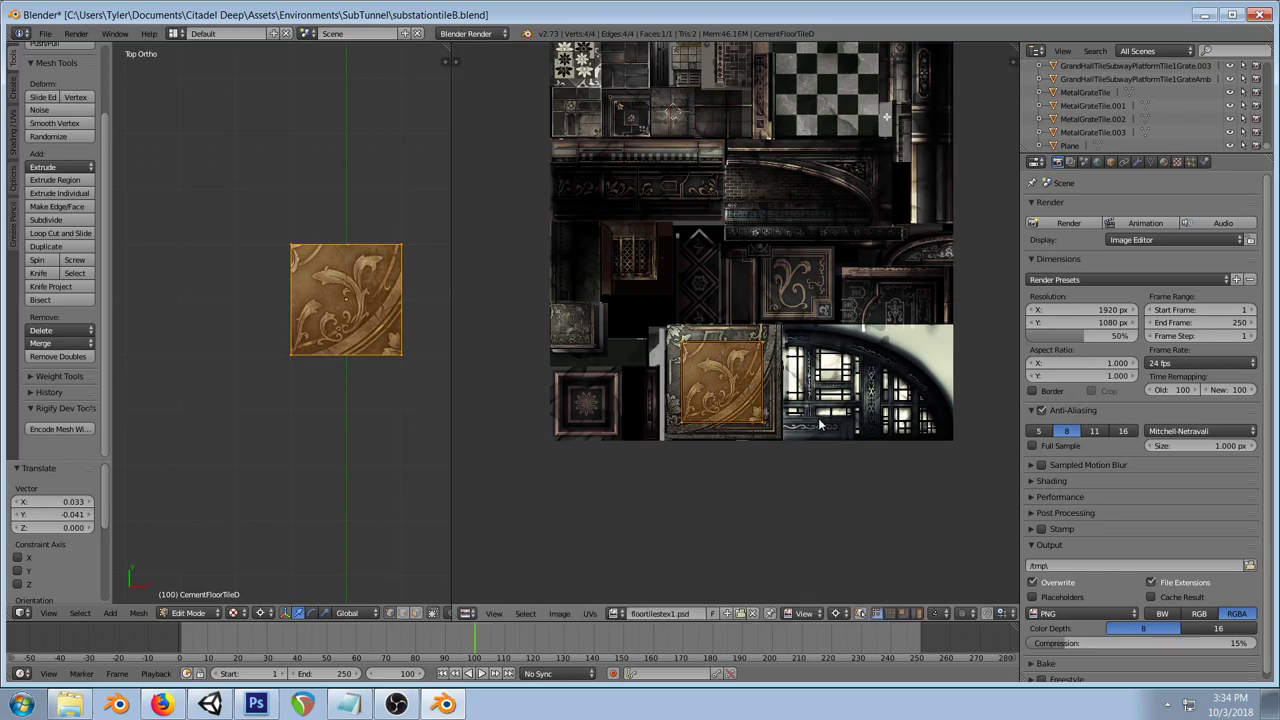
key("shift+s")
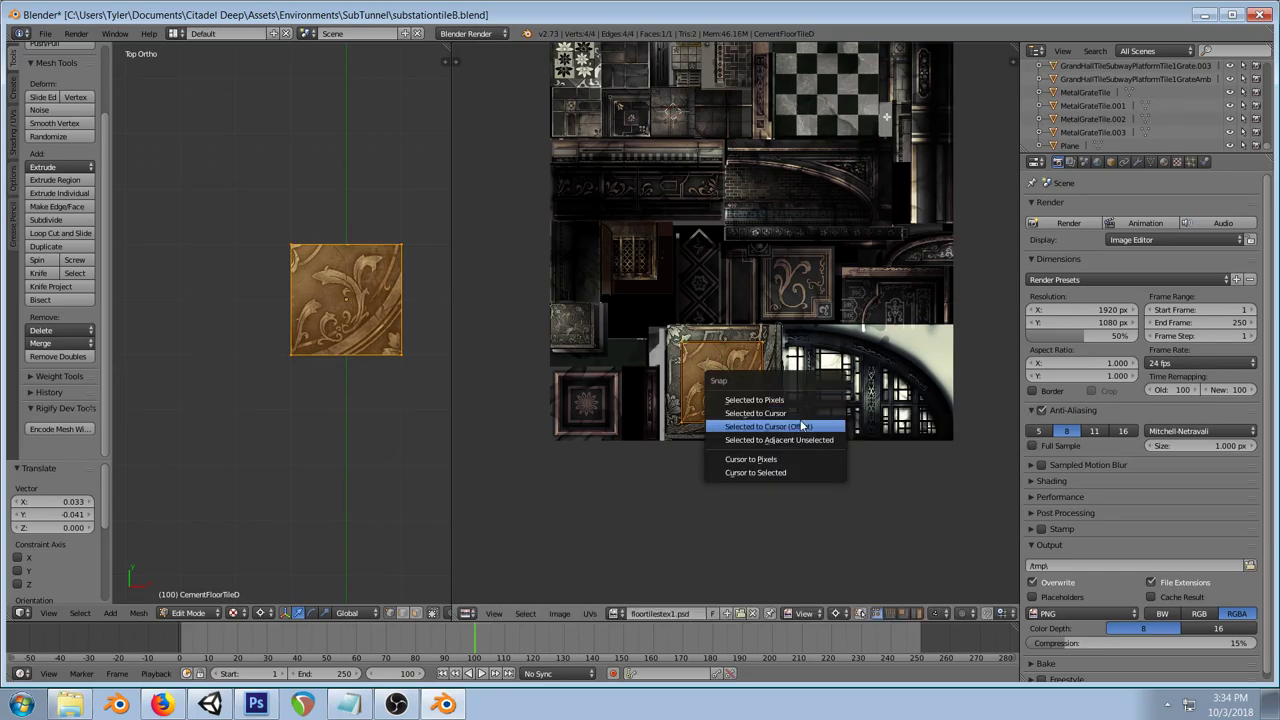
left_click(781, 472)
key("s")
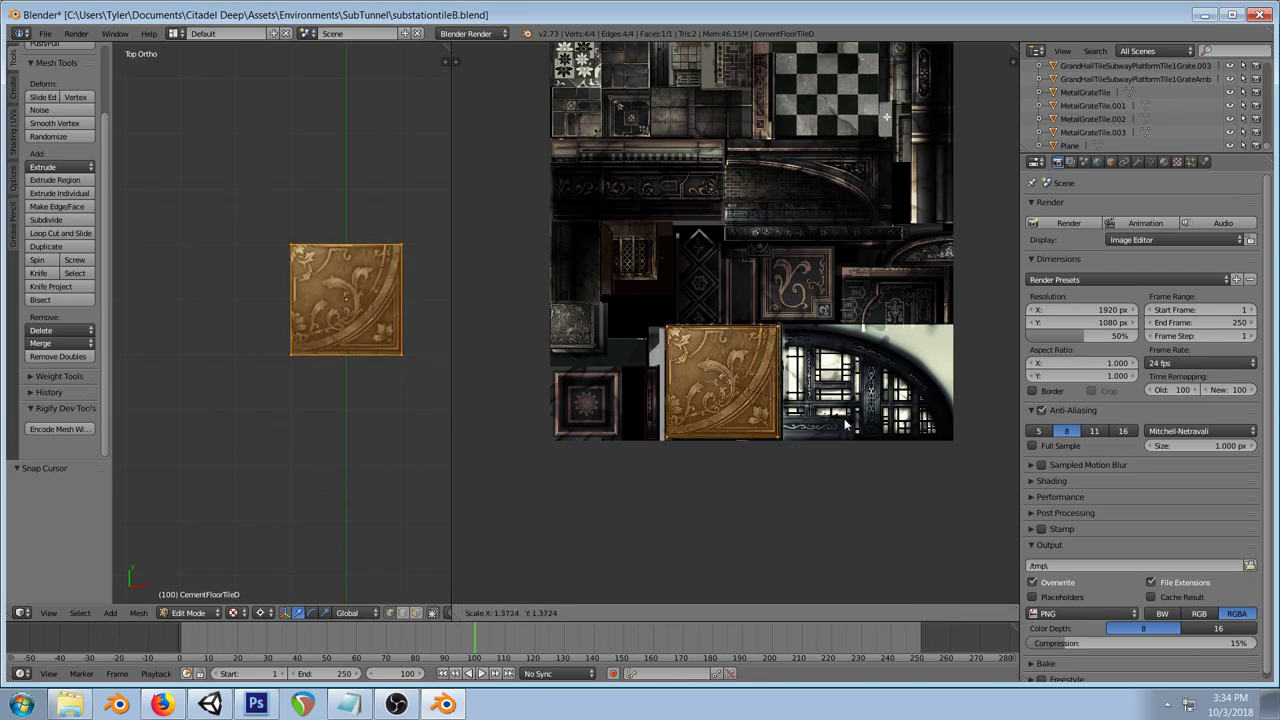
left_click(848, 425)
Step: Shift the UV square 0.007 in X to align it with the medallion tile's edges
scroll(744, 395, "up", 4)
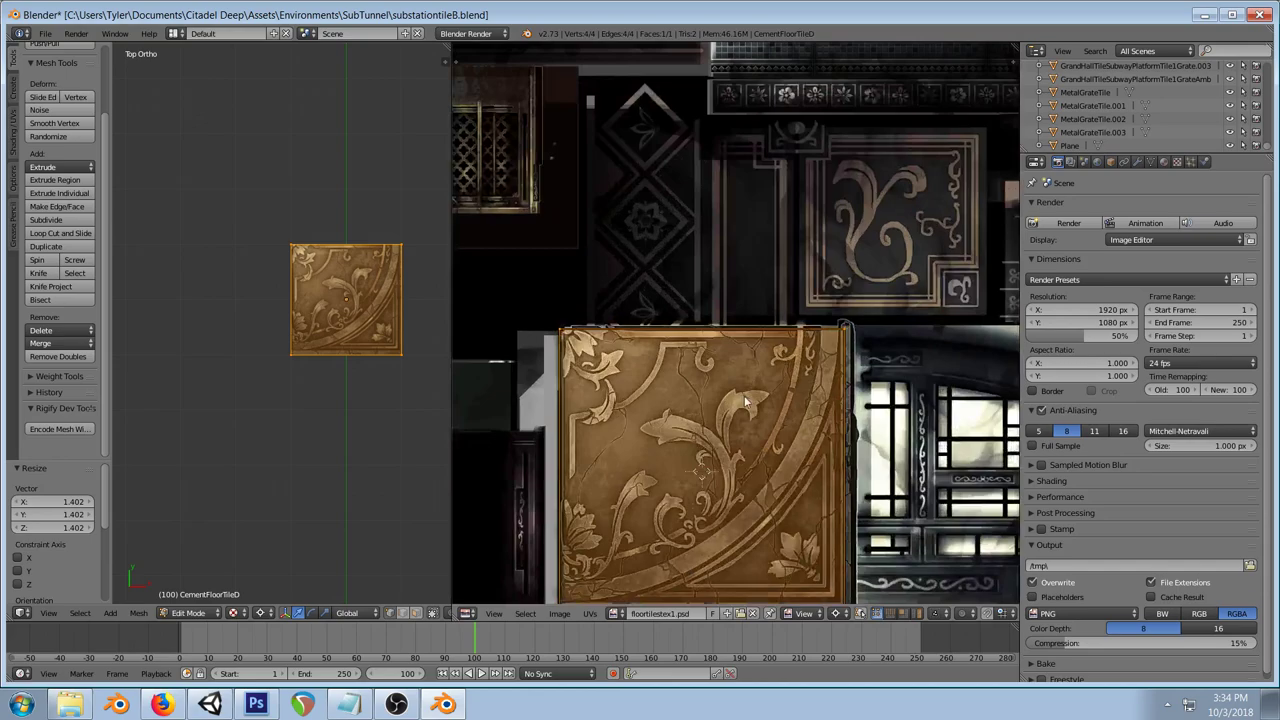
key("g")
key("x")
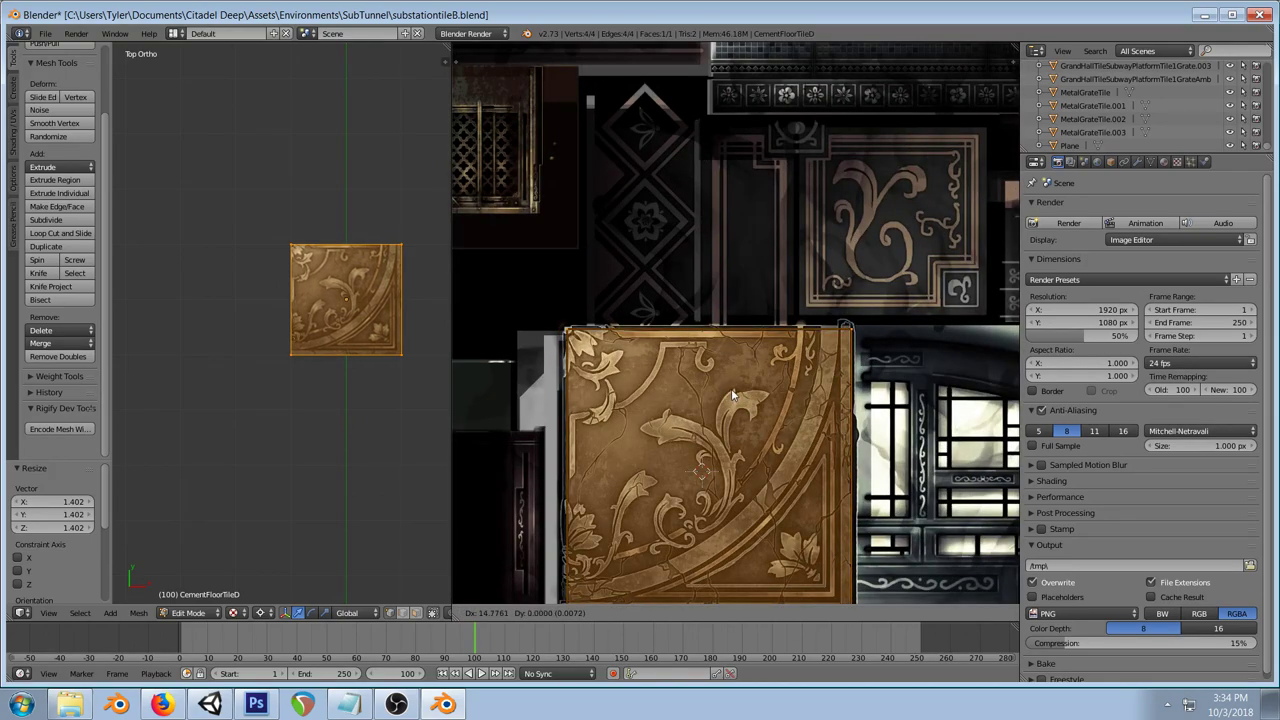
left_click(732, 395)
Step: Move the UV square 0.291 along X onto the arched window artwork beside the medallion tile
scroll(732, 395, "down", 1)
key("g")
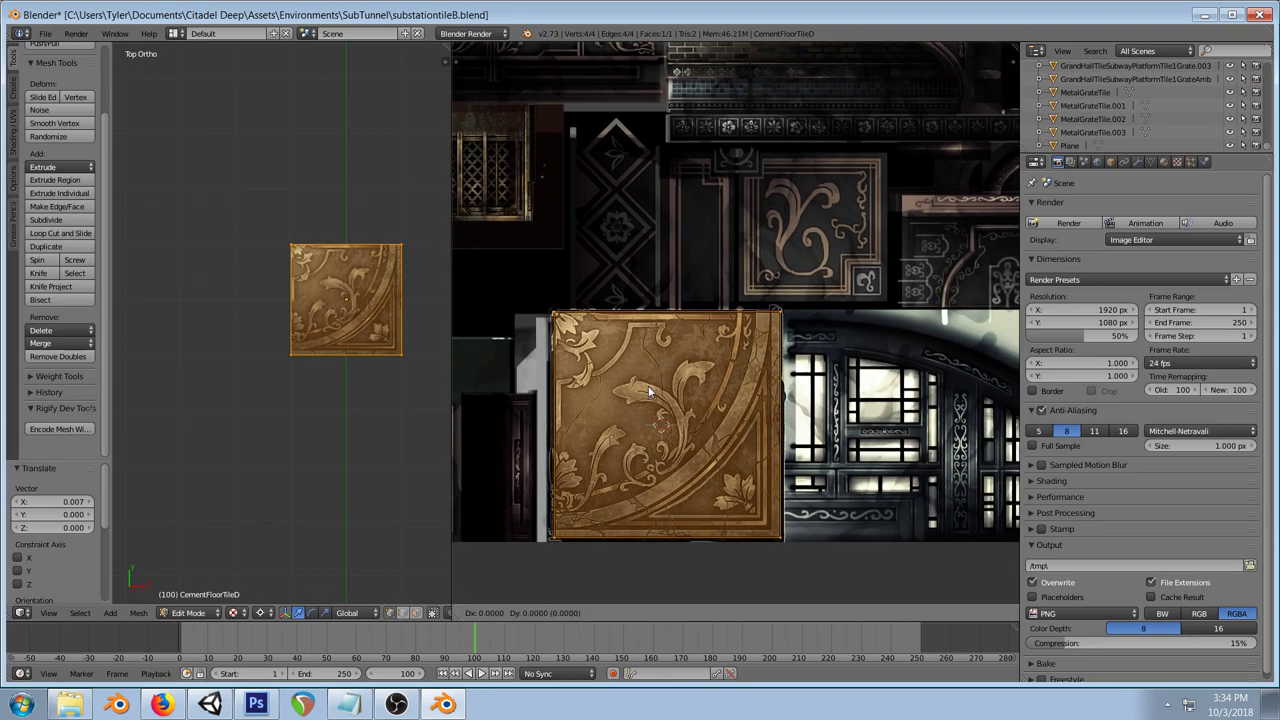
key("x")
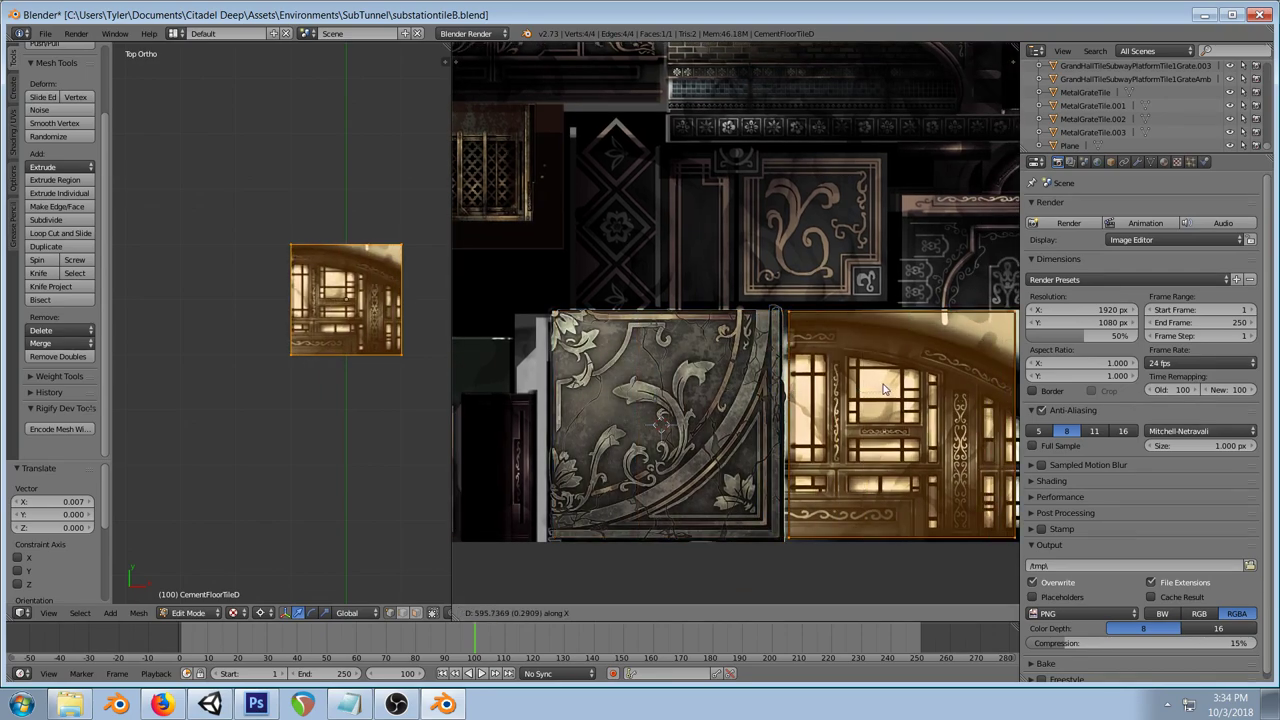
left_click(883, 390)
scroll(860, 400, "down", 2)
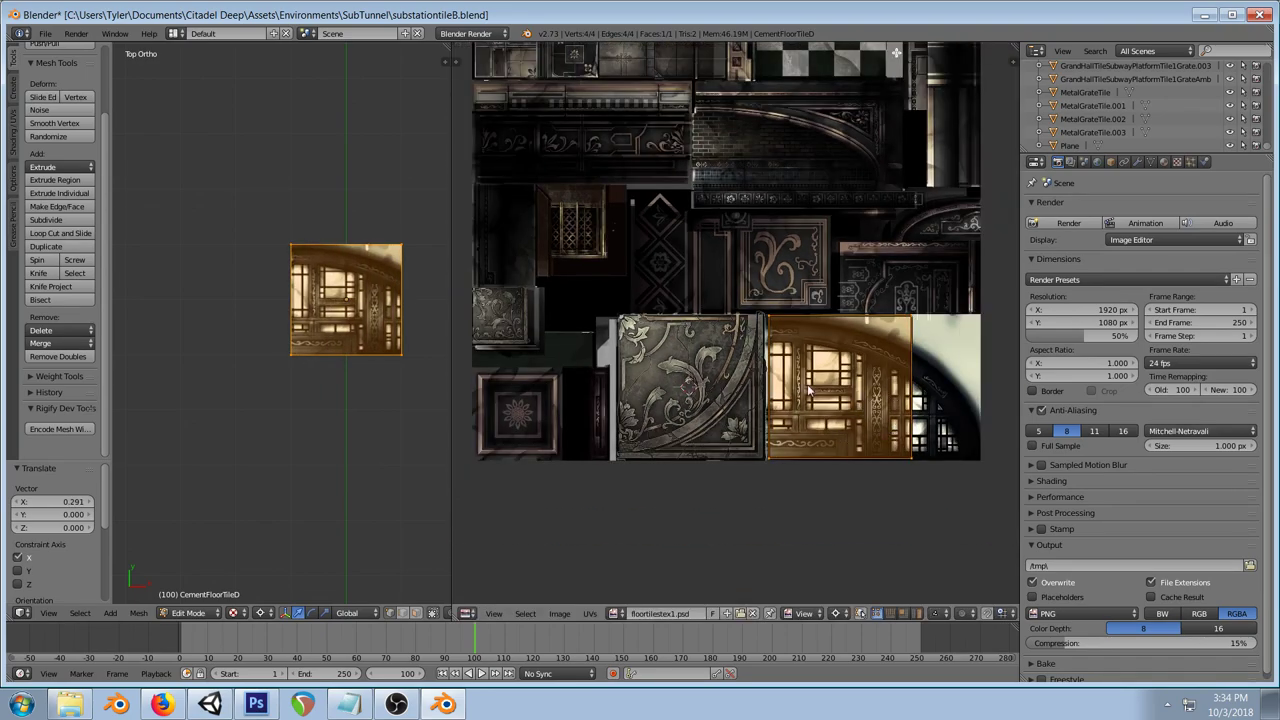
scroll(810, 390, "up", 1)
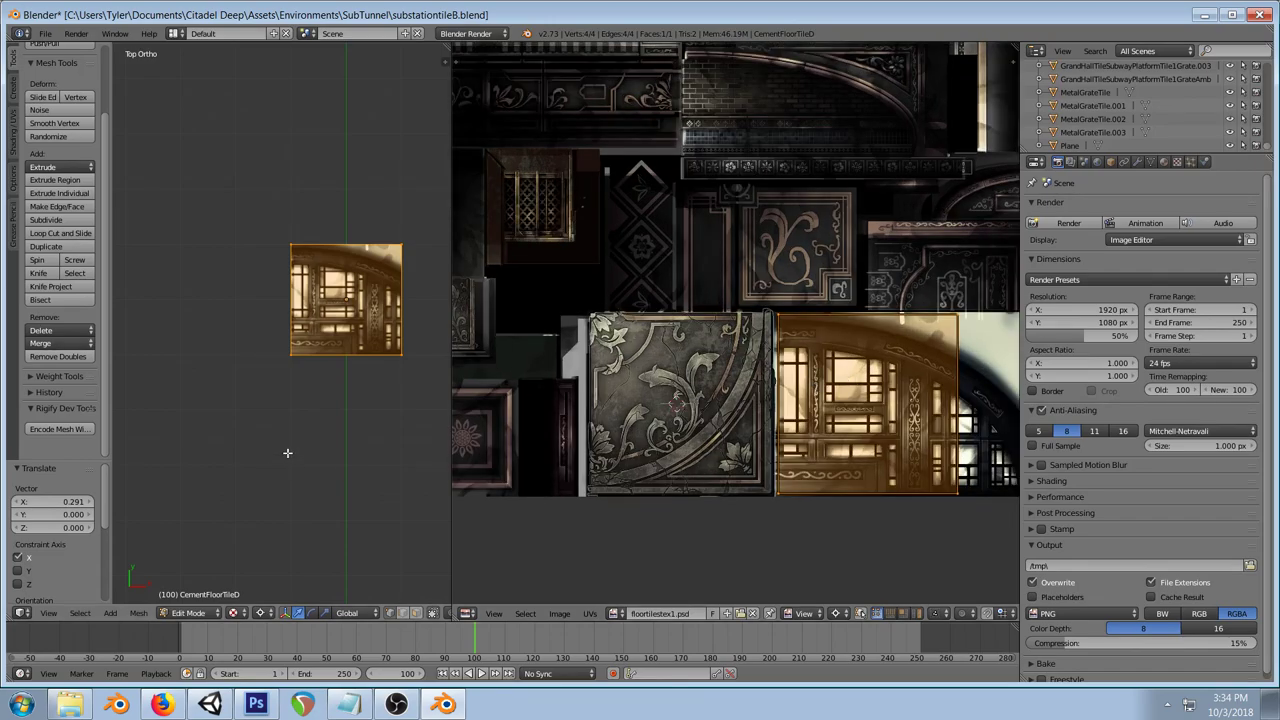
Step: Switch to Photoshop and collapse the Gradients2 layer group
left_click(256, 704)
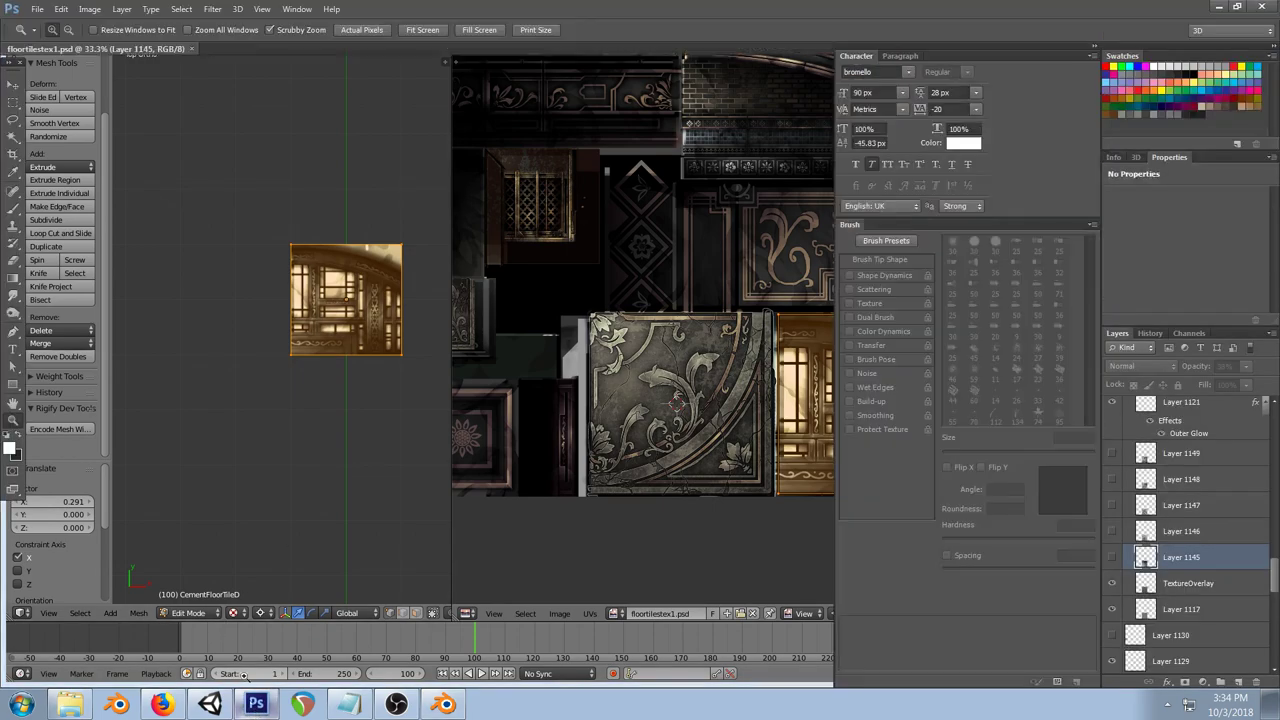
scroll(1258, 570, "up", 3)
scroll(1258, 570, "up", 10)
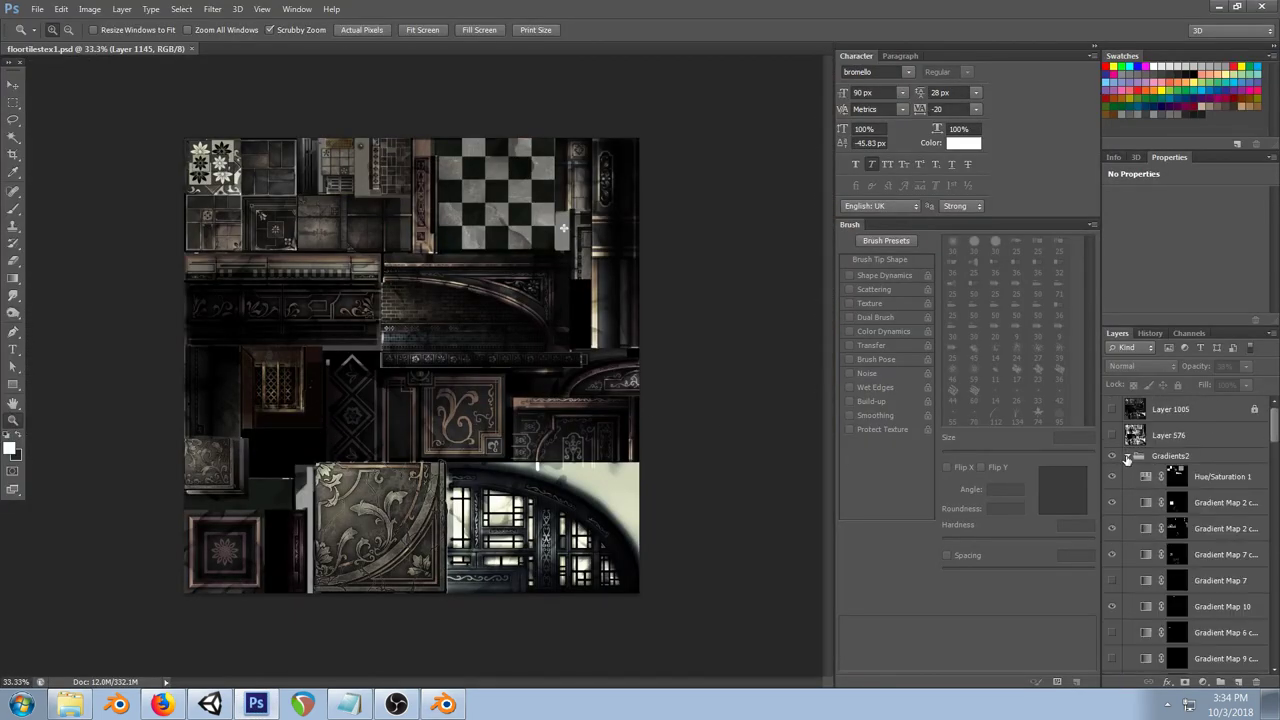
left_click(1127, 457)
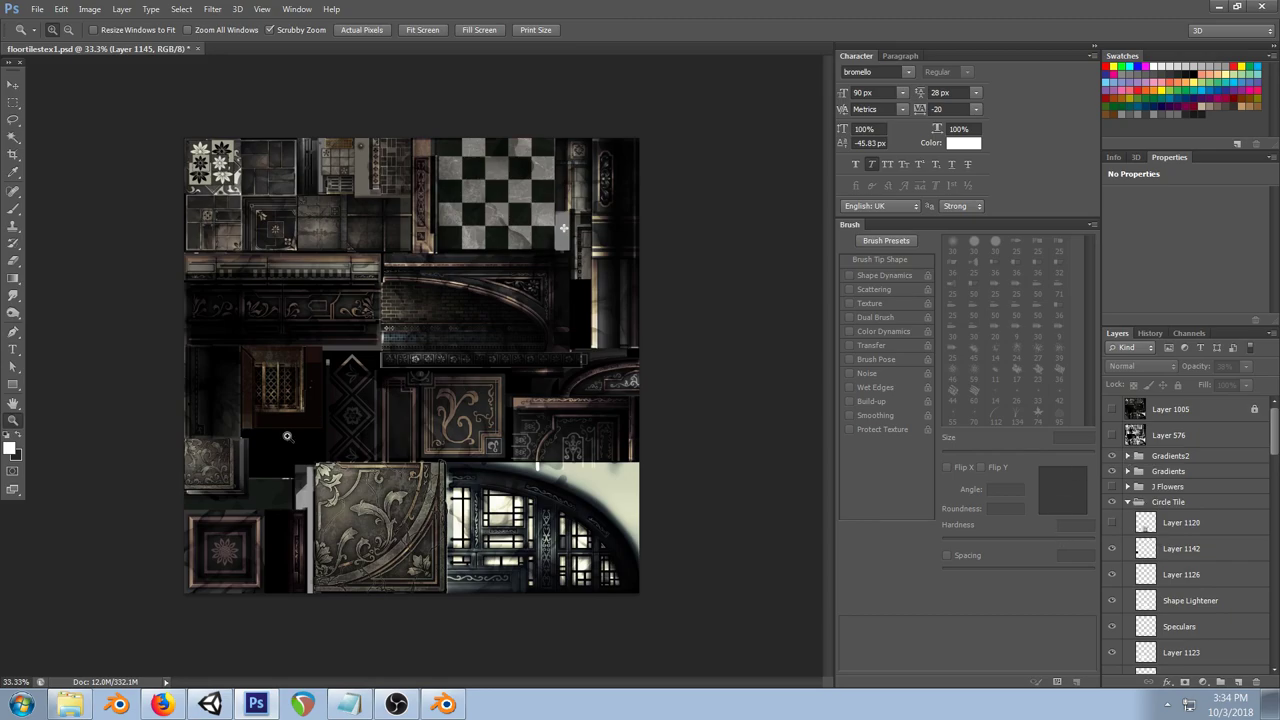
Step: Select Layer 1142 and hide and reshow the Gradients2 group to compare the texture with and without its colouring
left_click(1113, 457)
left_click(1113, 457)
left_click(1190, 548)
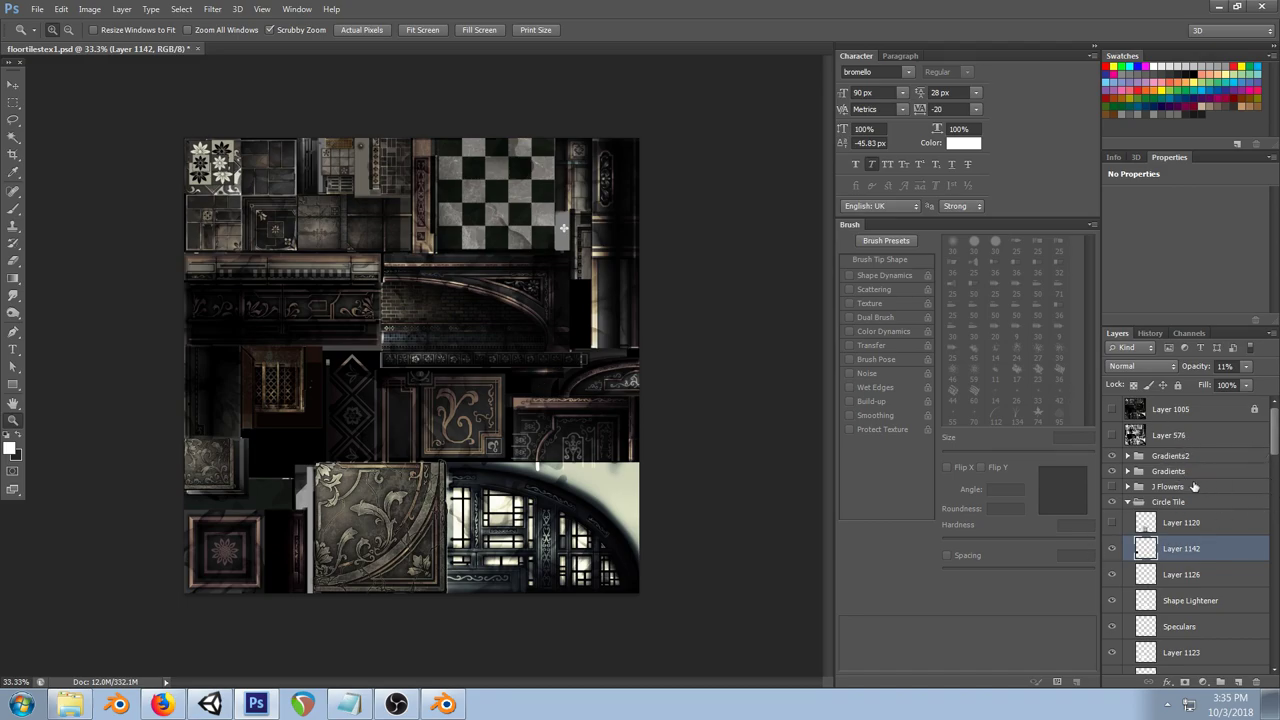
left_click(1110, 457)
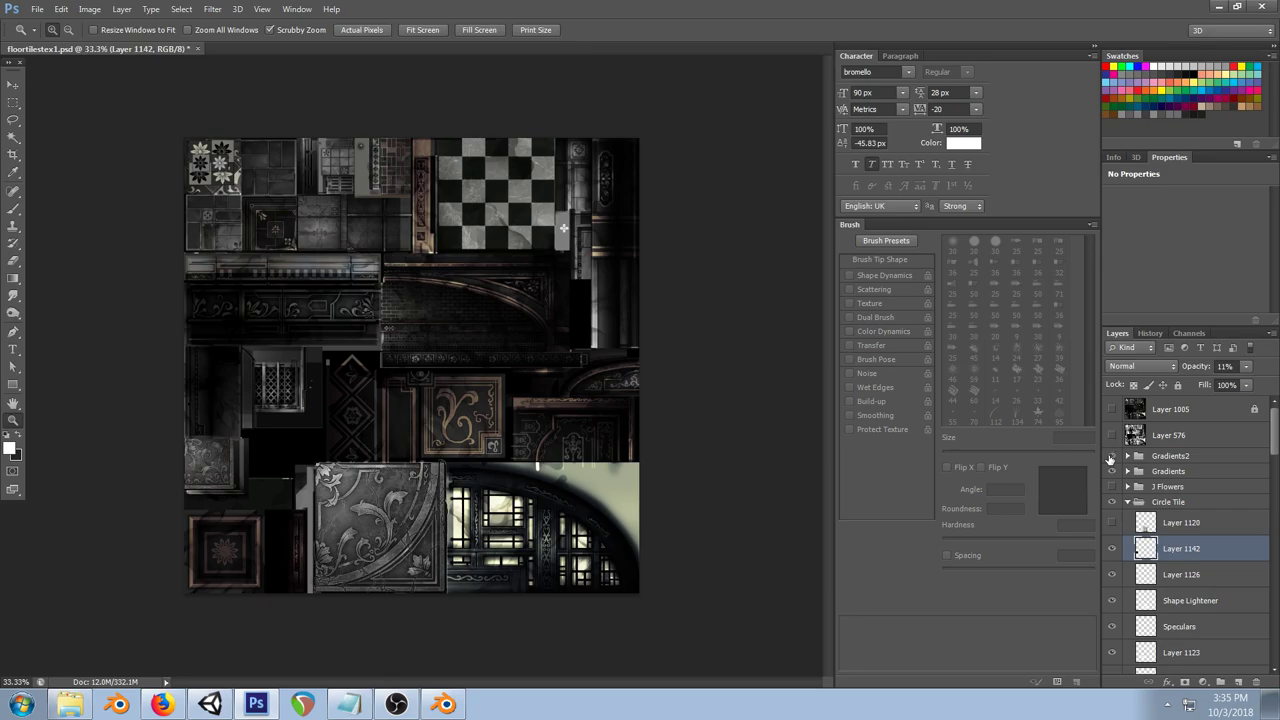
left_click(1110, 457)
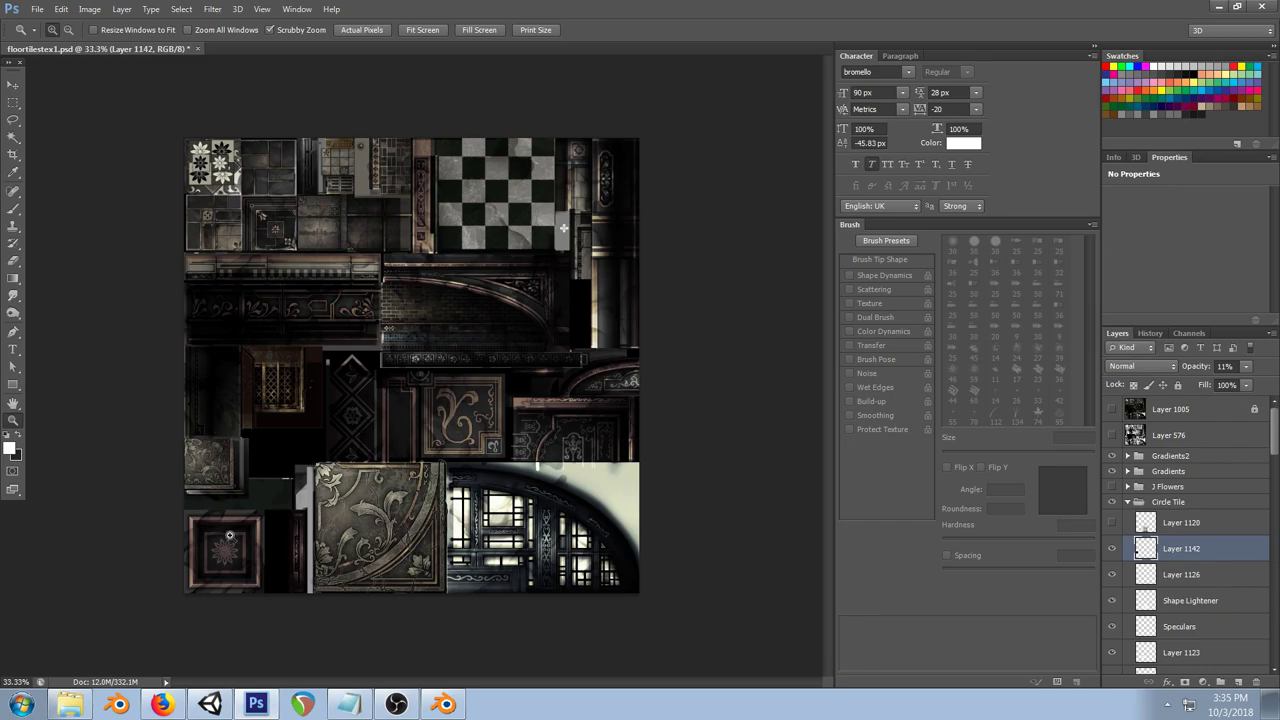
left_click(160, 704)
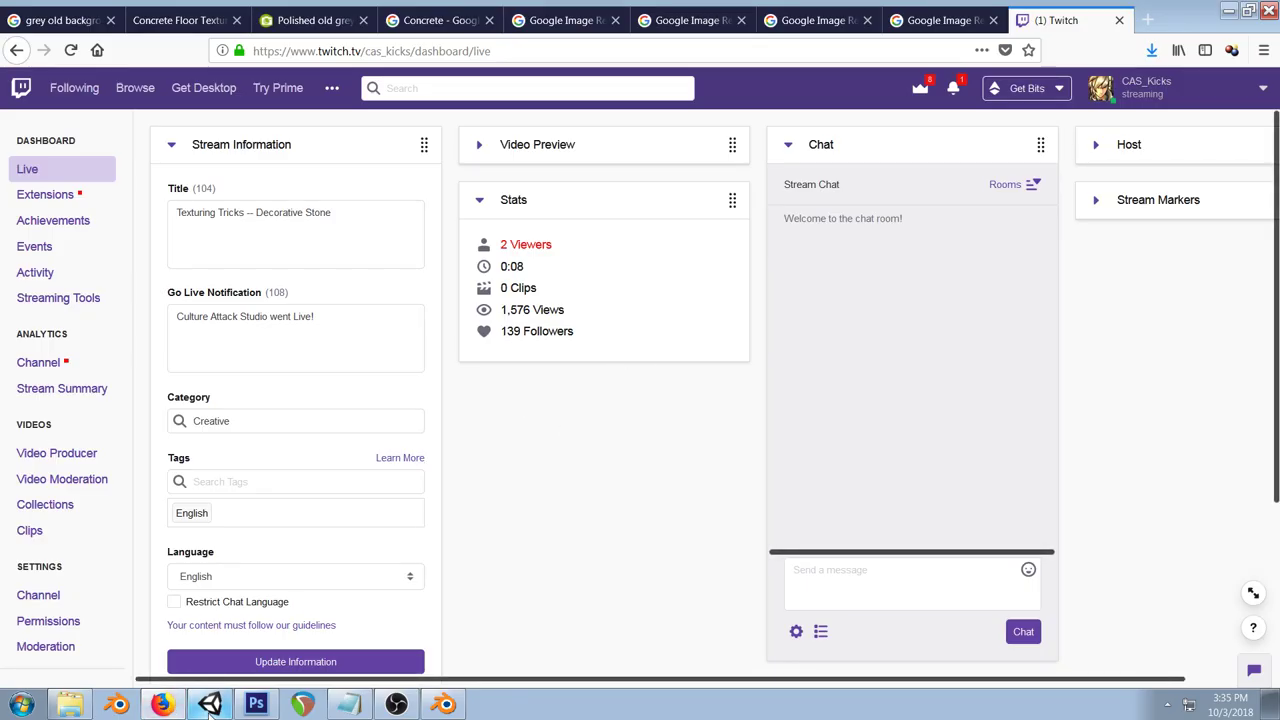
left_click(222, 704)
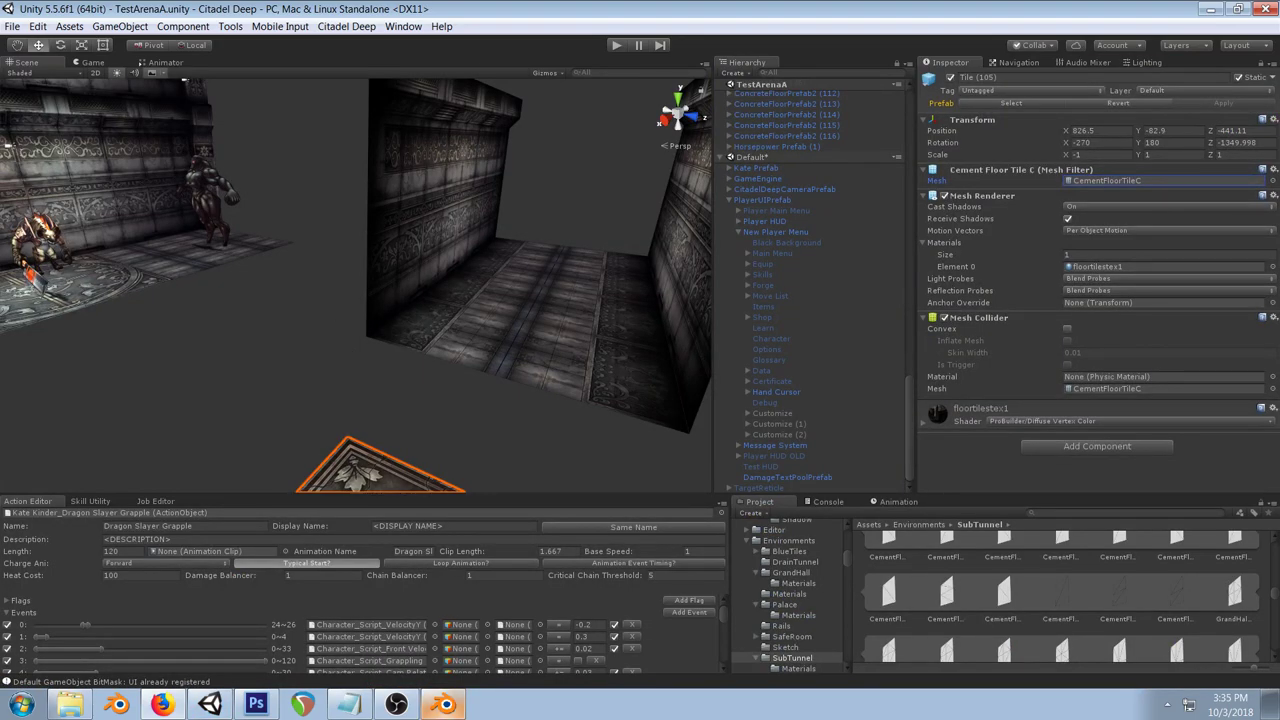
left_click(443, 704)
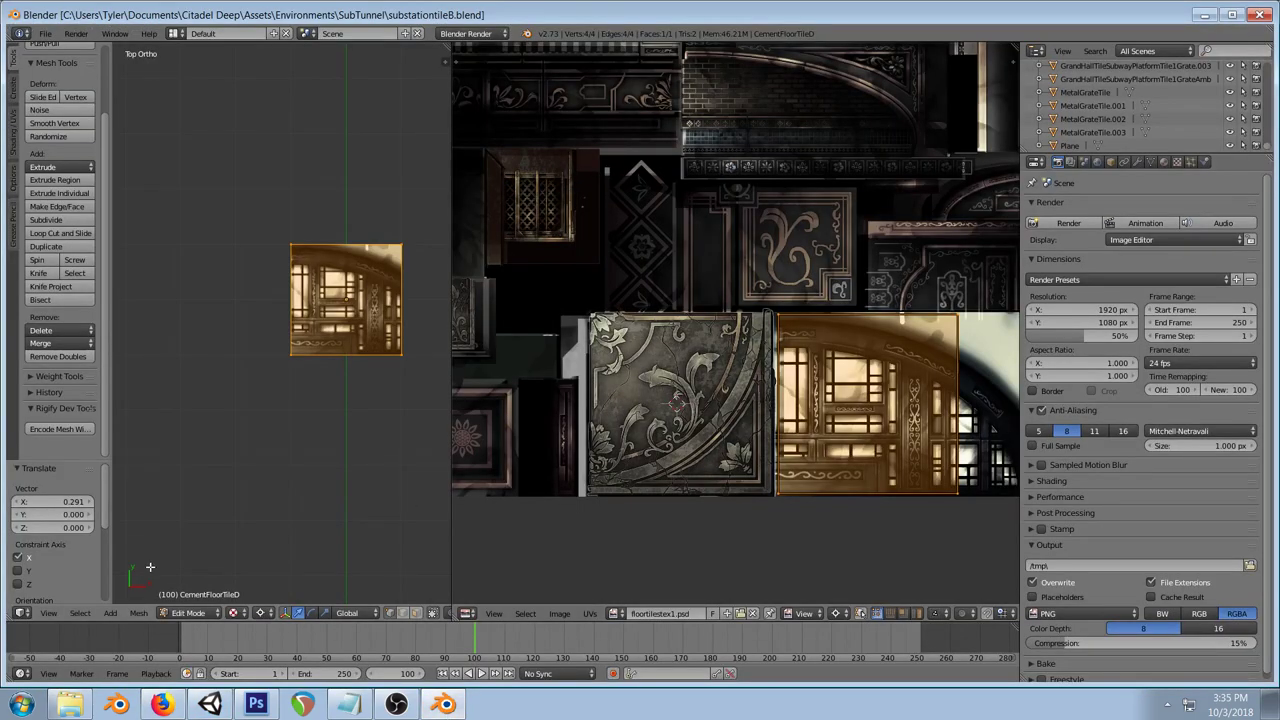
left_click(256, 704)
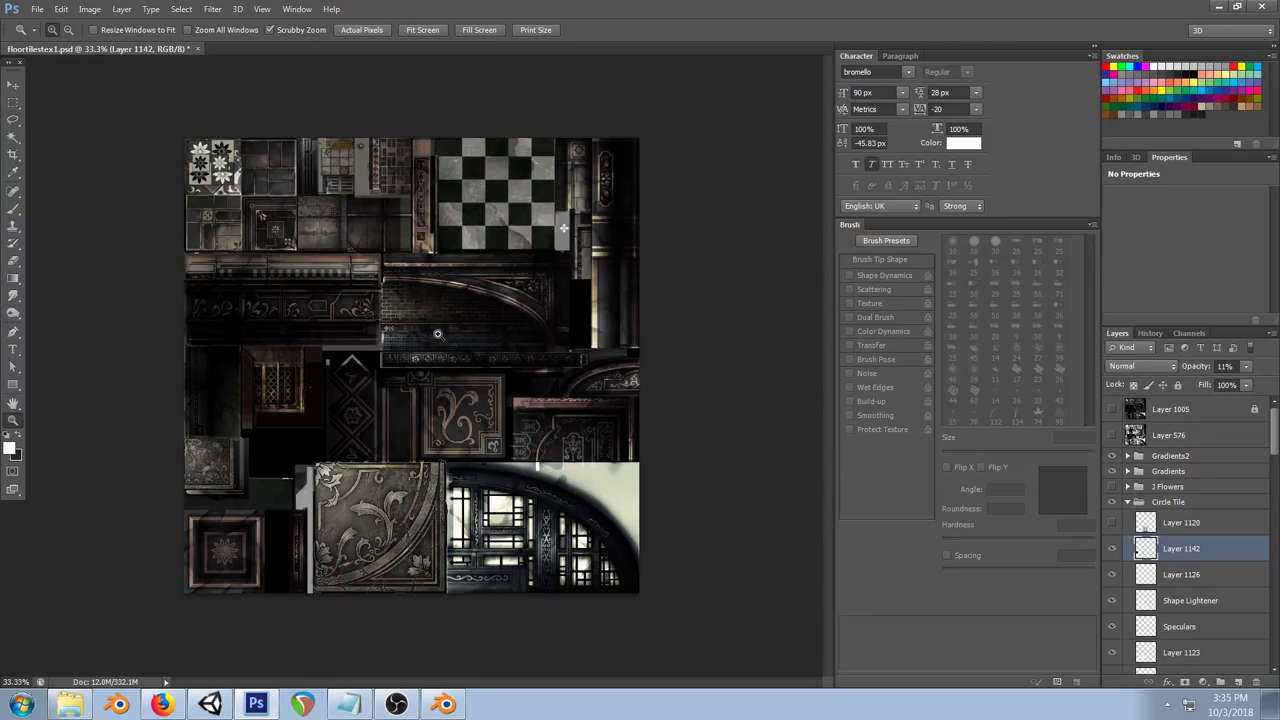
Step: Collapse the Circle Tile layer group and look through the layers below it
left_click(475, 564)
left_click(475, 564)
left_click_drag(555, 501, 477, 397)
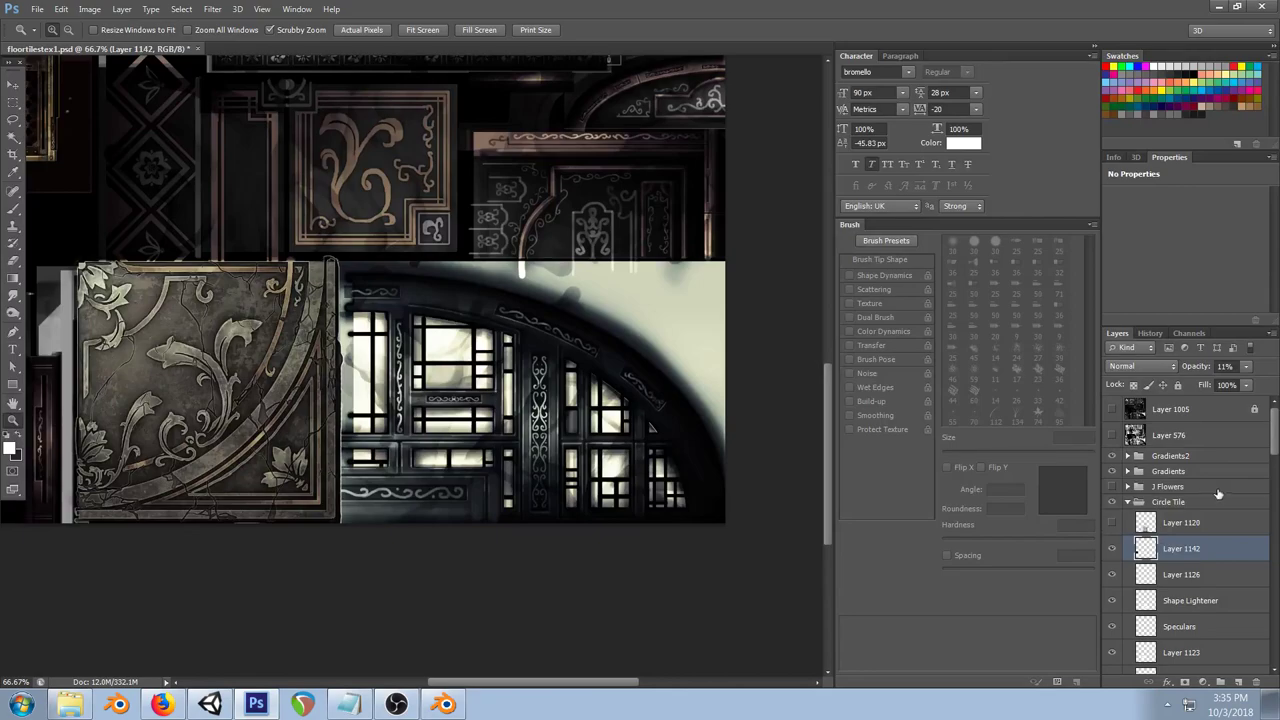
left_click(1127, 502)
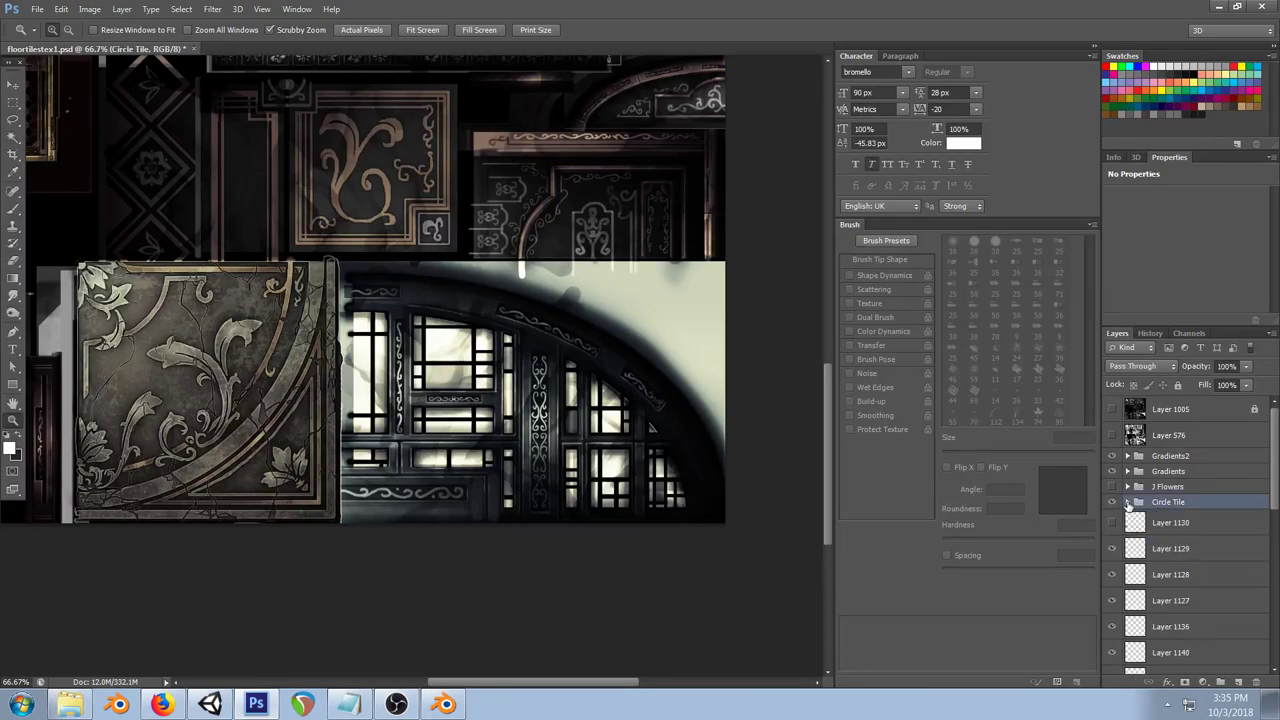
scroll(1206, 567, "down", 4)
scroll(1208, 567, "up", 4)
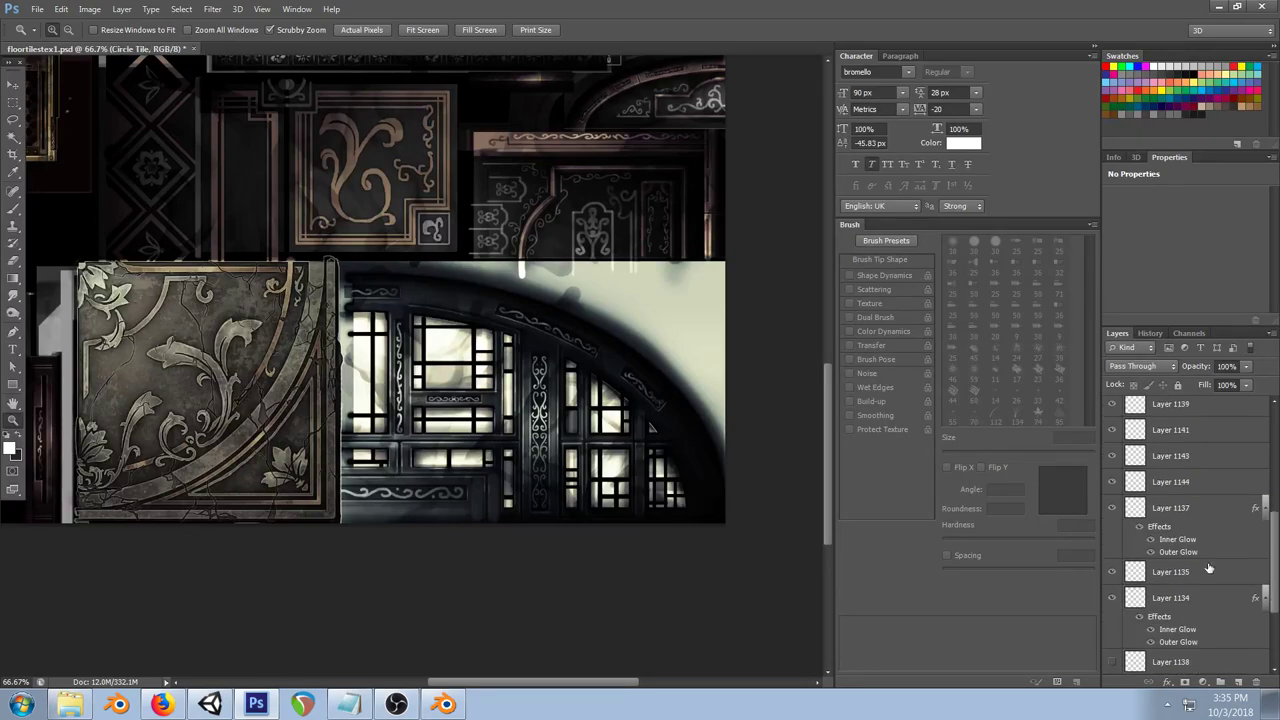
scroll(1208, 567, "up", 2)
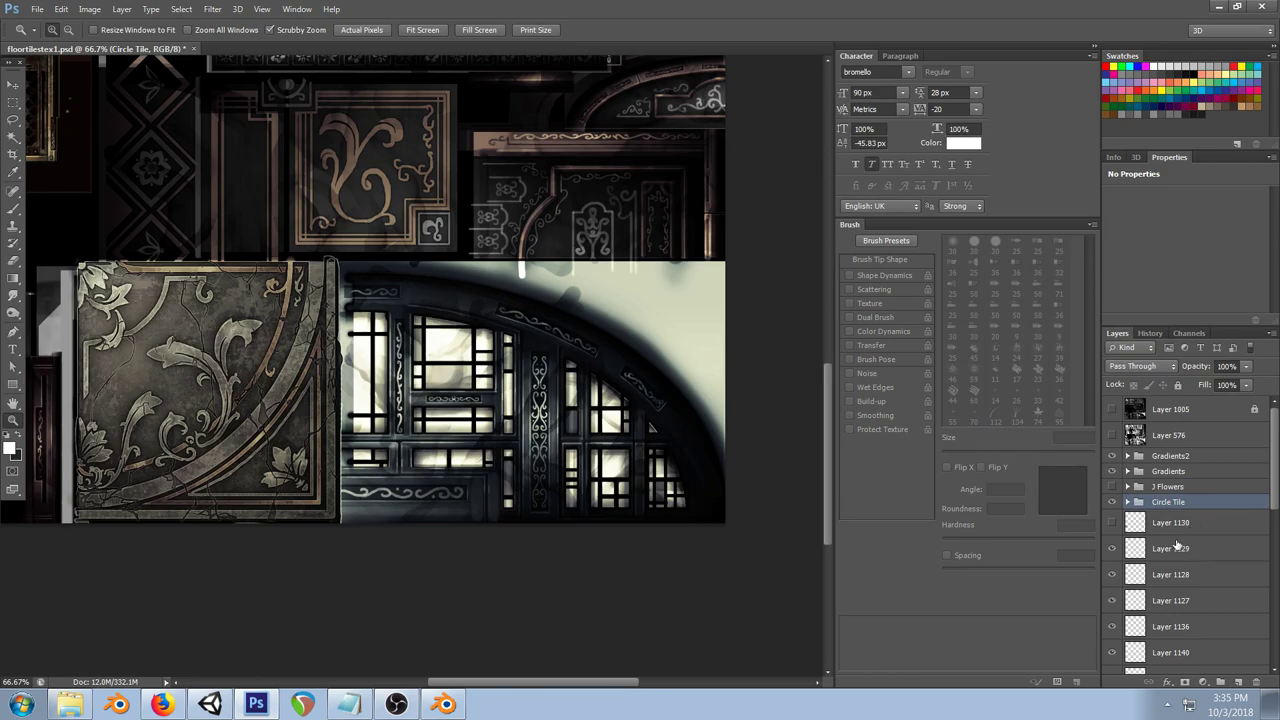
Step: Add a new Normal-mode layer at 100% opacity directly above Layer 1129
left_click(1178, 546)
key("ctrl+shift+n")
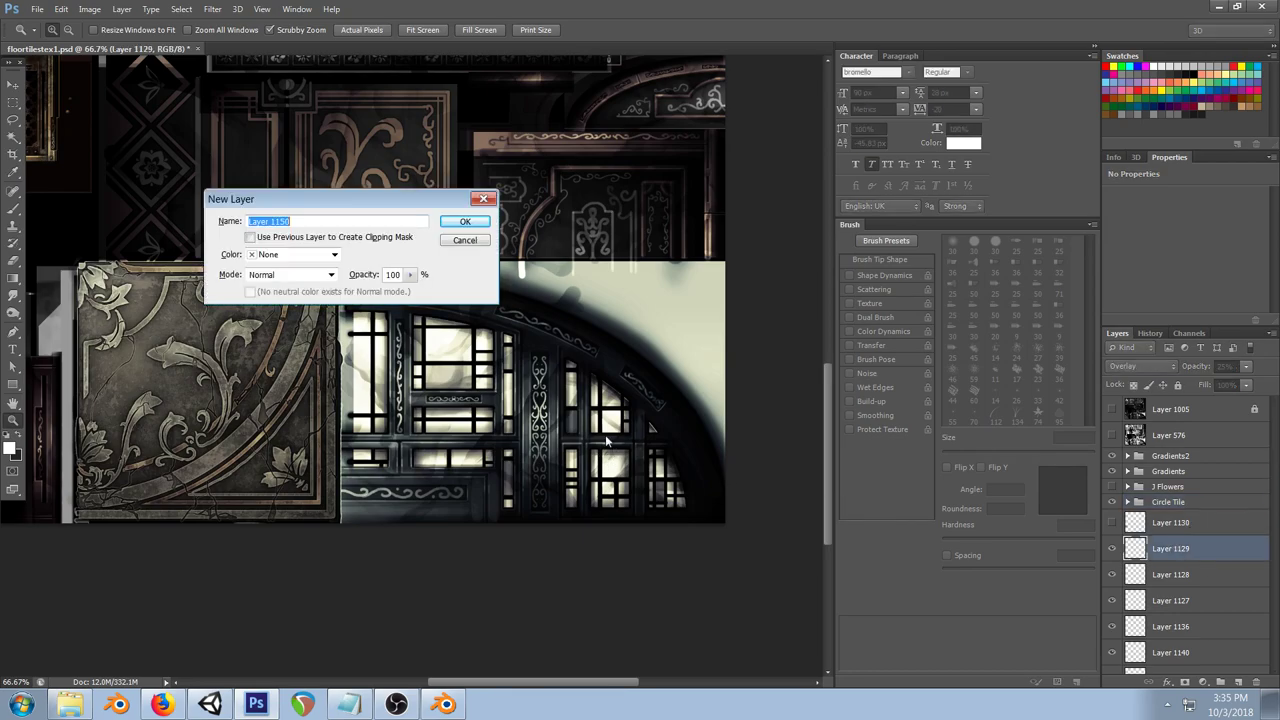
left_click(474, 218)
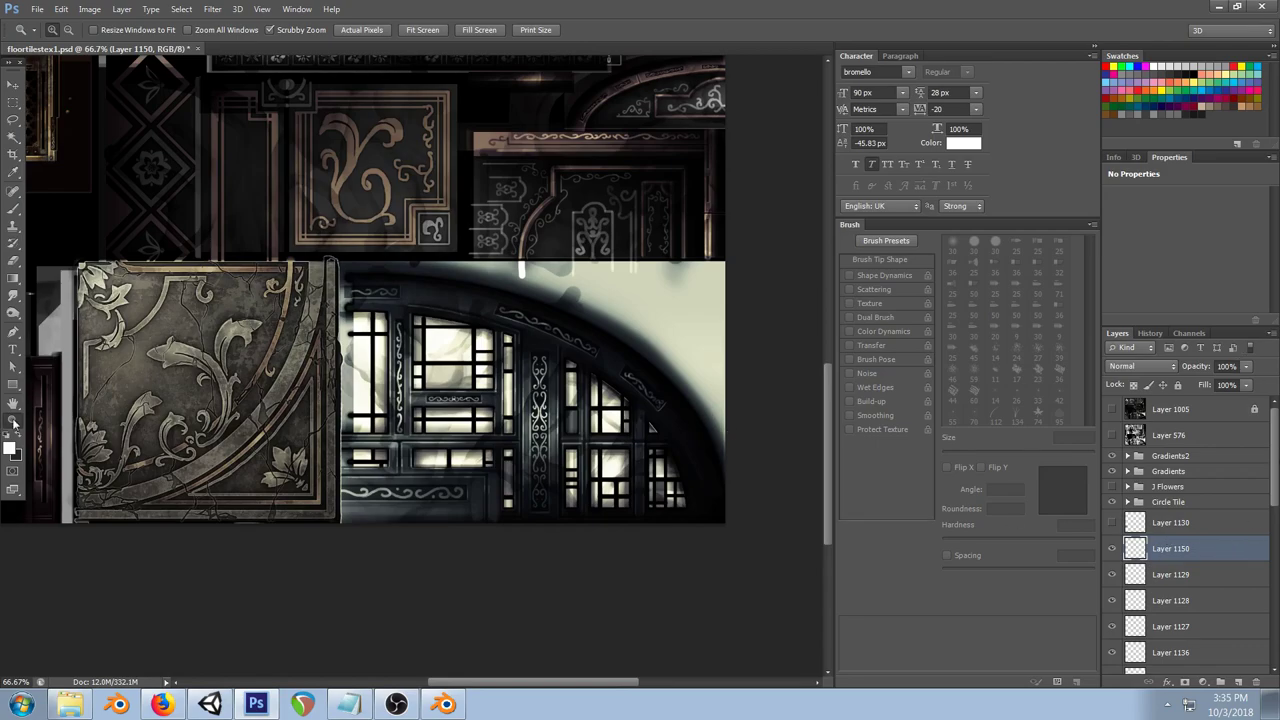
Step: Set the foreground colour to mid-grey 808080 and activate the Rectangle tool in Pixels mode
left_click(10, 452)
left_click(612, 438)
left_click_drag(610, 438, 592, 433)
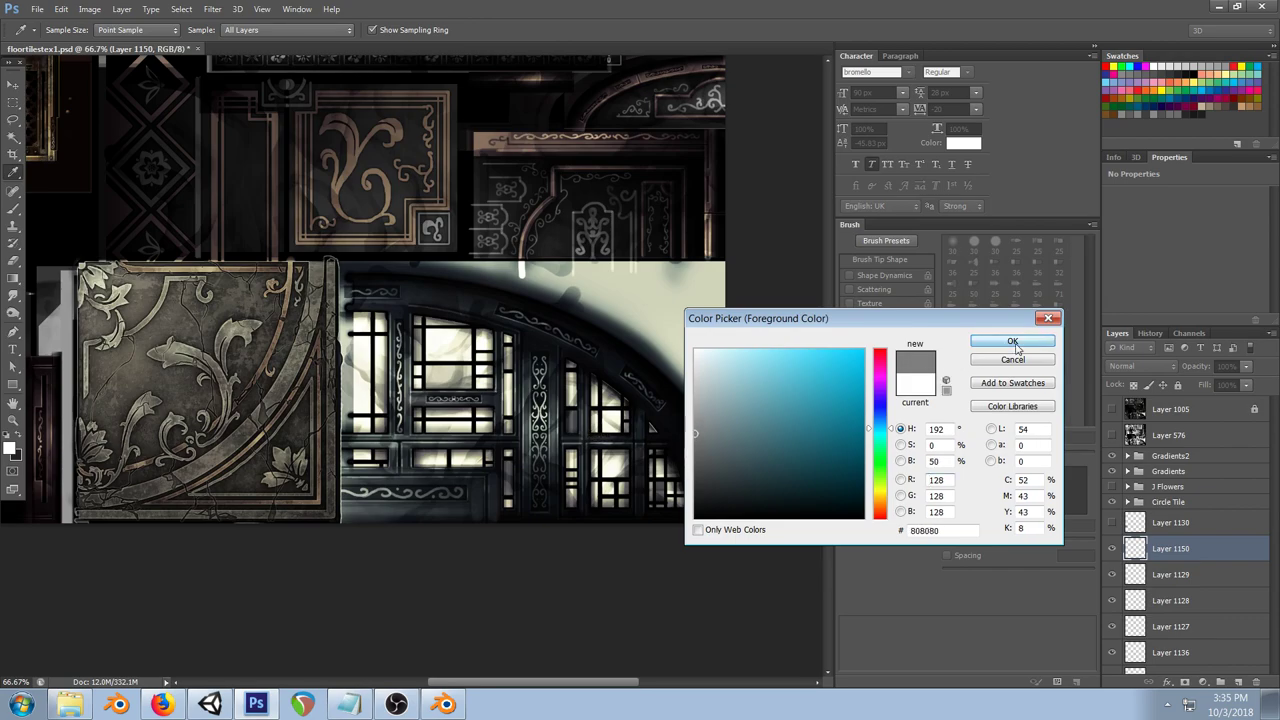
left_click(1012, 341)
left_click(10, 386)
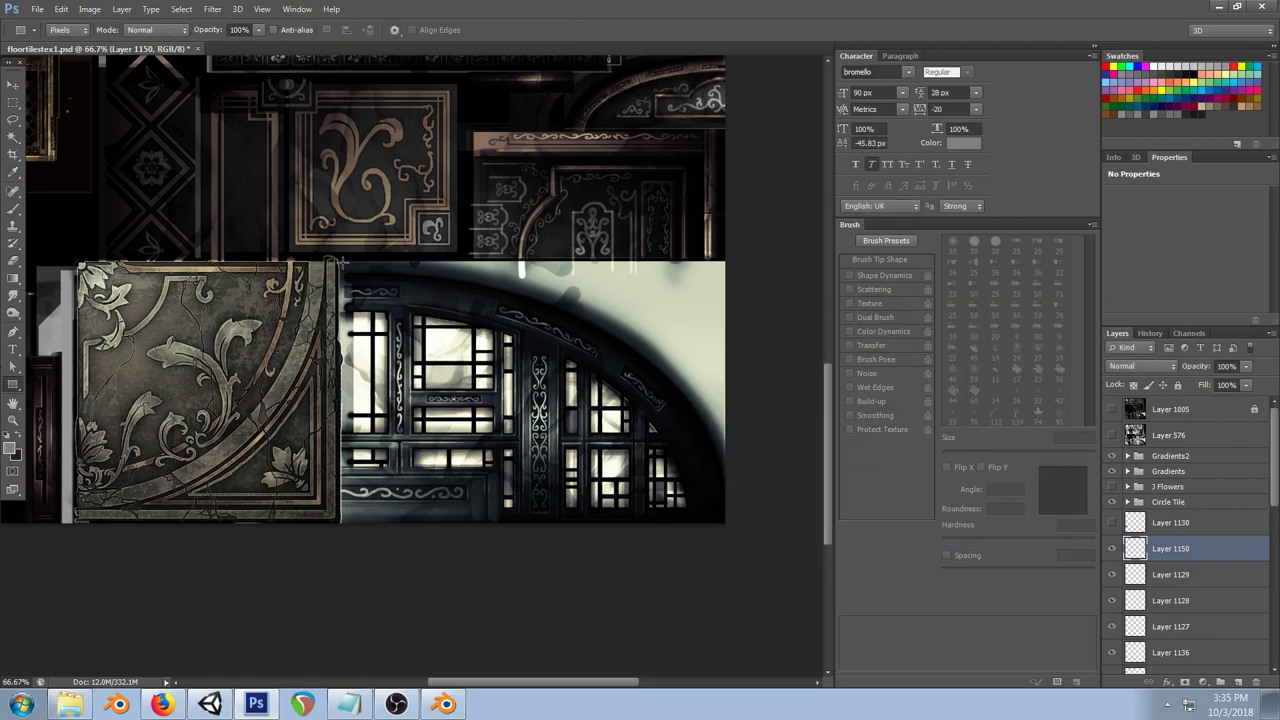
Step: Draw a grey square beside the medallion tile on Layer 1150 and black out the same area on an overlying adjustment layer's mask
left_click_drag(340, 261, 622, 538)
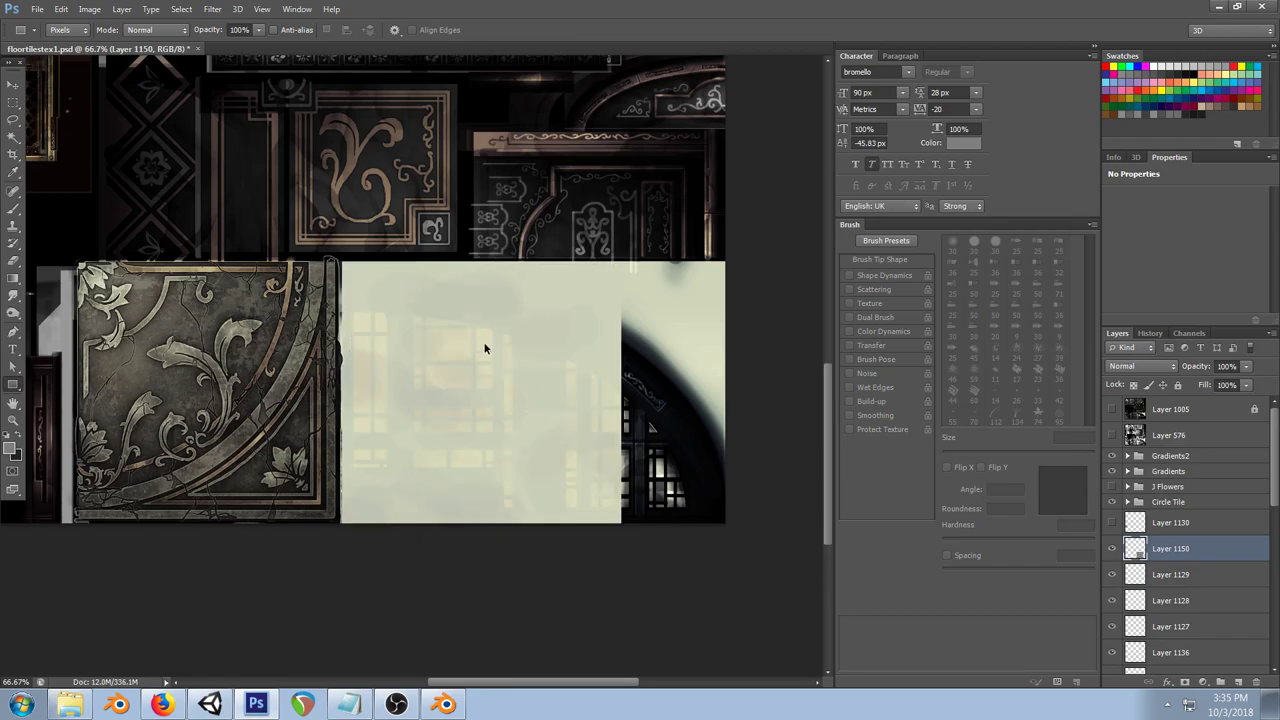
right_click(484, 348, "ctrl")
left_click(558, 350)
left_click(8, 438)
left_click_drag(618, 261, 343, 557)
Step: Black out the square's area on the masks of Gradient Map 4, Gradient Map 4 copy and Gradient Map 2 copy 5
right_click(390, 368, "ctrl")
left_click(450, 404)
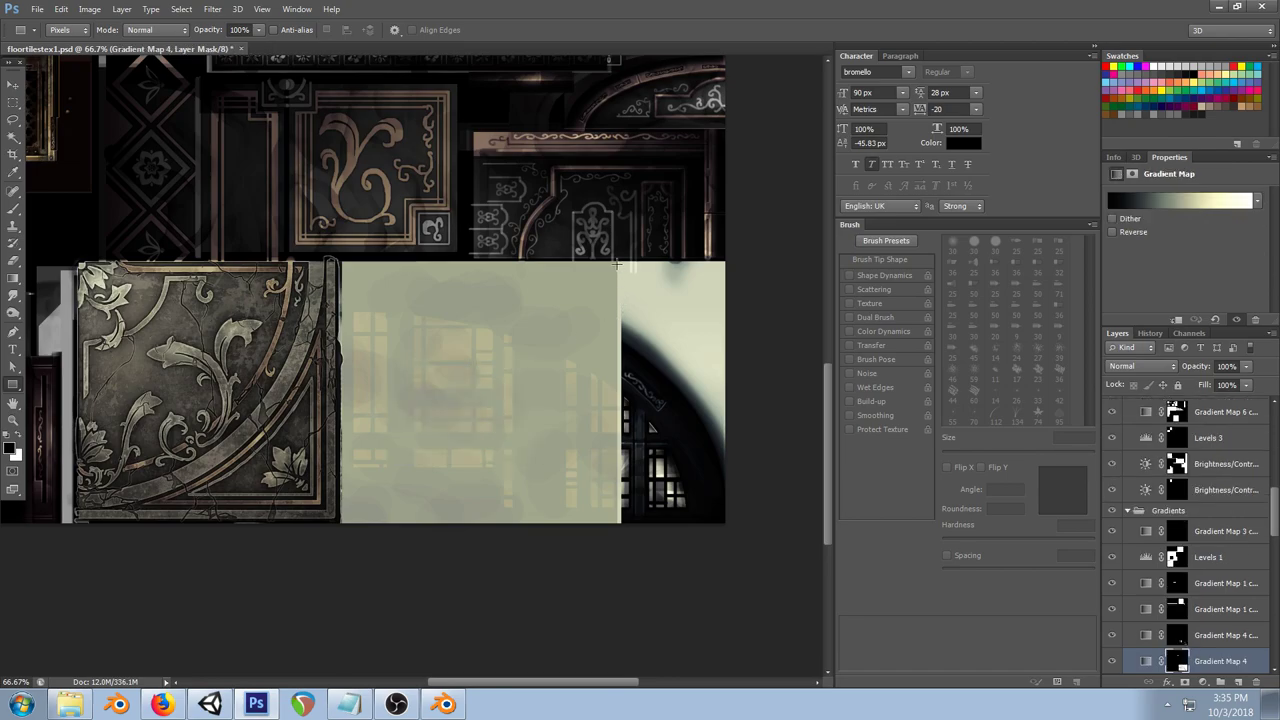
left_click_drag(618, 262, 341, 584)
right_click(450, 355, "ctrl")
left_click(535, 395)
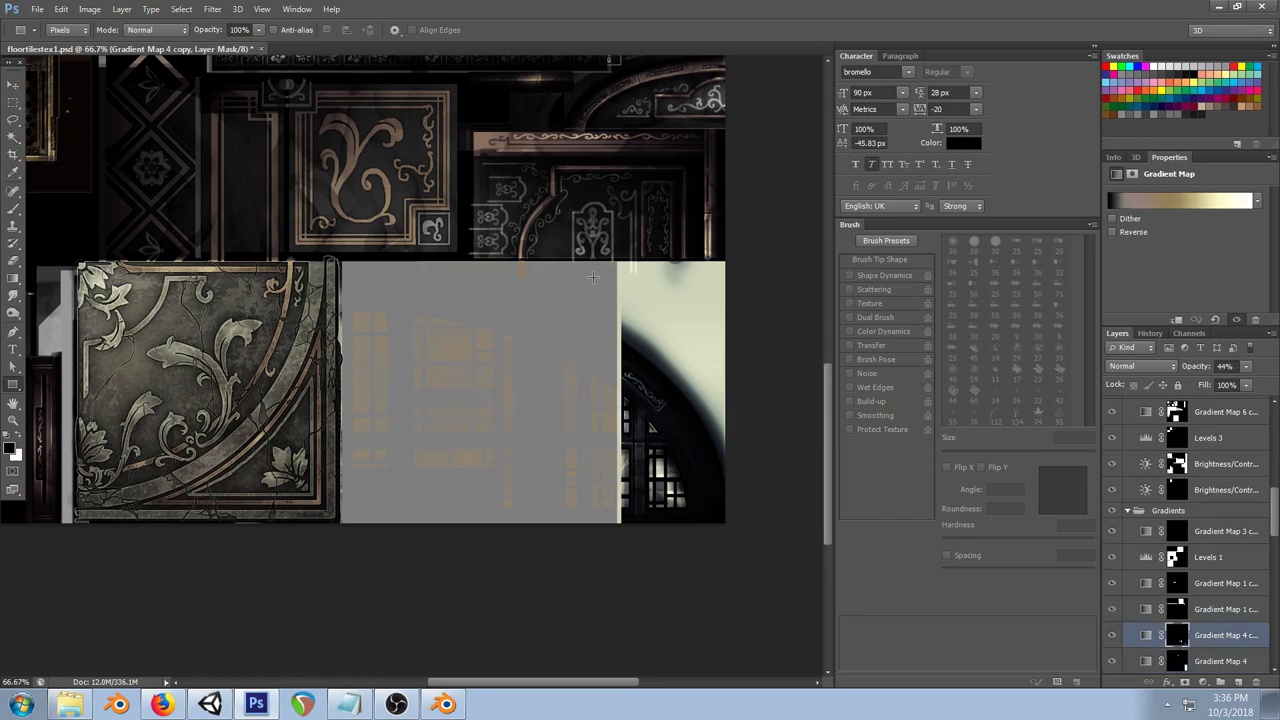
left_click_drag(618, 262, 343, 552)
right_click(520, 279, "ctrl")
left_click(600, 315)
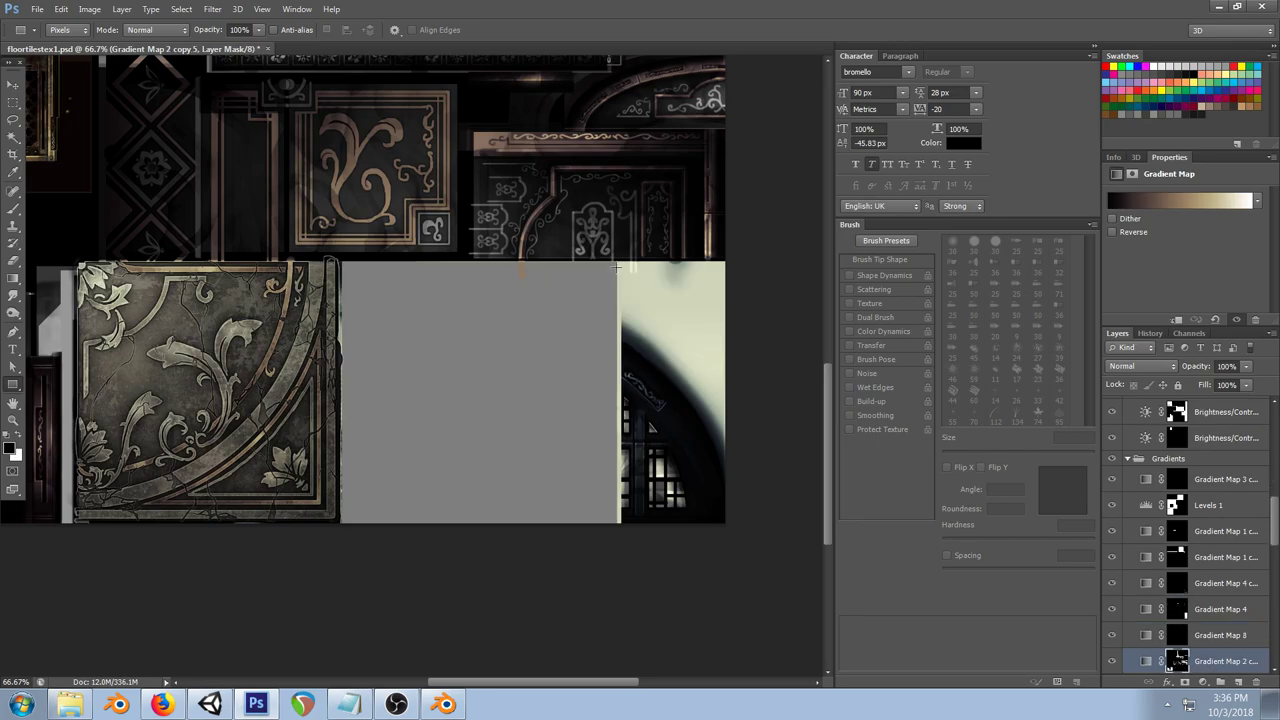
left_click_drag(617, 262, 340, 587)
Step: Save floortilestex1.psd, switch to Blender and reload the texture image there
key("ctrl+s")
left_click(443, 706)
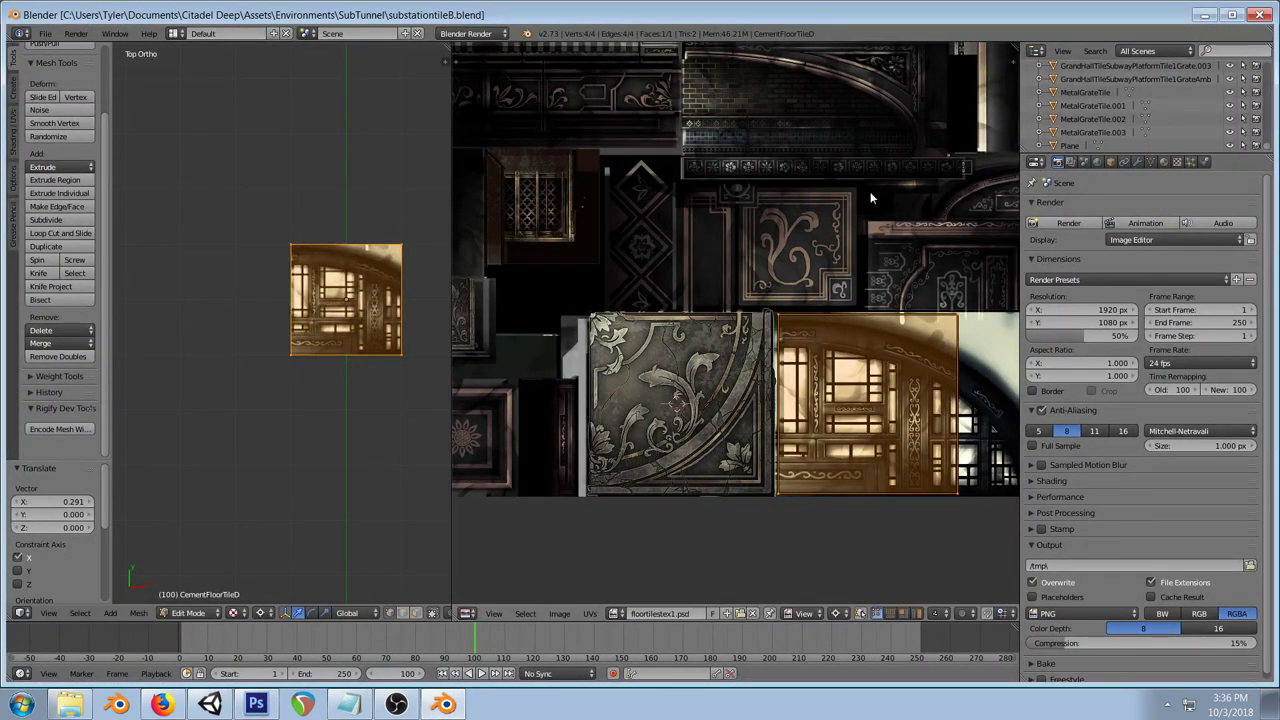
key("alt+r")
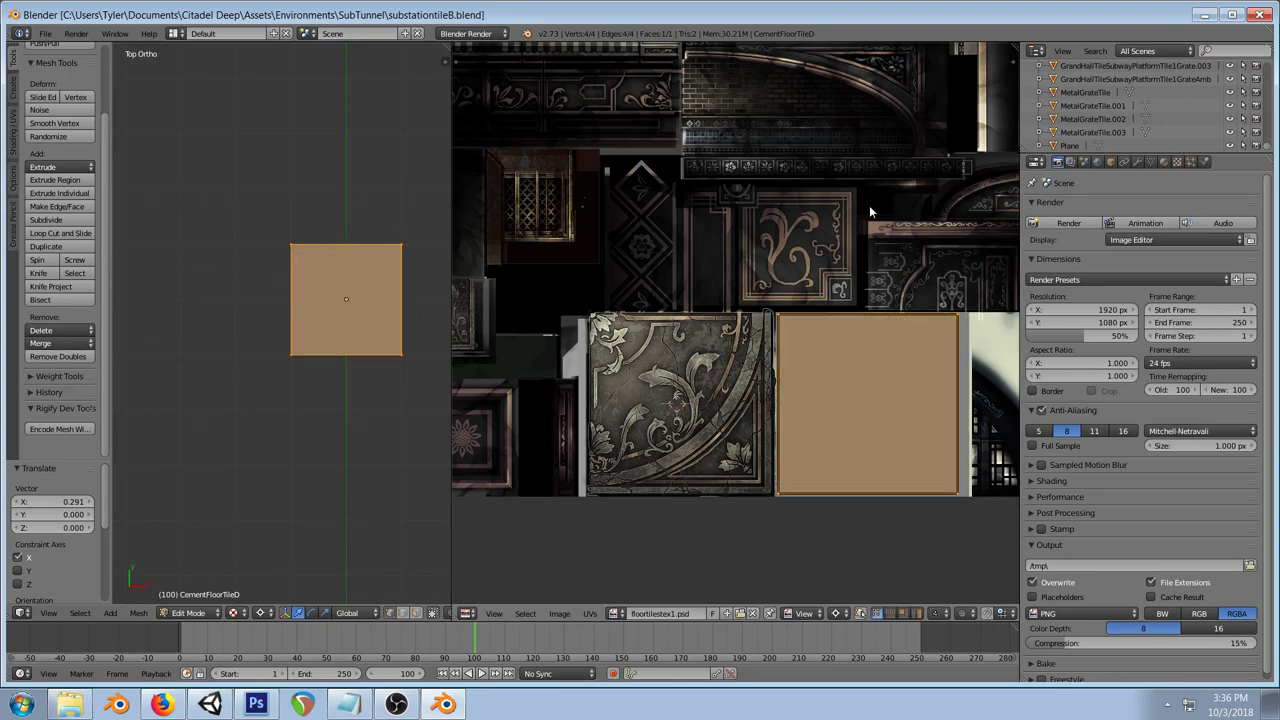
scroll(809, 364, "up", 4)
left_click_drag(902, 351, 727, 223)
scroll(727, 223, "down", 2)
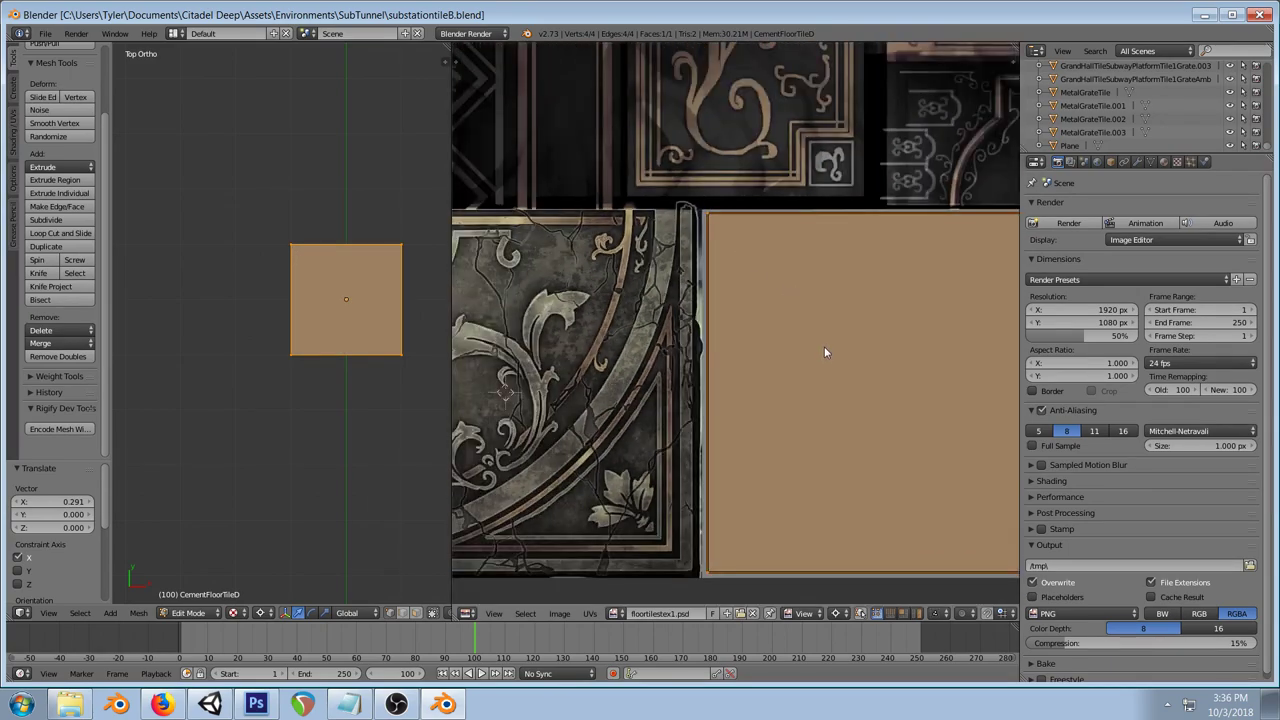
left_click_drag(823, 346, 719, 268)
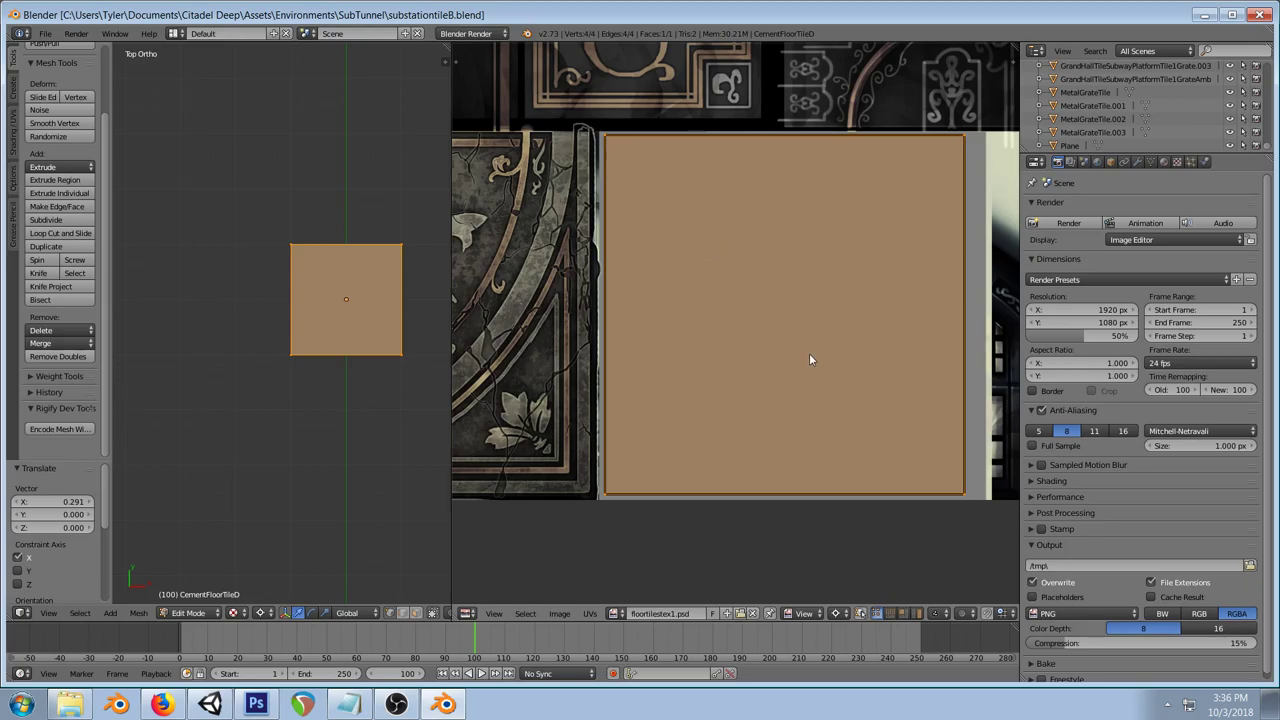
key("s")
left_click(873, 544)
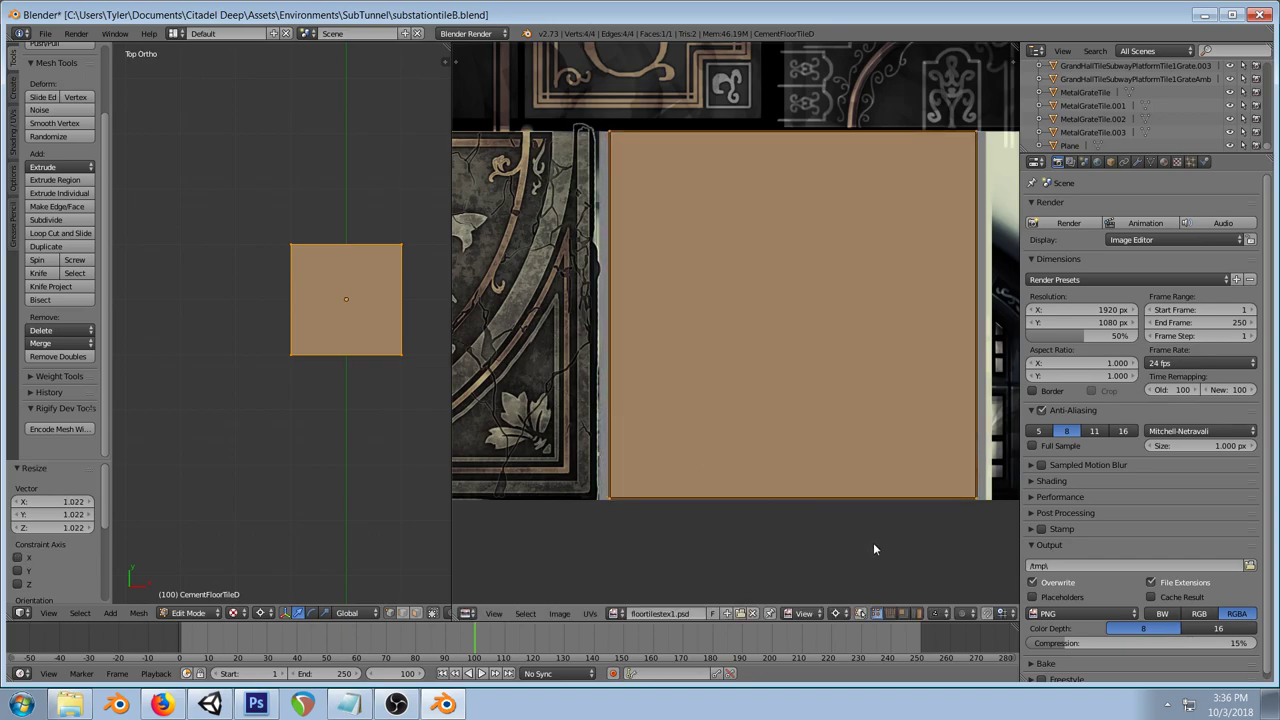
key("ctrl+z")
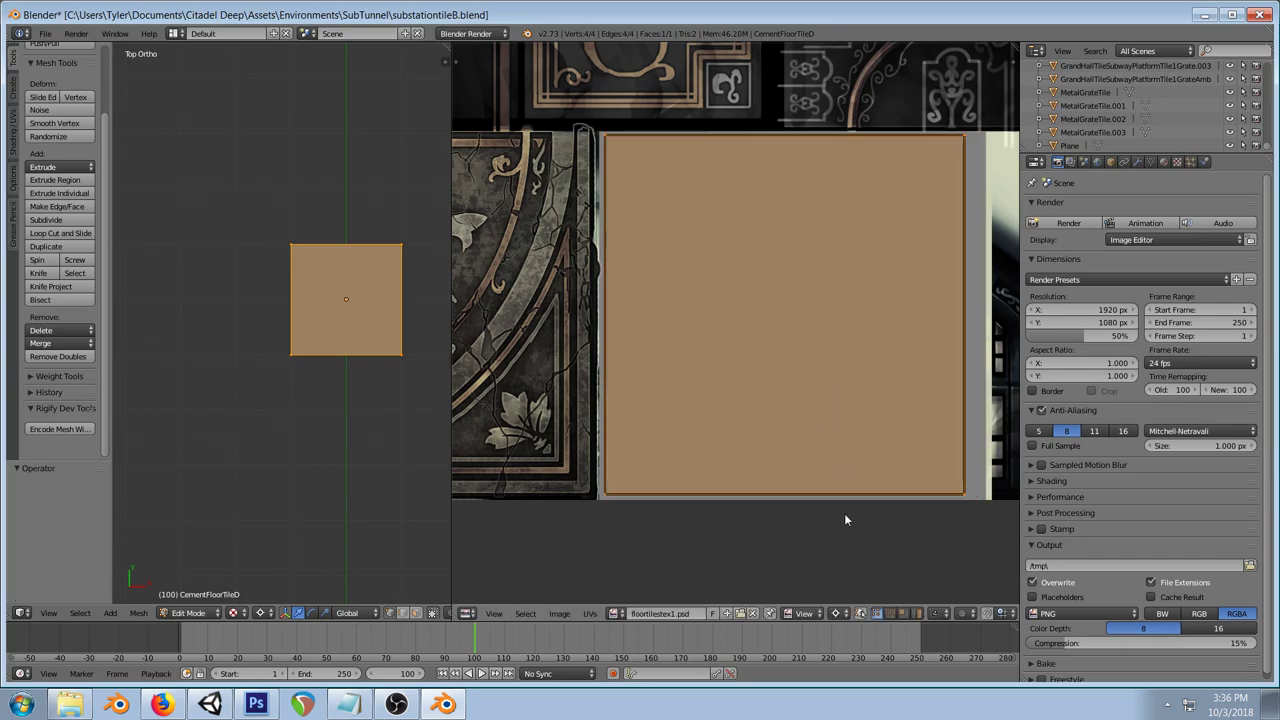
Step: Scale the CementFloorTileD UV face by about 1.013 and shift it by about -0.004 in X and -0.001 in Y onto the grey square
key("s")
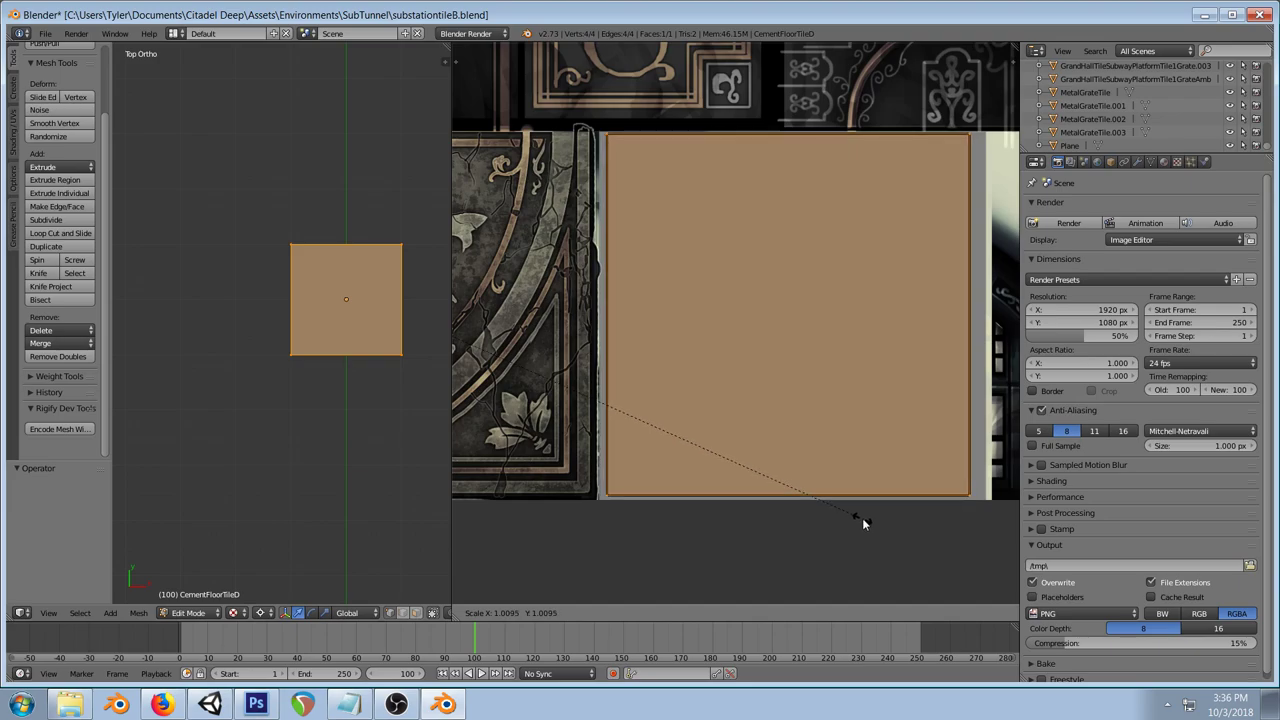
left_click(866, 524)
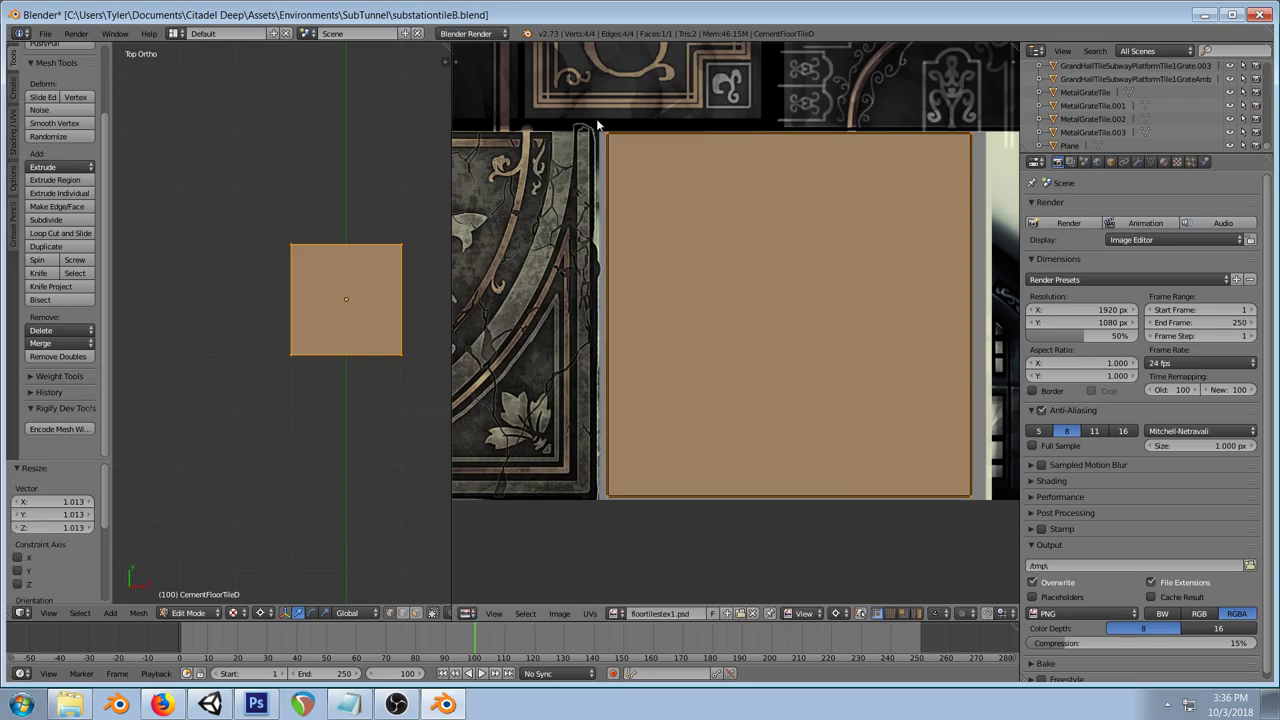
key("g")
left_click(678, 217)
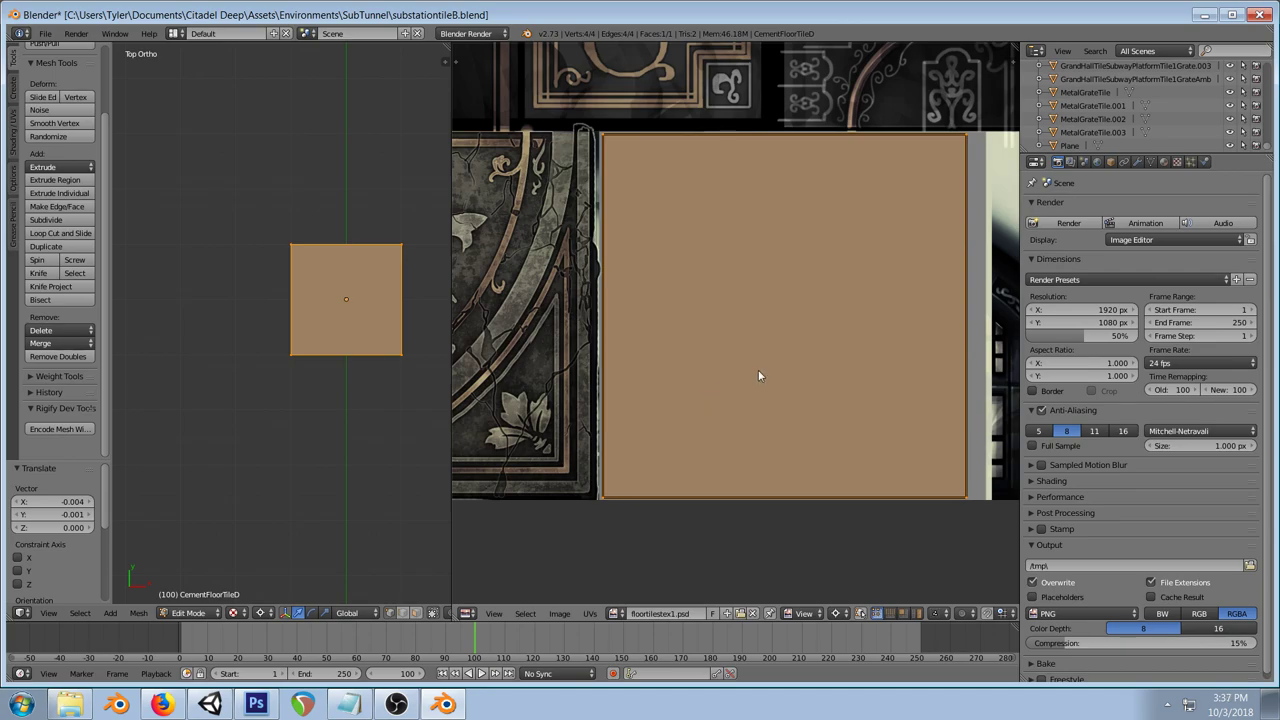
Step: Deselect the UVs and save over substationtileB.blend
key("a")
key("ctrl+s")
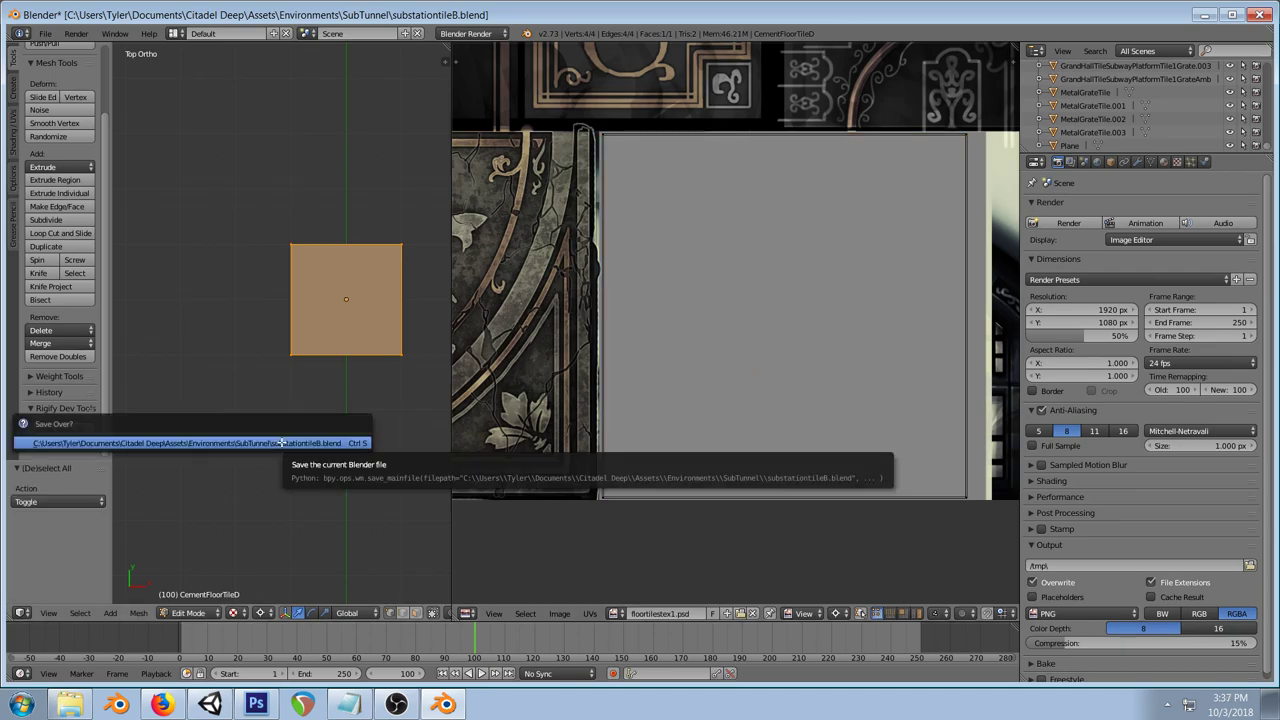
left_click(281, 442)
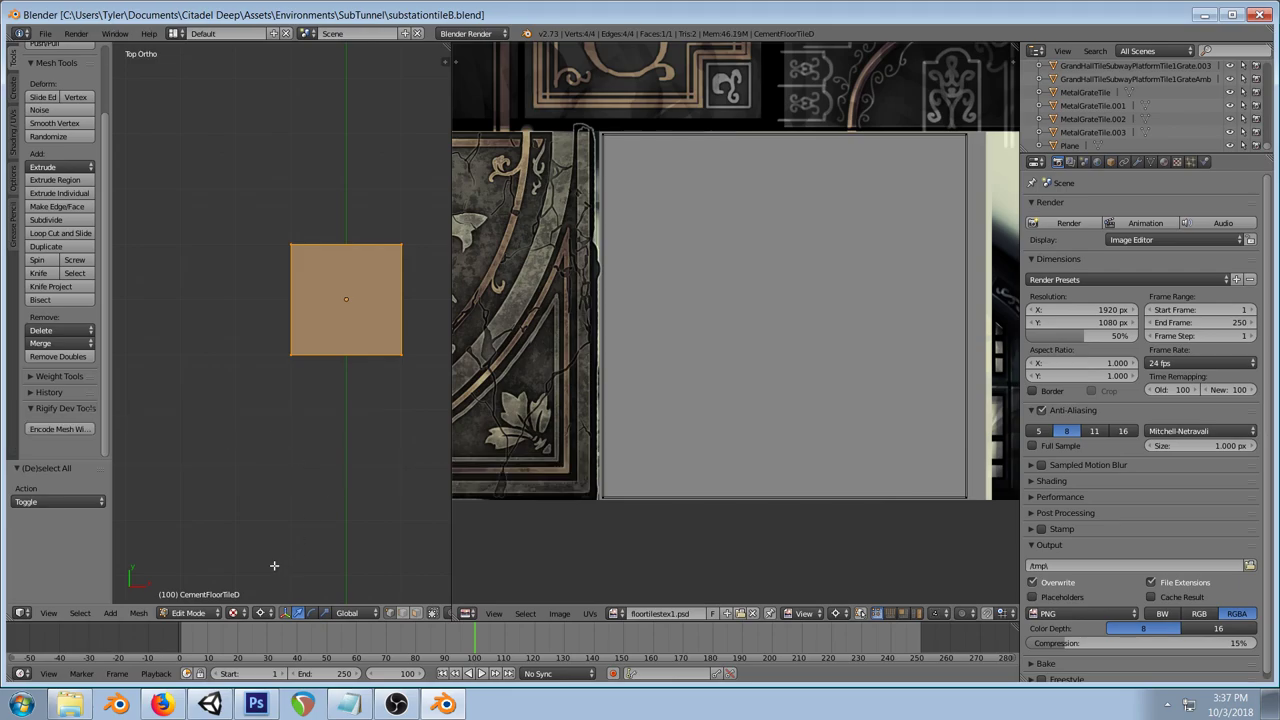
Step: Widen Blender's 3D view and examine the existing tile meshes around CementFloorTileD to compare their layout and size
left_click(210, 704)
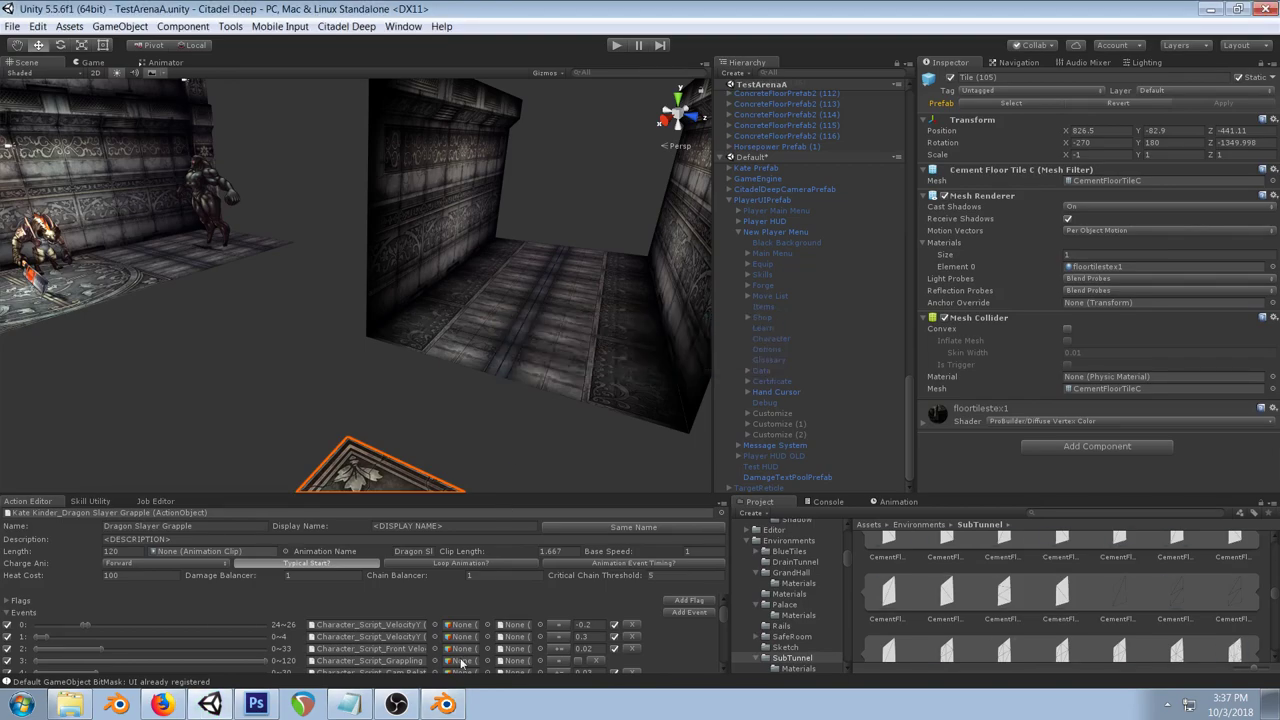
left_click(444, 708)
scroll(284, 292, "down", 5)
scroll(283, 293, "down", 5)
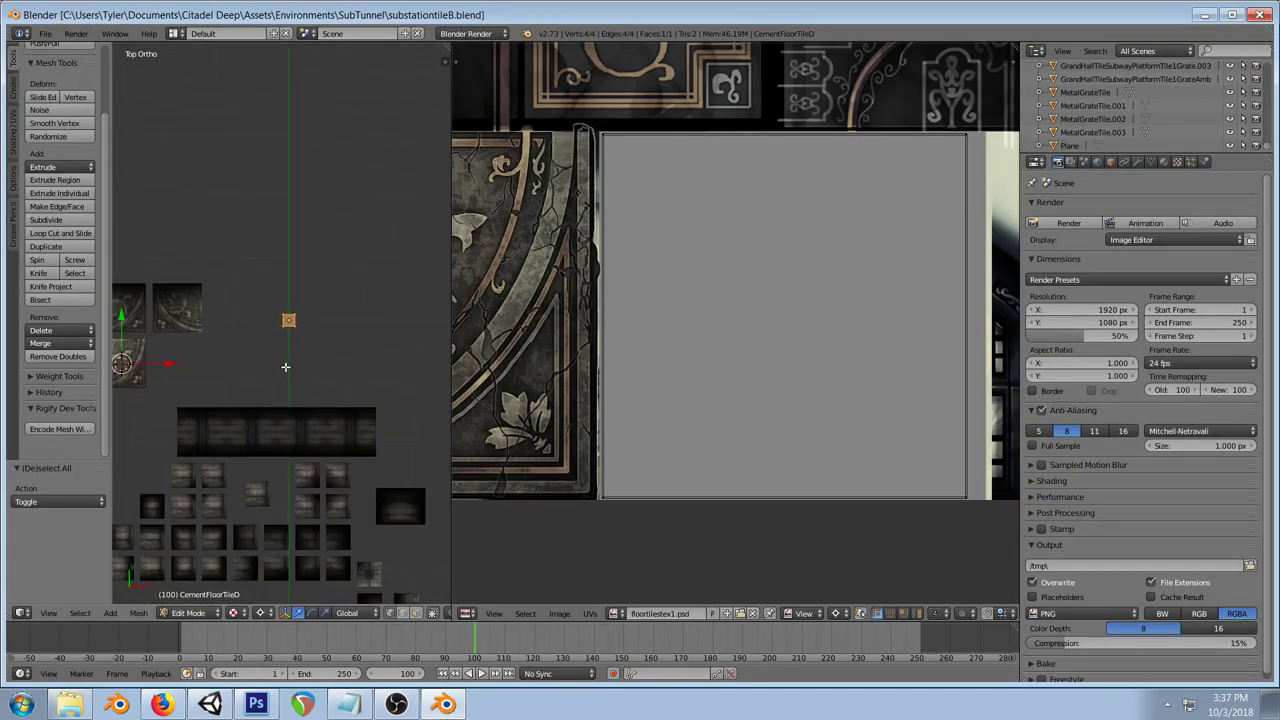
left_click_drag(450, 327, 593, 330)
left_click_drag(451, 377, 500, 223)
scroll(431, 345, "down", 5)
scroll(439, 370, "up", 6)
scroll(466, 350, "up", 4)
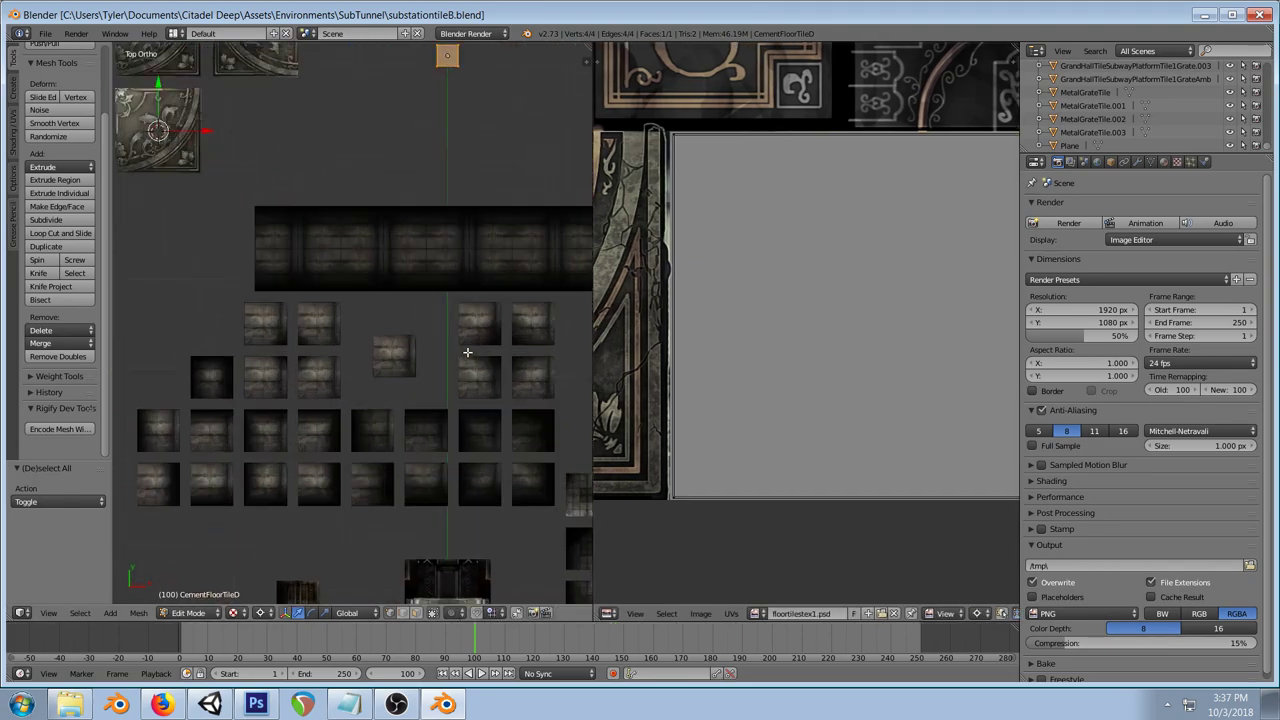
scroll(469, 178, "down", 3)
scroll(366, 374, "down", 3)
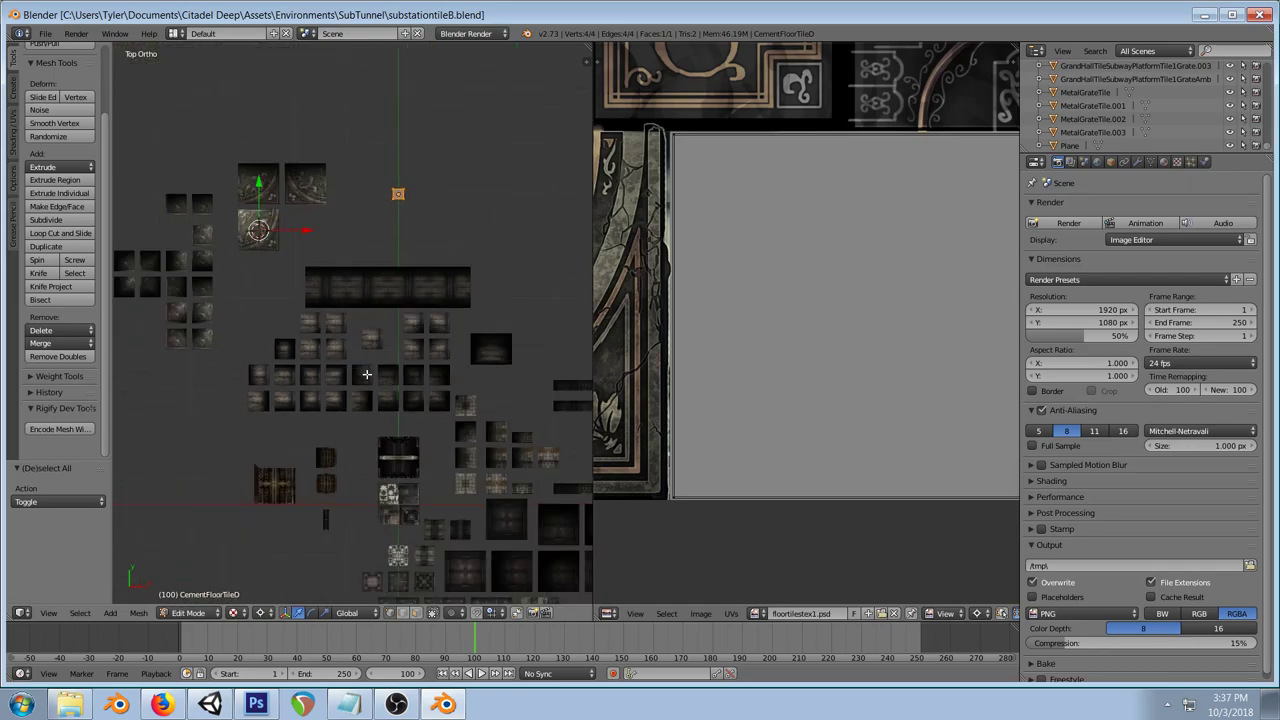
scroll(426, 414, "up", 6)
left_click_drag(462, 208, 401, 489)
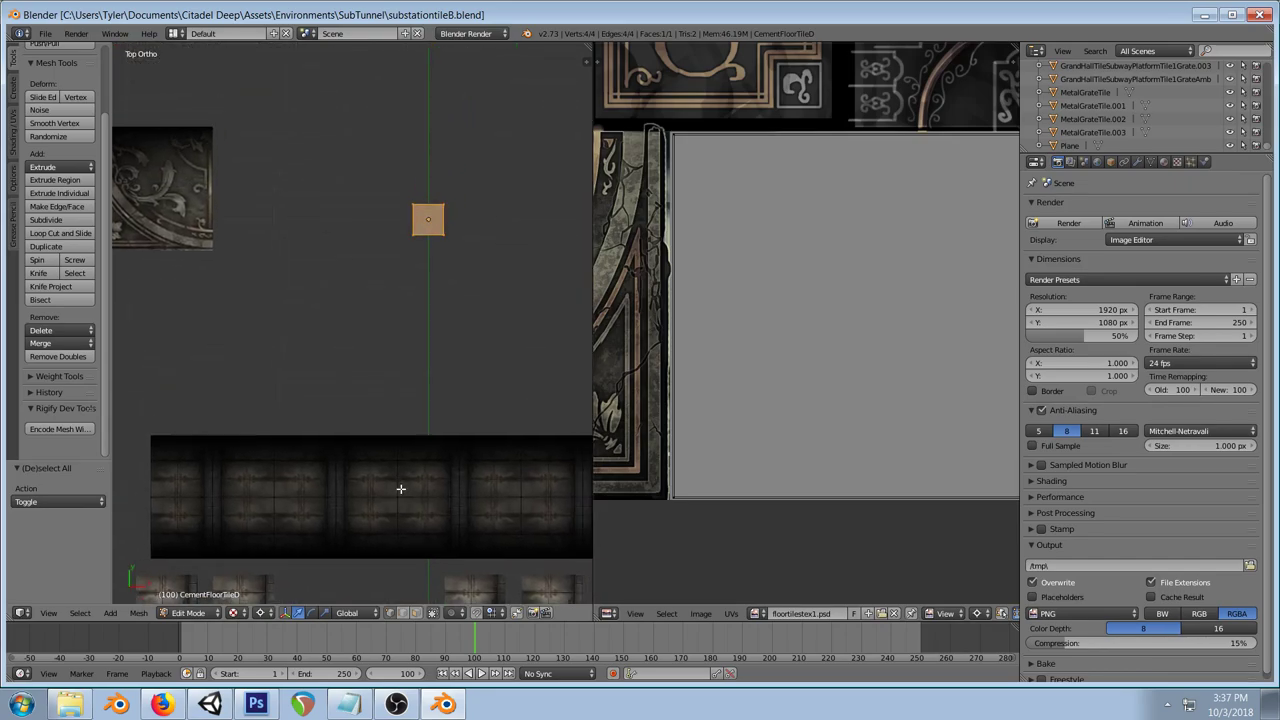
scroll(443, 309, "up", 3)
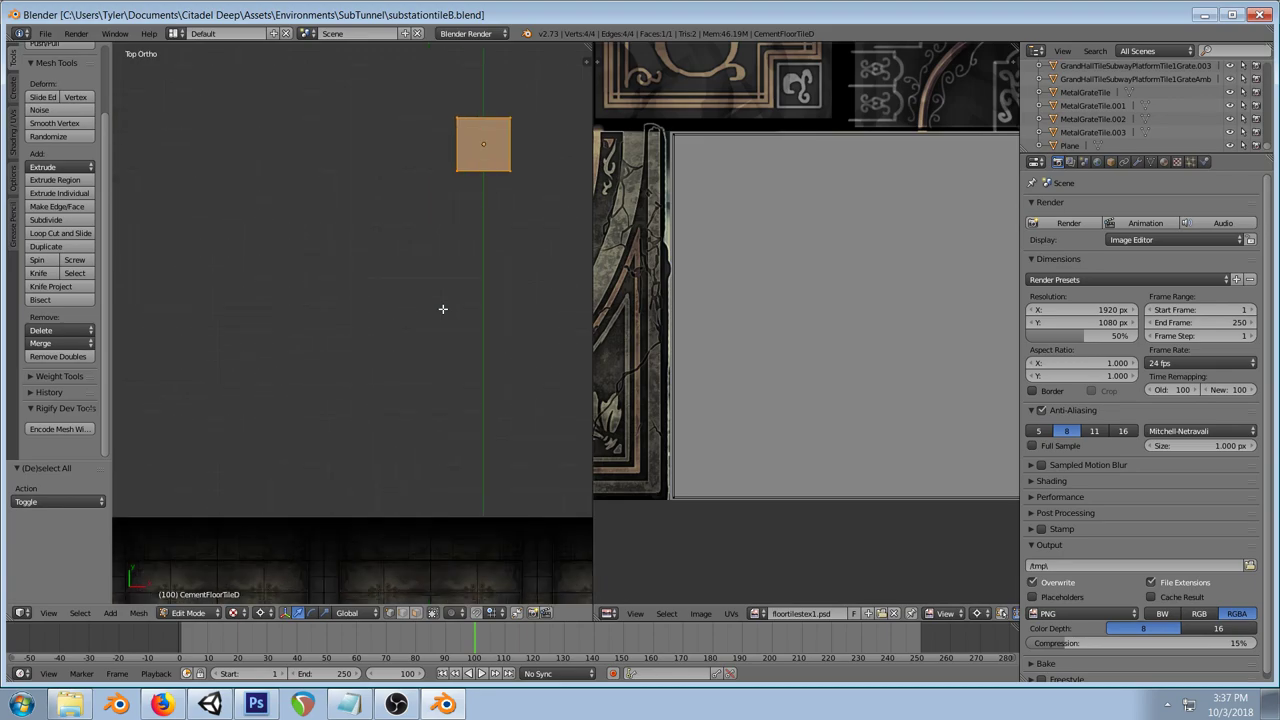
scroll(443, 309, "down", 2)
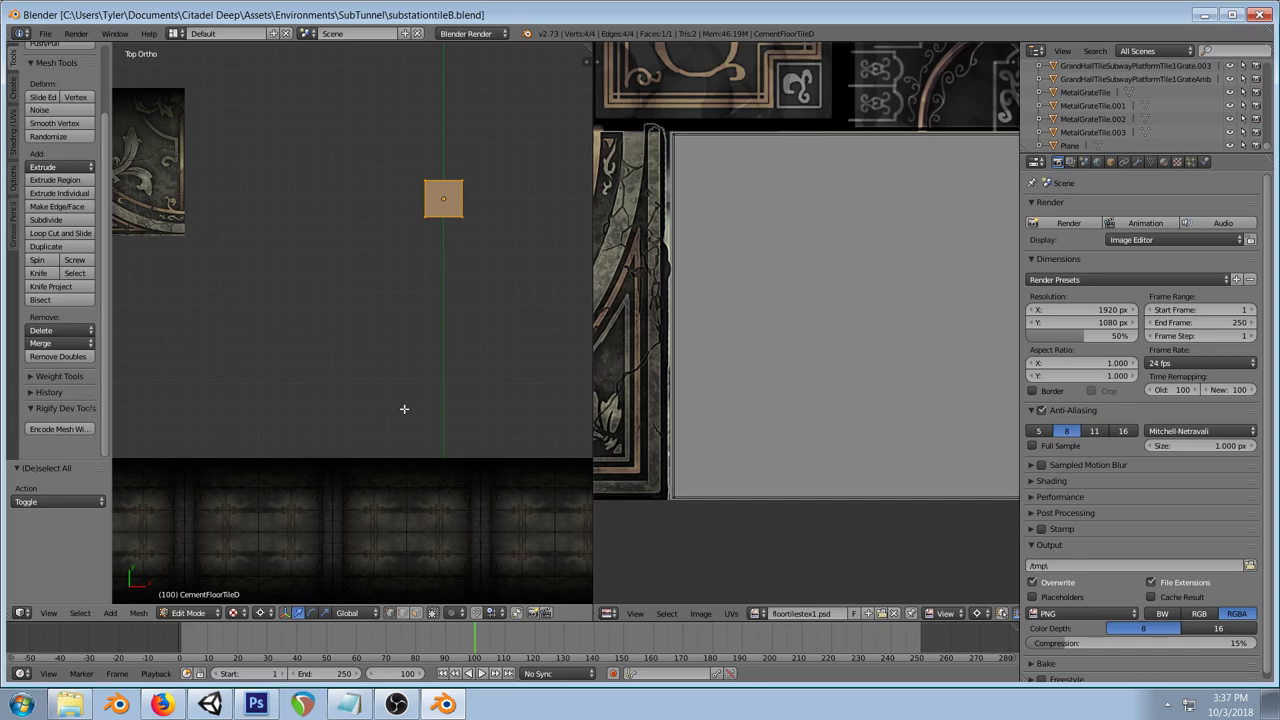
scroll(404, 408, "down", 4)
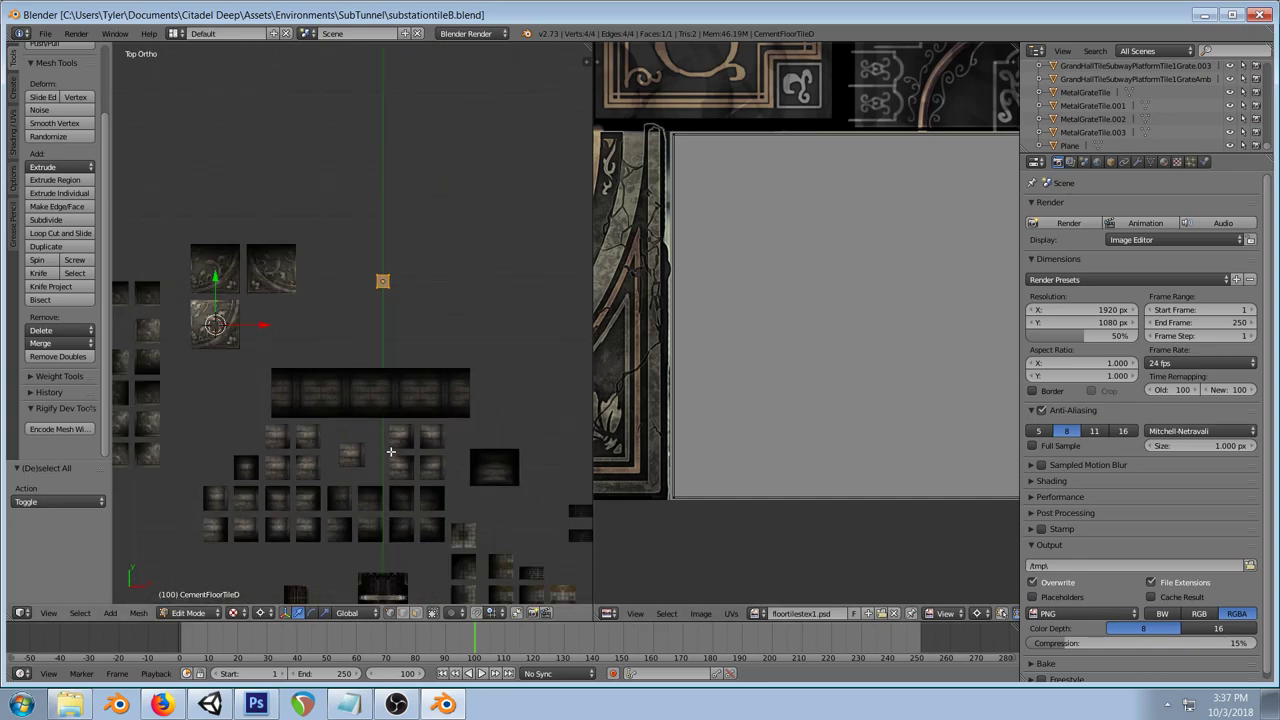
scroll(449, 382, "down", 2)
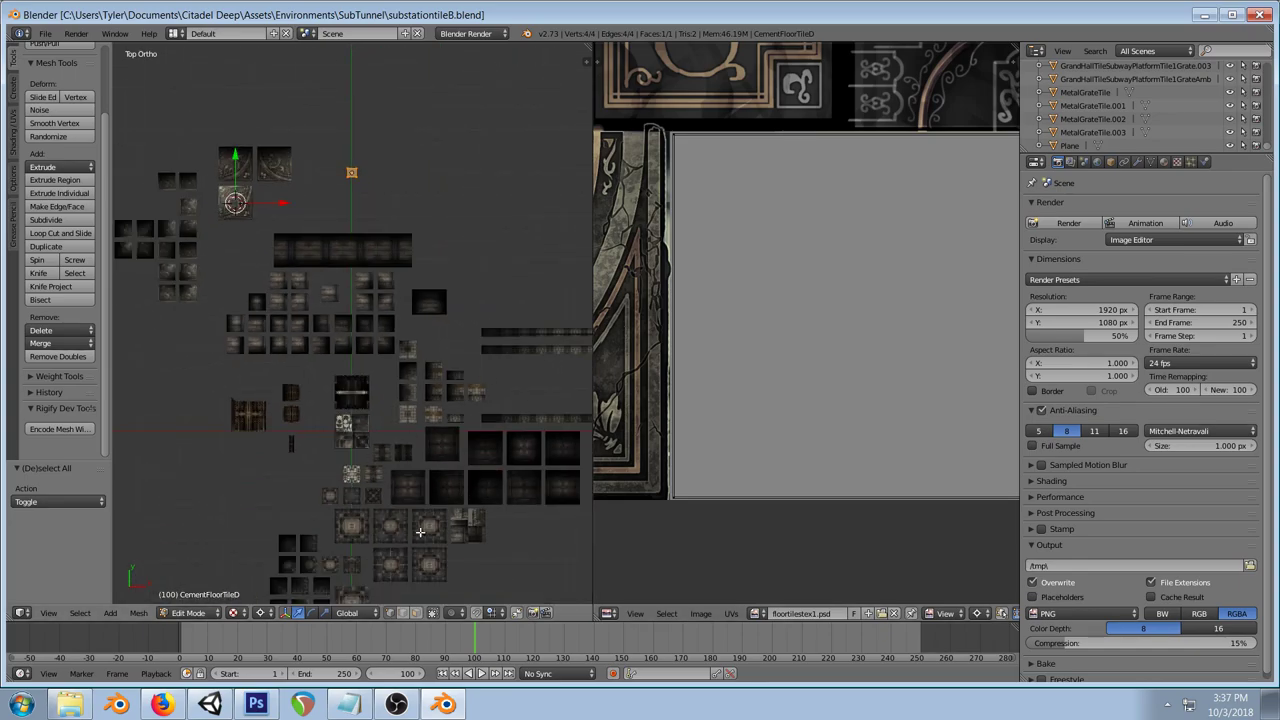
scroll(422, 528, "up", 5)
left_click_drag(344, 208, 378, 470)
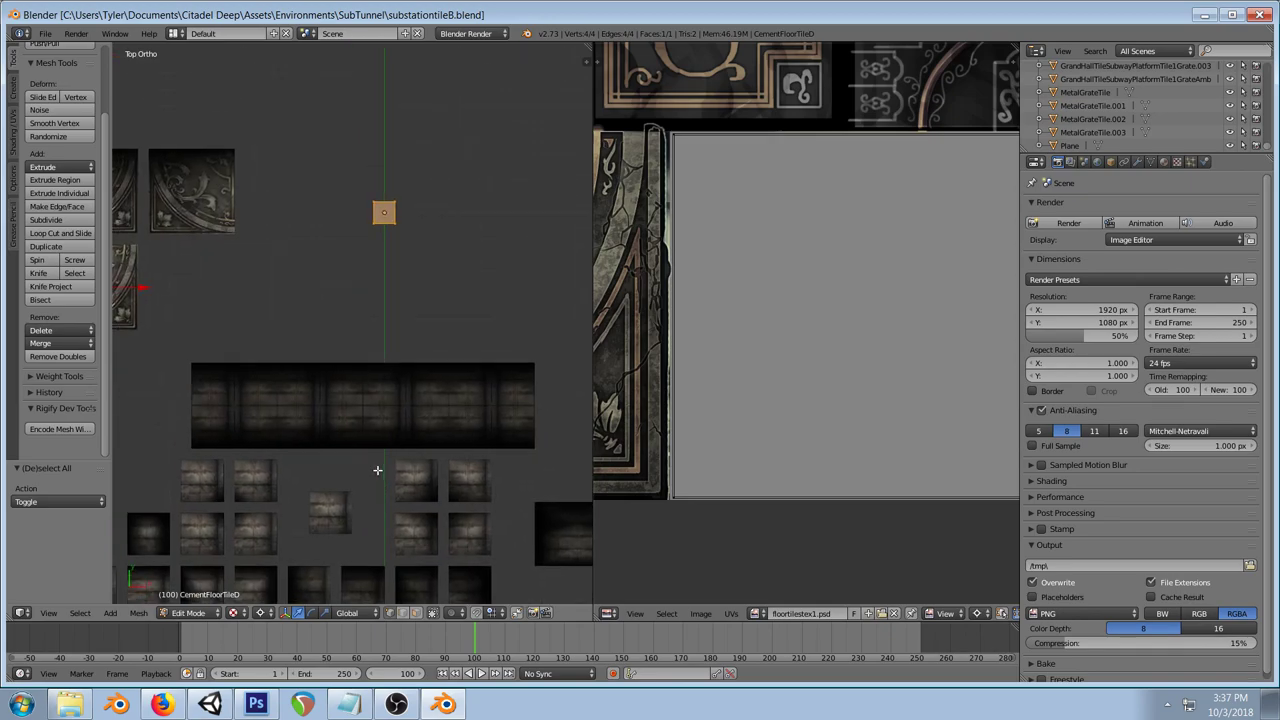
Step: Switch to Unity, duplicate the medallion's corner tile and move the copy into the empty area to about X 817.5, Z -421.11
left_click(397, 705)
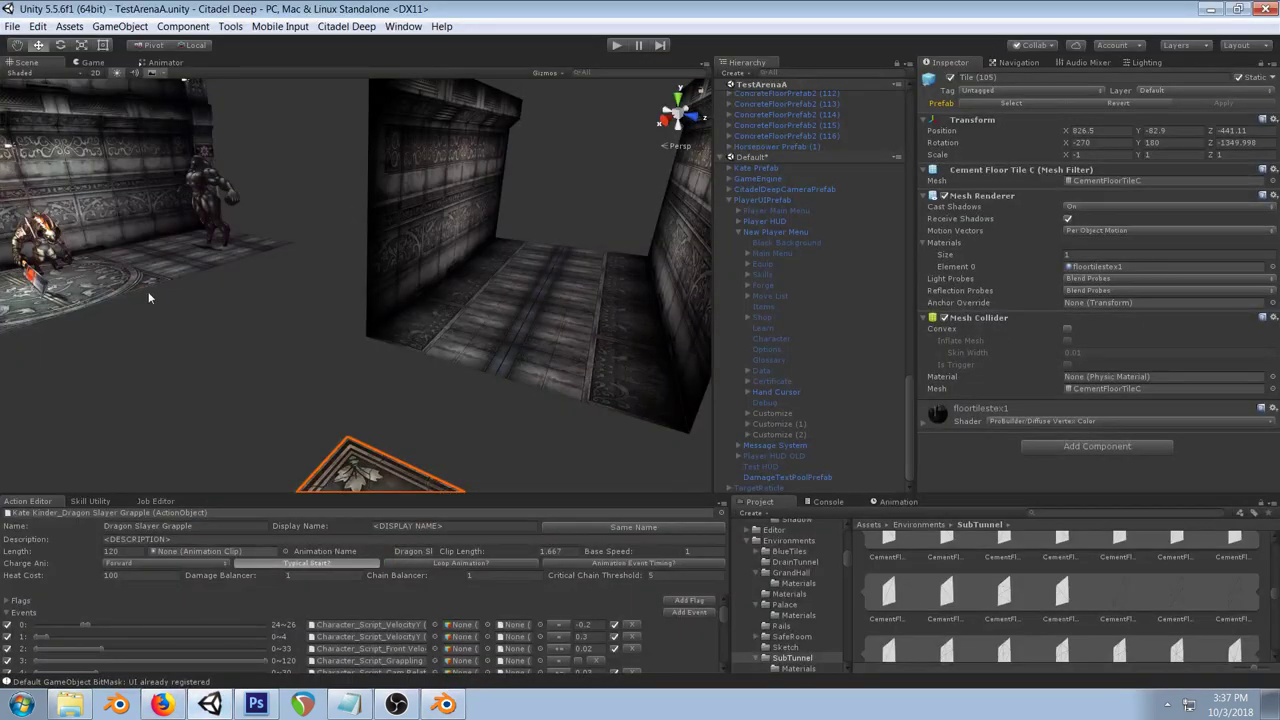
left_click(443, 705)
left_click(209, 705)
left_click_drag(420, 260, 430, 313)
left_click(471, 382)
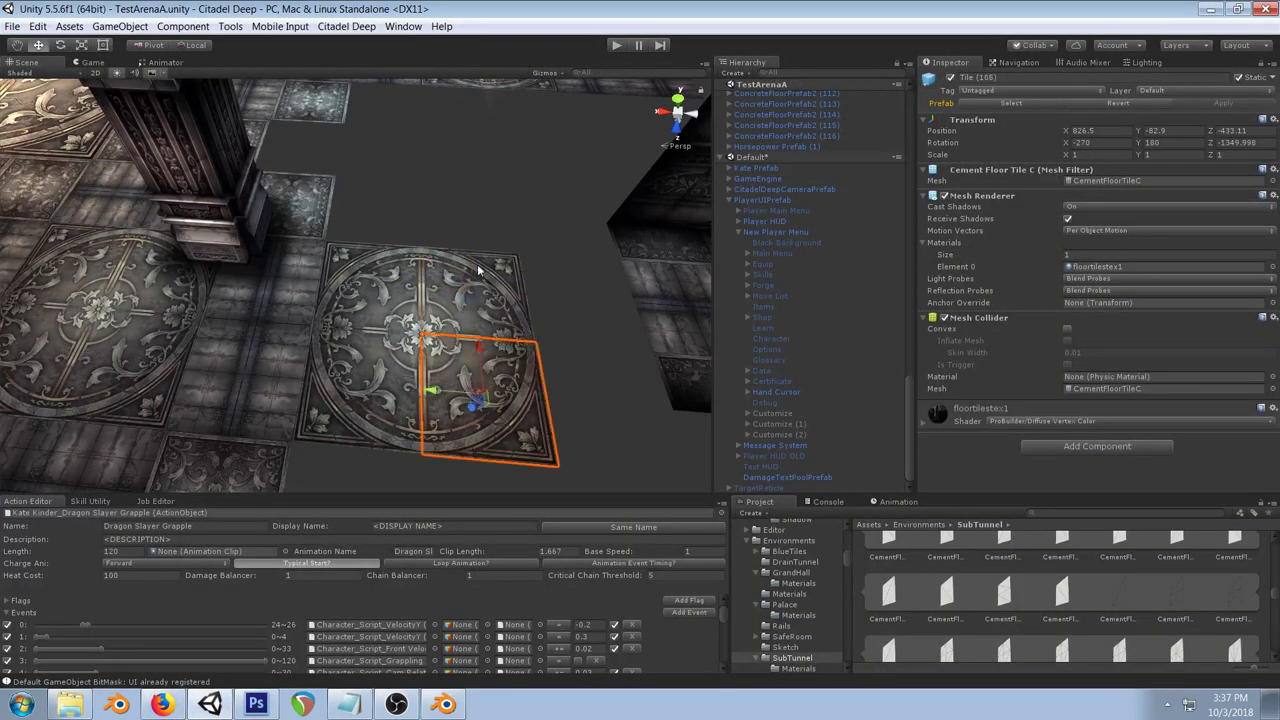
key("ctrl+d")
left_click_drag(480, 348, 489, 274)
key("w")
left_click_drag(313, 252, 486, 284)
left_click(450, 706)
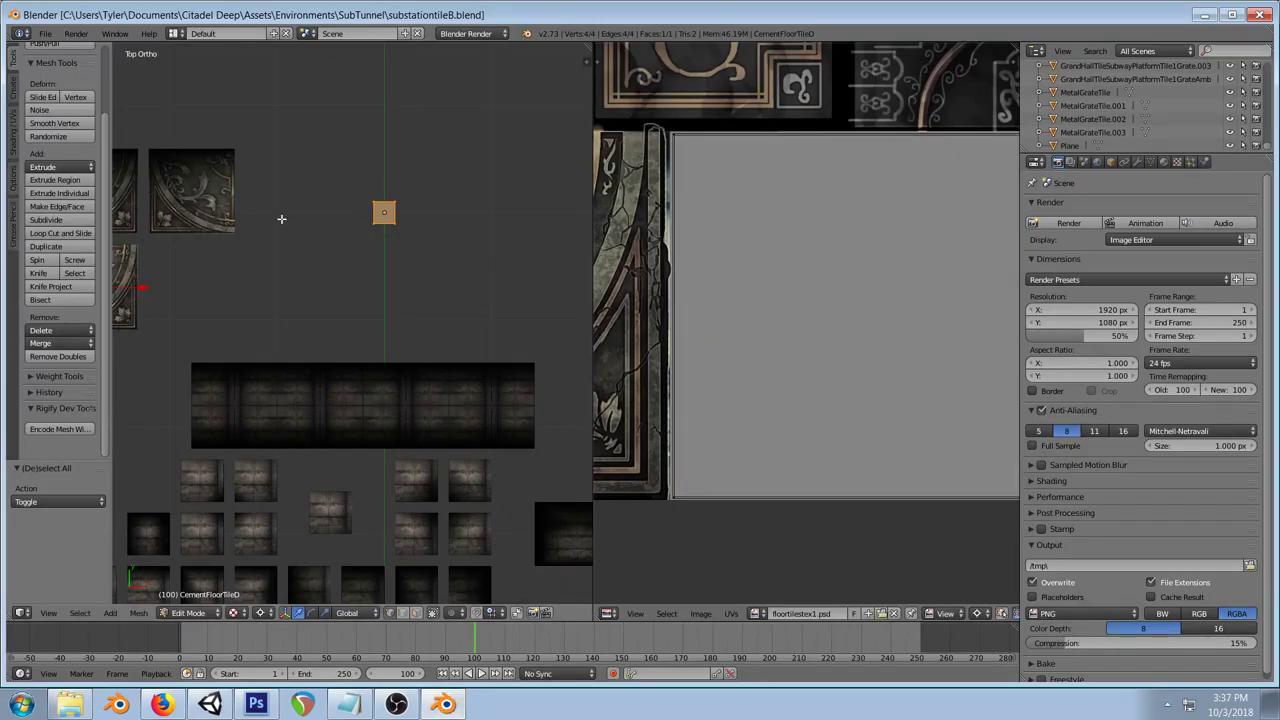
left_click(162, 704)
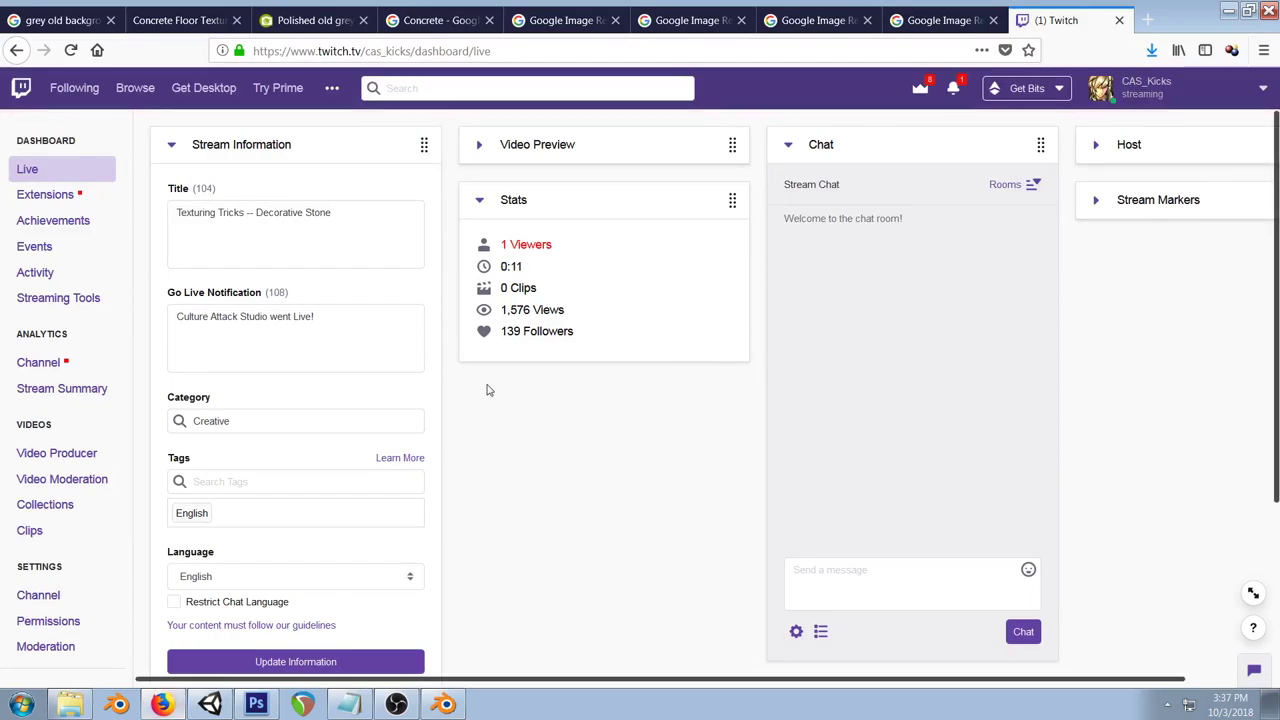
left_click(444, 704)
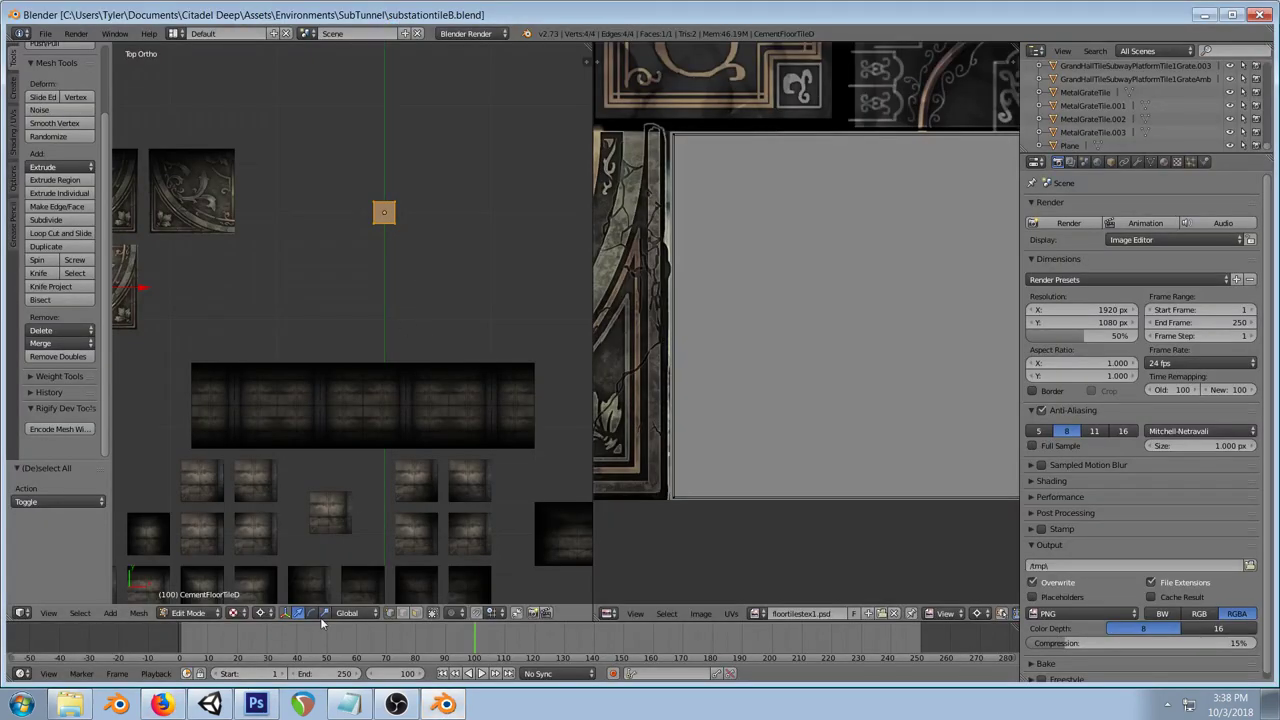
Step: Return to Unity and assign the CementFloorTileD mesh to the duplicated tile's Mesh Filter
left_click(210, 704)
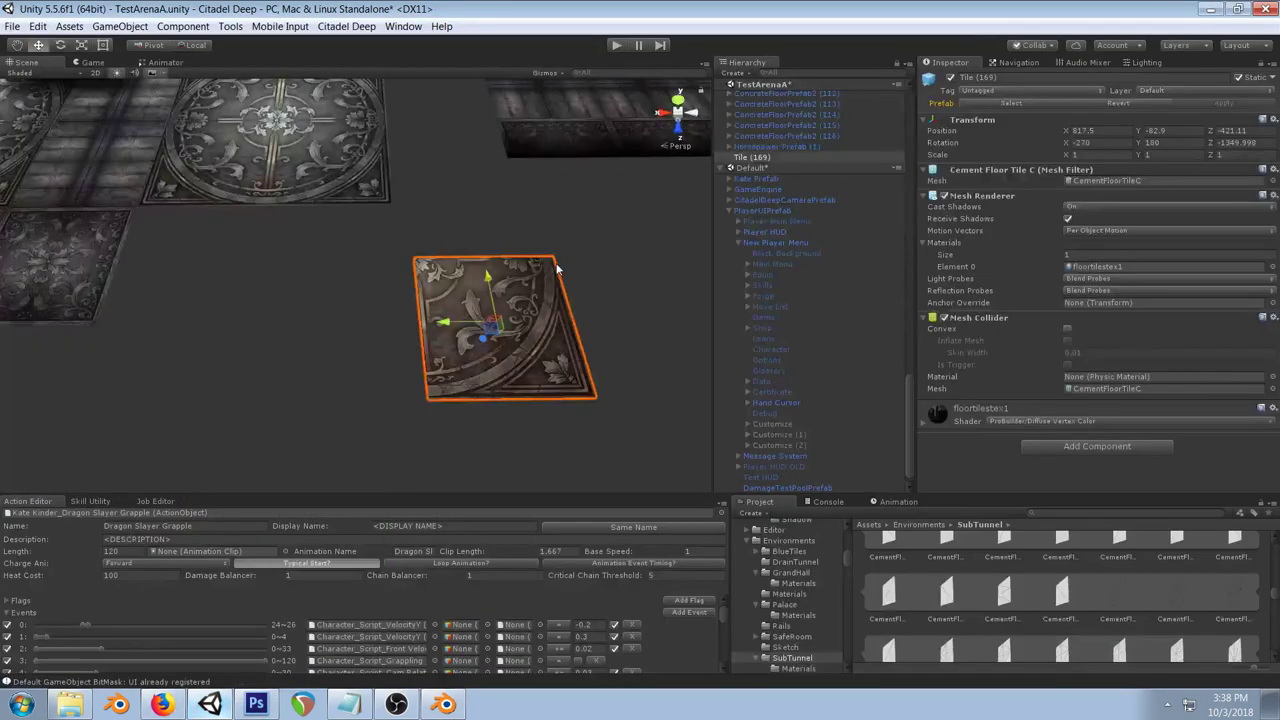
left_click(1272, 181)
left_click(822, 446)
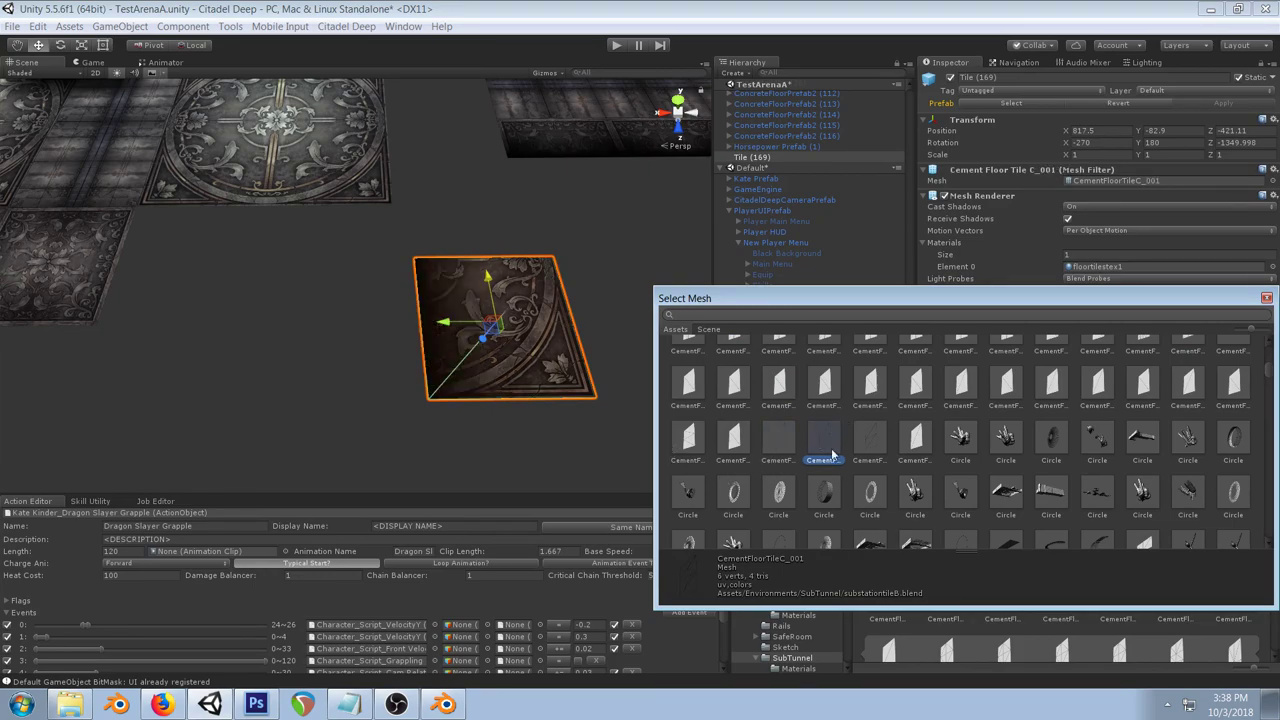
left_click(870, 442)
left_click(916, 446)
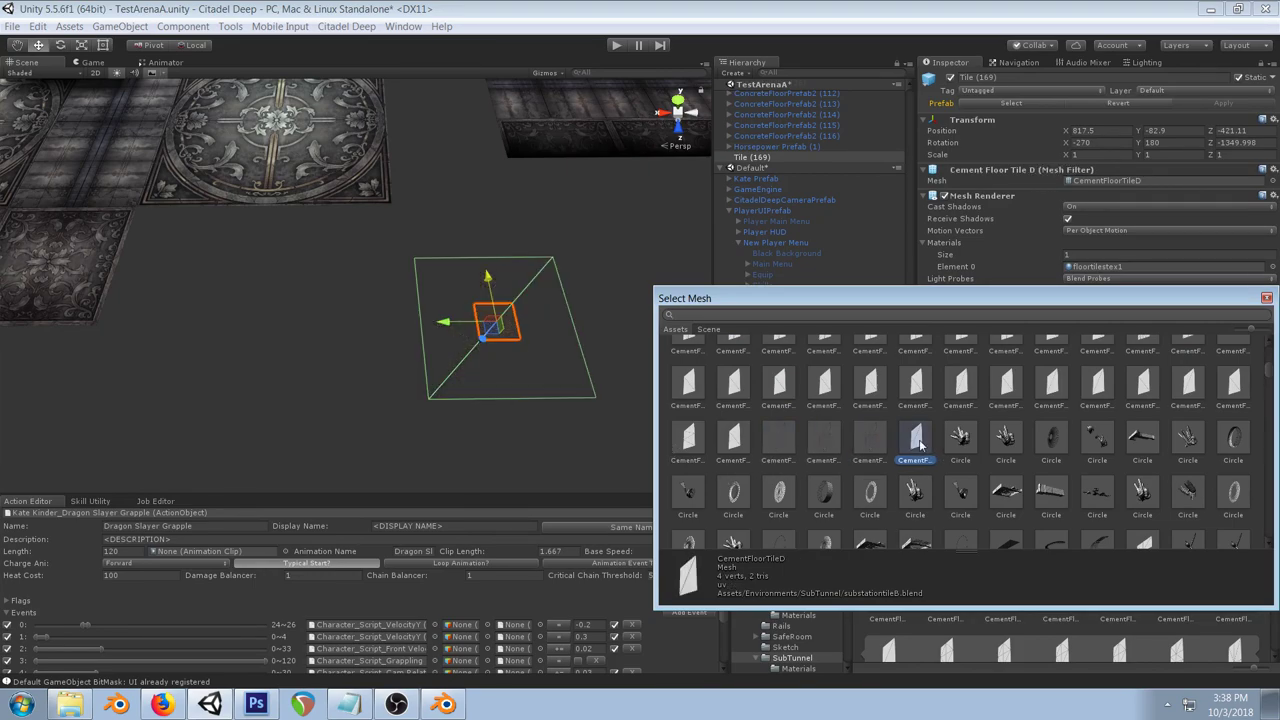
double_click(918, 442)
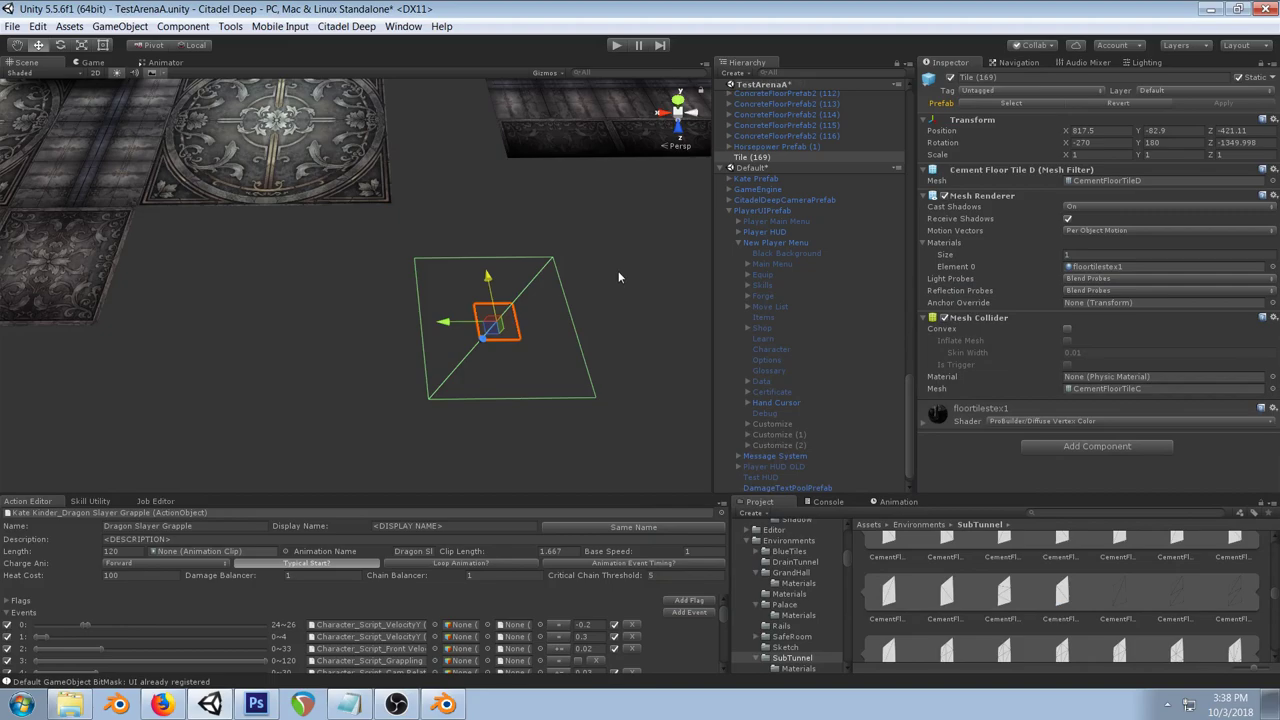
Step: Check the CementFloorTileD face in Blender's 3D view and return to Unity
left_click(443, 704)
left_click_drag(276, 205, 337, 317)
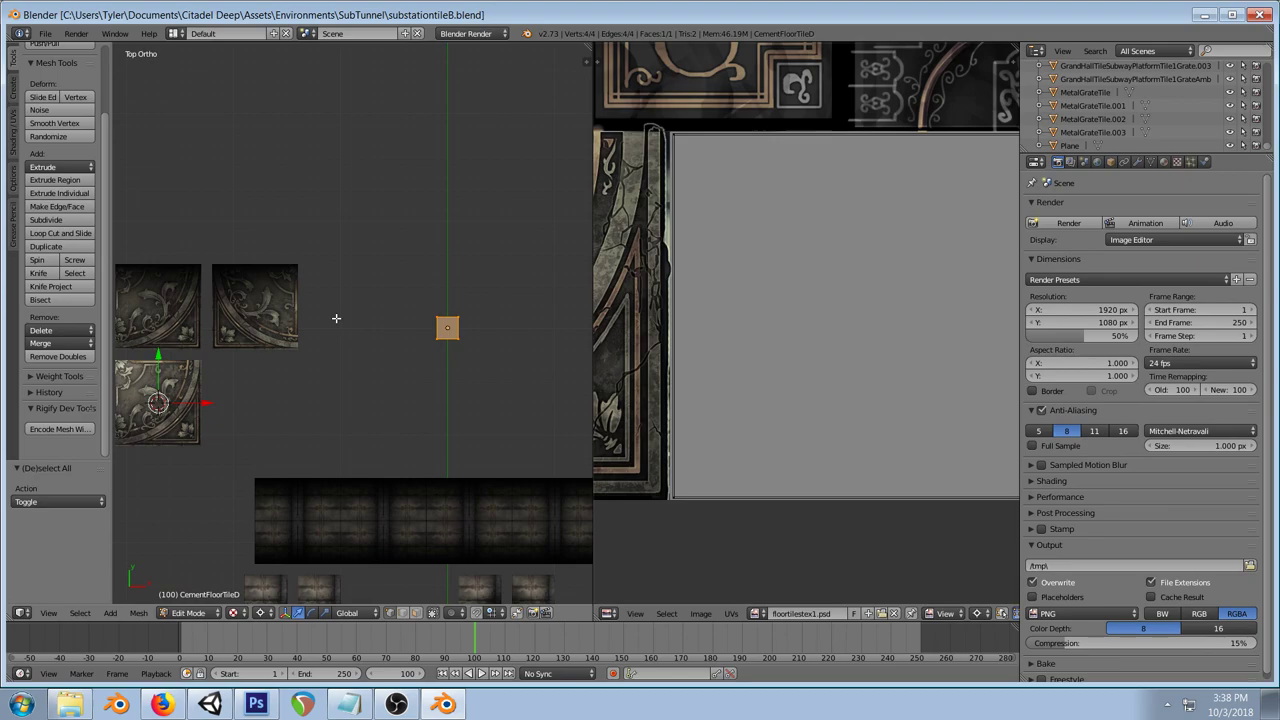
left_click(224, 706)
Step: Remove the duplicated tile's Mesh Collider and add a new Mesh Collider so it uses the CementFloorTileD mesh
left_click(1263, 317)
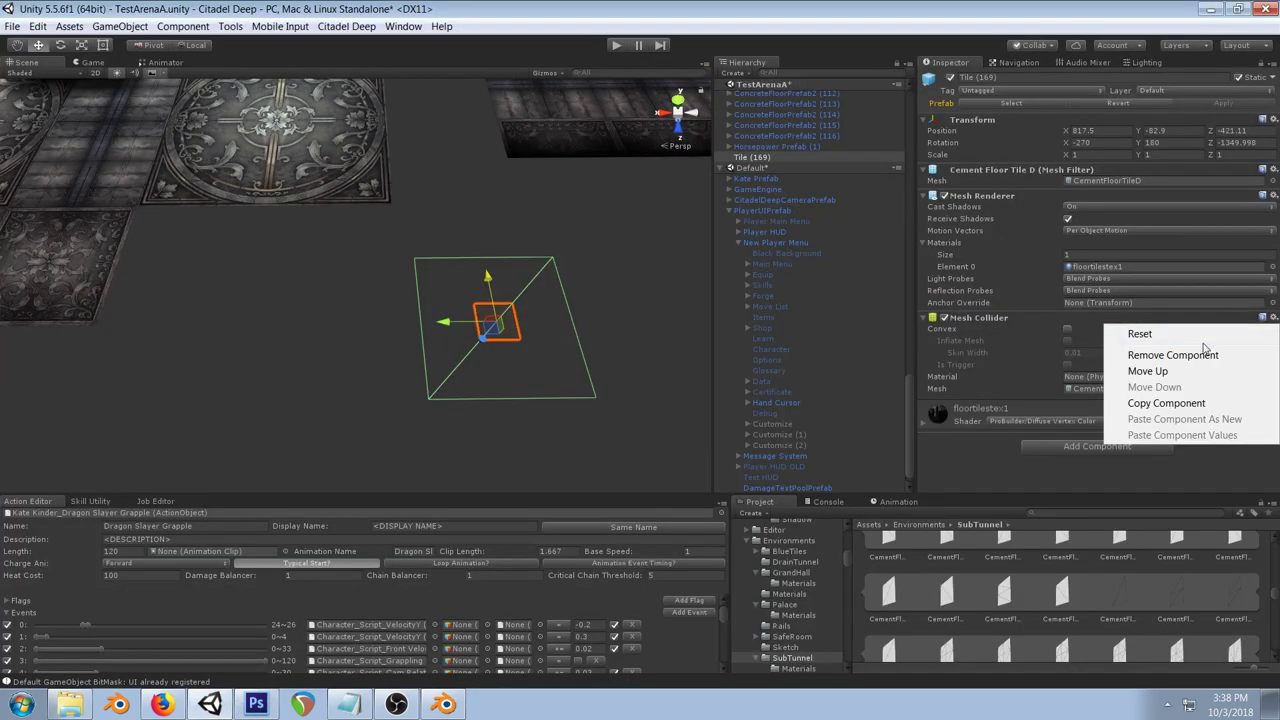
left_click(1190, 355)
left_click(1097, 360)
type("mesh")
left_click(1090, 412)
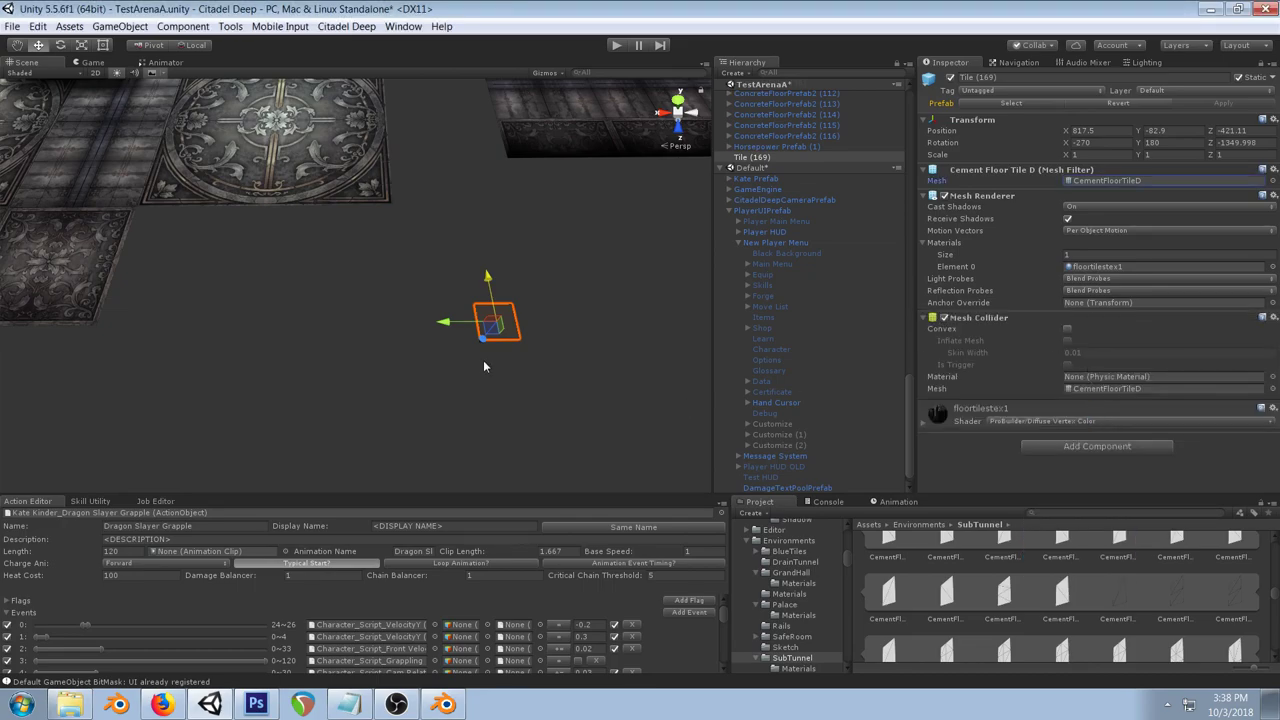
left_click_drag(450, 322, 101, 332)
key("ctrl+z")
key("ctrl+z")
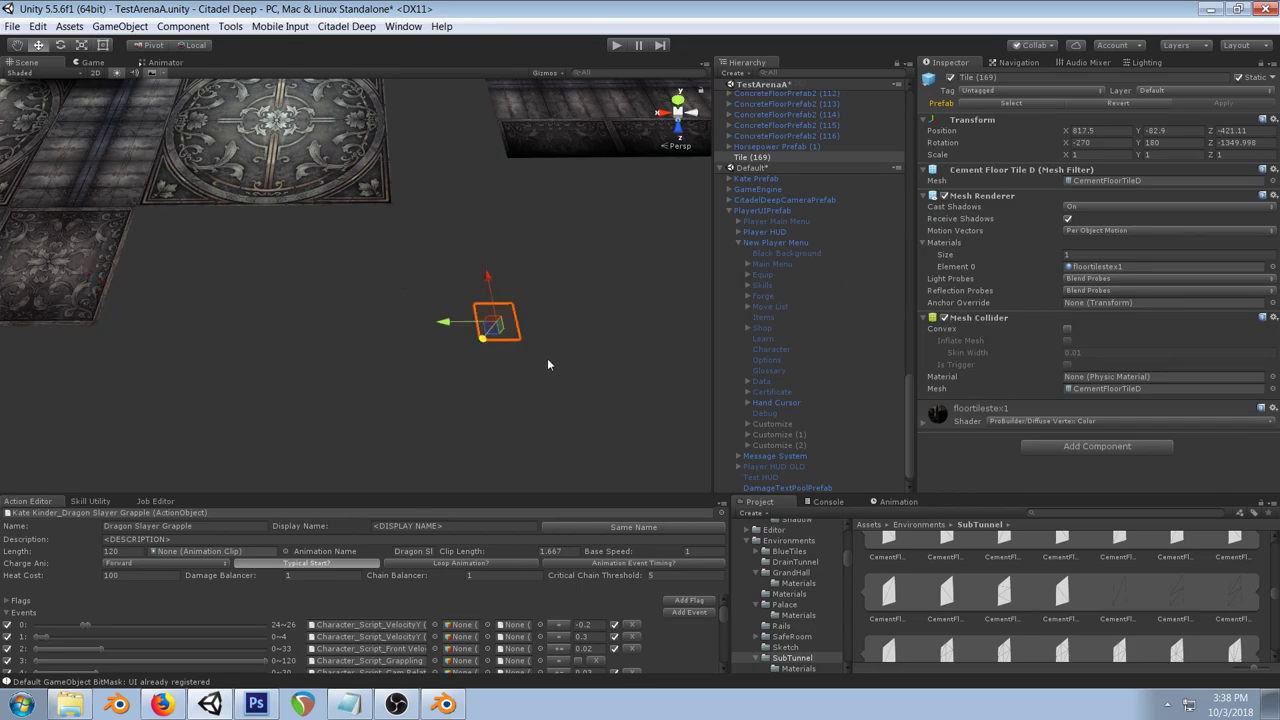
Step: Switch to Blender, flip the normals of the CementFloorTileD face, save over substationtileB.blend and check the tile in Unity
left_click(444, 704)
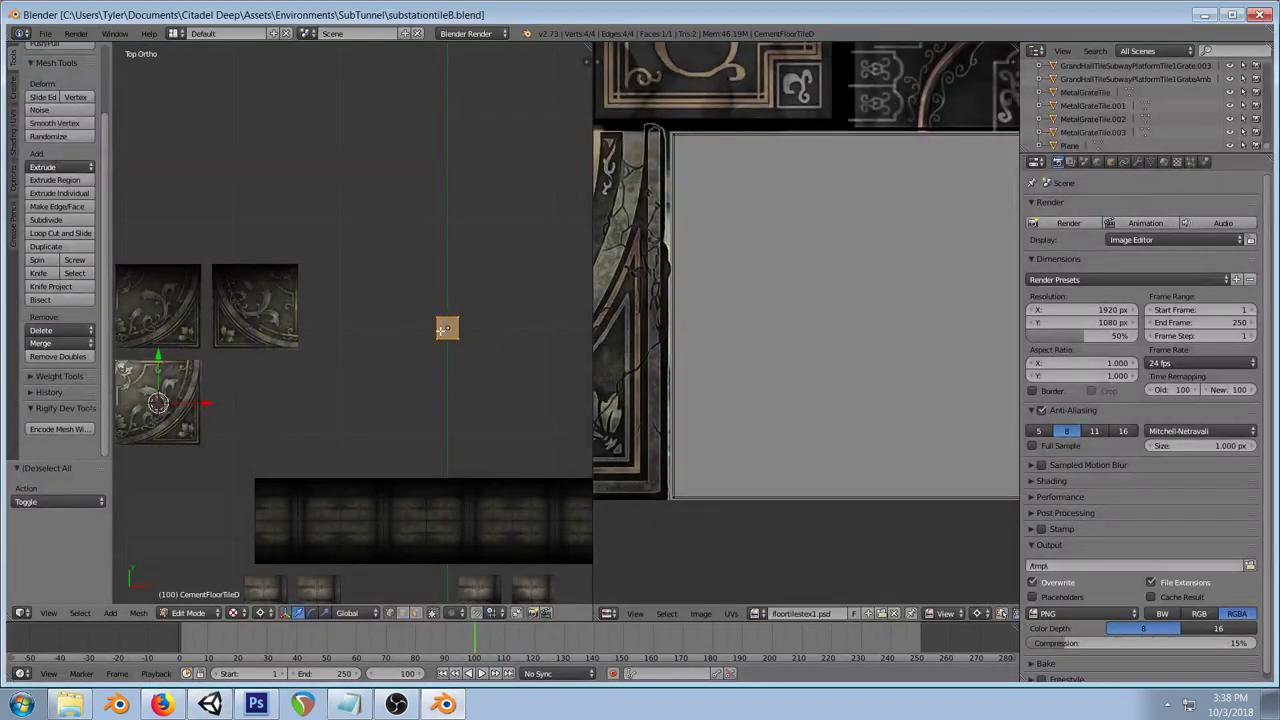
key("space")
type("flip n")
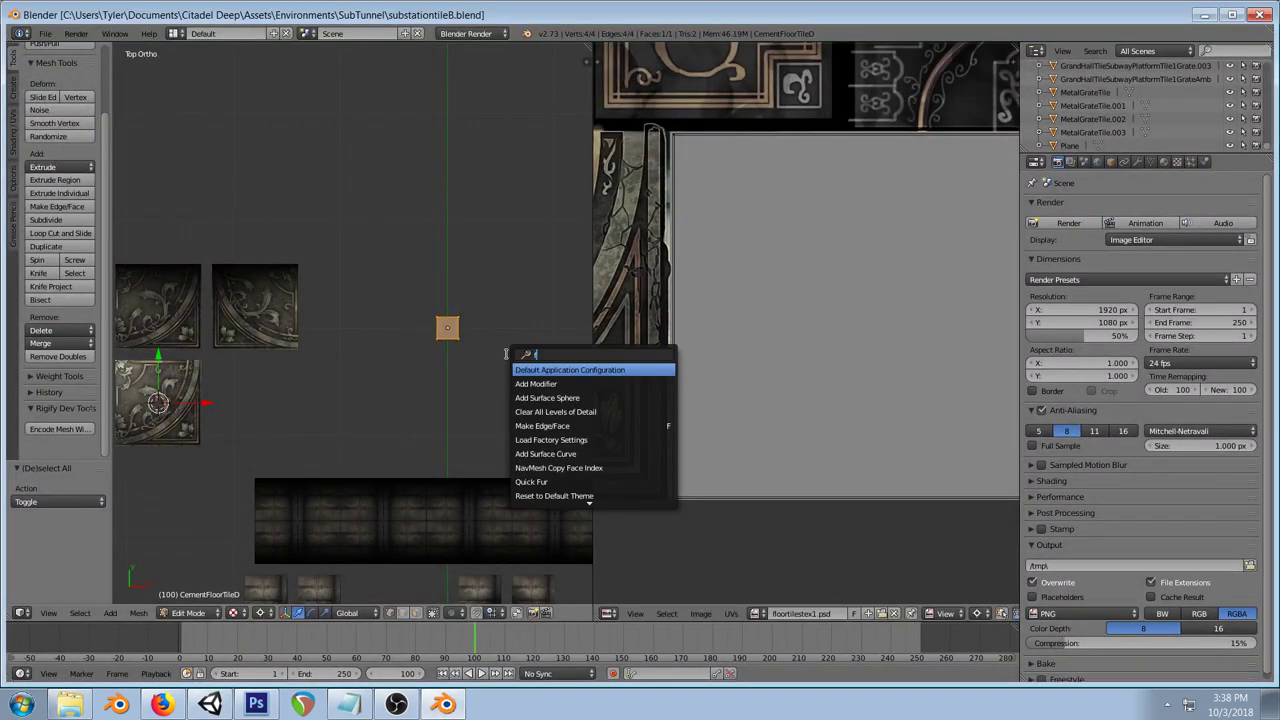
key("Return")
key("ctrl+s")
left_click(507, 354)
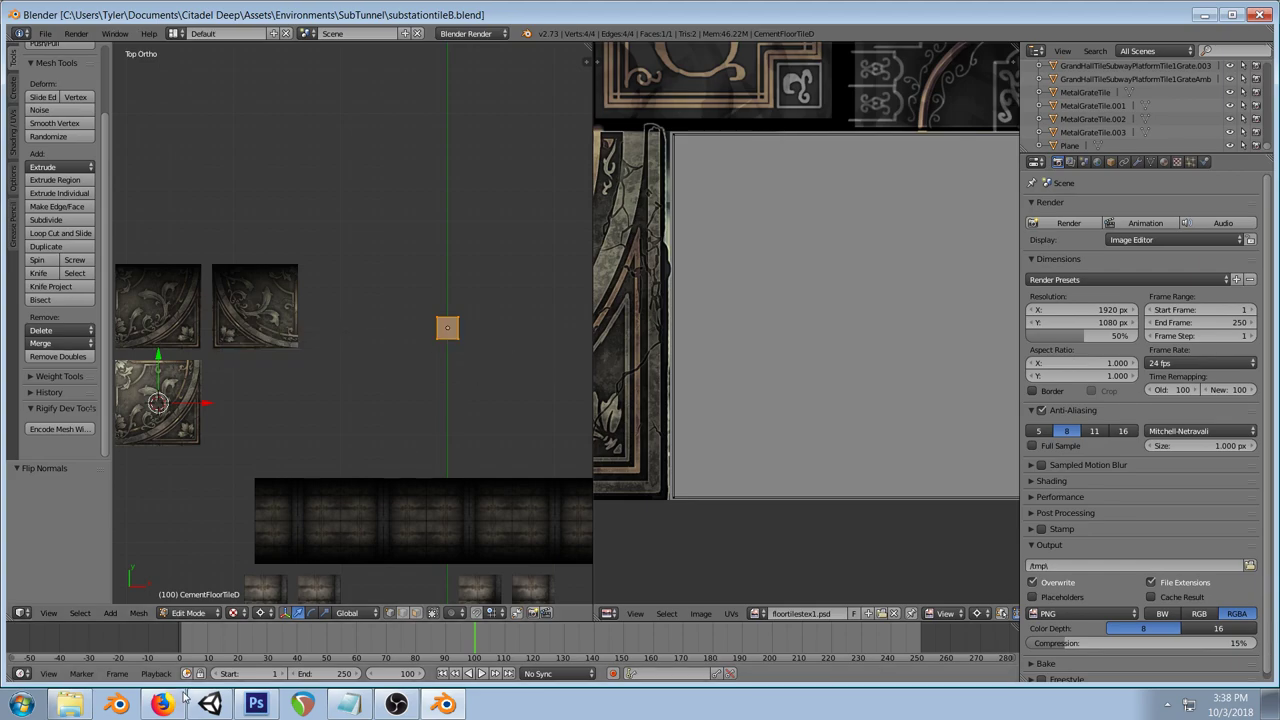
key("alt+Tab")
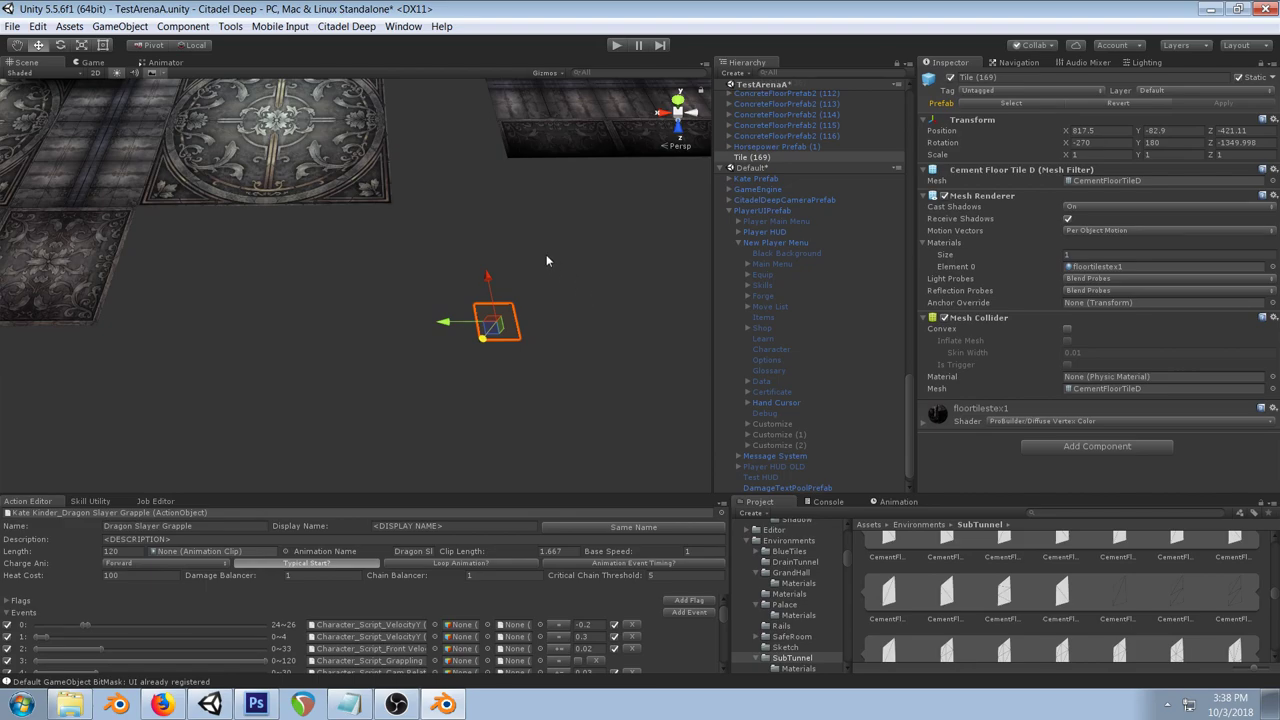
left_click_drag(514, 338, 422, 258)
Step: Back in Blender, snap the 3D cursor to the centre of the CementFloorTileD face, scale the face by 4 and save over substationtileB.blend
left_click(443, 704)
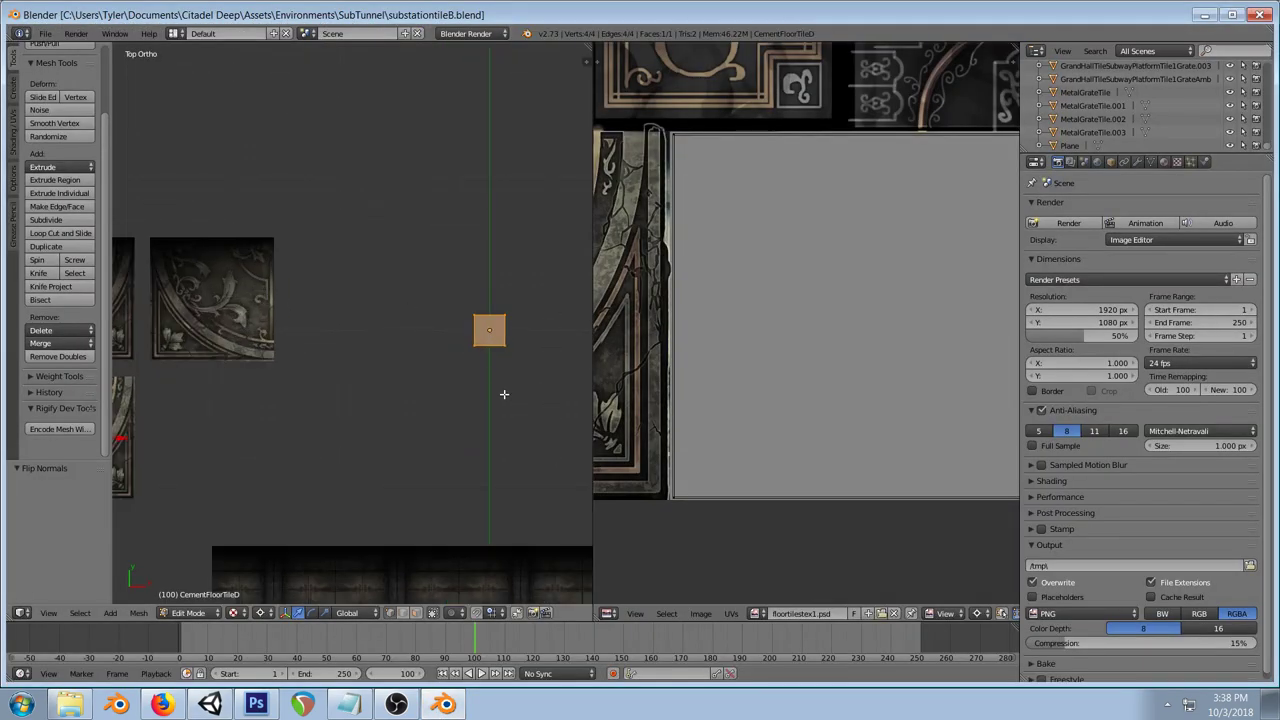
key("s")
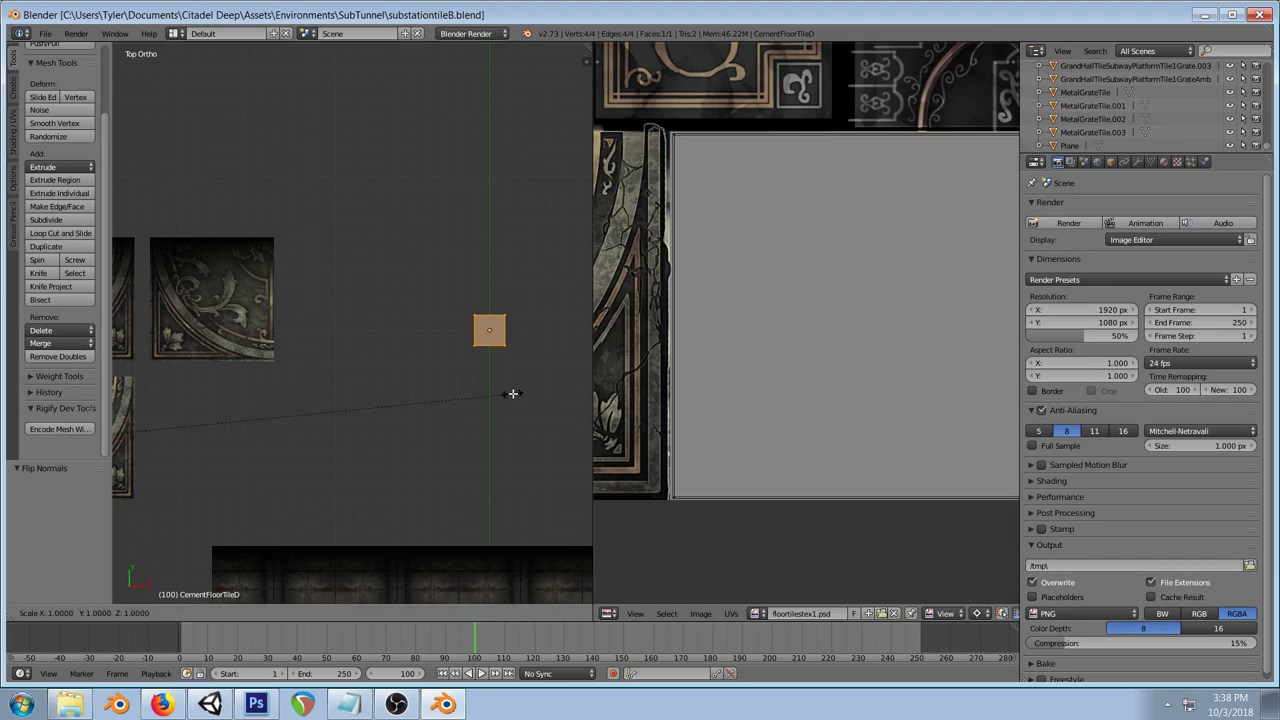
key("0")
key("Escape")
key("shift+s")
left_click(514, 394)
key("s")
key("4")
key("Return")
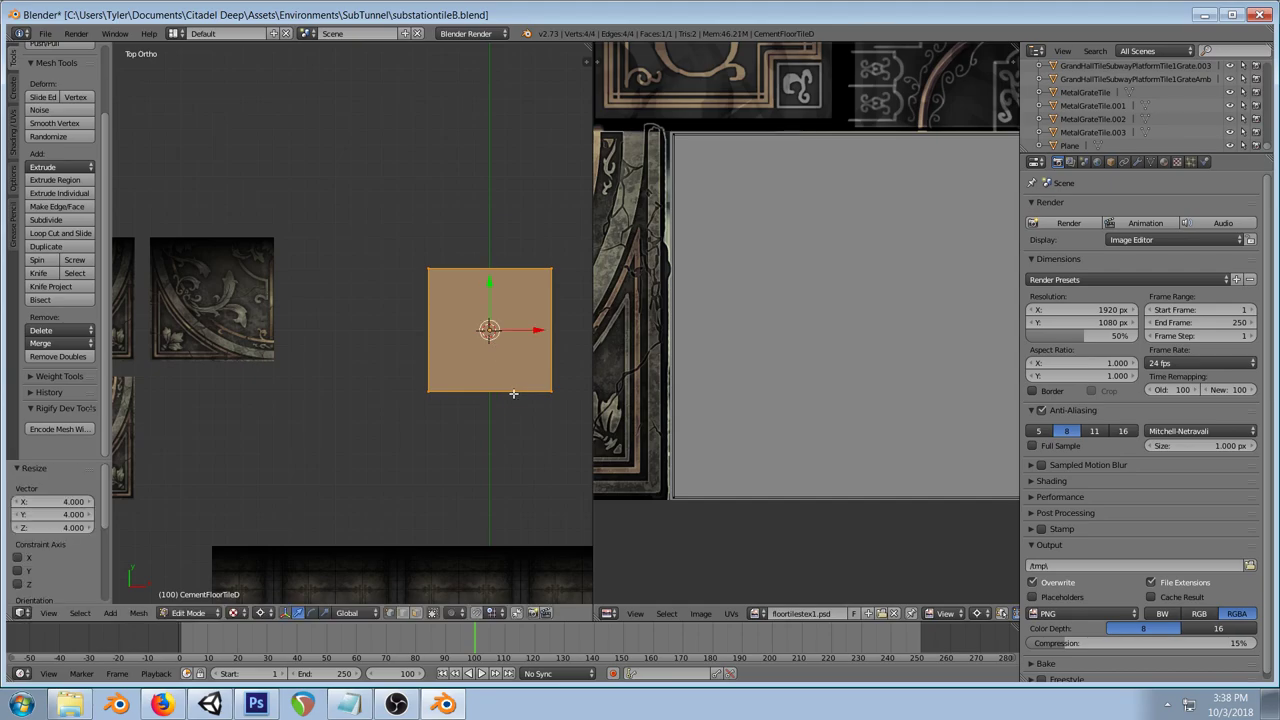
key("ctrl+s")
left_click(492, 431)
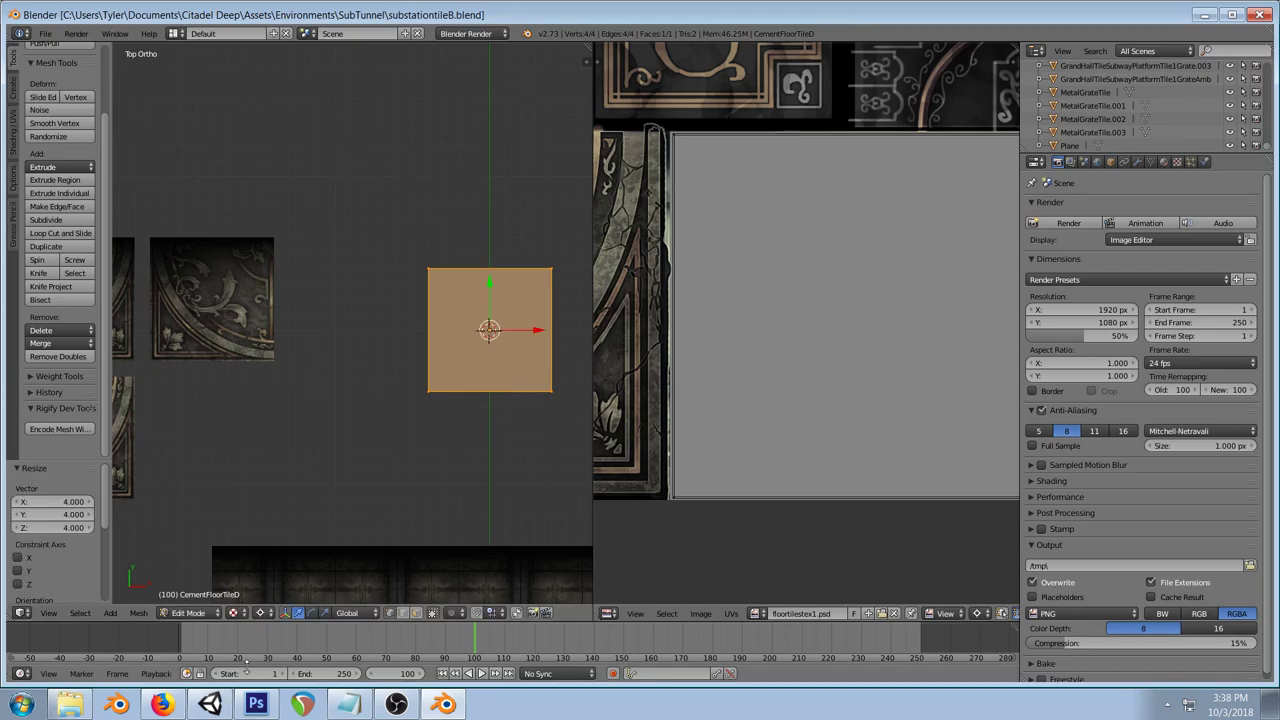
Step: Switch to Unity and frame the enlarged tile to inspect it
left_click(209, 704)
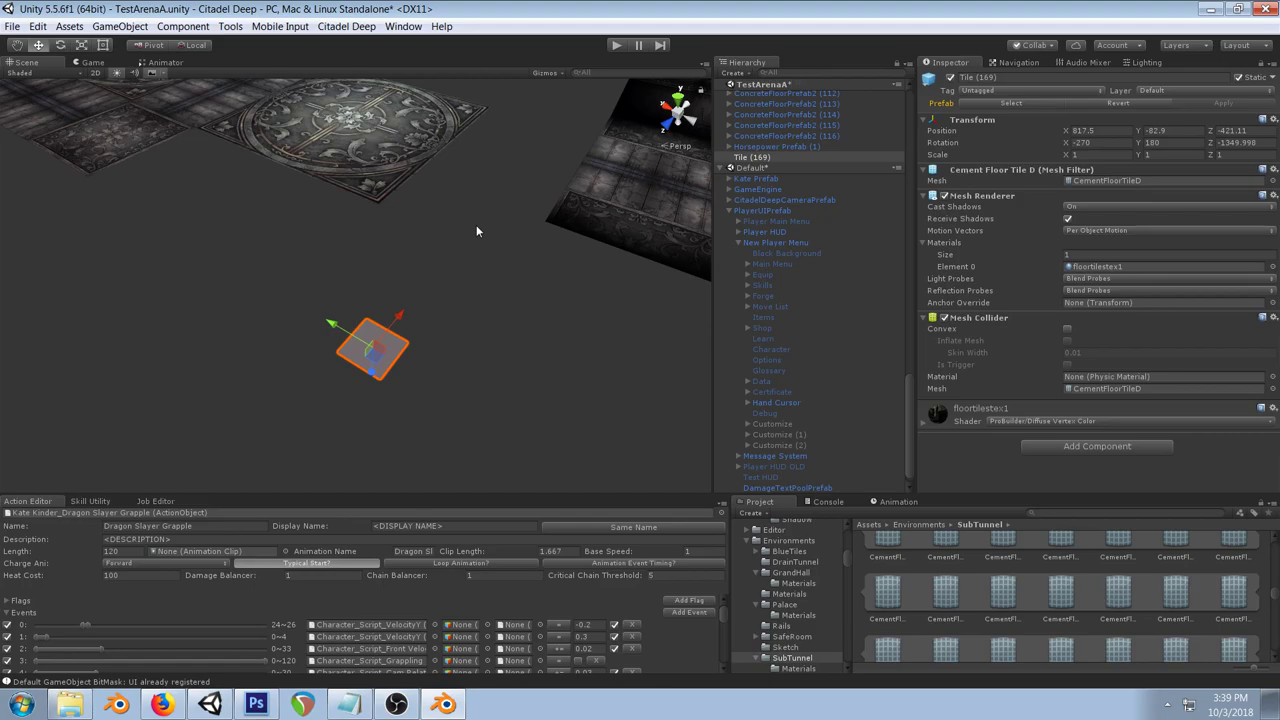
left_click_drag(424, 291, 353, 250, "alt")
key("f")
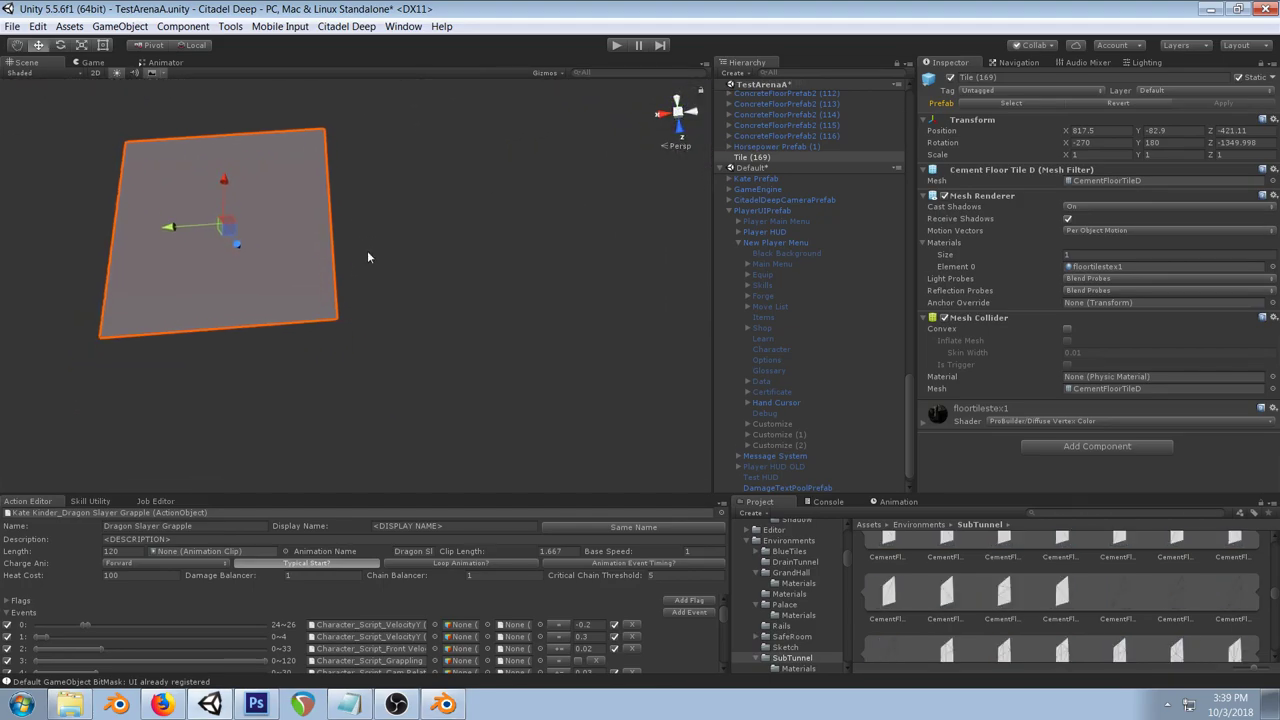
Step: Switch to Photoshop and add a new layer above the grey square's layer in floortilestex1.psd
left_click(256, 704)
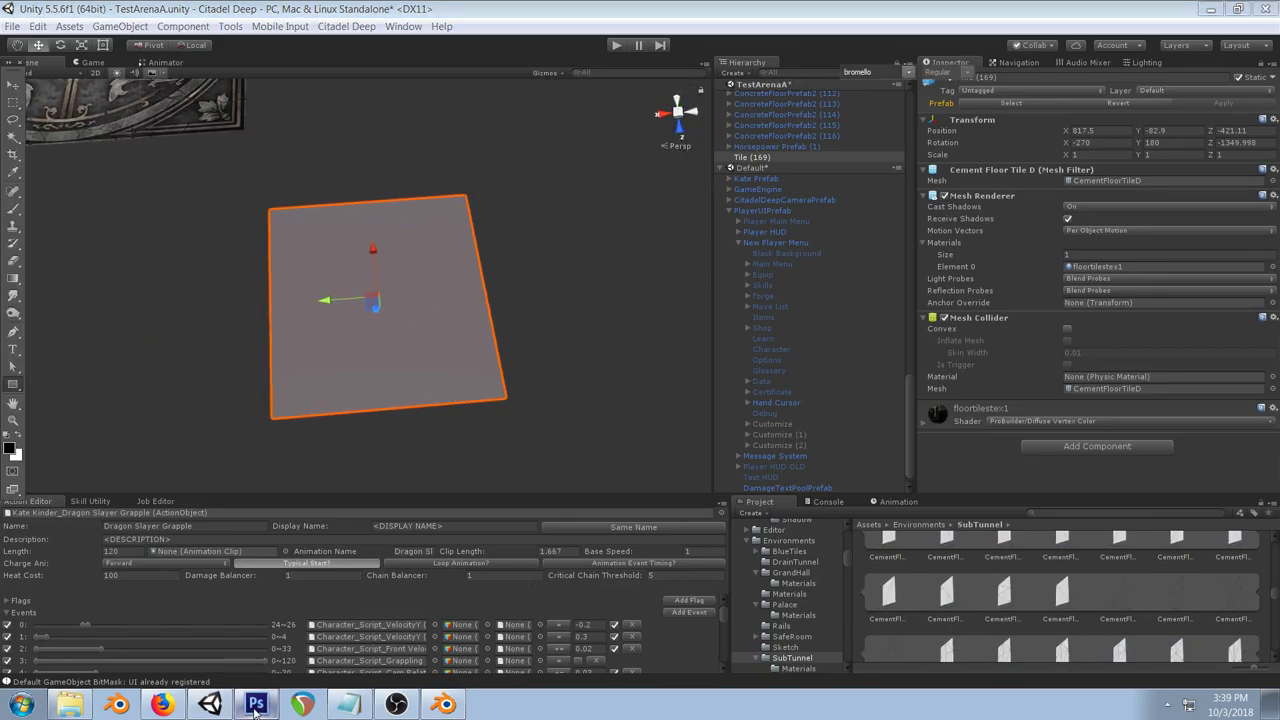
right_click(464, 375)
left_click(508, 434)
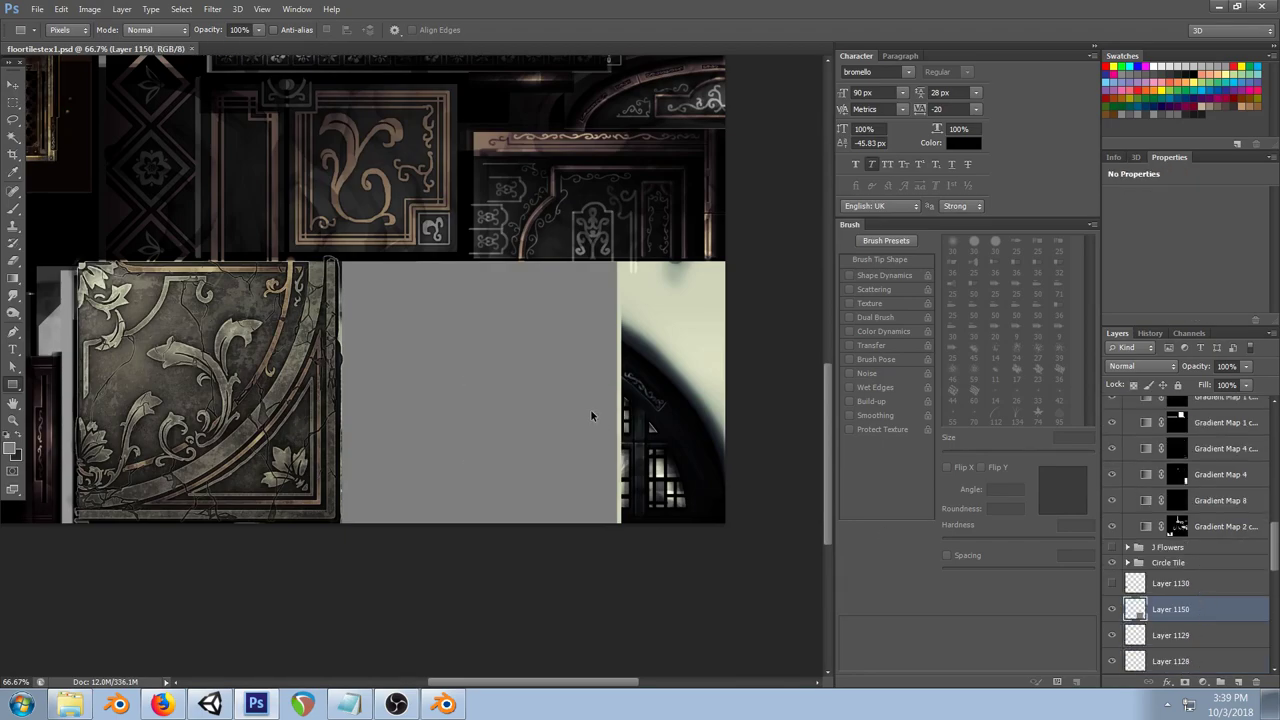
key("ctrl+shift+n")
left_click(466, 224)
Step: Paint dark 10 px border lines along the grey square's bottom and right edges, repaint the right line slightly further inward, and save floortilestex1.psd
left_click(14, 208)
key("bracketright")
key("bracketright")
key("bracketright")
key("bracketright")
key("bracketright")
key("bracketright")
key("bracketright")
mouse_move(417, 506)
left_mouse_down()
mouse_move(609, 516)
mouse_move(610, 268)
left_mouse_up()
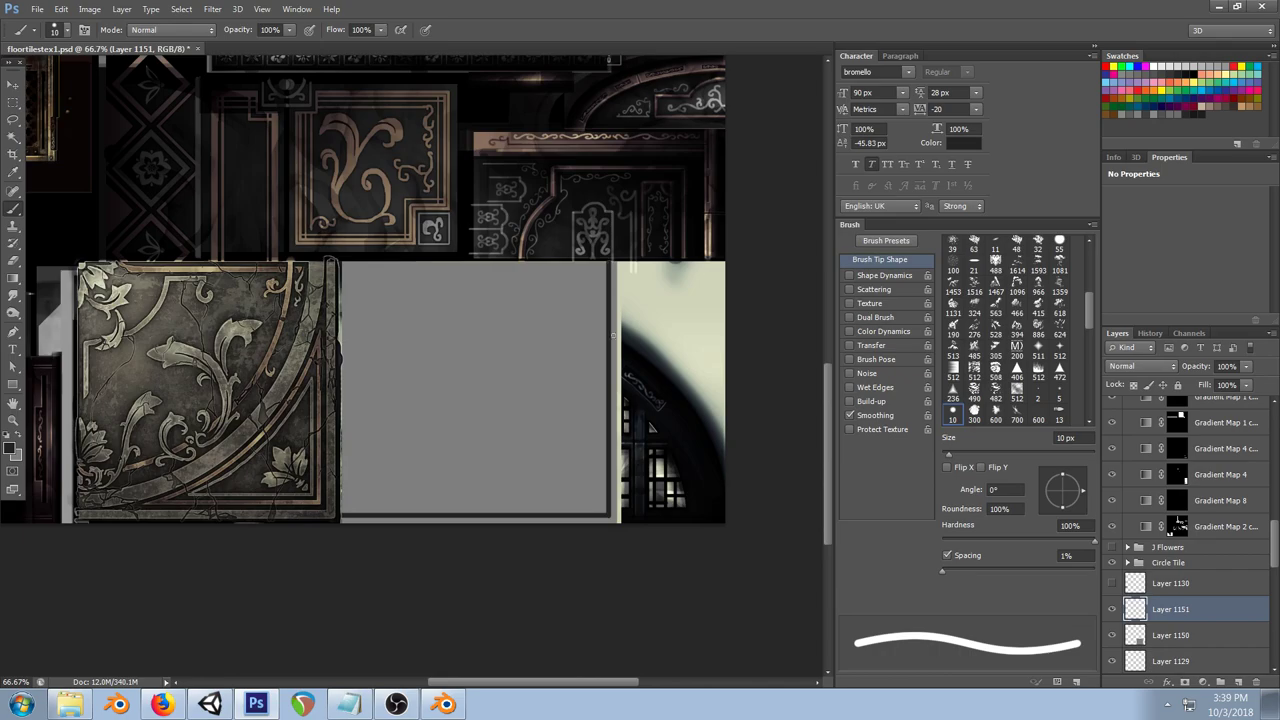
key("ctrl+z")
left_click_drag(602, 515, 604, 265)
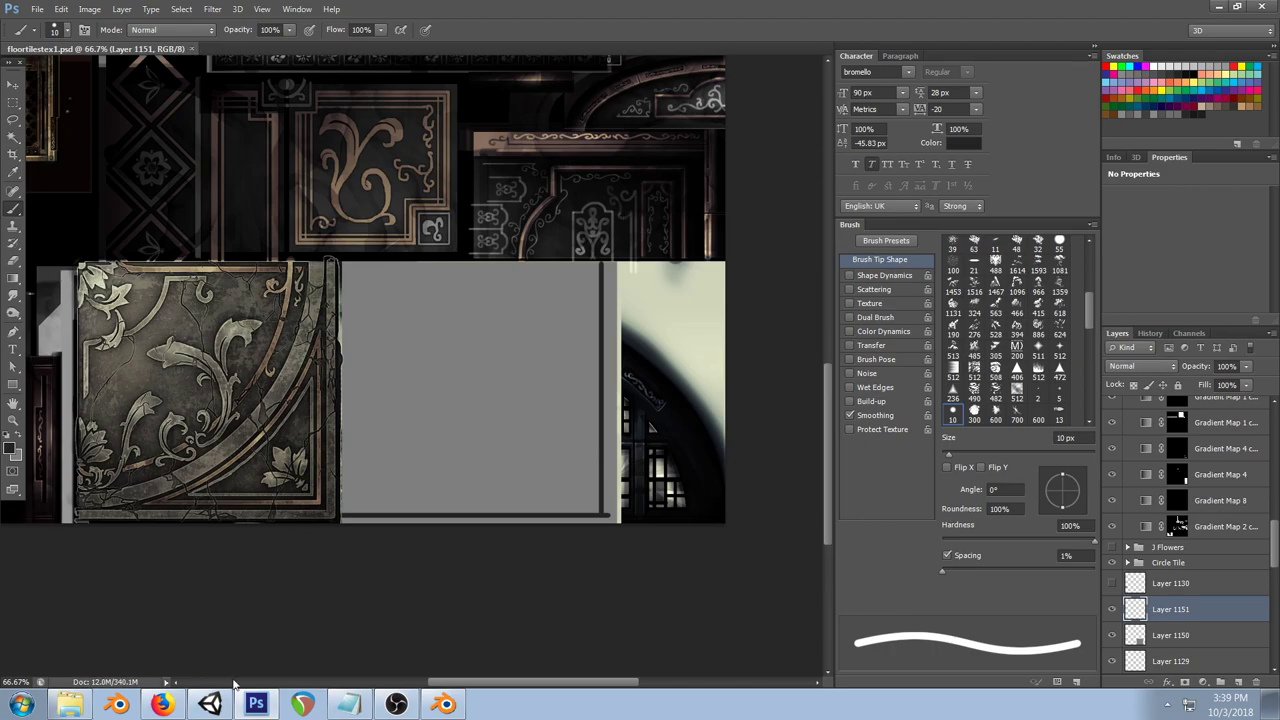
Step: Switch to Unity and examine how the painted border lines appear on the tile
left_click(210, 705)
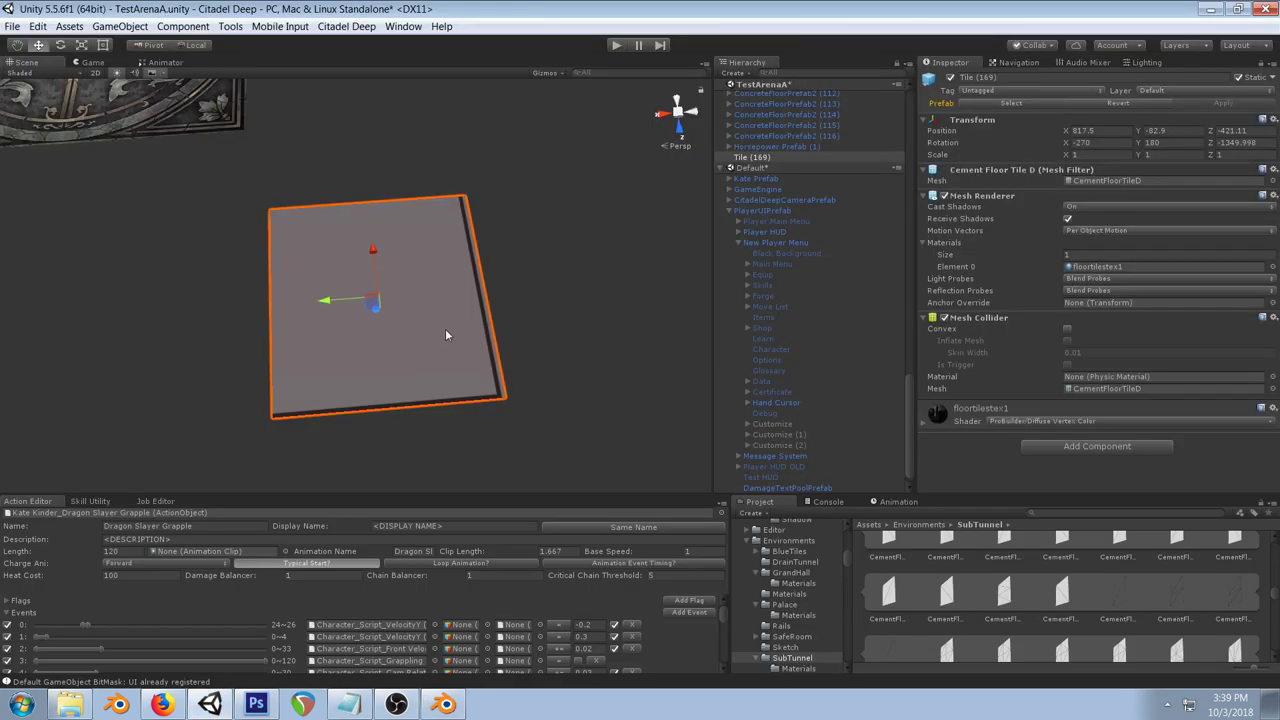
left_click_drag(446, 332, 489, 238, "alt")
left_click_drag(516, 250, 549, 263)
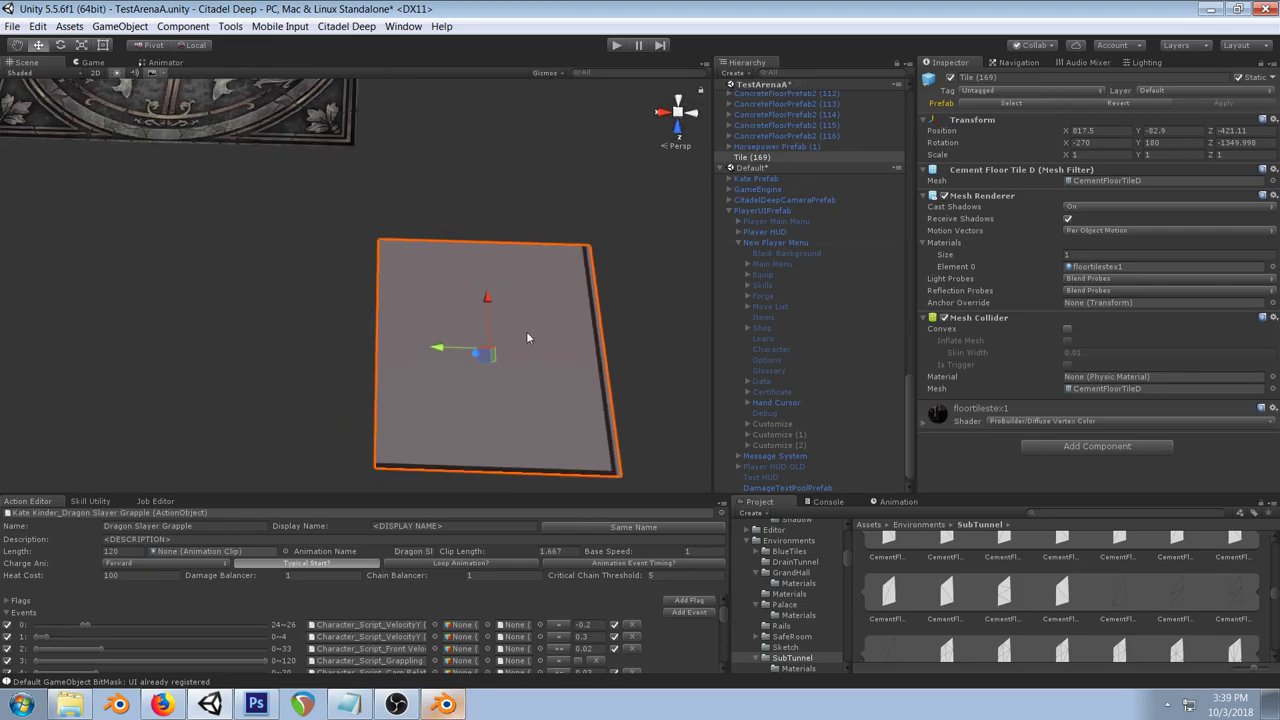
Step: Switch to Blender and move the CementFloorTileD face by X 4, Y -4 so its corner meets the 3D cursor
left_click(444, 704)
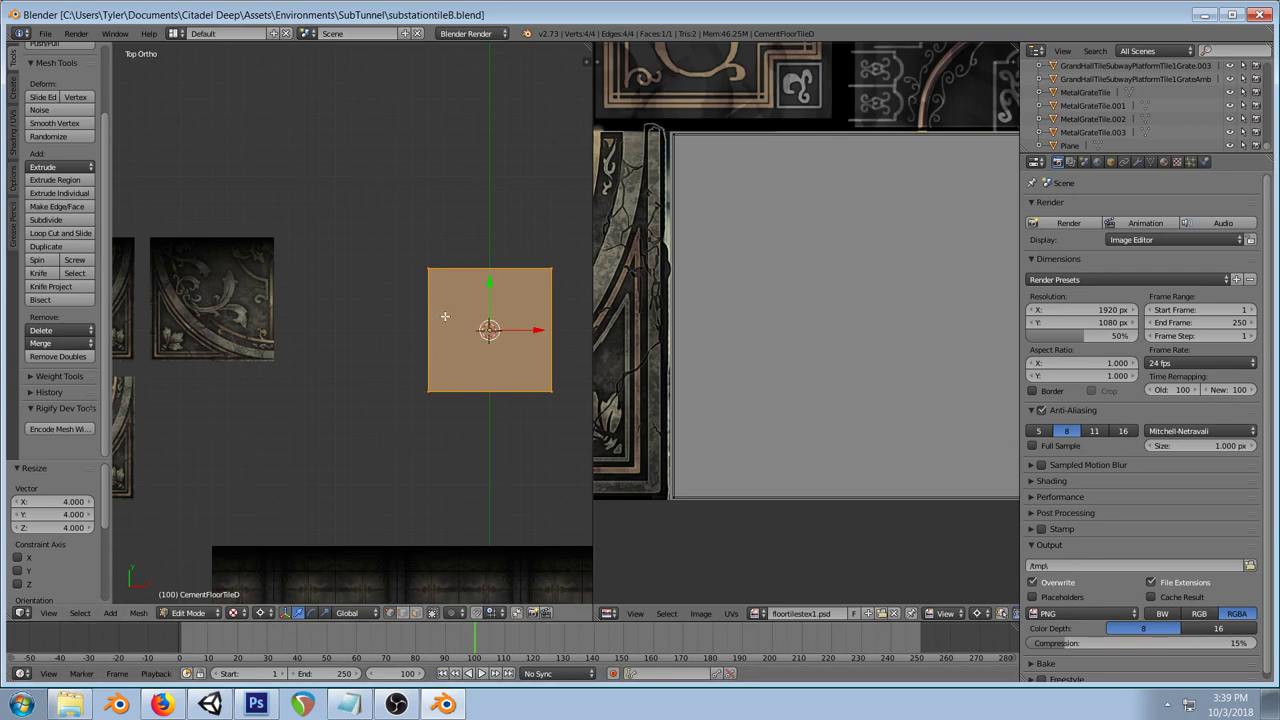
key("g")
left_click(531, 357)
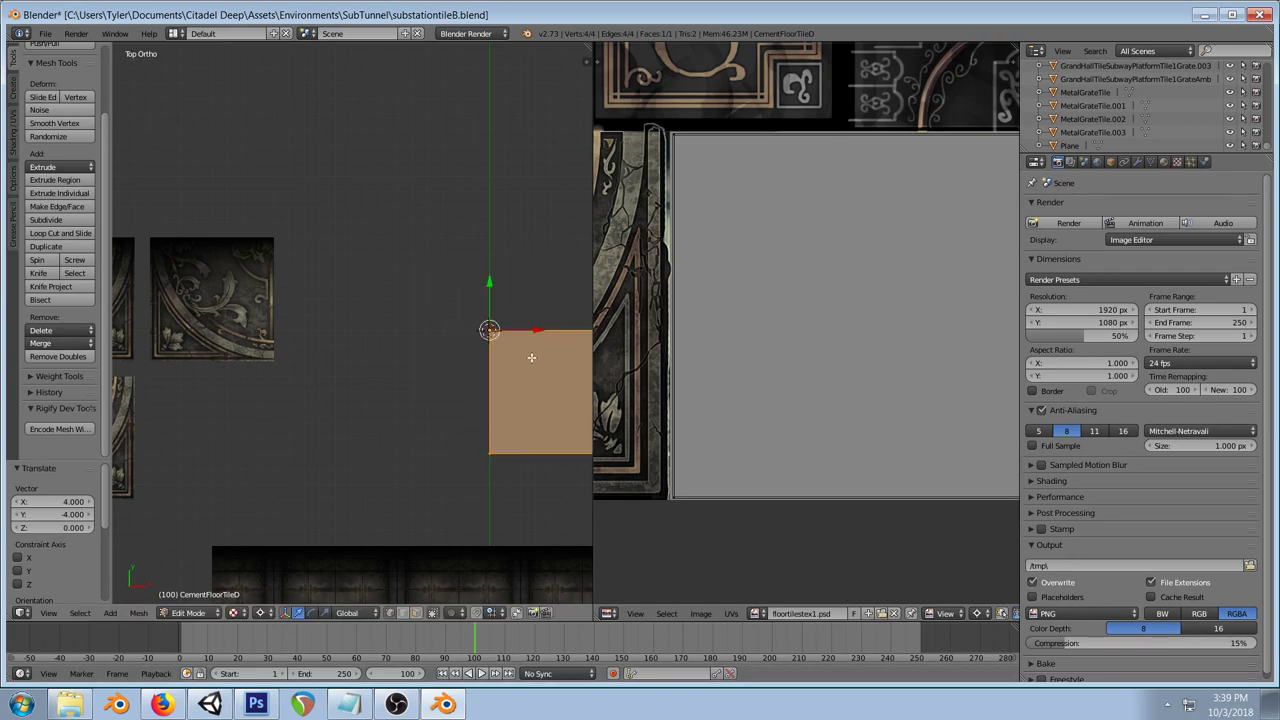
left_click_drag(585, 363, 436, 331)
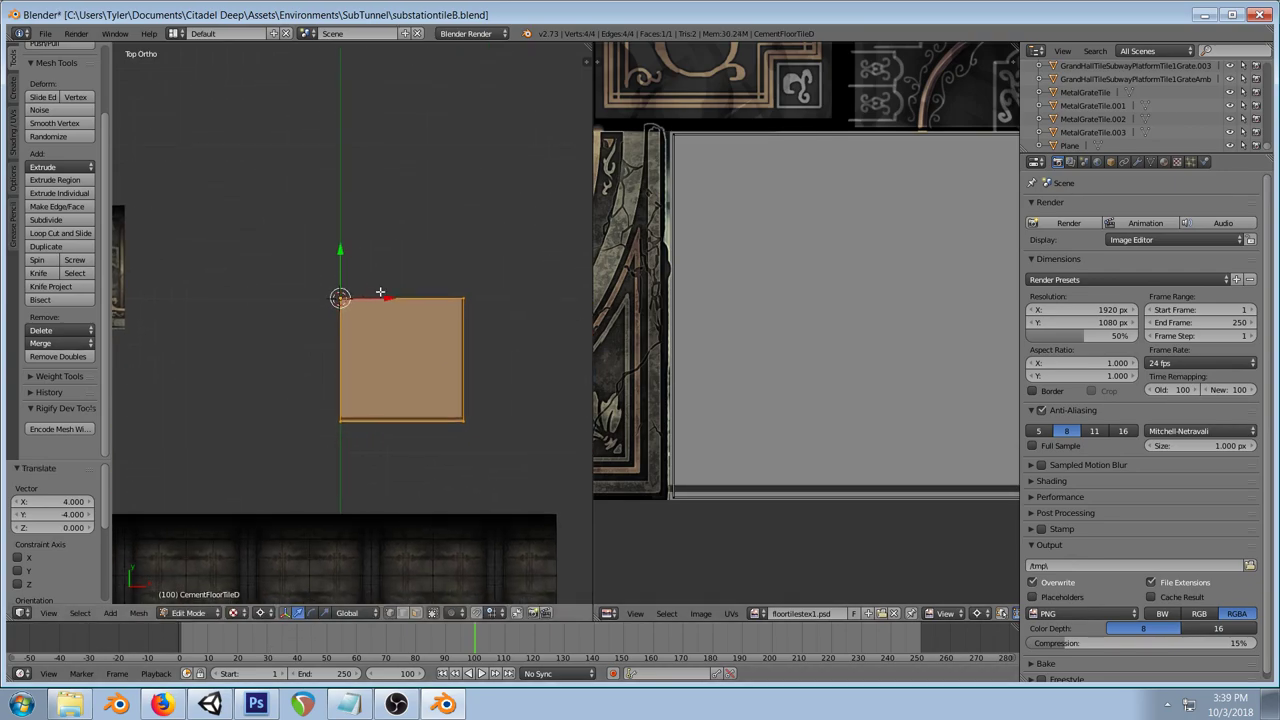
Step: Duplicate the face in place, mirror the copy by scaling it -1 along X, and flip the copy's normals
key("shift+d")
right_click(472, 364)
type("sx")
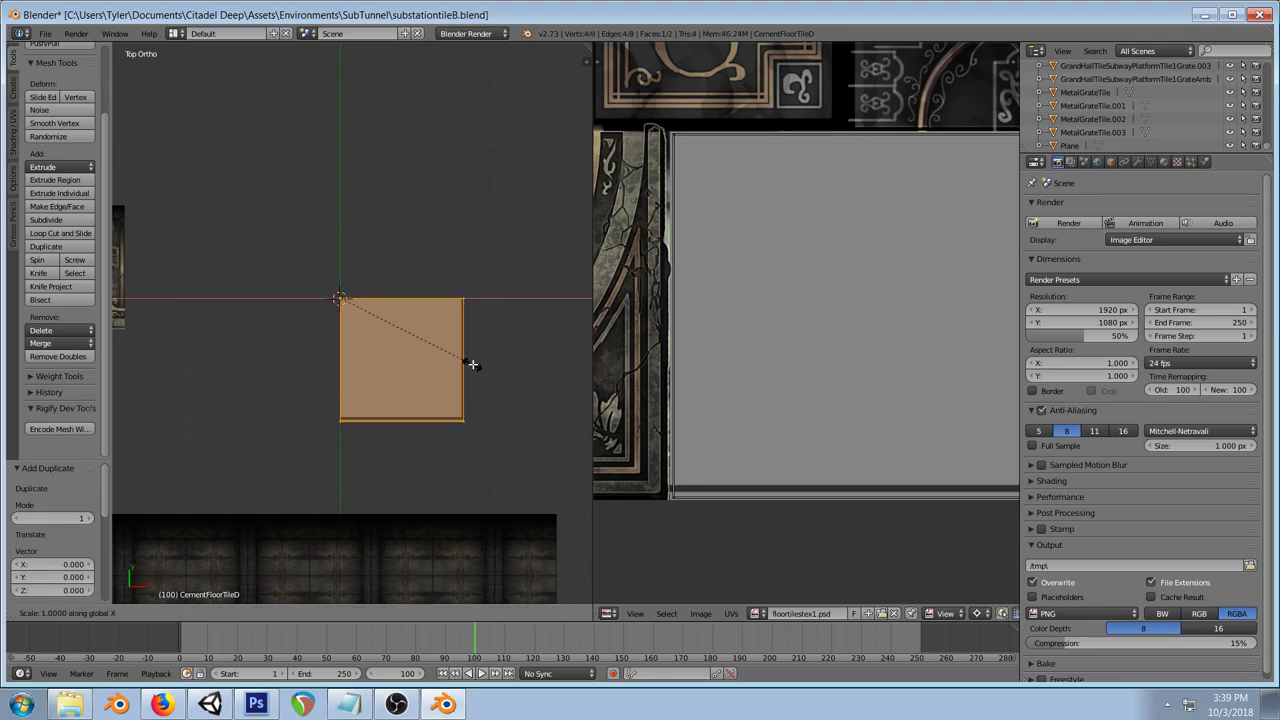
type("-1")
key("Return")
key("space")
type("flip")
key("Return")
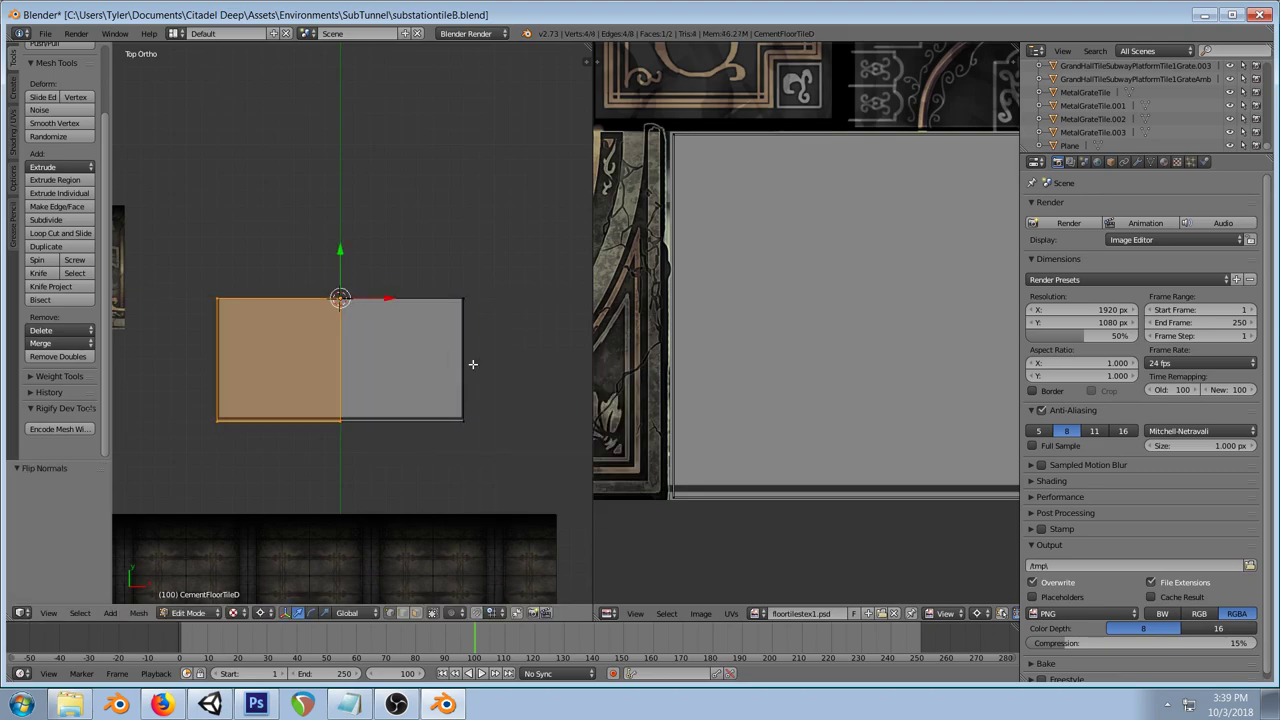
Step: Duplicate both lower faces in place and mirror the copies upward by scaling them -1 along Y
key("a")
key("shift+d")
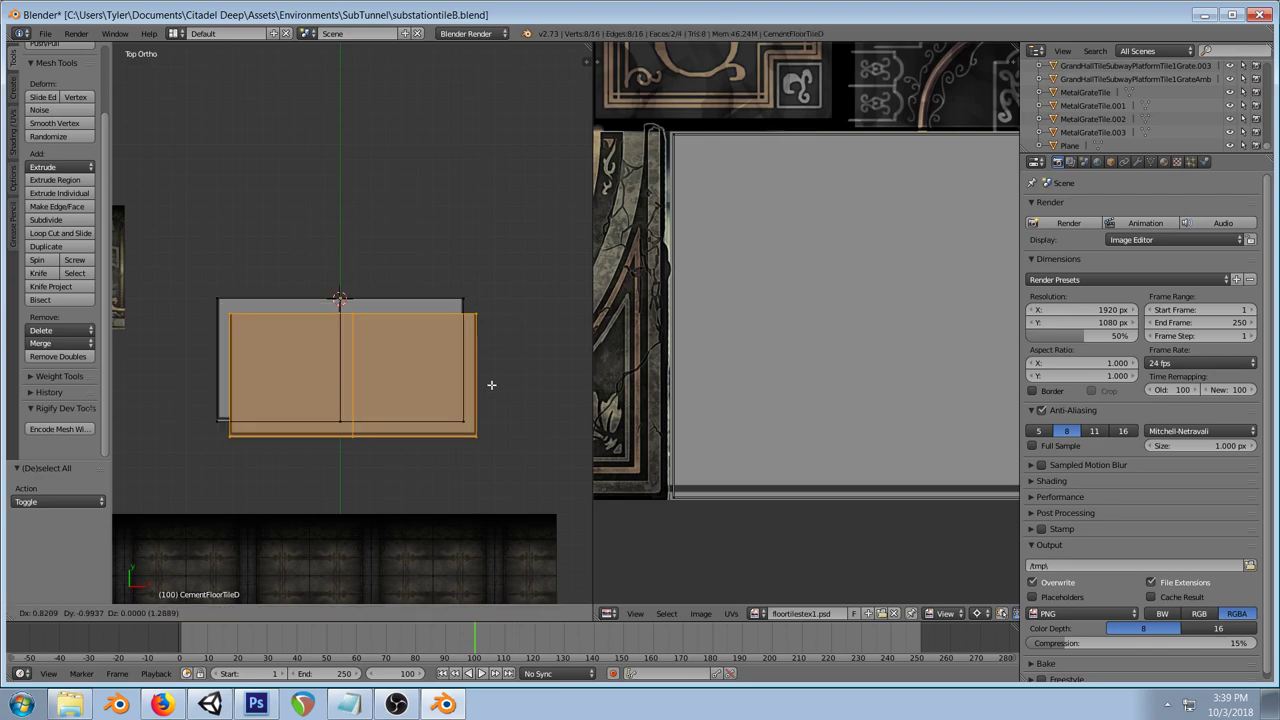
right_click(490, 392)
type("sy")
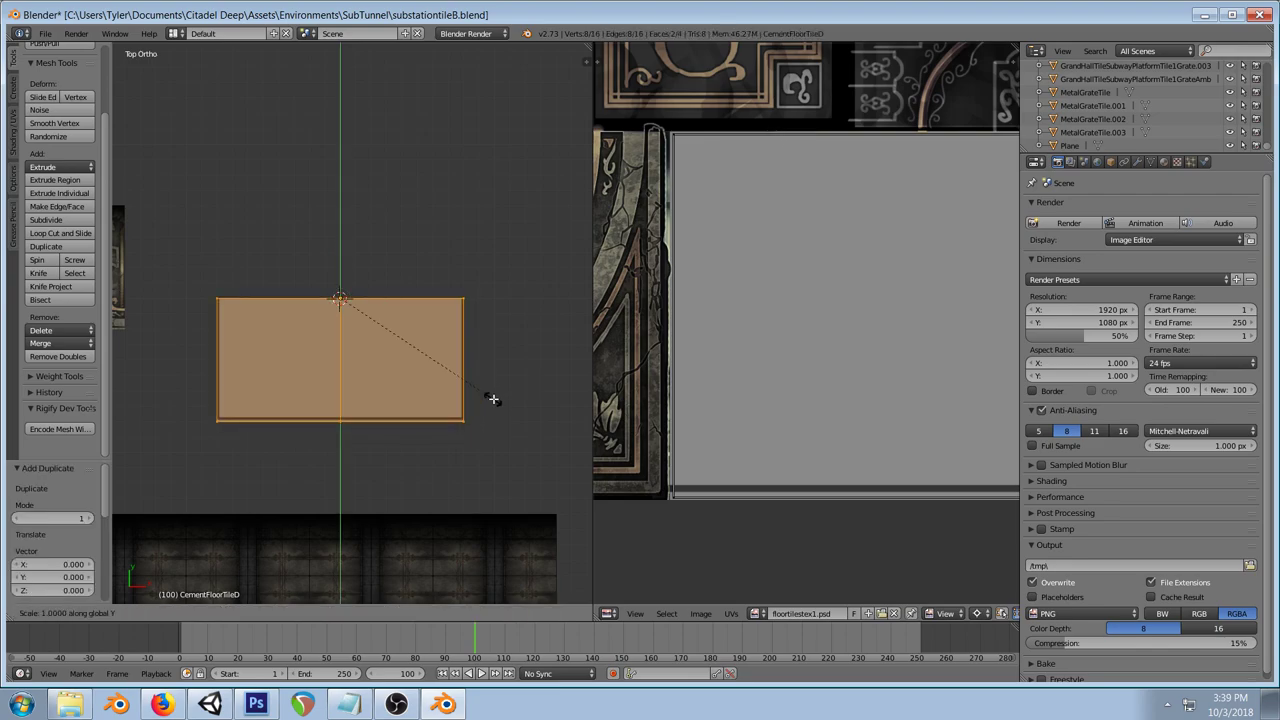
type("-1")
key("Return")
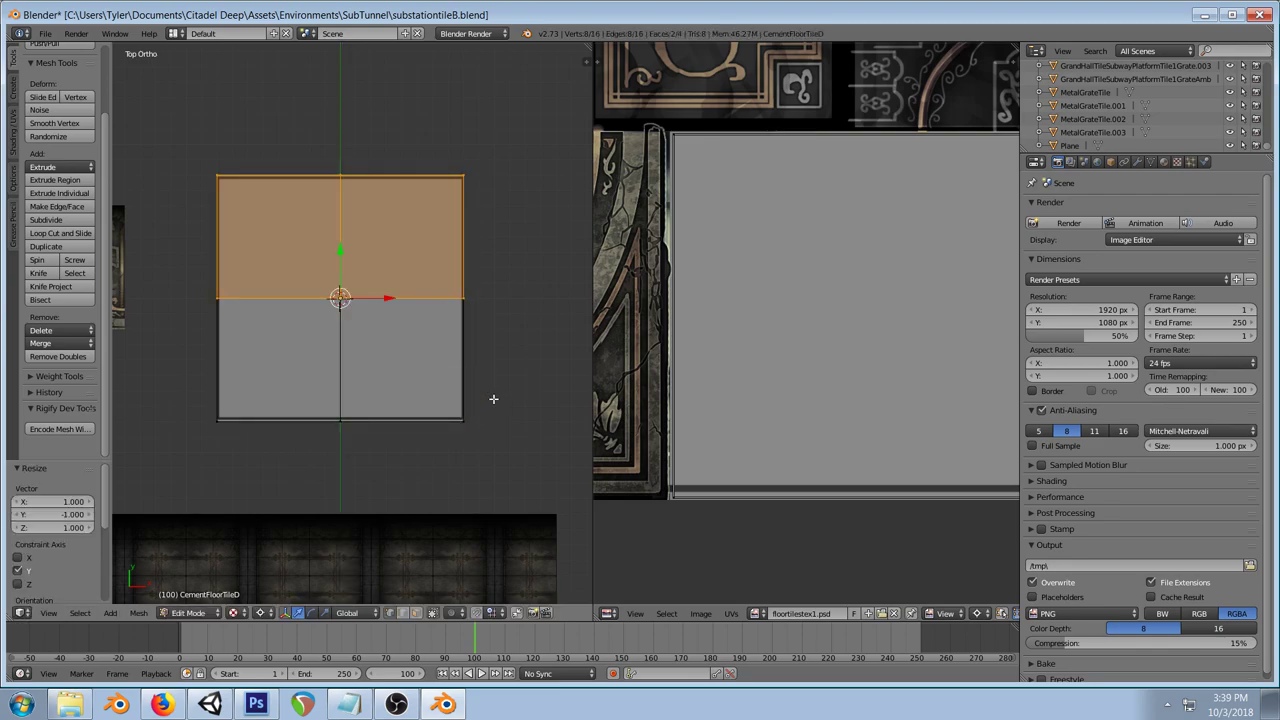
Step: Flip the normals of the two mirrored upper faces and deselect the whole mesh
key("a")
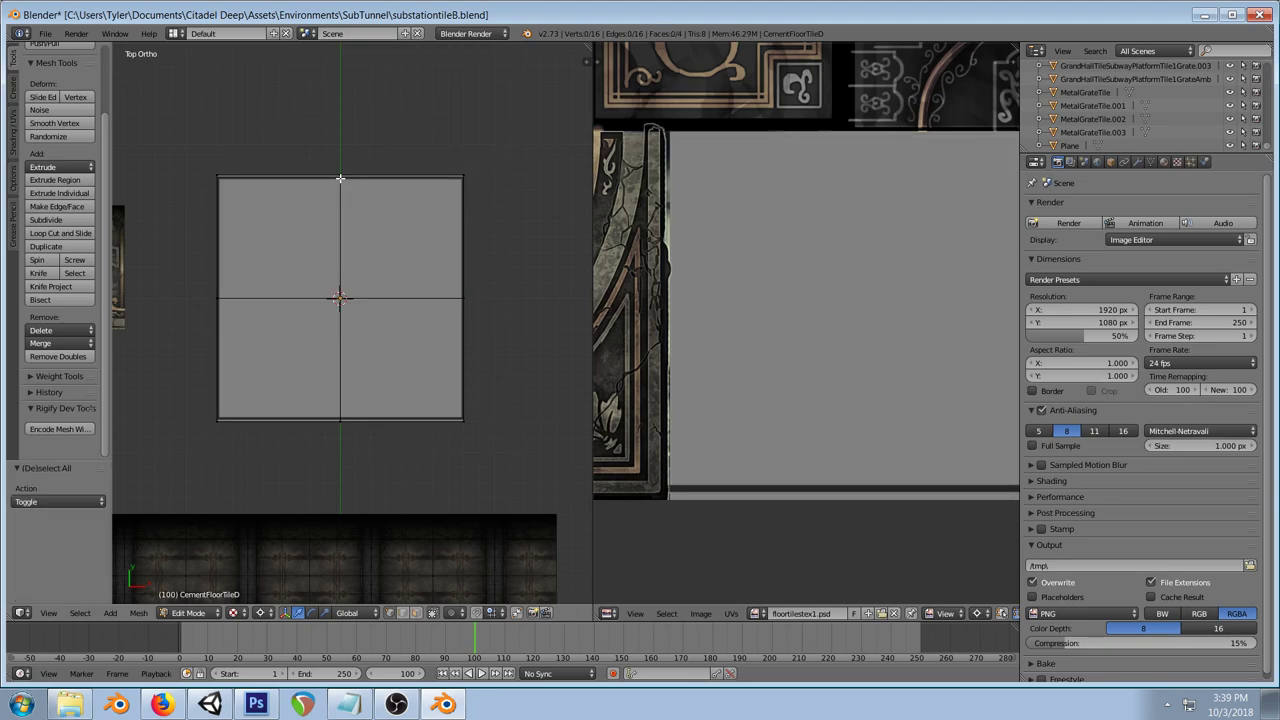
key("a")
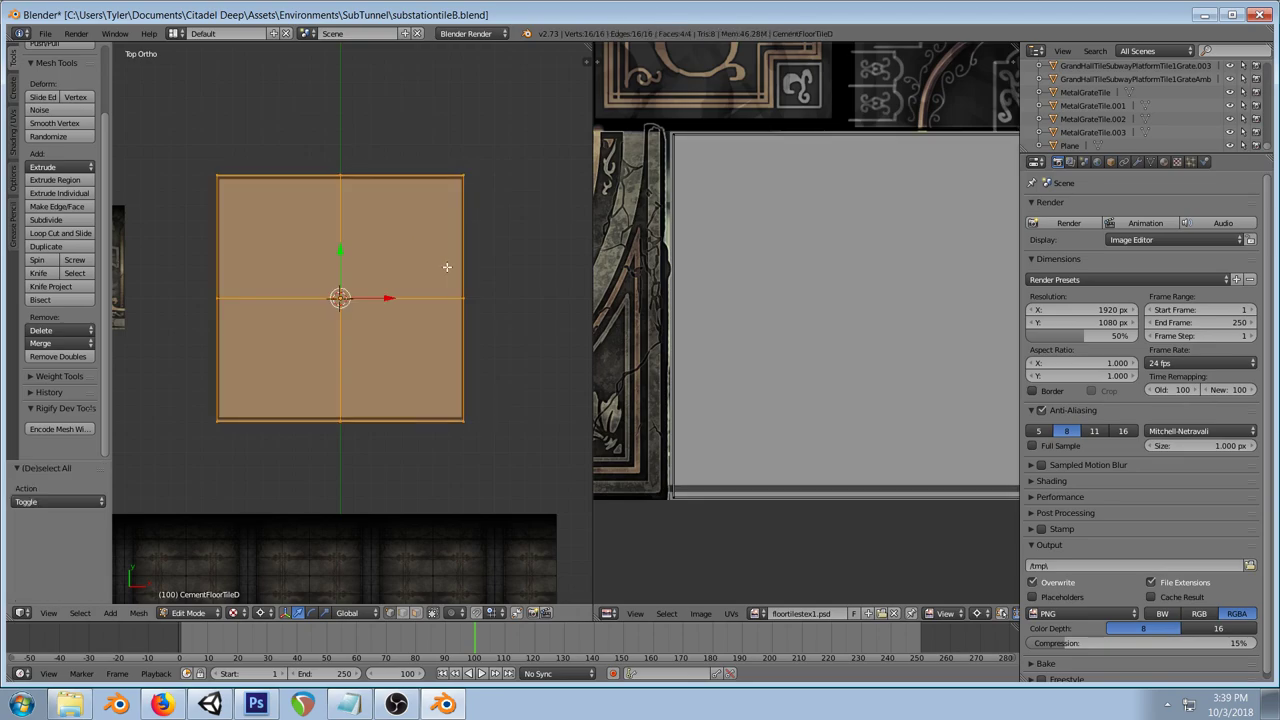
key("ctrl+z")
key("ctrl+z")
key("ctrl+z")
key("ctrl+shift+z")
key("space")
key("Return")
key("a")
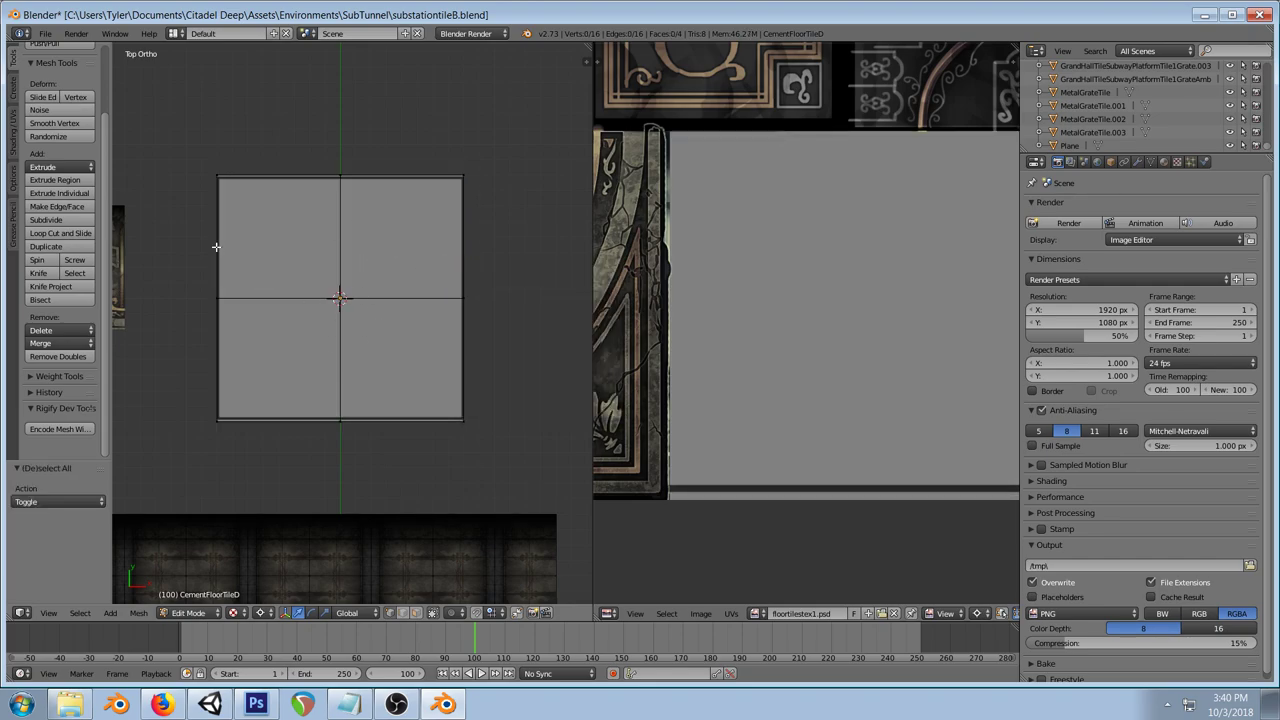
Step: Examine the border line along the edges of the mirrored four-face tile
scroll(251, 229, "up", 1)
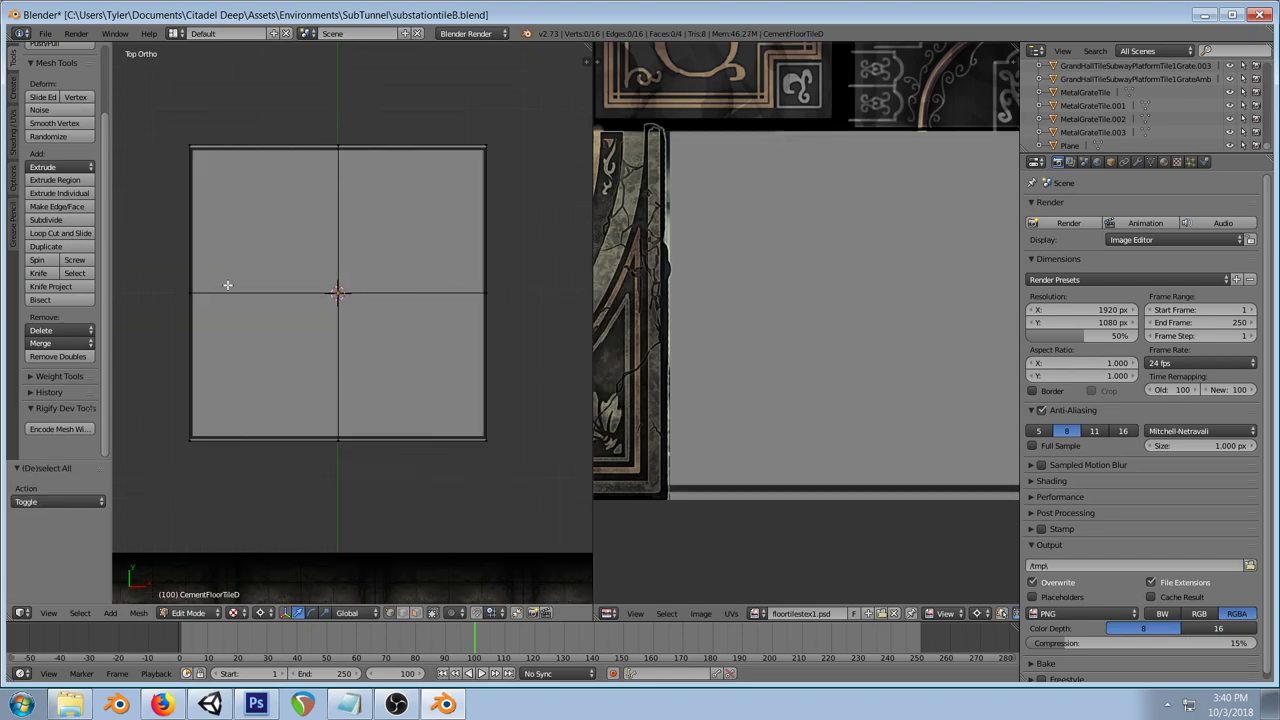
scroll(257, 197, "up", 3)
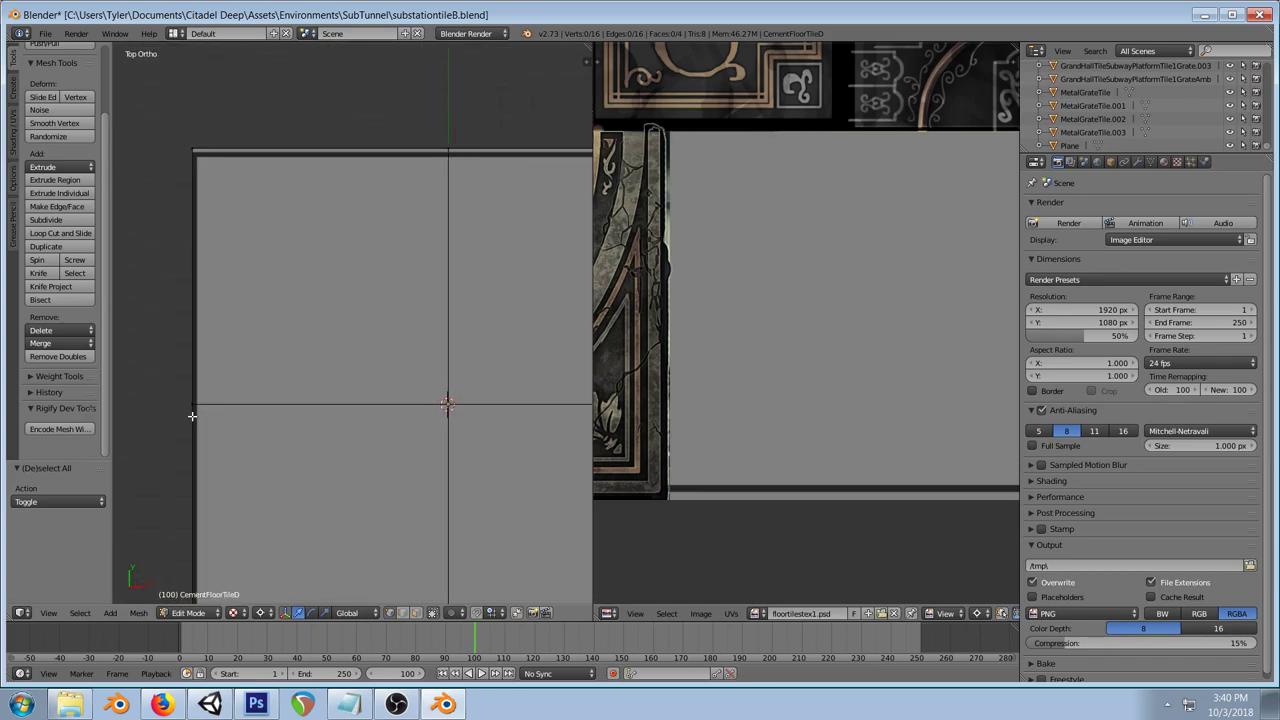
left_click_drag(433, 340, 354, 229)
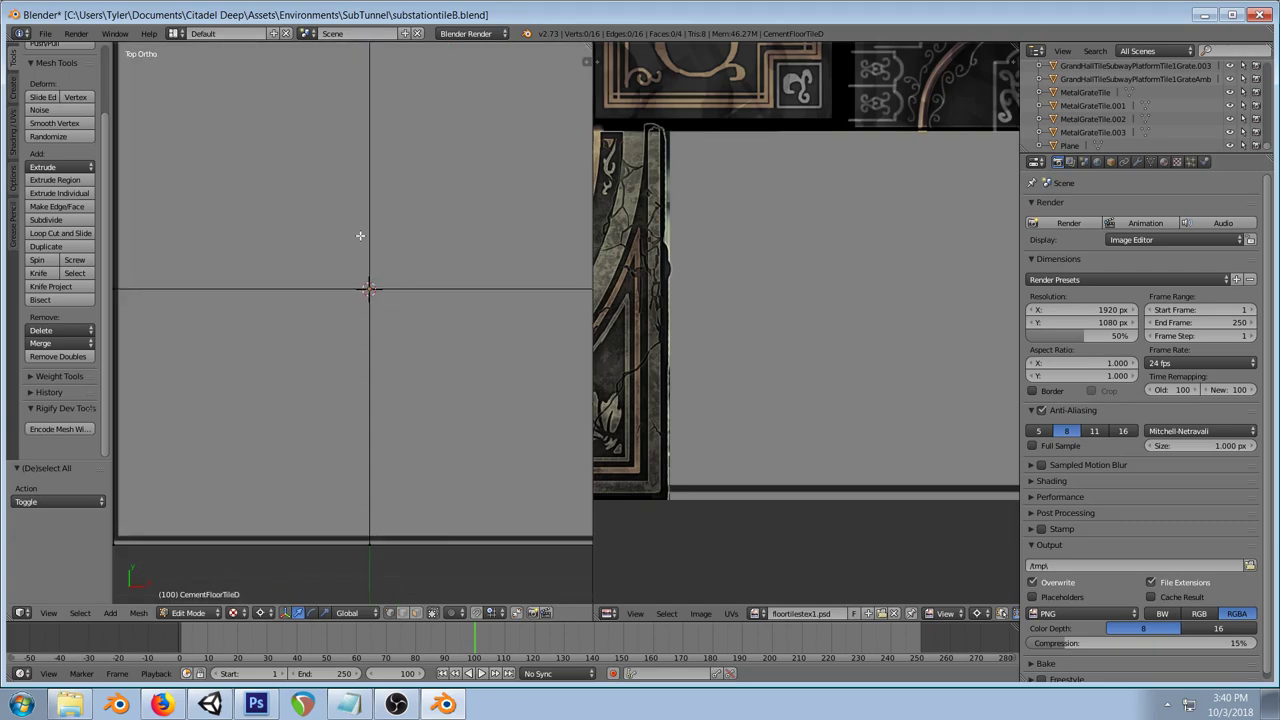
scroll(427, 276, "down", 2)
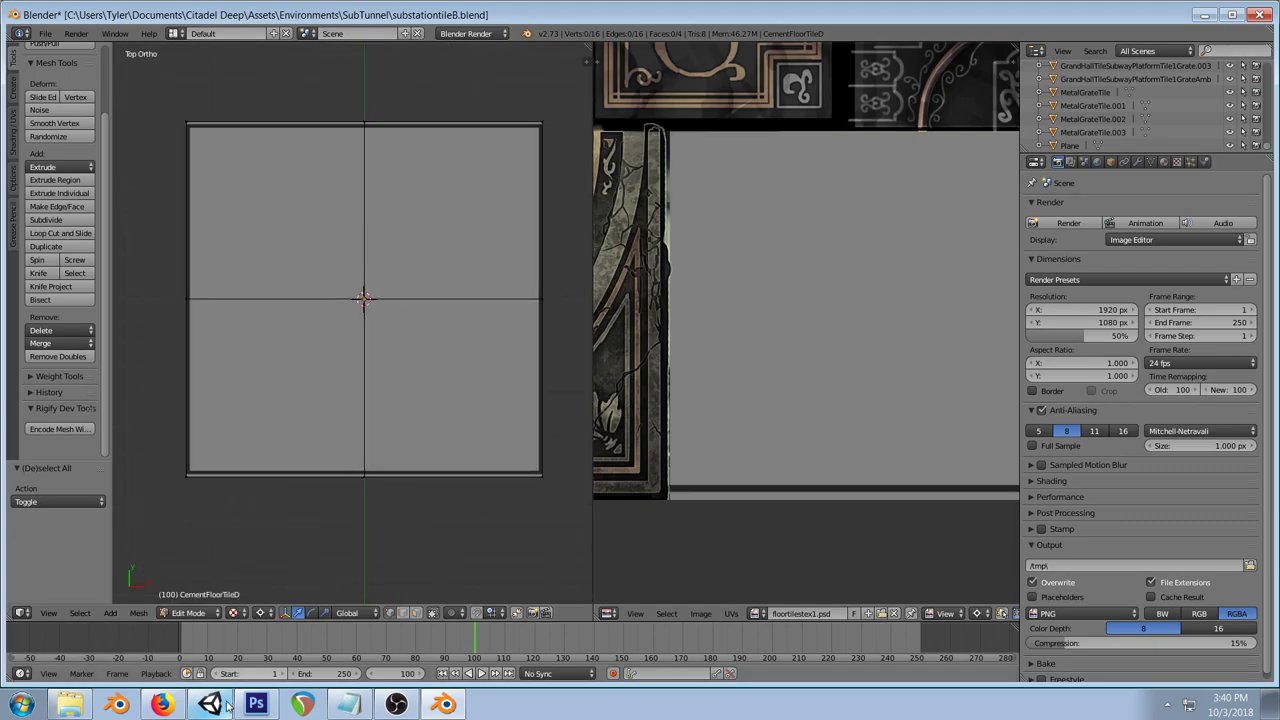
Step: Undo the mirrored copies of CementFloorTileD back to the single lower-right face
key("ctrl+z")
key("ctrl+z")
key("ctrl+z")
key("ctrl+z")
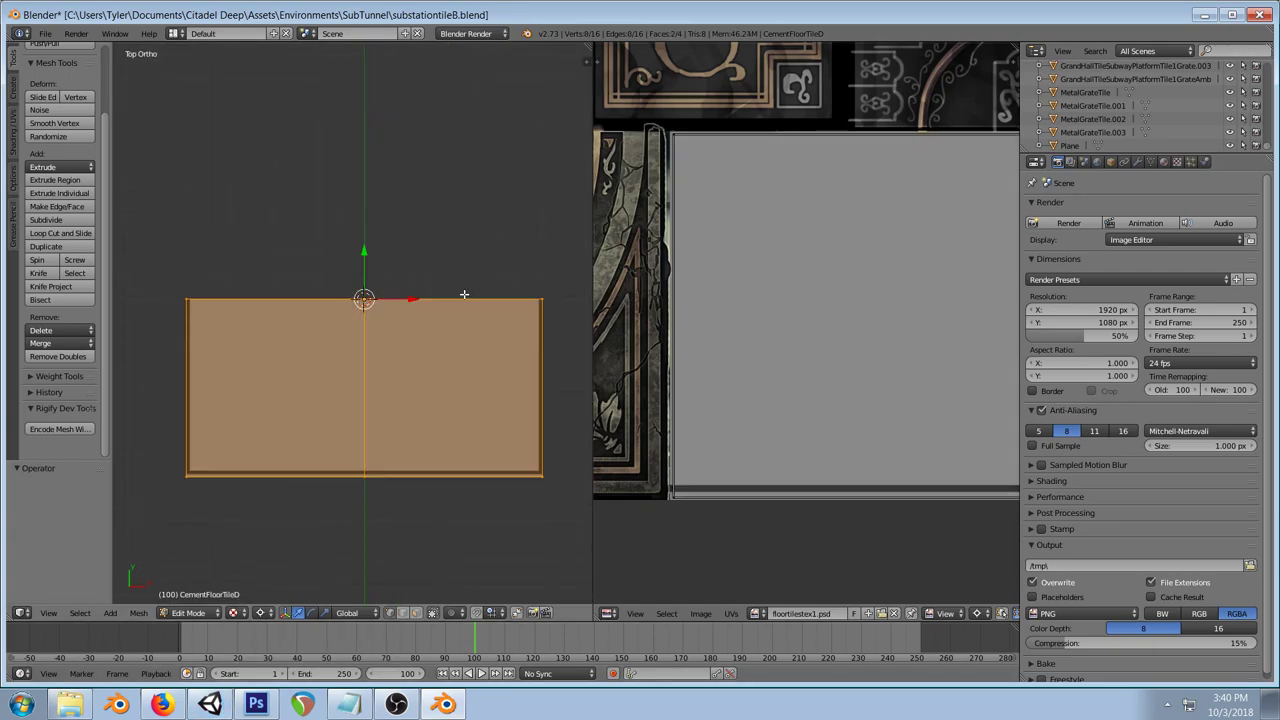
key("ctrl+z")
key("ctrl+shift+z")
Step: Duplicate the face in place and rotate the copy -90° about the 3D cursor, and repeat this to fill the upper-left quadrant
key("shift+d")
right_click(509, 513)
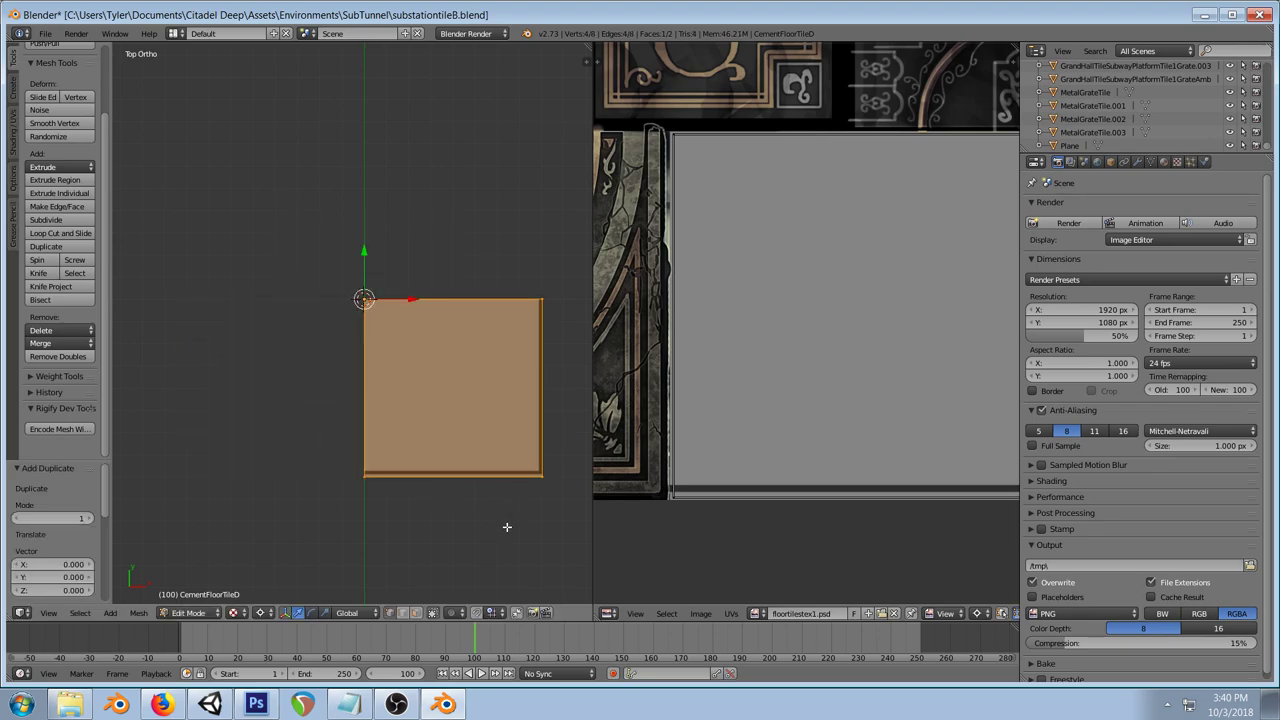
key("r")
left_click(511, 202)
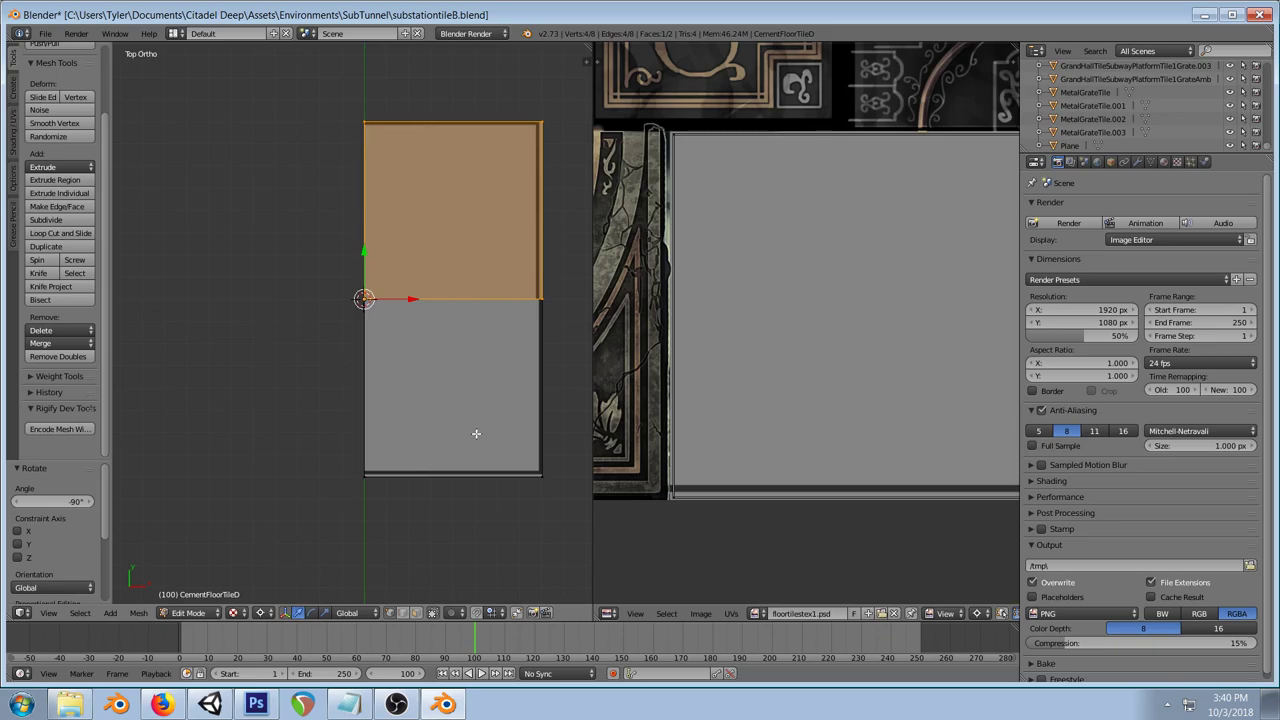
key("shift+d")
right_click(503, 466)
key("r")
left_click(436, 241)
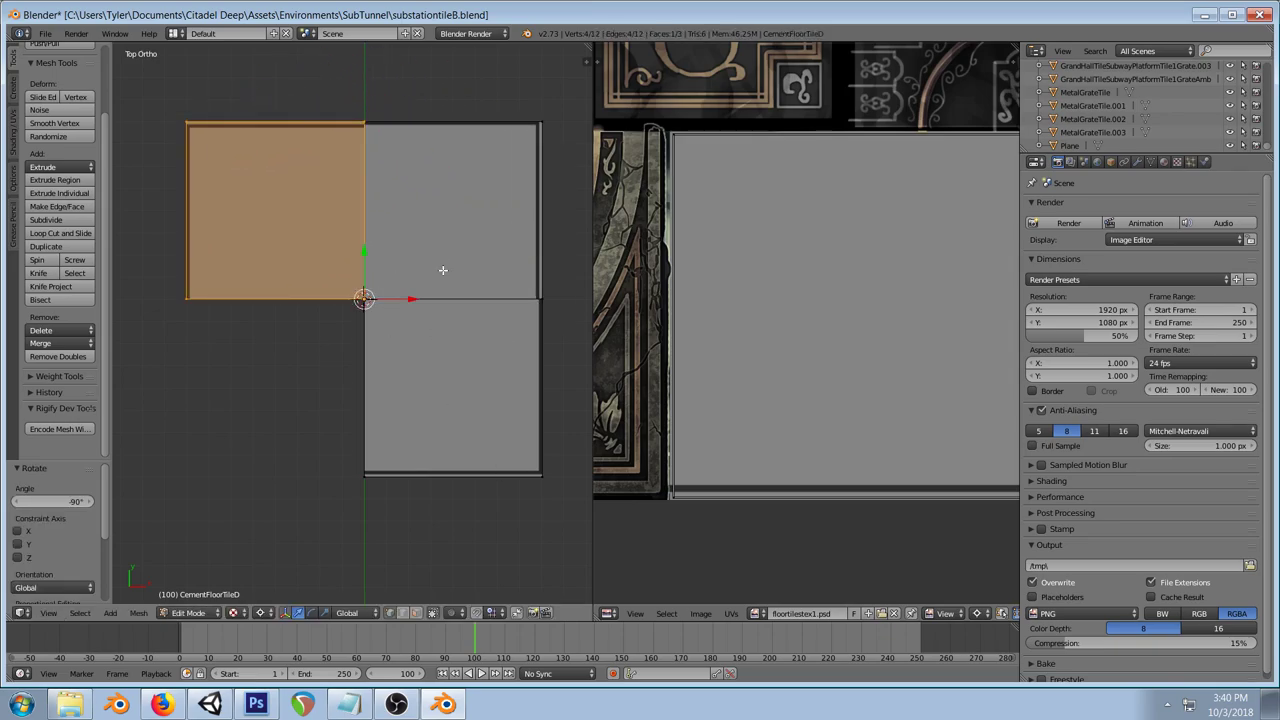
Step: Duplicate the upper-left face in place, rotate the copy into the lower-left quadrant and deselect the mesh
key("shift+d")
right_click(500, 437)
key("r")
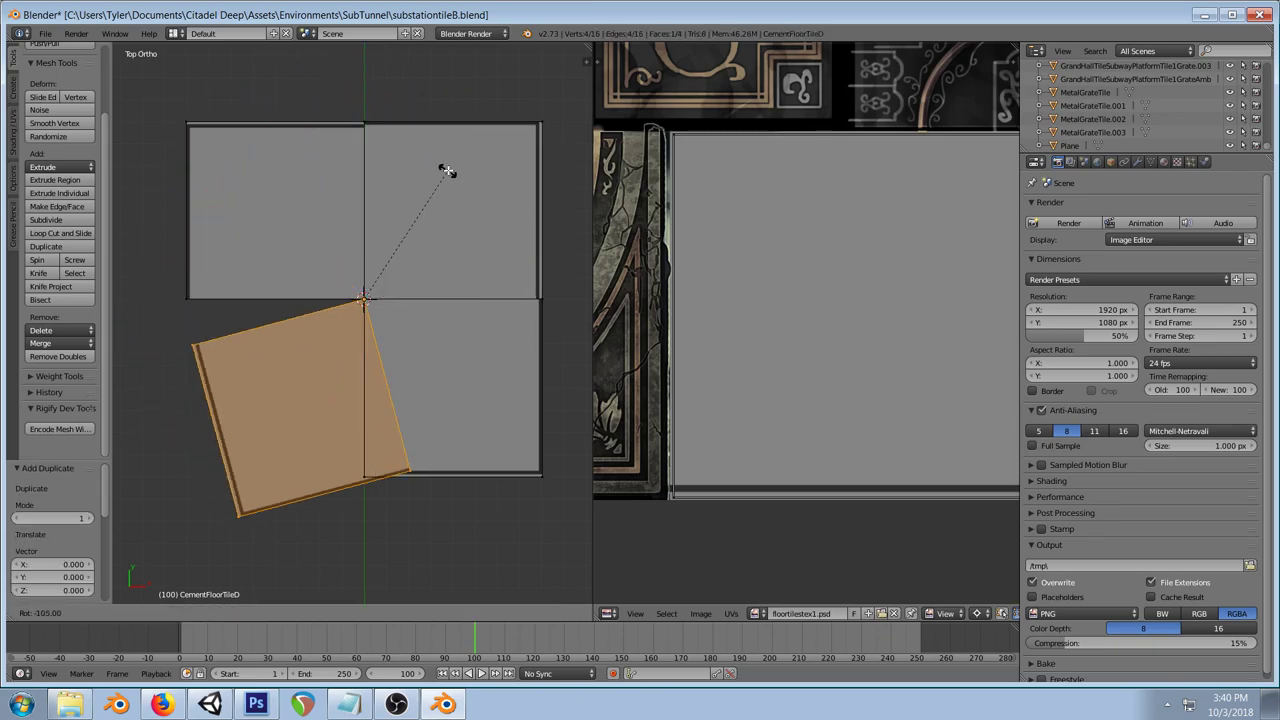
left_click(463, 184)
key("ctrl+z")
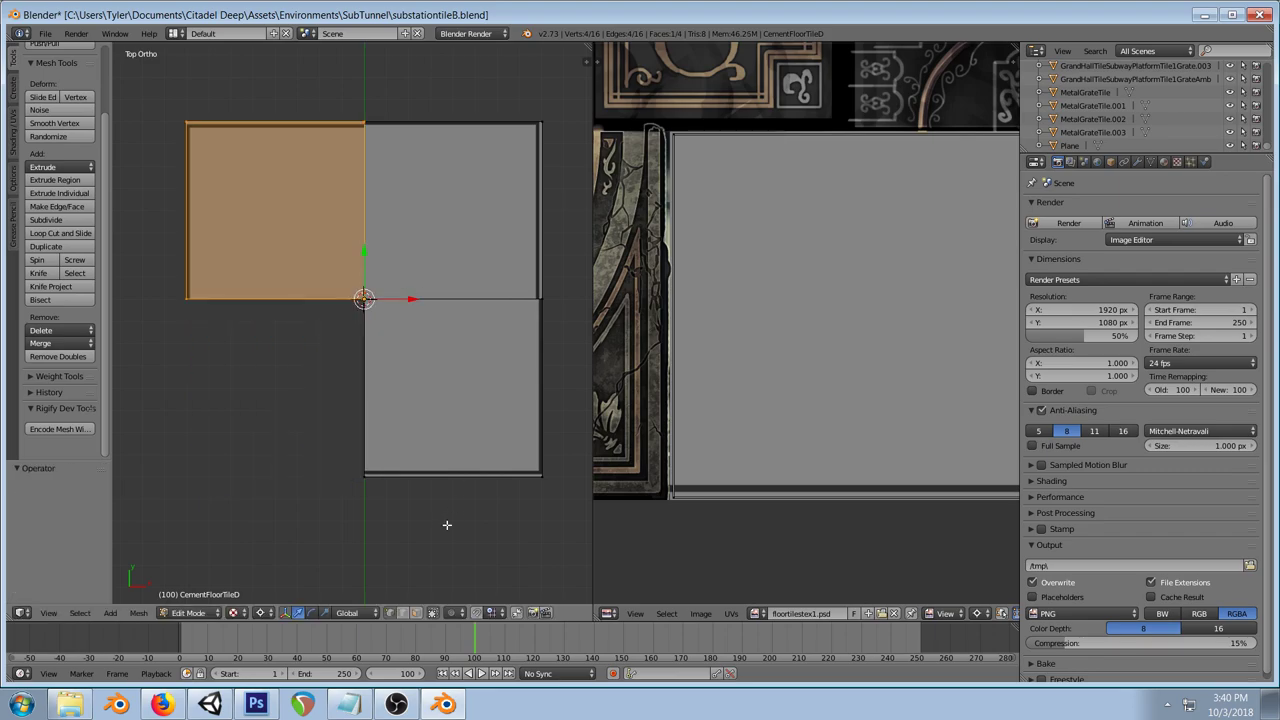
key("r")
left_click(486, 251)
key("a")
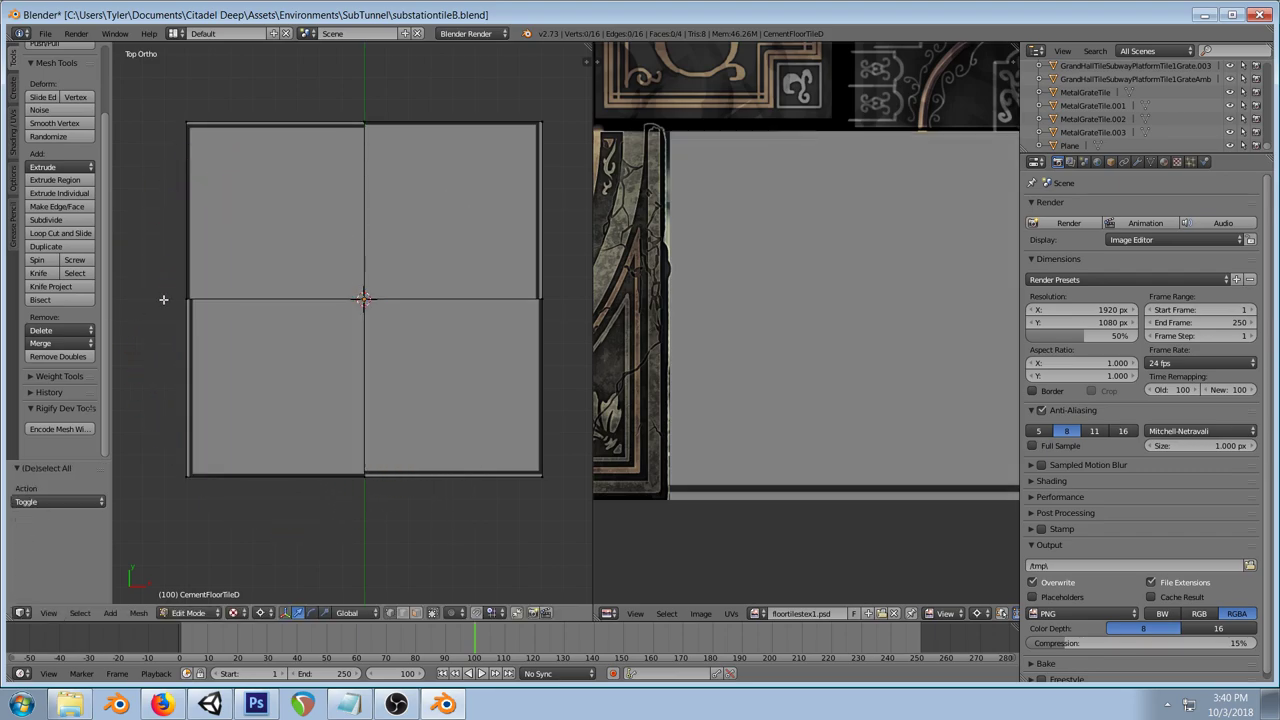
Step: Undo the rotated copies and the face's offset back to one face centred on the origin, and deselect it
key("ctrl+z")
key("ctrl+z")
key("ctrl+z")
key("ctrl+z")
key("ctrl+z")
key("ctrl+z")
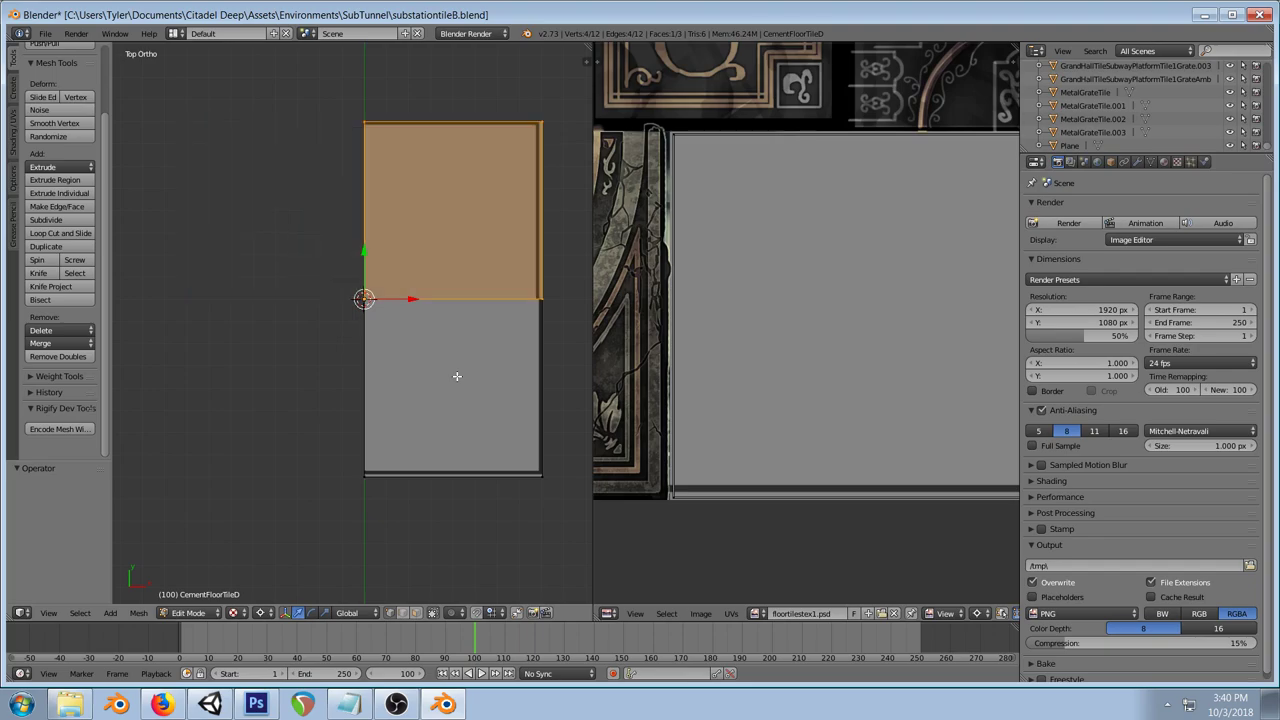
key("ctrl+z")
key("ctrl+shift+z")
key("a")
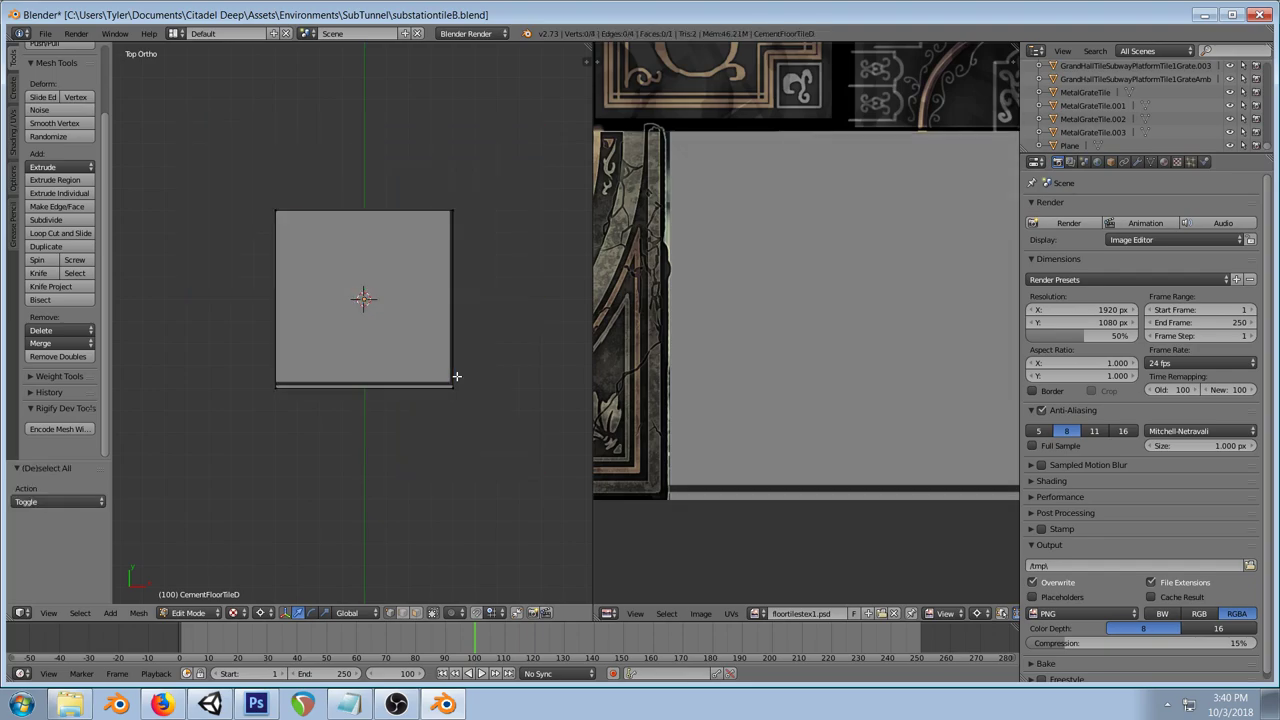
Step: Switch to Unity, duplicate the CementFloorTileD tile, place the copy mirrored beside the original and select both tiles
key("alt+Tab")
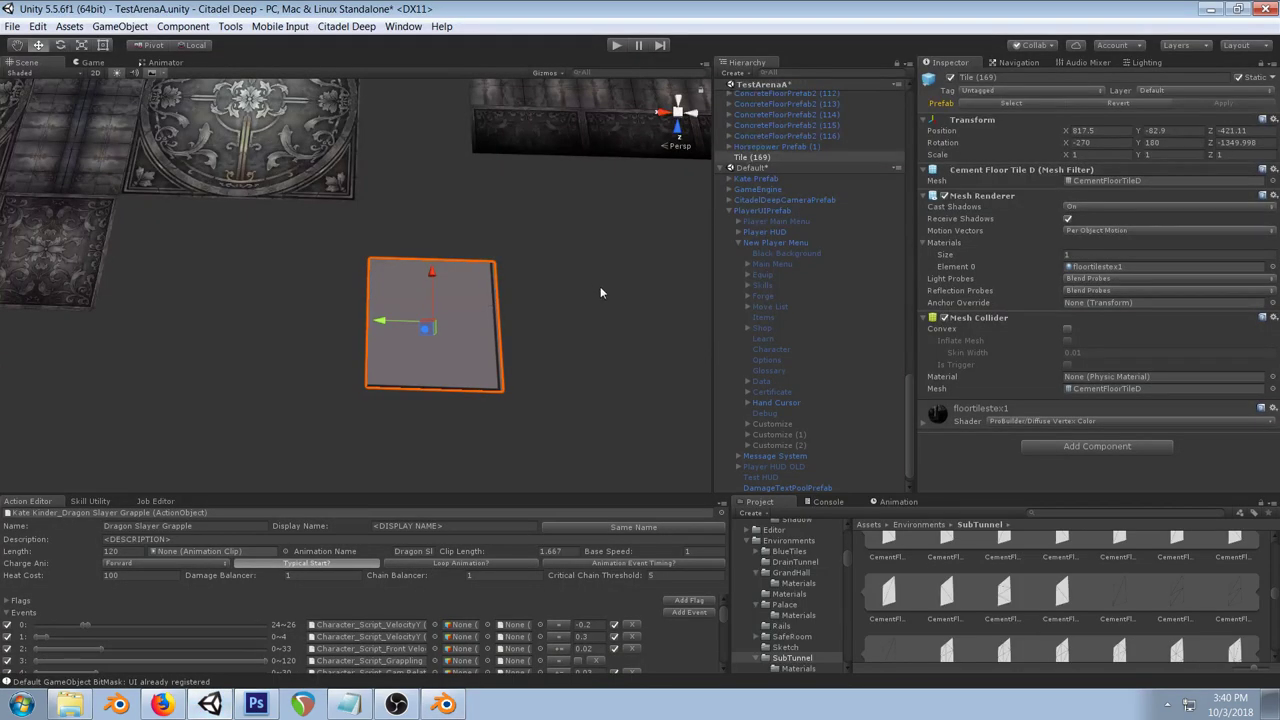
left_click_drag(368, 330, 436, 321)
key("ctrl+d")
key("r")
left_click(528, 323, "ctrl")
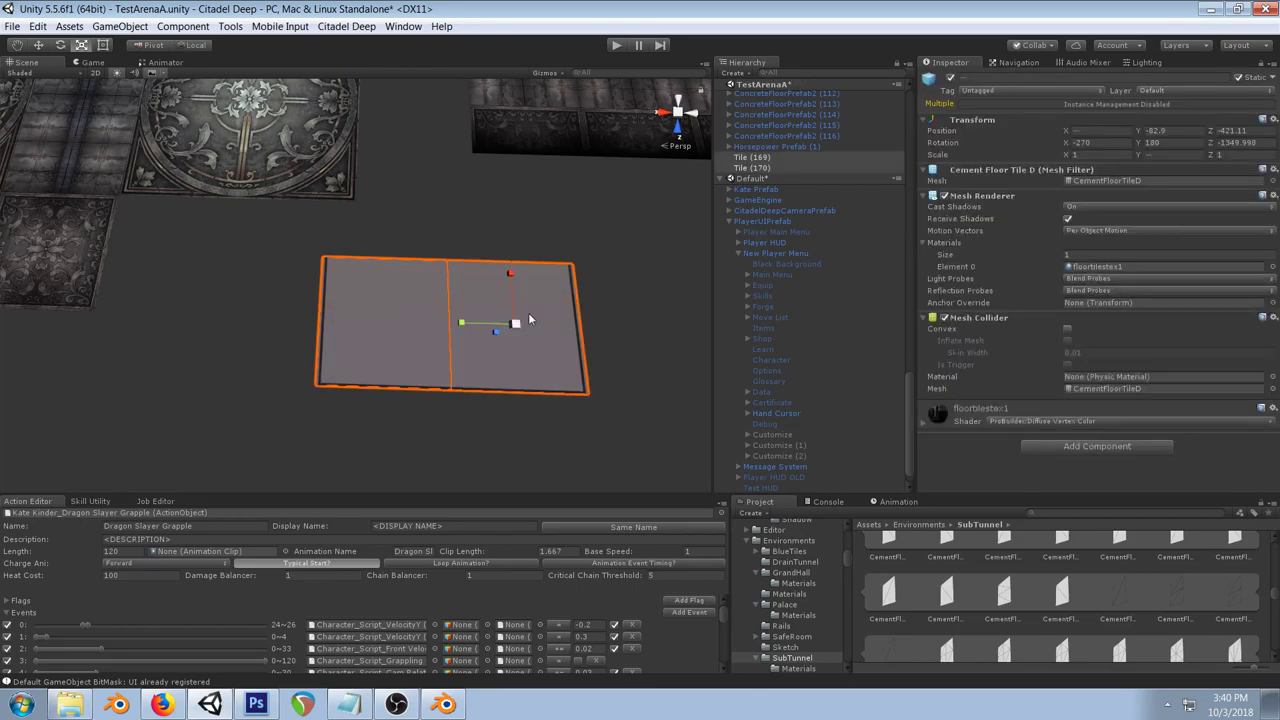
Step: Duplicate the two tiles, flip the copies with a scale of -1 on X and place them adjoining the original pair's rear edge
key("ctrl+d")
left_click_drag(386, 272, 388, 375)
key("w")
left_click_drag(385, 270, 400, 143)
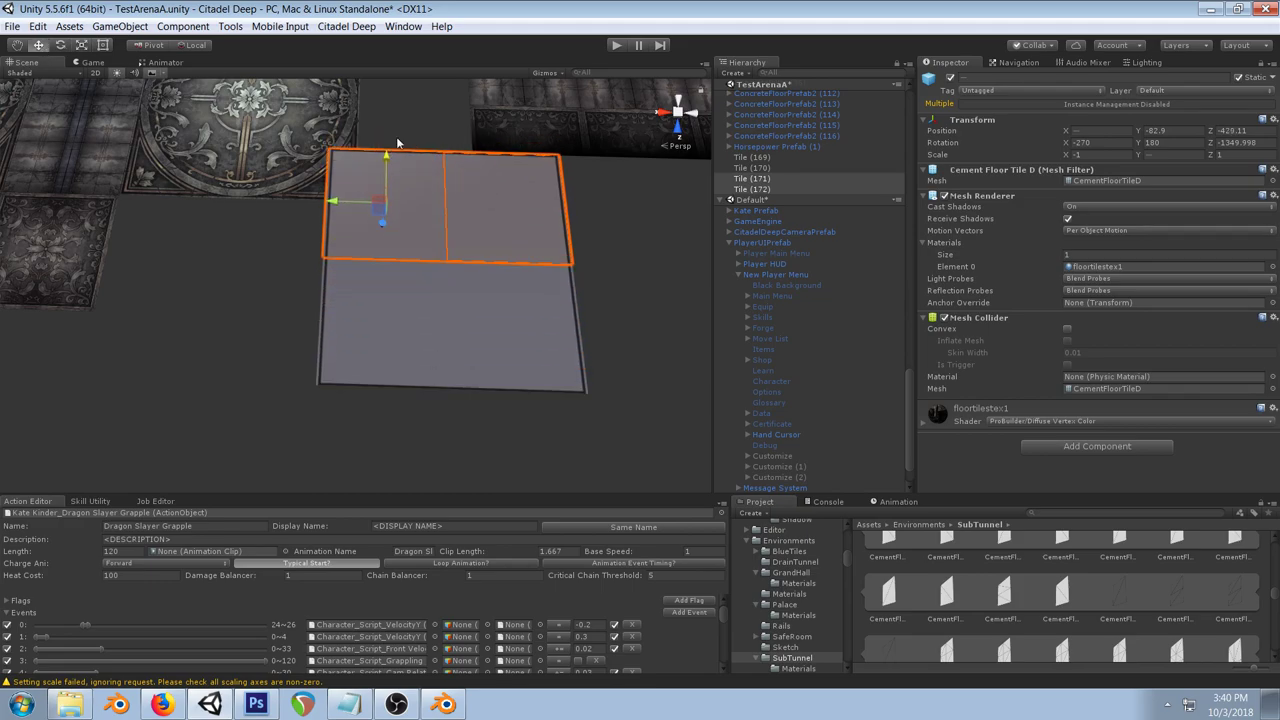
Step: Select all four tiles, snap the block against the circular ornament floor tile and inspect it deselected from another angle
left_click(370, 345, "ctrl")
left_click(531, 313, "ctrl")
left_click(523, 216, "ctrl")
left_click(511, 223, "ctrl")
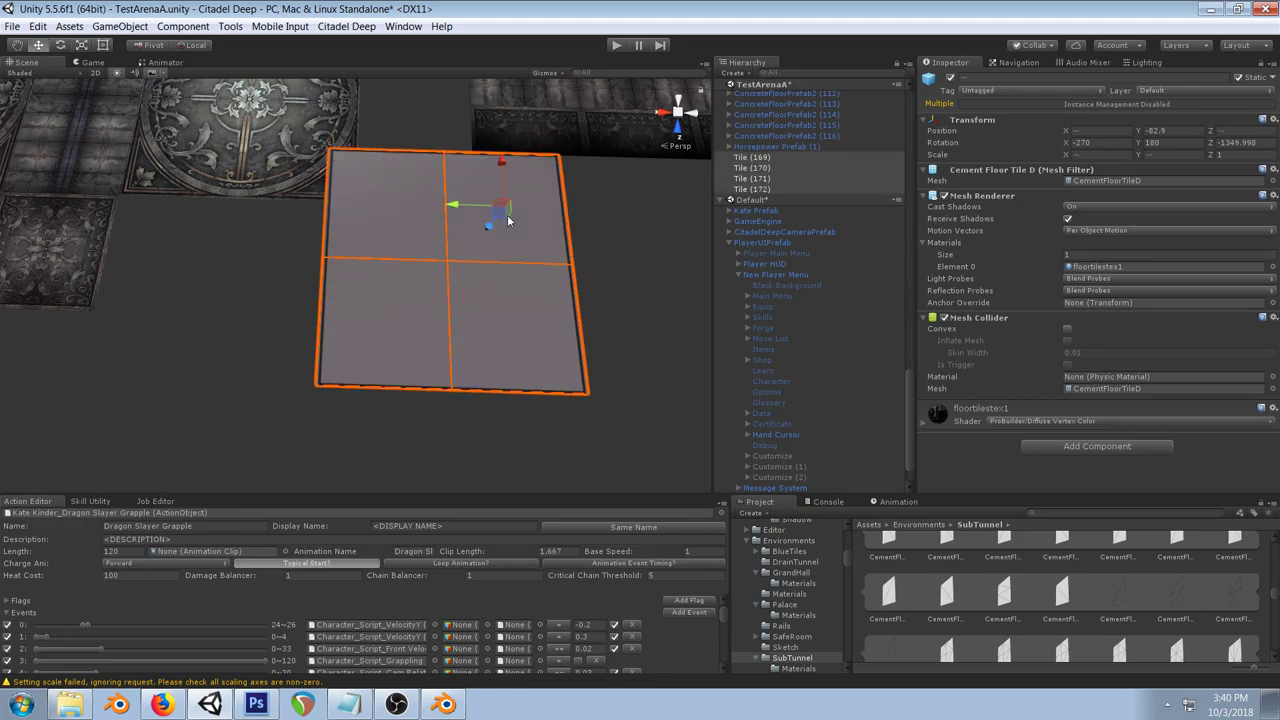
left_click_drag(508, 168, 154, 229)
key("v")
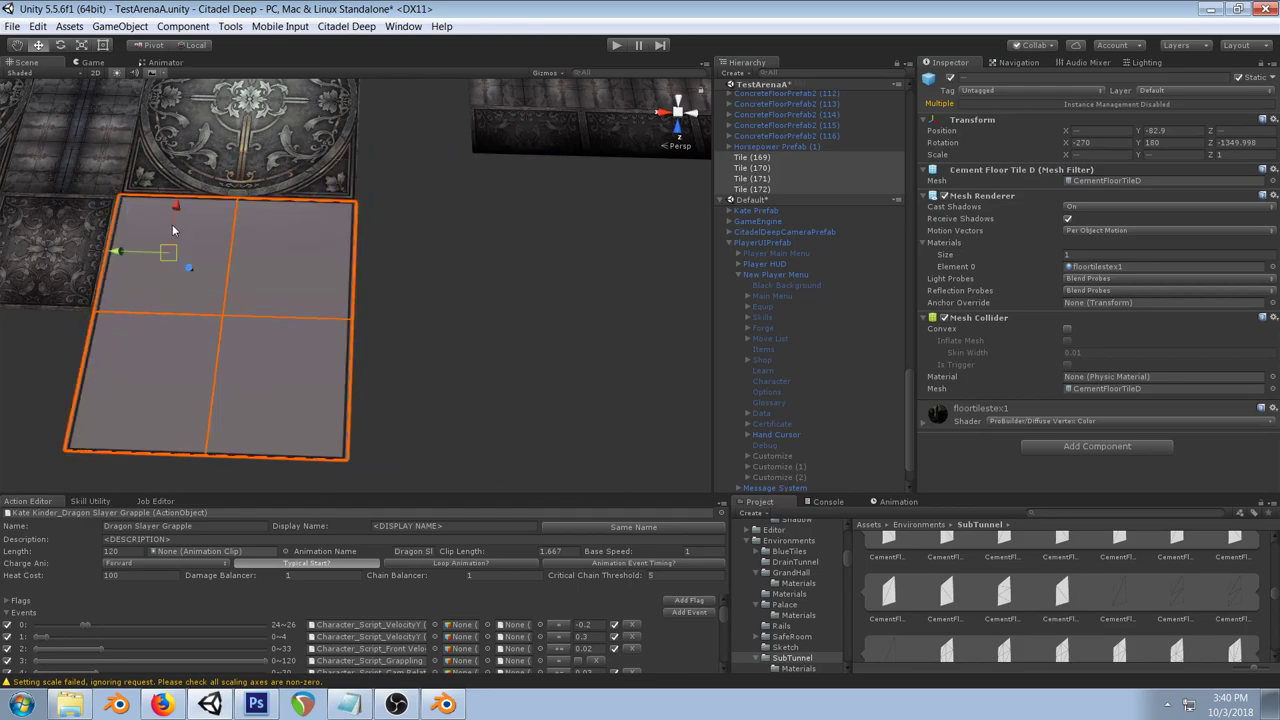
left_click_drag(480, 320, 480, 291)
left_click(535, 273)
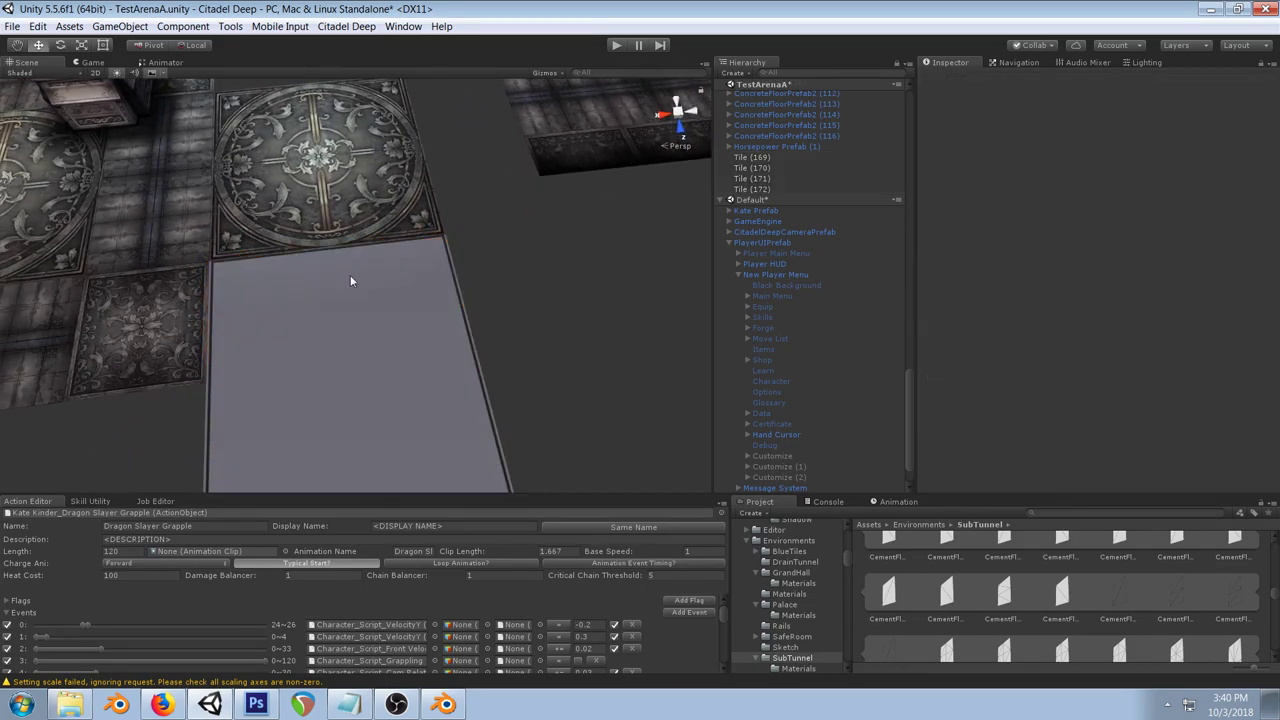
left_click_drag(339, 254, 475, 222)
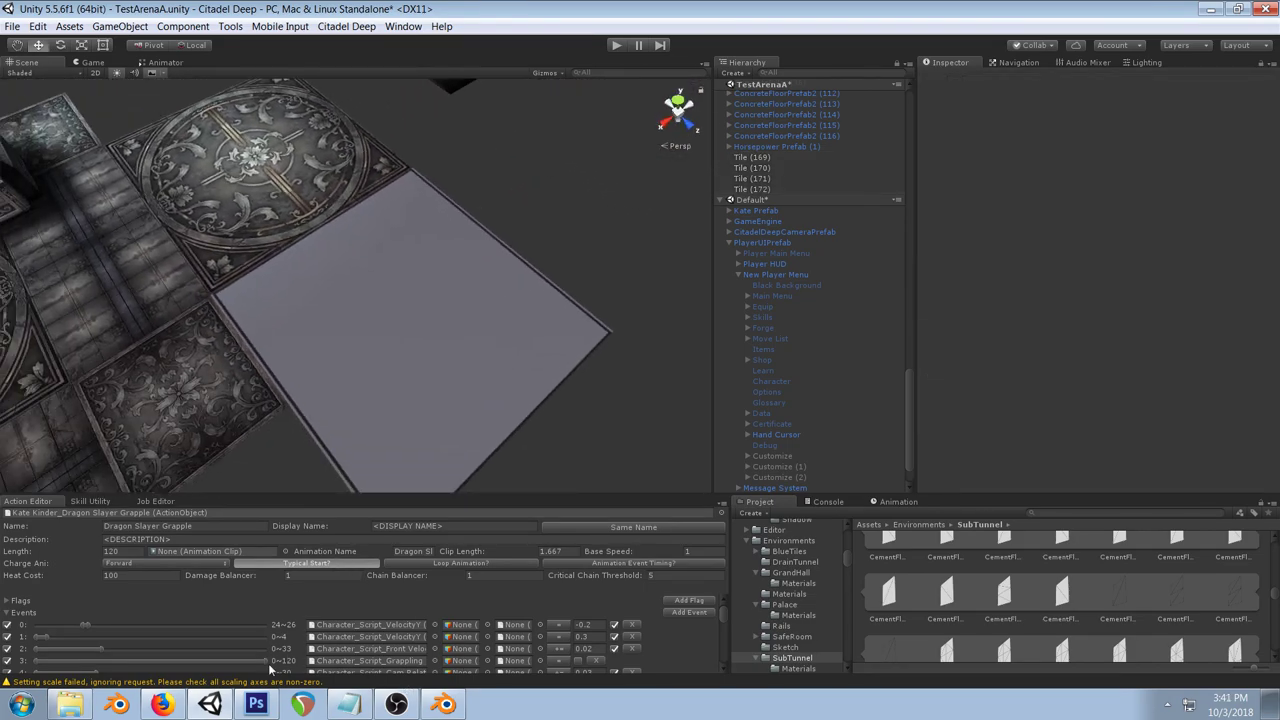
Step: Switch to Photoshop, undo the border lines on Layer 1151 and set the foreground colour to black
left_click(178, 708)
left_click(258, 706)
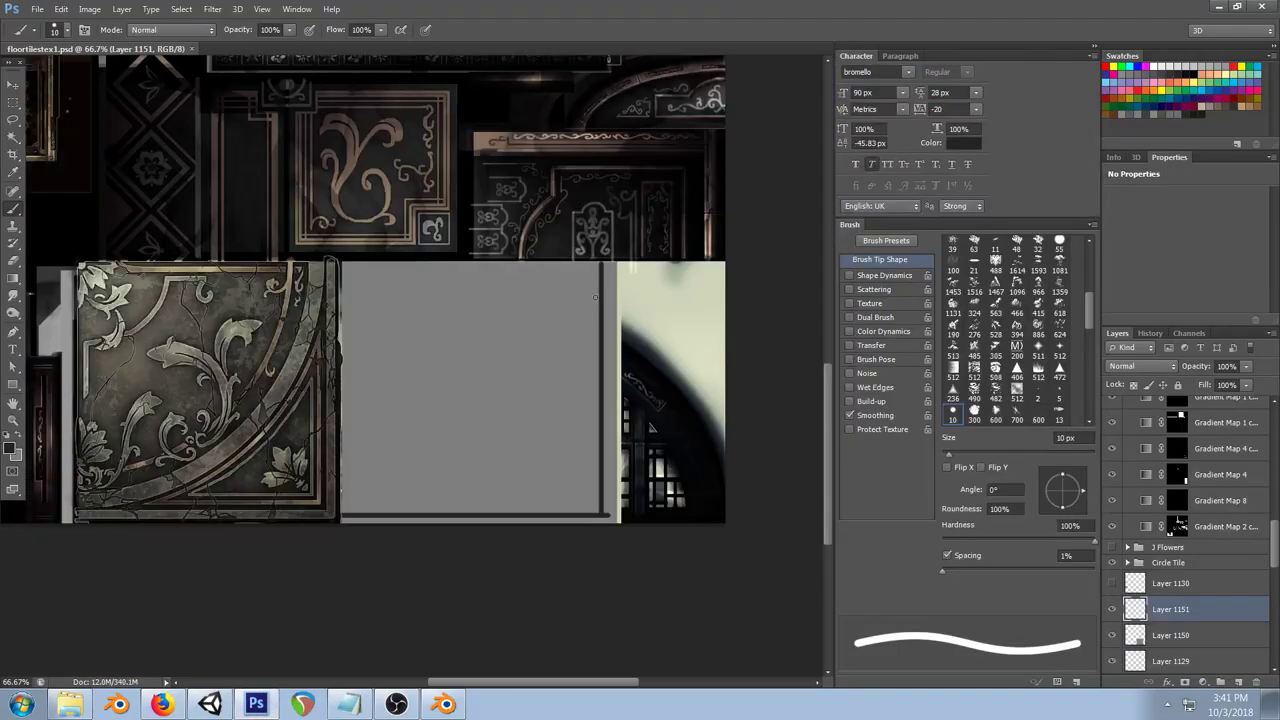
key("ctrl+z")
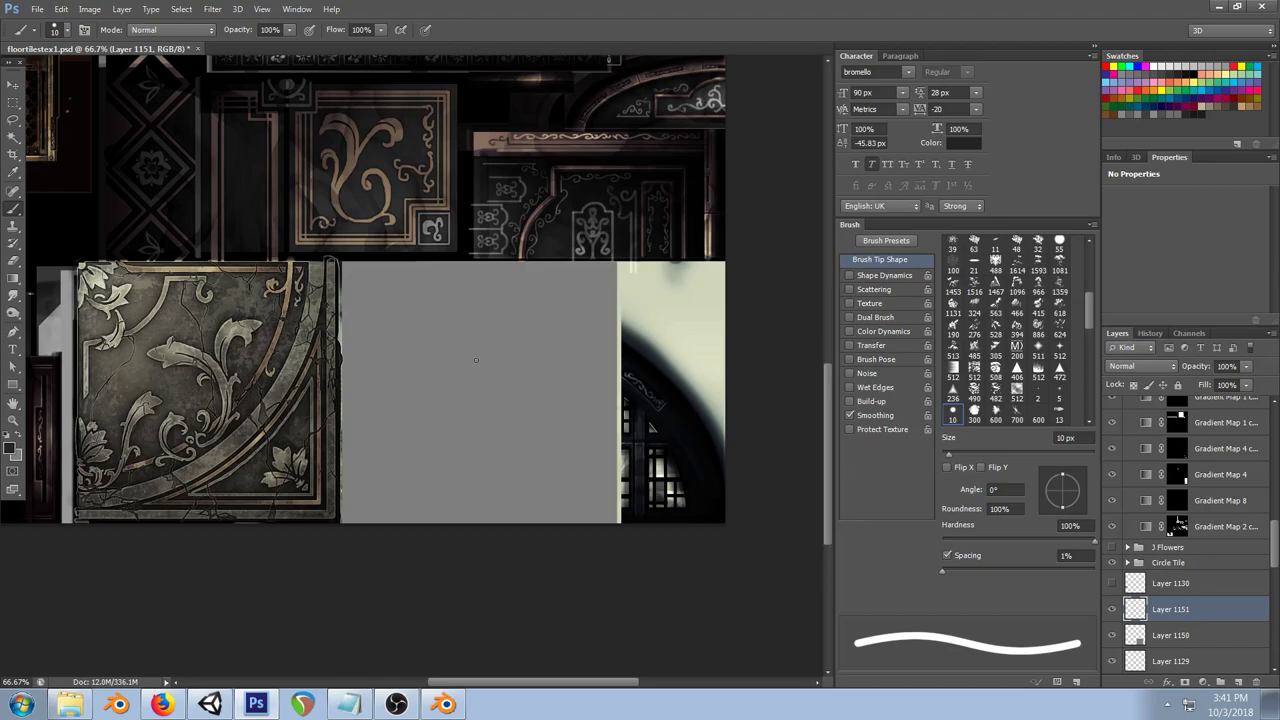
left_click(10, 448)
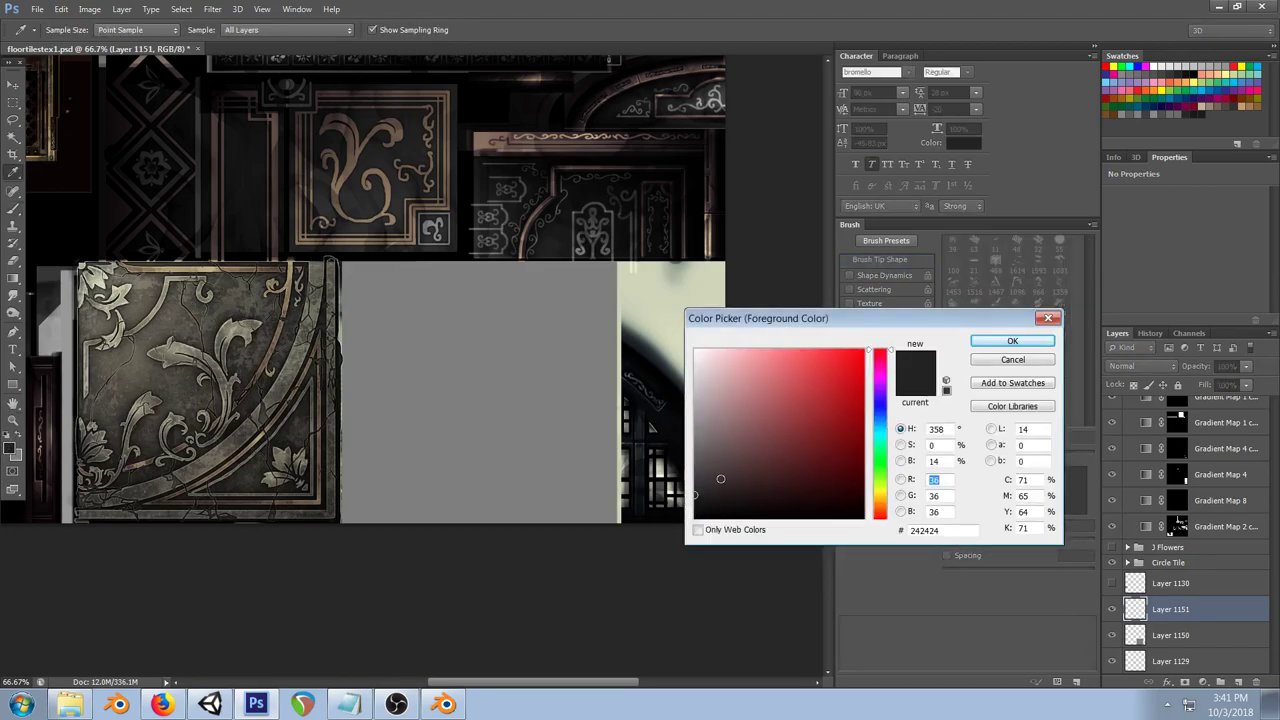
left_click(1017, 337)
Step: Check Layer 1150 by toggling its visibility, and make Layer 1151 the active layer again
left_click(1166, 635)
left_click(1112, 635)
left_click(1112, 635)
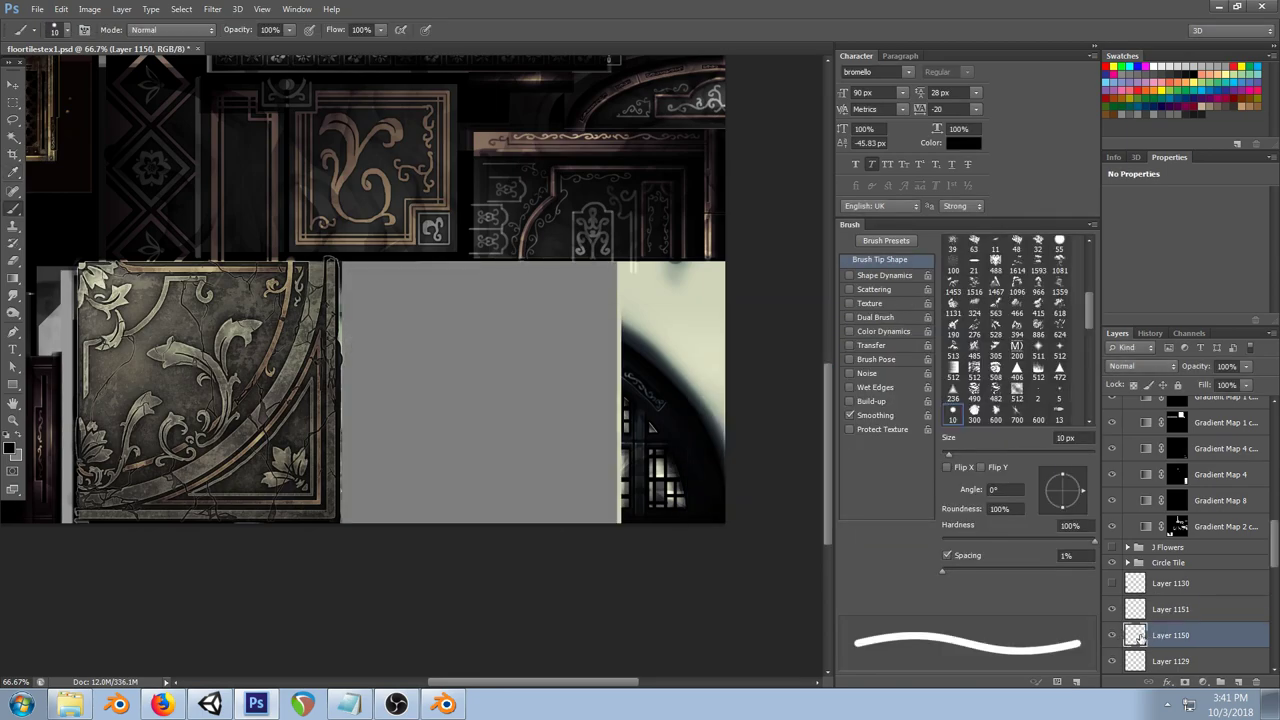
left_click(1185, 610)
left_click_drag(484, 413, 409, 440)
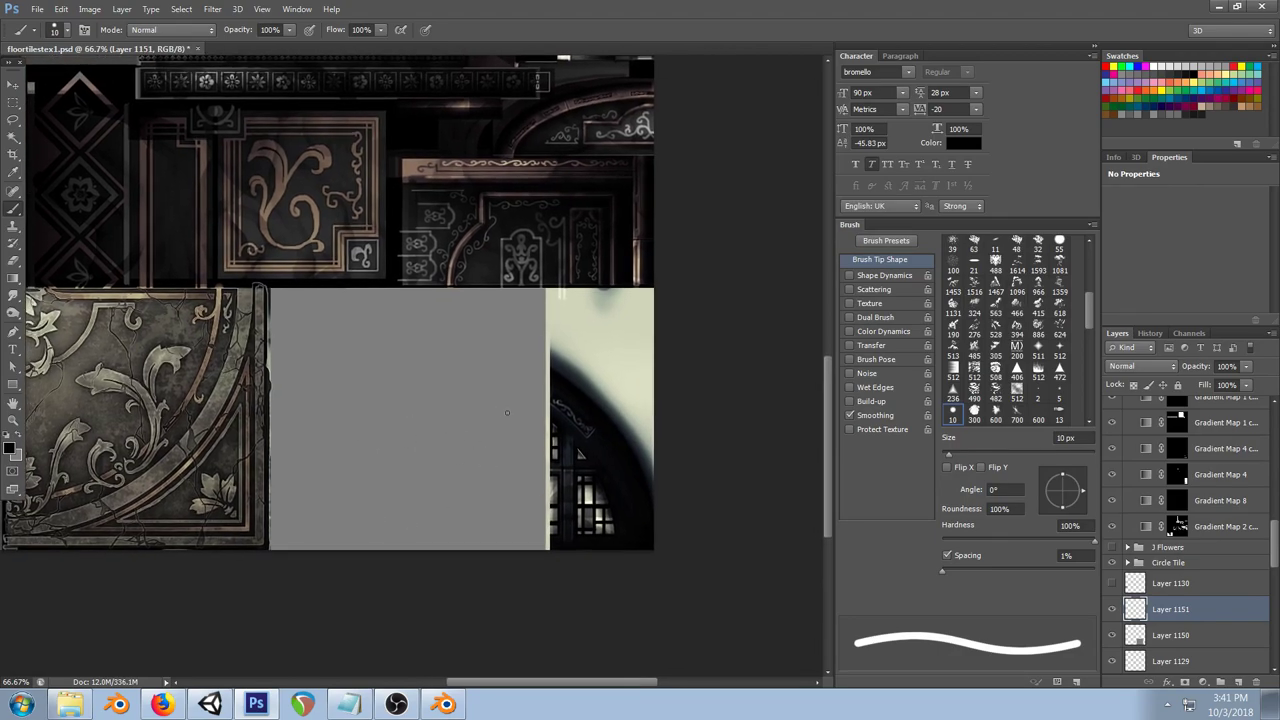
Step: Examine the carved wall and floor tiles in the Unity scene, and switch to Blender
left_click(210, 704)
left_click_drag(291, 360, 322, 208)
left_click_drag(244, 234, 508, 233)
scroll(464, 342, "down", 5)
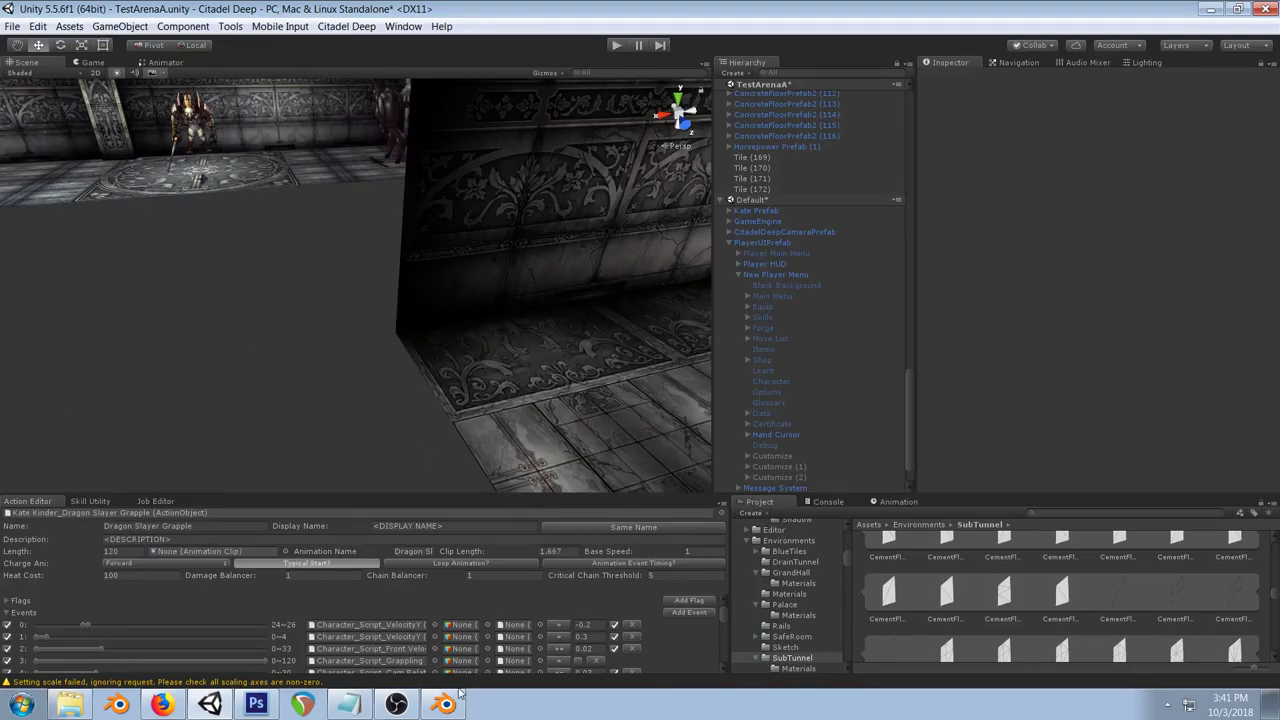
left_click(444, 704)
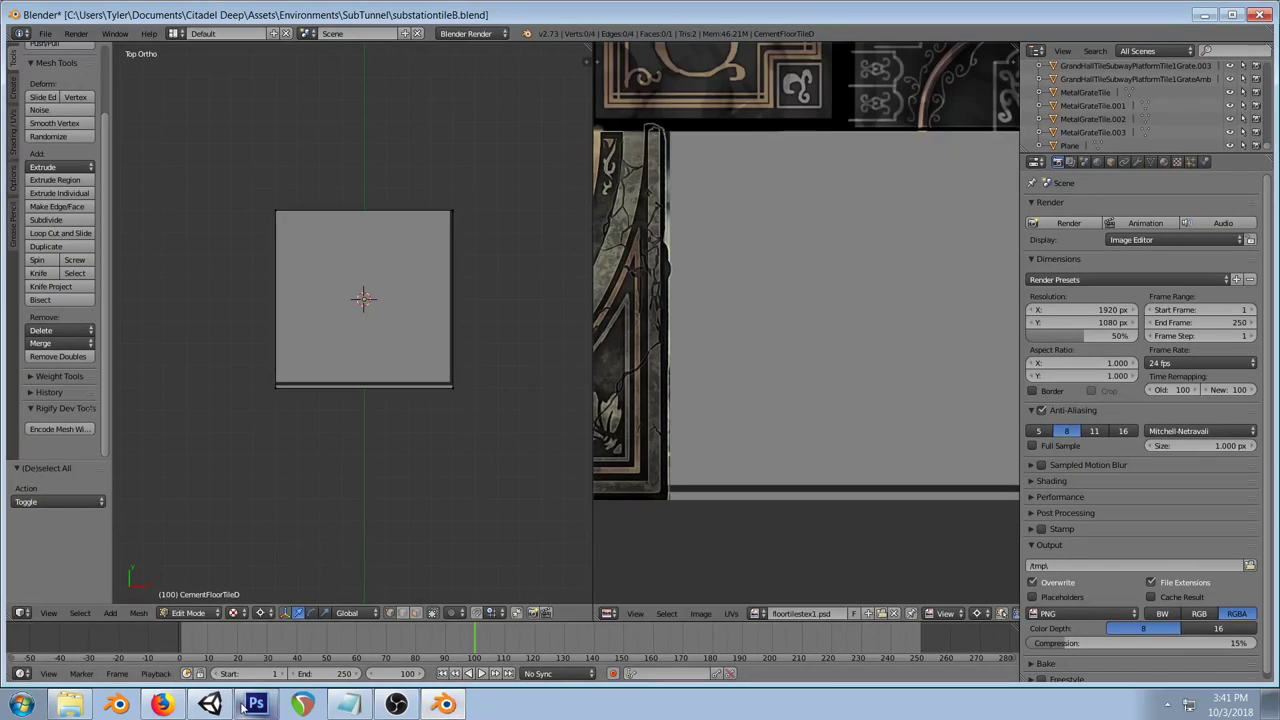
Step: Return to Photoshop and paint a straight 10 px black line along the bottom edge of the grey tile on Layer 1151
left_click(210, 704)
left_click(256, 704)
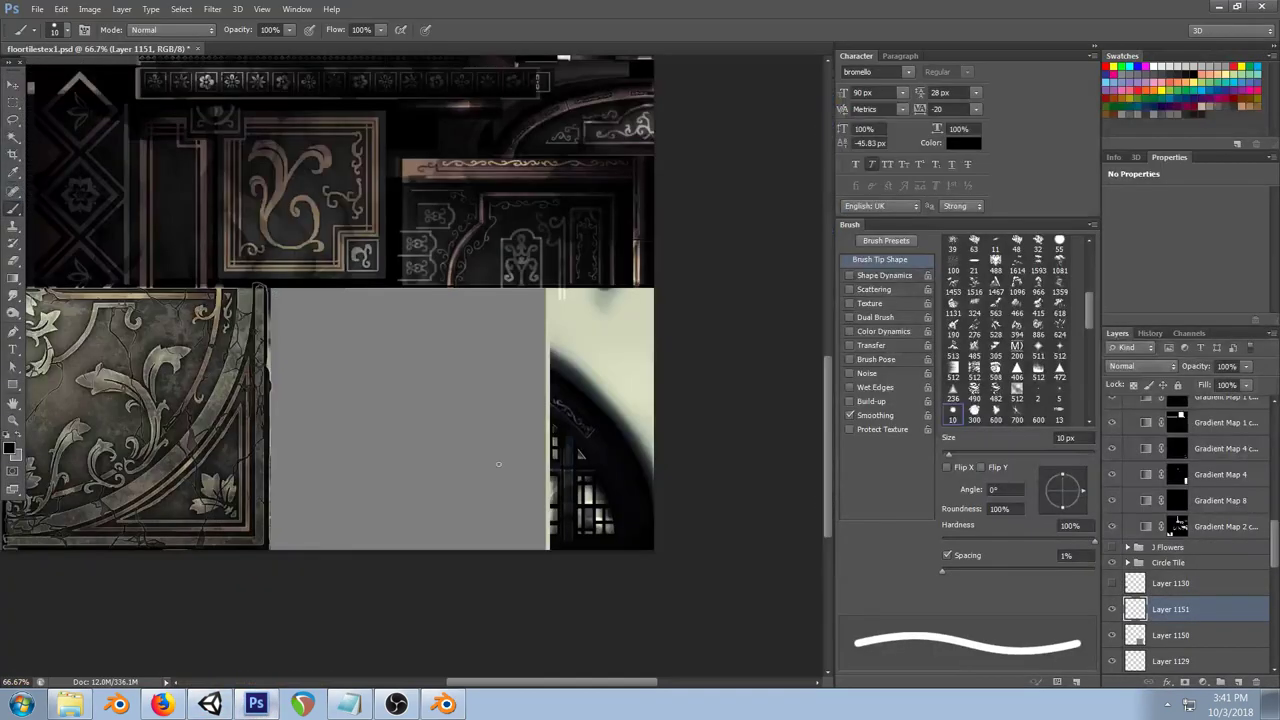
left_click_drag(396, 344, 424, 358)
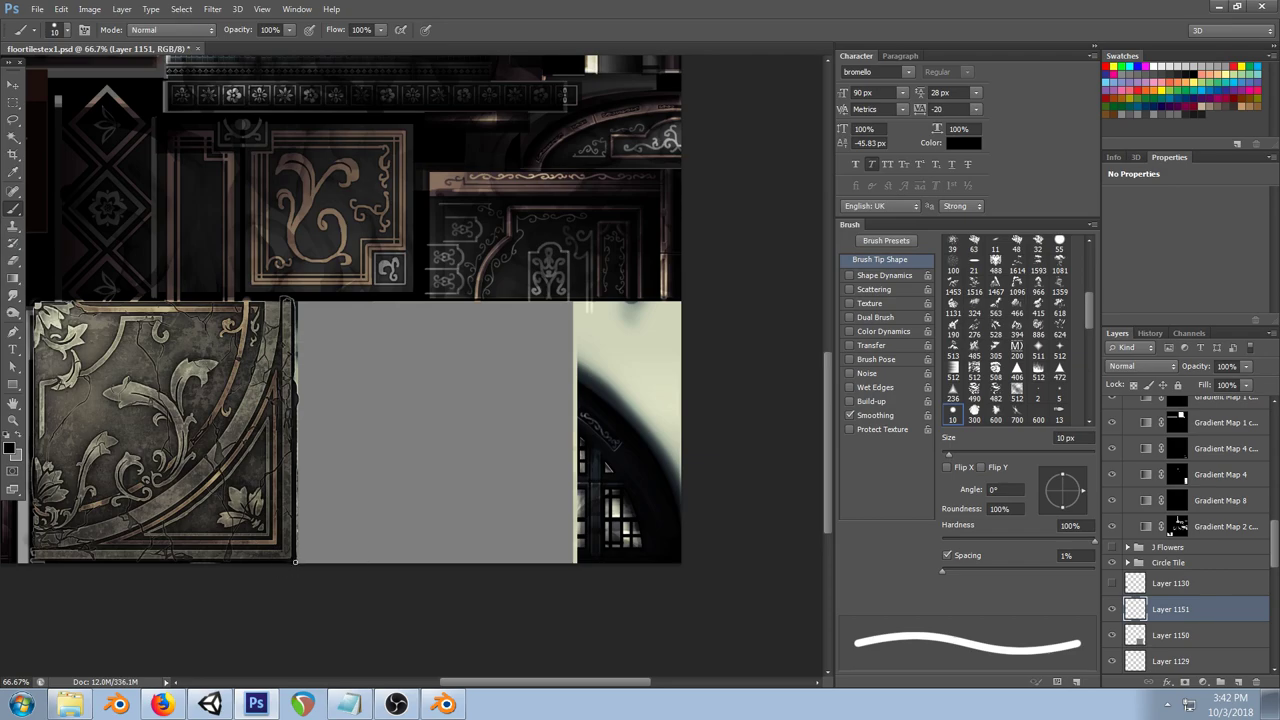
left_click_drag(340, 557, 560, 562)
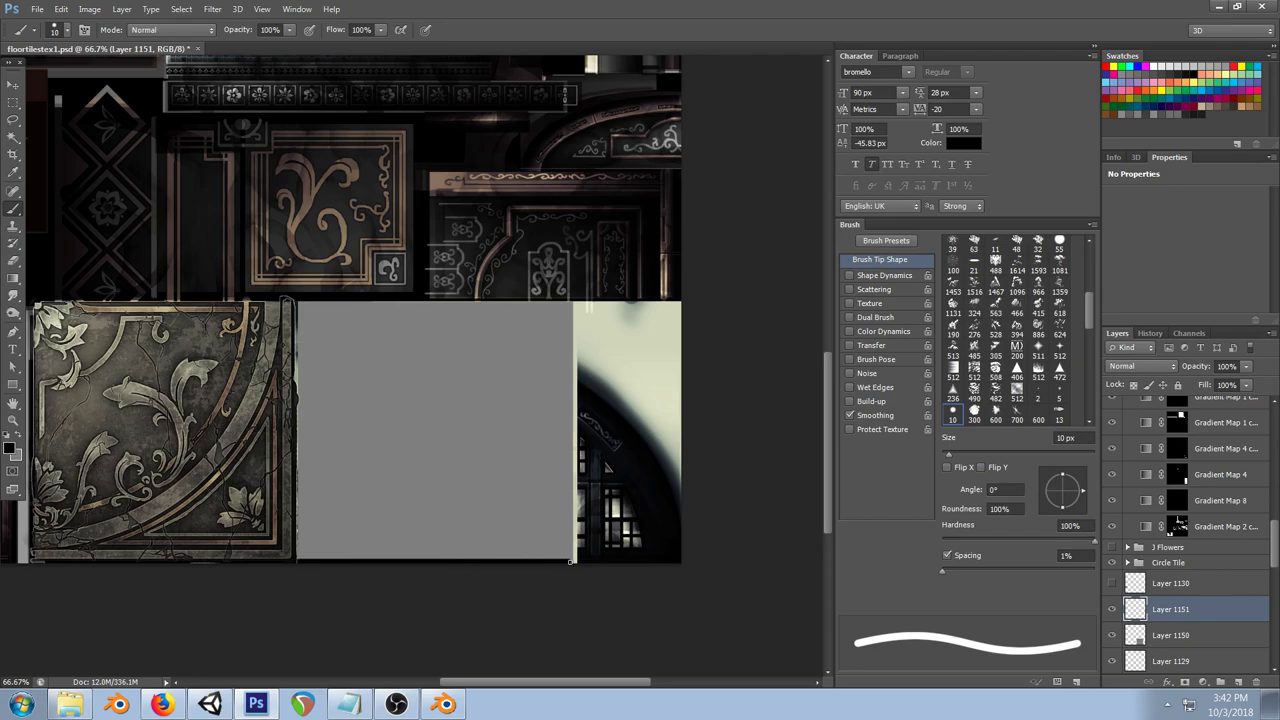
Step: Switch to Blender, select the whole face and reload the floortilestex1.psd texture to check the UVs against the bottom line
left_click(444, 706)
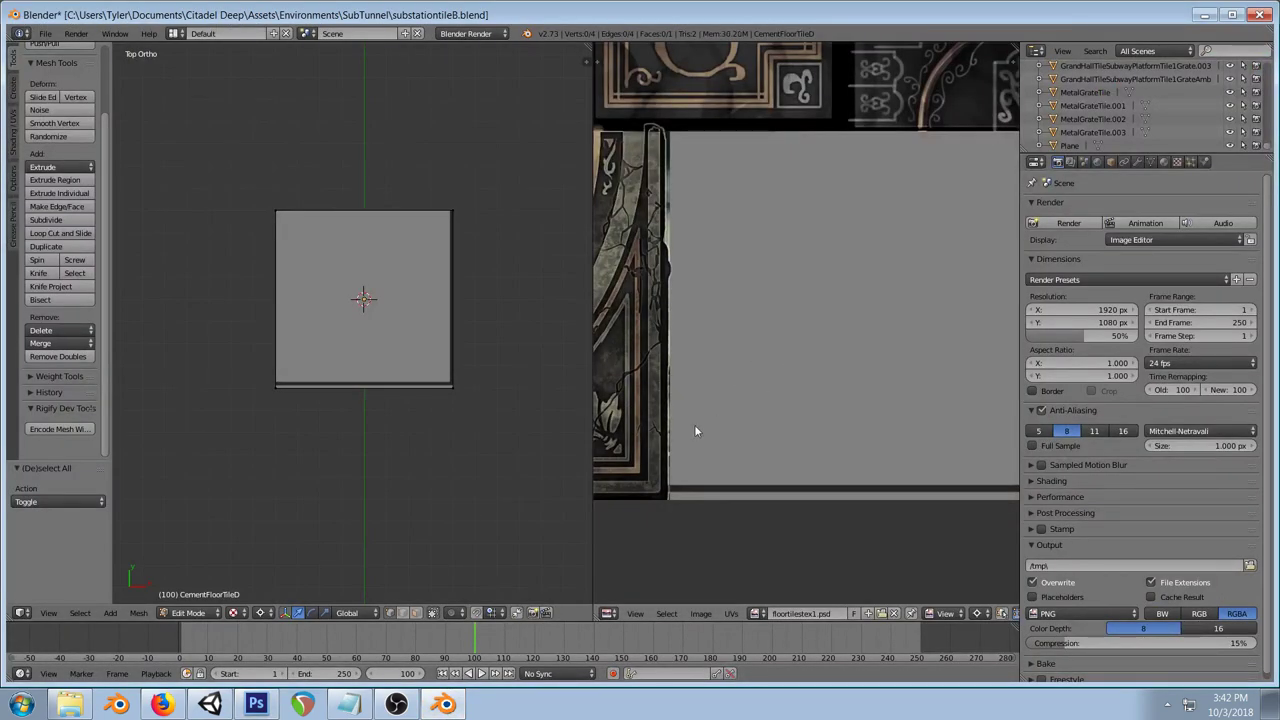
left_click(444, 706)
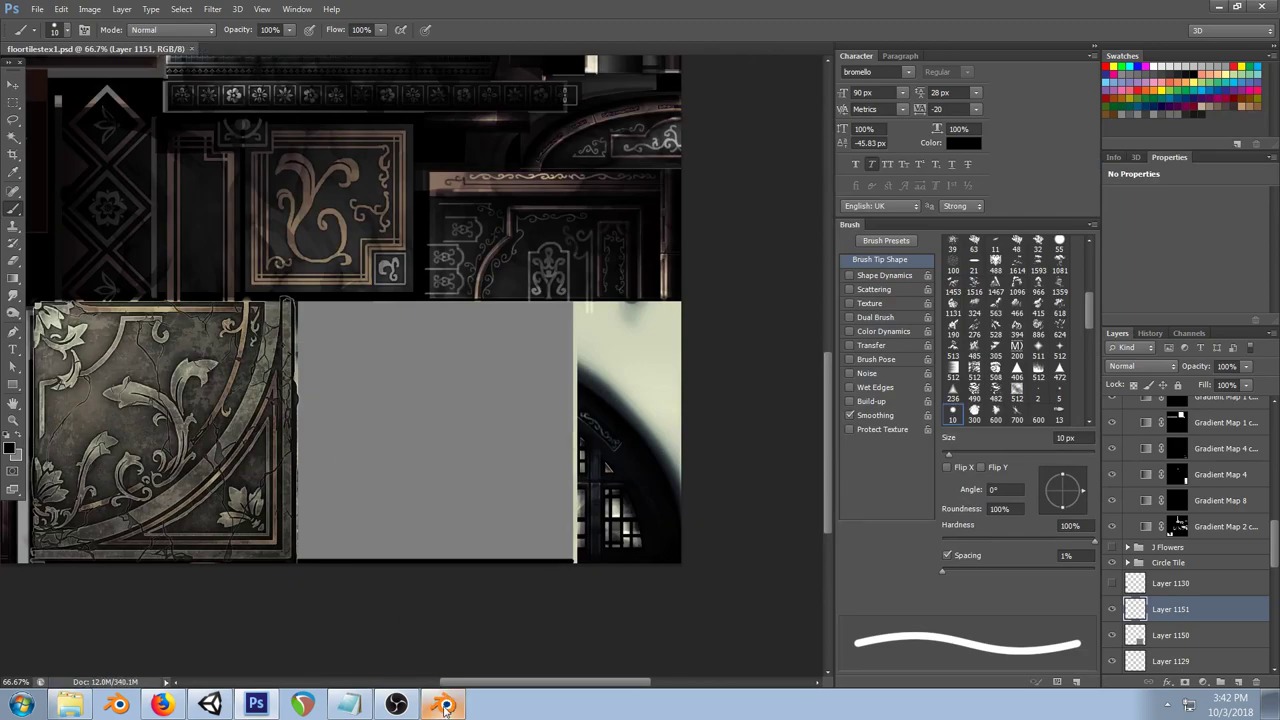
left_click(444, 706)
key("a")
key("space")
key("Return")
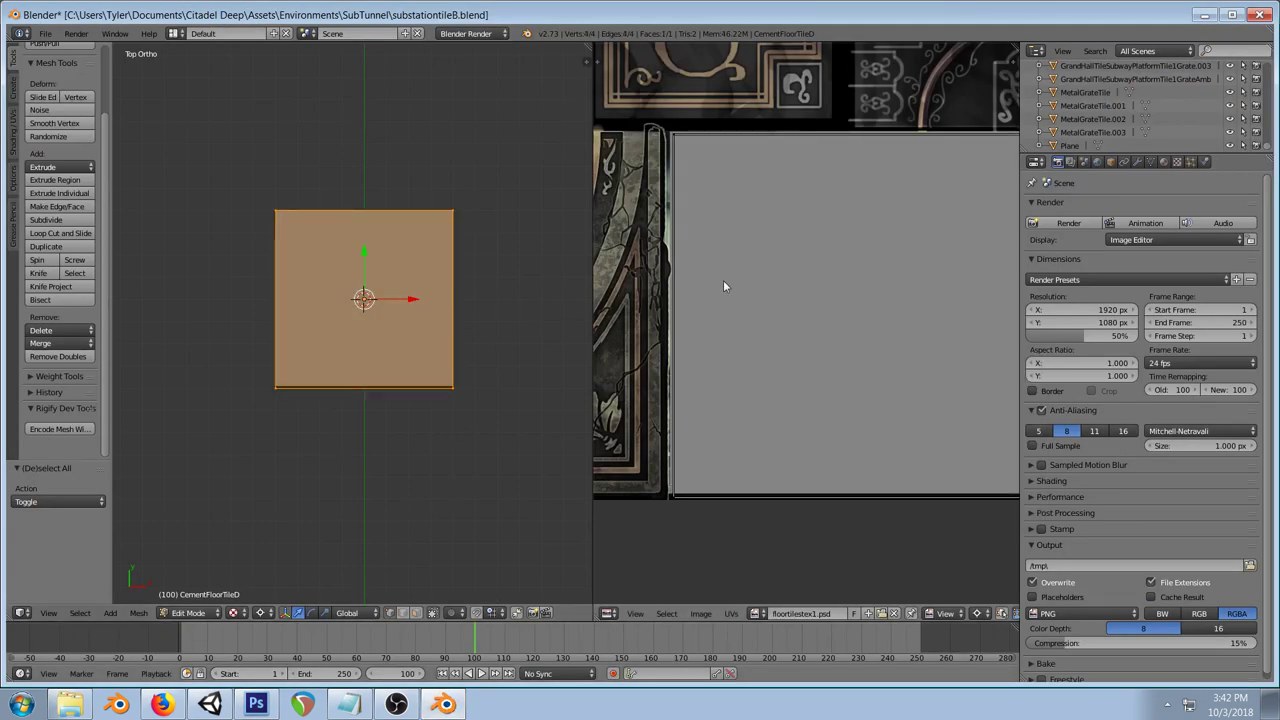
left_click_drag(893, 309, 788, 316)
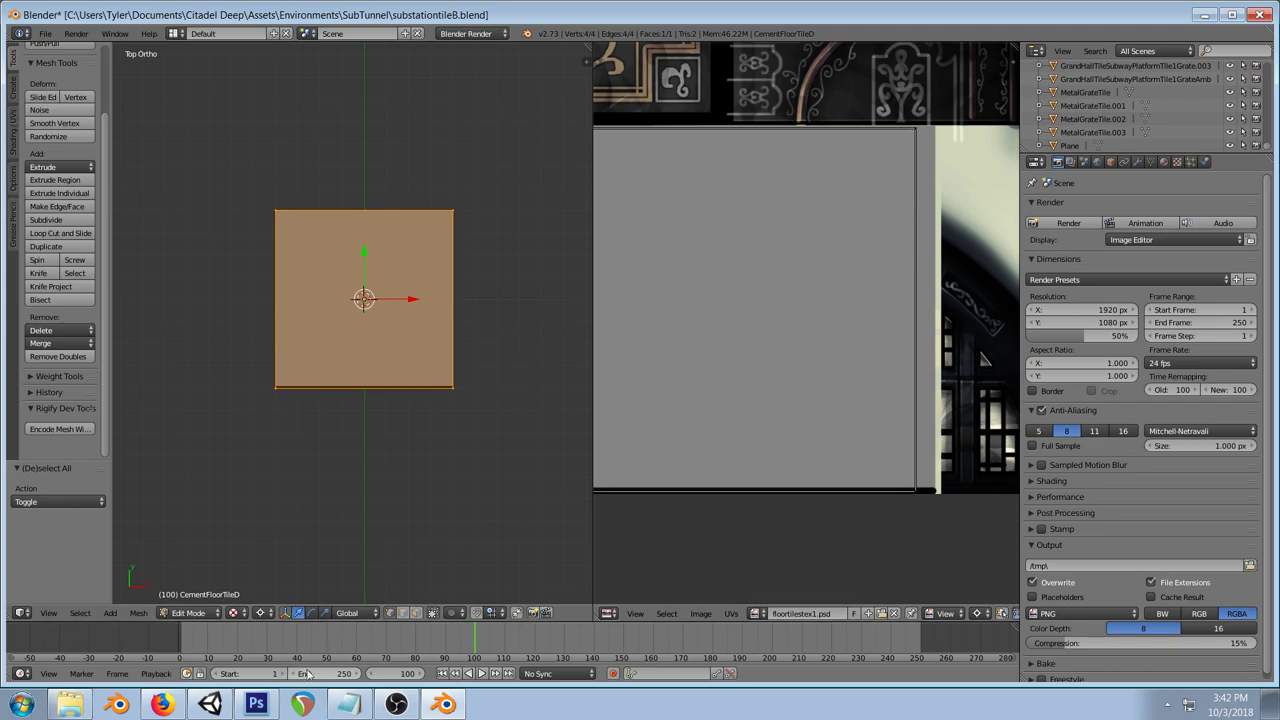
Step: Compare the face's UV edge with the Photoshop texture and try a vertical black line near the grey tile's right edge on Layer 1151
left_click(256, 704)
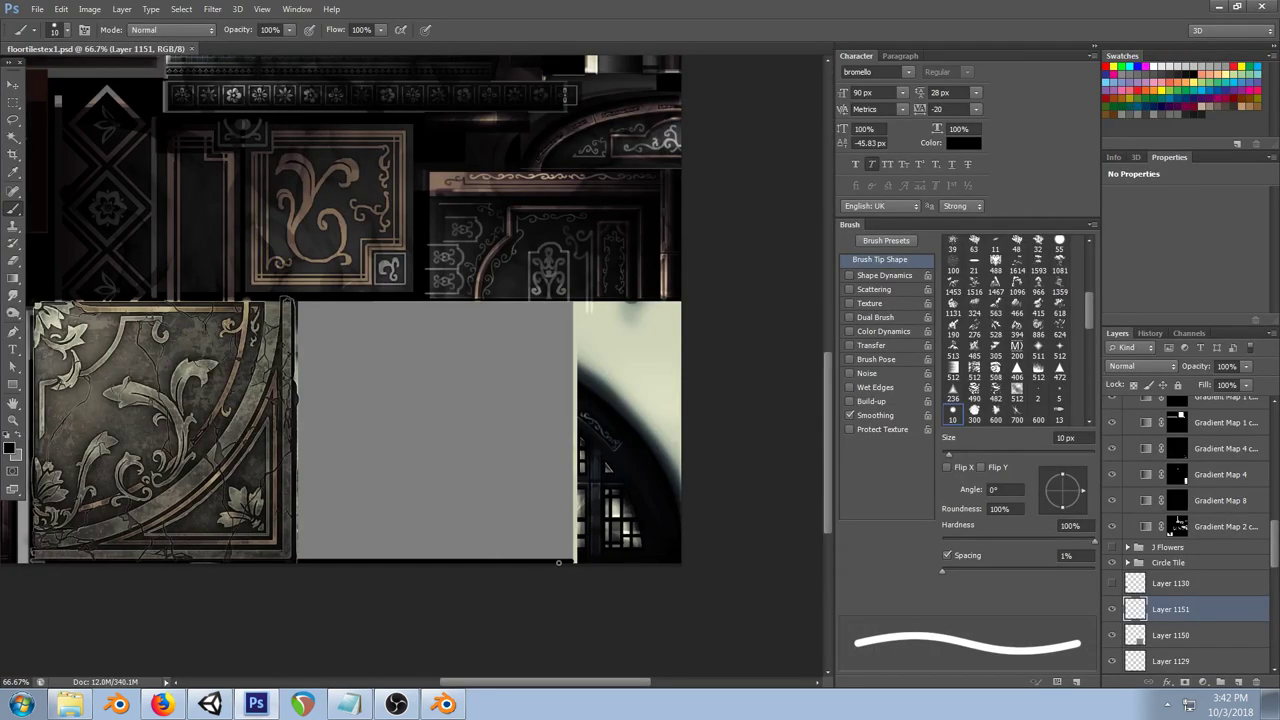
left_click(443, 704)
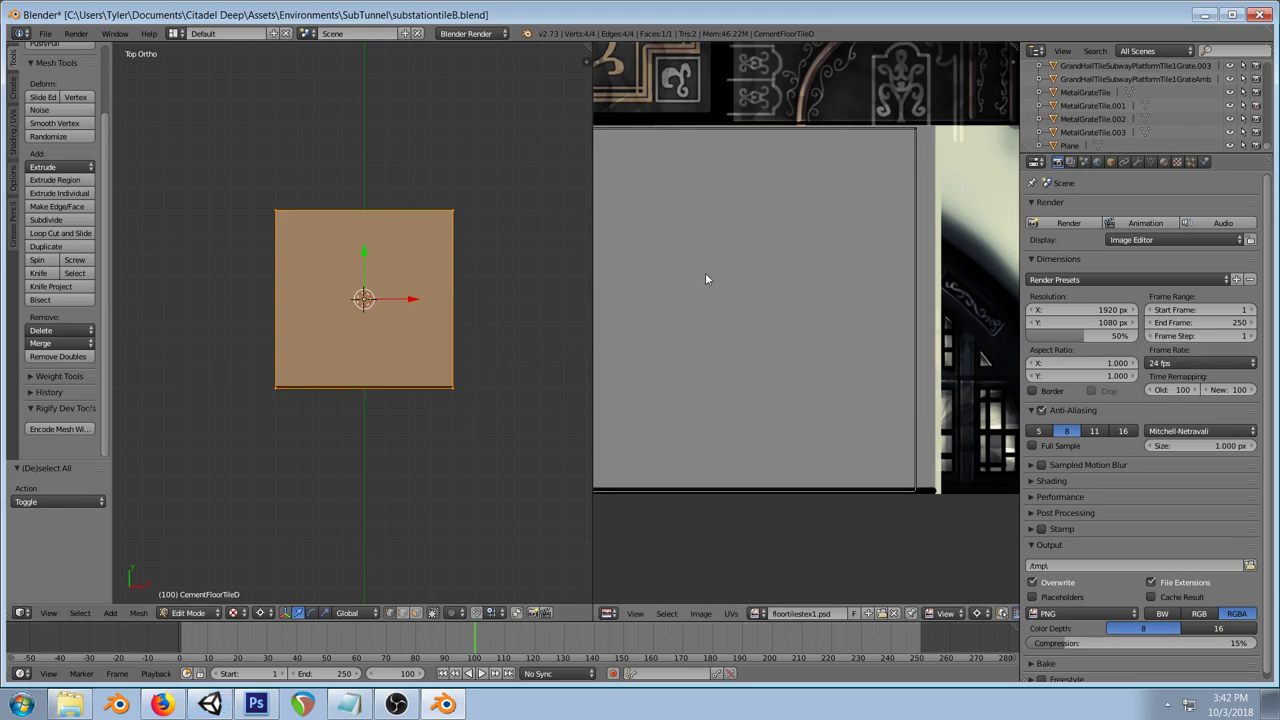
left_click(256, 704)
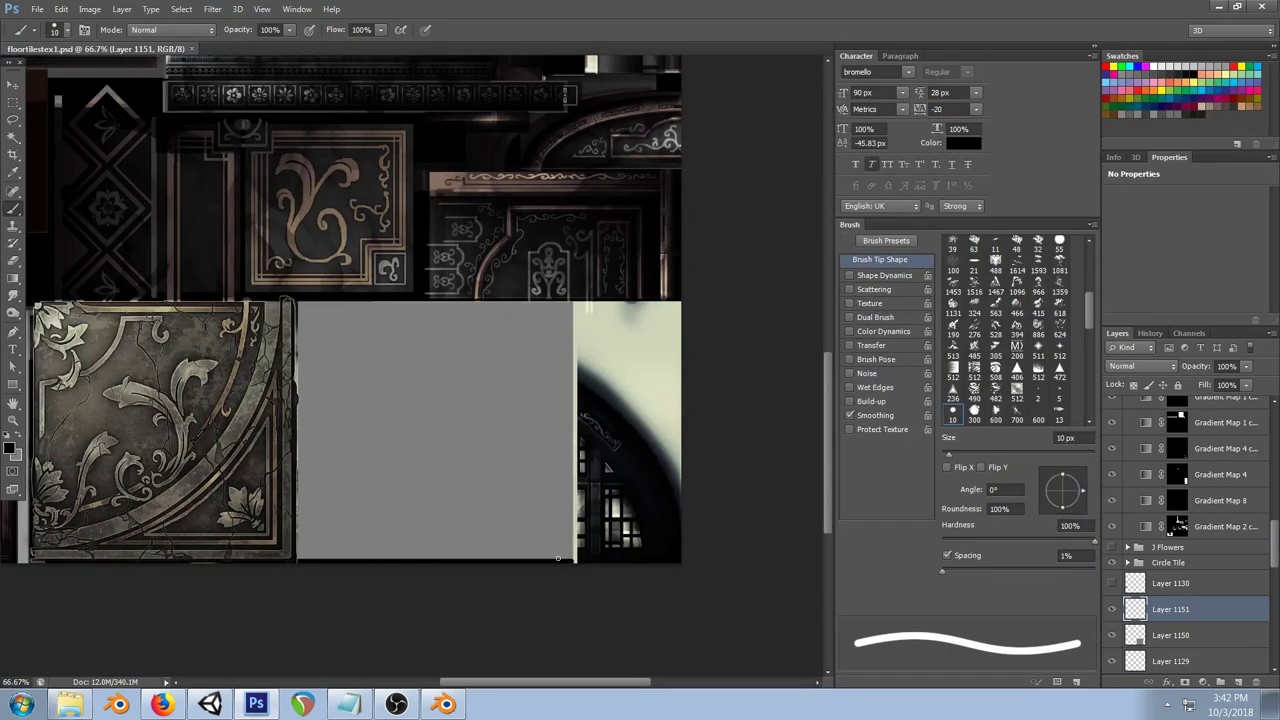
left_click_drag(557, 561, 562, 306)
key("ctrl+z")
Step: Create a new layer, paint a vertical 10 px black line just inside the grey tile's right edge, and switch to Blender
key("ctrl+shift+n")
left_click(465, 222)
left_click_drag(556, 538, 565, 319)
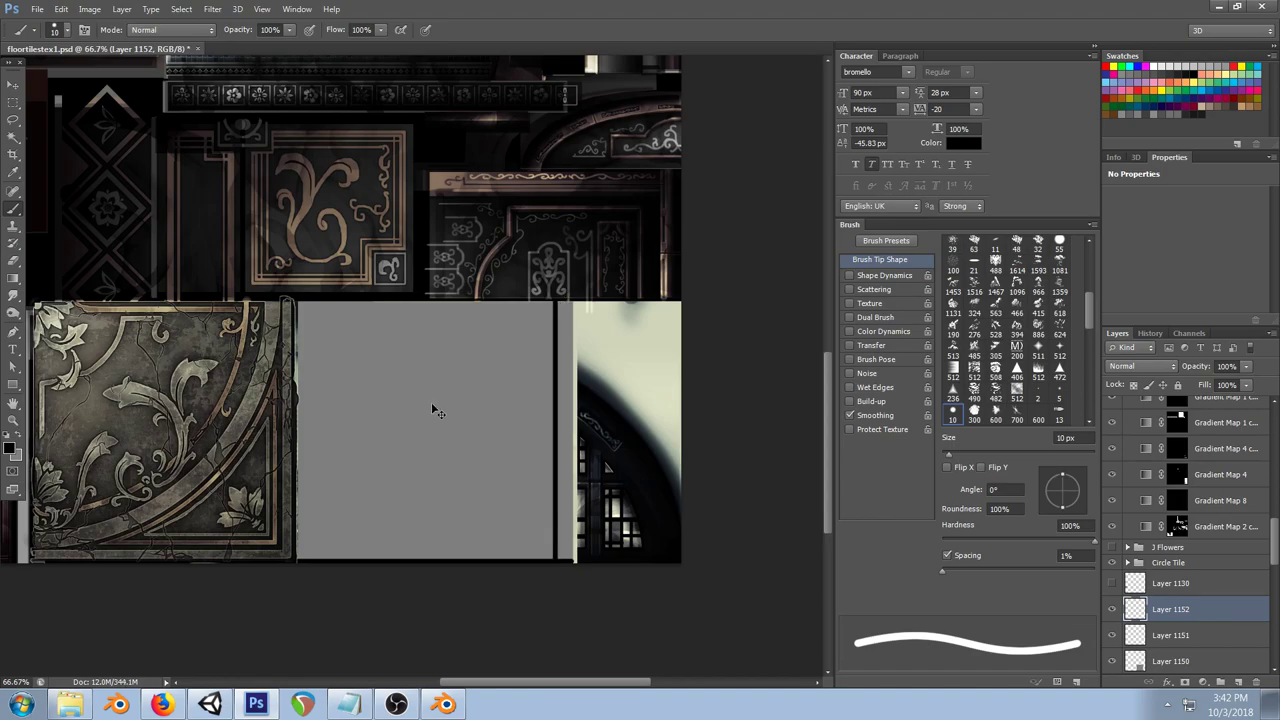
key("alt+Tab")
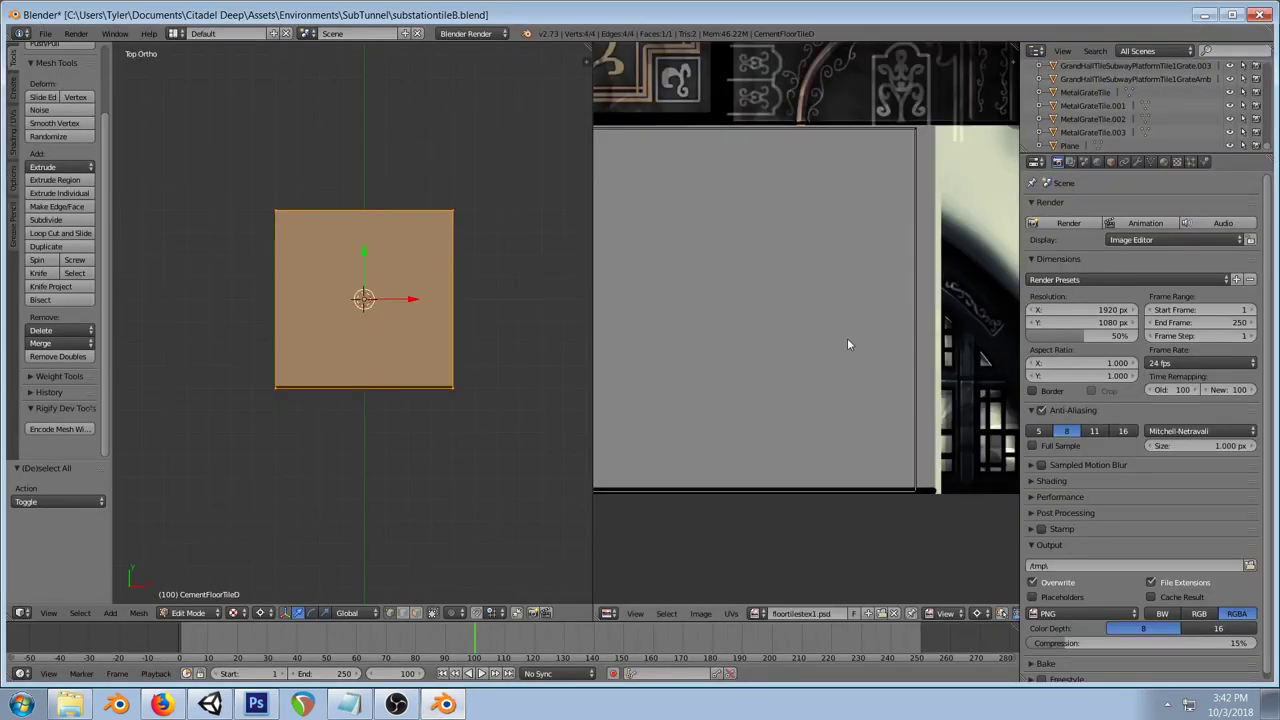
Step: Reload the floortilestex1.psd texture to check the vertical line against the face's UV edge, and switch back to Photoshop
key("alt+r")
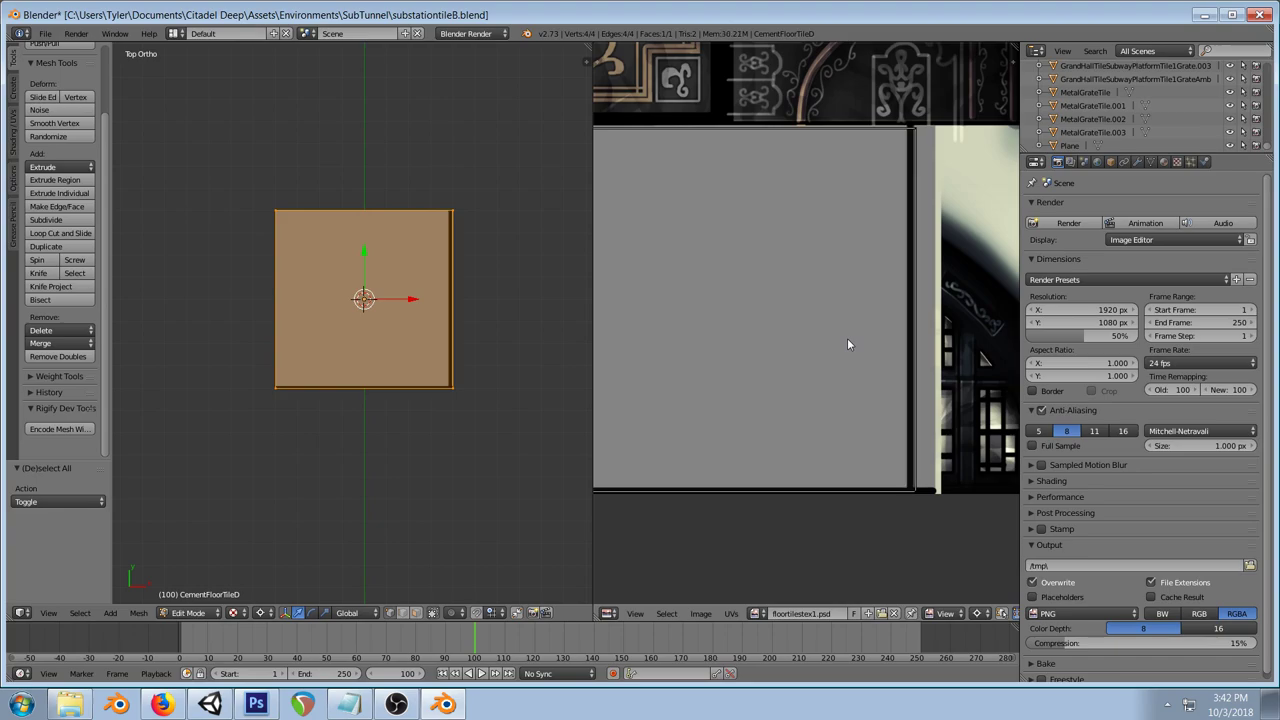
left_click(220, 707)
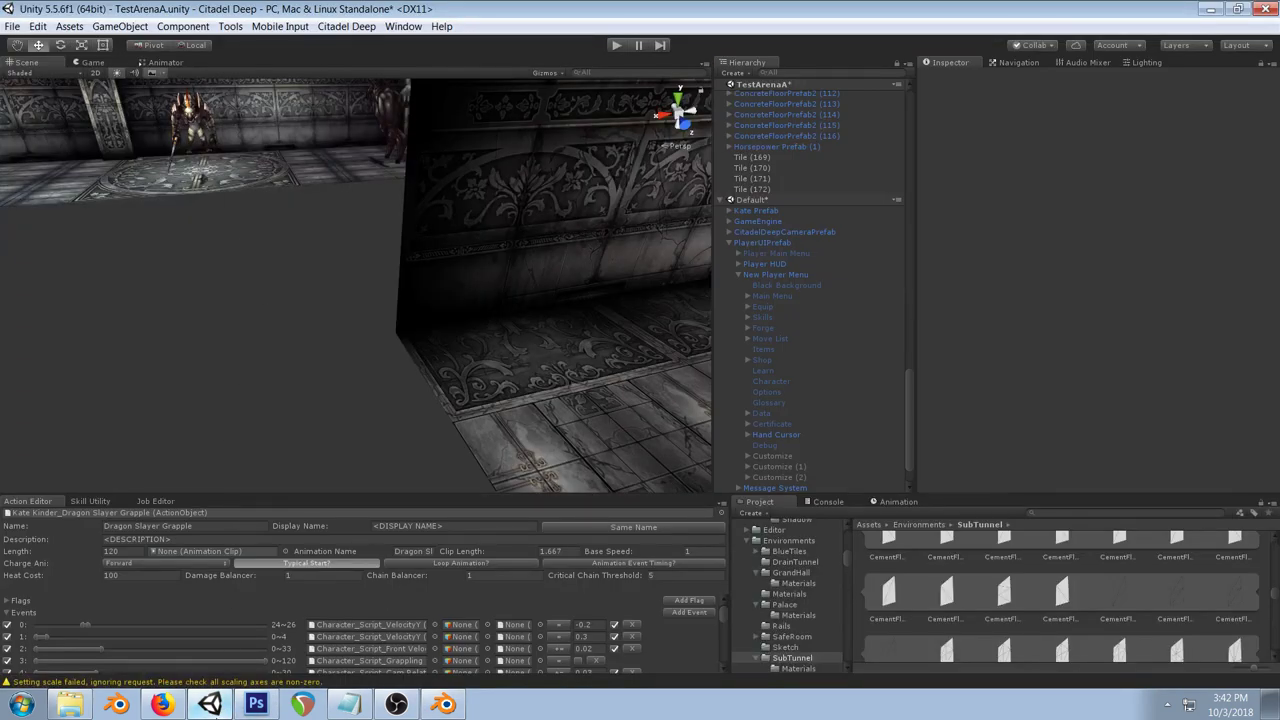
left_click(216, 708)
left_click(256, 705)
Step: Nudge the vertical black line on Layer 1152 slightly right with the Move tool, save, and reload the texture in Blender
left_click(13, 85)
key("Right")
key("Right")
key("Right")
key("Right")
key("Right")
key("Right")
key("Right")
key("Right")
key("Right")
key("ctrl+s")
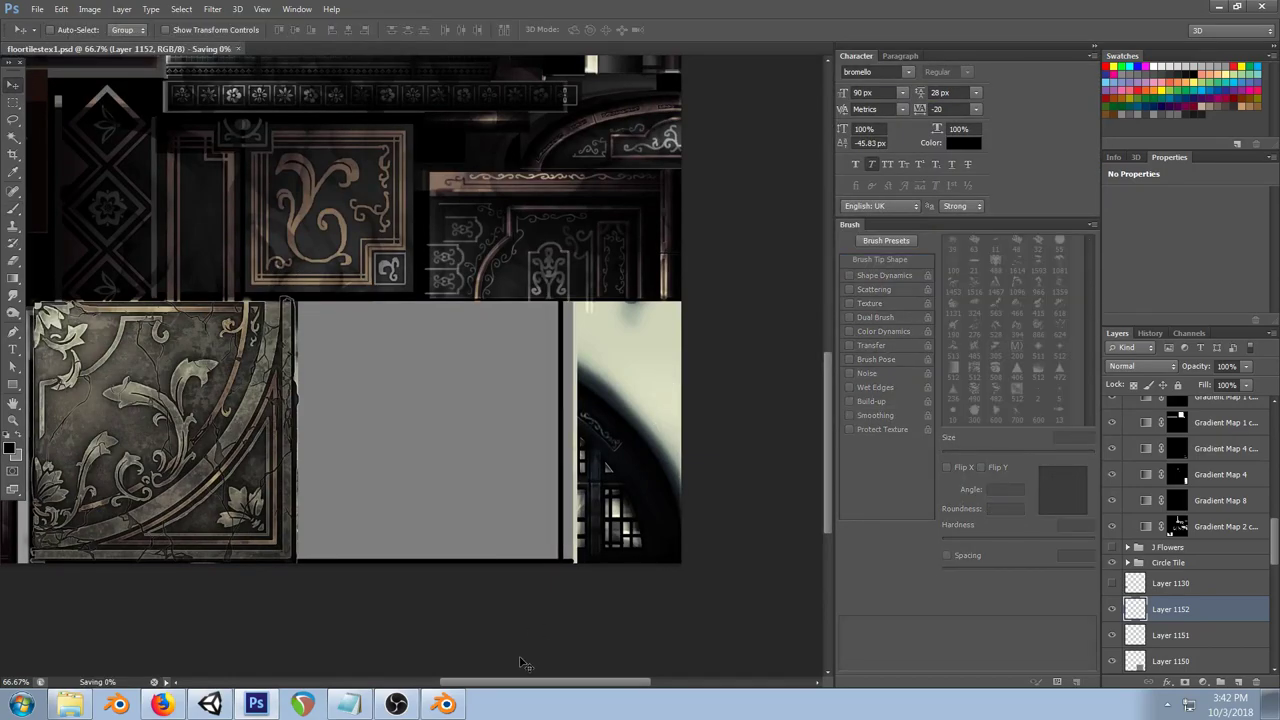
key("alt+Tab")
key("alt+r")
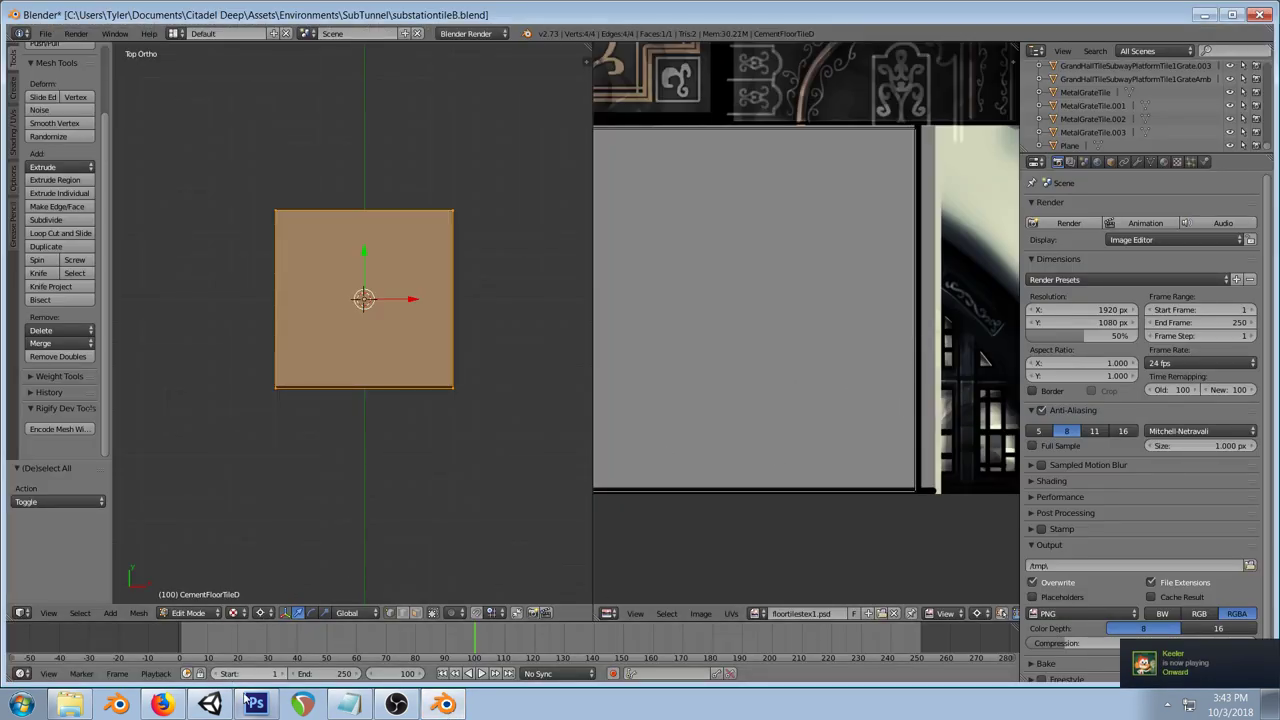
Step: In Photoshop, nudge the vertical black line slightly back to the left, save, and reload the texture in Blender
key("alt+Tab")
key("Right")
key("Right")
key("Right")
key("Right")
key("ctrl+s")
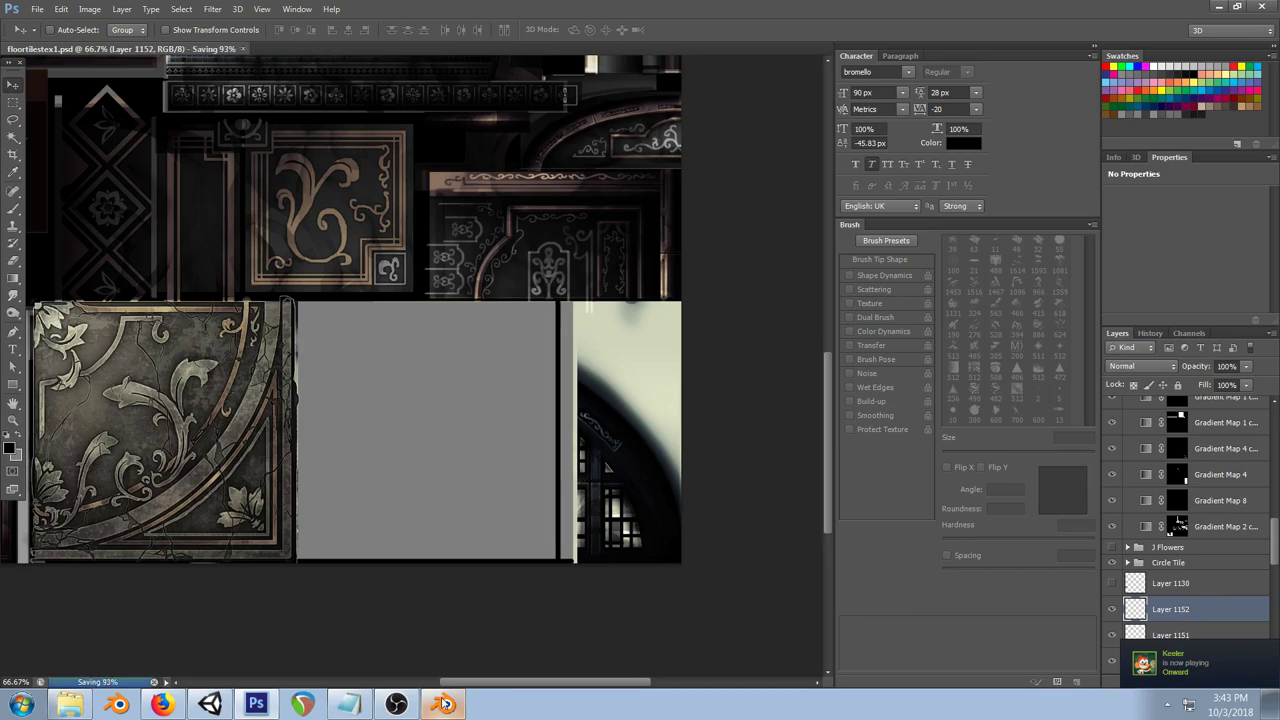
left_click(445, 704)
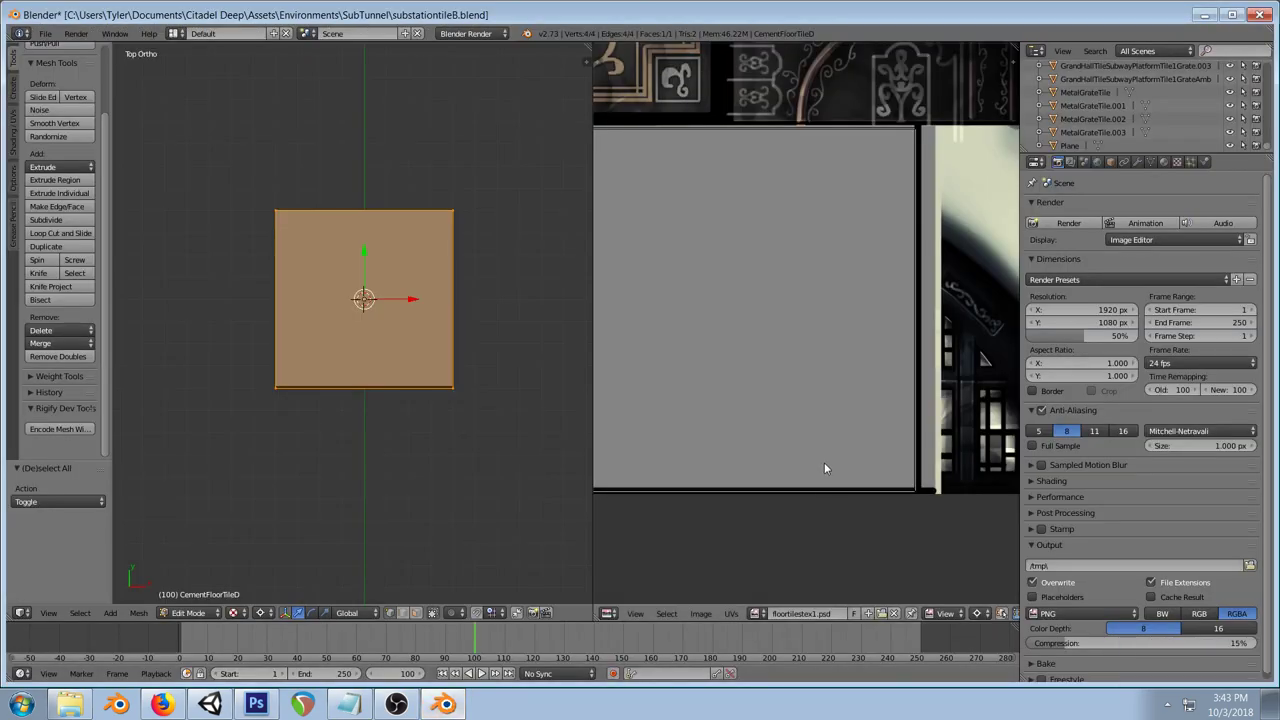
key("alt+r")
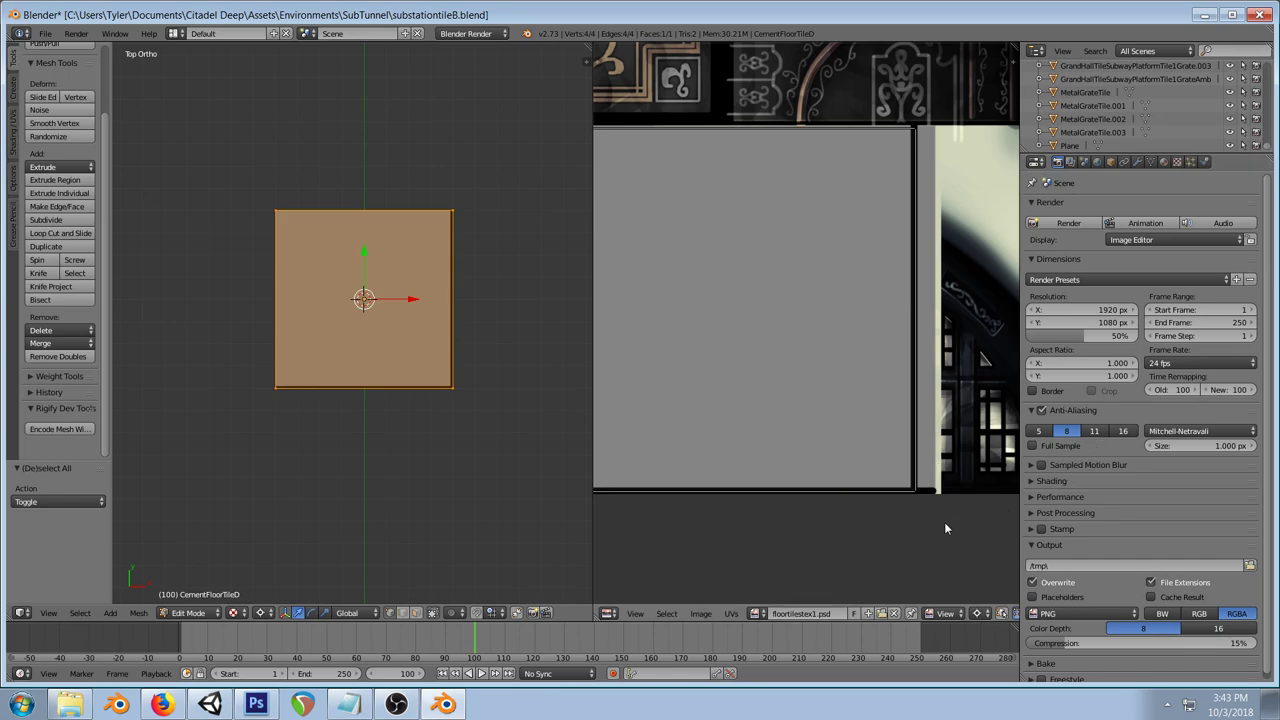
Step: Return to Photoshop, check the vertical line layer's visibility and merge the line down into Layer 1151
left_click(256, 704)
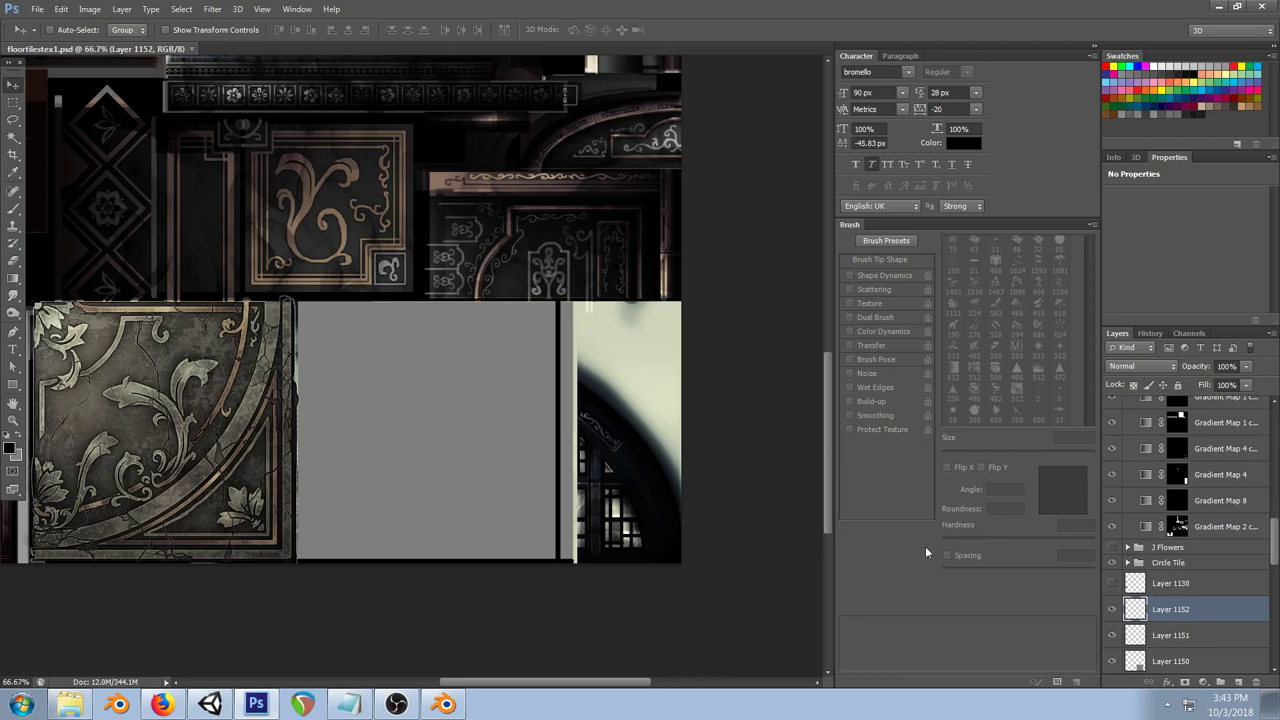
left_click(1111, 610)
left_click(1111, 610)
key("Delete")
Step: Create a new layer and draw a 50% opacity black rectangle over the grey strip right of the vertical line
key("ctrl+shift+n")
left_click(467, 218)
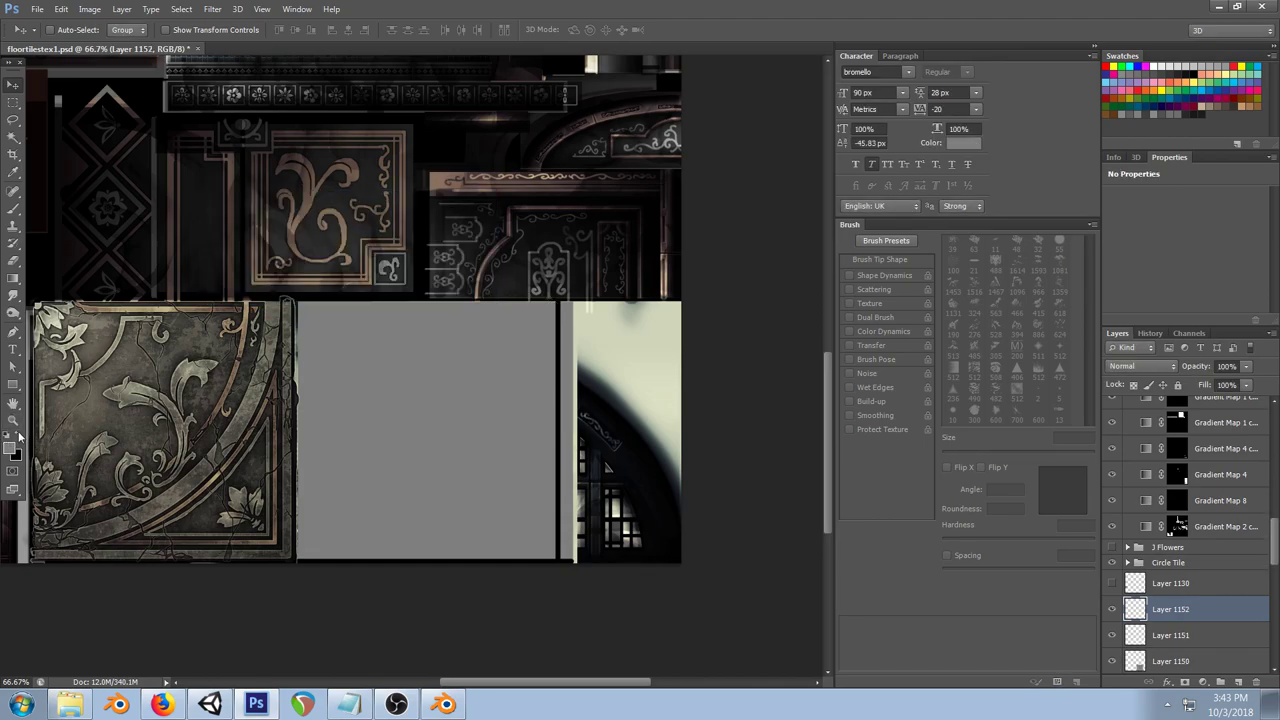
left_click(14, 389)
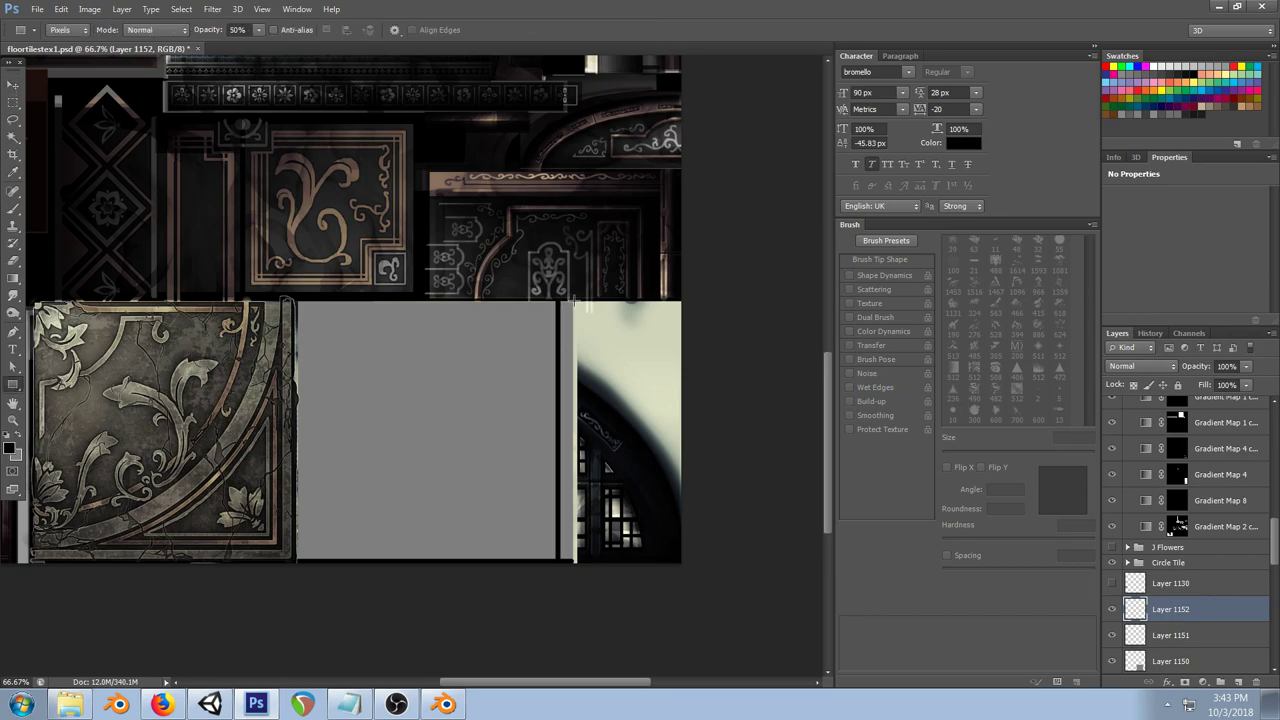
left_click_drag(573, 302, 560, 563)
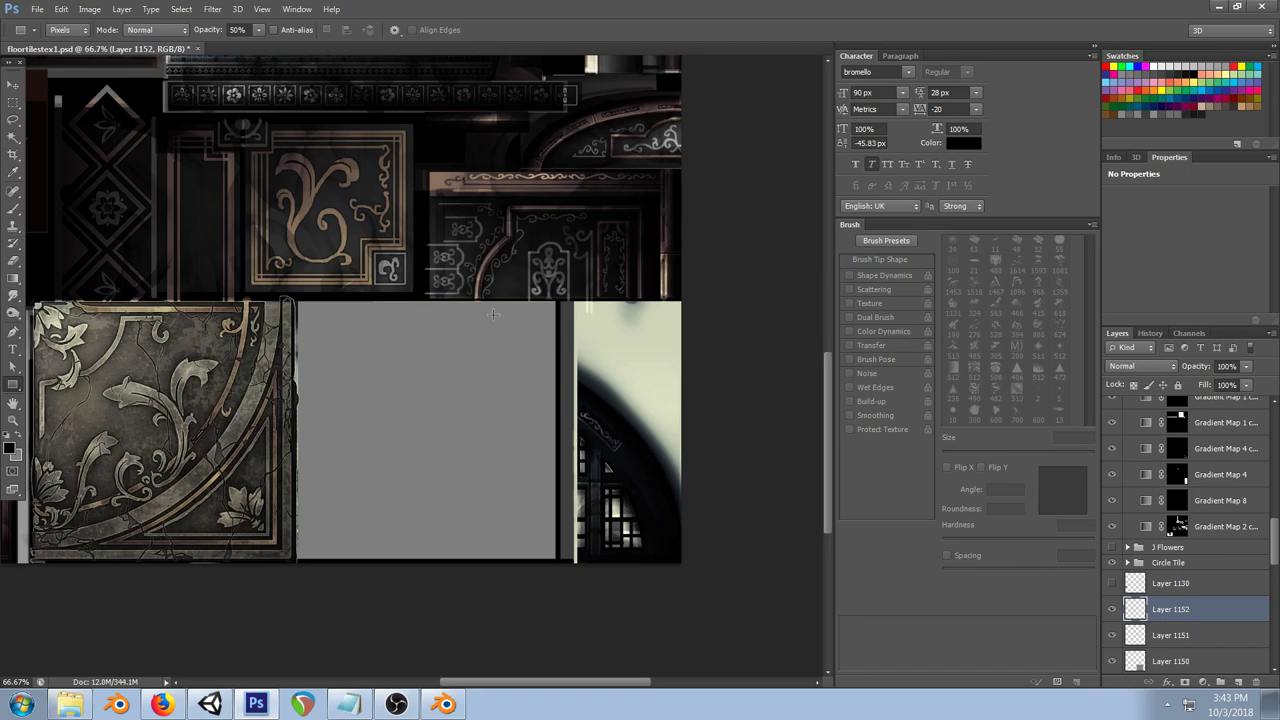
Step: Select Layer 1111 copy 6 of the ornate stone tile and examine its fill and glow effects
scroll(493, 315, "left", 3)
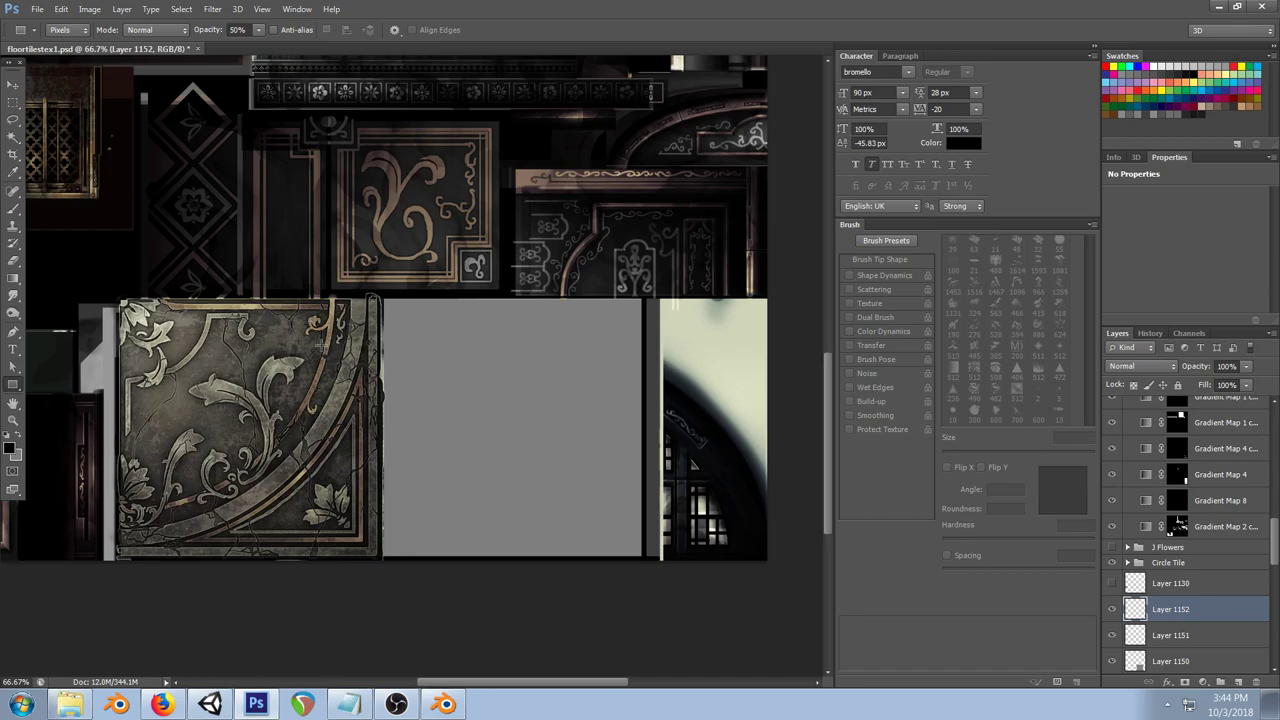
right_click(281, 350)
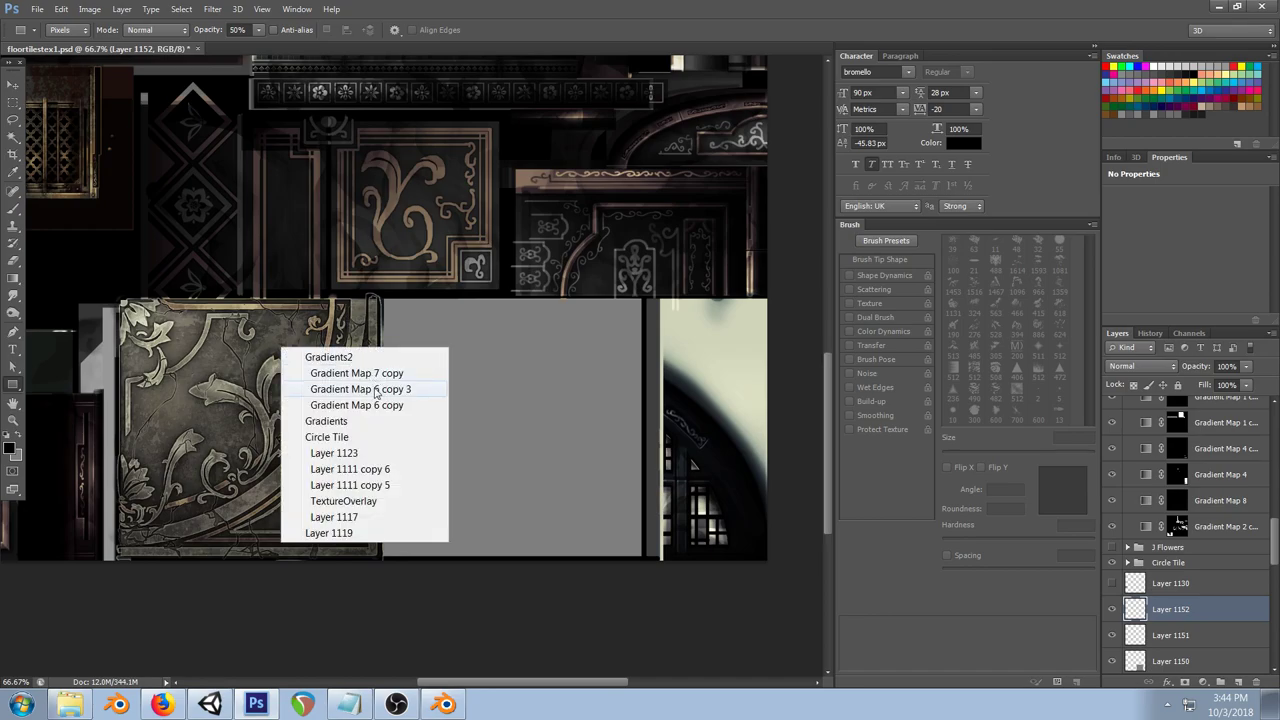
left_click(370, 469)
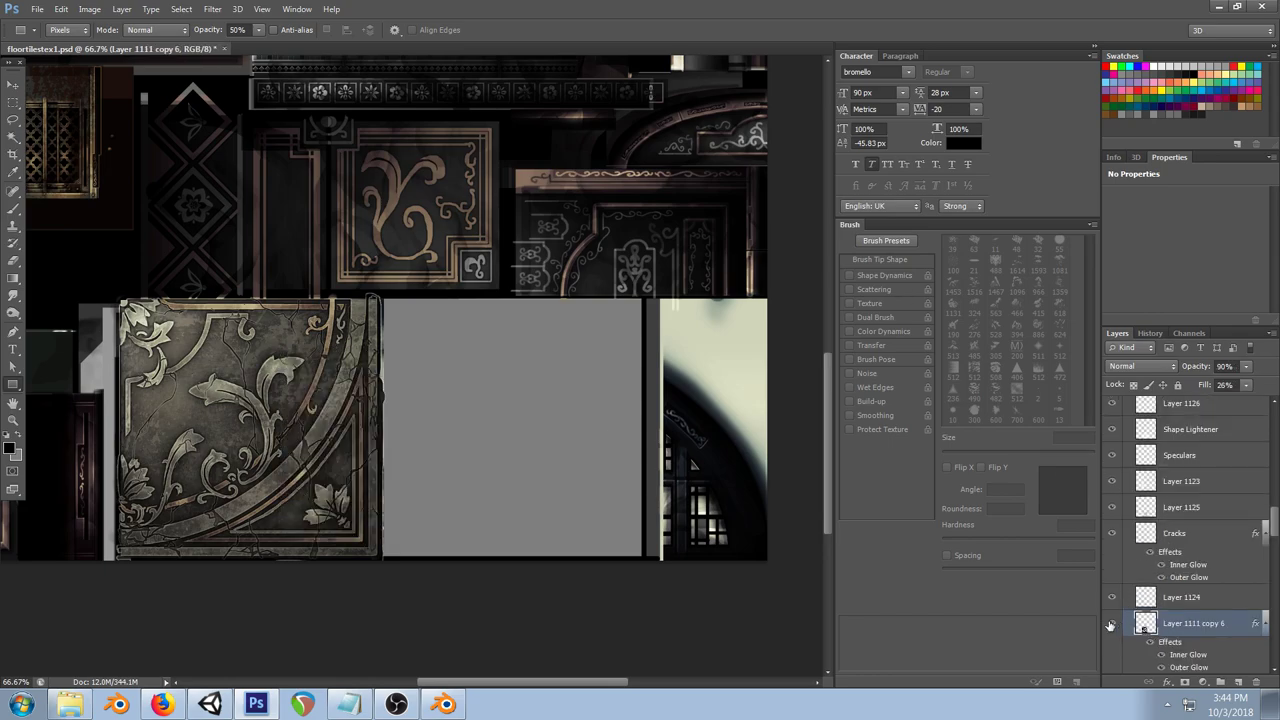
scroll(1190, 550, "down", 1)
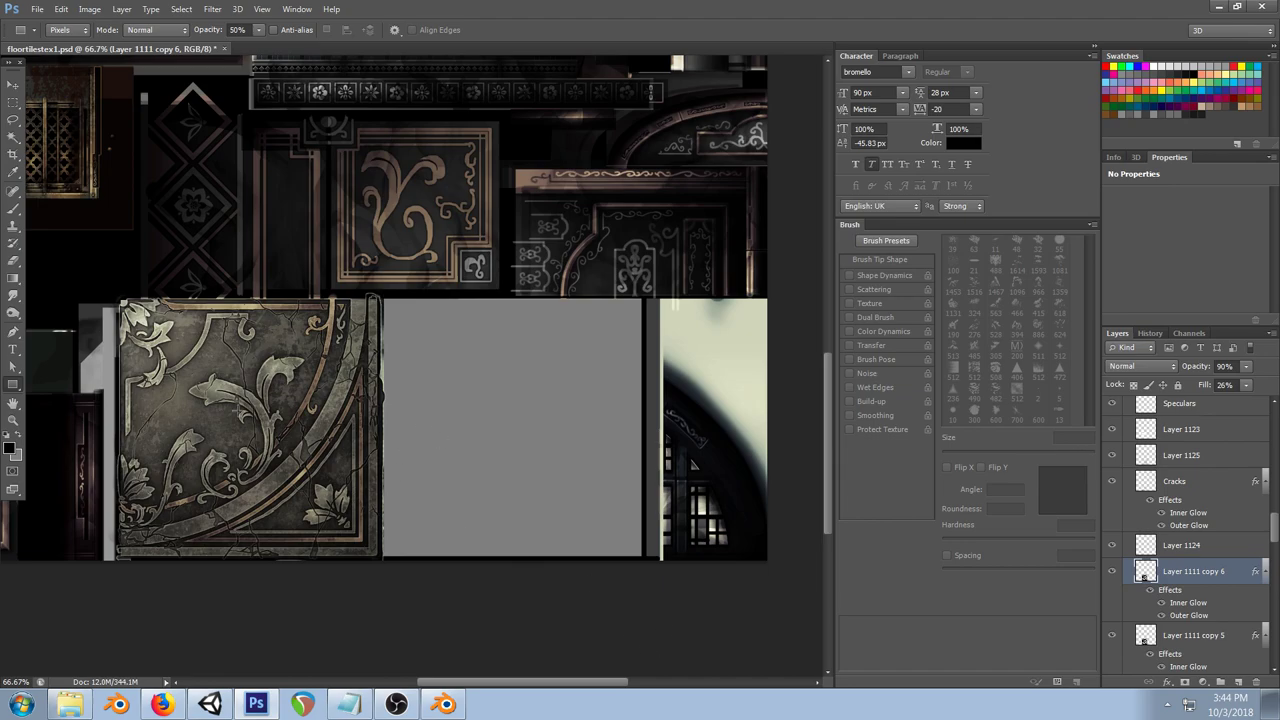
Step: Select Layer 1152 from the grey tile area and create a new layer above it
left_click(10, 211)
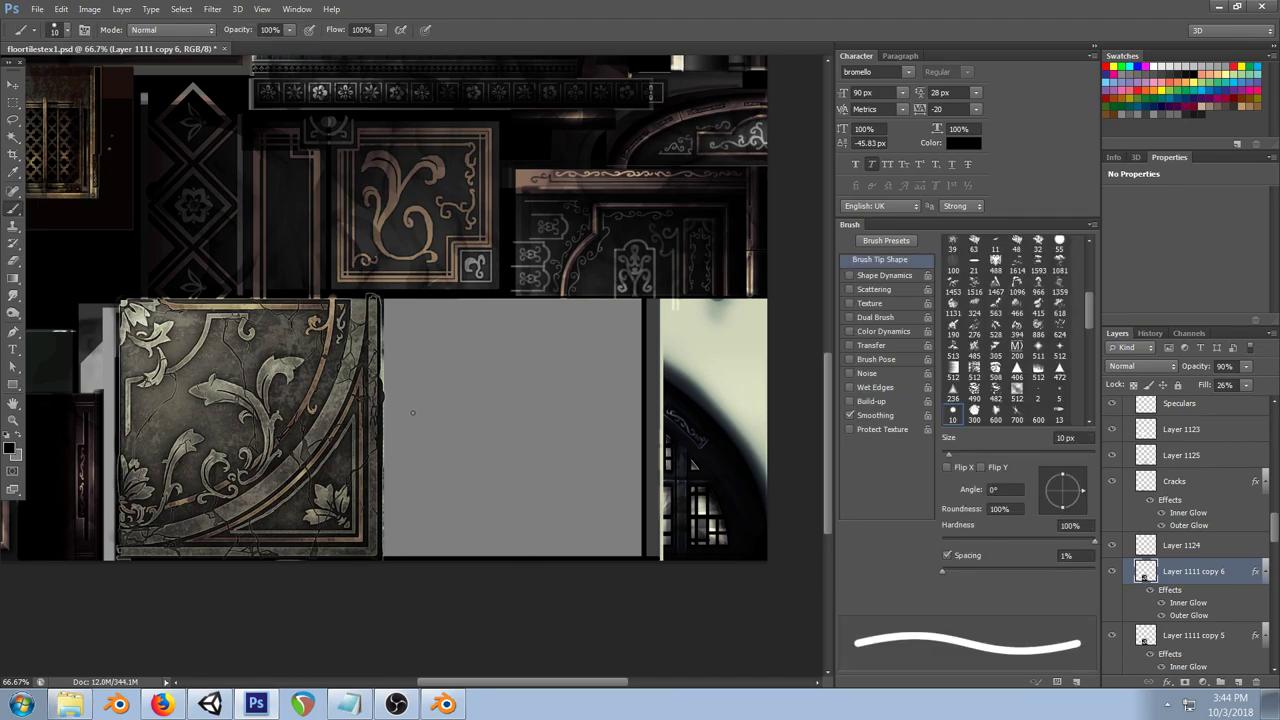
left_click(505, 327, "ctrl")
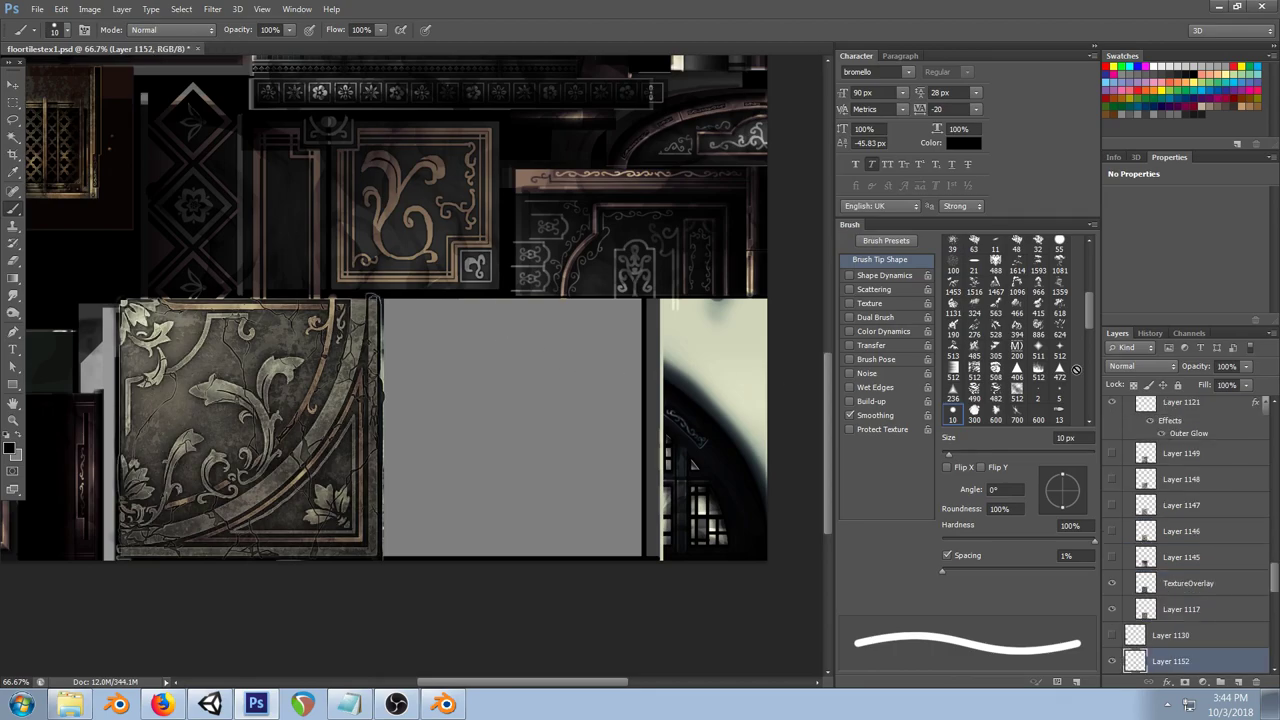
left_click(1148, 335)
left_click(1117, 334)
key("ctrl+shift+n")
left_click(465, 222)
Step: Paint a light grey (#b9b9b9) scroll flourish on the grey tile using a hard 35 px brush with Shape Dynamics
left_click(12, 453)
mouse_move(706, 448)
left_mouse_down()
mouse_move(676, 438)
mouse_move(659, 396)
left_mouse_up()
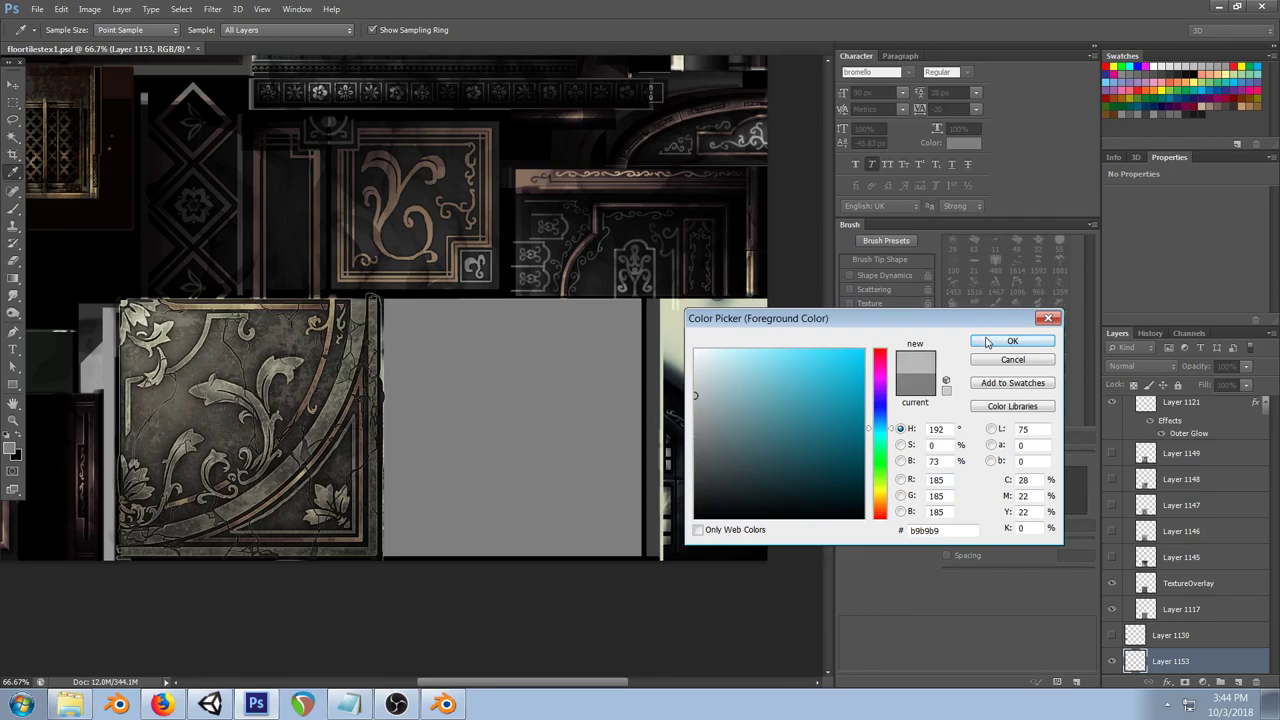
left_click(1012, 341)
key("bracketright")
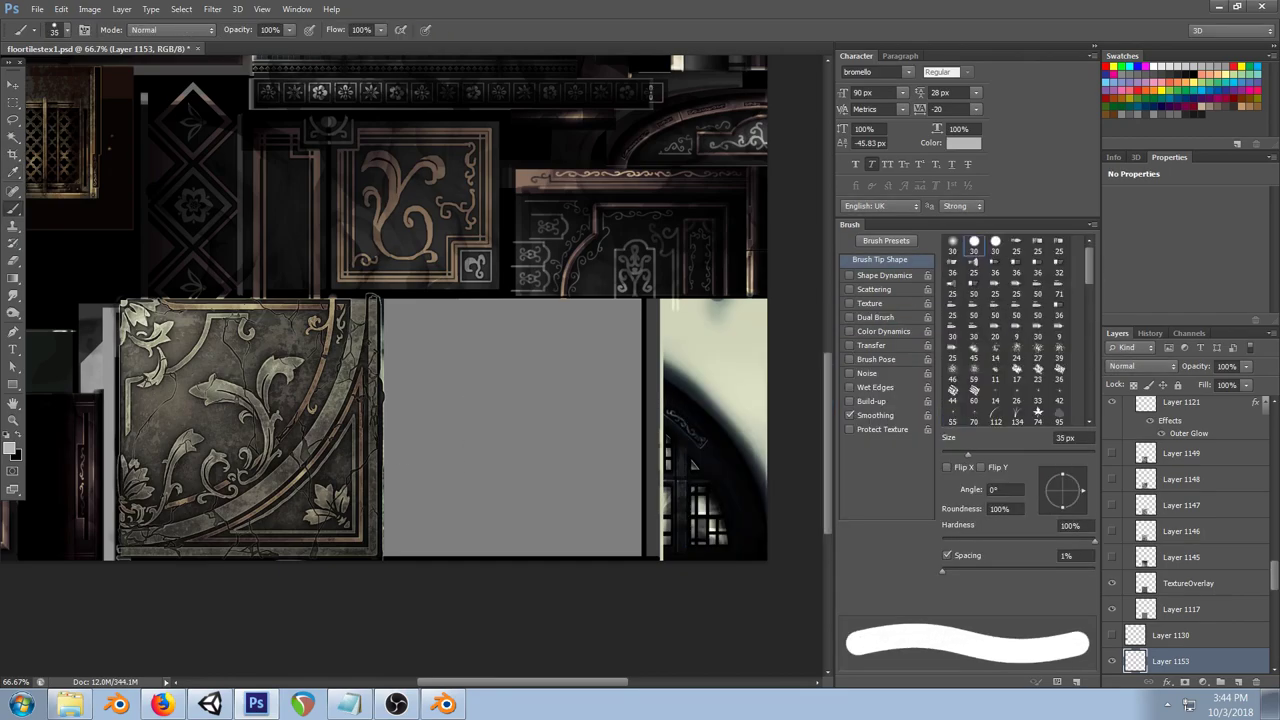
right_click(457, 479)
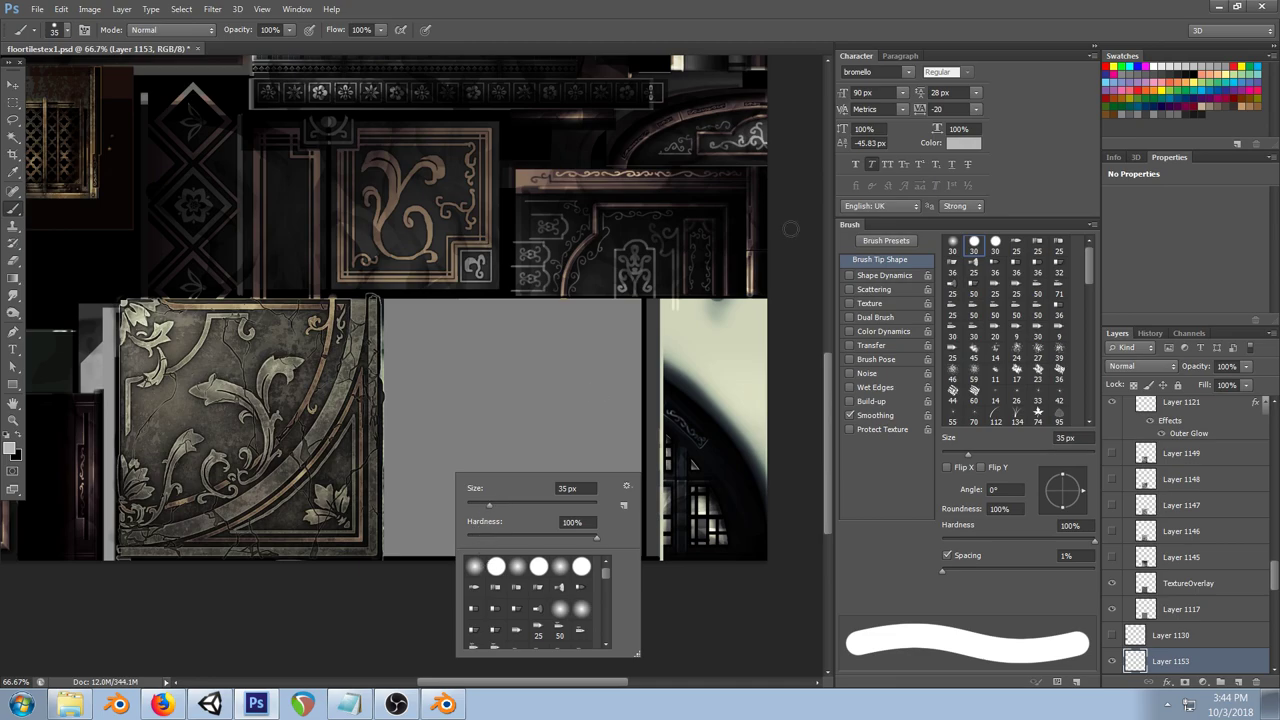
left_click(849, 275)
mouse_move(443, 518)
left_mouse_down()
mouse_move(491, 402)
mouse_move(511, 415)
mouse_move(468, 435)
mouse_move(439, 513)
mouse_move(528, 499)
mouse_move(509, 492)
mouse_move(550, 448)
left_mouse_up()
Step: Try a black Outer Glow on Layer 1153 with Normal blend mode, 75% opacity and an increased size
right_click(1192, 666)
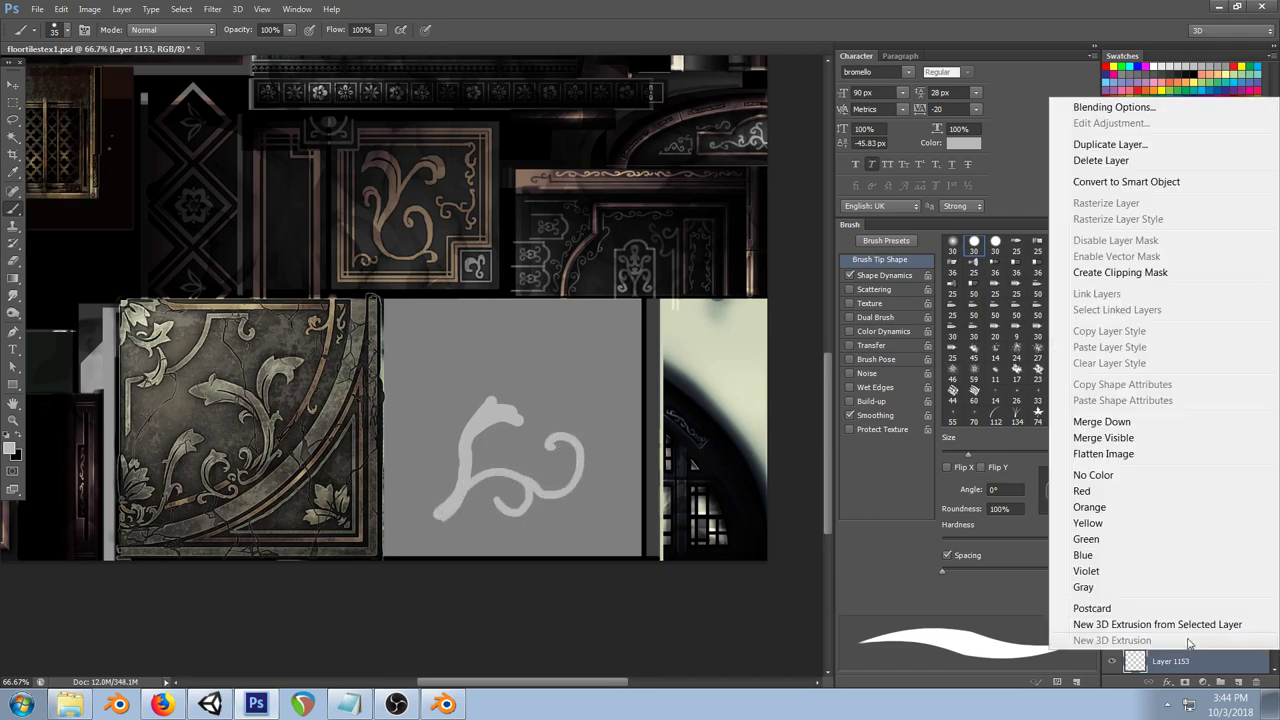
left_click(1102, 107)
left_click(865, 451)
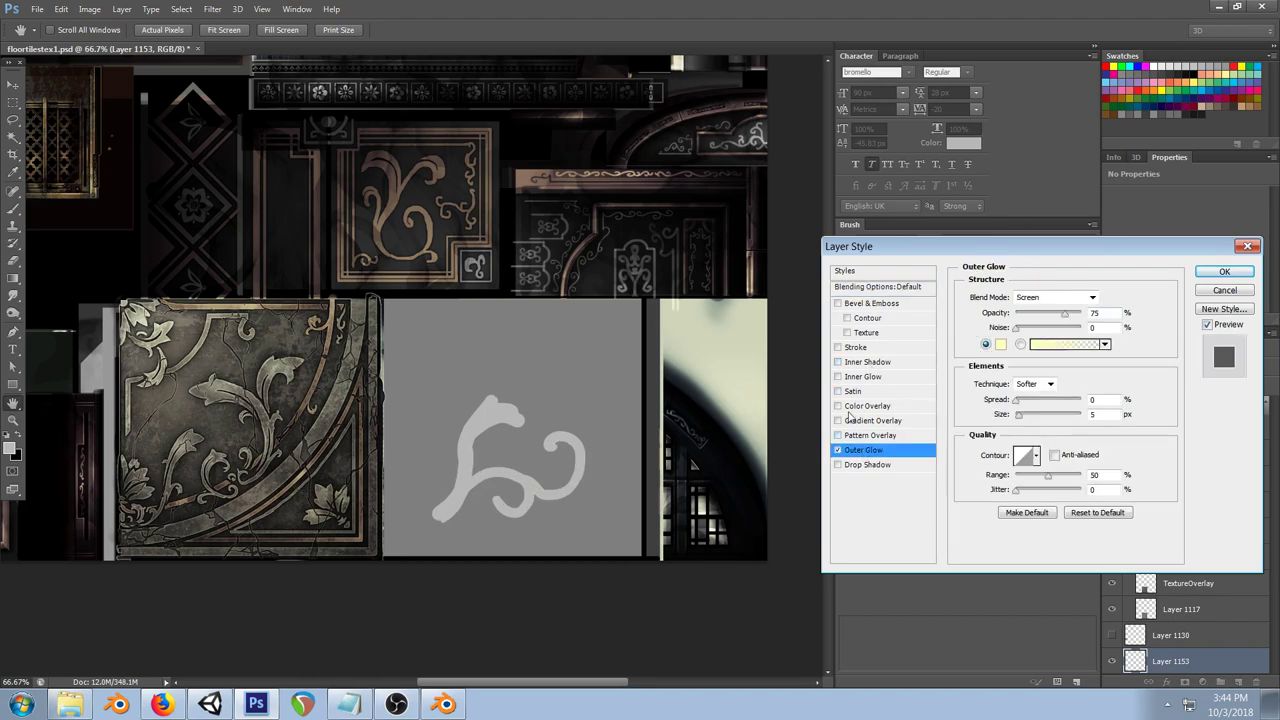
left_click(1000, 344)
left_click_drag(740, 470, 694, 519)
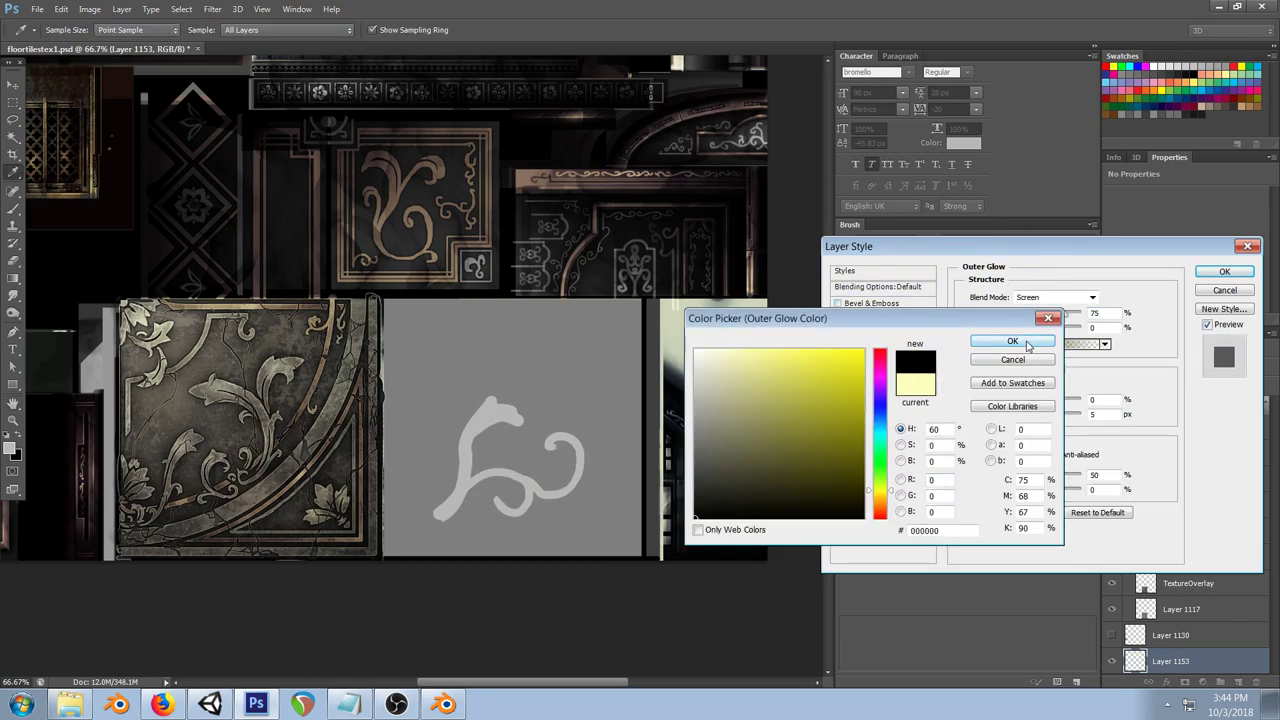
left_click(1028, 345)
left_click(1055, 297)
left_click(1035, 10)
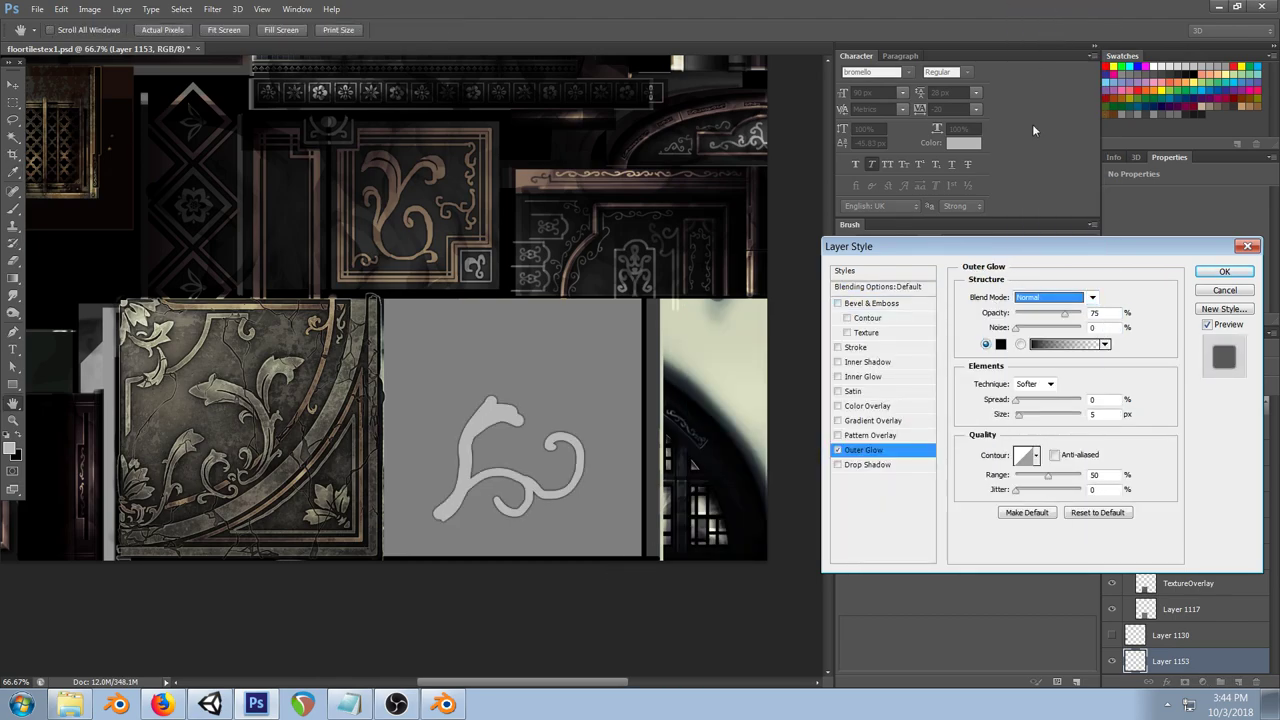
left_click_drag(1018, 414, 1031, 414)
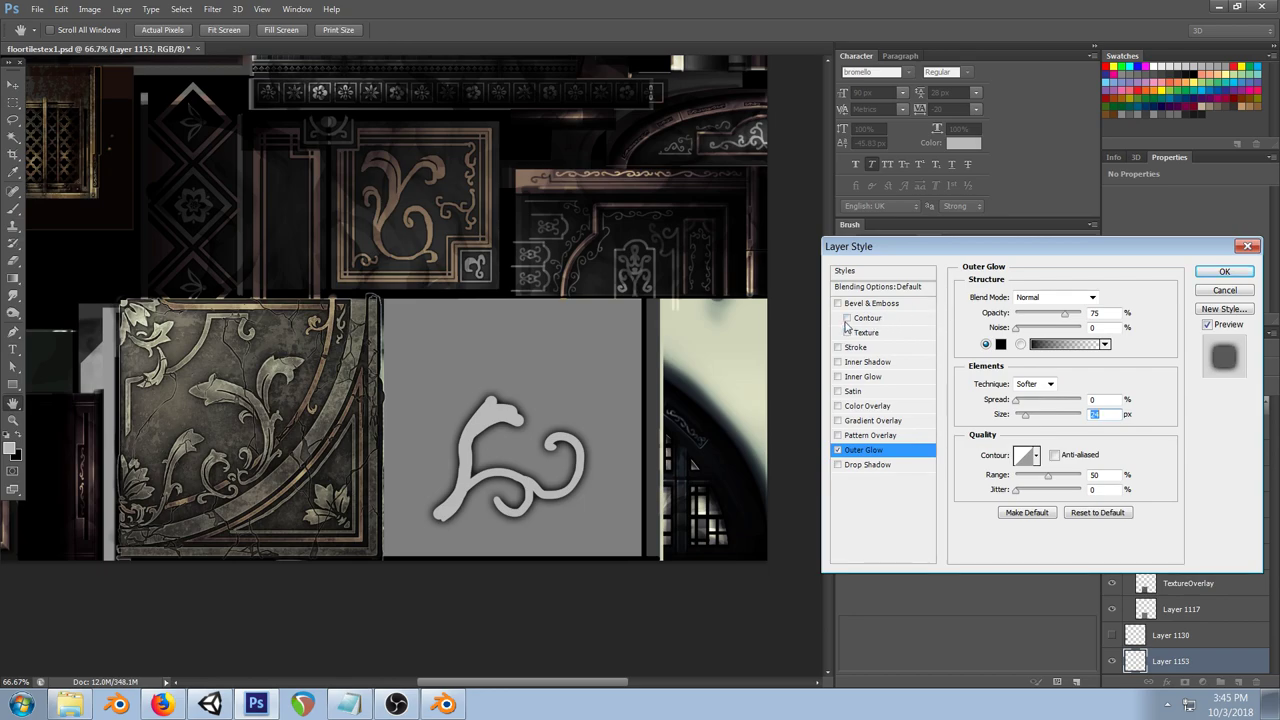
Step: Cancel the Outer Glow settings and undo the painted flourish strokes
left_click(1209, 293)
key("ctrl+z")
key("ctrl+alt+z")
key("ctrl+alt+z")
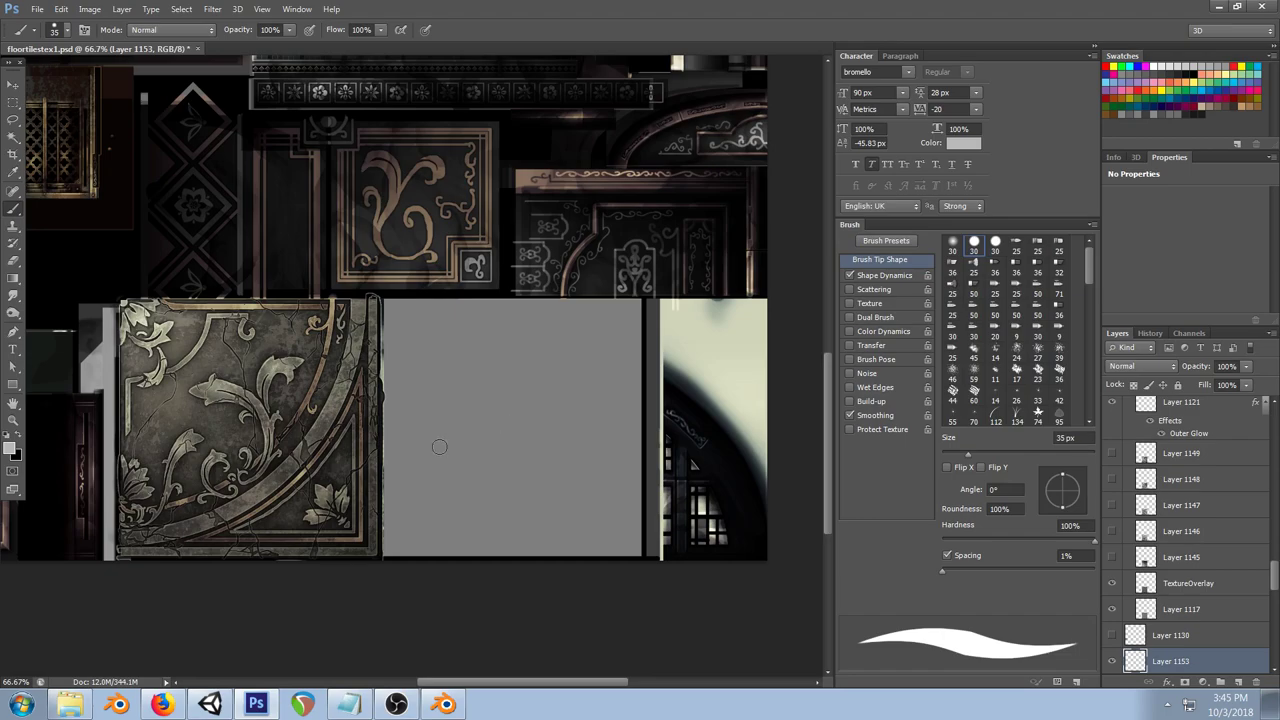
Step: Cover the plain grey tile on Layer 1153 with a black rectangle at 100% opacity
left_click(18, 435)
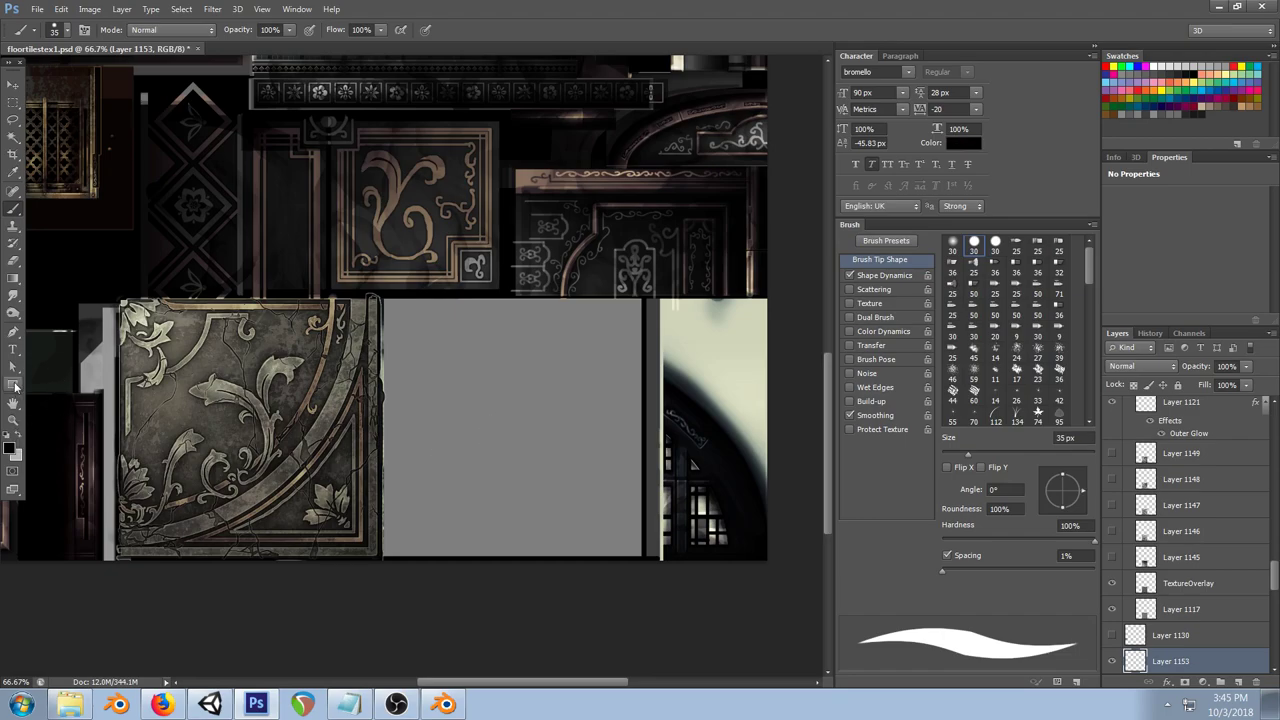
left_click(13, 384)
left_click_drag(381, 297, 647, 559)
key("0")
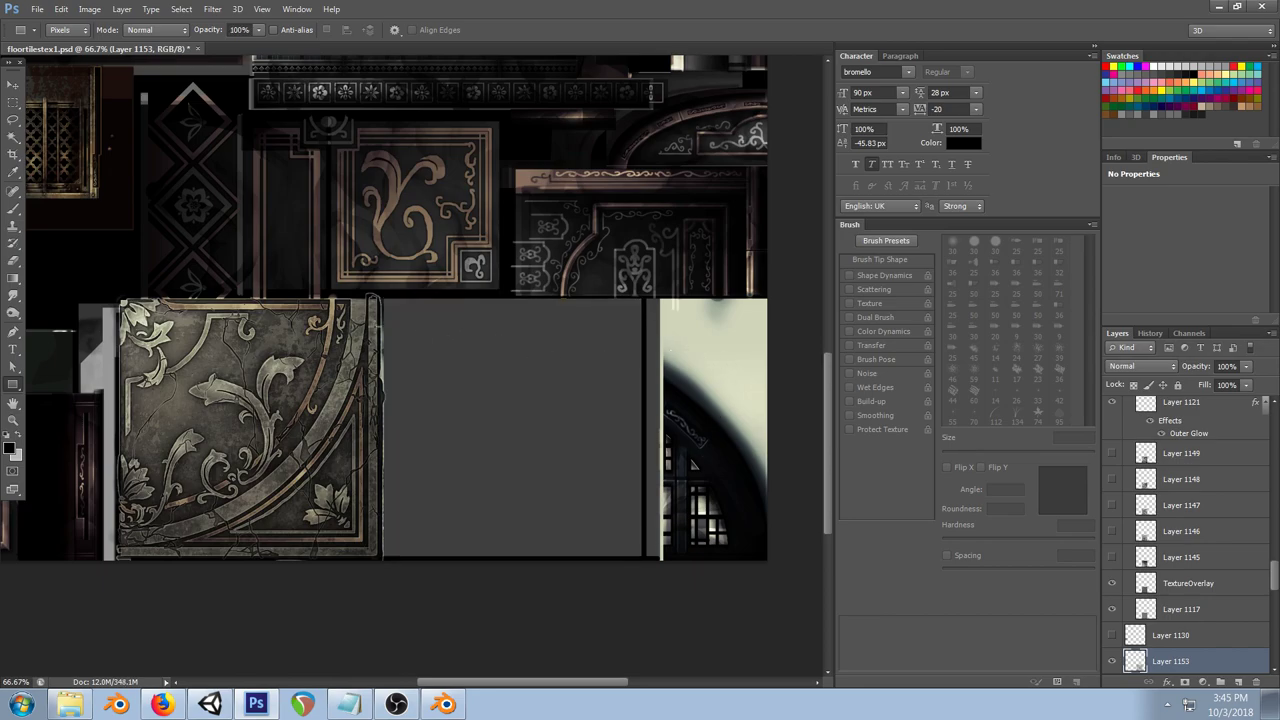
key("ctrl+z")
left_click_drag(383, 301, 643, 560)
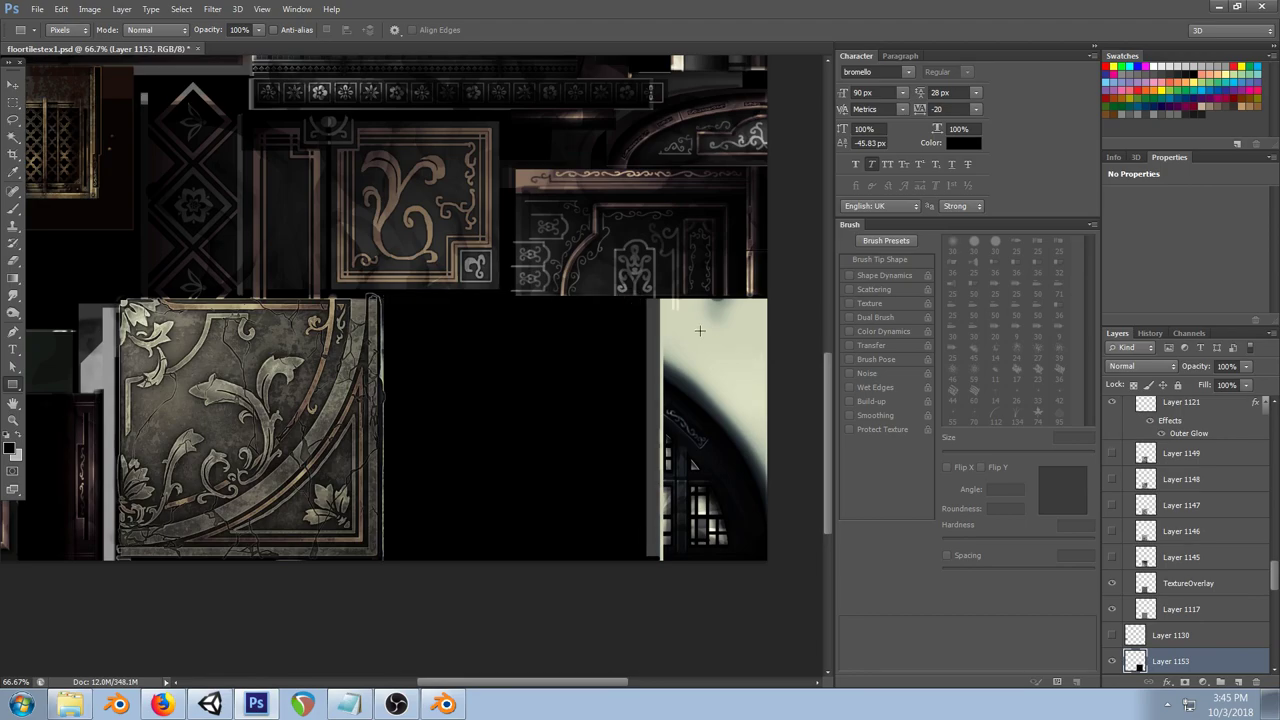
Step: Lower the fill of Layer 1153 to 22%
left_click(1246, 366)
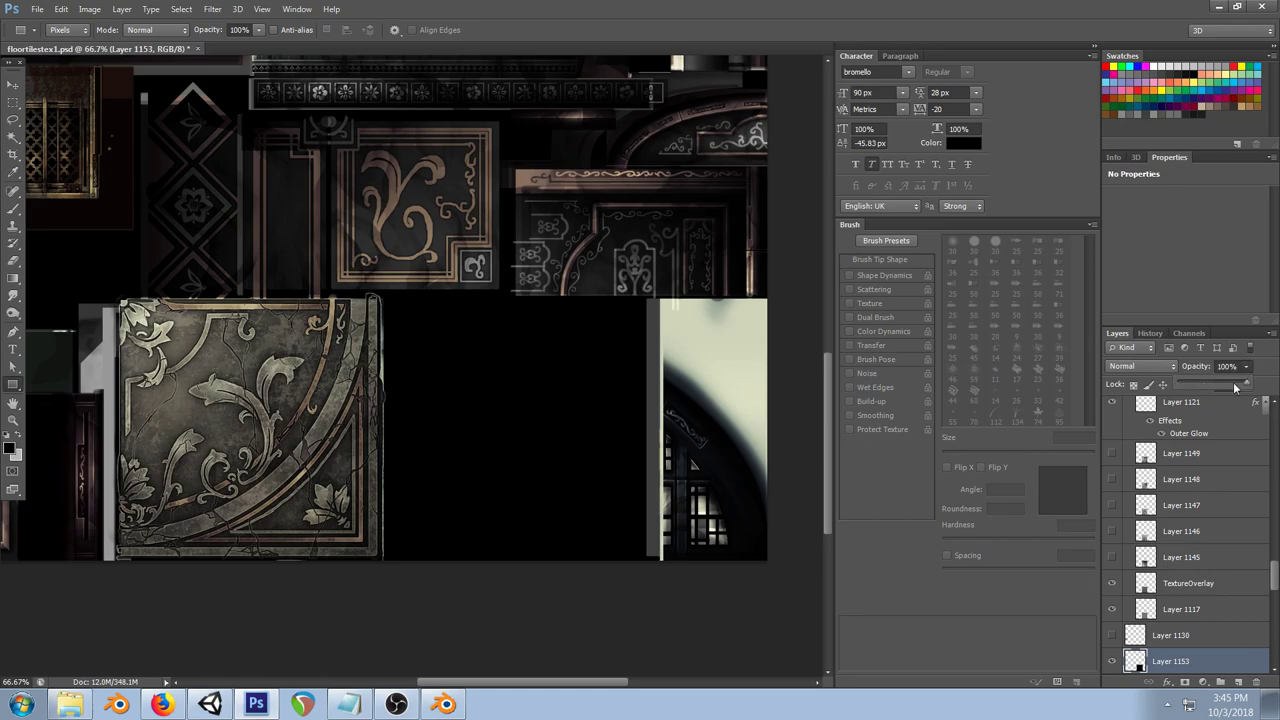
left_click_drag(1236, 387, 1270, 387)
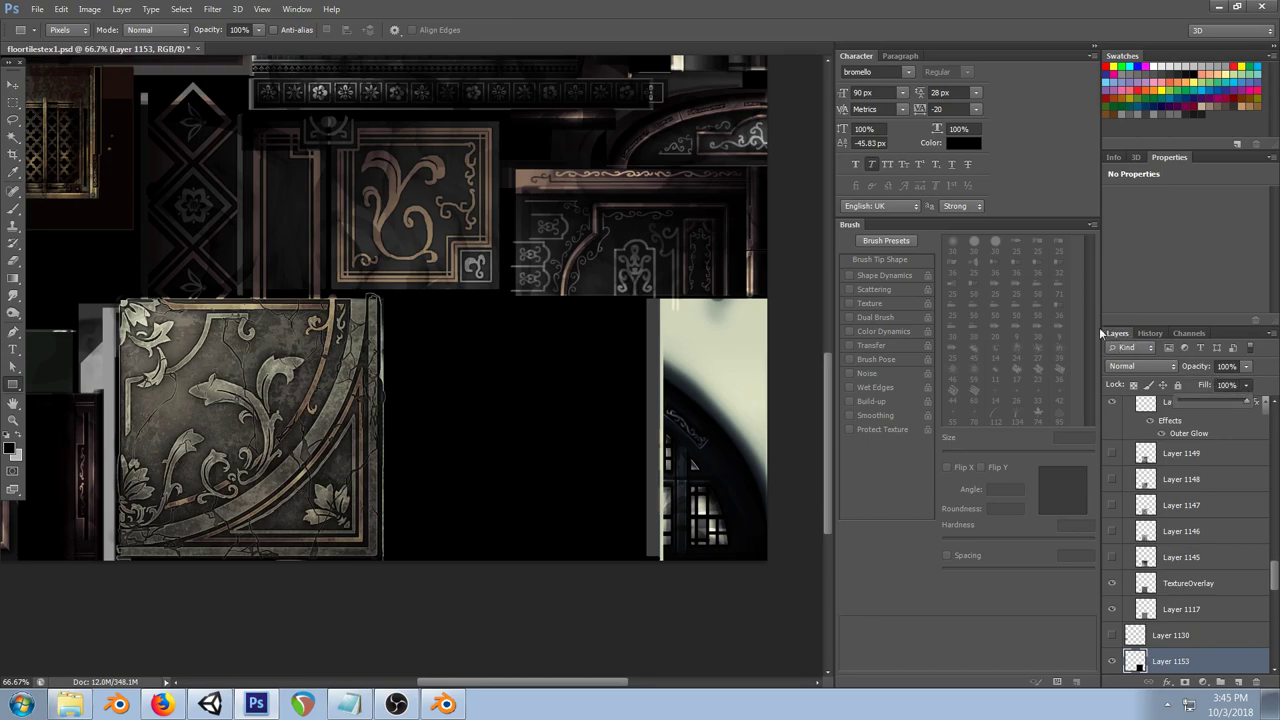
left_click_drag(1245, 385, 1202, 402)
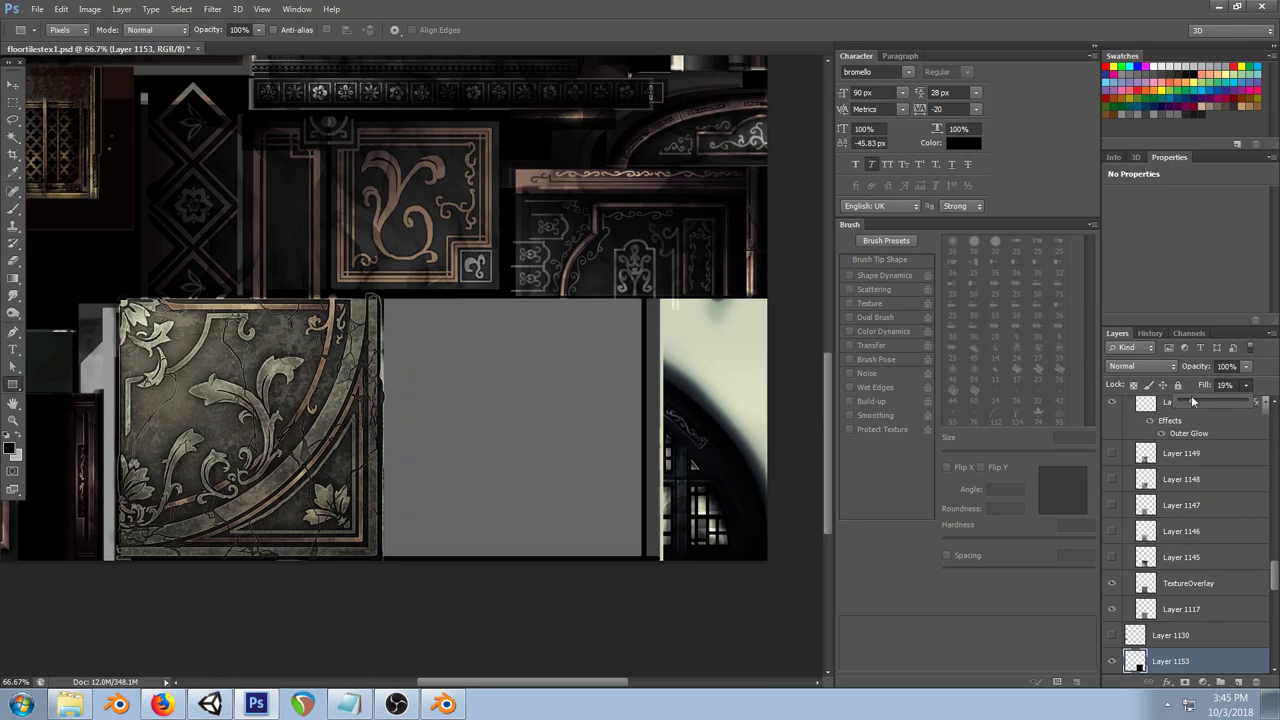
scroll(1268, 578, "down", 1)
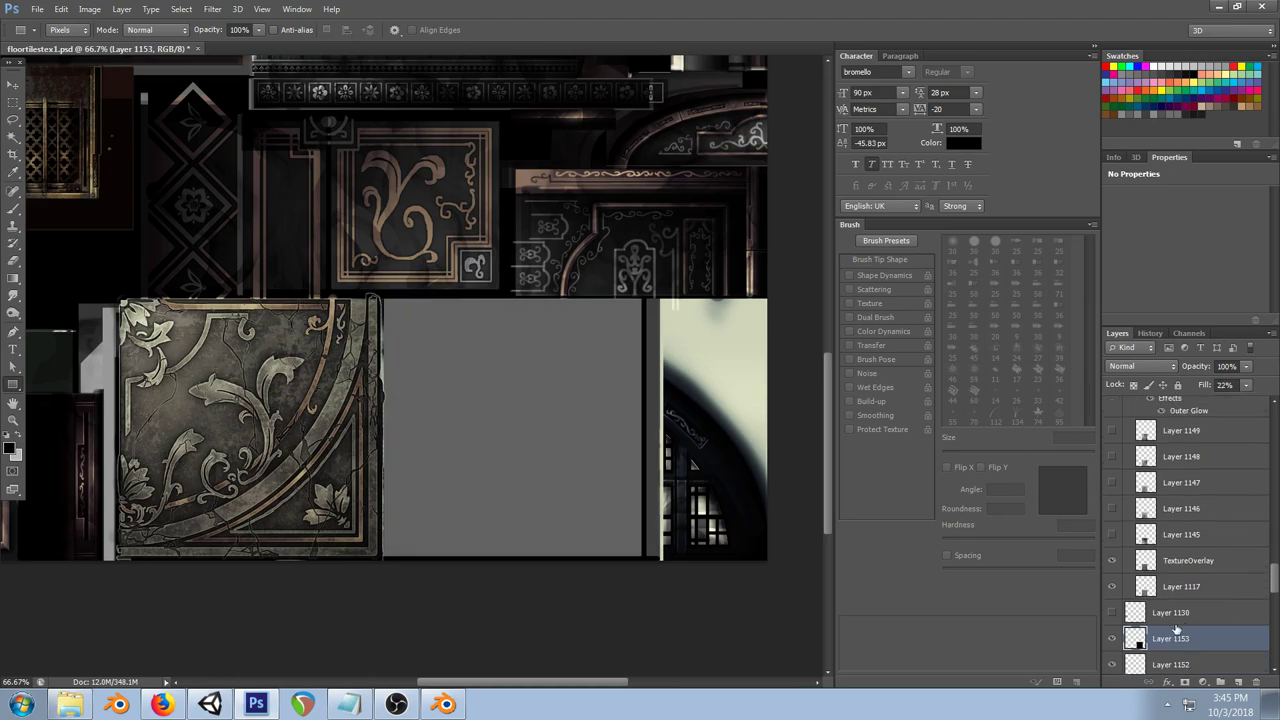
right_click(1200, 646)
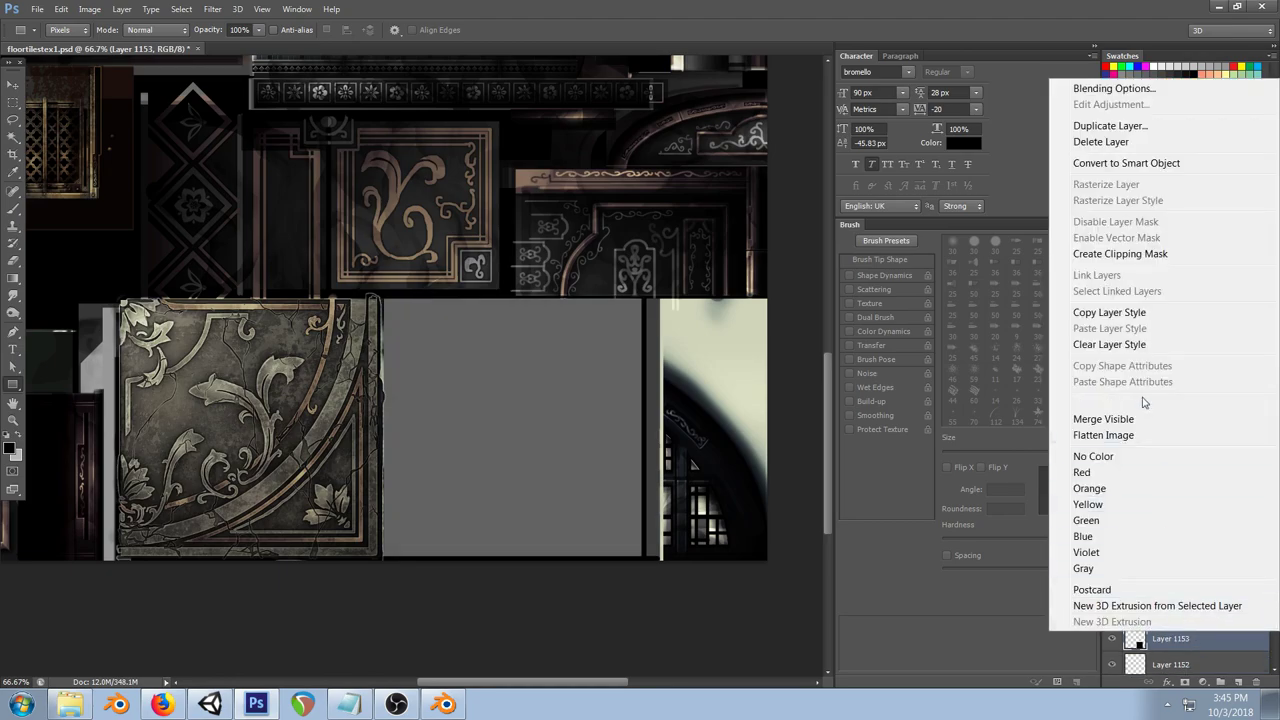
left_click(1096, 92)
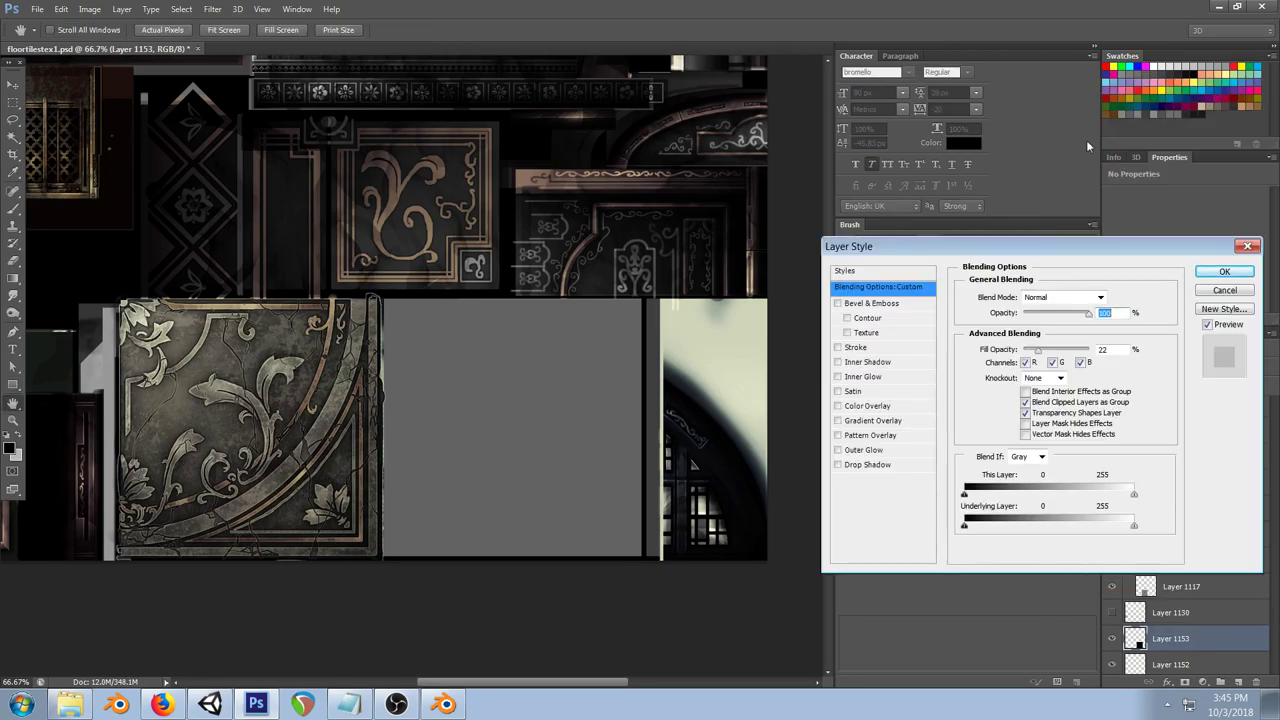
left_click(1224, 290)
Step: Try to erase a straight strip along the tile's bottom edge with a hard 20 px eraser at 100% opacity, without Shape Dynamics
left_click(13, 261)
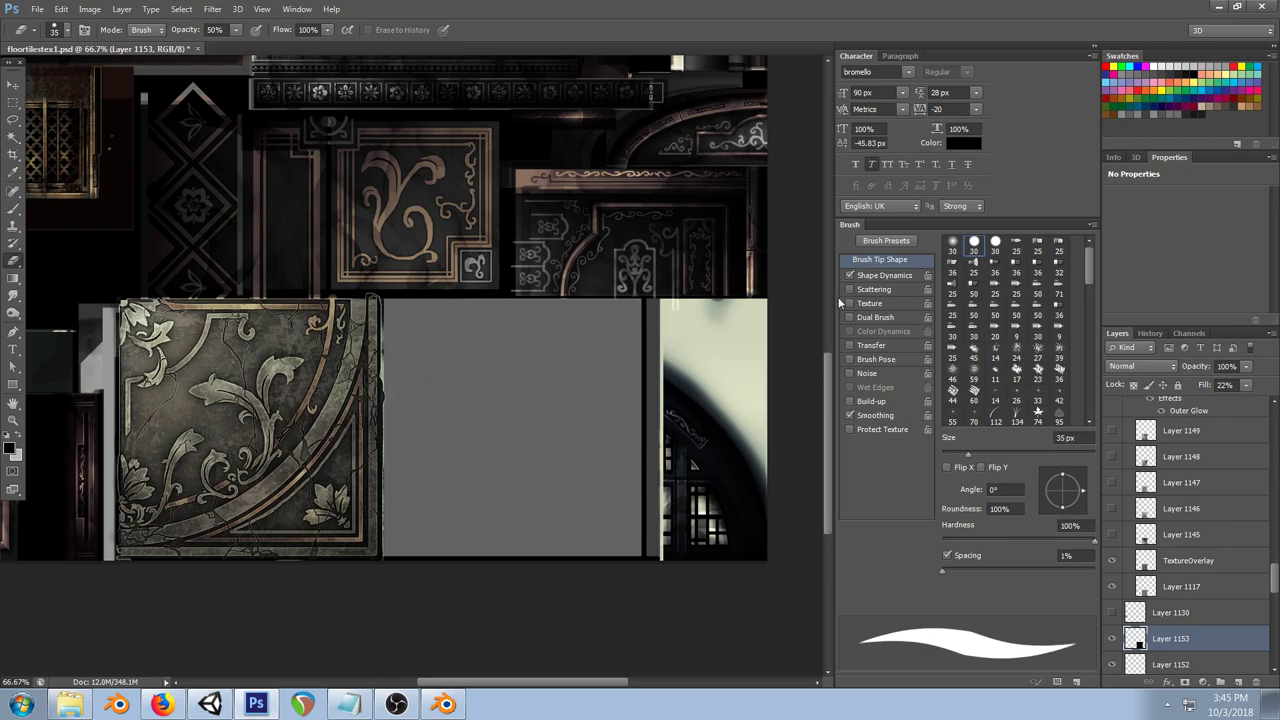
key("0")
right_click(563, 404)
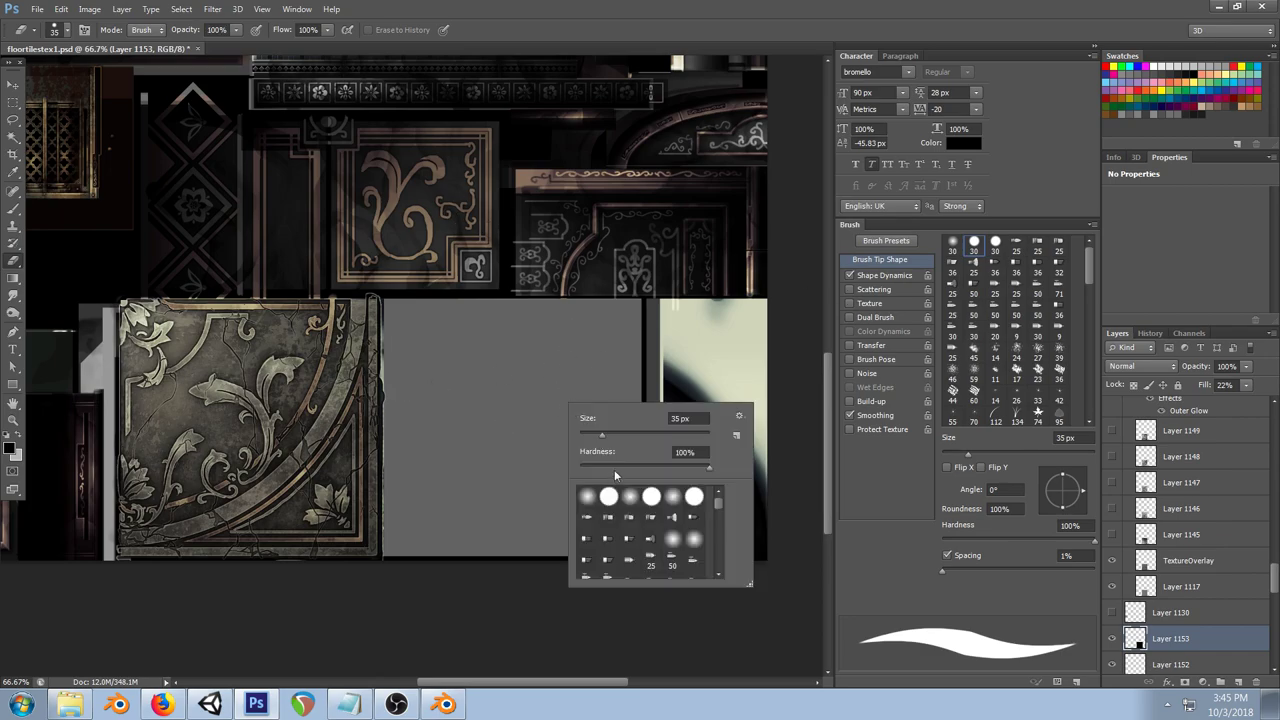
left_click_drag(600, 438, 595, 437)
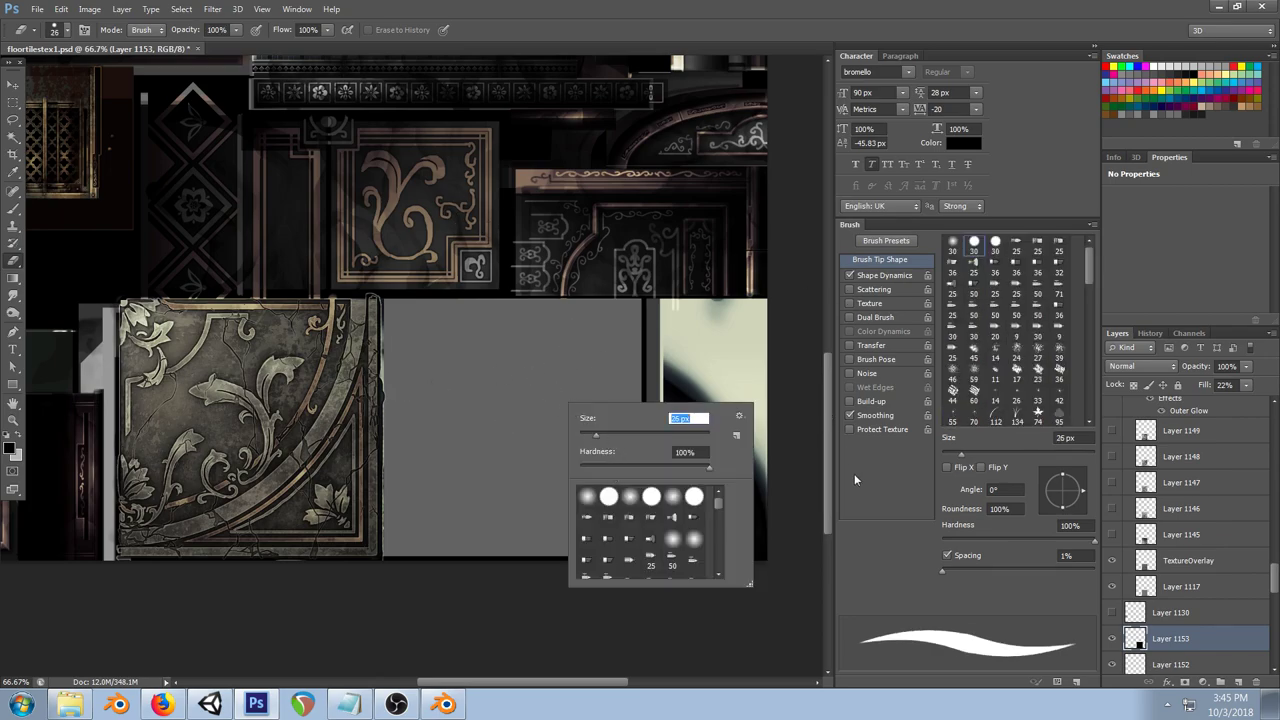
left_click(849, 275)
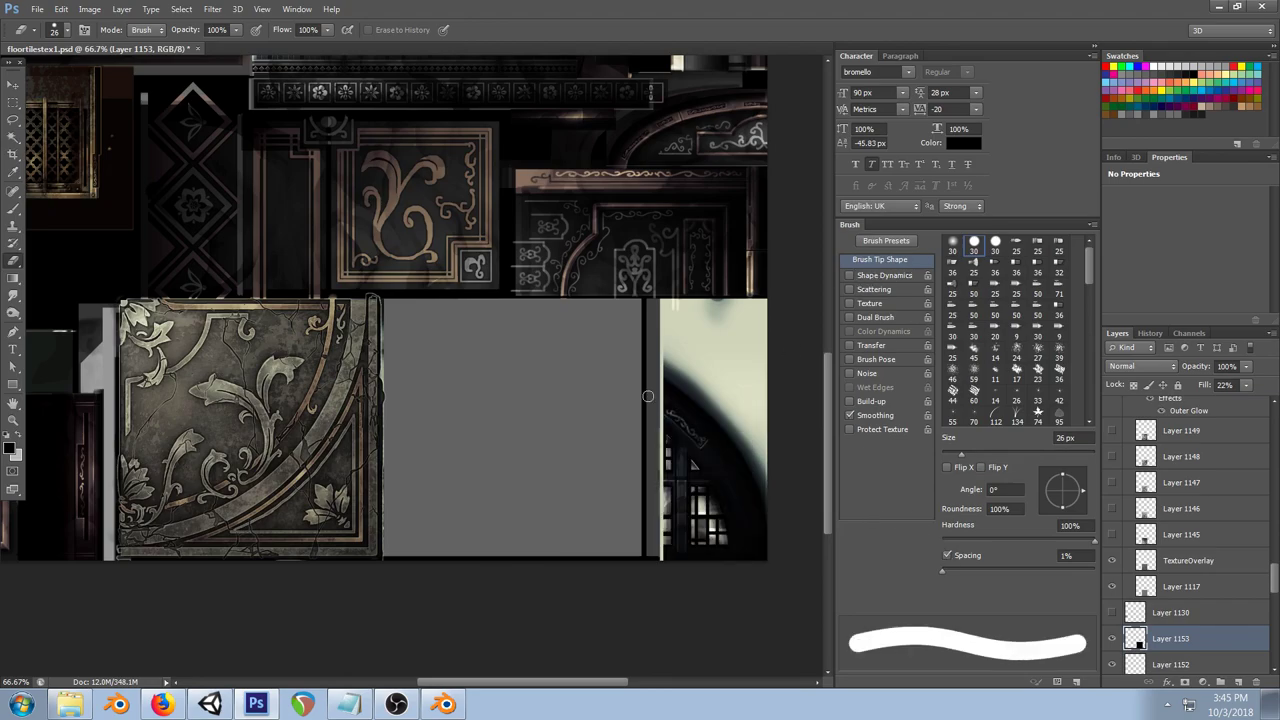
key("bracketleft")
key("bracketleft")
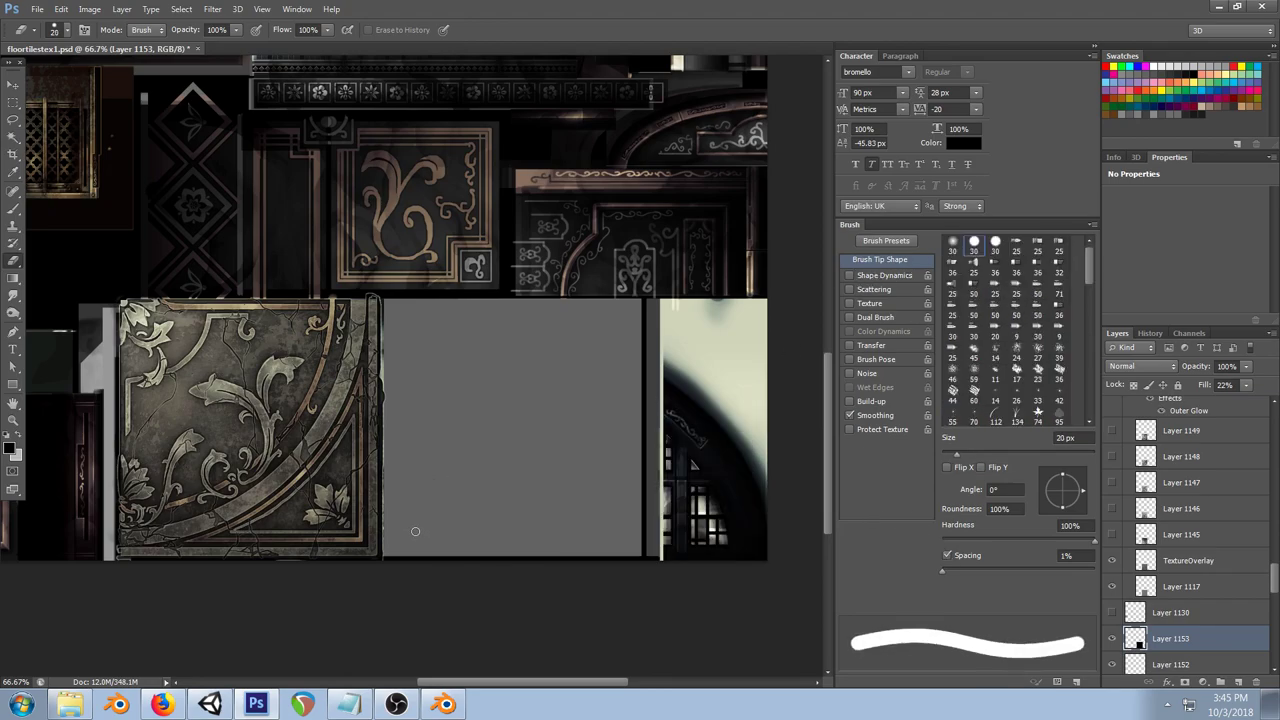
left_click_drag(384, 548, 610, 545)
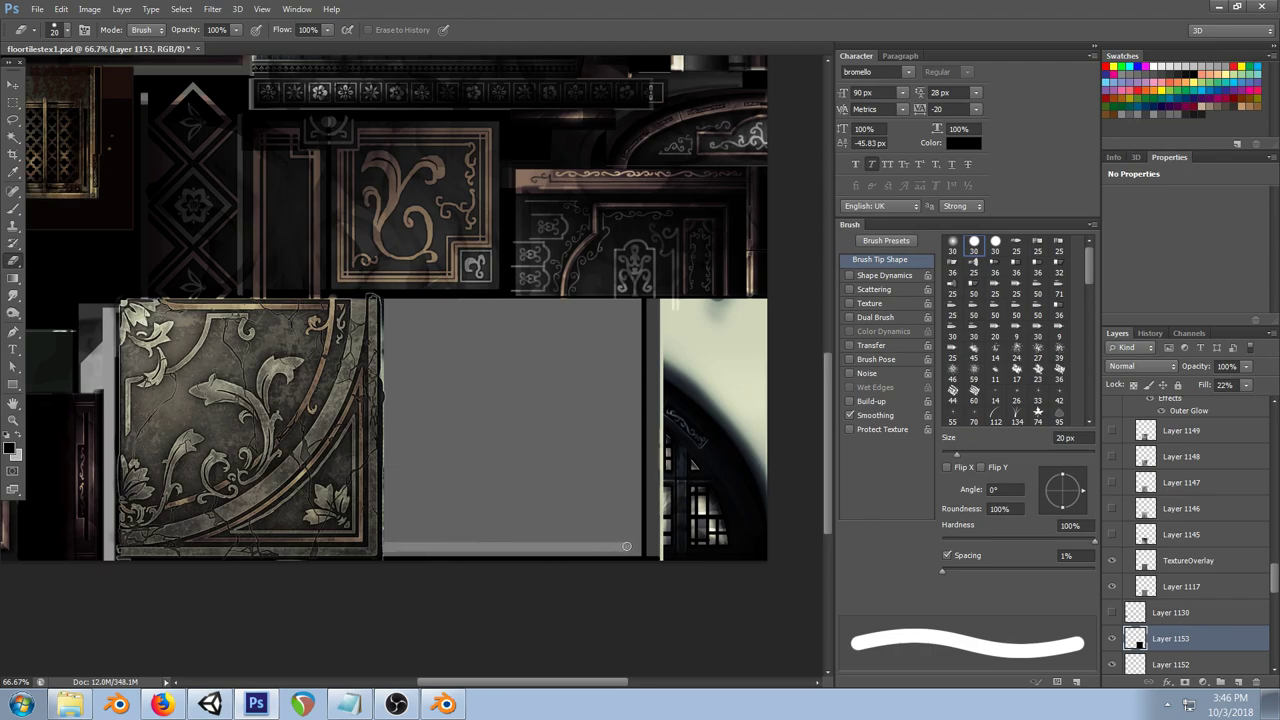
key("ctrl+z")
Step: Cut an L-shaped border strip out of the black fill on Layer 1153 near the tile's right and bottom edges, and deselect
left_click(13, 102)
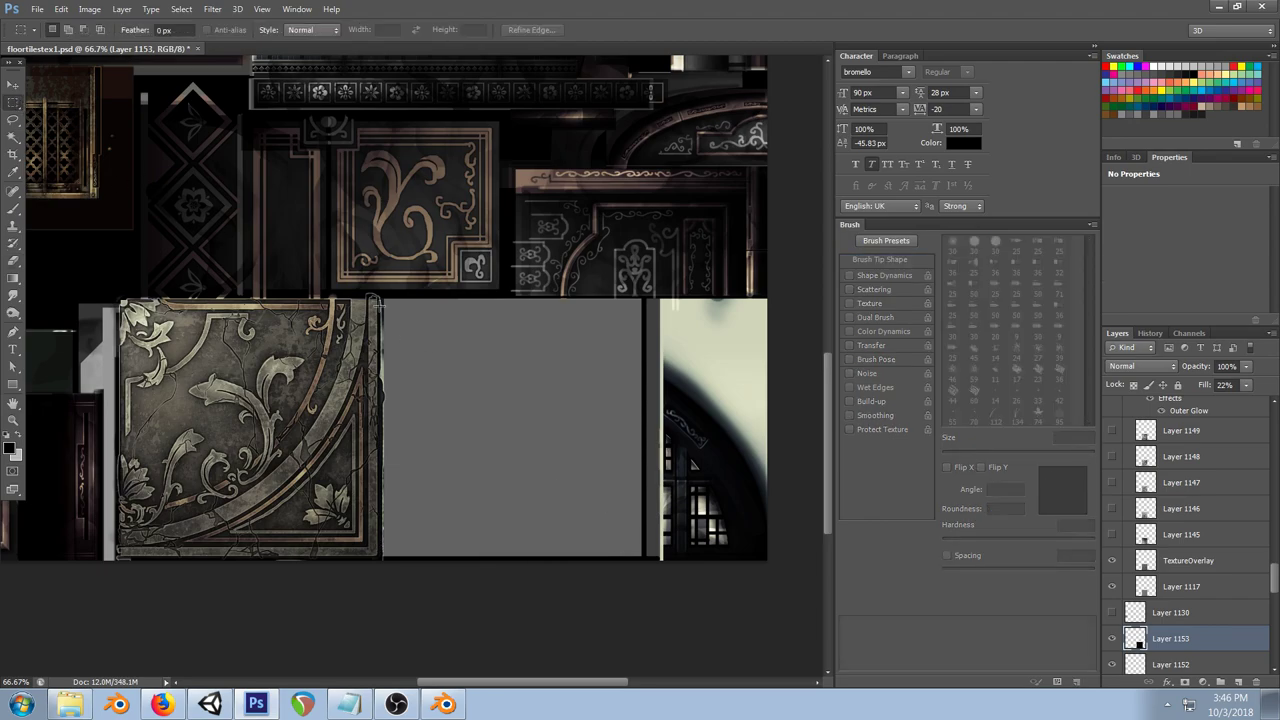
left_click_drag(383, 298, 650, 546)
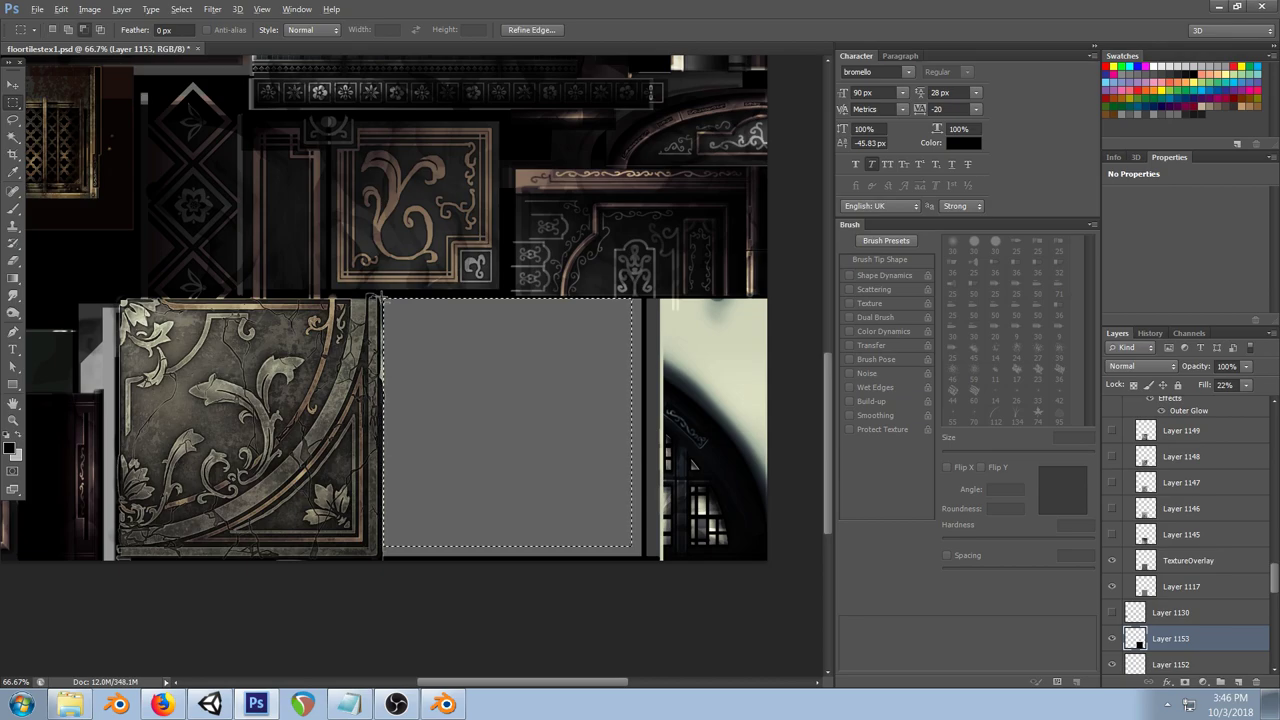
left_click_drag(484, 383, 692, 533)
key("Delete")
key("ctrl+BackSpace")
key("ctrl+d")
Step: Give Layer 1153 a black Outer Glow with Normal blend mode and a size of 9 px
right_click(1200, 636)
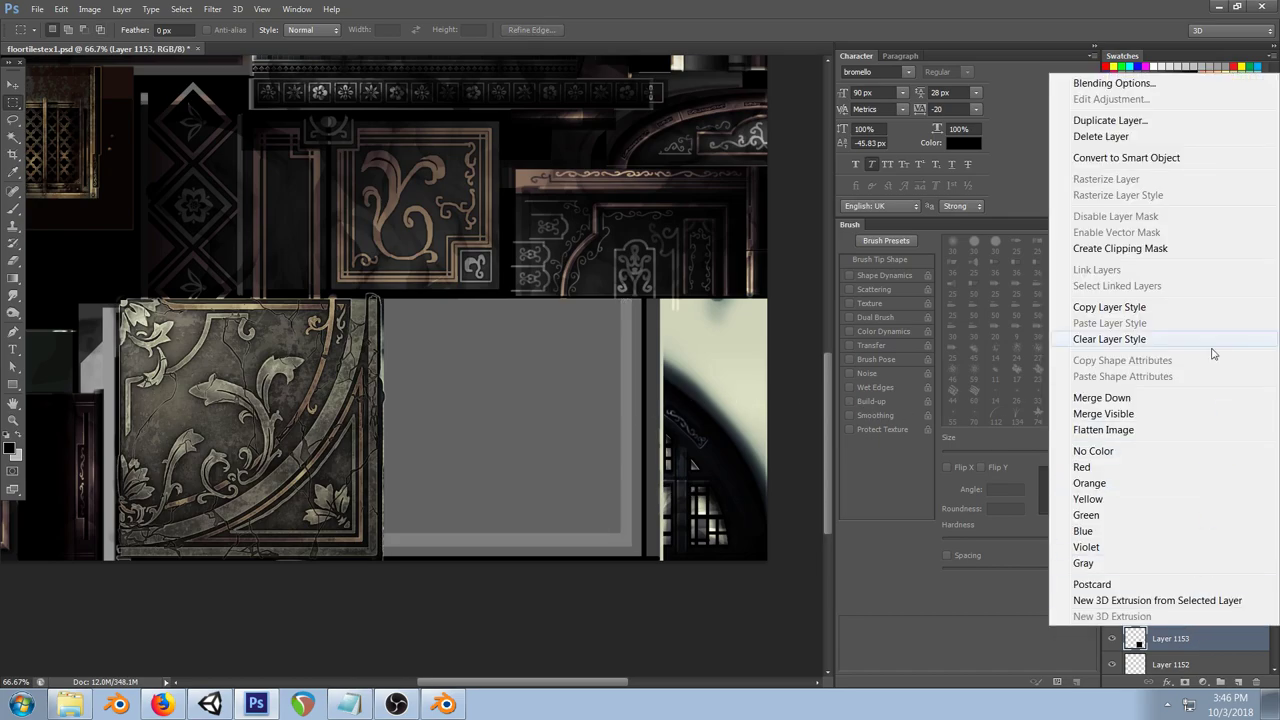
left_click(1118, 84)
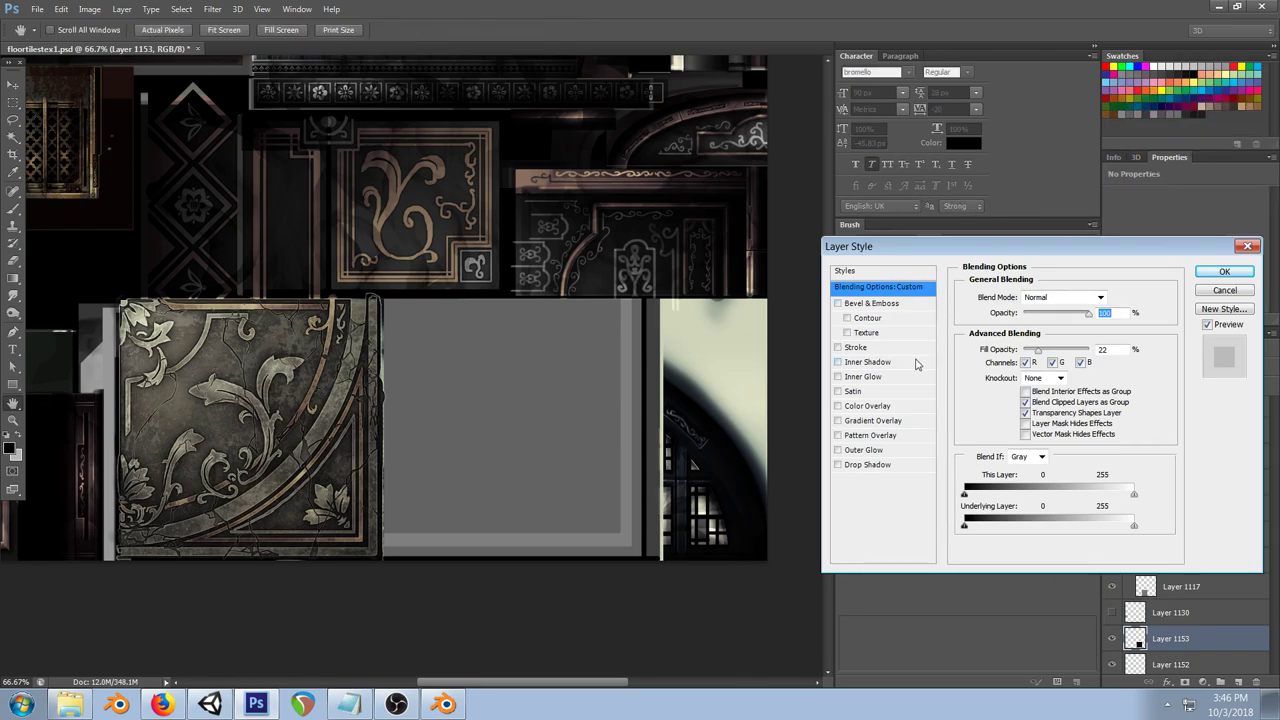
left_click(863, 450)
left_click(995, 345)
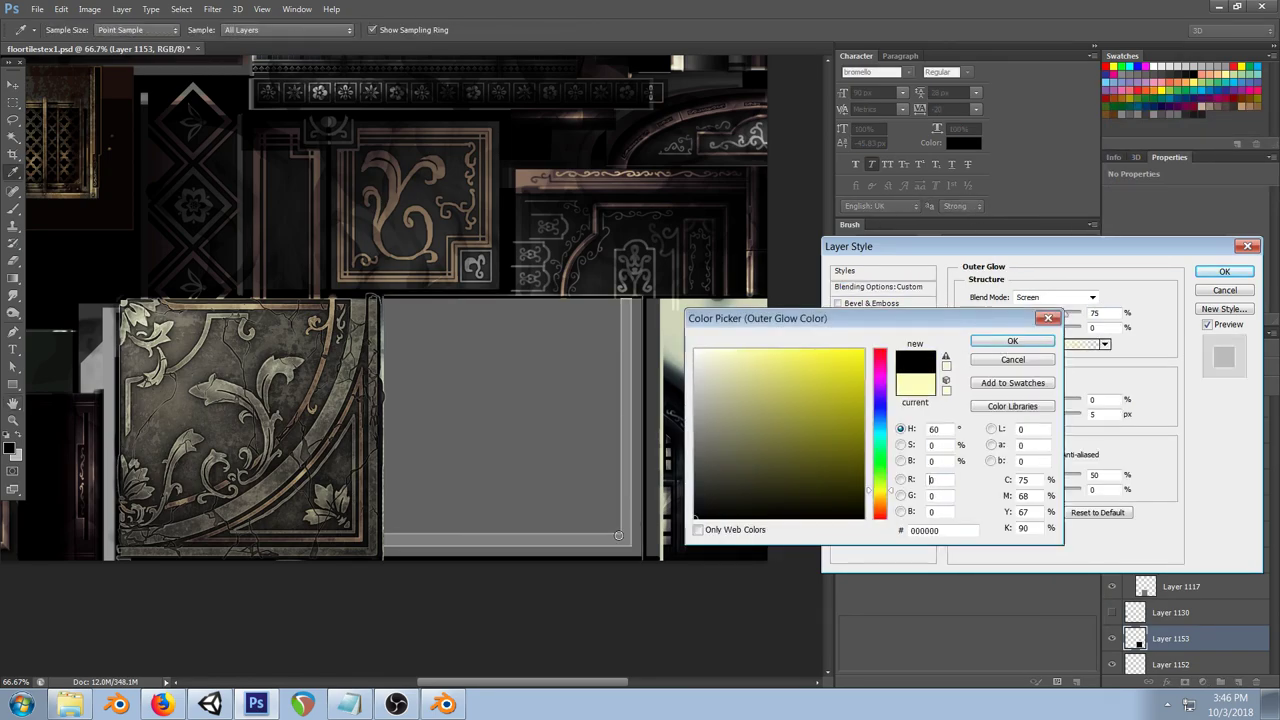
left_click(1003, 342)
left_click(1093, 300)
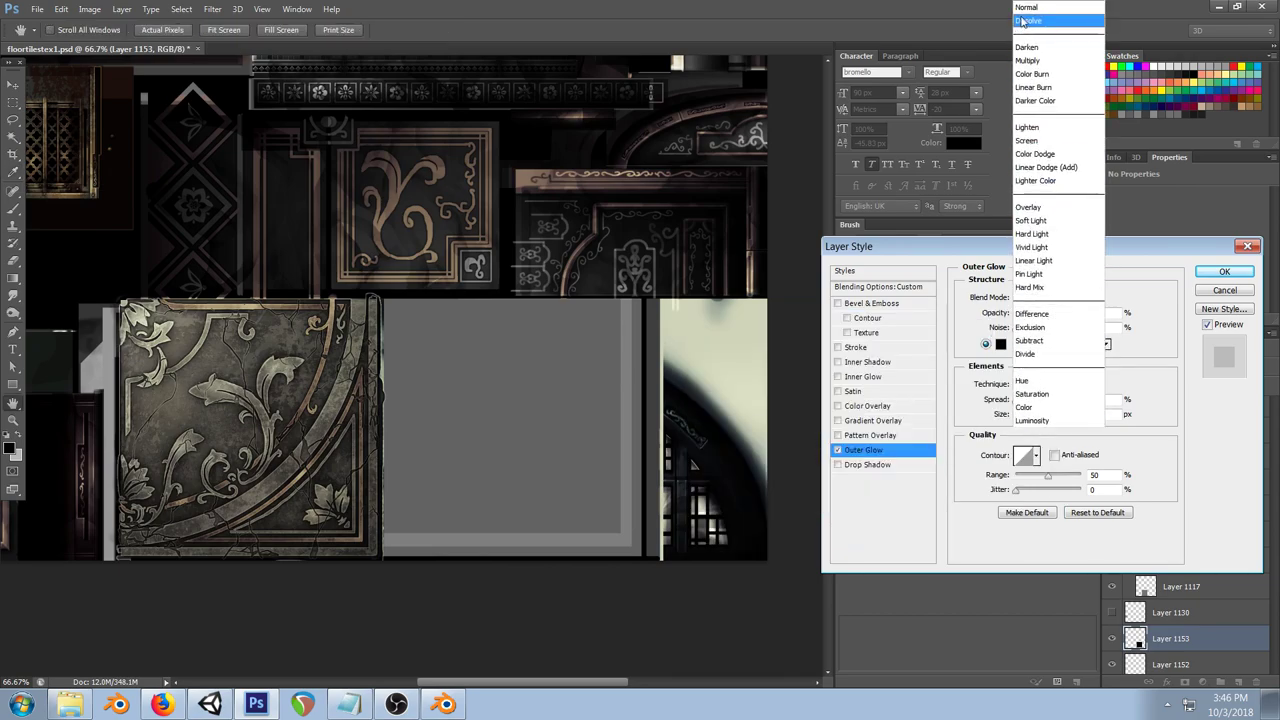
left_click(1045, 10)
left_click_drag(1018, 421, 1022, 420)
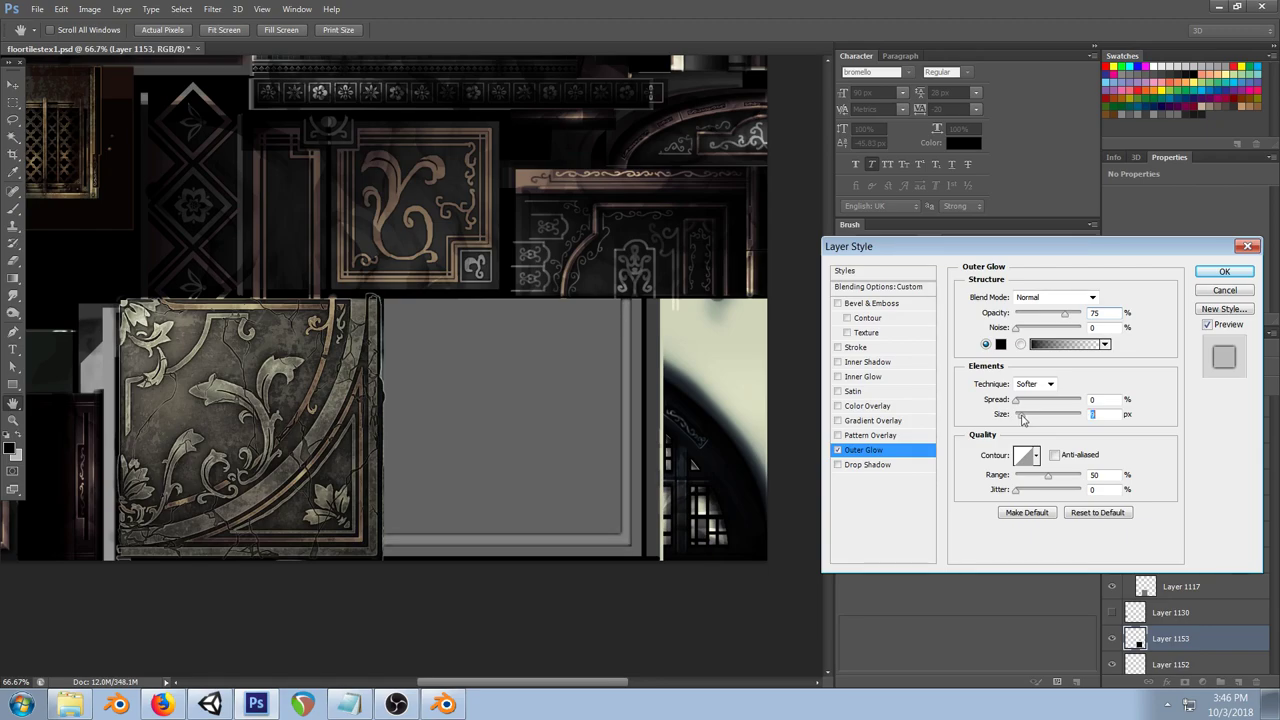
Step: Disable the Outer Glow and add a black Inner Glow with Normal blend mode, 100% opacity and 10 px size
left_click(838, 453)
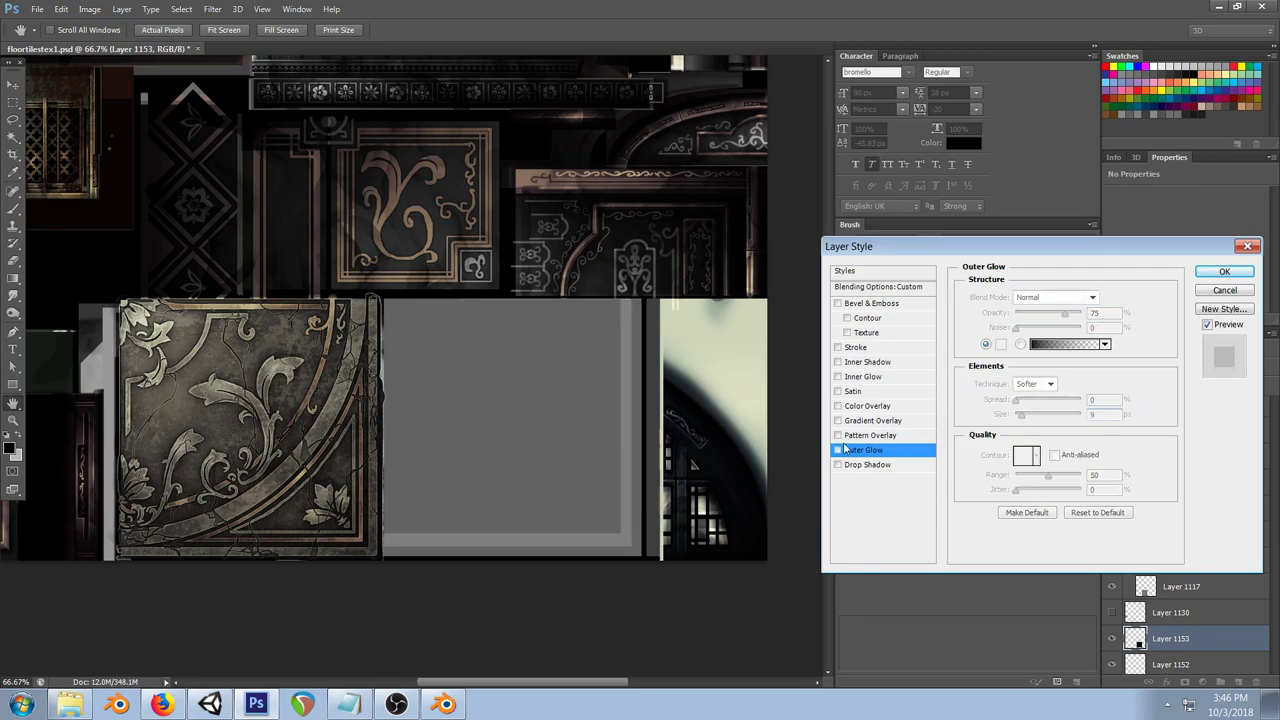
left_click(862, 377)
left_click(1088, 297)
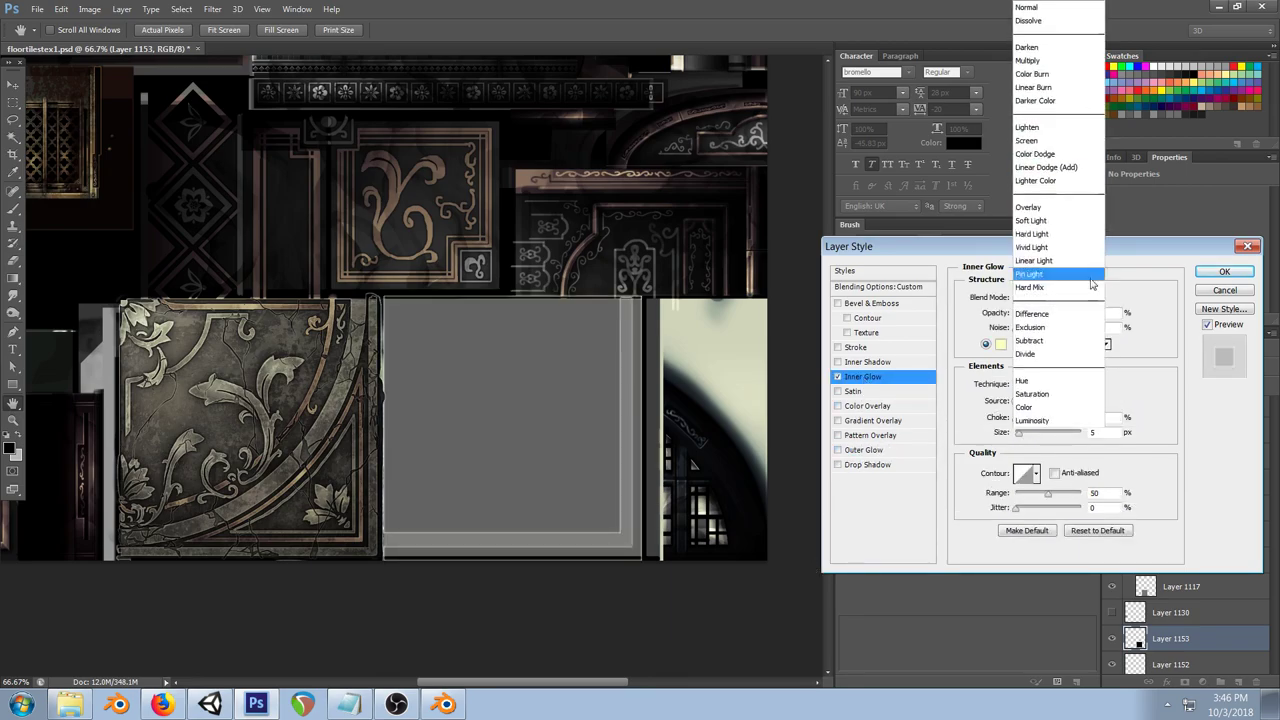
left_click(1050, 7)
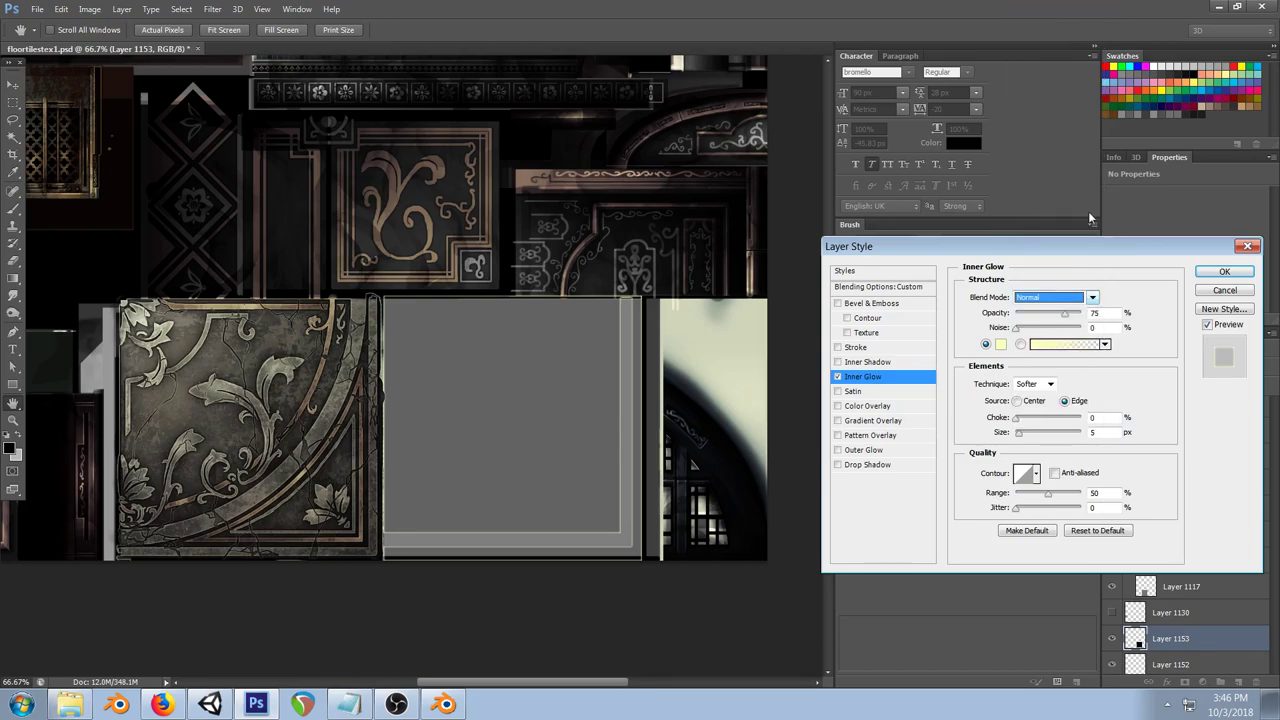
left_click(1000, 344)
left_click_drag(757, 458, 668, 540)
left_click(1016, 341)
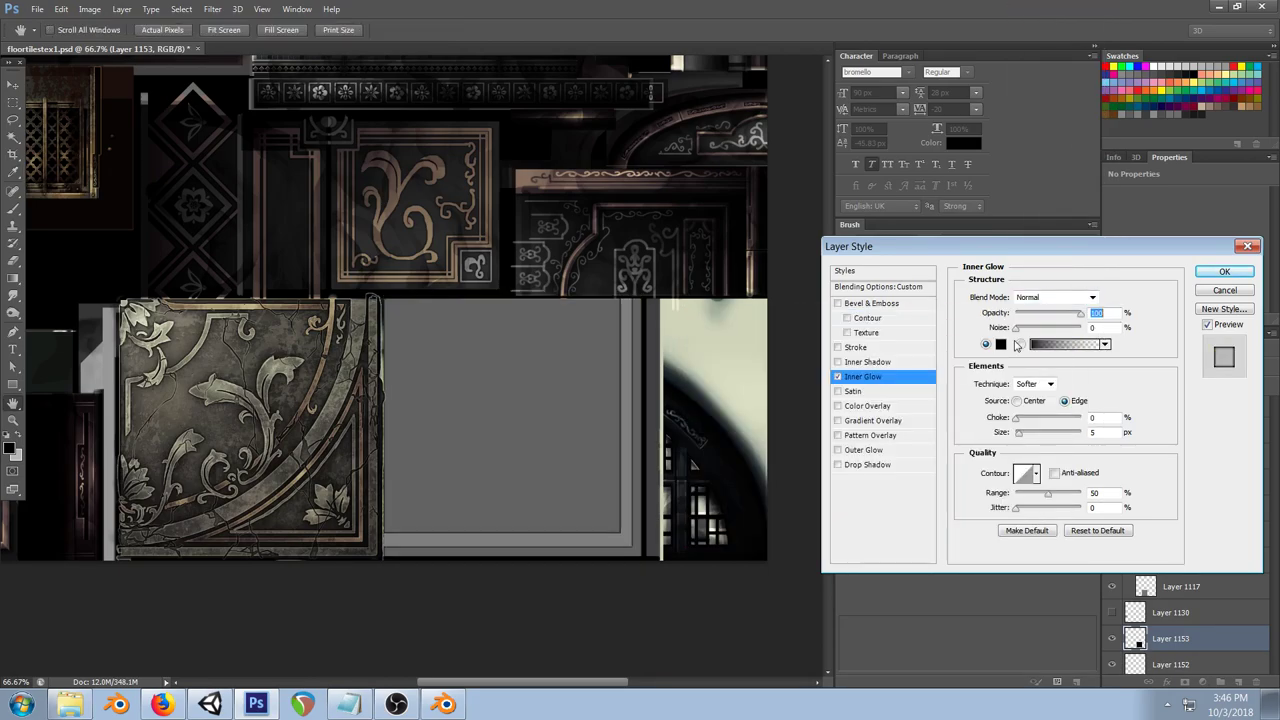
left_click_drag(1020, 437, 1021, 436)
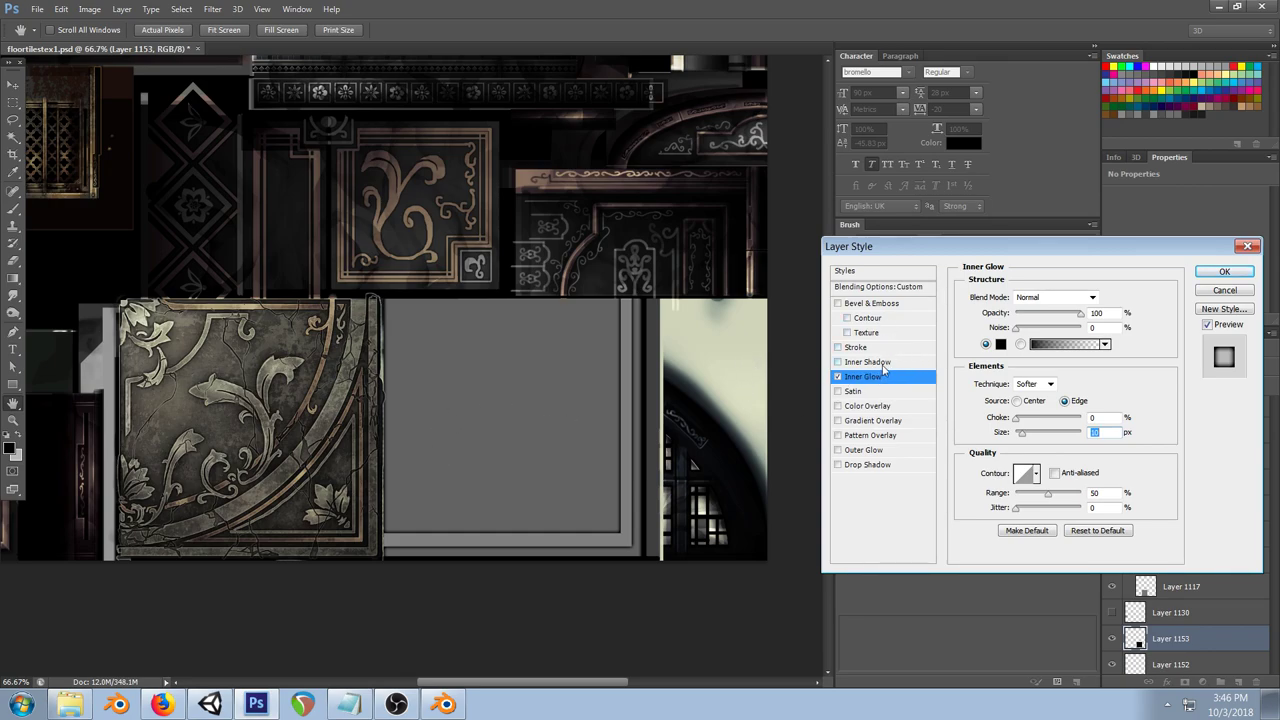
Step: Re-enable the Outer Glow in white (ffffff) at 4 px size, and set the Inner Glow size to 18 px
left_click(880, 452)
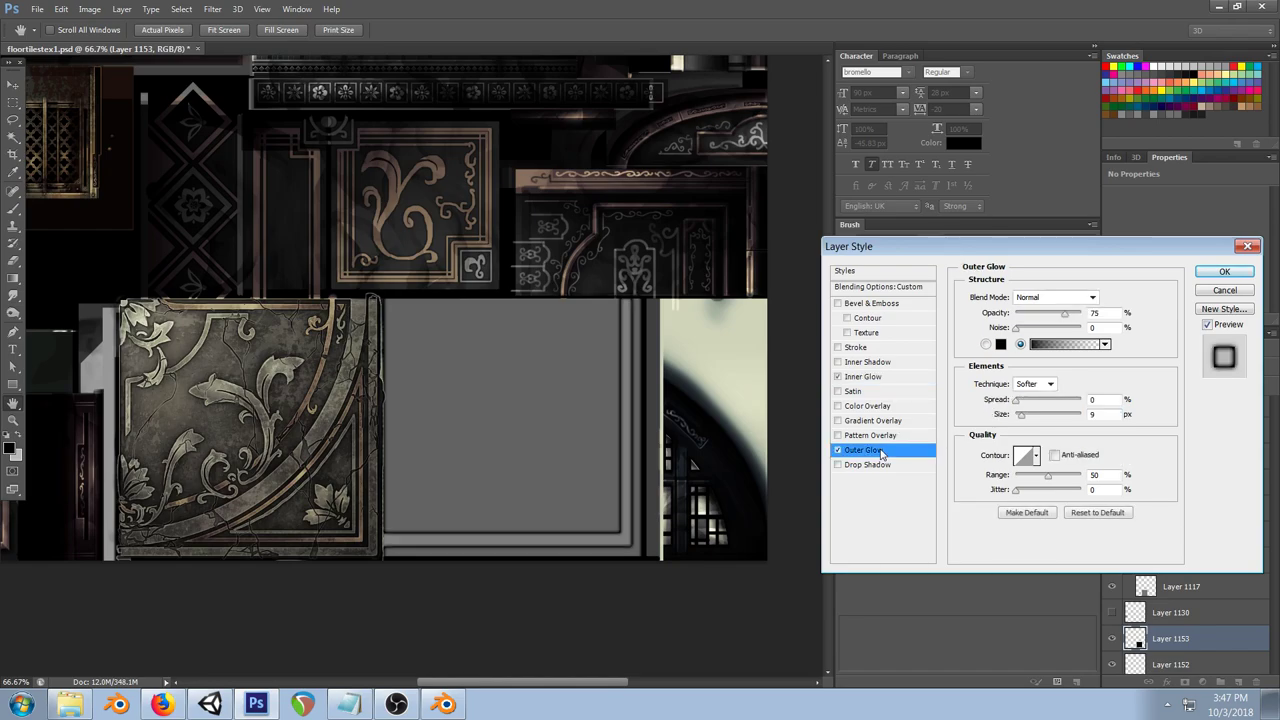
left_click(1000, 345)
left_click_drag(740, 420, 618, 280)
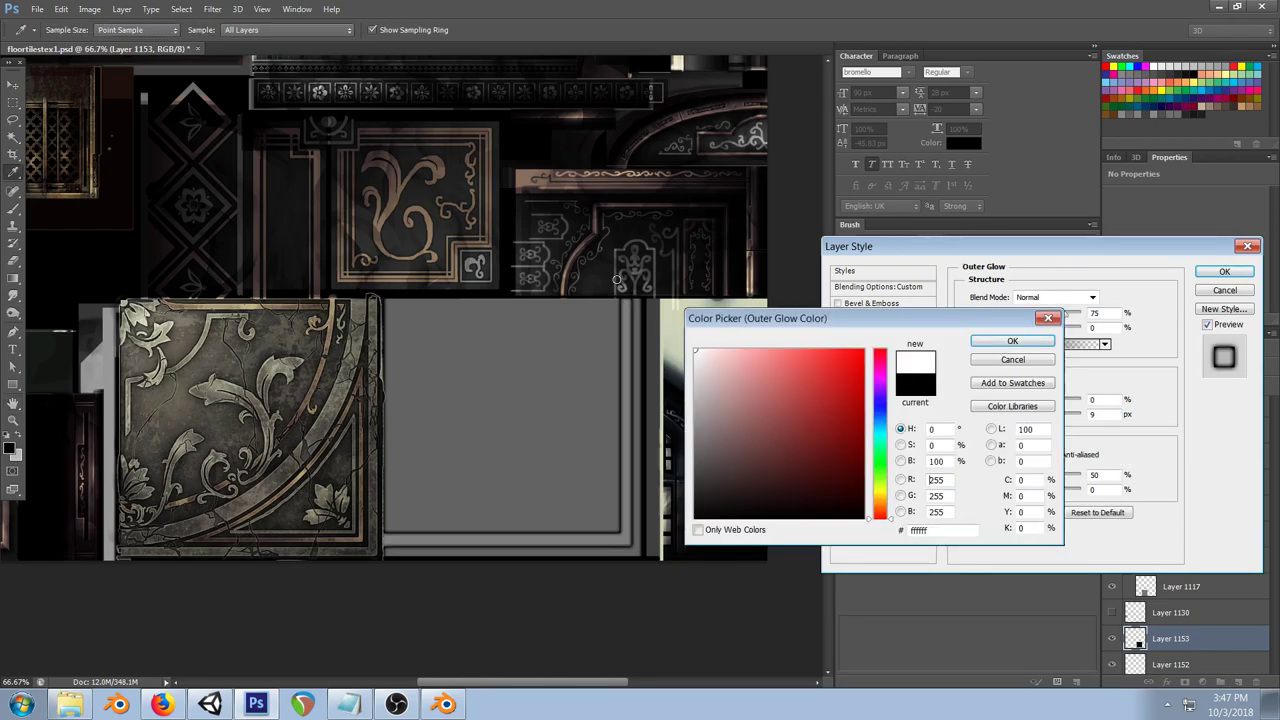
left_click(1008, 340)
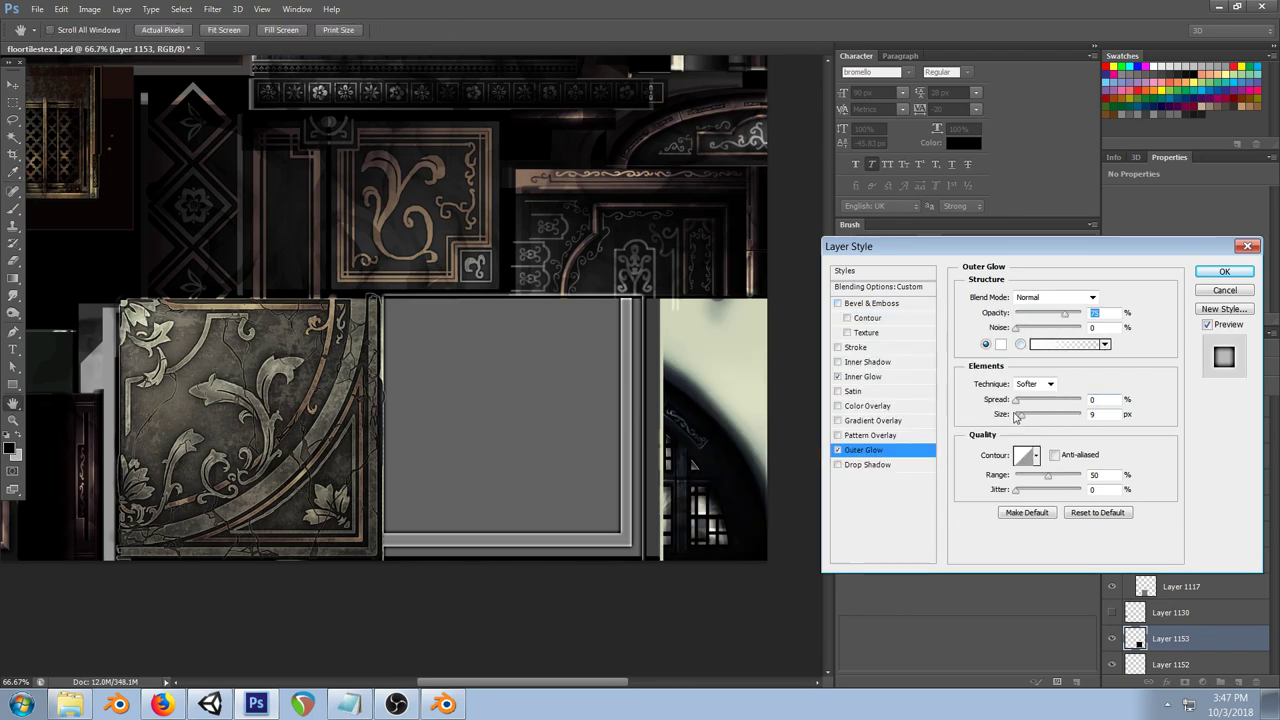
left_click(1018, 416)
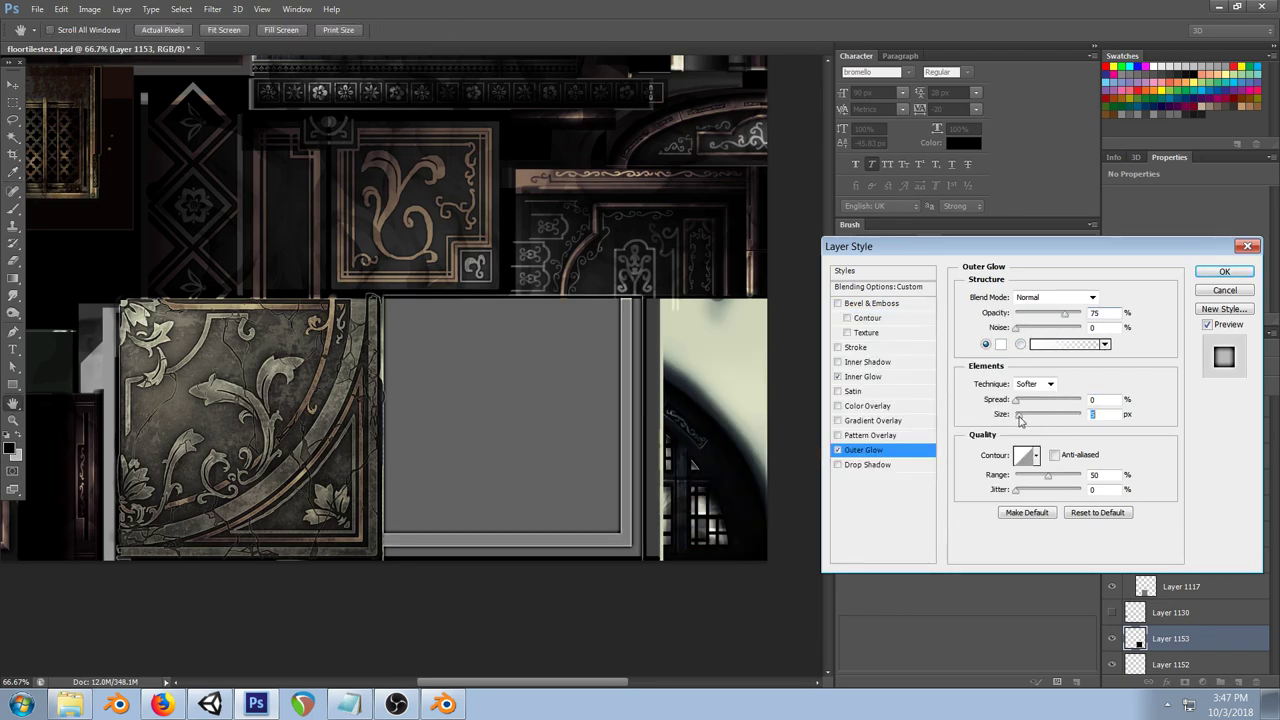
left_click_drag(1019, 416, 1018, 416)
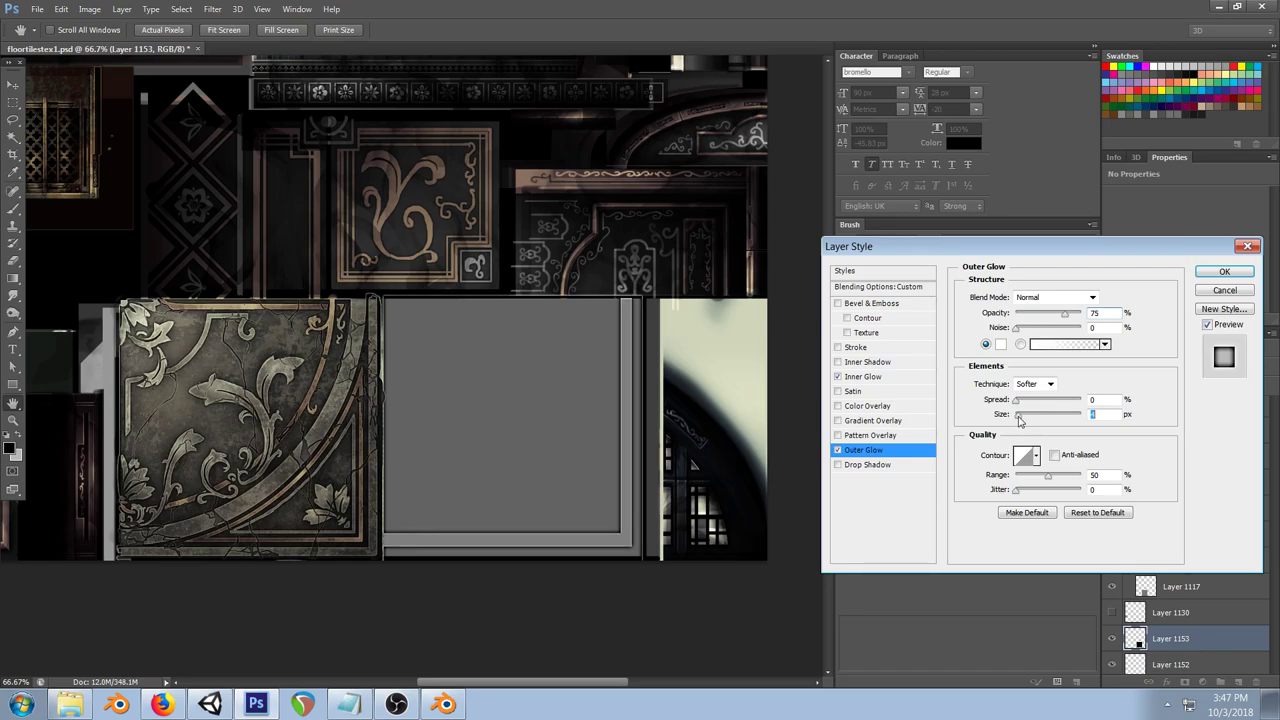
key("Down")
left_click(863, 376)
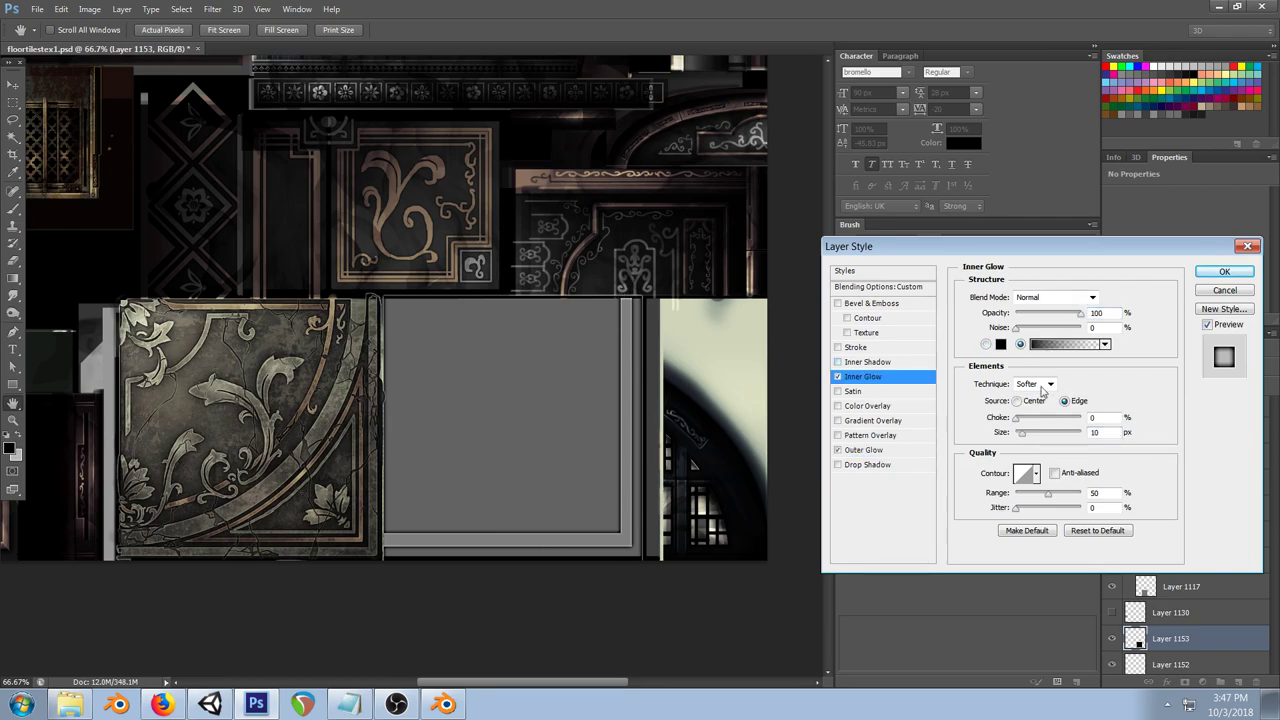
left_click(1023, 437)
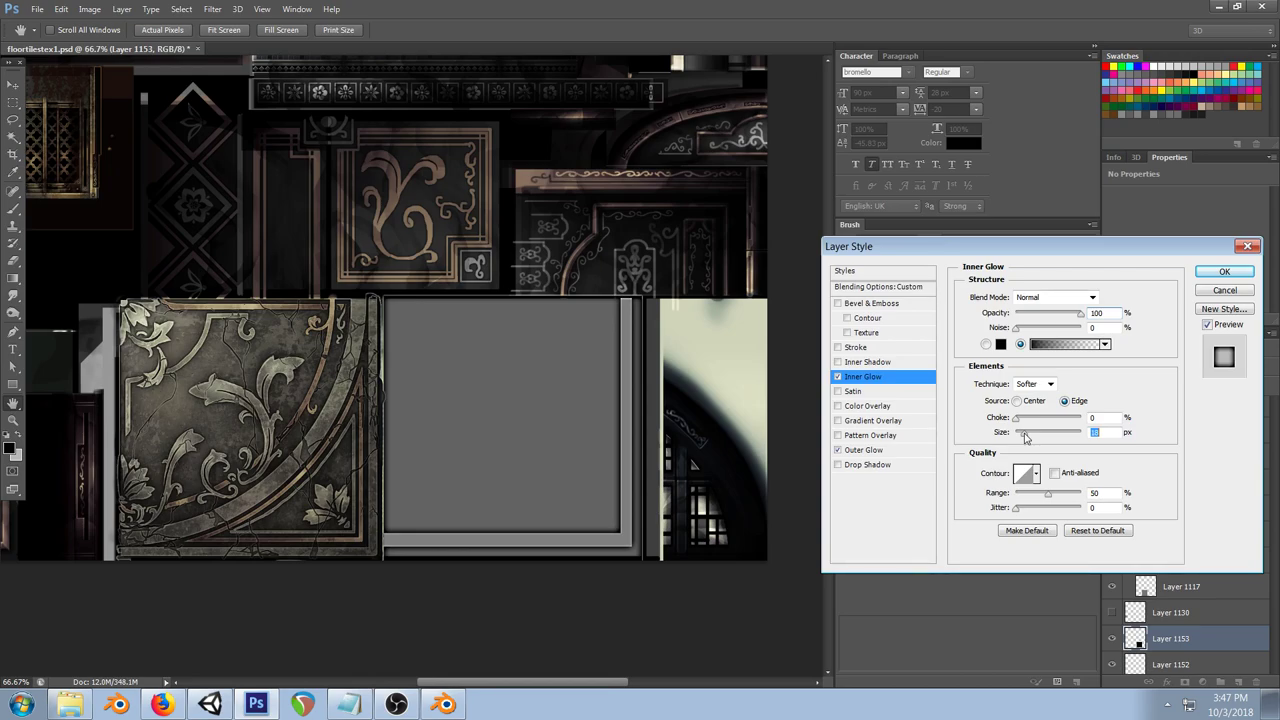
Step: Set the Outer Glow technique to Precise, with a range of 27% and a size of 3 px
left_click(866, 452)
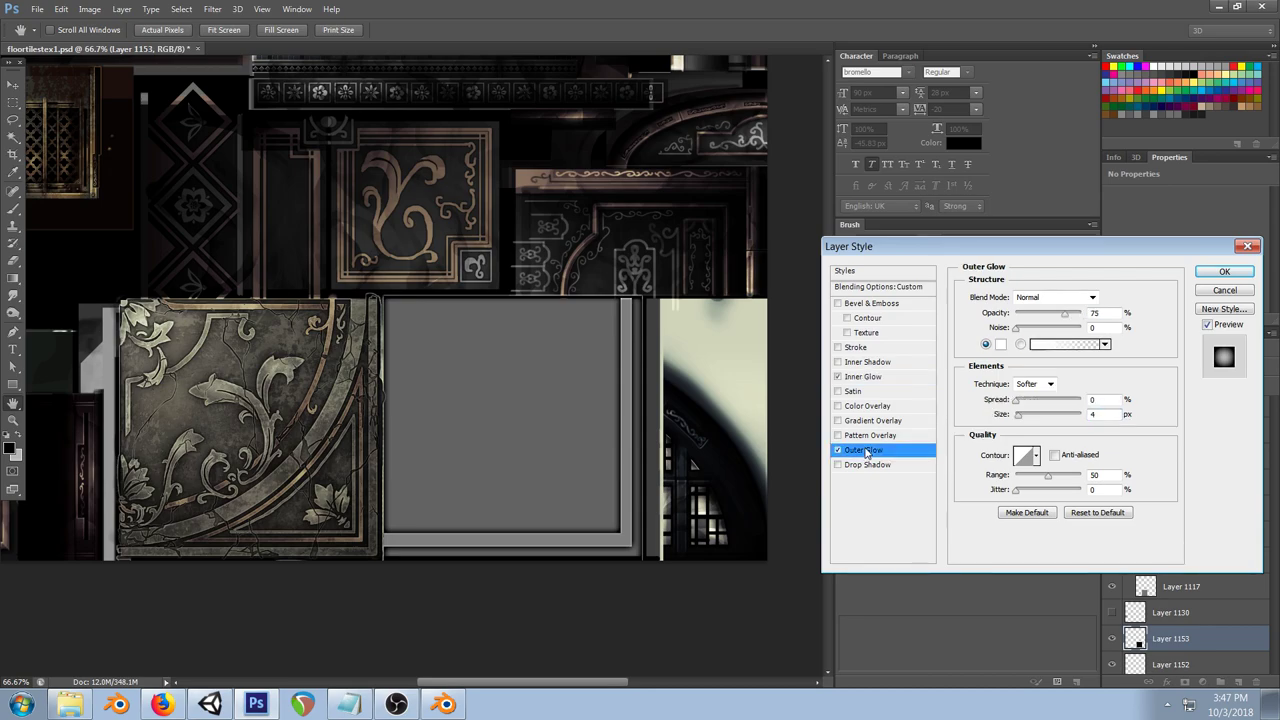
left_click(1050, 385)
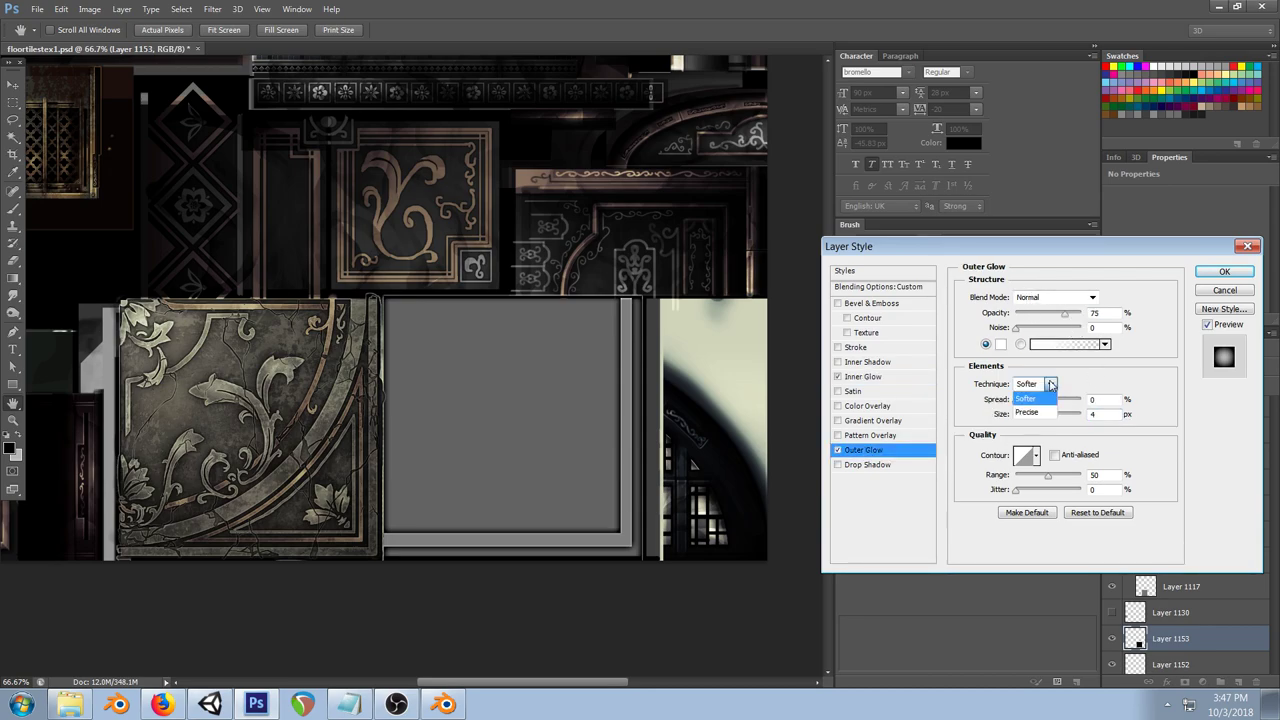
left_click(1033, 415)
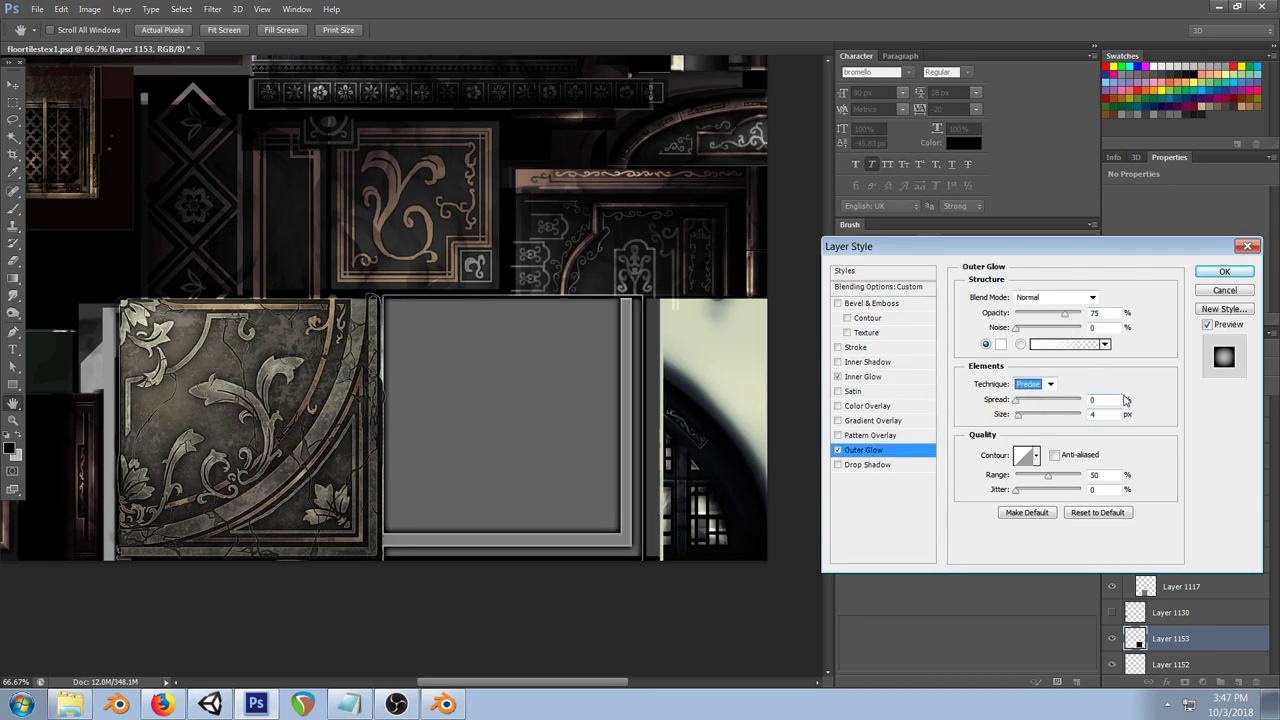
left_click(1089, 383)
left_click_drag(1019, 416, 1022, 416)
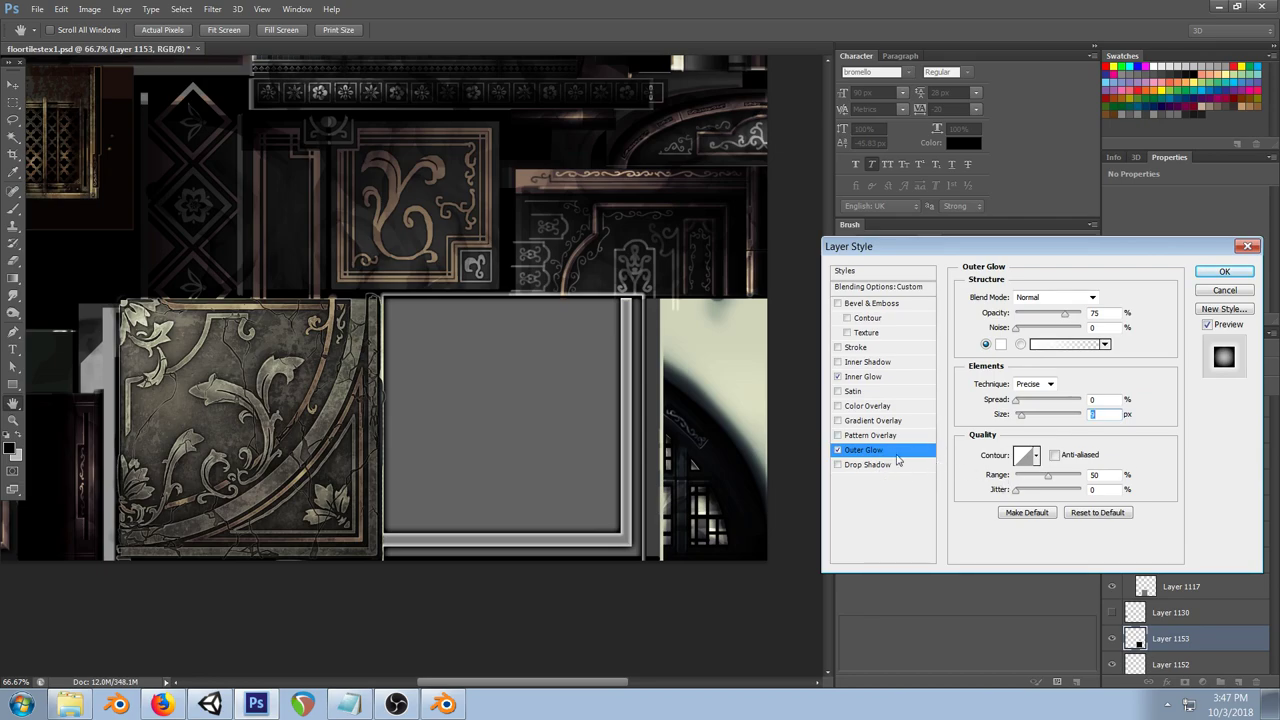
left_click_drag(1049, 479, 1009, 480)
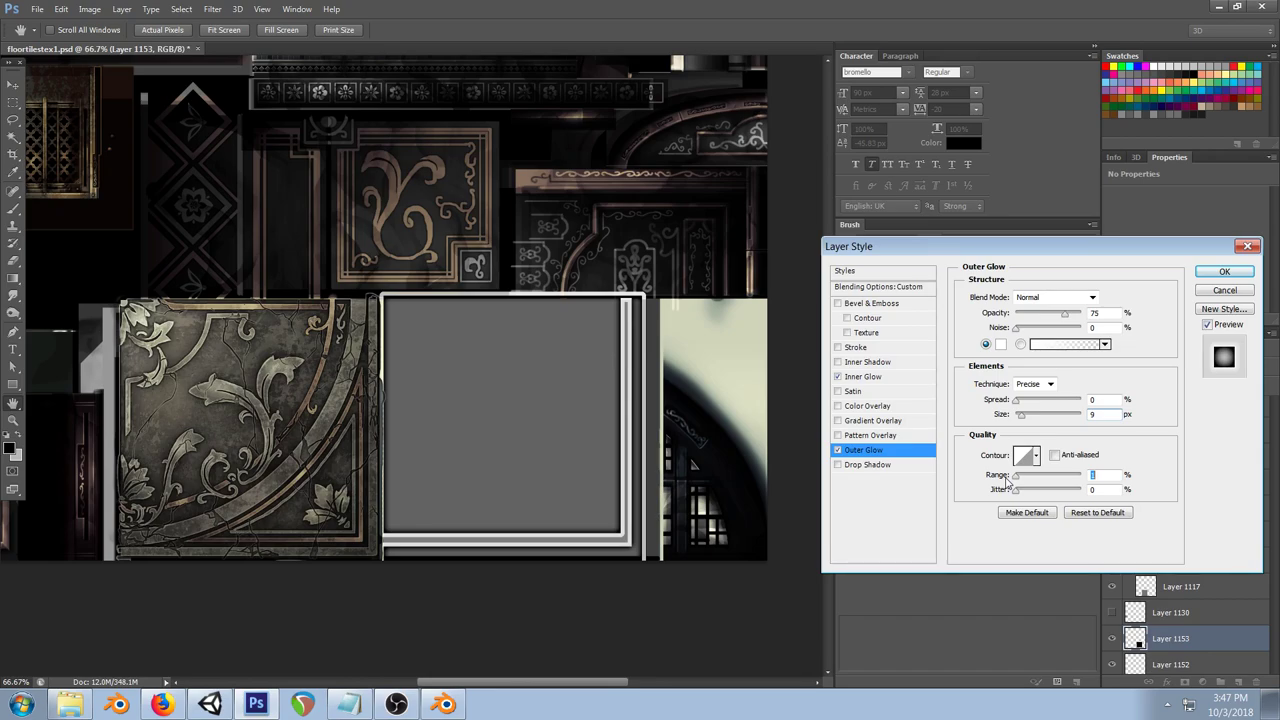
left_click_drag(1016, 480, 1032, 479)
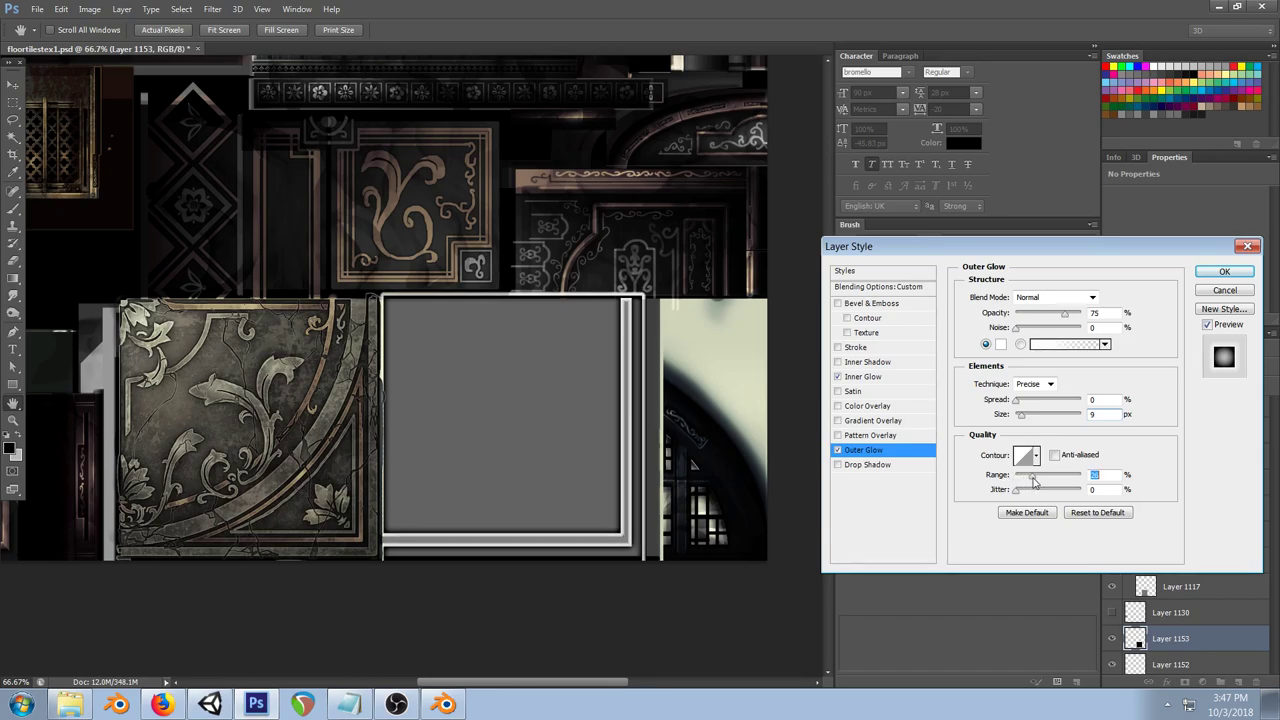
left_click_drag(1021, 416, 1017, 416)
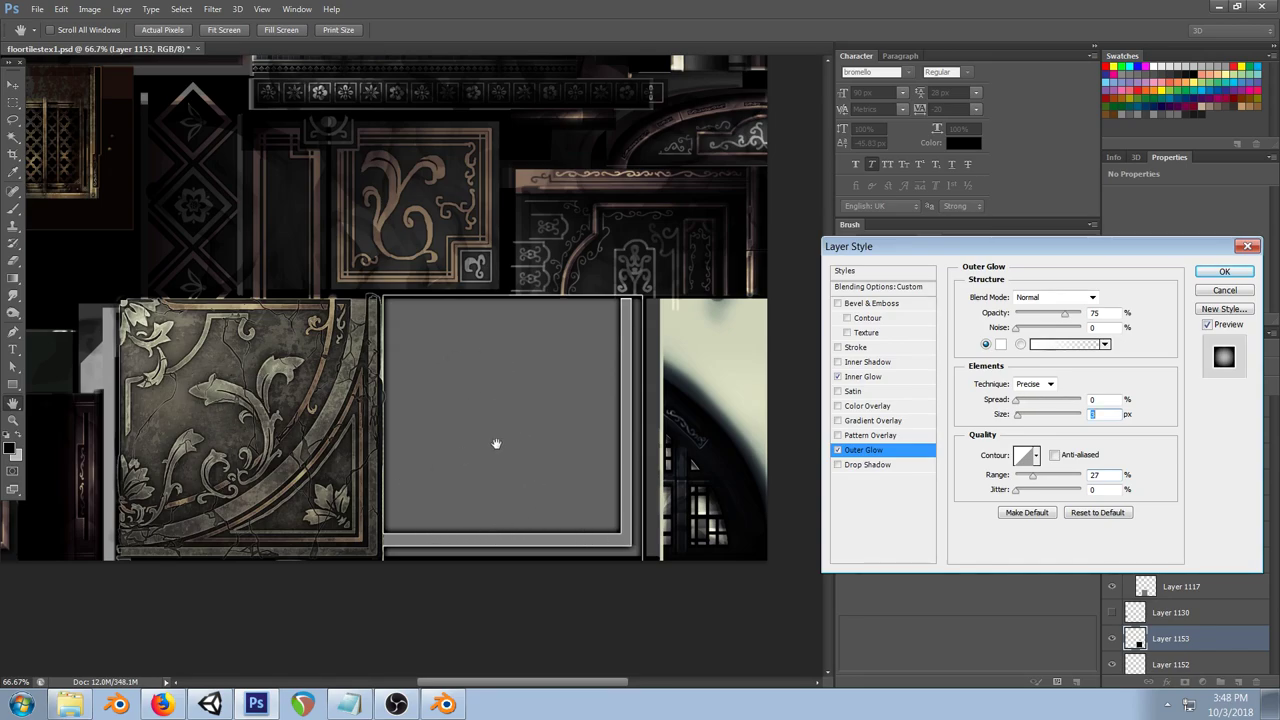
left_click(863, 377)
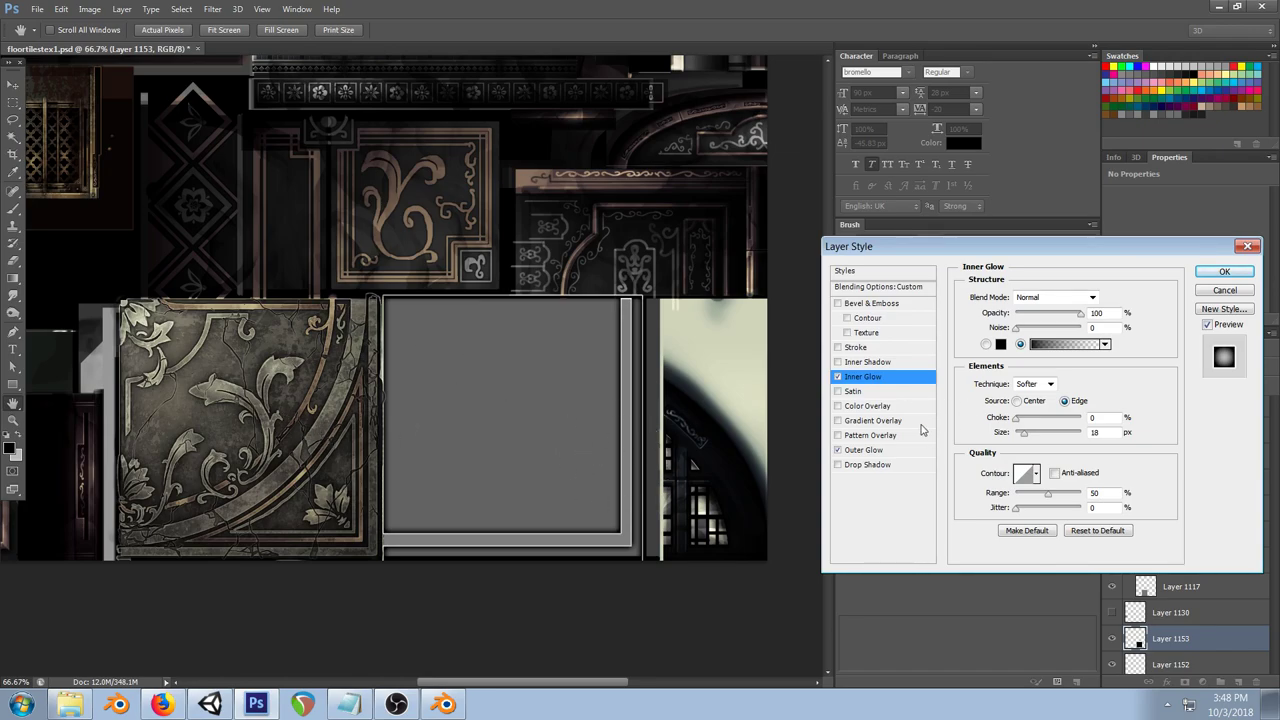
left_click(878, 452)
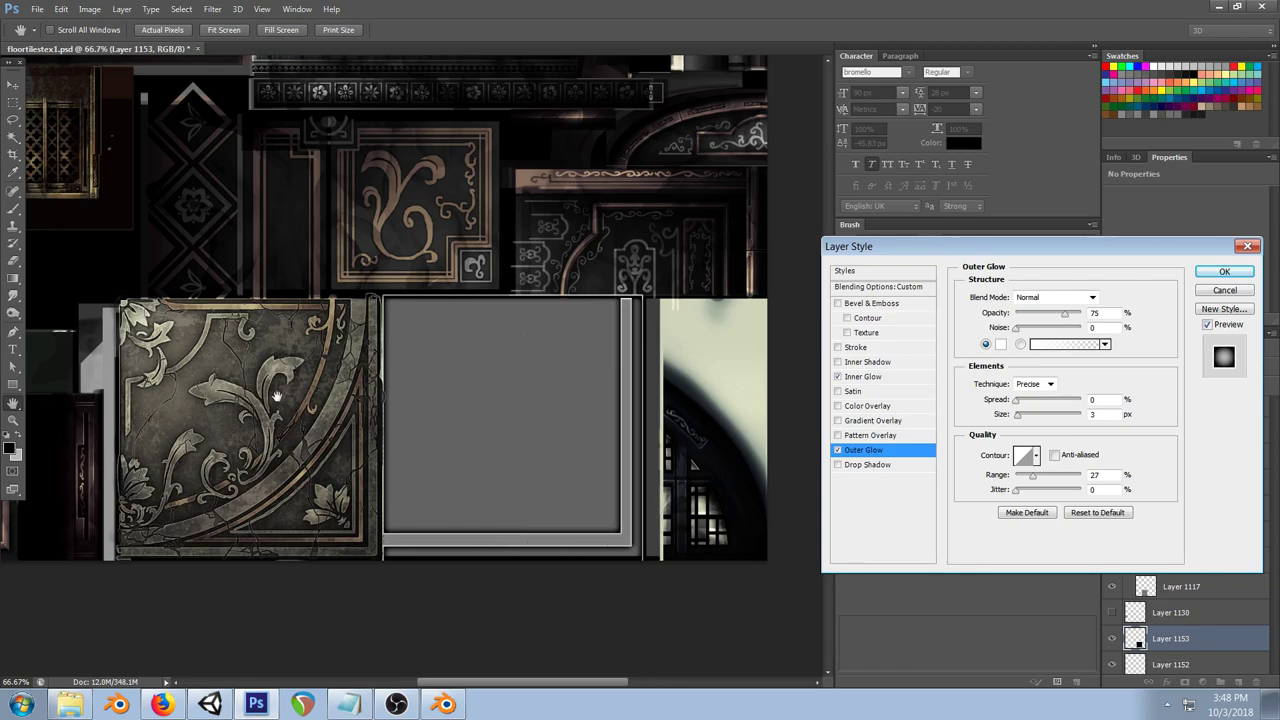
Step: Switch to Unity and examine the borders and floral relief on the arena's wall panels up close
left_click(210, 704)
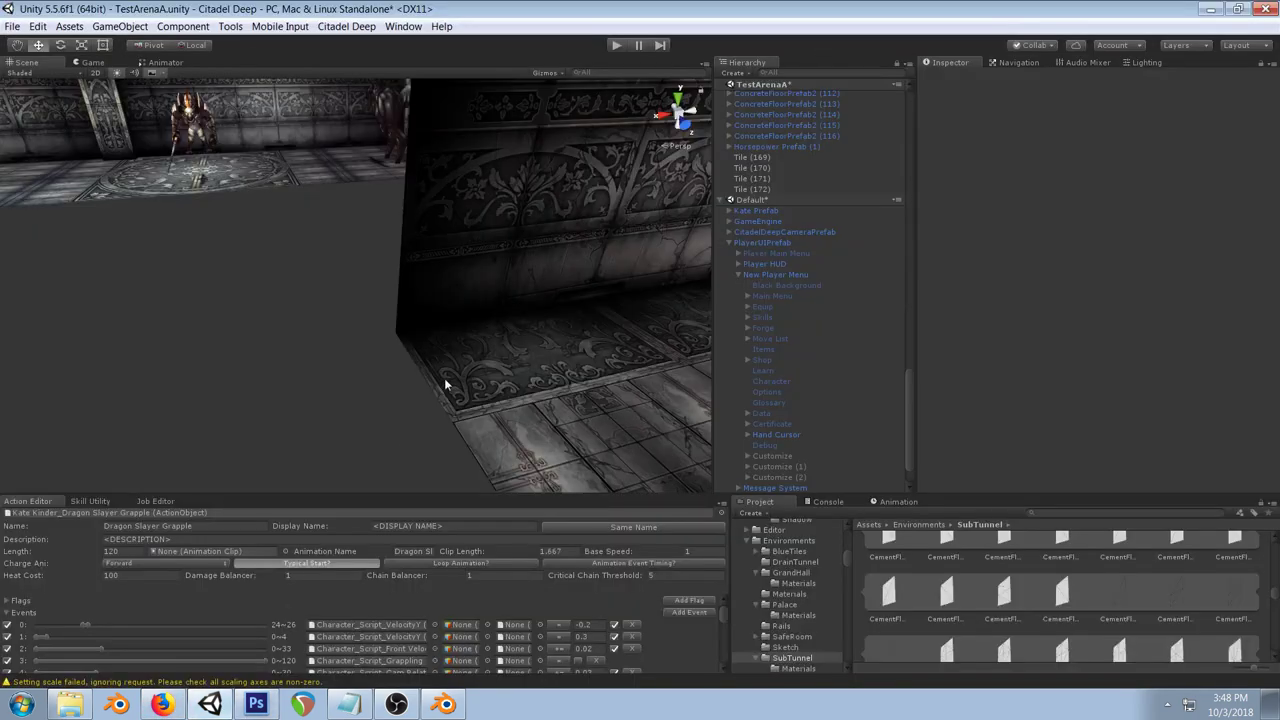
left_click_drag(443, 380, 551, 296)
scroll(466, 280, "up", 5)
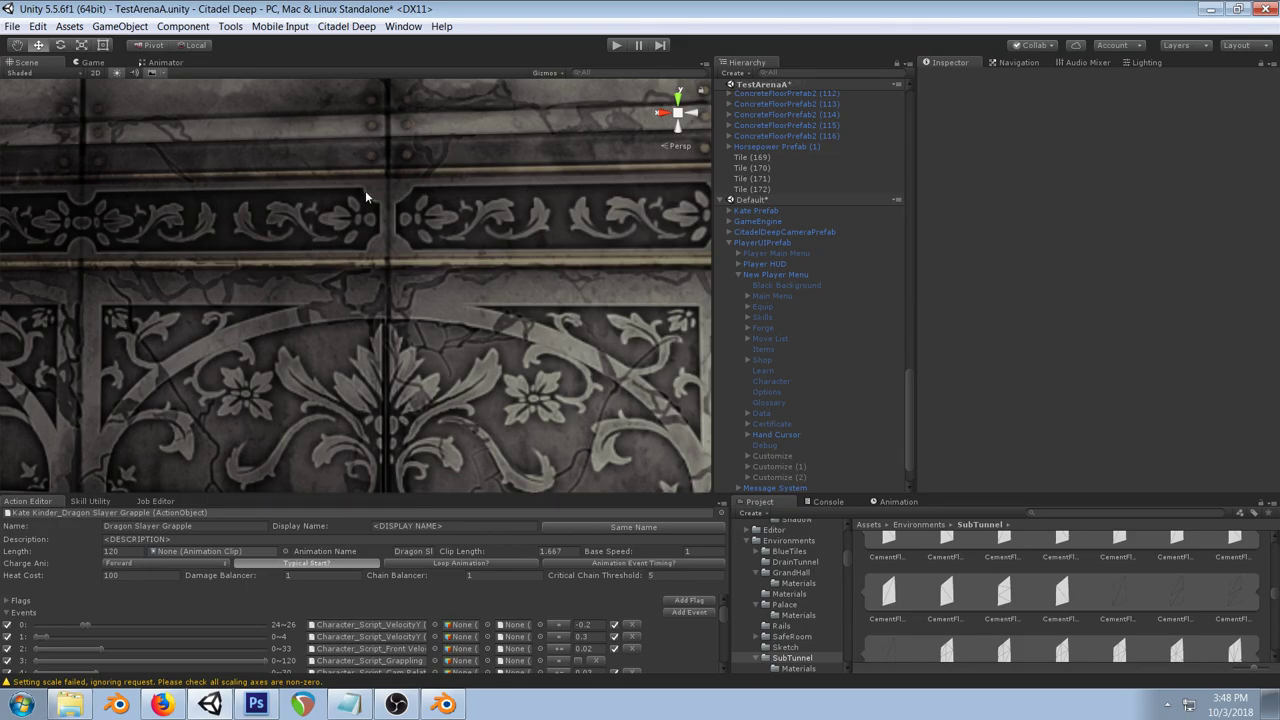
left_click_drag(424, 242, 336, 249)
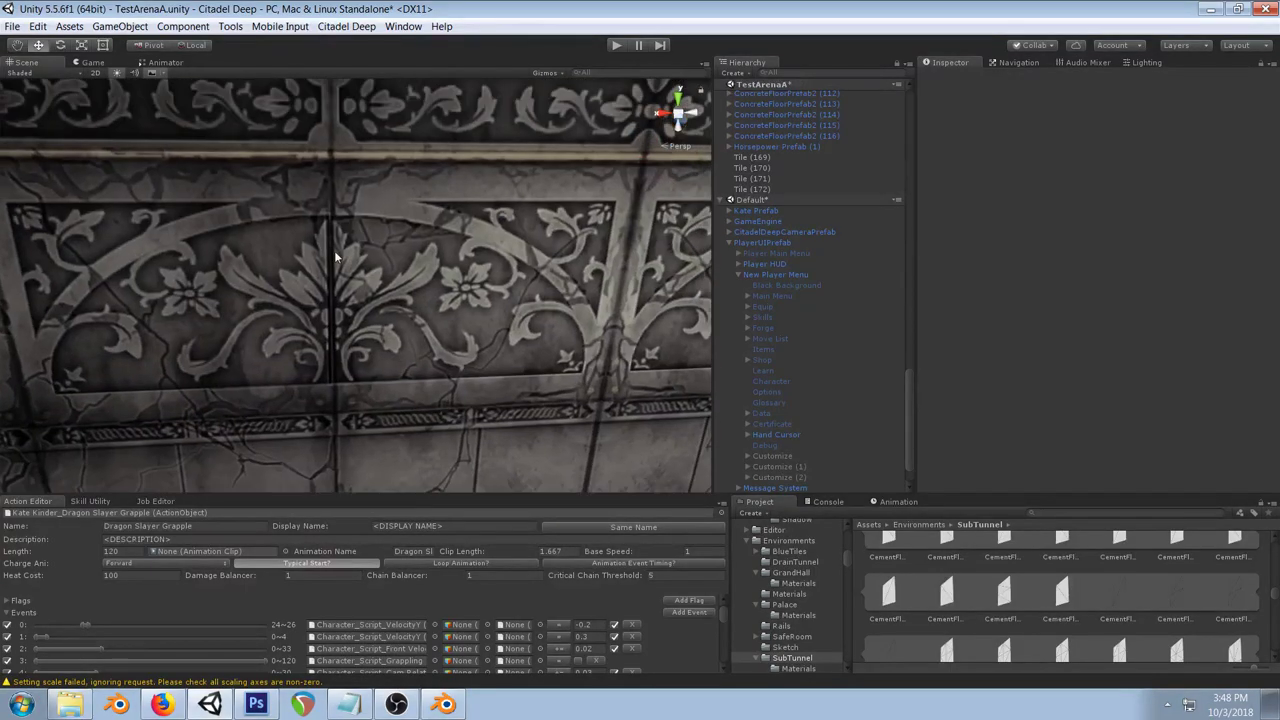
Step: Examine the ornate wall panels and tiled floor in the Unity scene view
left_click_drag(440, 366, 517, 370)
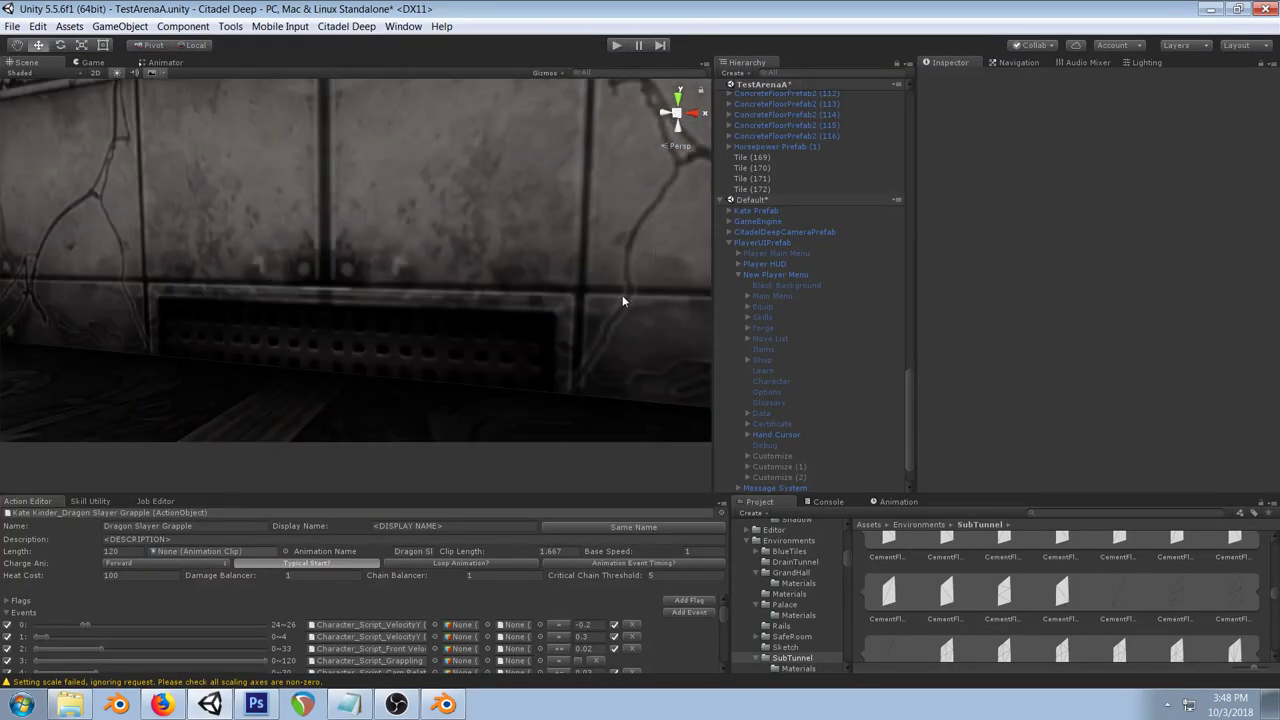
left_click_drag(614, 288, 535, 279)
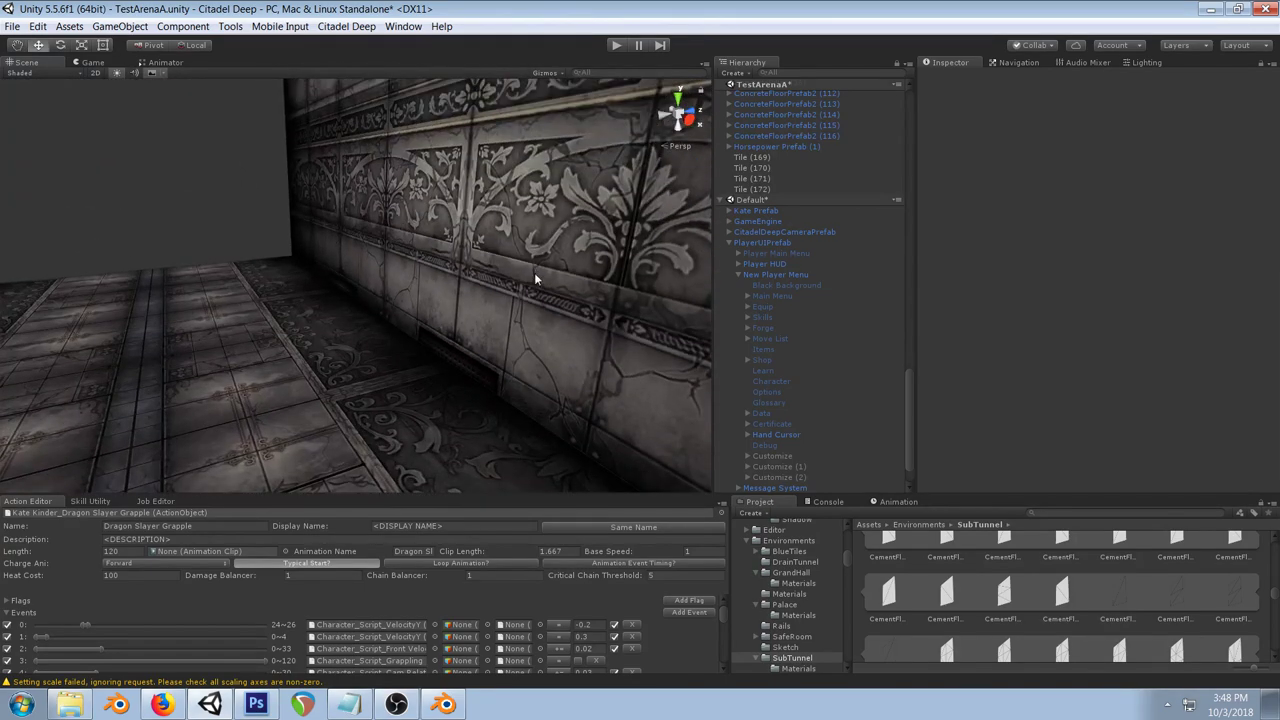
left_click(161, 704)
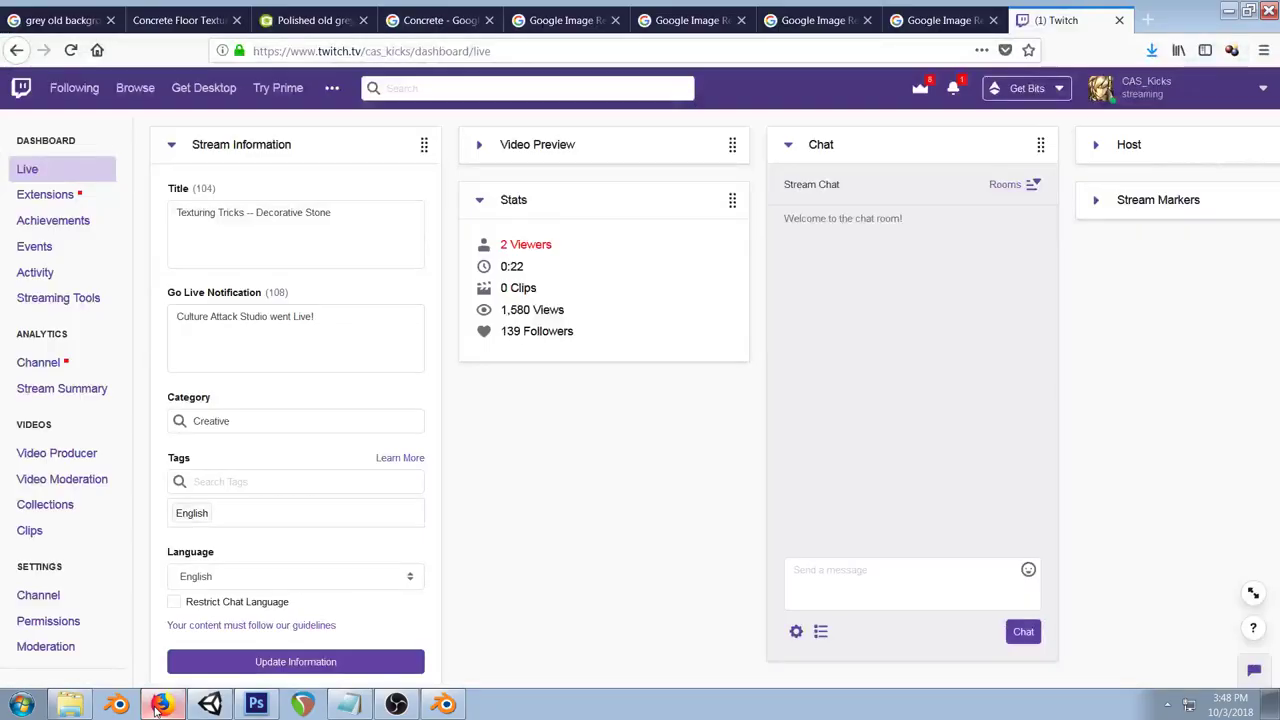
left_click(208, 706)
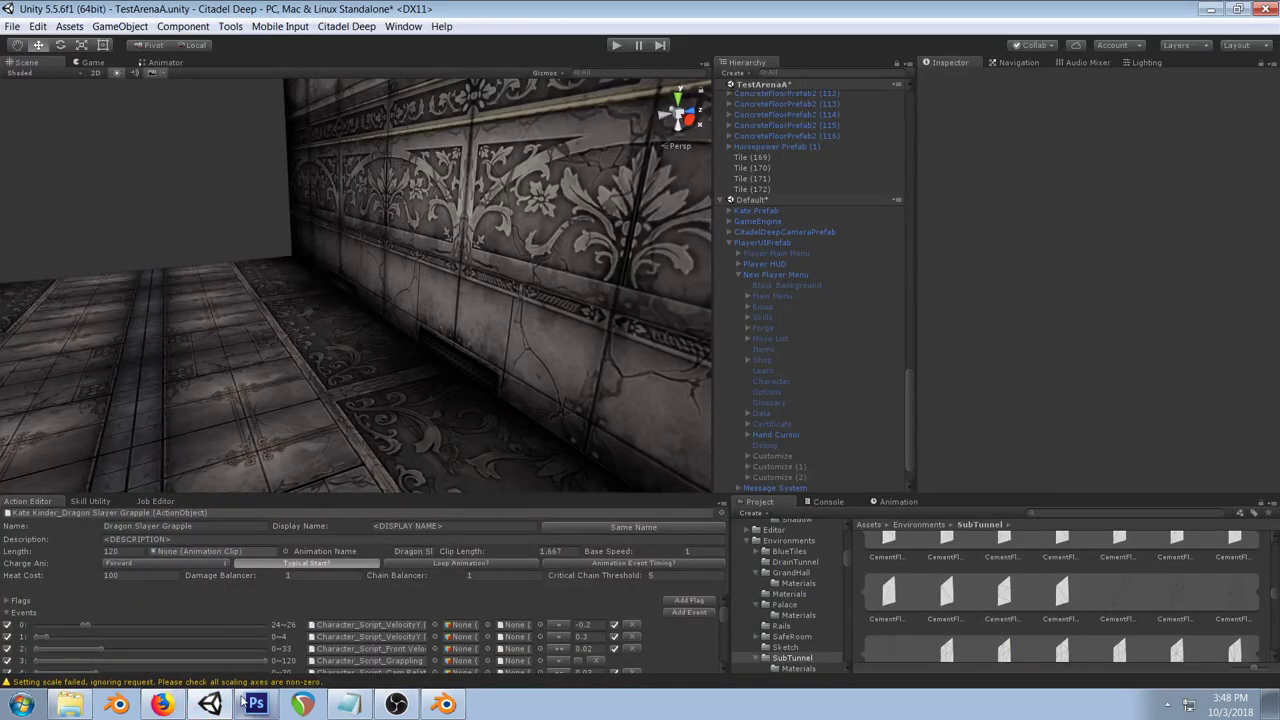
Step: Switch to Photoshop and apply the Inner Glow and Outer Glow layer style to Layer 1153
key("alt+Tab")
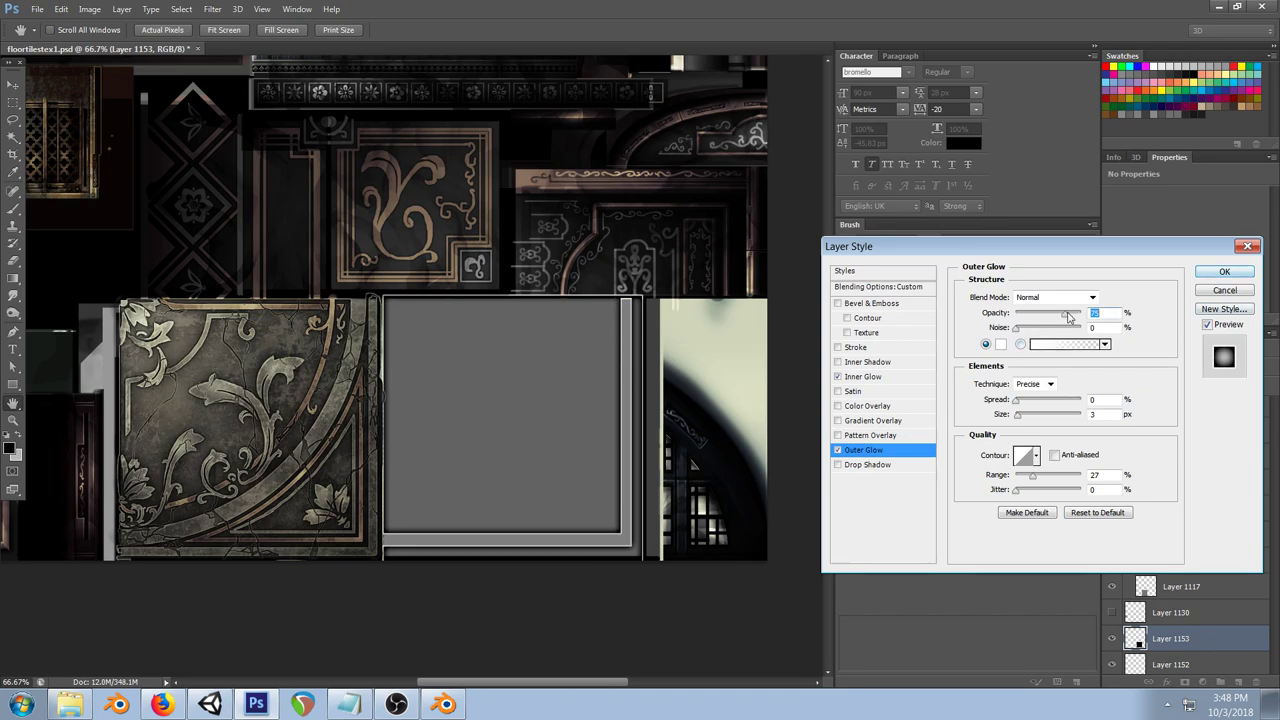
left_click(1224, 272)
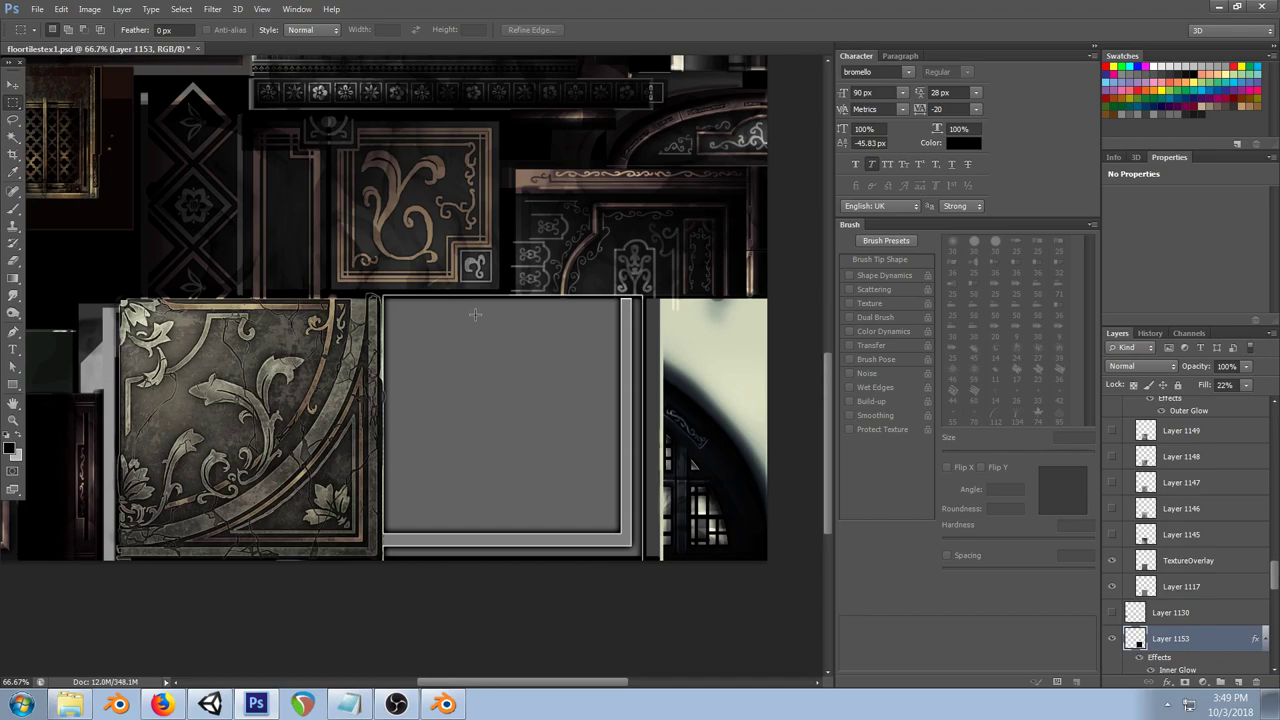
Step: Make the Gradient Map 6 copy 3 adjustment layer active by picking it from the ornate tile on the canvas
left_click(13, 86)
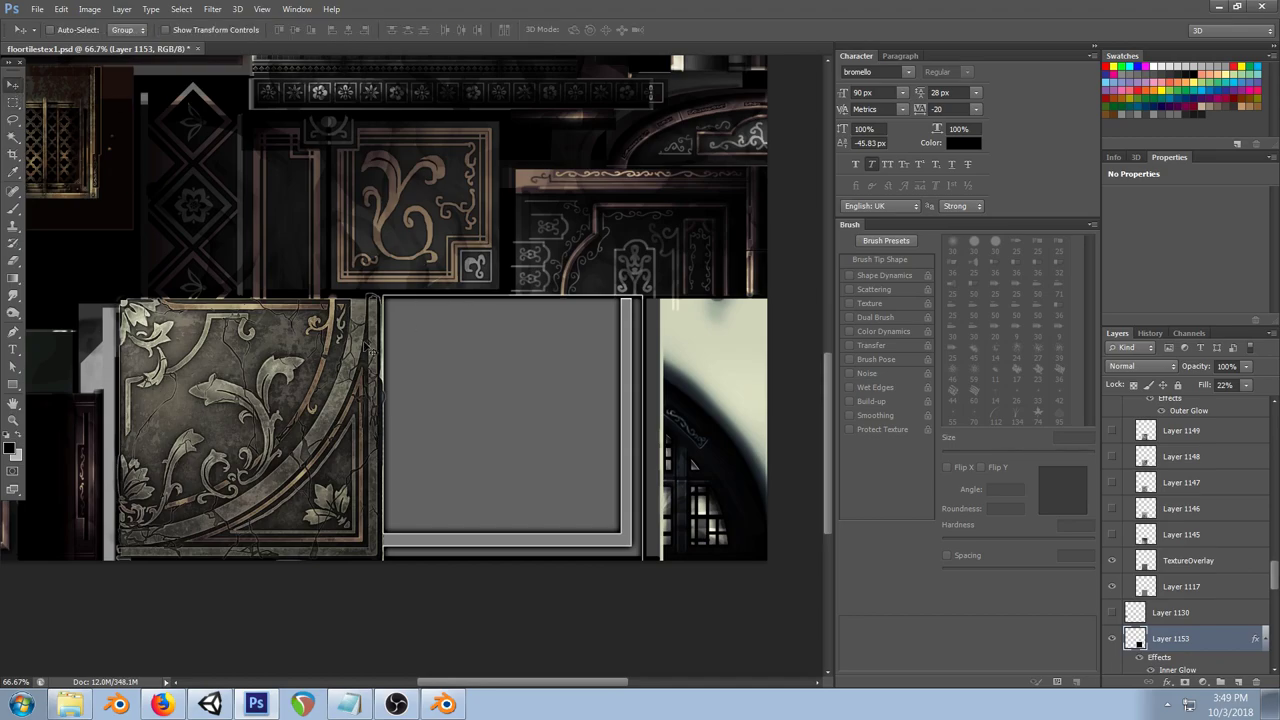
right_click(302, 346)
left_click(385, 390)
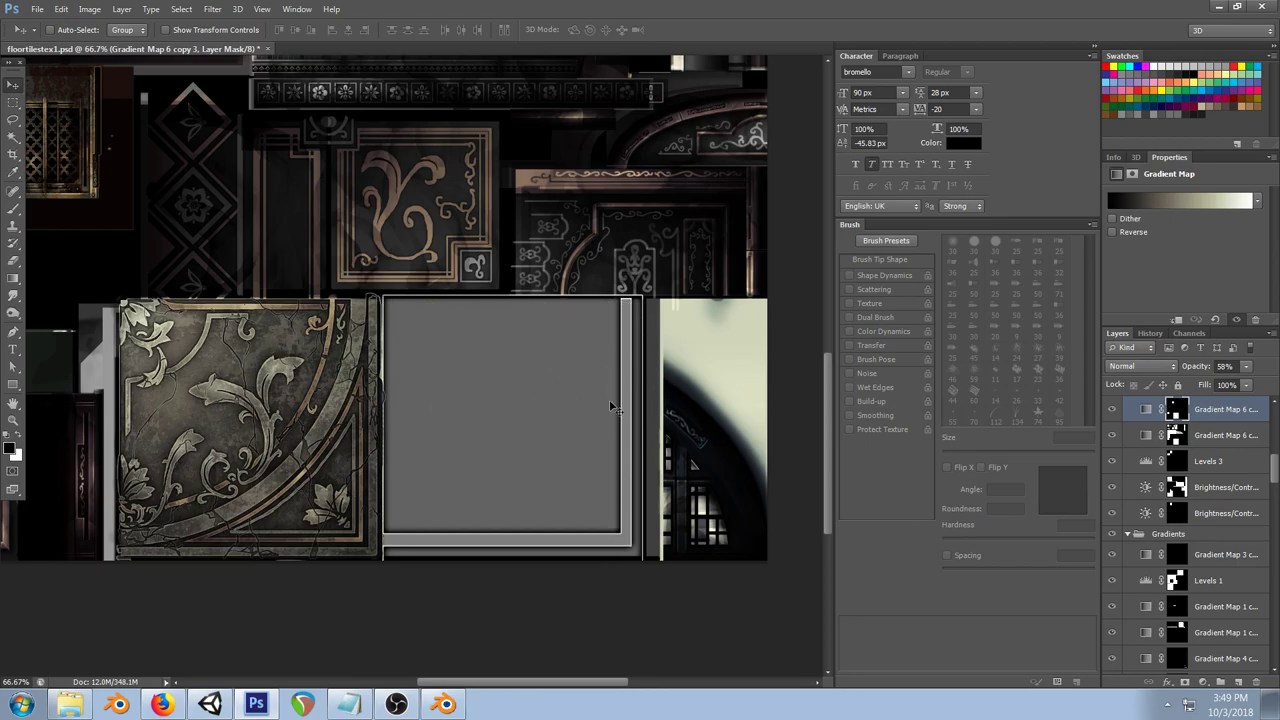
left_click(11, 448)
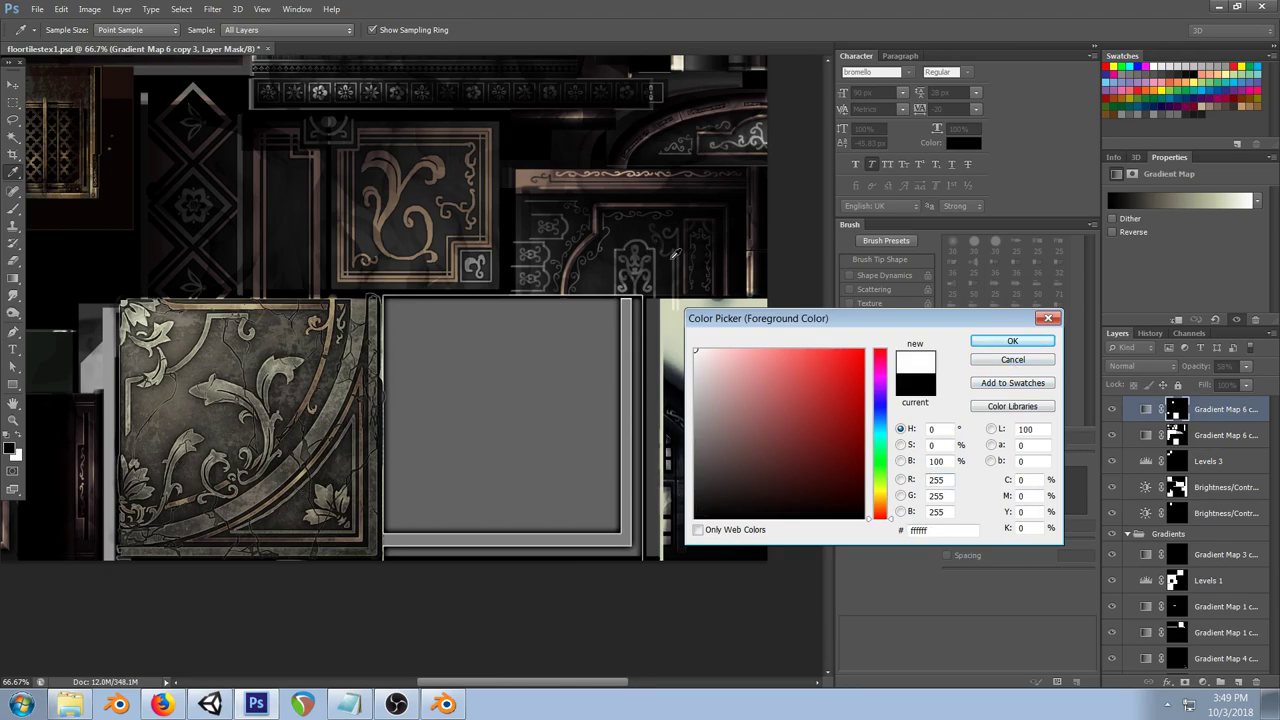
mouse_move(750, 398)
left_mouse_down()
mouse_move(886, 340)
mouse_move(898, 535)
mouse_move(642, 516)
left_mouse_up()
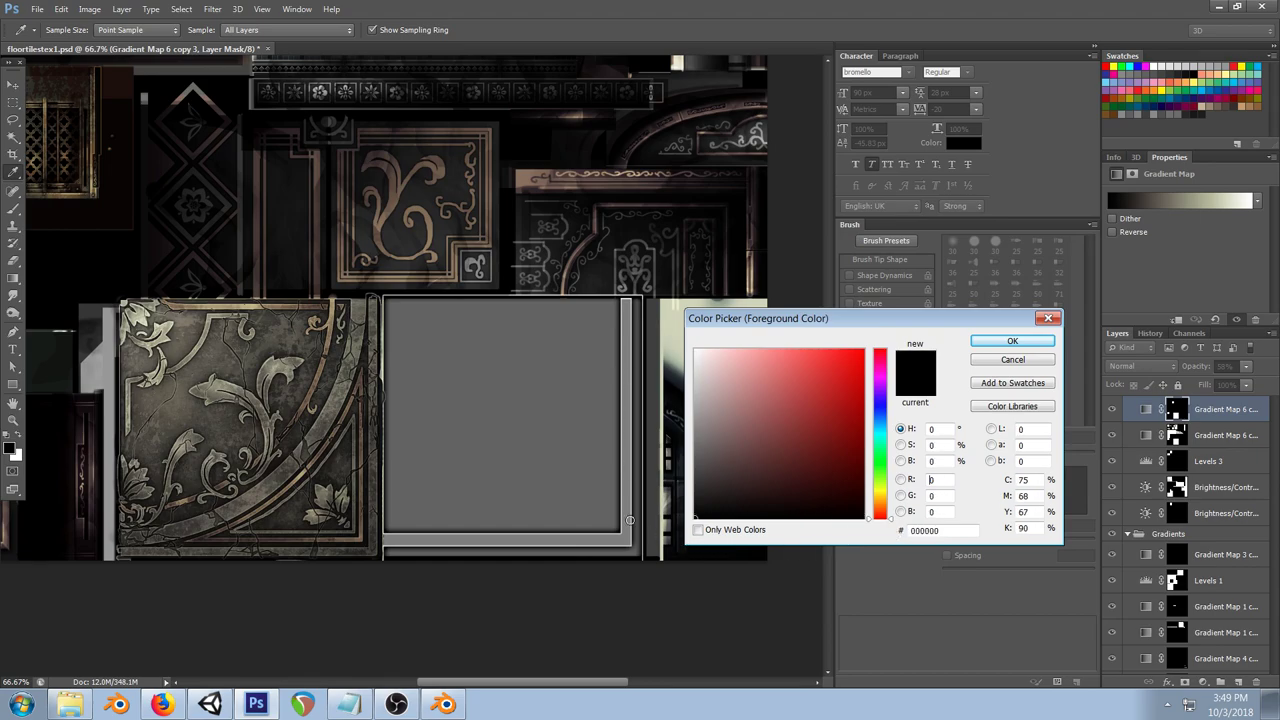
left_click(1011, 360)
key("v")
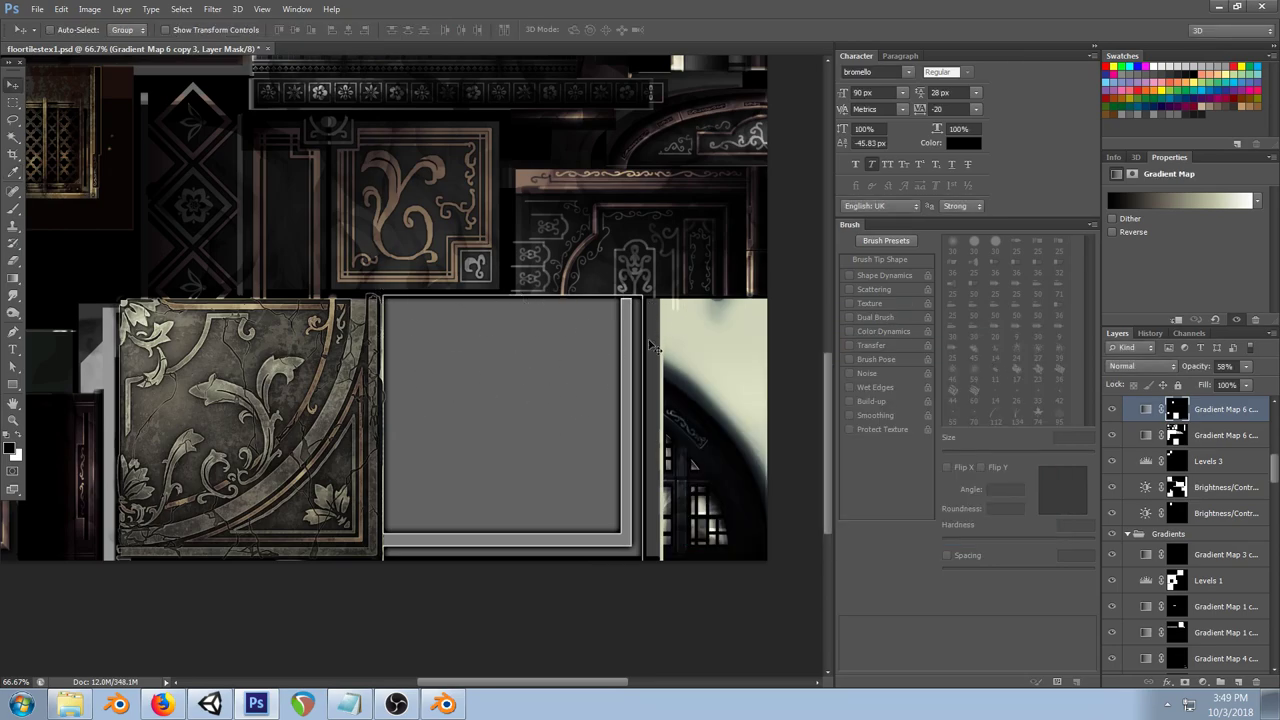
Step: Inspect the colour stops in the gradient of the Gradient Map 6 copy 3 layer
left_click(1188, 202)
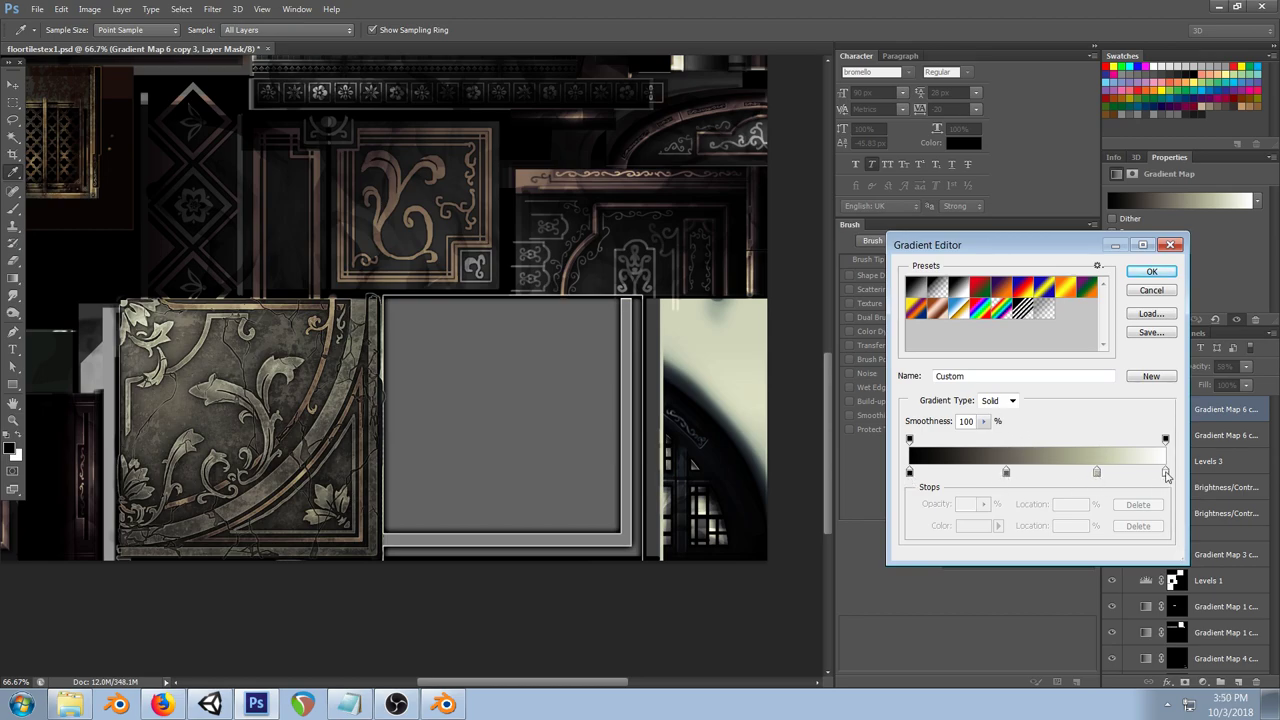
left_click(1151, 271)
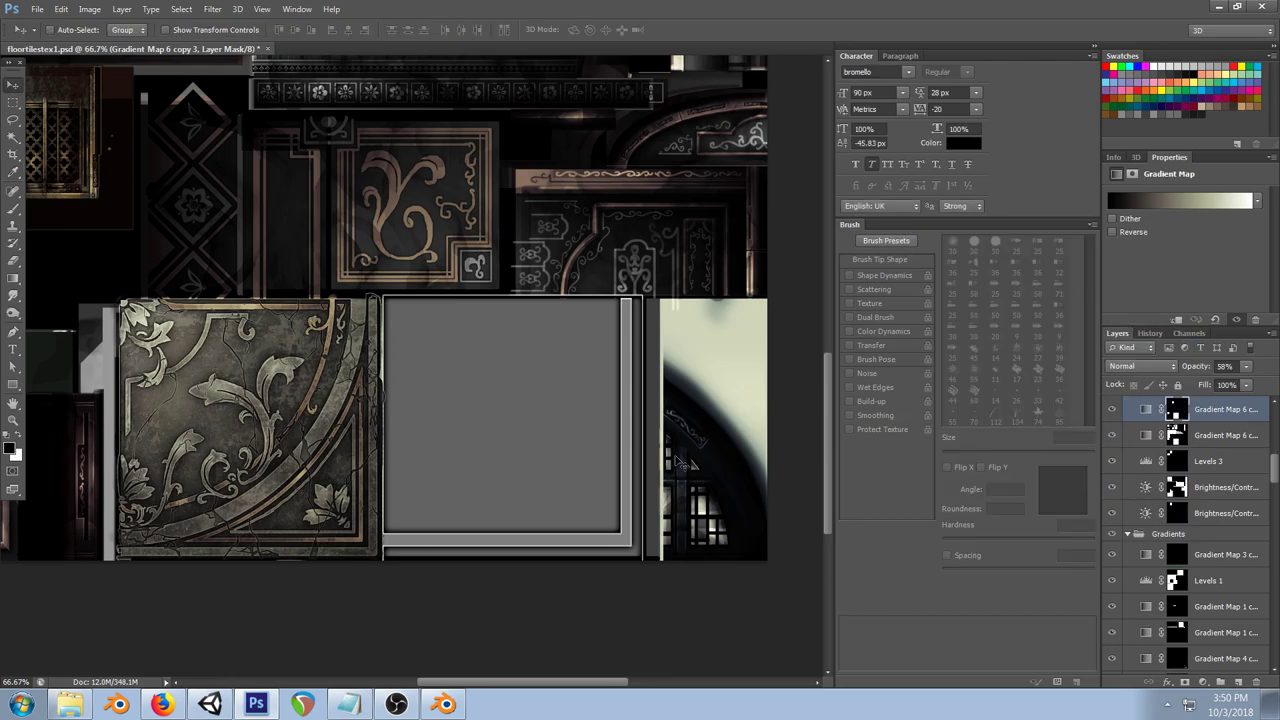
left_click(1174, 203)
left_click(1155, 291)
Step: Try filling the blank panel's area with white rectangles on the masks of Gradient Map 6 copy 3 and Gradient Map 6 copy
left_click(13, 385)
left_click(19, 438)
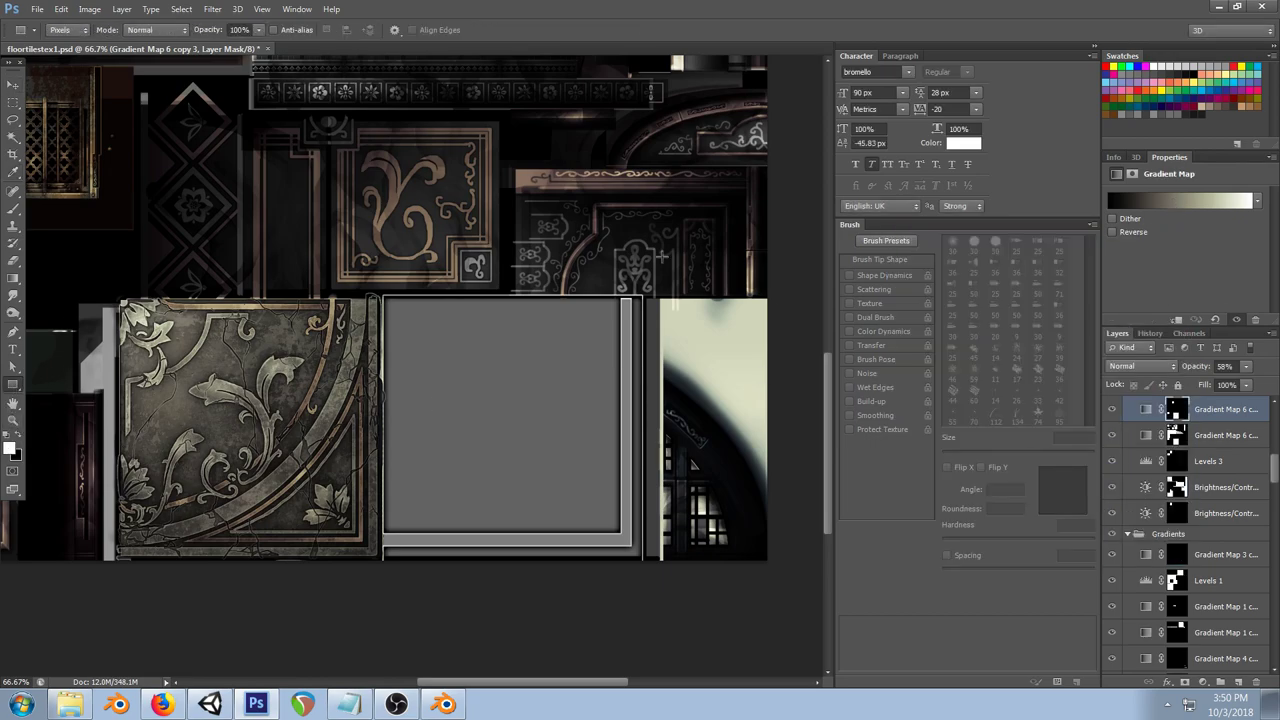
left_click(1240, 437)
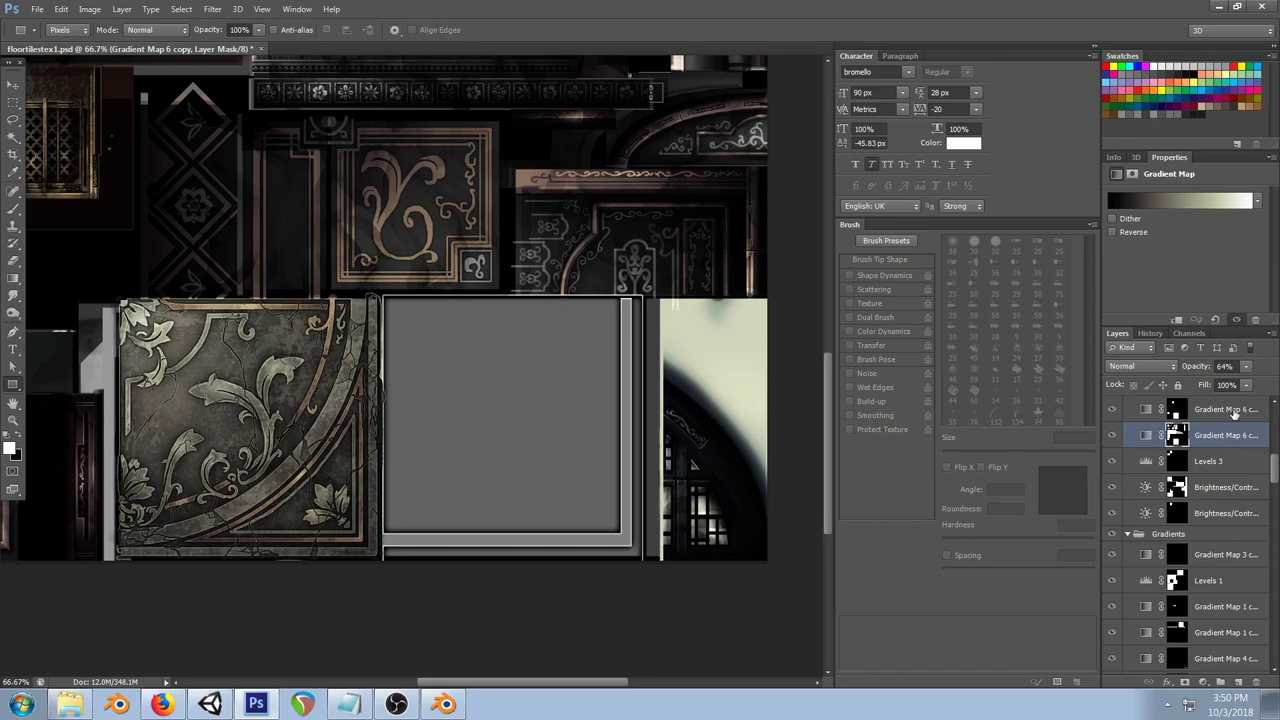
left_click(1235, 412)
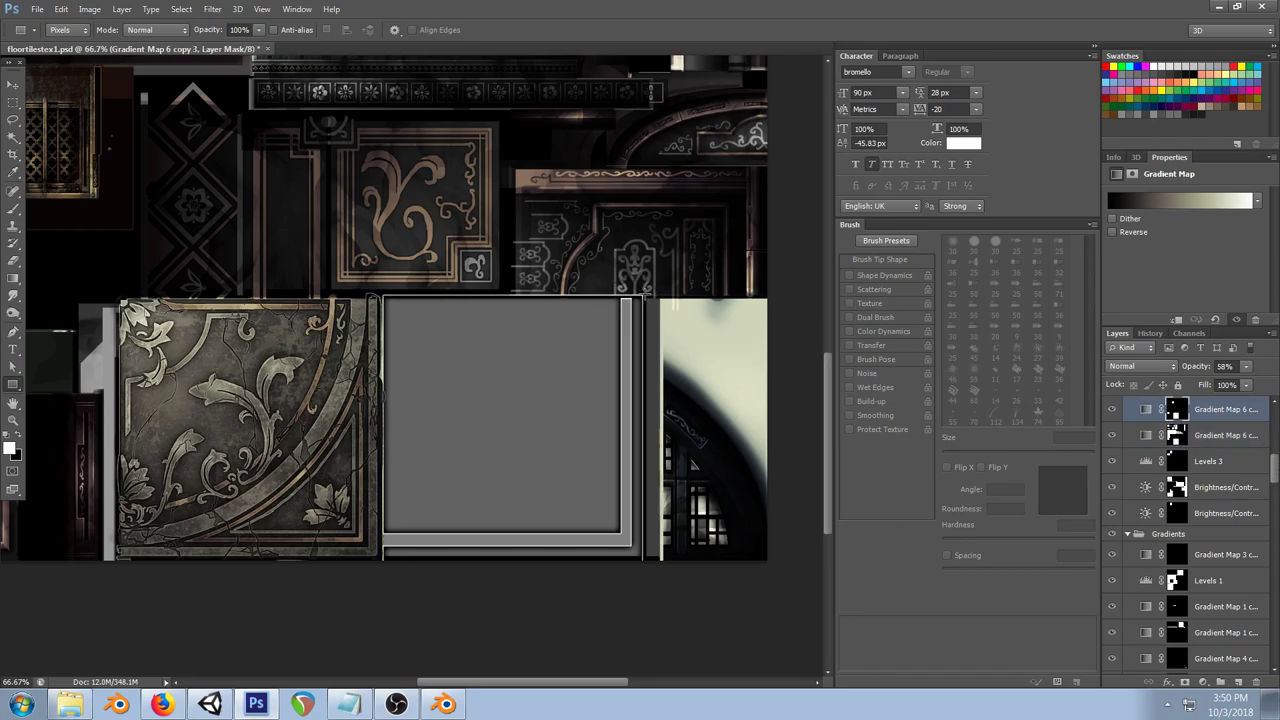
left_click_drag(645, 297, 383, 577)
left_click(1195, 440)
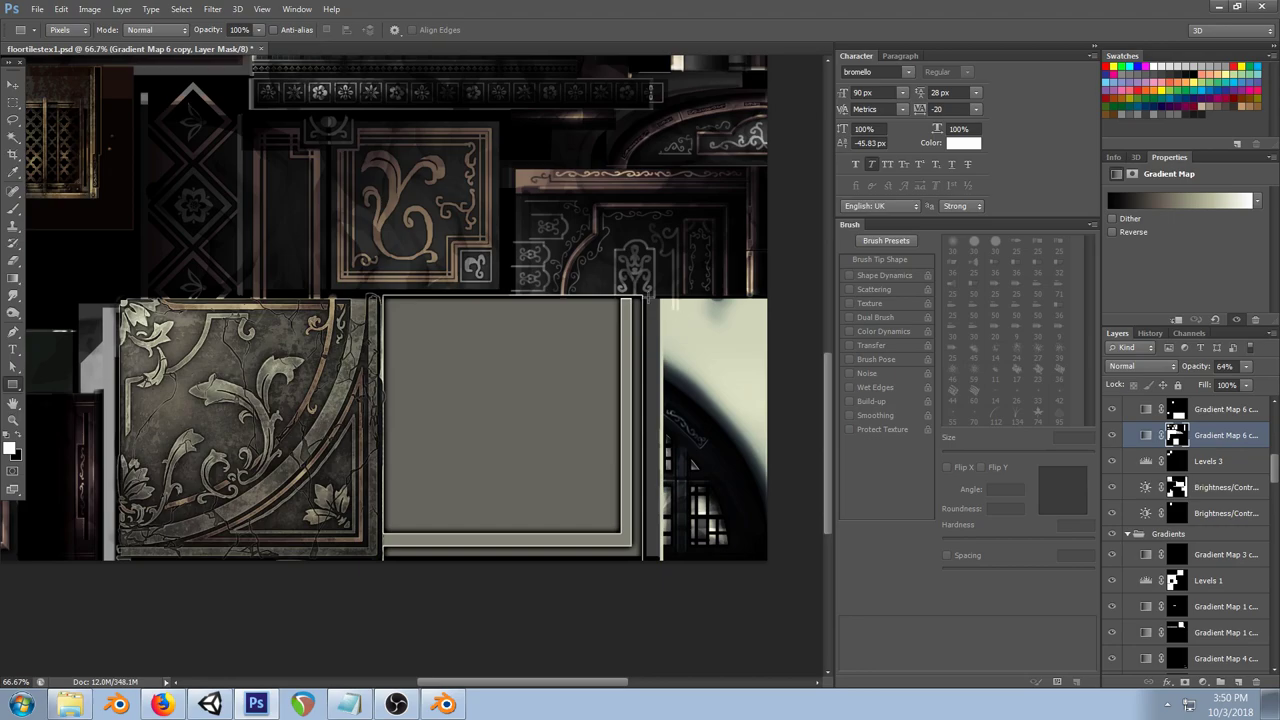
left_click_drag(646, 296, 383, 577)
Step: Inspect the colour of the pale olive stop in the Gradient Map 6 copy gradient, discarding any edits
left_click(1198, 207)
left_click(1101, 473)
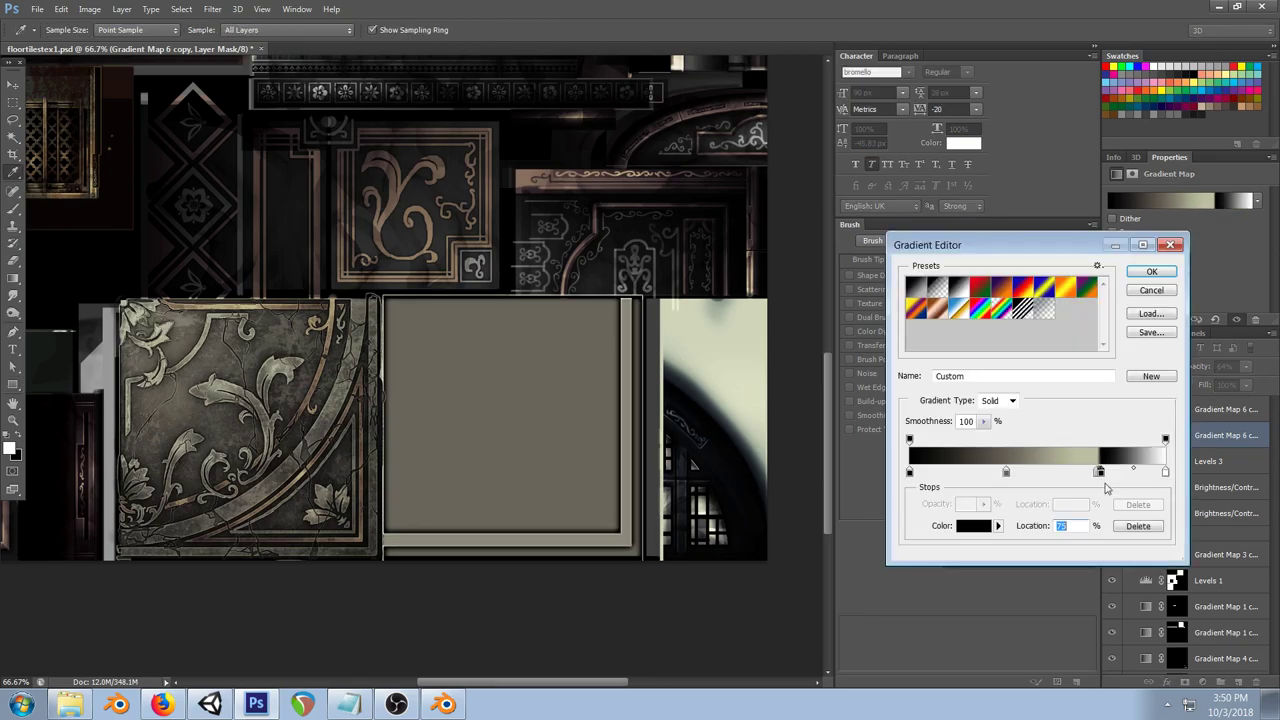
left_click(1131, 523)
left_click(1097, 473)
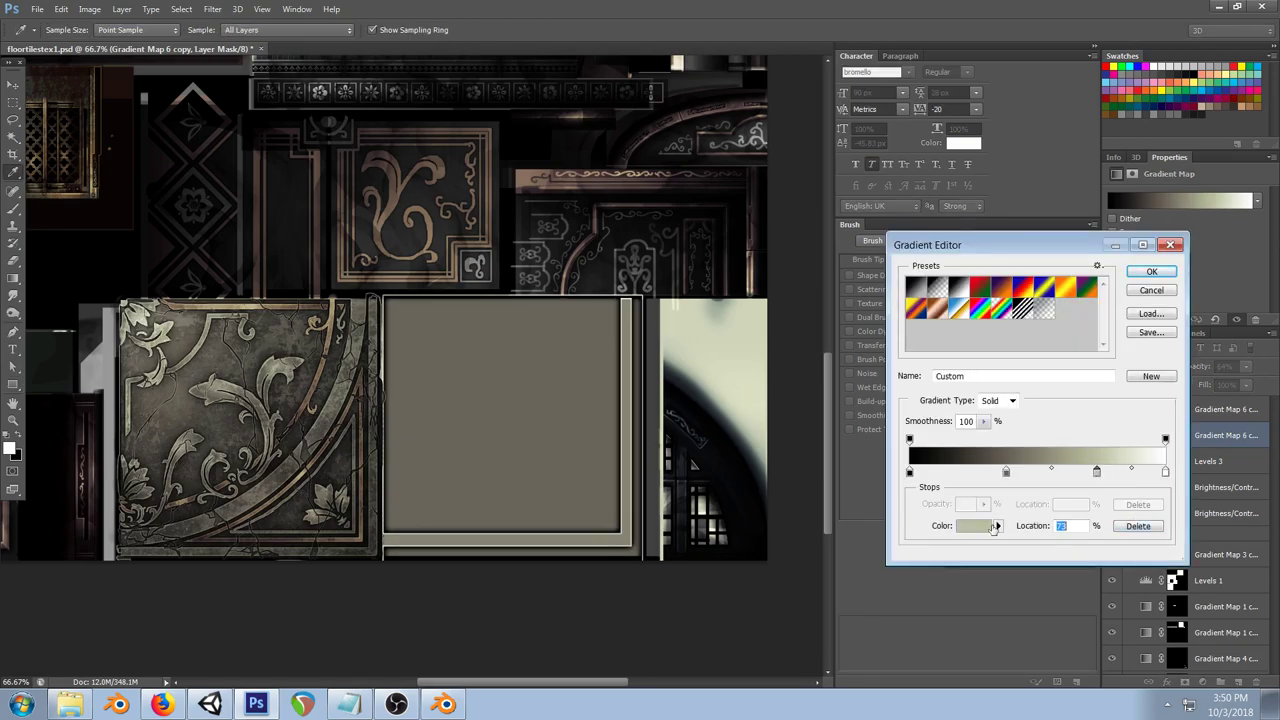
left_click(993, 527)
left_click(1021, 362)
left_click(1151, 290)
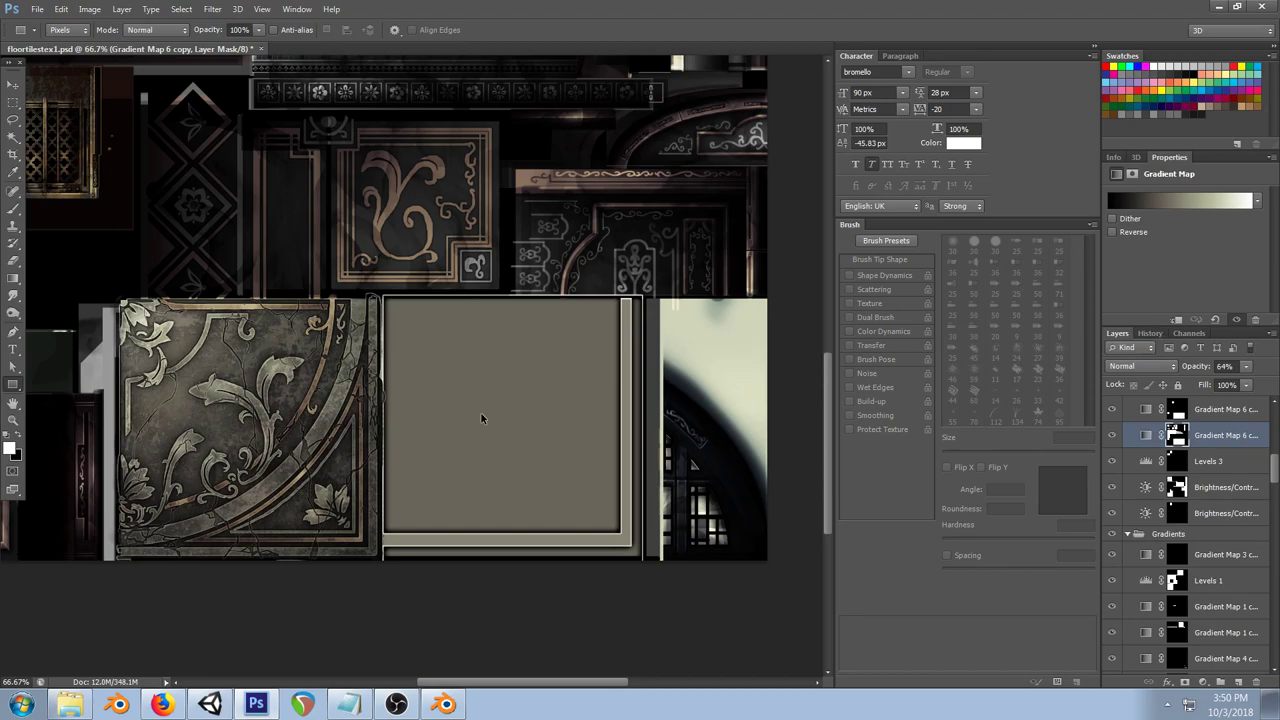
Step: Undo the white rectangle fills on both gradient map masks
key("ctrl+alt+z")
key("ctrl+alt+z")
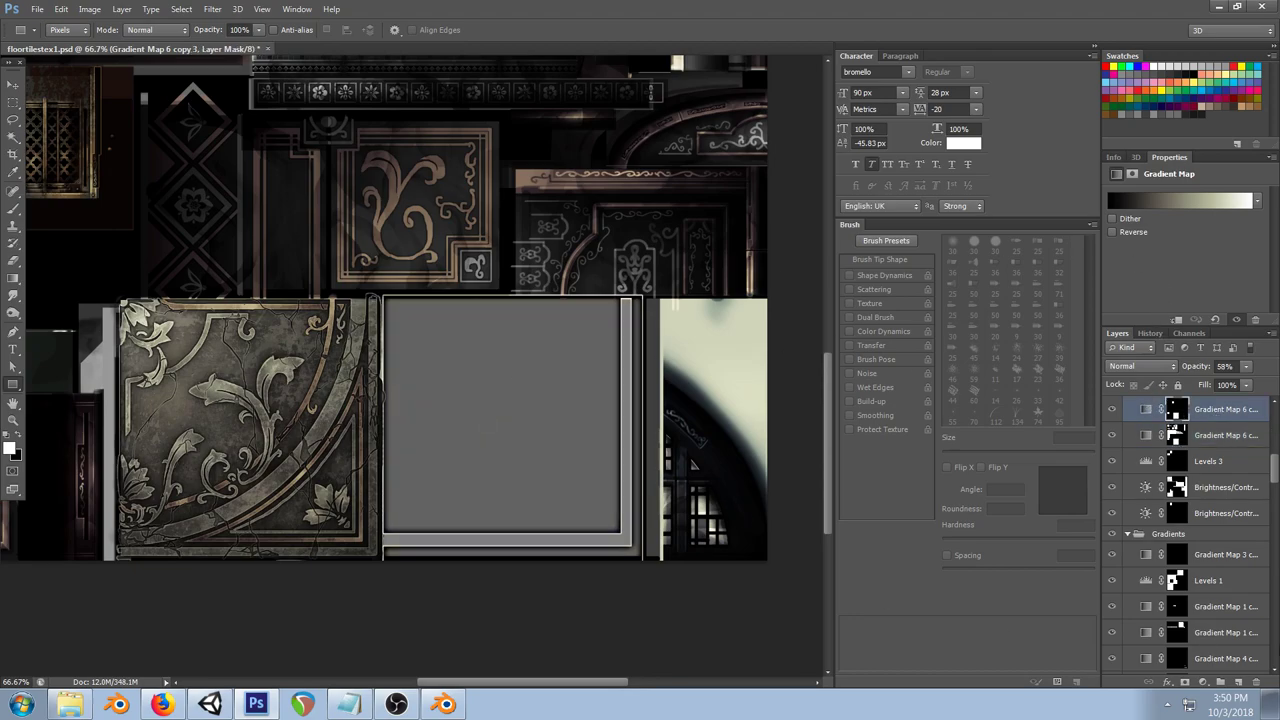
Step: Add a Gradient Map adjustment layer above Gradient Map 6 copy 3 and change its light end stop to white
left_click(1201, 682)
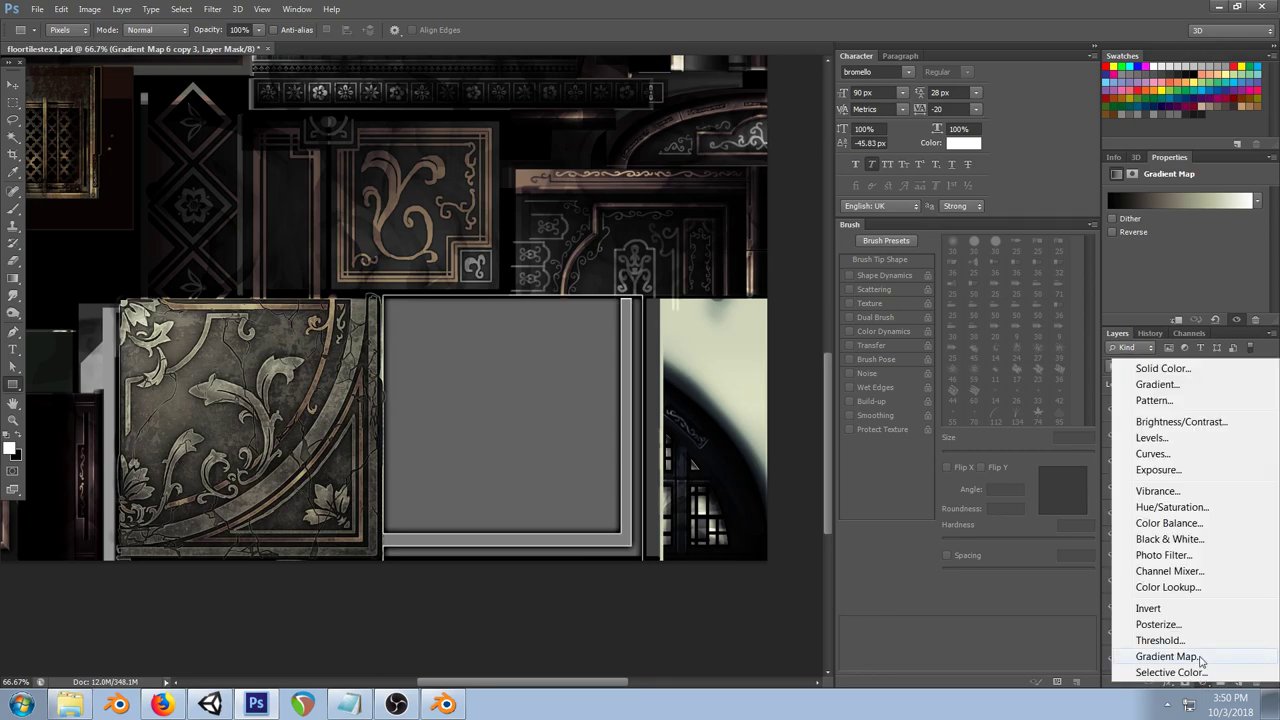
left_click(1201, 656)
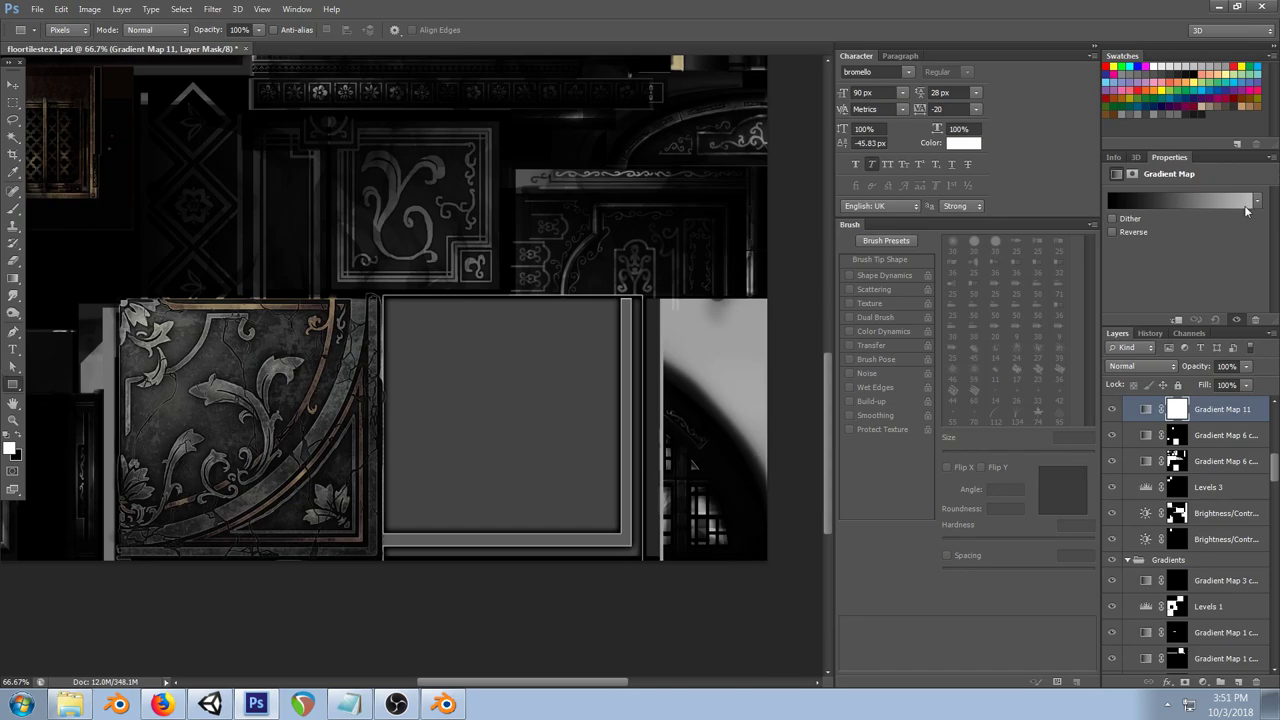
left_click(1246, 209)
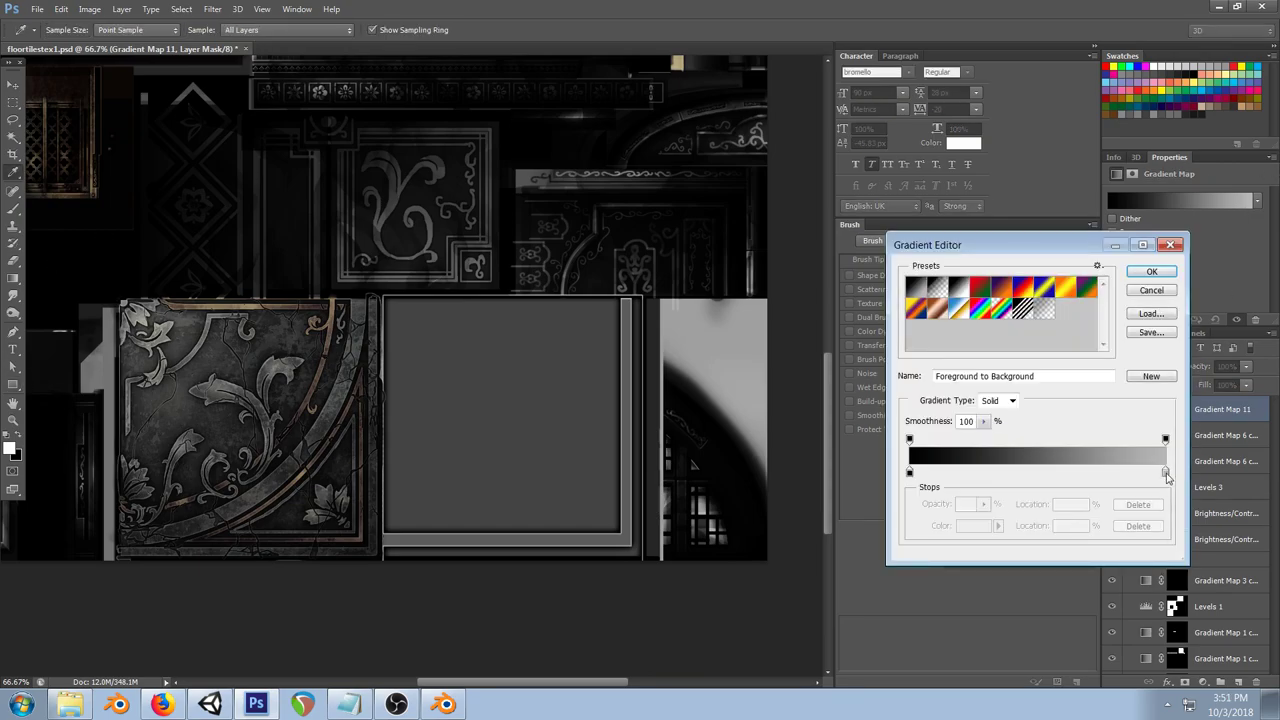
left_click(1166, 474)
left_click(975, 526)
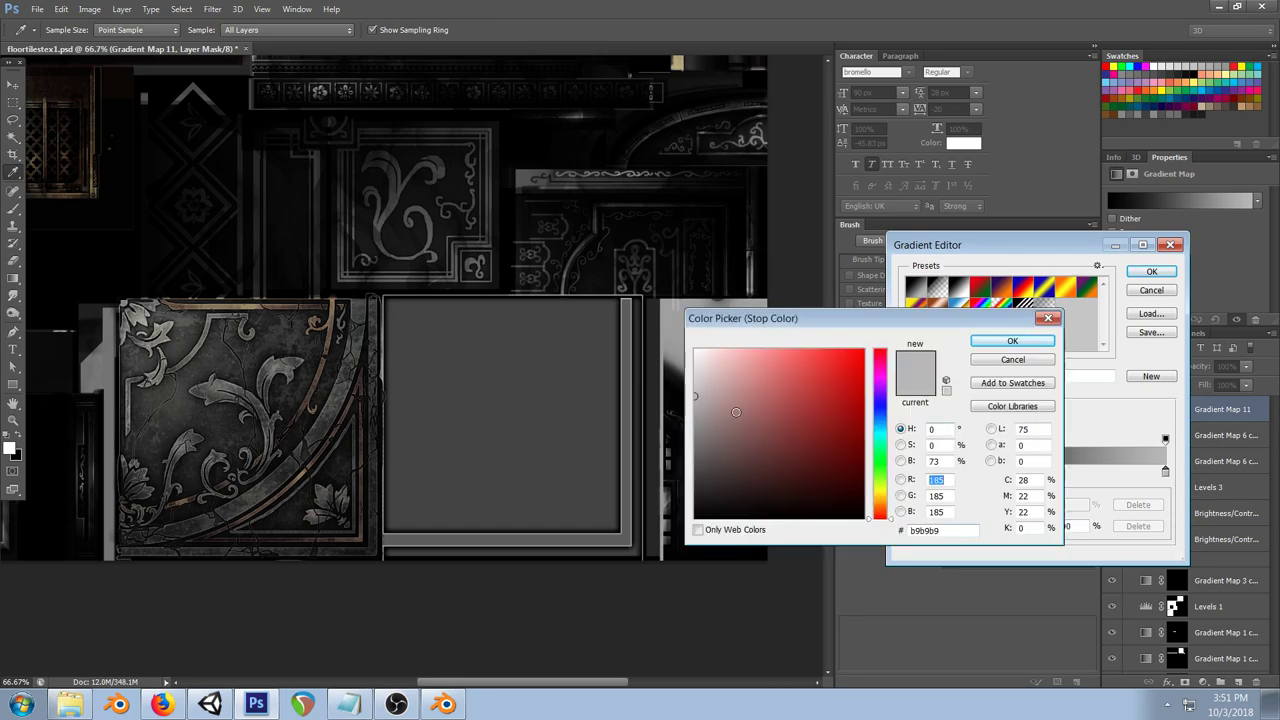
left_click(1012, 341)
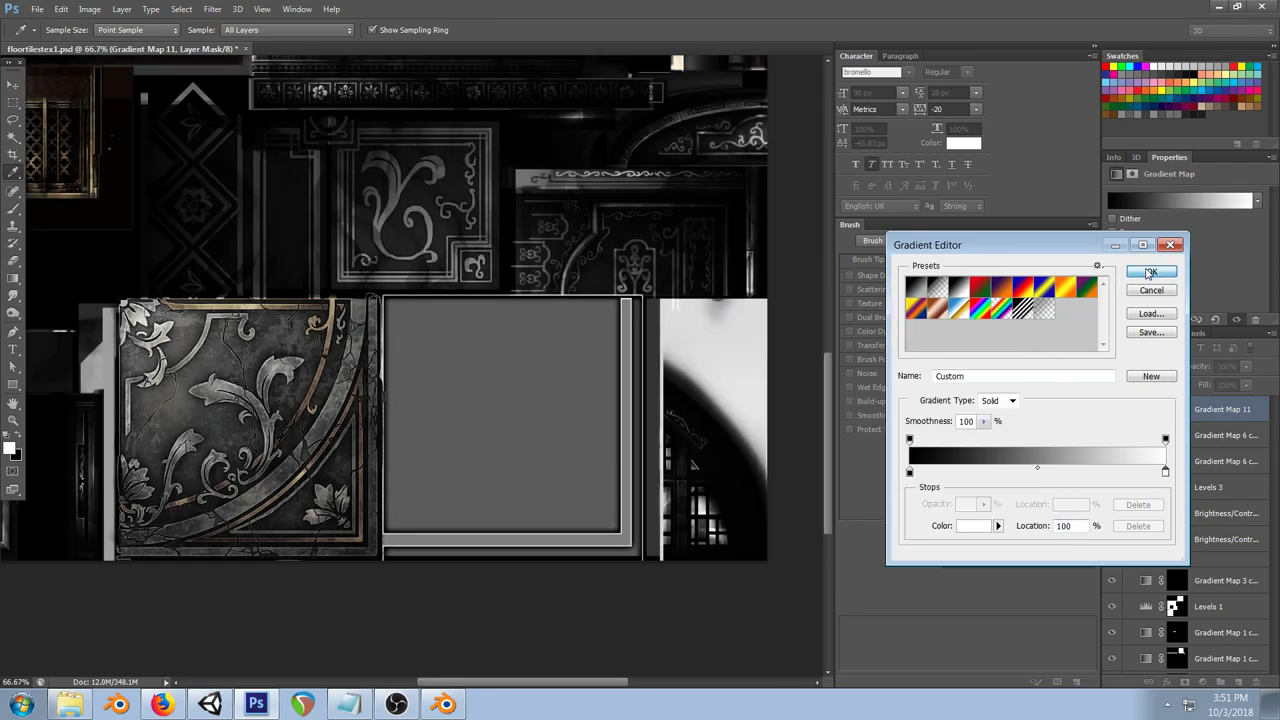
left_click(1149, 271)
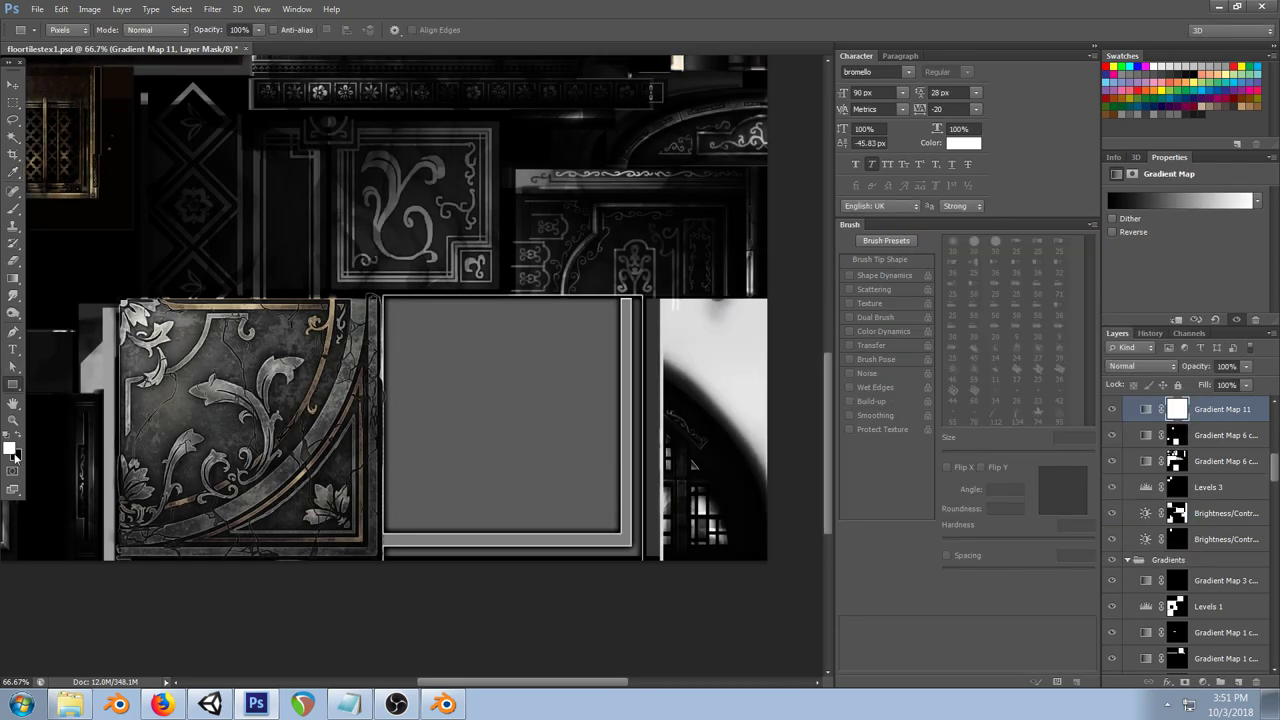
Step: Undo the newly added Gradient Map adjustment layer and its gradient edit
left_click(13, 420)
left_click(327, 276, "alt")
left_click(392, 275, "alt")
left_click(392, 275, "alt")
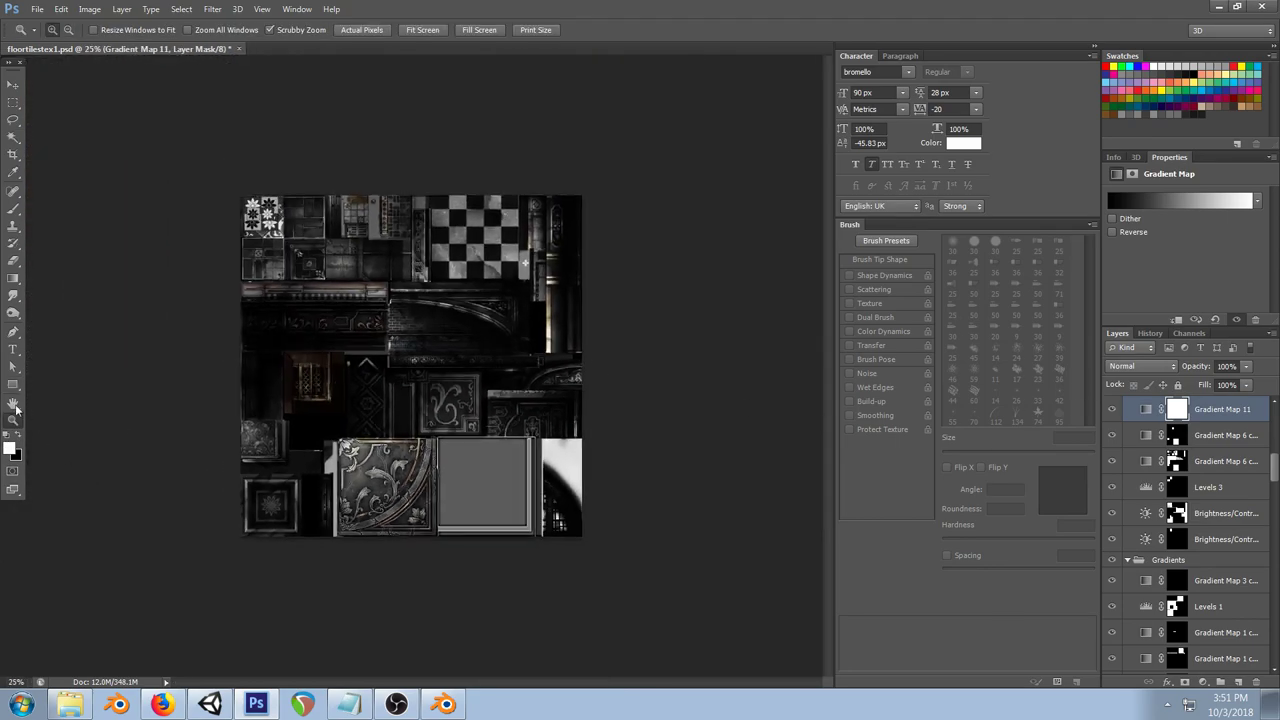
left_click(13, 384)
left_click(19, 439)
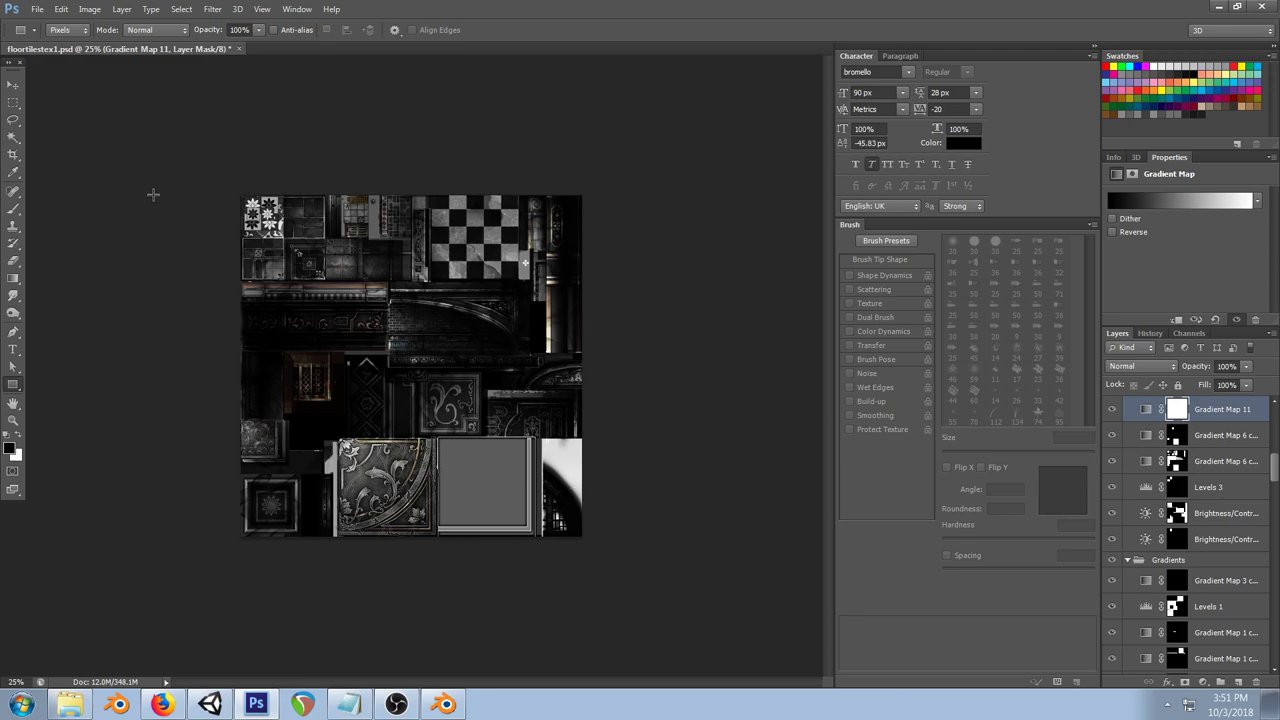
key("ctrl+alt+z")
key("ctrl+alt+z")
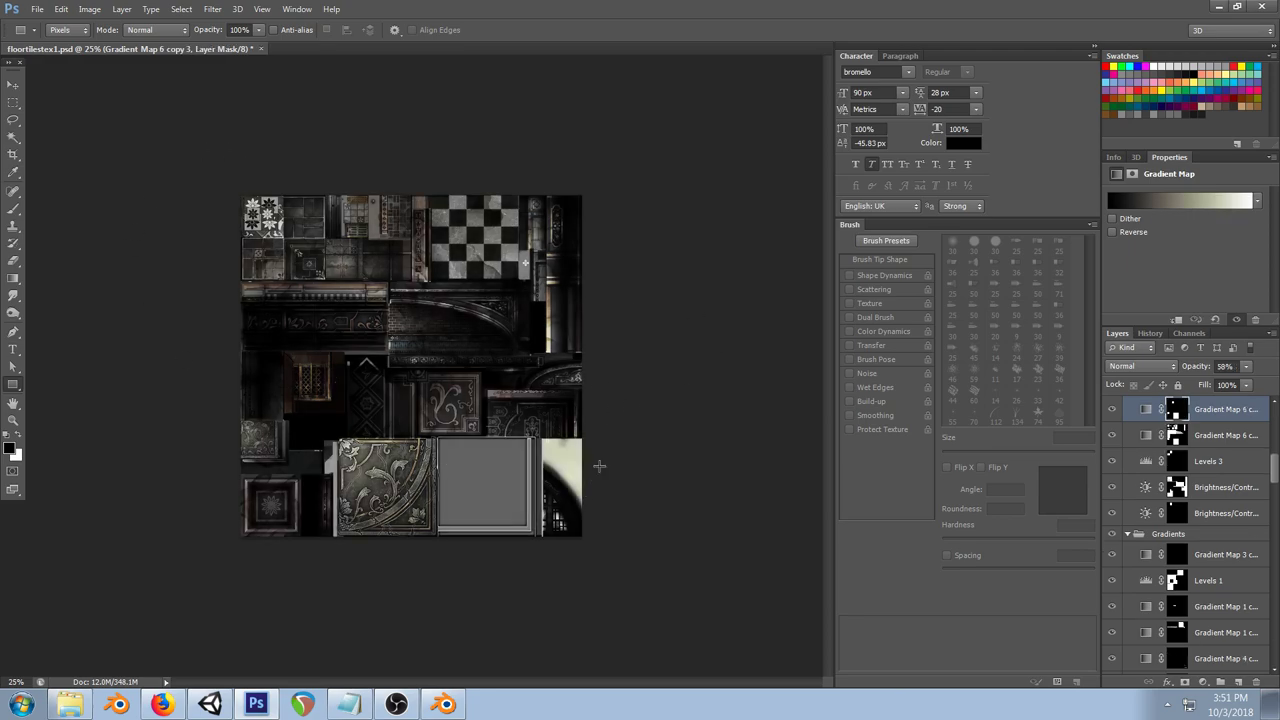
Step: Activate Layer 1153 from the blank panel and load its pixel outline as a selection
right_click(478, 490)
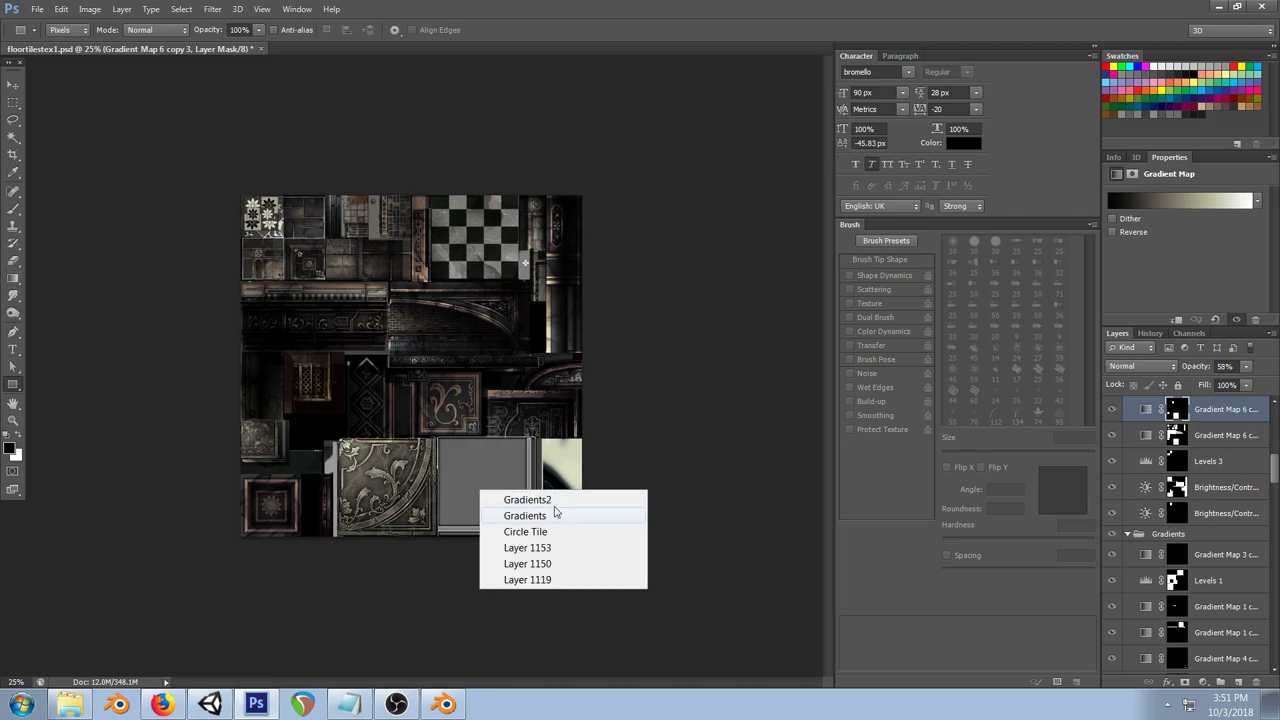
left_click(555, 551)
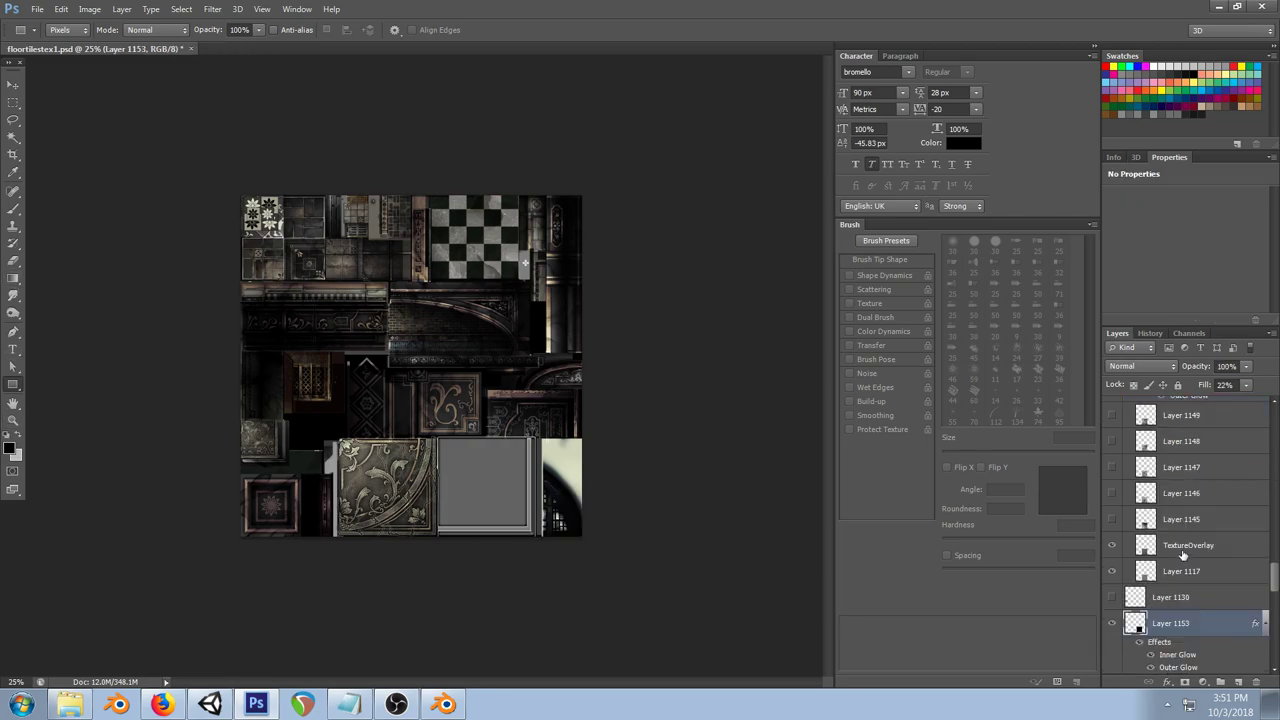
scroll(1137, 617, "down", 3)
left_click(1134, 612, "ctrl")
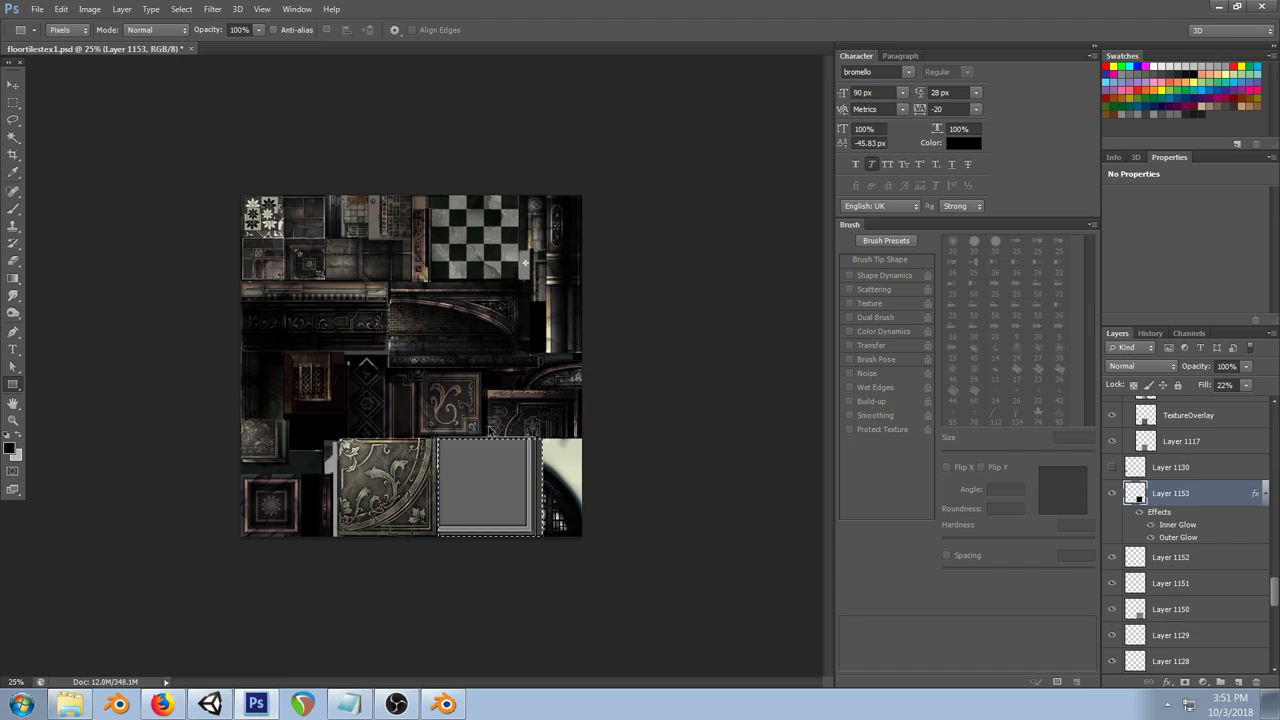
Step: Add a Gradient Map adjustment layer above Gradient Map 6 copy 3, masked by the blank panel's selection
right_click(408, 475)
left_click(500, 499)
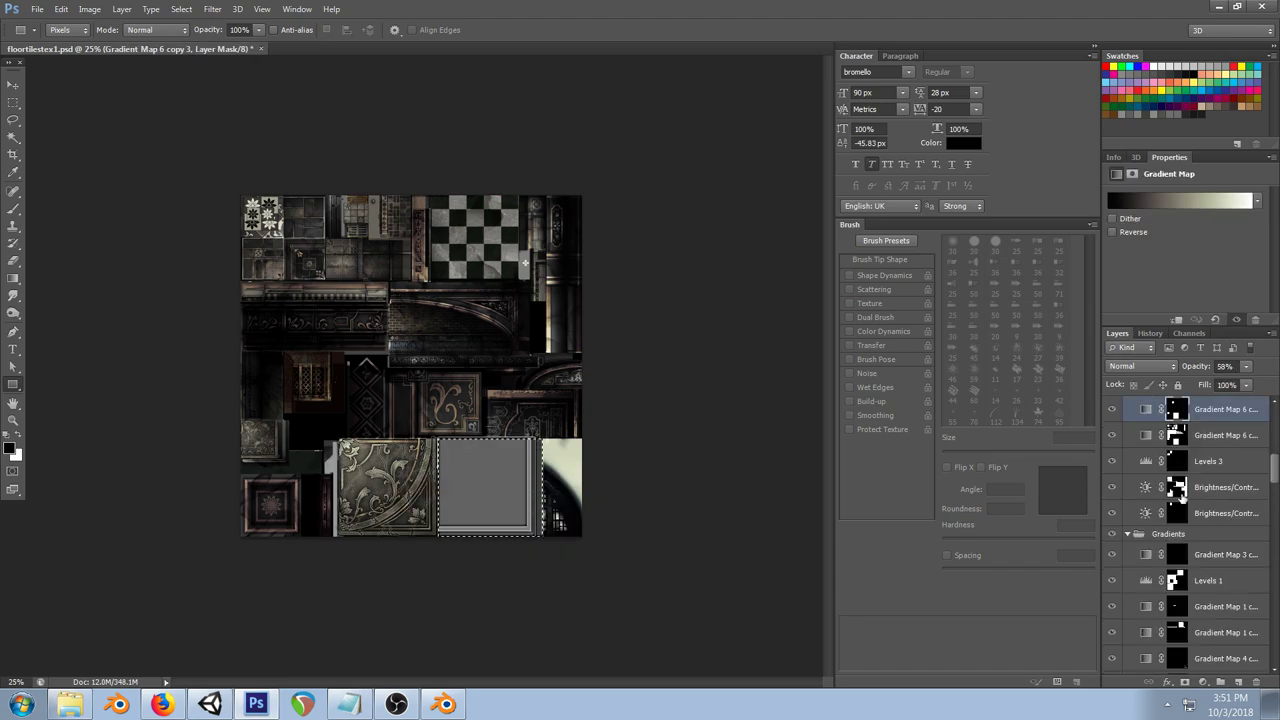
scroll(1226, 489, "up", 1)
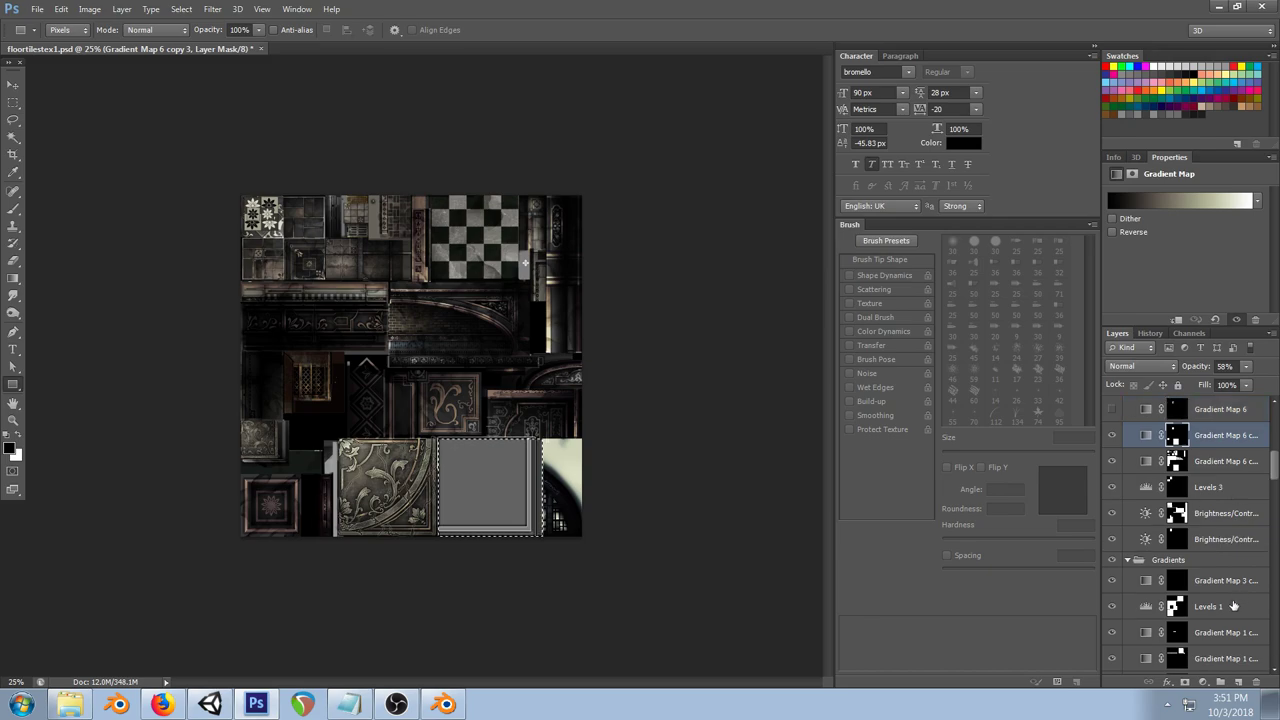
left_click(1205, 683)
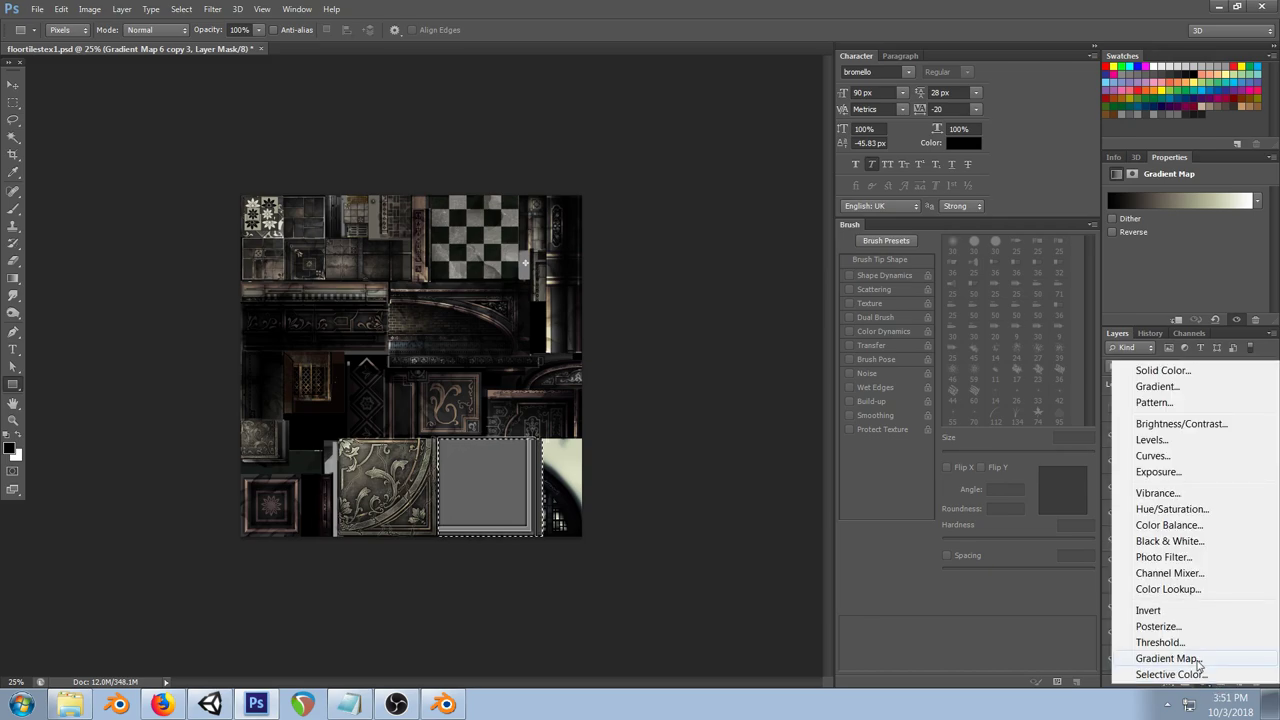
left_click(1168, 658)
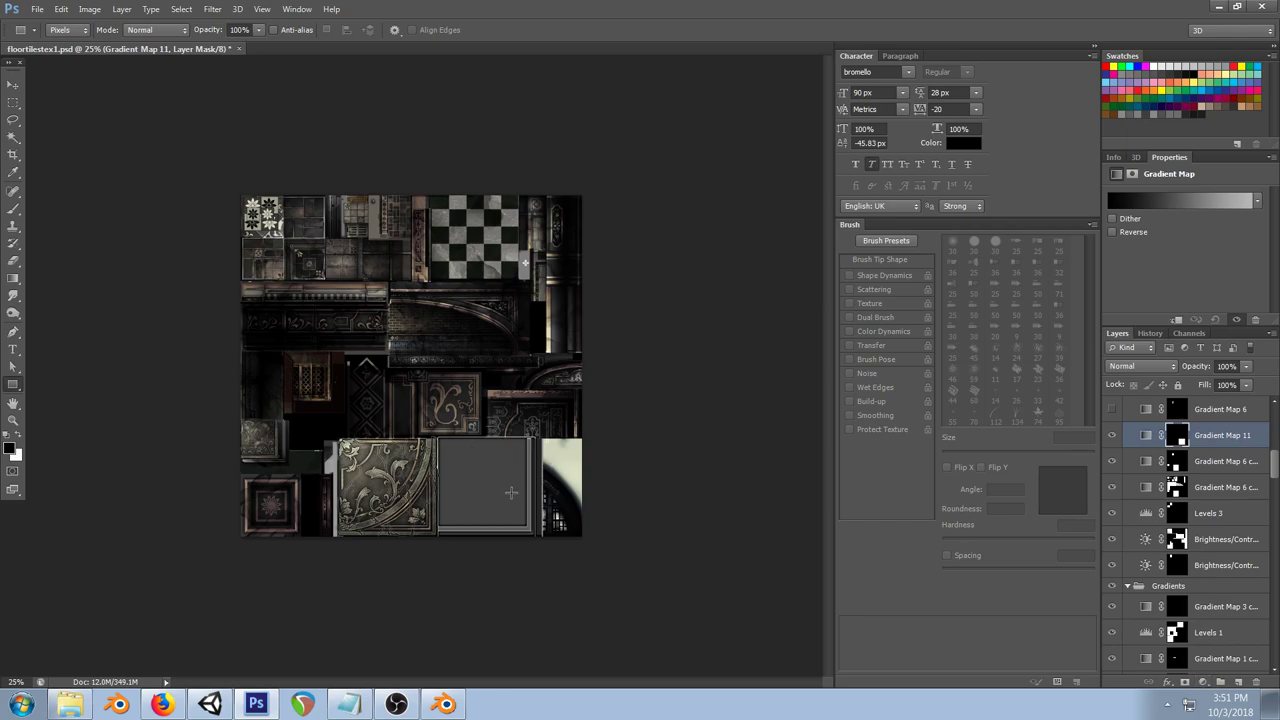
Step: Change the light end stop of the new gradient map to white
left_click(1203, 206)
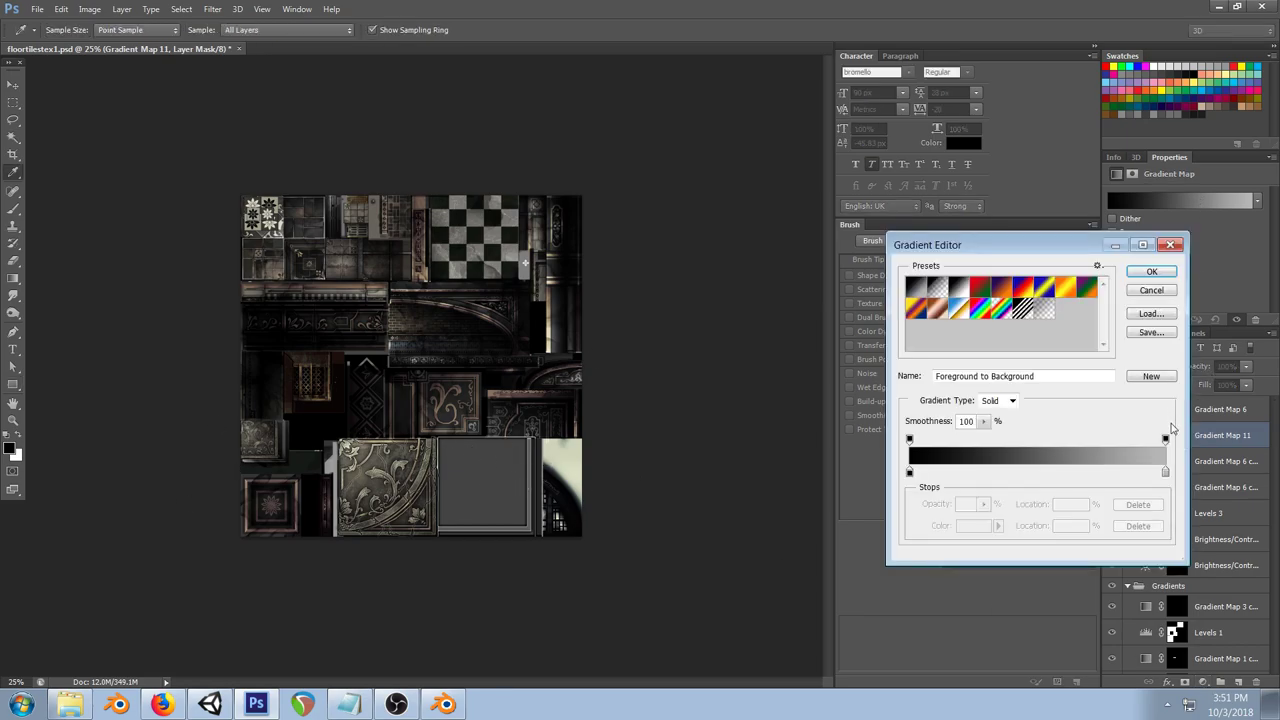
left_click(1165, 471)
left_click(976, 526)
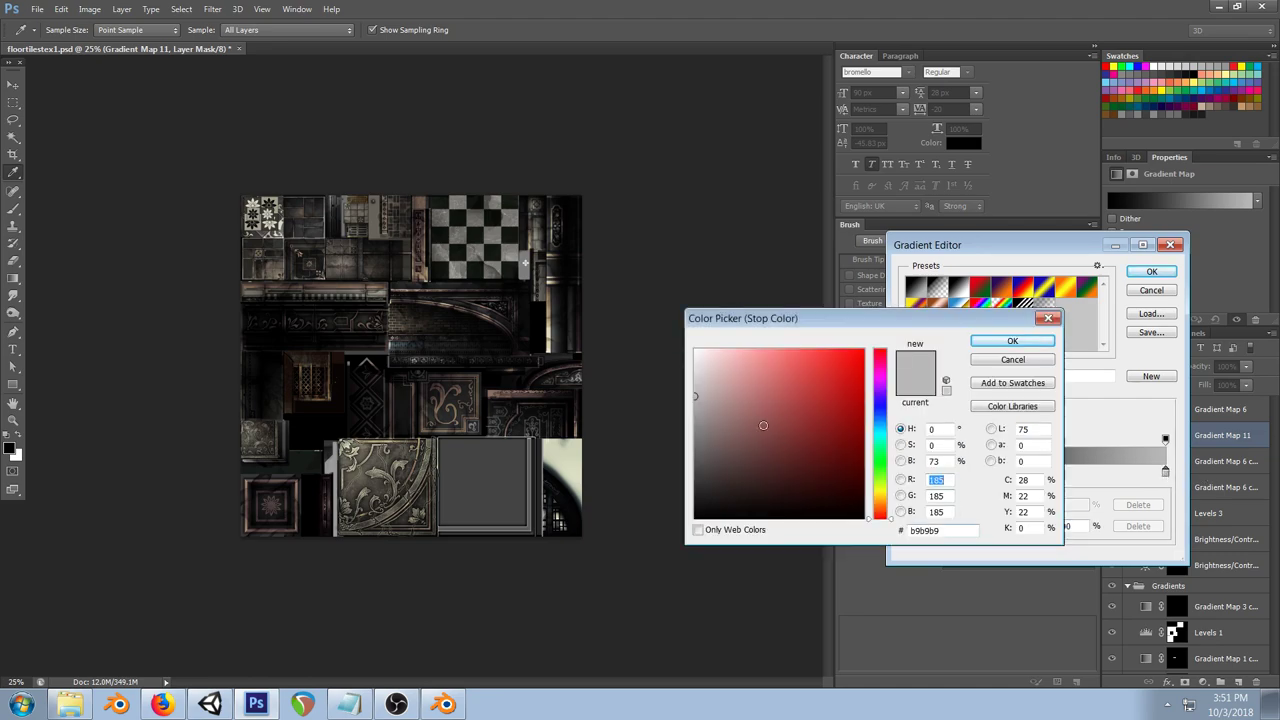
left_click(696, 349)
left_click(1013, 341)
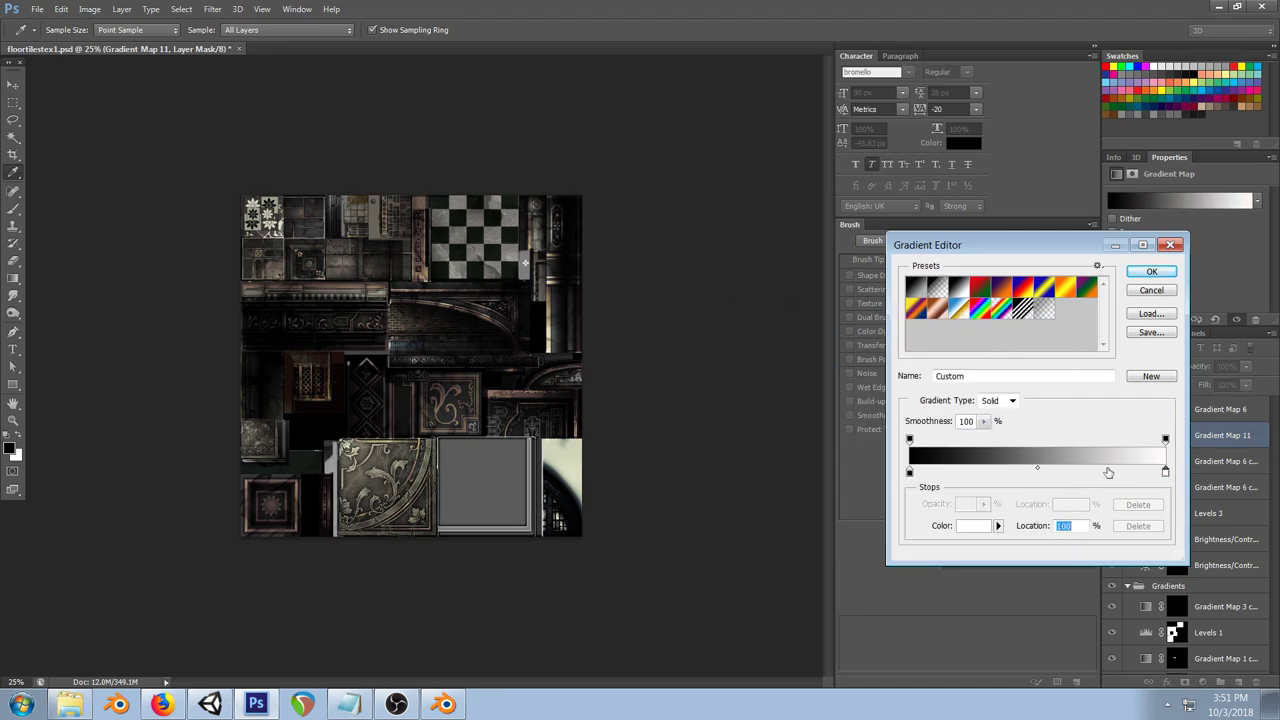
left_click(1151, 272)
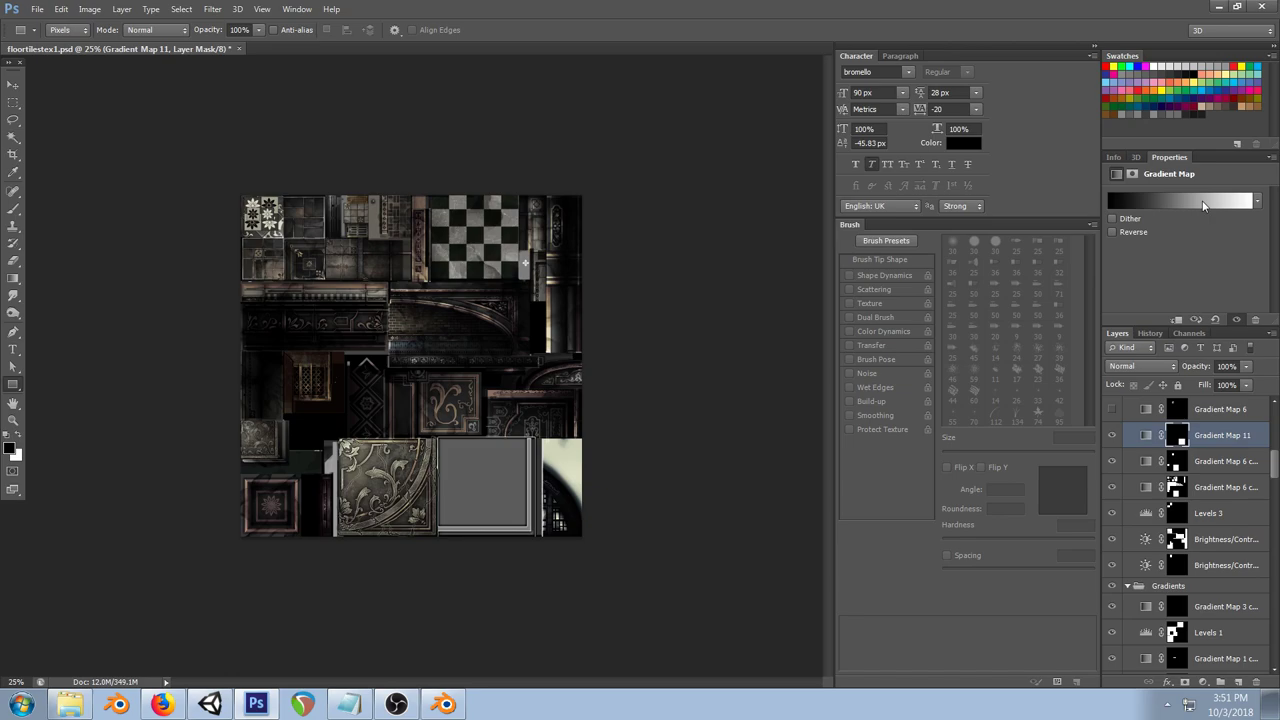
Step: Add a colour stop at 50% in the panel's gradient map and make it mid grey #7d7d7d
left_click(1203, 206)
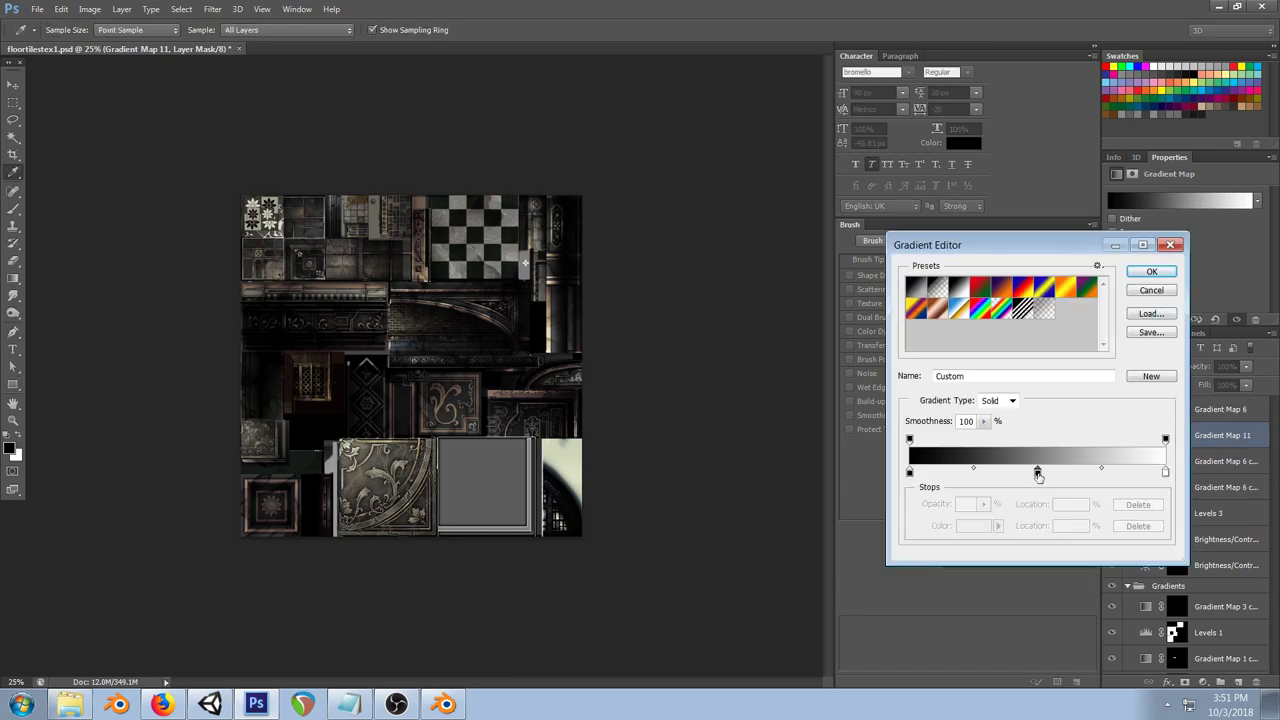
left_click(1037, 472)
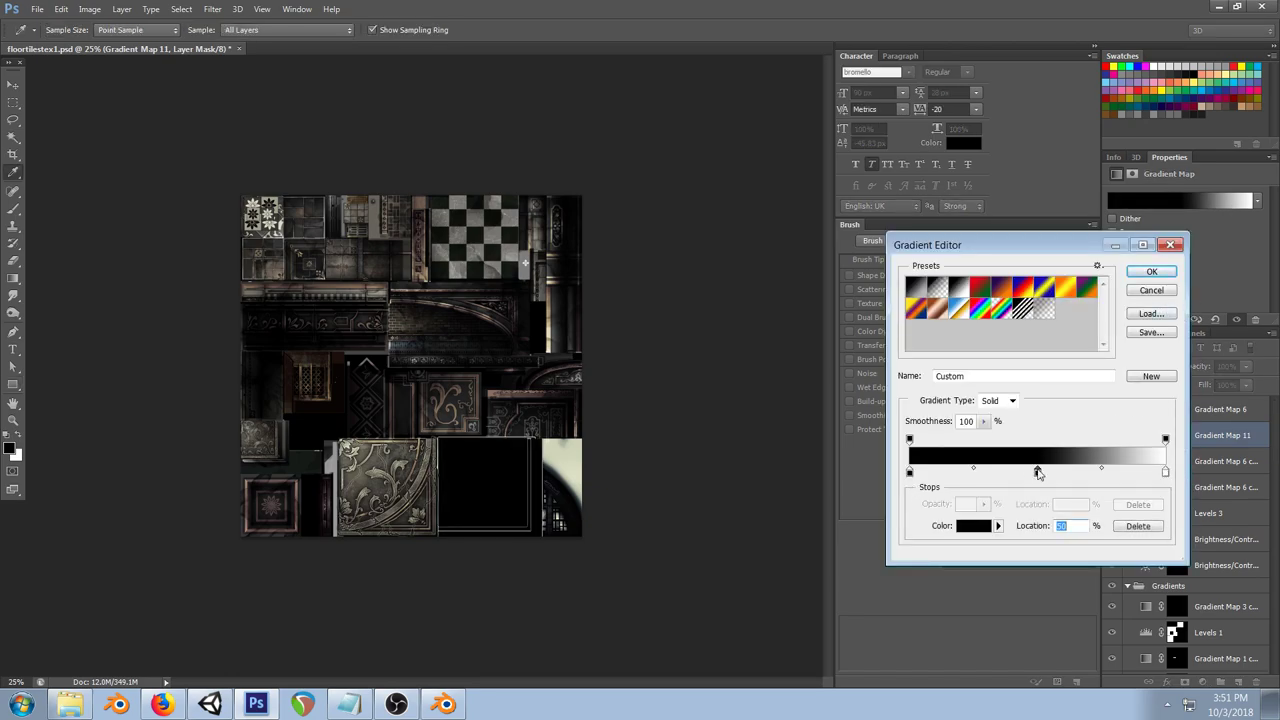
left_click(972, 530)
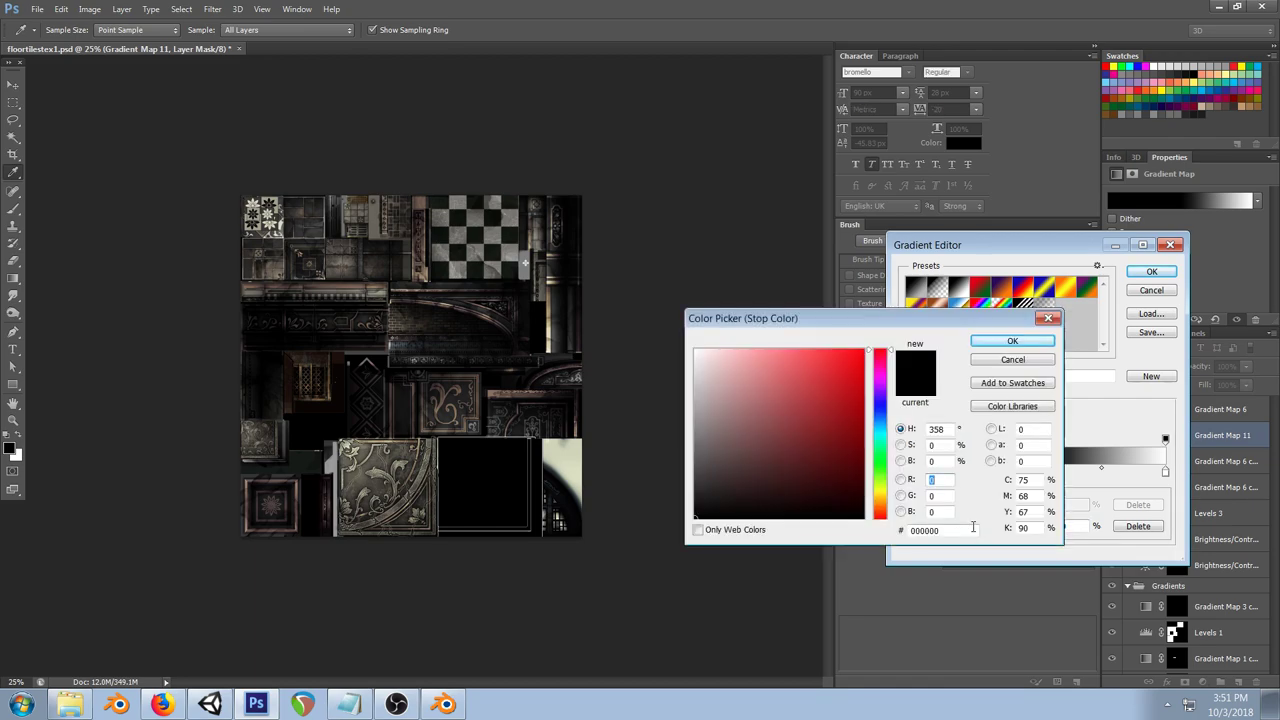
left_click(1012, 361)
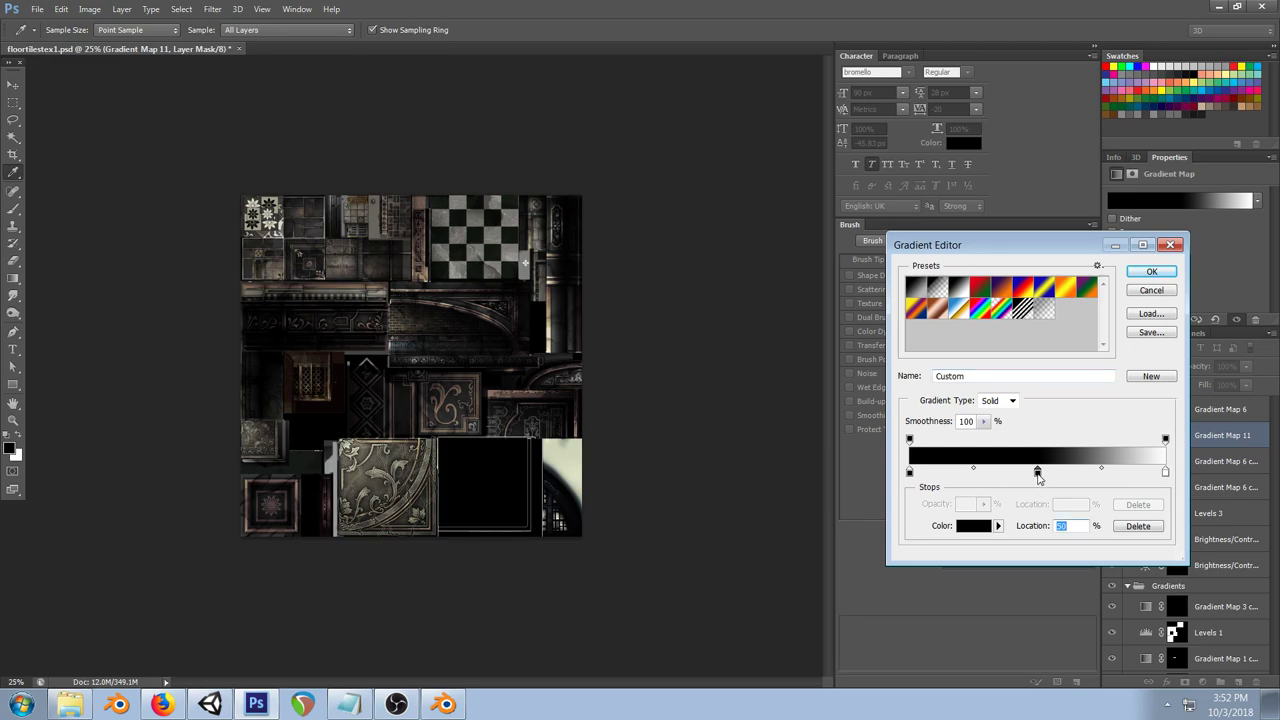
left_click(971, 528)
left_click_drag(828, 438, 694, 435)
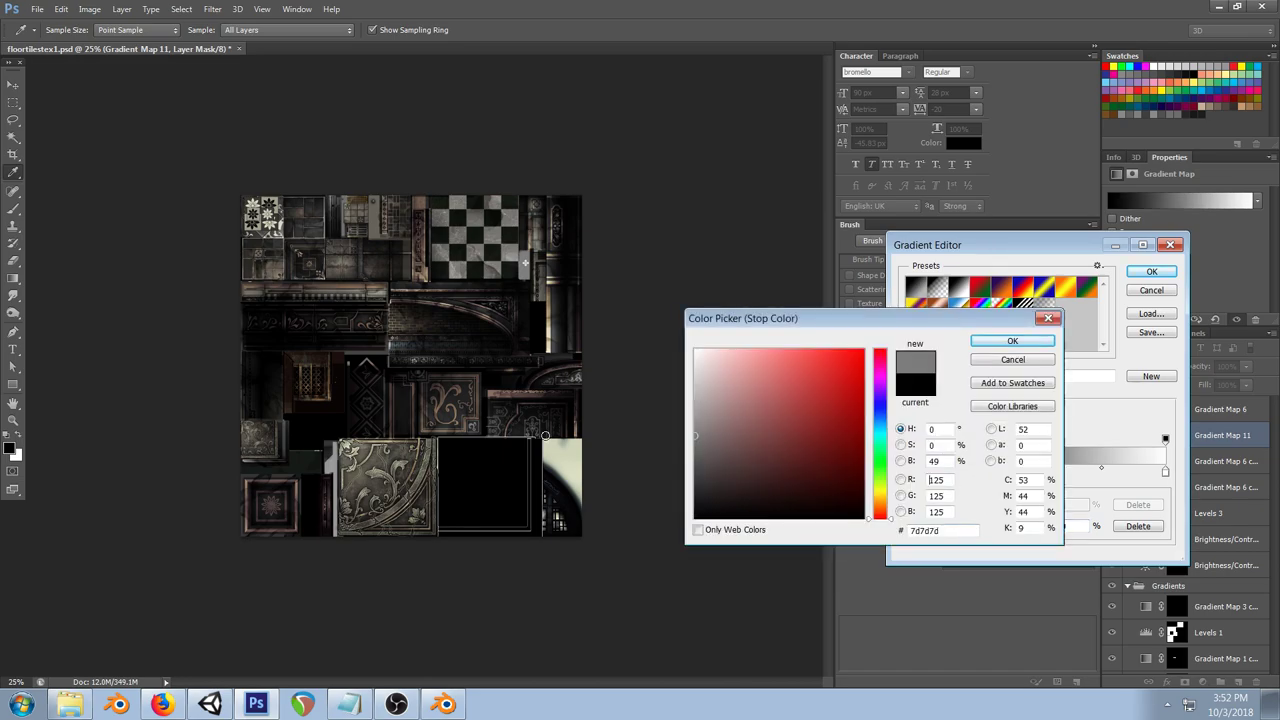
left_click(1012, 341)
left_click(1151, 271)
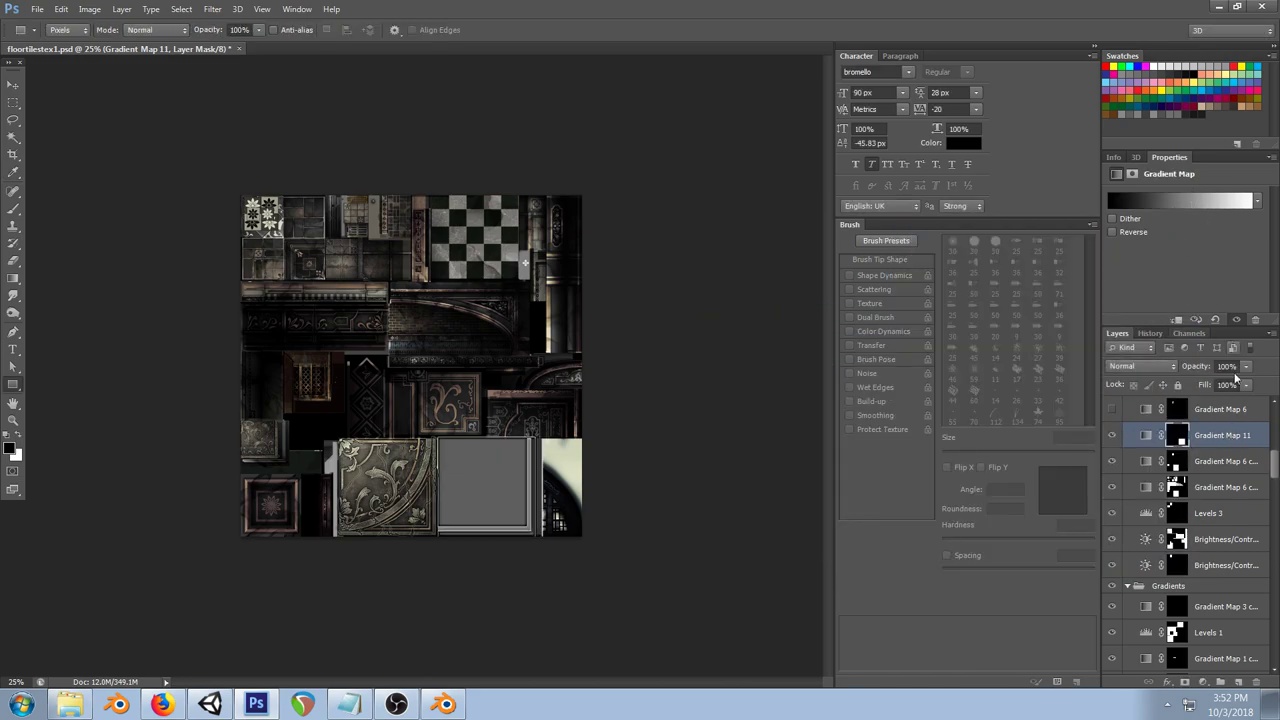
Step: Tint the gradient map's 50% stop to a slightly reddish grey, #7e7777
left_click(1195, 205)
left_click(1038, 472)
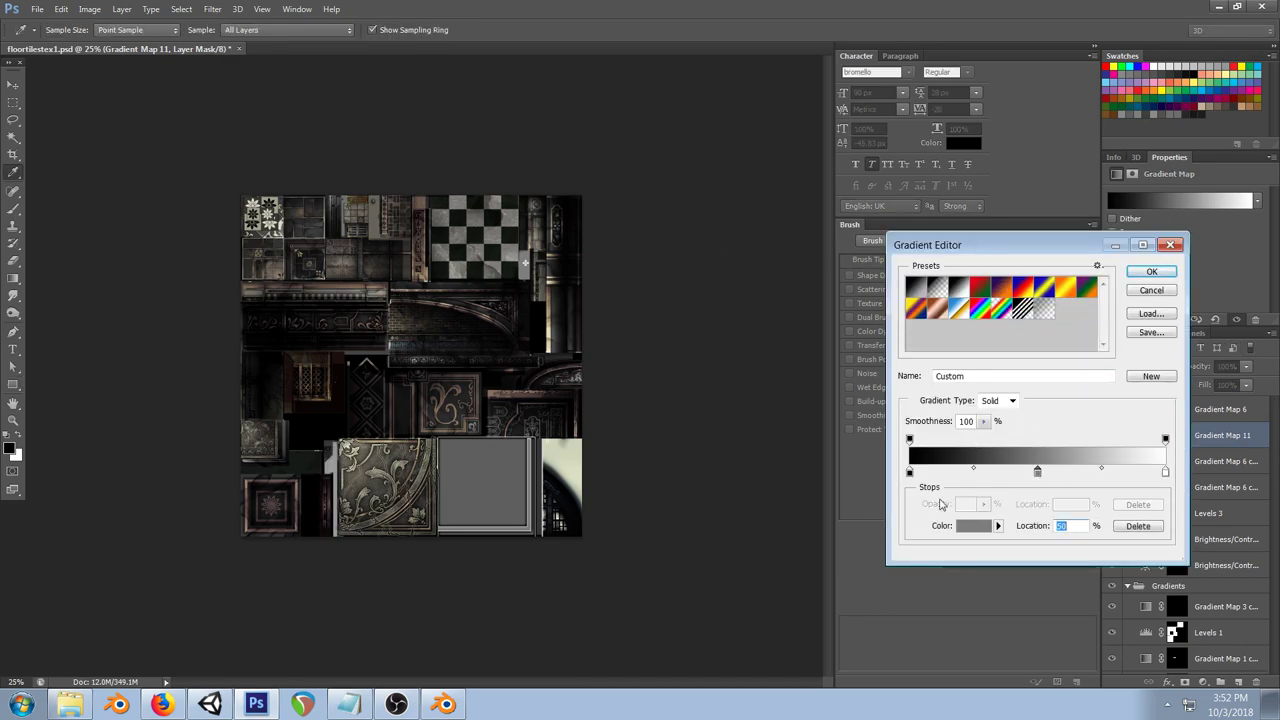
left_click(970, 526)
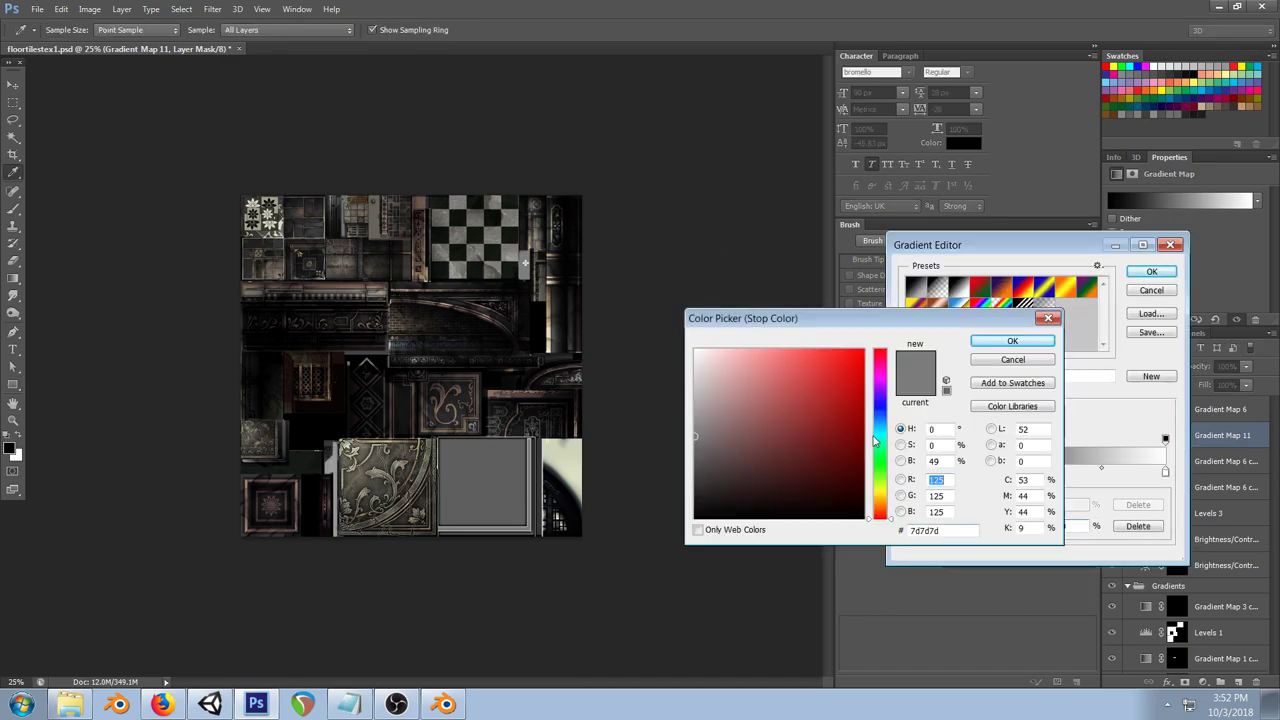
left_click(720, 437)
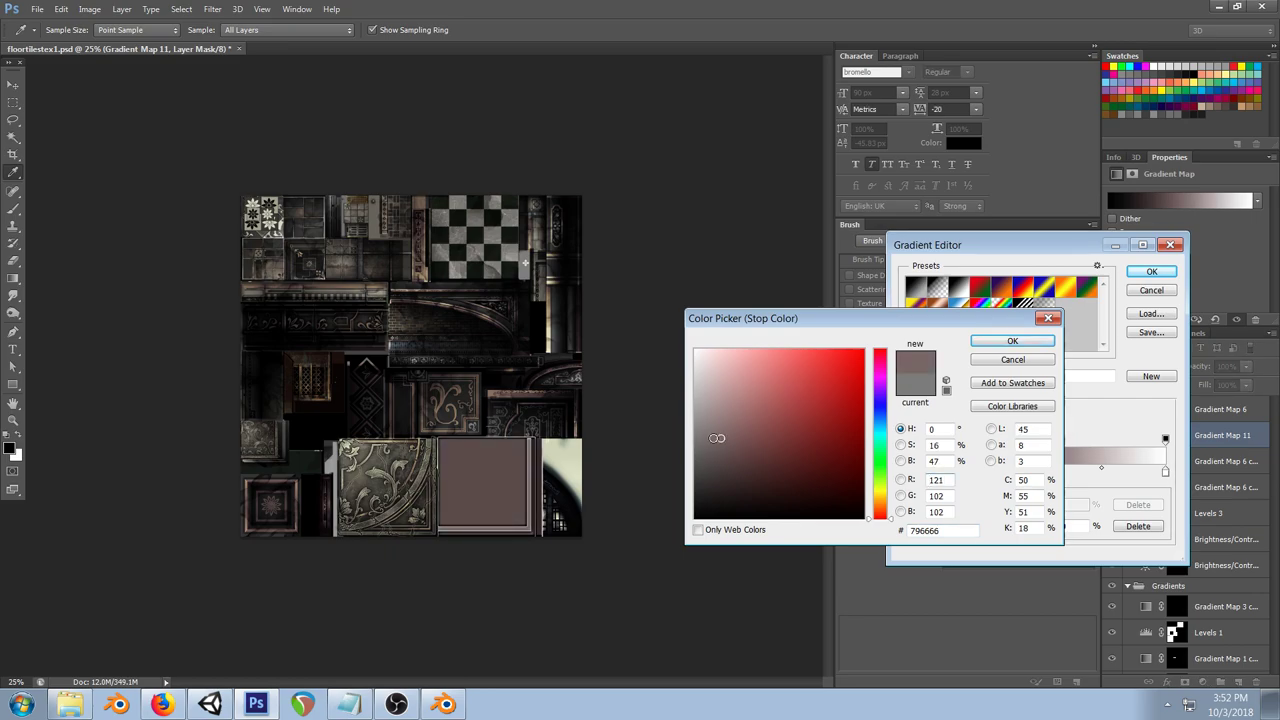
left_click(707, 437)
left_click_drag(707, 436, 703, 433)
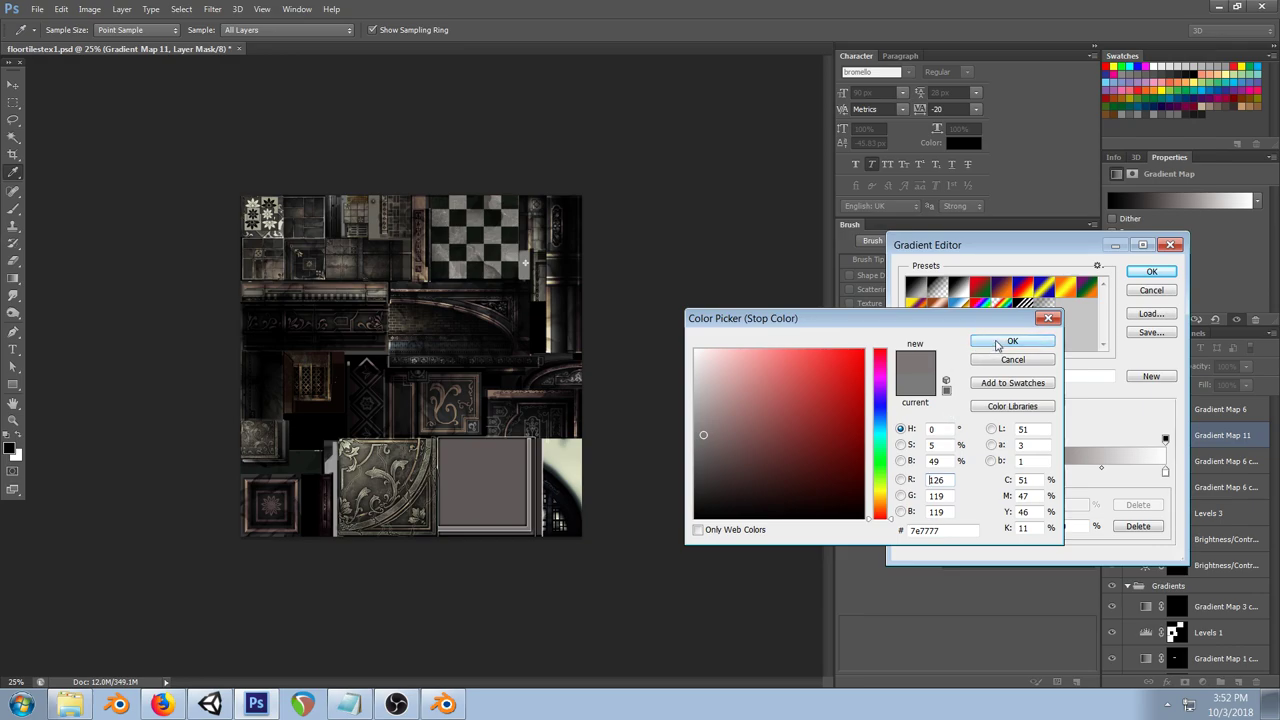
left_click(997, 342)
left_click(1151, 272)
Step: Shift the hue of the gradient map's 50% stop to 58° for a yellowish grey, #7e7e77
left_click(1188, 204)
left_click(1037, 470)
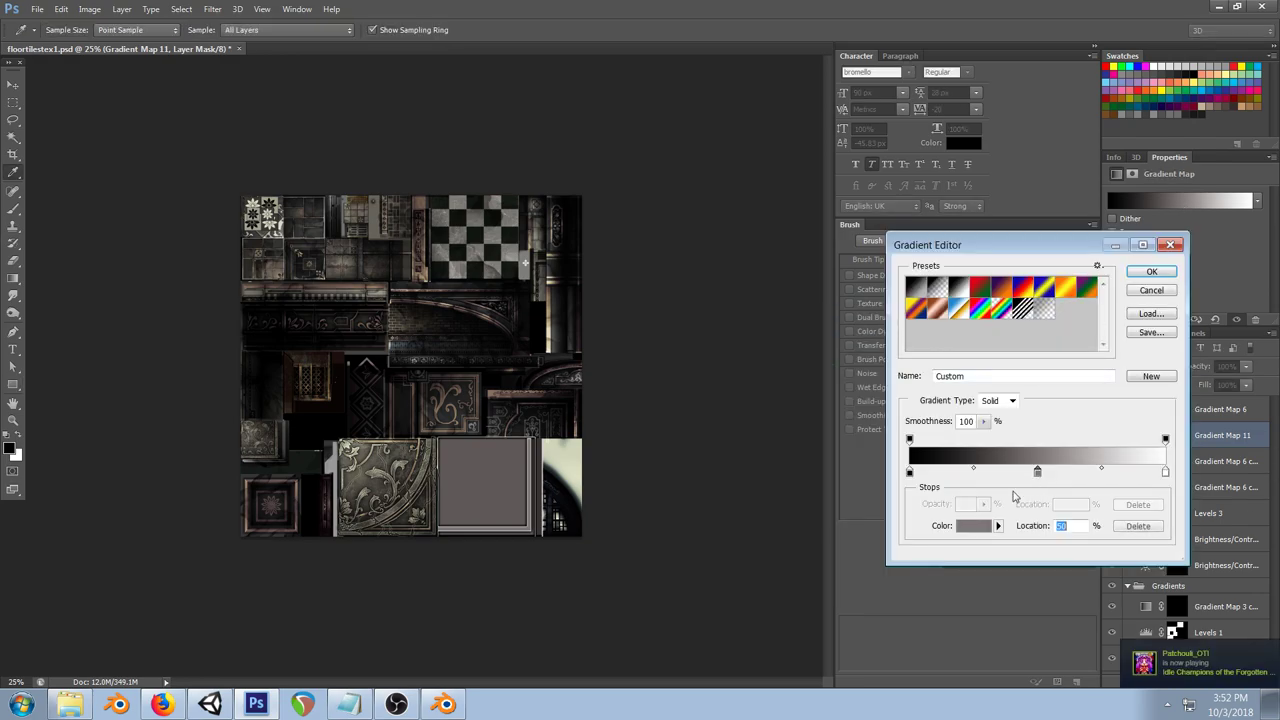
left_click(971, 527)
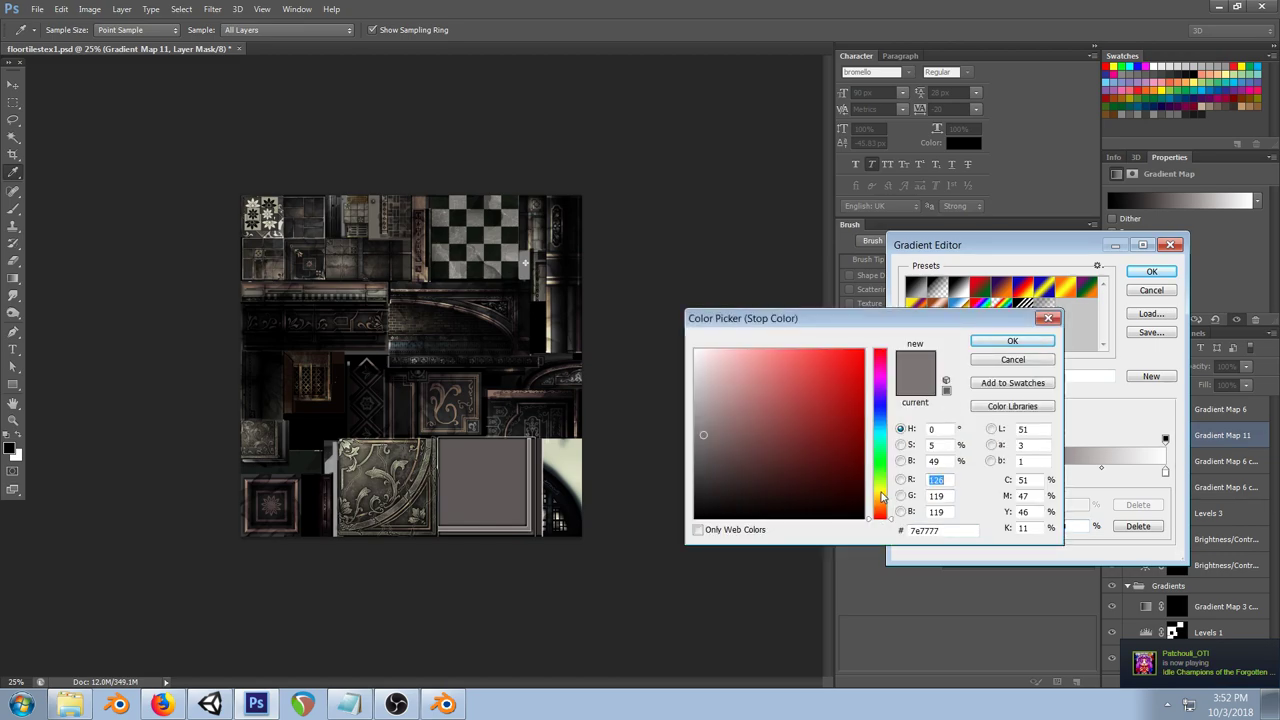
left_click(881, 491)
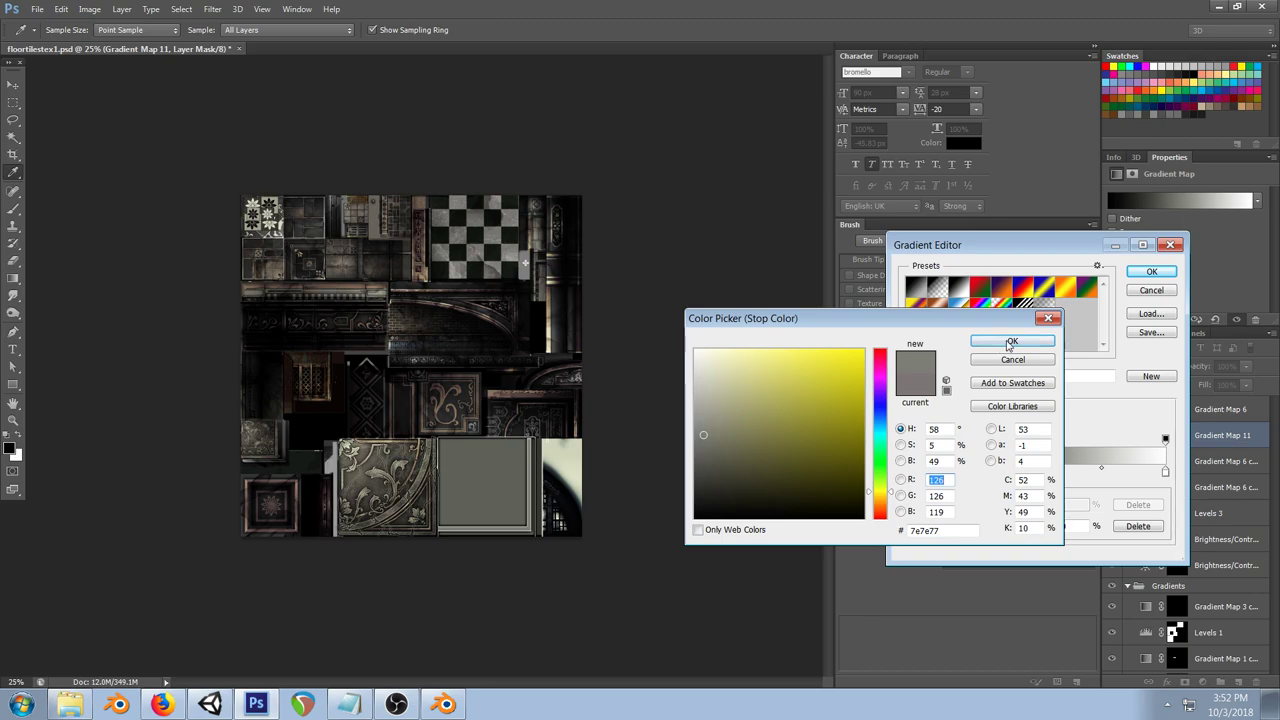
left_click(1010, 344)
left_click(1151, 271)
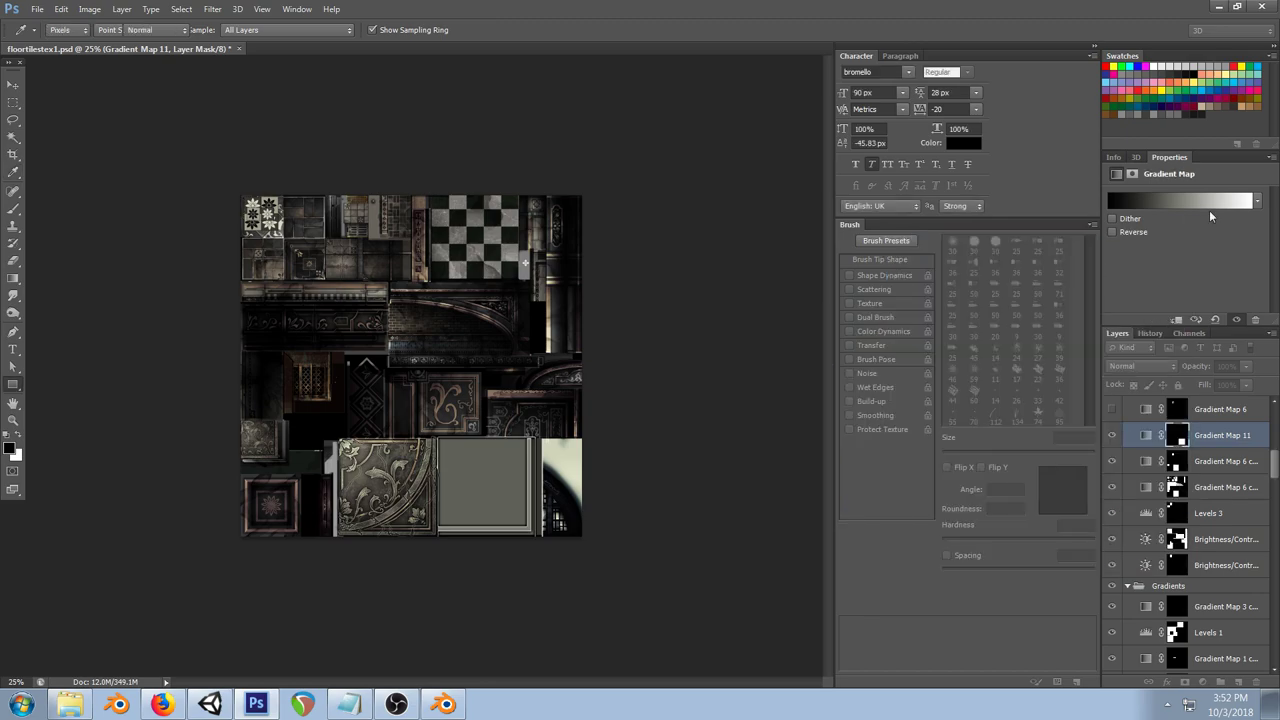
Step: Add a dark colour stop at 25% in the gradient map and warm its hue to about 44°, #41403e
left_click(1207, 201)
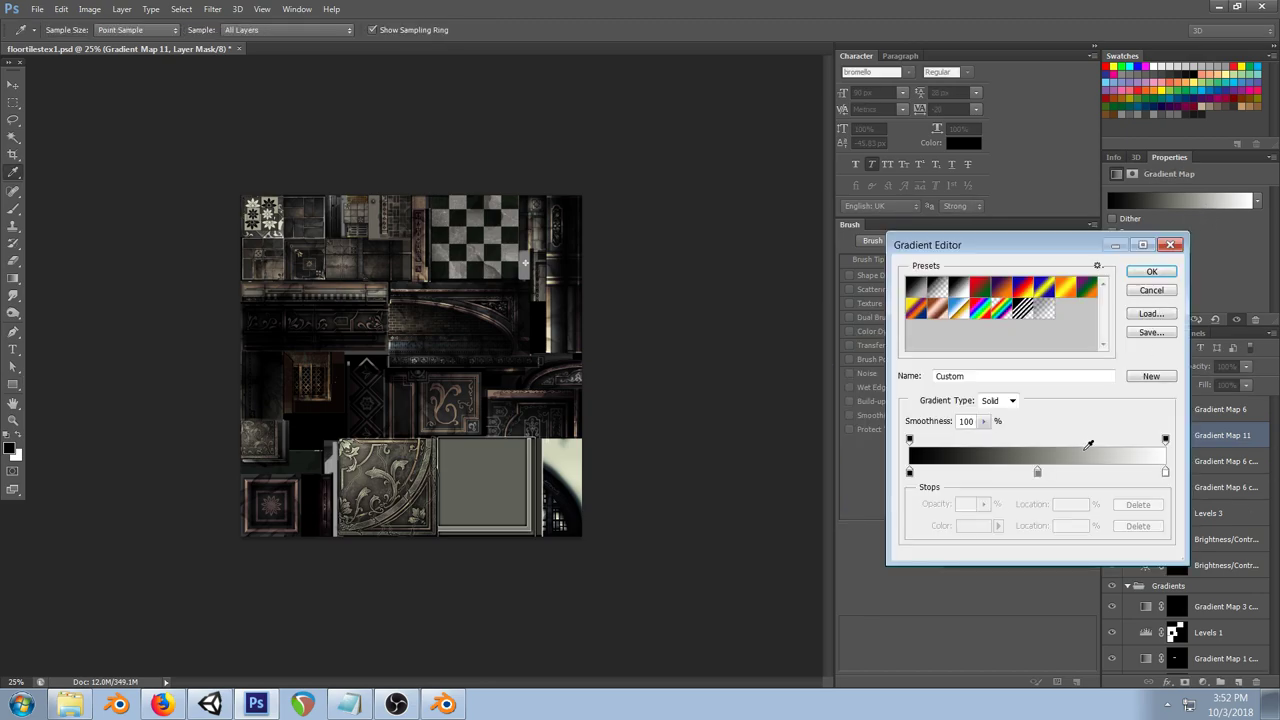
left_click(1037, 474)
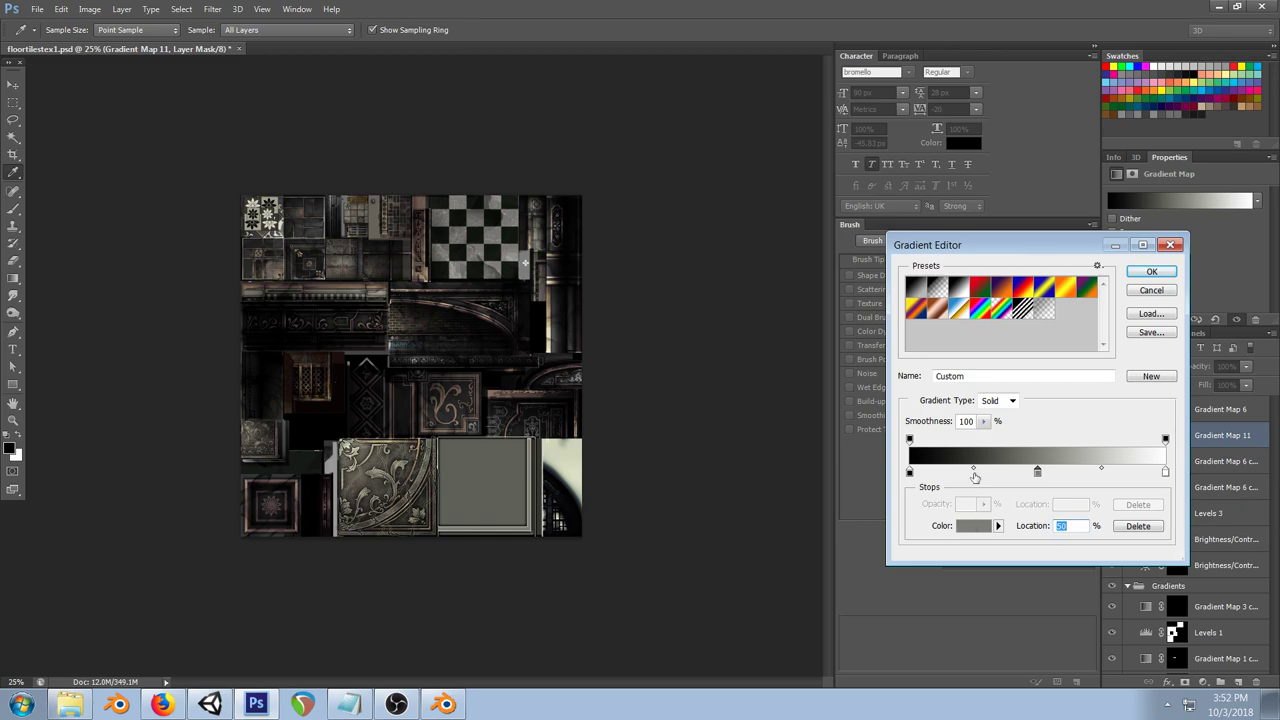
left_click(974, 474)
left_click(947, 451)
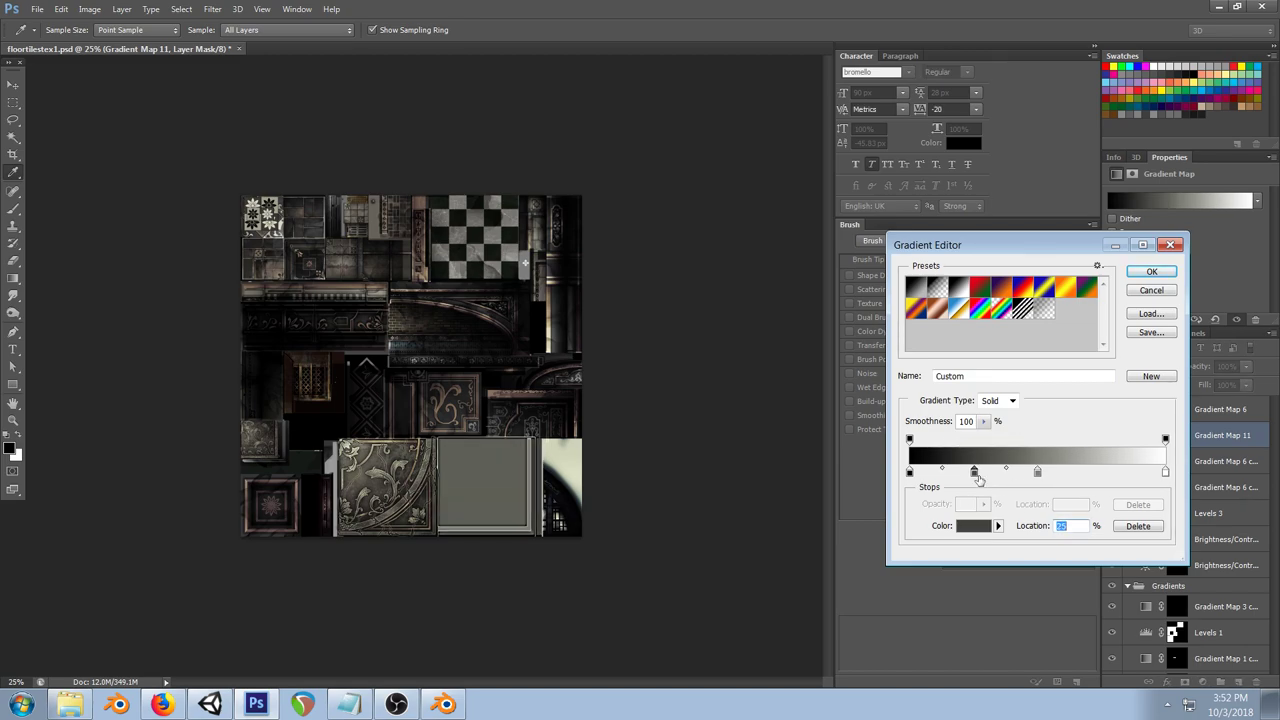
left_click(976, 526)
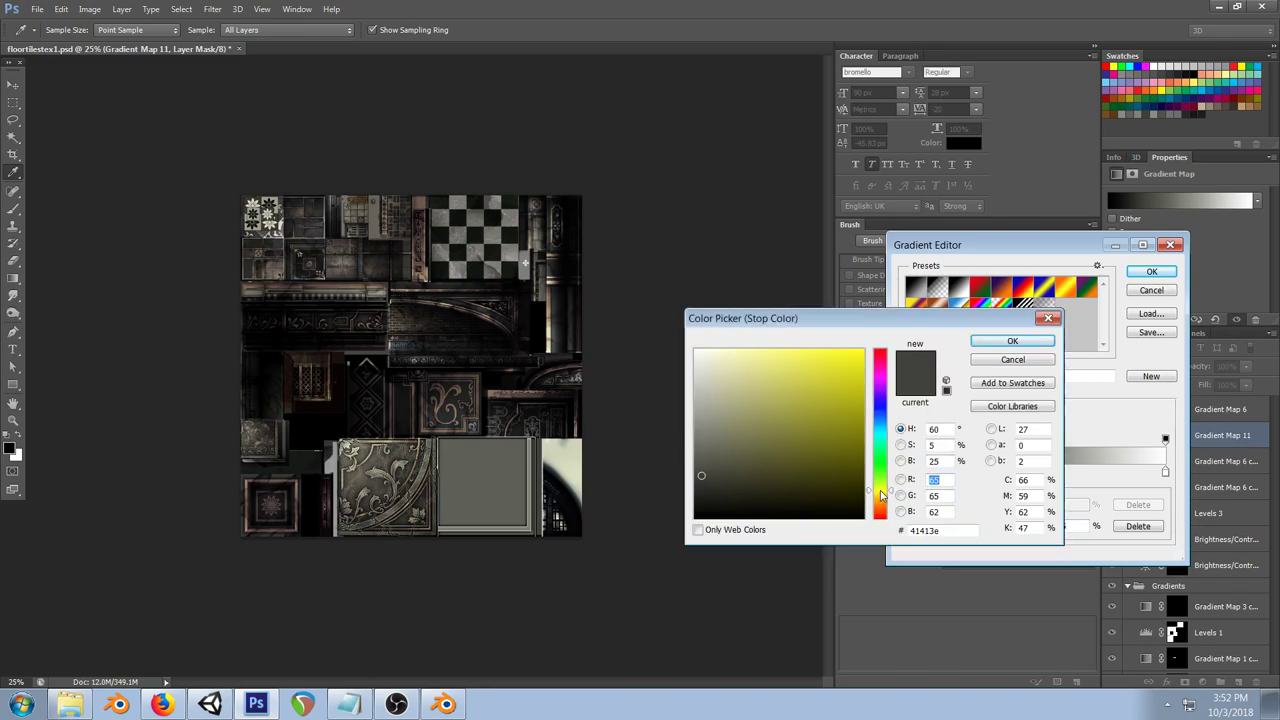
type("64")
left_click_drag(880, 488, 883, 502)
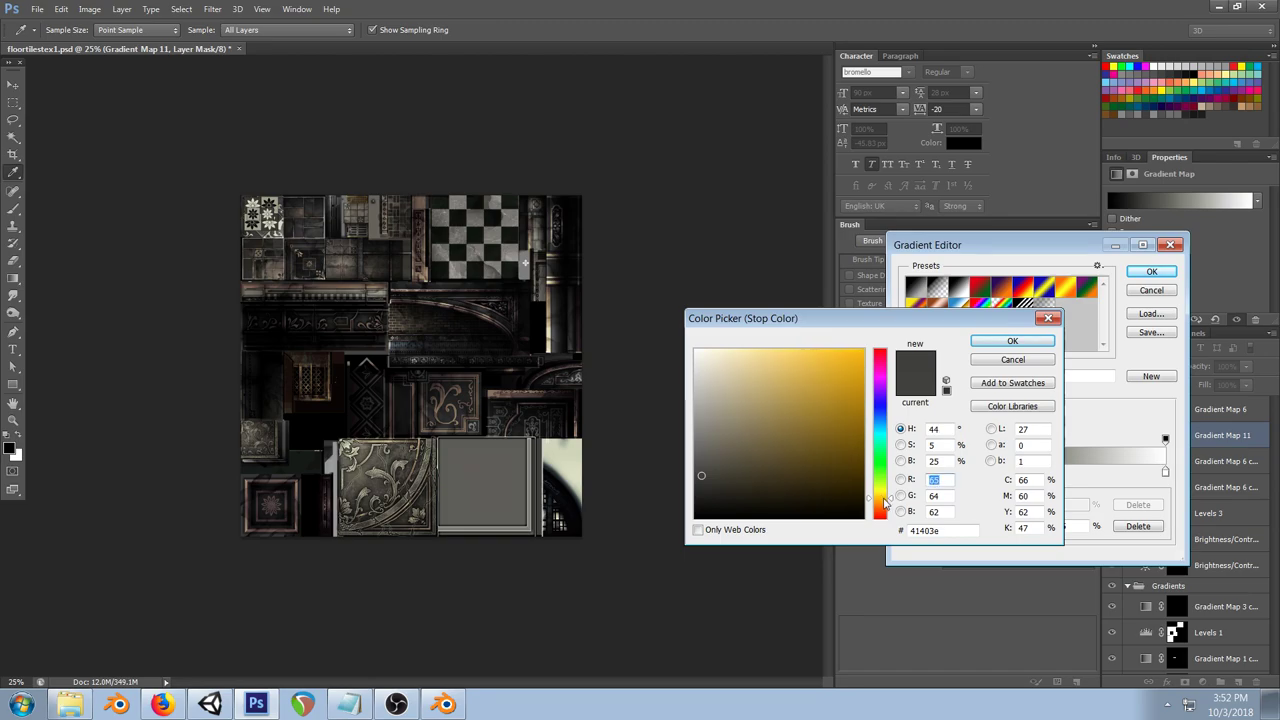
left_click(1013, 341)
Step: Add a colour stop at 78% in the gradient map, make it pale cream #d9d8bd and apply the gradient
left_click(1038, 474)
left_click(1109, 474)
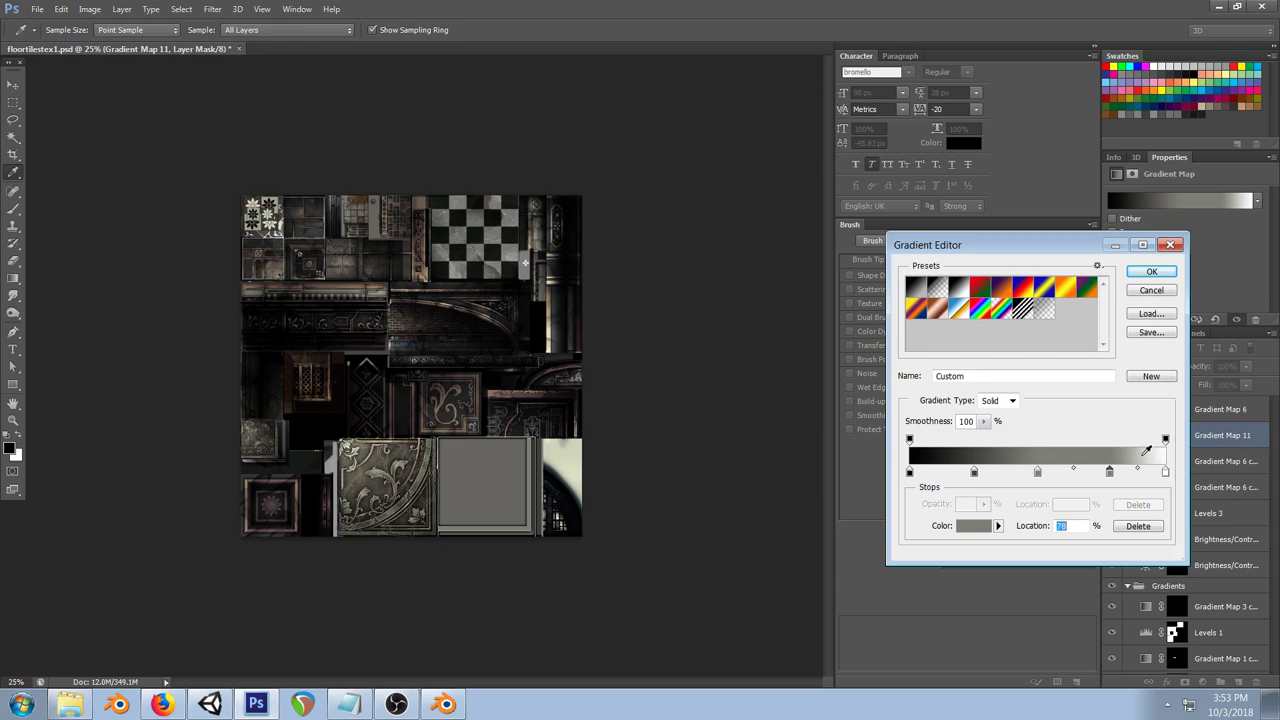
left_click(1147, 450)
left_click(978, 526)
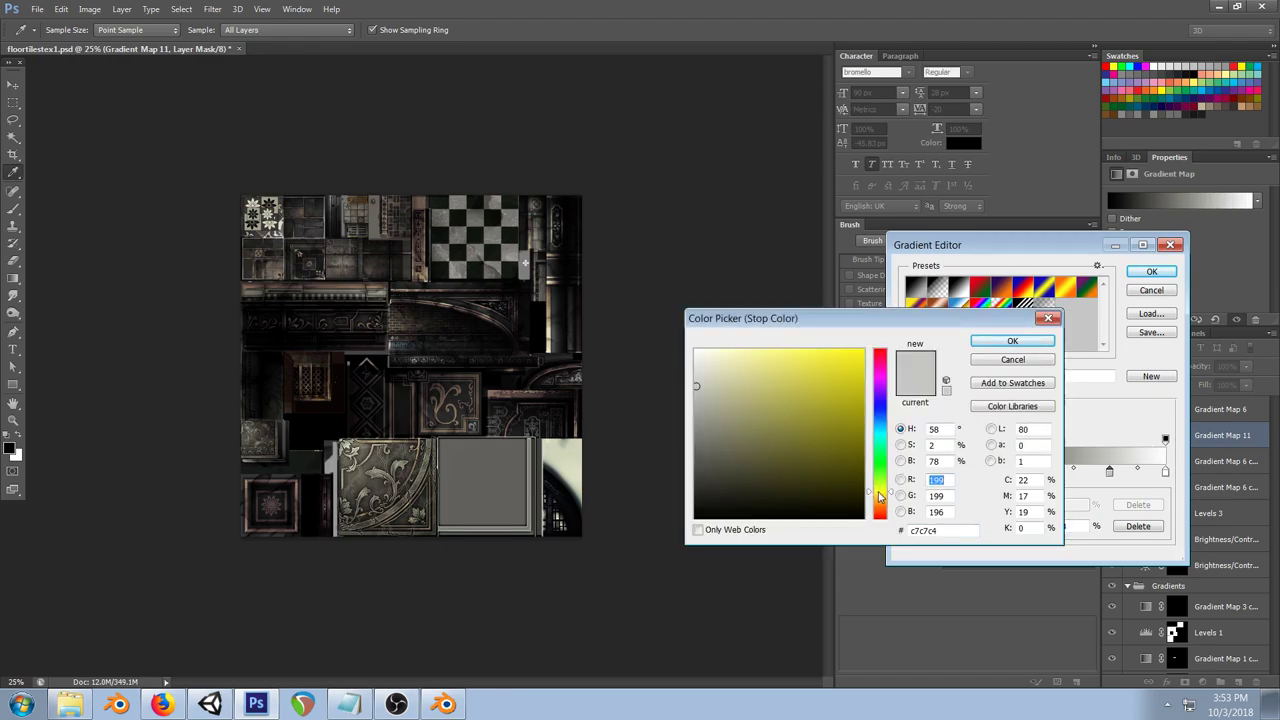
left_click(714, 381)
left_click(716, 374)
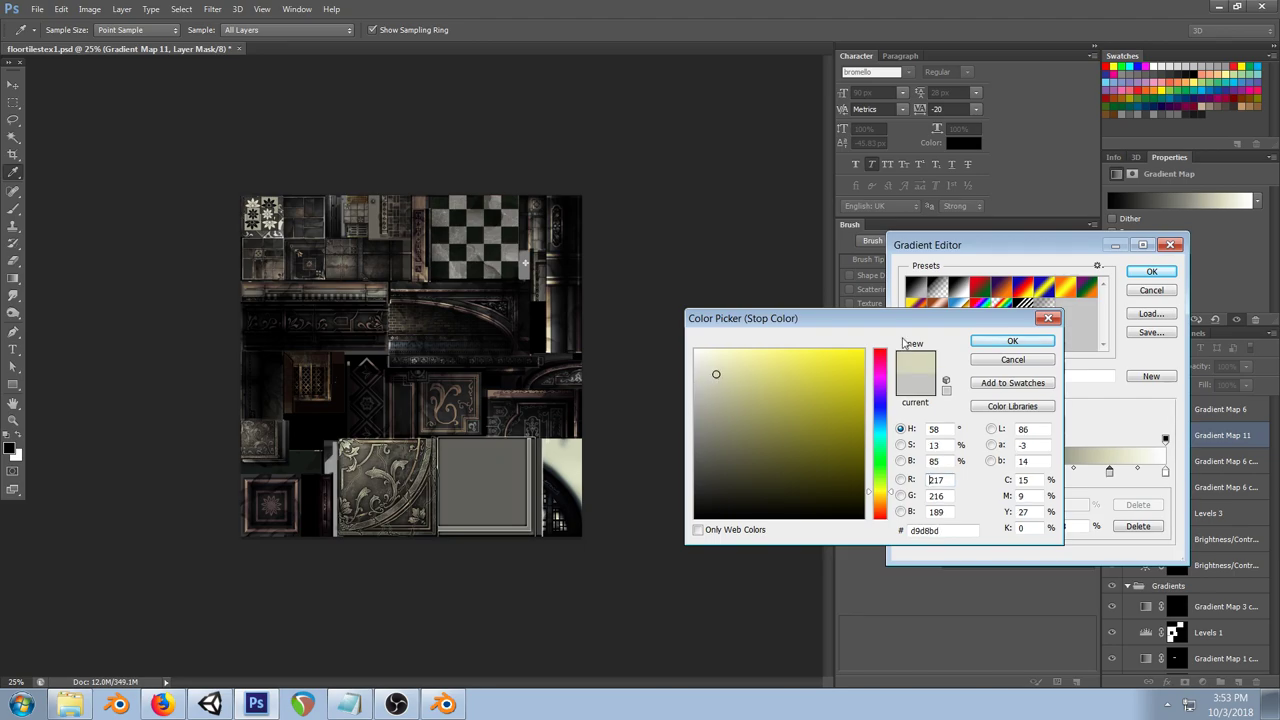
left_click(1012, 341)
left_click(1163, 275)
Step: Recolour the gradient map's 50% stop to a more saturated olive grey, #7f7e6e
left_click(1212, 201)
left_click(1037, 471)
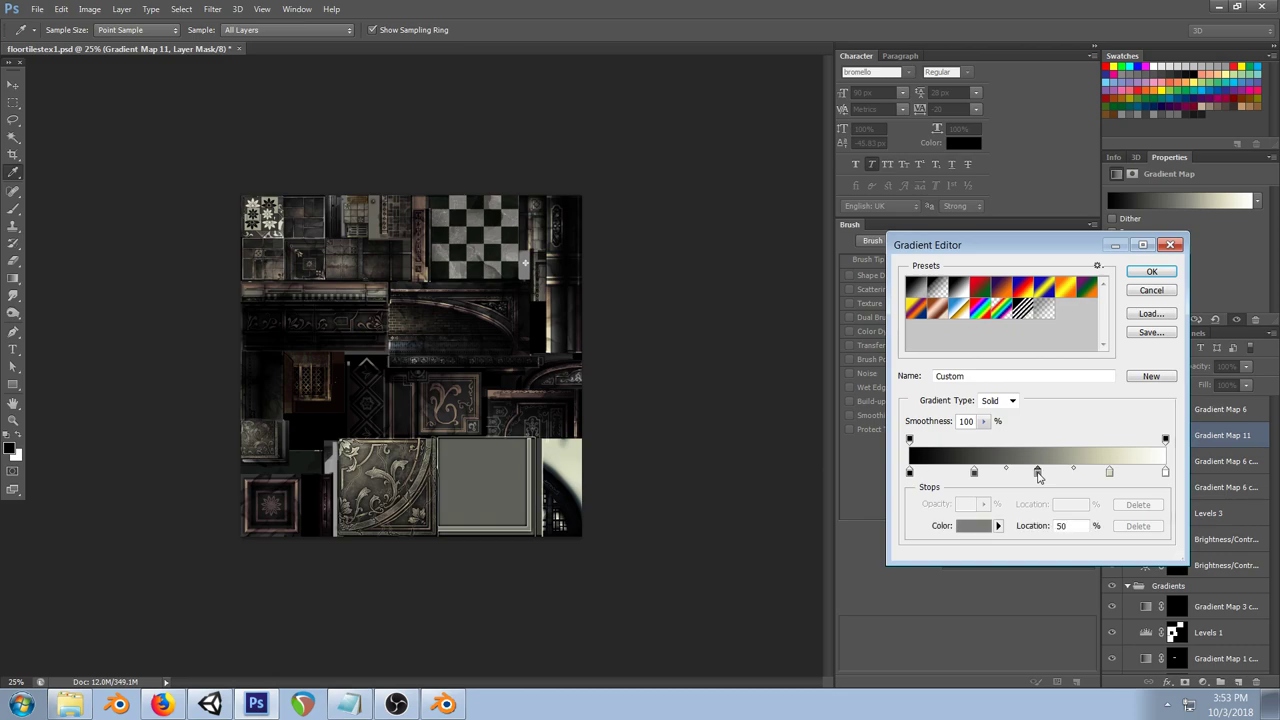
double_click(1037, 471)
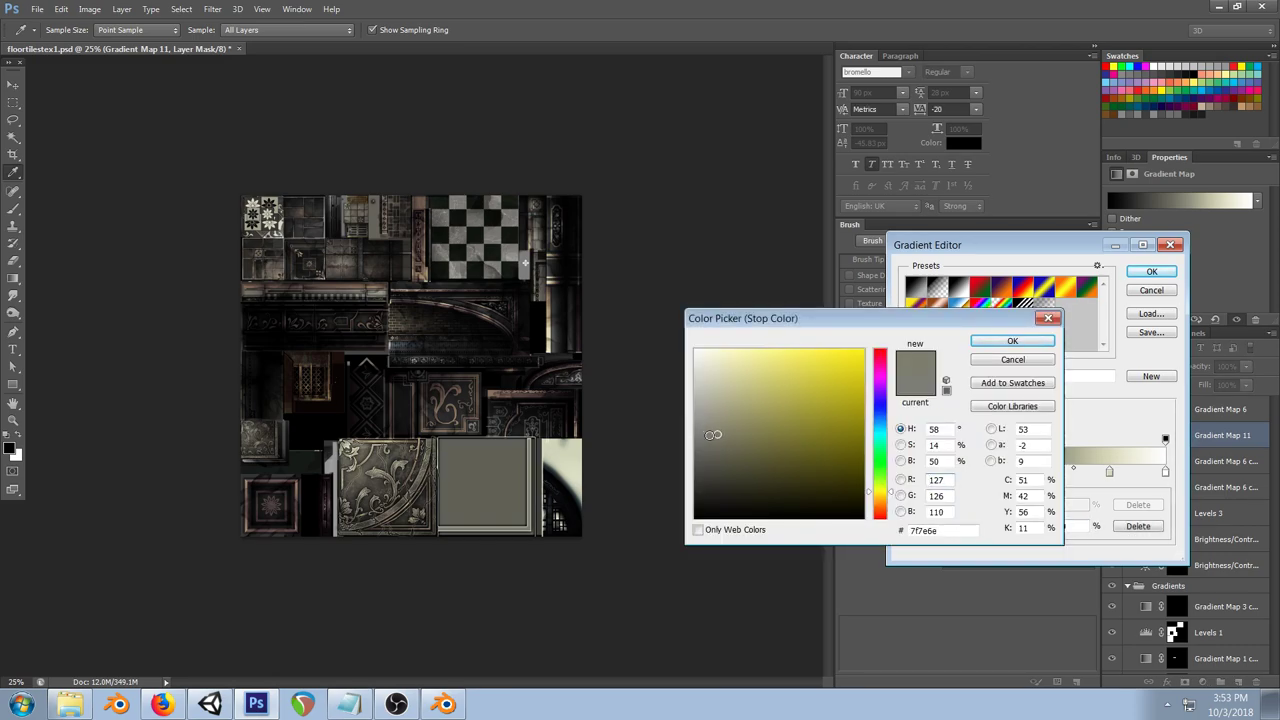
left_click(1013, 341)
left_click(1149, 272)
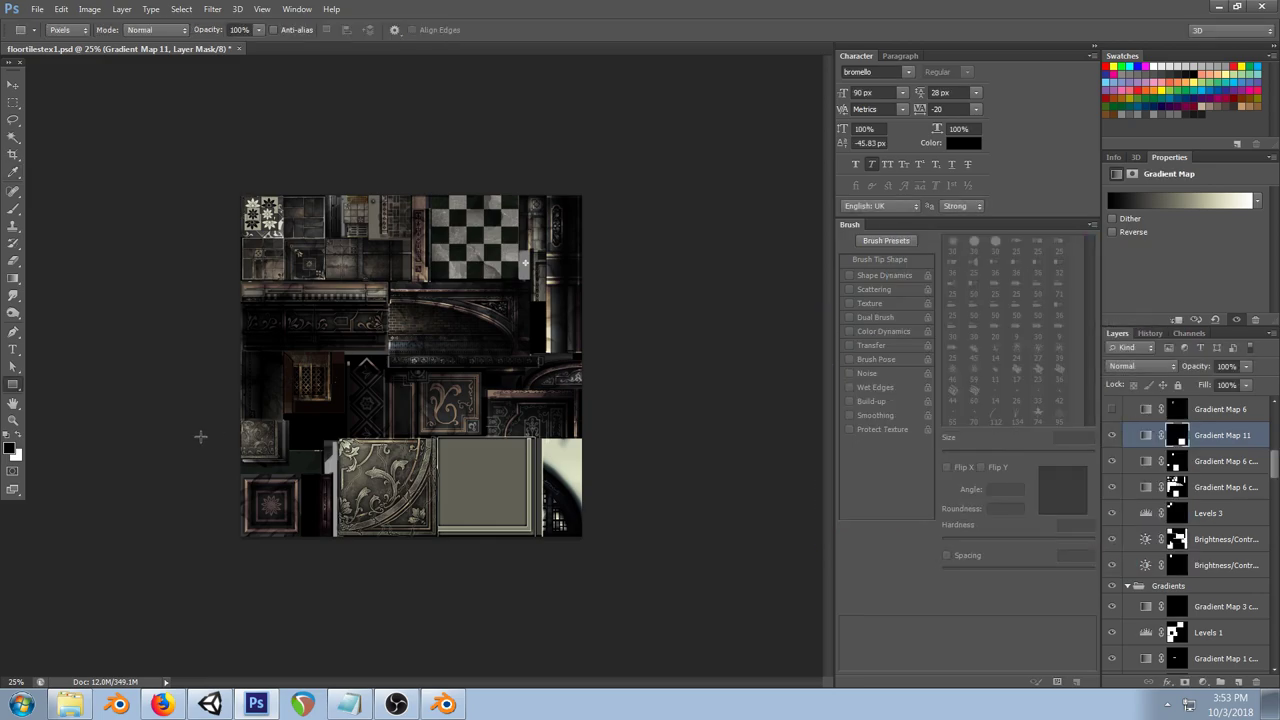
left_click(13, 420)
left_click(472, 437)
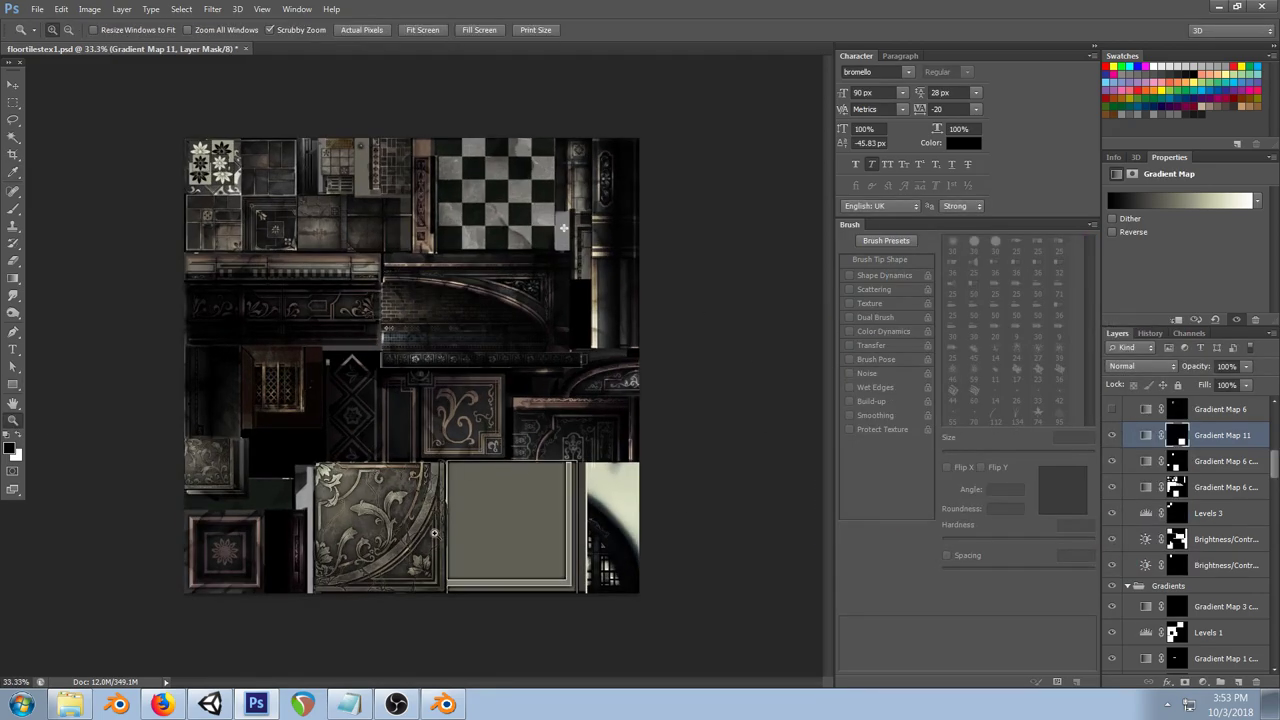
right_click(522, 503, "ctrl")
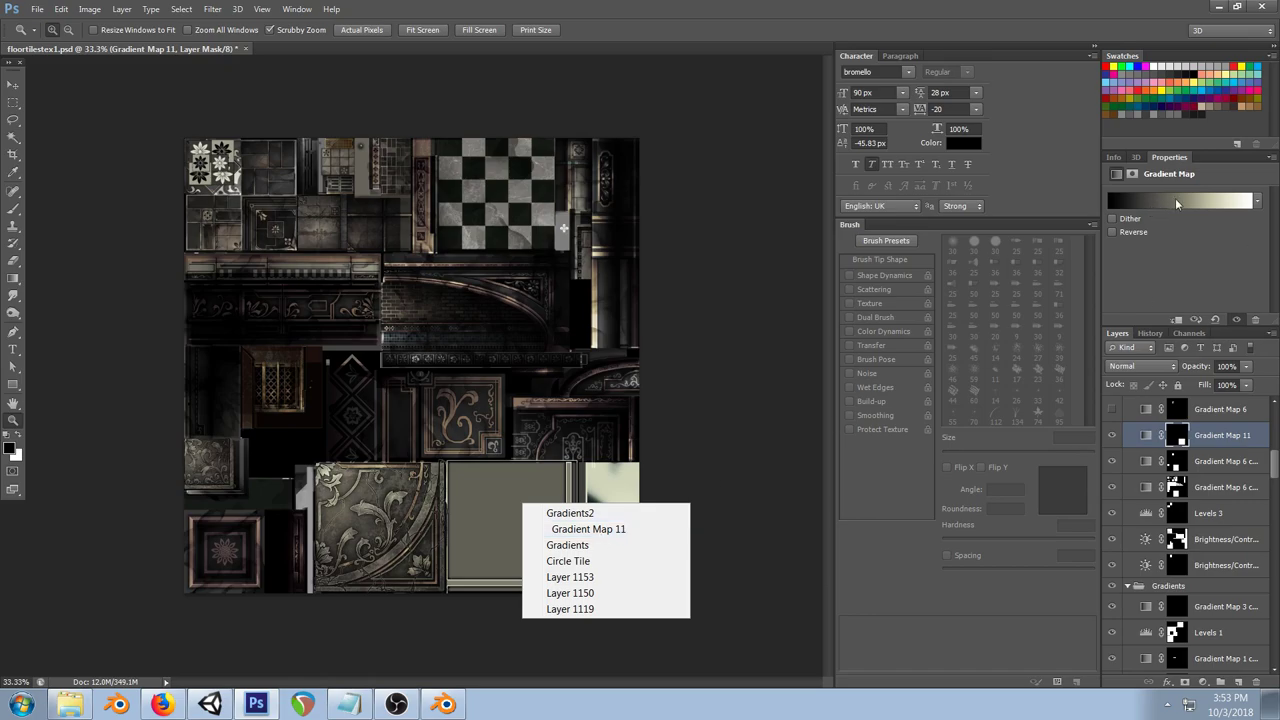
left_click(754, 5)
left_click(160, 704)
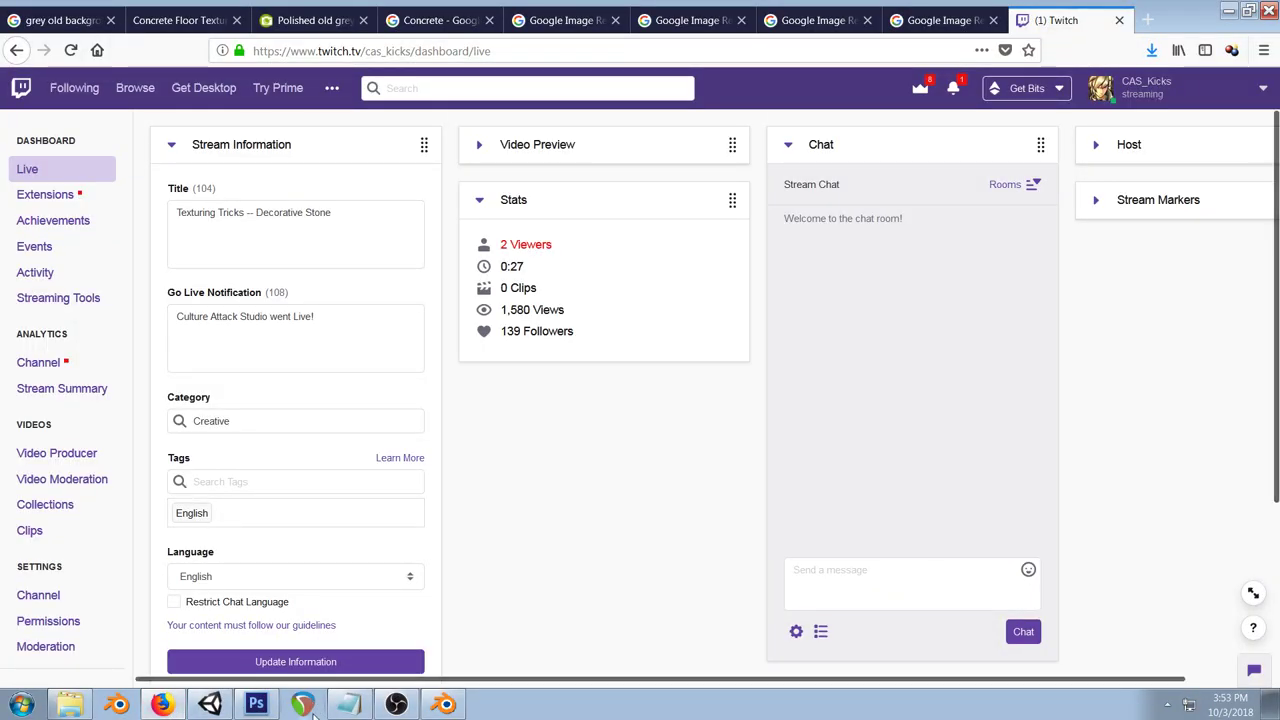
left_click(256, 704)
Step: Select the panel's Layer 1153 and reduce its Outer Glow to 2 px size and 43% opacity
scroll(526, 531, "up", 2)
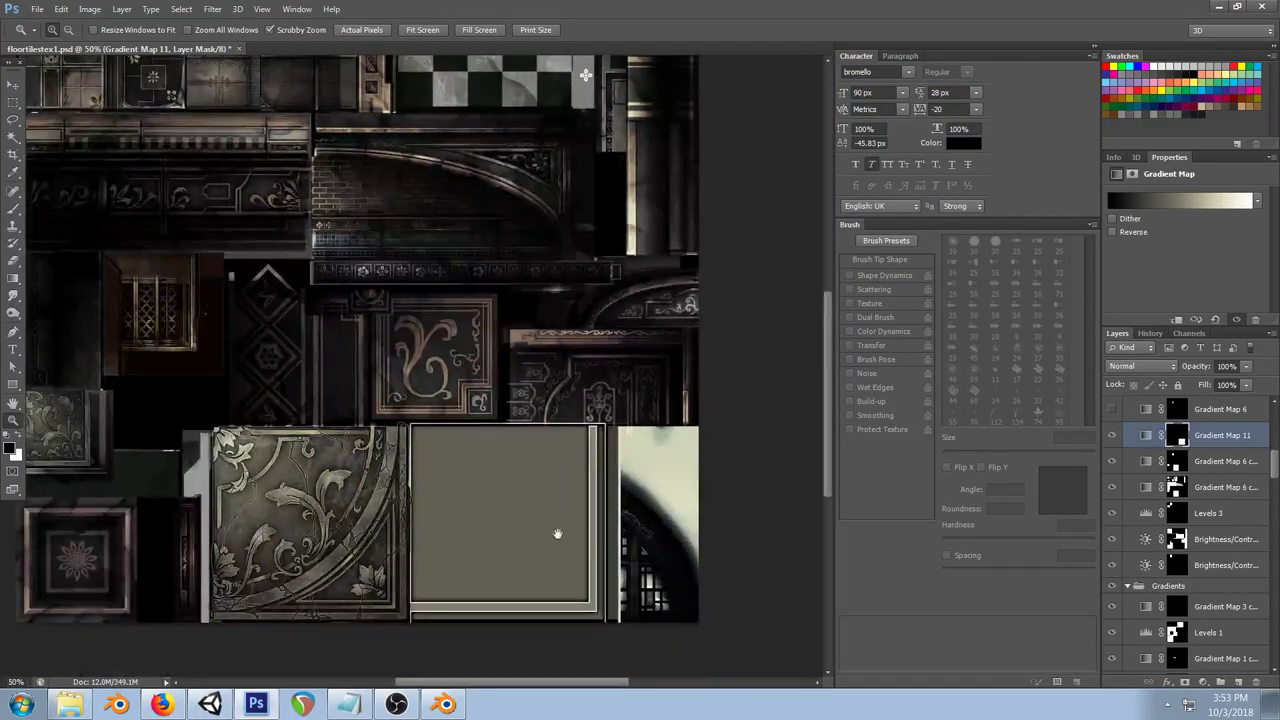
left_click_drag(557, 529, 553, 513)
right_click(586, 420)
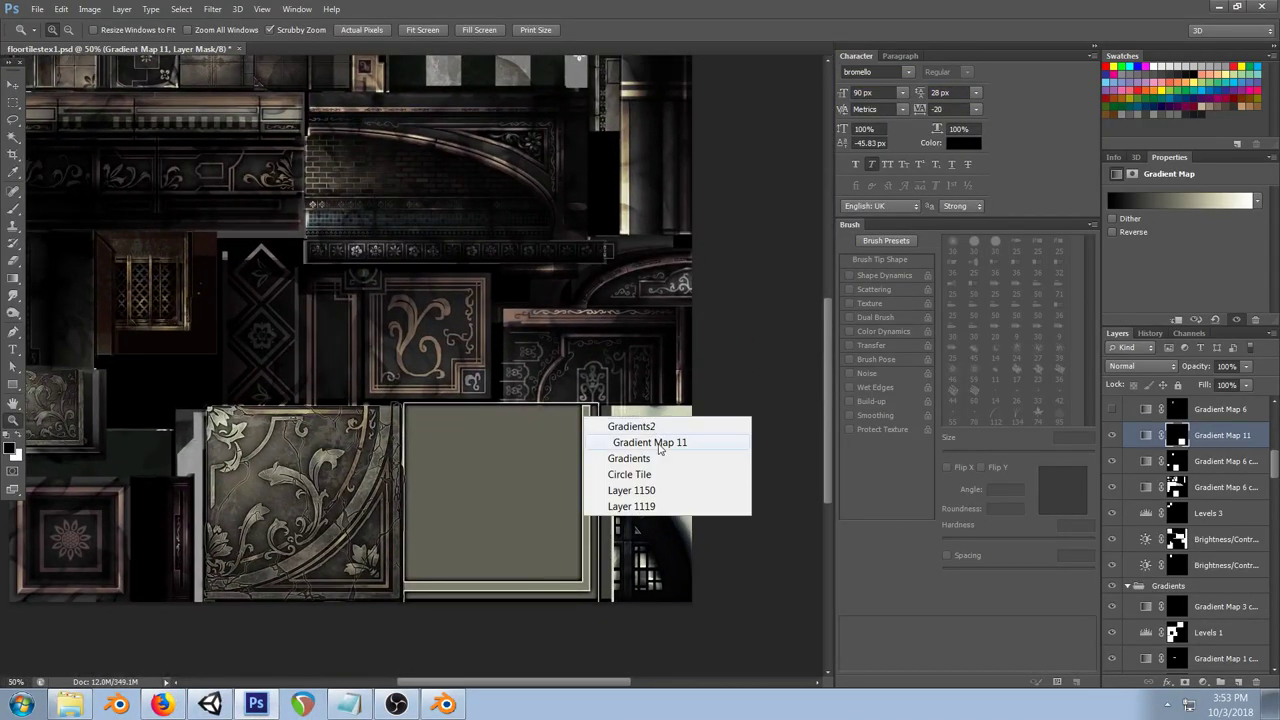
left_click(631, 490)
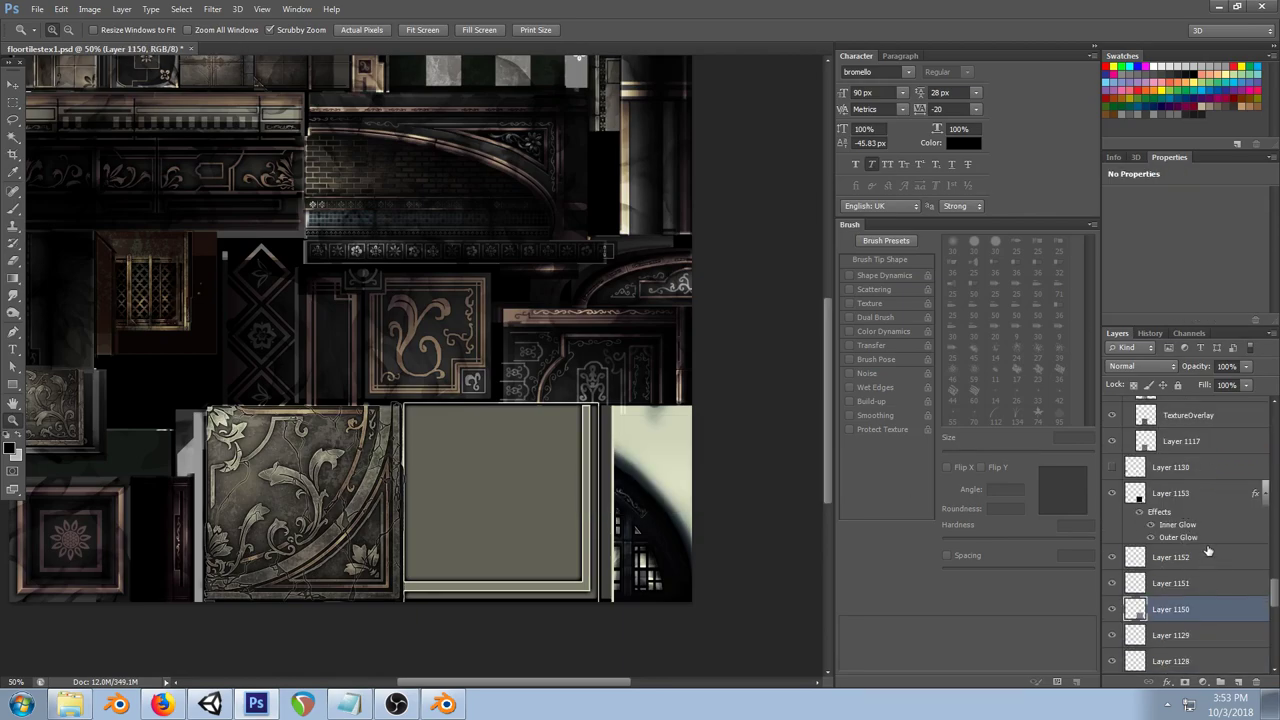
left_click(1198, 493)
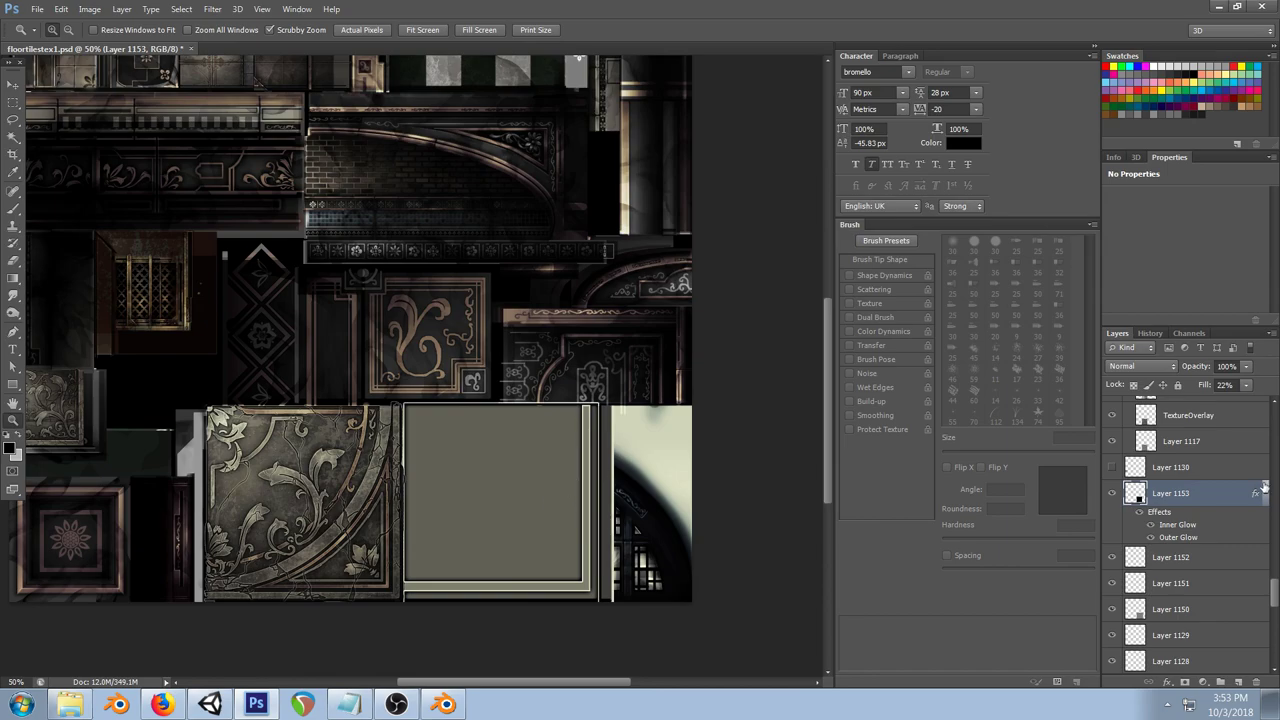
double_click(1180, 539)
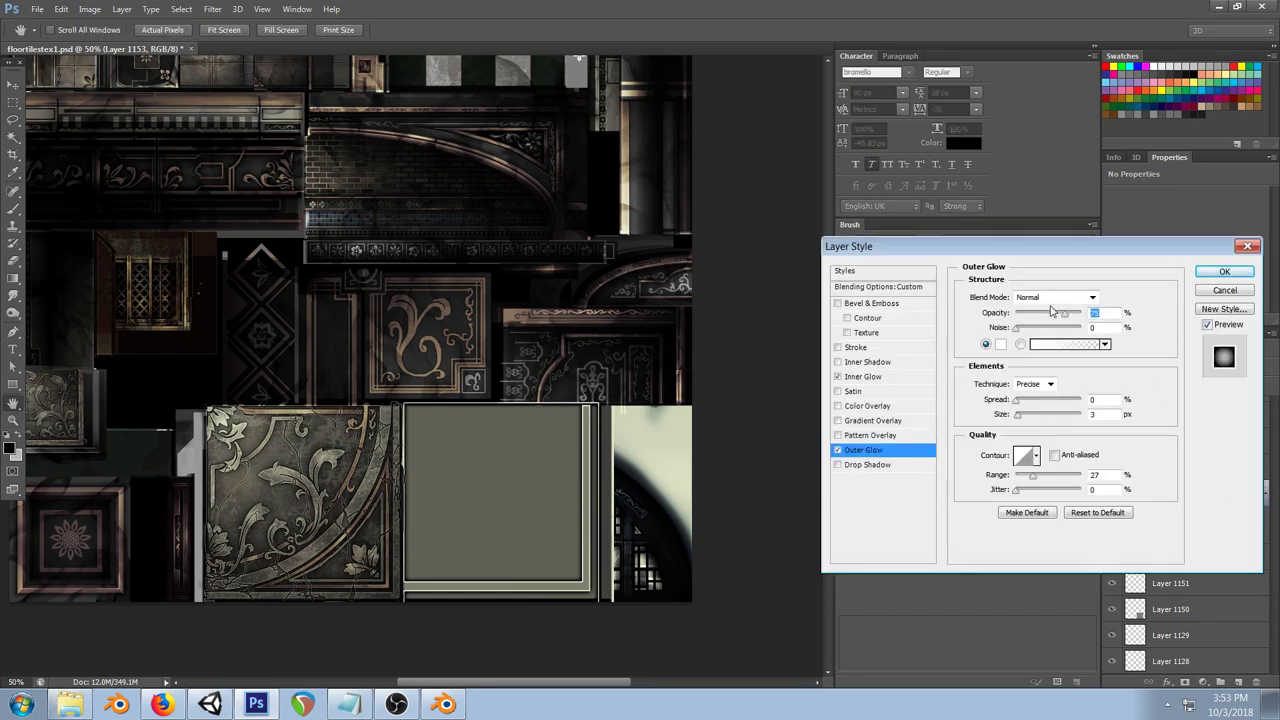
left_click_drag(1021, 416, 1018, 421)
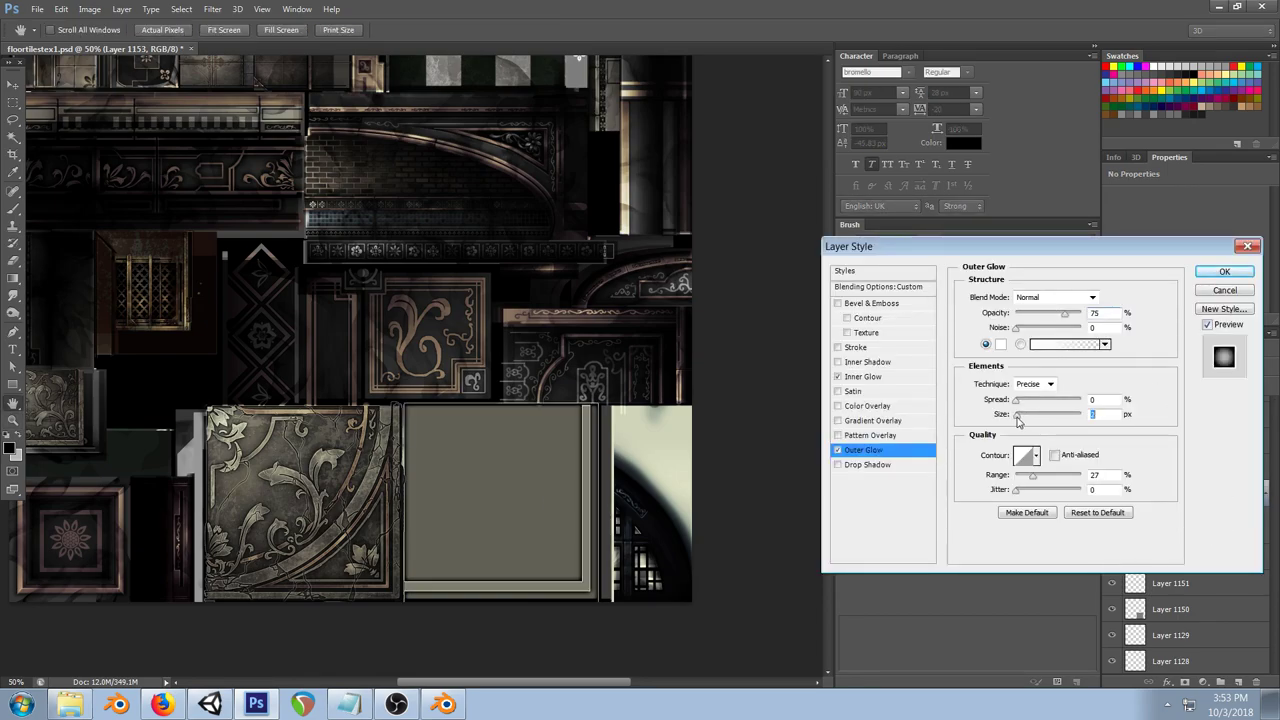
left_click_drag(1064, 313, 1042, 318)
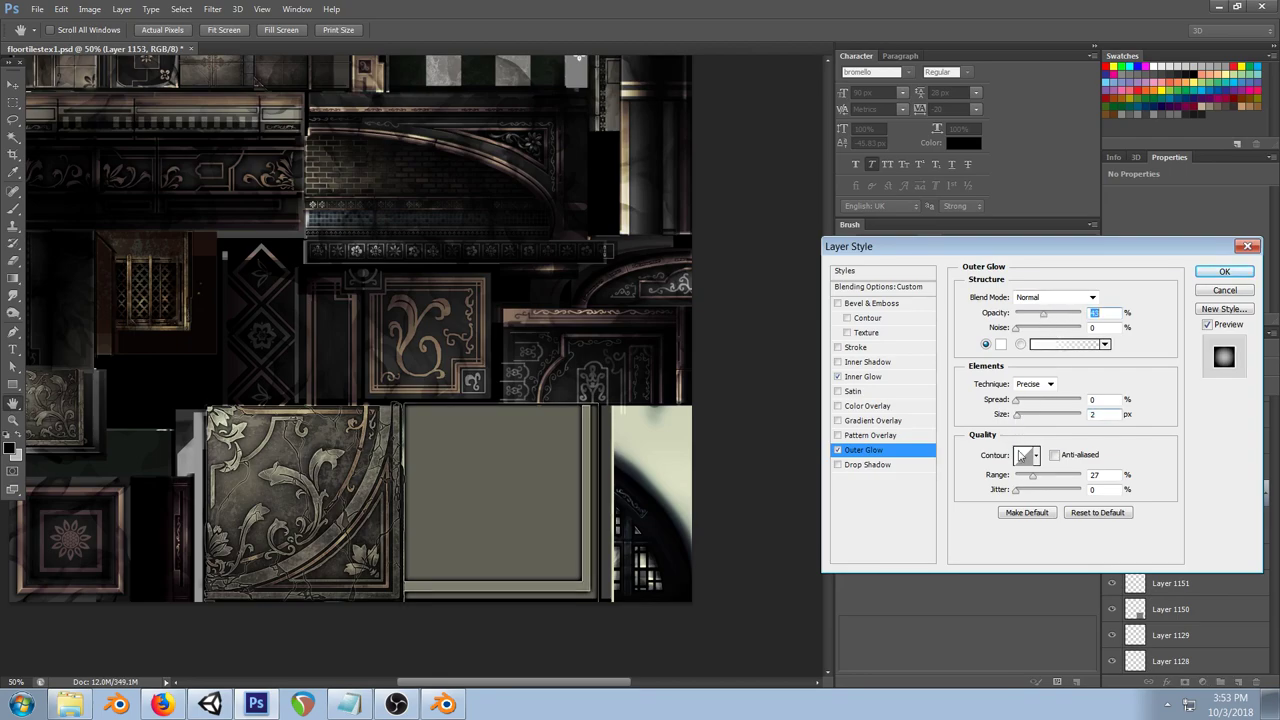
Step: Set the Outer Glow range of Layer 1153 to about 36%, keeping the size at 2 px, and apply the style
left_click(1035, 478)
left_click_drag(1035, 480, 1053, 481)
left_click(1019, 420)
left_click_drag(1018, 415, 1016, 415)
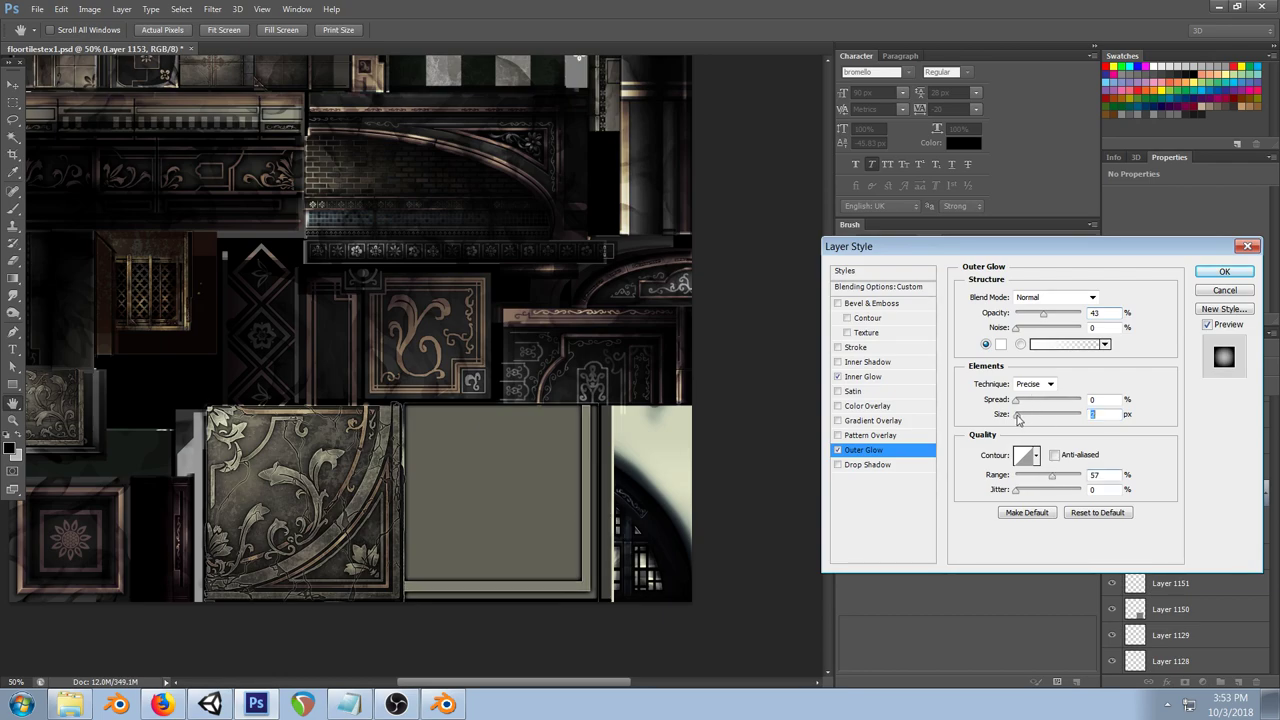
left_click_drag(1042, 475, 1038, 480)
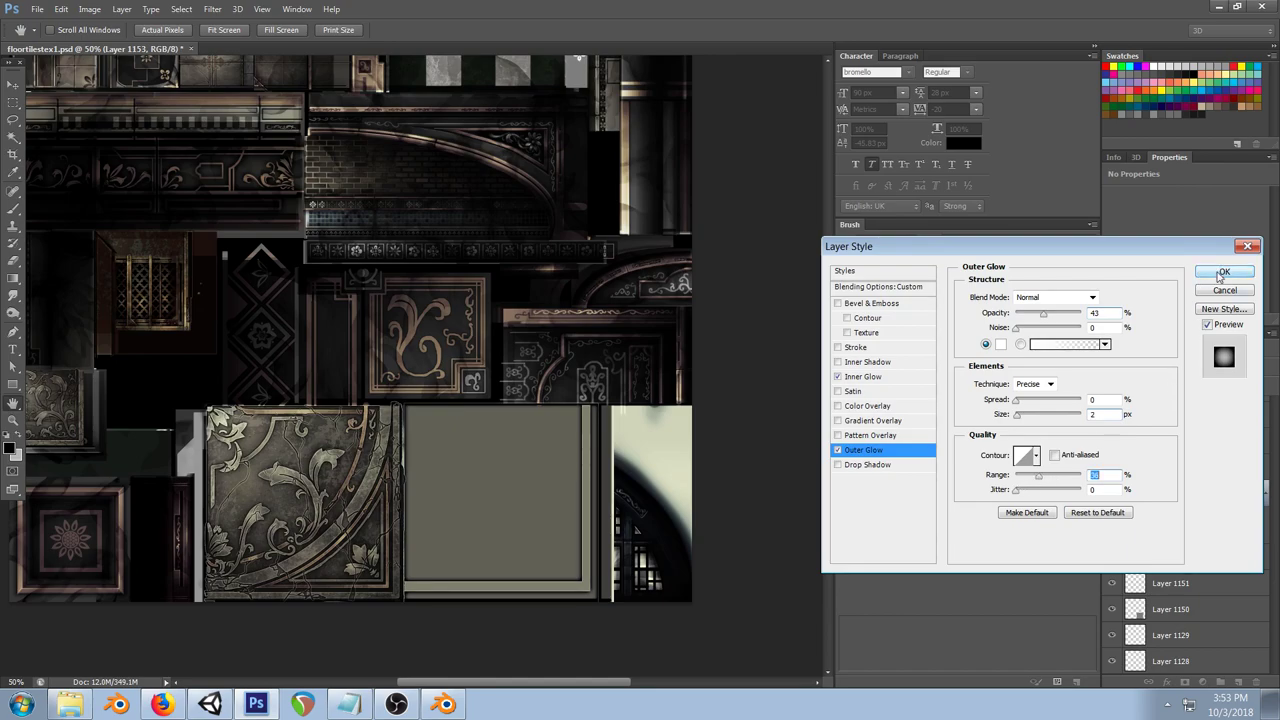
left_click(1222, 274)
Step: Raise the fill of Layer 1153 to 32%
left_click(1245, 385)
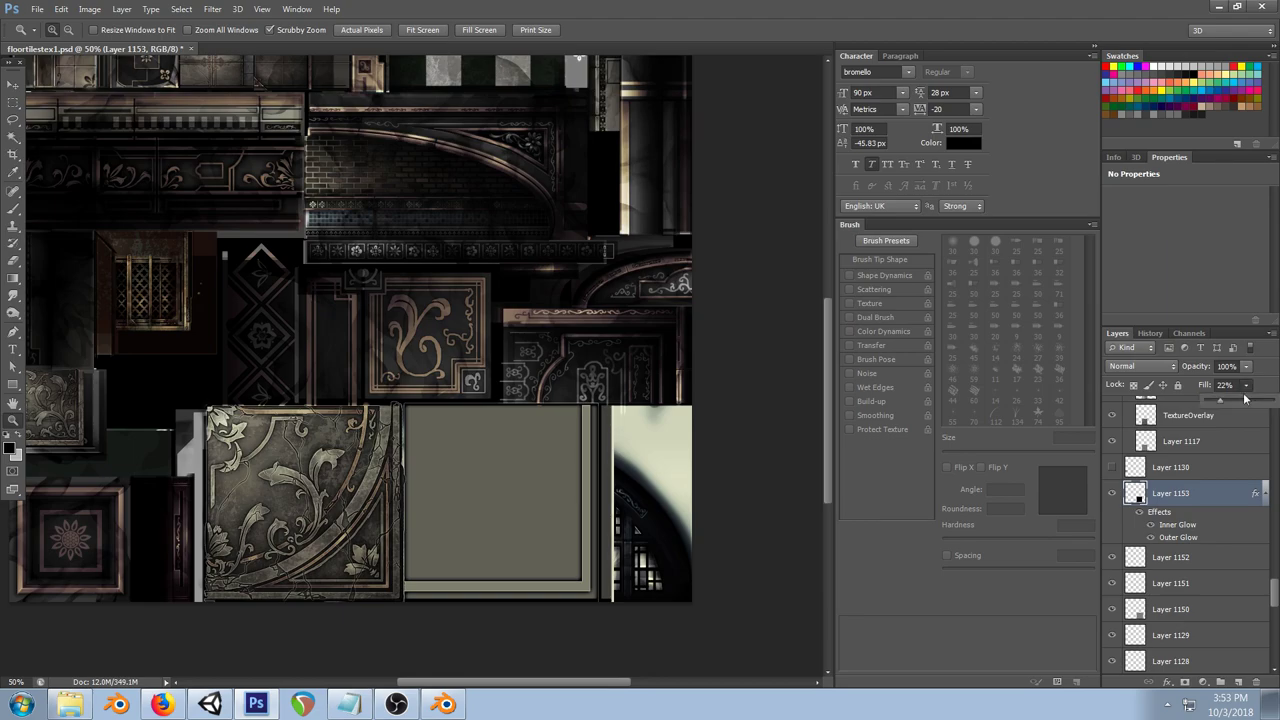
left_click_drag(1226, 400, 1228, 400)
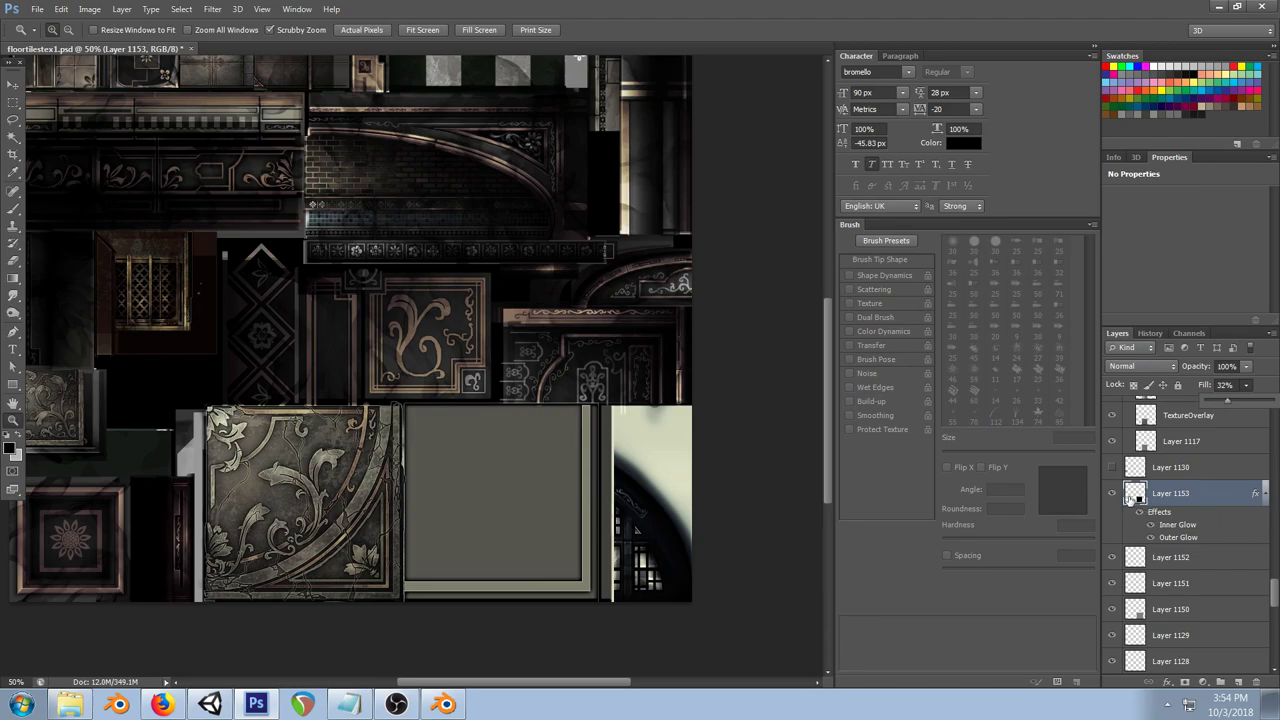
left_click(1265, 375)
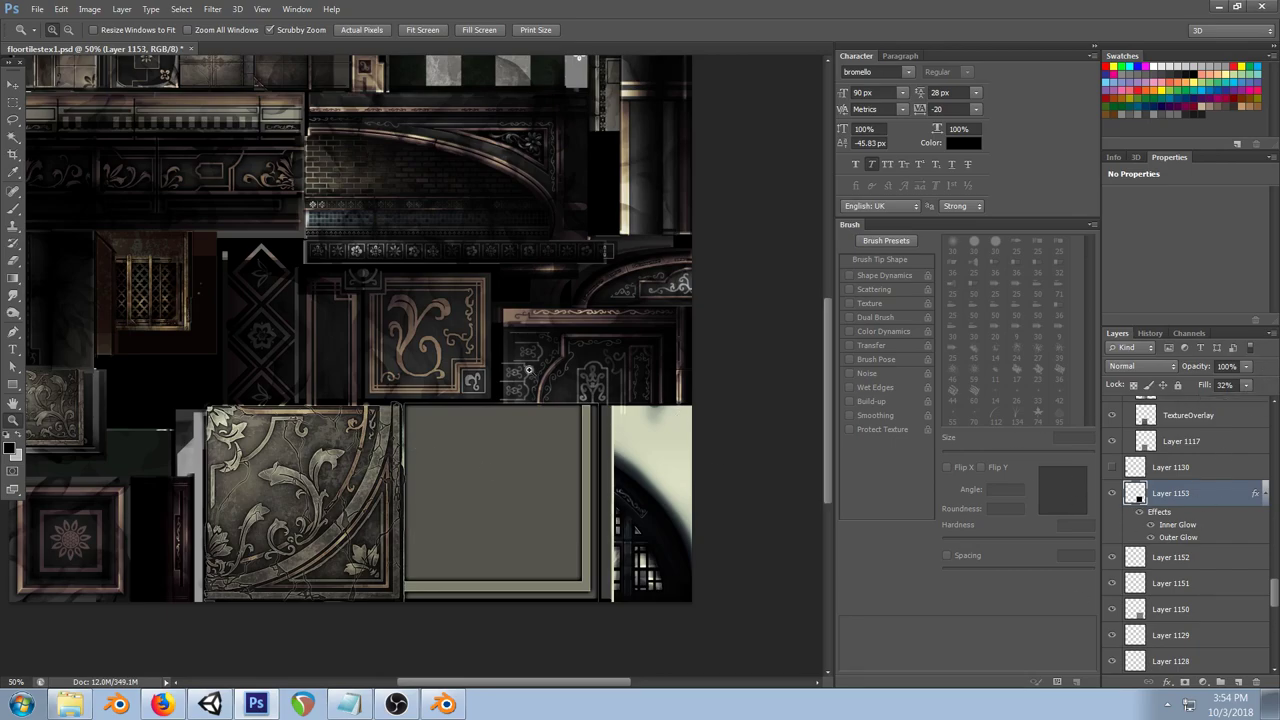
Step: Set the Eraser to 15 px with Shape Dynamics enabled while comparing the blank panel with the neighbouring ornate tile
left_click(506, 457)
left_click(507, 458)
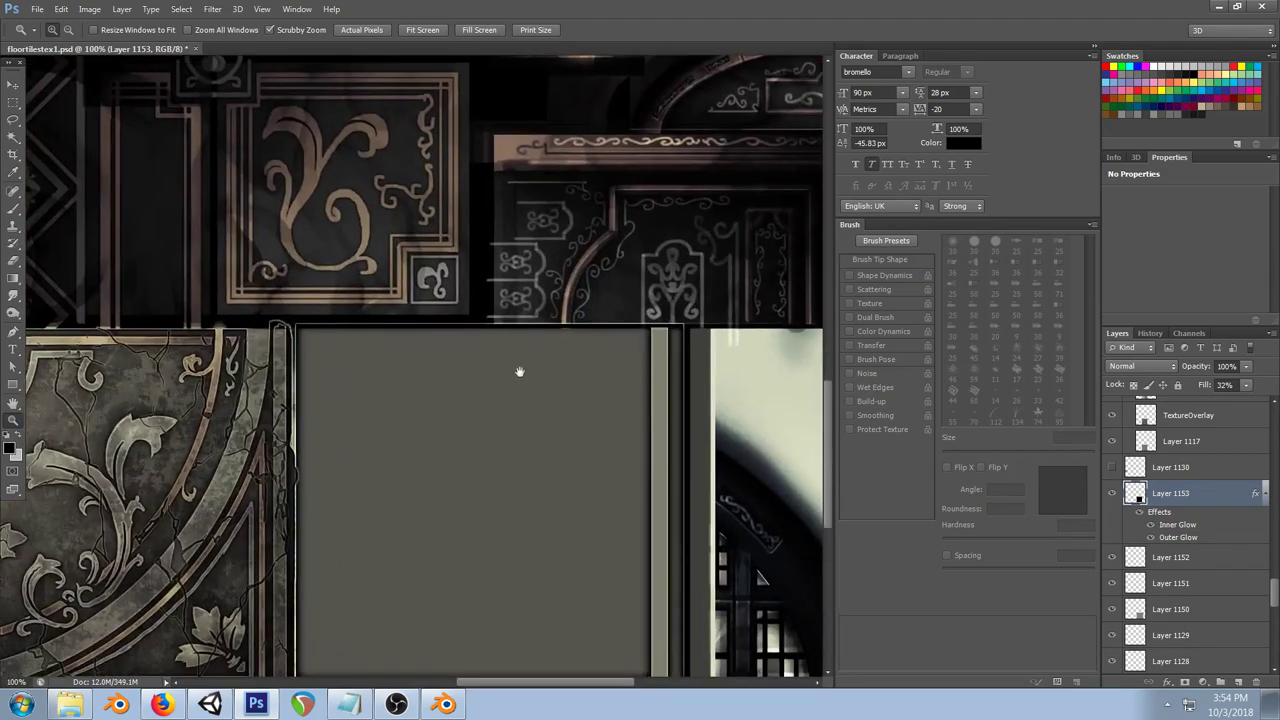
left_click(14, 262)
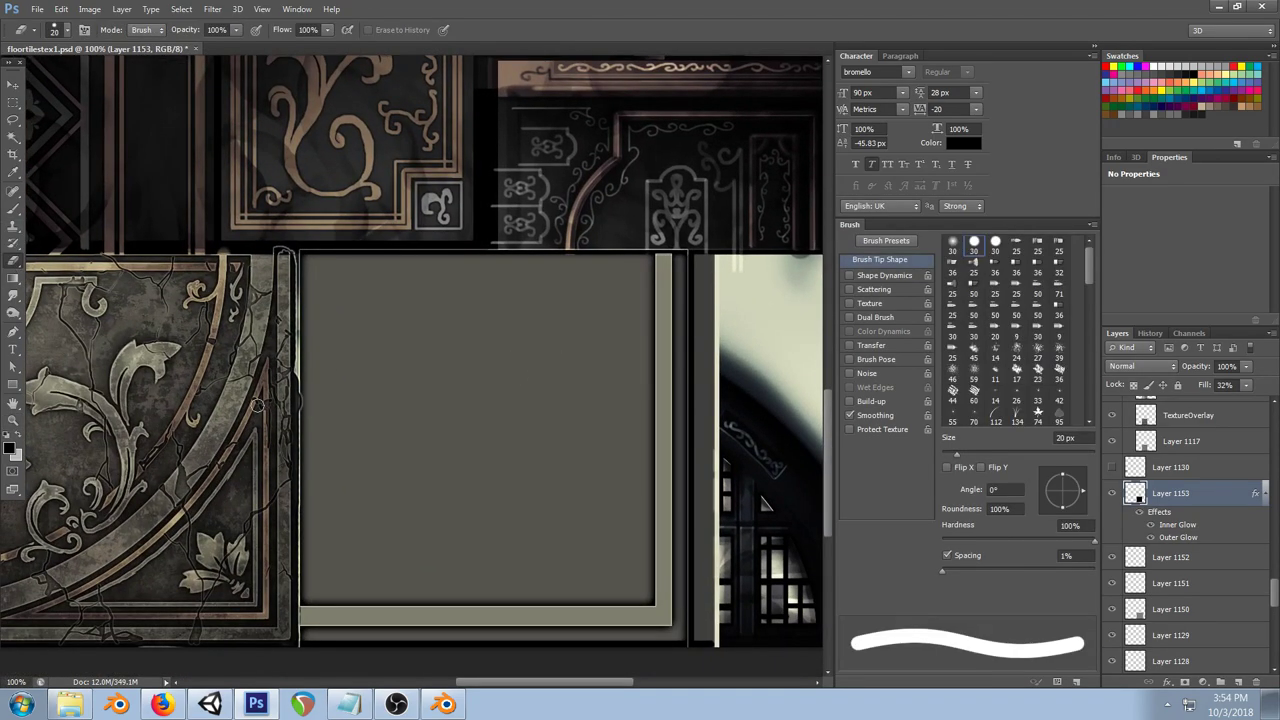
key("bracketleft")
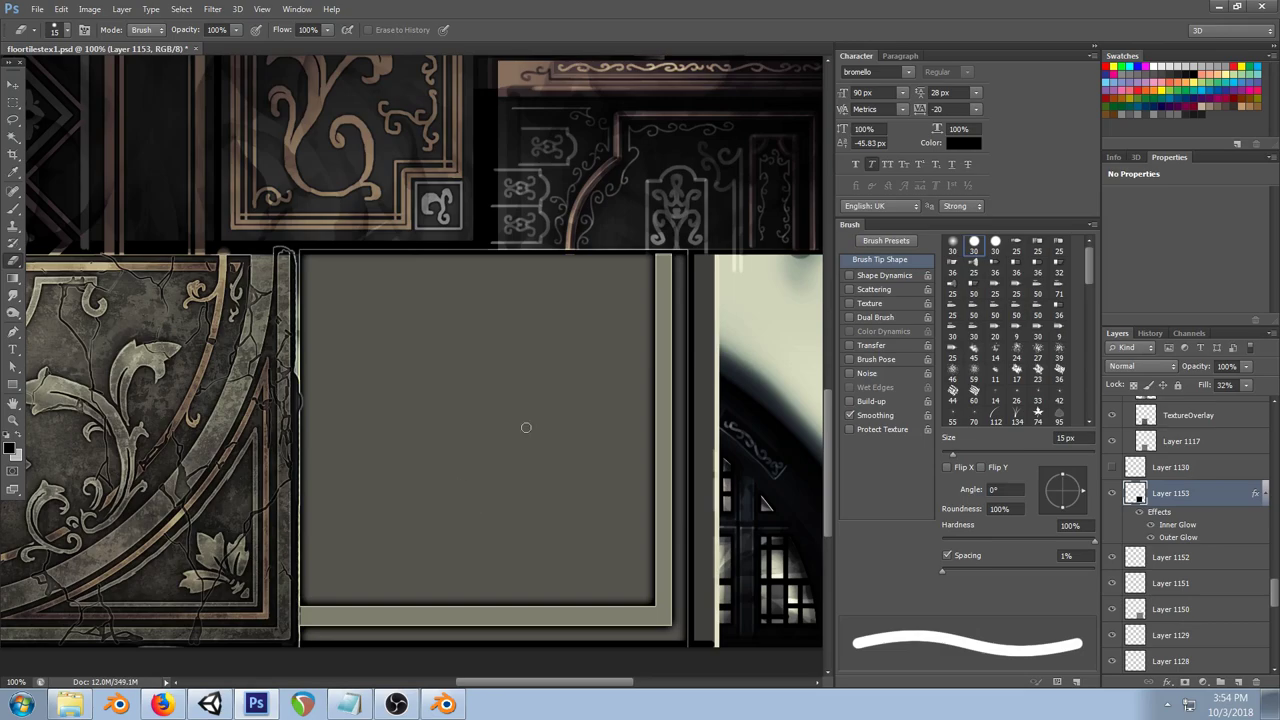
left_click_drag(148, 414, 383, 374)
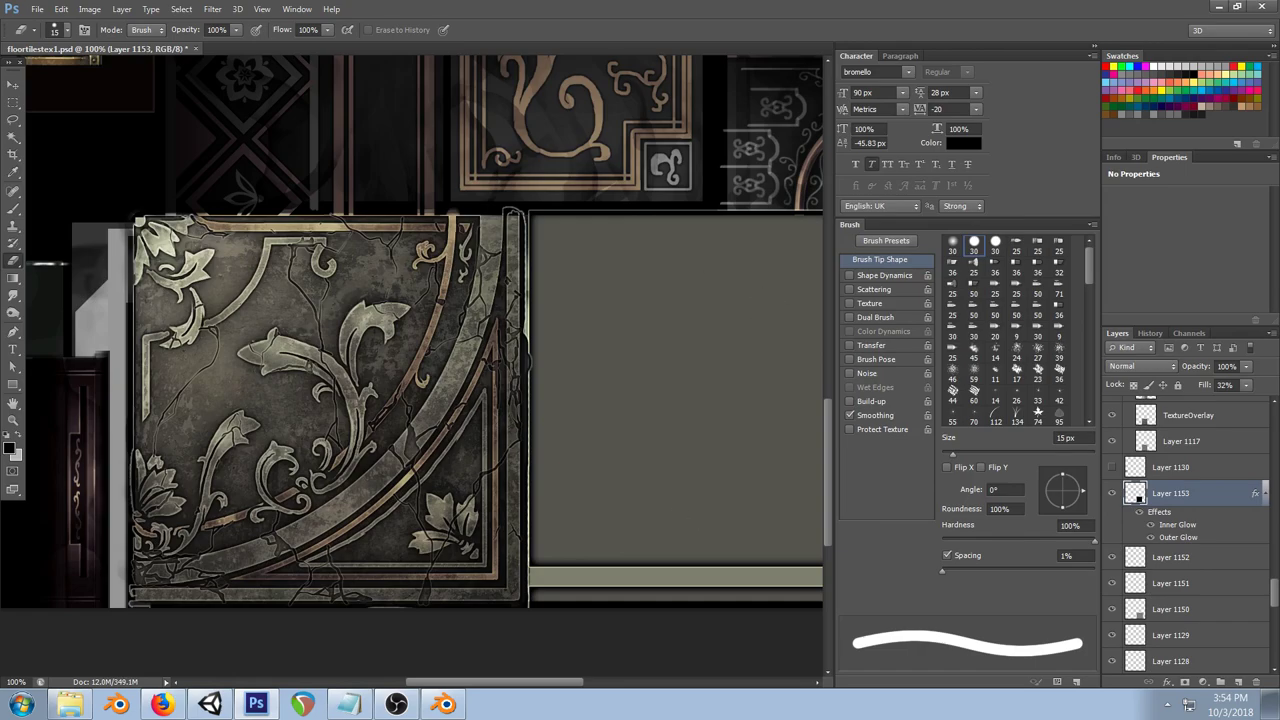
left_click_drag(716, 327, 526, 360)
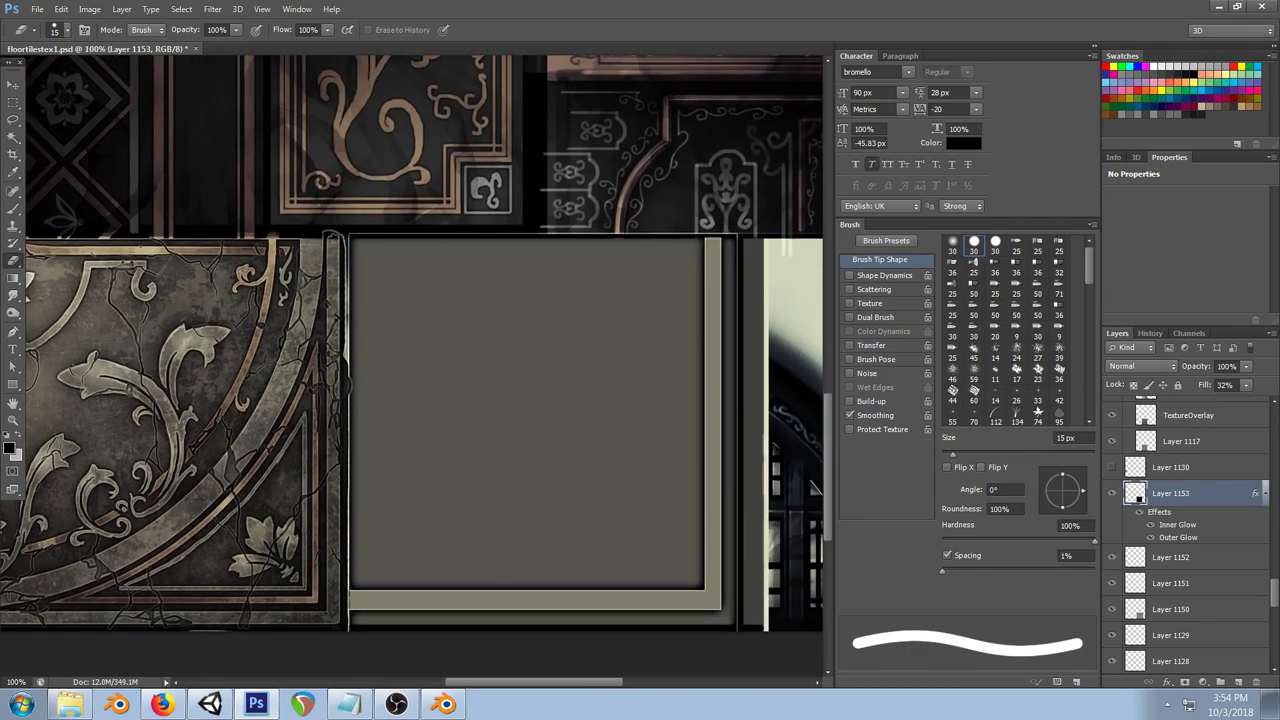
left_click(849, 275)
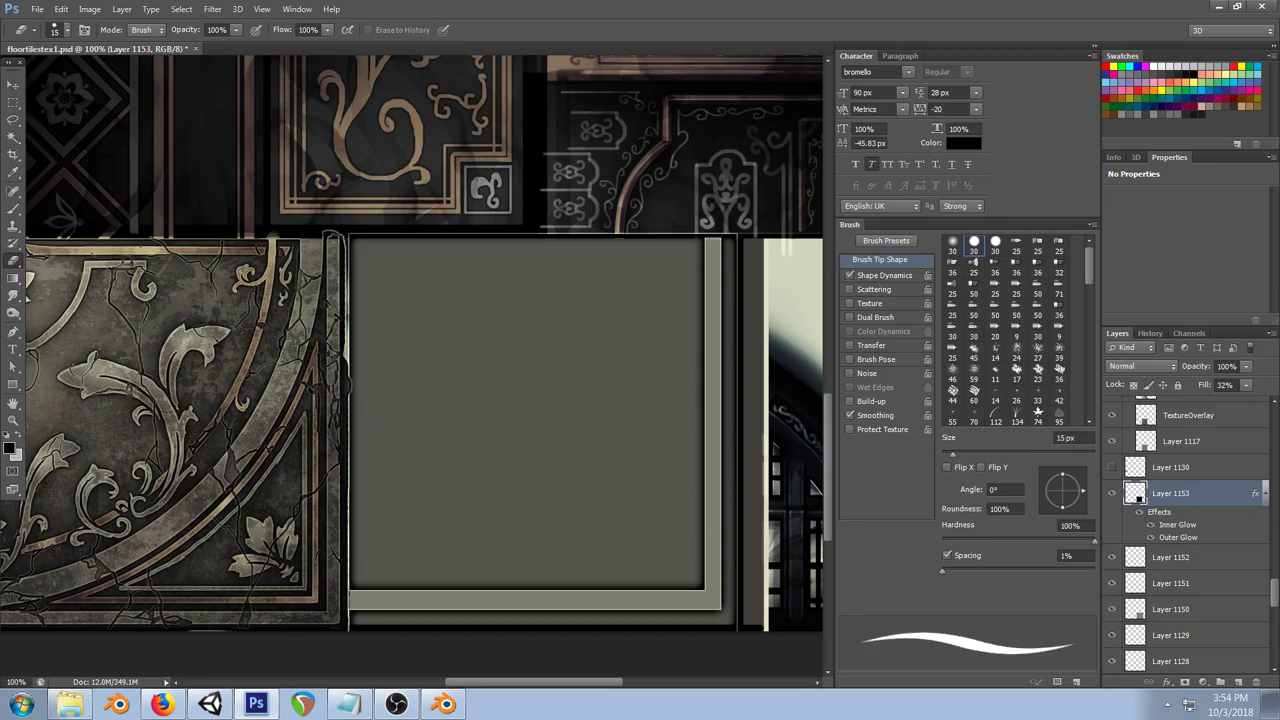
Step: Fill a black rectangle over the whole blank panel, including its border strips, on Layer 1153 and save the texture
left_click(13, 102)
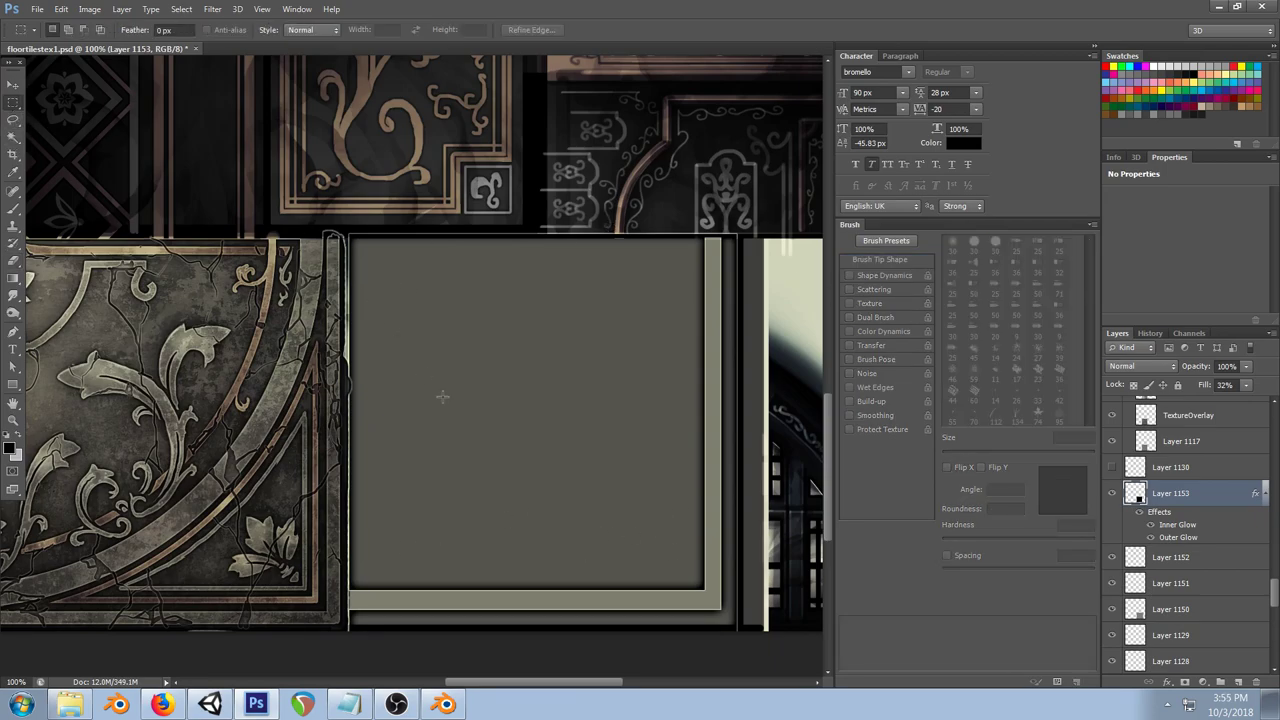
left_click(13, 385)
left_click_drag(345, 233, 740, 632)
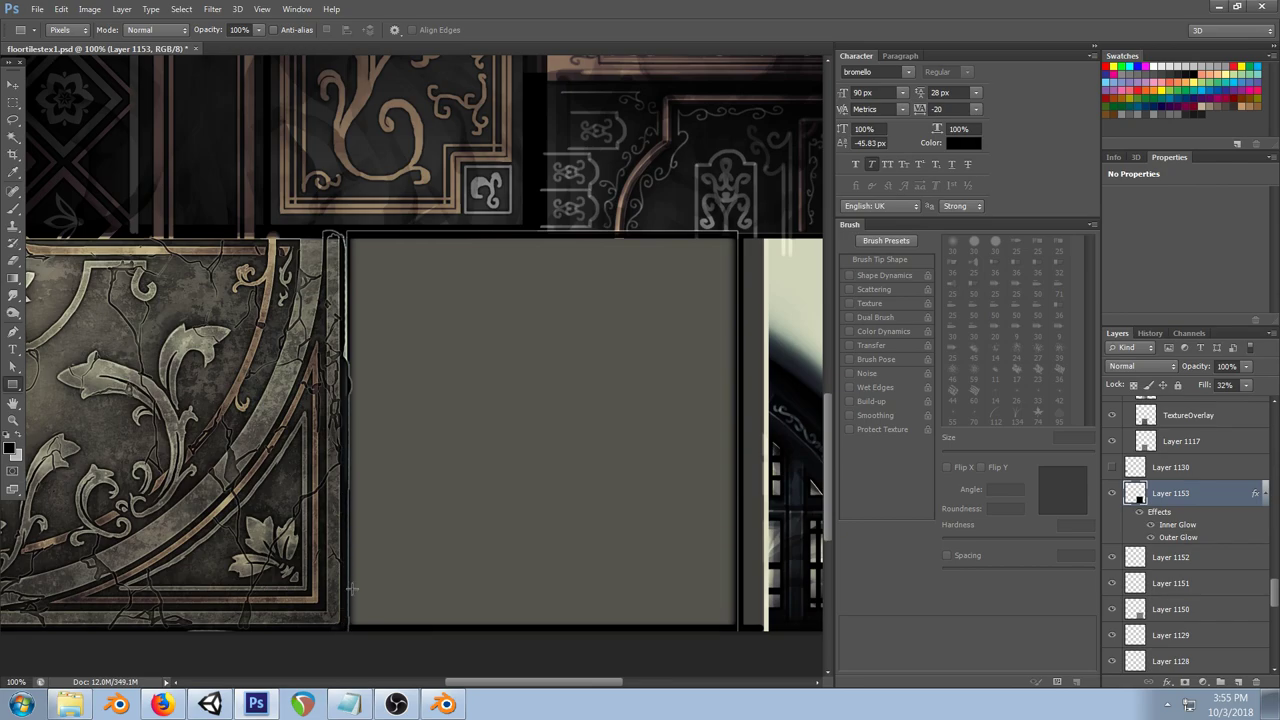
key("ctrl+s")
Step: Switch to Blender, reload floortilestex1.psd and examine how the panel's edges line up on the floor tile
left_click(438, 708)
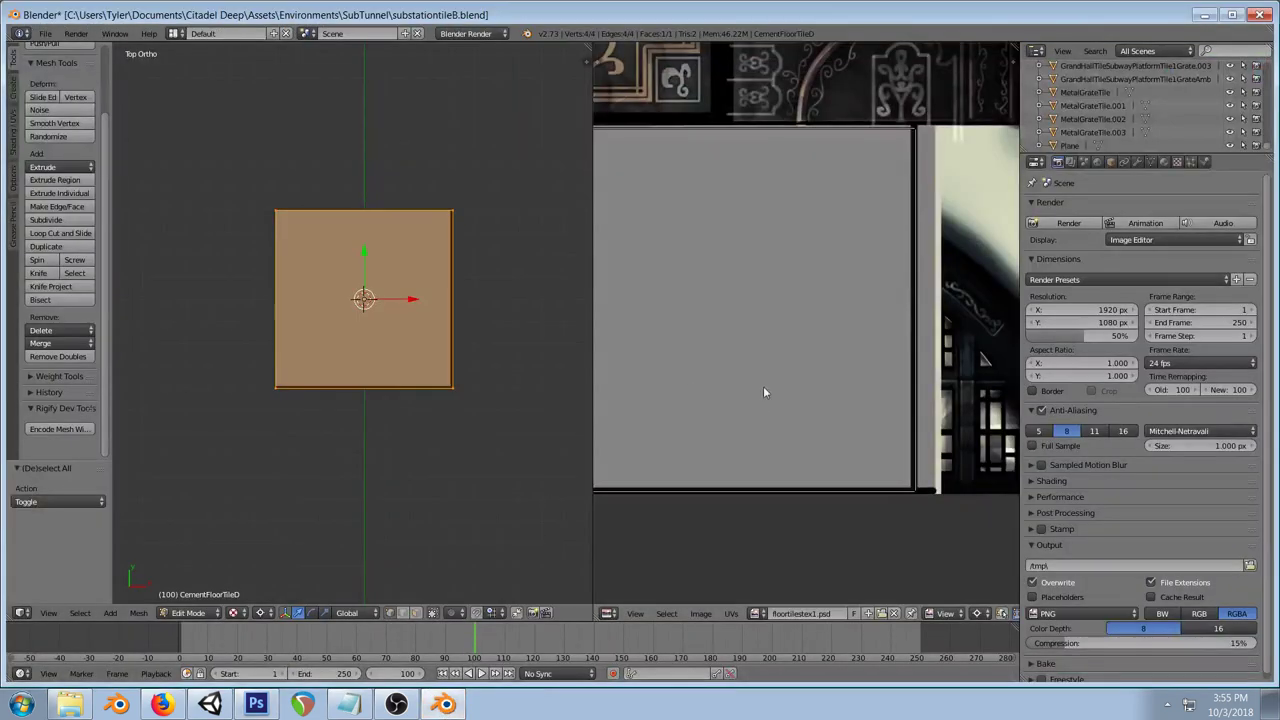
key("alt+r")
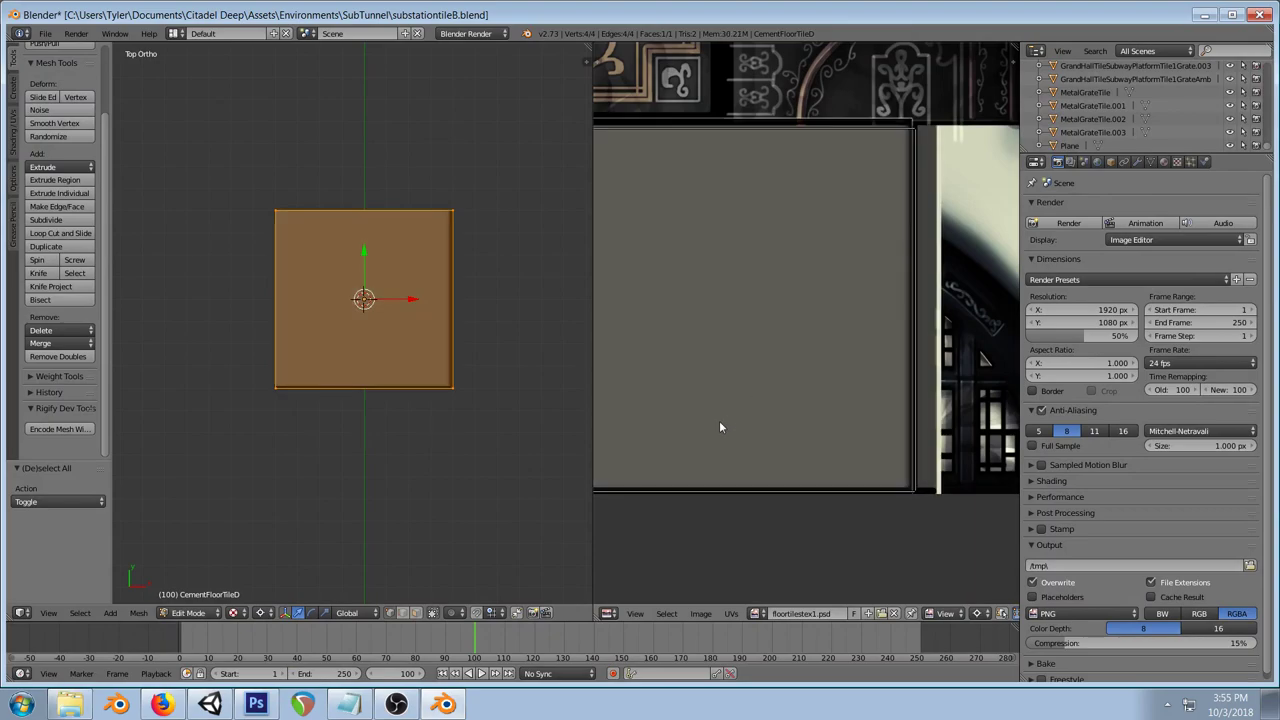
scroll(395, 343, "up", 3)
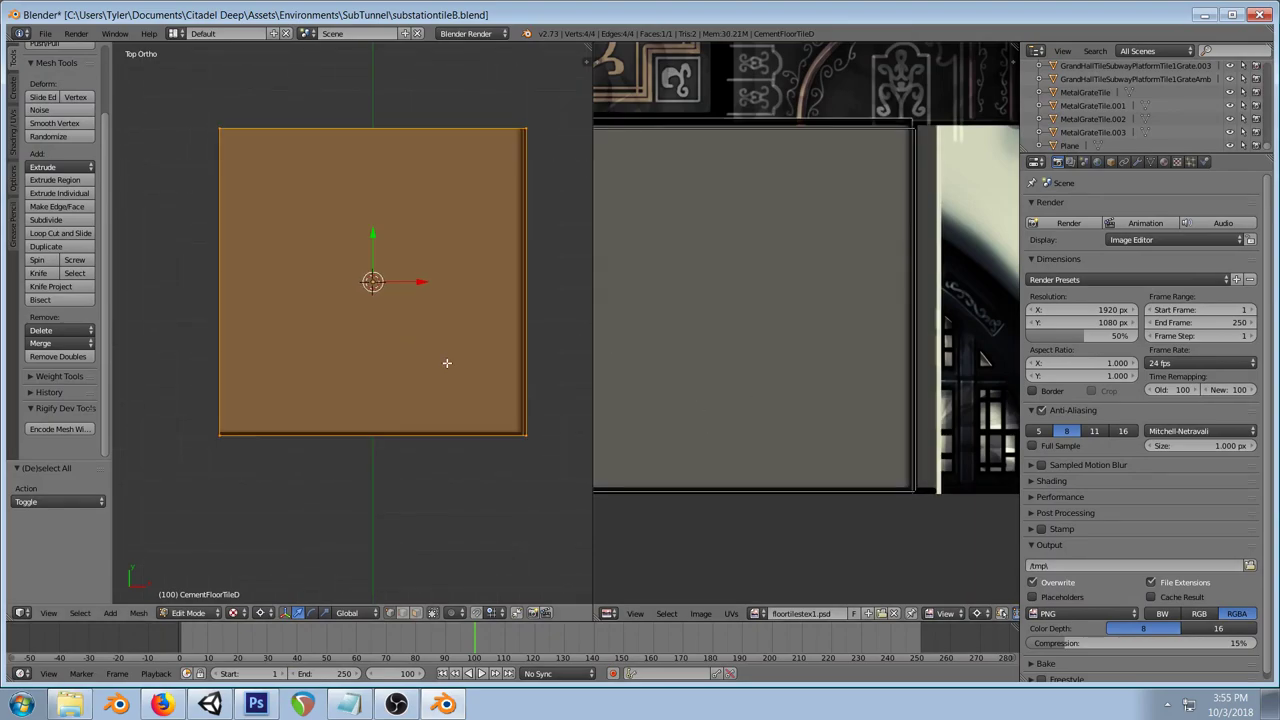
scroll(447, 363, "up", 1)
scroll(818, 404, "up", 1)
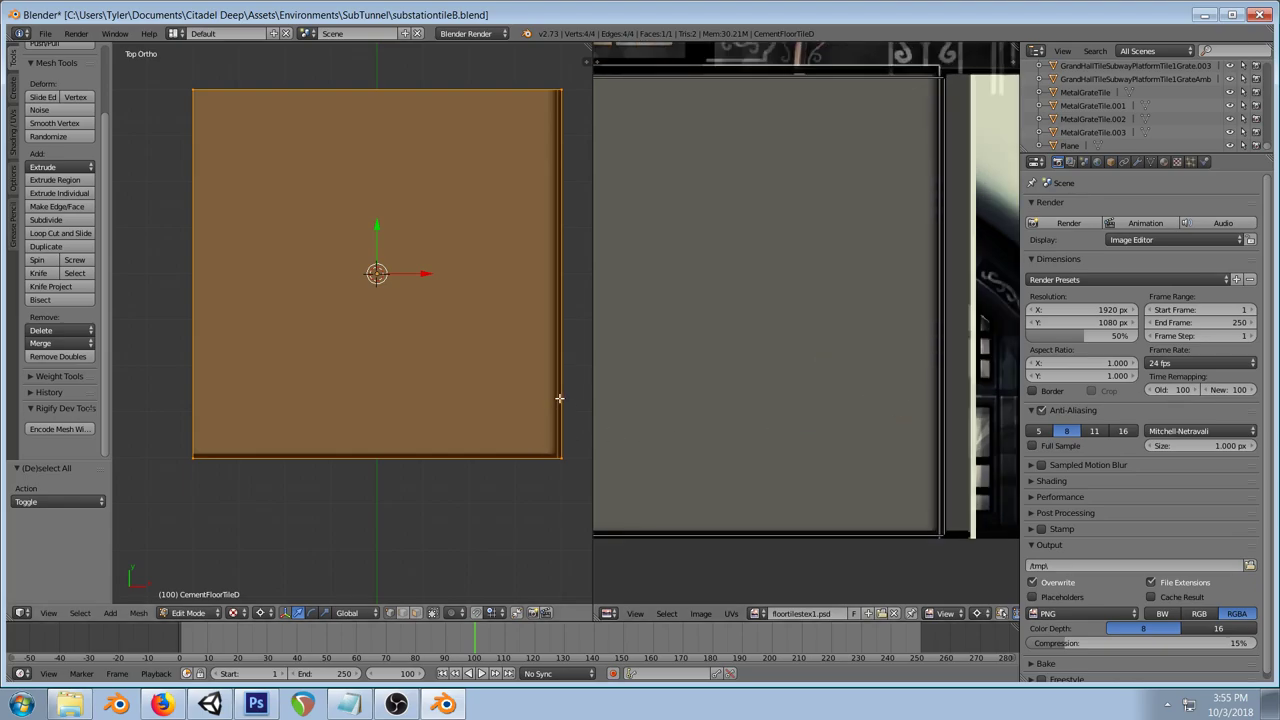
left_click_drag(647, 123, 829, 165)
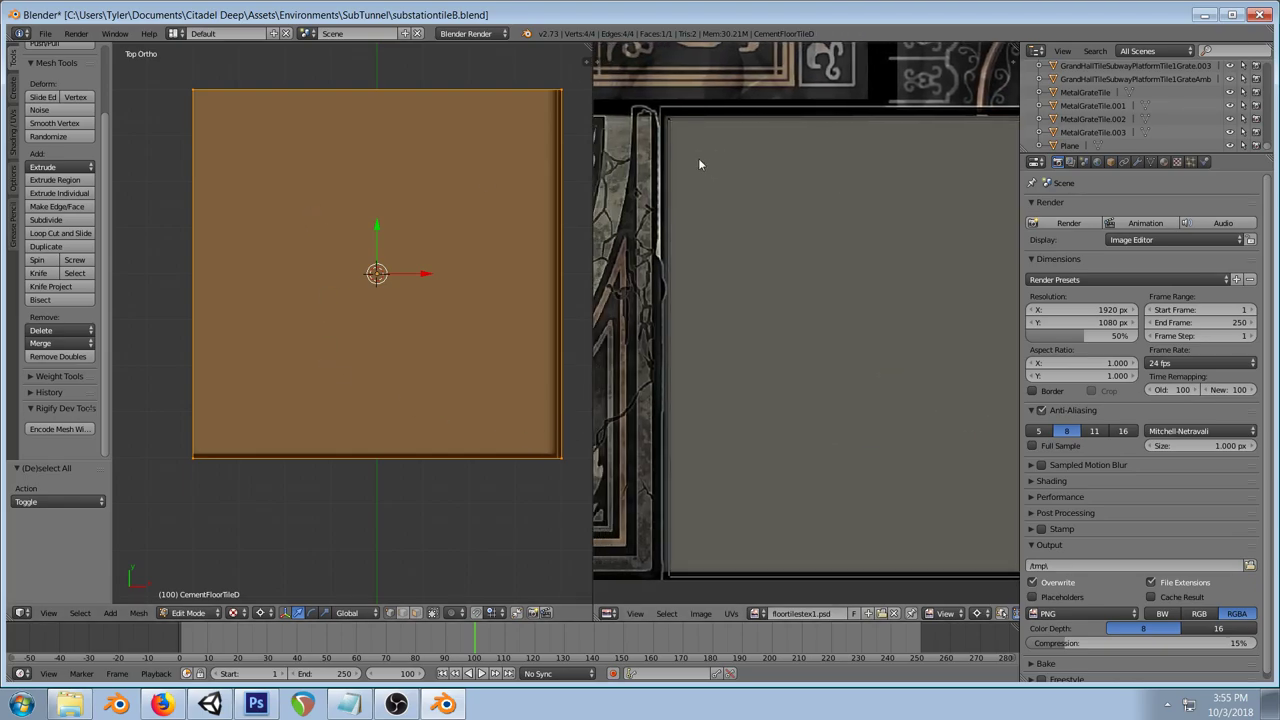
scroll(860, 281, "down", 1)
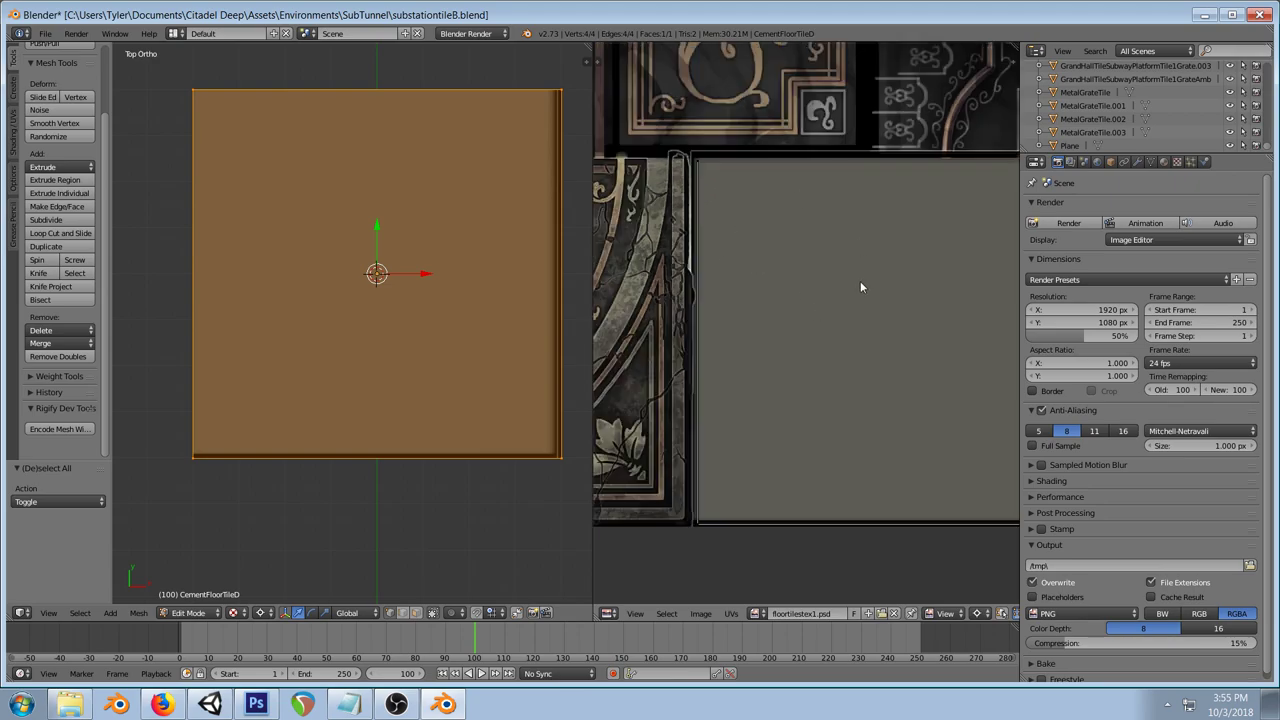
left_click_drag(840, 300, 768, 269)
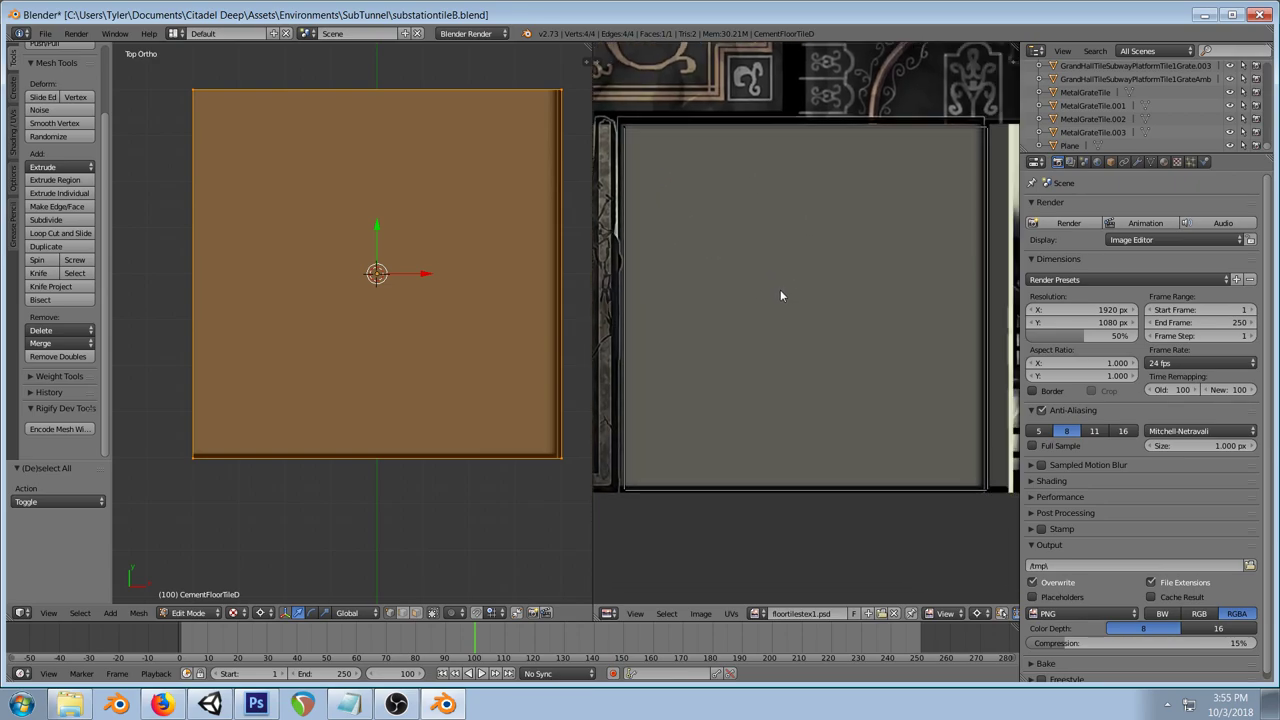
Step: Select all UVs of the floor tile and shift them about 0.002 along X
key("a")
key("g")
key("x")
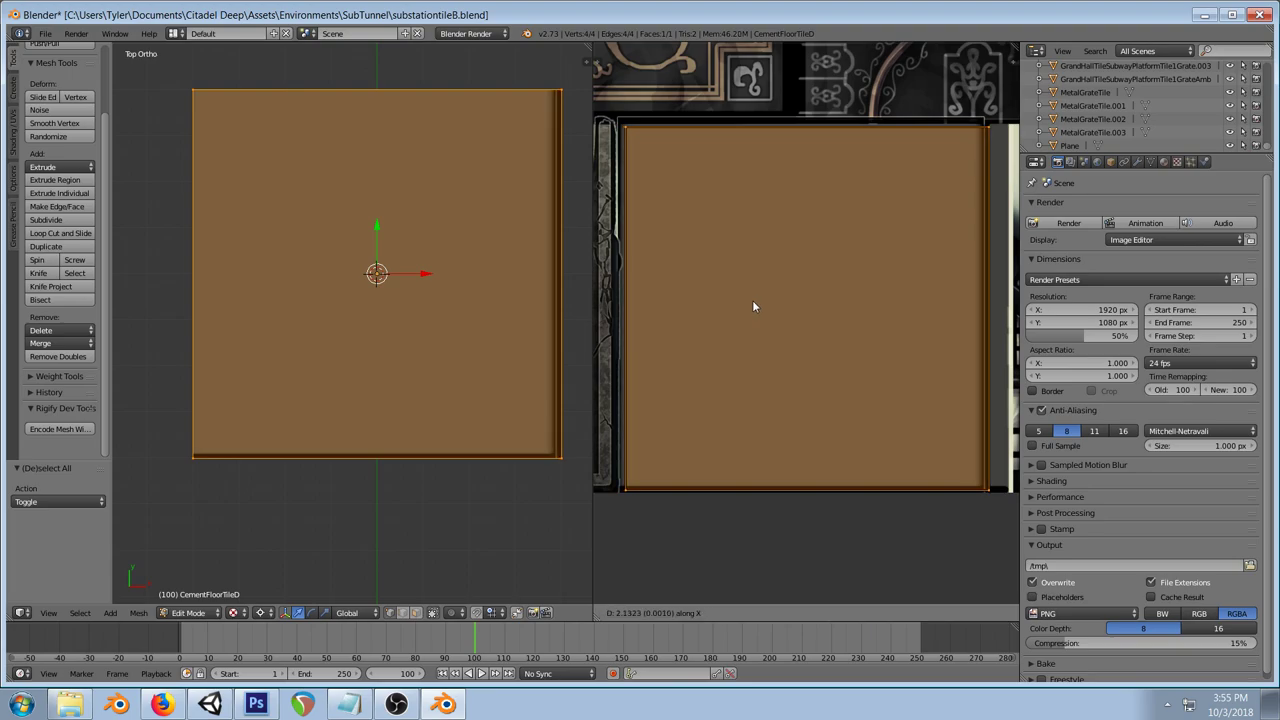
left_click(754, 303)
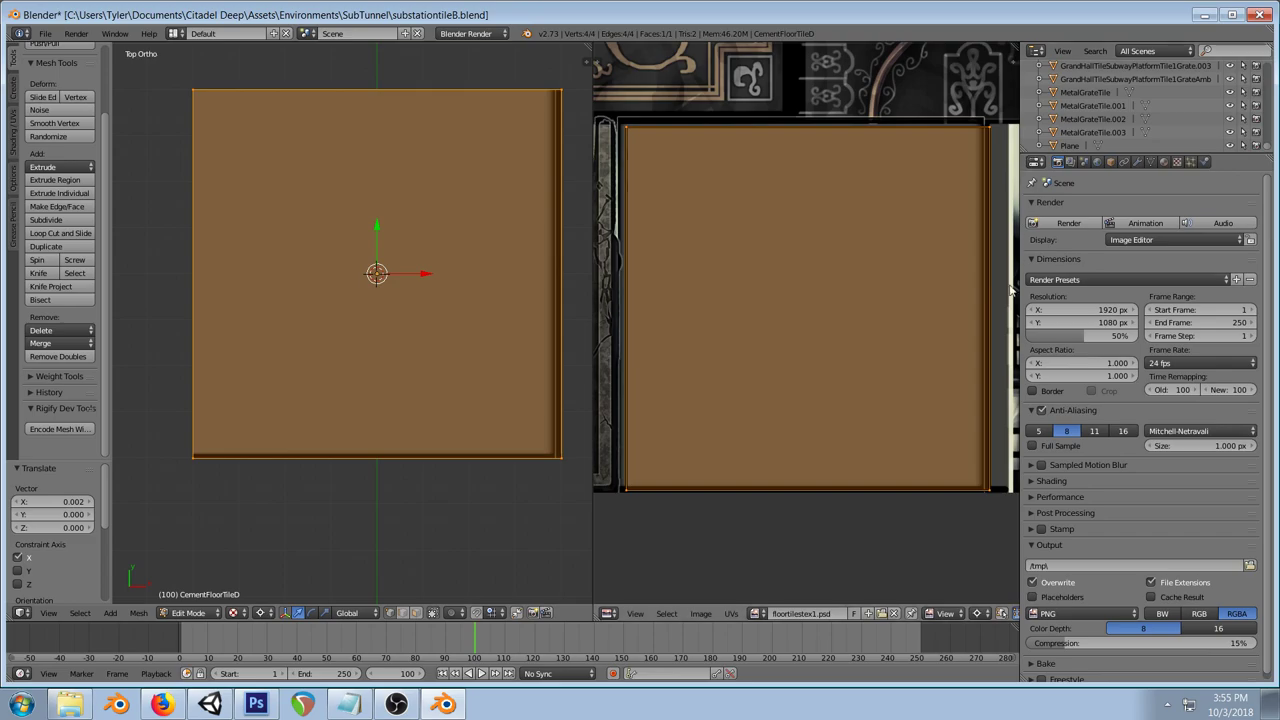
Step: Extend the panel's rectangle slightly past its right edge in Photoshop, then save and reload the texture in Blender
left_click(256, 704)
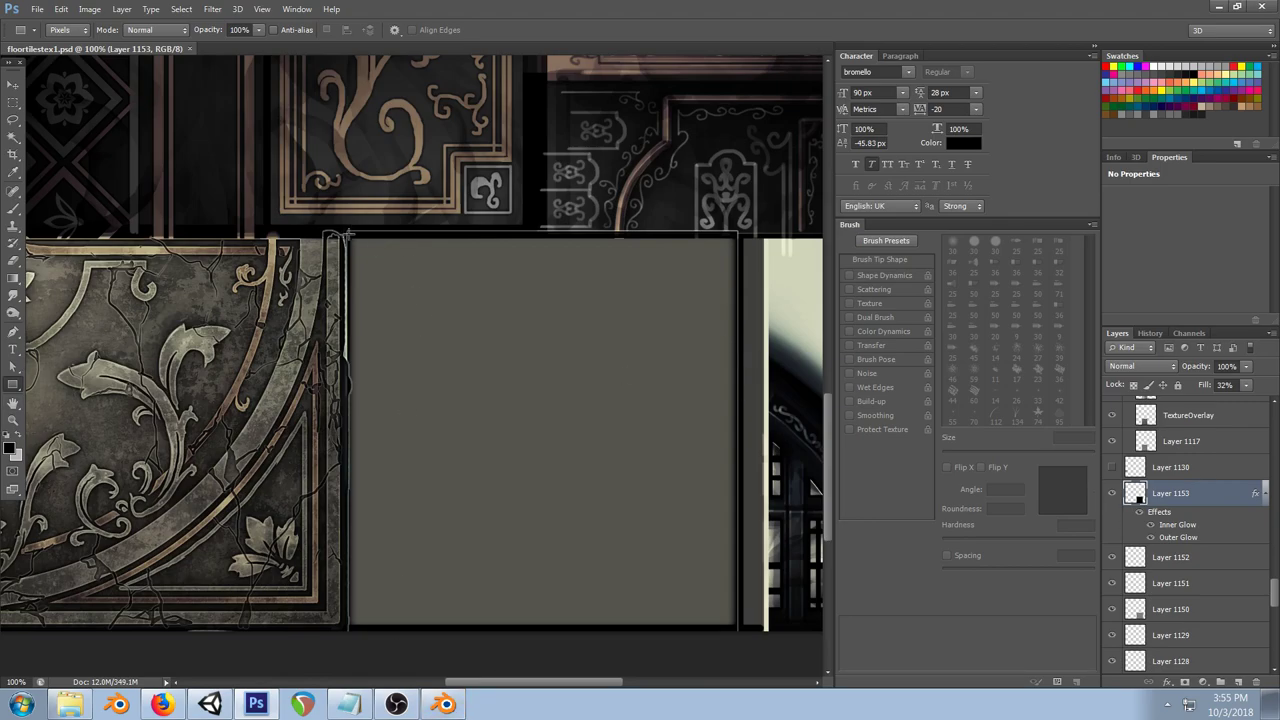
left_click_drag(348, 233, 754, 634)
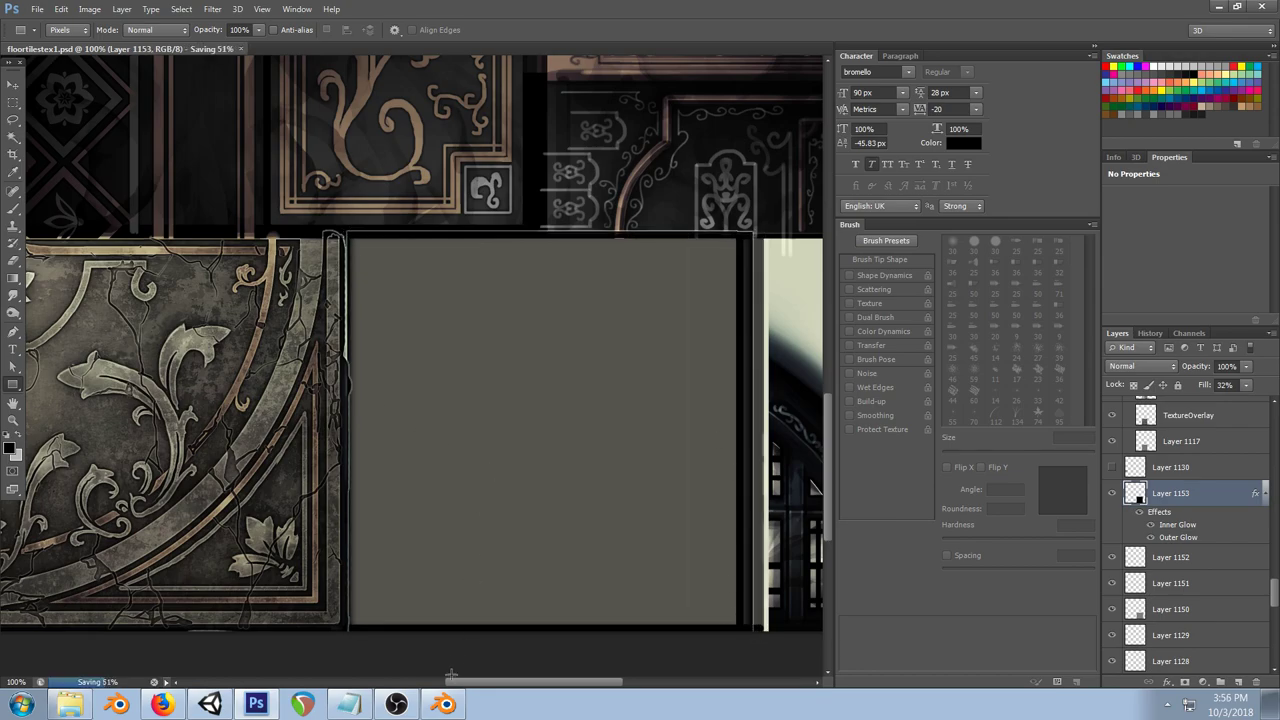
left_click(443, 704)
key("alt+r")
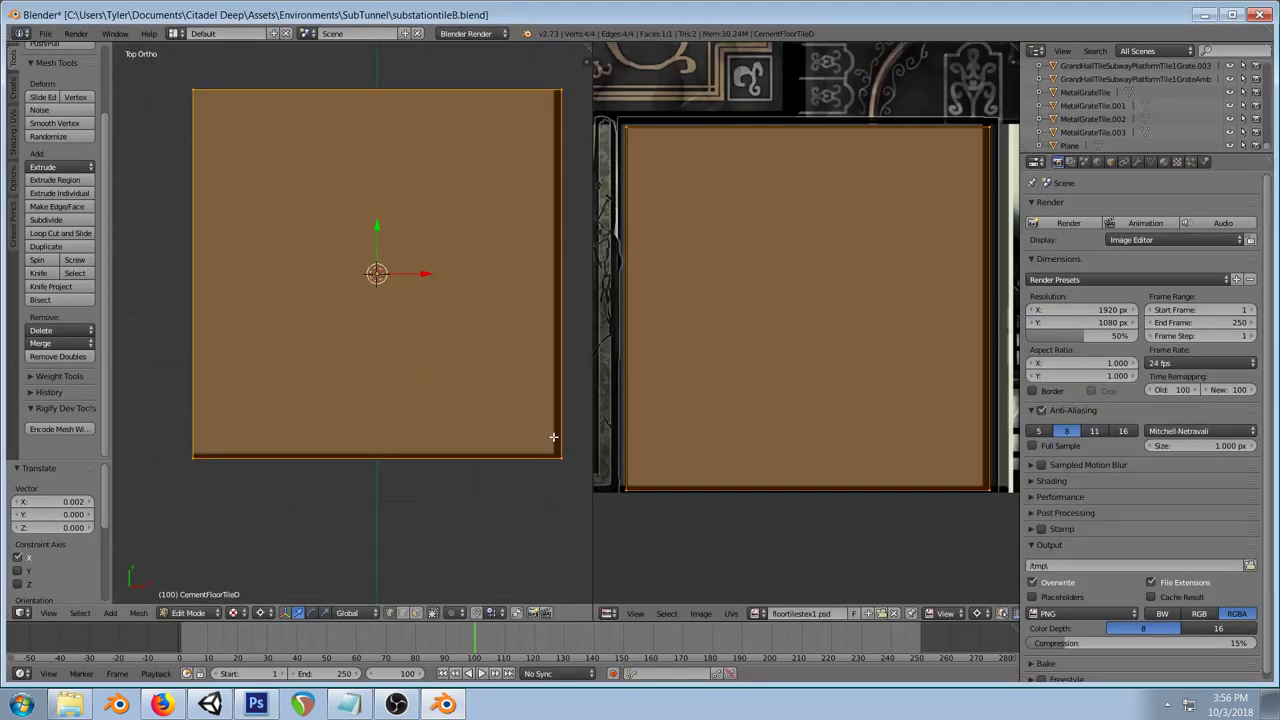
Step: Switch to Photoshop and nudge the panel's right edge shading on Layer 1151 three pixels to the right
left_click(256, 704)
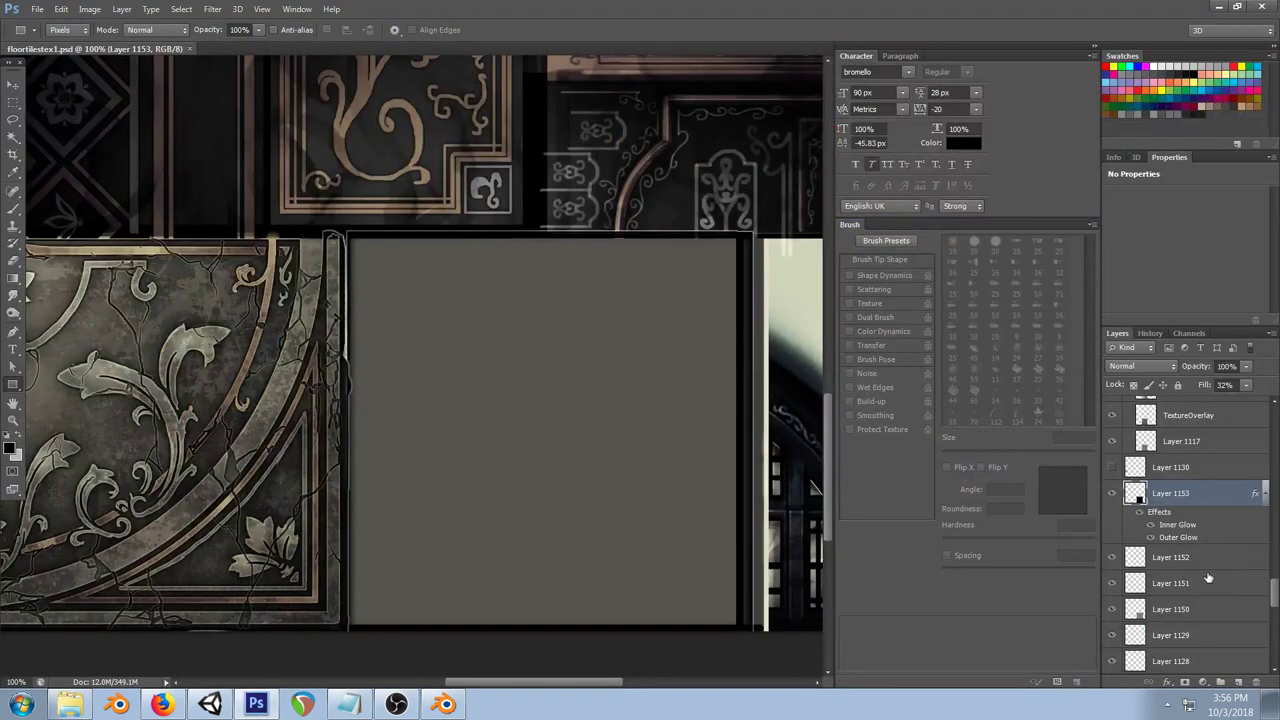
left_click(1189, 590)
left_click(1110, 584)
left_click(1110, 584)
left_click(13, 84)
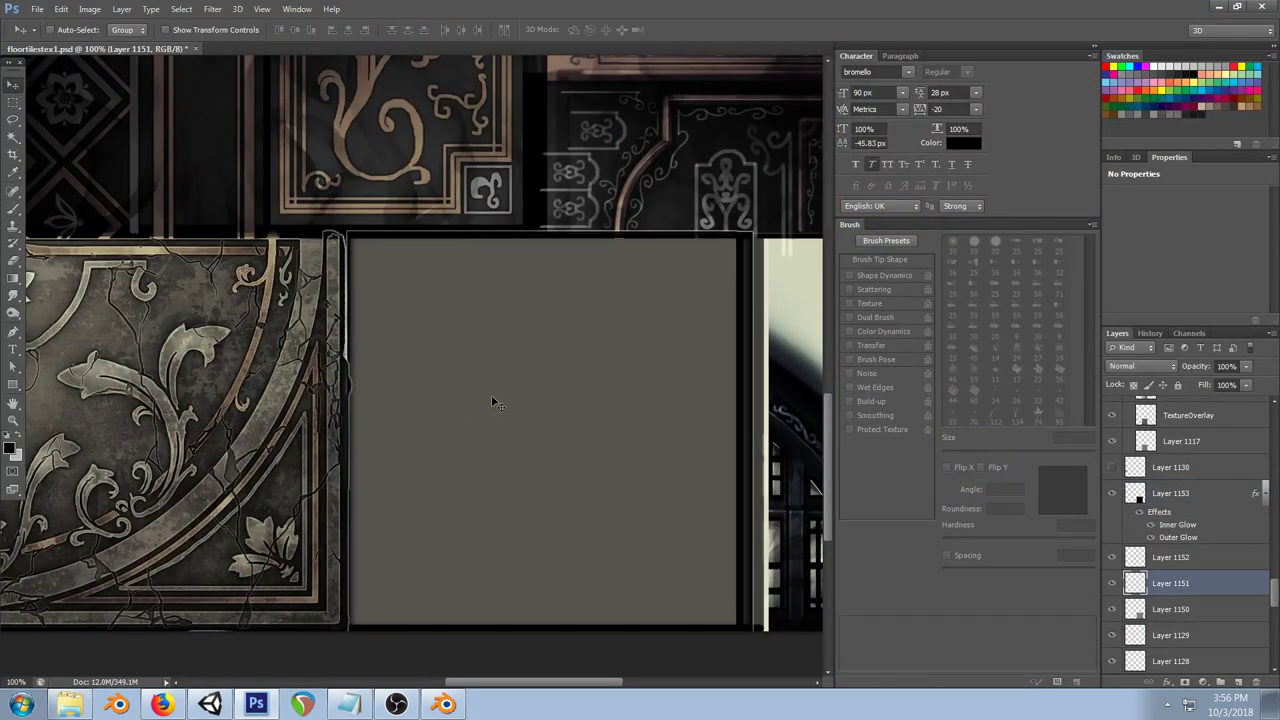
key("Right")
key("Right")
key("Right")
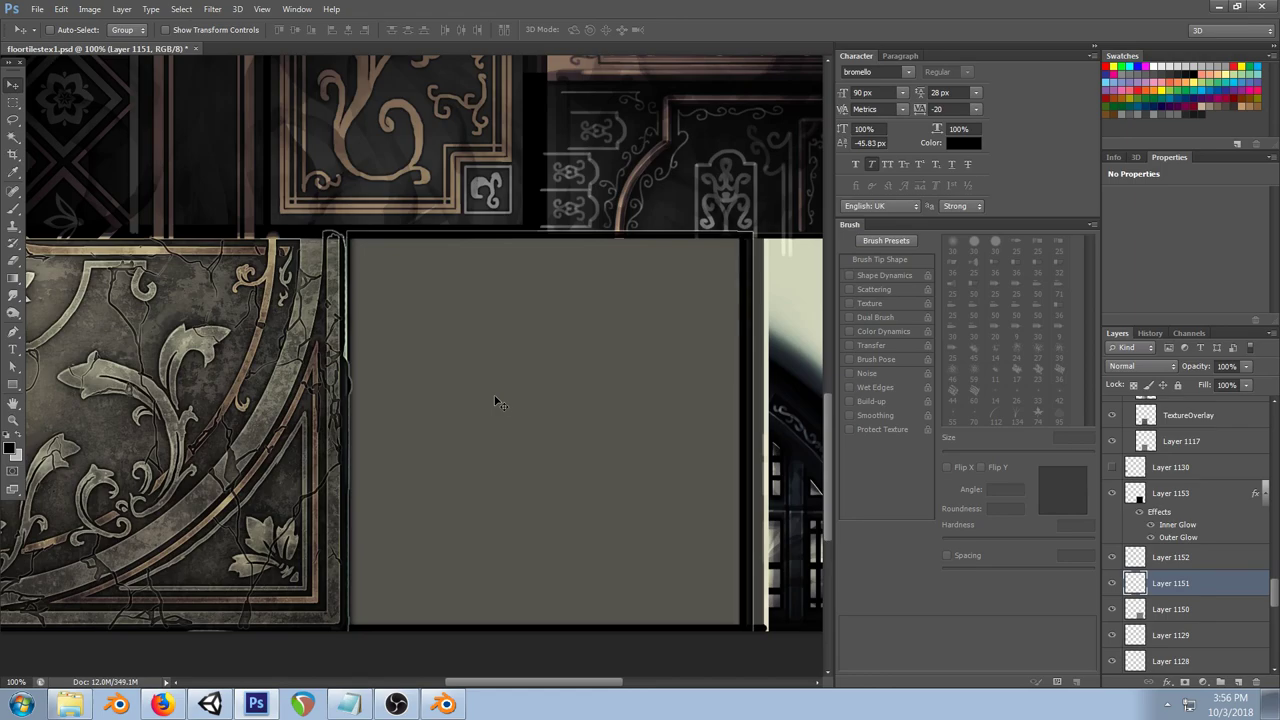
Step: Save floortilestex1.psd and reload it in Blender to check the panel's right edge on the floor tile
key("ctrl+s")
left_click(442, 704)
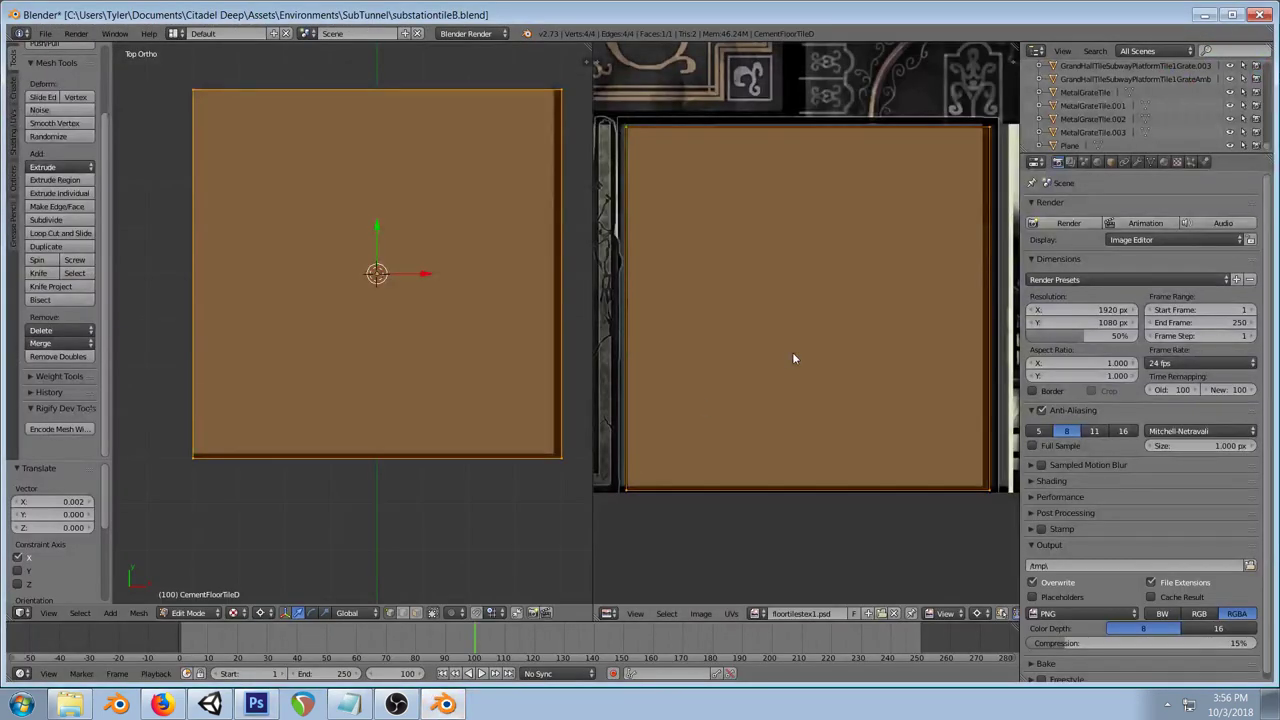
key("alt+r")
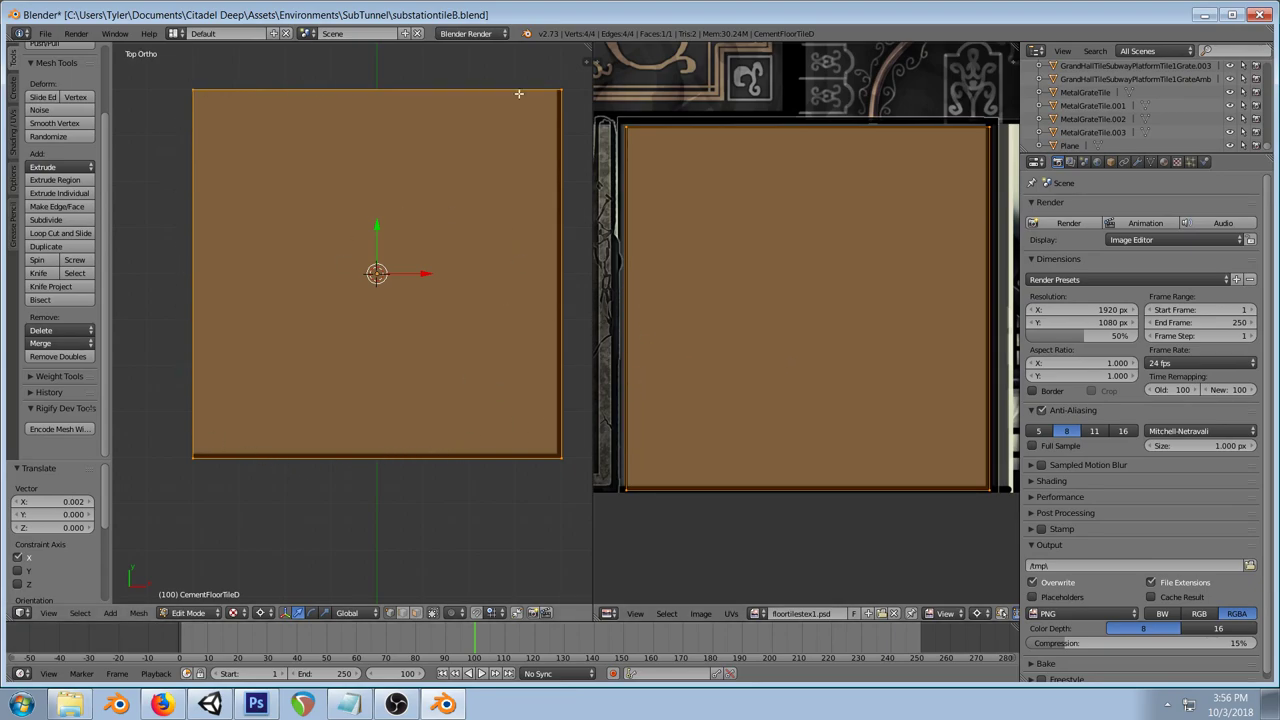
Step: Return to Photoshop, identify the panel's rectangle layer, Layer 1153, and rename it Decorations1
left_click(256, 704)
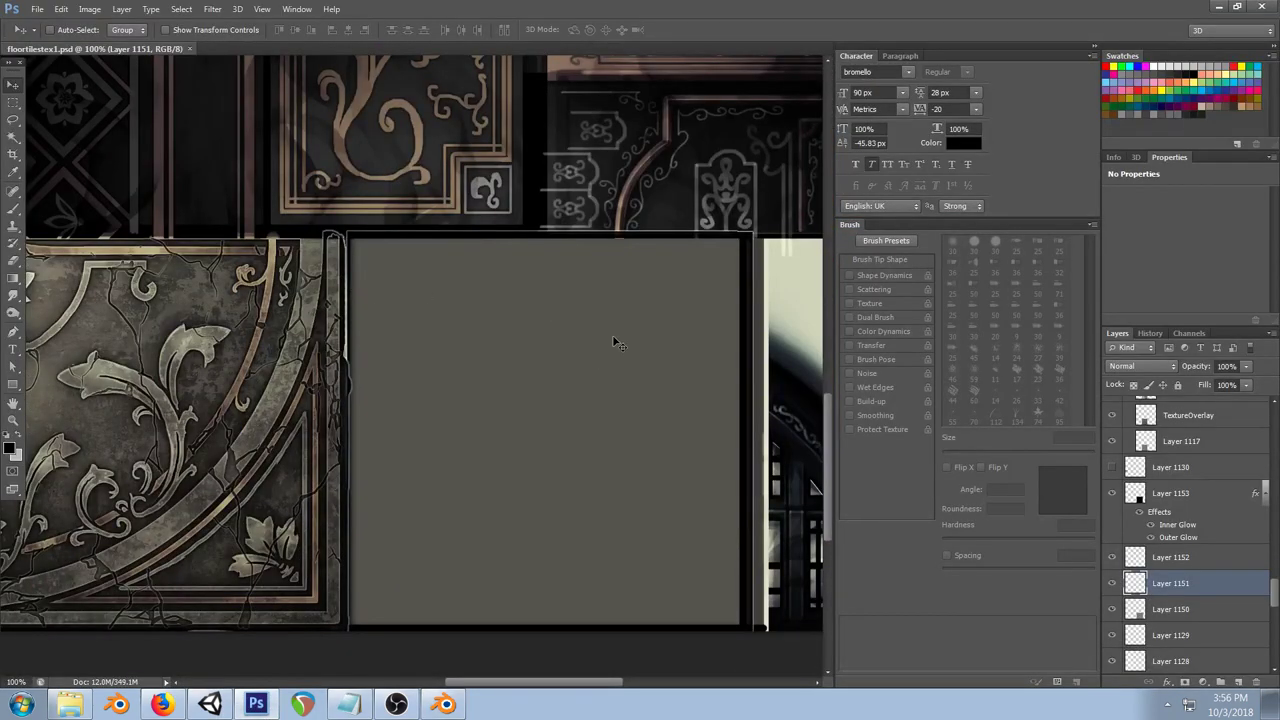
left_click(1121, 493)
left_click(1114, 493)
left_click(1114, 493)
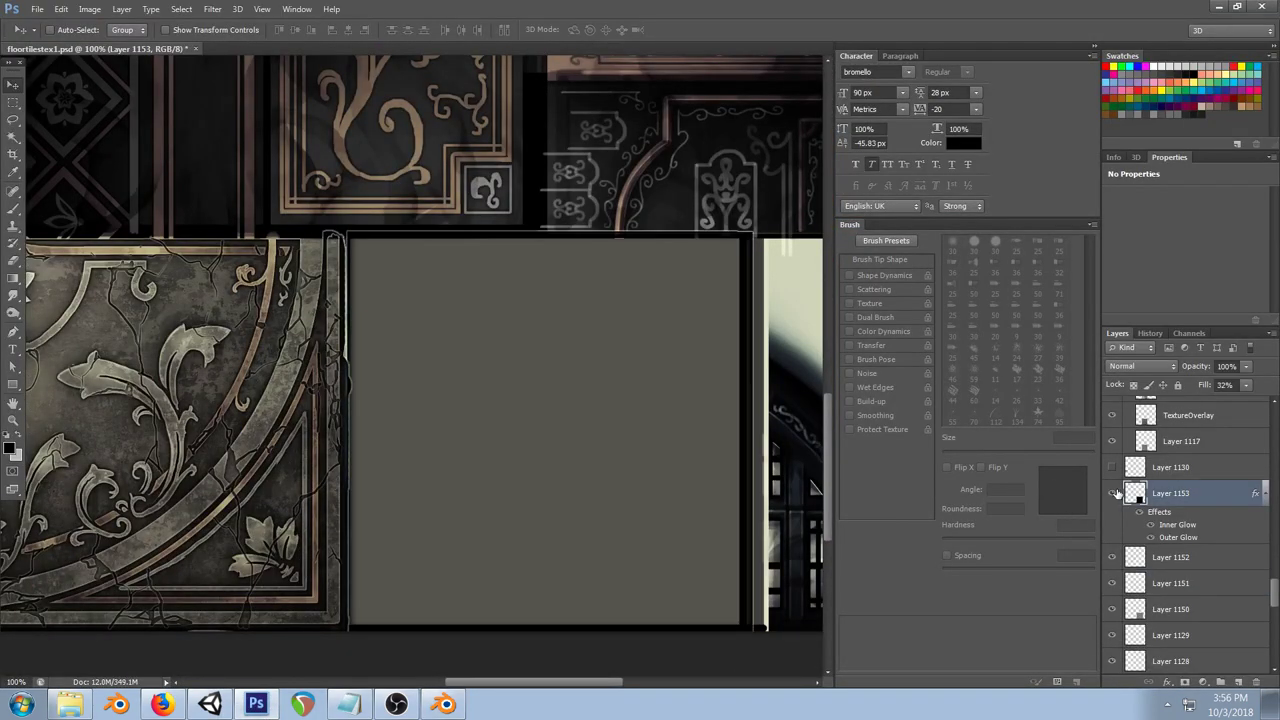
double_click(1172, 494)
type("B")
type("ecorations1")
key("Return")
Step: Set up the Eraser with a hard 15 px round tip and Shape Dynamics turned off
left_click(13, 210)
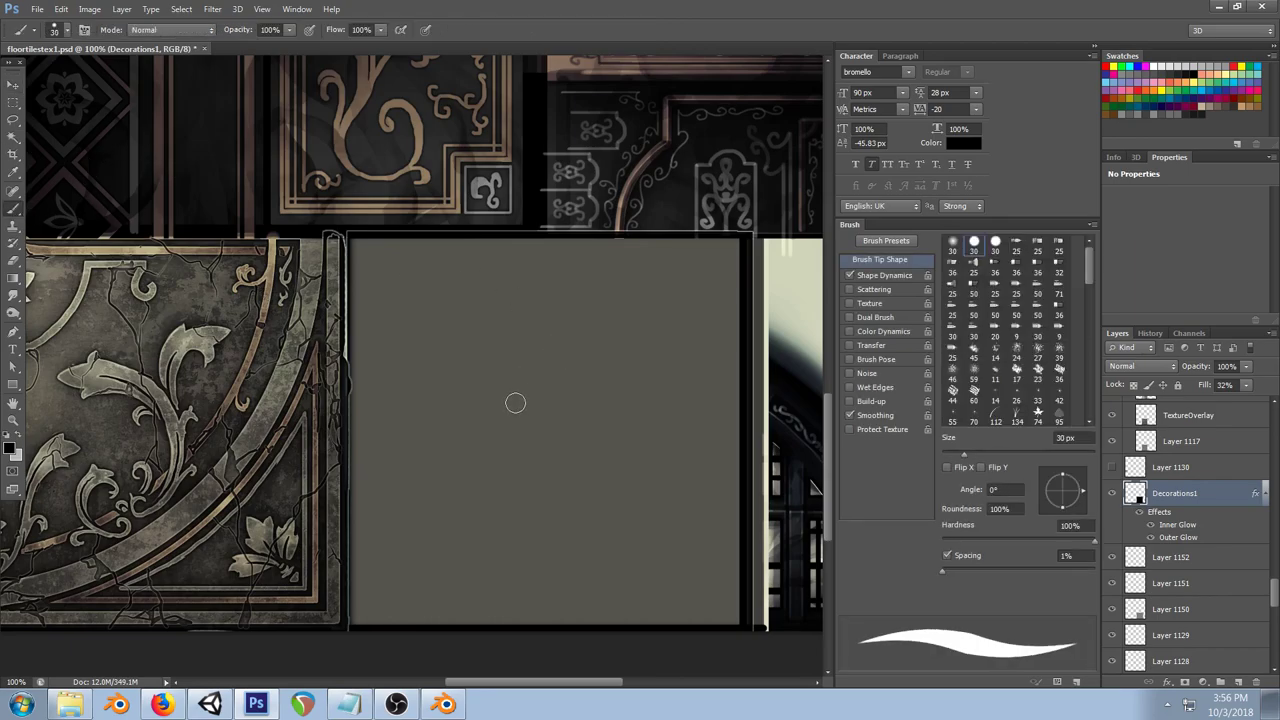
key("bracketleft")
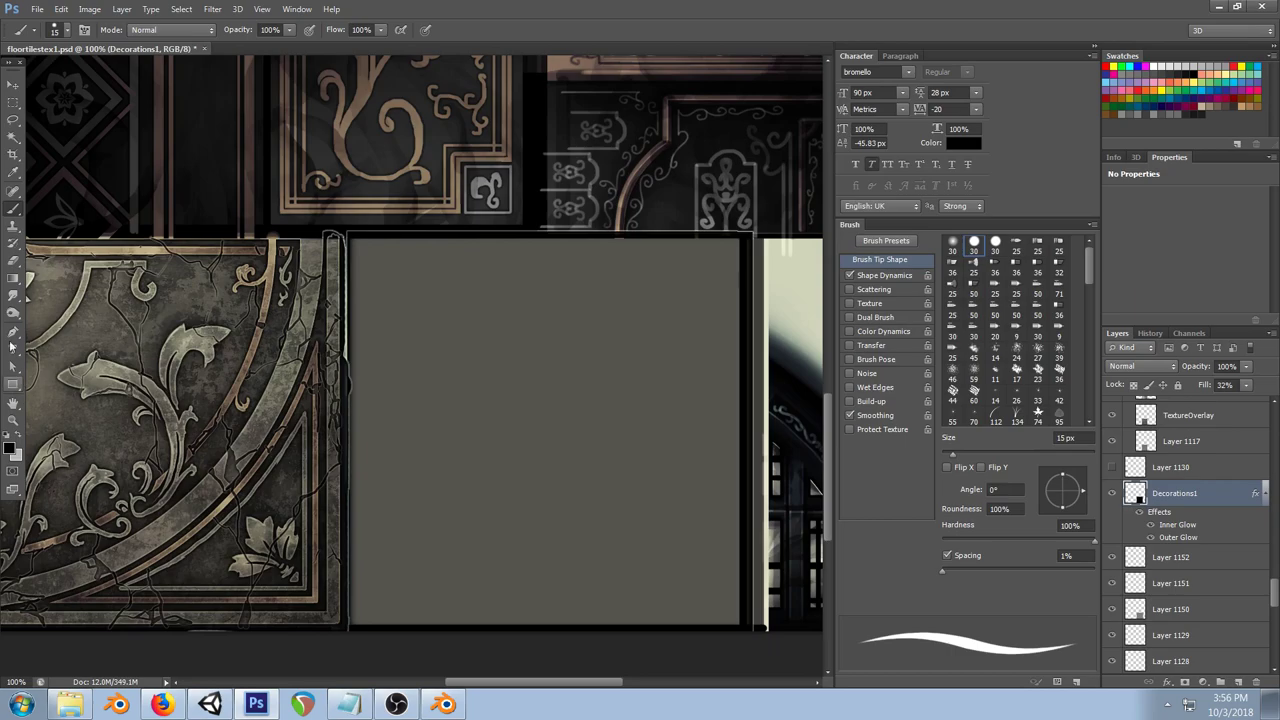
left_click(14, 262)
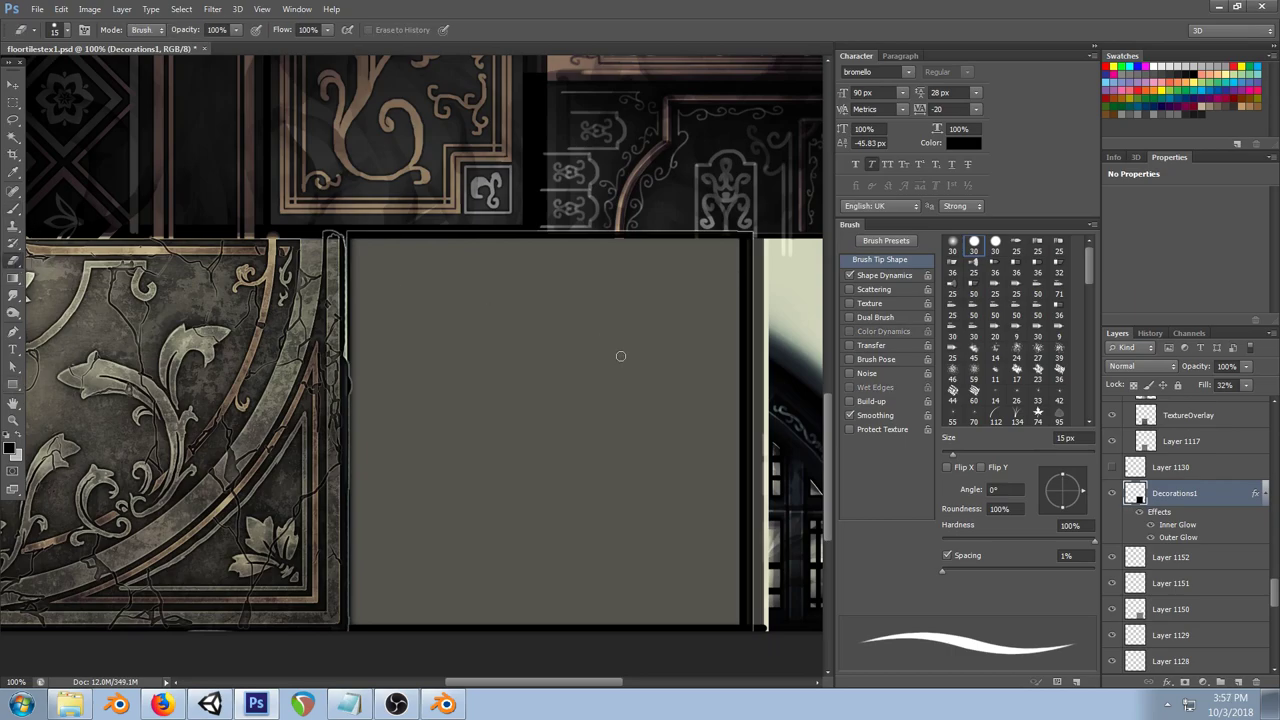
left_click(849, 276)
Step: Erase a straight 15 px horizontal strip across the middle of the panel on Decorations1, redoing the first stroke slightly lower, and save
left_click_drag(752, 421, 350, 420)
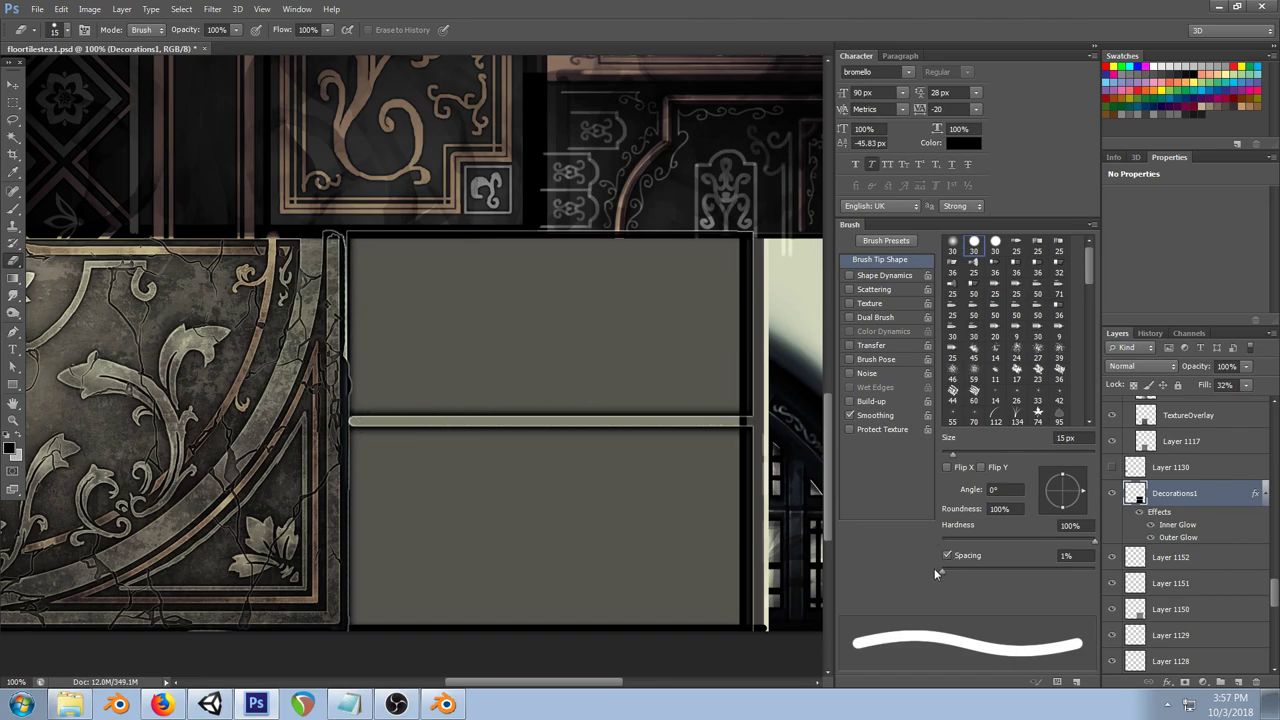
key("ctrl+z")
mouse_move(757, 428)
left_mouse_down()
mouse_move(572, 439)
mouse_move(351, 427)
mouse_move(745, 426)
left_mouse_up()
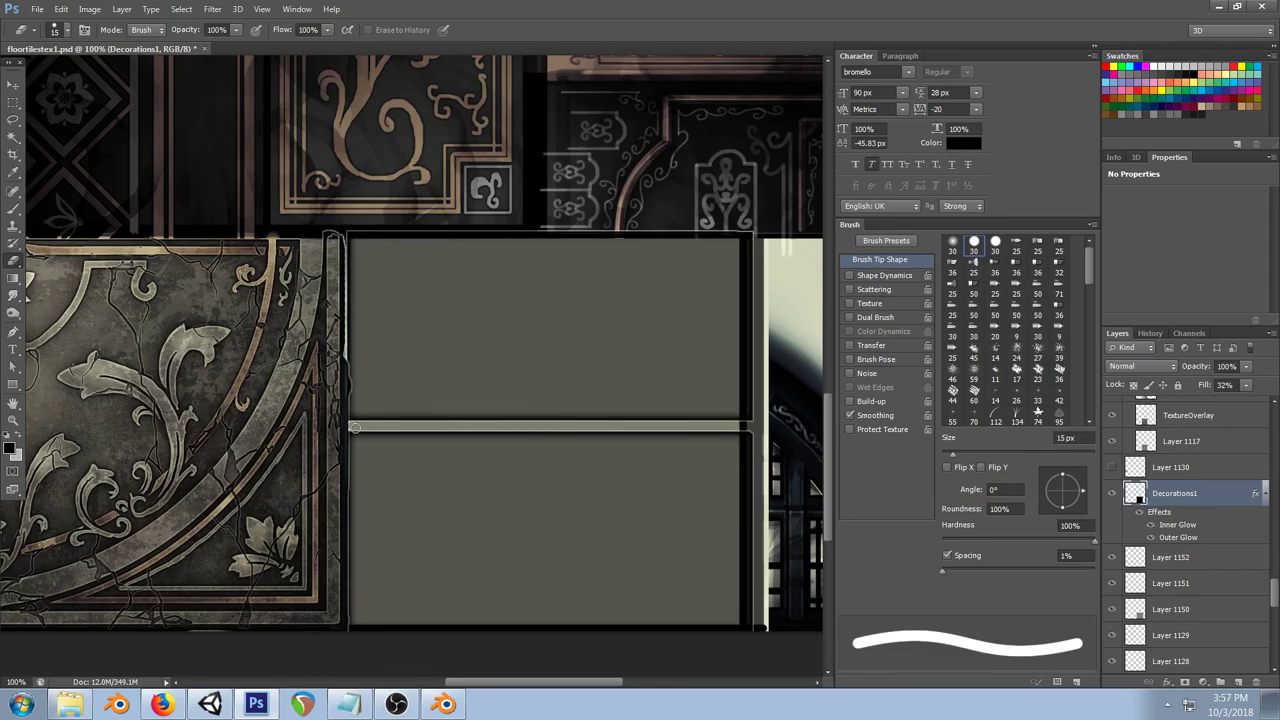
key("ctrl+s")
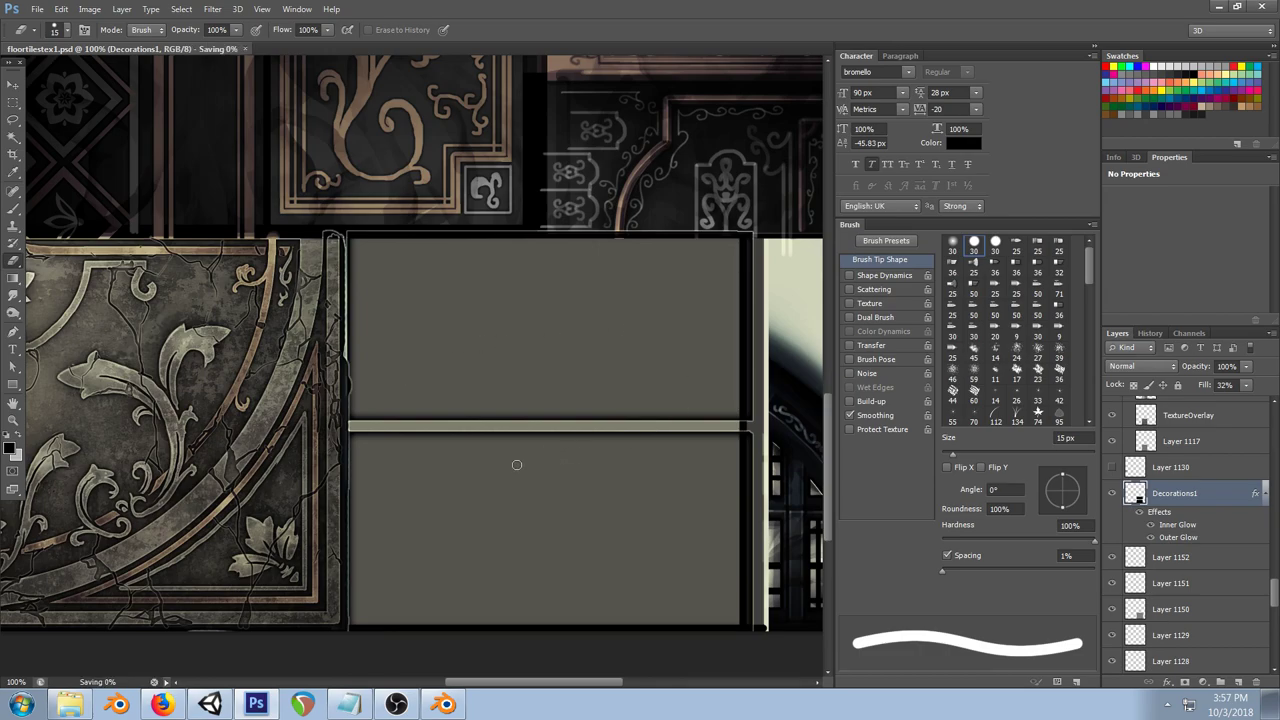
Step: Switch to Unity and examine how the erased strip repeats across the blank floor tiles beside the round ornament
key("alt+Tab")
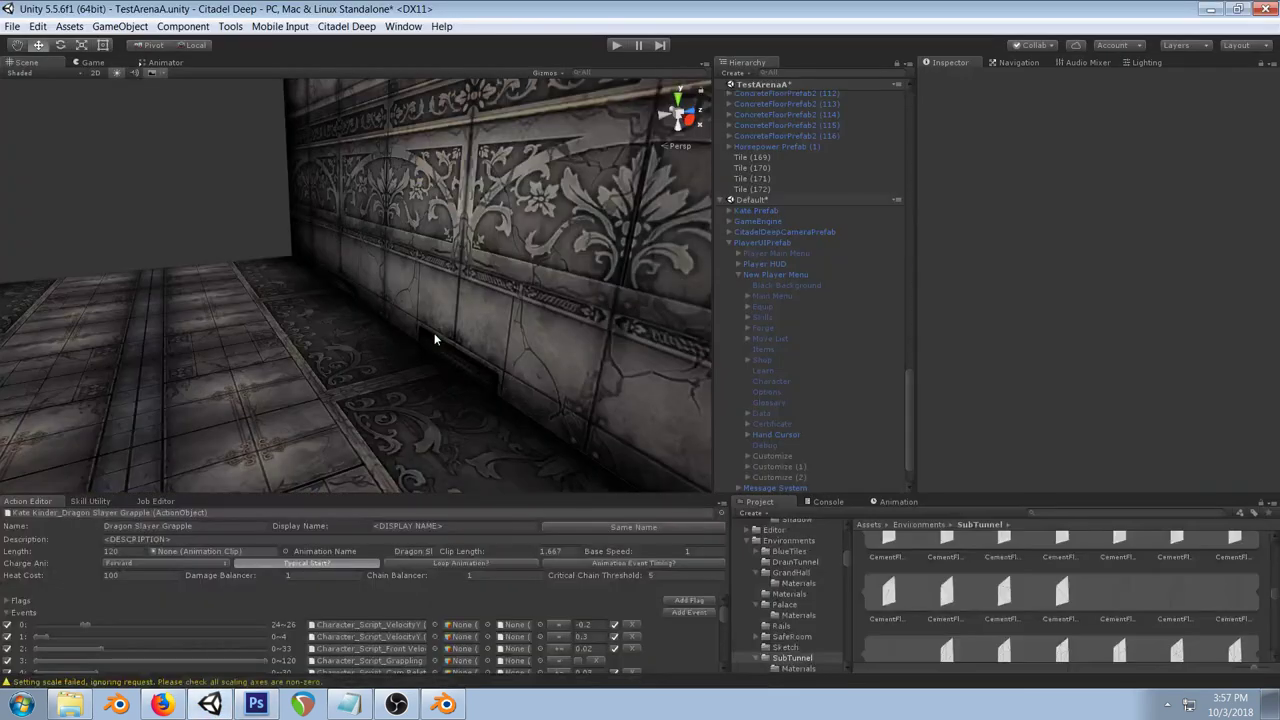
scroll(434, 323, "down", 5)
left_click_drag(504, 282, 444, 397)
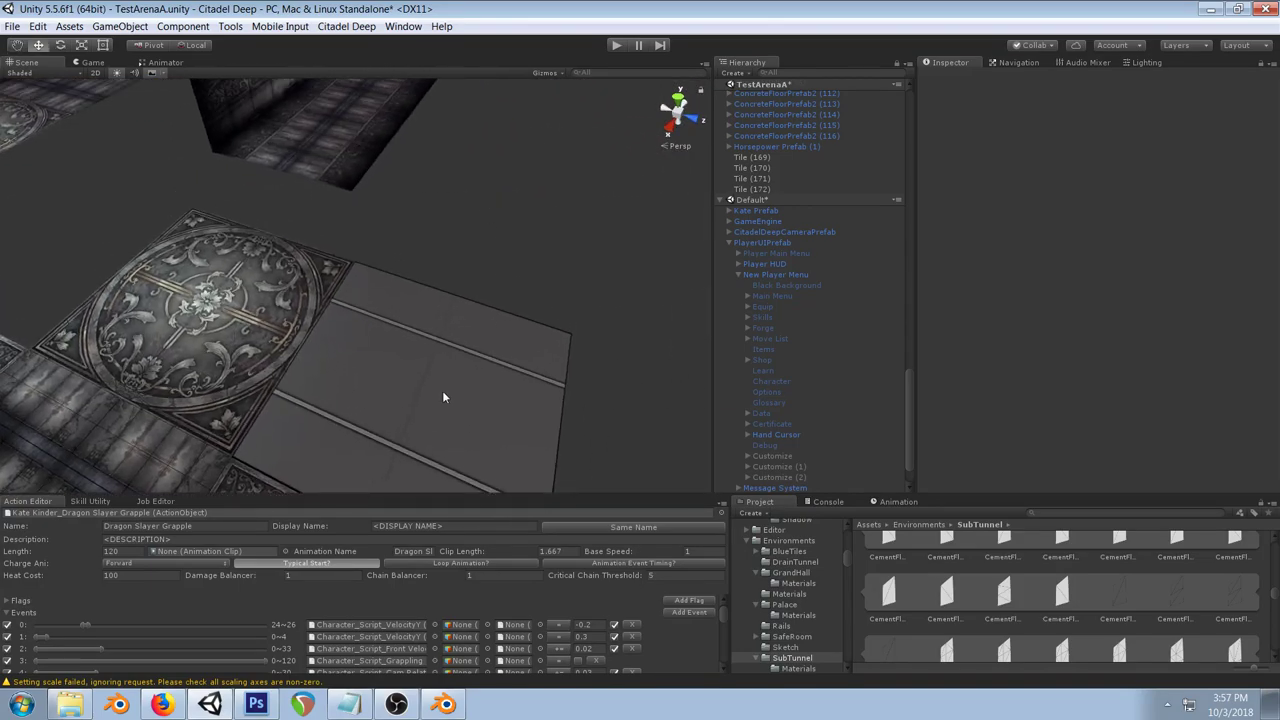
scroll(444, 397, "up", 5)
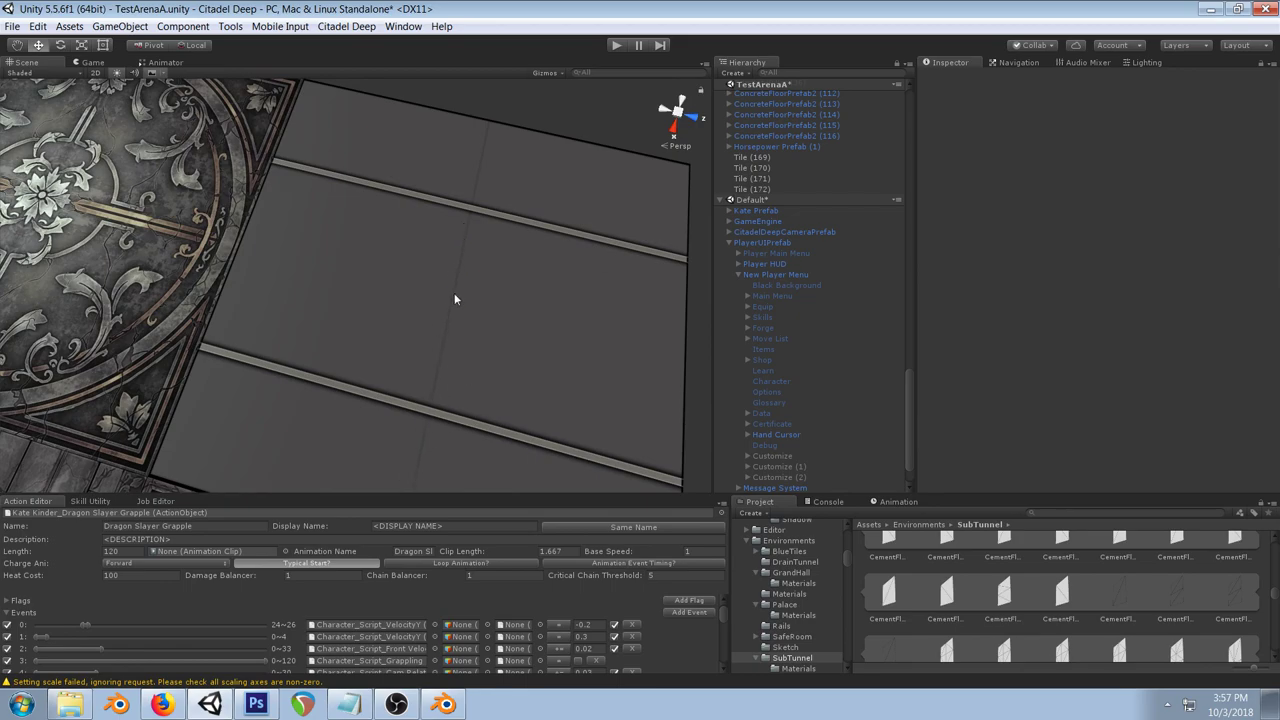
left_click_drag(395, 284, 423, 226)
Step: Move the upper and lower wall pieces together and vertex-snap their bottom corner to the blank floor tiles' outer corner
left_click(348, 240)
left_click_drag(348, 240, 414, 154)
left_click(274, 215)
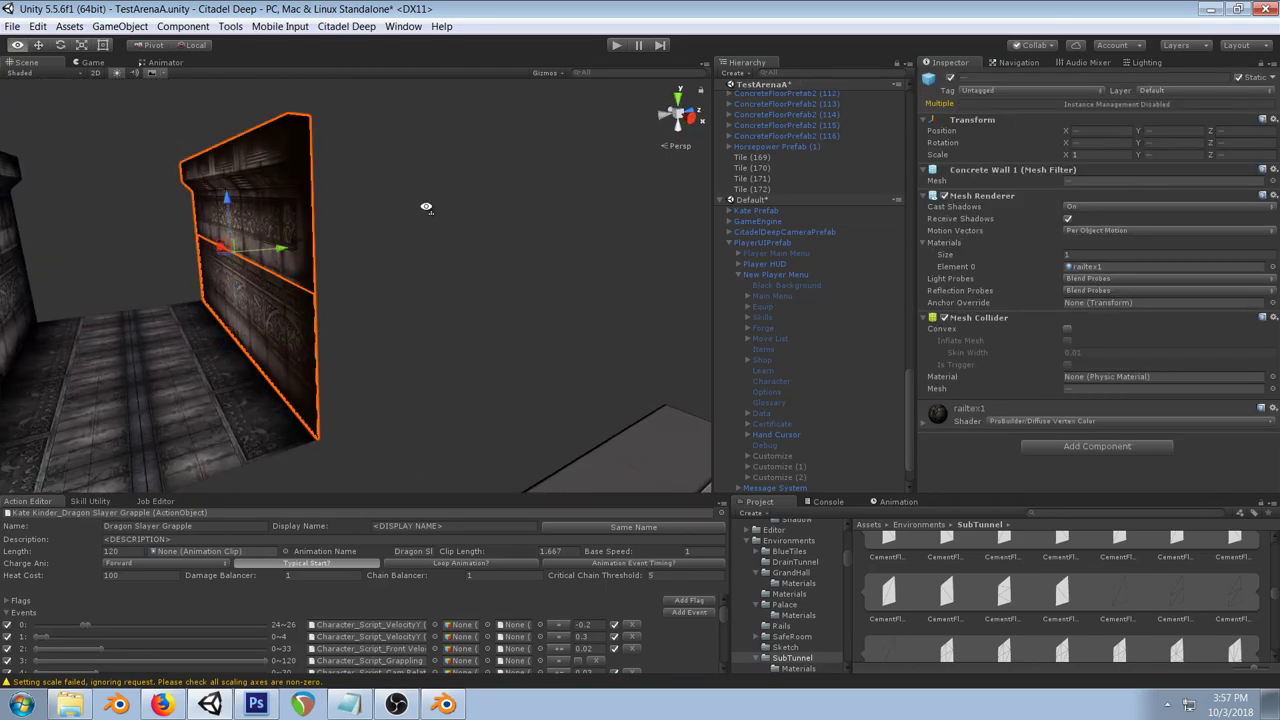
left_click_drag(426, 209, 424, 250)
left_click_drag(277, 174, 600, 143)
left_click_drag(597, 312, 526, 279)
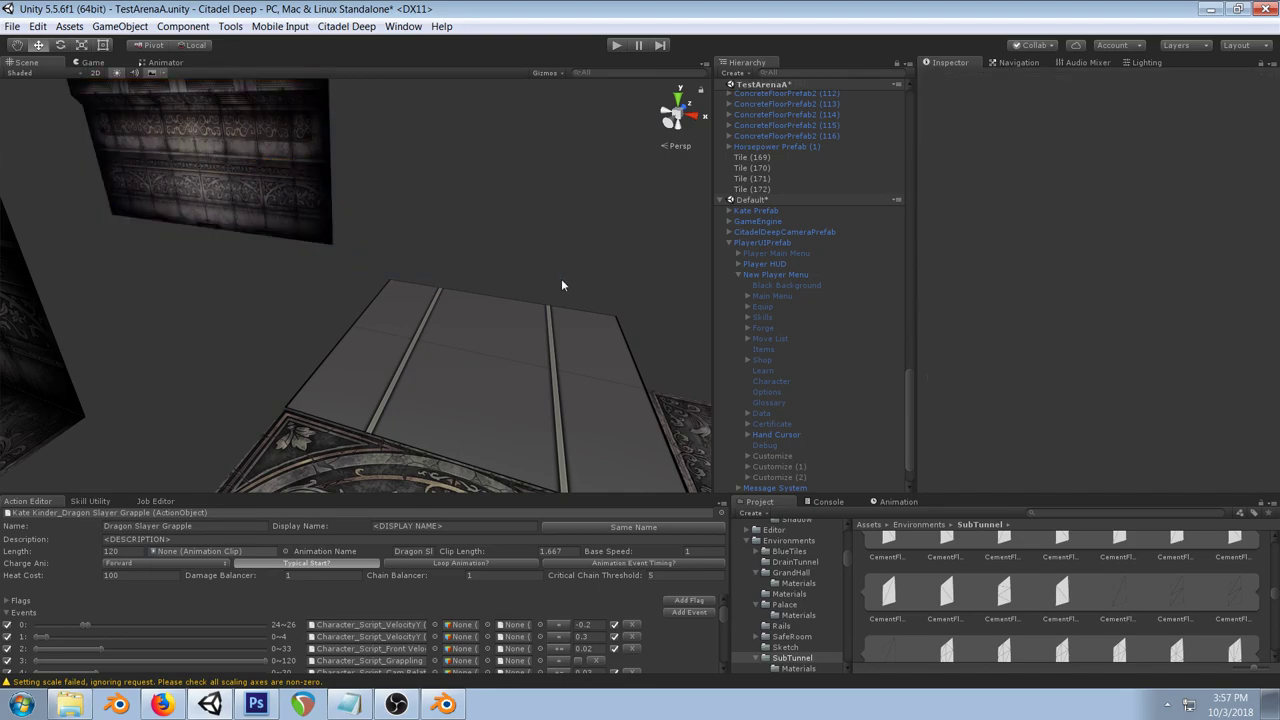
key("ctrl+z")
key("v")
left_click_drag(332, 246, 625, 305)
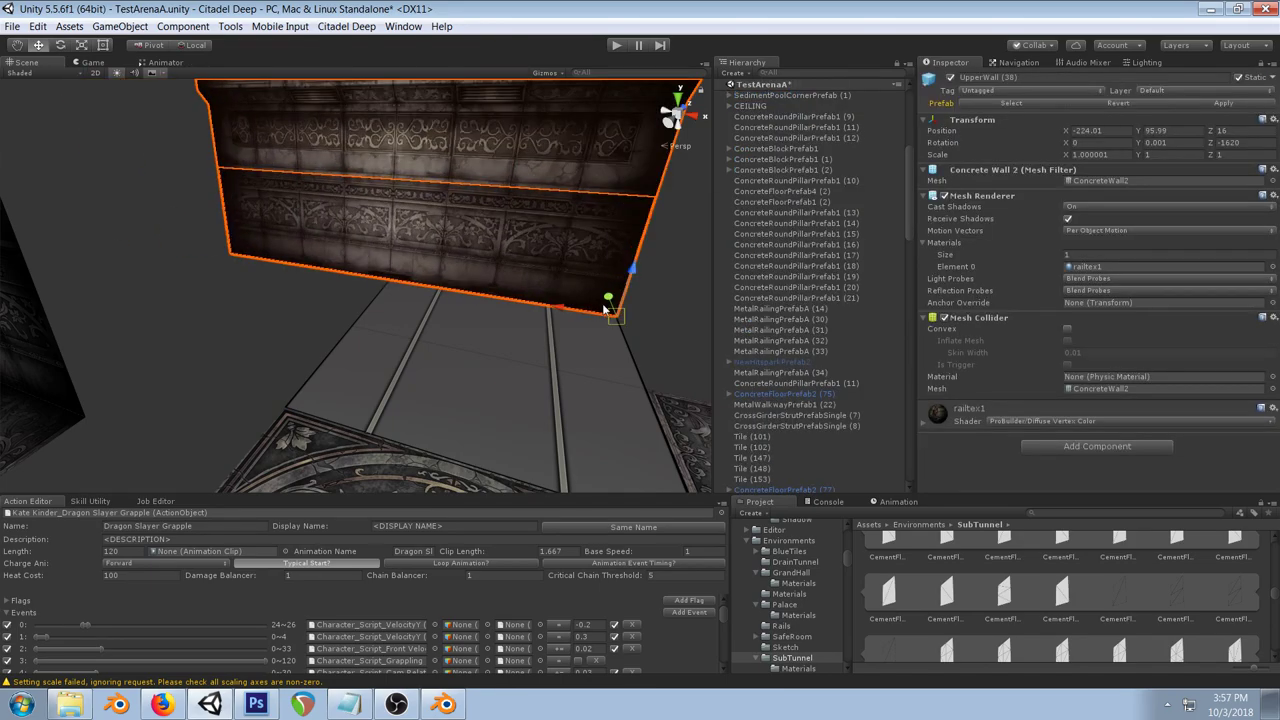
Step: Duplicate the four blank floor tiles and vertex-snap the copies beside the originals along the wall
left_click(397, 308)
left_click(543, 345, "shift")
left_click(570, 410, "shift")
left_click(434, 404, "shift")
left_click_drag(447, 372, 160, 319)
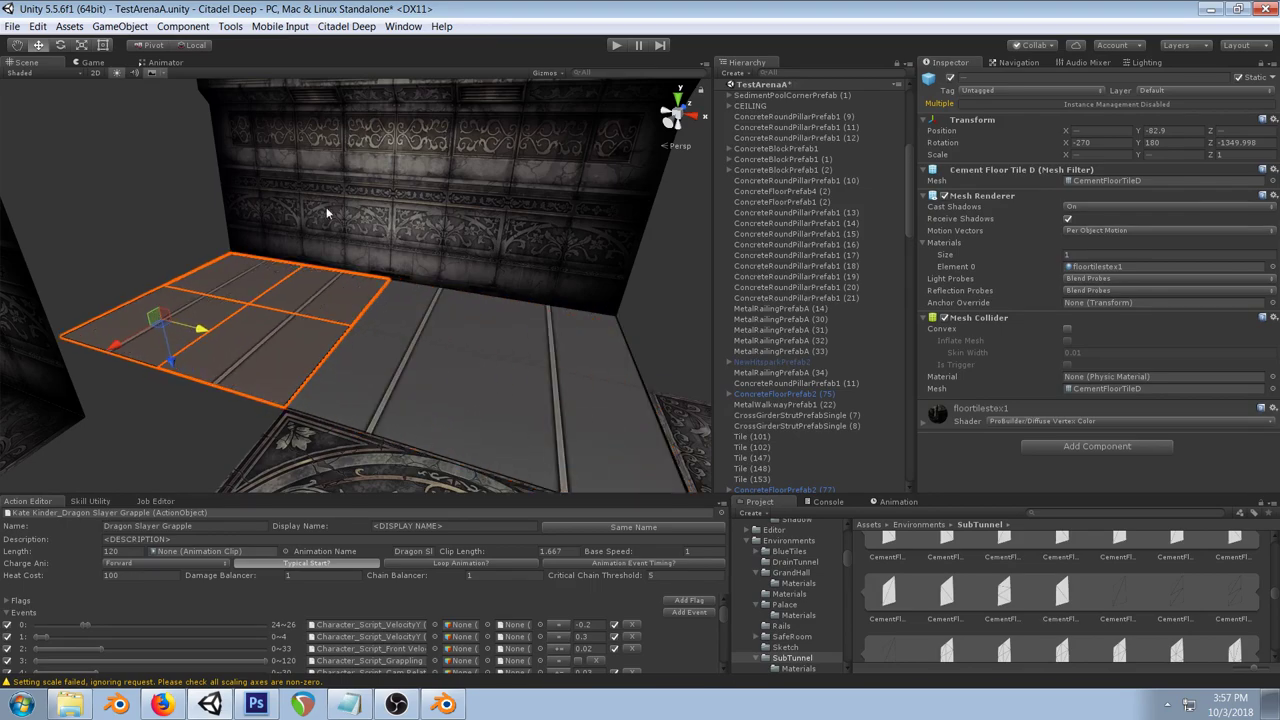
Step: Rotate both groups of four blank tiles 90° about their centres so the strips run parallel to the wall, and inspect the floor
left_click(153, 46)
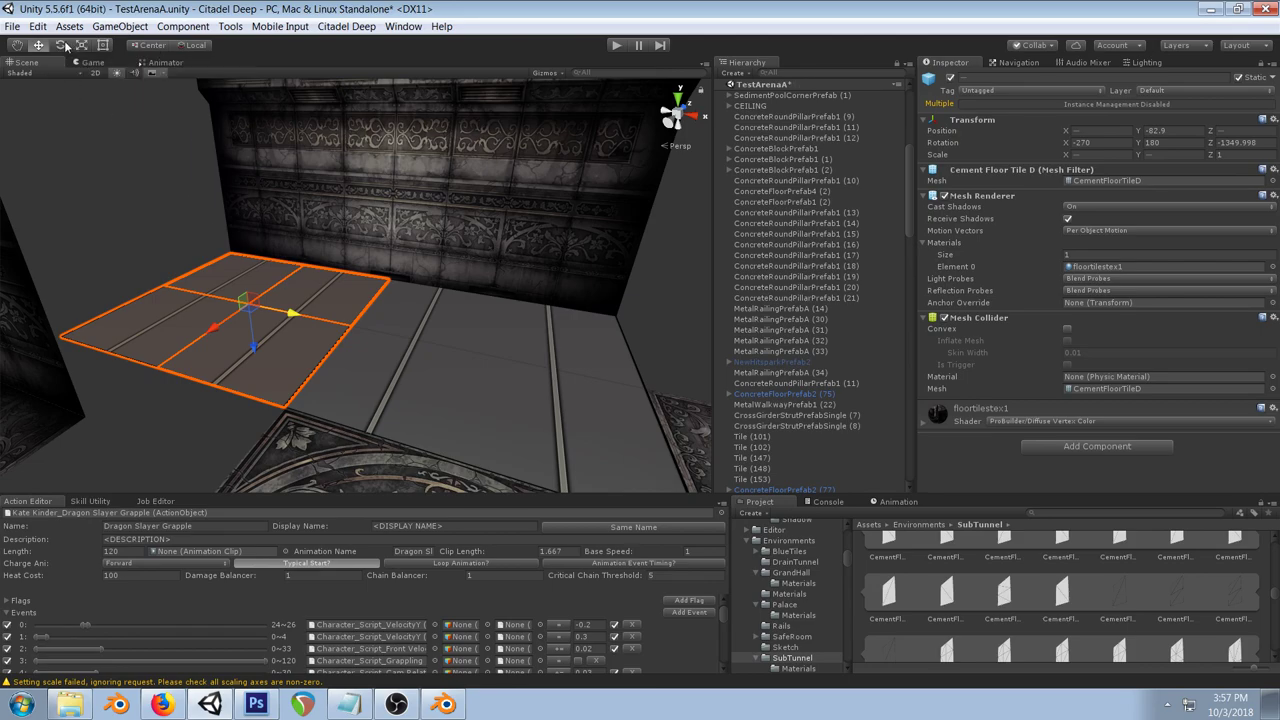
key("e")
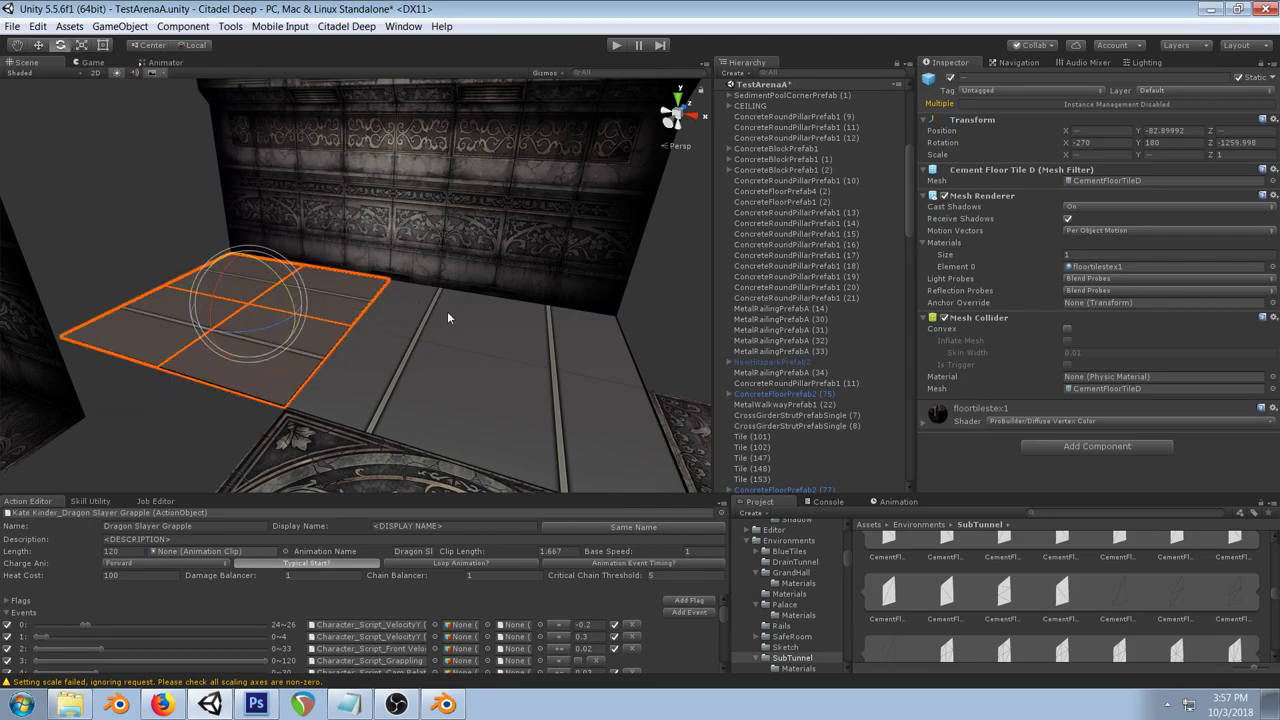
key("ctrl+z")
key("ctrl+z")
key("ctrl+z")
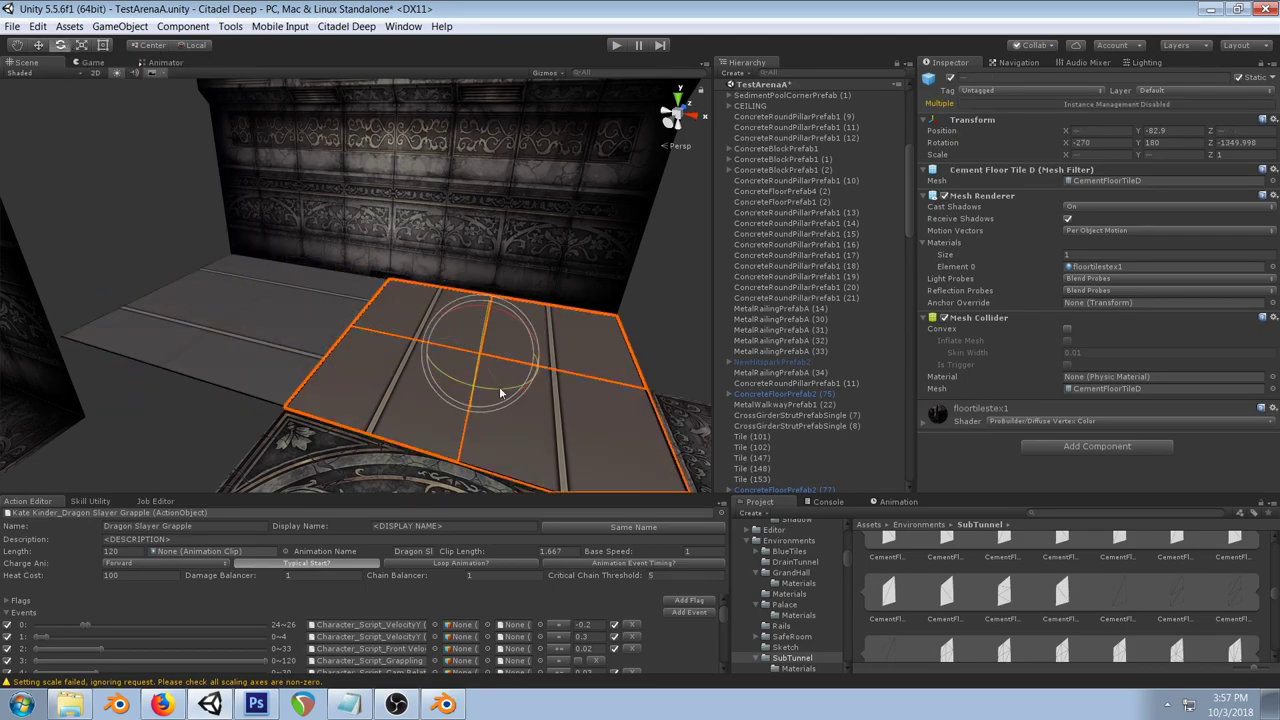
key("ctrl+z")
key("ctrl+z")
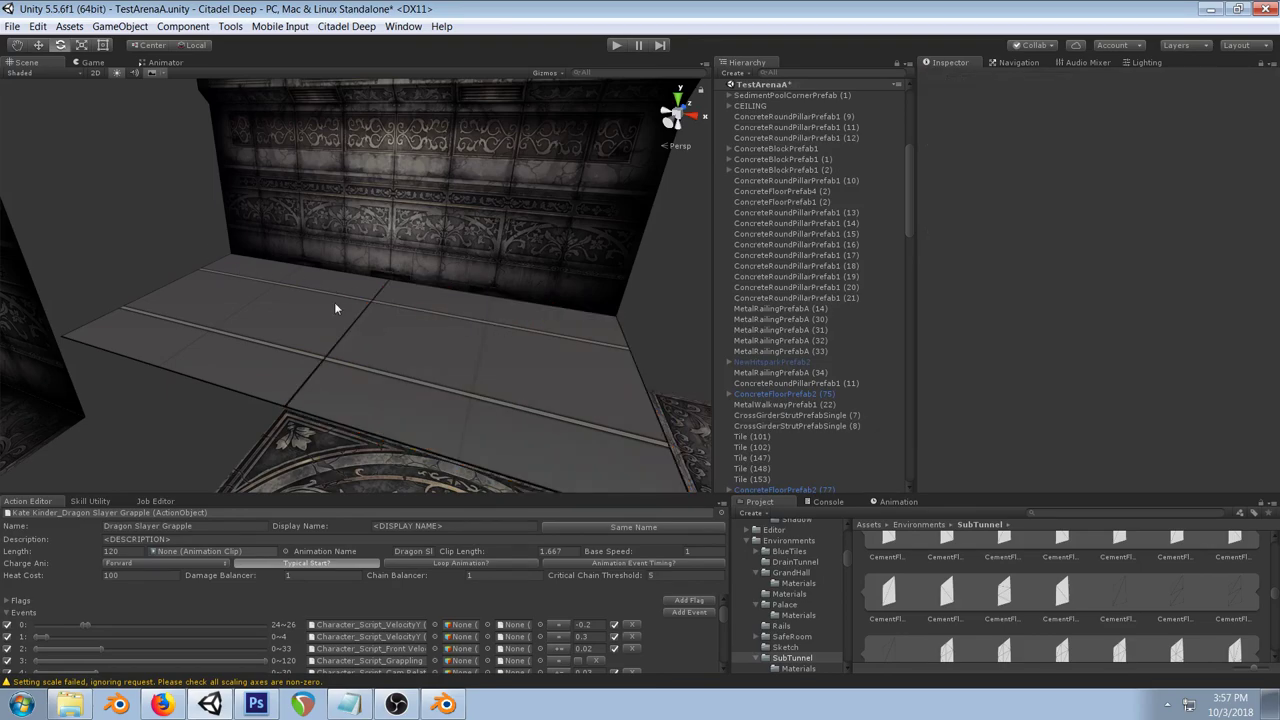
left_click_drag(496, 346, 390, 254)
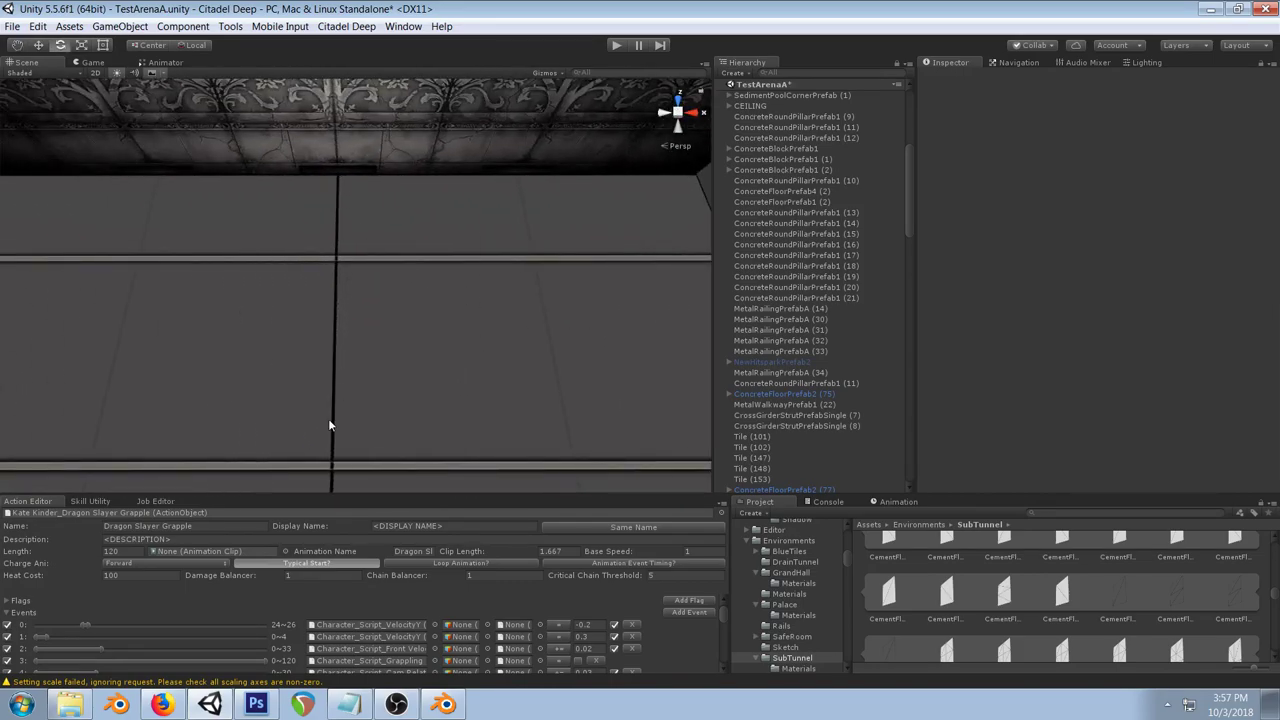
left_click_drag(482, 313, 487, 265)
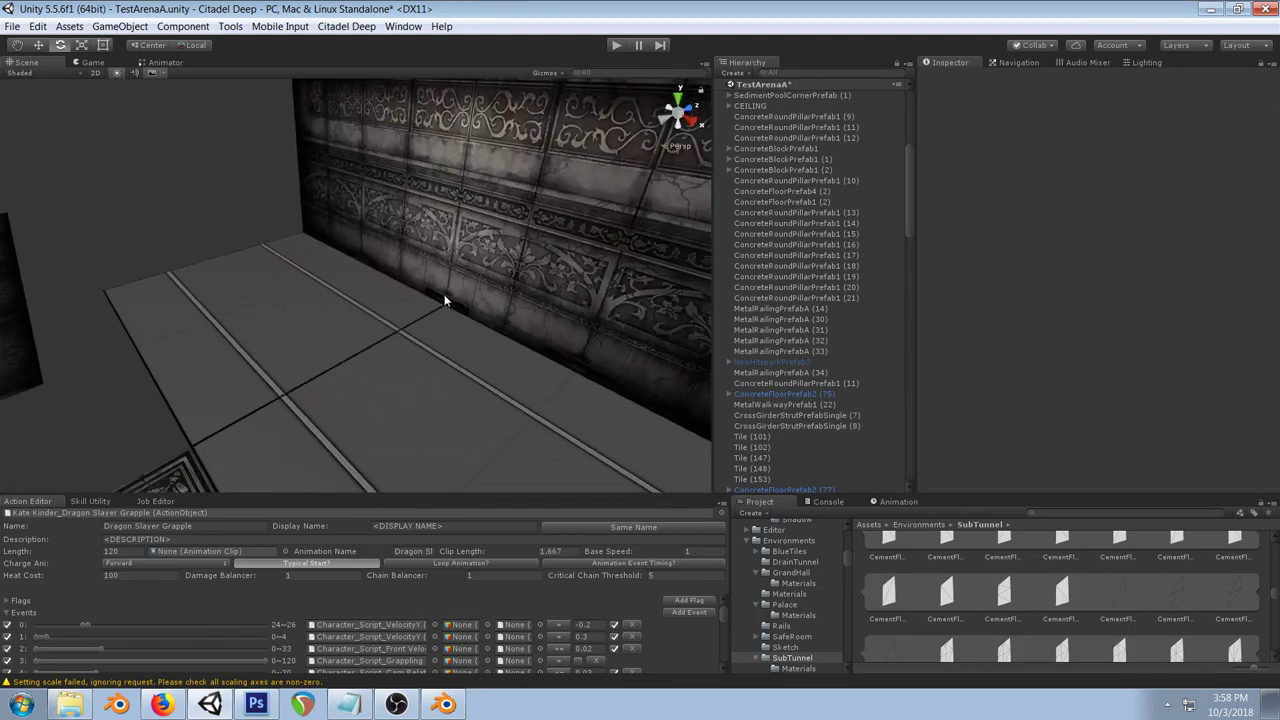
left_click_drag(420, 330, 368, 218)
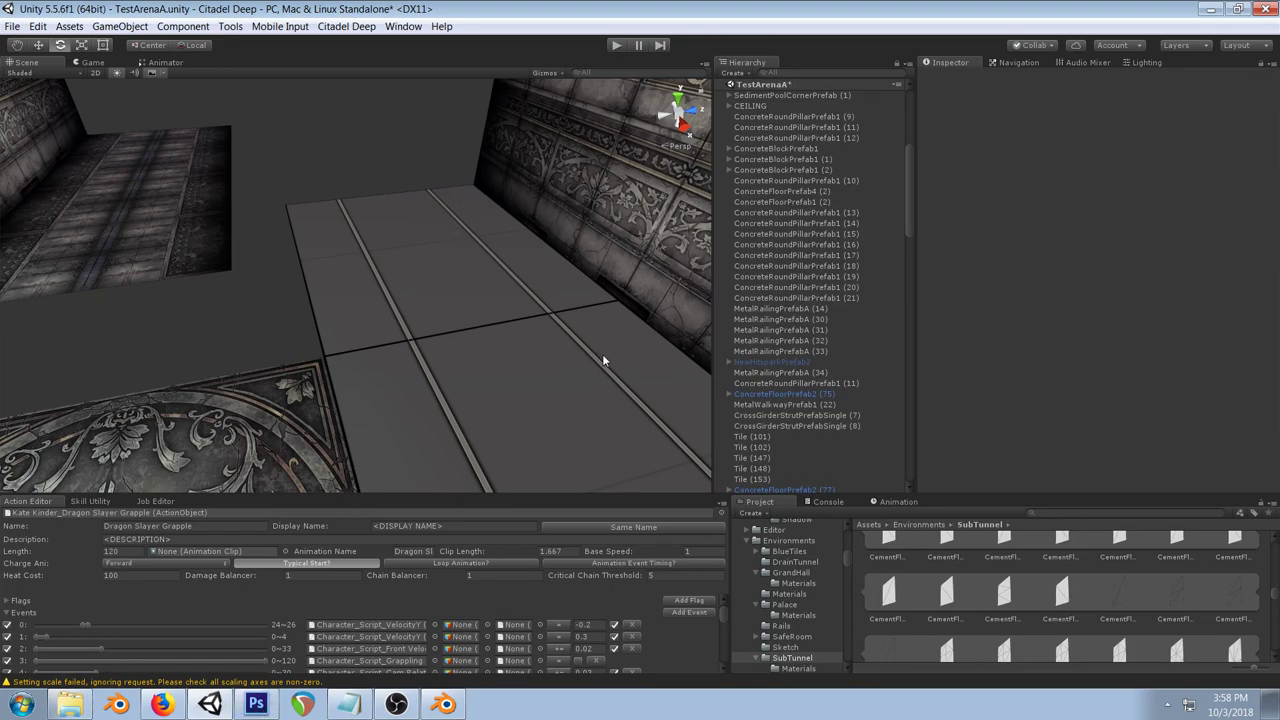
Step: In Photoshop, undo the strip erased across the panel and switch the Eraser to a hard 25 px round tip
left_click(256, 704)
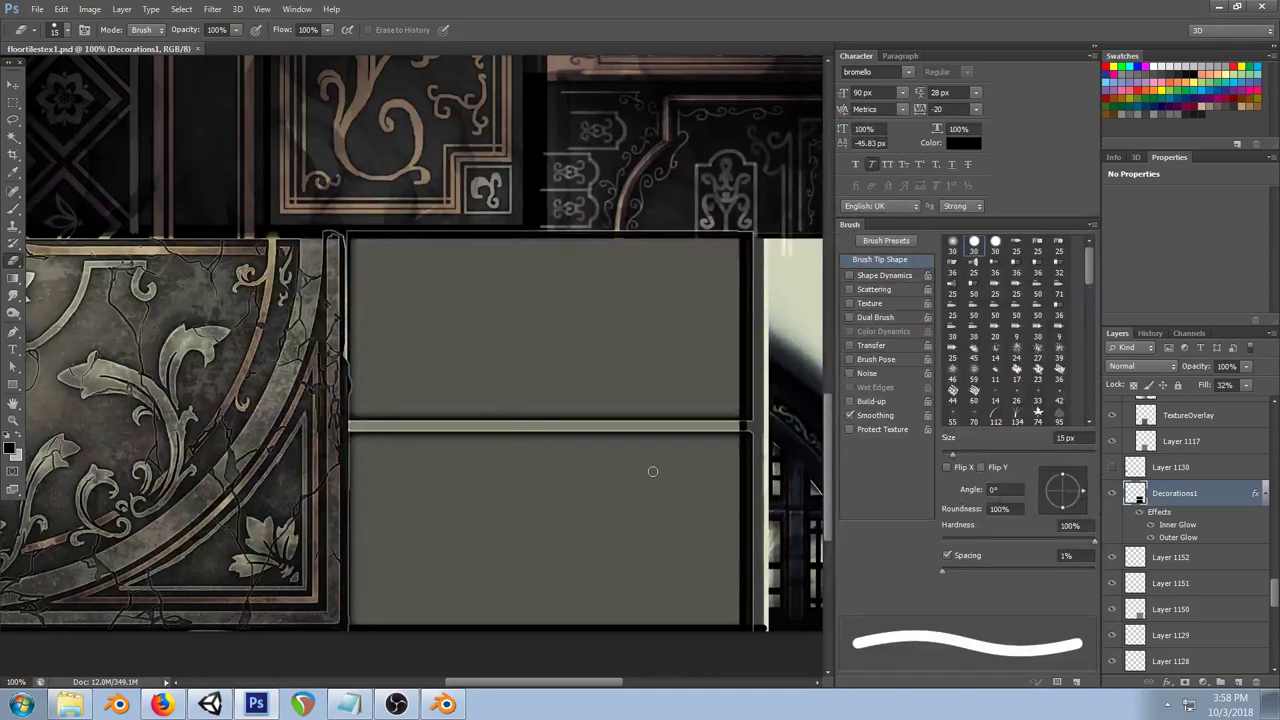
key("]")
key("]")
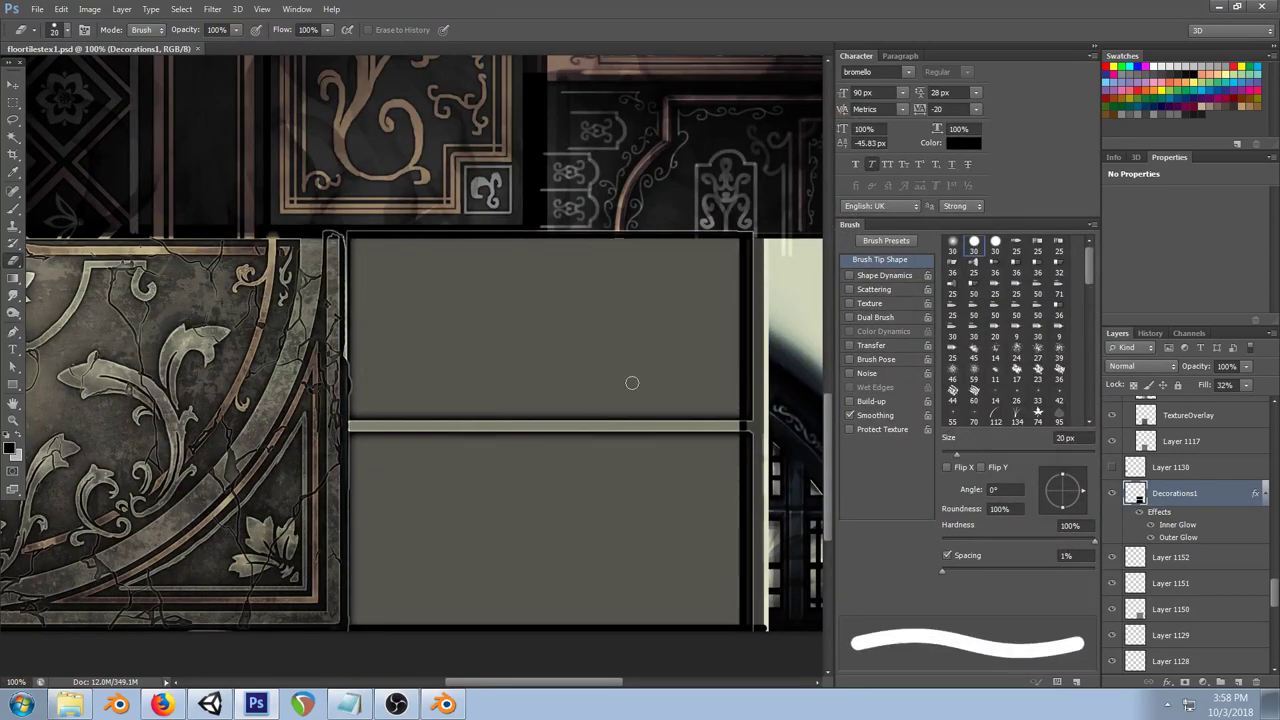
key("ctrl+alt+z")
key("ctrl+alt+z")
key("ctrl+shift+z")
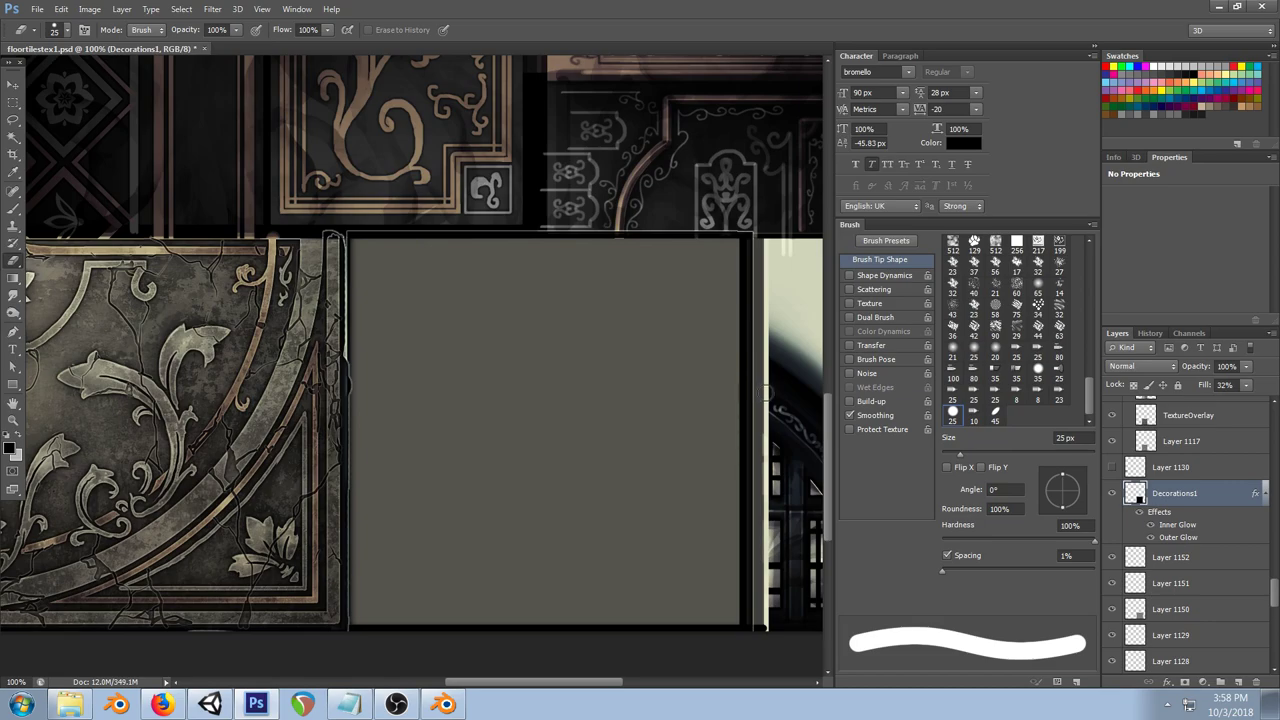
Step: Erase a straight 25 px horizontal strip slightly above the panel's middle, save the texture and check it in Unity
left_click_drag(767, 394, 348, 391)
key("ctrl+s")
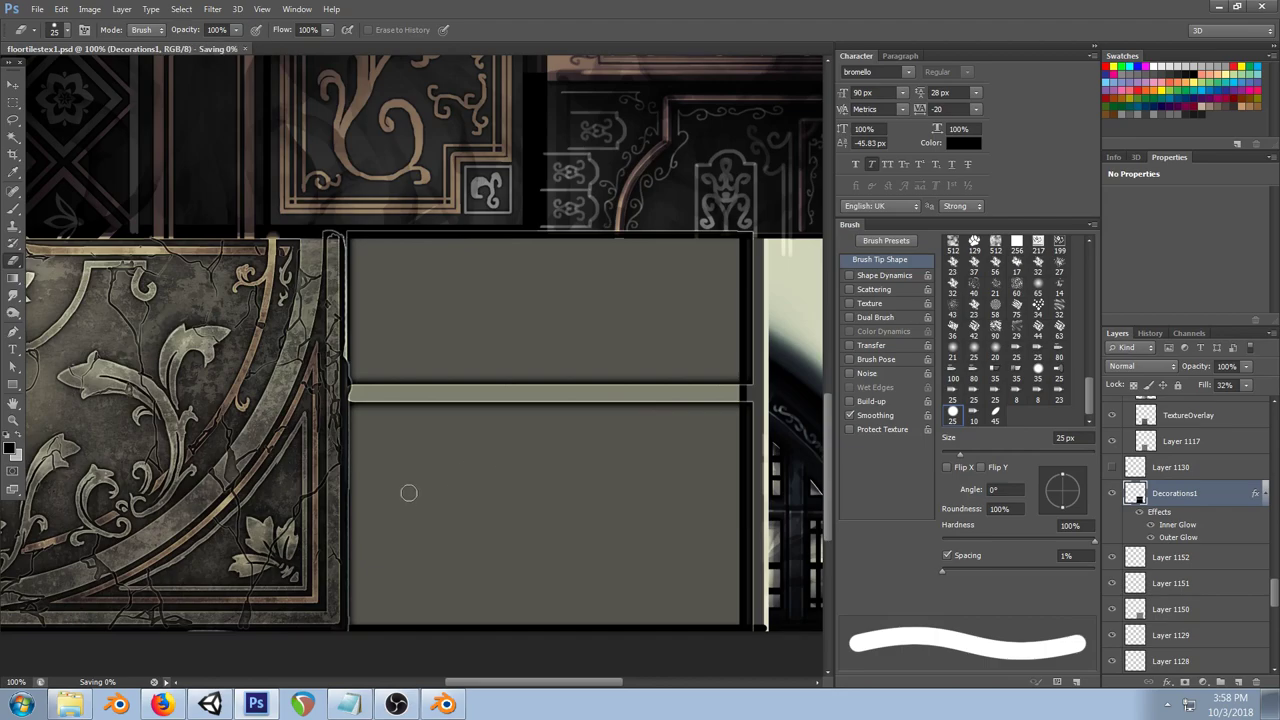
left_click(213, 704)
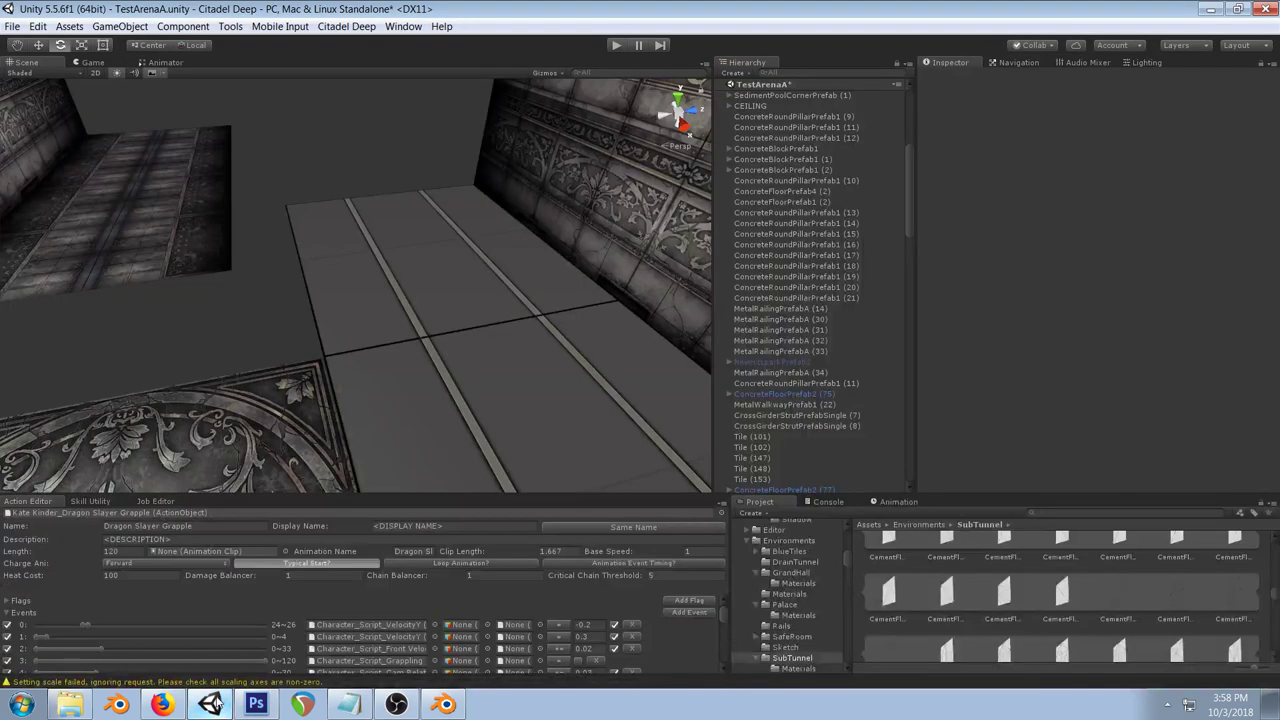
Step: Replace the upper strip with a straight 25 px strip erased below the panel's middle, save, and compare it in Unity
left_click(256, 704)
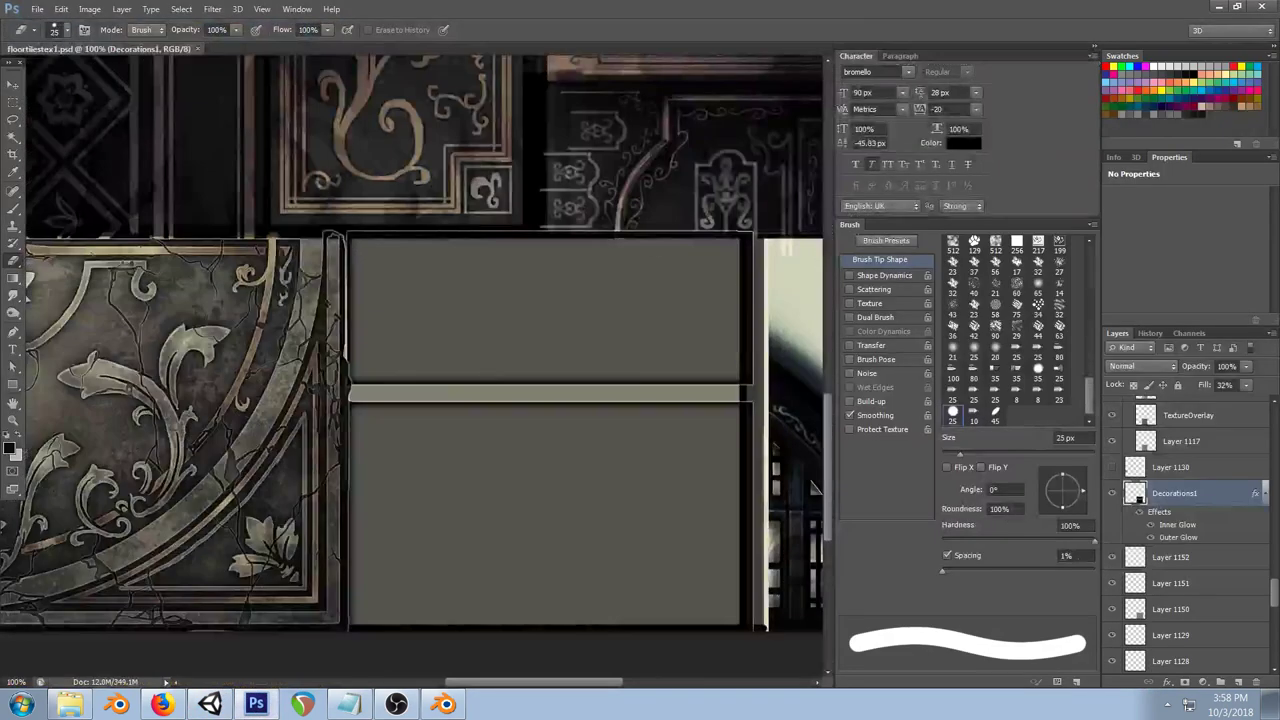
key("ctrl+z")
mouse_move(757, 477)
left_mouse_down()
mouse_move(658, 492)
mouse_move(342, 494)
left_mouse_up()
left_click(213, 704)
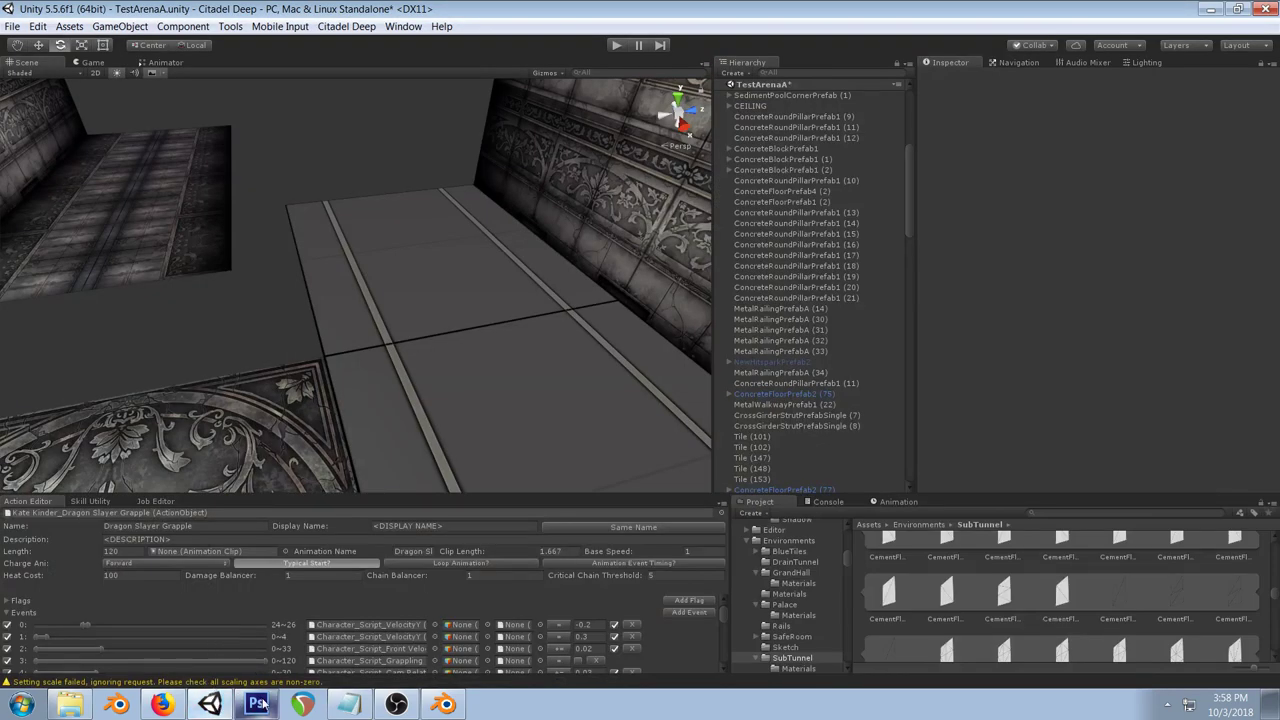
left_click(258, 704)
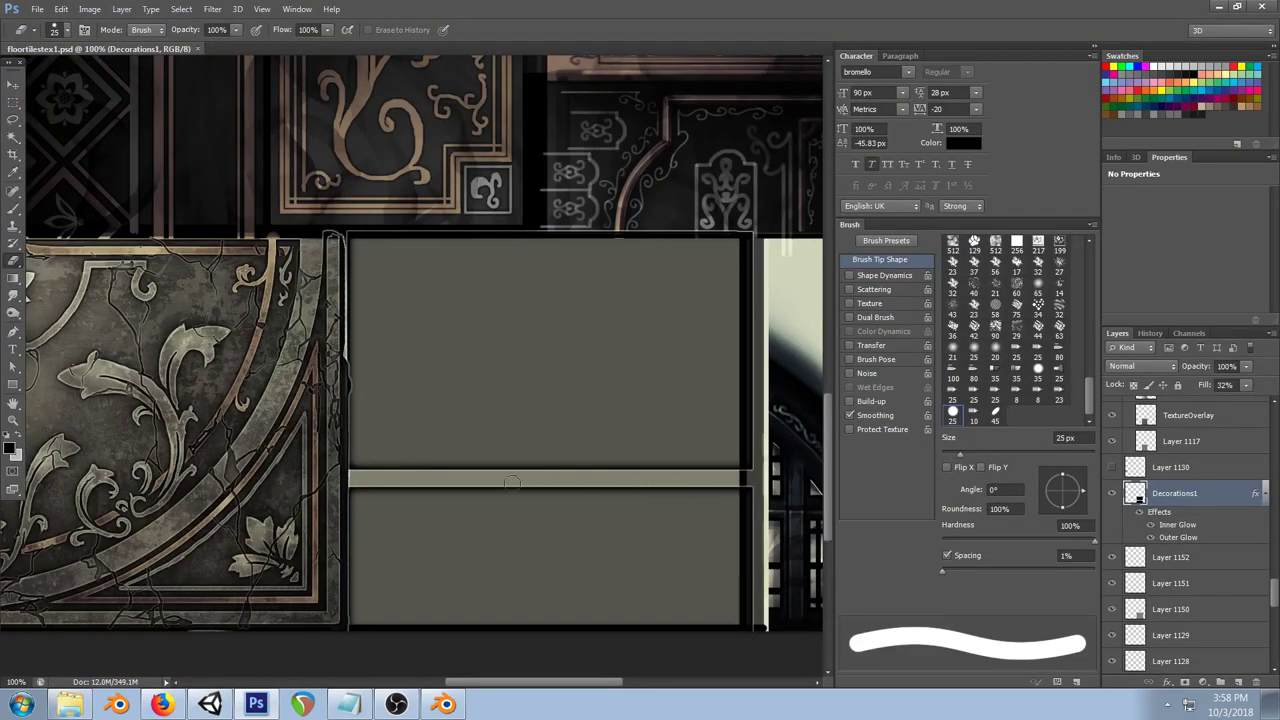
Step: Set the Eraser to 20 px and erase a straight horizontal strip close to the blank panel's lower edge
left_click_drag(512, 466, 400, 490)
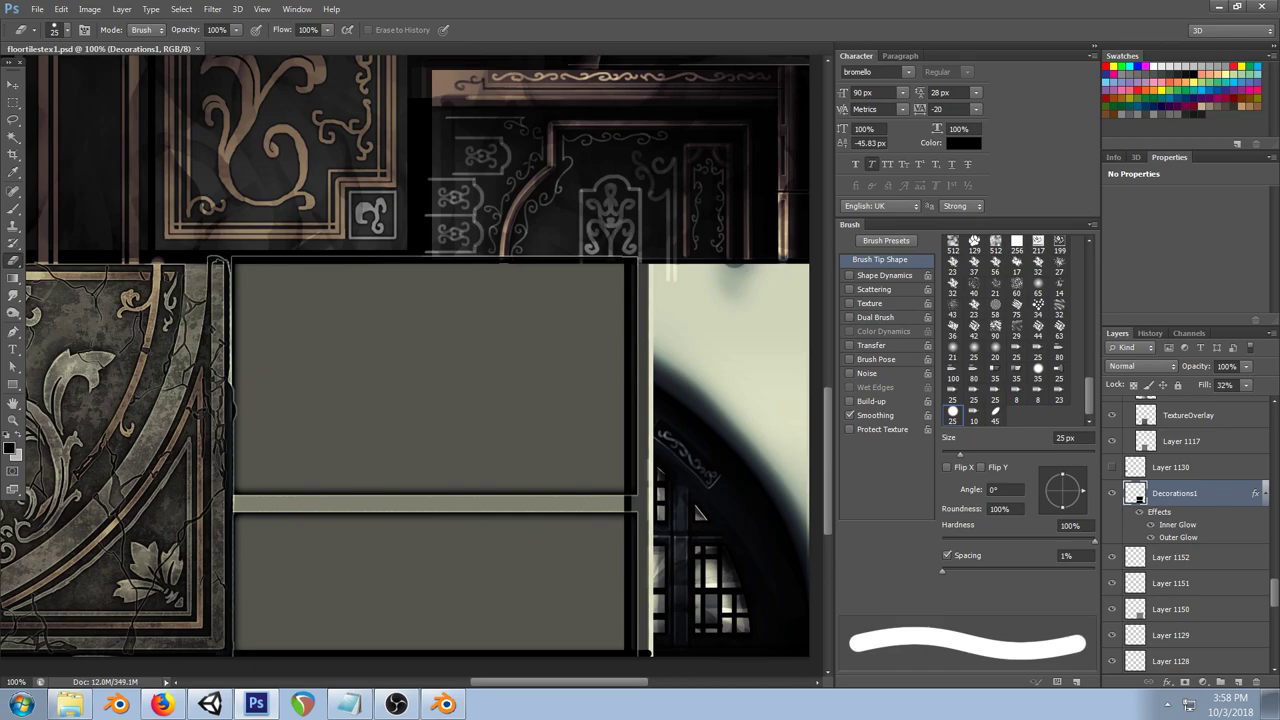
key("bracketleft")
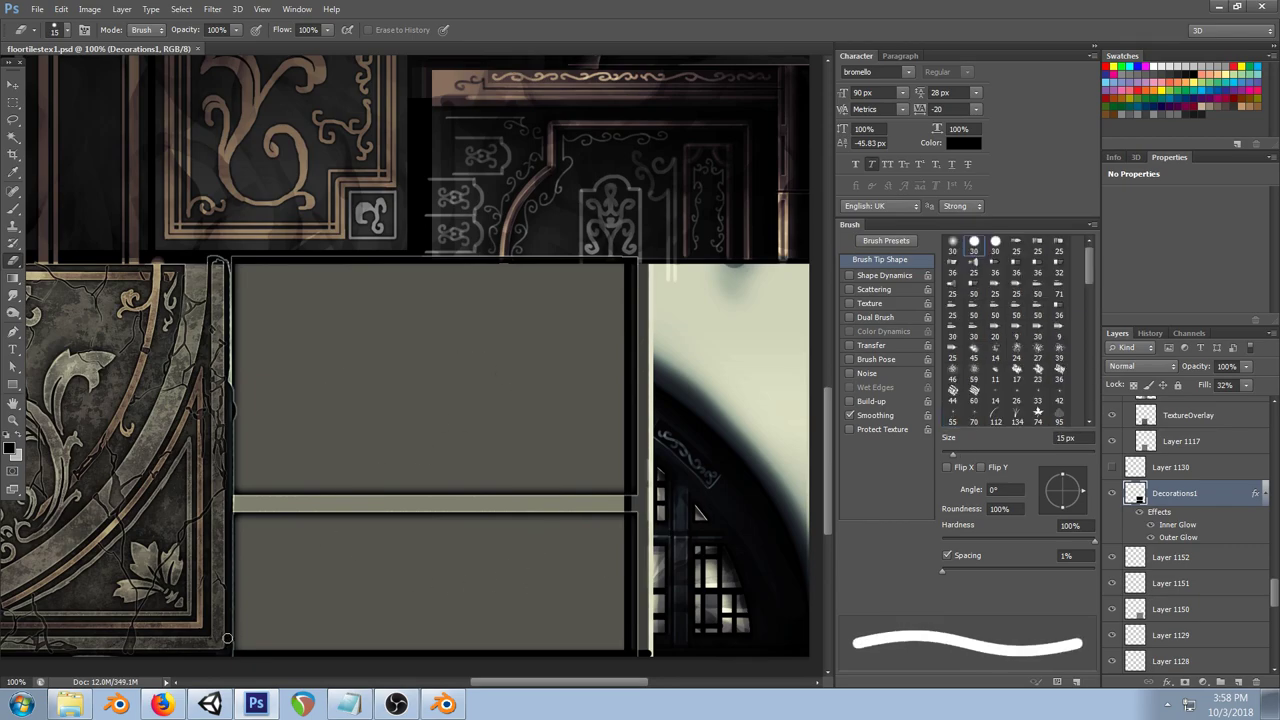
key("bracketright")
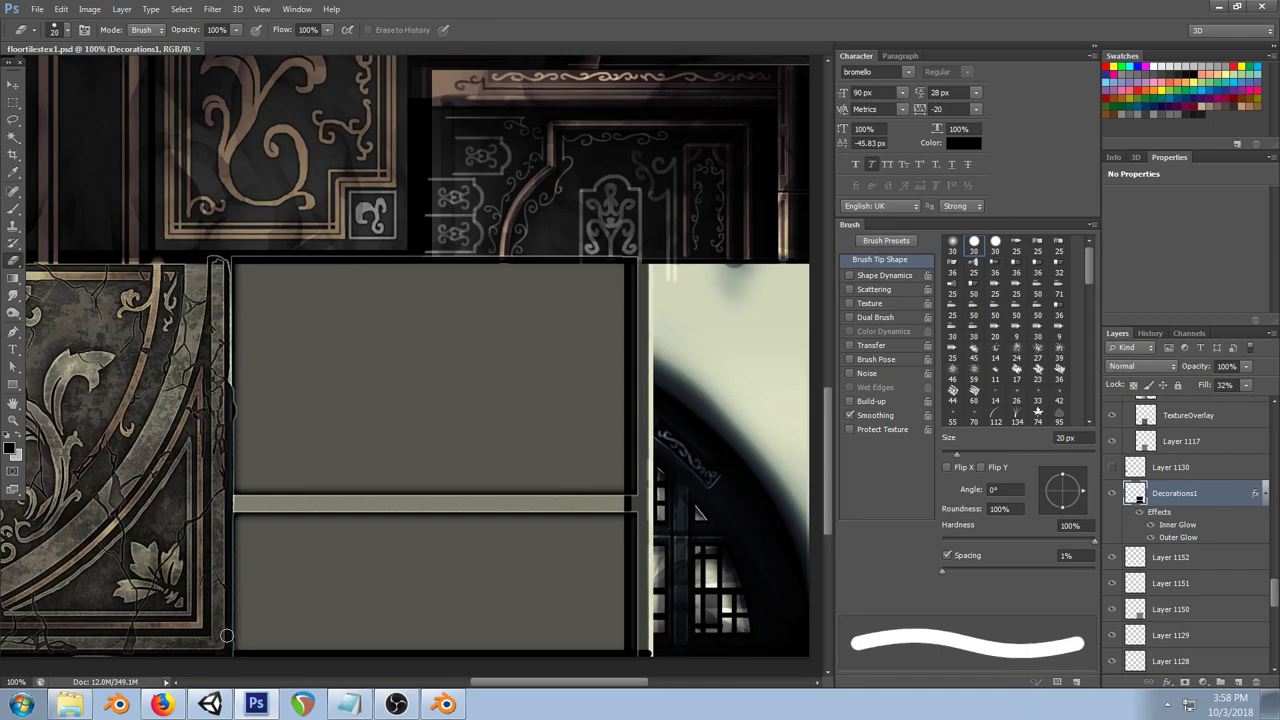
left_click_drag(228, 637, 601, 633)
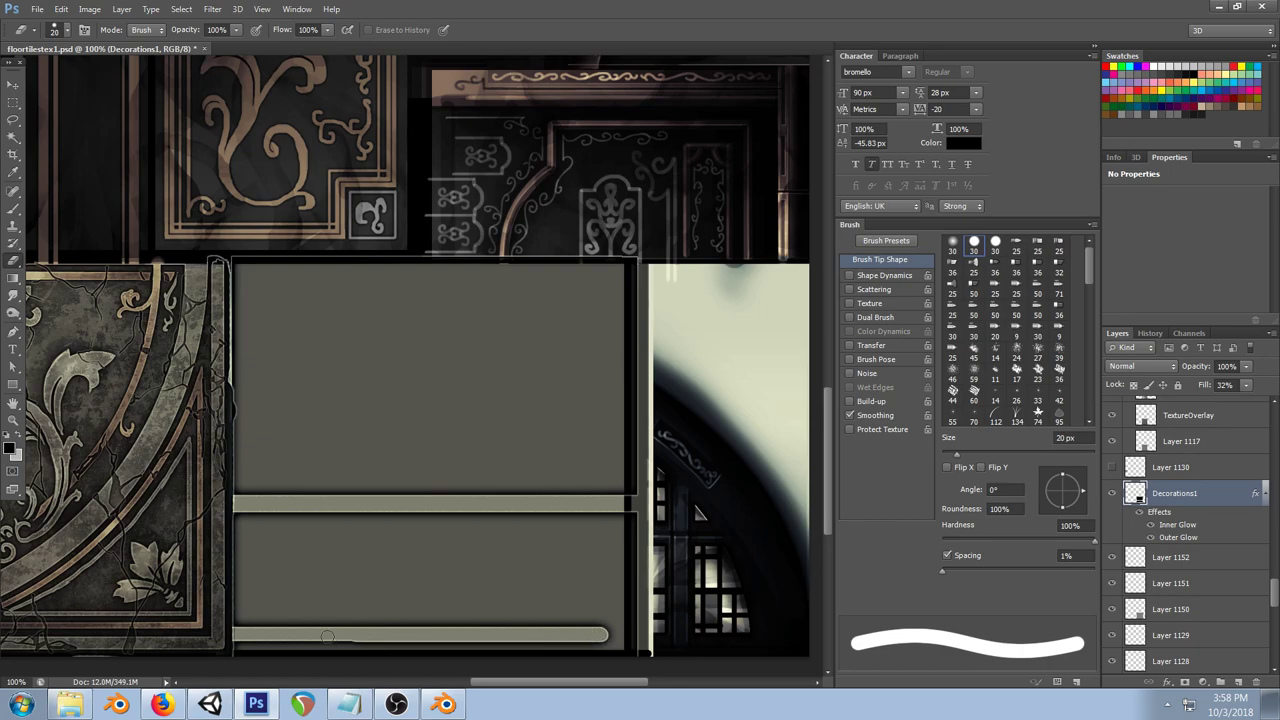
key("ctrl+z")
left_click_drag(228, 634, 605, 631)
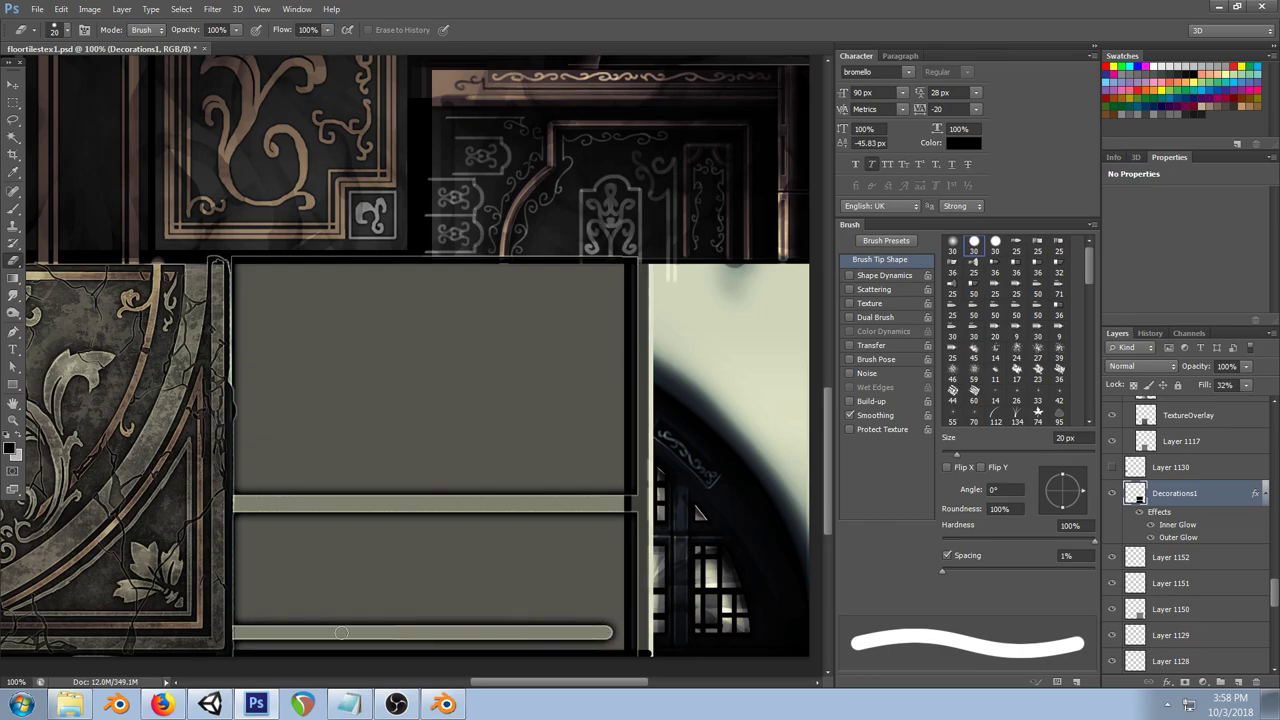
Step: Erase a straight 20 px vertical strip from the lower strip's outer end up to just below the panel's middle strip
left_click_drag(606, 631, 606, 459)
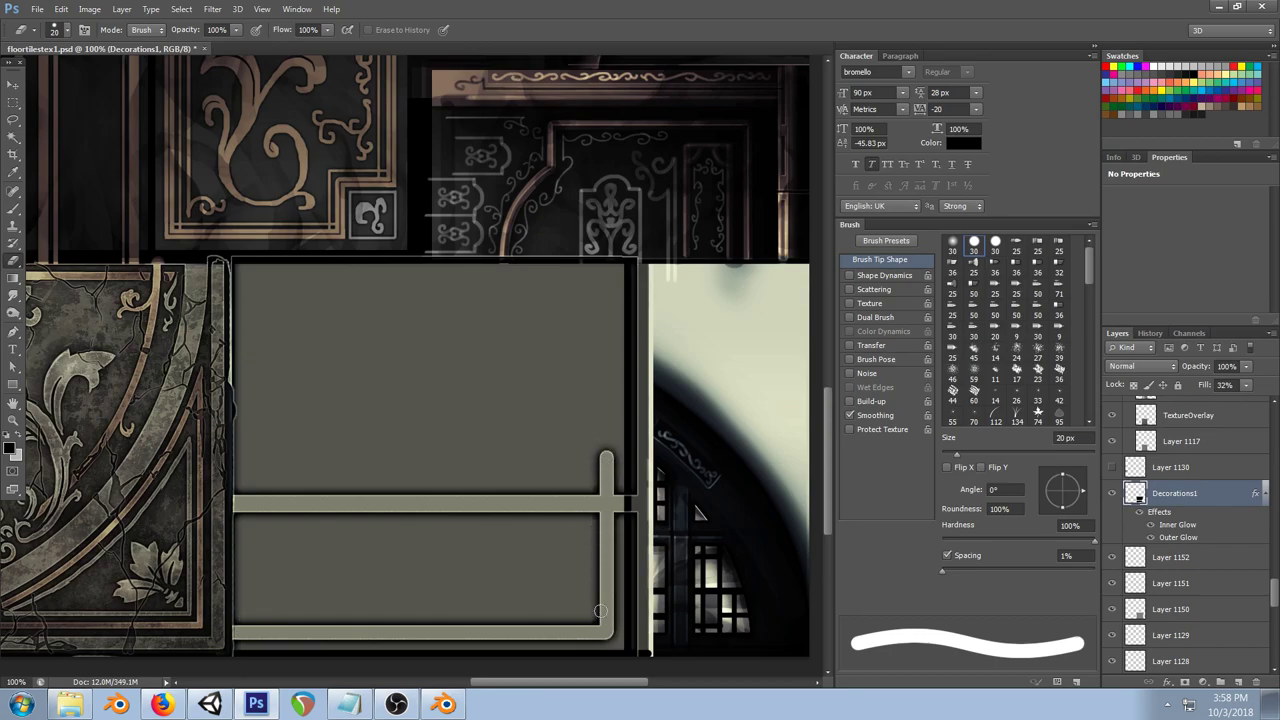
key("ctrl+z")
left_click_drag(605, 631, 606, 519)
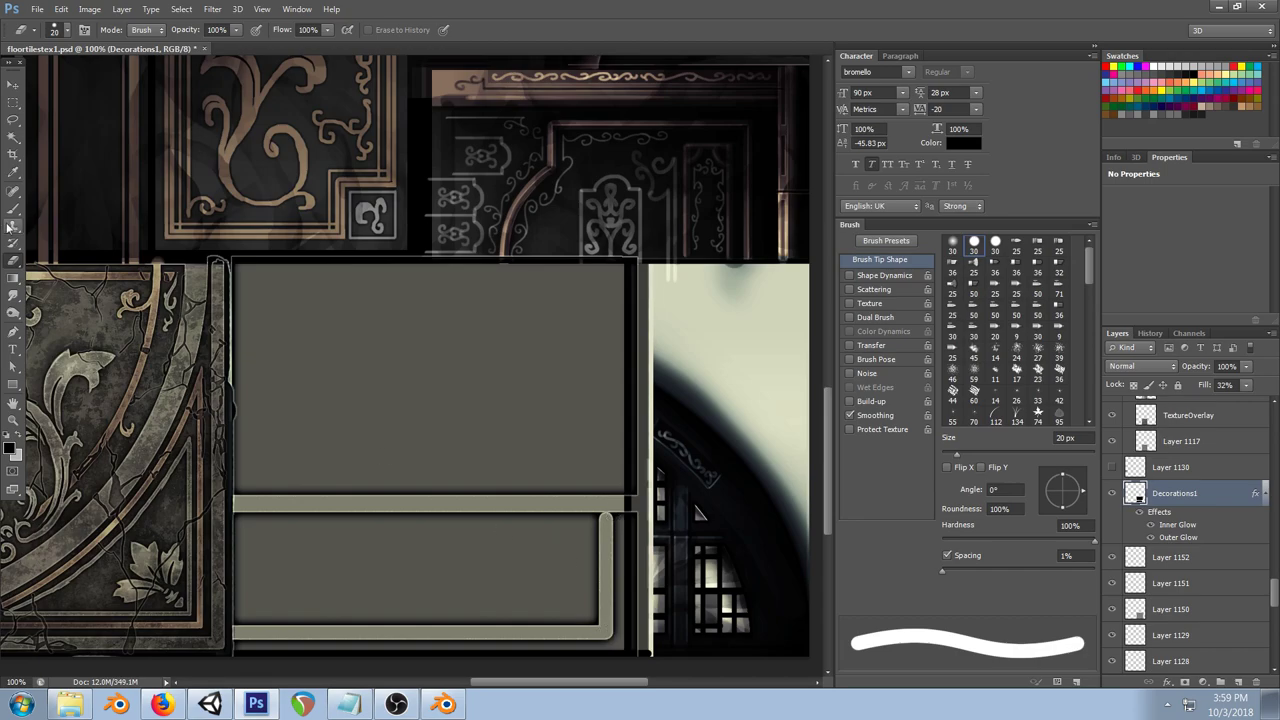
Step: Turn on Shape Dynamics for the Eraser and square off the short vertical strip's rounded upper end with a 15 px Brush
left_click(849, 275)
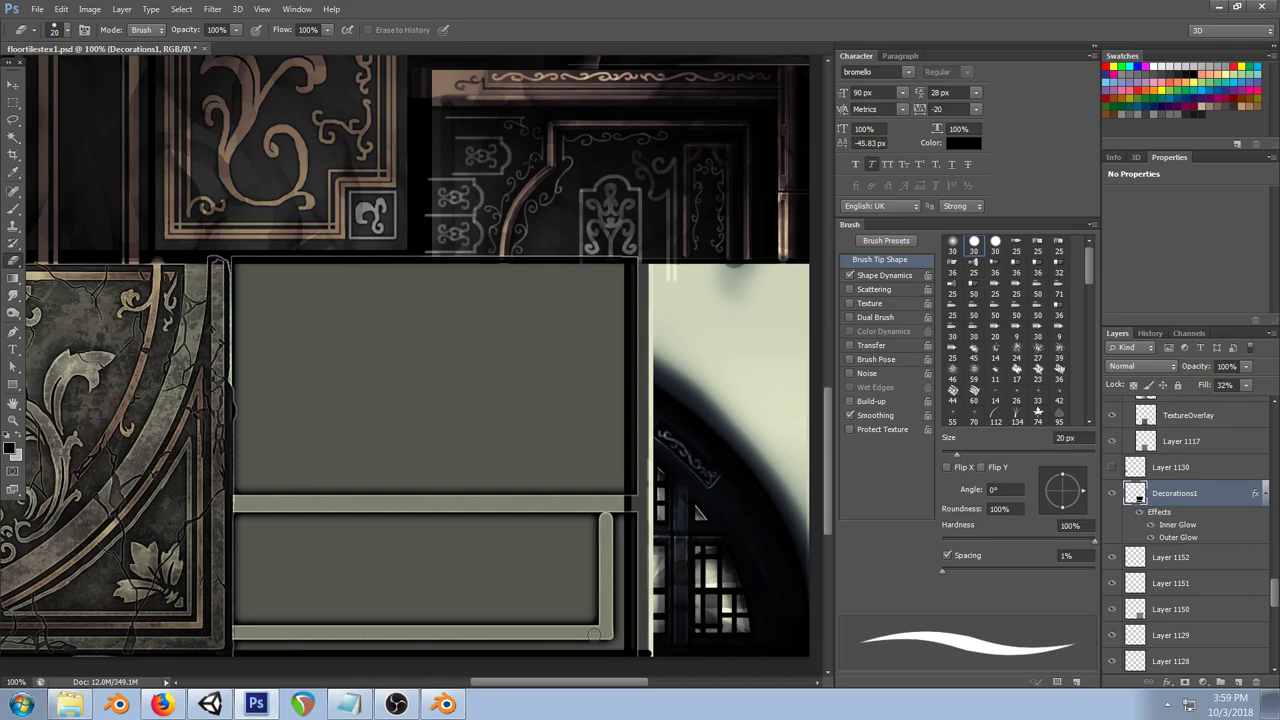
key("m")
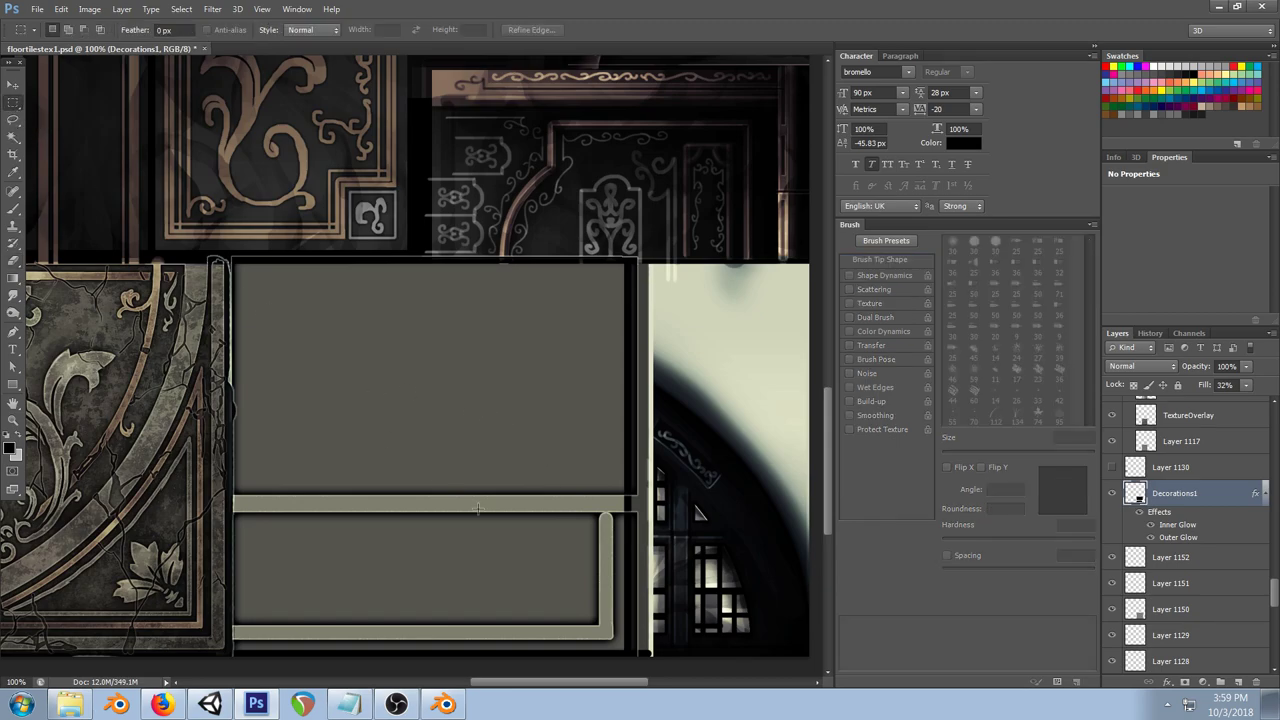
left_click_drag(609, 510, 230, 636)
key("ctrl+d")
key("b")
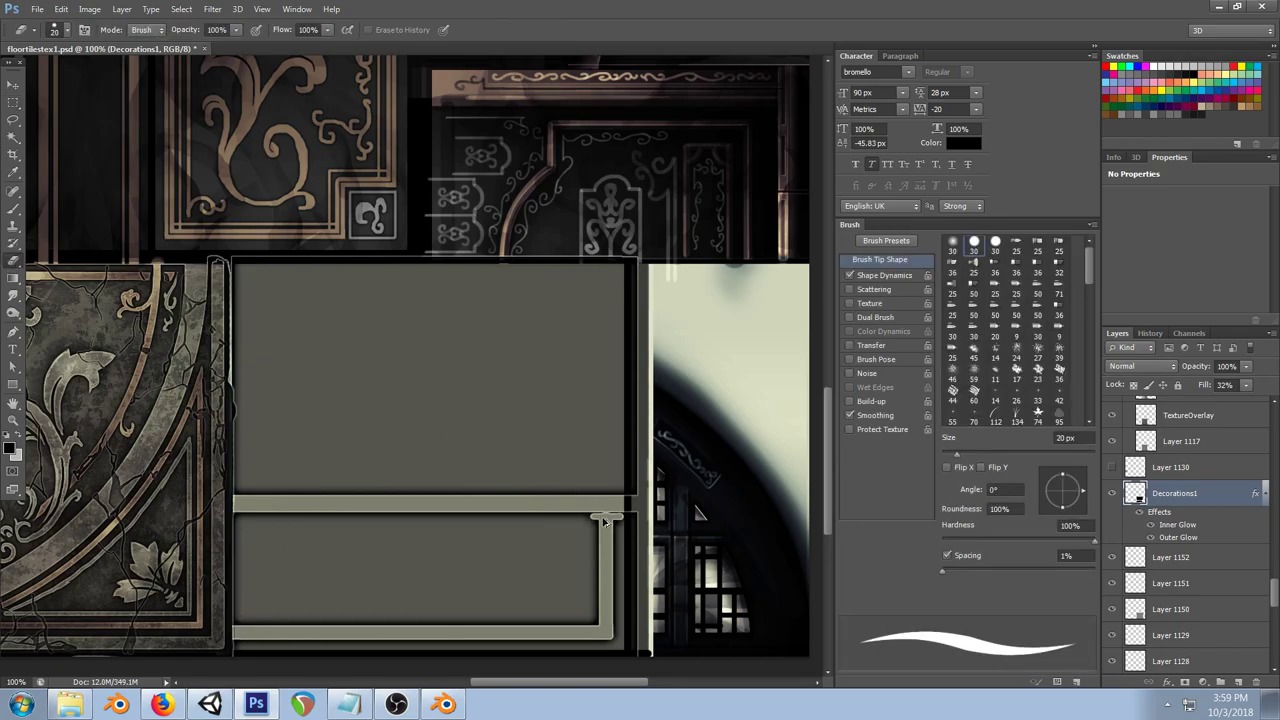
left_click(13, 208)
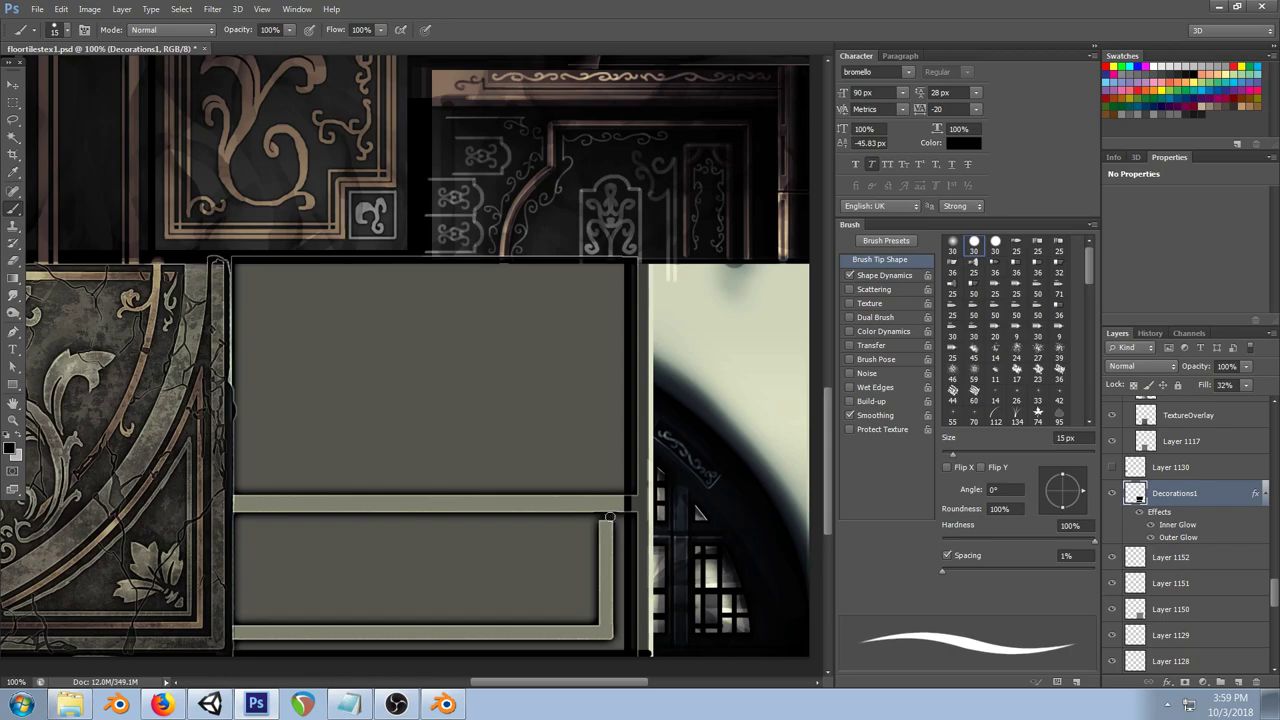
left_click_drag(616, 514, 594, 516)
left_click_drag(624, 518, 605, 516)
key("ctrl+z")
Step: Select a narrow vertical column above the middle strip, aligned with the short vertical strip, by subtracting from a rectangular selection
left_click(15, 103)
left_click_drag(231, 259, 612, 640)
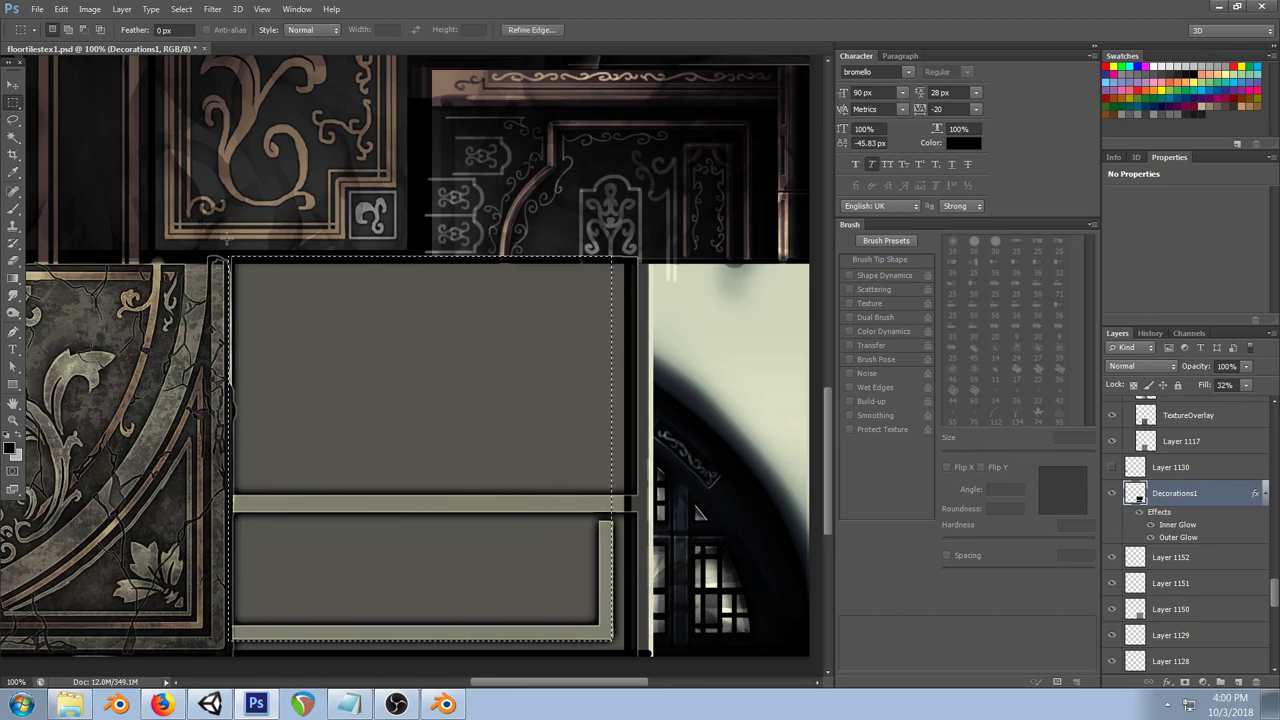
left_click_drag(213, 243, 599, 627, "alt")
left_click_drag(210, 664, 740, 492)
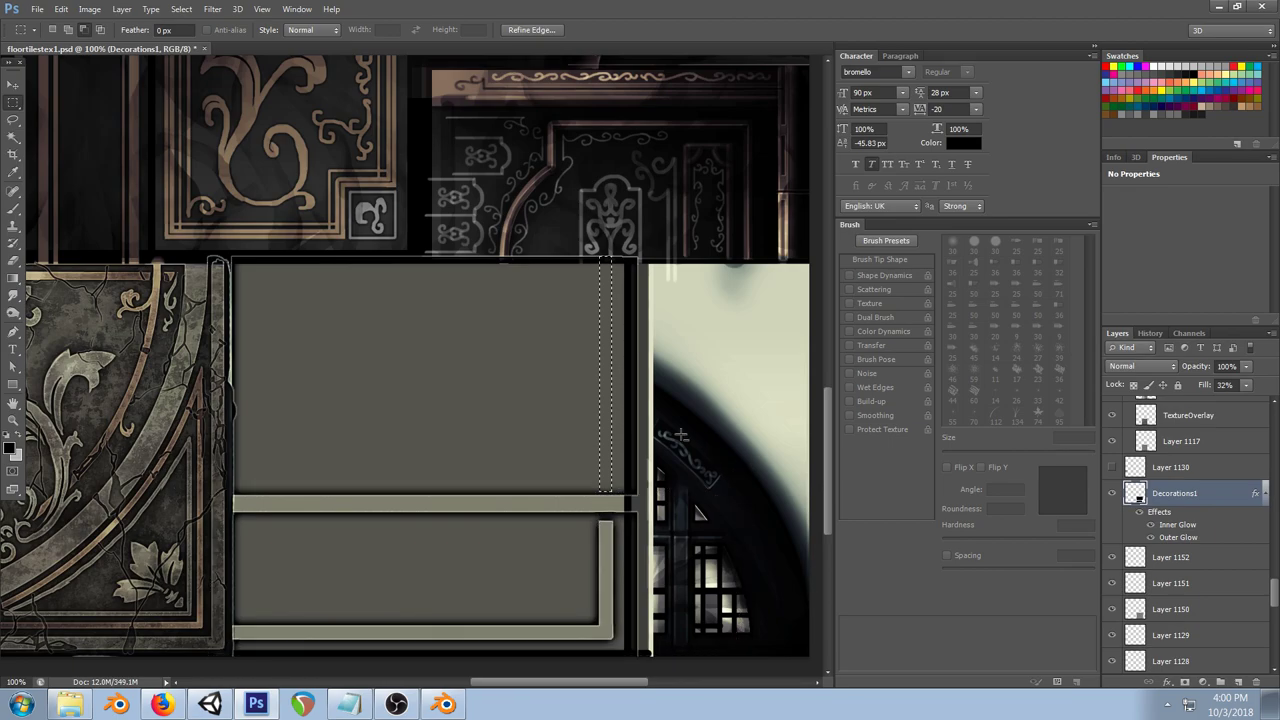
Step: Erase the selected column with a 72 px round tip, deselect it and save the texture
left_click(14, 261)
right_click(618, 243)
left_click(678, 274)
left_click_drag(606, 225, 608, 573)
key("ctrl+d")
key("ctrl+s")
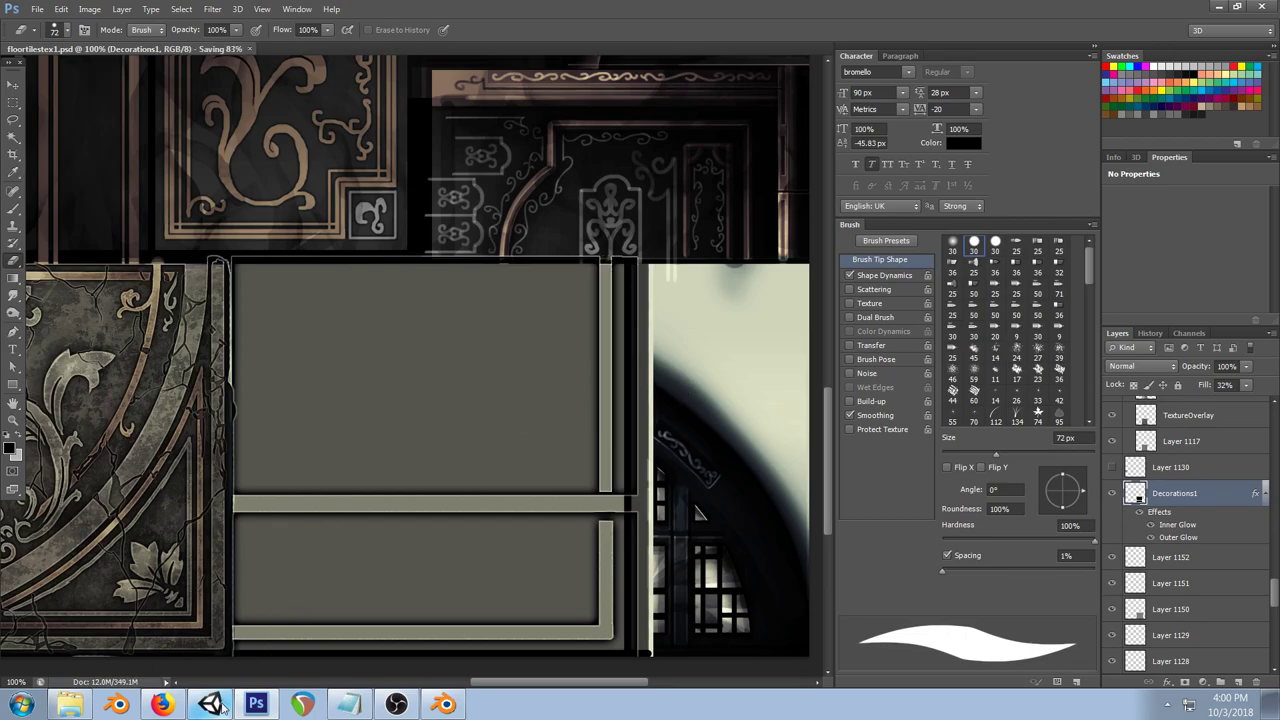
Step: Switch to Unity, inspect the updated strip layout on the floor tiles beside the wall, and return to Photoshop
left_click(210, 704)
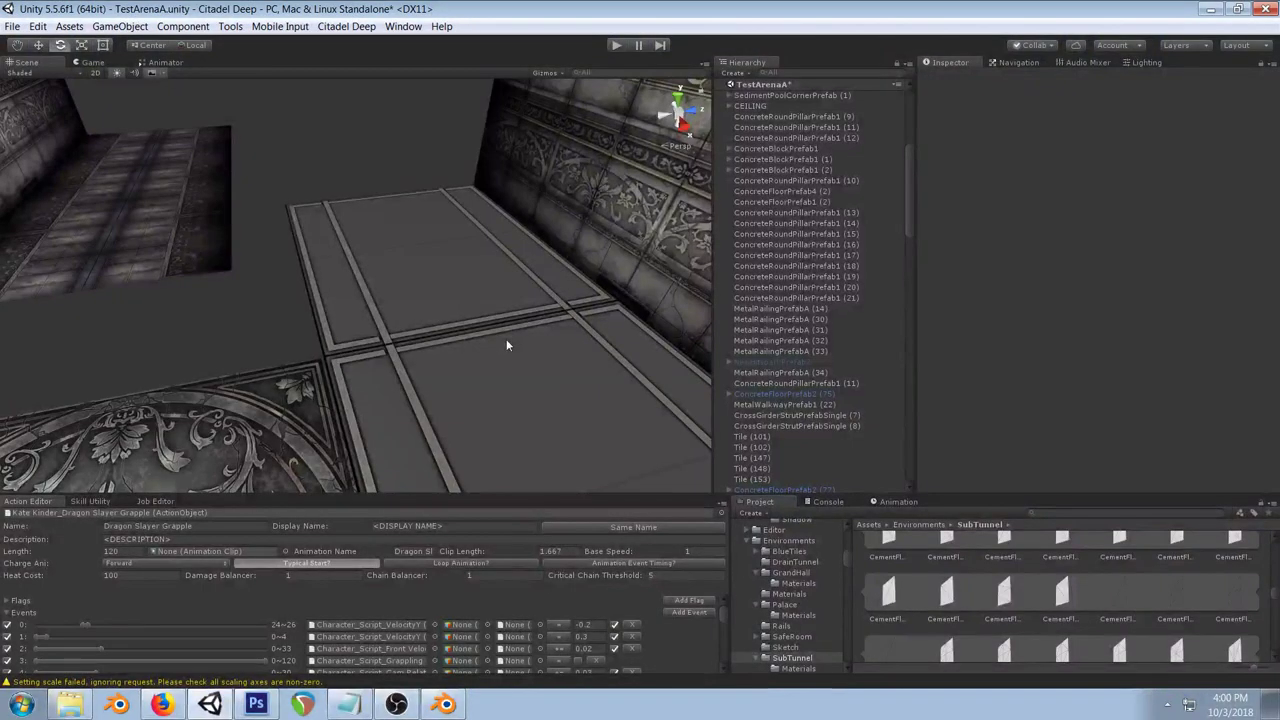
mouse_move(472, 269)
left_mouse_down()
mouse_move(373, 270)
mouse_move(497, 297)
mouse_move(343, 300)
mouse_move(362, 279)
mouse_move(323, 251)
mouse_move(429, 280)
mouse_move(292, 307)
mouse_move(461, 250)
left_mouse_up()
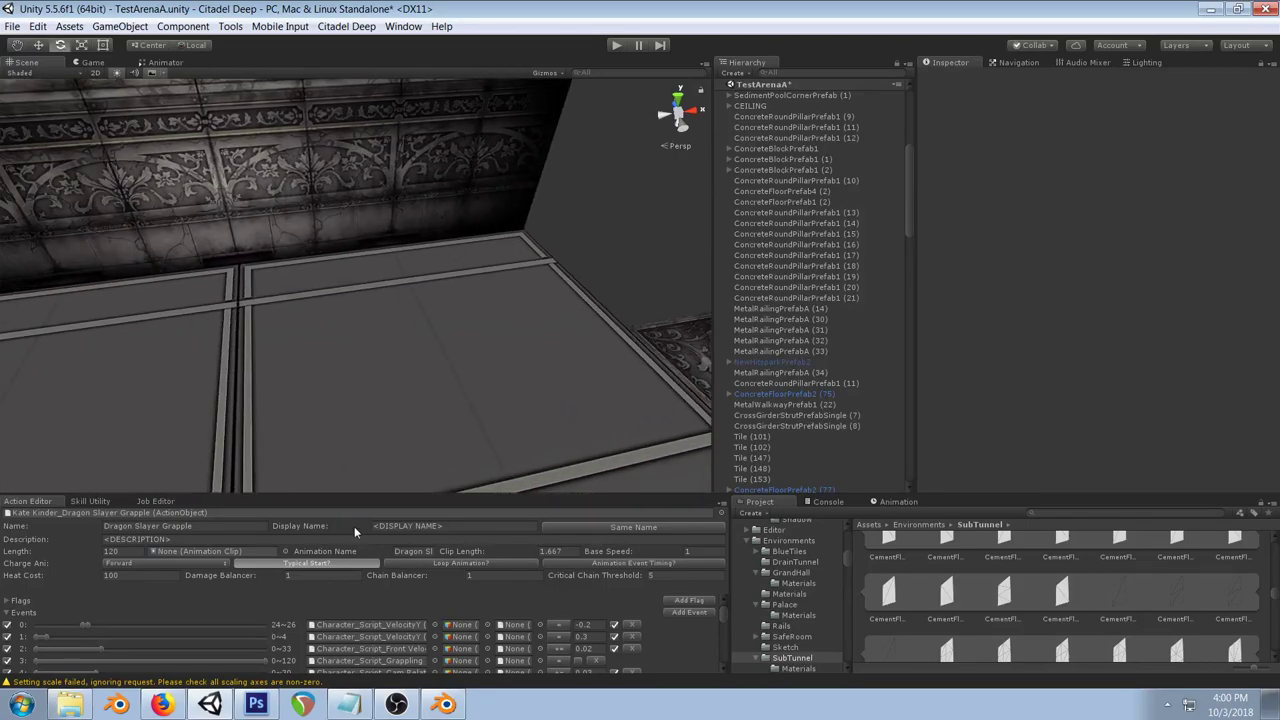
left_click(256, 704)
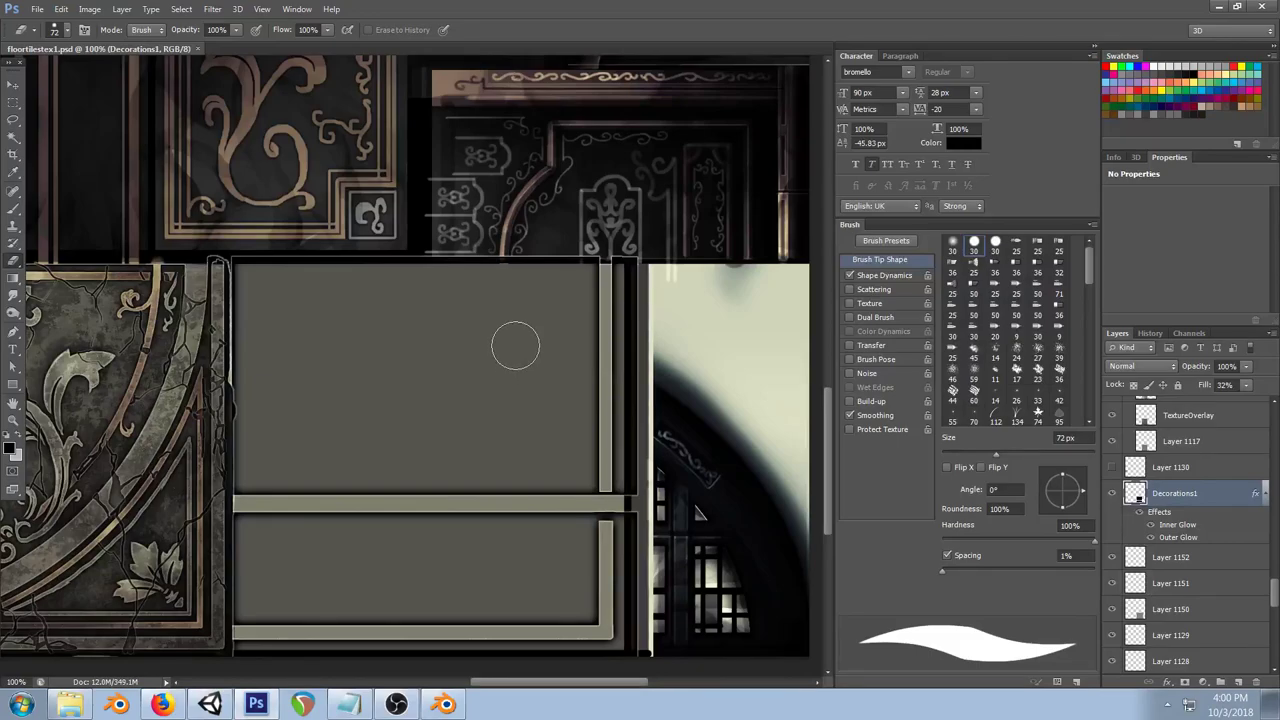
left_click(212, 706)
left_click(163, 705)
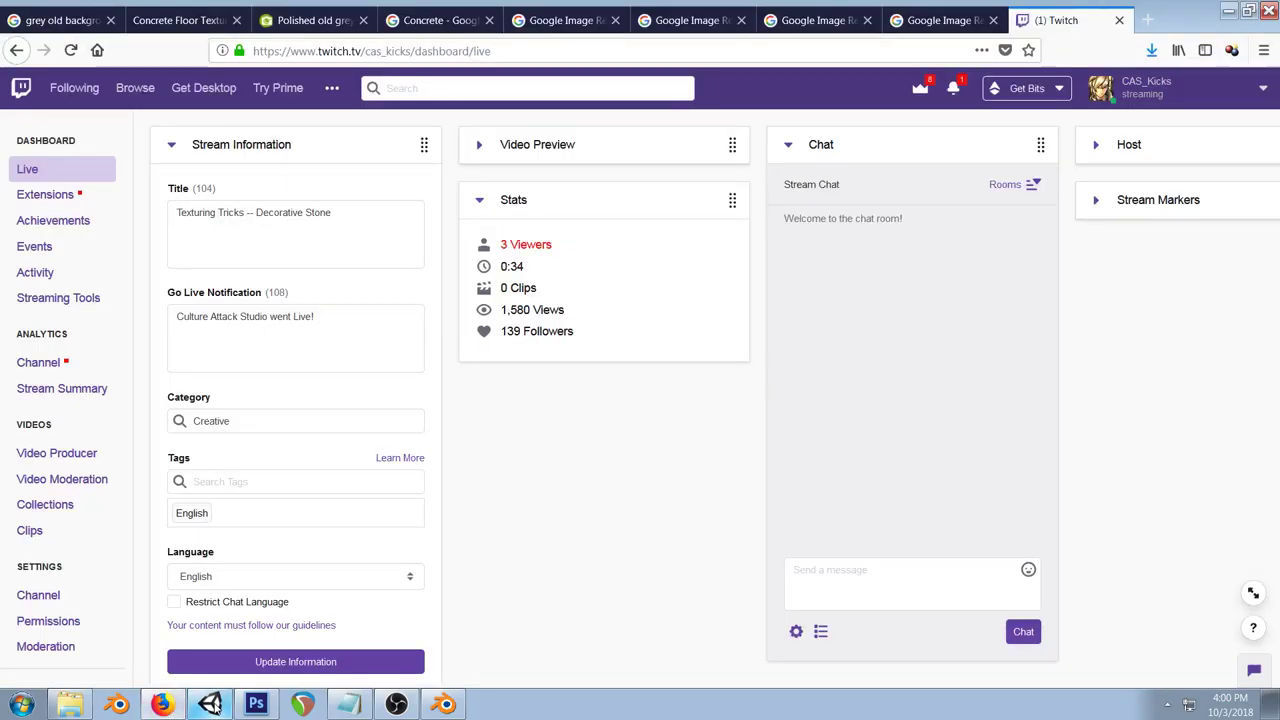
left_click(212, 706)
left_click(256, 704)
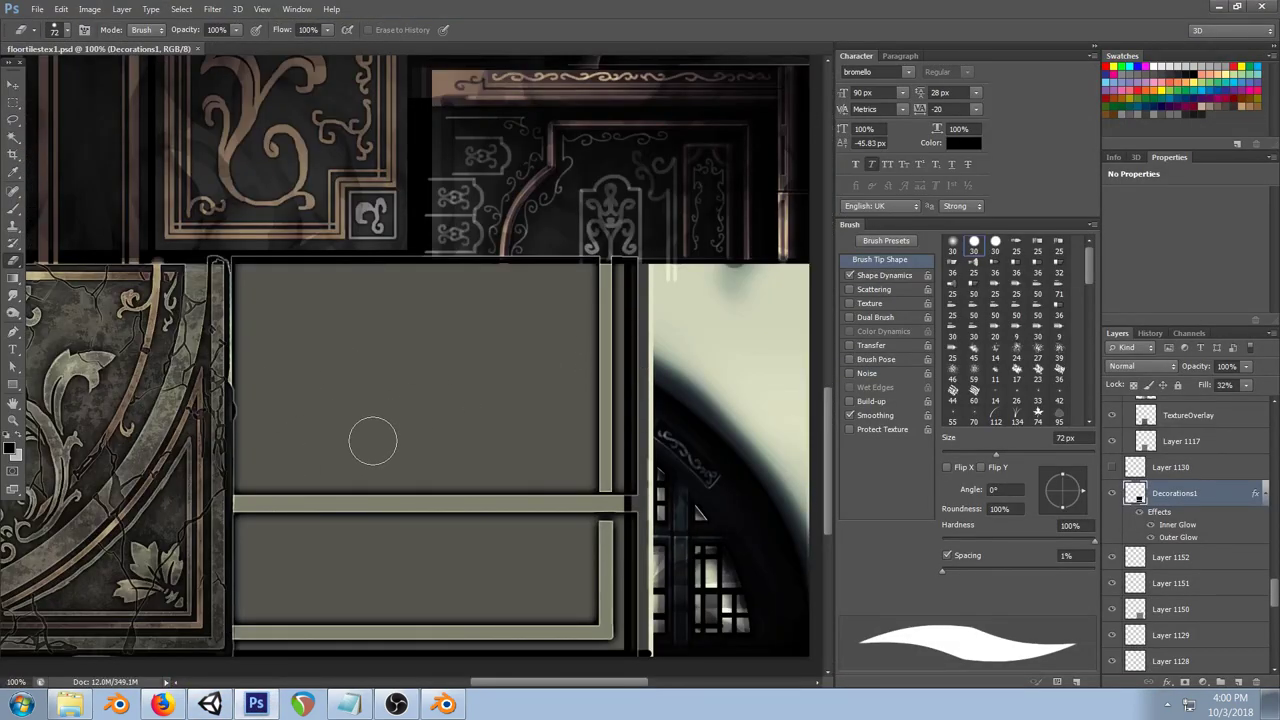
Step: View the ornate tile artwork in Photoshop, switch to Unity and examine the circular tiles and concrete floor around the pillar
left_click_drag(171, 346, 507, 249)
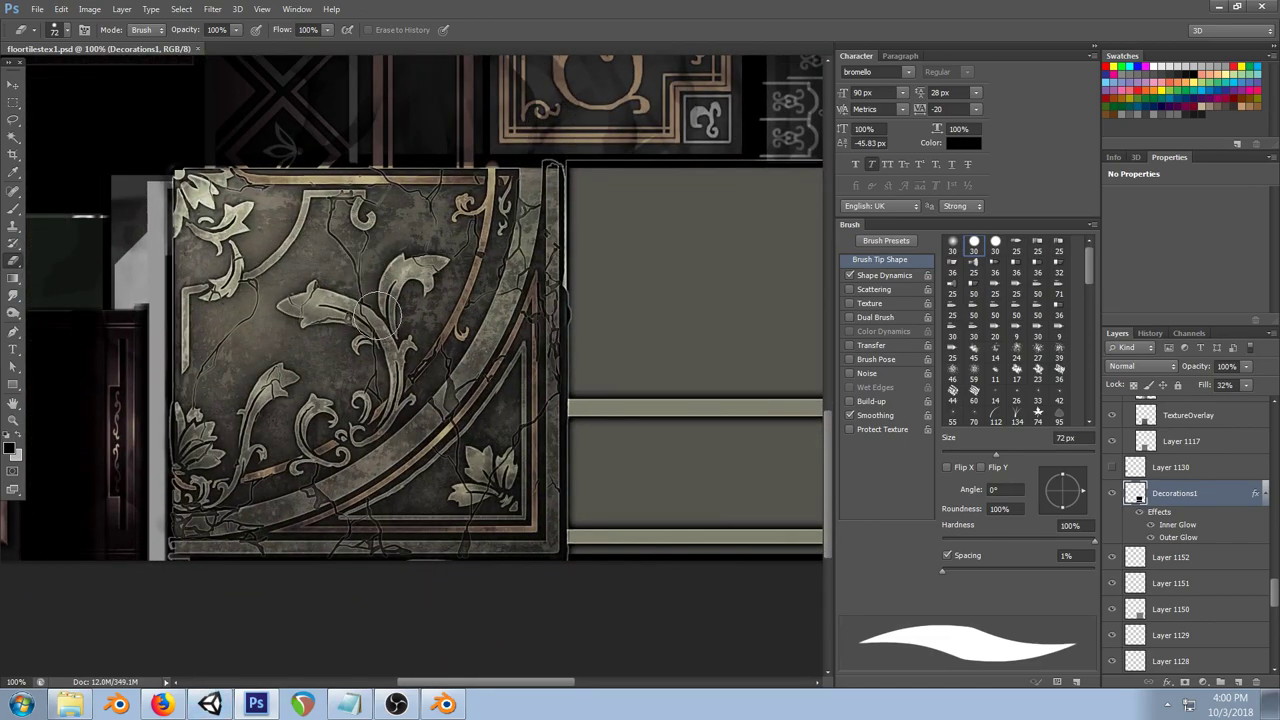
left_click(214, 703)
left_click_drag(549, 297, 380, 200)
left_click(407, 338)
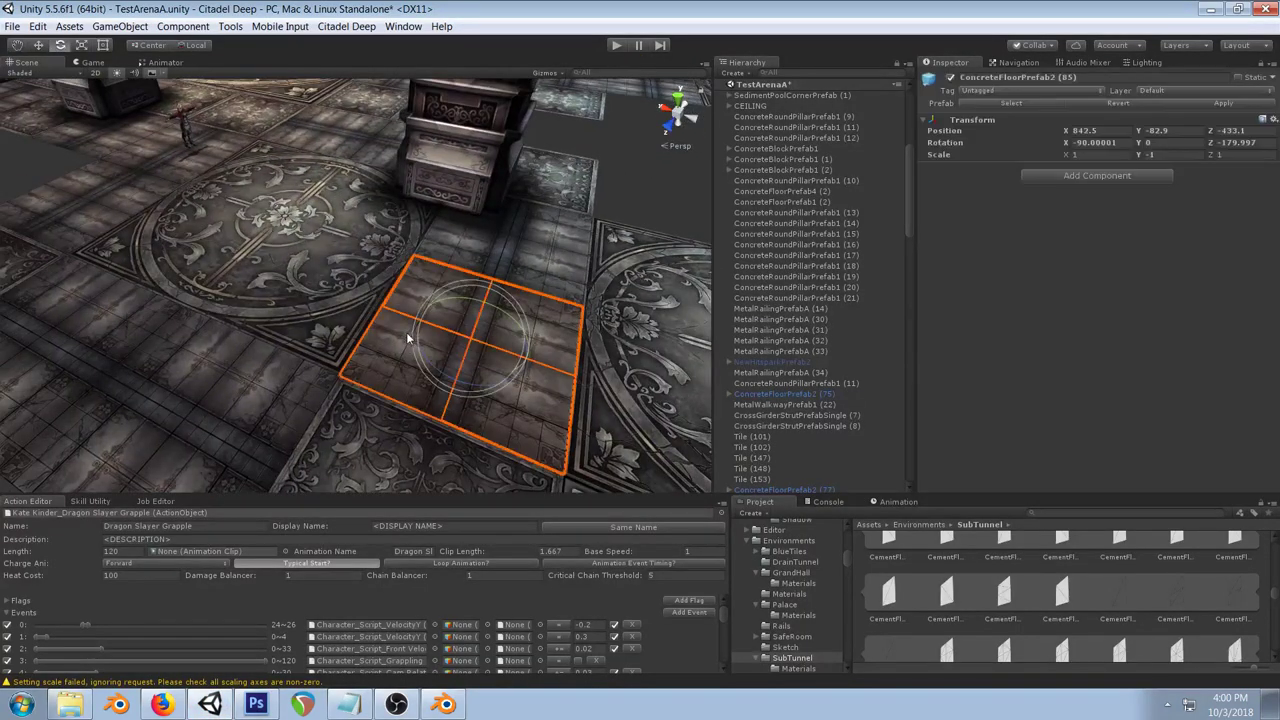
left_click(257, 405)
left_click(404, 409)
left_click_drag(388, 297, 351, 171)
left_click_drag(250, 130, 340, 162)
left_click_drag(186, 270, 407, 244)
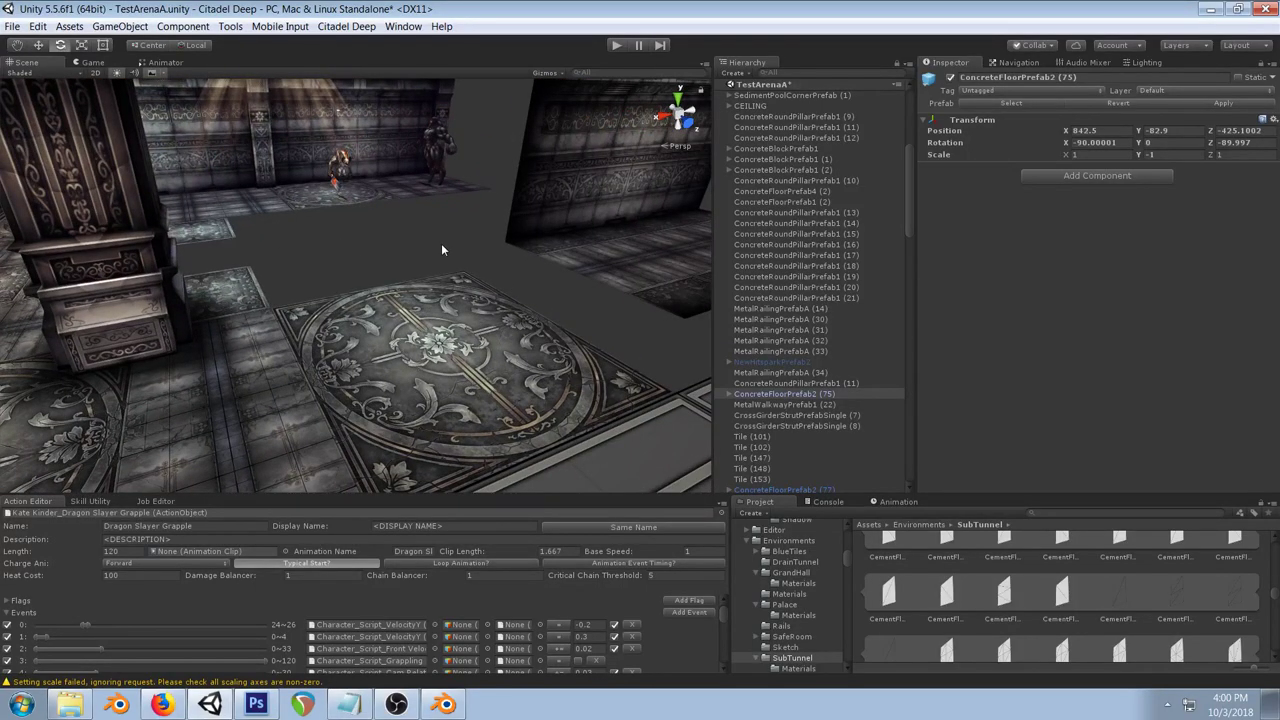
Step: Compare the striped floor tiles with the ornate wall and the patterned corridor floor in Unity, and return to Photoshop
left_click_drag(418, 243, 400, 365)
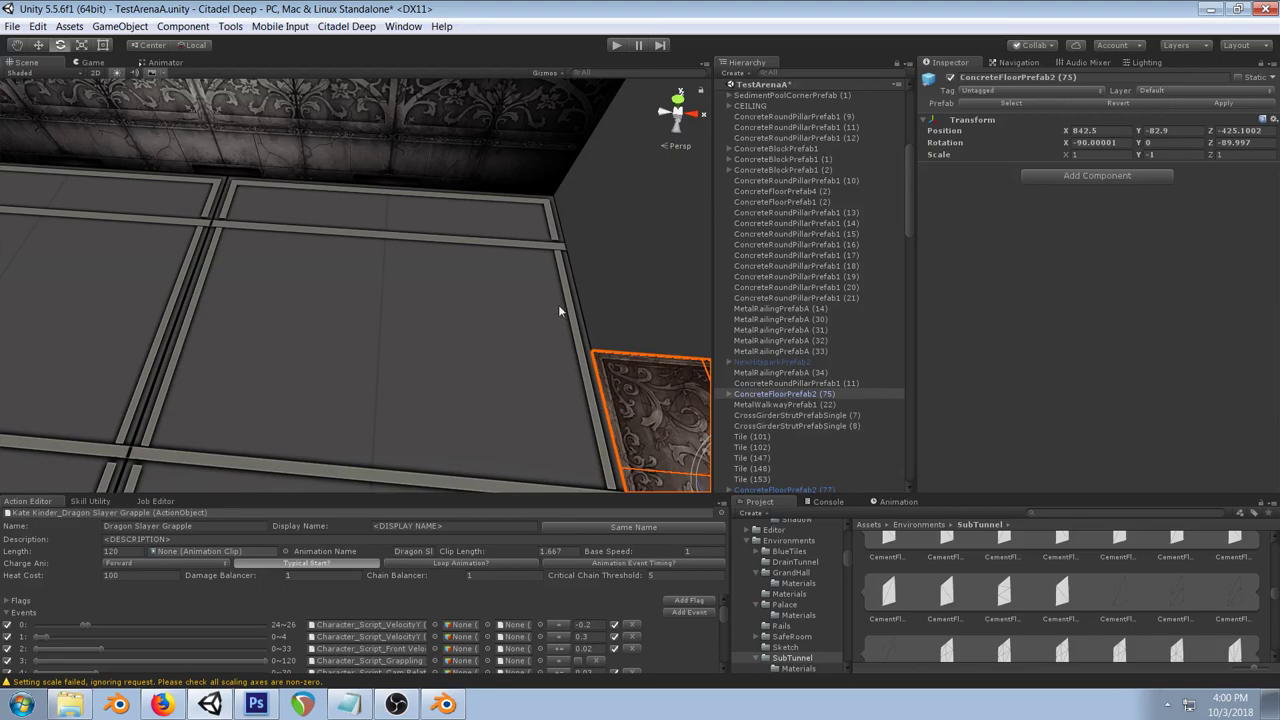
left_click(601, 257)
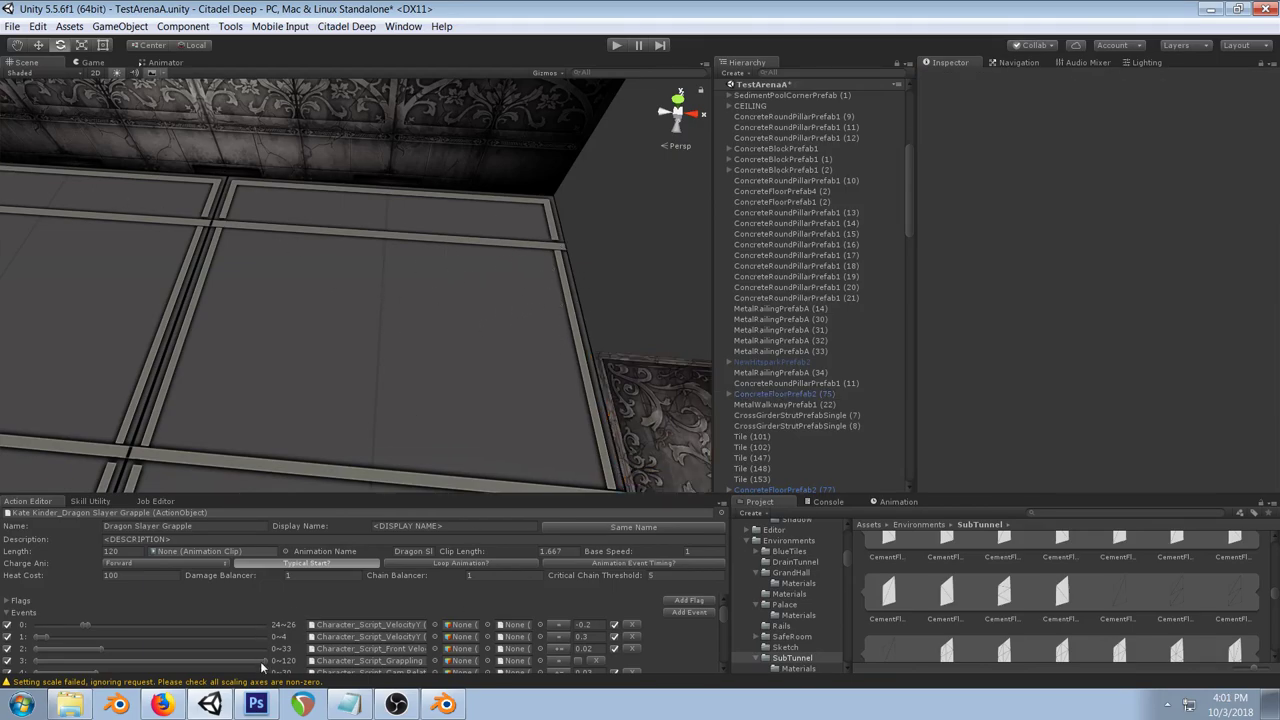
left_click_drag(472, 198, 377, 279)
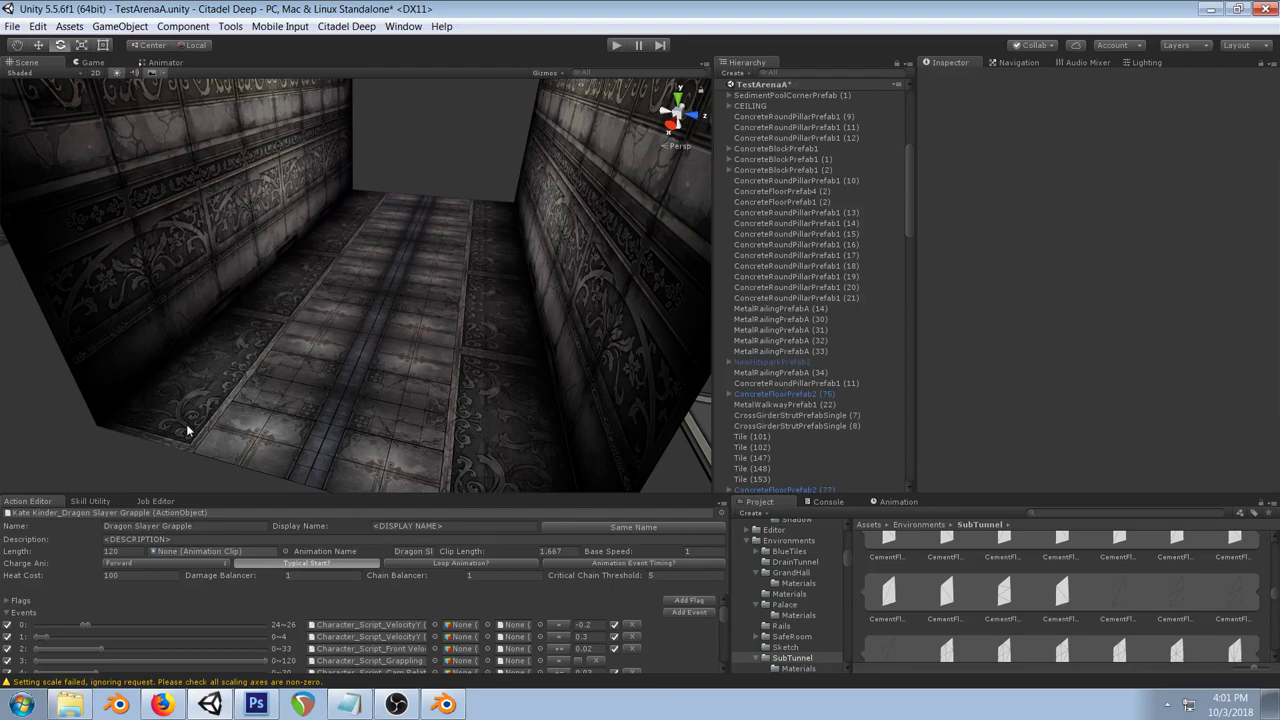
left_click_drag(309, 170, 423, 177)
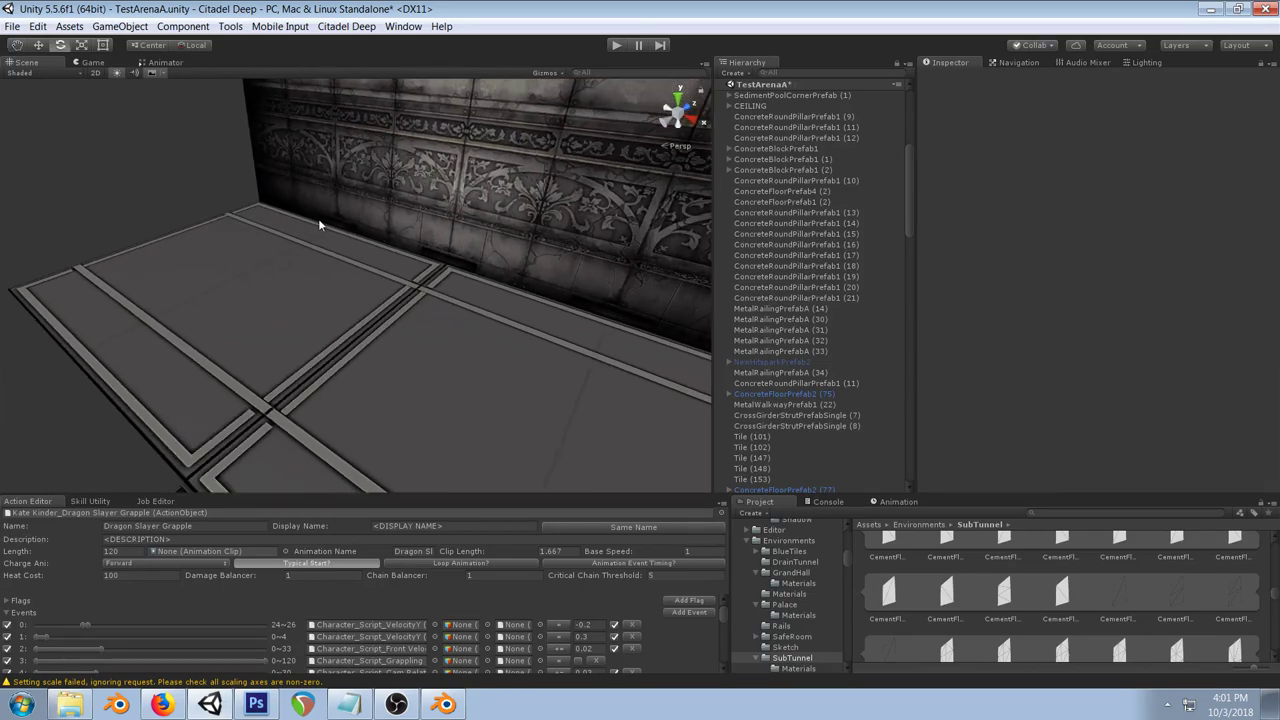
left_click_drag(478, 318, 376, 268)
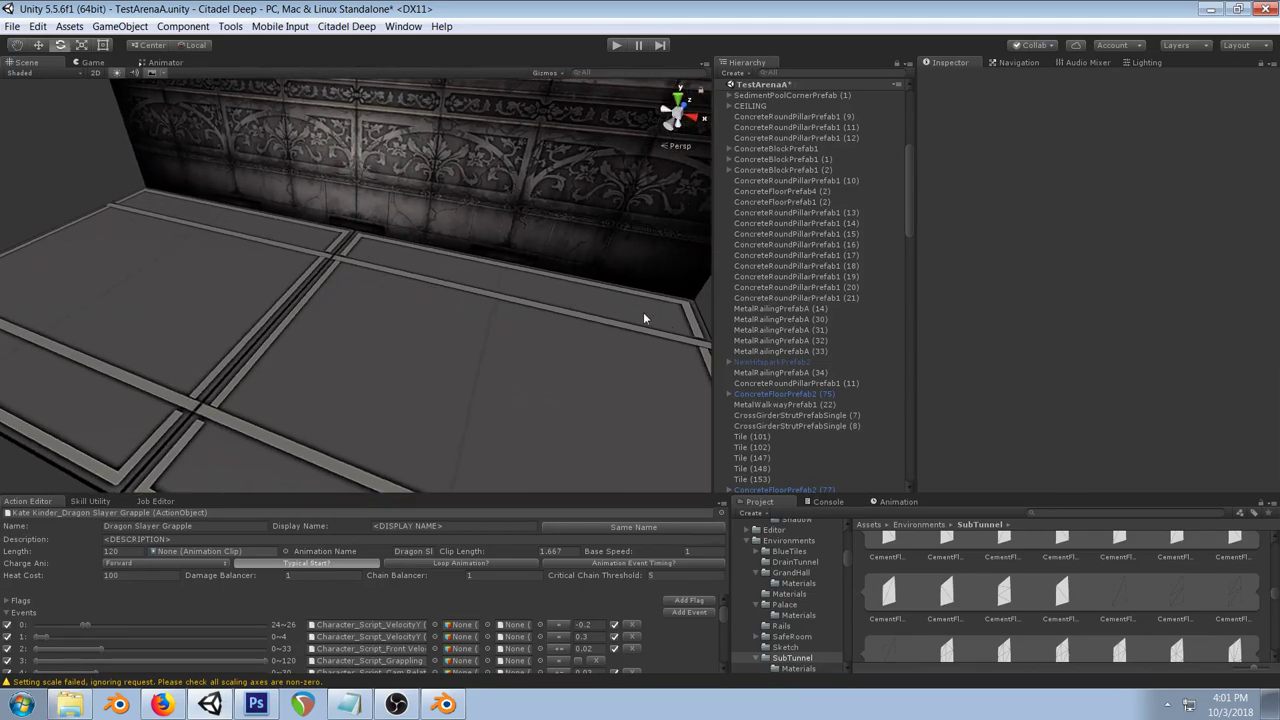
left_click(256, 704)
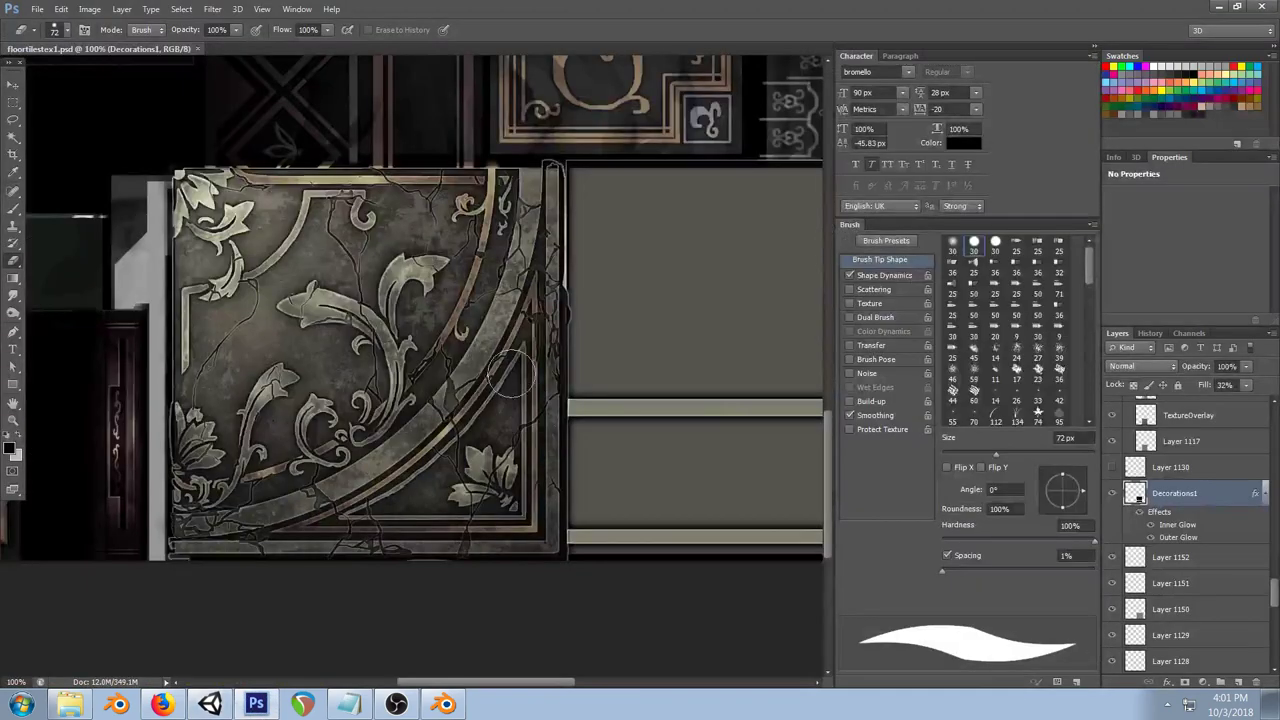
Step: Review the striped panel beside the ornate tile, switch to Unity and study the decorated pillar and circular floor ornament
left_click_drag(693, 321, 439, 330)
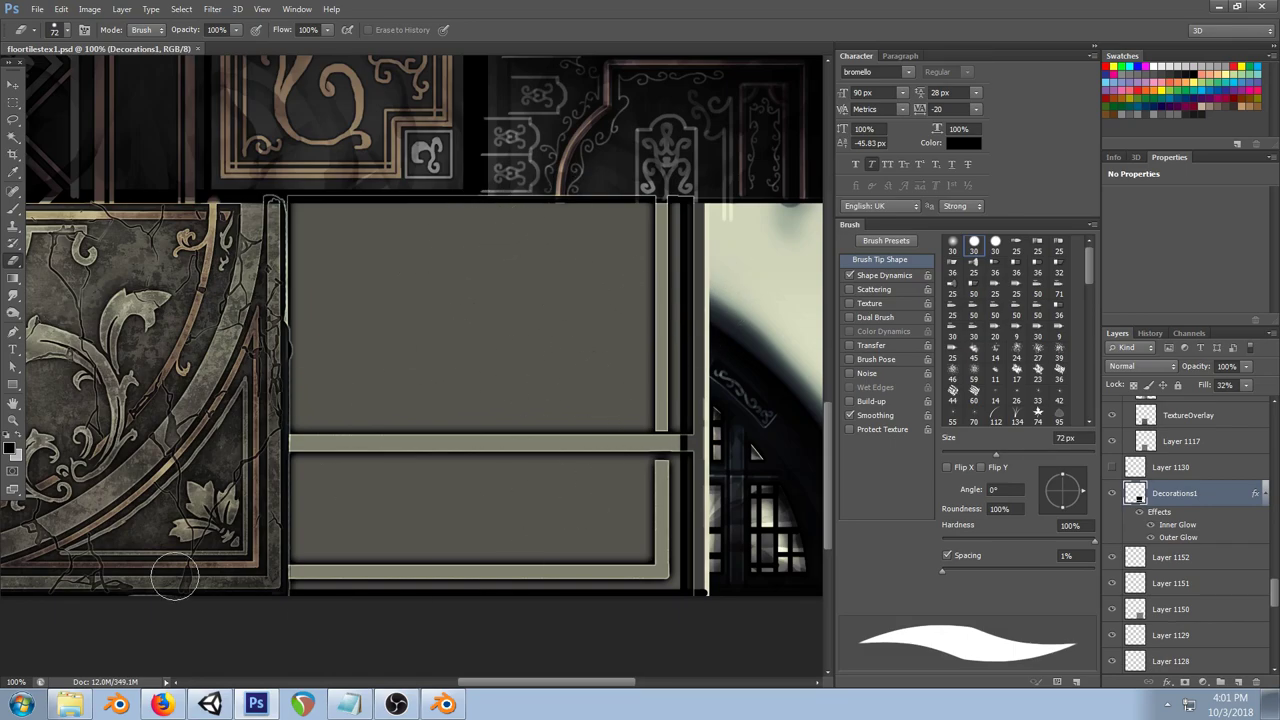
left_click(209, 705)
left_click_drag(334, 241, 478, 240)
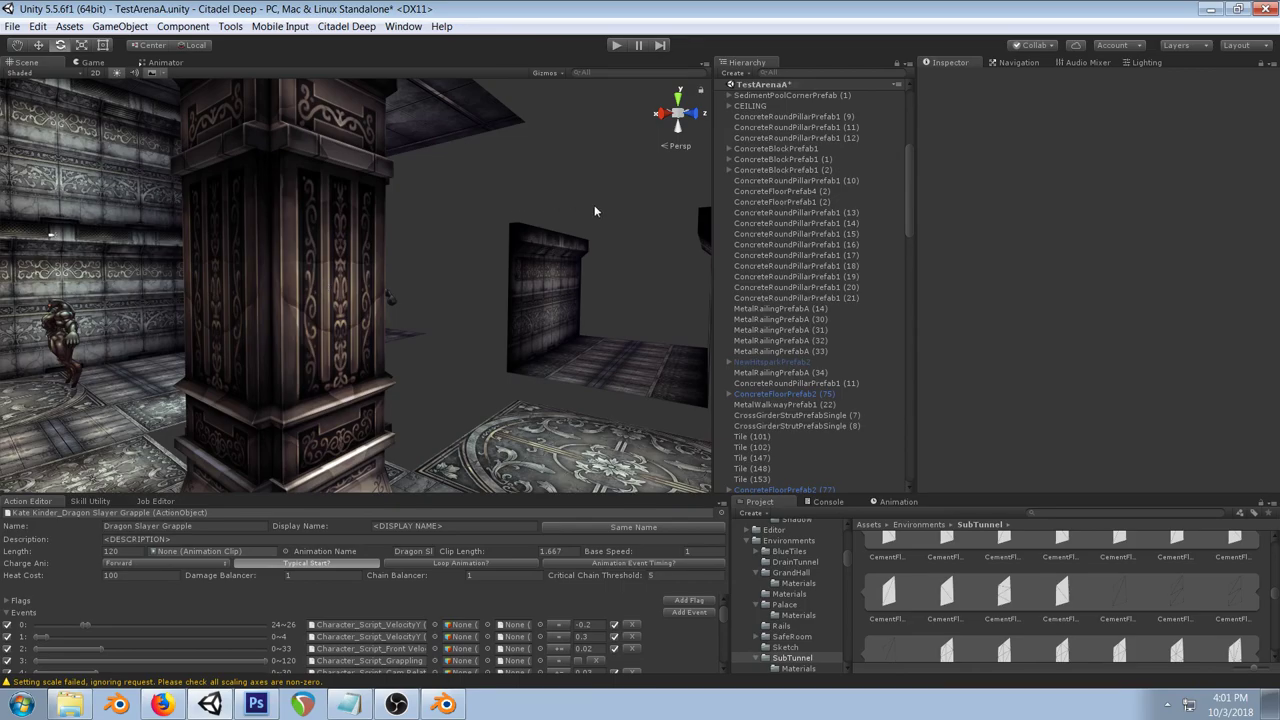
left_click_drag(595, 211, 517, 330)
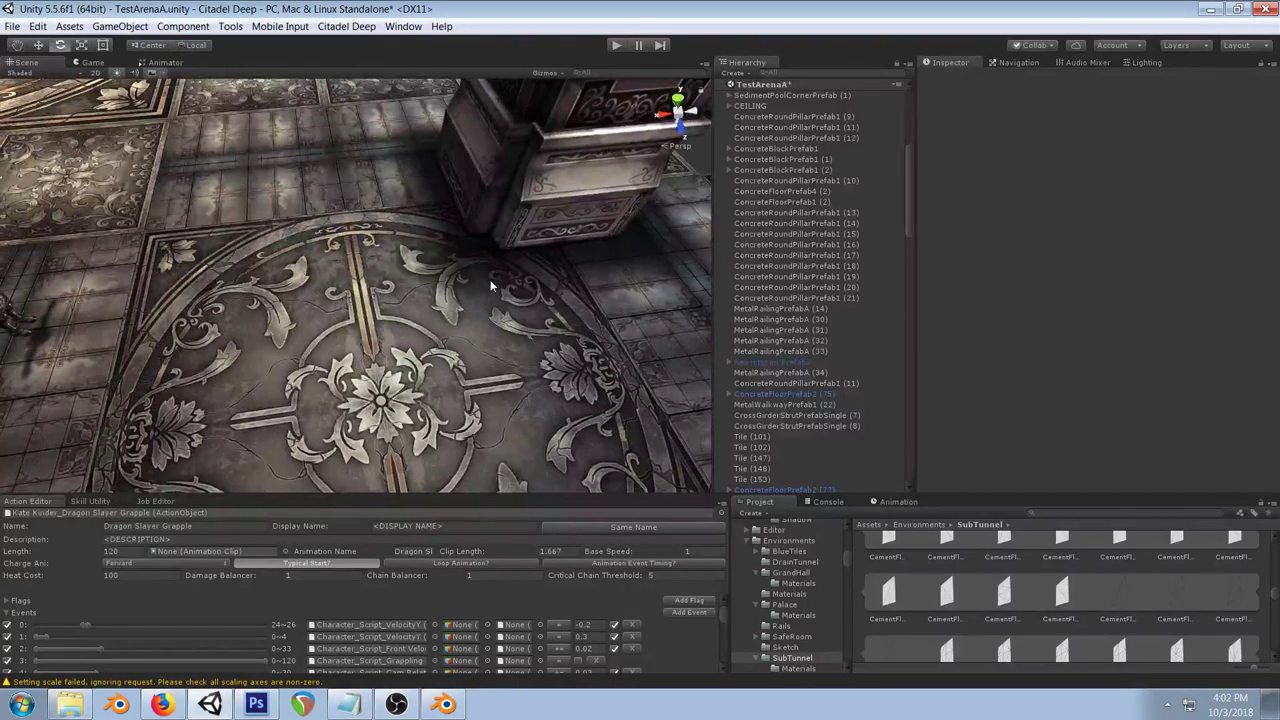
left_click_drag(389, 410, 525, 238)
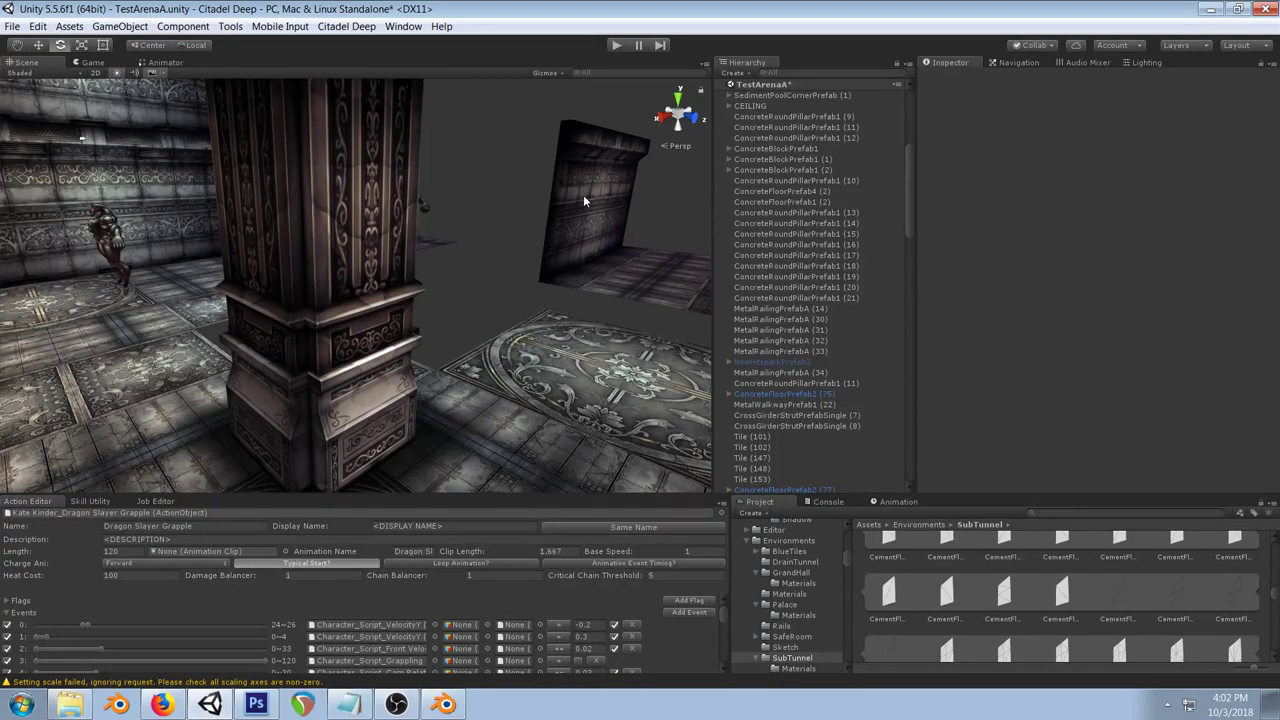
left_click_drag(522, 330, 590, 298)
Step: Look at the Dragon Quest XI Gallopolis reference image in Firefox and return to Photoshop
left_click(165, 707)
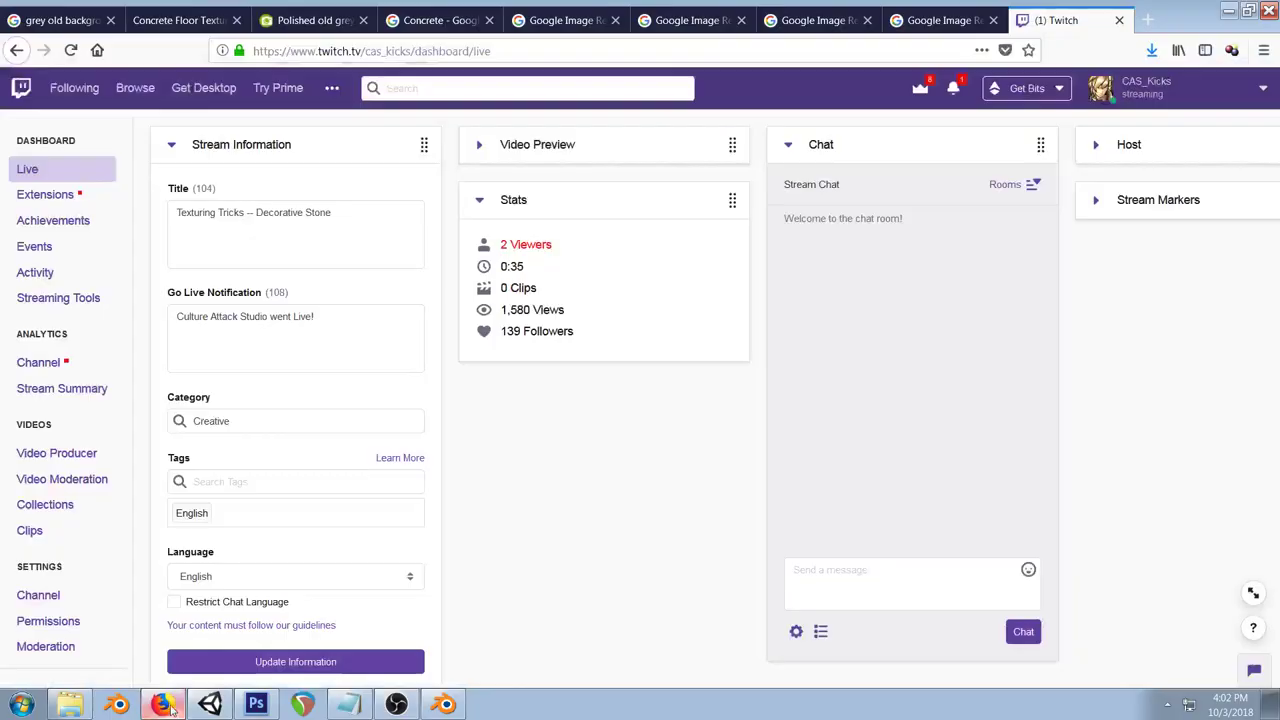
left_click(967, 12)
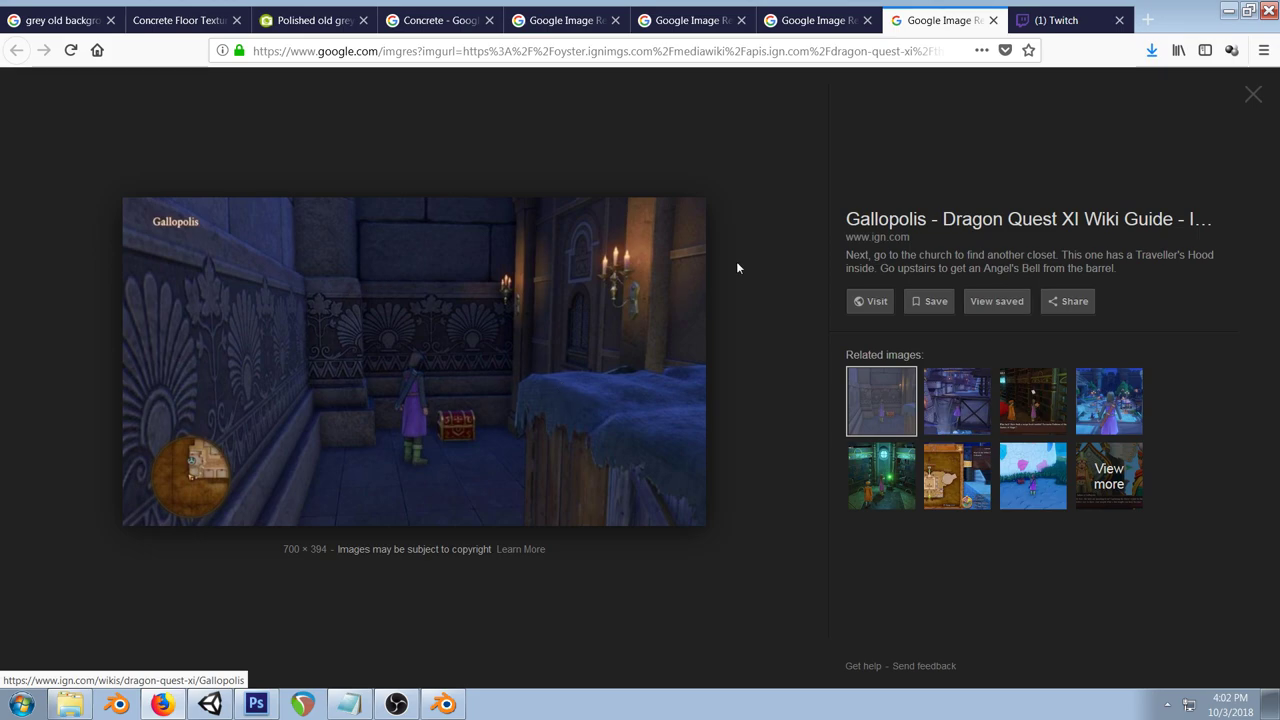
left_click(256, 704)
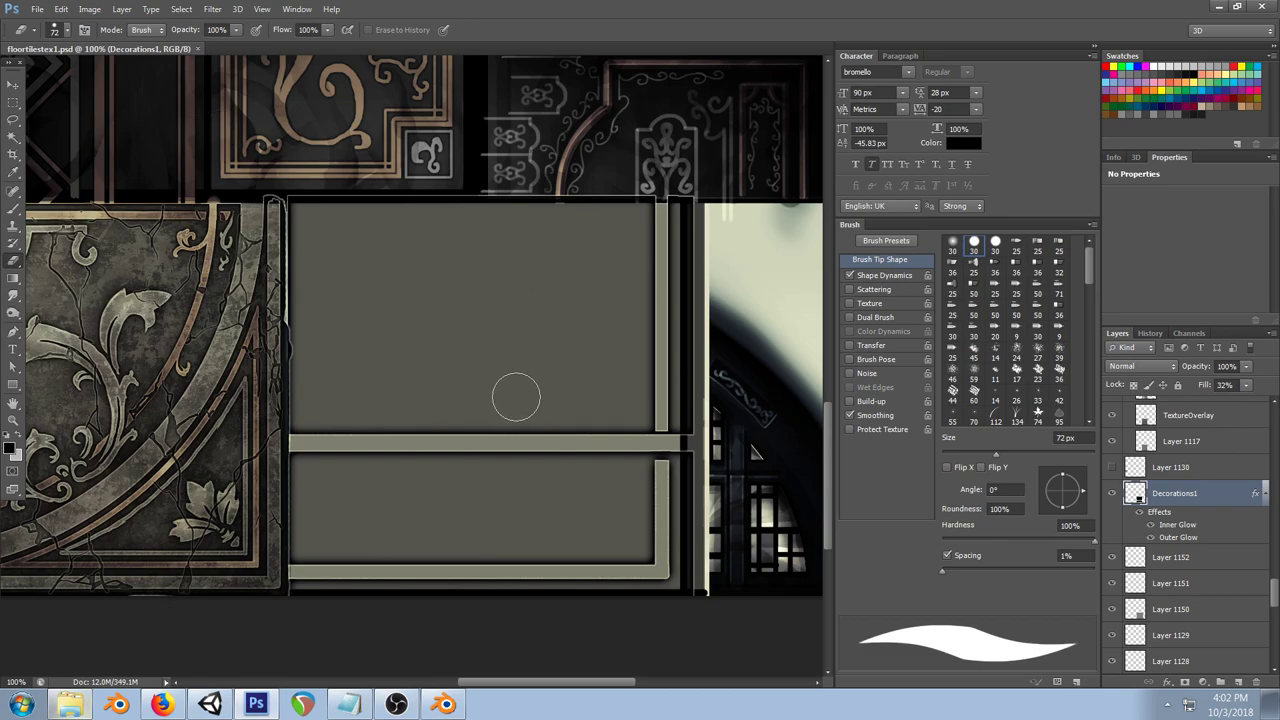
Step: View the ornate tile beside the blank panel, open the Textures folder and preview the cracked-wall stock photo
left_click_drag(286, 227, 656, 182)
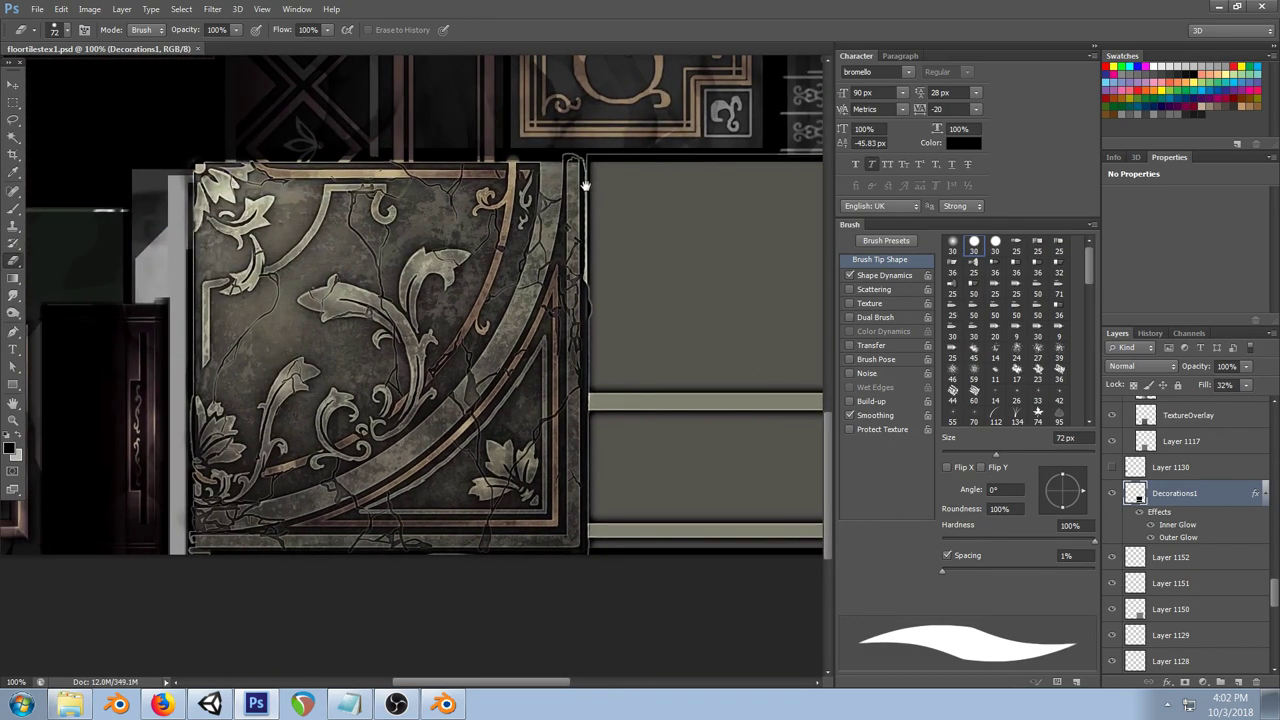
left_click(69, 704)
scroll(565, 345, "down", 2)
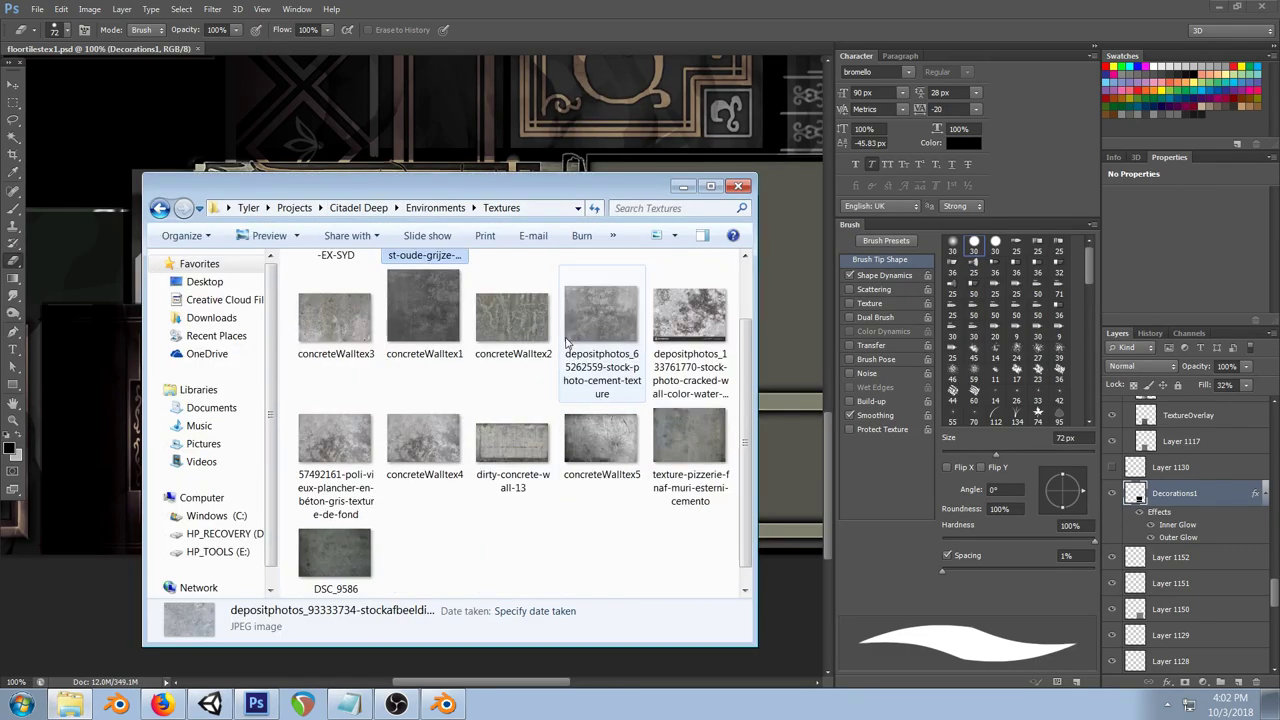
left_click(697, 322)
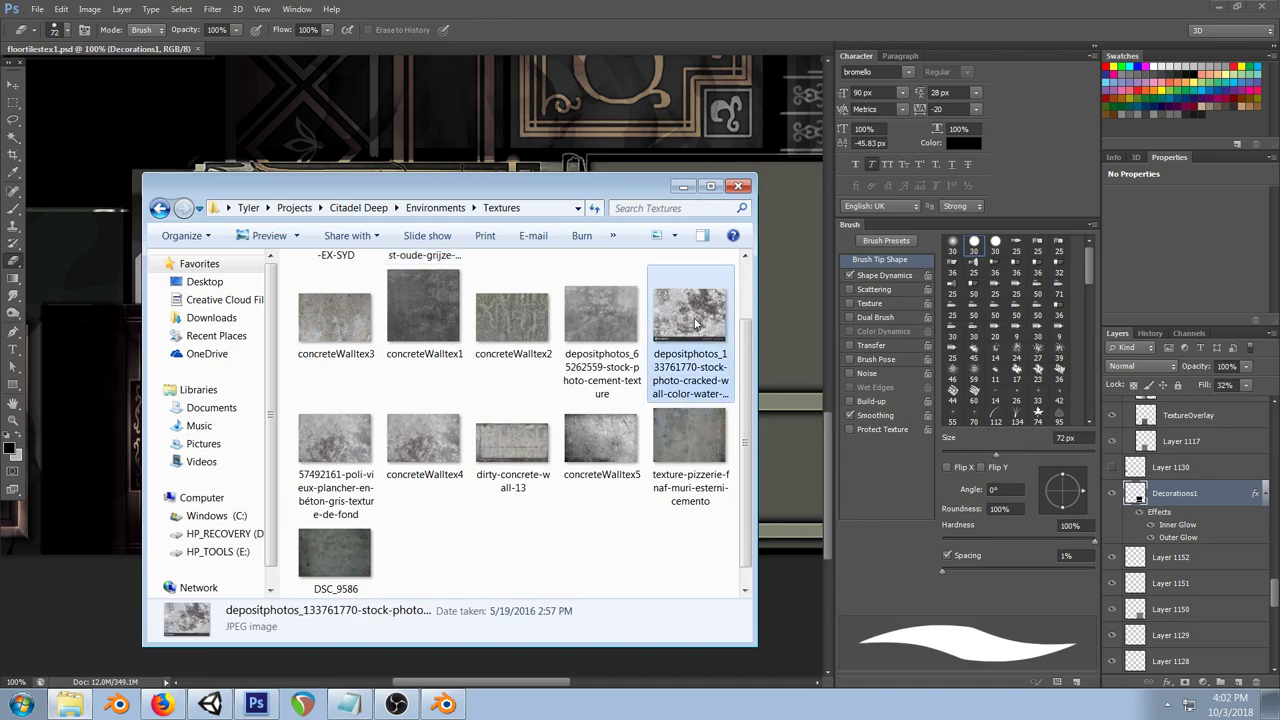
double_click(697, 292)
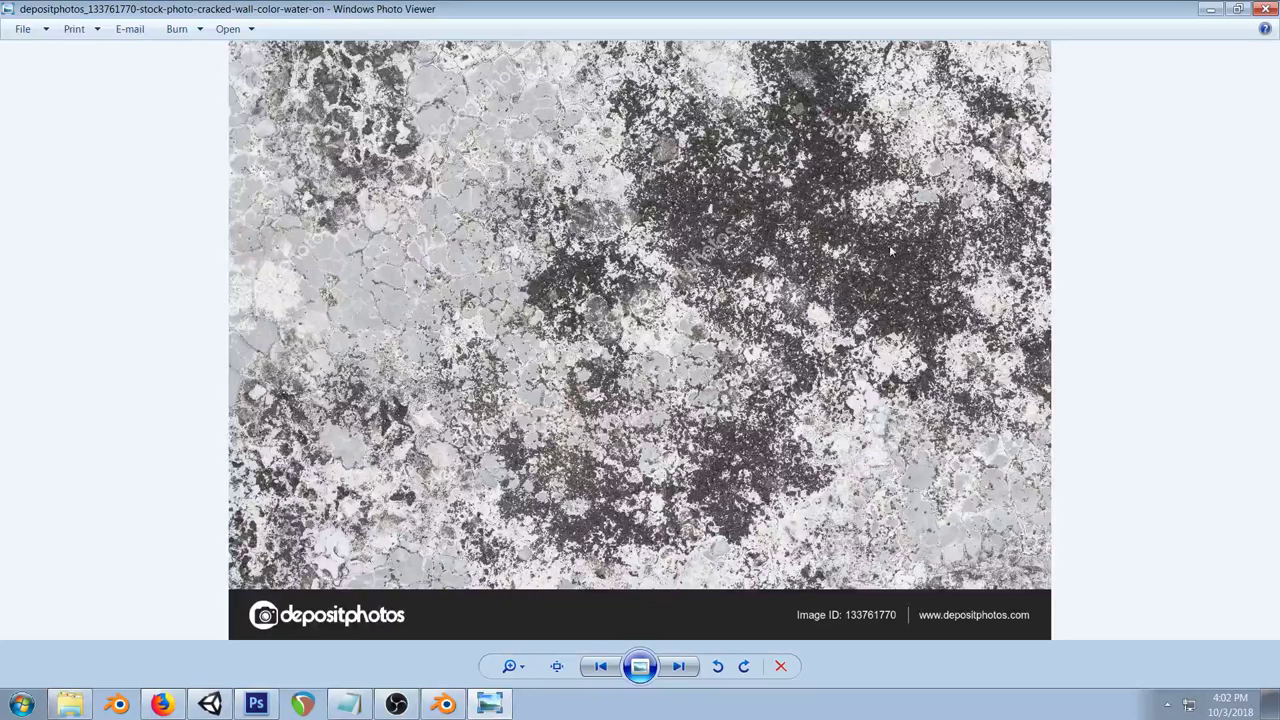
left_click(1265, 12)
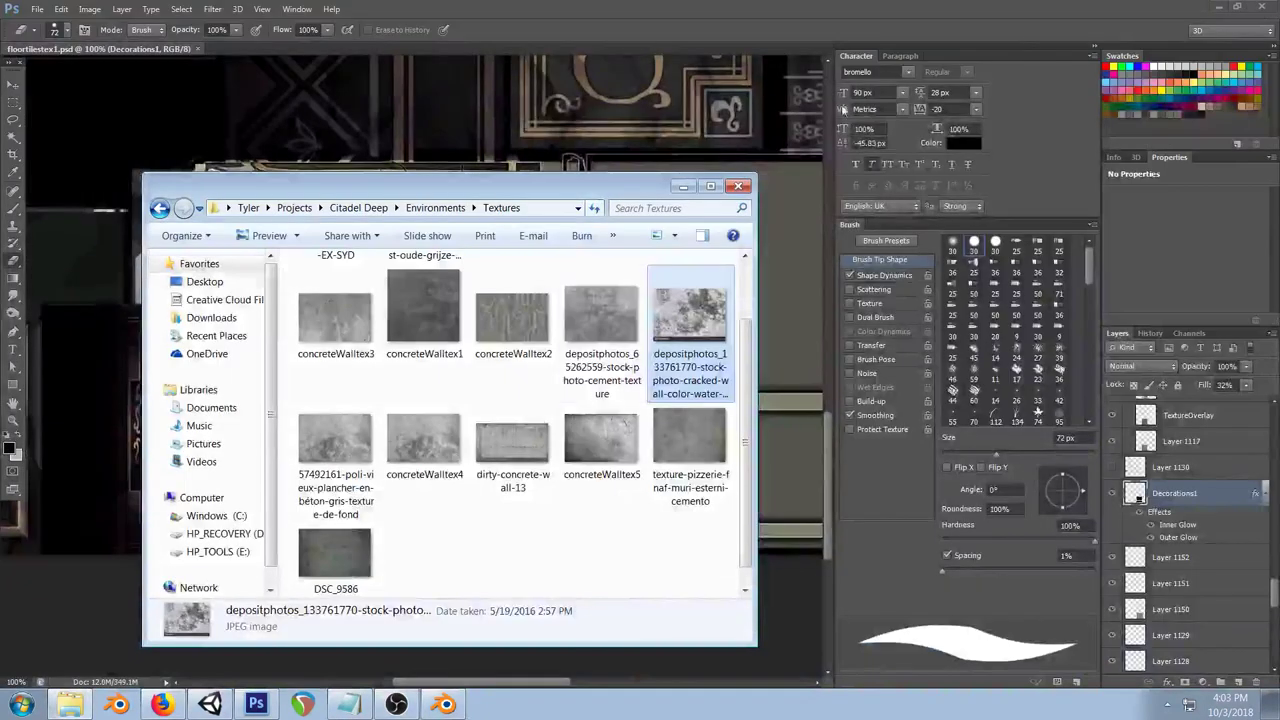
Step: Preview the texture-pizzerie cement, stock cement-texture and 57492161 grey concrete floor images in the Textures folder
double_click(689, 440)
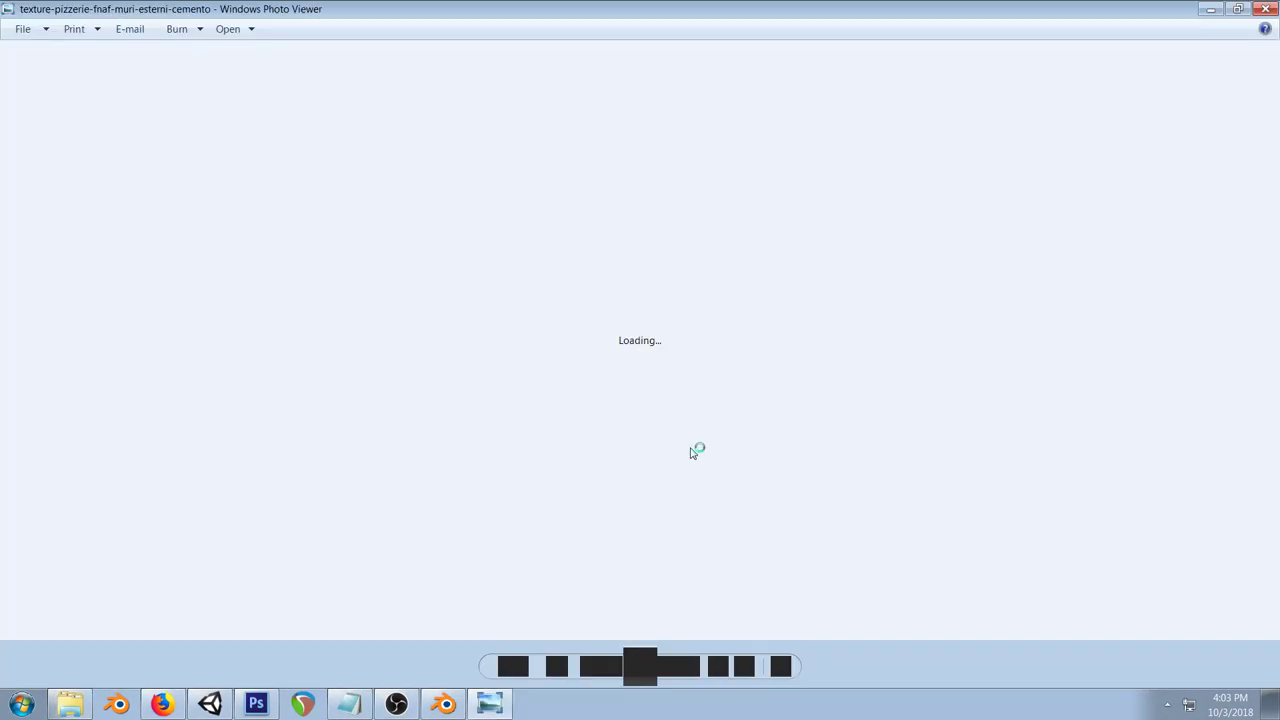
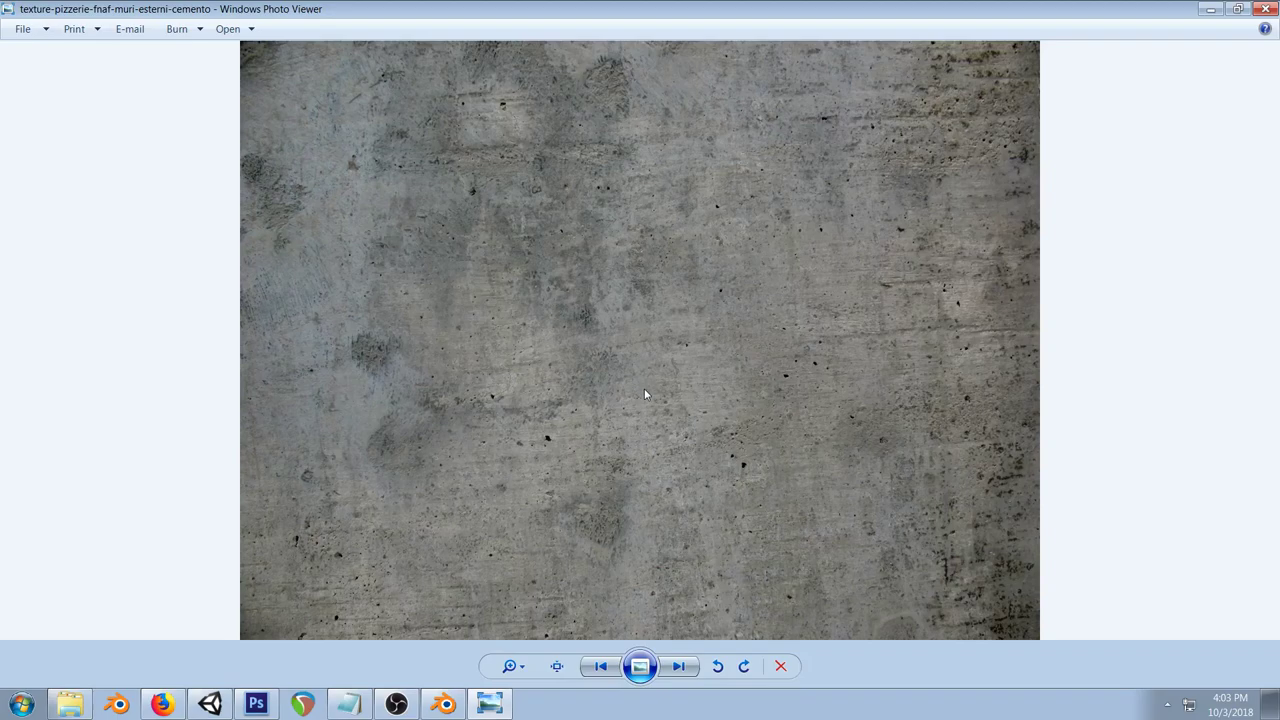
left_click(1264, 10)
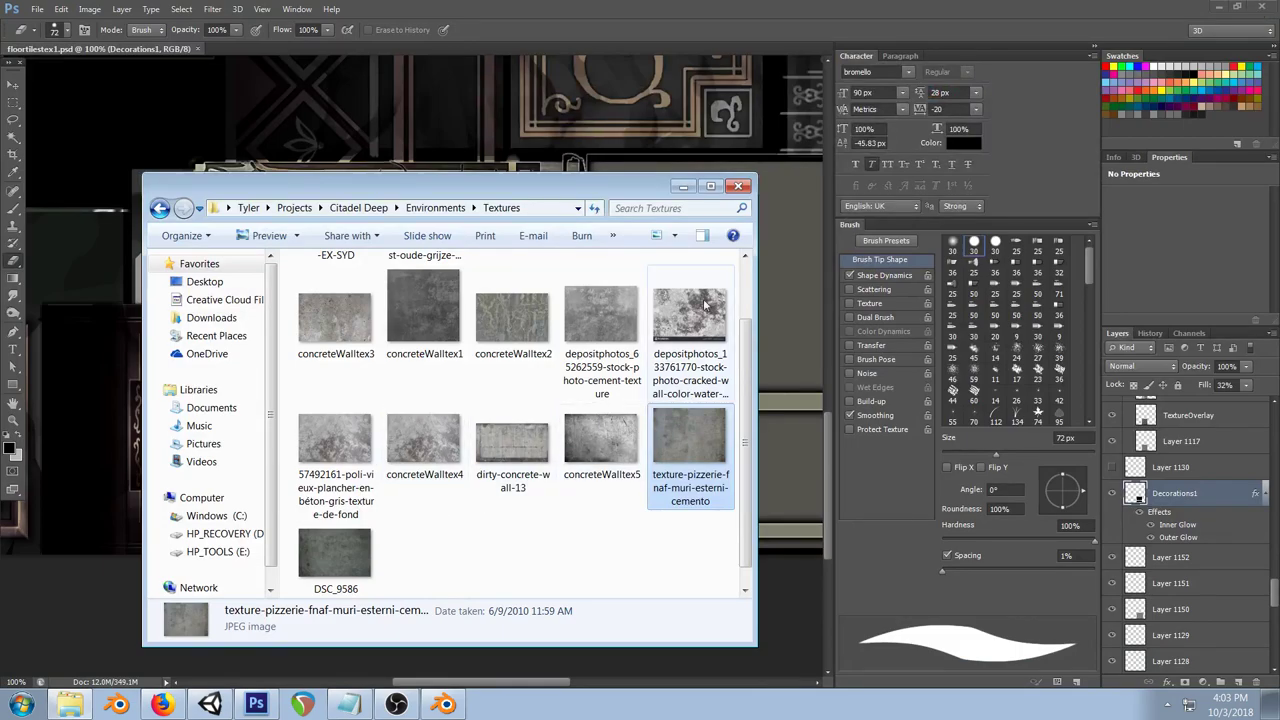
double_click(601, 315)
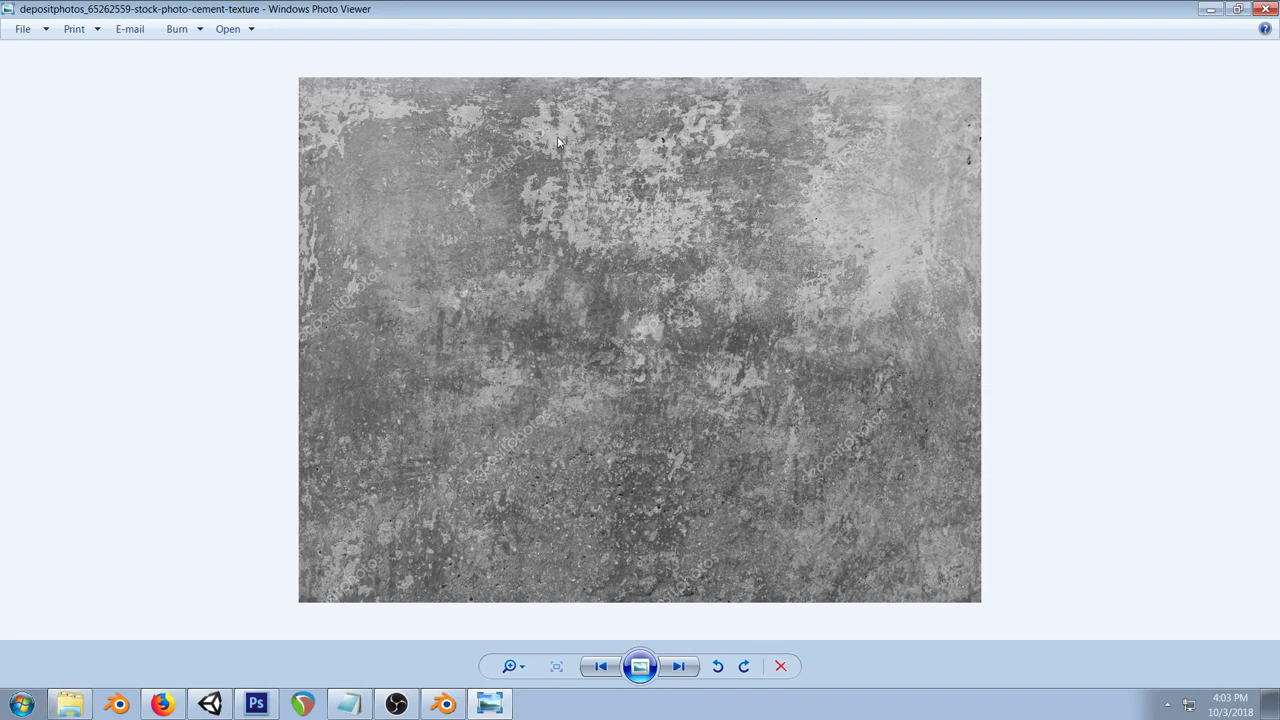
left_click(1266, 8)
double_click(349, 443)
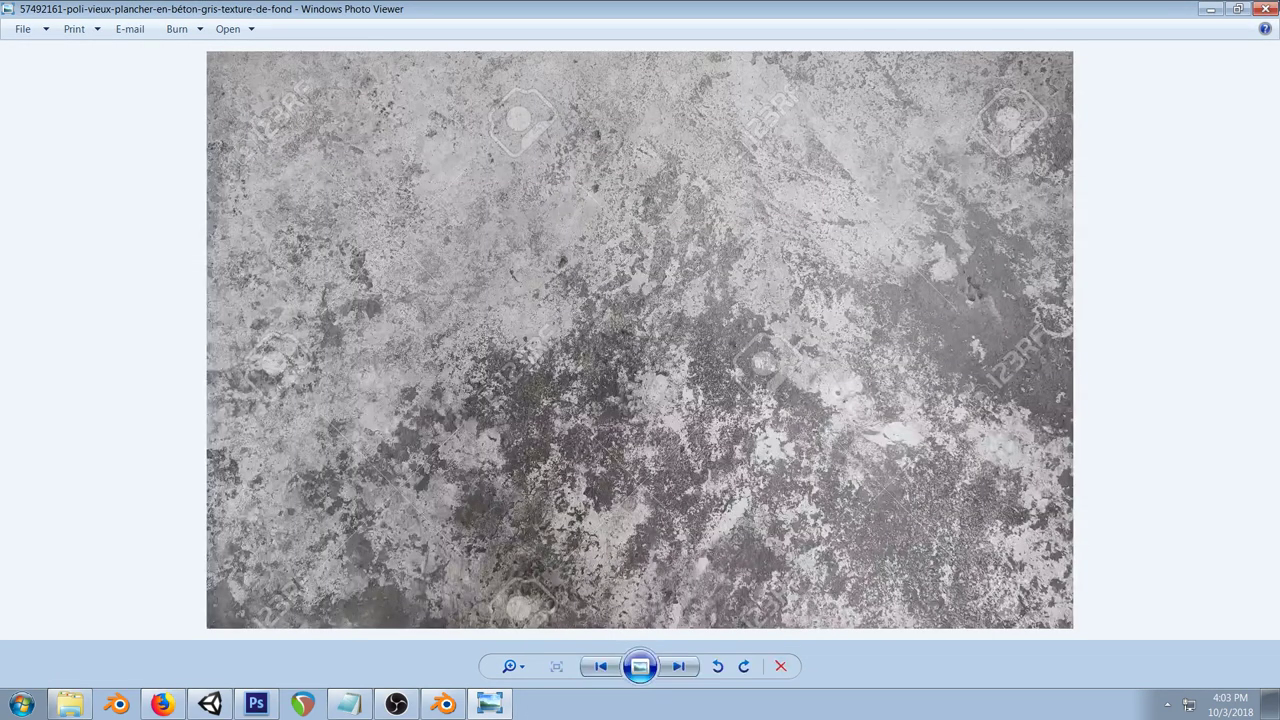
left_click(1262, 9)
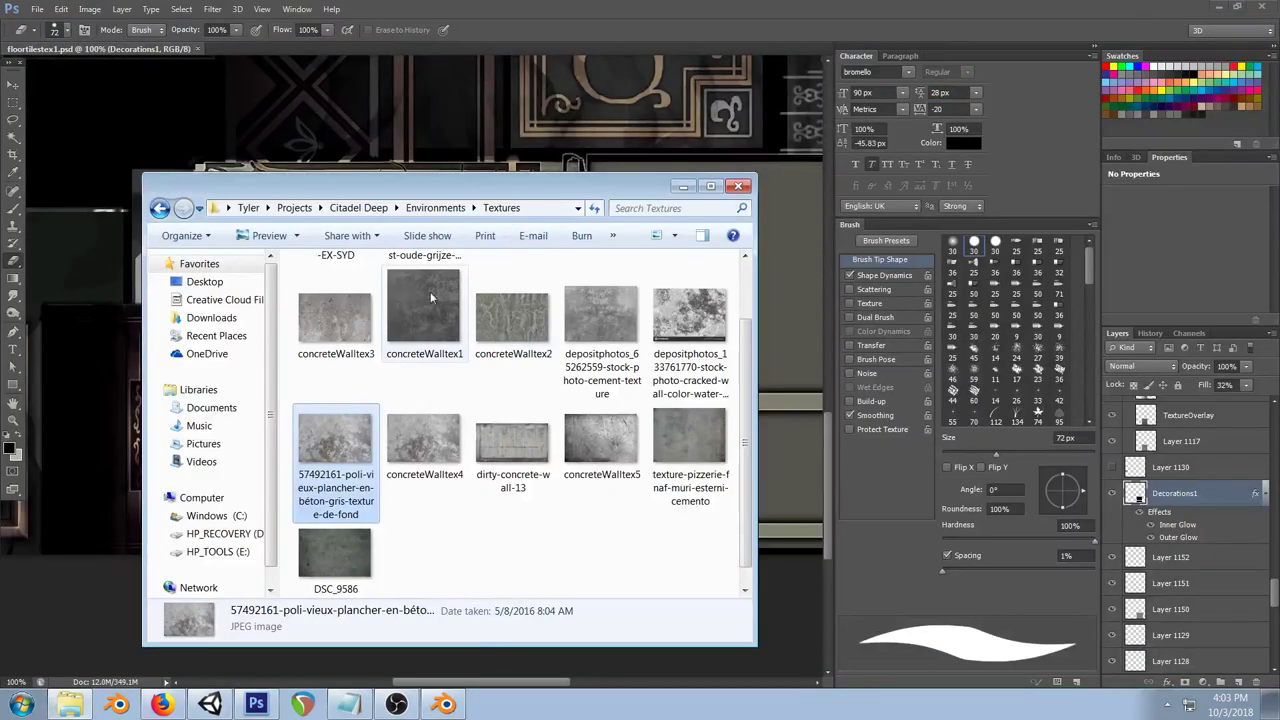
scroll(463, 450, "up", 1)
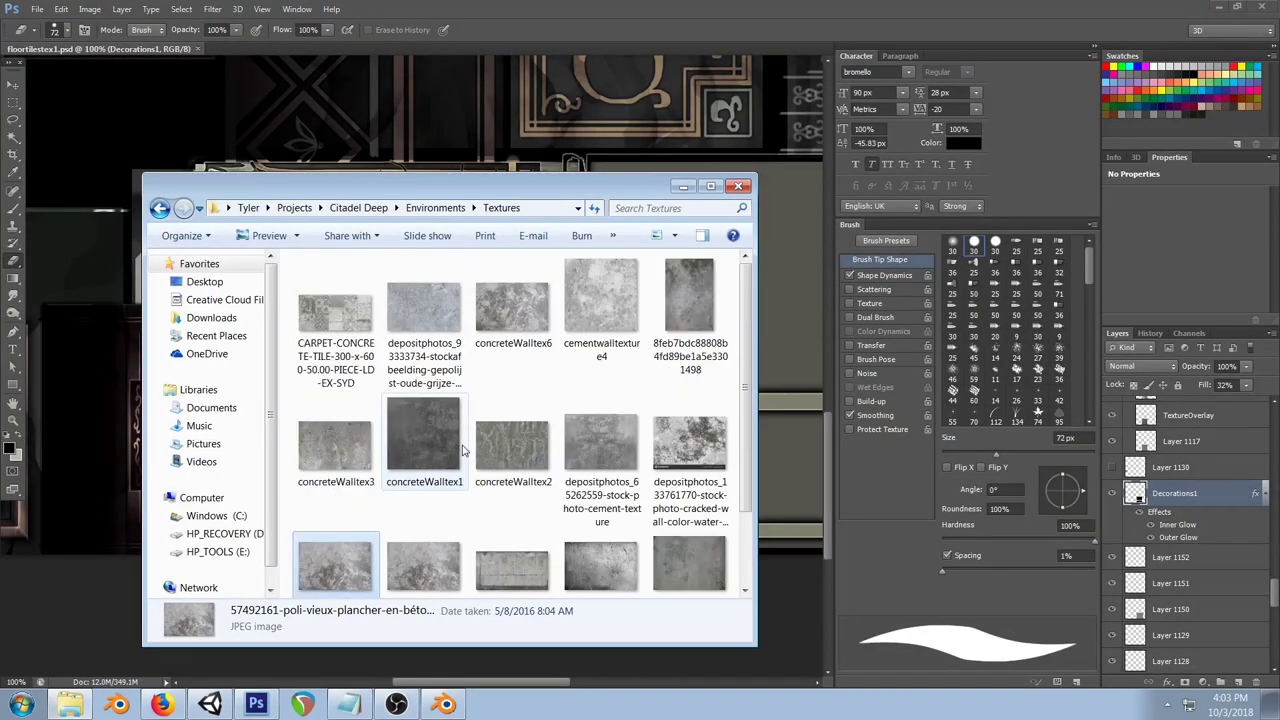
Step: Preview concreteWalltex6 and compare it with the ornate tile in Photoshop
double_click(510, 305)
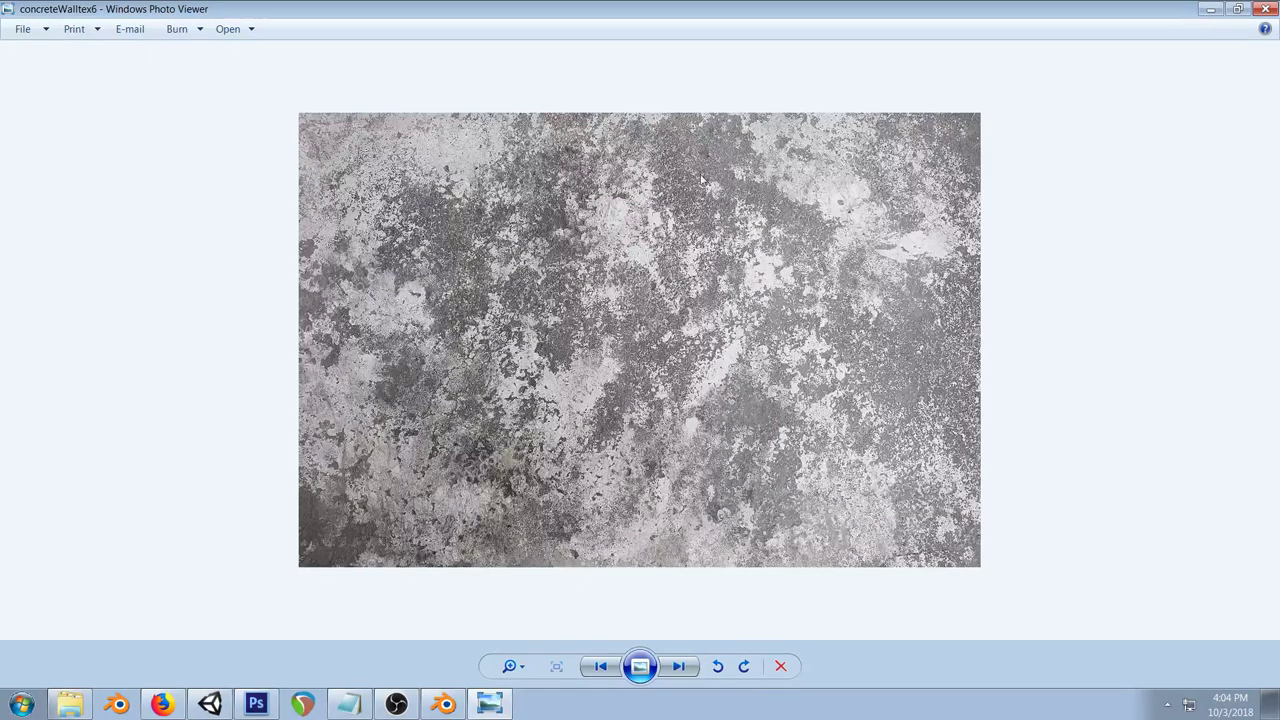
right_click(685, 232)
left_click(1008, 67)
left_click(256, 704)
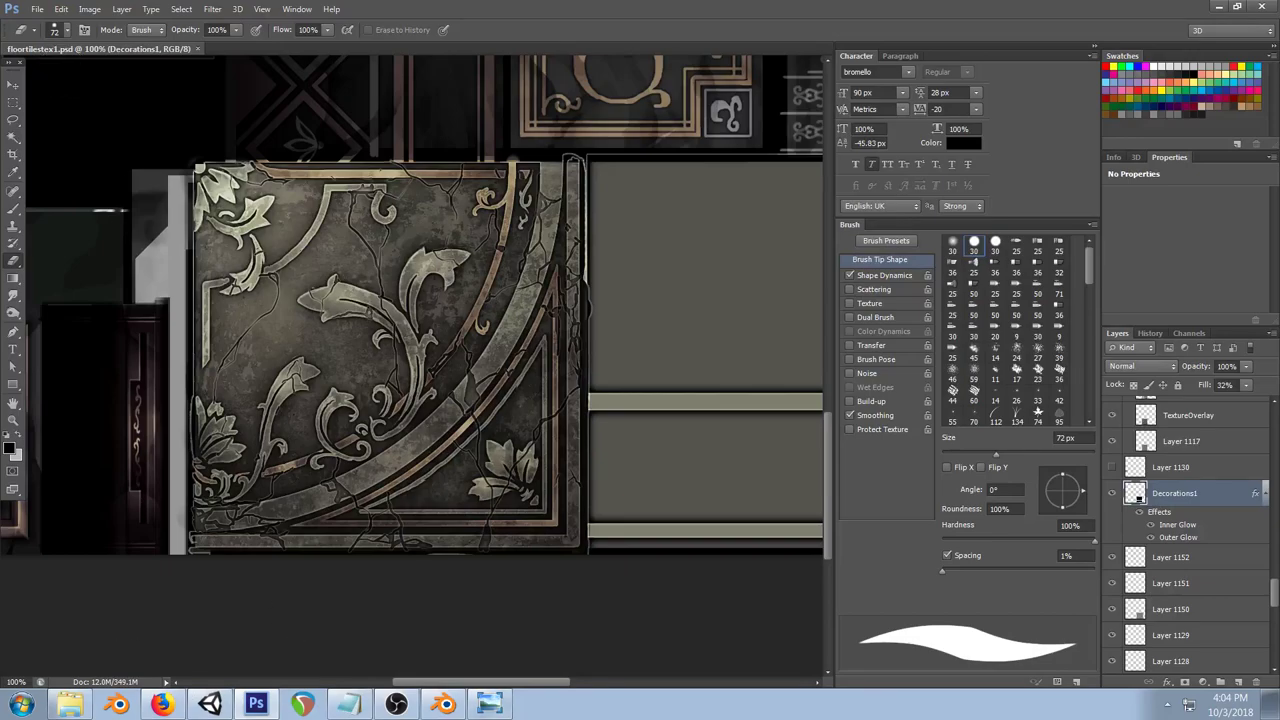
left_click(489, 704)
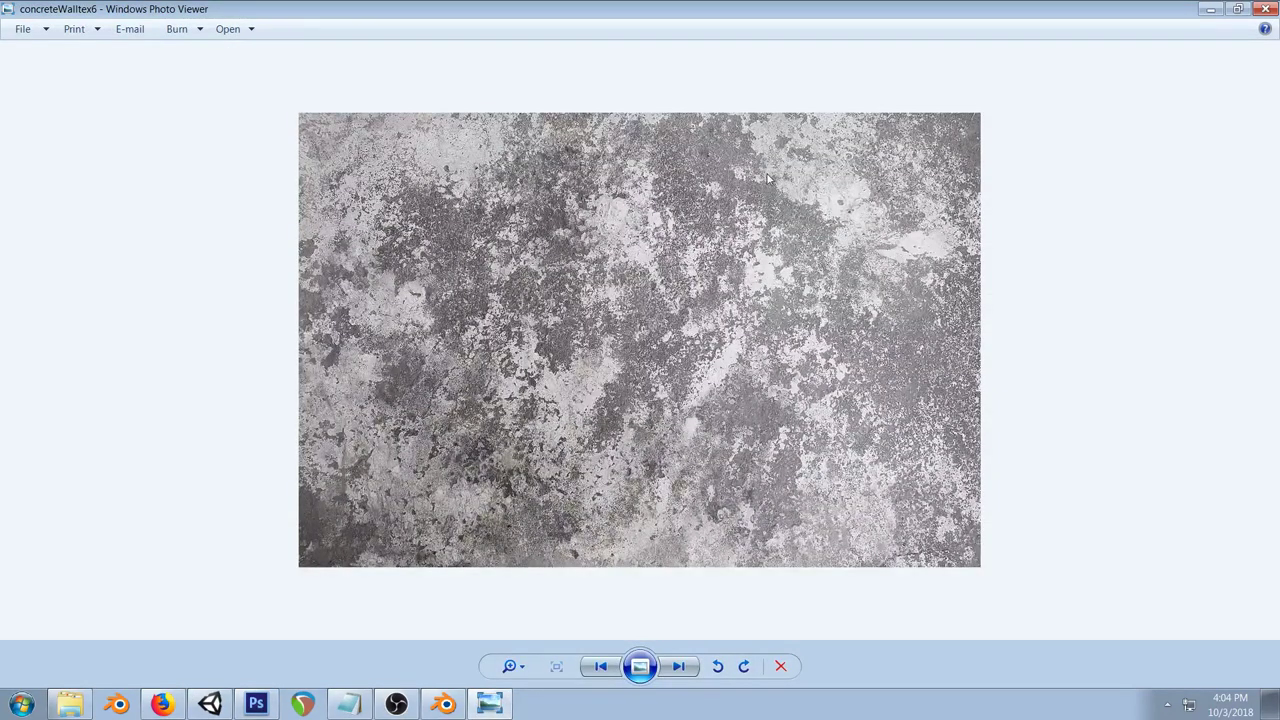
Step: Glance at the Unity floor, then the Gallopolis reference and the Twitch dashboard in Firefox
left_click(209, 704)
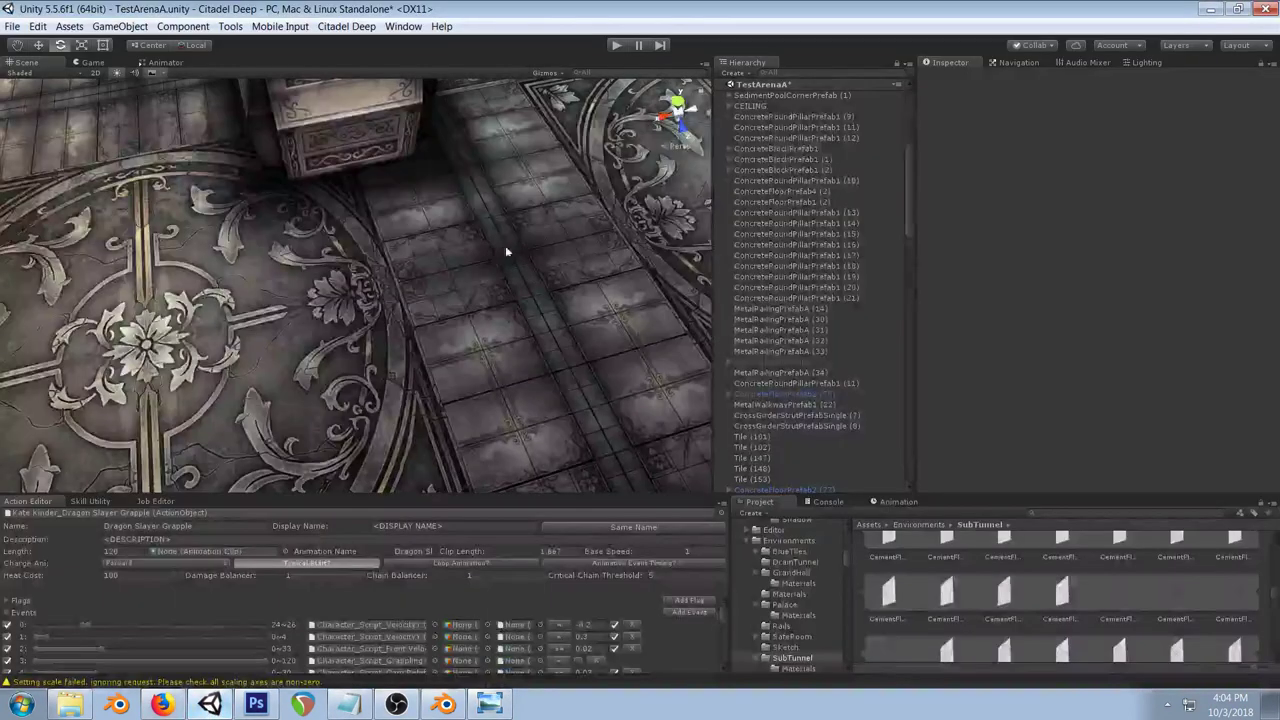
left_click(69, 704)
left_click(161, 704)
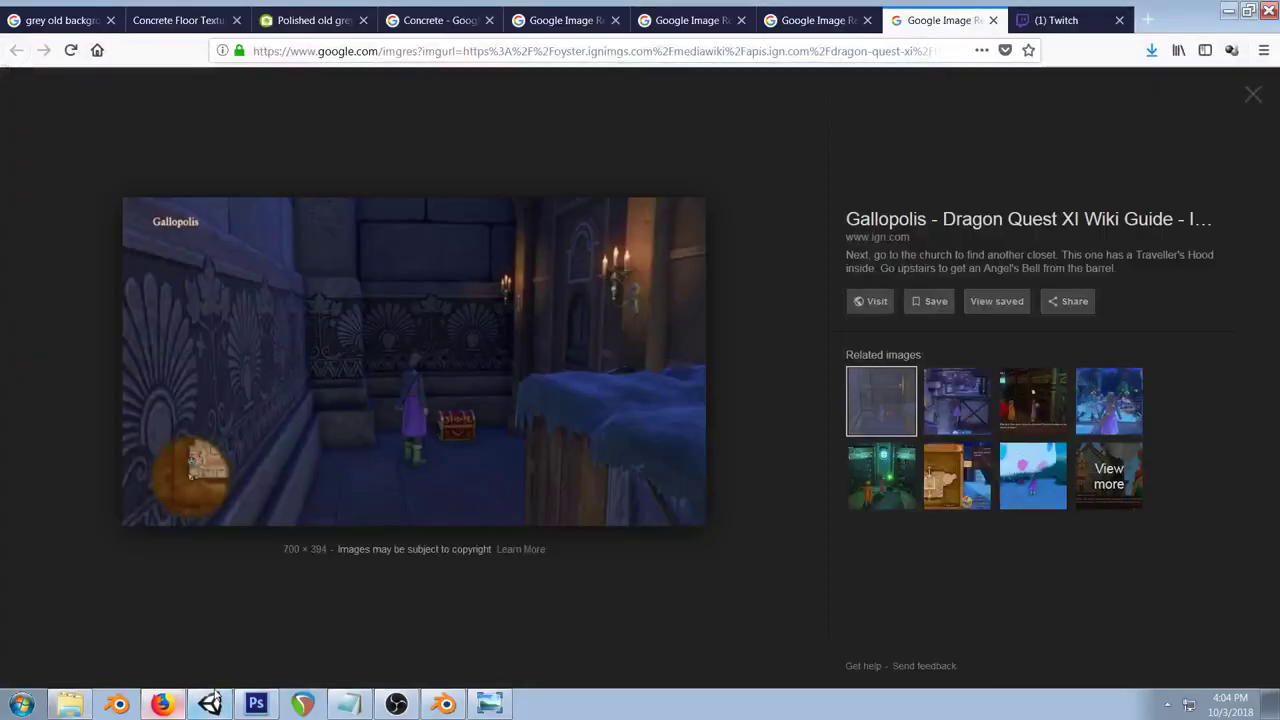
left_click(1055, 20)
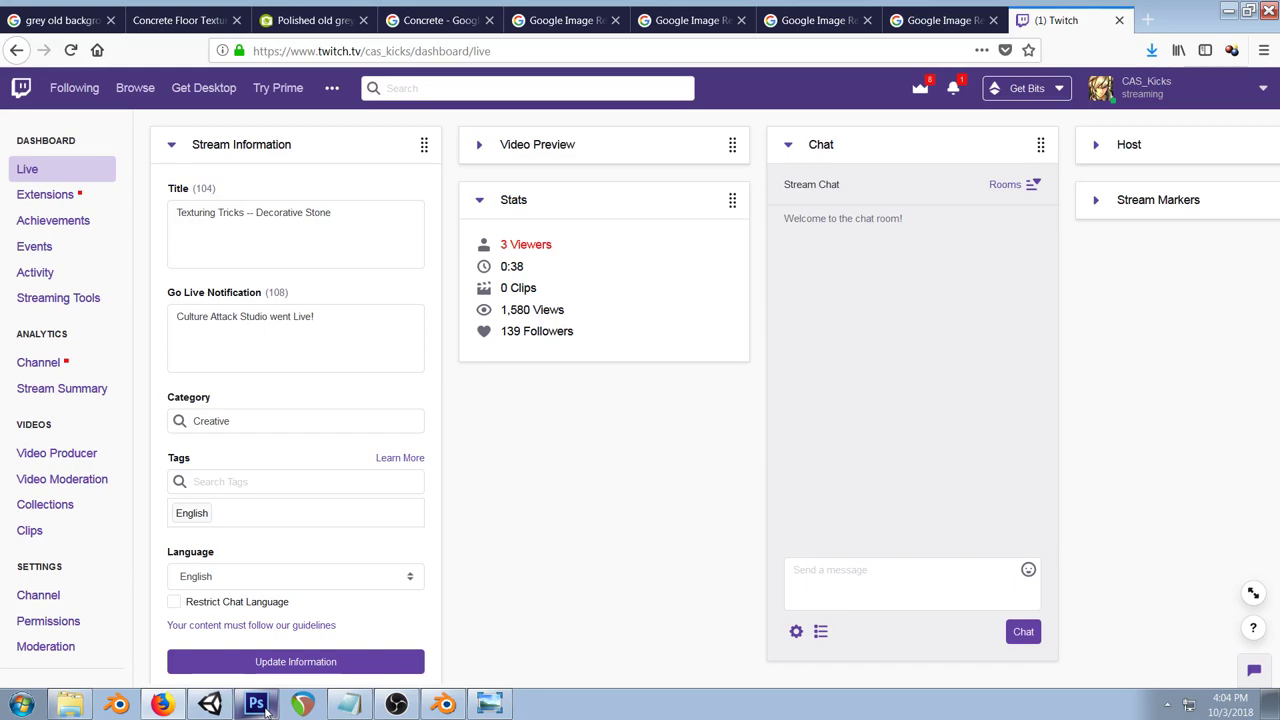
Step: Place concreteWalltex6 from the Textures folder into floortilestex1.psd in Photoshop at 100% scale, above the Decorations1 layer
left_click(69, 704)
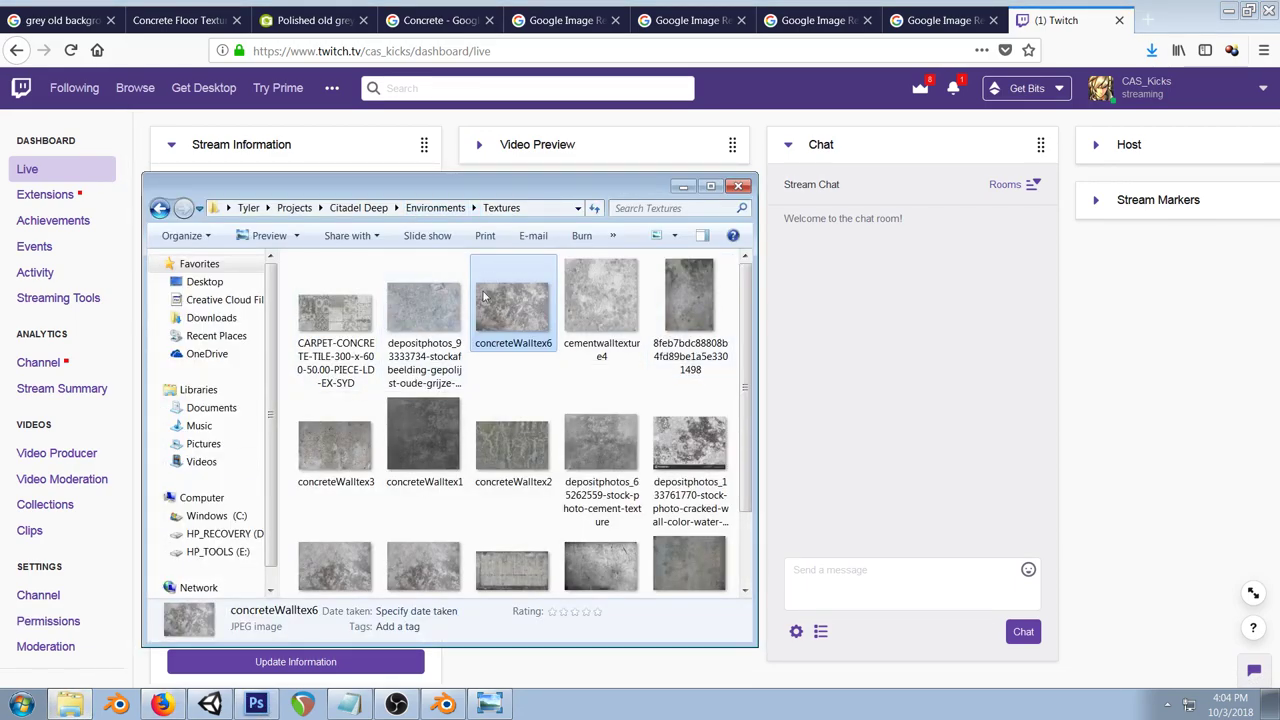
scroll(517, 323, "down", 2)
left_click(256, 704)
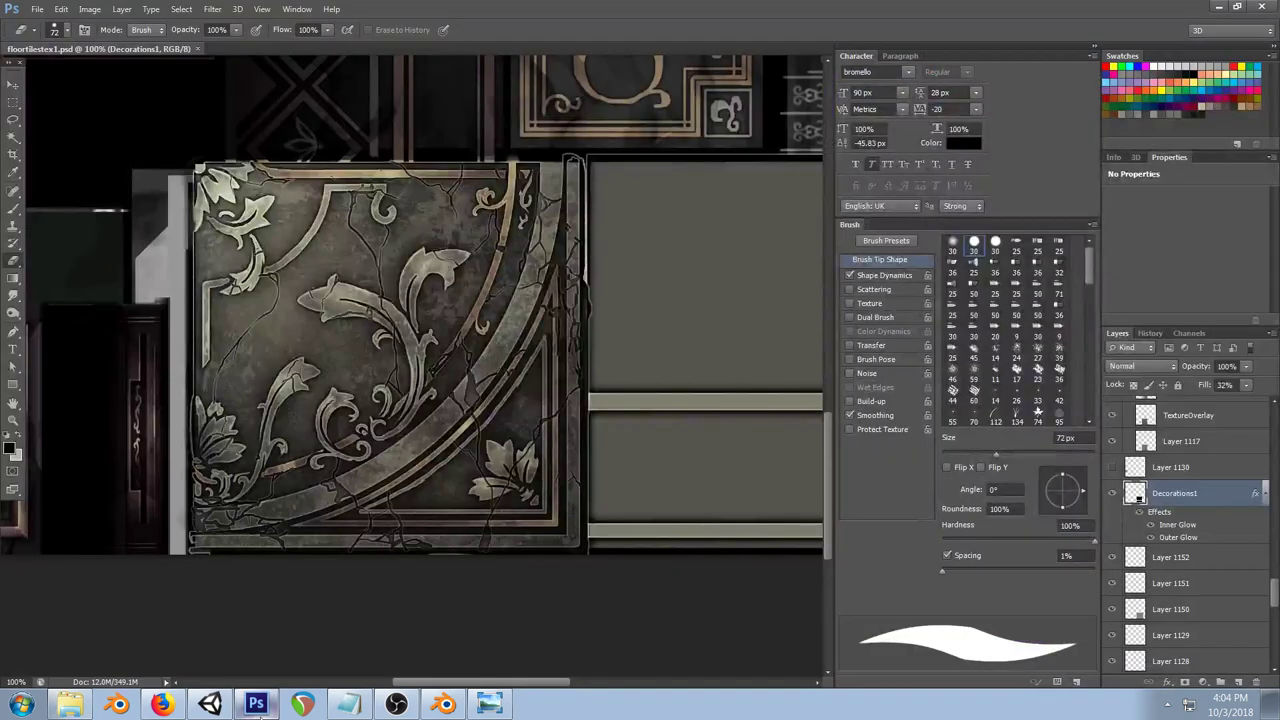
left_click_drag(623, 317, 623, 318)
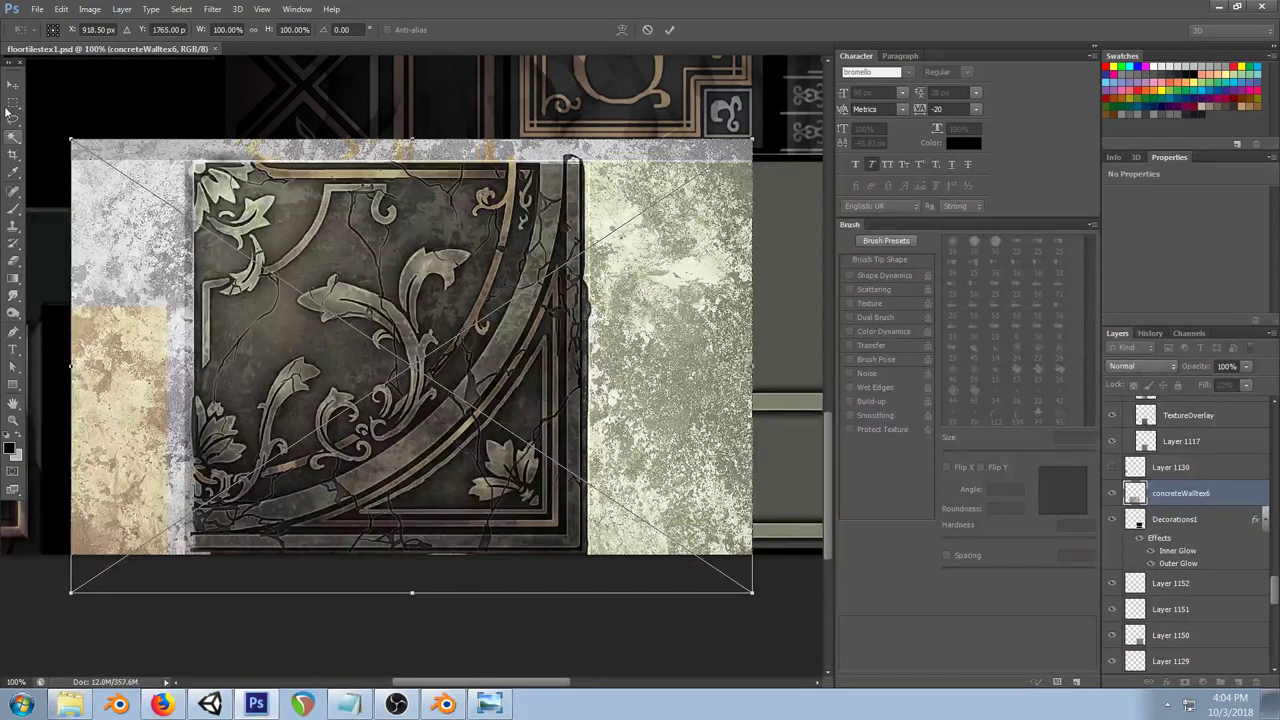
left_click(12, 88)
left_click(596, 266)
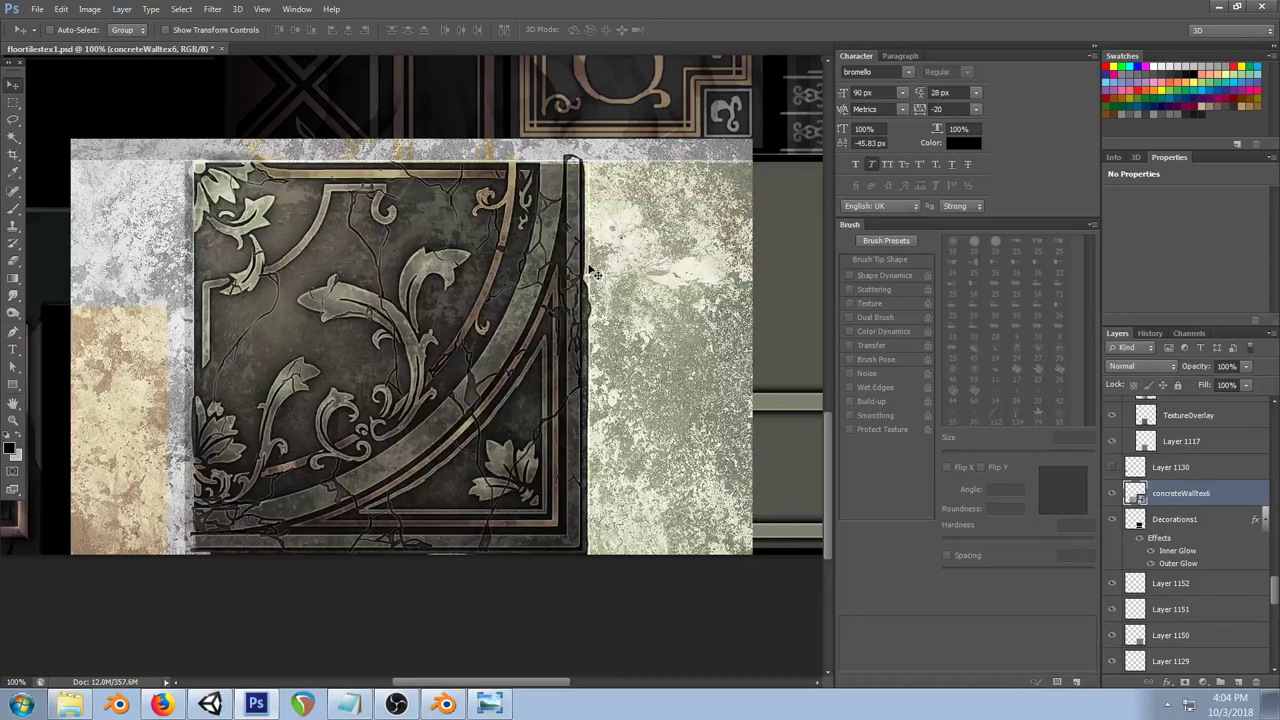
Step: Look over the zoomed-out texture sheet and the Textures folder, close the concreteWalltex6 preview and return to Photoshop
left_click(12, 419)
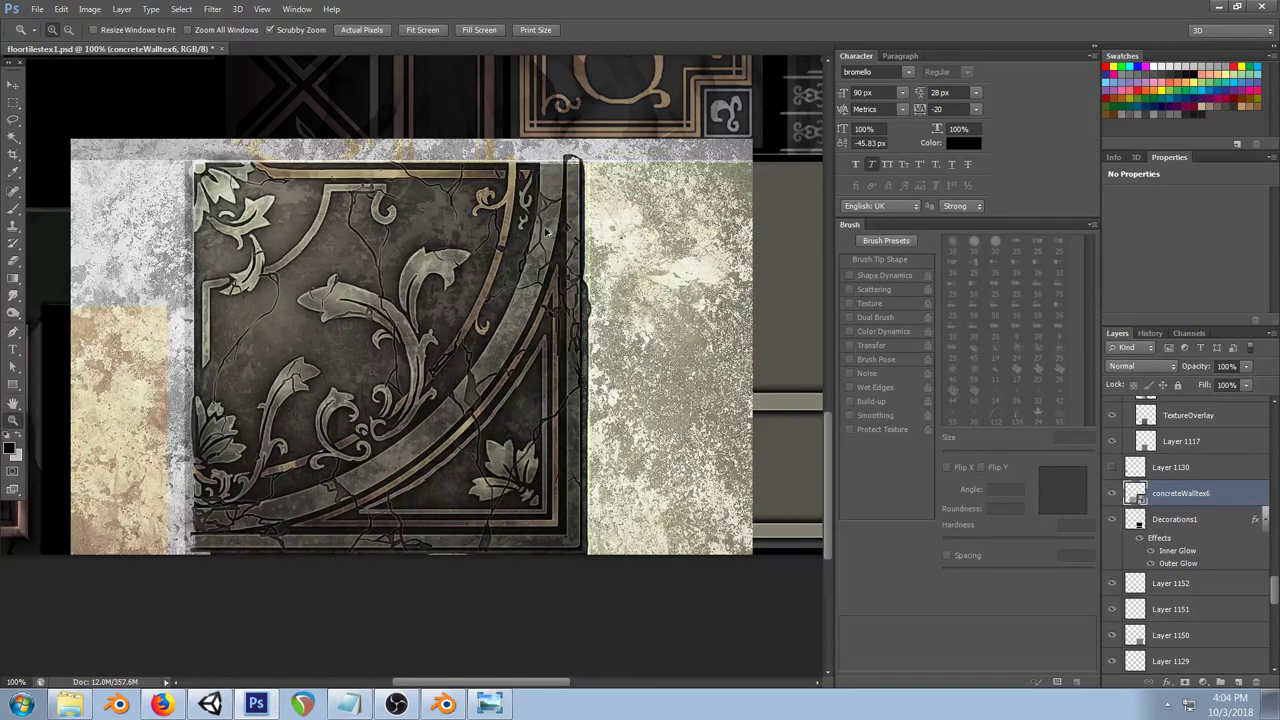
left_click(447, 262, "alt")
left_click(447, 262, "alt")
left_click(69, 704)
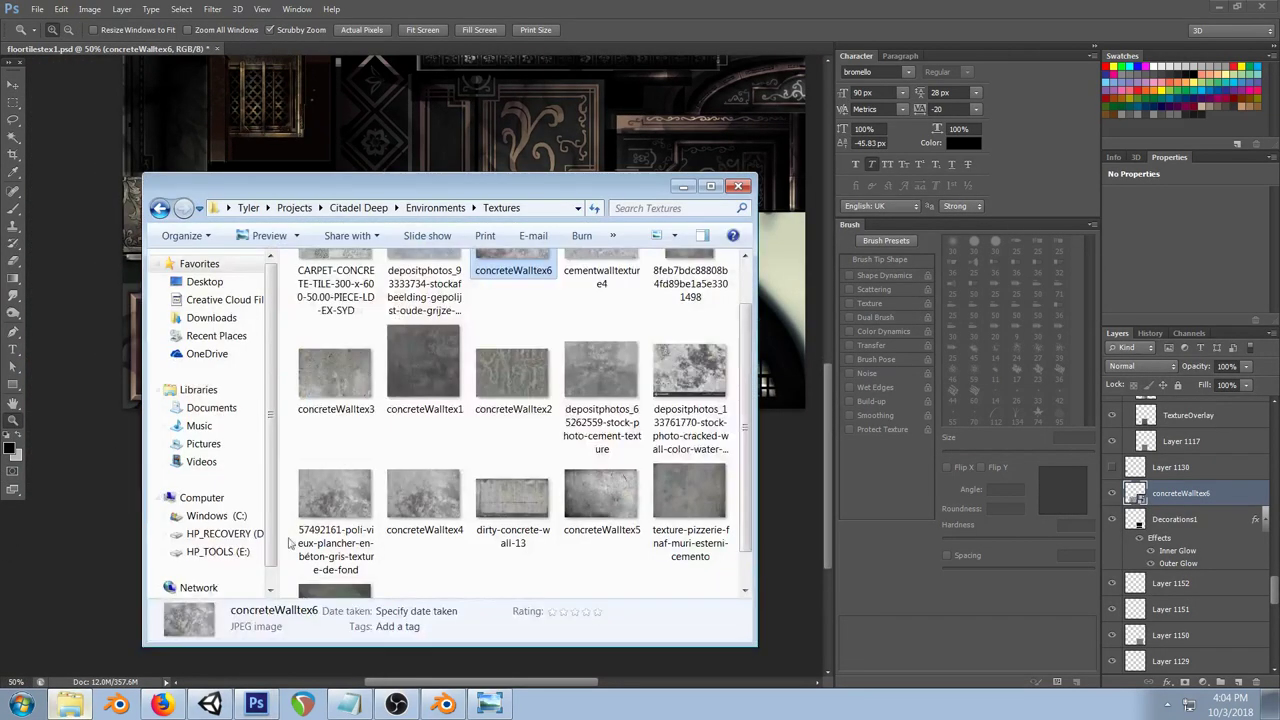
left_click(490, 704)
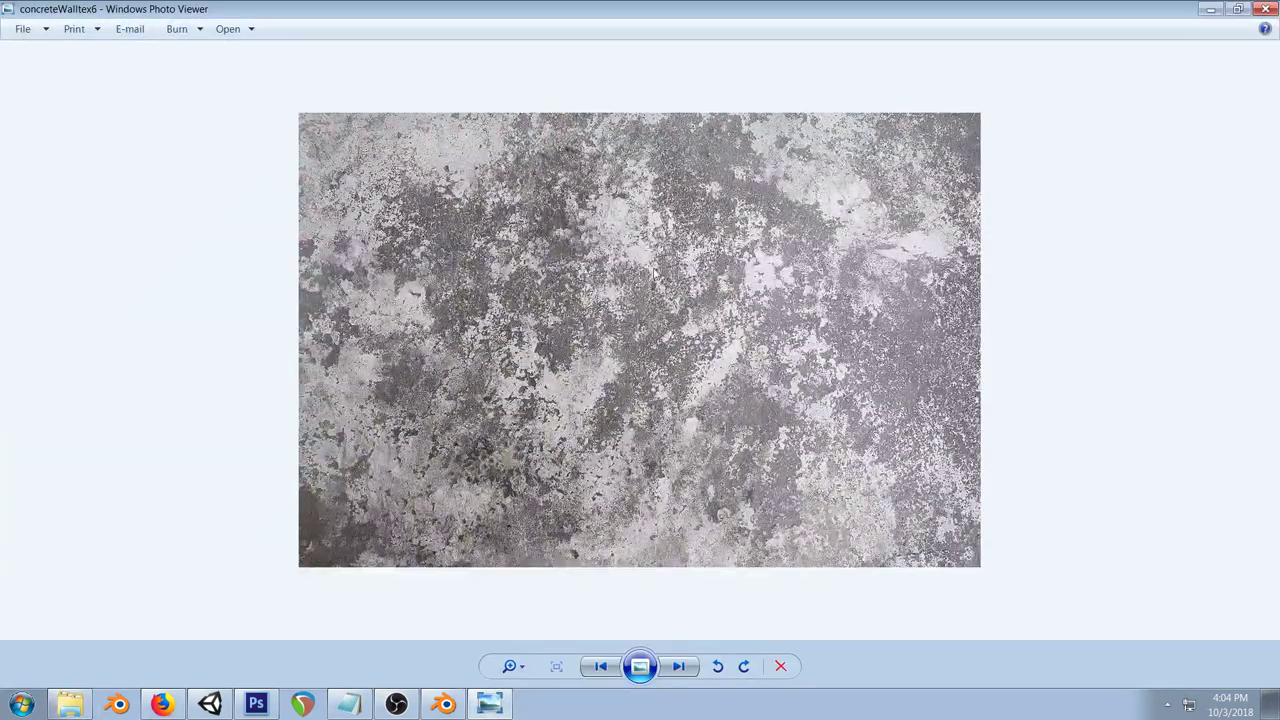
left_click(1270, 8)
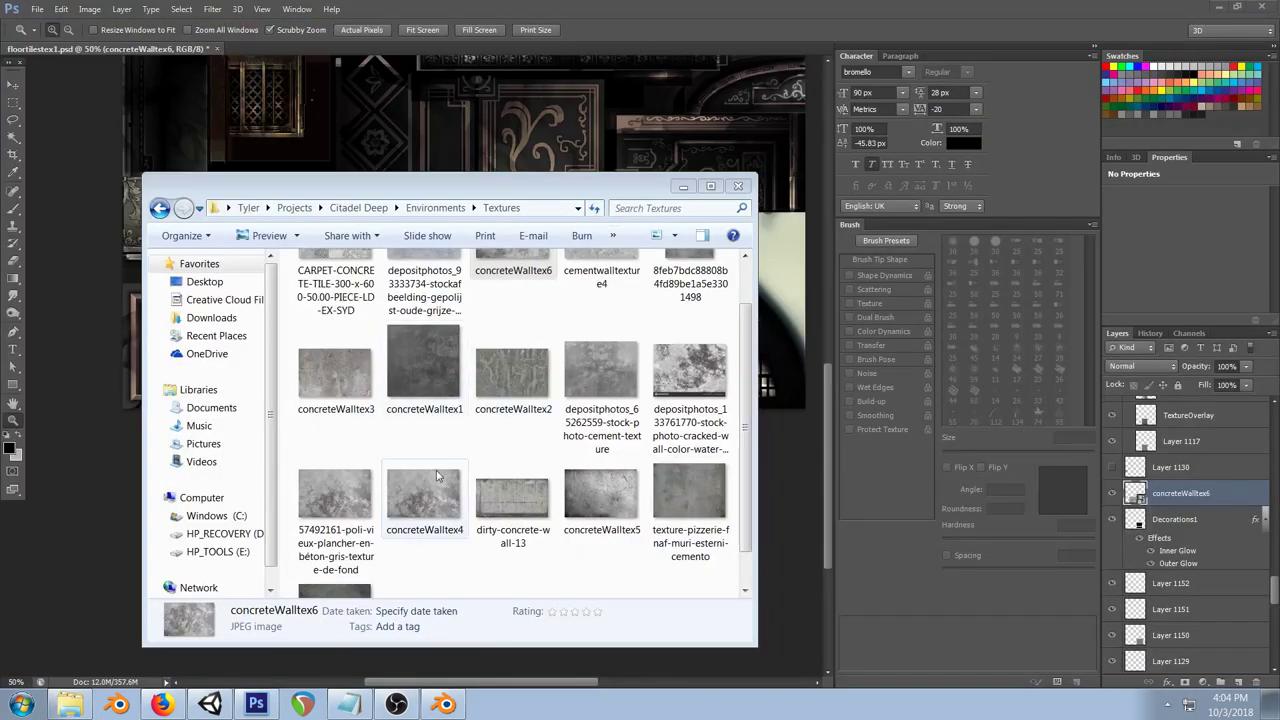
left_click(657, 6)
Step: Move the concreteWalltex6 layer off the ornate tile so that it covers the striped panel
double_click(13, 422)
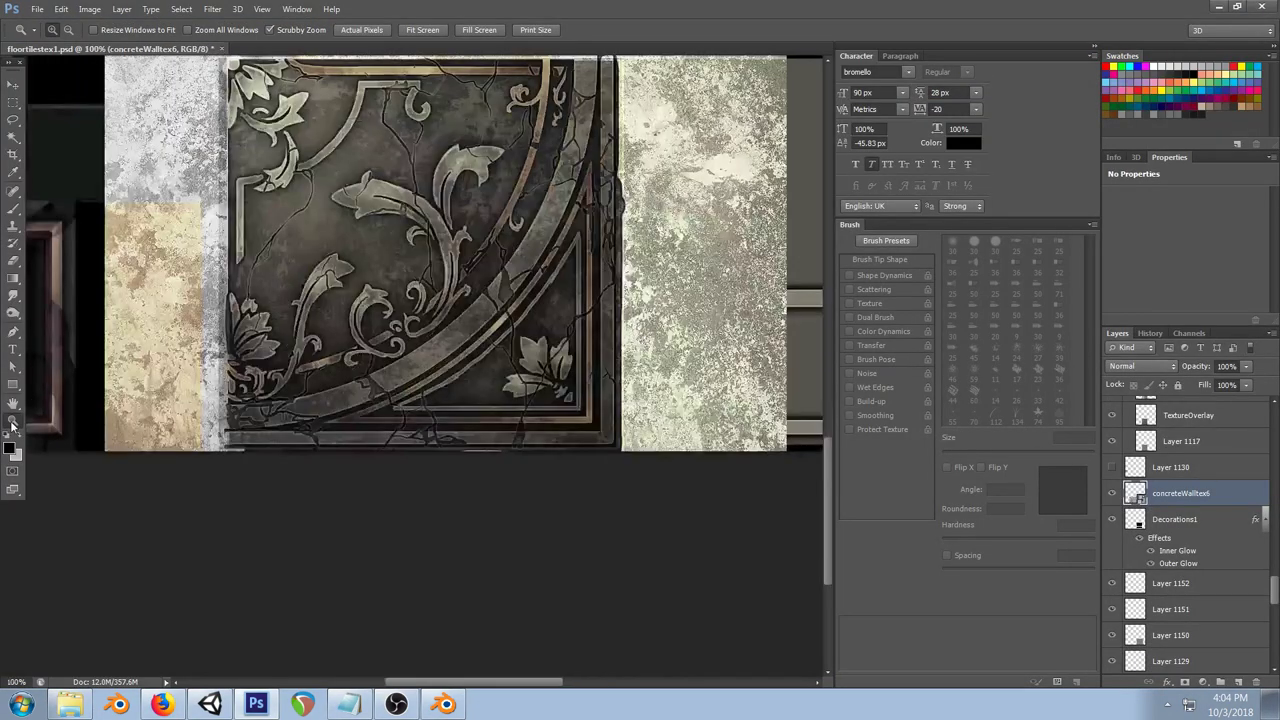
left_click_drag(606, 216, 626, 306)
left_click(13, 84)
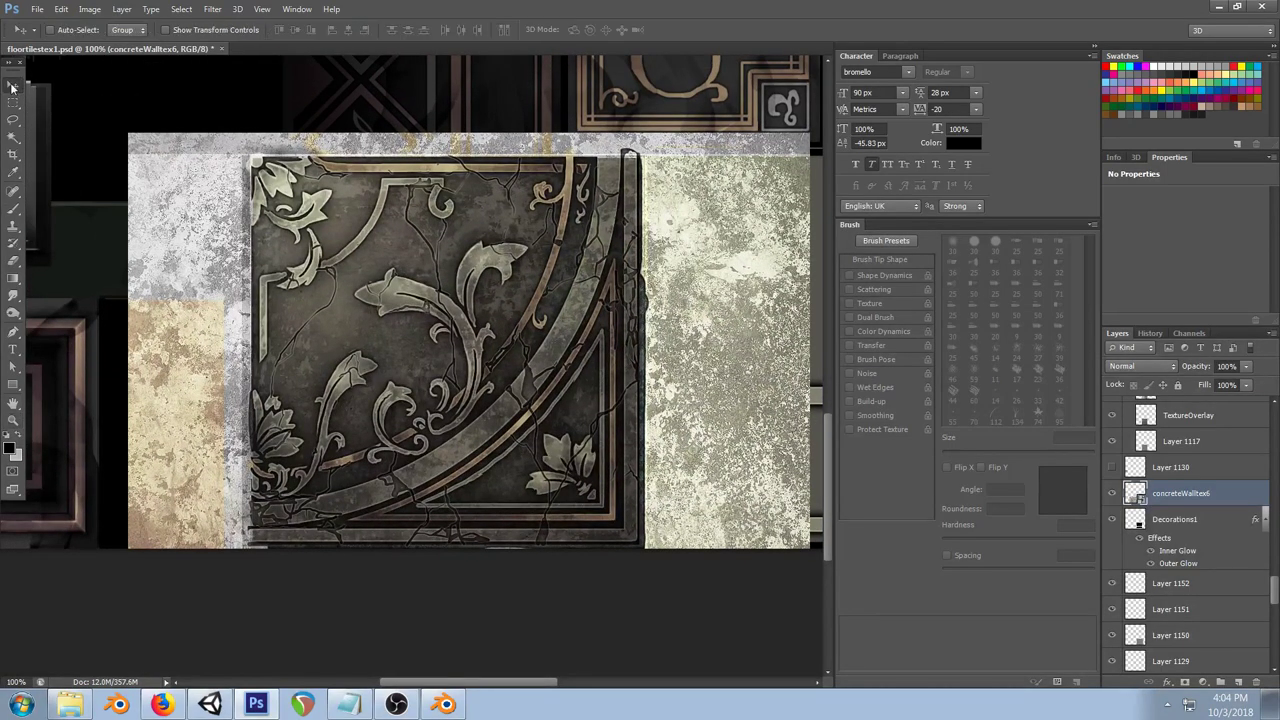
left_click_drag(171, 255, 621, 255)
left_click_drag(697, 328, 405, 105)
Step: Set the concreteWalltex6 layer's blend mode to Overlay
scroll(1190, 553, "down", 1)
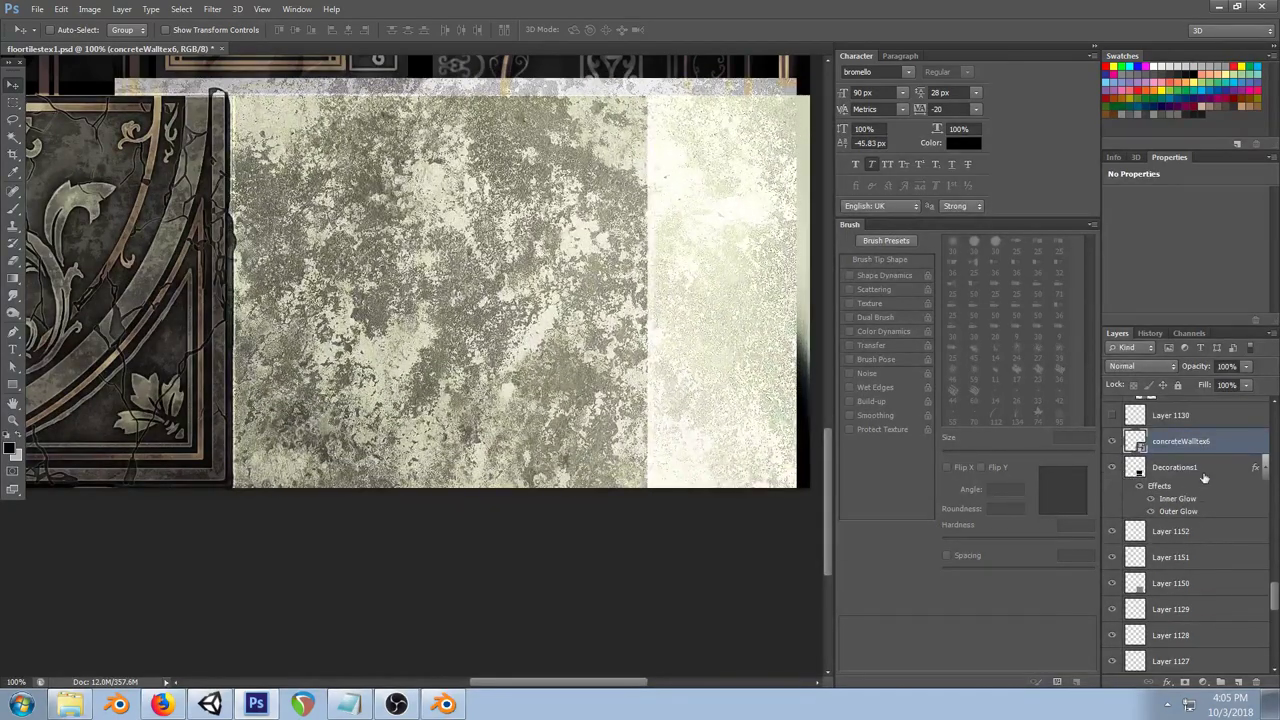
left_click(1174, 366)
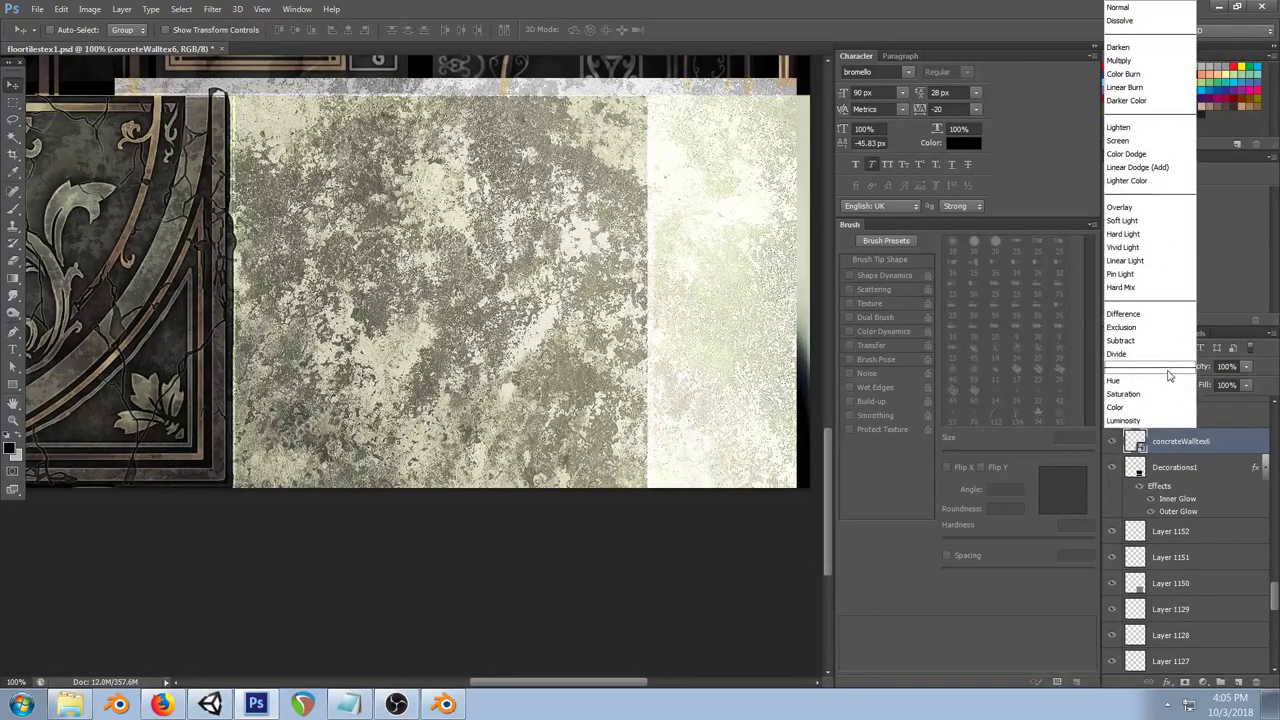
left_click(1122, 207)
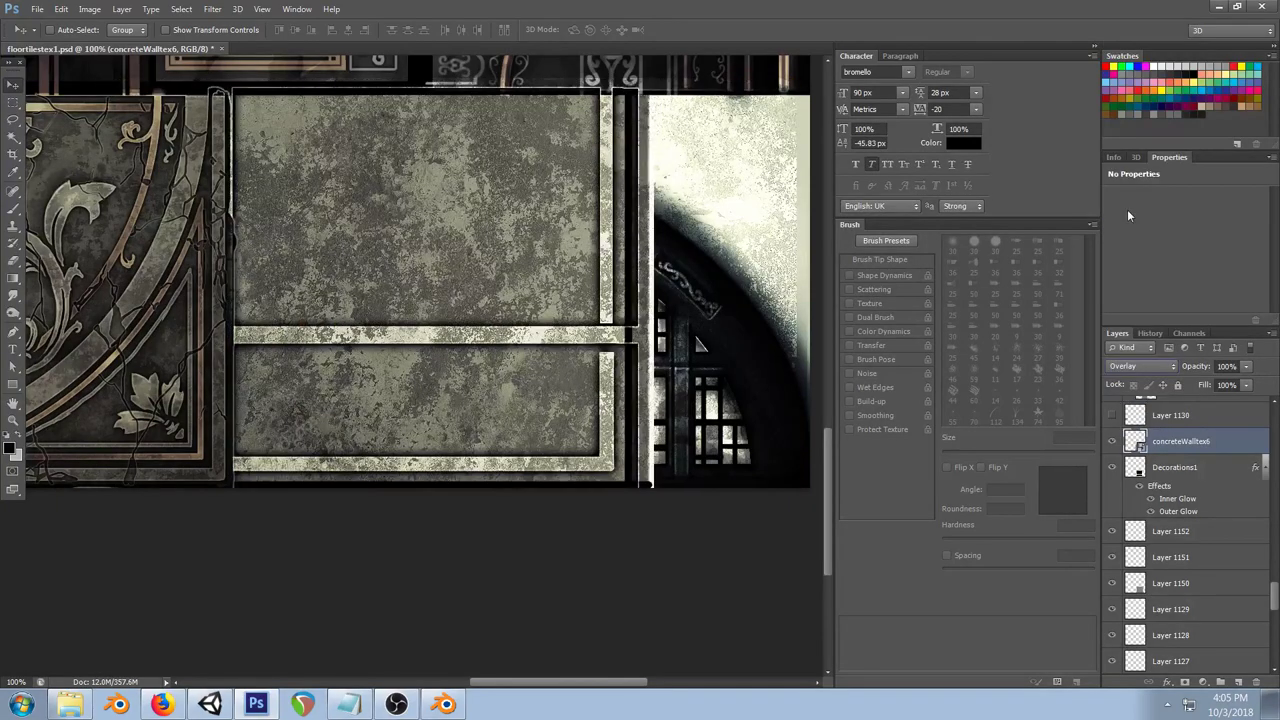
Step: Restack the concreteWalltex6 layer between Layer 1151 and Layer 1150, and adjust its position over the panel
left_click_drag(390, 236, 409, 236)
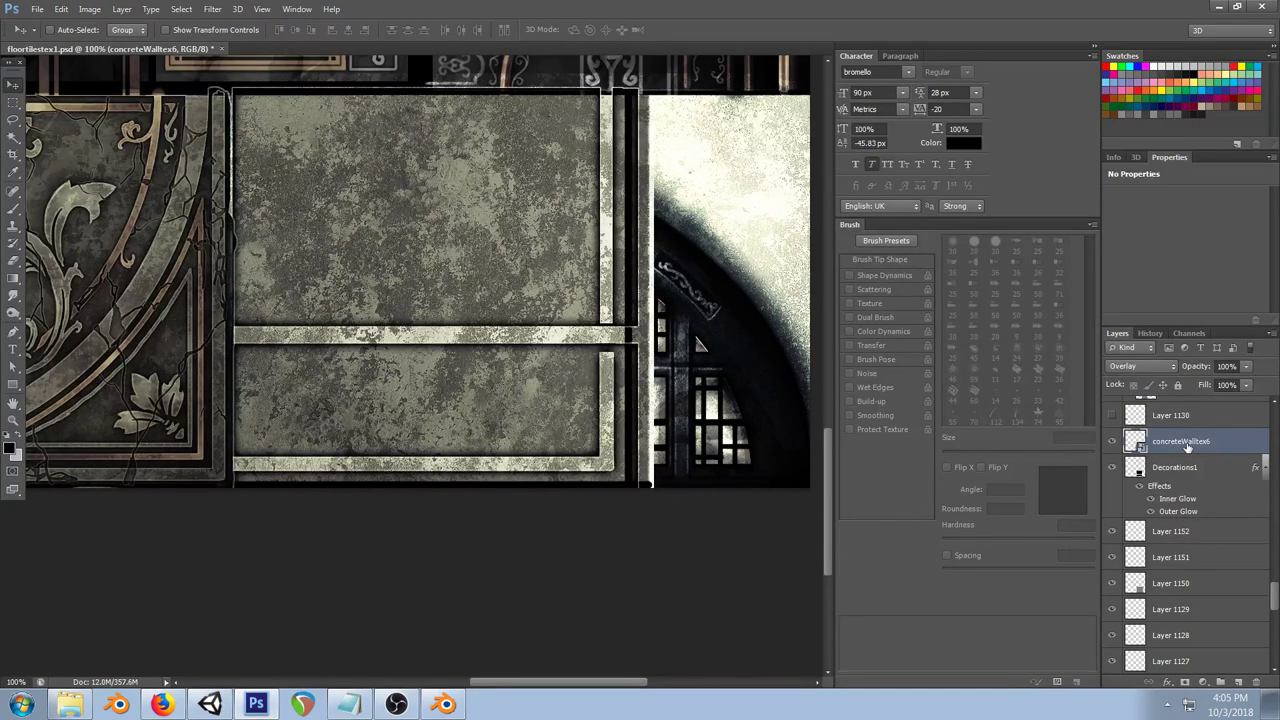
left_click_drag(1188, 446, 1188, 570)
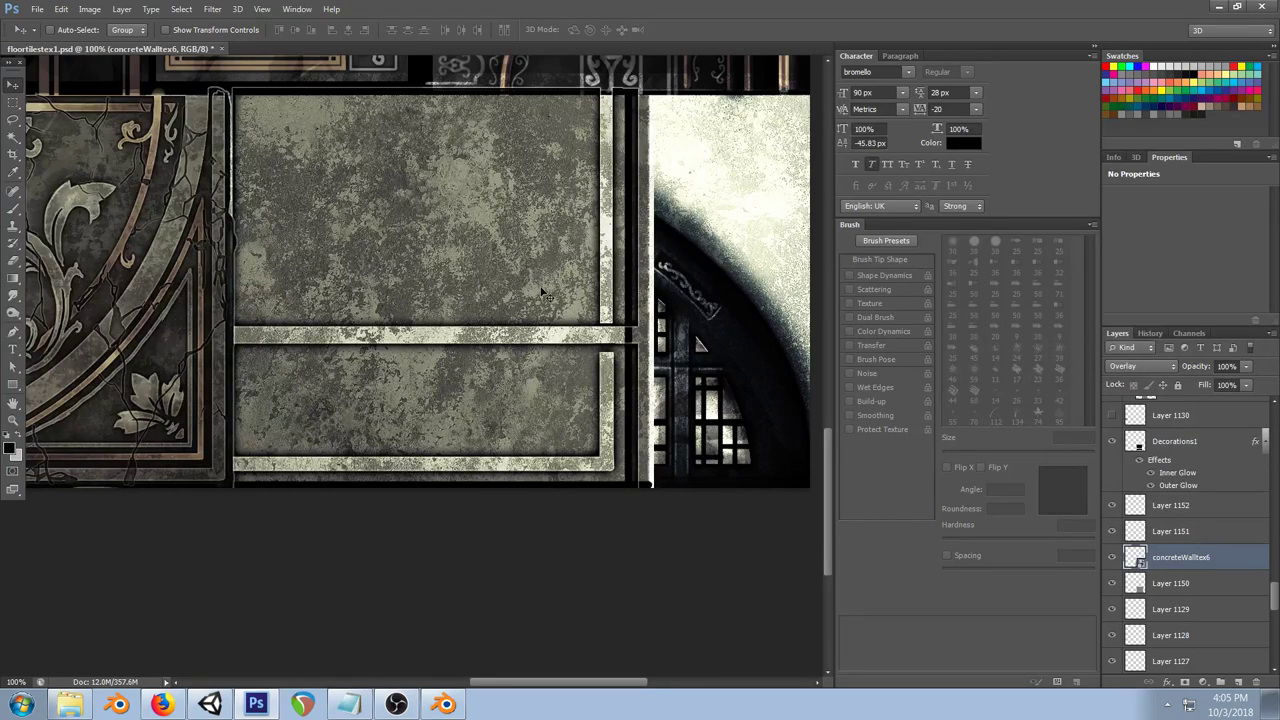
mouse_move(392, 226)
left_mouse_down()
mouse_move(440, 232)
mouse_move(476, 262)
mouse_move(407, 206)
left_mouse_up()
Step: Inspect the list of layers on the ornate tile and preview concreteWalltex1 from the Textures folder, returning to Photoshop
left_click_drag(250, 193, 481, 209)
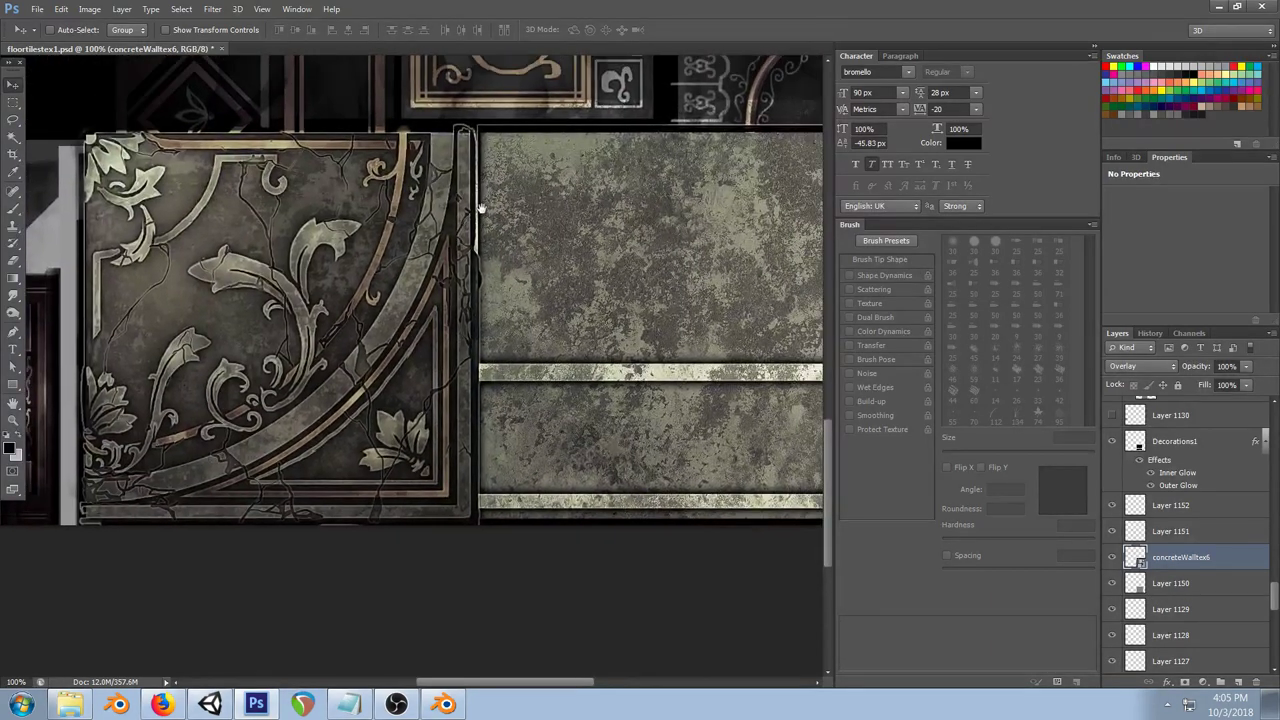
right_click(313, 205)
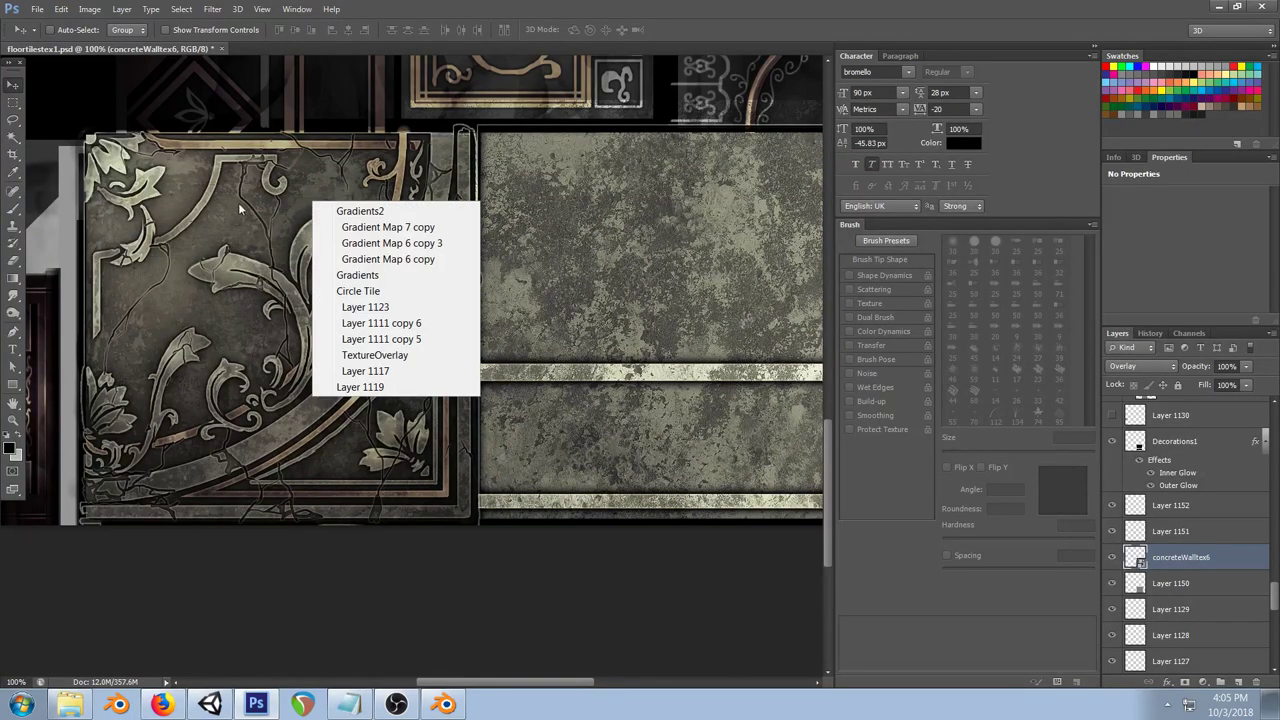
left_click(608, 5)
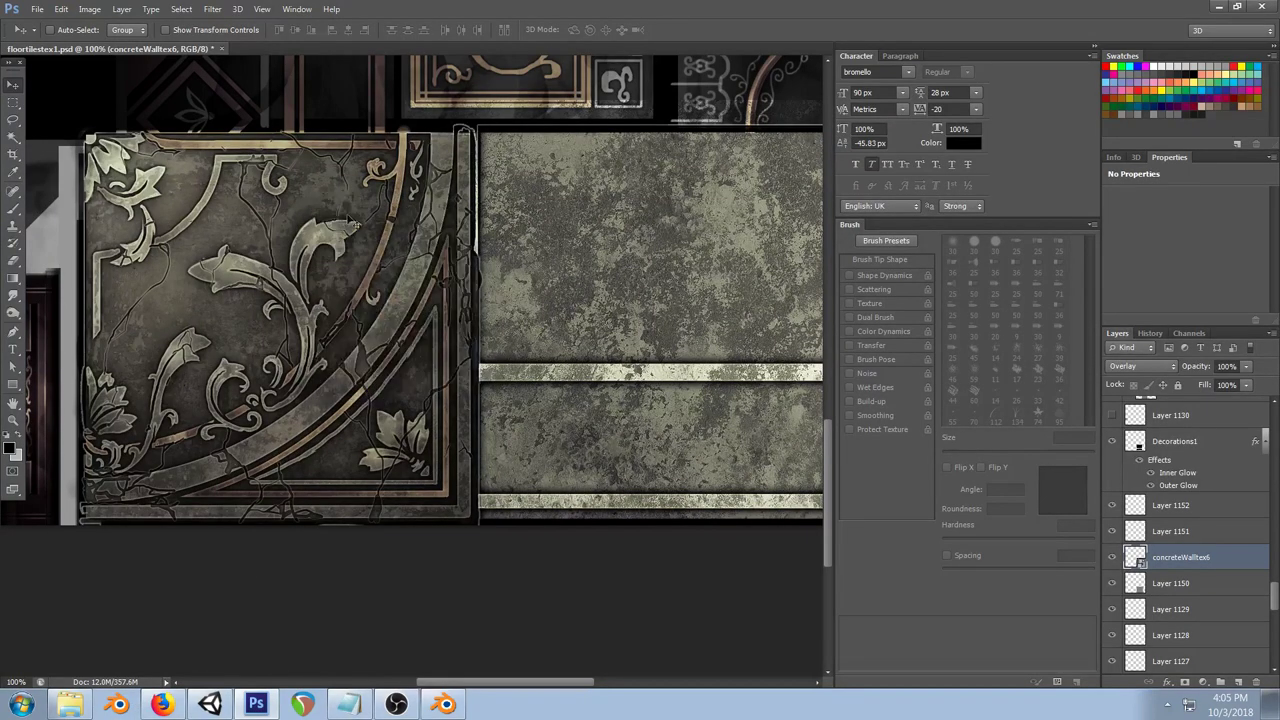
left_click(70, 704)
scroll(610, 392, "up", 1)
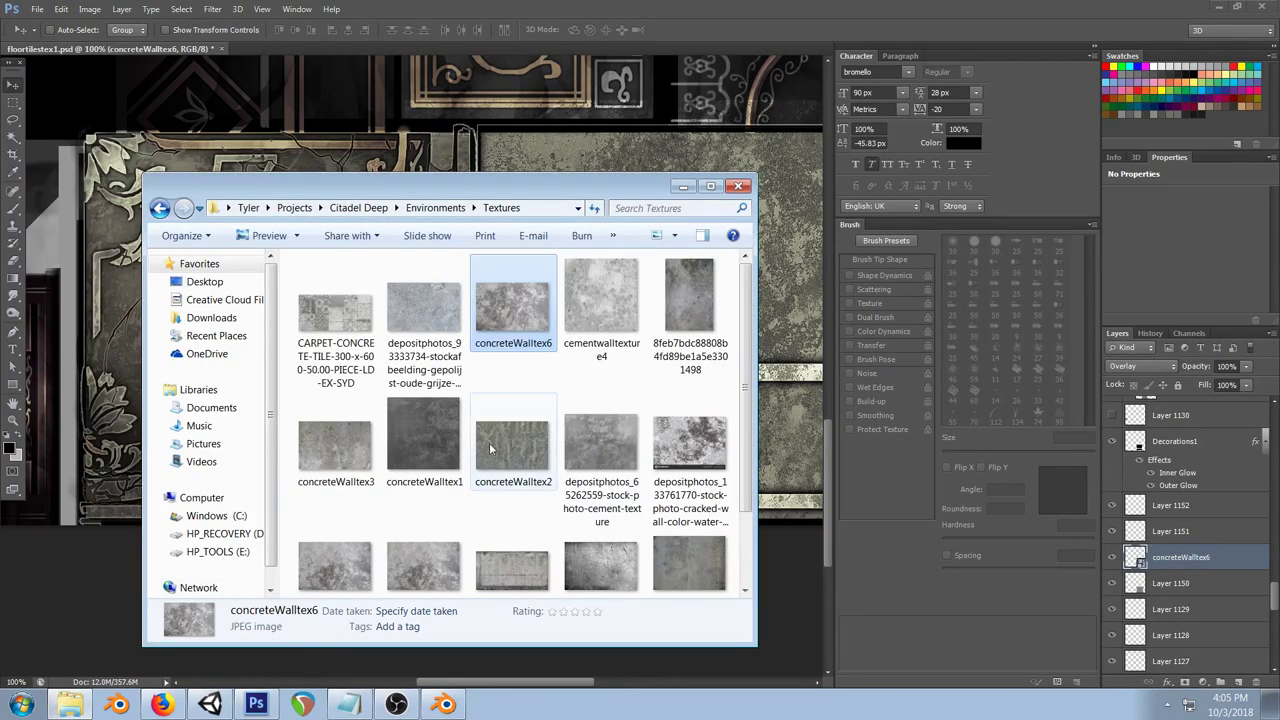
left_click(451, 445)
double_click(451, 445)
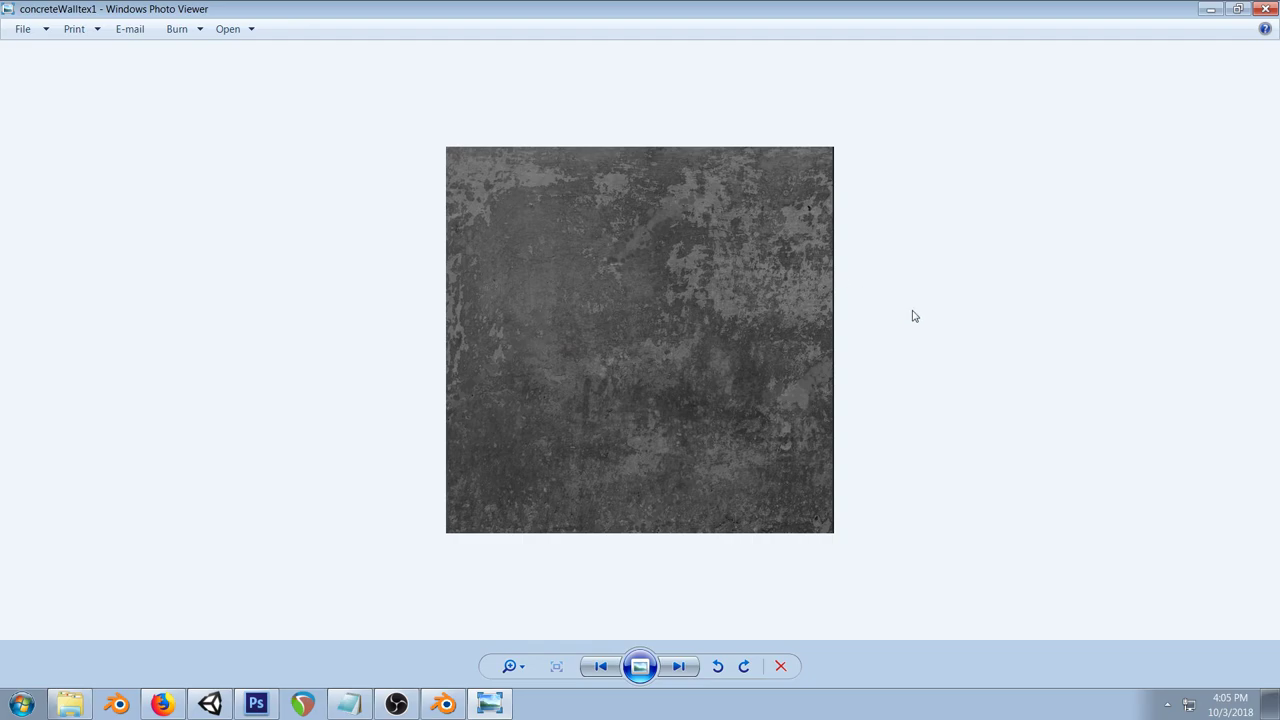
left_click(1266, 9)
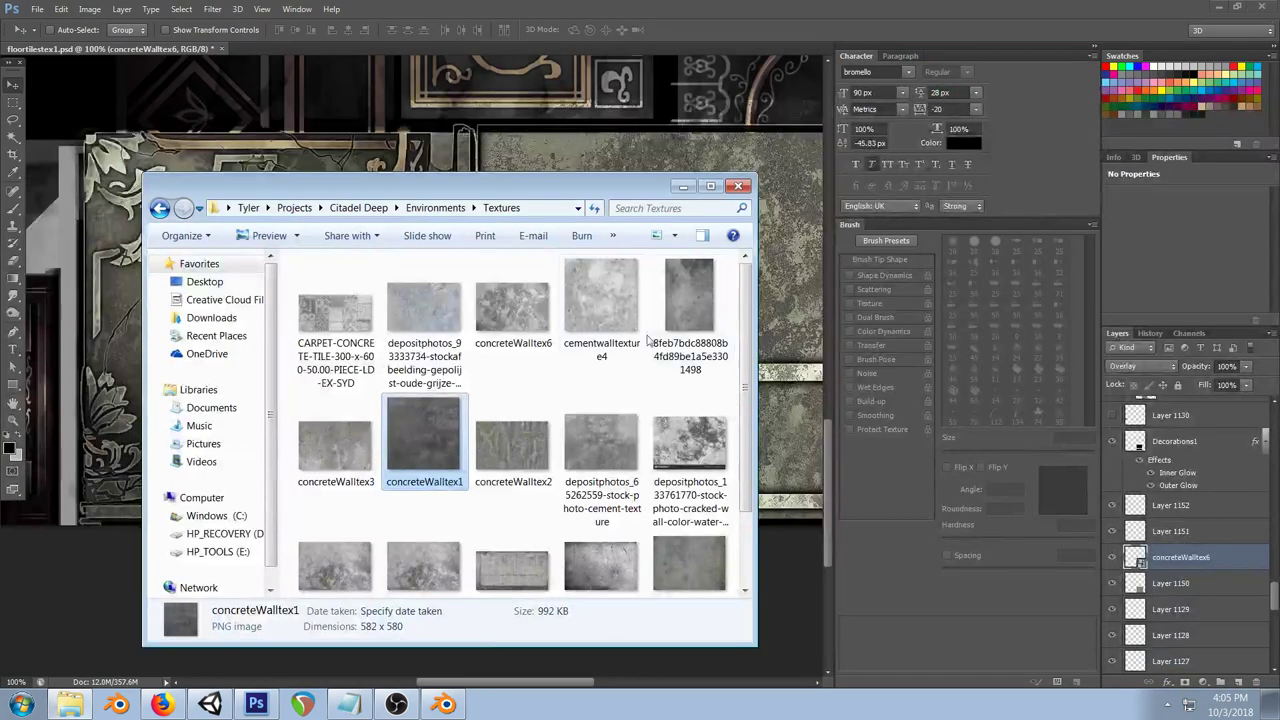
left_click(662, 6)
Step: Rasterize the concreteWalltex6 smart object layer that covers the panel
left_click_drag(652, 241, 354, 342)
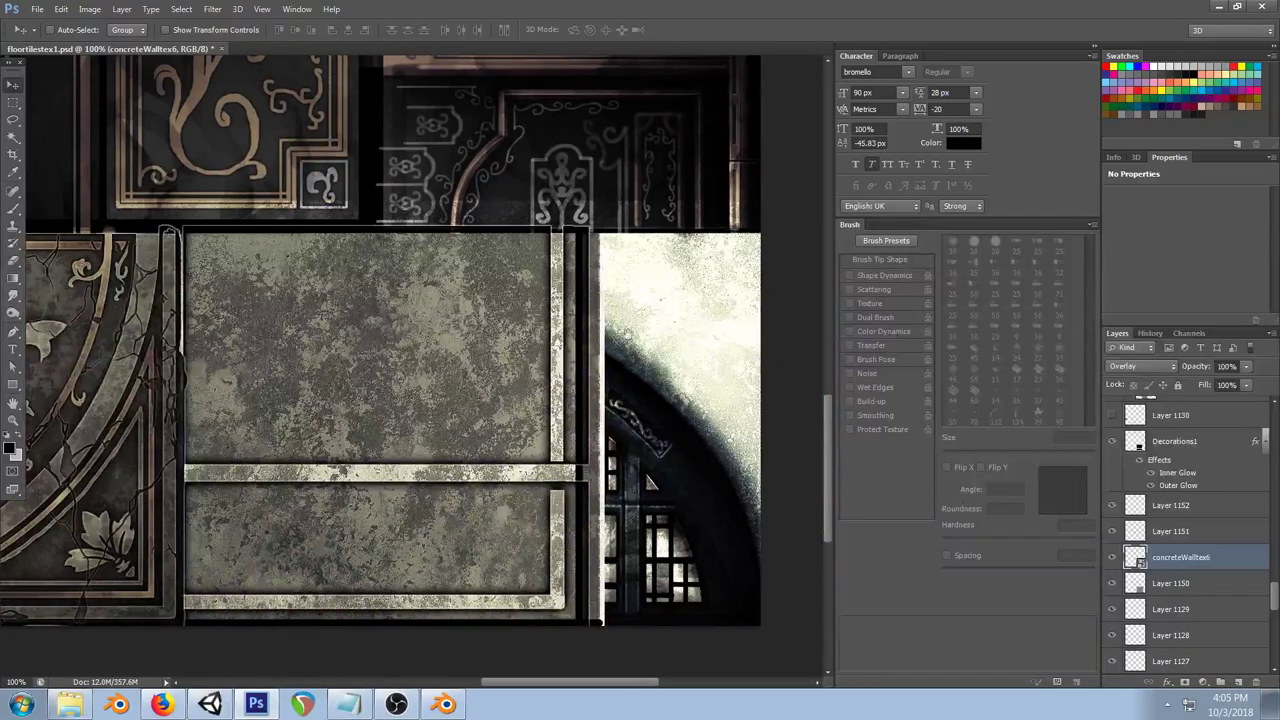
right_click(1220, 557)
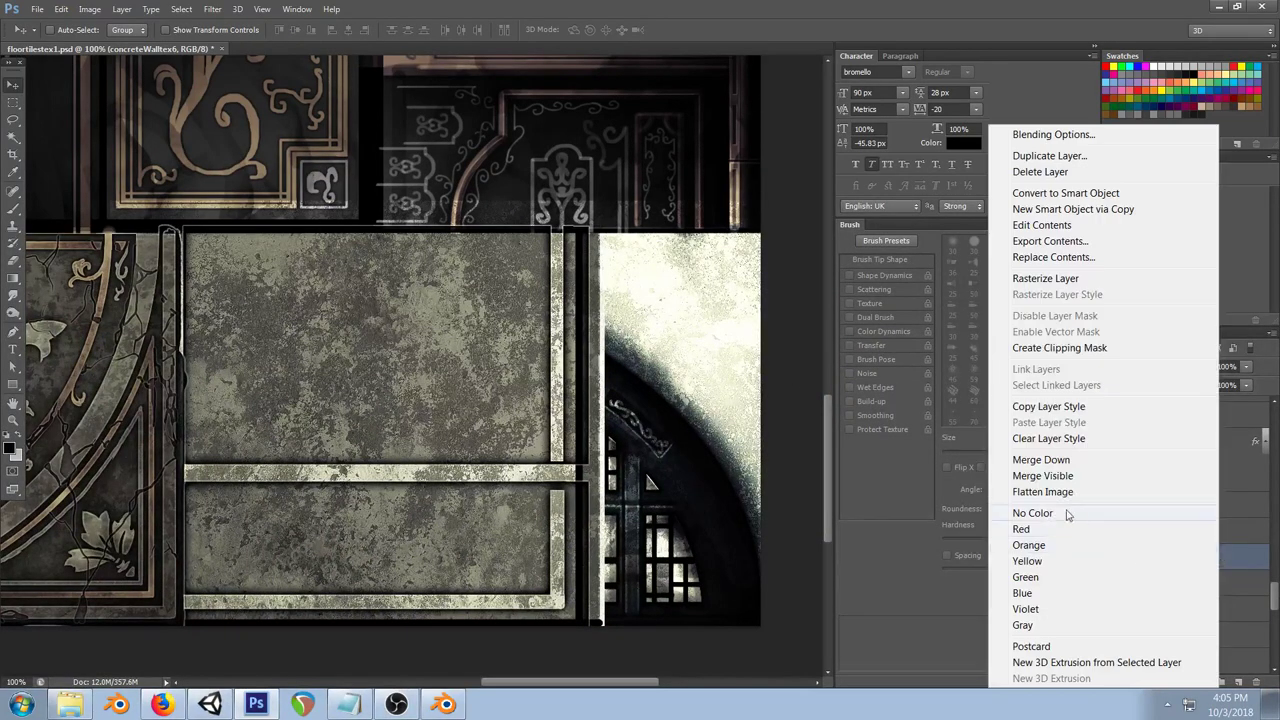
left_click(1070, 279)
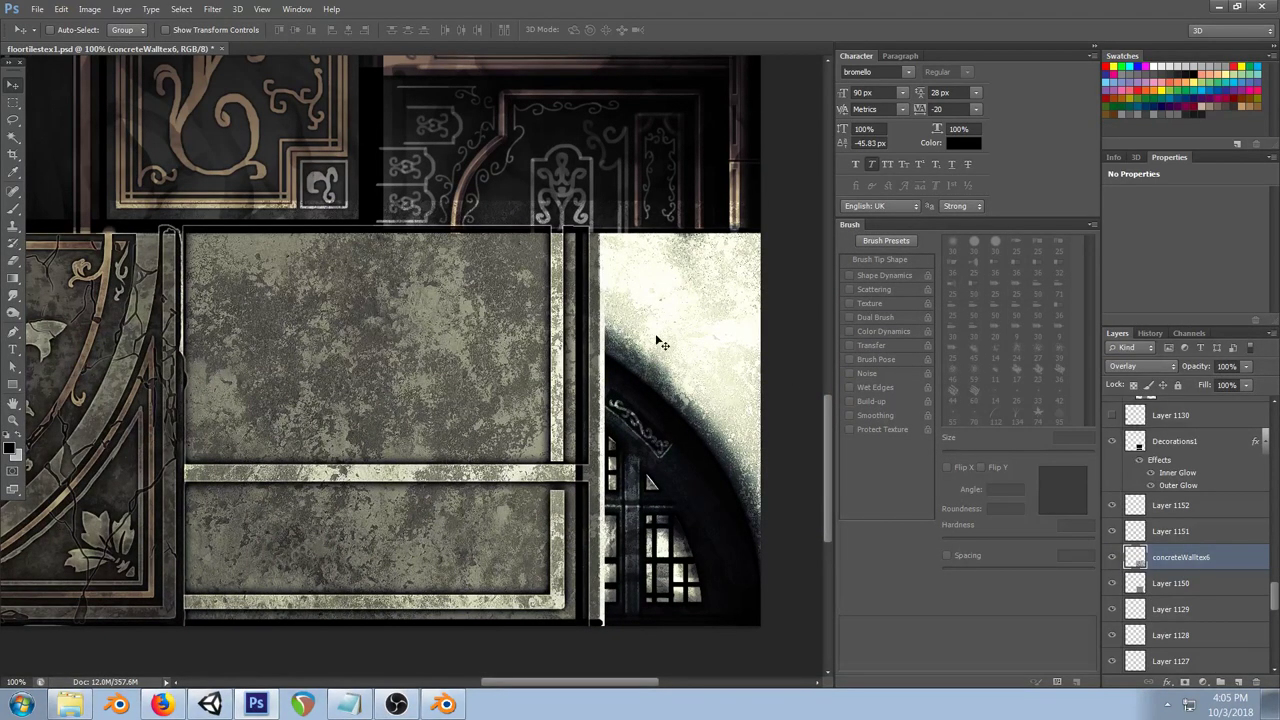
key("ctrl+l")
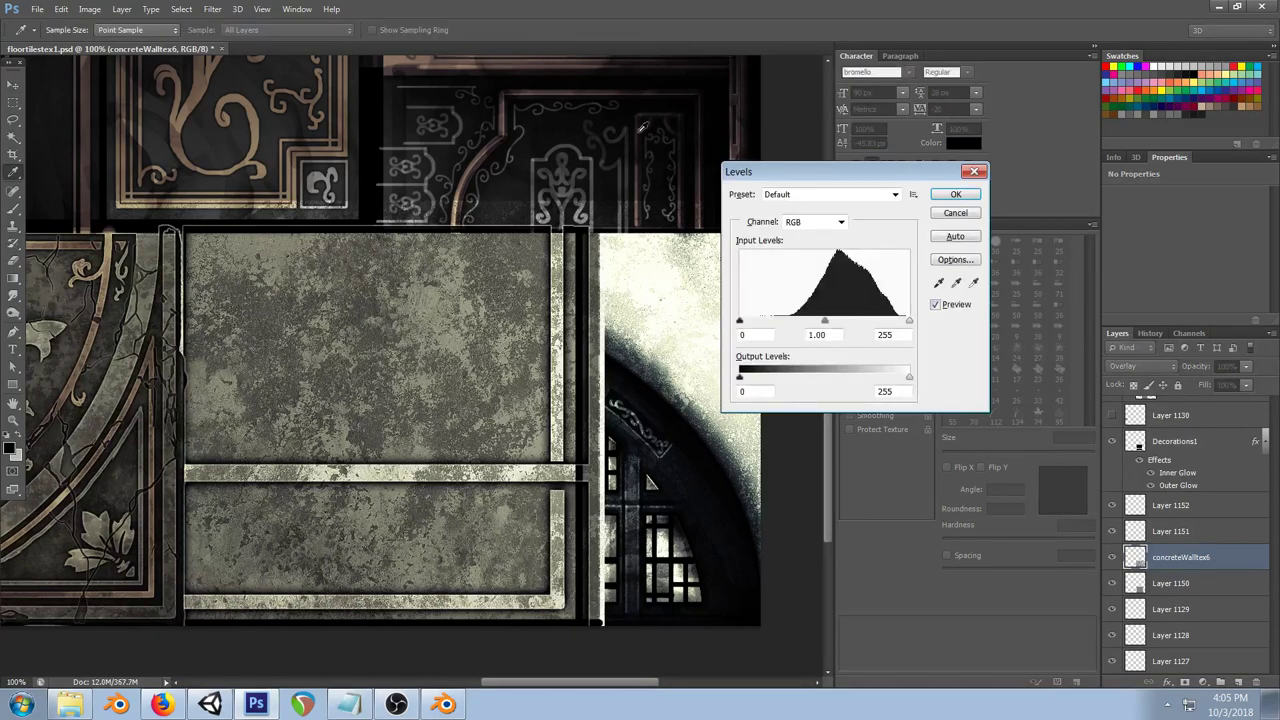
left_click(956, 213)
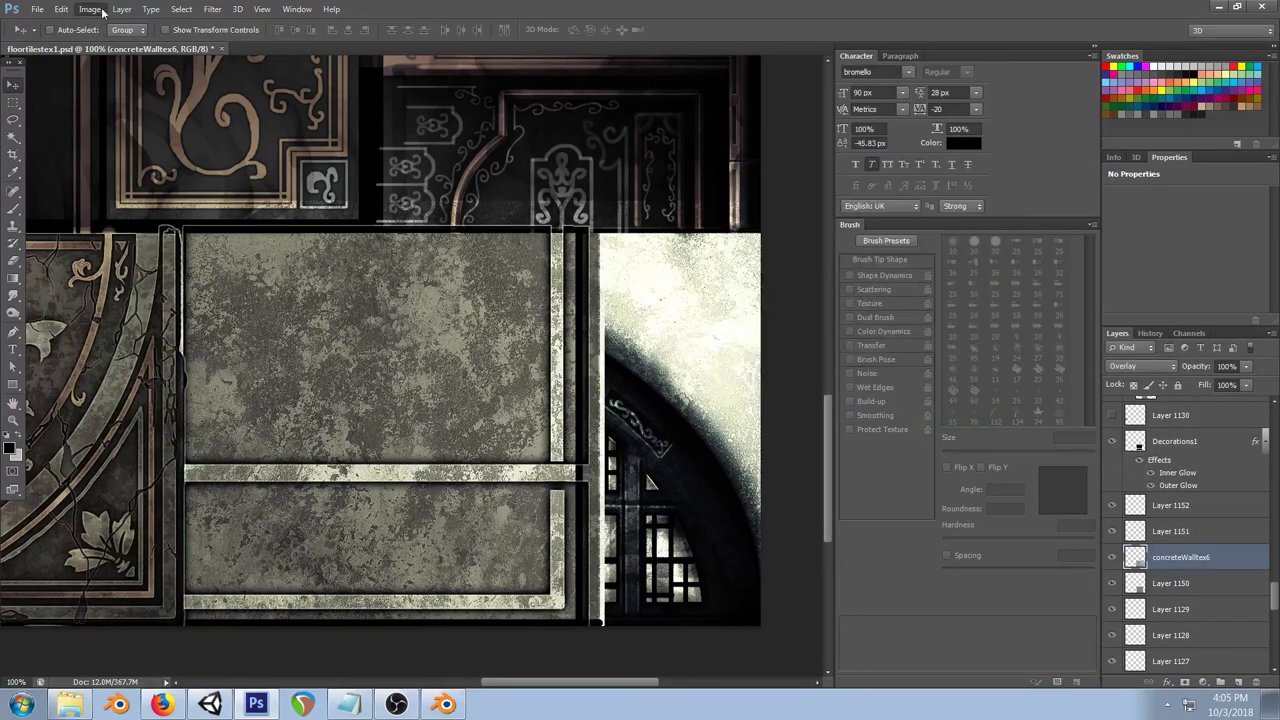
left_click(219, 10)
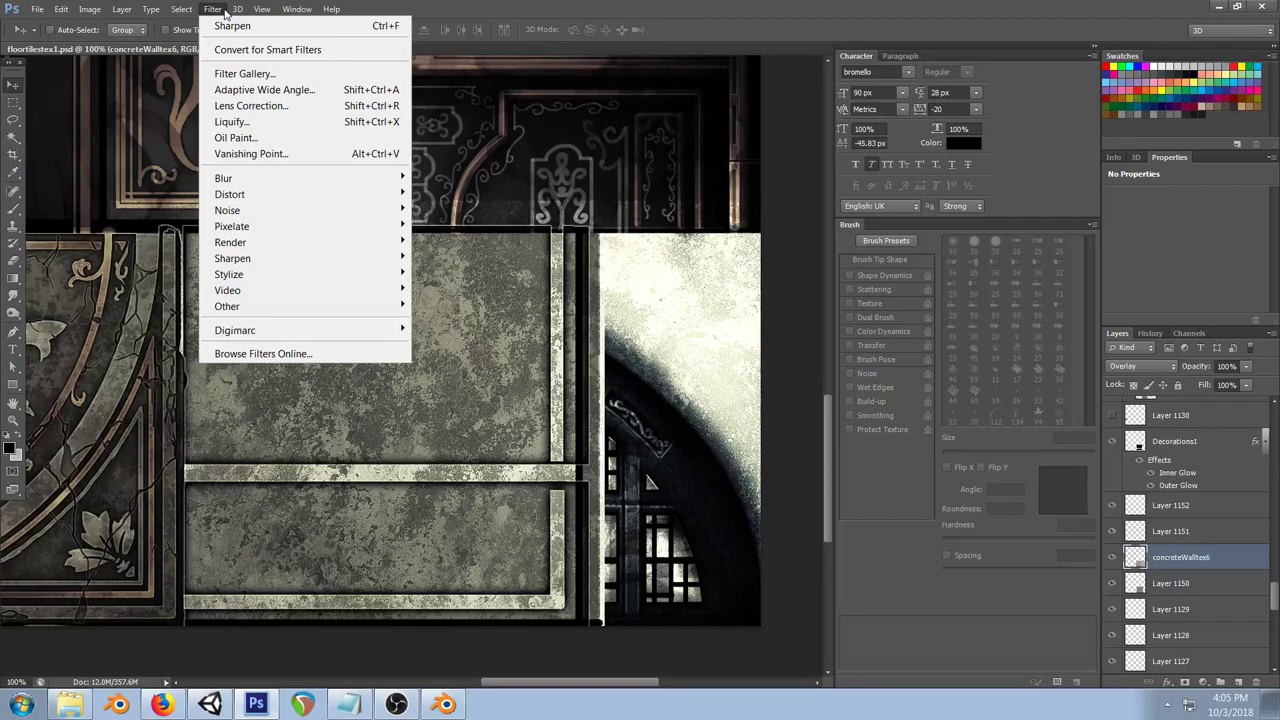
mouse_move(89, 9)
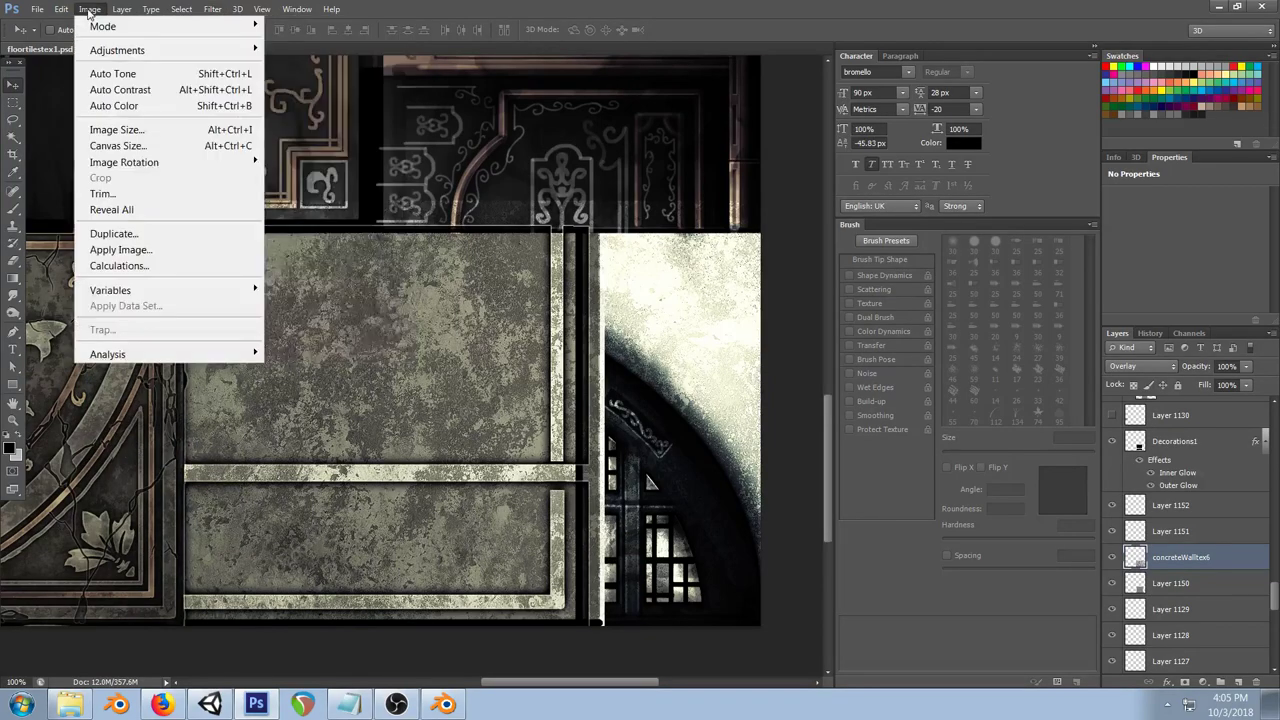
mouse_move(150, 52)
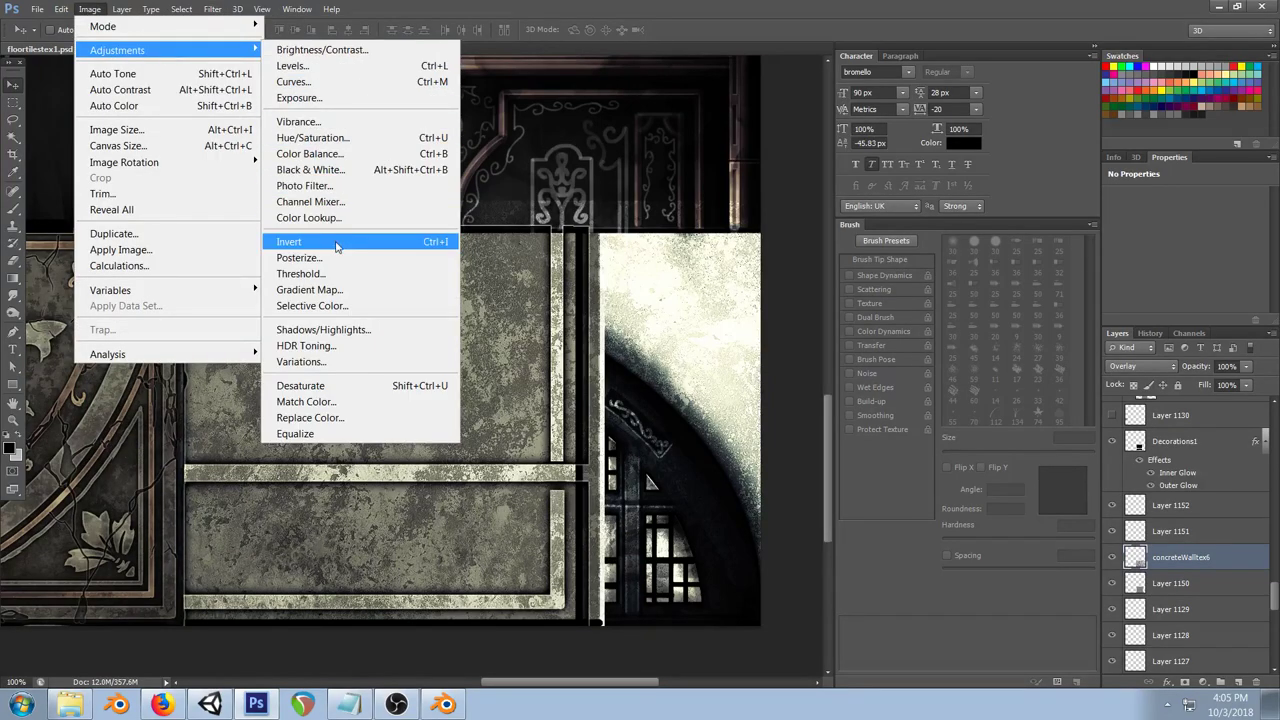
left_click(310, 70)
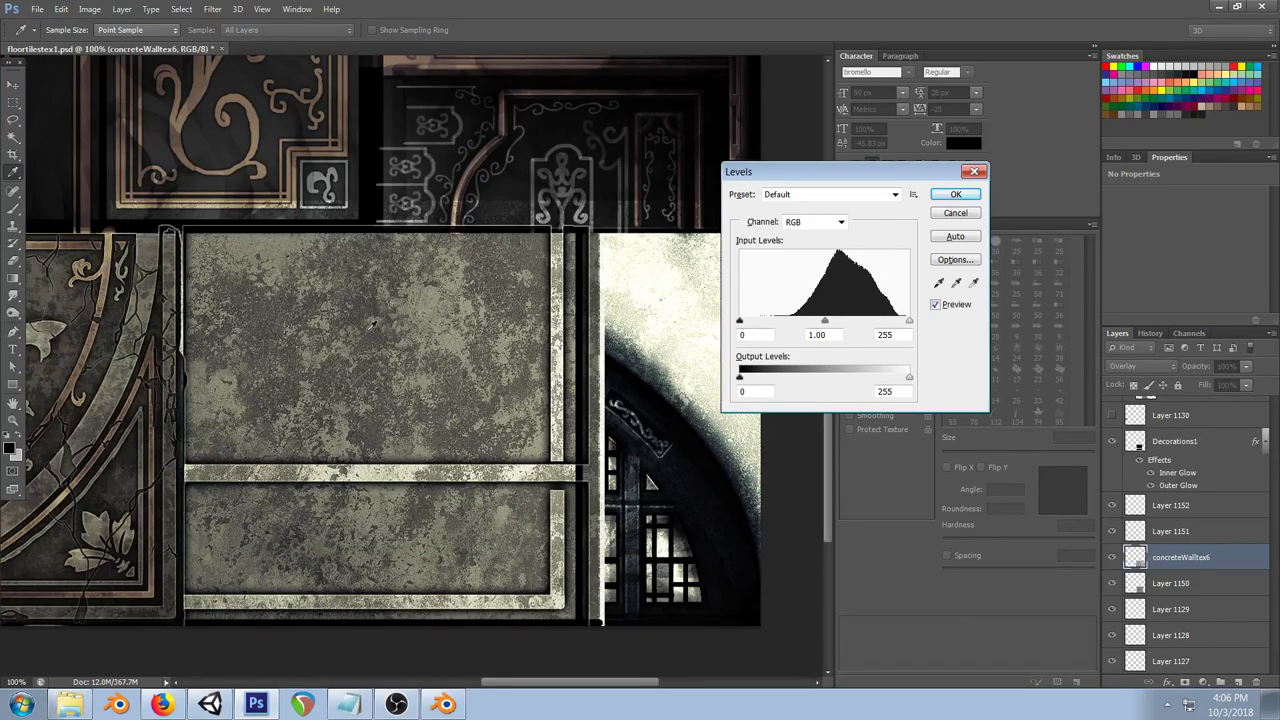
left_click(936, 214)
Step: Apply a Levels adjustment to the concreteWalltex6 layer with the input black level at 57 and the output black level at 49
left_click_drag(353, 300, 600, 270)
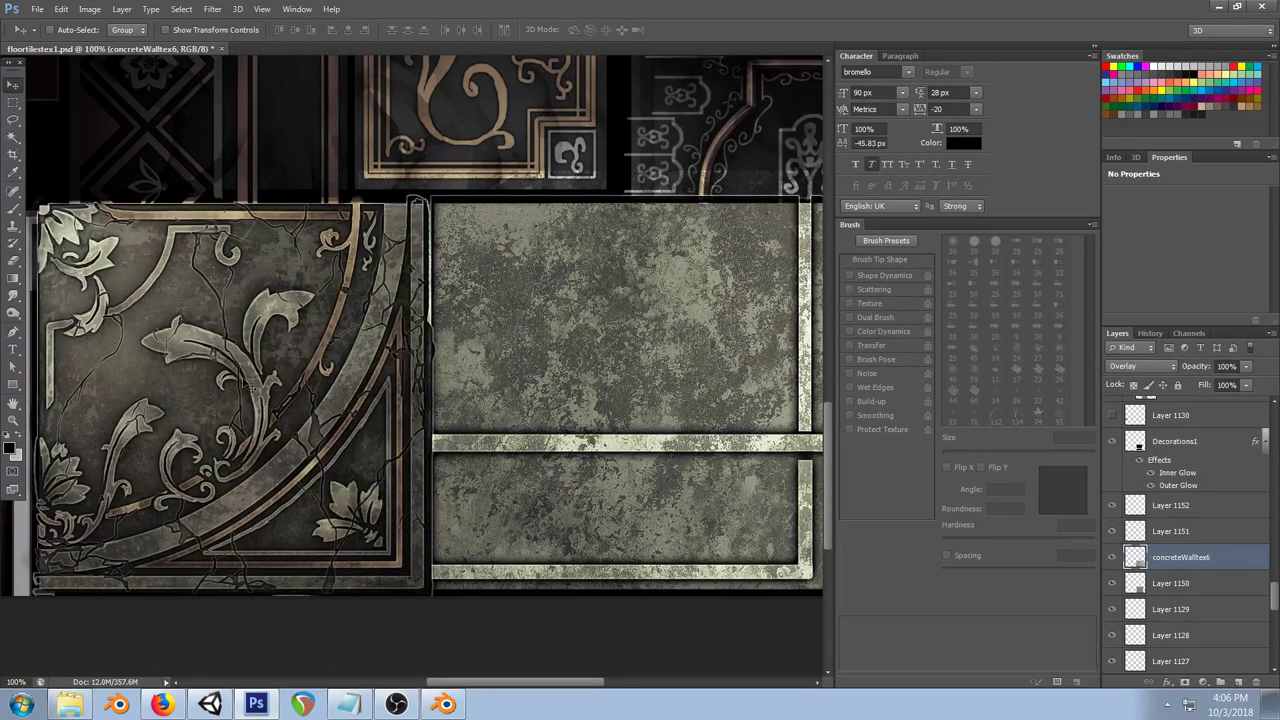
left_click_drag(681, 271, 563, 286)
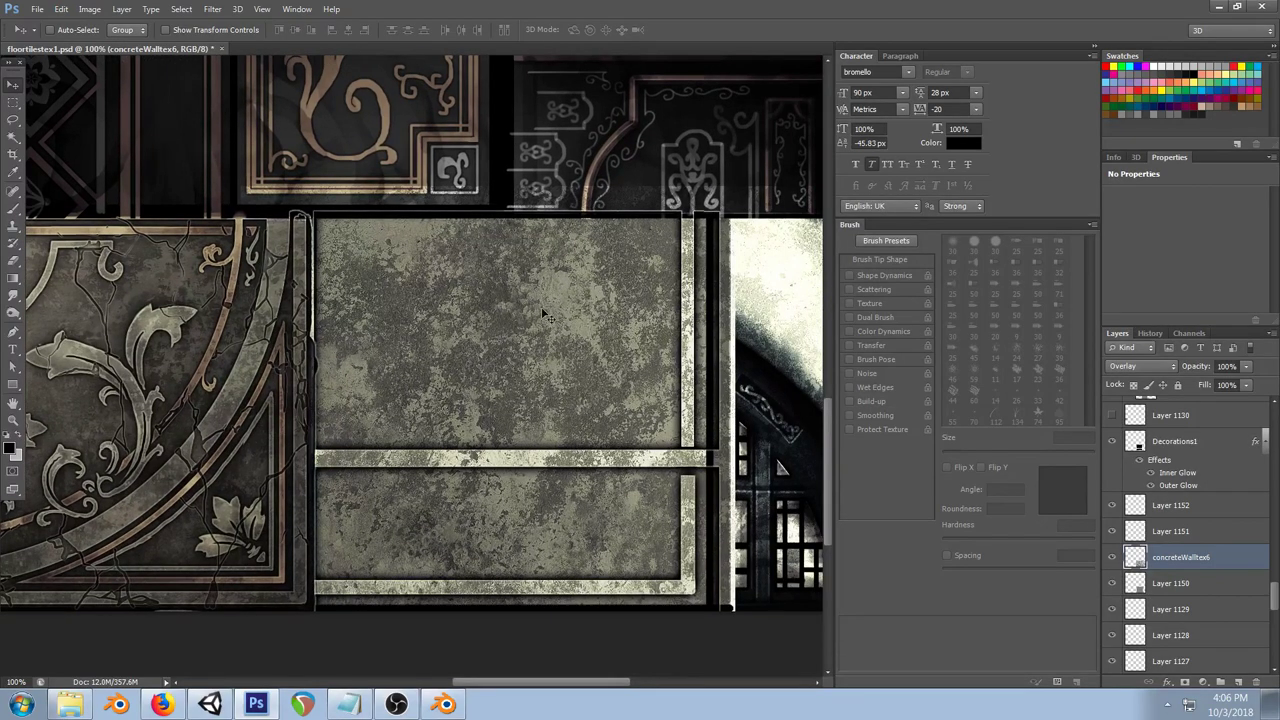
right_click(544, 315)
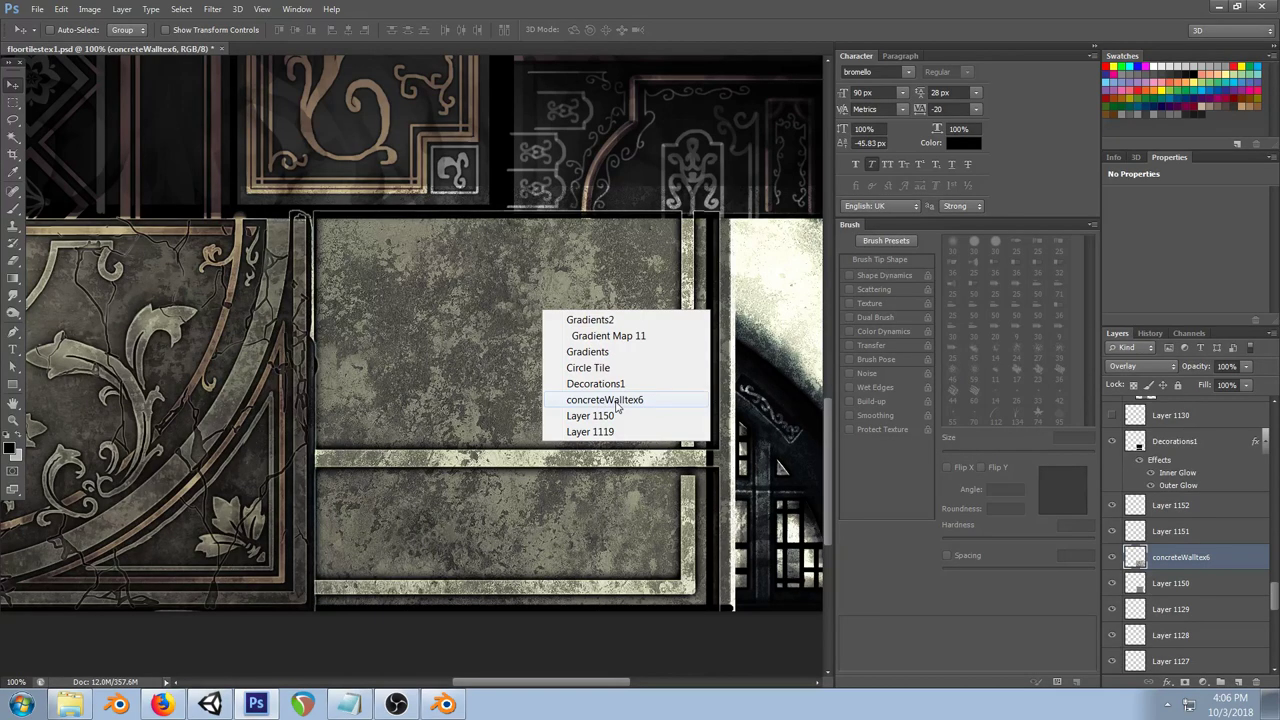
left_click(536, 298)
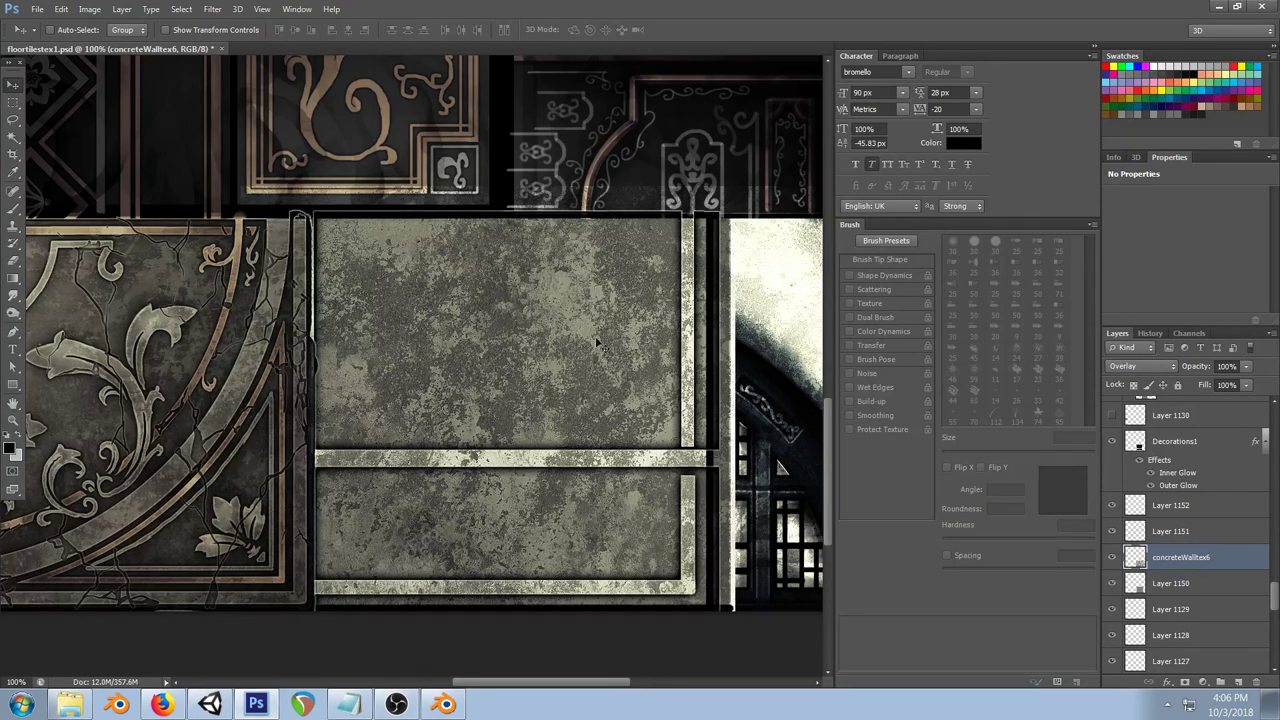
key("ctrl+l")
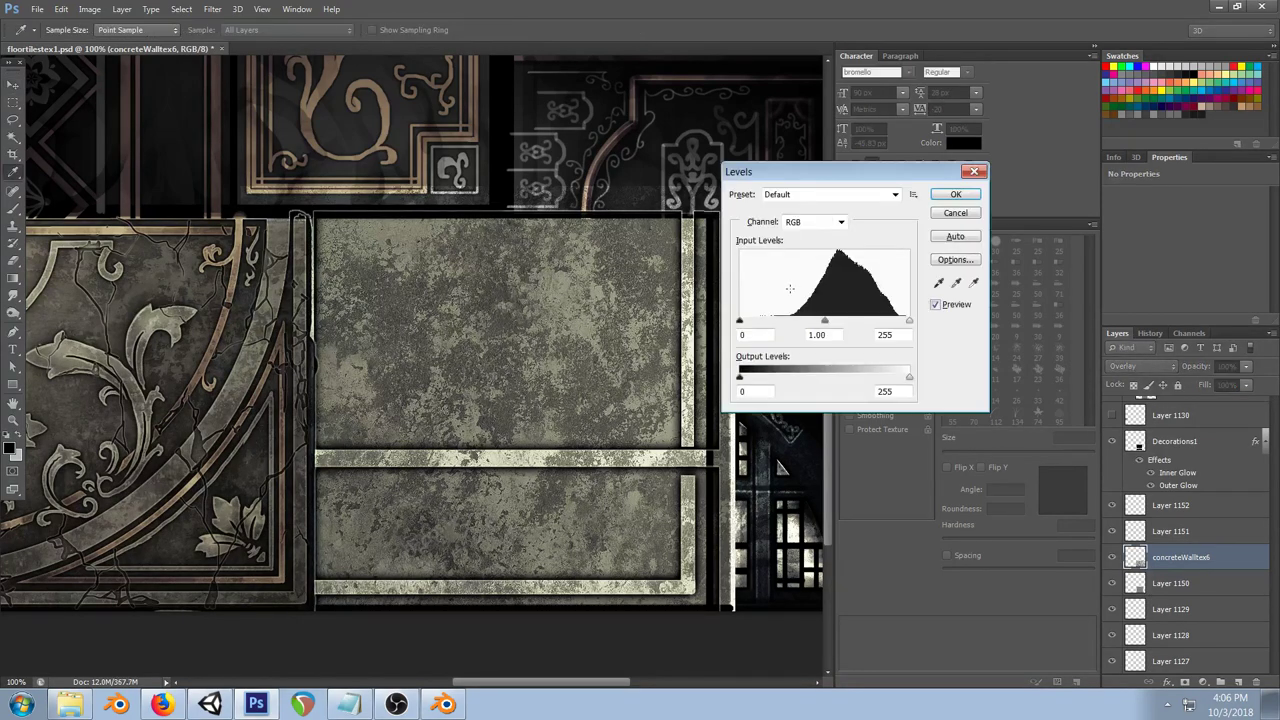
left_click_drag(740, 322, 779, 334)
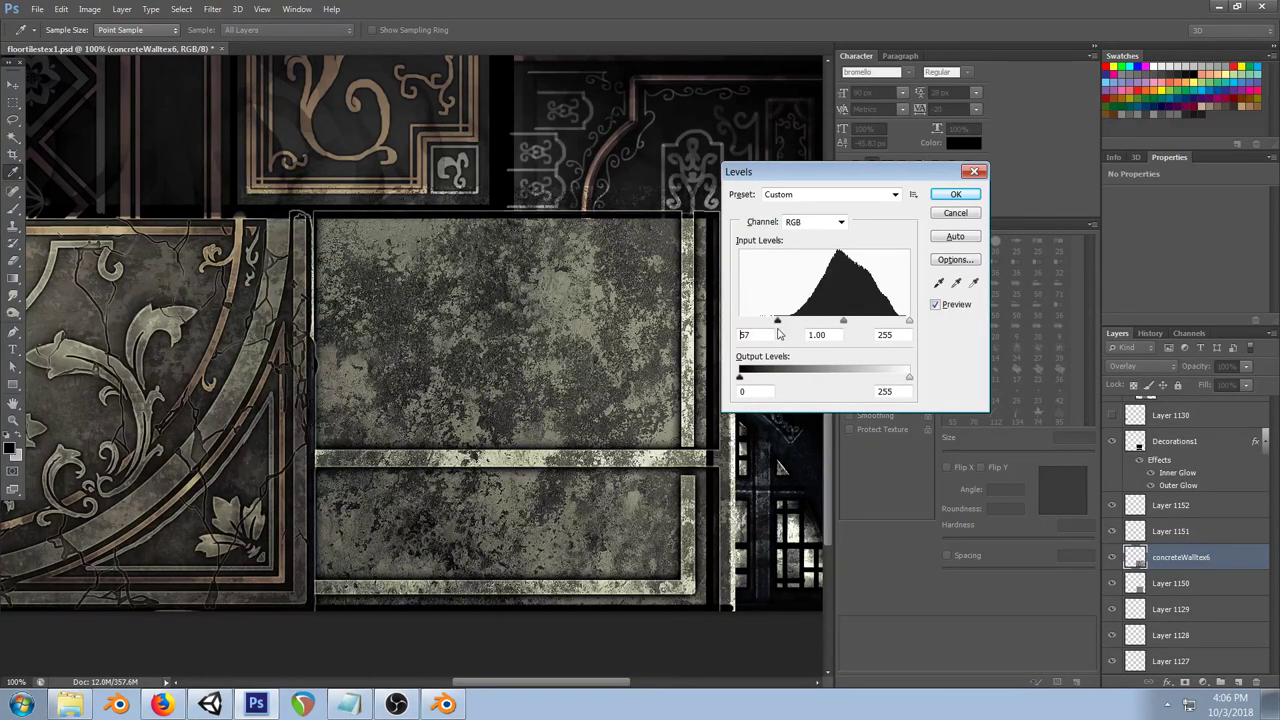
mouse_move(909, 322)
left_mouse_down()
mouse_move(897, 324)
mouse_move(909, 327)
left_mouse_up()
mouse_move(740, 378)
left_mouse_down()
mouse_move(751, 378)
mouse_move(730, 376)
mouse_move(740, 382)
left_mouse_up()
left_click_drag(740, 380, 776, 376)
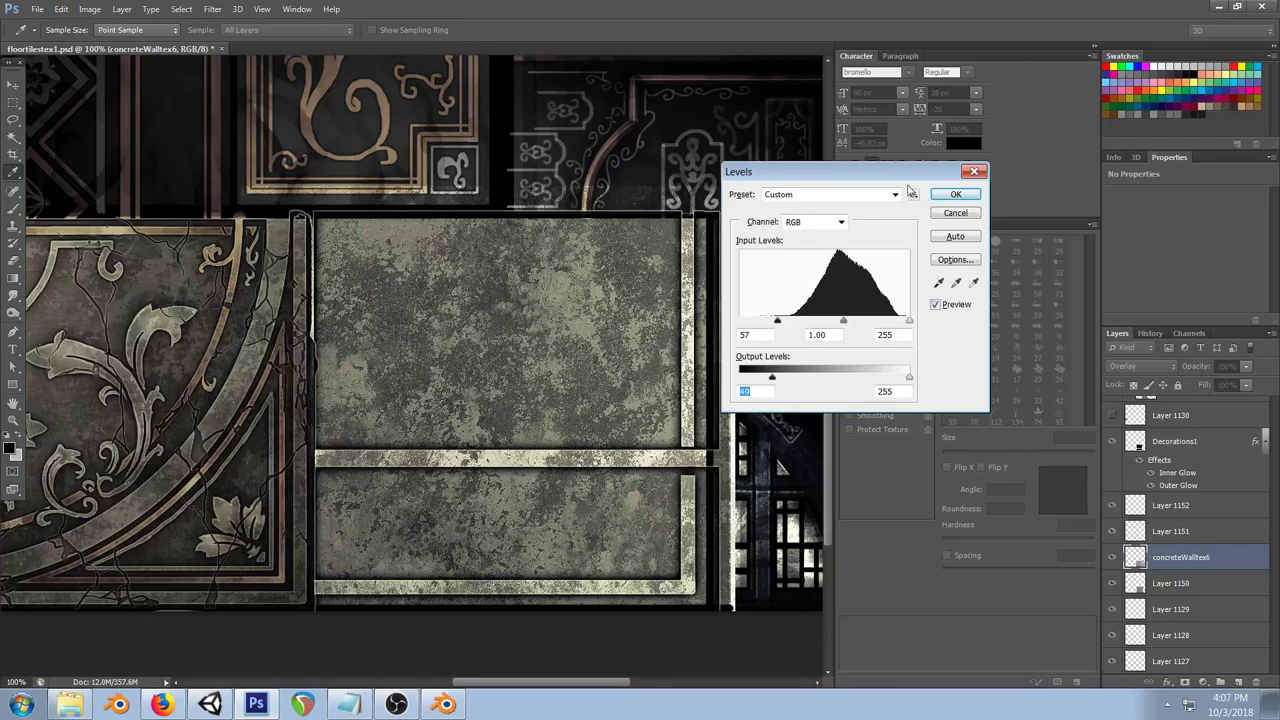
left_click(952, 195)
Step: Toggle Gradient Map 11 off and on to compare the panel, and recolor its gradient's pale stop at 78% to #d7d6af
right_click(604, 357)
left_click(662, 383)
left_click(1111, 409)
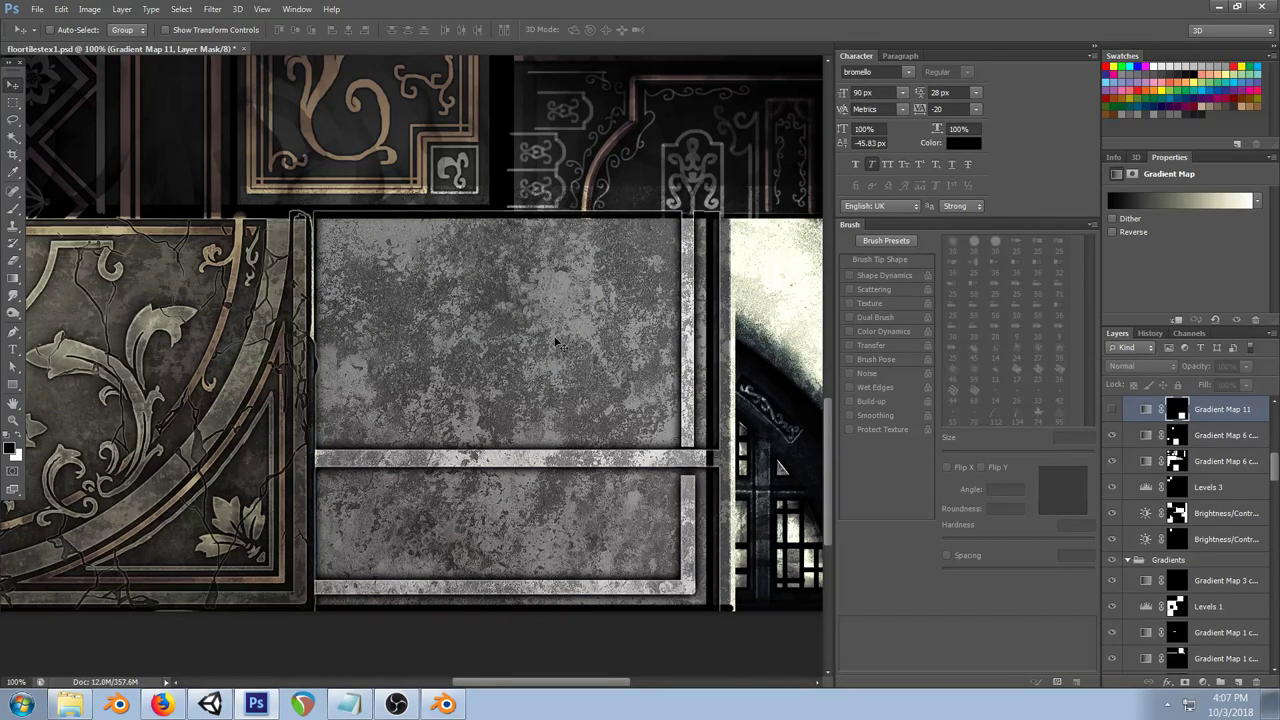
left_click(1111, 409)
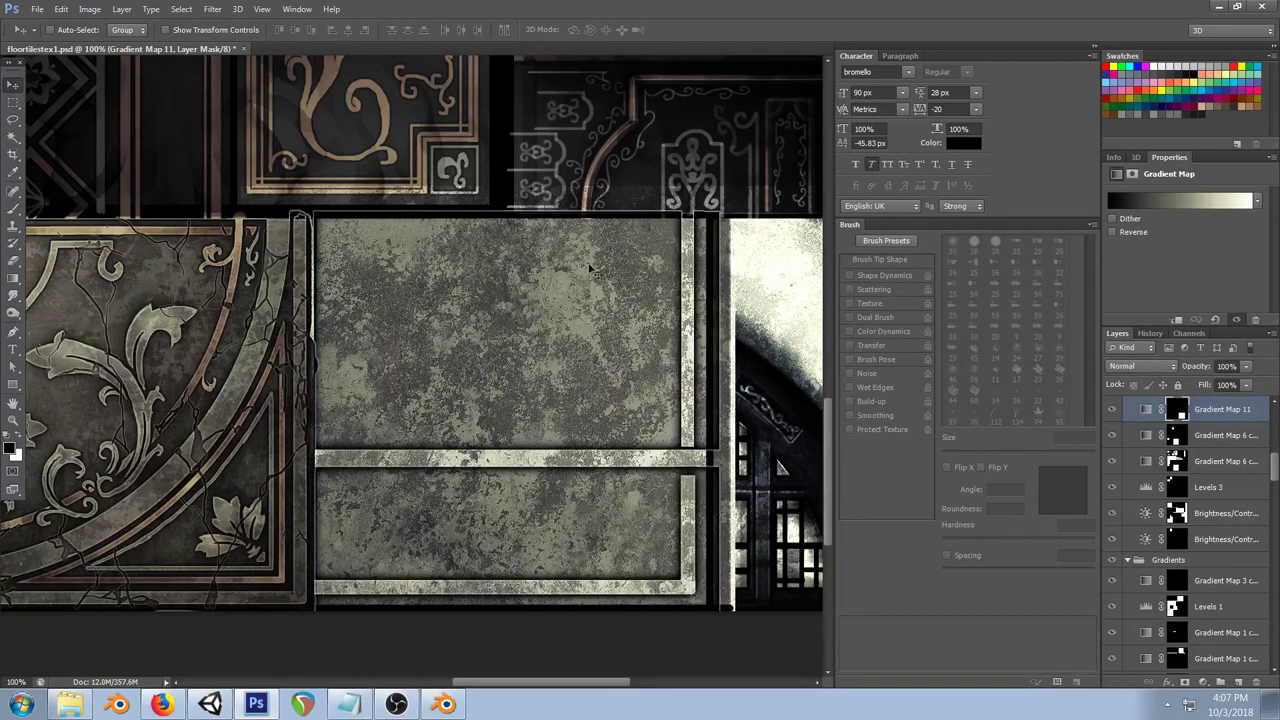
left_click(1194, 204)
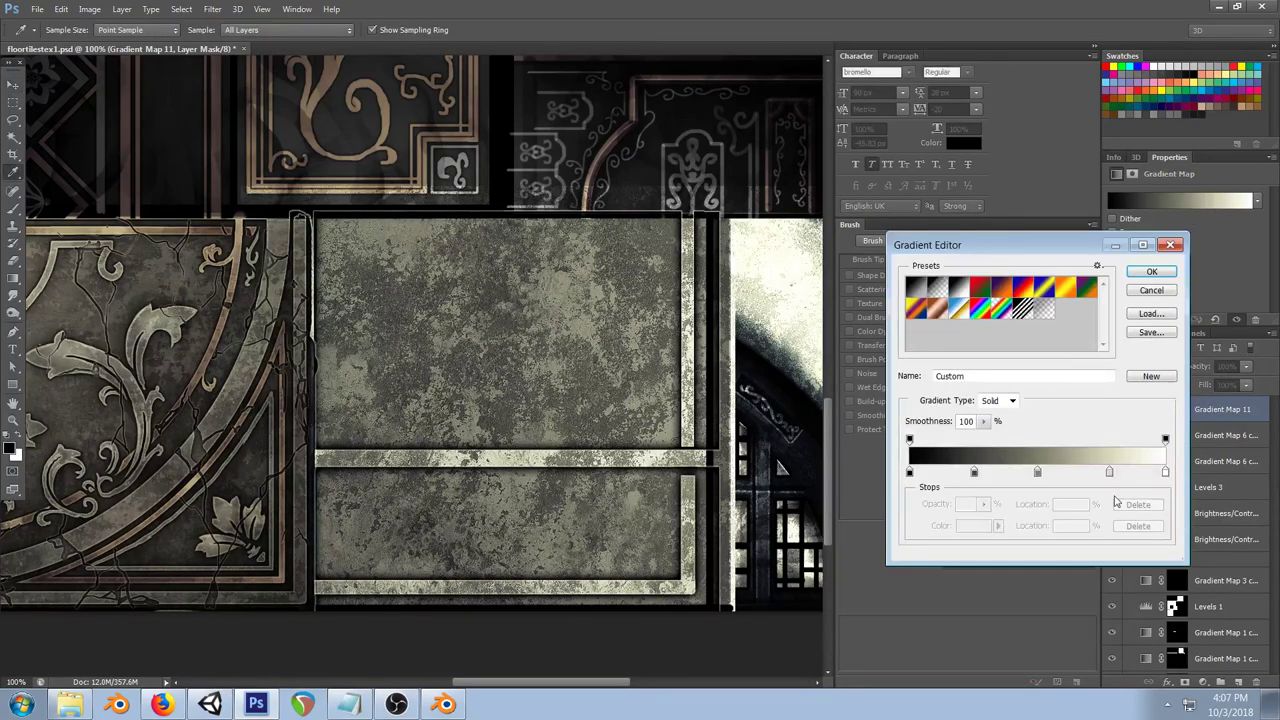
left_click(1109, 471)
left_click(970, 527)
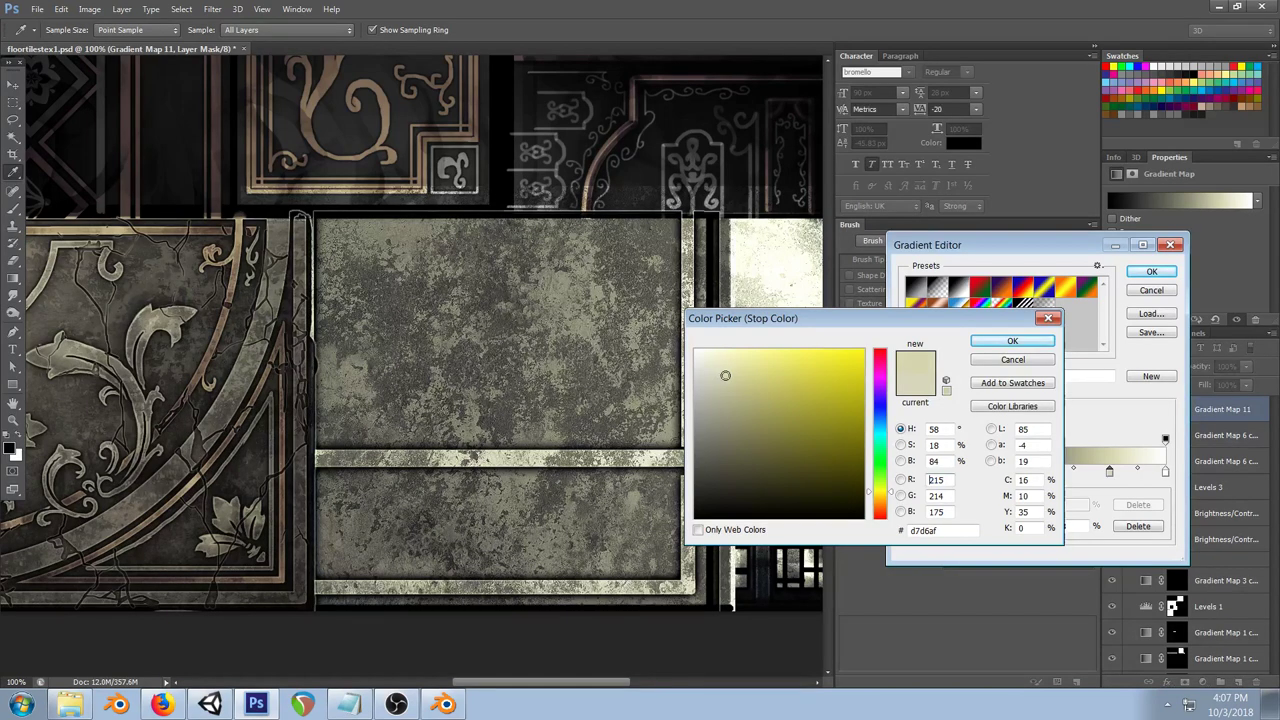
left_click(1012, 341)
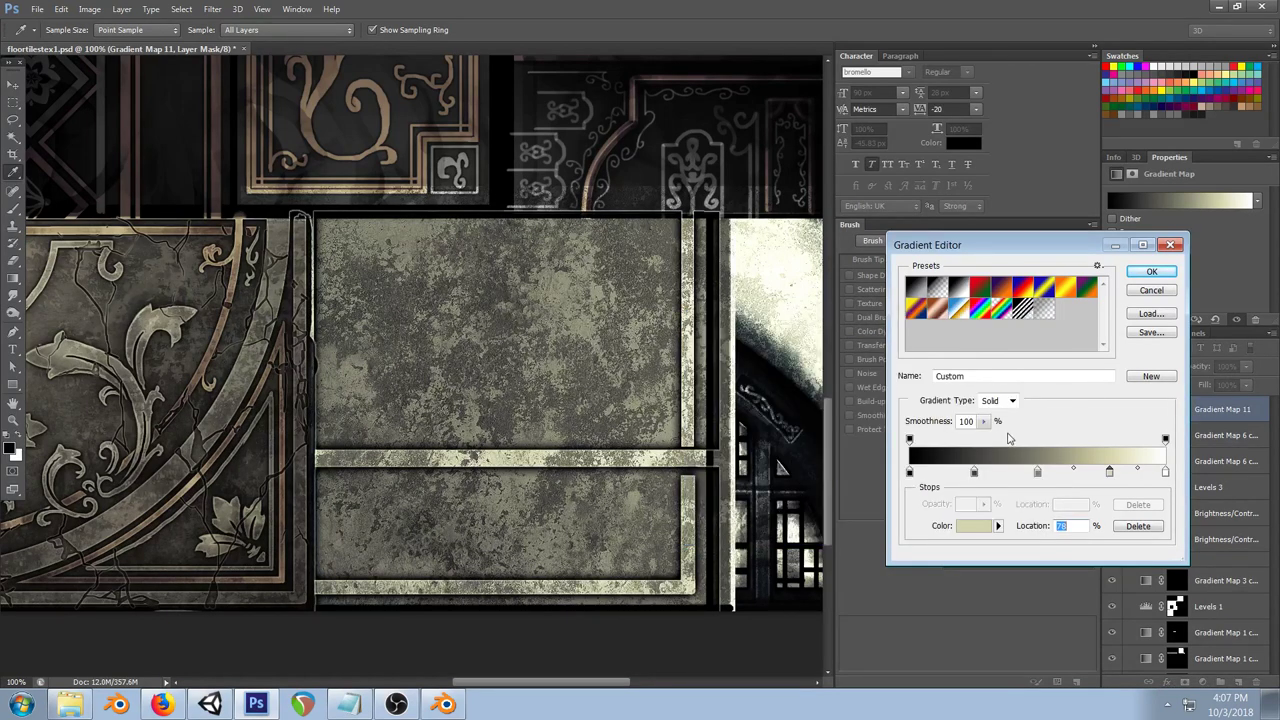
Step: Shift the dark stop at 25% of Gradient Map 11's gradient to a warmer dark grey, #42403e, and accept the gradient
left_click(975, 473)
left_click(970, 526)
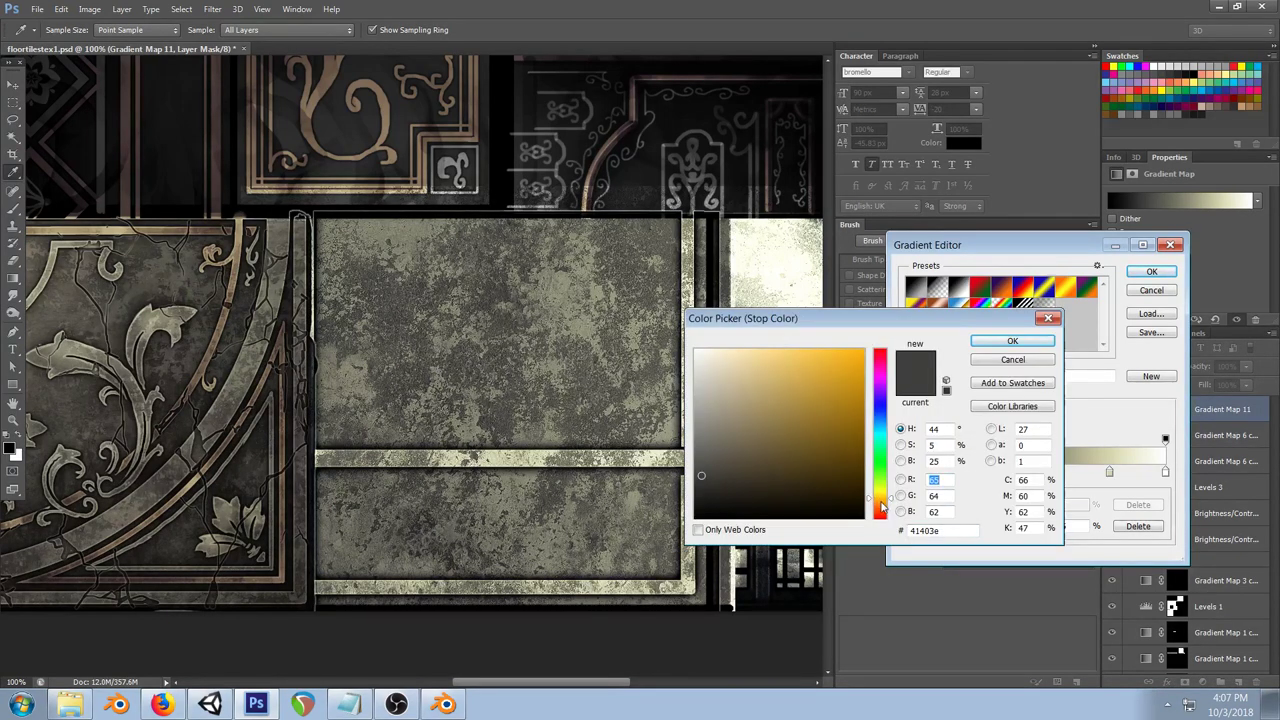
left_click_drag(872, 497, 874, 504)
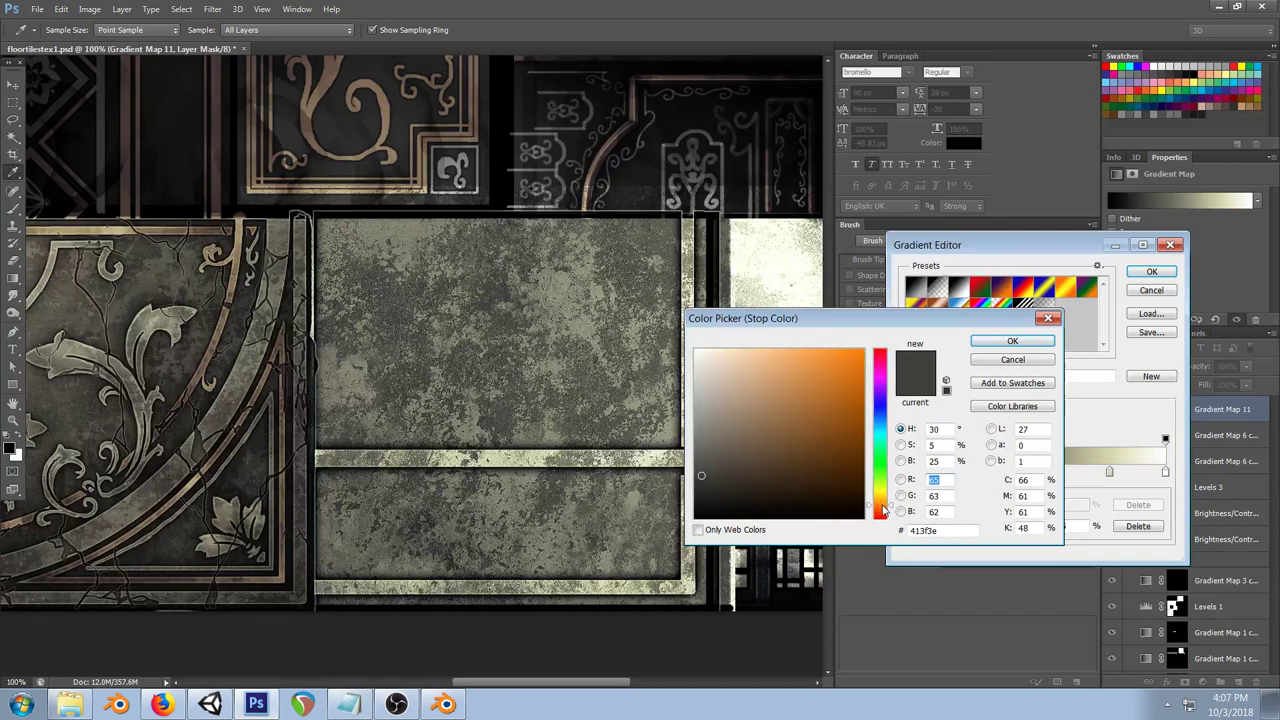
left_click(995, 341)
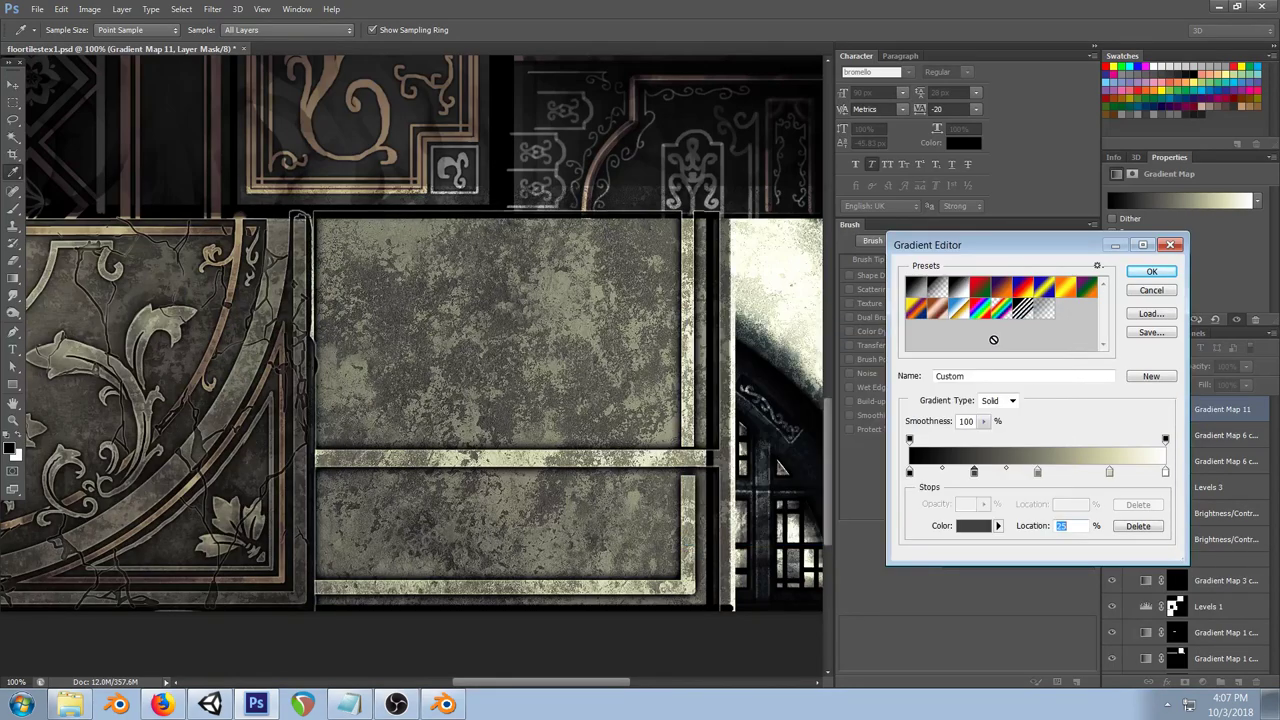
left_click(966, 528)
left_click(705, 477)
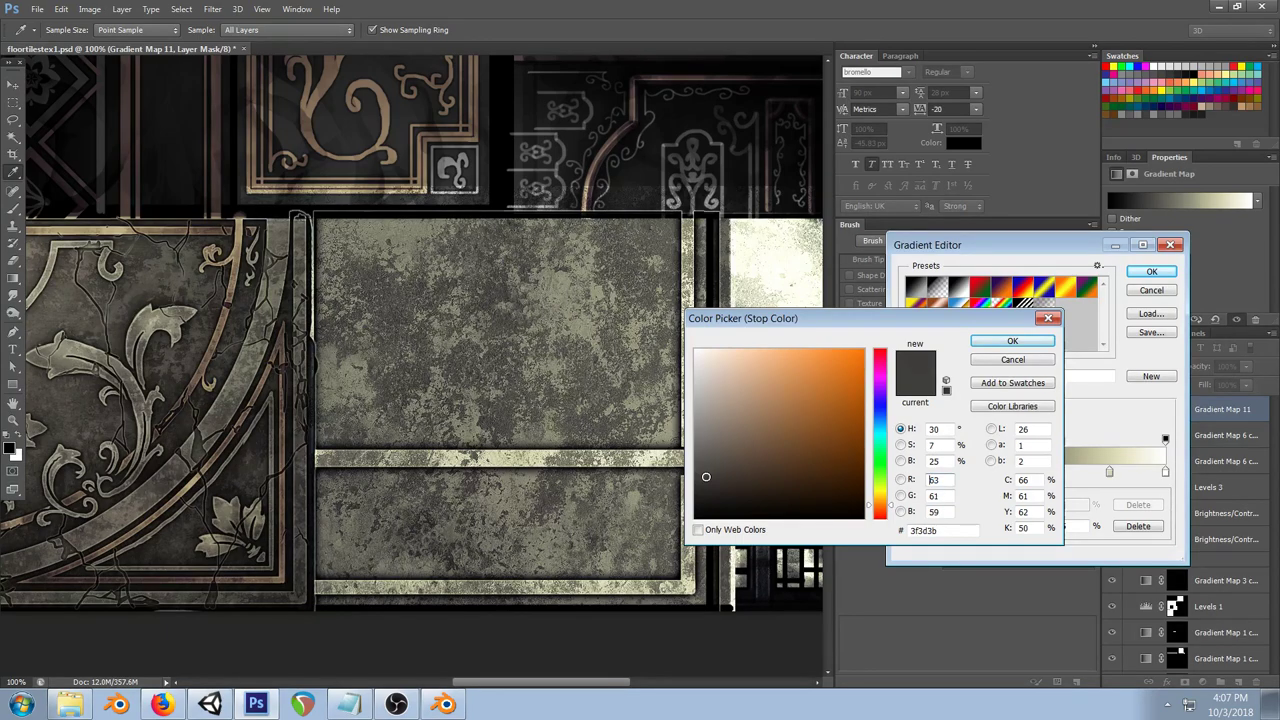
left_click(707, 472)
left_click(706, 479)
left_click(704, 475)
left_click(1012, 341)
left_click(1151, 272)
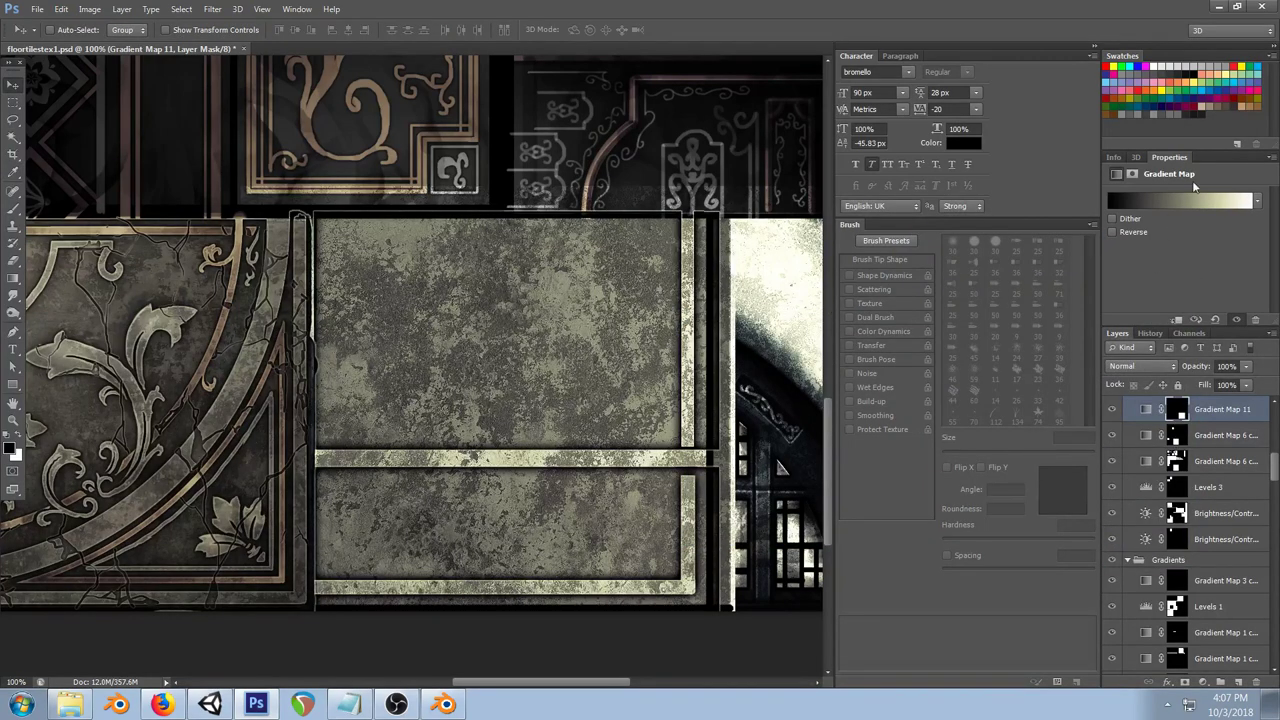
Step: Try recoloring the dark stop of Gradient Map 11's gradient to a slightly darker grey, #3e3c39, and then a brown, #6f5439
left_click(1148, 200)
left_click(976, 472)
left_click(973, 530)
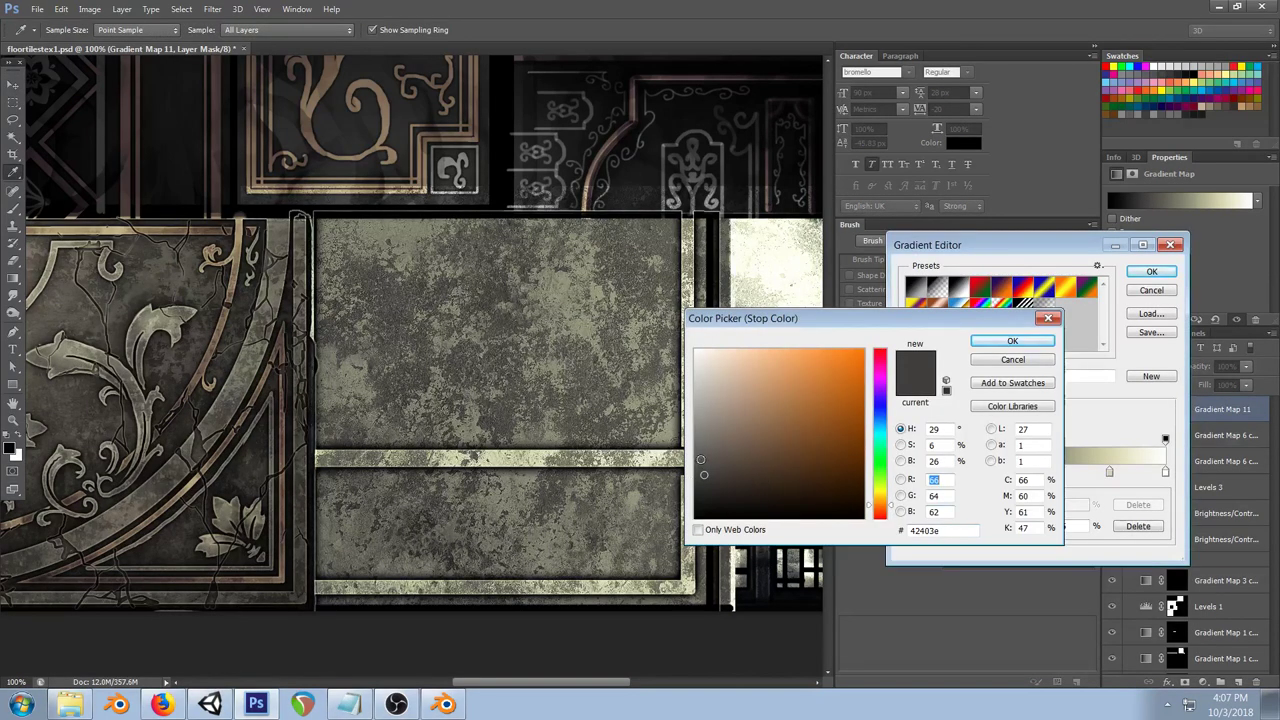
left_click(707, 453)
left_click(707, 477)
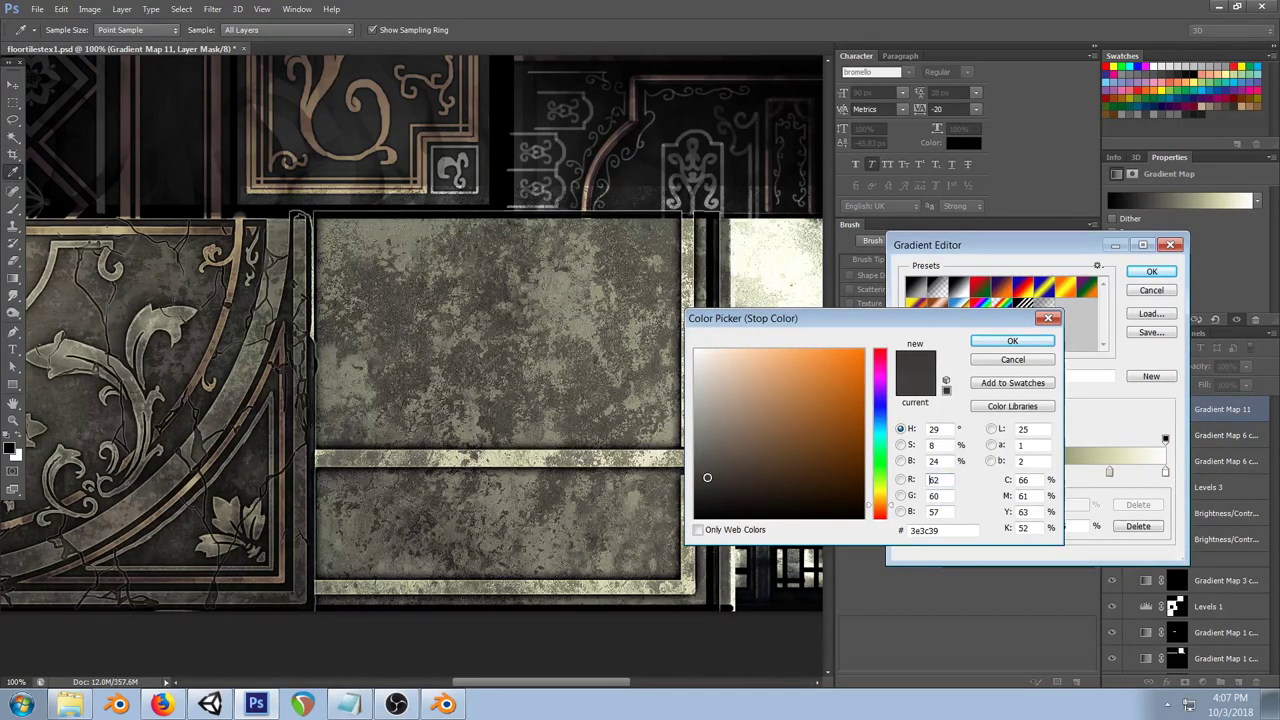
left_click(756, 491)
left_click(776, 444)
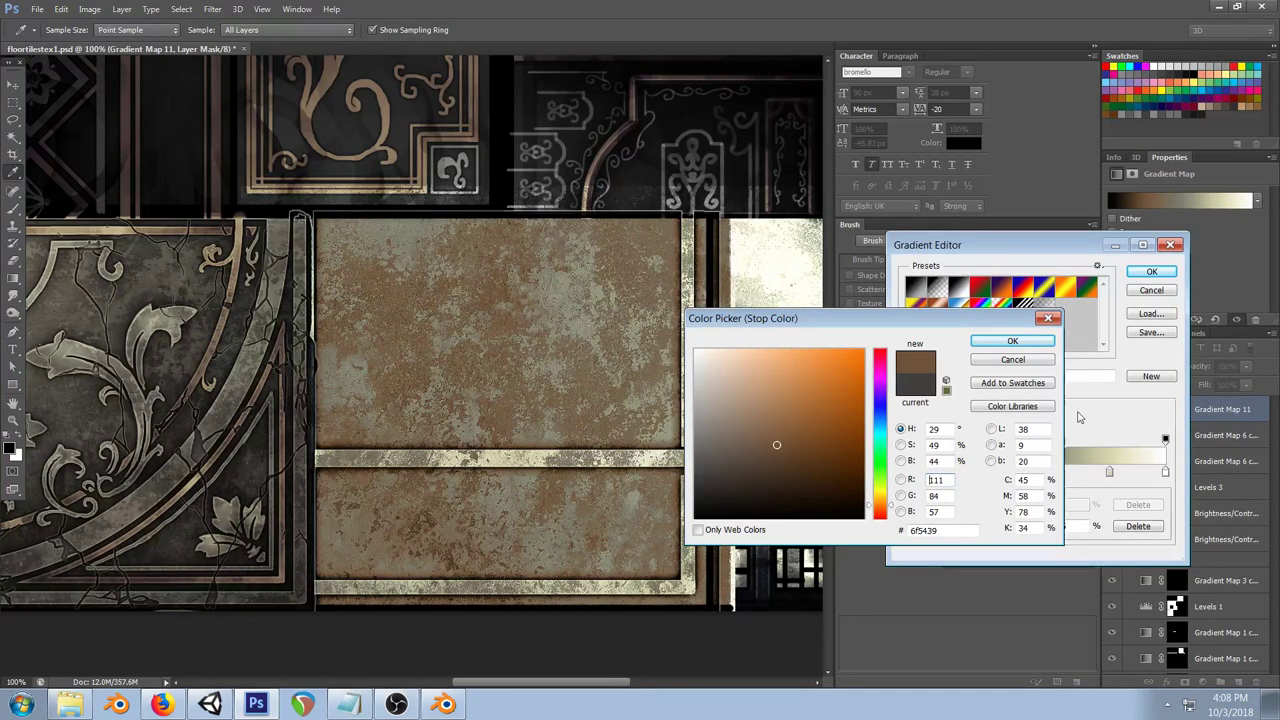
left_click(1012, 360)
left_click(1142, 270)
Step: Save floortilestex1.psd and select the concreteWalltex6 layer covering the panel
key("ctrl+s")
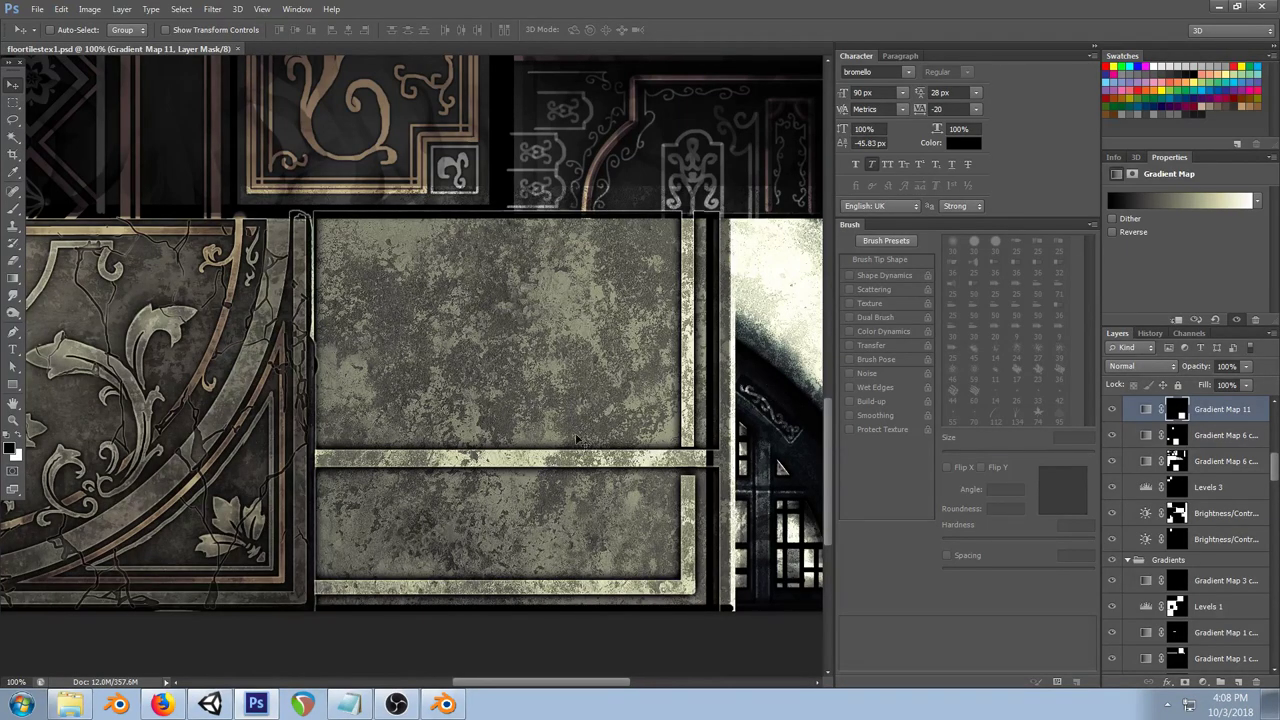
right_click(524, 343)
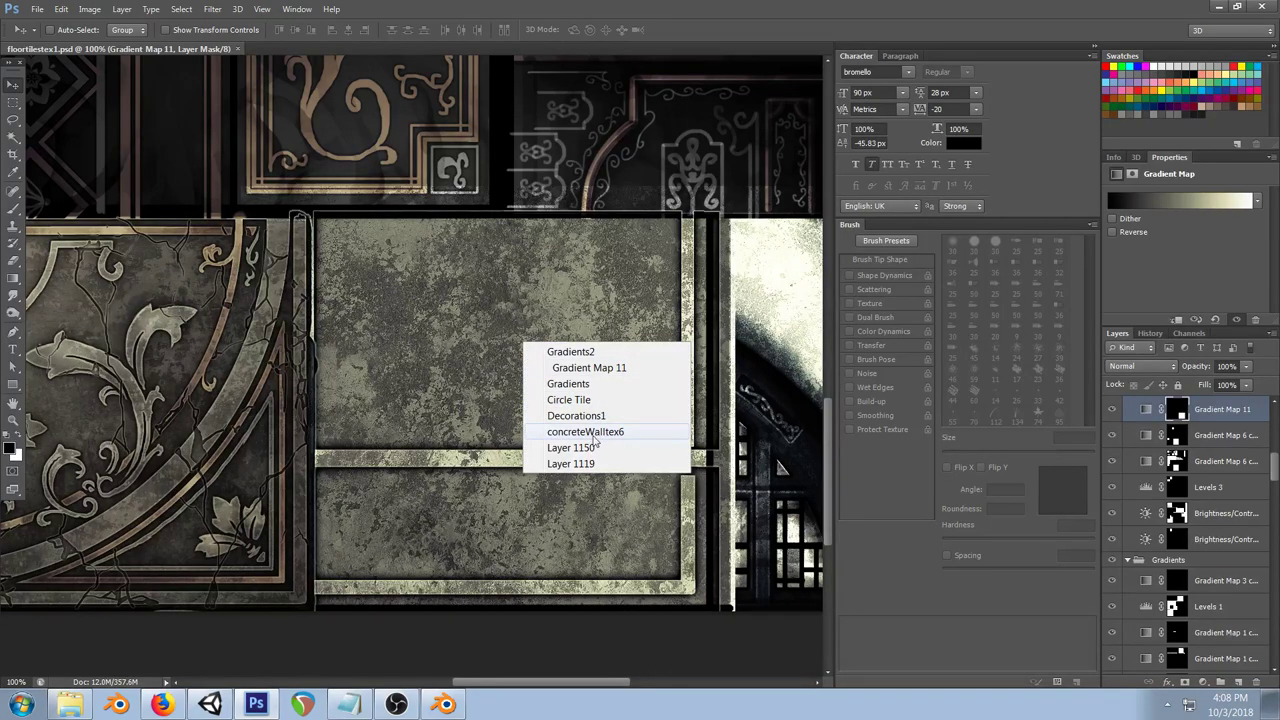
left_click(596, 433)
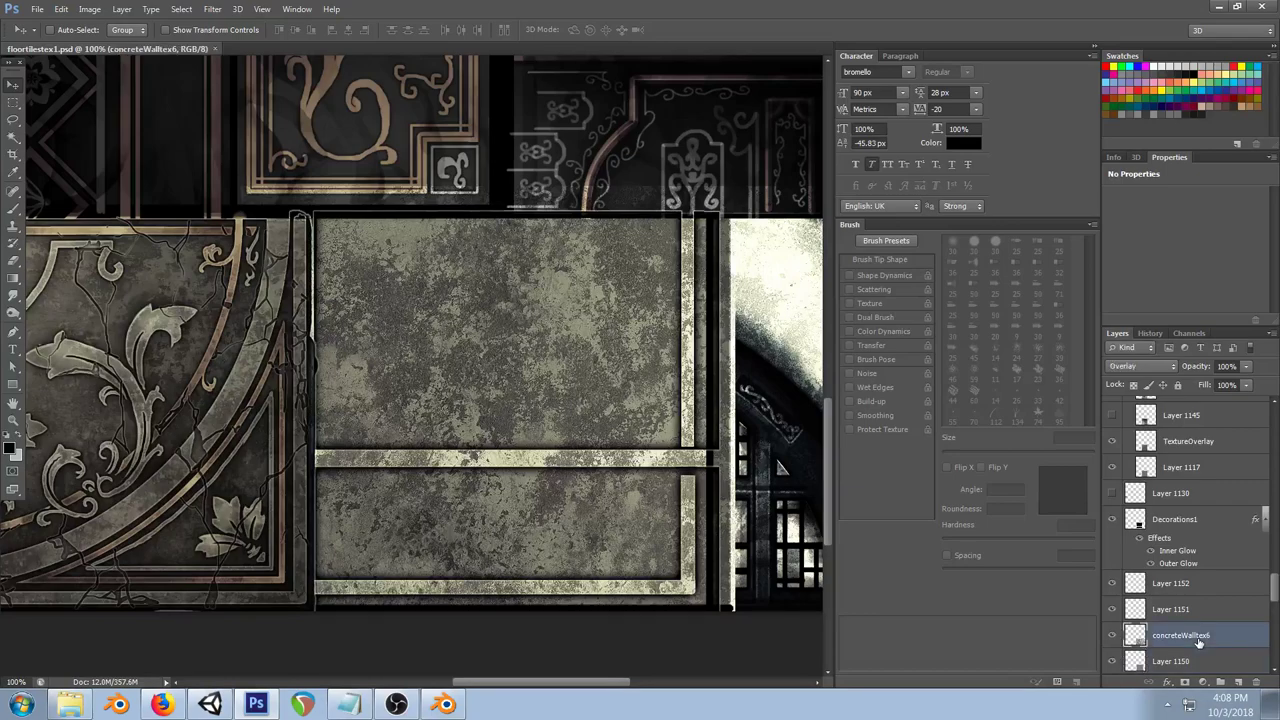
Step: Try darkening the concreteWalltex6 layer with Hue/Saturation, lowering the lightness to about -25
key("ctrl+u")
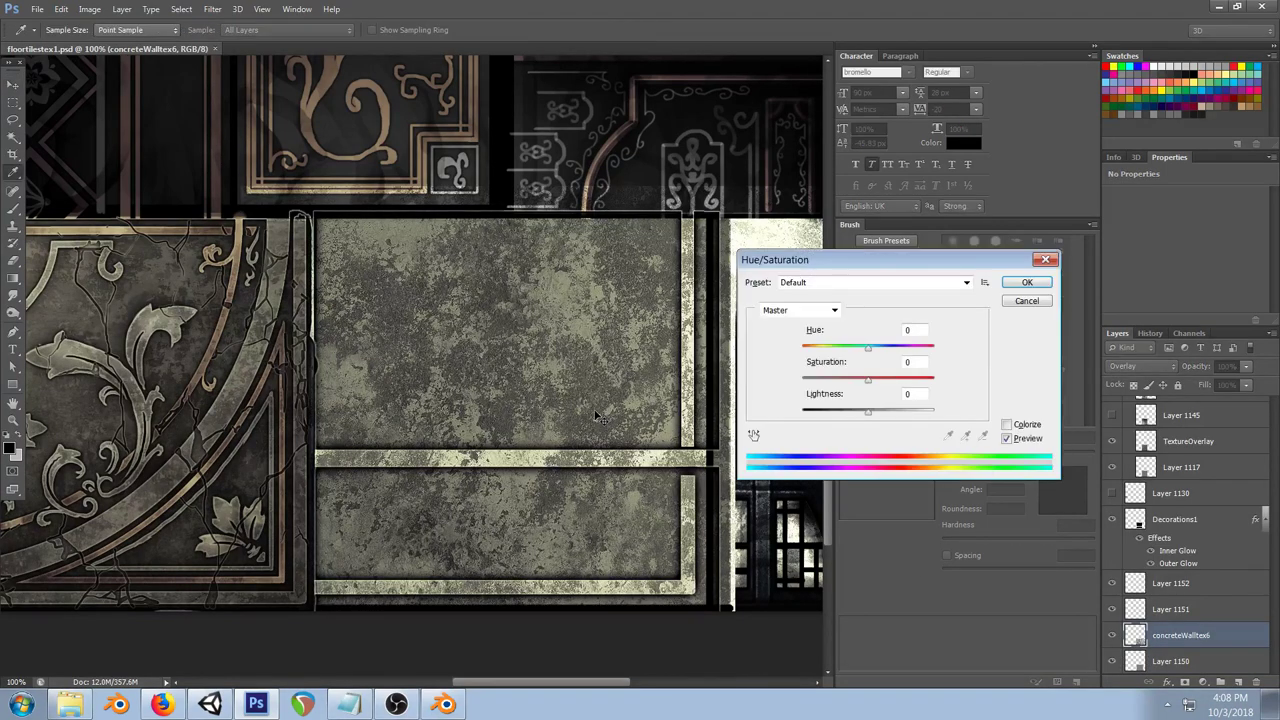
left_click(851, 412)
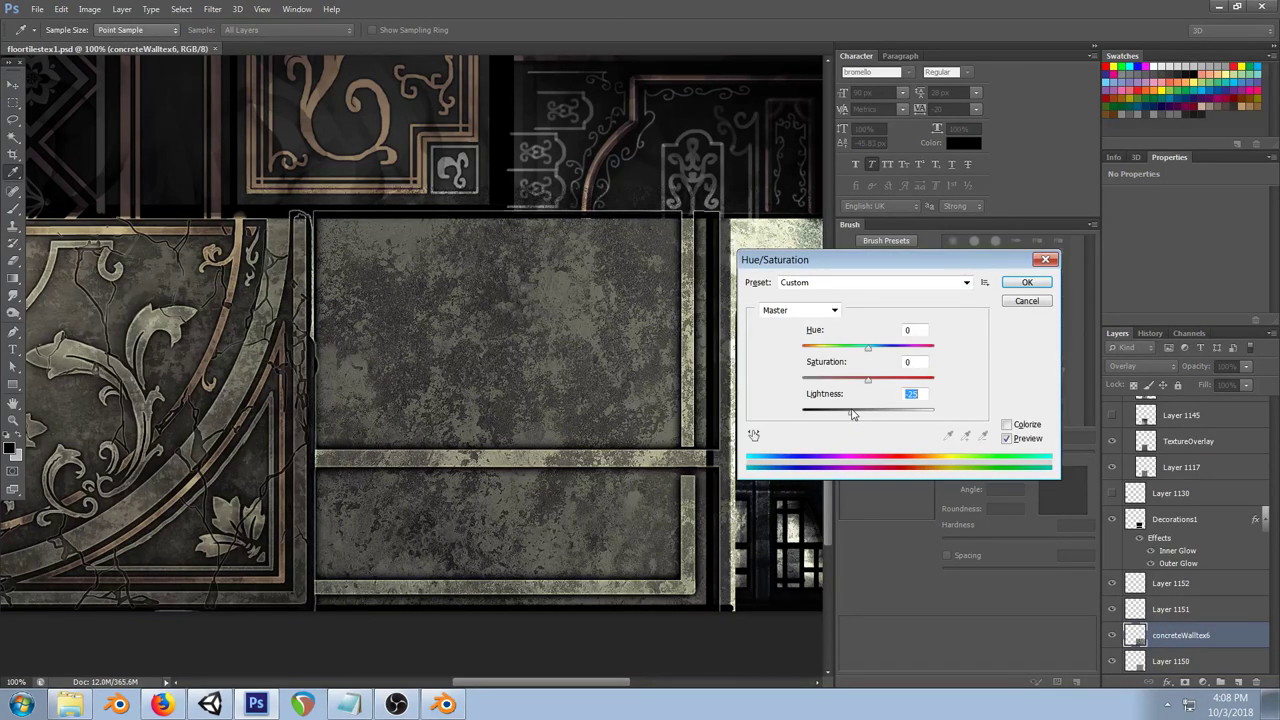
mouse_move(851, 415)
left_mouse_down()
mouse_move(908, 413)
mouse_move(856, 416)
left_mouse_up()
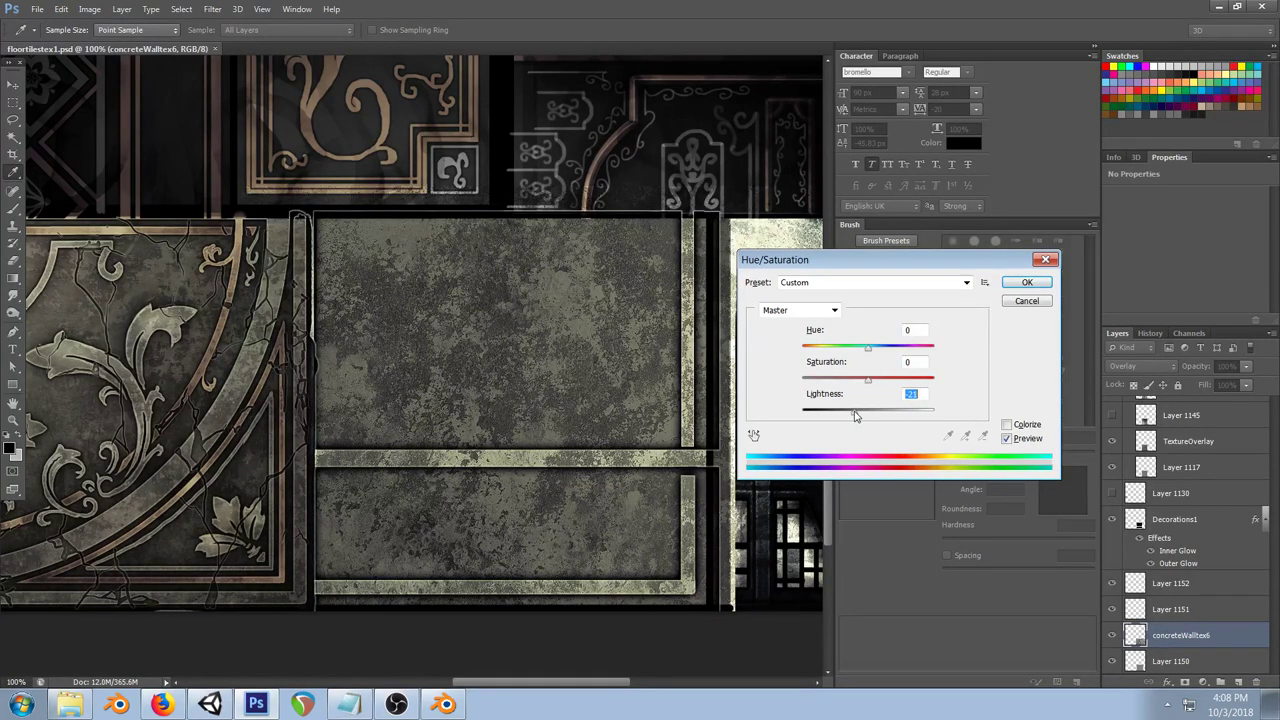
left_click_drag(855, 416, 862, 416)
left_click(1024, 301)
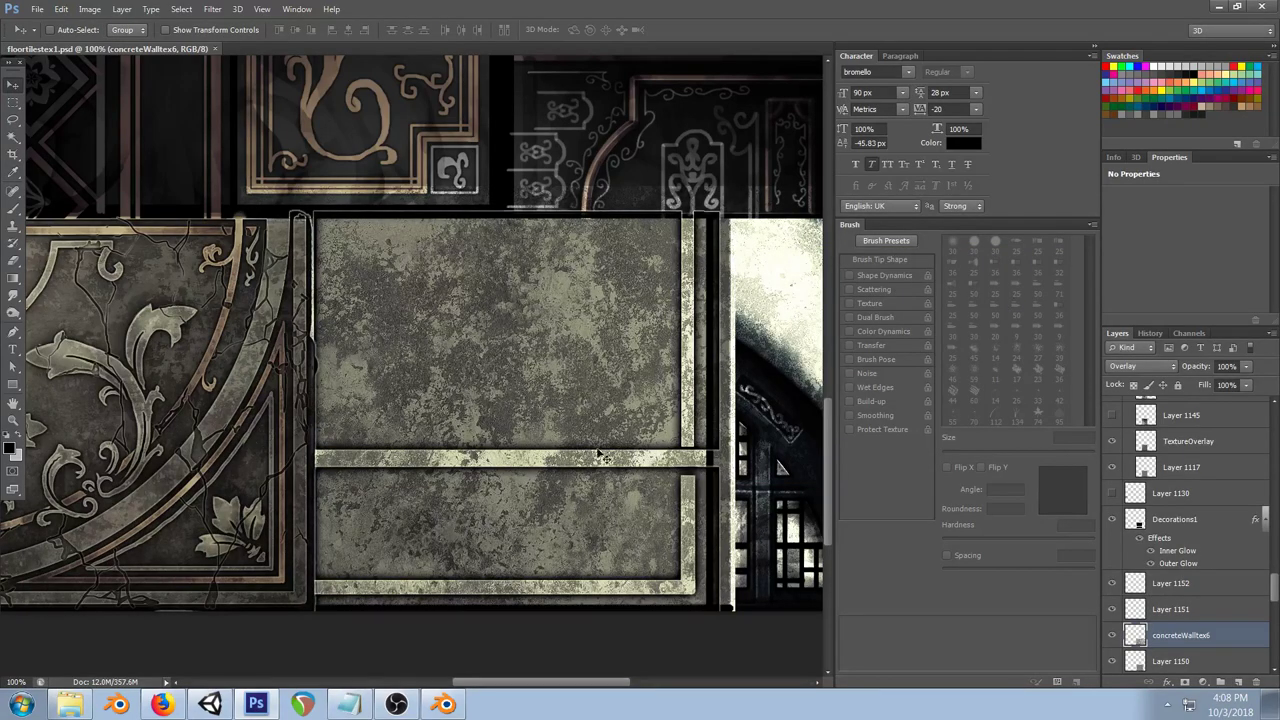
Step: Darken the concreteWalltex6 layer with Levels, keeping the input black level at 0 and setting the output white level to about 191
key("ctrl+l")
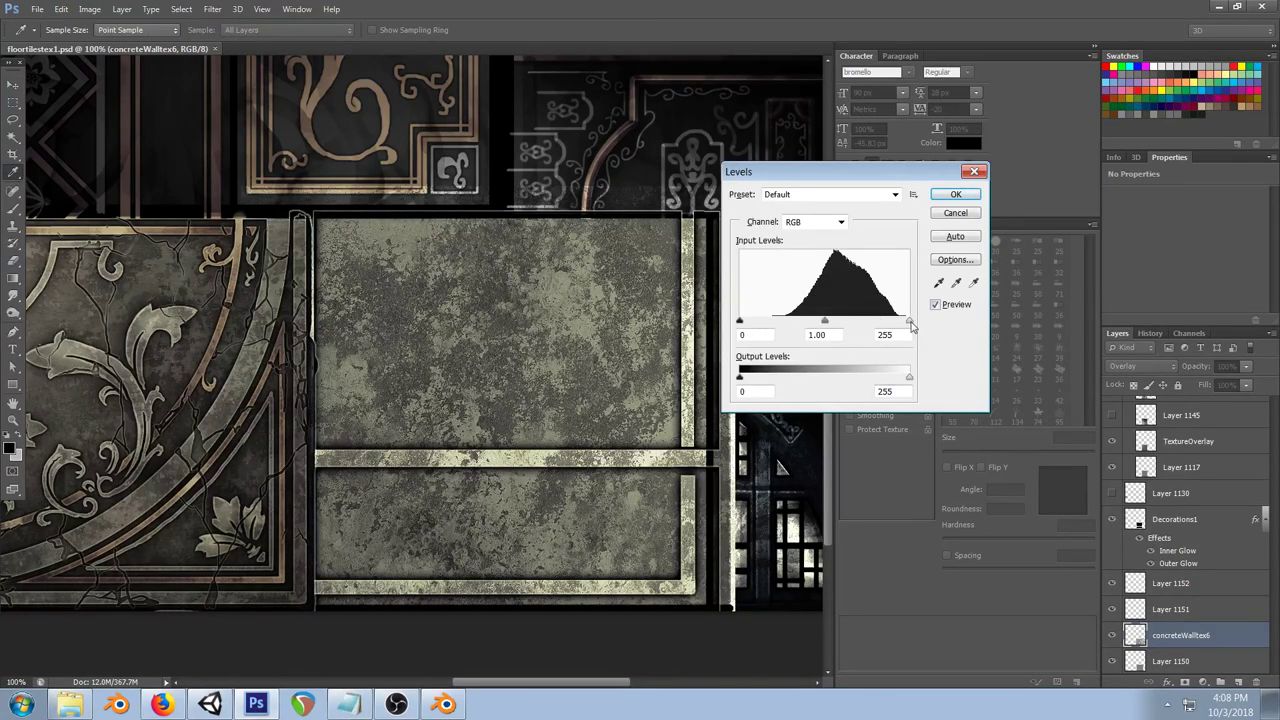
left_click_drag(742, 322, 778, 322)
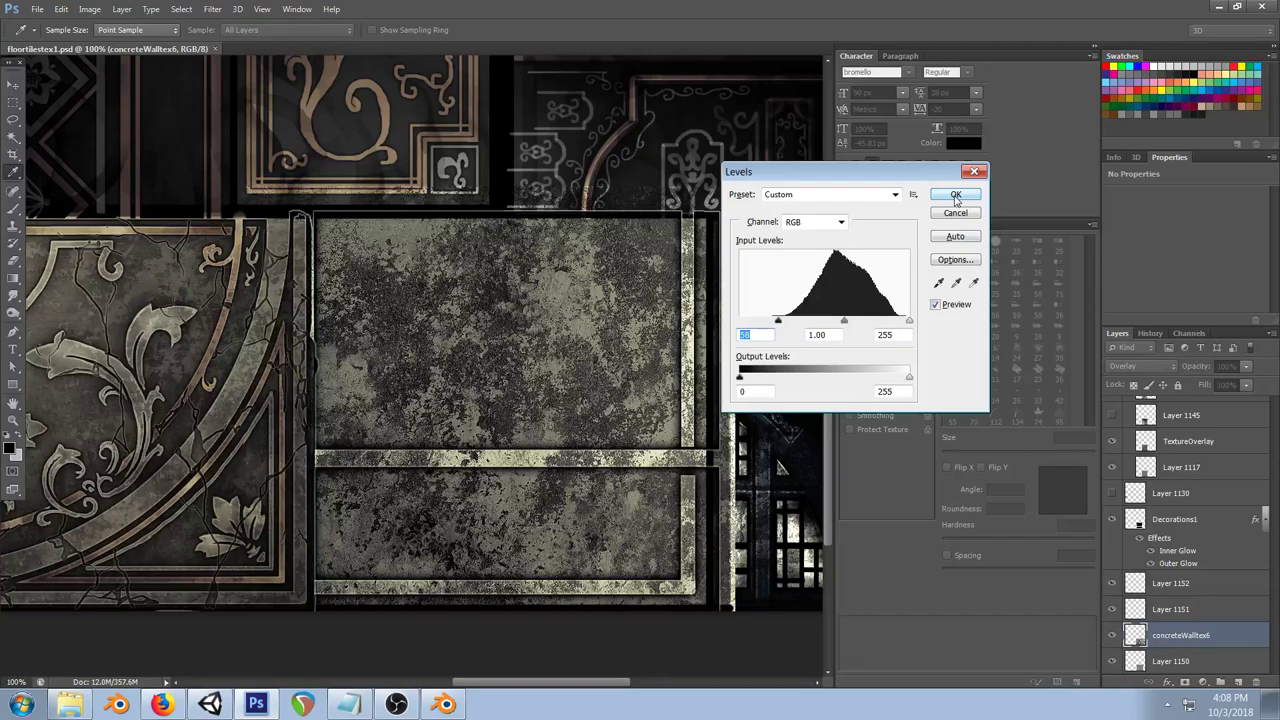
left_click_drag(909, 377, 938, 376)
left_click_drag(779, 323, 736, 324)
left_click_drag(909, 377, 868, 380)
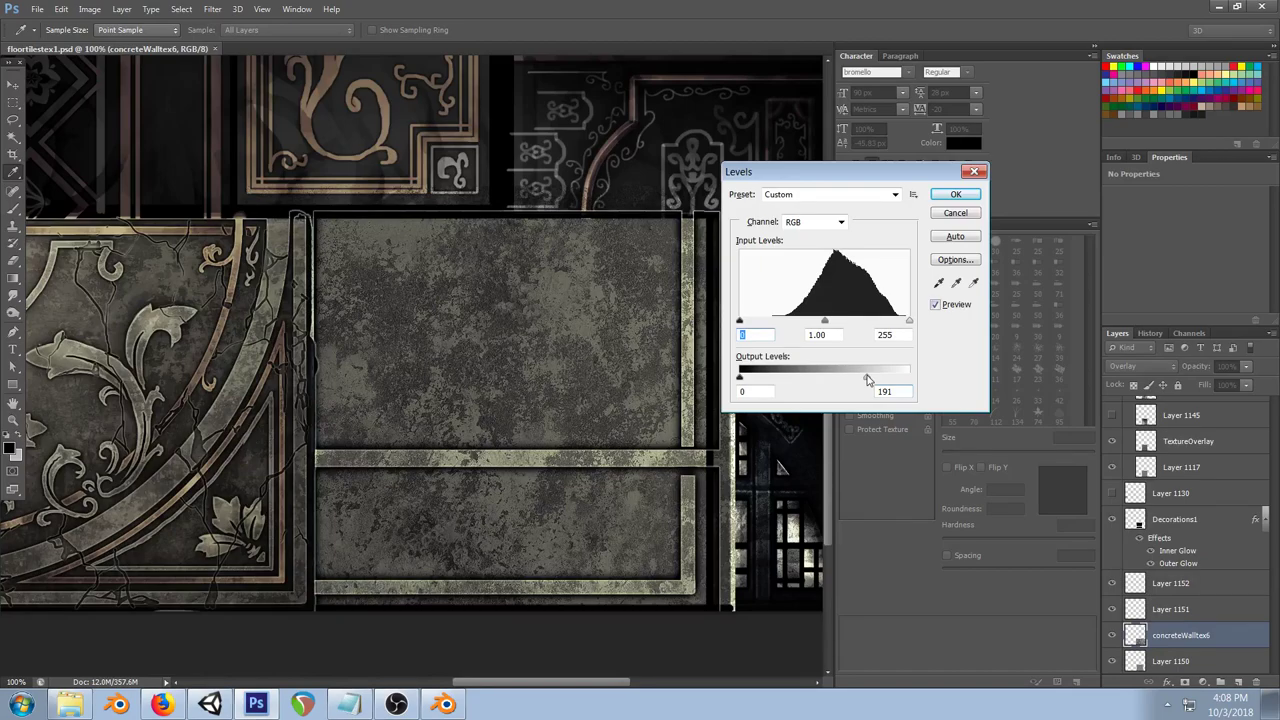
left_click_drag(868, 380, 867, 381)
left_click(953, 195)
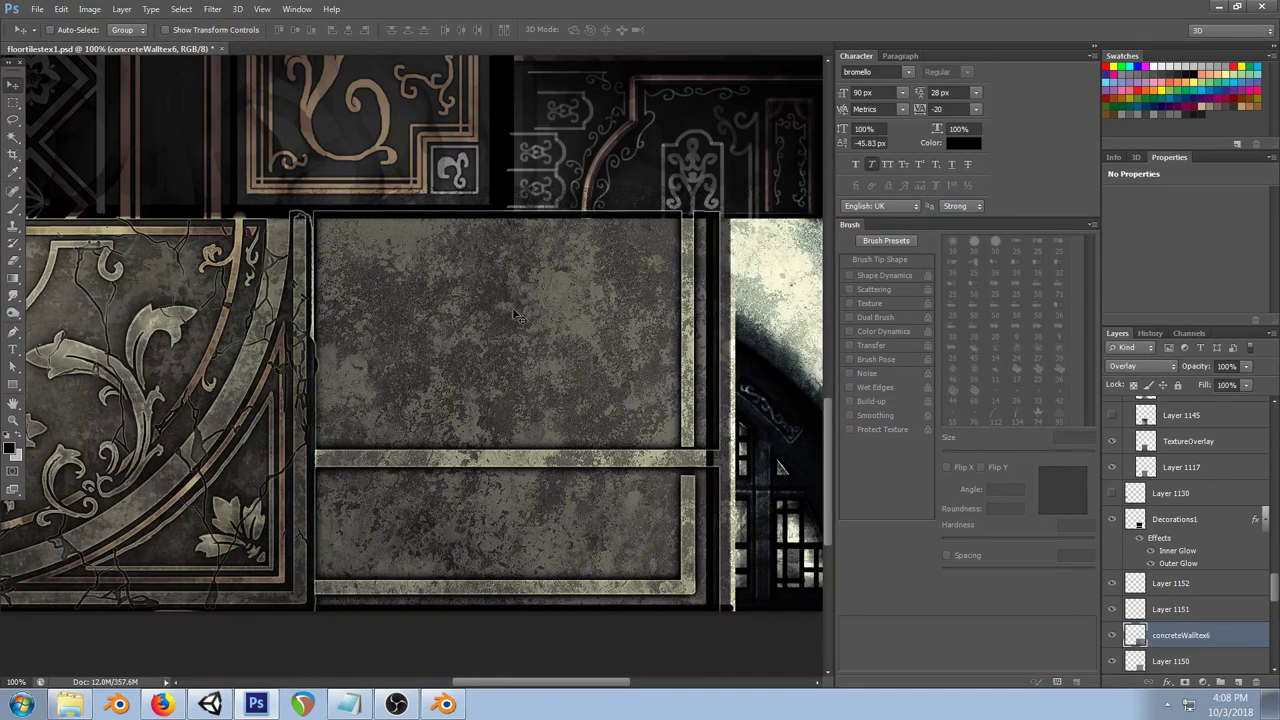
Step: Switch to Unity, examine the panel texture on the floor beside the ornate wall, and return to Photoshop
left_click(210, 704)
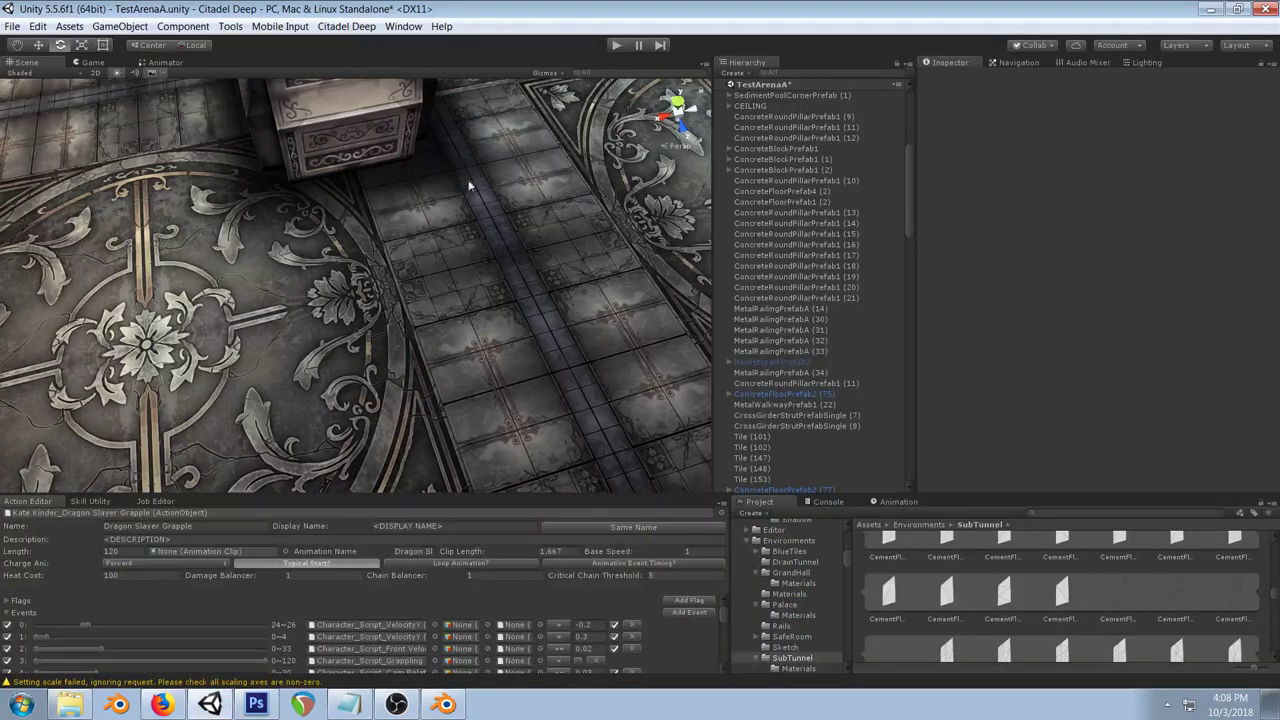
left_click_drag(352, 207, 523, 309)
left_click_drag(369, 323, 426, 354)
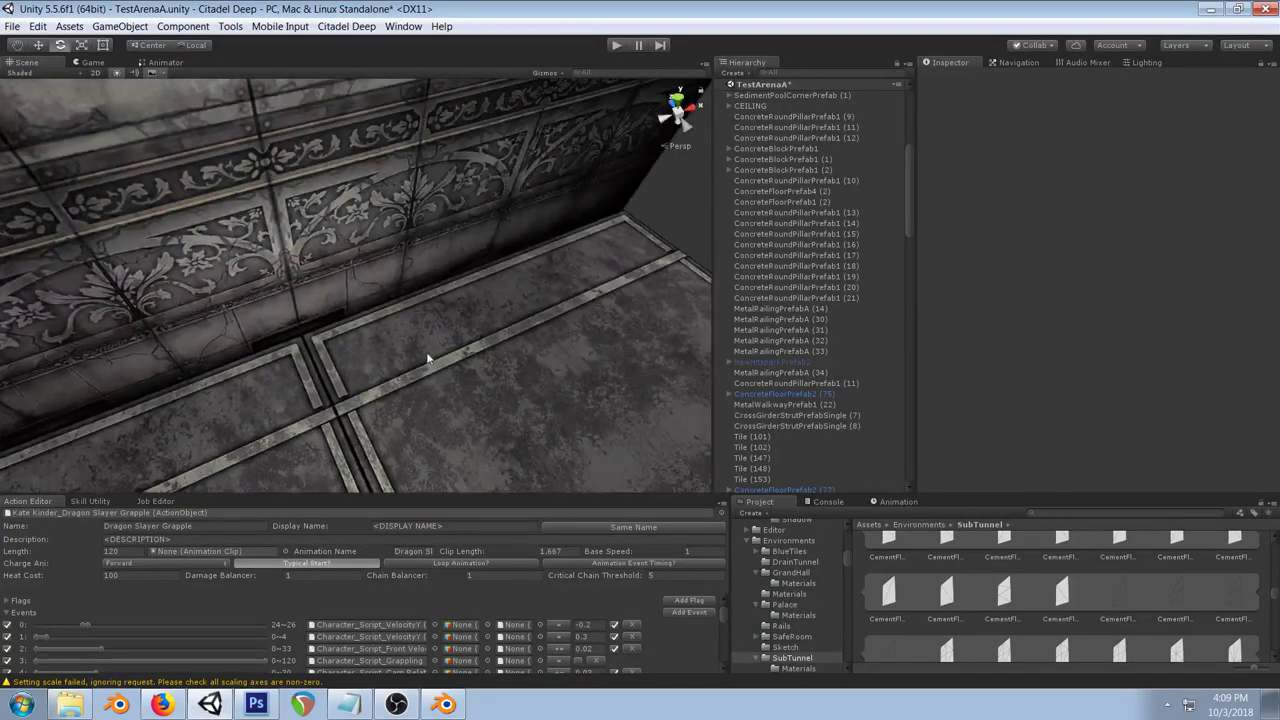
left_click(257, 704)
scroll(1193, 577, "down", 1)
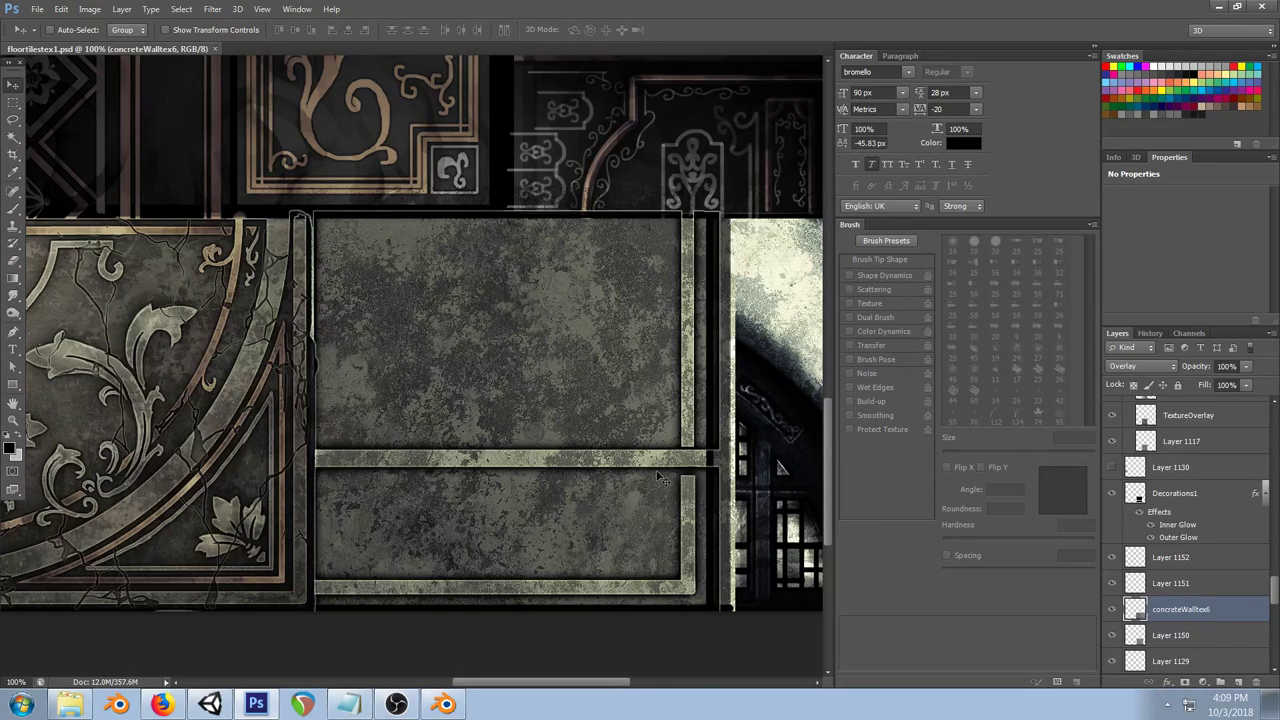
Step: Switch to Firefox, reload the Twitch stream dashboard, and return to Photoshop
left_click(161, 704)
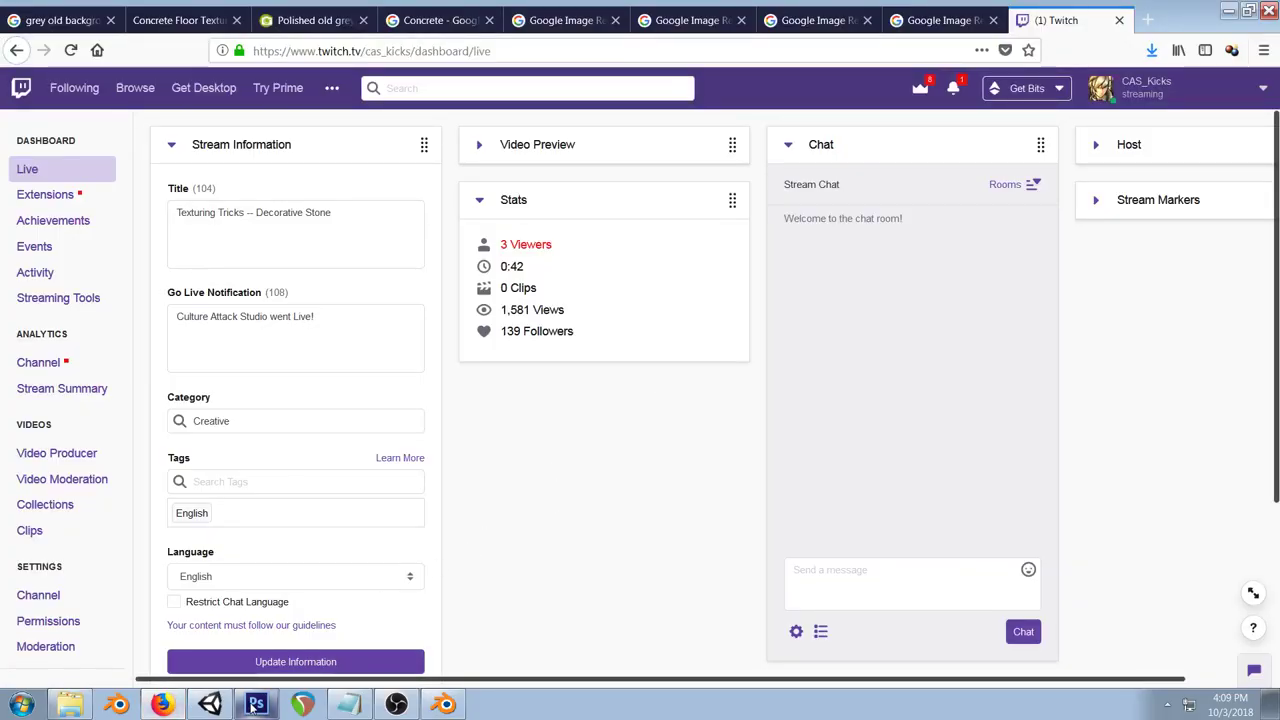
left_click(257, 704)
left_click(161, 704)
left_click(70, 50)
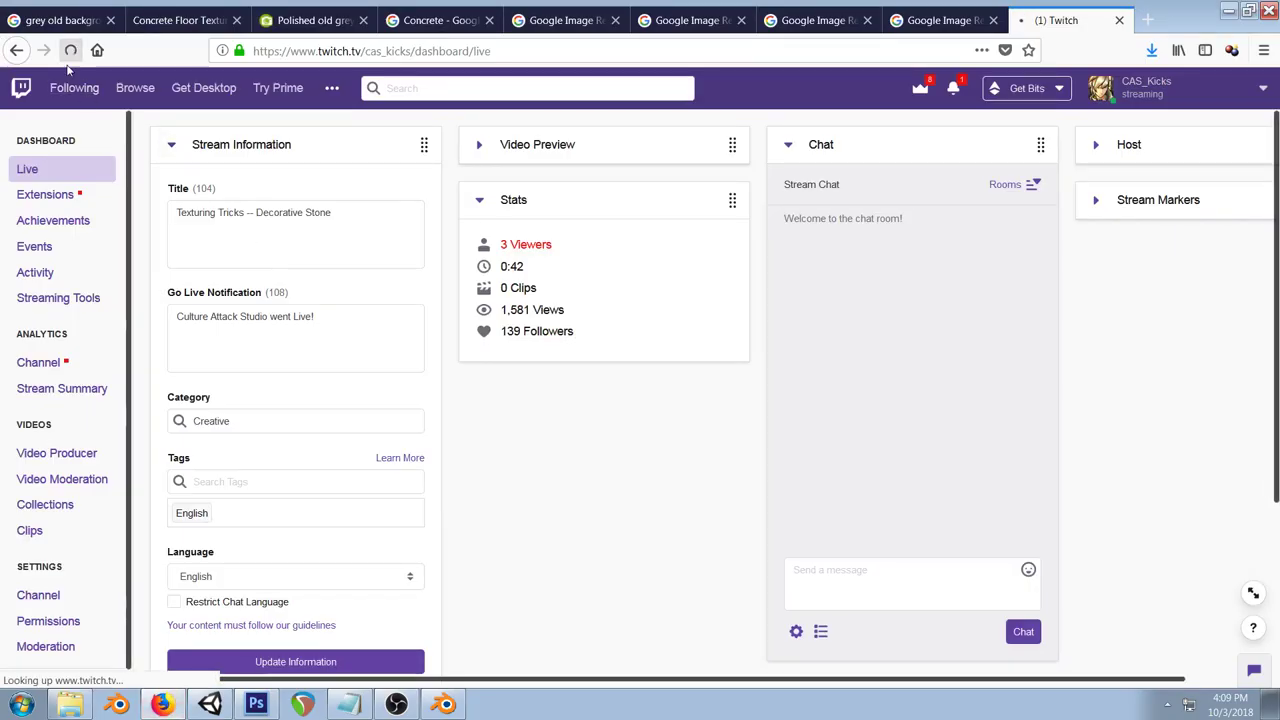
key("alt+Tab")
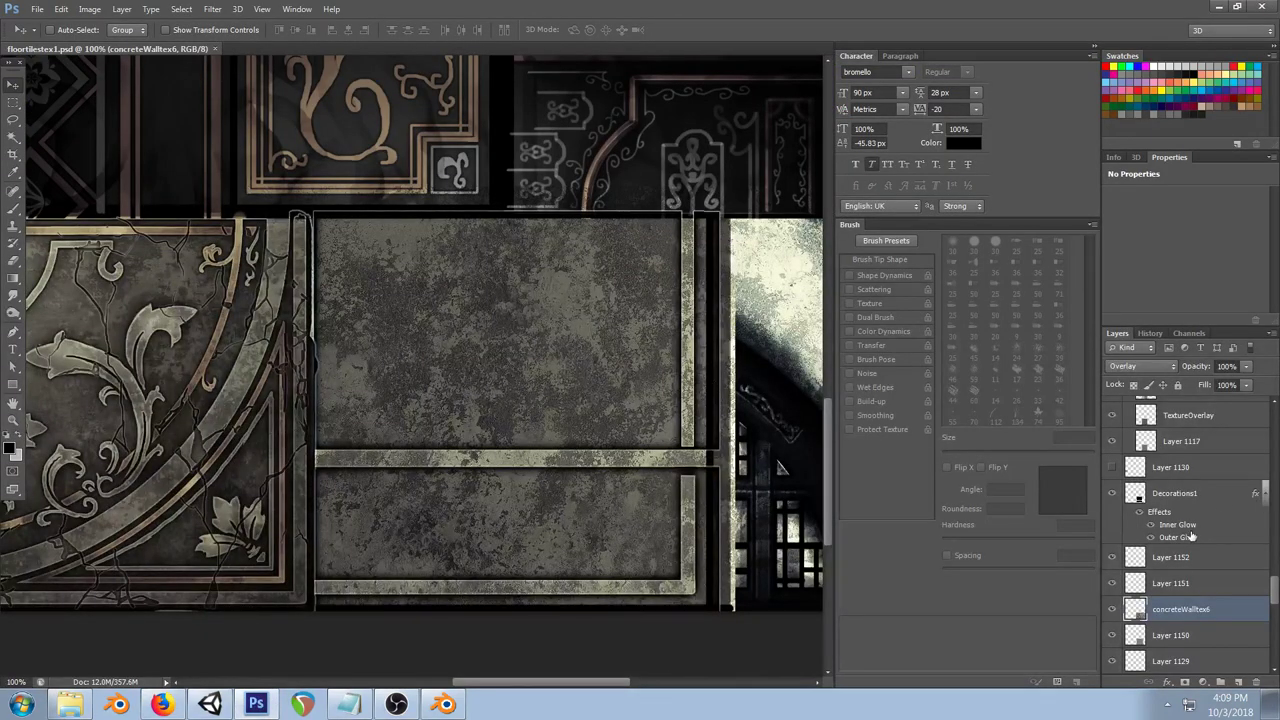
Step: Review the Inner Glow settings of the Decorations1 layer and close them without changes
scroll(1190, 541, "down", 1)
left_click(1199, 472)
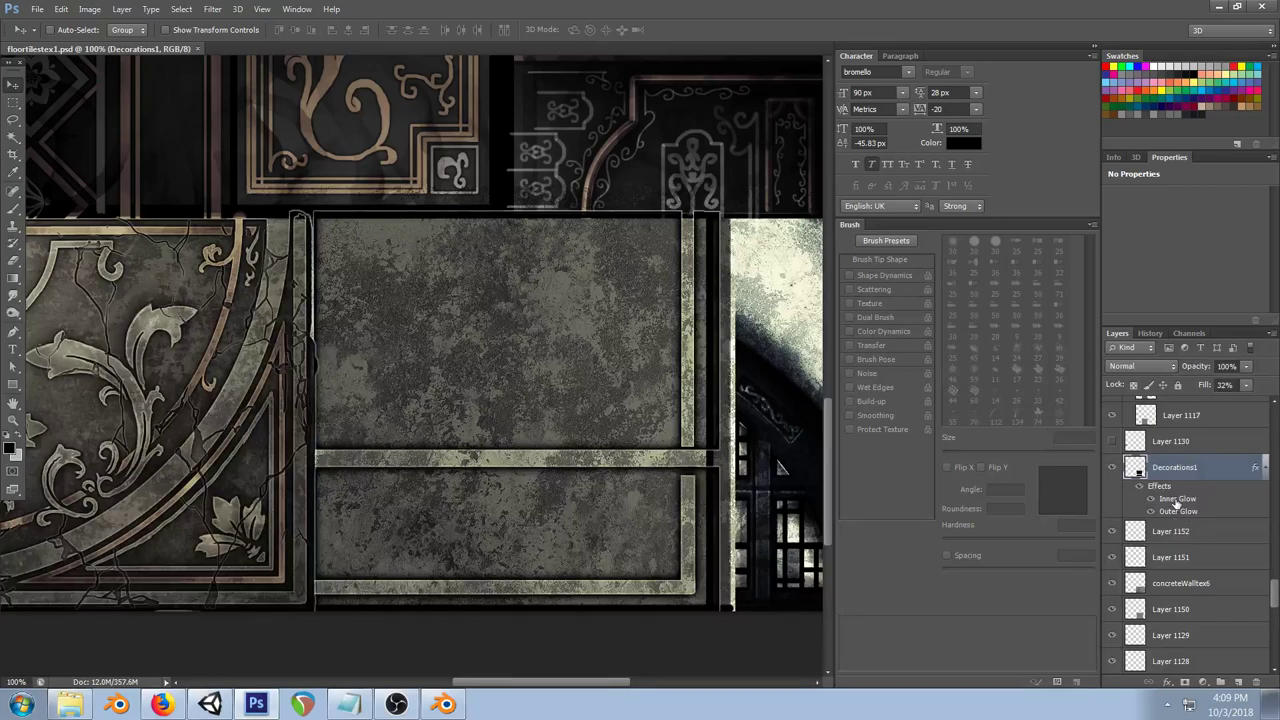
double_click(1176, 499)
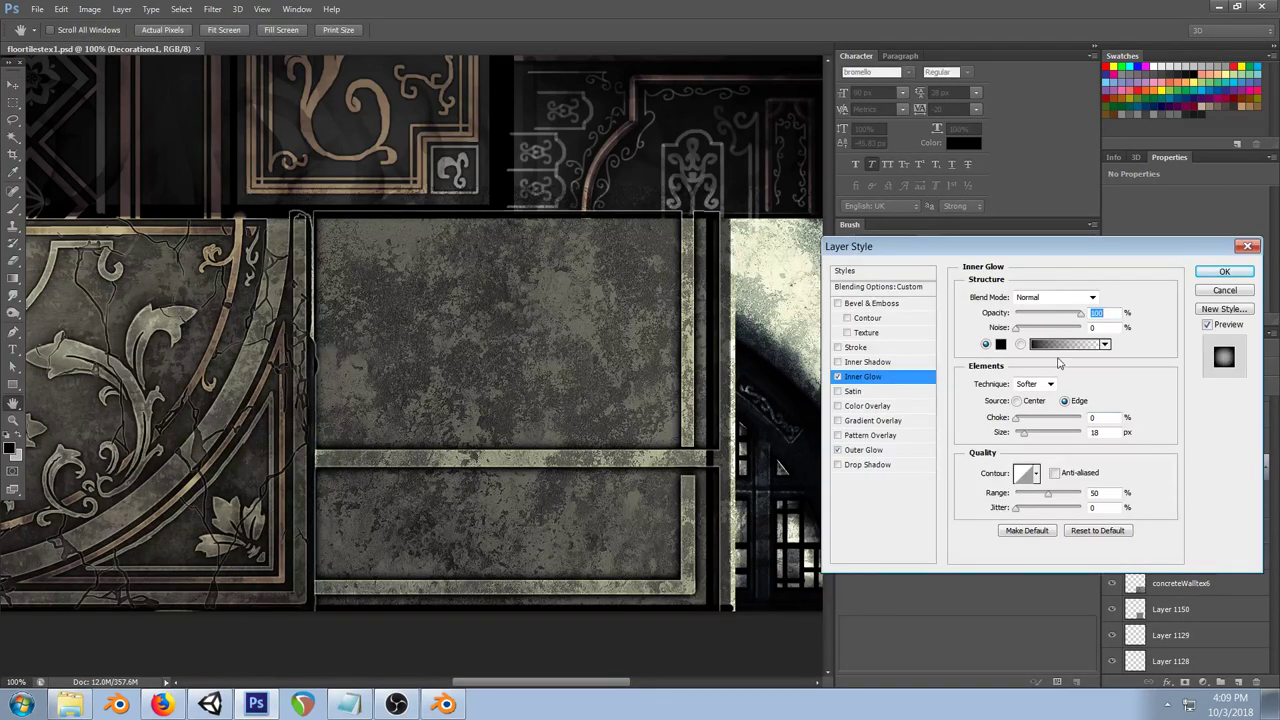
left_click(1226, 283)
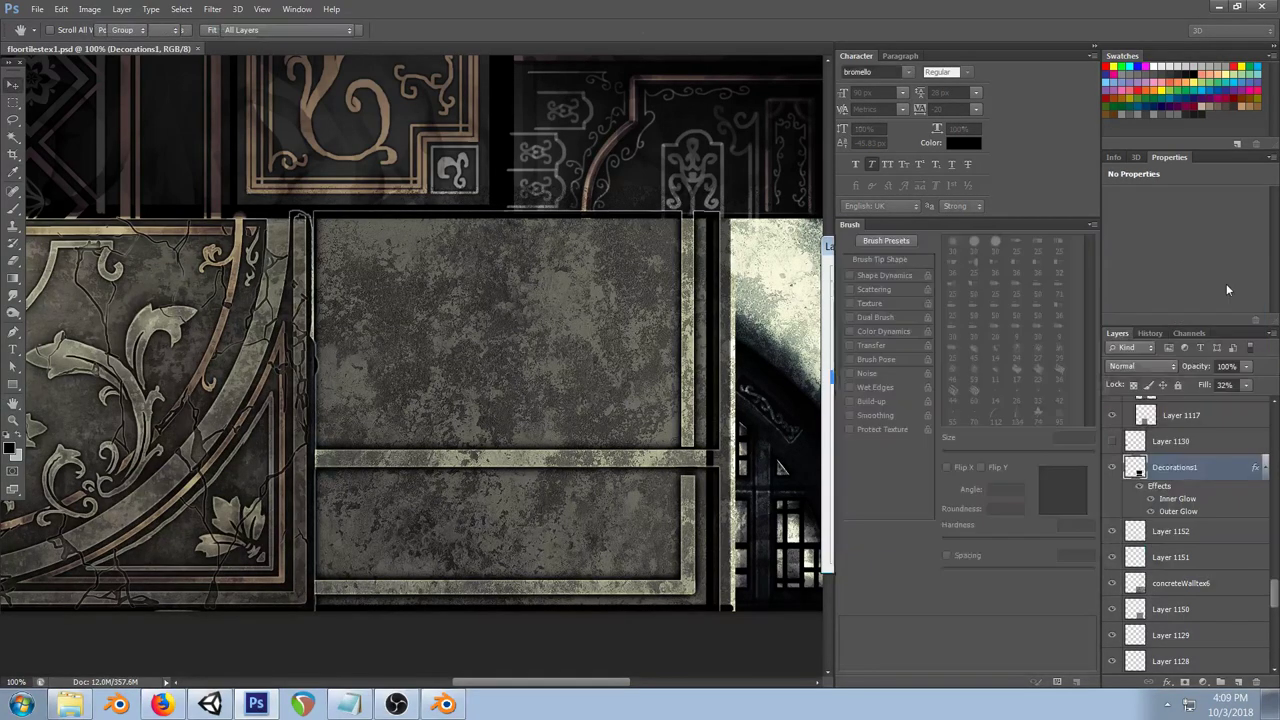
Step: Locate Layer 1125 on the ornate tile and toggle Layer 1111 copy 6 off and on to compare the tile
right_click(251, 354)
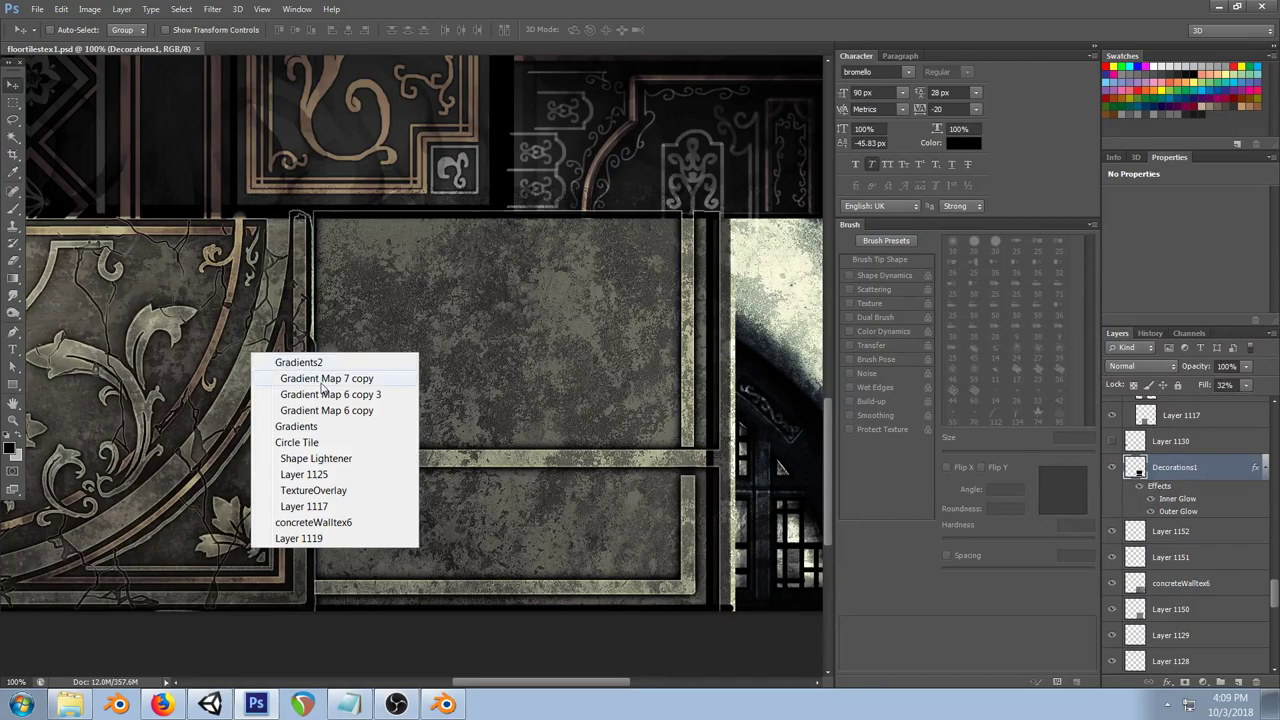
left_click(323, 477)
left_click(1112, 525)
left_click(1112, 525)
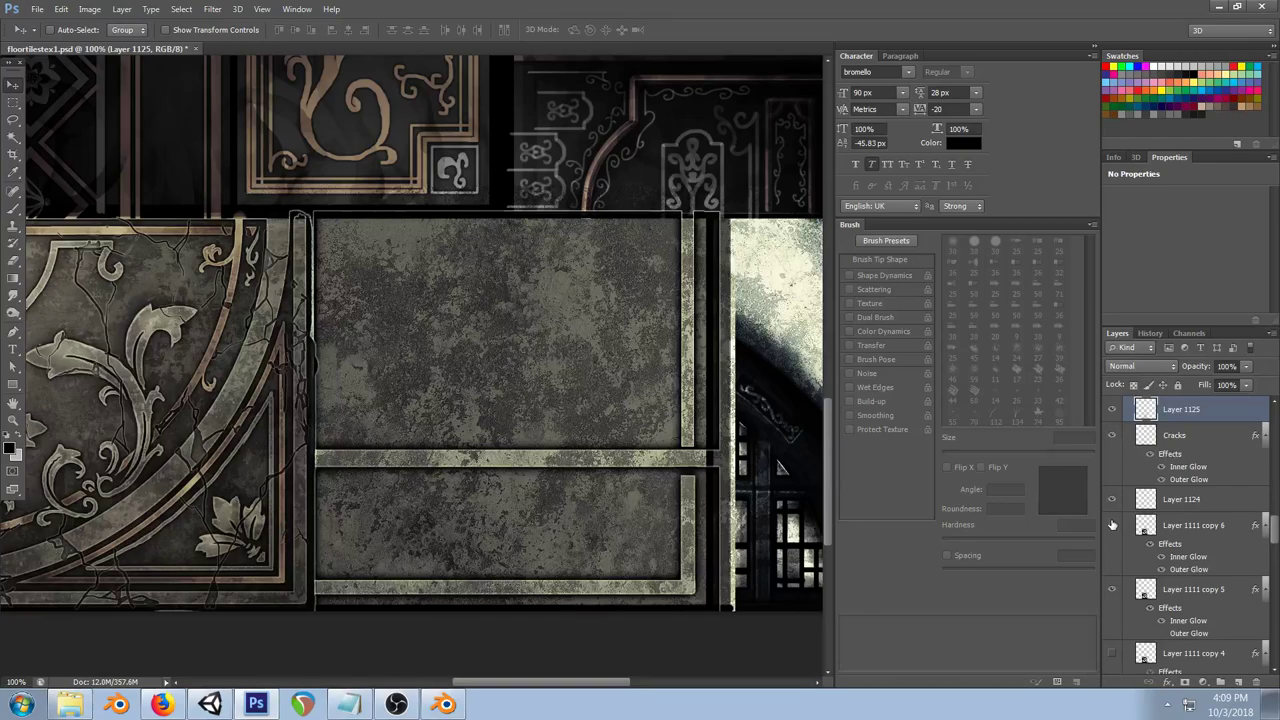
left_click(1112, 525)
left_click(1168, 530)
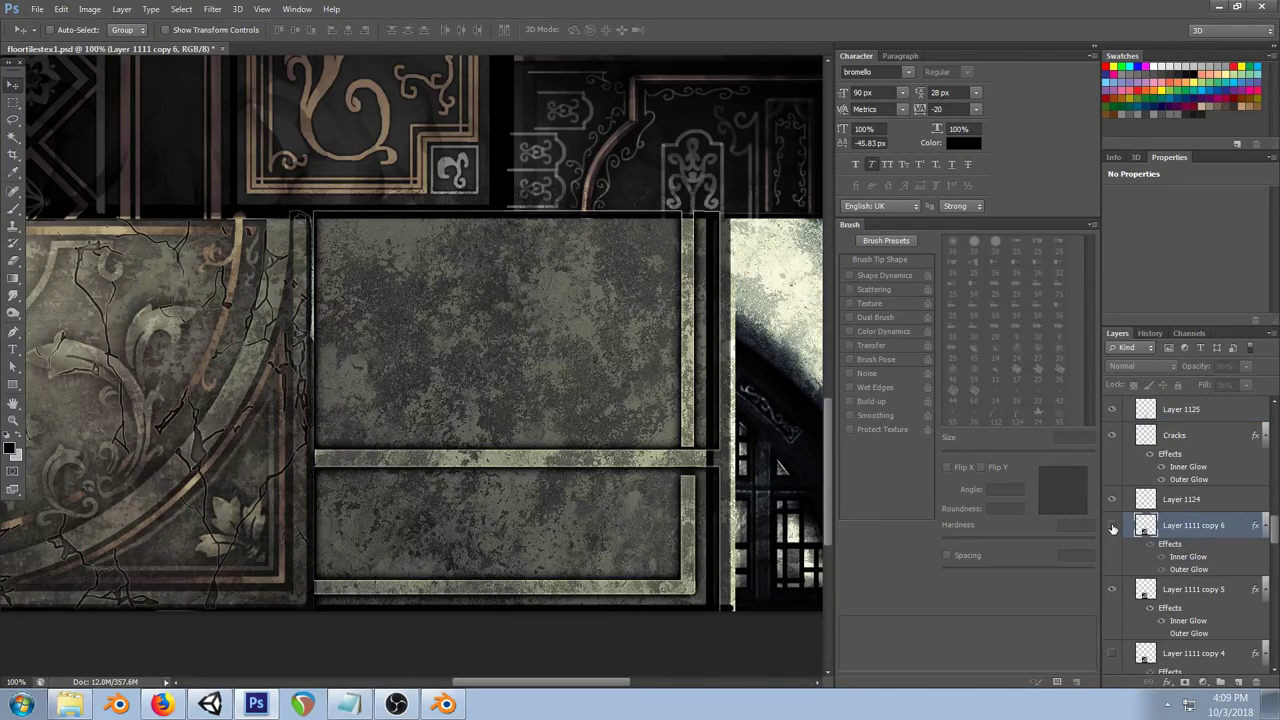
left_click(1112, 526)
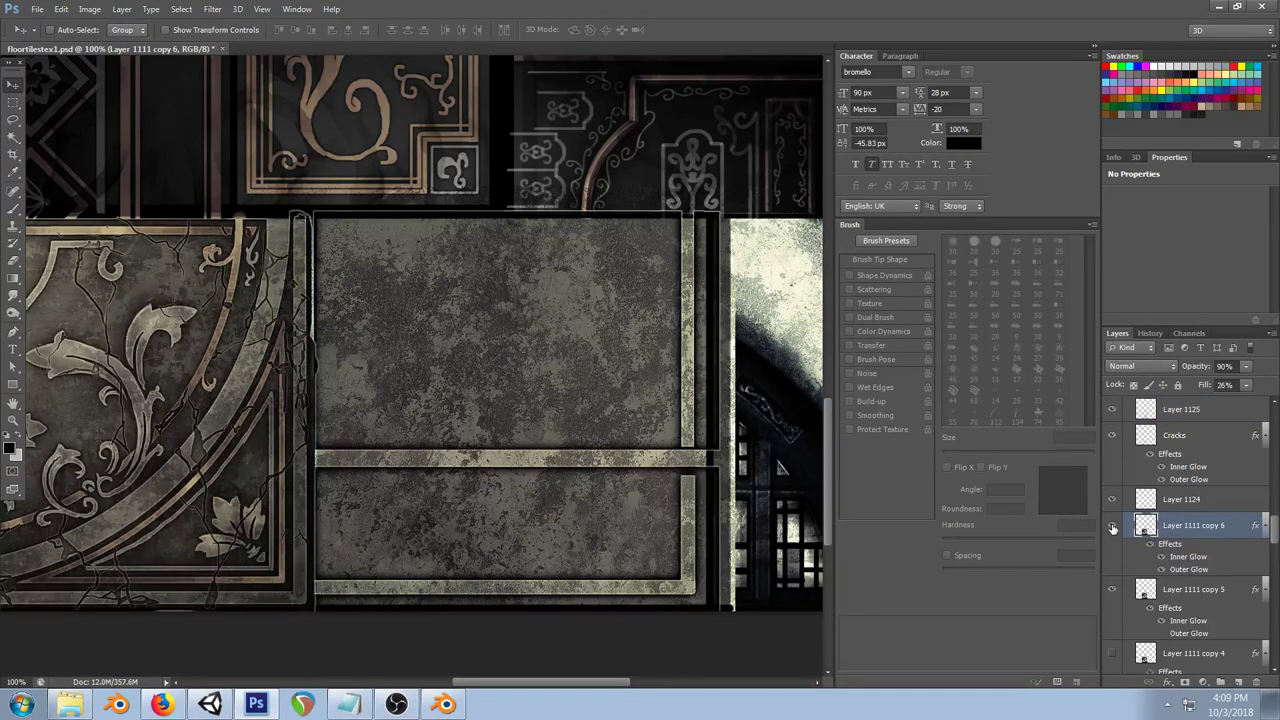
Step: Toggle Layer 1111 copy 5 off and on repeatedly to examine its contribution to the ornate tile, leaving it visible
left_click(1115, 592)
left_click(1115, 592)
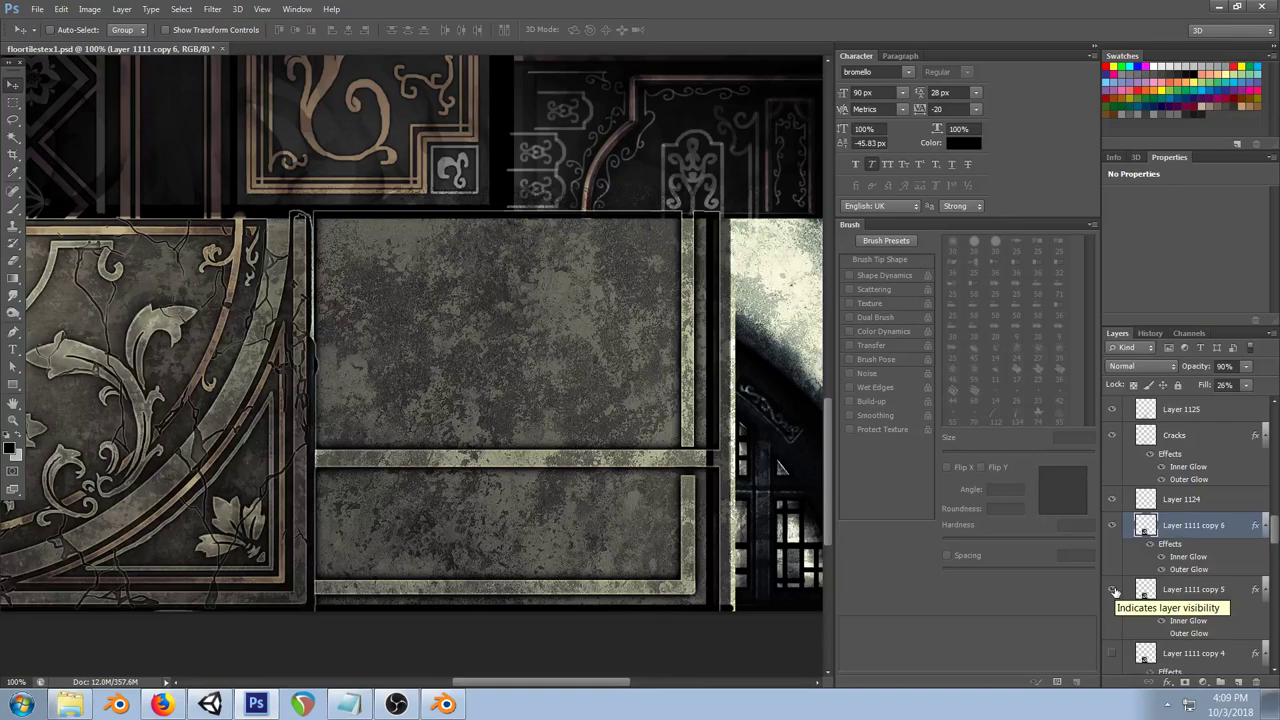
left_click(1112, 590)
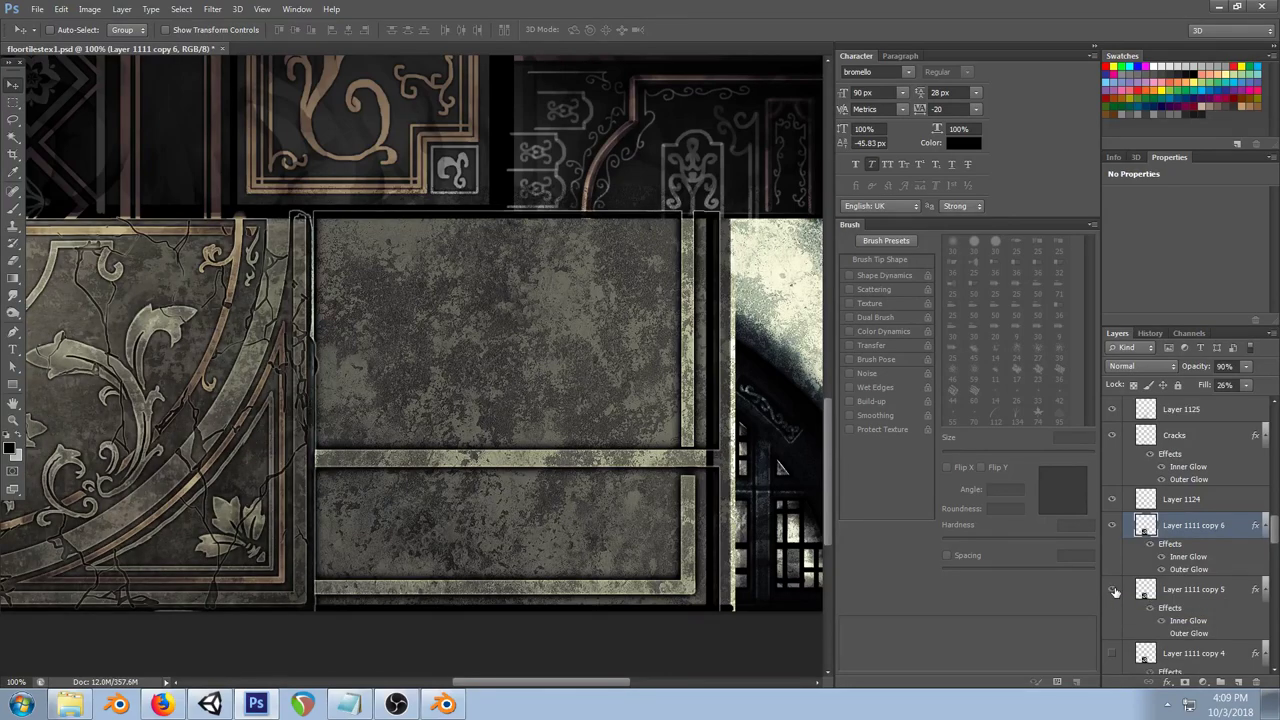
left_click(1113, 591)
left_click(1113, 591)
left_click(1113, 591)
left_click(1113, 591)
left_click(1113, 591)
left_click(1113, 591)
Step: Check the Inner Glow and Outer Glow settings of Layer 1111 copy 6 and close them without changes
double_click(1189, 557)
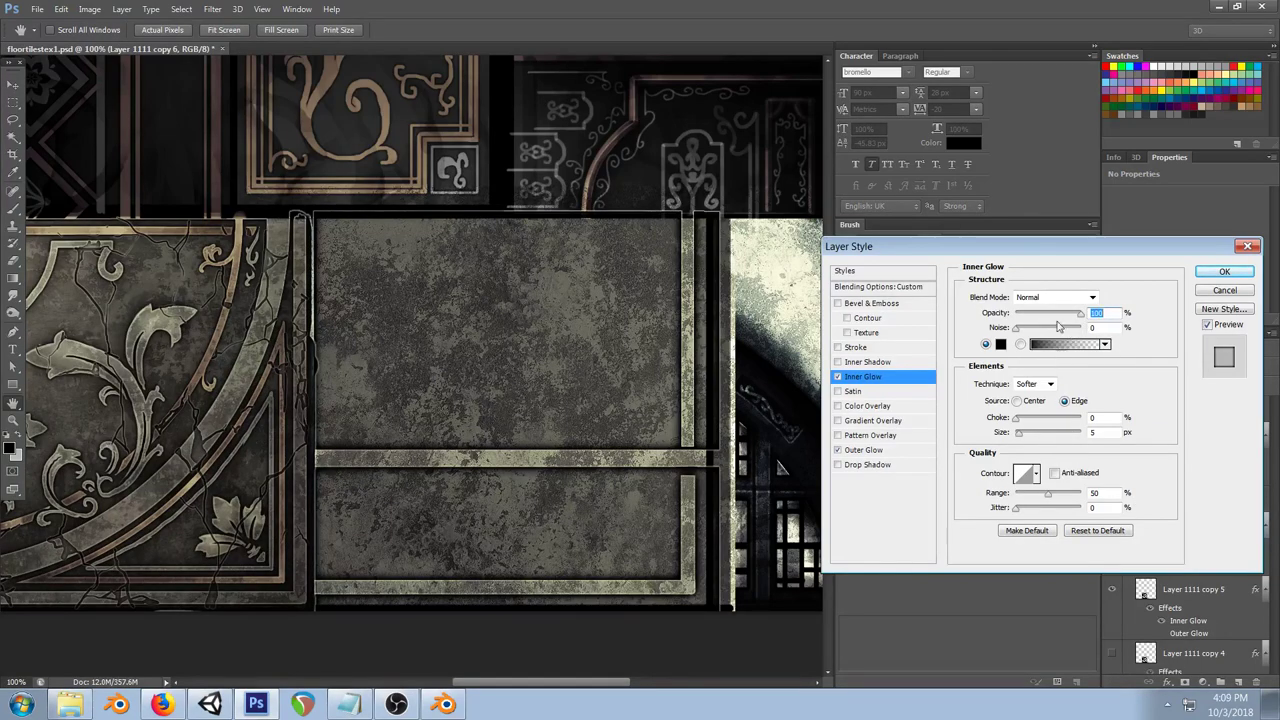
left_click(864, 452)
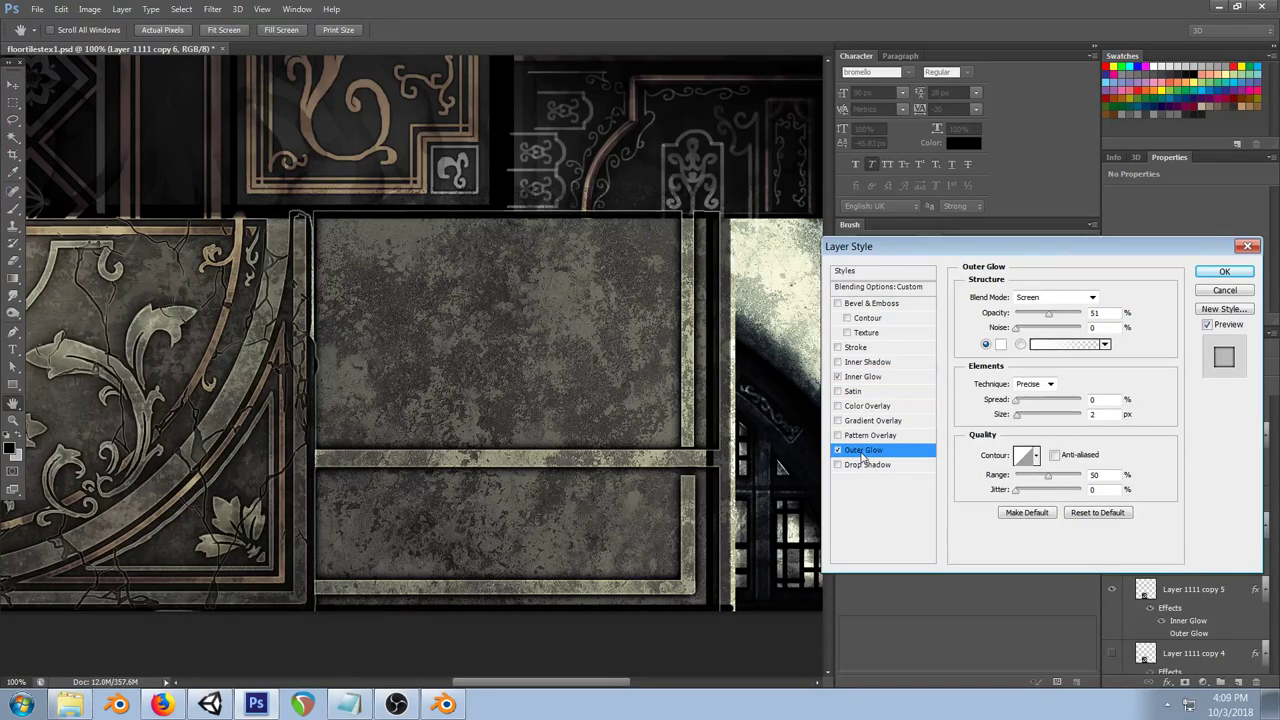
left_click(1226, 291)
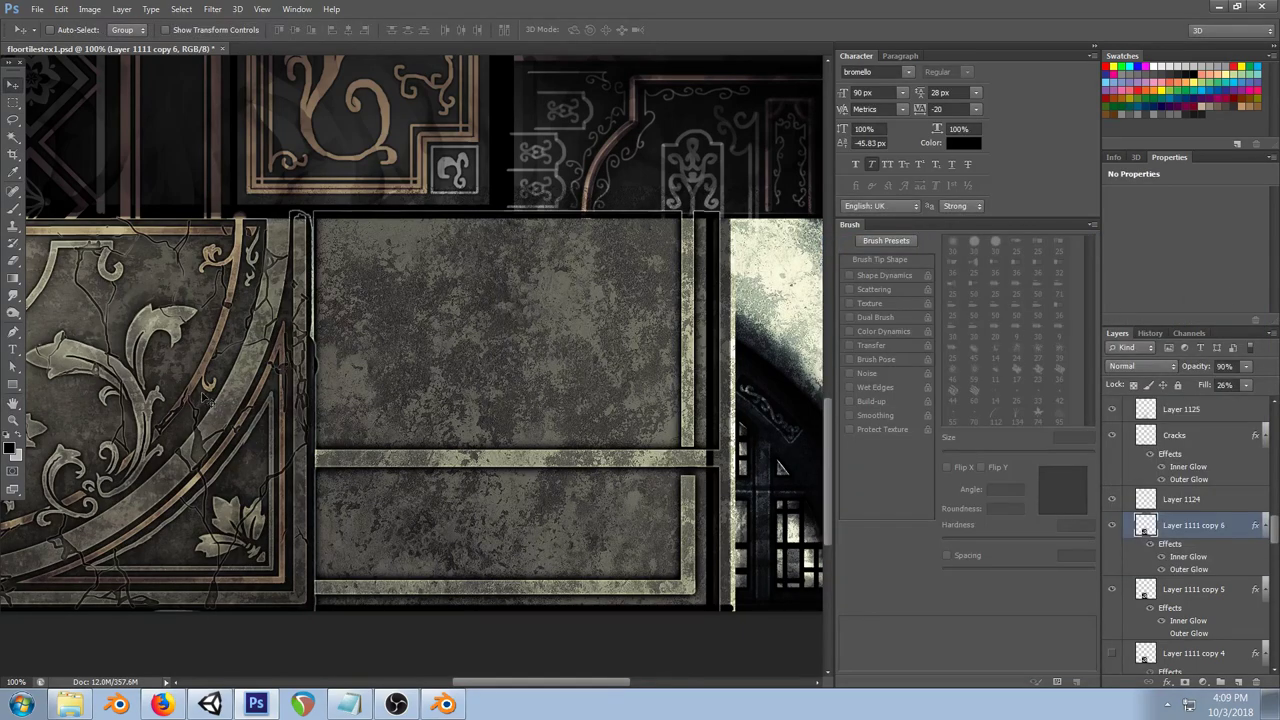
Step: Reselect Layer 1111 copy 6 and compare its Inner Glow and Outer Glow options, accepting them as they are
right_click(234, 386)
left_click(304, 508)
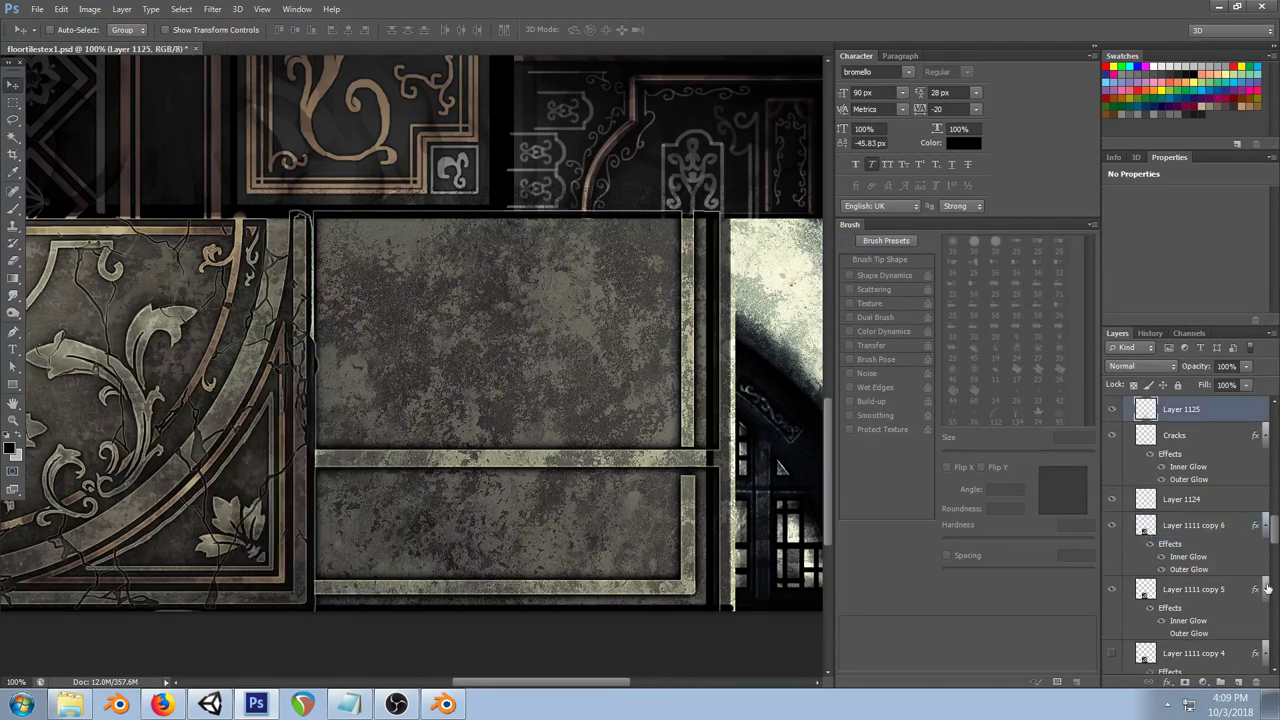
double_click(1190, 525)
double_click(1195, 543)
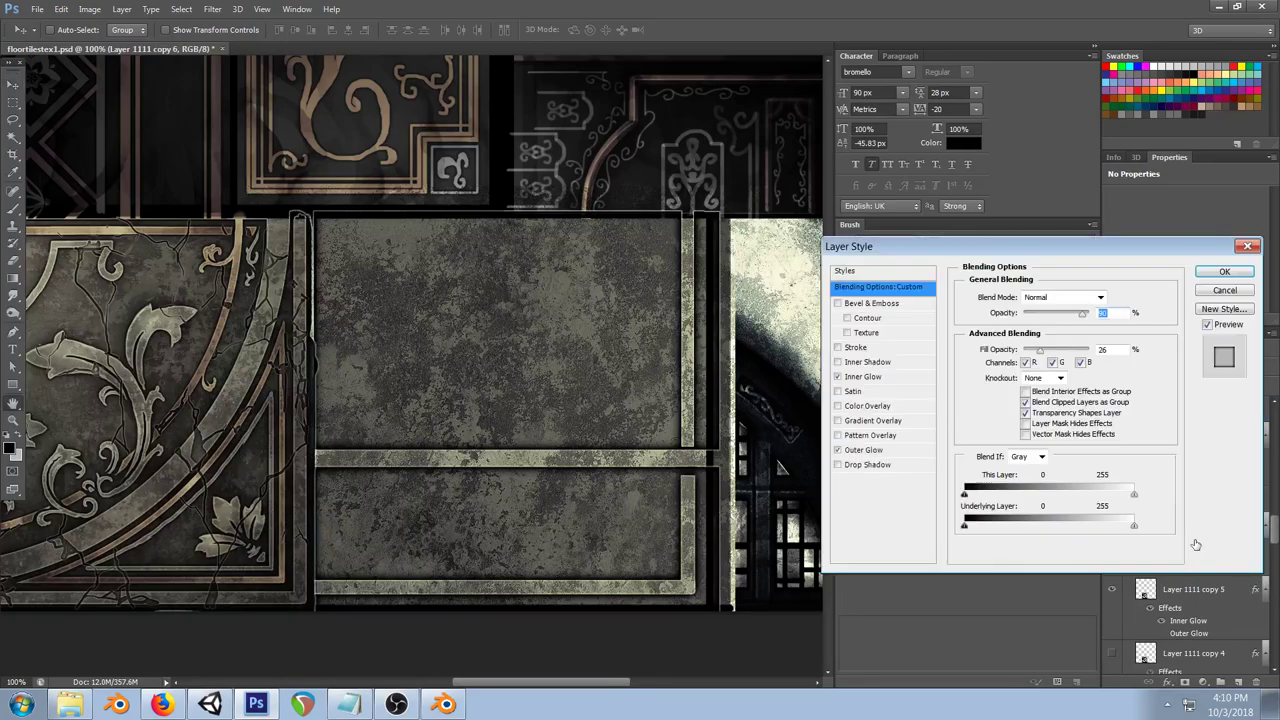
left_click(874, 379)
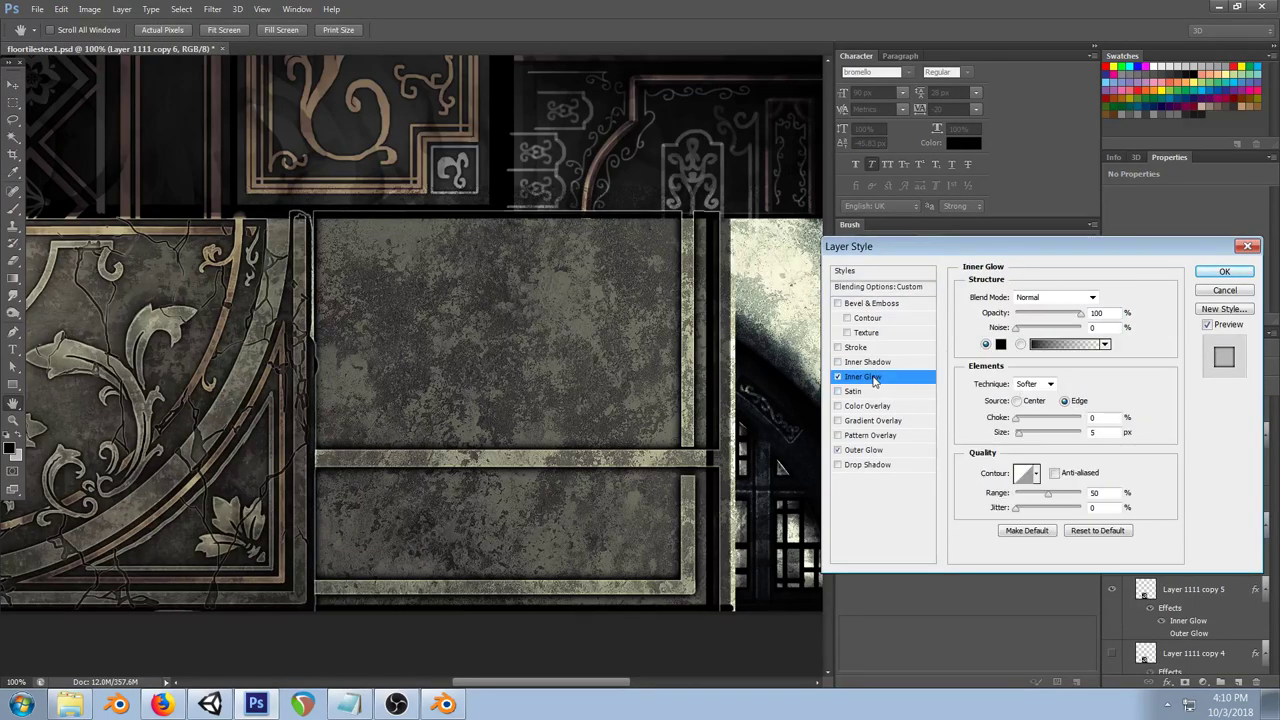
left_click(872, 452)
left_click(1224, 271)
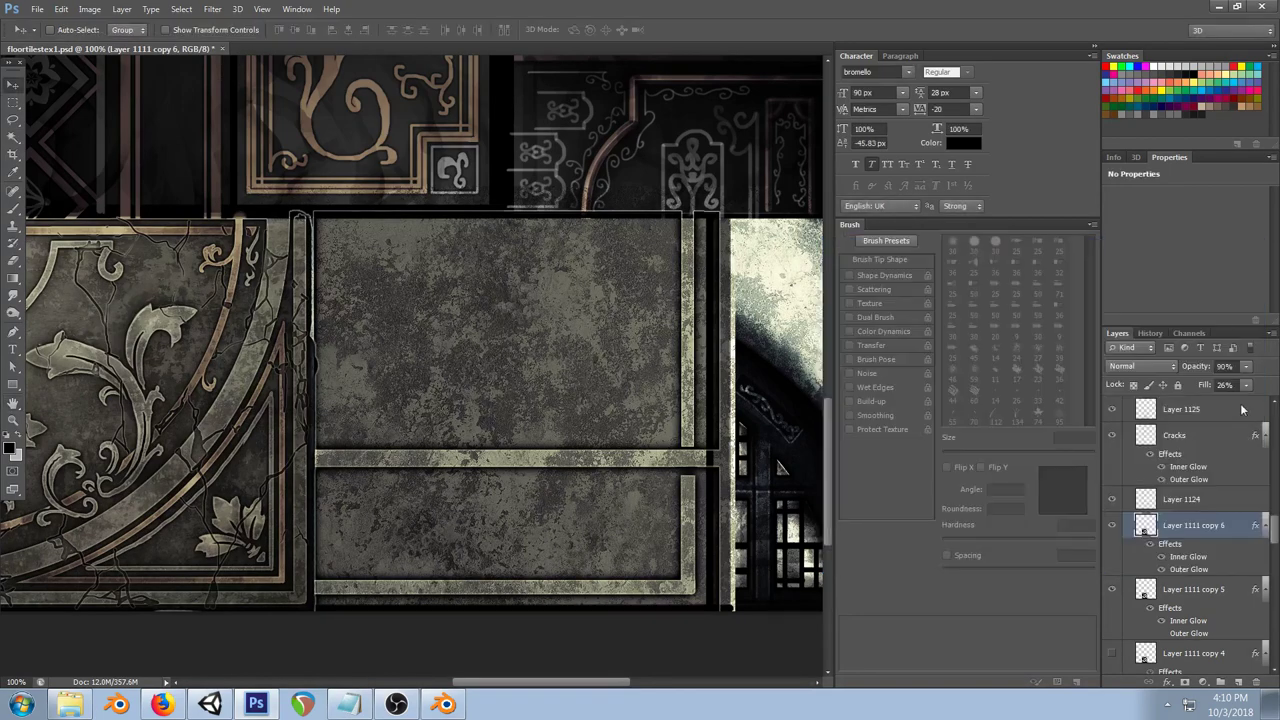
Step: Try reducing the fill of the panel's Decorations1 layer to 0% and undo the attempt
right_click(544, 460)
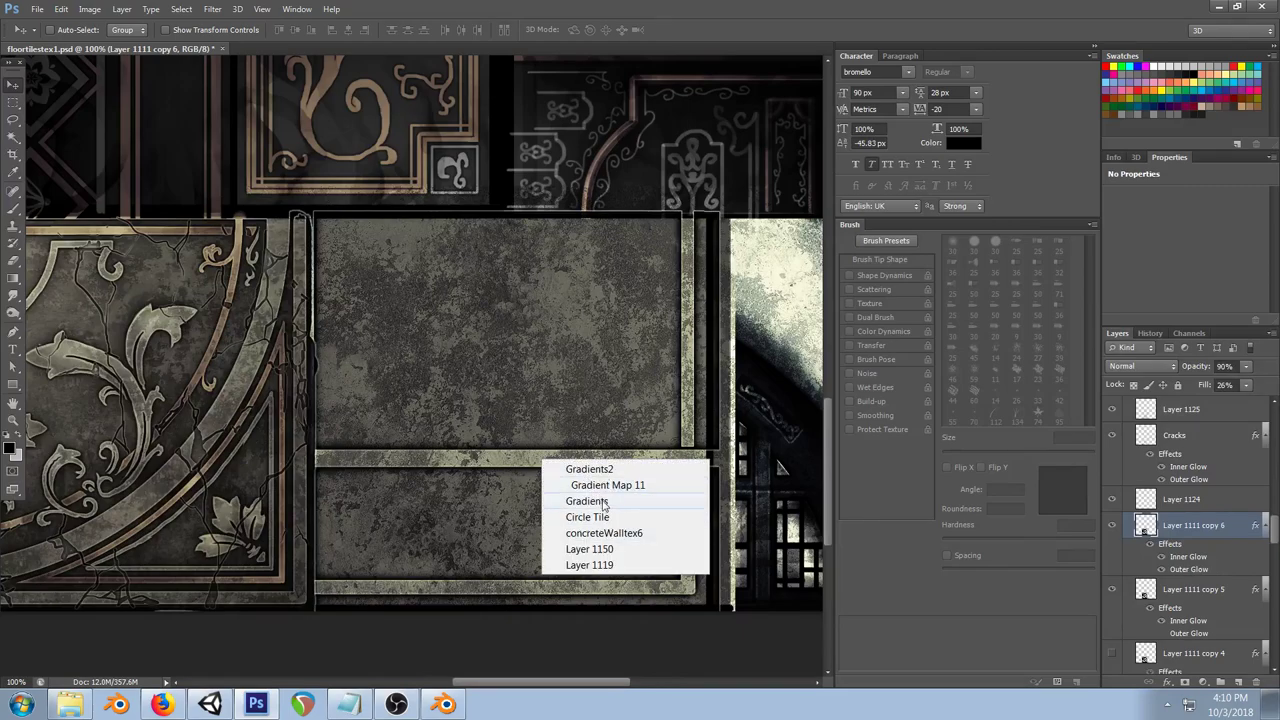
left_click(604, 550)
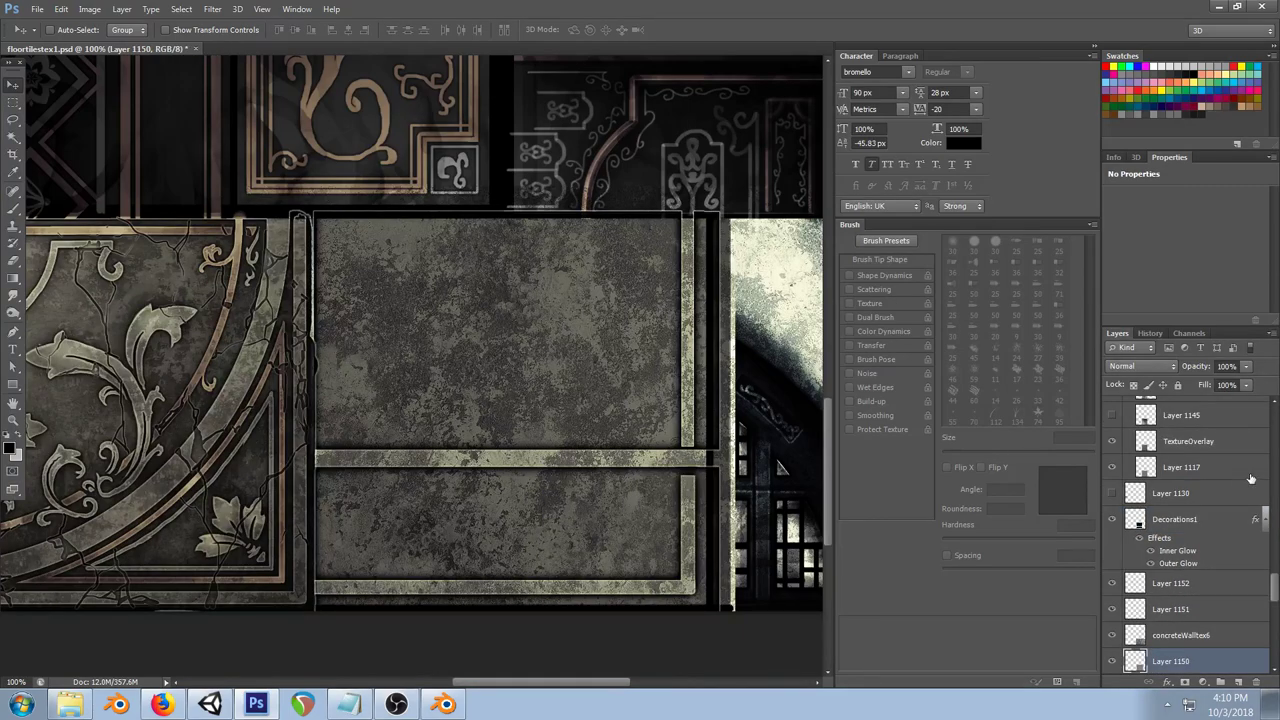
scroll(1211, 583, "down", 1)
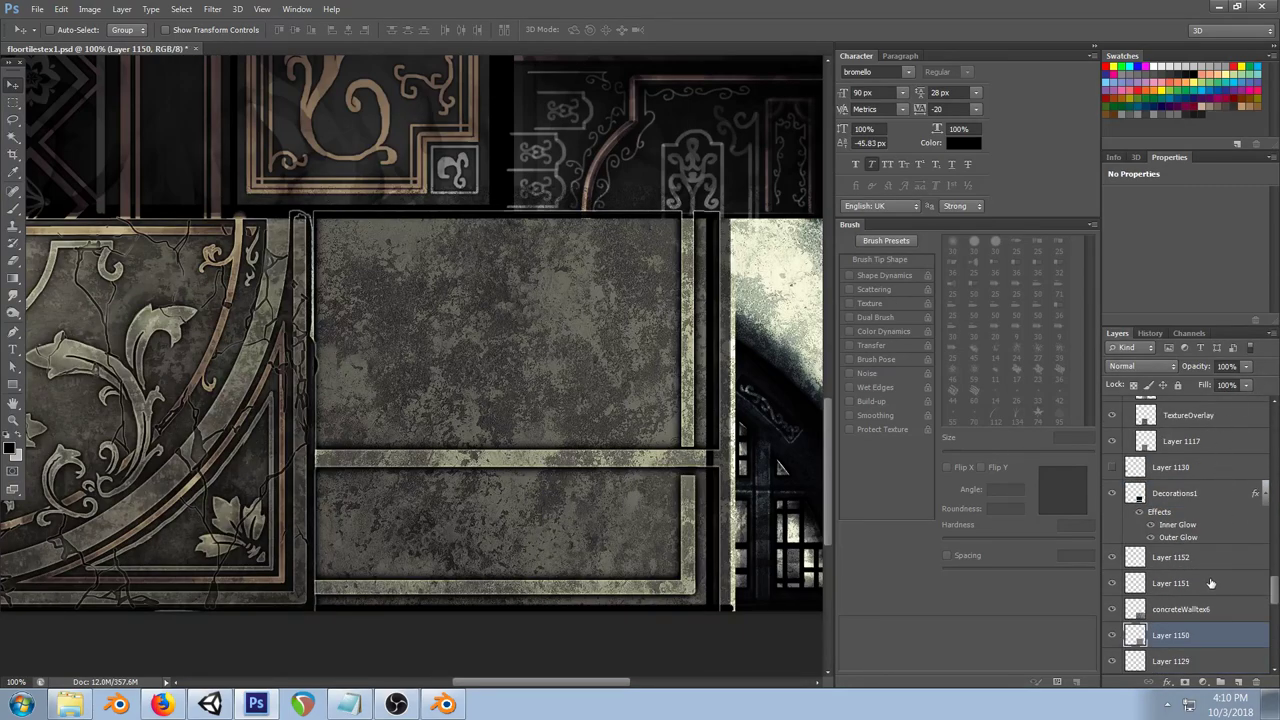
left_click(1198, 502)
left_click(1246, 385)
left_click_drag(1230, 404, 1127, 413)
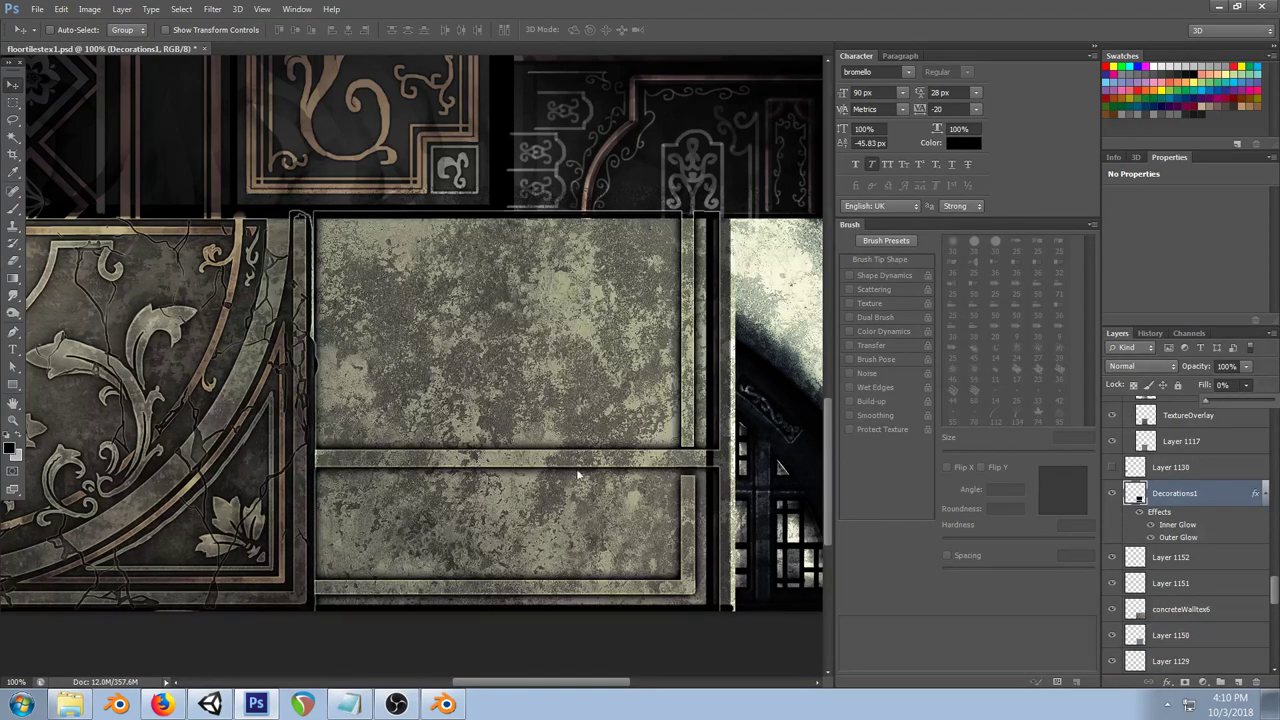
left_click(814, 6)
key("ctrl+z")
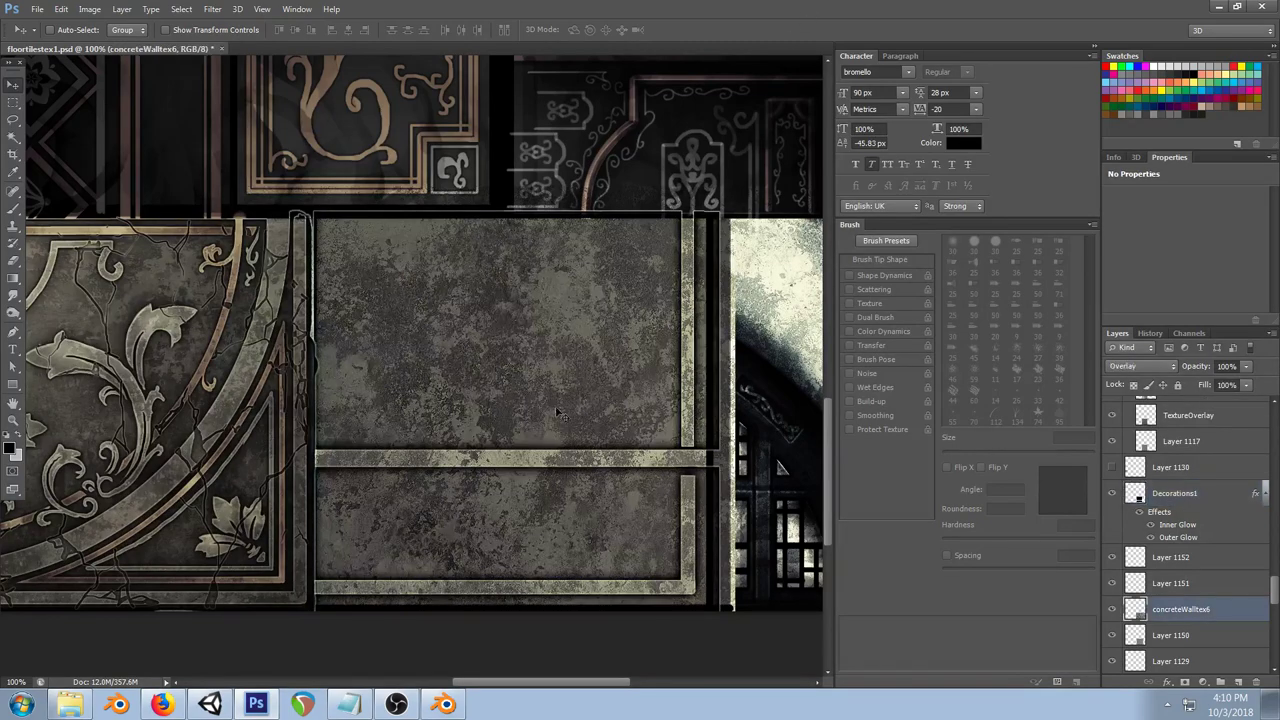
Step: Set the Decorations1 layer's opacity to 87% and its fill to 36%
left_click(1212, 495)
left_click(1246, 370)
left_click_drag(1246, 386, 1236, 386)
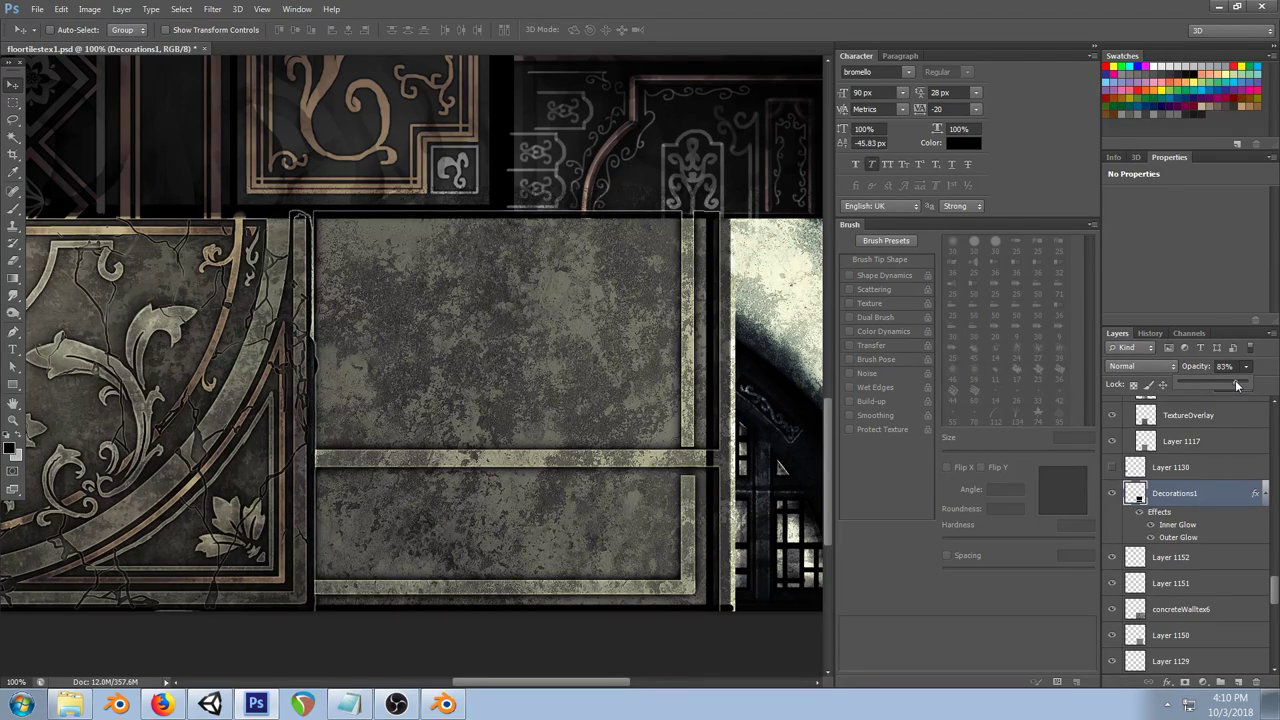
left_click_drag(1236, 386, 1241, 388)
mouse_move(1237, 386)
left_mouse_down()
mouse_move(1250, 401)
mouse_move(1236, 404)
left_mouse_up()
left_click(1245, 386)
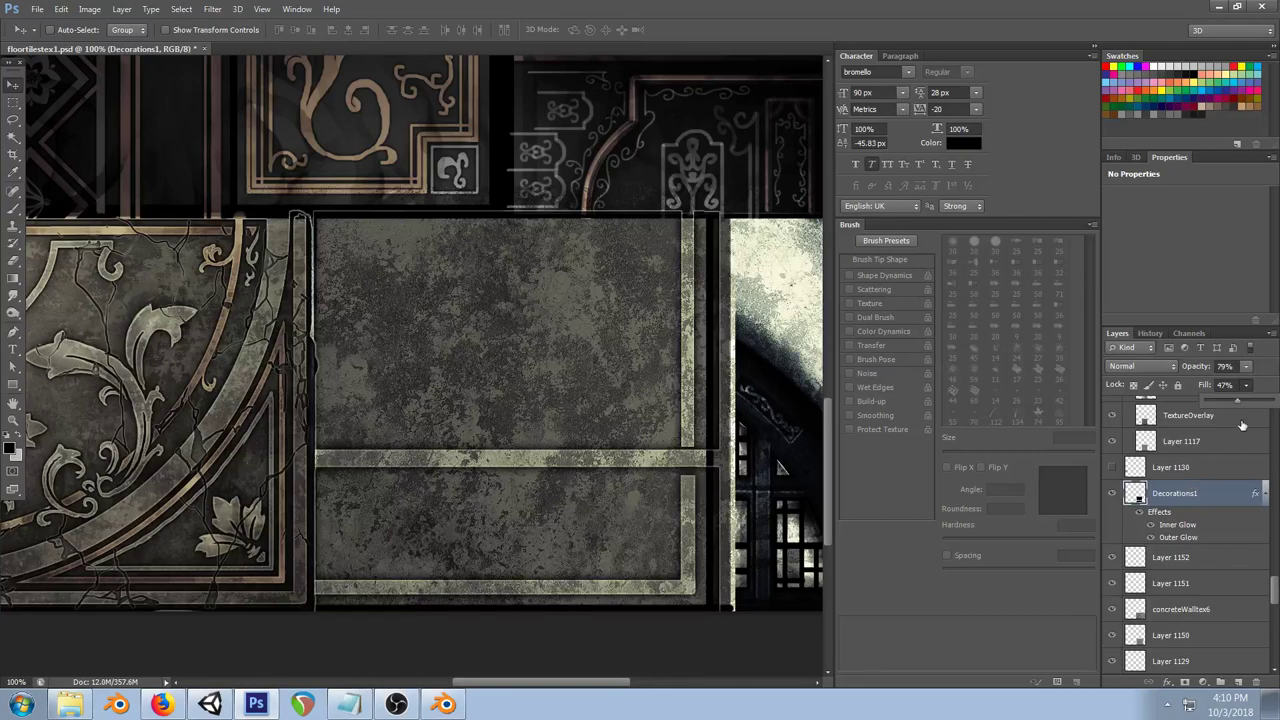
left_click(1247, 367)
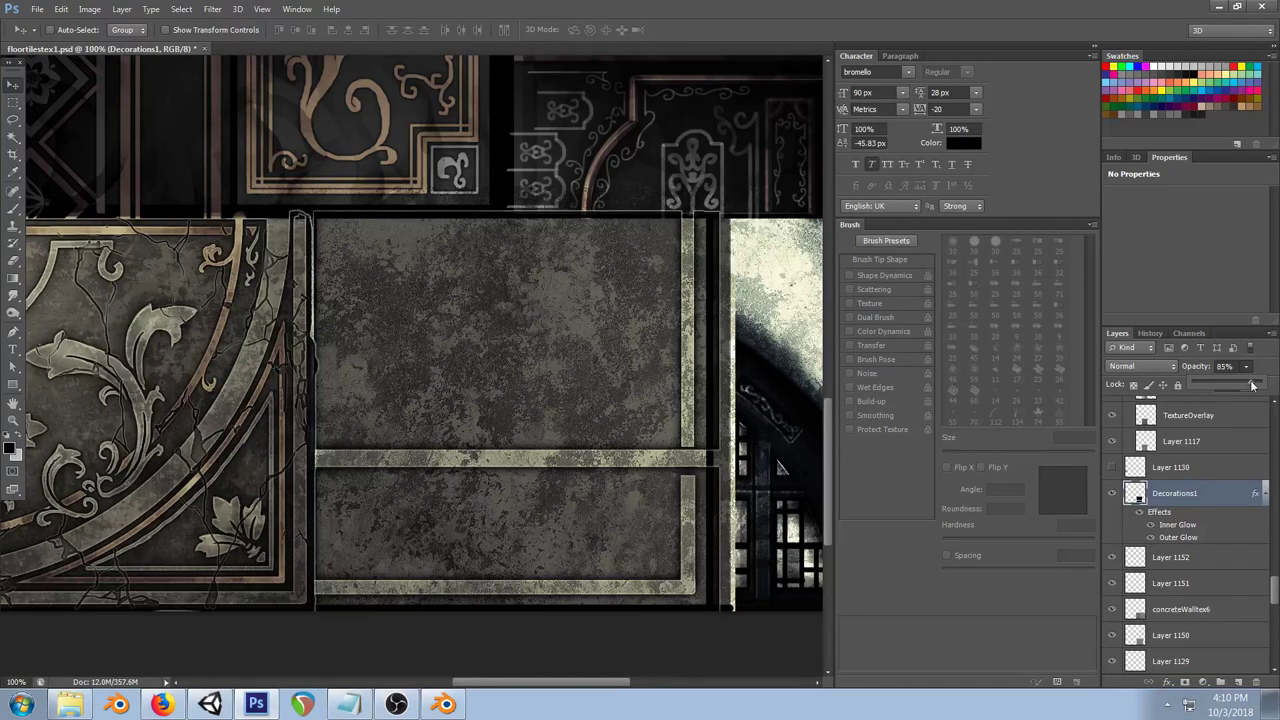
left_click(1271, 360)
left_click(1247, 386)
left_click(1228, 400)
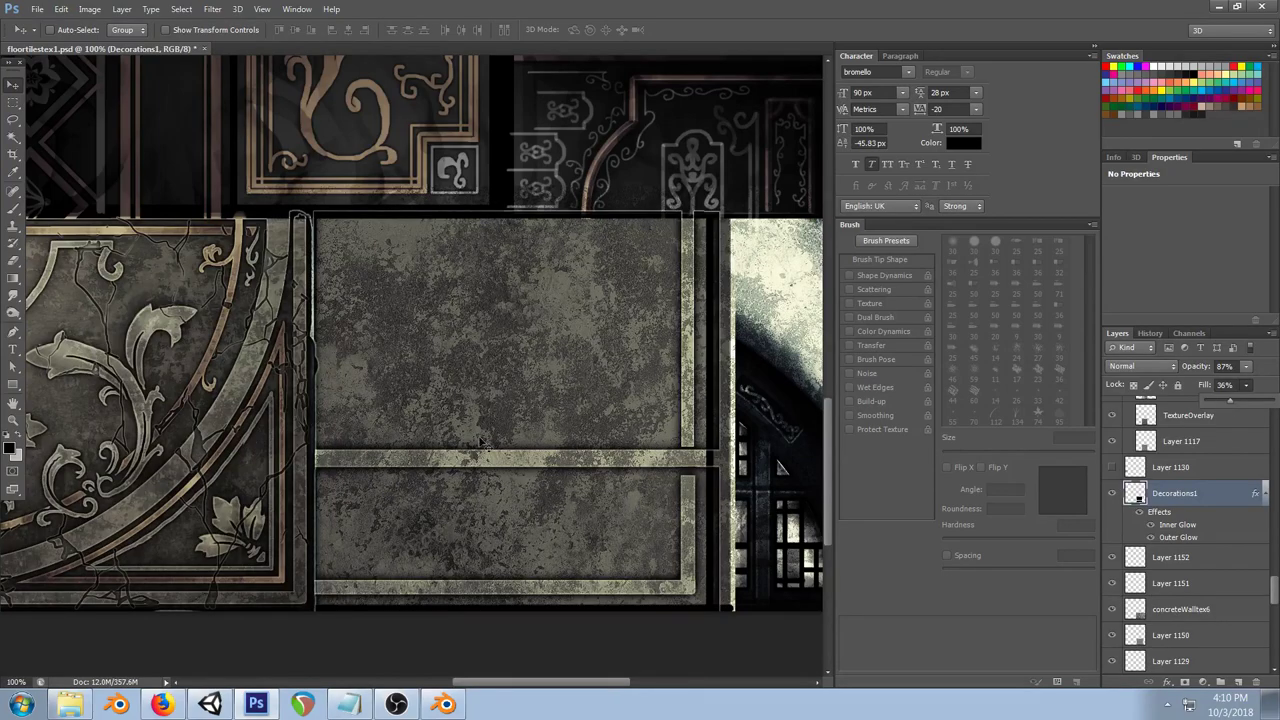
Step: Open the Outer Glow settings of the Decorations1 layer
double_click(1174, 537)
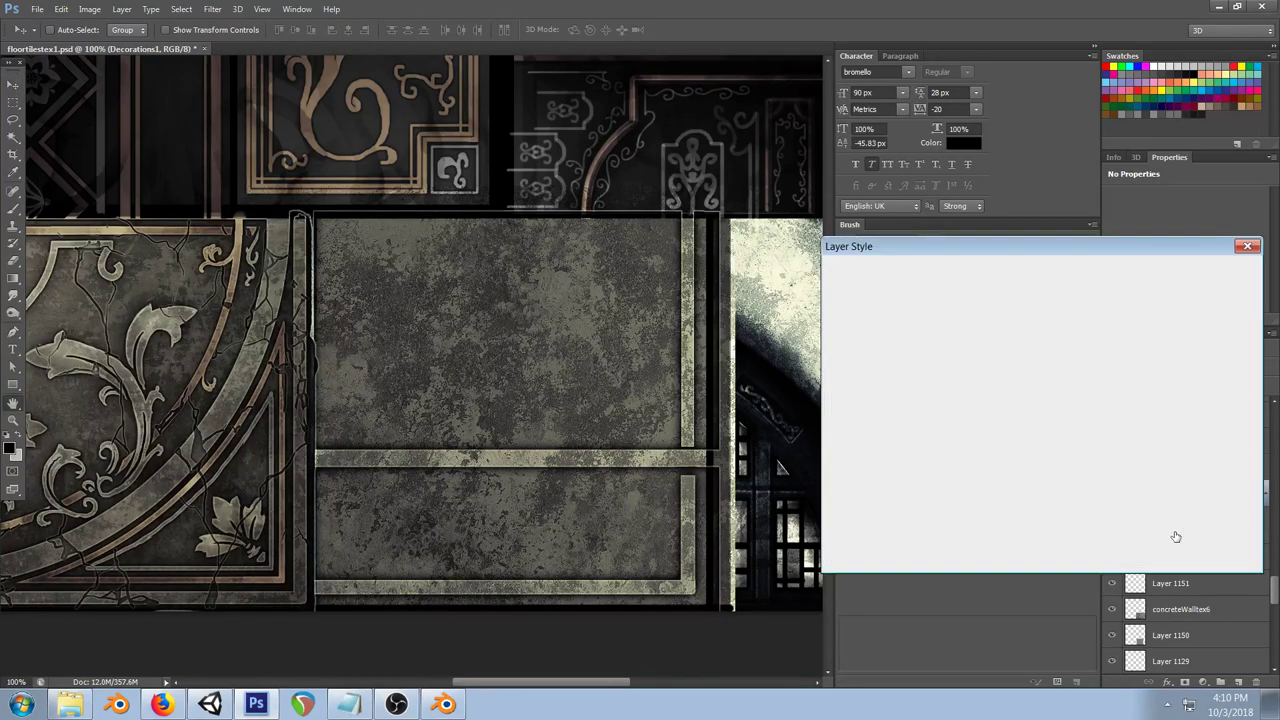
Step: Raise the opacity of the Decorations1 layer's Outer Glow to about 60% and apply the layer style
left_click(864, 378)
left_click(860, 452)
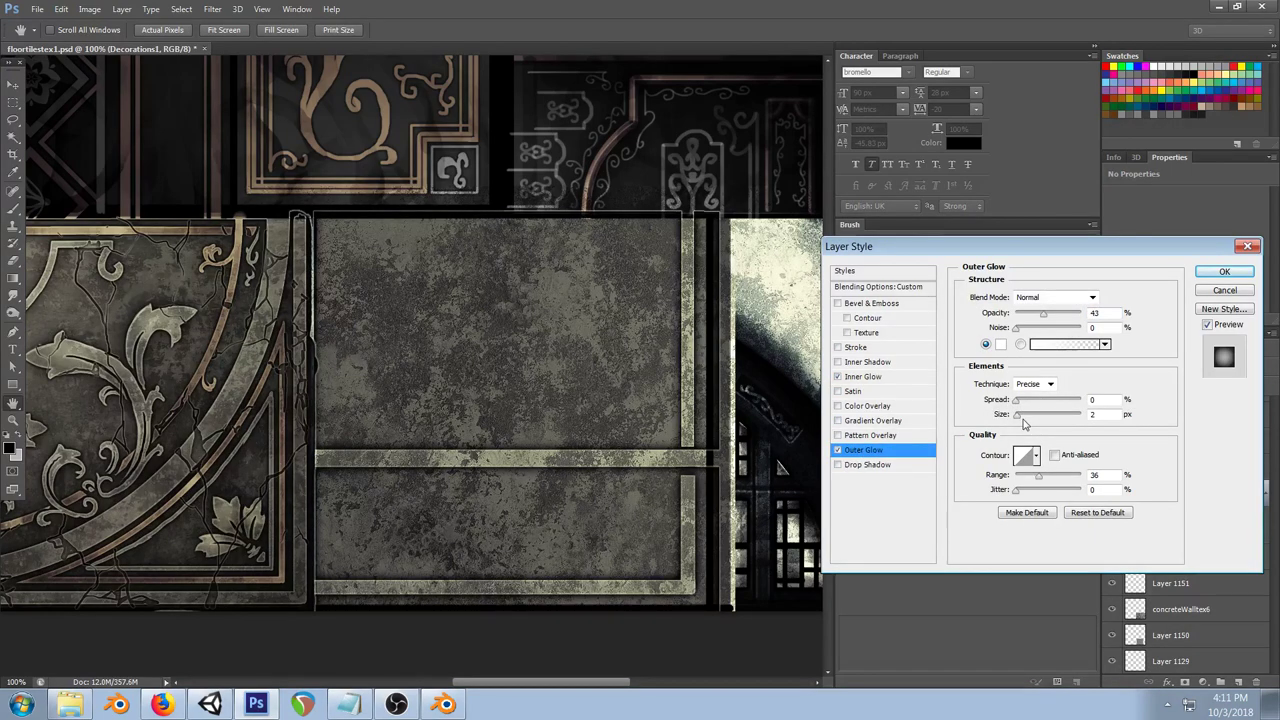
left_click(1061, 313)
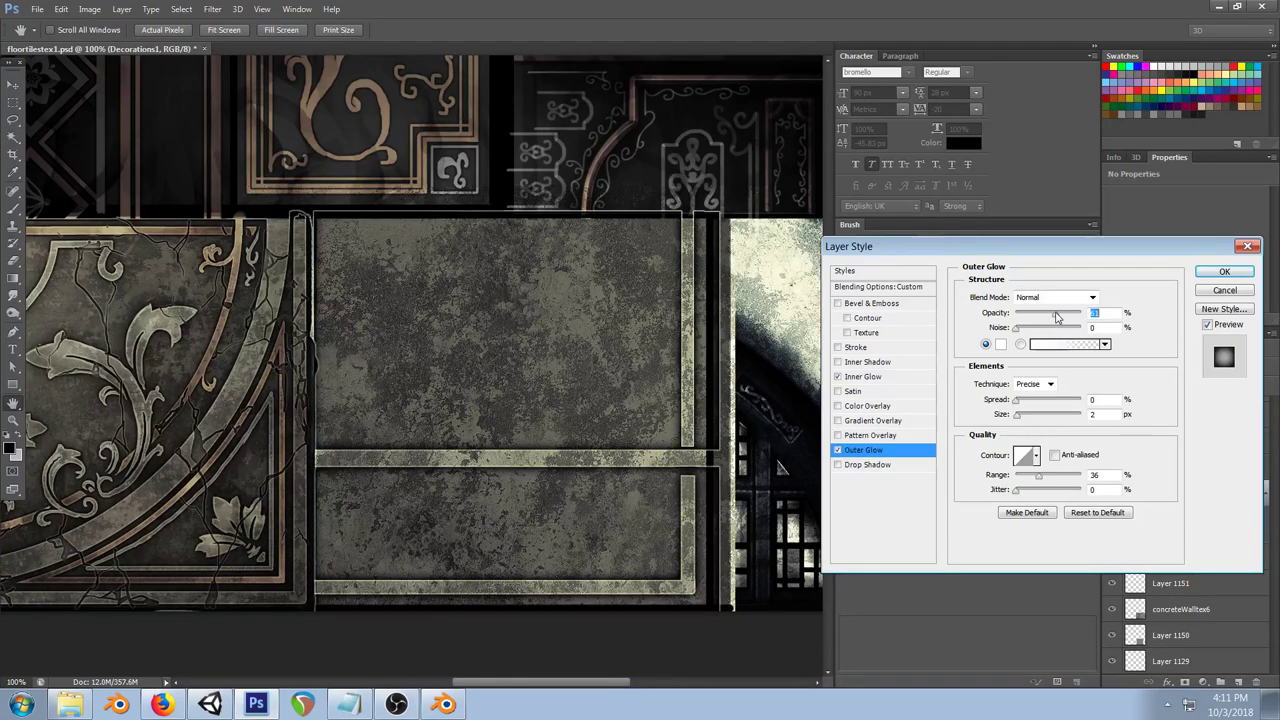
left_click(1222, 272)
Step: Delete the concreteWalltex6 texture outside Layer 1150's outline, clear the selection and save the file
left_click_drag(615, 268, 325, 318)
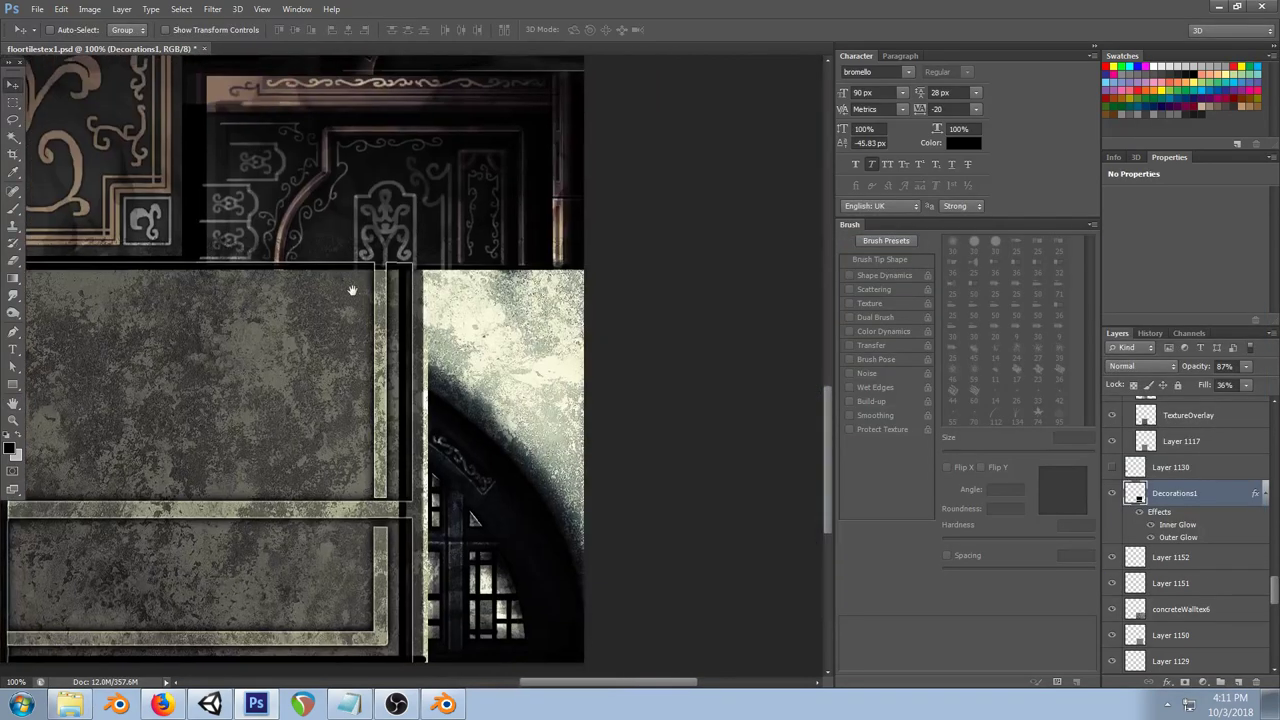
right_click(294, 360)
left_click(362, 451)
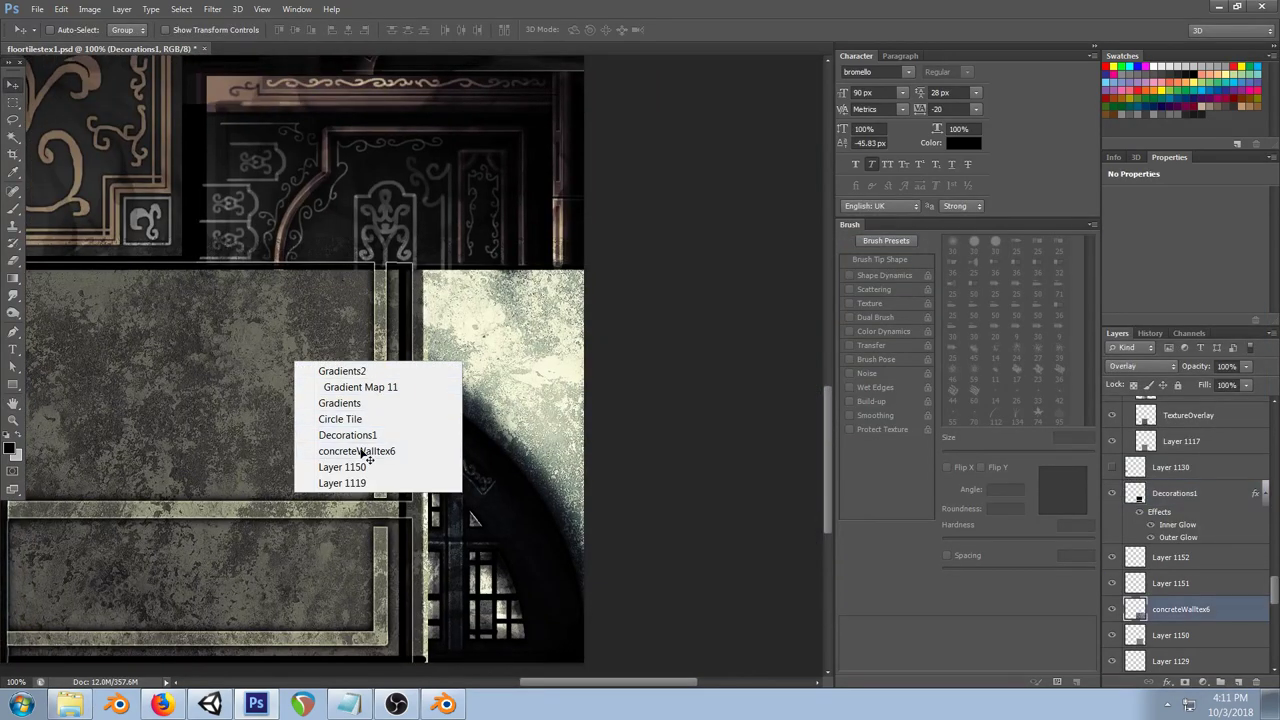
left_click(12, 106)
scroll(1133, 617, "down", 1)
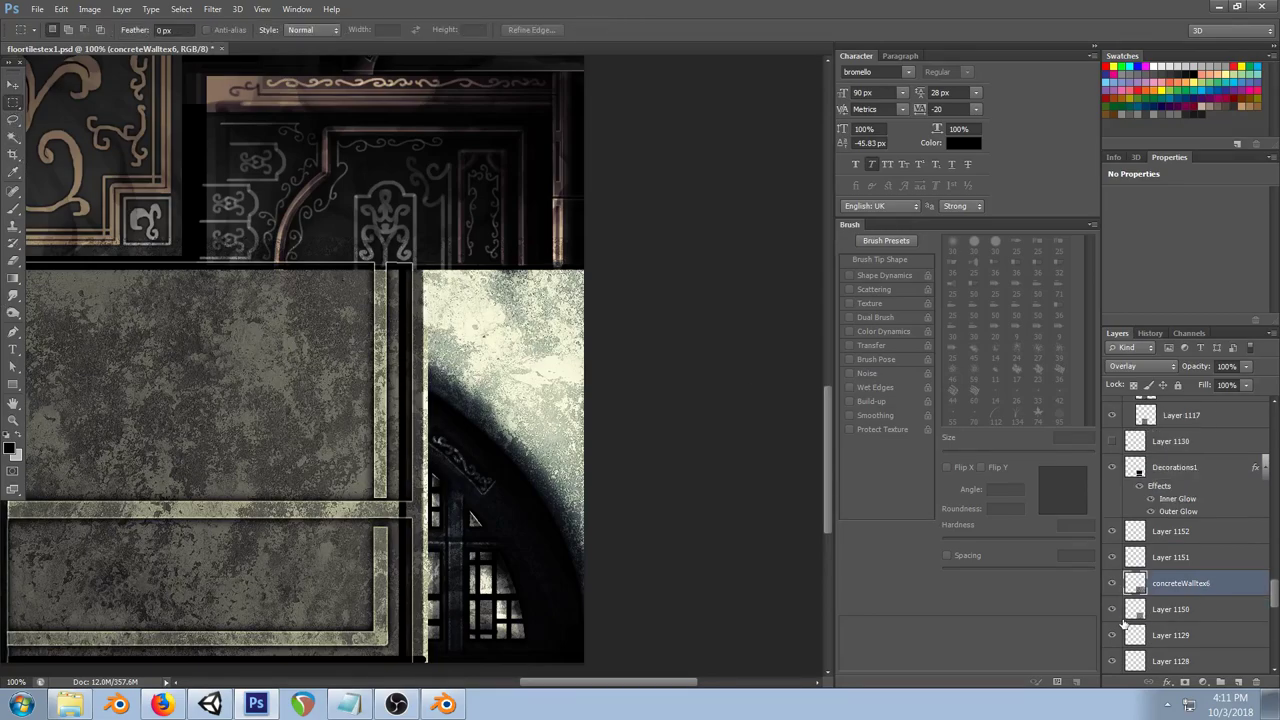
left_click(1133, 617, "ctrl")
left_click_drag(316, 367, 499, 326)
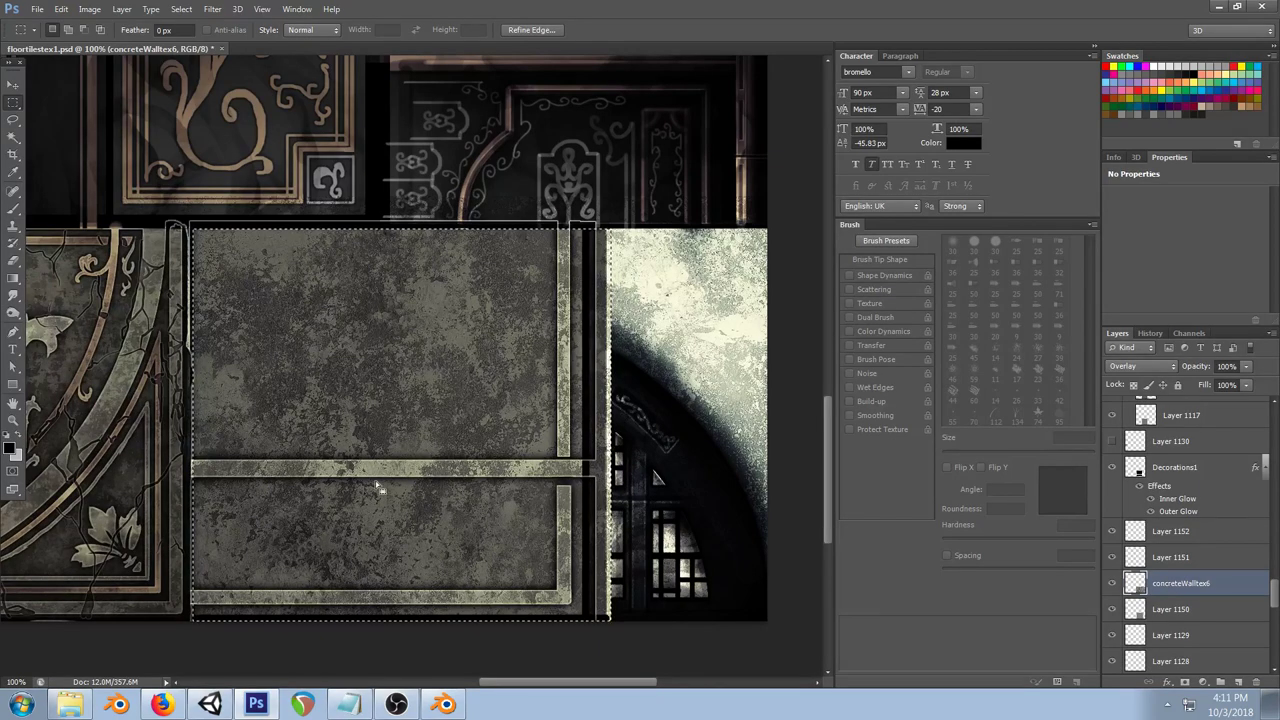
key("ctrl+shift+i")
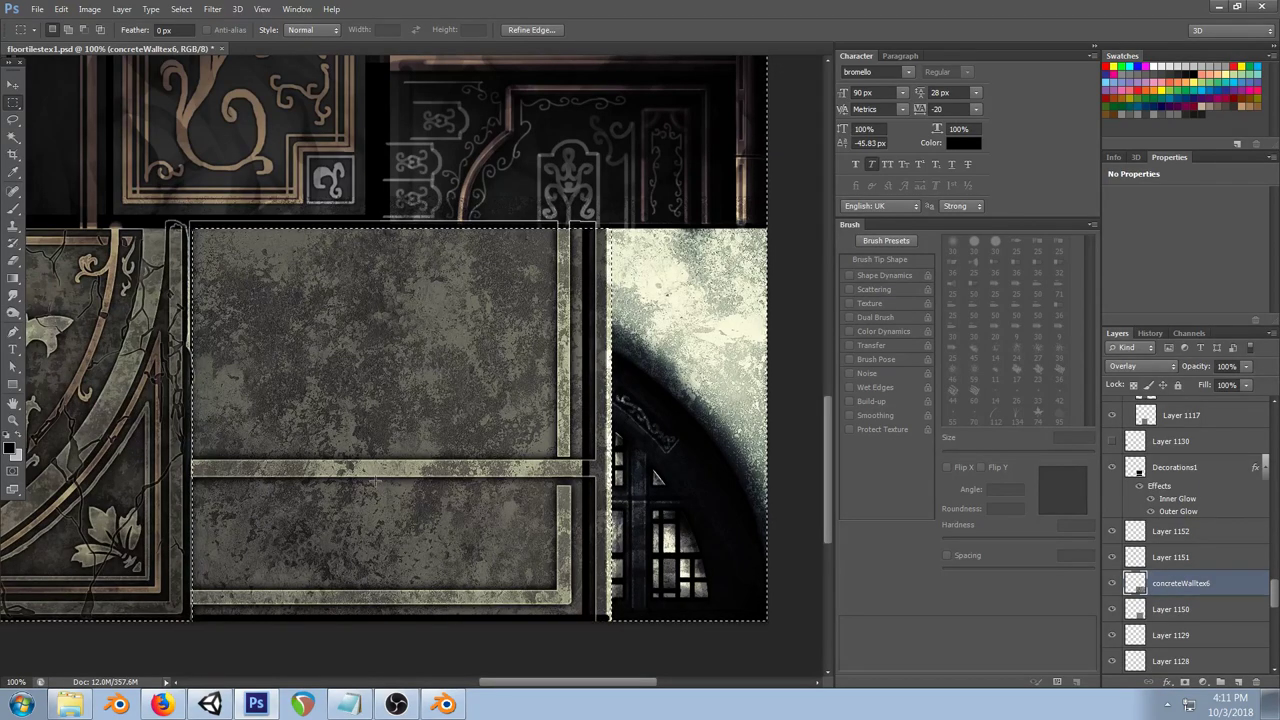
key("Delete")
left_click(376, 483)
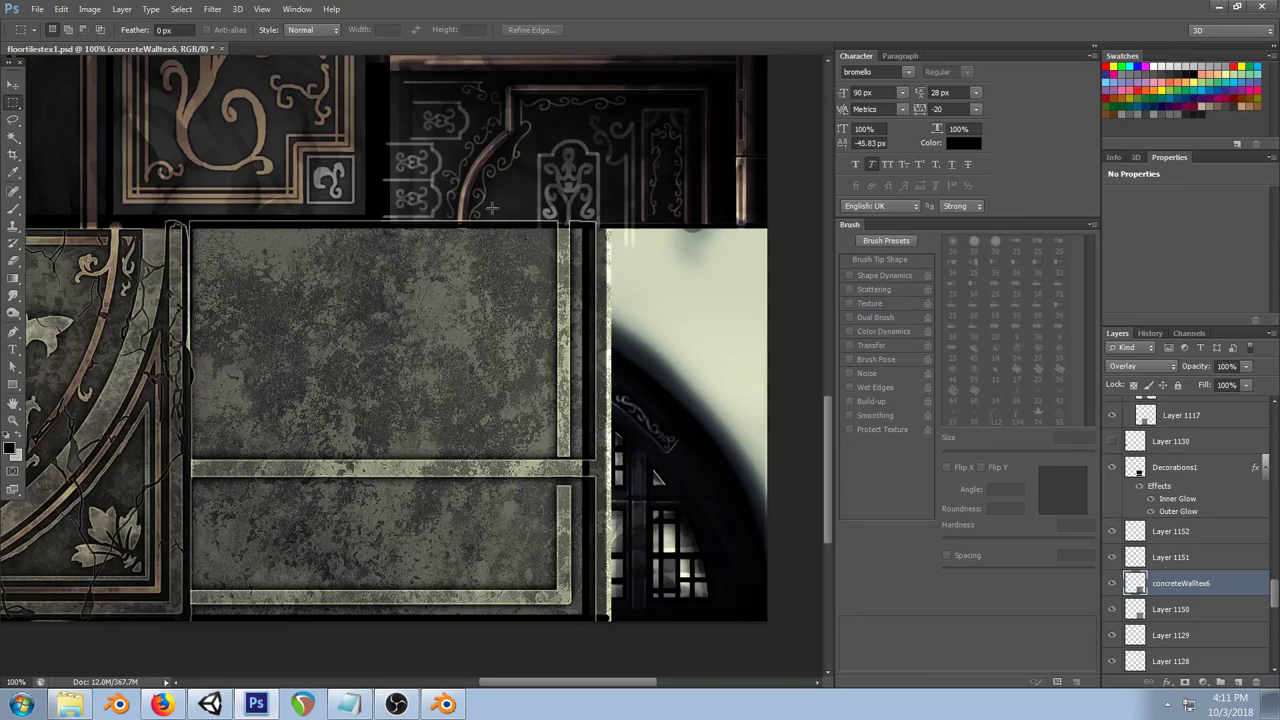
key("ctrl+s")
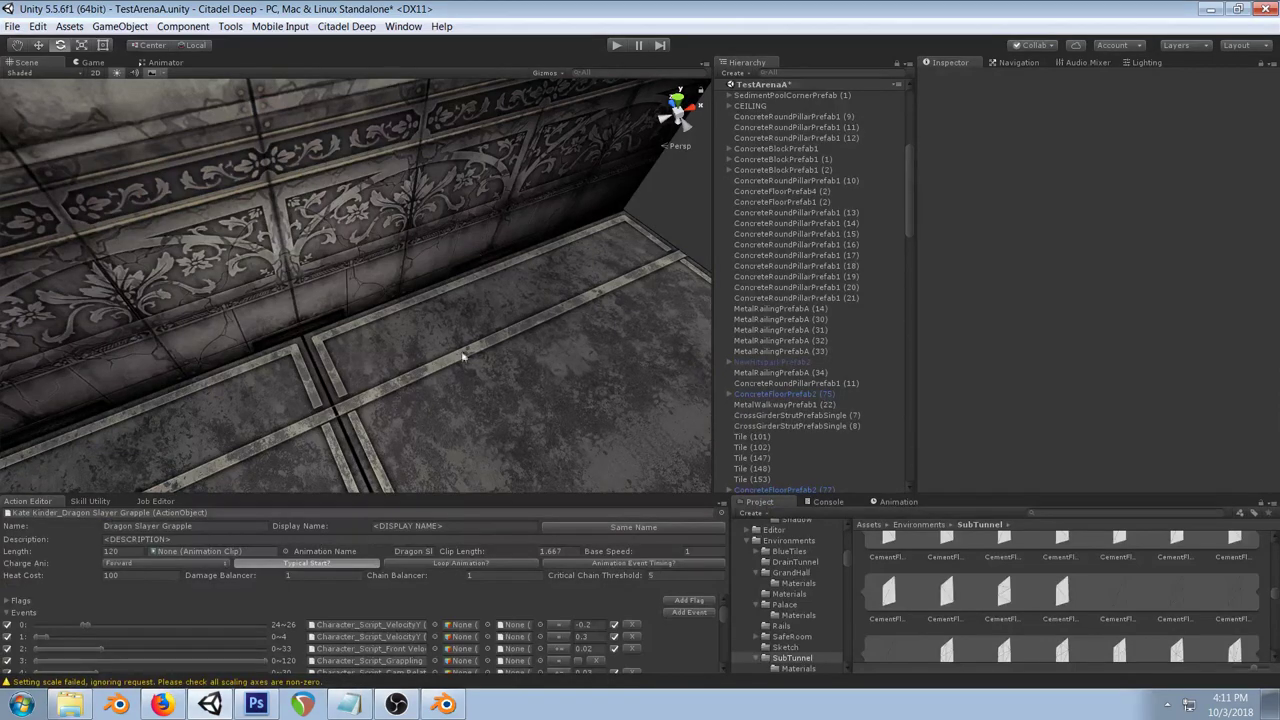
Step: Inspect the textured floor tiles in the Unity scene from several angles and run the game to check them
left_click_drag(463, 355, 455, 268)
scroll(374, 320, "down", 3)
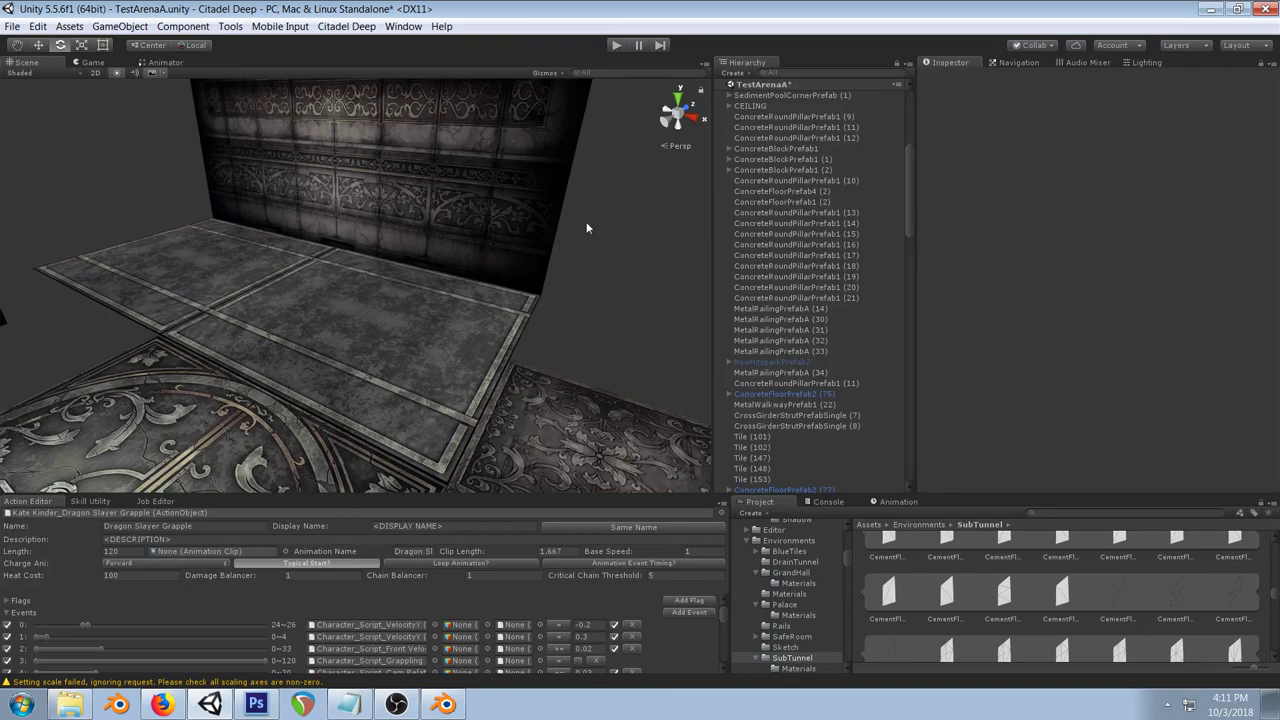
left_click_drag(586, 227, 473, 303)
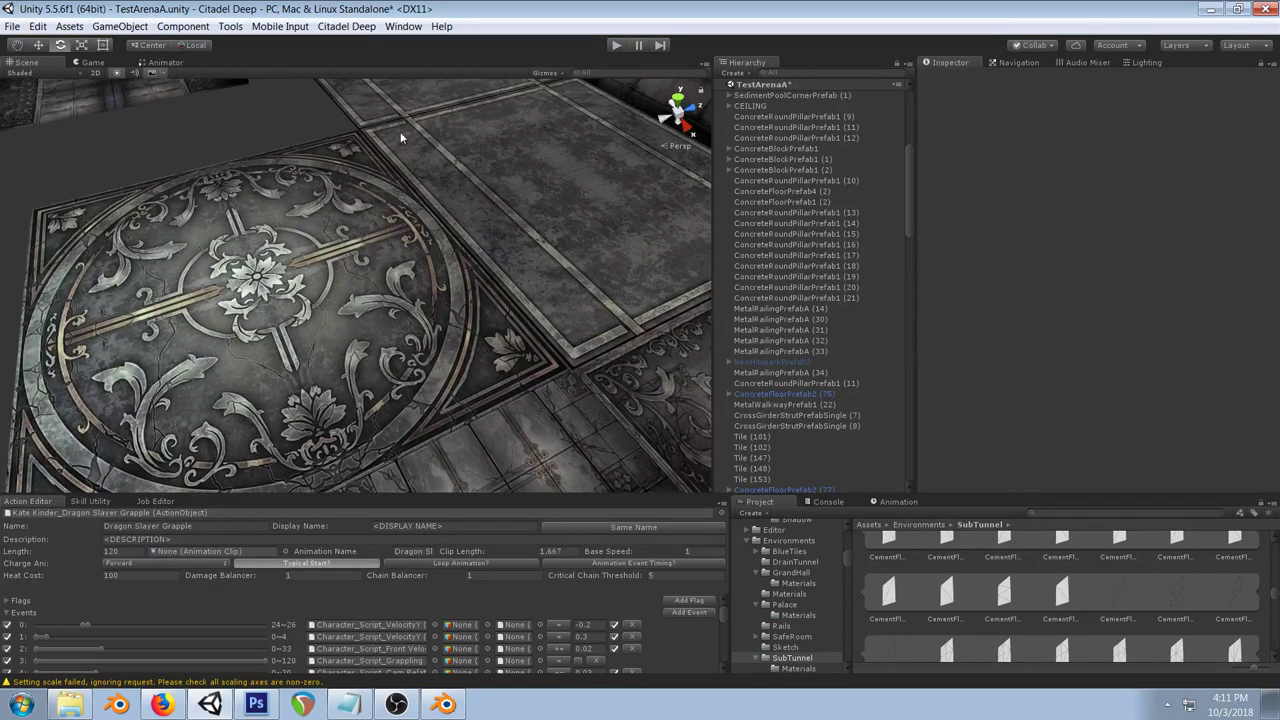
left_click(168, 705)
left_click(210, 704)
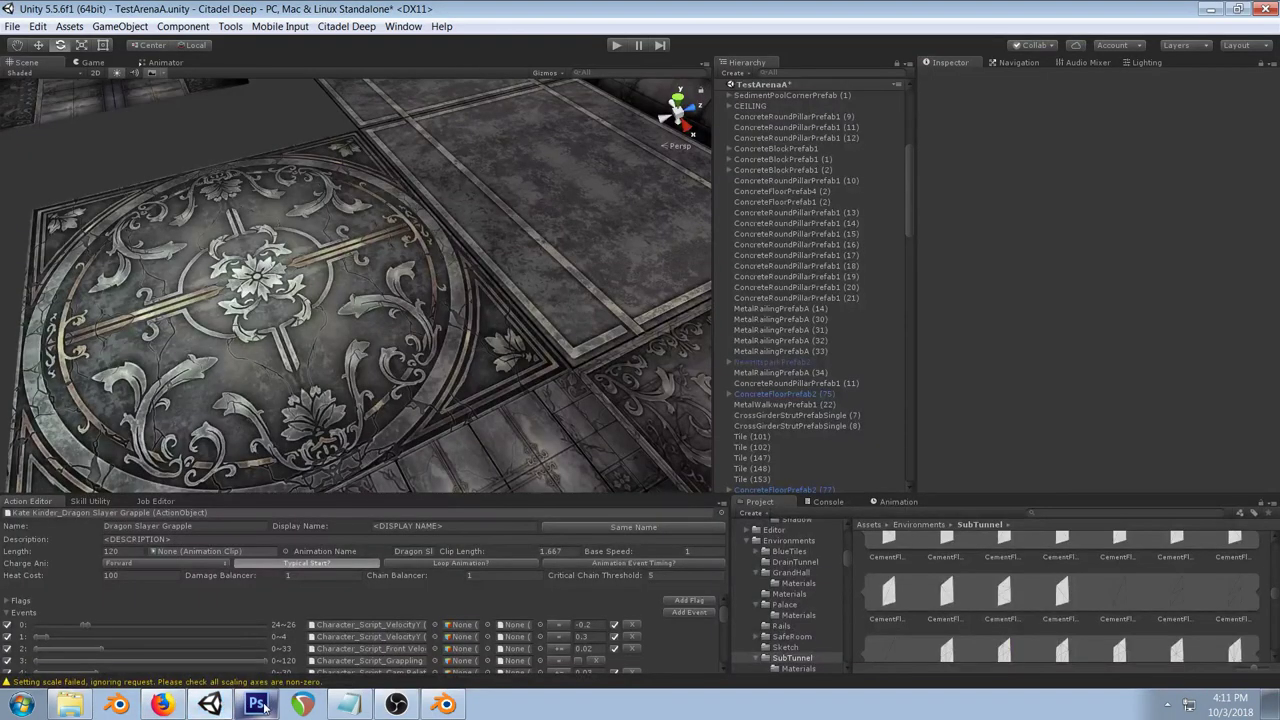
left_click(608, 47)
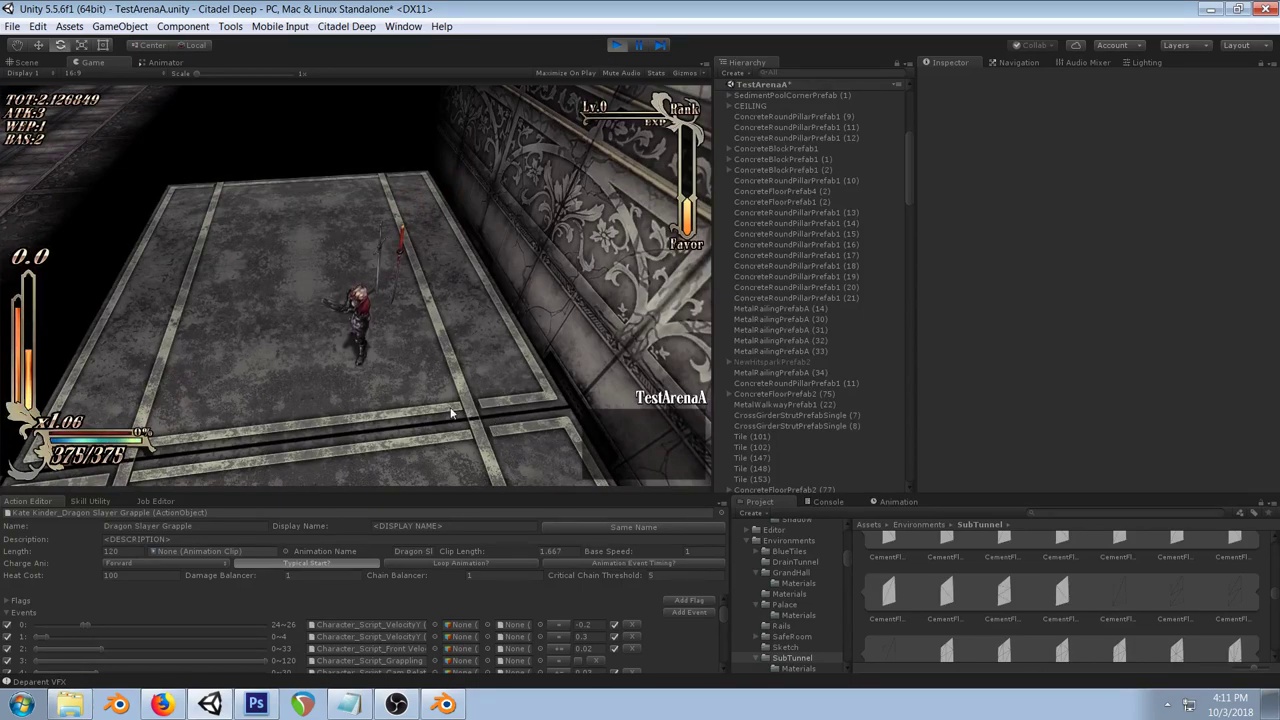
Step: Switch back to Photoshop and lower the concreteWalltex6 layer's opacity to 77%
left_click(256, 705)
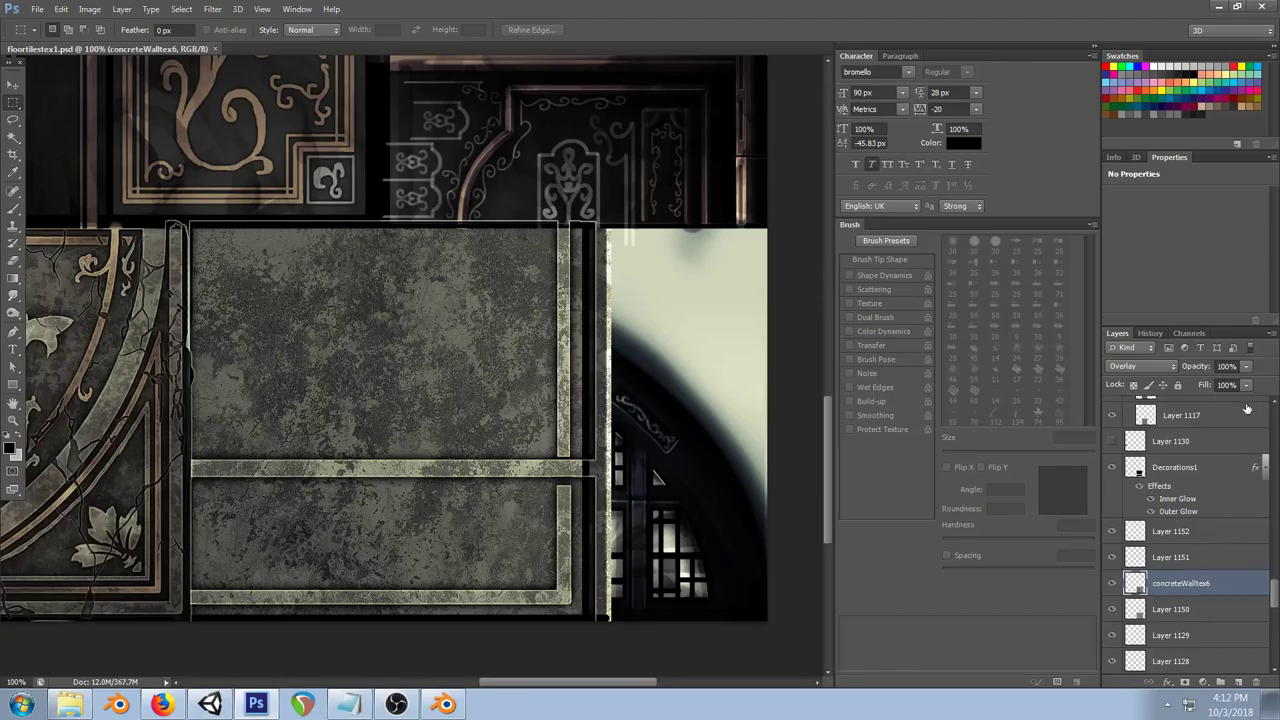
left_click(1246, 367)
left_click(1216, 384)
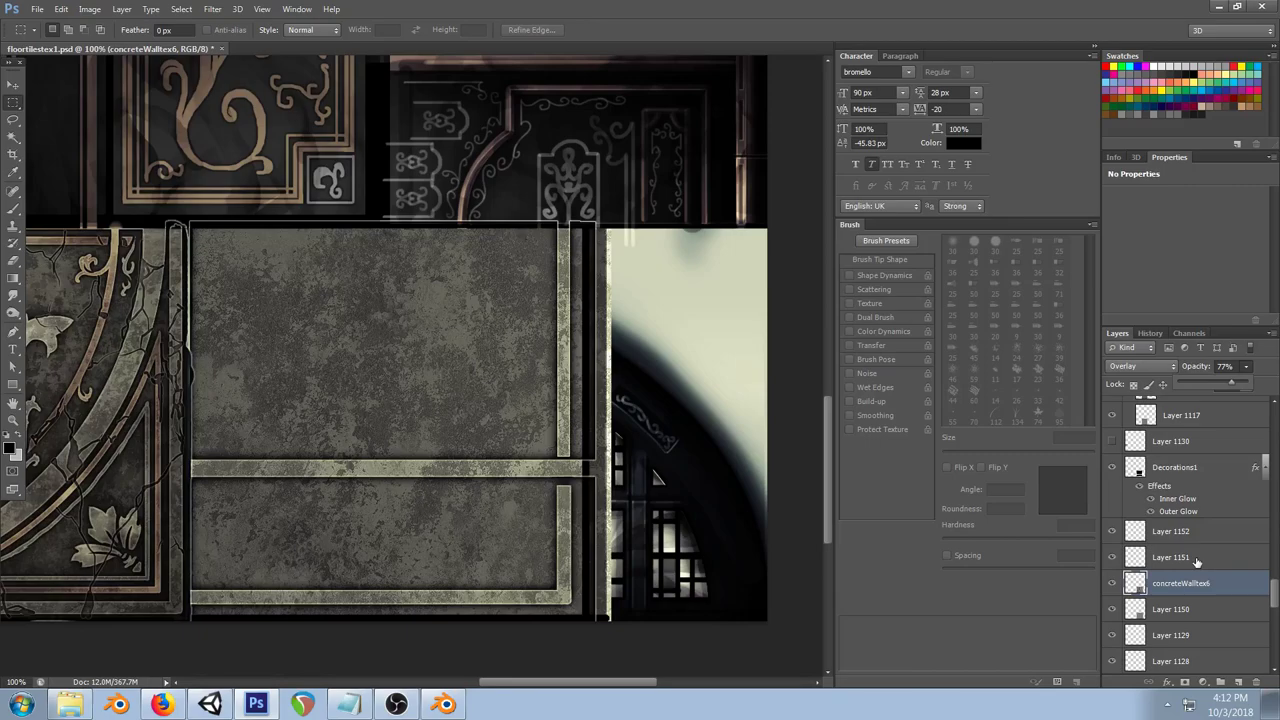
Step: Select the Decorations1 layer and set up the Brush tool with a 7 px size and Shape Dynamics off
left_click(1195, 467)
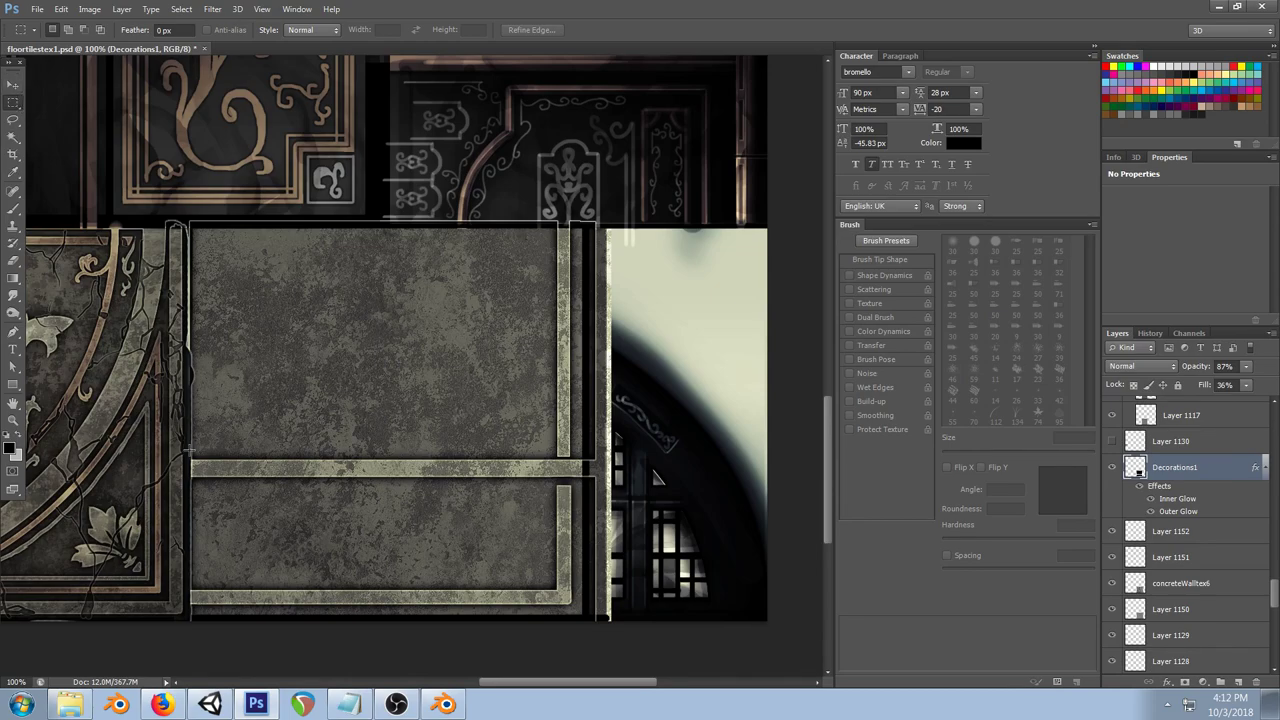
left_click(13, 209)
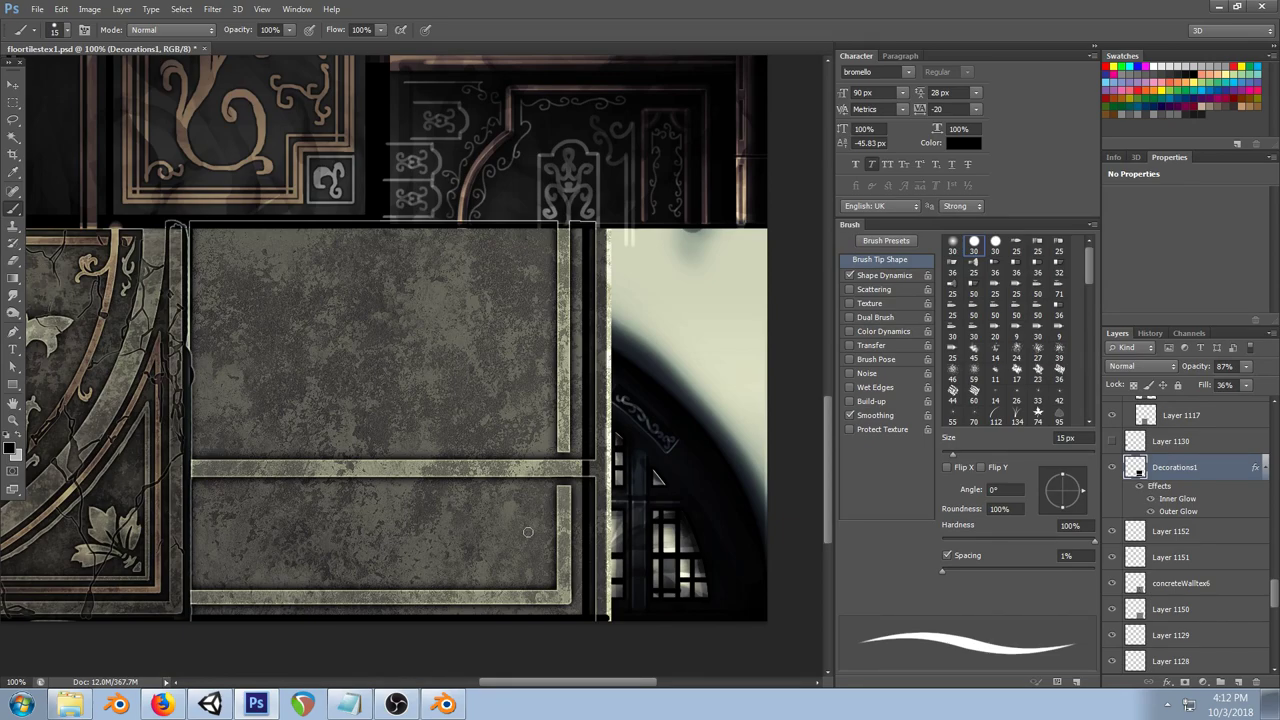
key("bracketleft")
key("bracketleft")
left_click(851, 276)
left_click(851, 276)
key("bracketleft")
key("bracketleft")
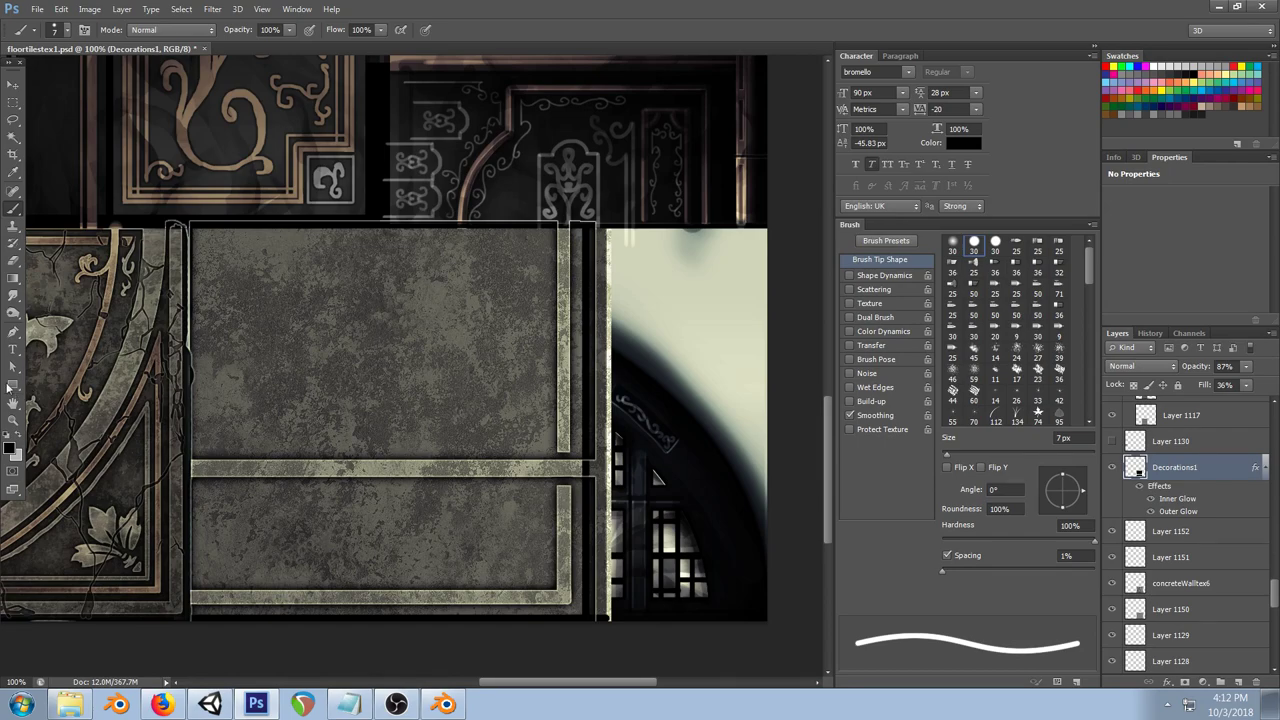
Step: Set the Eraser to a hard round 7 px tip for working on the Decorations1 layer
left_click(12, 267)
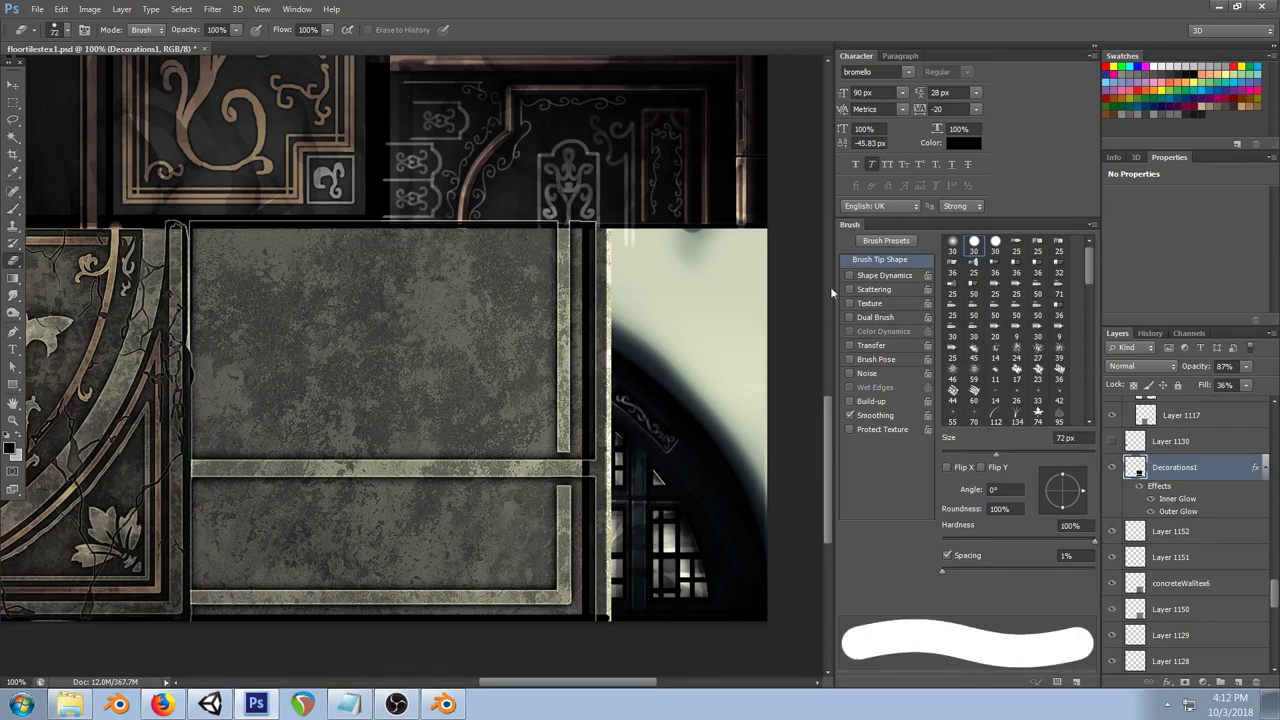
key("bracketleft")
key("bracketleft")
key("bracketleft")
key("bracketleft")
key("bracketleft")
key("bracketleft")
key("bracketleft")
key("bracketleft")
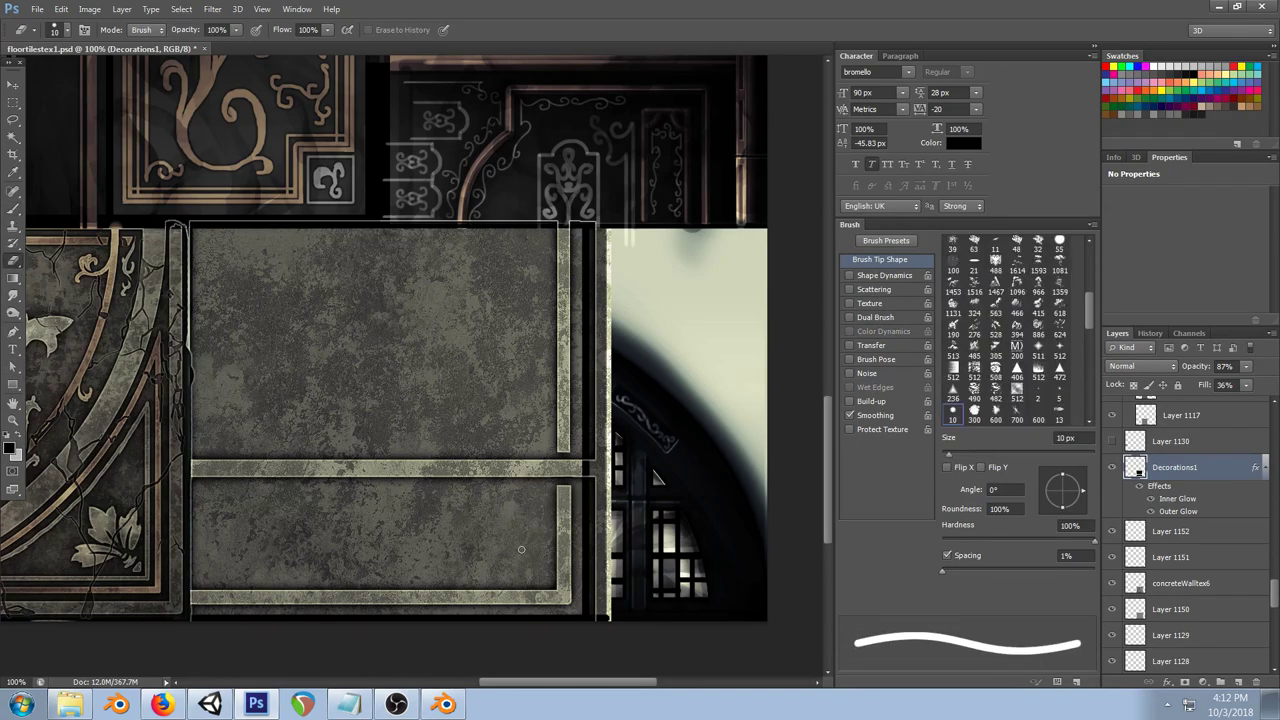
key("bracketleft")
key("bracketleft")
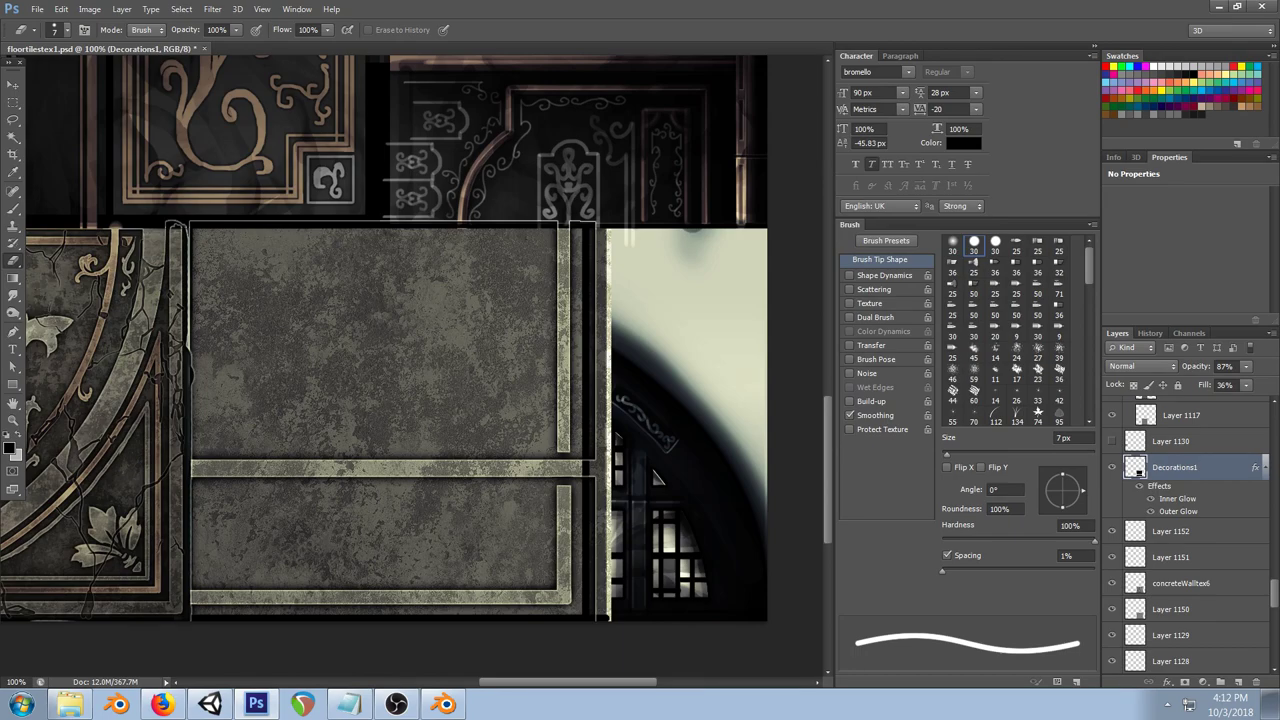
Step: Try erasing a thin frame just inside the lower panel's trim on Decorations1, save it and preview it in Unity
left_click_drag(655, 478, 771, 480)
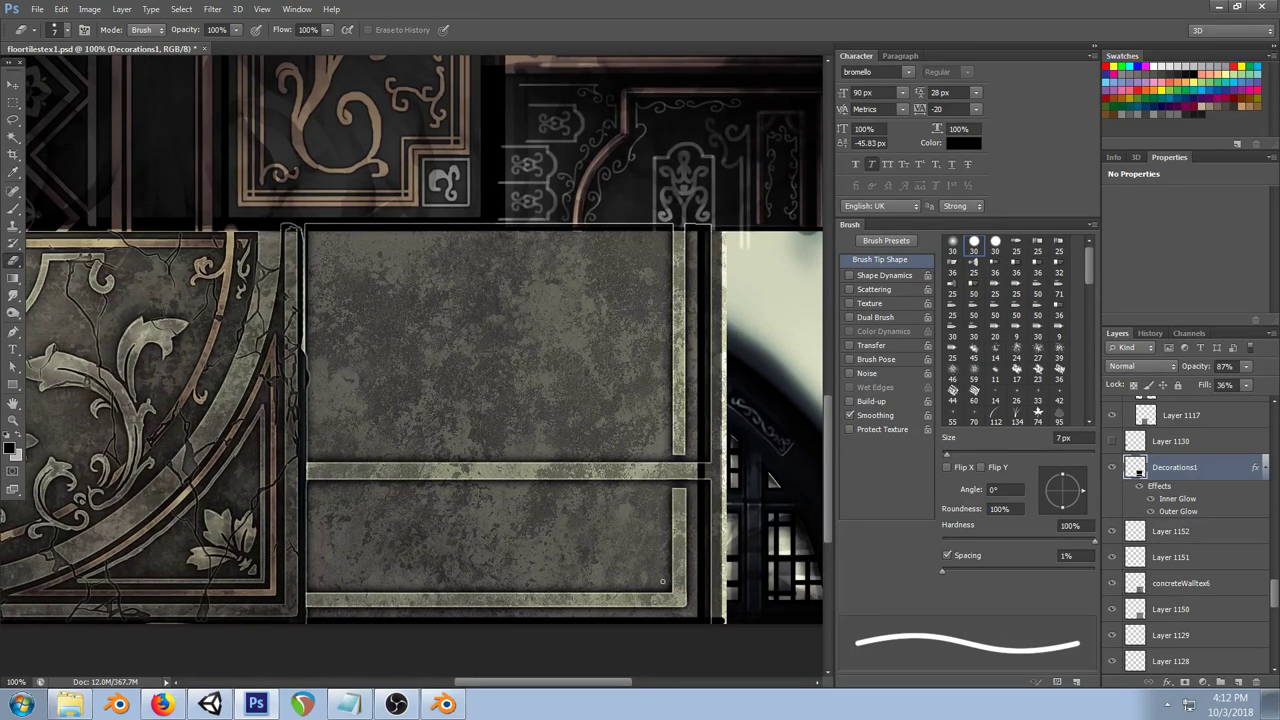
left_click_drag(661, 581, 307, 580)
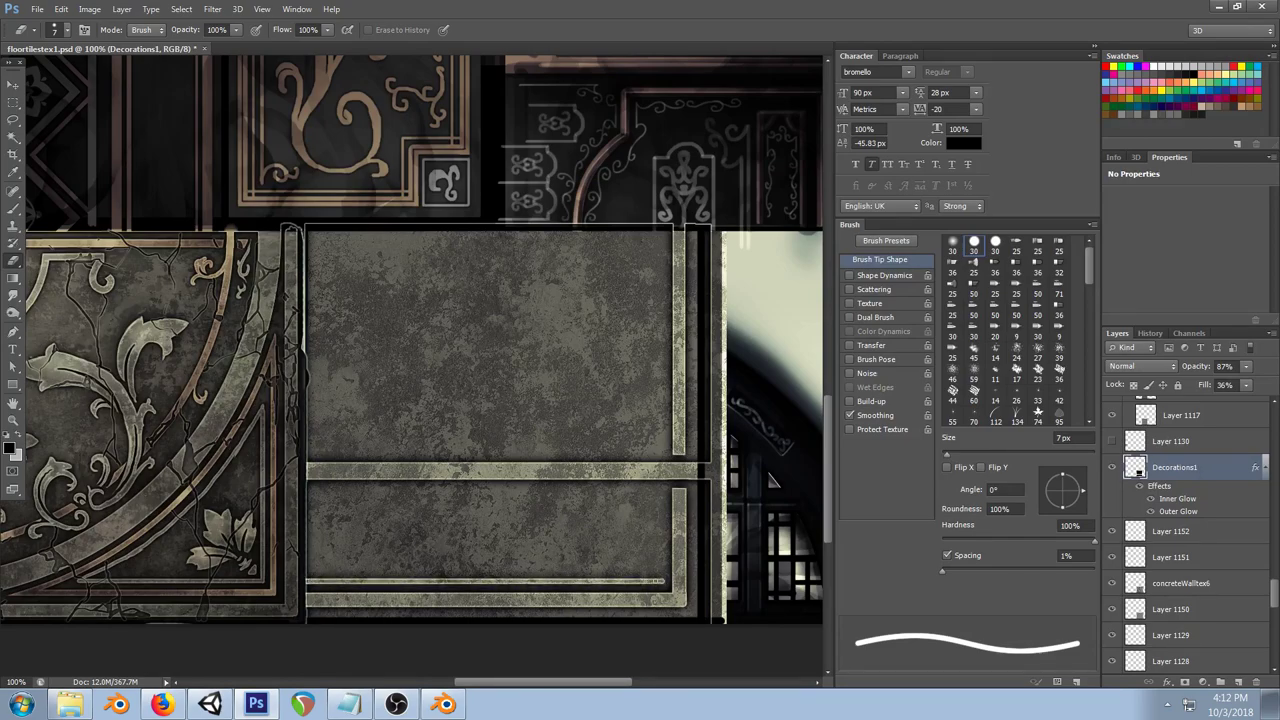
left_click_drag(662, 581, 662, 490)
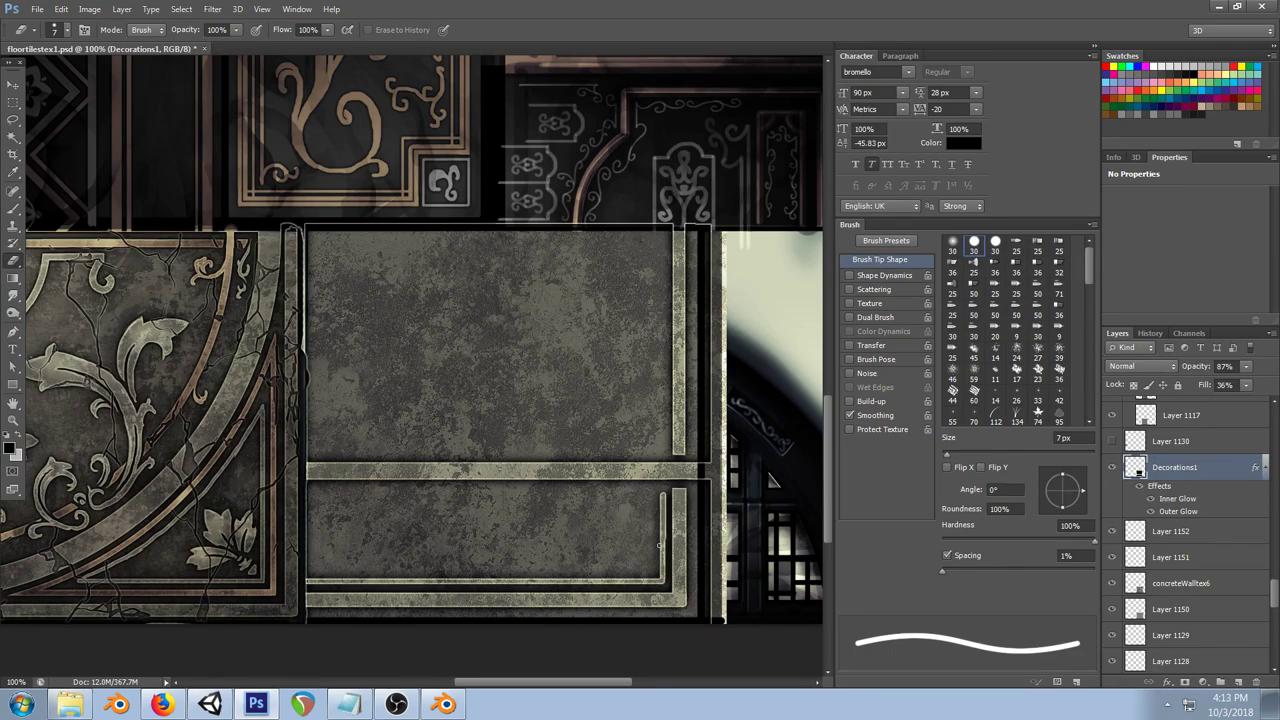
left_click_drag(233, 398, 484, 310)
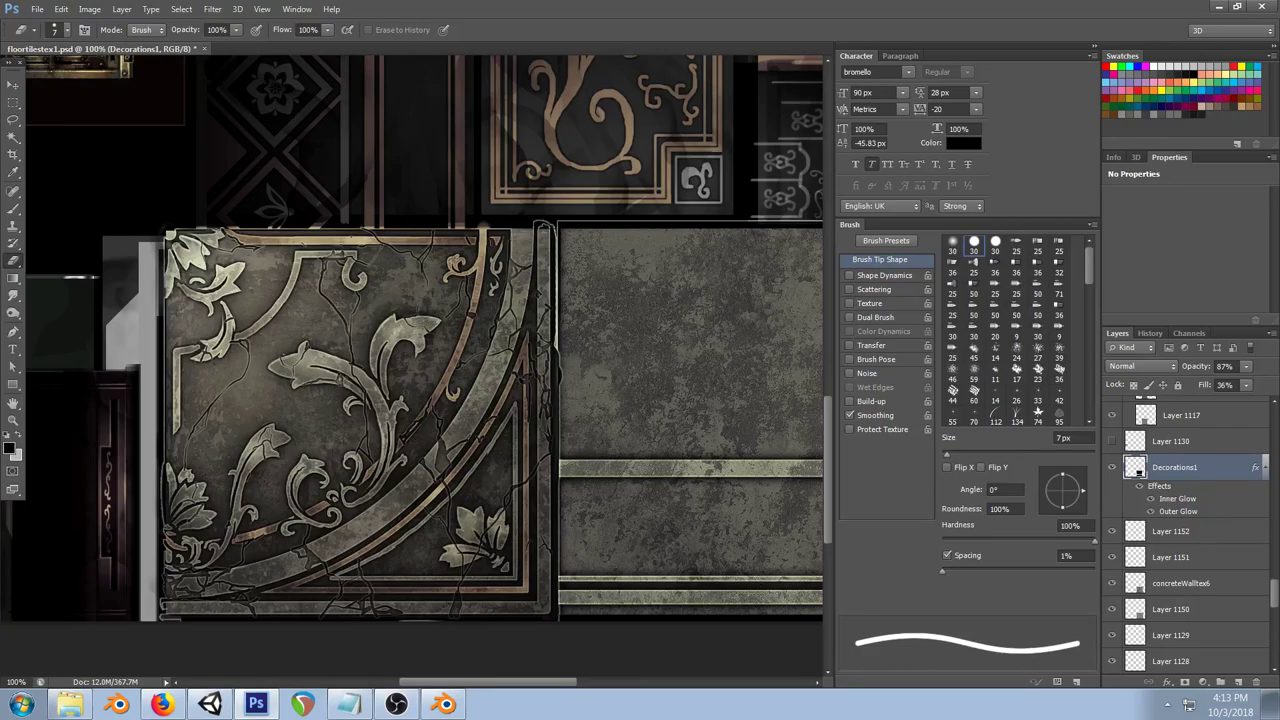
left_click_drag(689, 300, 314, 294)
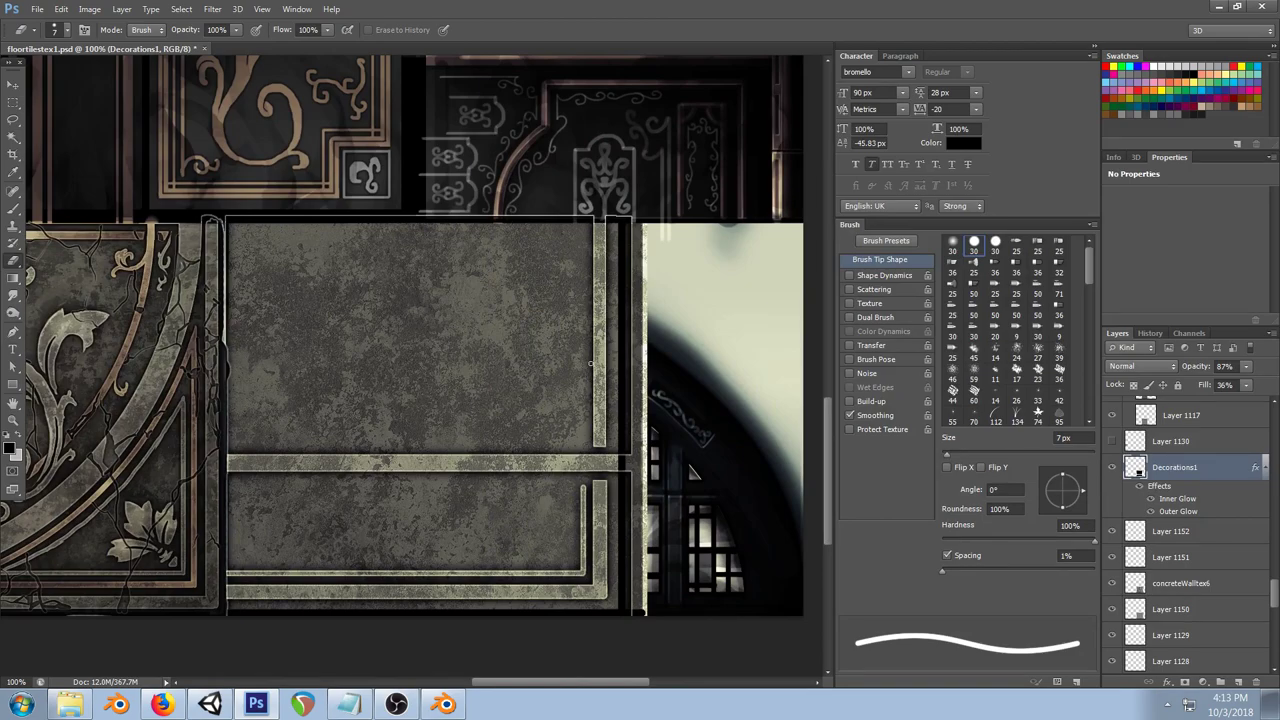
mouse_move(588, 486)
left_mouse_down()
mouse_move(371, 496)
mouse_move(228, 486)
left_mouse_up()
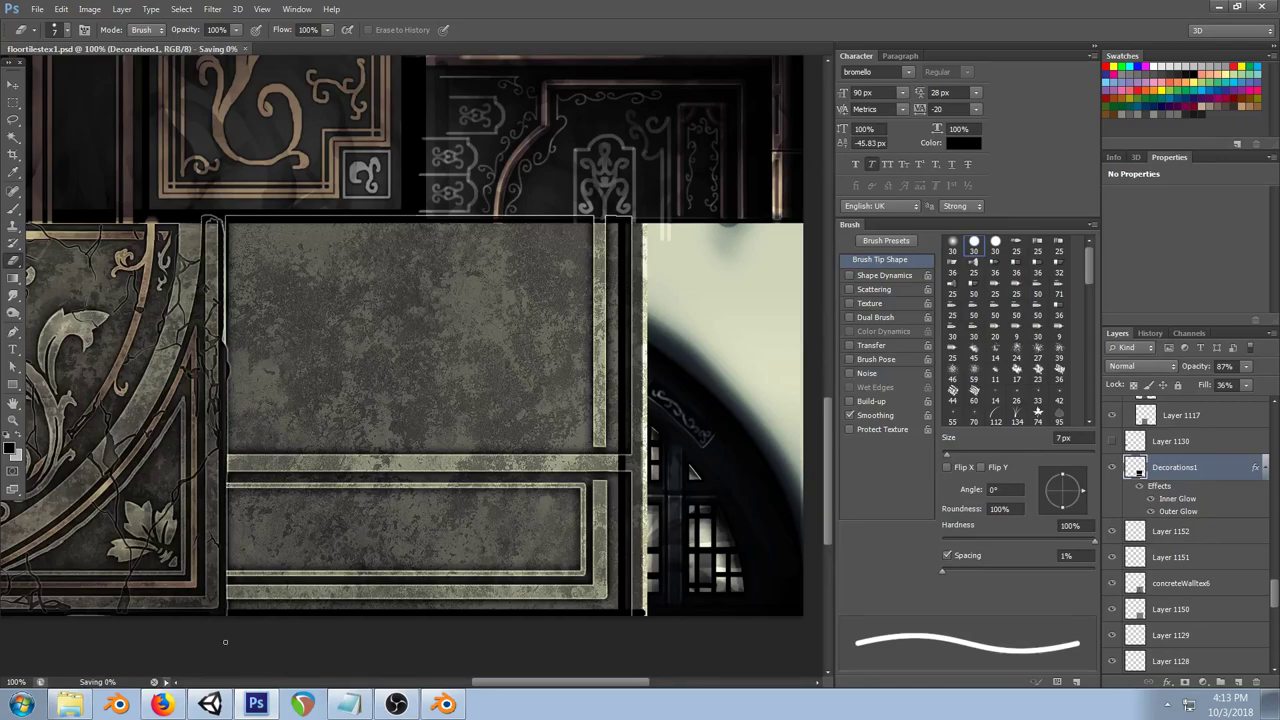
left_click(212, 704)
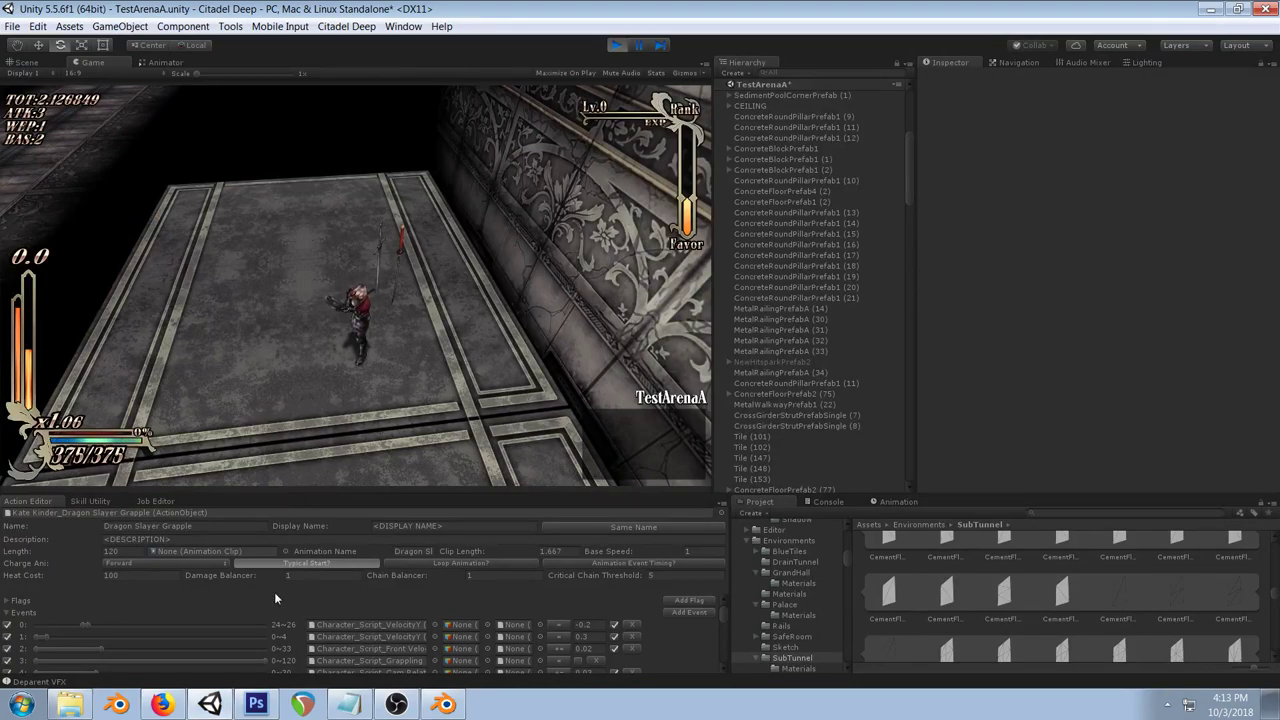
Step: Back in Photoshop, undo the frame's side and upper lines, erase a narrower frame instead and preview it in Unity
left_click(256, 705)
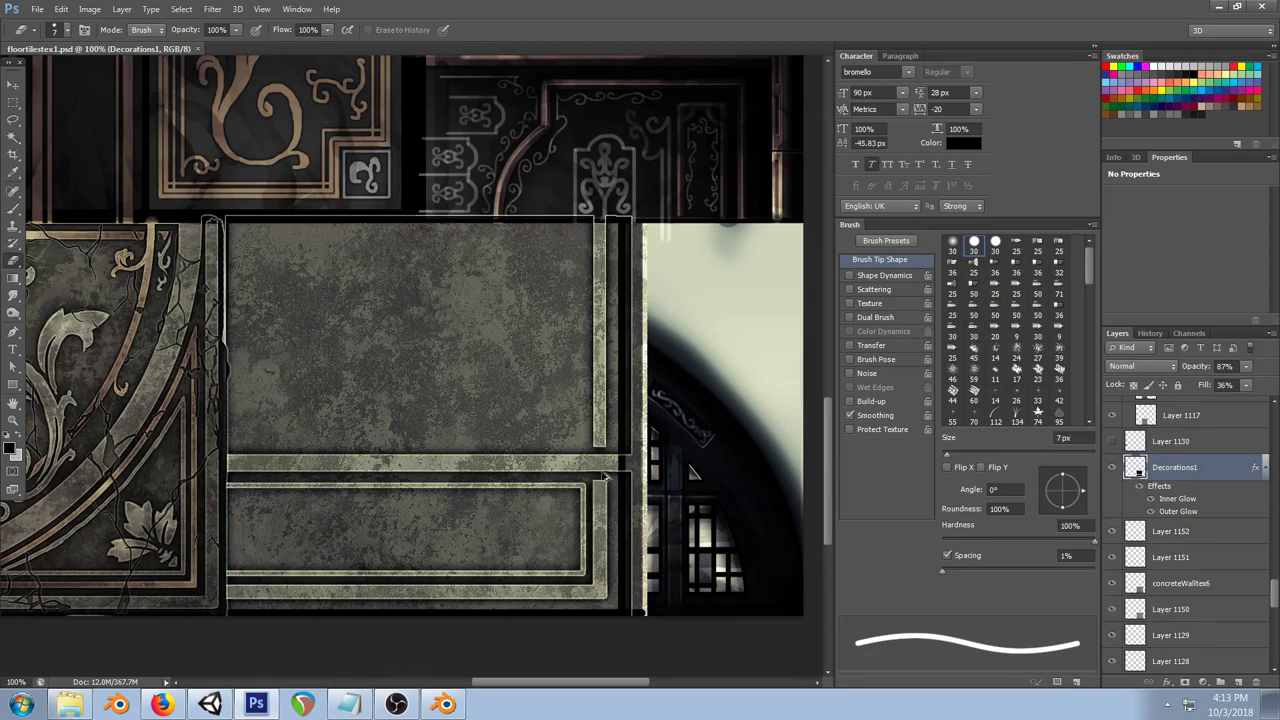
key("ctrl+alt+z")
key("ctrl+alt+z")
left_click_drag(584, 573, 584, 524)
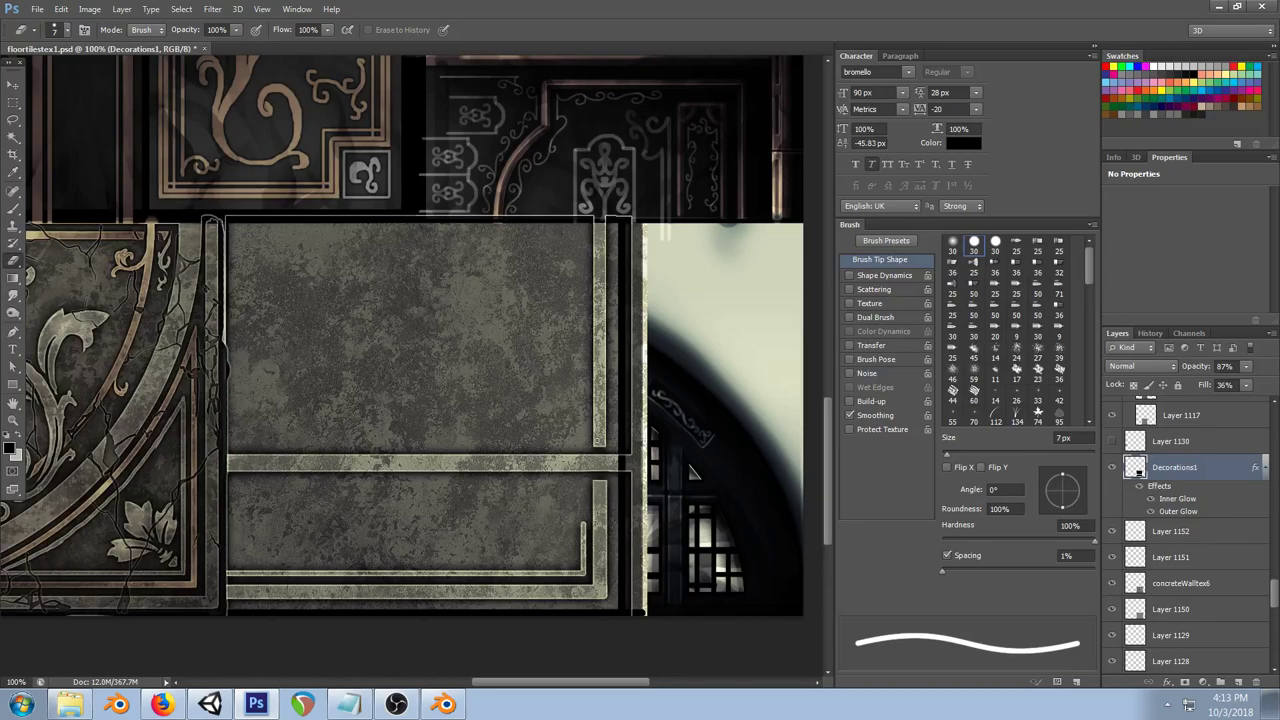
left_click_drag(584, 522, 229, 522)
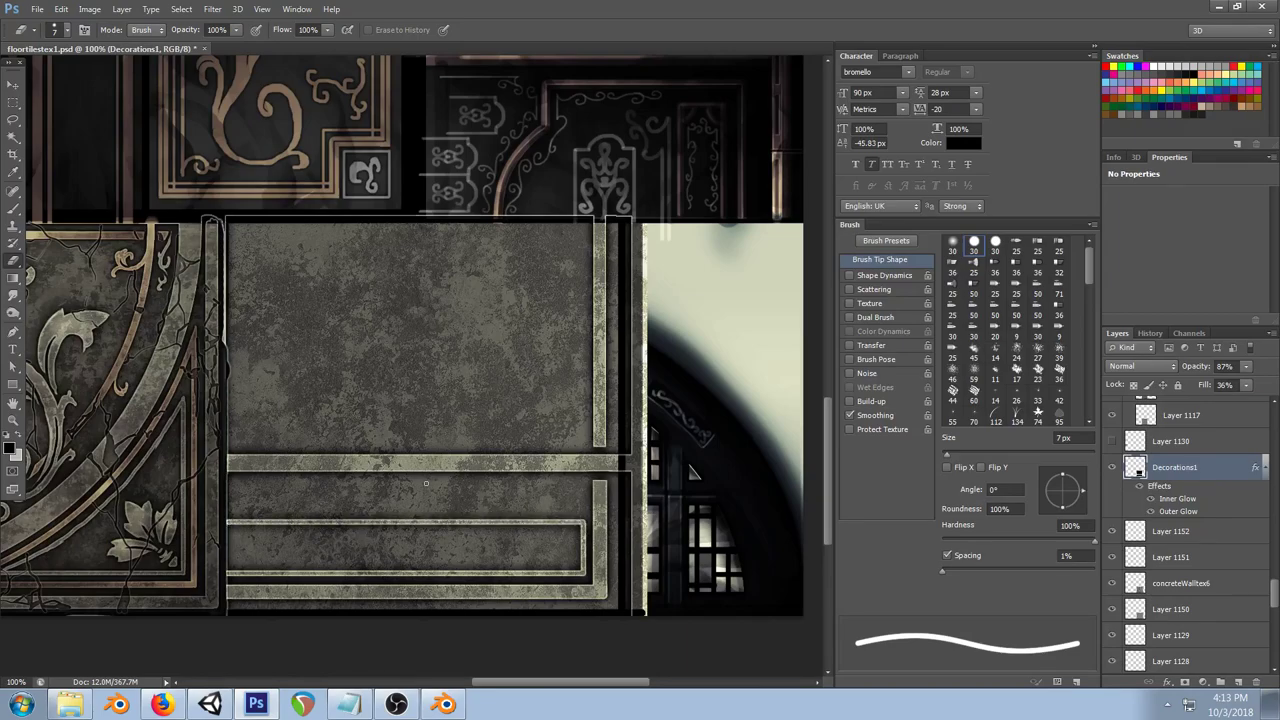
left_click(210, 703)
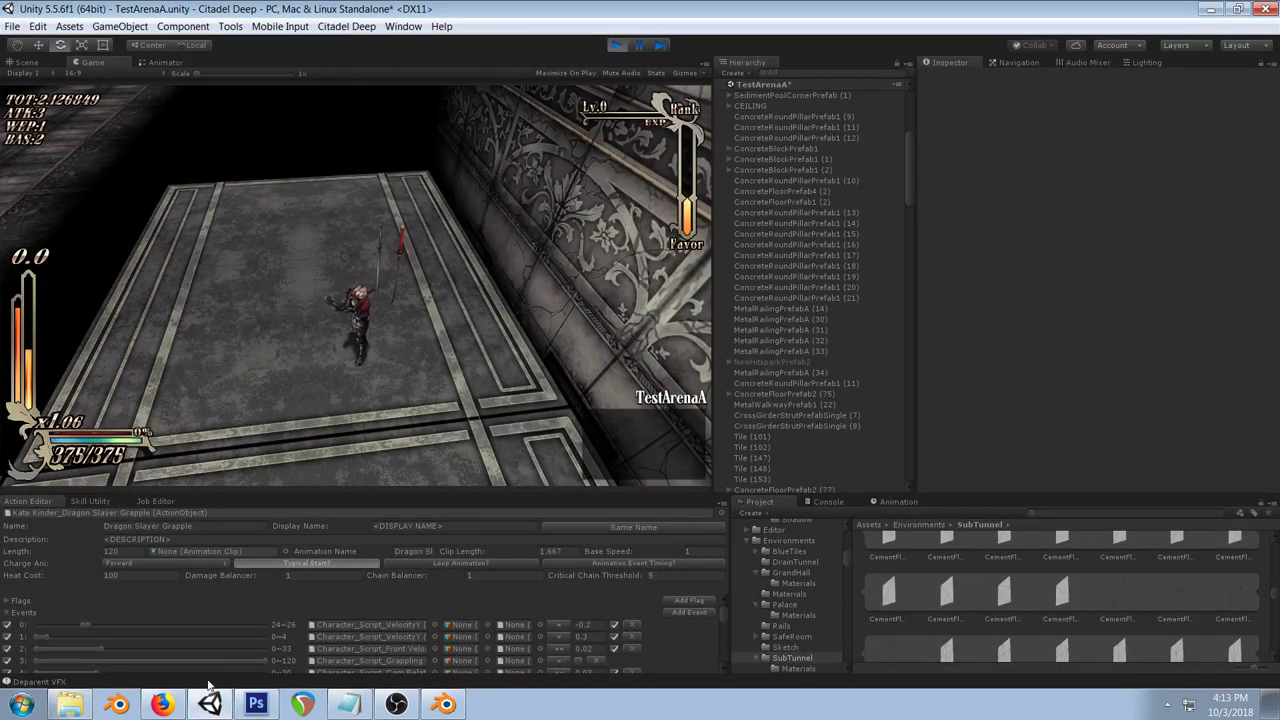
Step: Return to Photoshop and undo all the thin frame lines in the lower panel
left_click(256, 704)
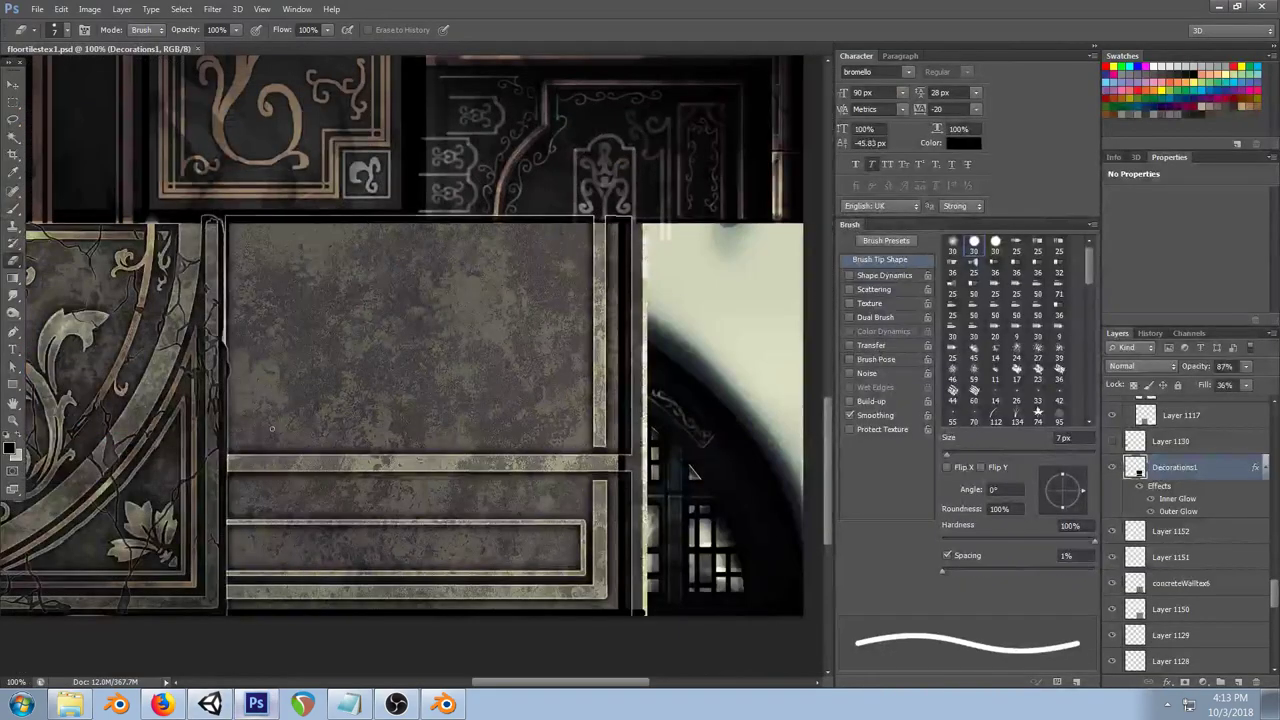
key("ctrl+alt+z")
key("ctrl+alt+z")
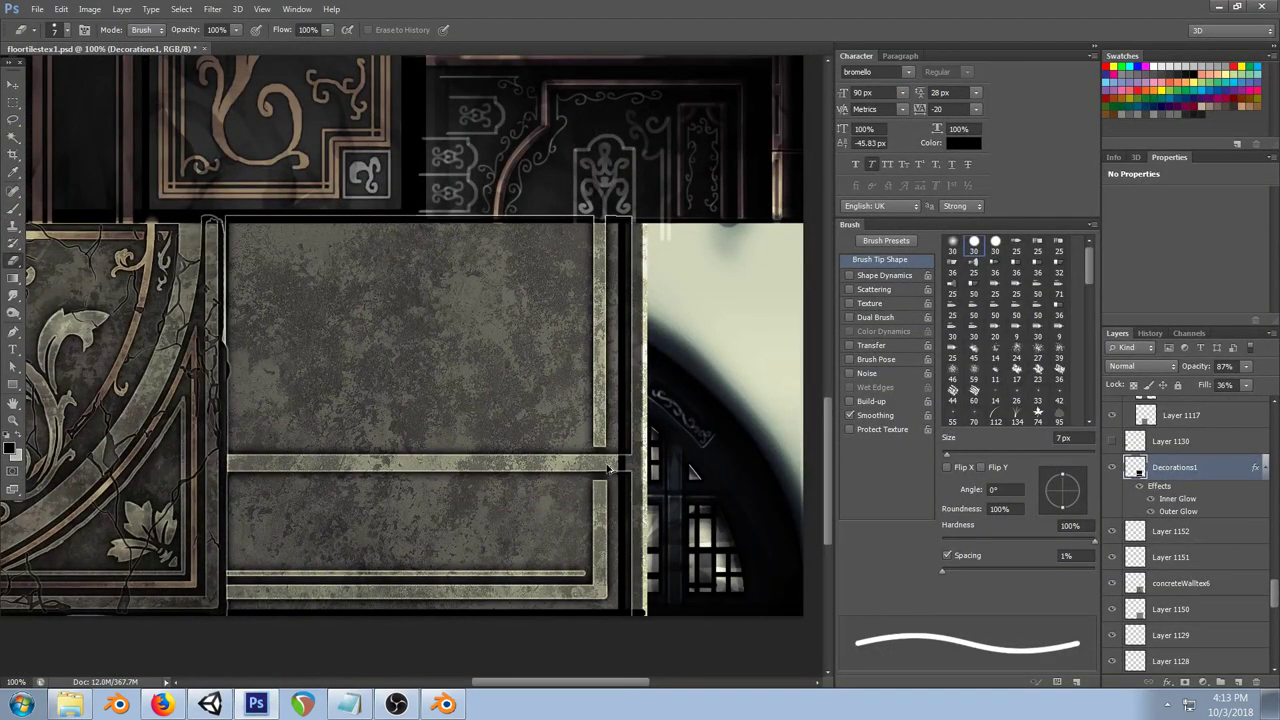
key("ctrl+alt+z")
mouse_move(332, 400)
left_mouse_down()
mouse_move(528, 371)
mouse_move(320, 400)
left_mouse_up()
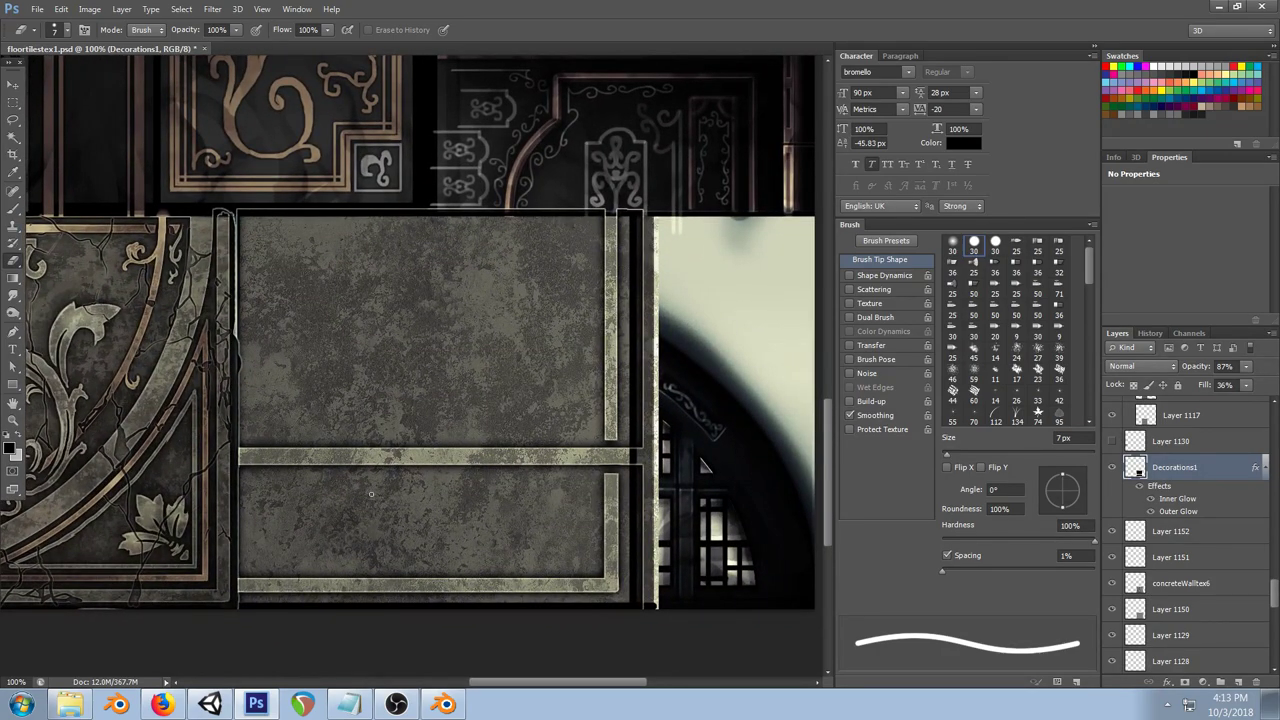
Step: Try erasing a small square frame with a petal ornament at the lower panel's left end on Decorations1 and preview it in Unity
mouse_move(231, 476)
left_mouse_down()
mouse_move(285, 483)
mouse_move(281, 561)
mouse_move(238, 570)
mouse_move(282, 570)
left_mouse_up()
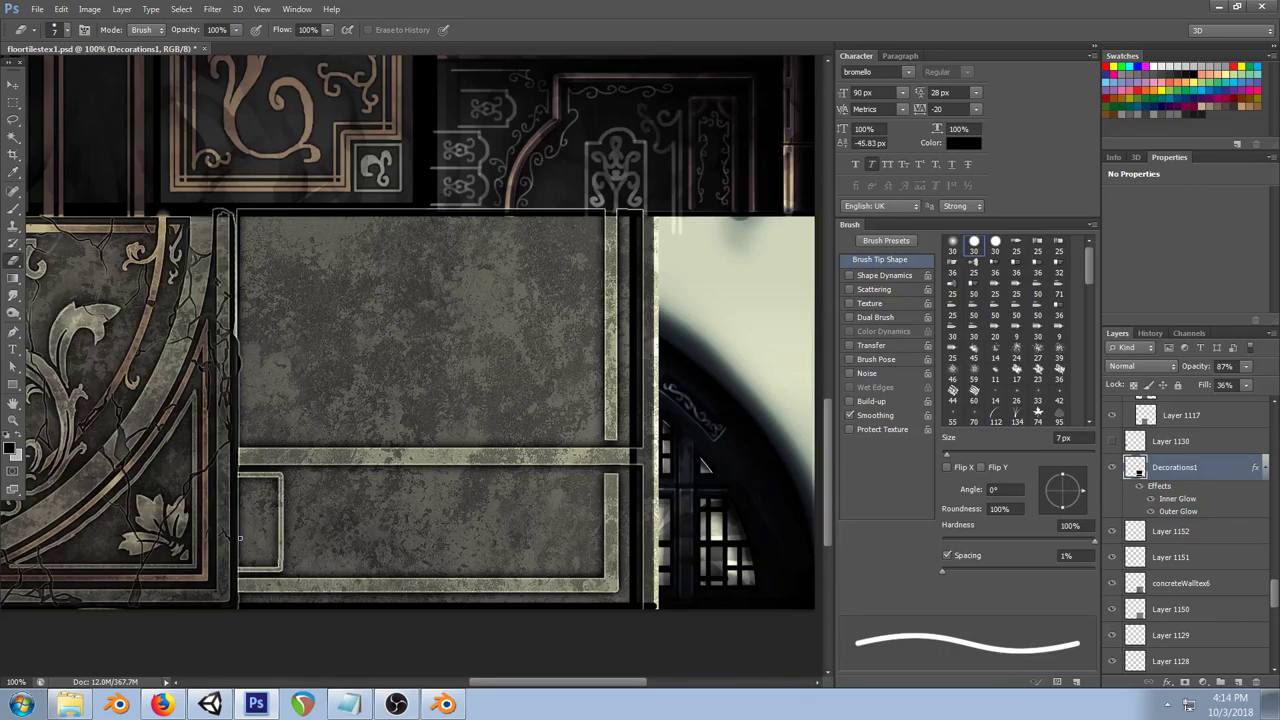
mouse_move(239, 519)
left_mouse_down()
mouse_move(243, 530)
mouse_move(248, 500)
mouse_move(258, 510)
mouse_move(237, 493)
left_mouse_up()
mouse_move(242, 541)
left_mouse_down()
mouse_move(256, 554)
mouse_move(240, 548)
mouse_move(263, 524)
left_mouse_up()
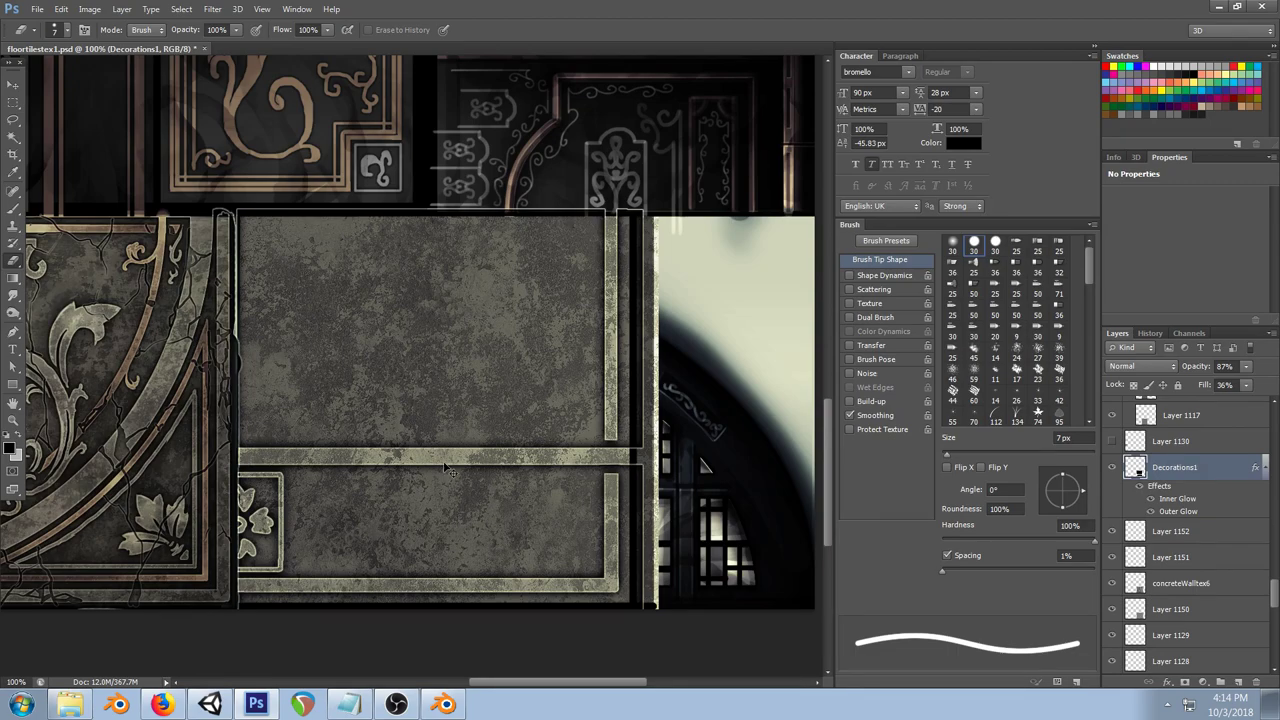
left_click(212, 702)
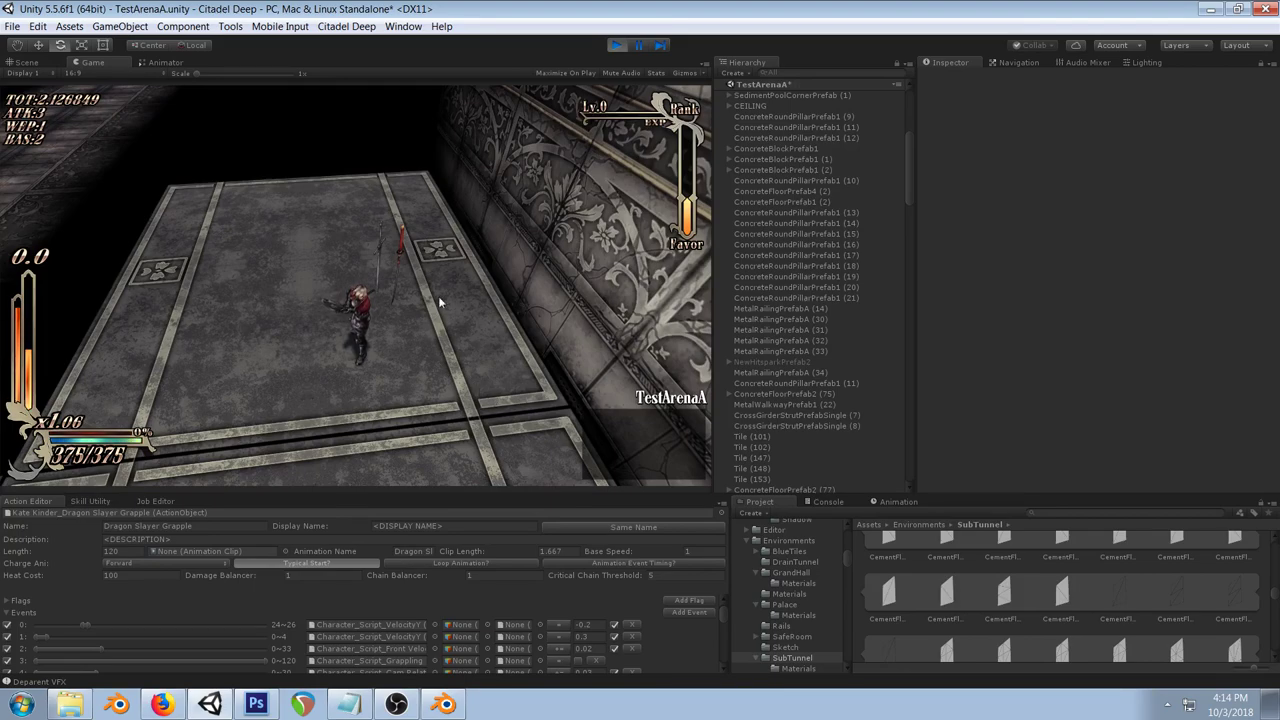
Step: Return to Photoshop and undo the petal ornament and its square frame in the lower panel
left_click(256, 704)
key("ctrl+alt+z")
key("ctrl+alt+z")
key("ctrl+alt+z")
key("ctrl+alt+z")
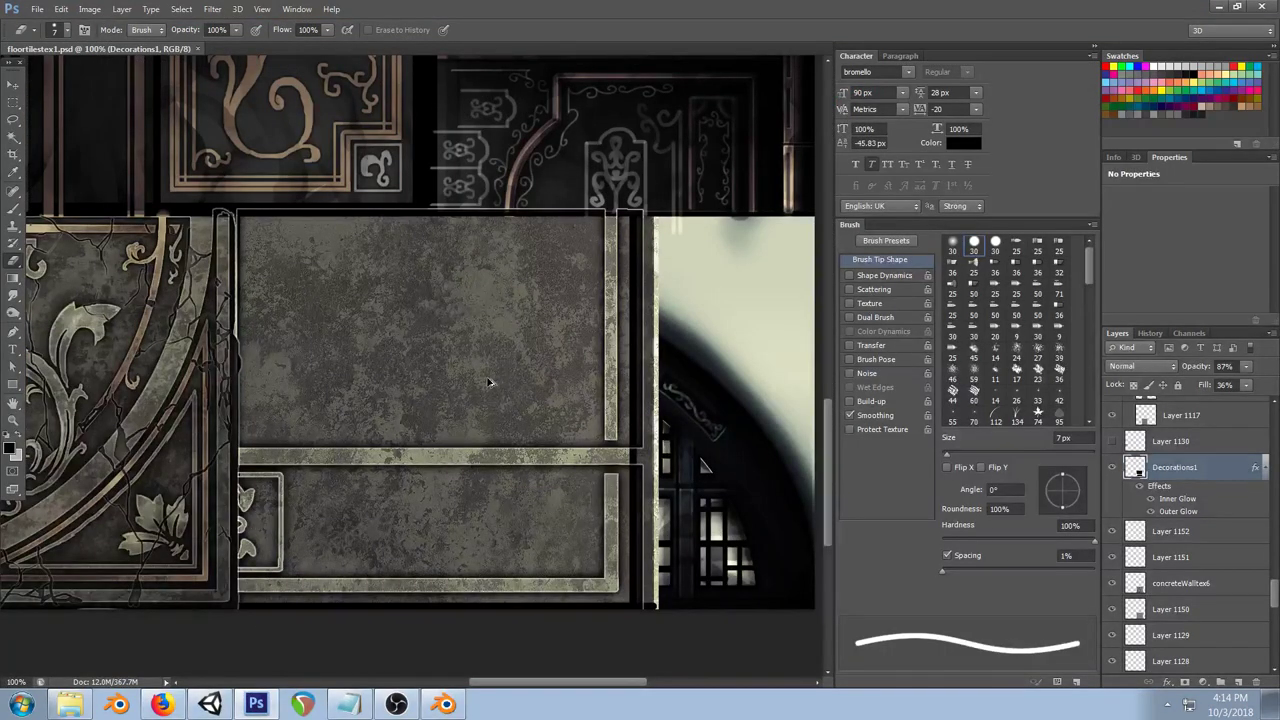
key("ctrl+alt+z")
key("ctrl+alt+z")
key("ctrl+alt+z")
key("ctrl+alt+z")
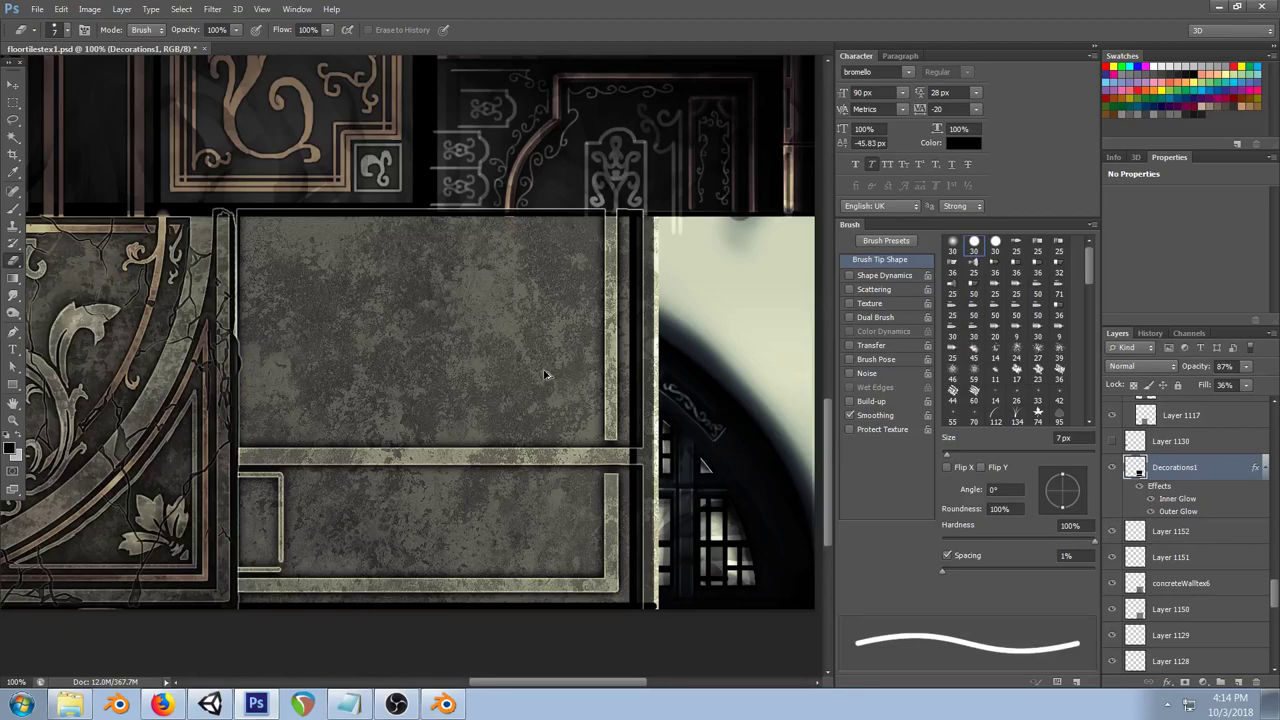
Step: Switch the Eraser to a hard round 10 px tip with Shape Dynamics enabled
left_click(849, 275)
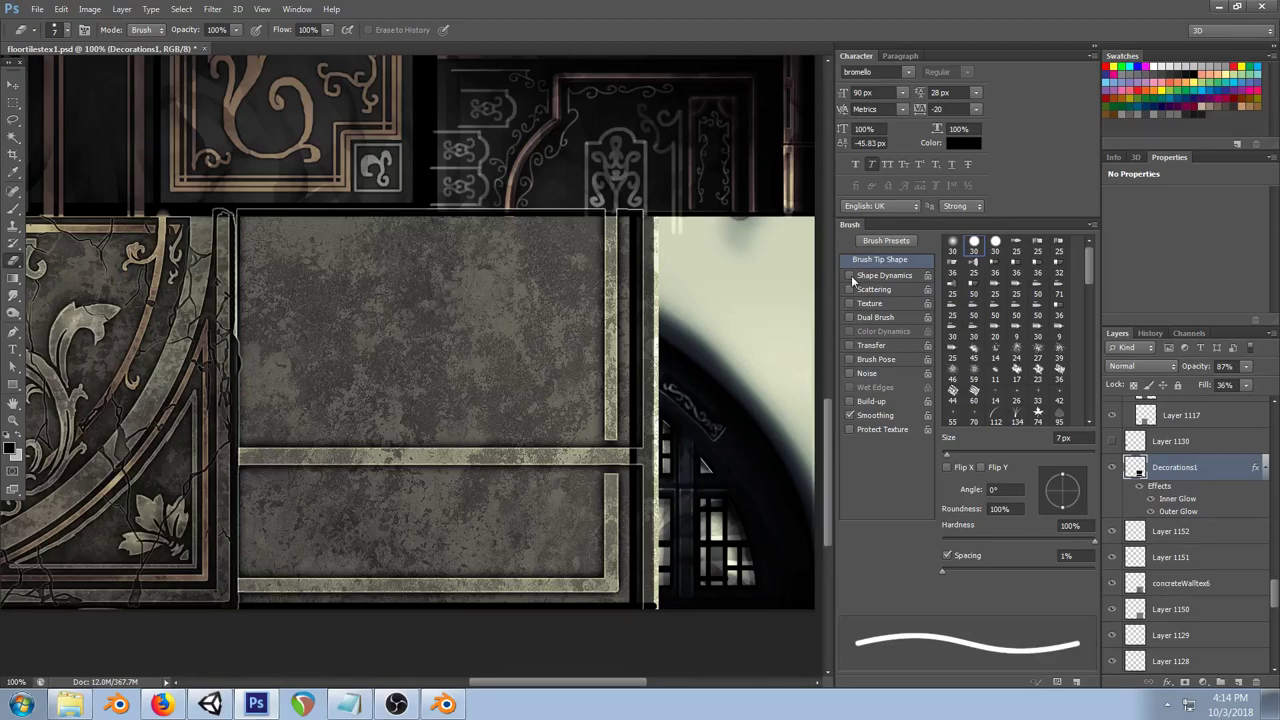
key("]")
key("]")
key("]")
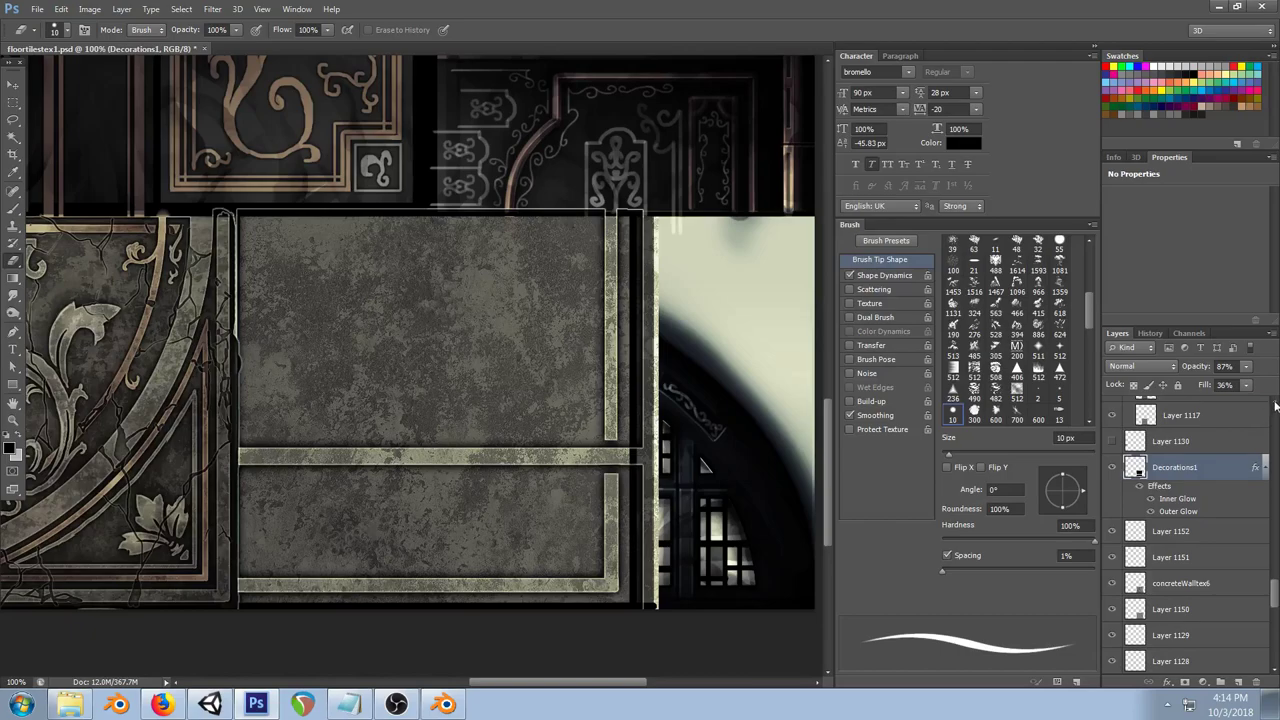
Step: Add a new layer directly above TextureOverlay and make a rectangular selection around the whole plain concrete tile
scroll(1275, 405, "up", 4)
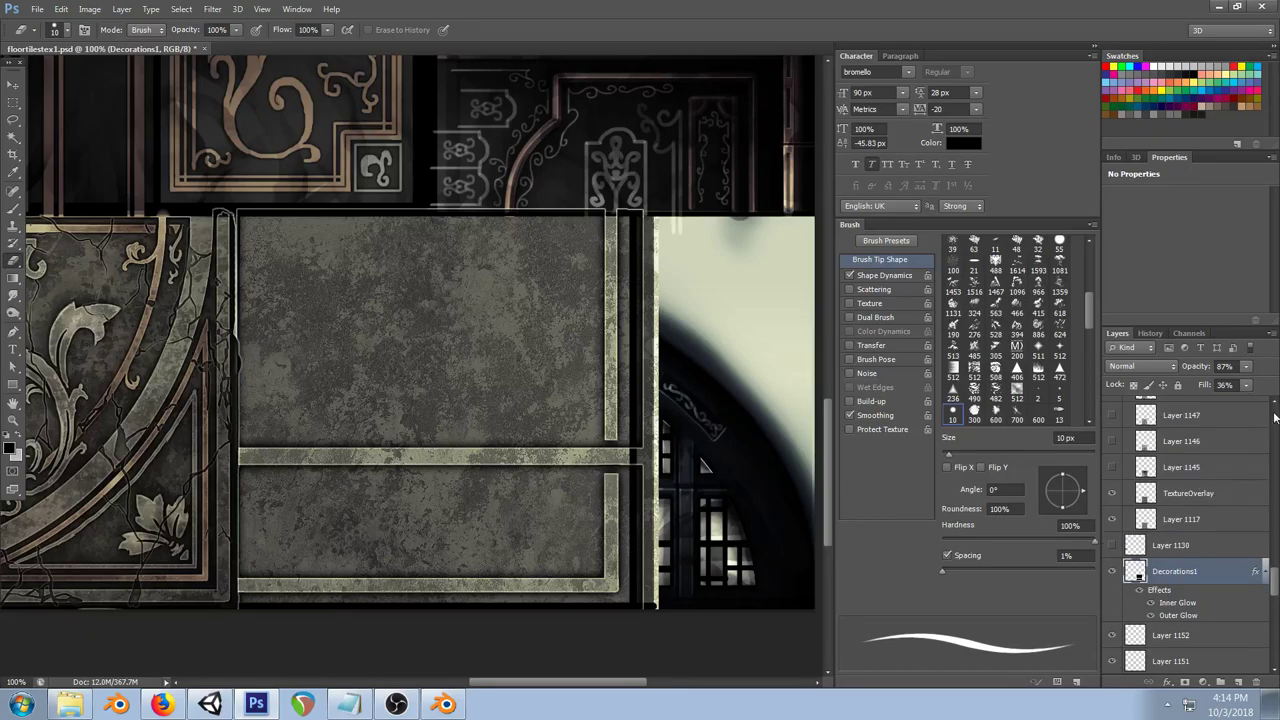
scroll(1274, 415, "up", 1)
left_click(1212, 519)
key("ctrl+shift+n")
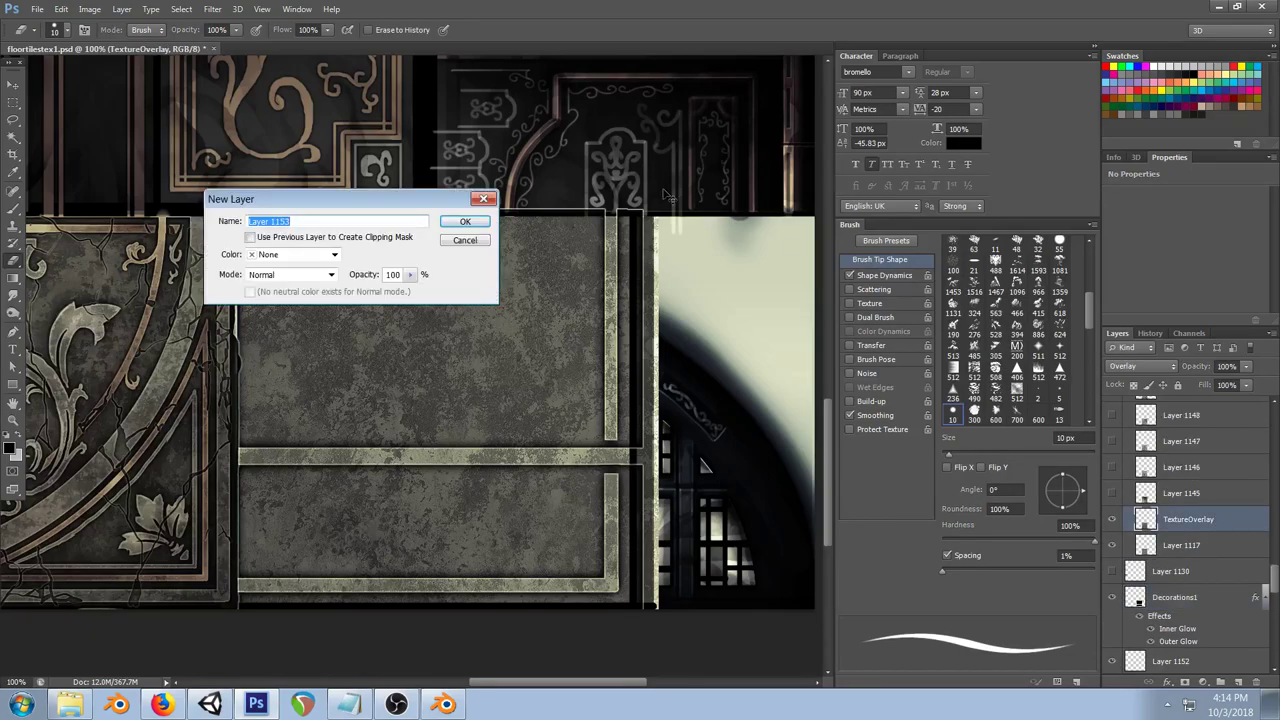
left_click(465, 221)
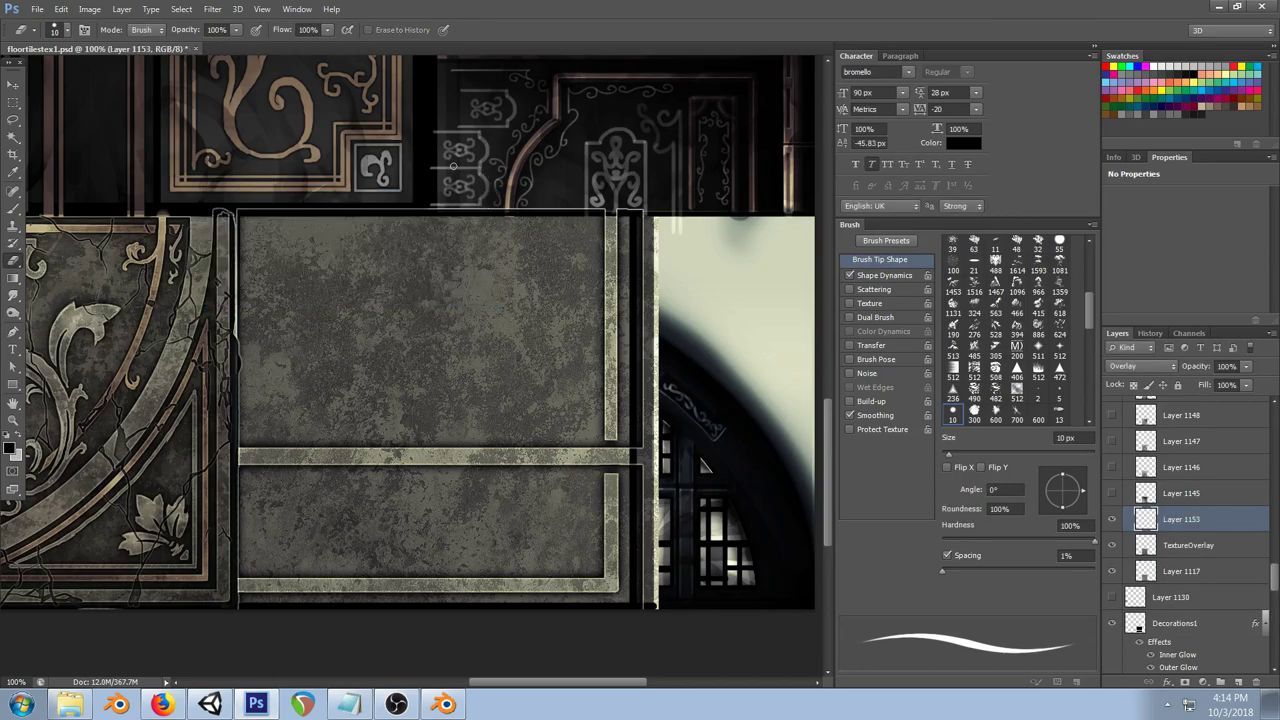
left_click(12, 103)
left_click_drag(281, 248, 637, 608)
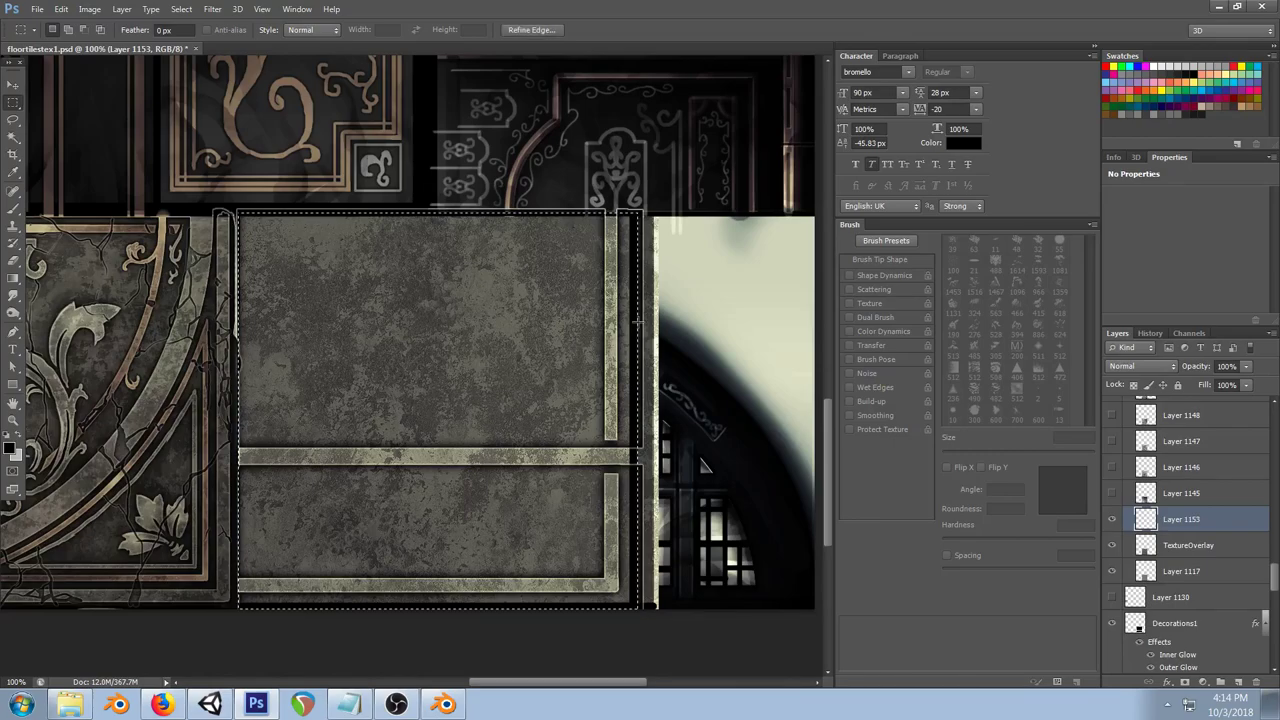
Step: Dab a white (#ffffff) glow into the selected tile's upper-left corner with a soft round 800 px brush, and deselect
left_click(18, 434)
left_click(9, 448)
left_click(696, 350)
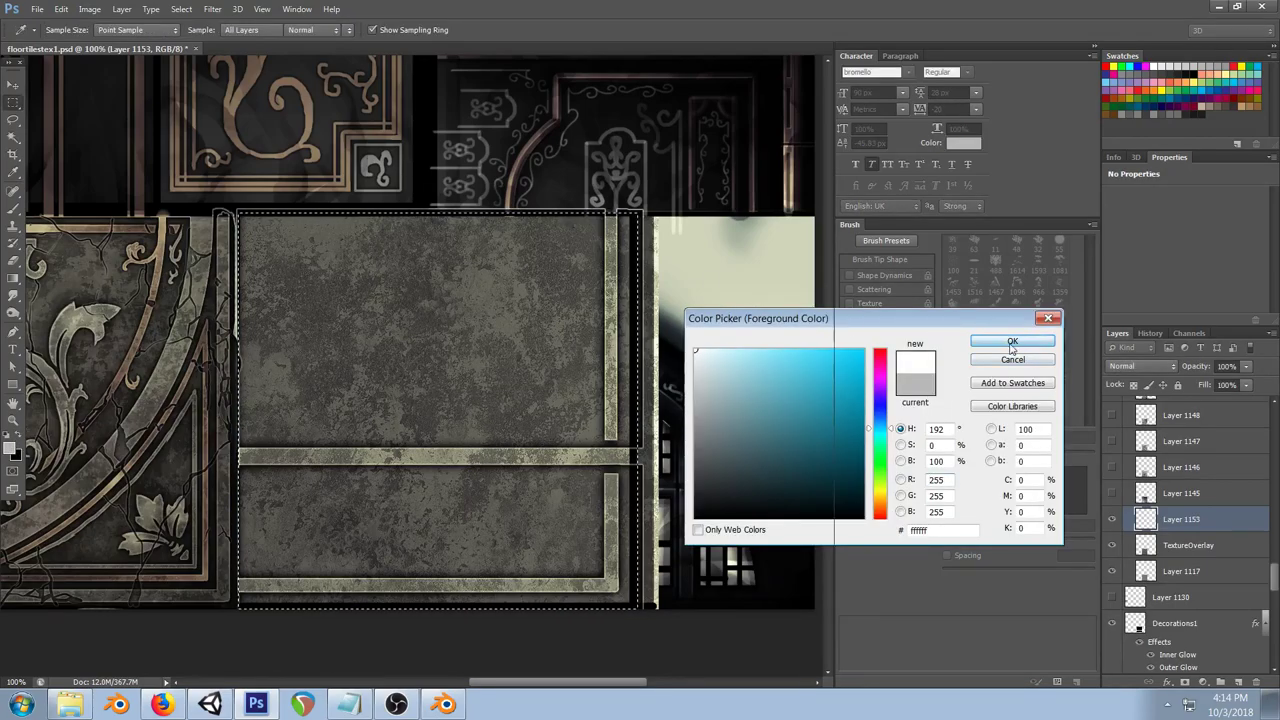
left_click(1012, 341)
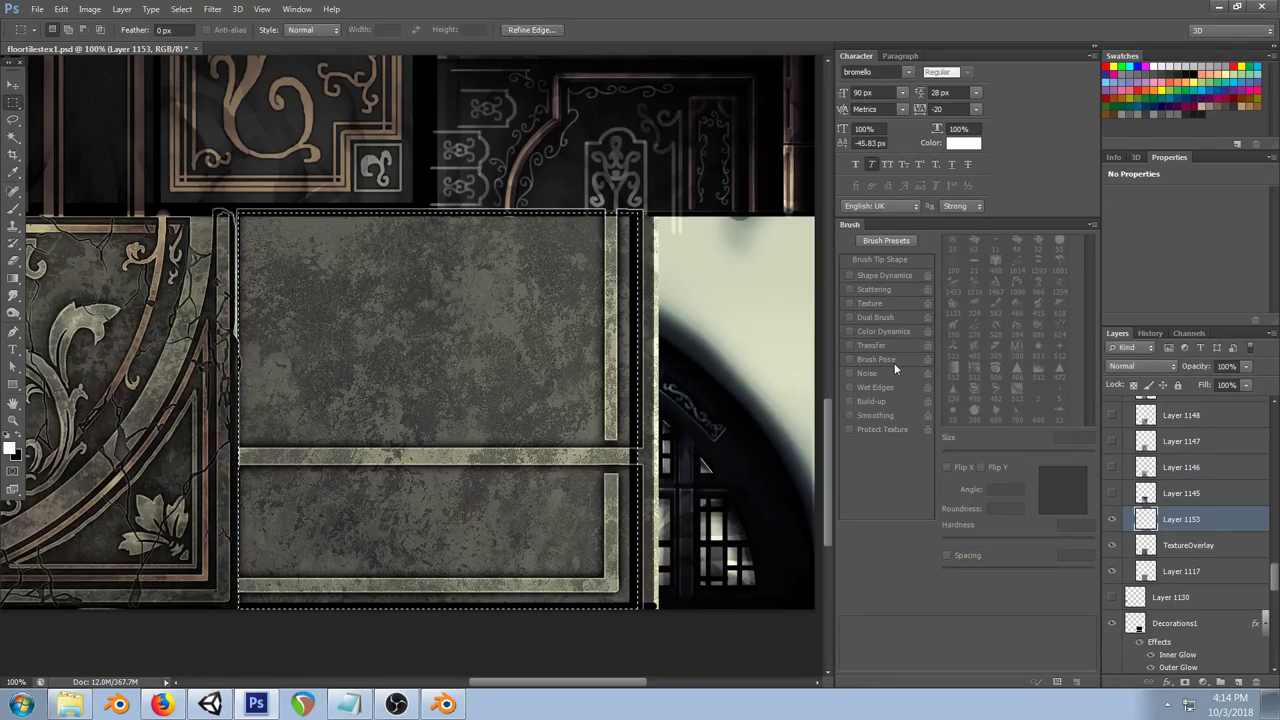
left_click(13, 208)
right_click(340, 326)
double_click(356, 419)
key("bracketright")
key("bracketright")
key("bracketright")
key("bracketright")
key("bracketright")
key("bracketright")
key("bracketright")
key("bracketright")
key("bracketright")
key("bracketright")
key("bracketright")
key("bracketright")
key("bracketright")
key("bracketright")
key("bracketright")
key("bracketright")
key("bracketright")
key("bracketright")
key("bracketright")
key("bracketright")
key("bracketright")
key("bracketright")
key("bracketright")
key("bracketright")
key("bracketright")
key("bracketright")
key("bracketright")
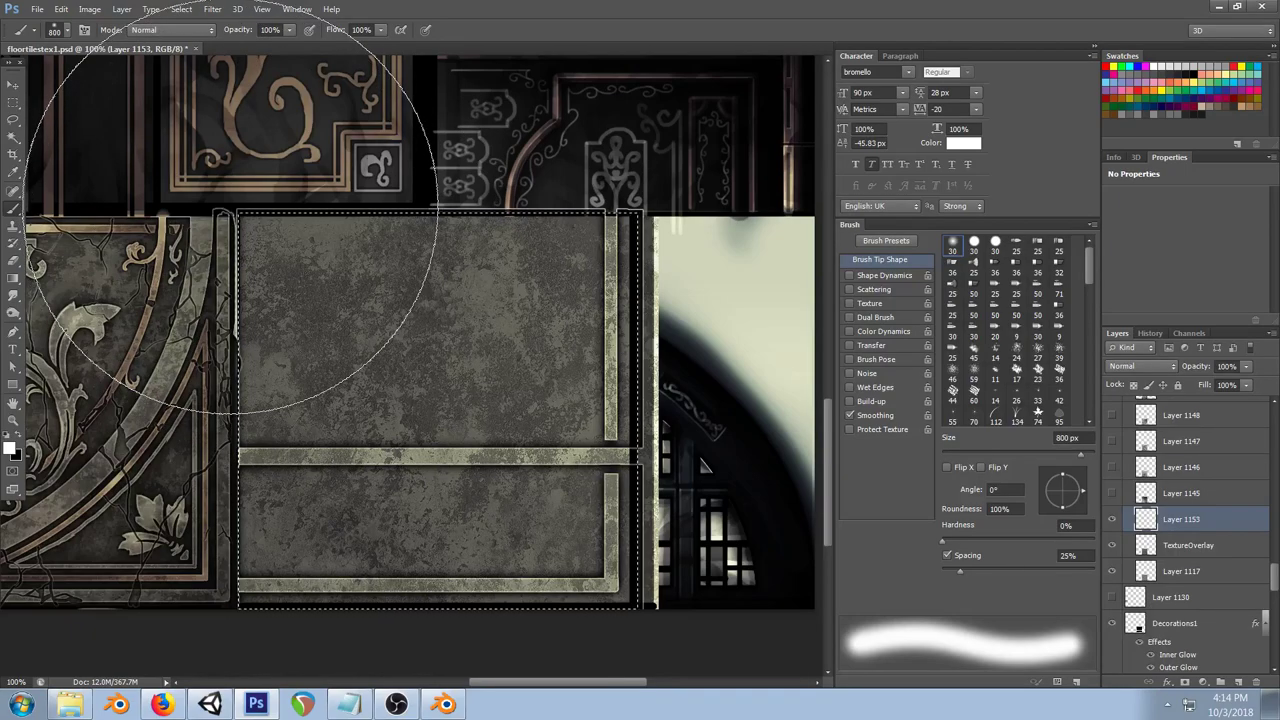
left_click(245, 222)
key("ctrl+d")
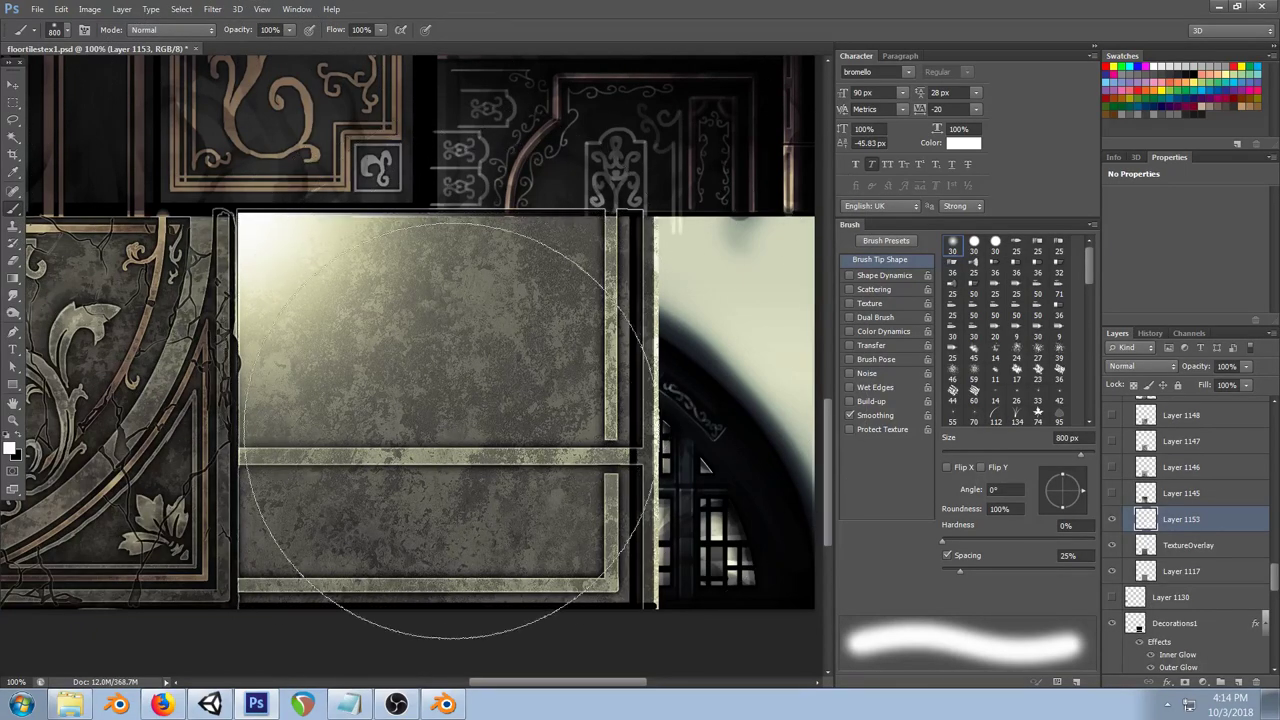
Step: Set the white glow layer to Overlay blending at 28% opacity
left_click(1160, 367)
left_click(1120, 207)
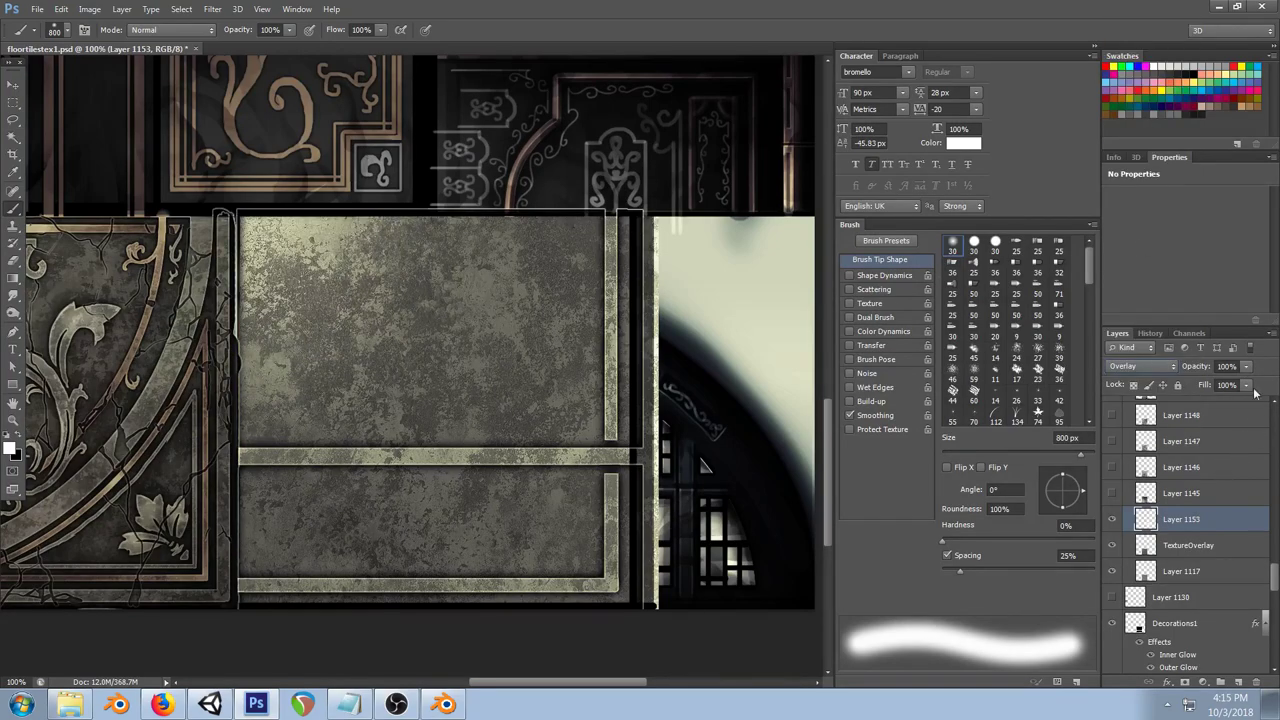
left_click(1198, 381)
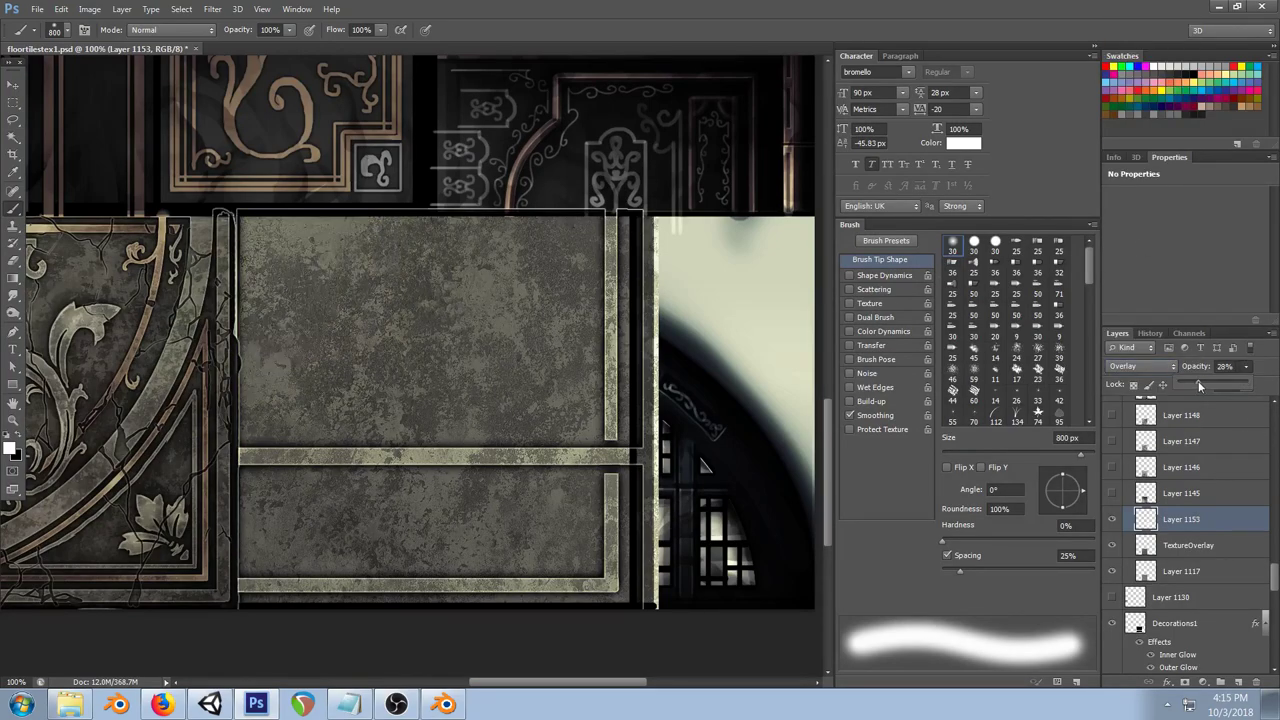
Step: Add another new layer between TextureOverlay and the glow layer, and select the whole concrete tile with a rectangular marquee
left_click(1200, 546)
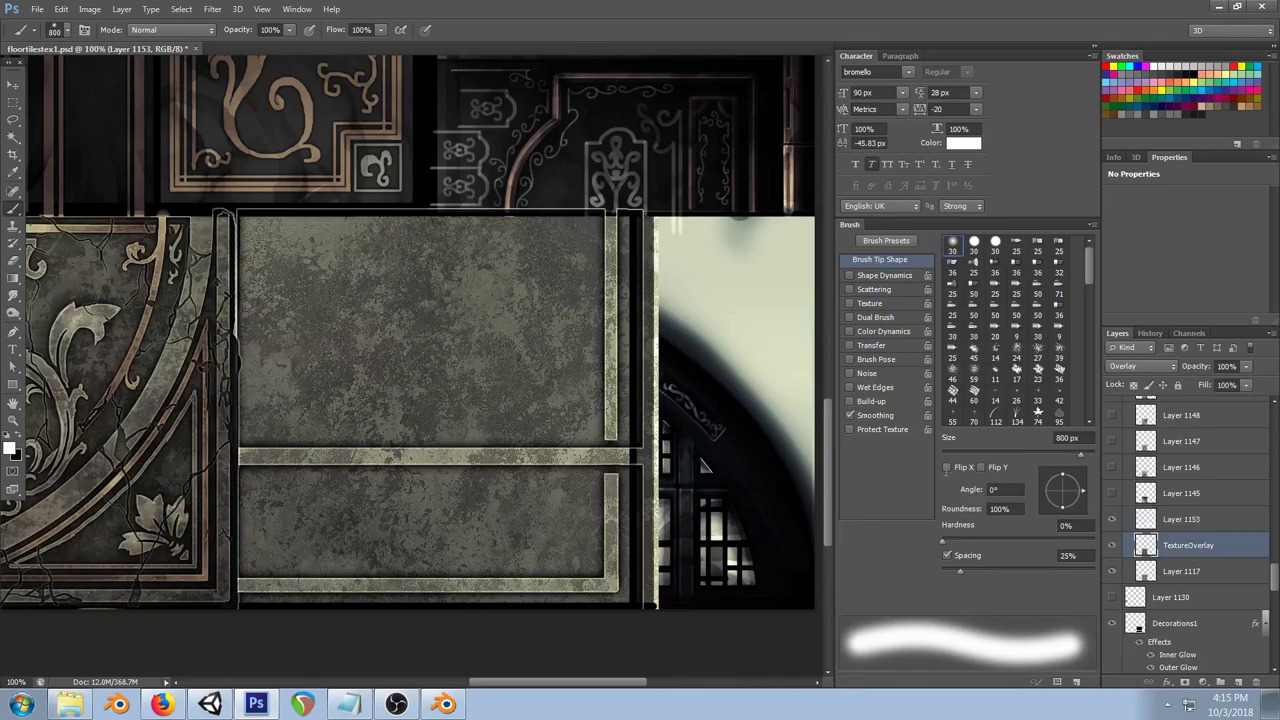
key("ctrl+shift+n")
left_click(463, 222)
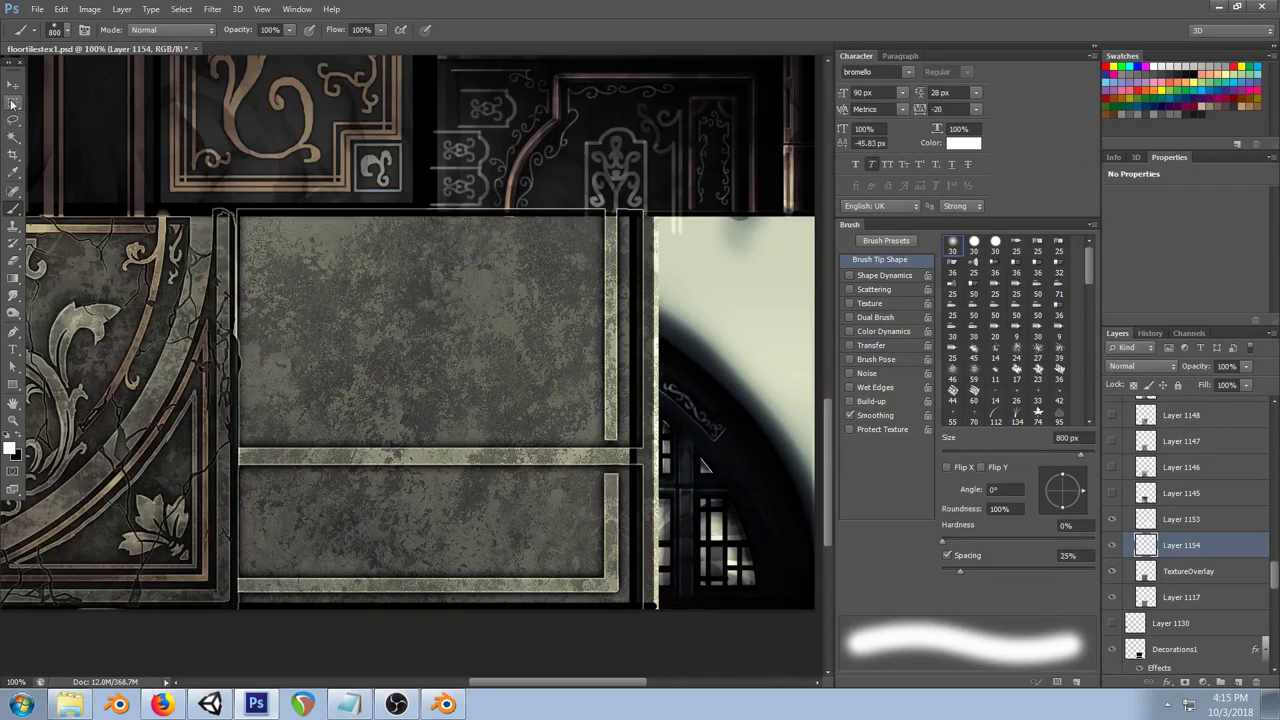
key("m")
left_click_drag(415, 385, 641, 616)
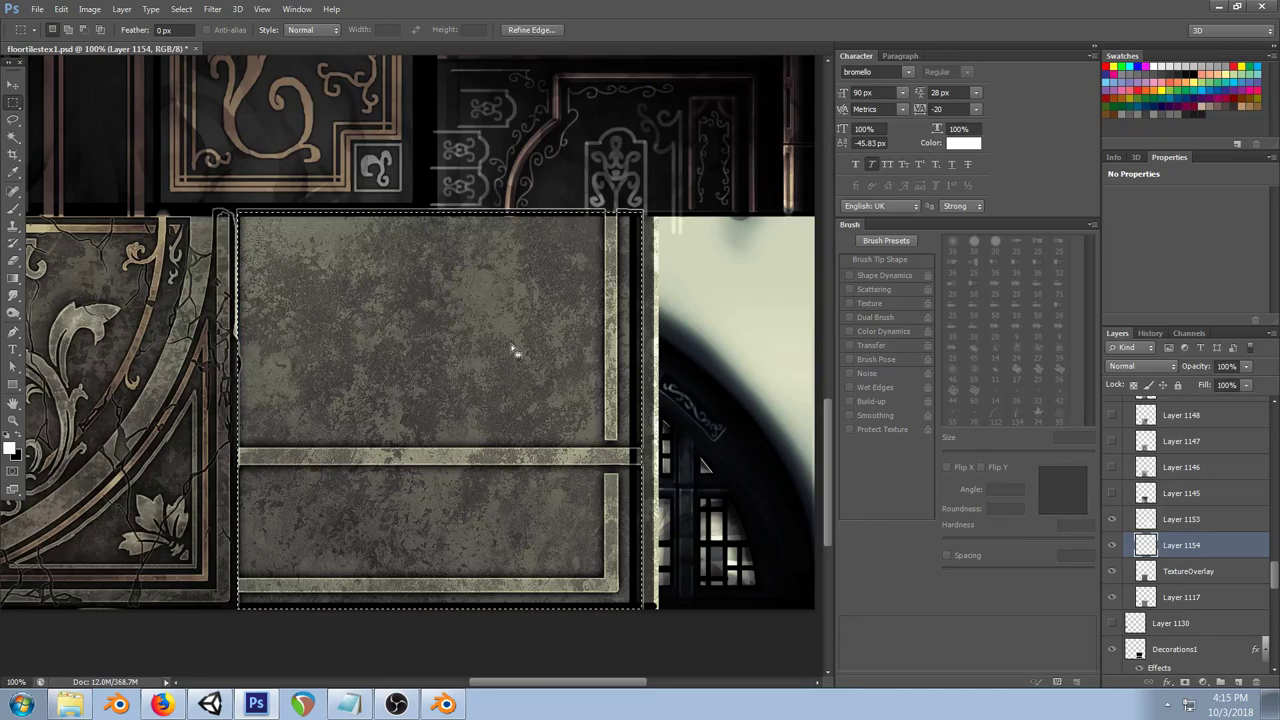
Step: Make black the foreground colour and try a reflected black-to-transparent gradient at 100% opacity along the tile's right side
left_click(22, 441)
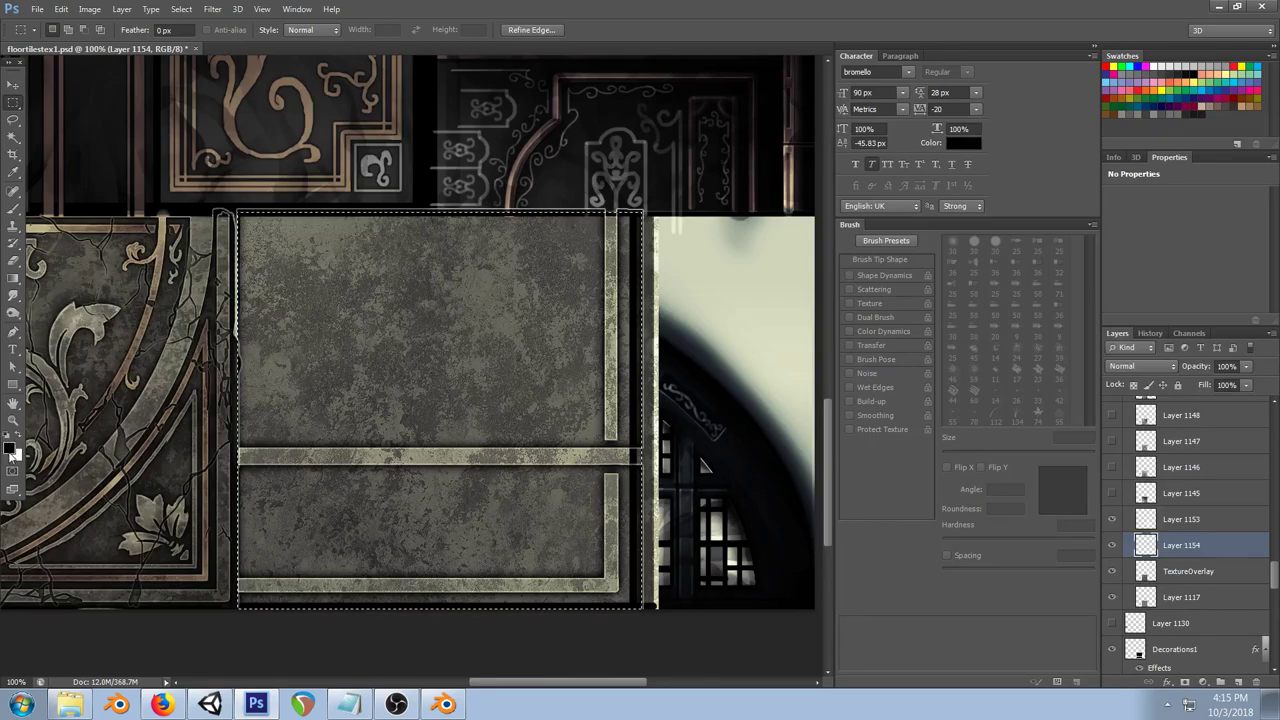
left_click(11, 449)
left_click(1012, 343)
key("g")
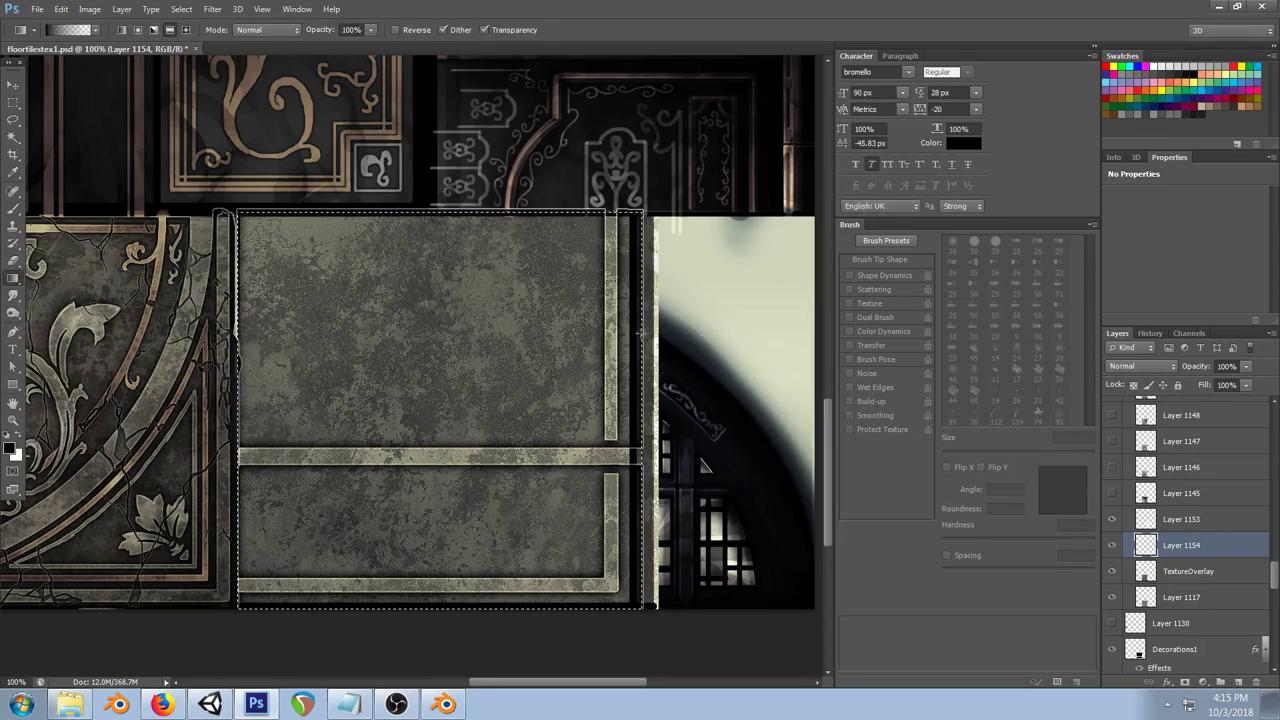
left_click_drag(459, 331, 612, 291)
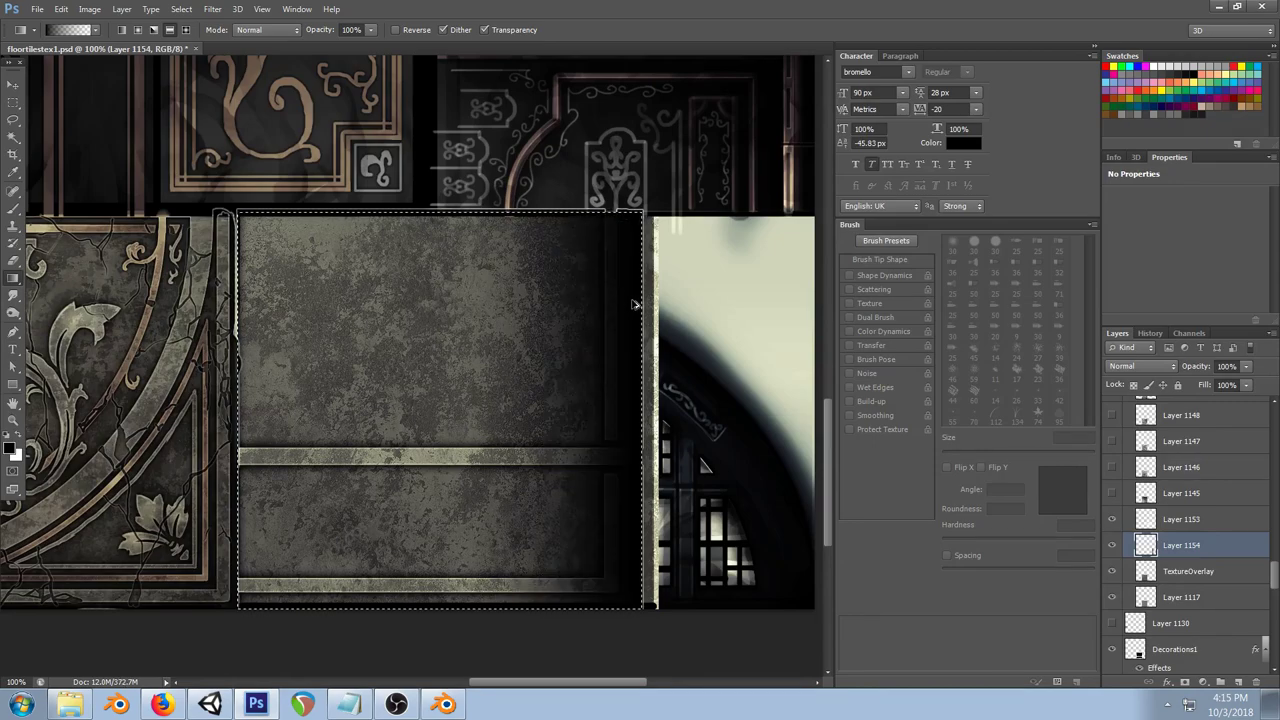
Step: Shade the tile's right and bottom edges with reflected black gradients at 20% opacity instead, and deselect
key("2")
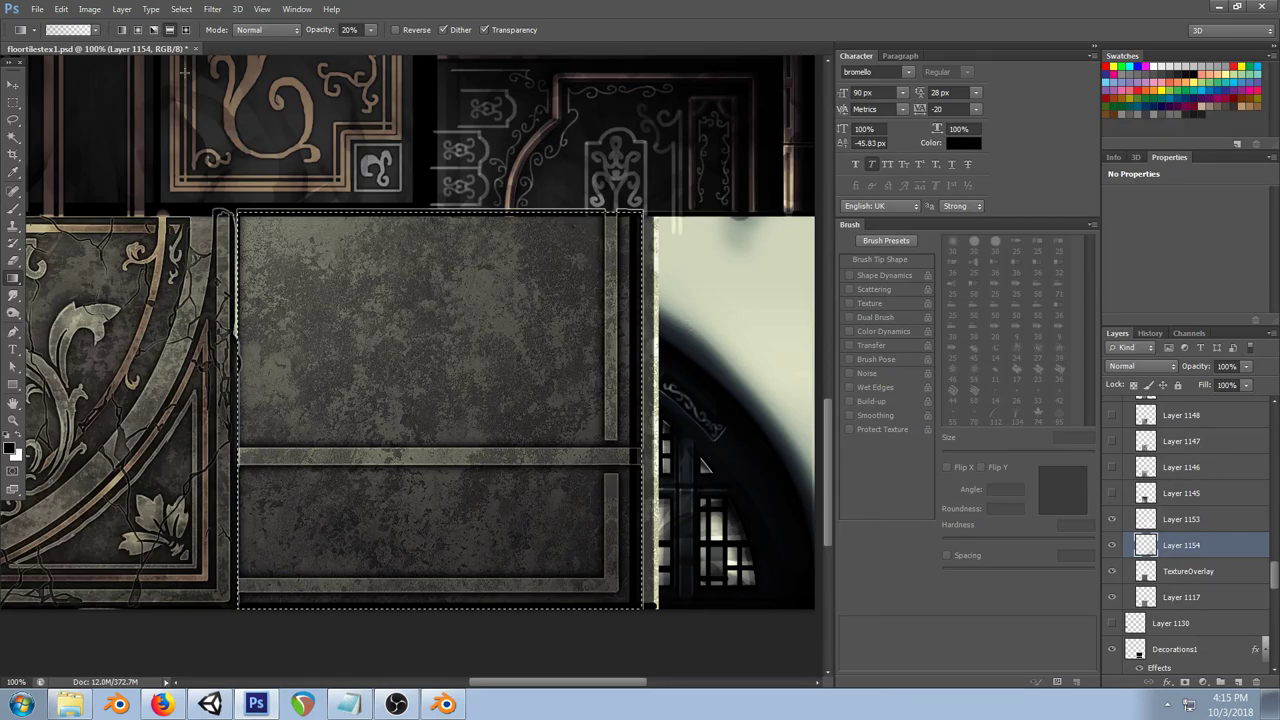
left_click(170, 30)
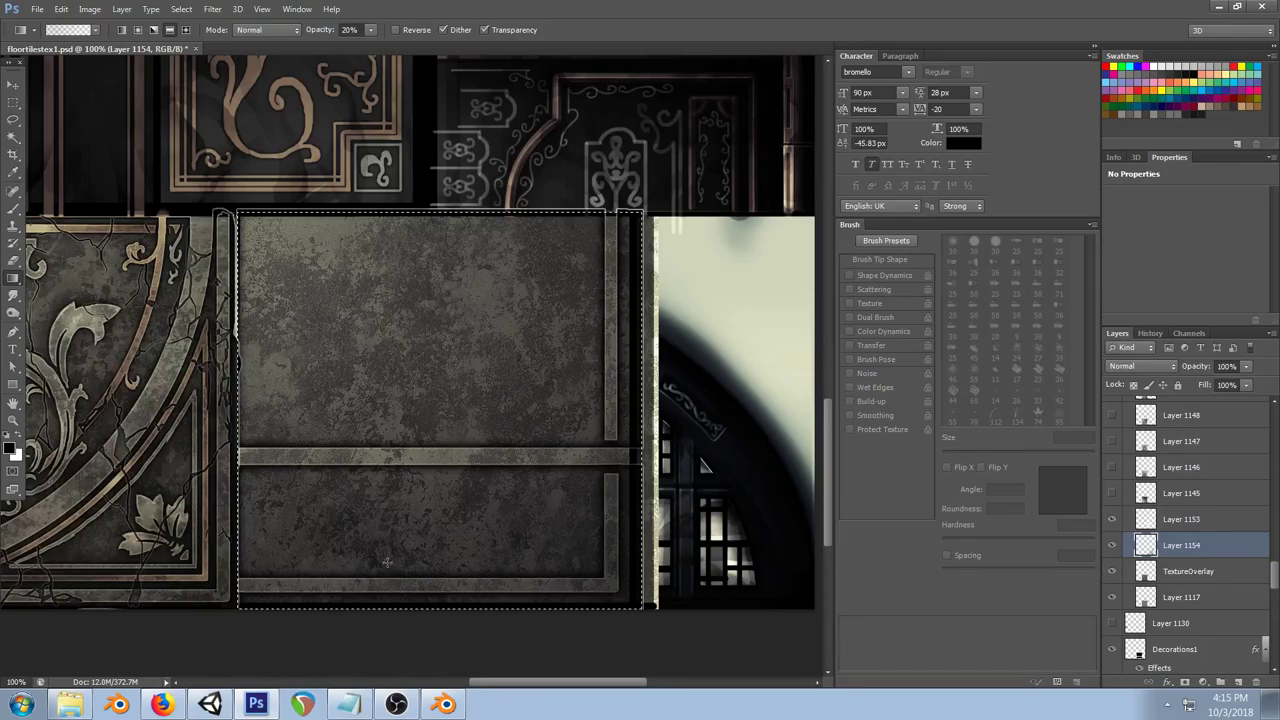
left_click_drag(386, 600, 386, 514)
key("ctrl+d")
Step: Lower the edge shading layer's opacity to 56% and save the texture file
left_click(1246, 366)
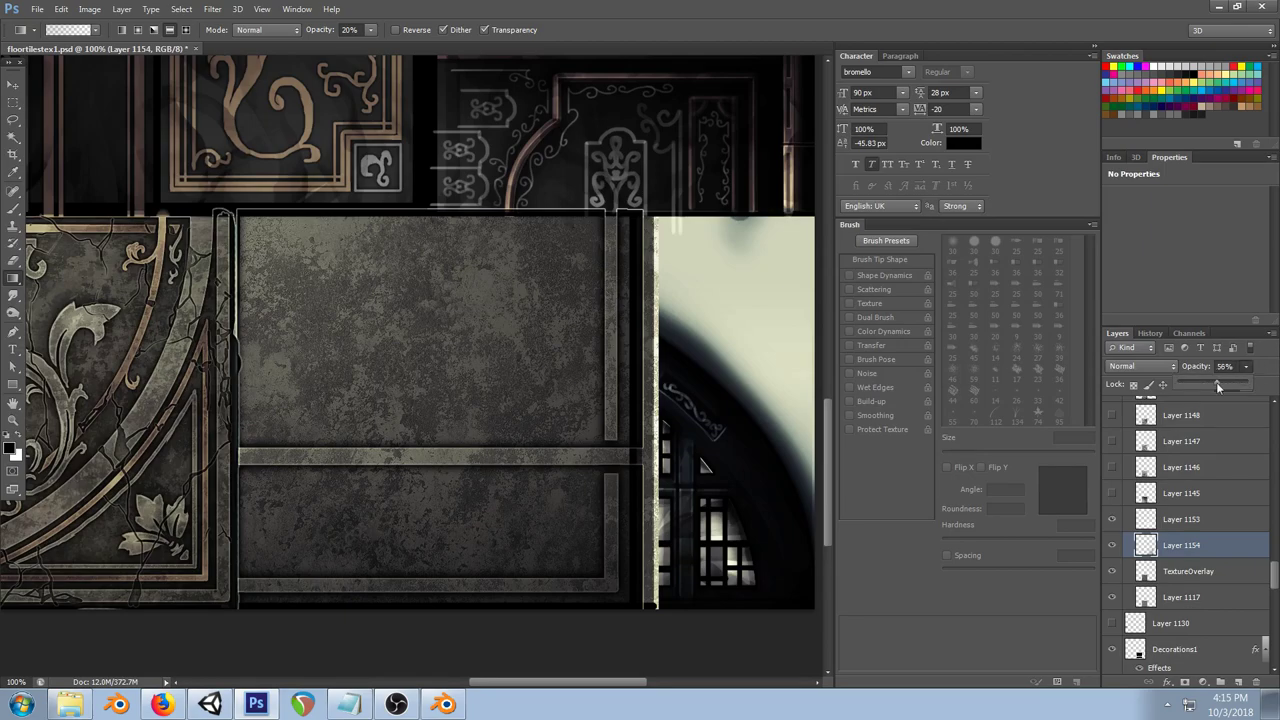
left_click(439, 422)
key("ctrl+s")
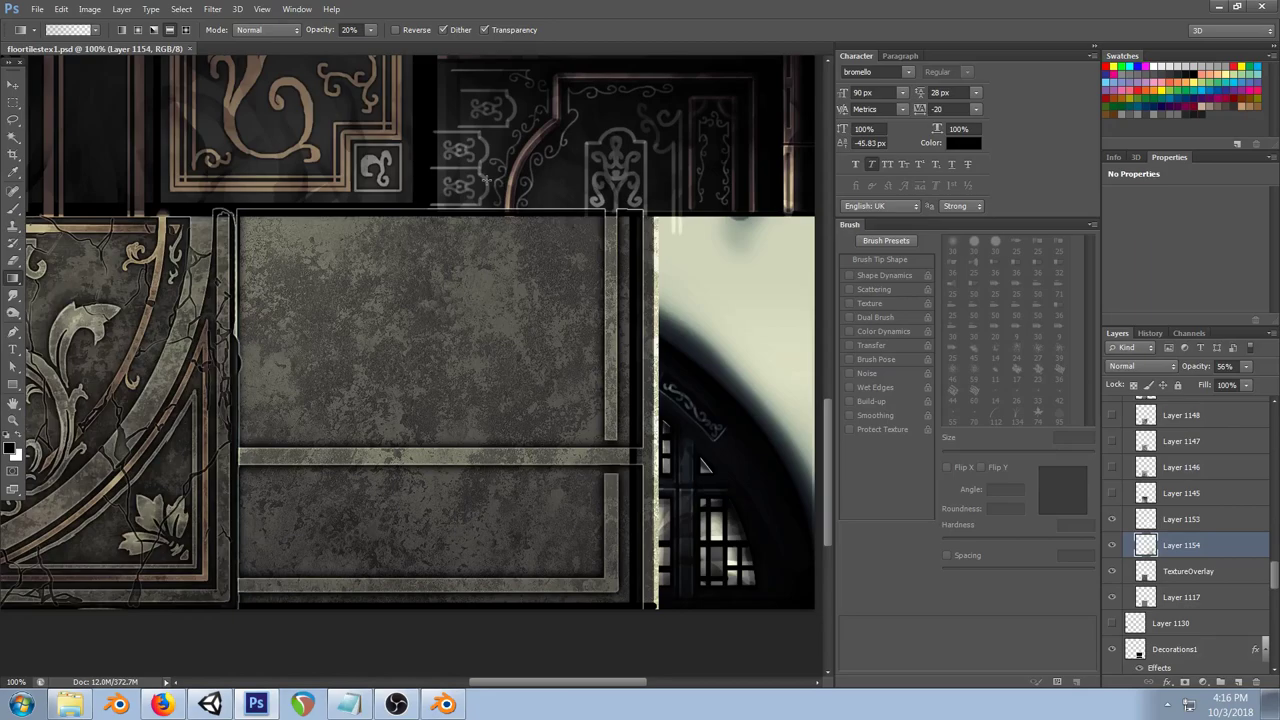
Step: Preview the shaded tile in Unity's game scene and compare it with the Photoshop texture
left_click(210, 704)
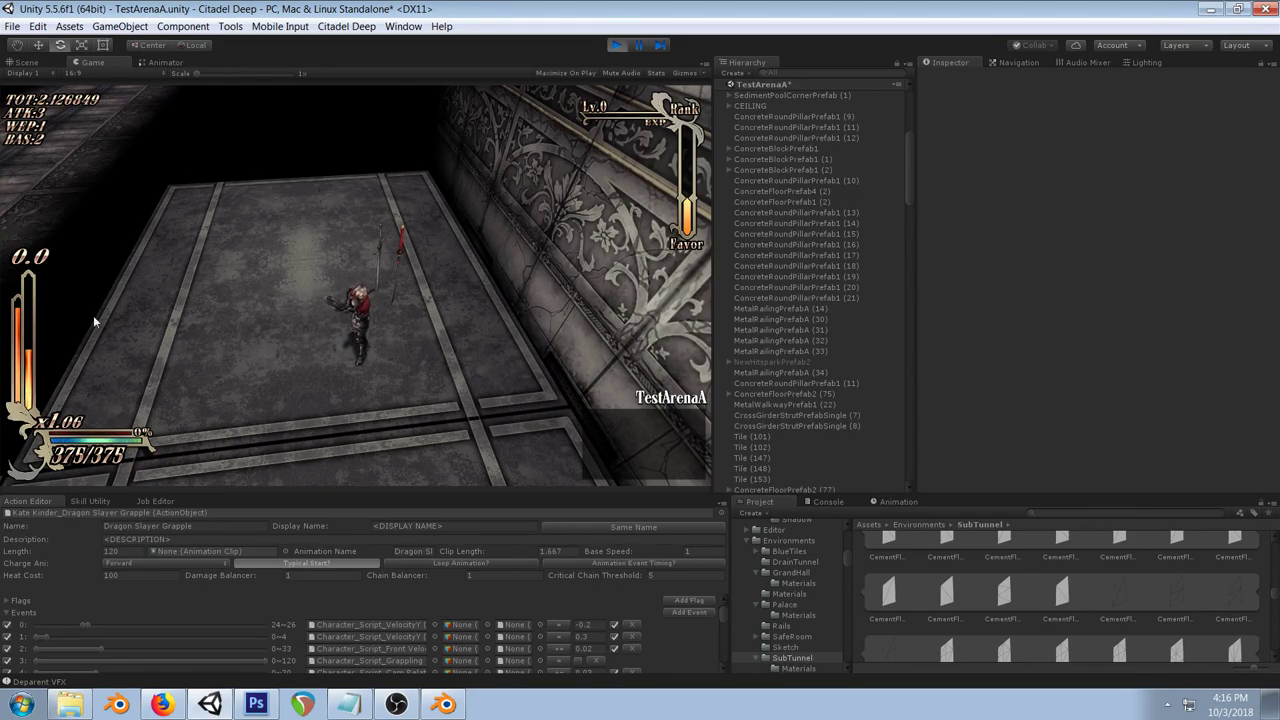
left_click(246, 708)
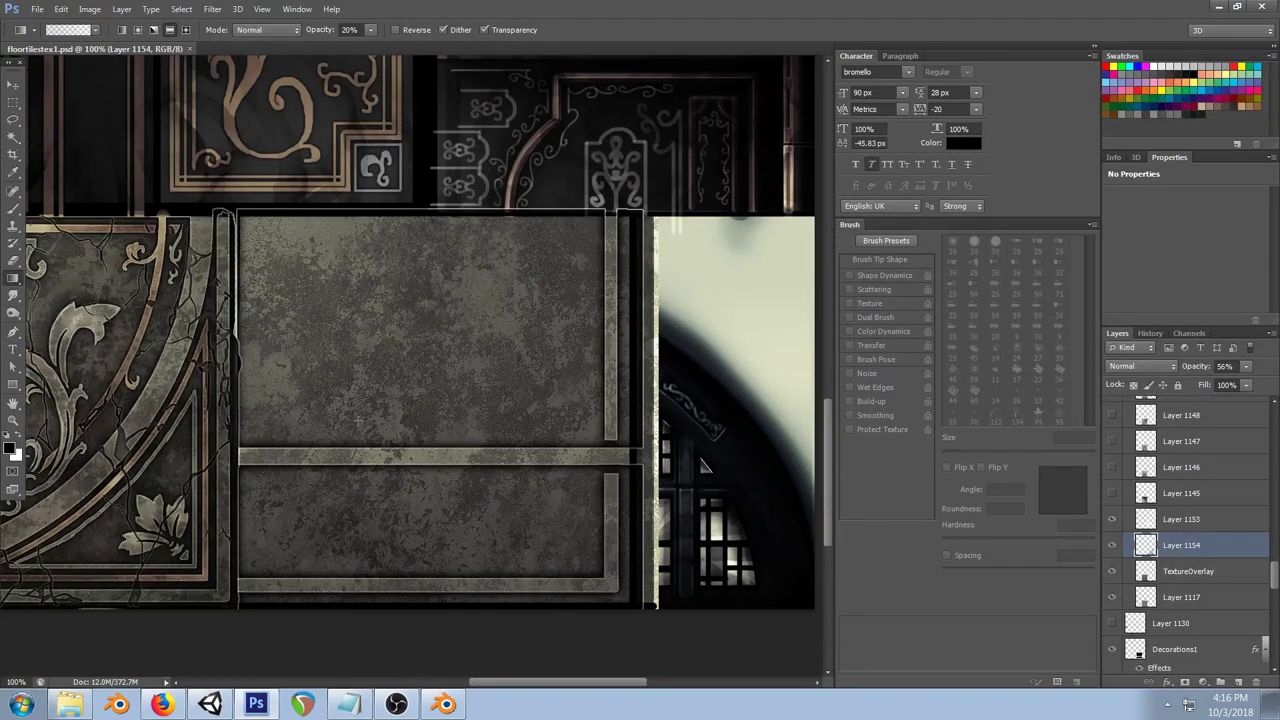
key("alt+Tab")
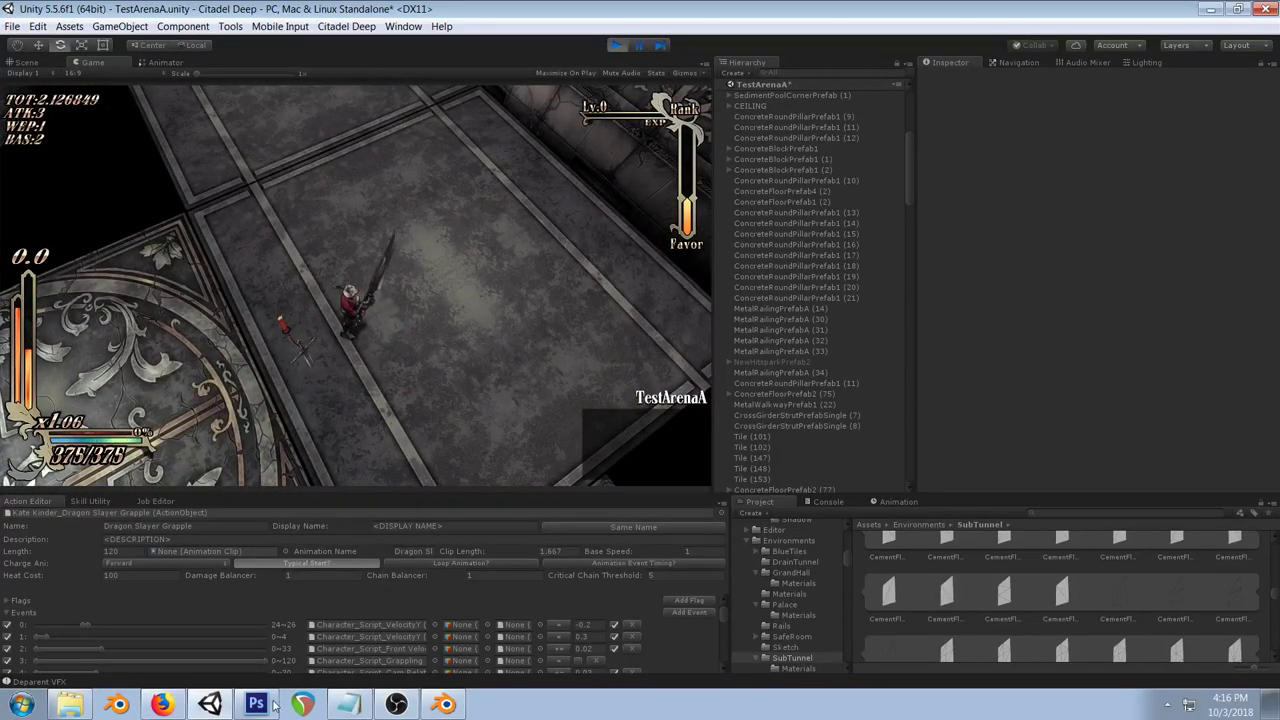
key("alt+Tab")
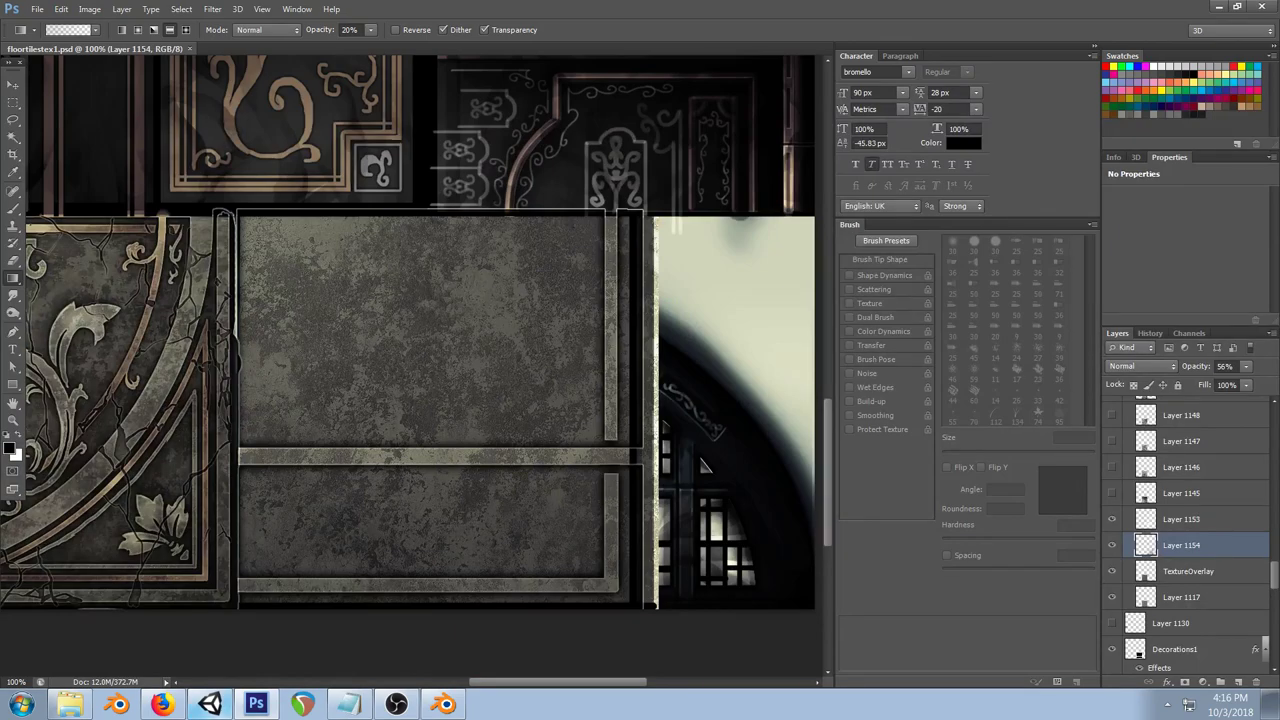
key("alt+Tab")
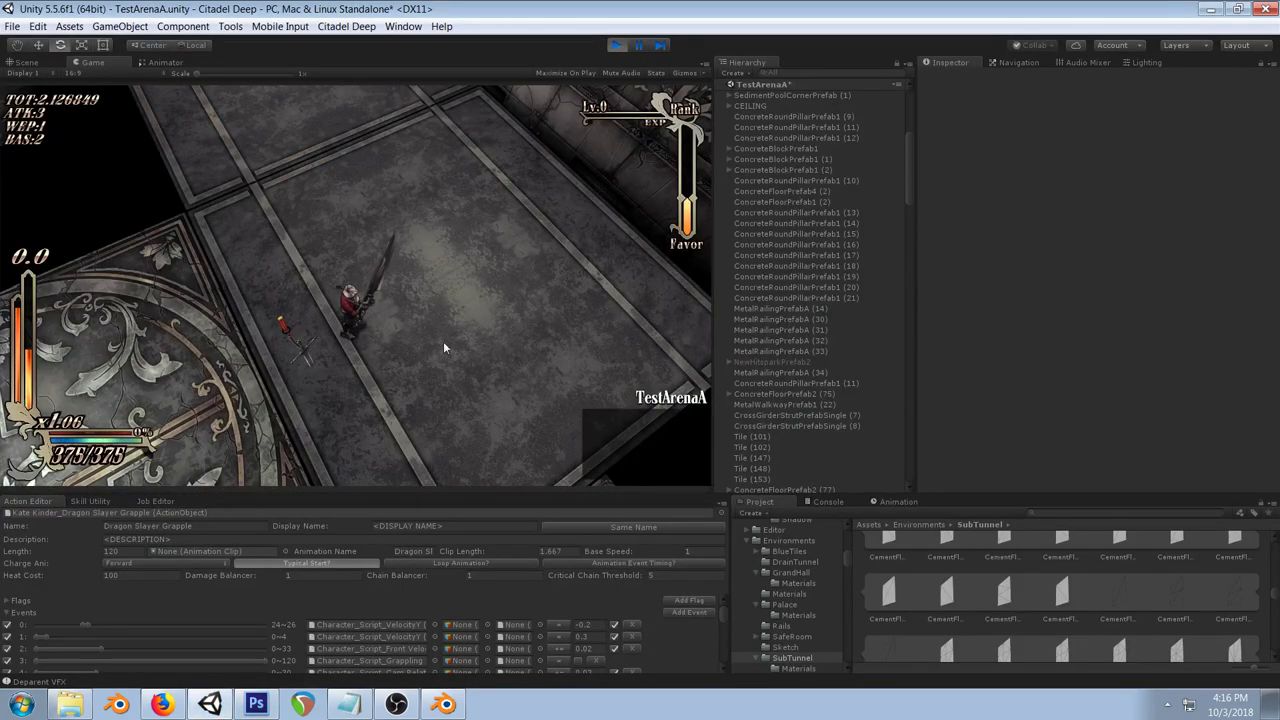
Step: Switch to Photoshop and recolour the Gradient Map 11 layer's middle gradient stop, at 50%, to olive 7f7d54
key("alt+Tab")
right_click(524, 307, "ctrl")
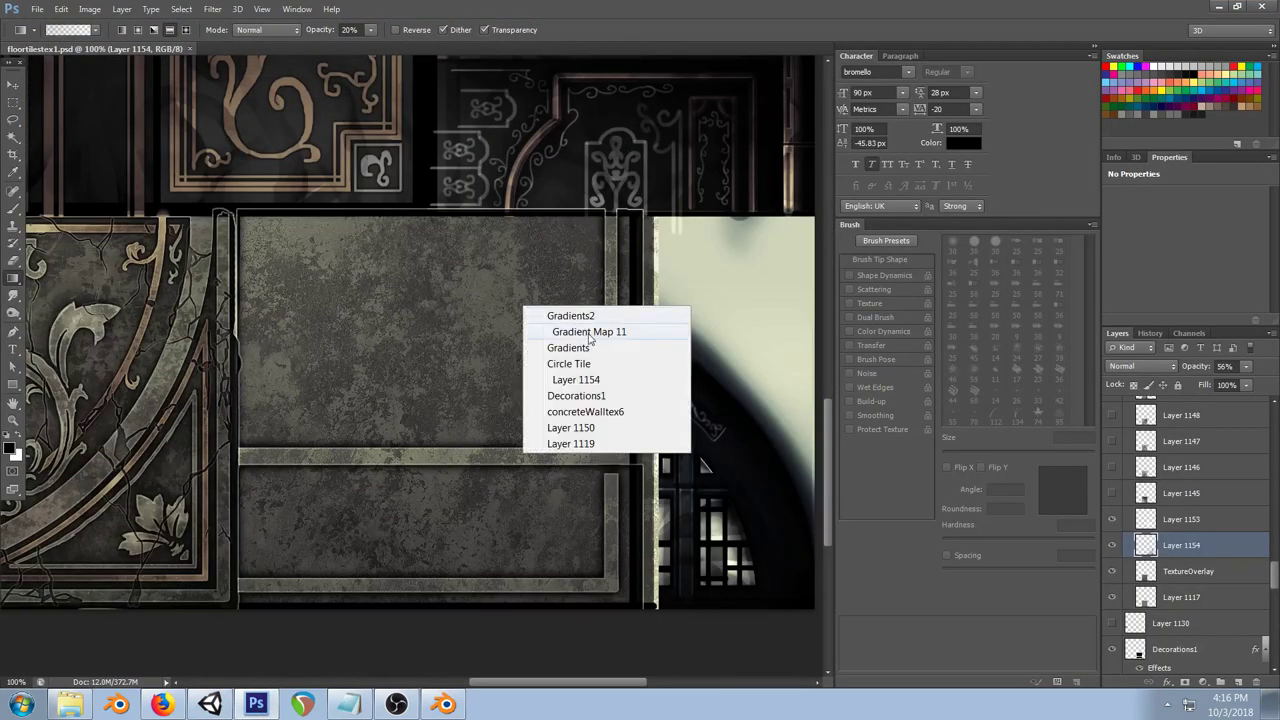
left_click(612, 332)
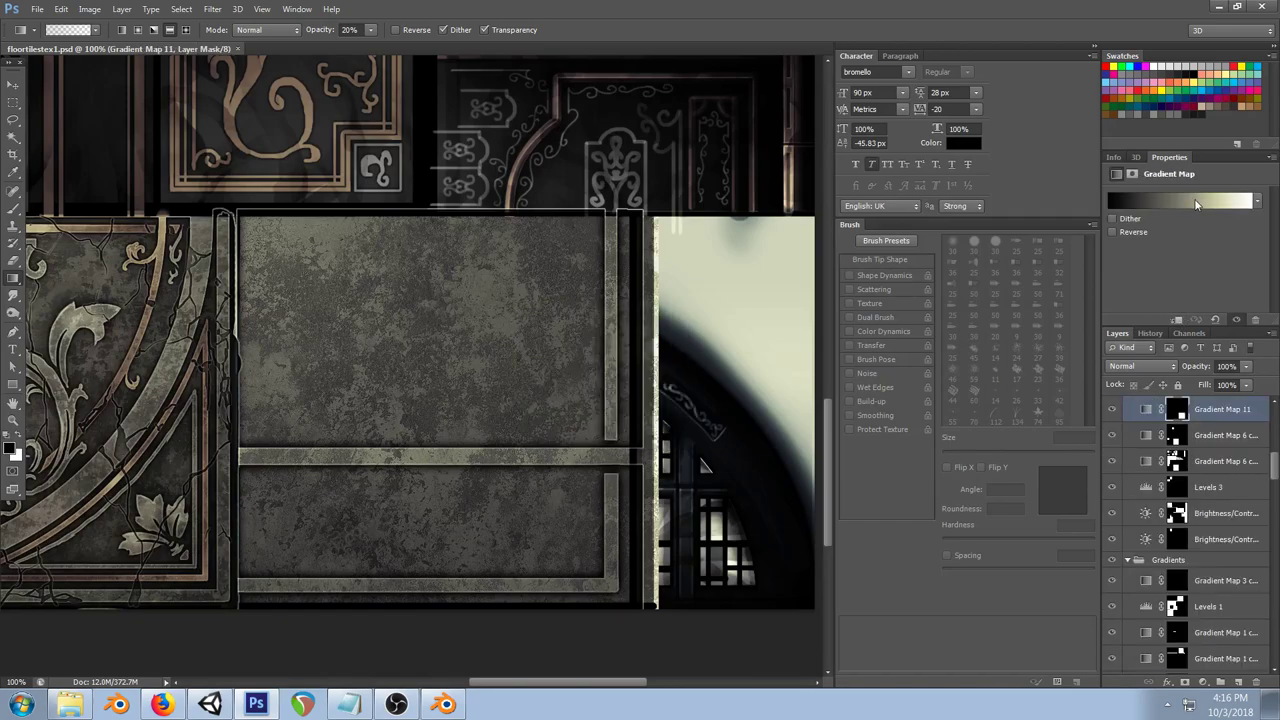
left_click(1196, 204)
left_click(1037, 471)
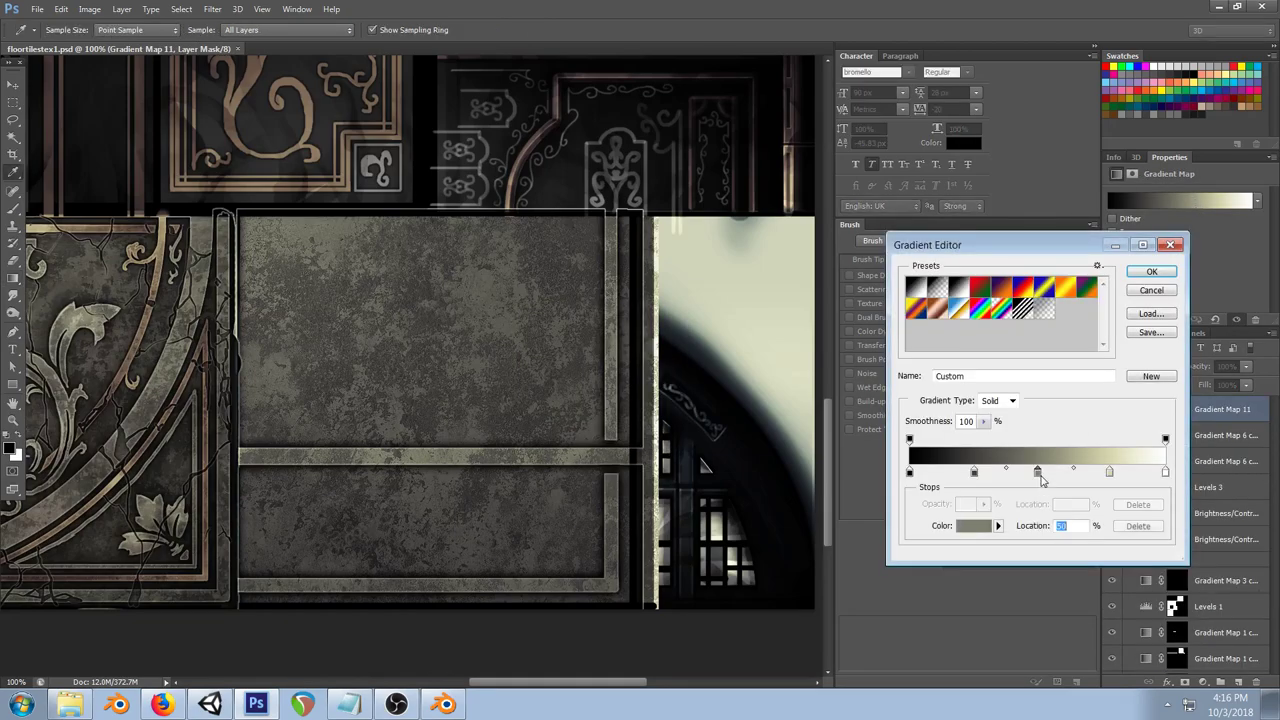
left_click(975, 525)
left_click(752, 434)
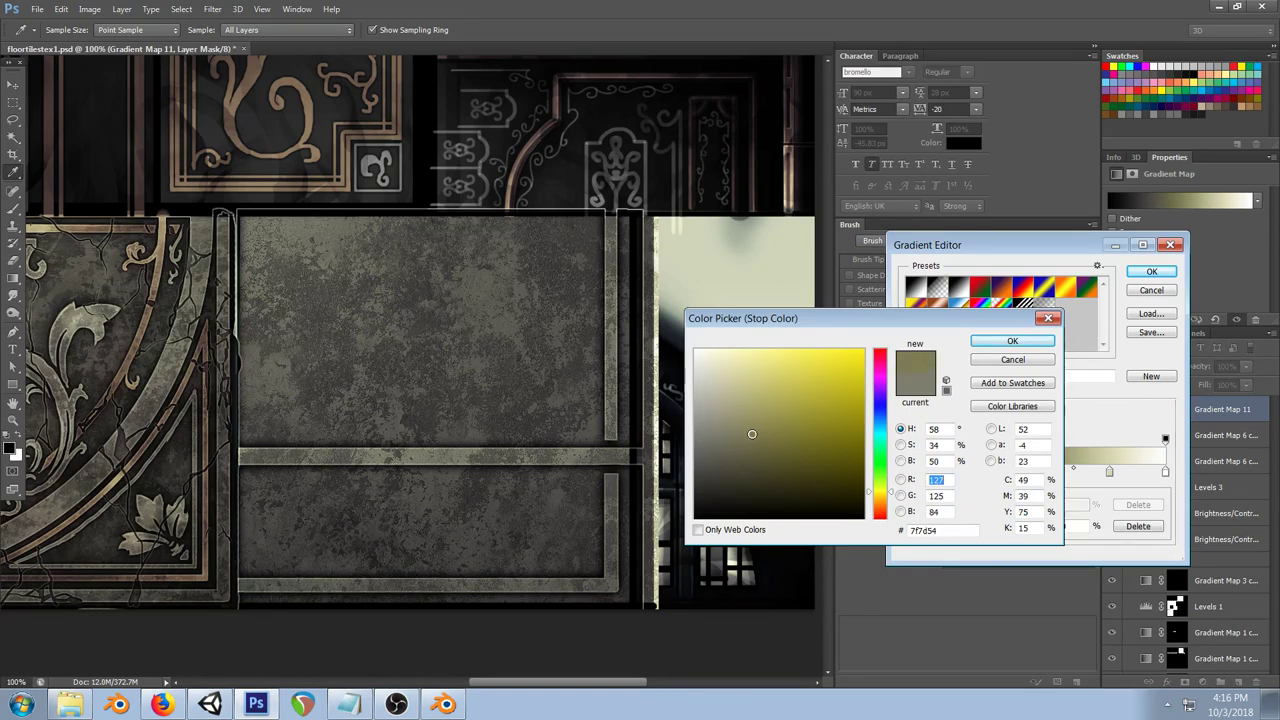
left_click(1011, 342)
Step: Make the gradient's light stop a stronger yellow, set the stop at 25% to dark brown 40352b, and apply the gradient
left_click(1115, 482)
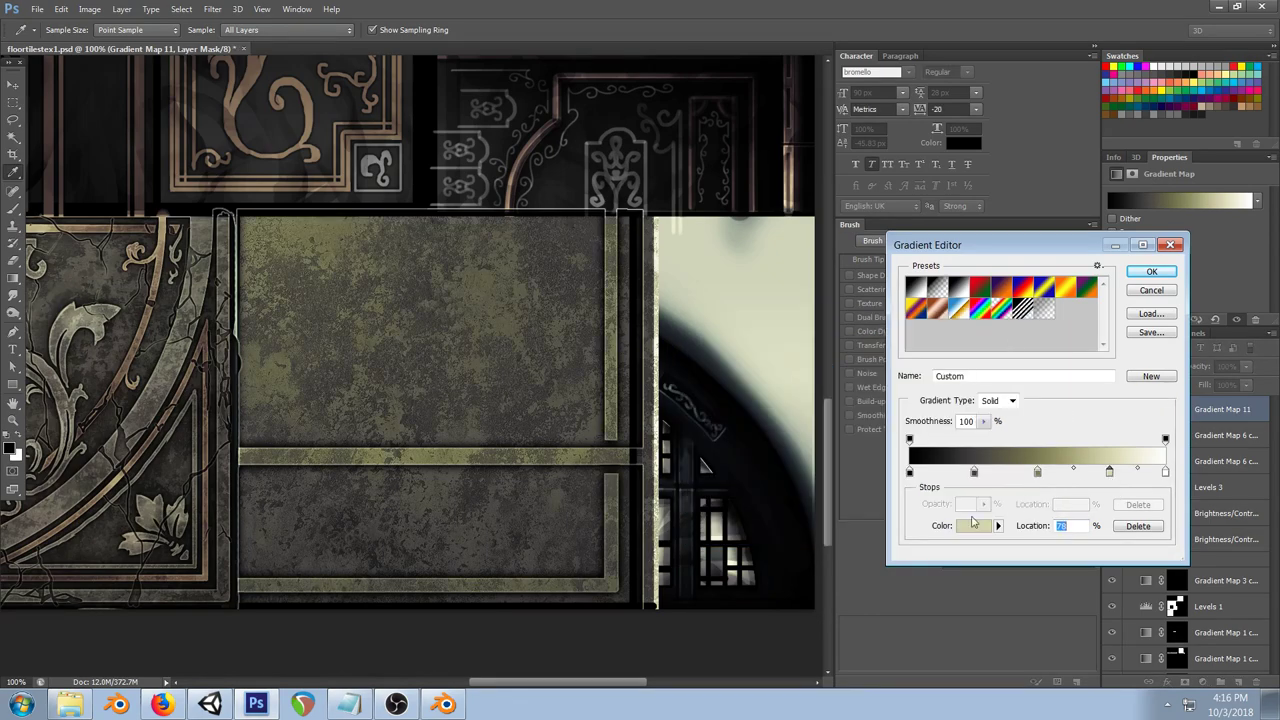
left_click(971, 527)
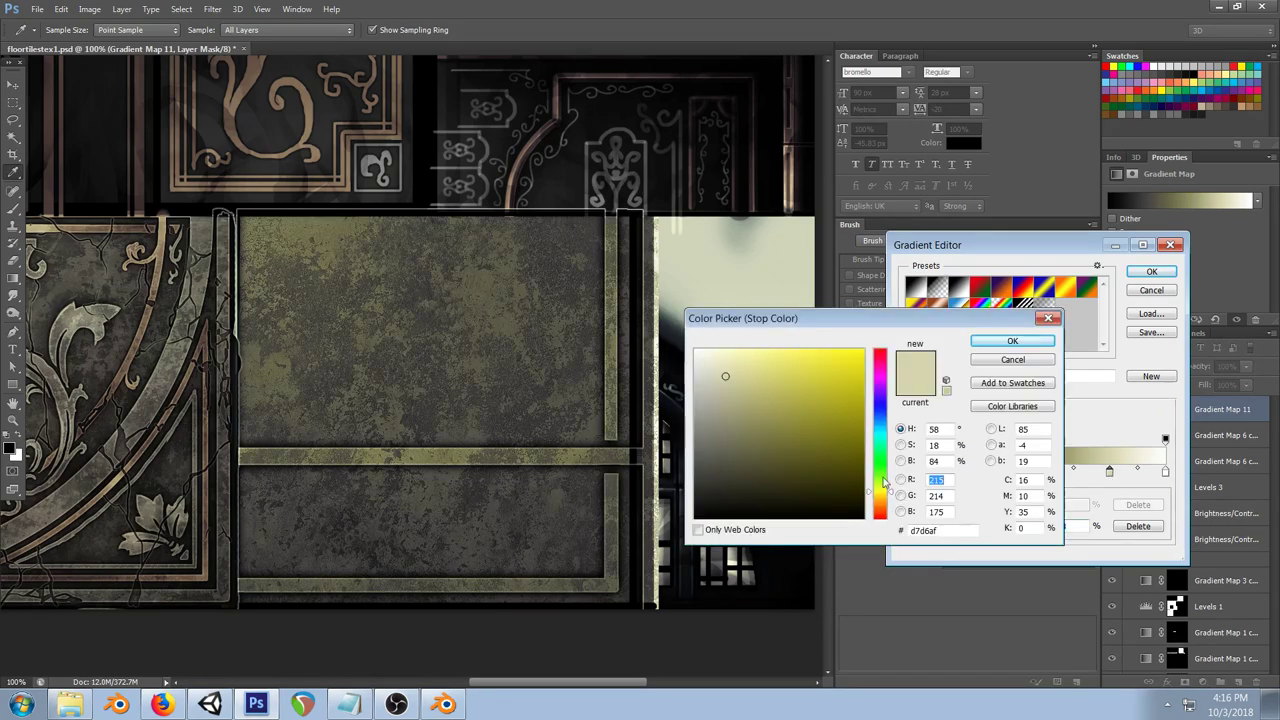
left_click(1012, 341)
left_click(972, 471)
left_click(966, 527)
left_click(749, 477)
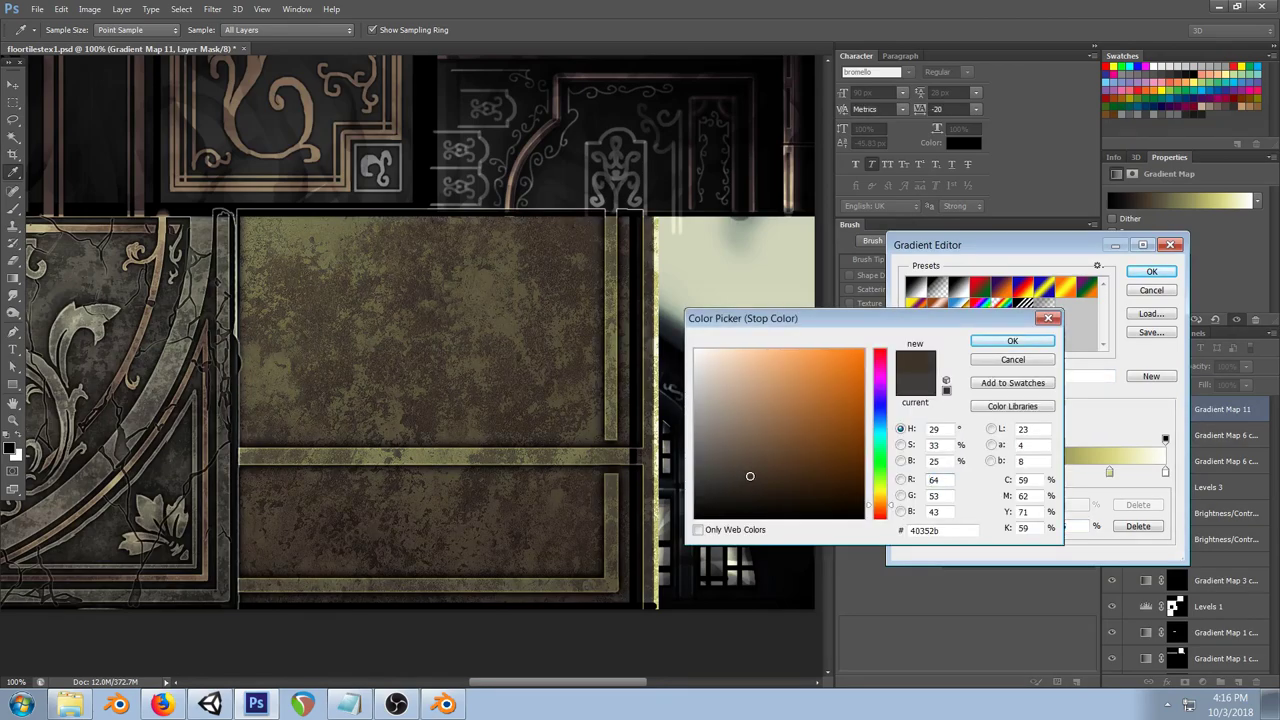
left_click(1008, 341)
left_click(1151, 271)
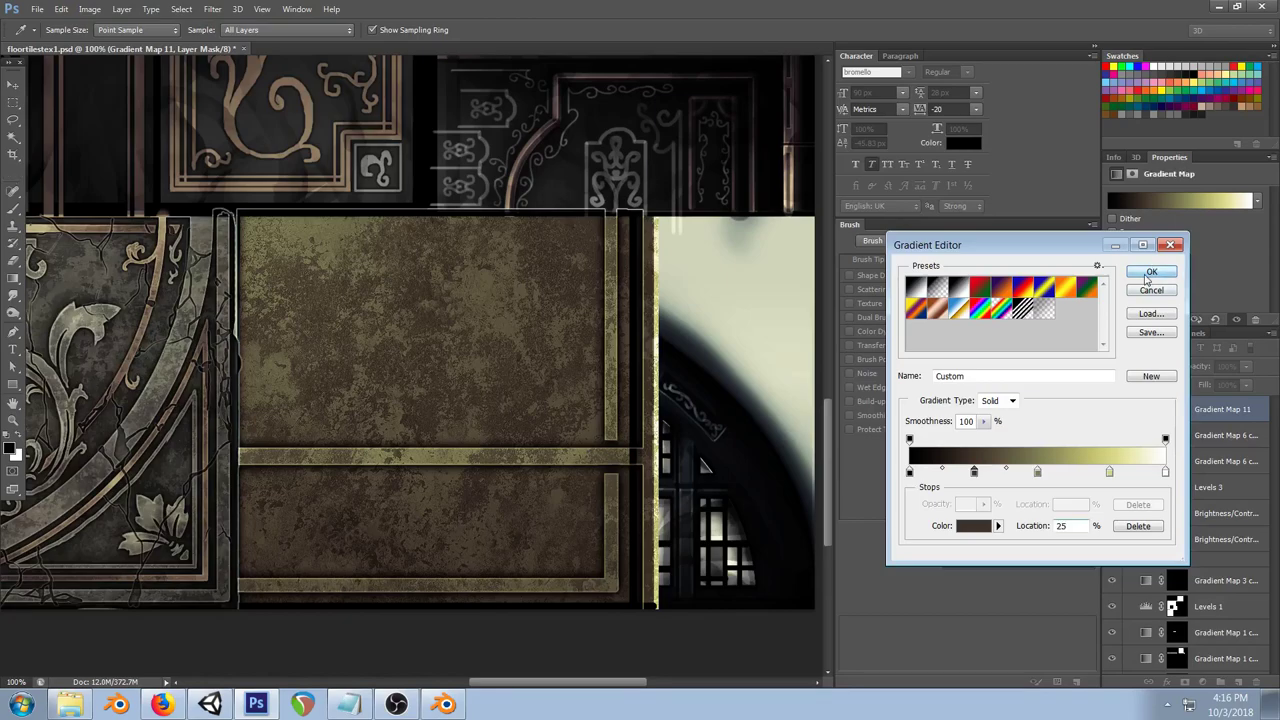
Step: Reduce Gradient Map 11's opacity to 64%, compare before and after, save the texture, and preview it in Unity
left_click(1245, 372)
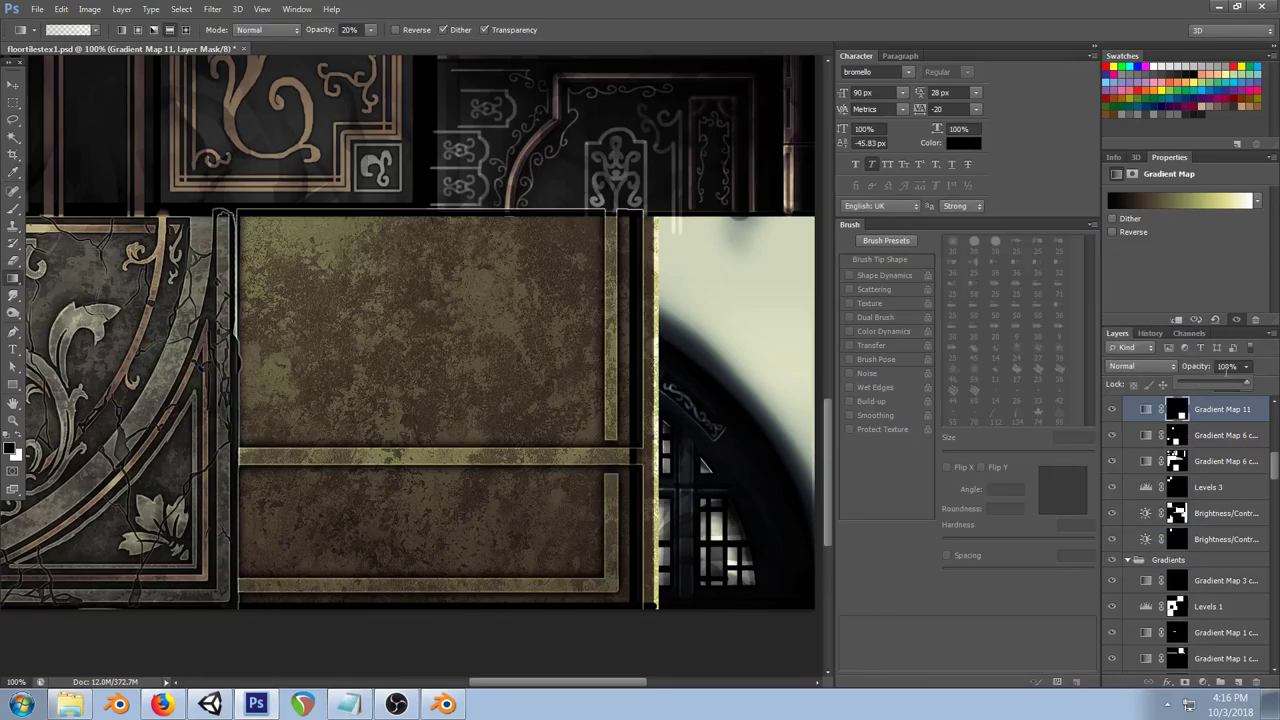
left_click(1262, 373)
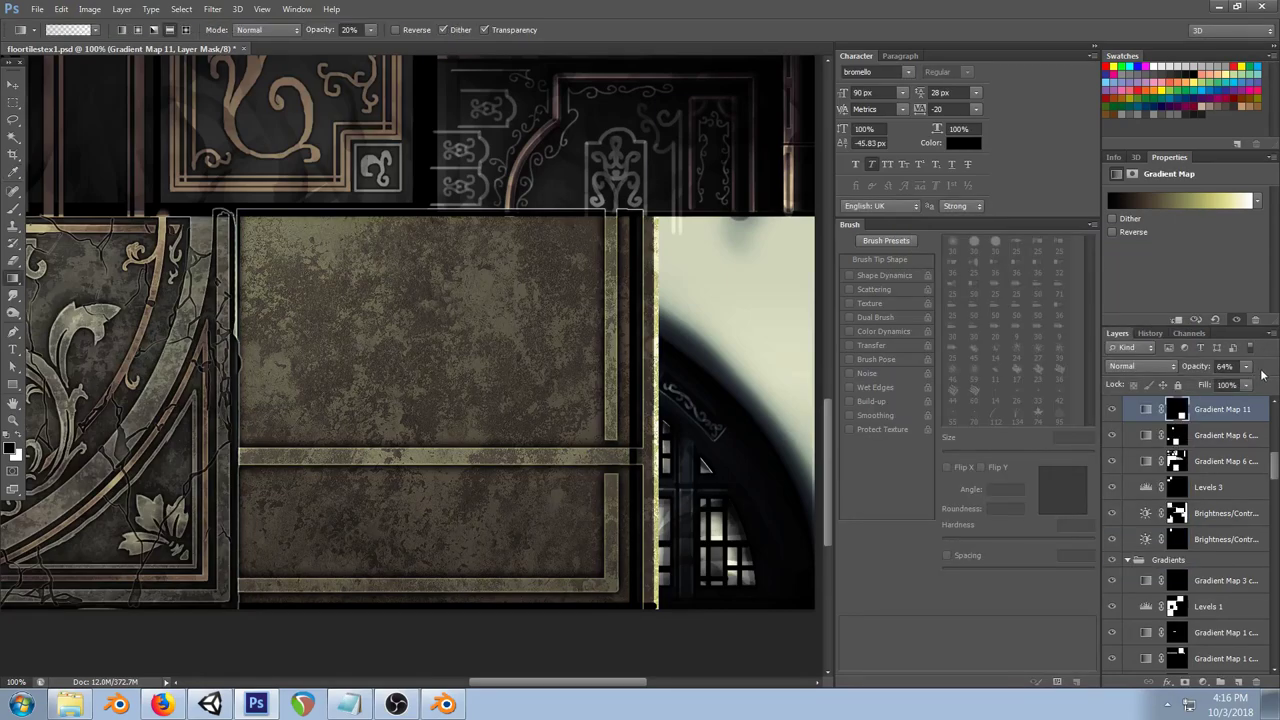
key("ctrl+z")
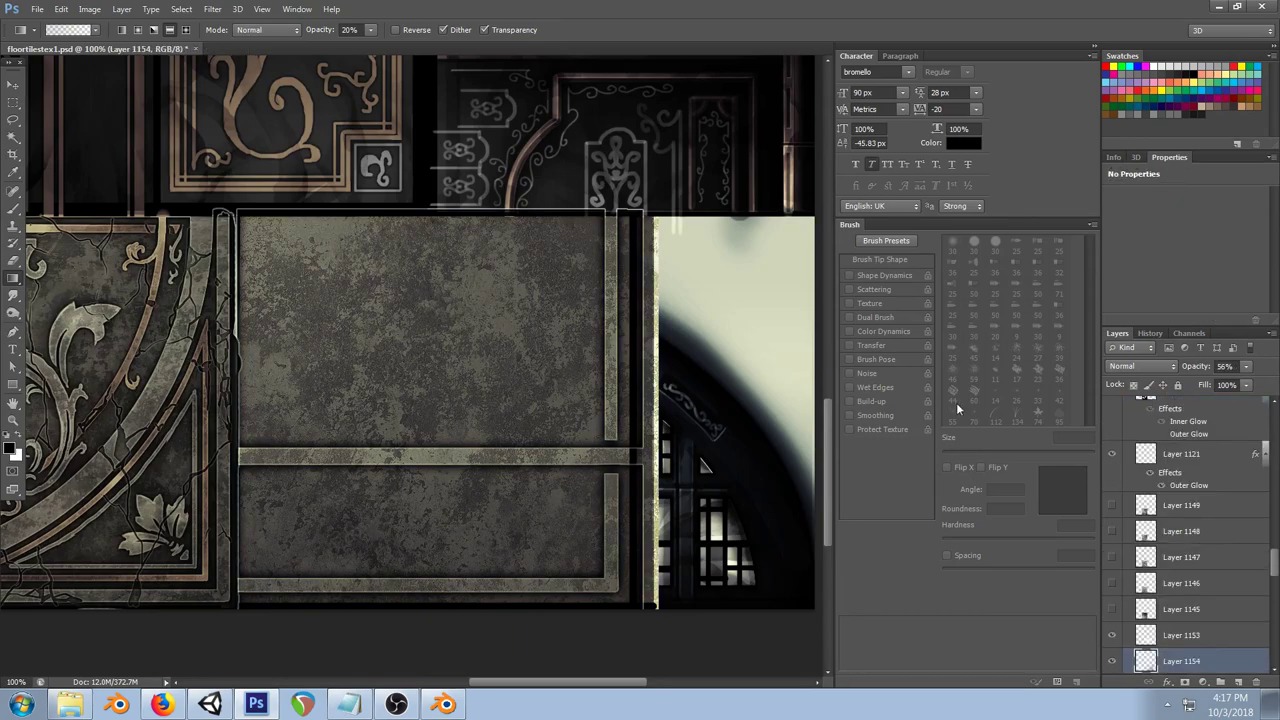
key("ctrl+z")
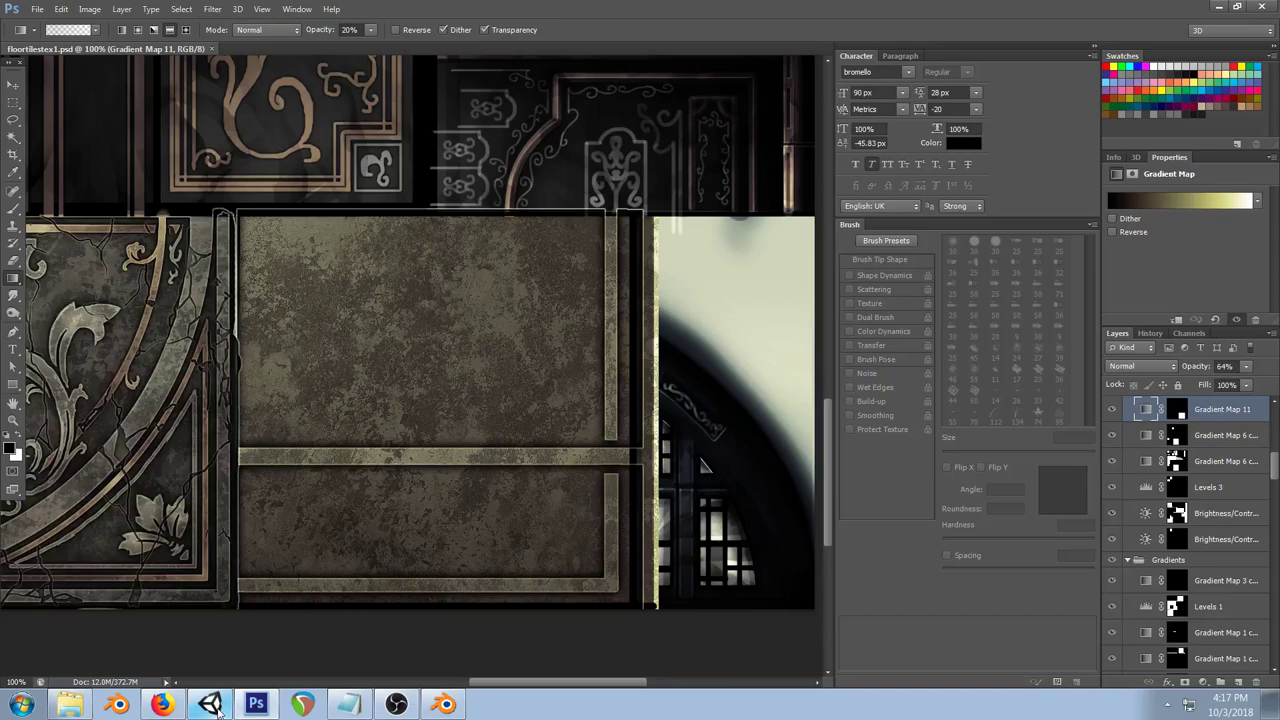
key("alt+Tab")
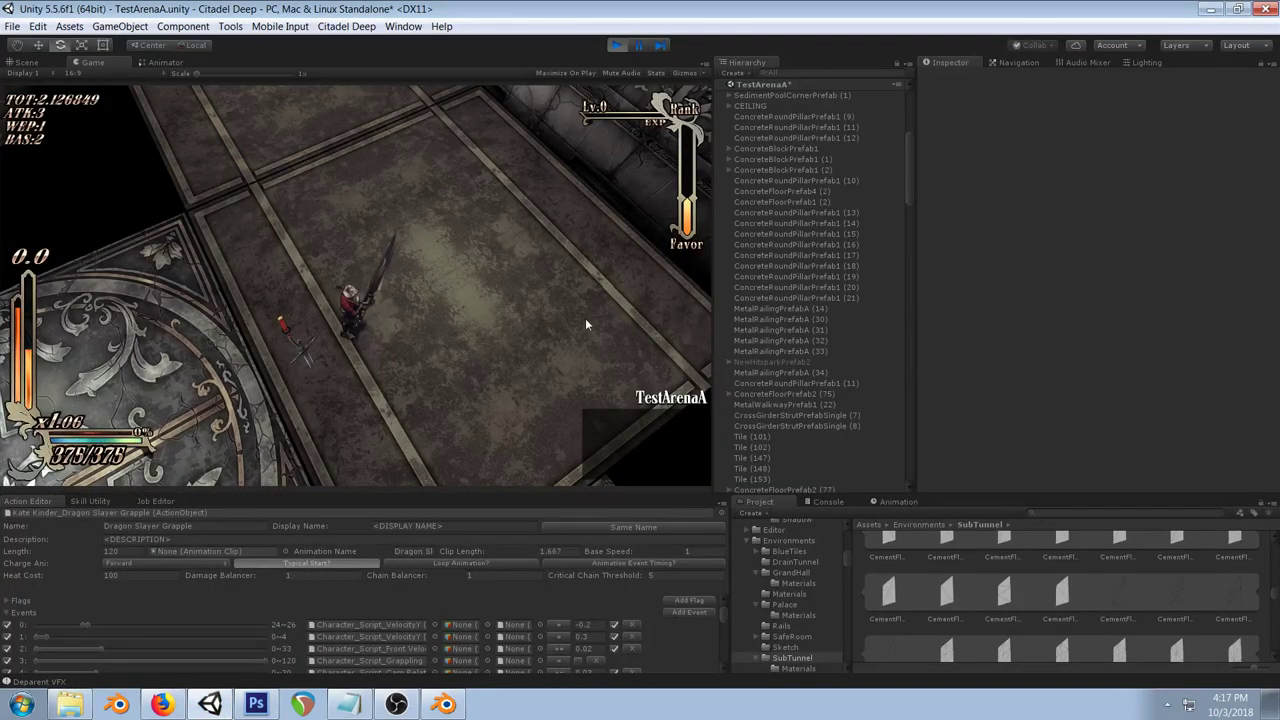
Step: In Photoshop, paint black patches over the tile on Gradient Map 11's mask with a hard round 90 px brush at 20% opacity, and save
left_click(261, 706)
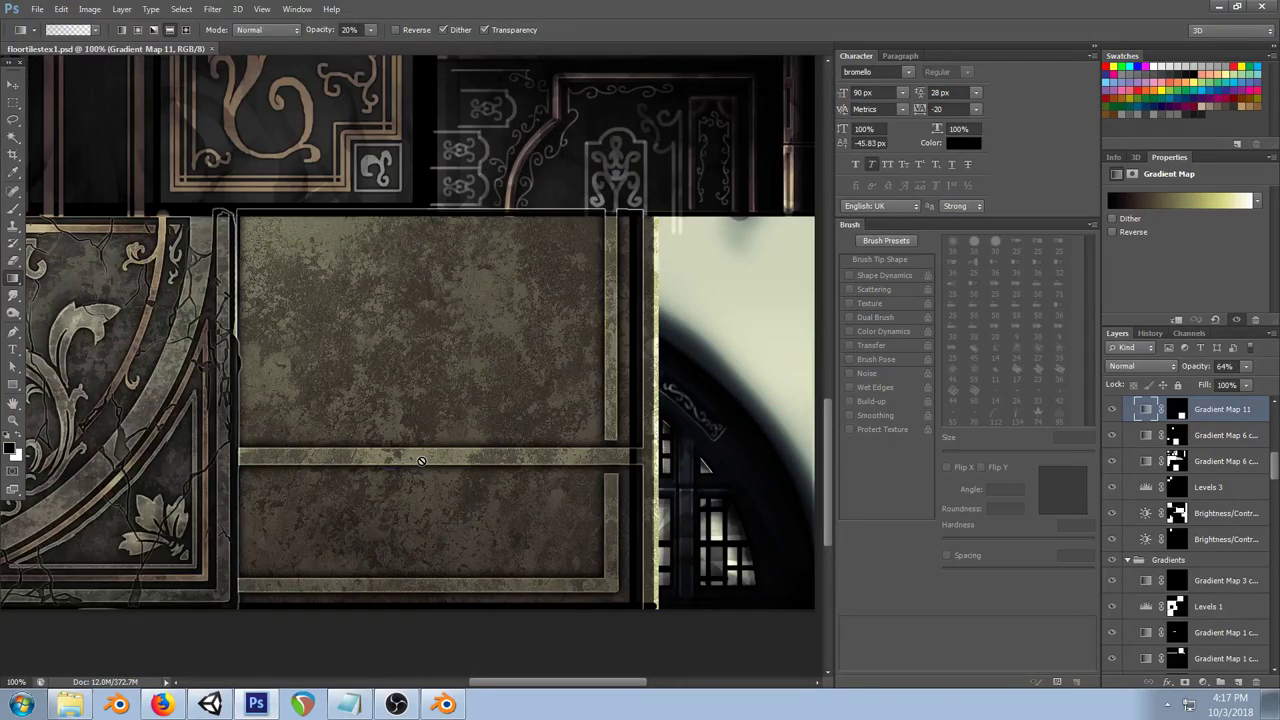
left_click(13, 208)
left_click(1176, 409)
key("bracketleft")
key("bracketleft")
key("bracketleft")
key("bracketleft")
key("bracketleft")
key("bracketleft")
key("bracketleft")
key("bracketleft")
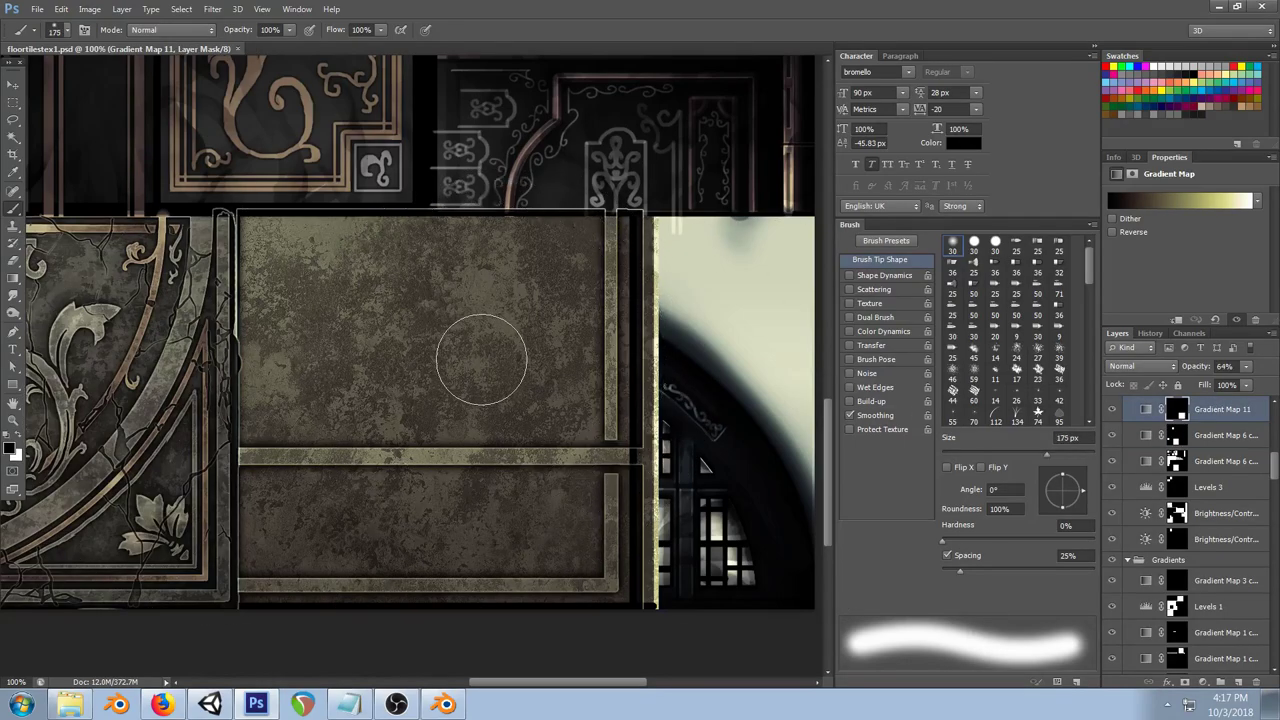
right_click(465, 363)
double_click(511, 455)
key("bracketleft")
key("bracketleft")
key("bracketleft")
key("bracketleft")
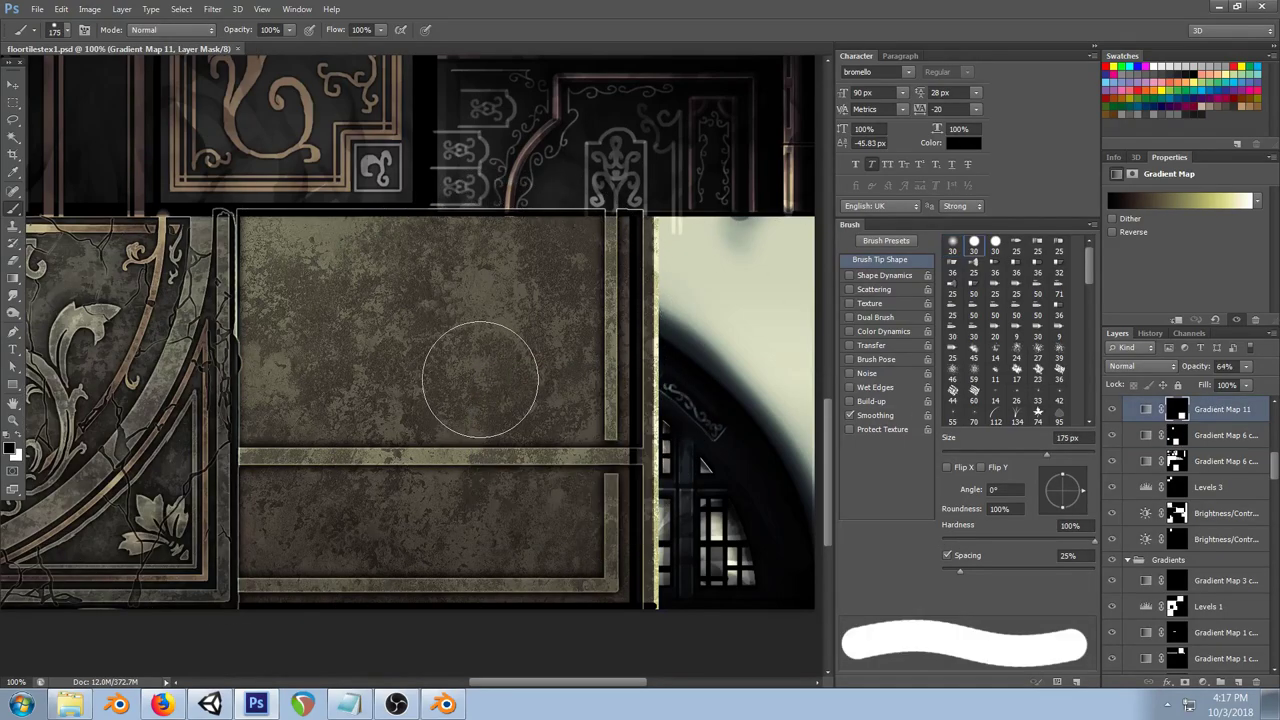
key("2")
mouse_move(415, 339)
left_mouse_down()
mouse_move(300, 297)
mouse_move(410, 435)
mouse_move(491, 362)
mouse_move(464, 540)
left_mouse_up()
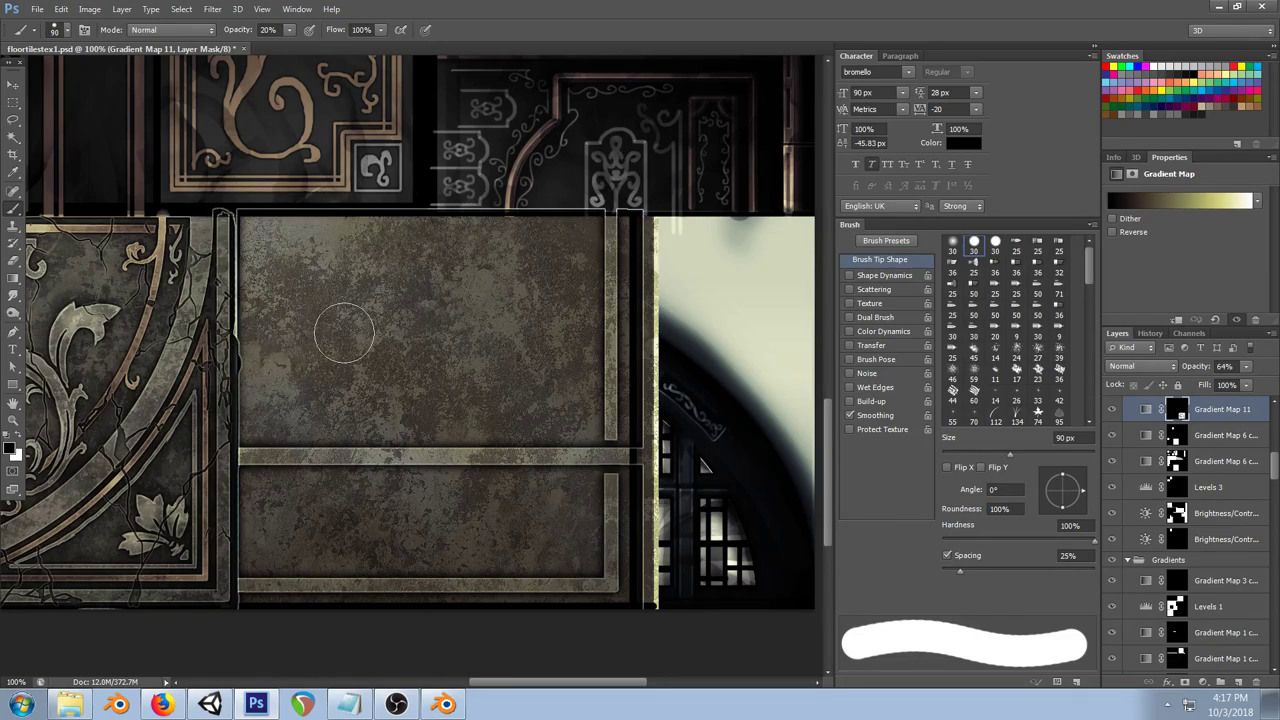
key("ctrl+s")
Step: Preview the mottled tile in Unity's game scene and compare it with the neighbouring ornamental tile in the Photoshop texture
left_click(210, 704)
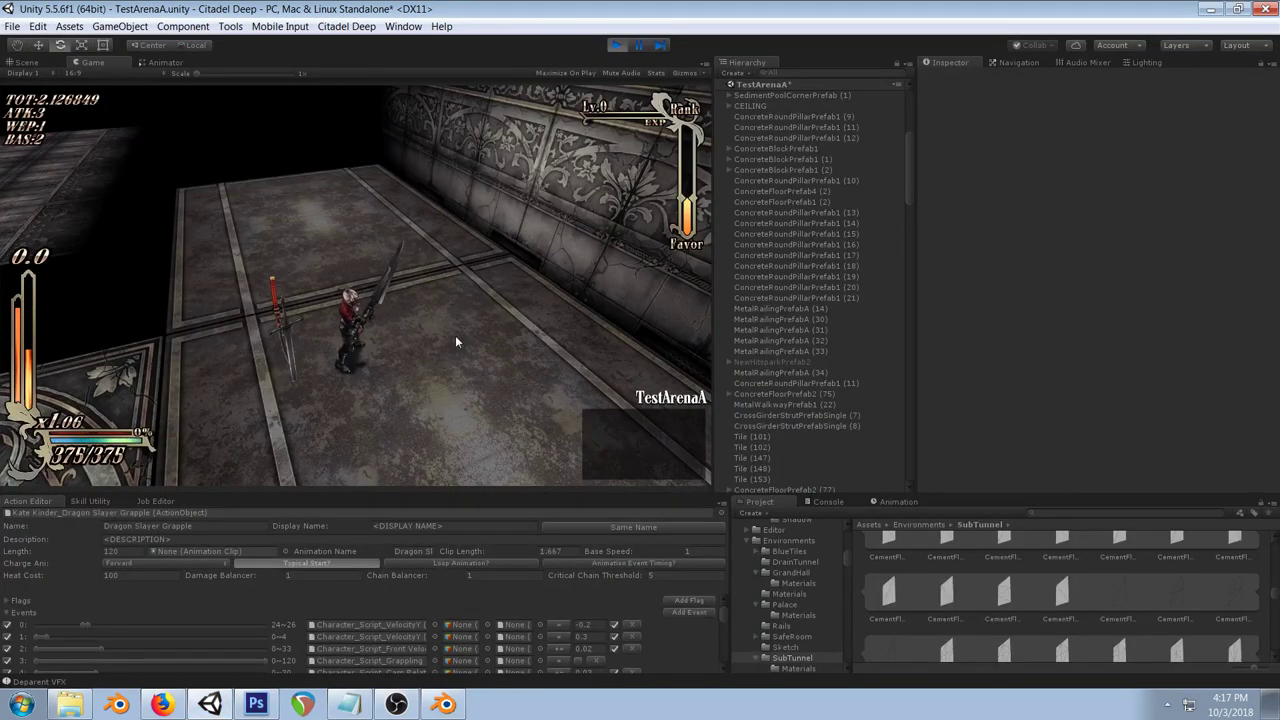
left_click(258, 704)
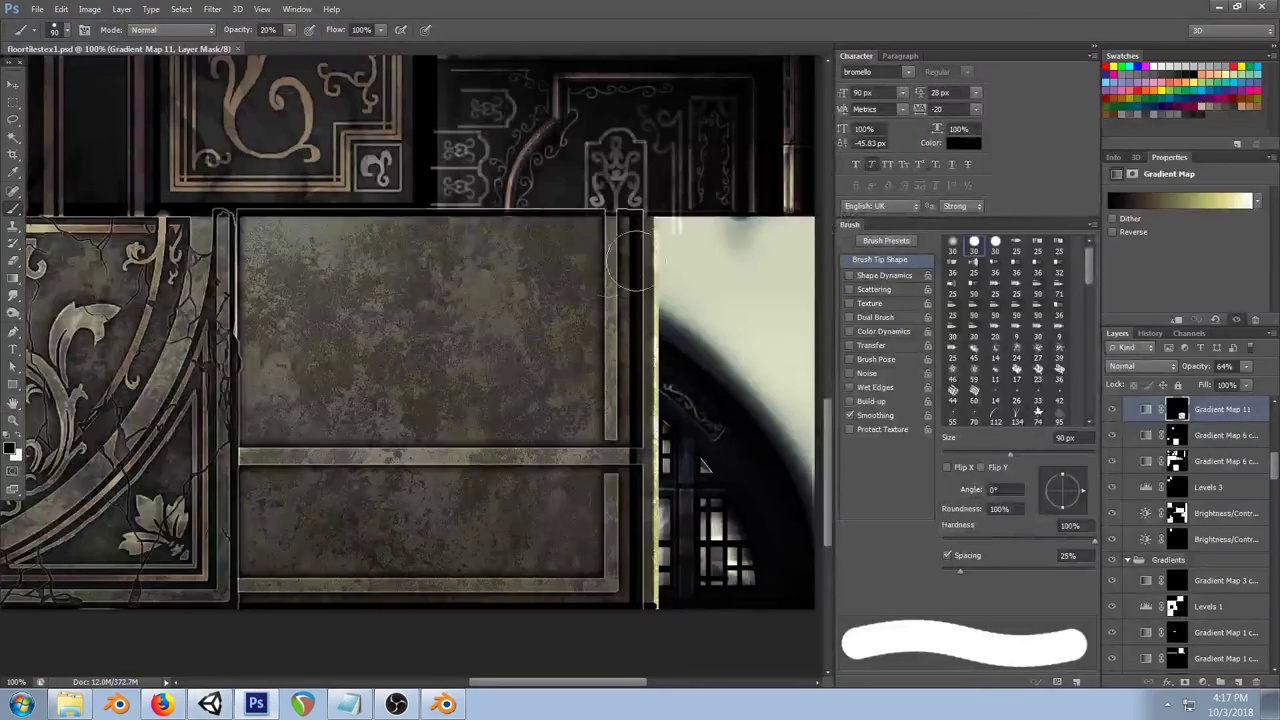
left_click_drag(112, 378, 390, 278)
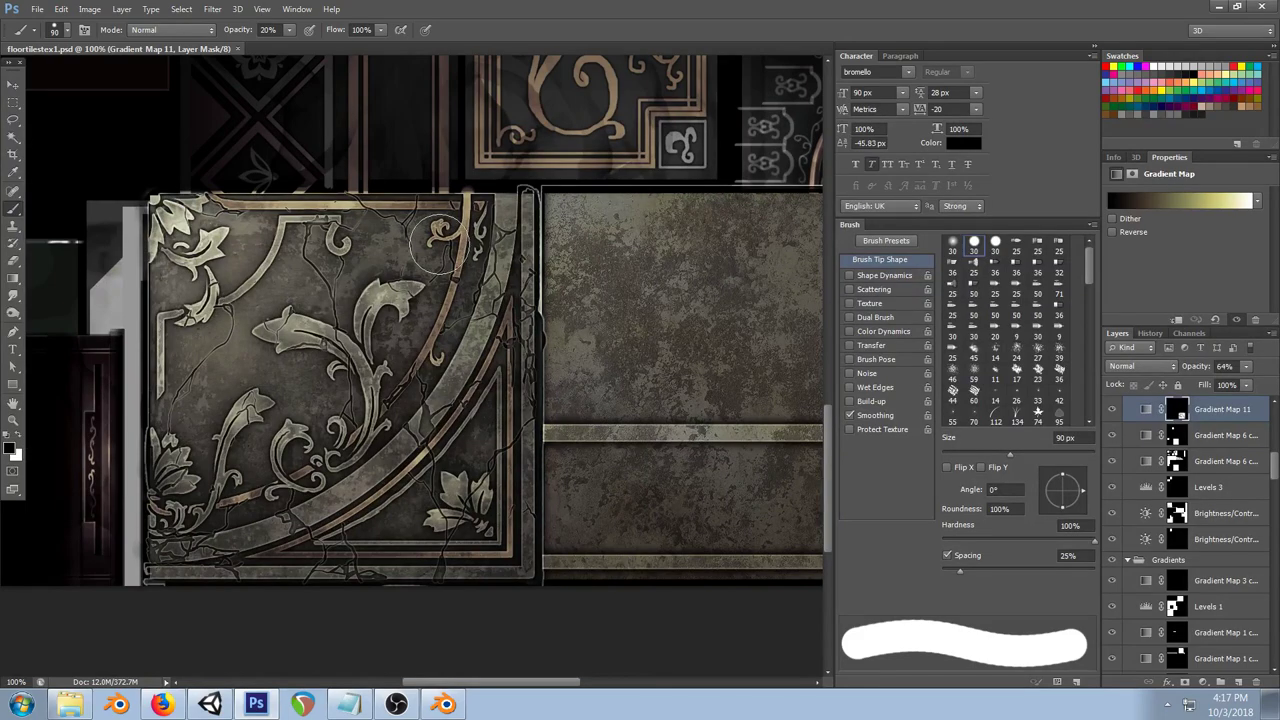
left_click_drag(700, 302, 377, 380)
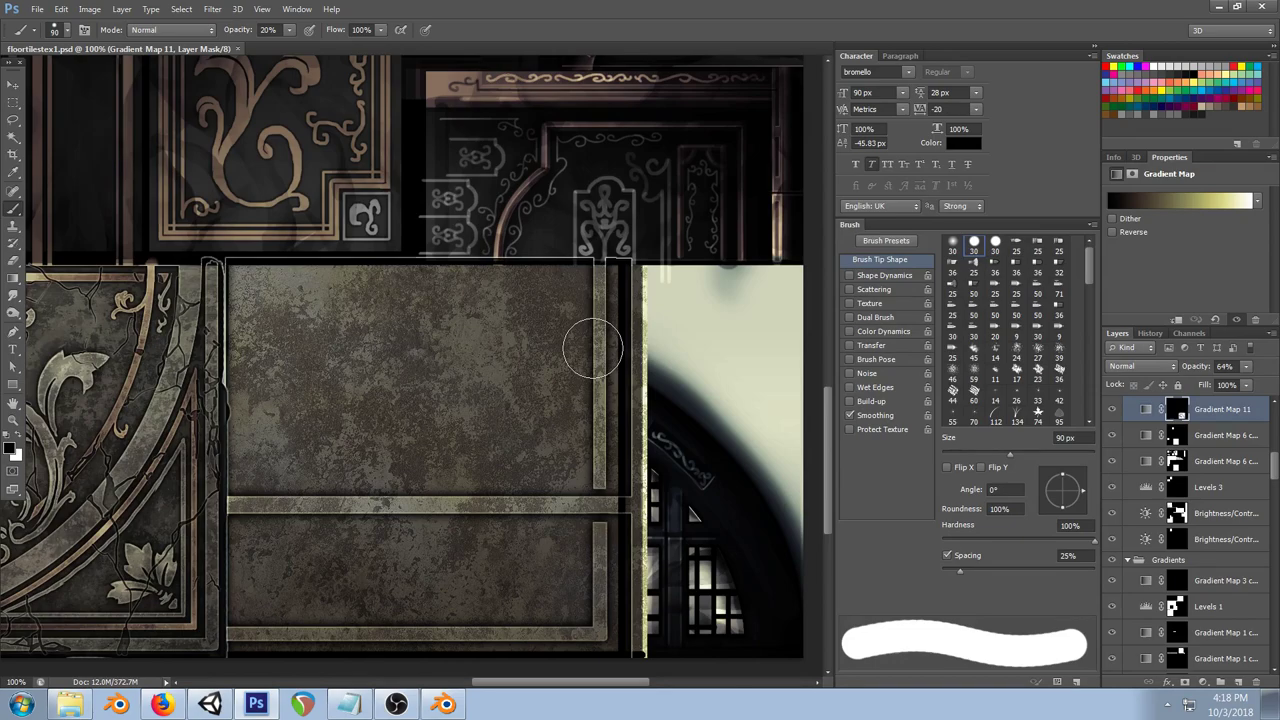
left_click_drag(240, 343, 499, 303)
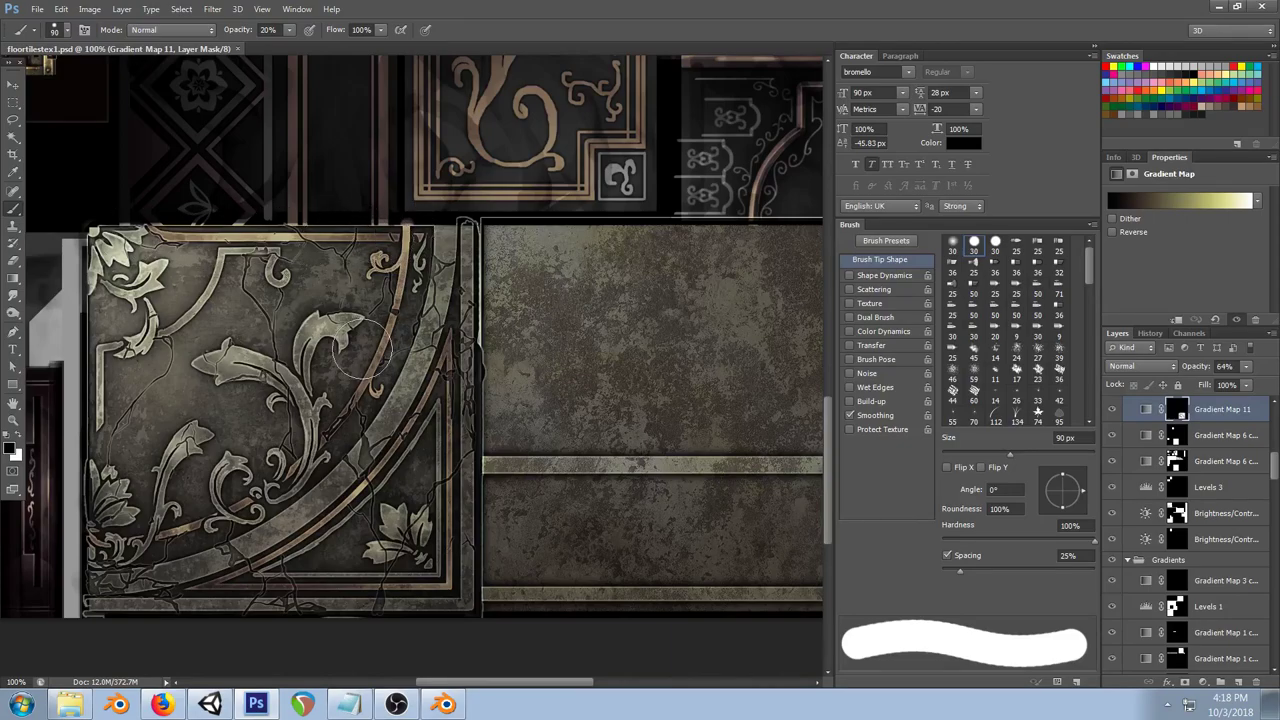
mouse_move(681, 318)
left_mouse_down()
mouse_move(498, 346)
mouse_move(450, 336)
left_mouse_up()
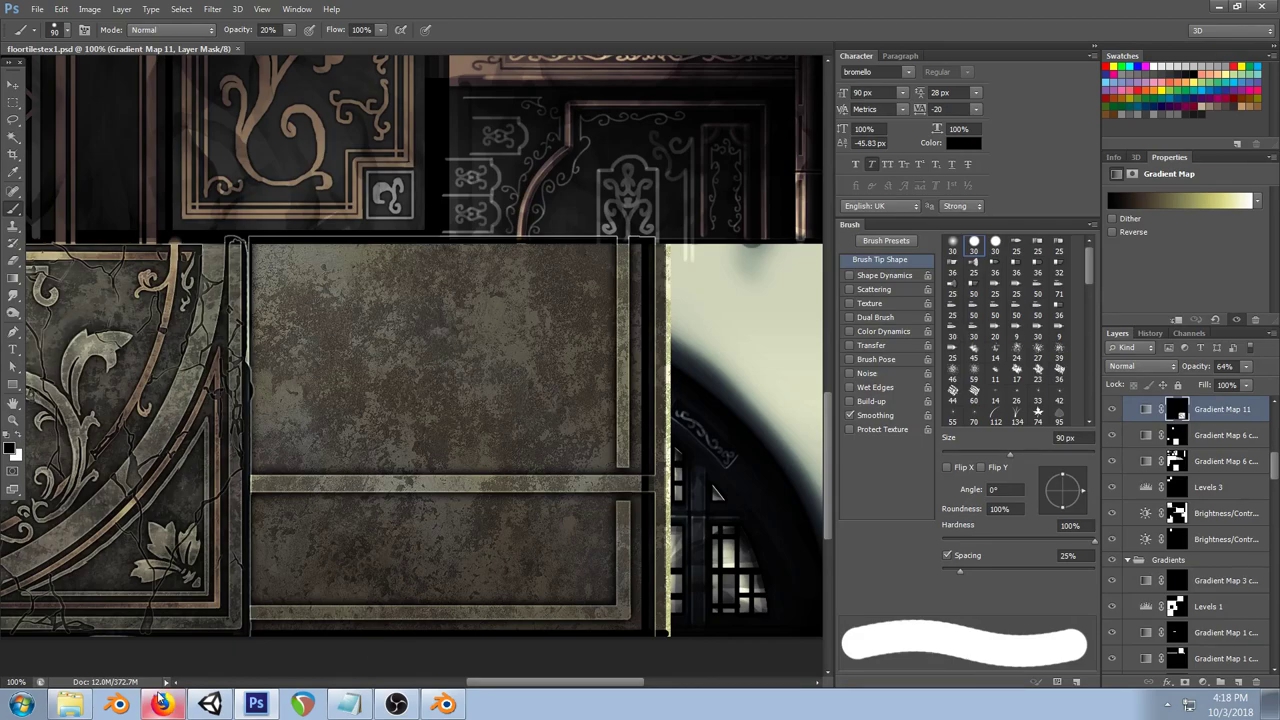
Step: Set Gradient Map 11's opacity to 60%, save the texture, and preview the floor in Unity
left_click(1246, 366)
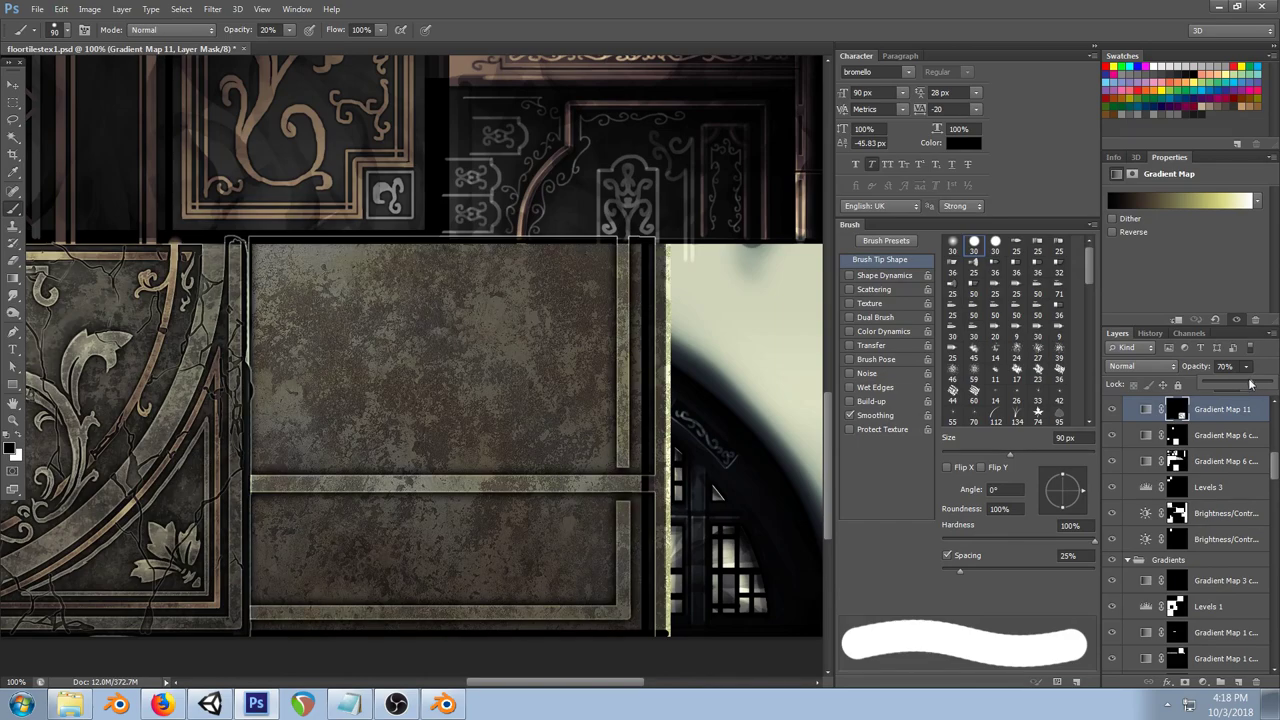
key("ctrl+s")
left_click(173, 706)
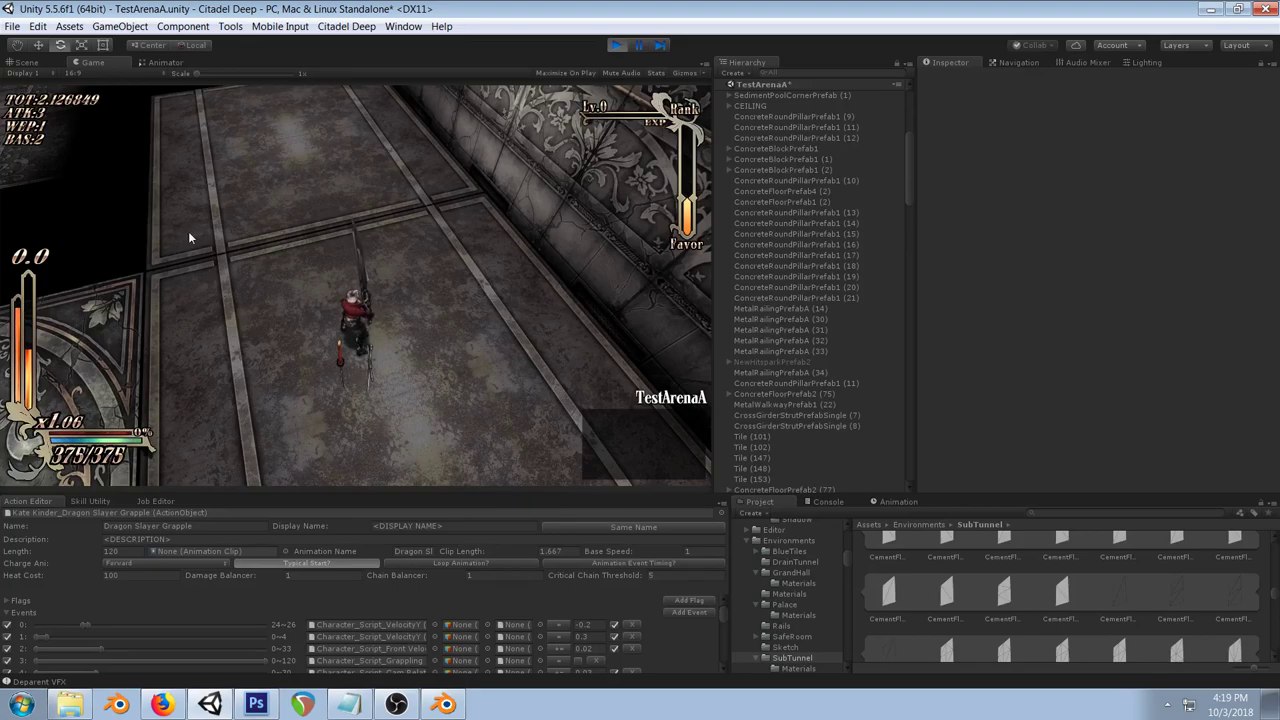
Step: In Photoshop, erase a vertical and a horizontal inset border line from the Decorations1 layer with a 10 px eraser, Shape Dynamics off
left_click(256, 704)
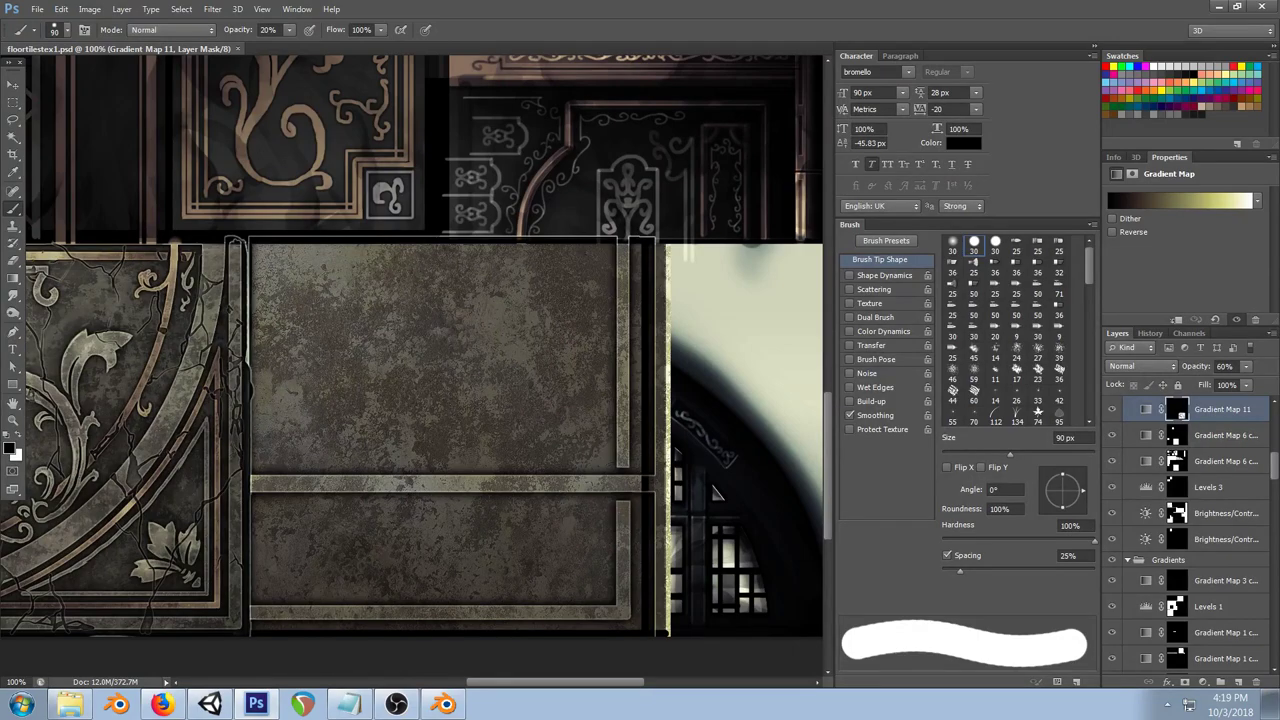
key("e")
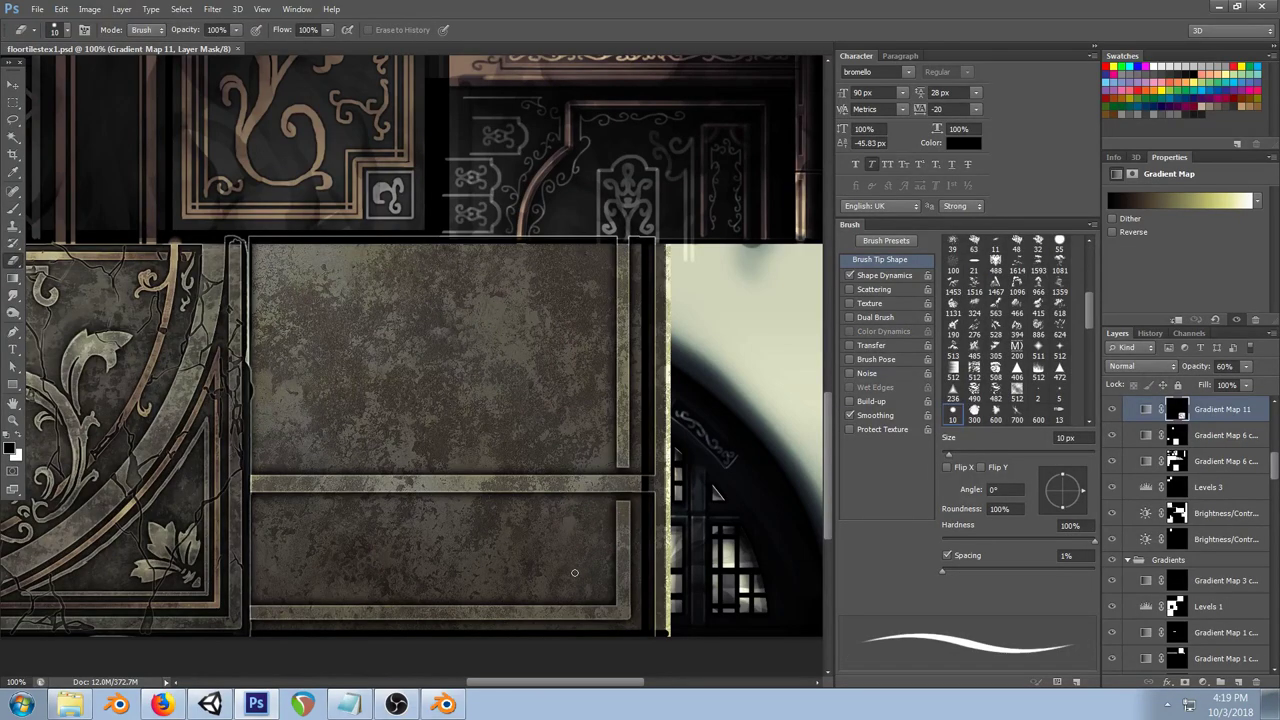
right_click(541, 377, "ctrl")
left_click(631, 467)
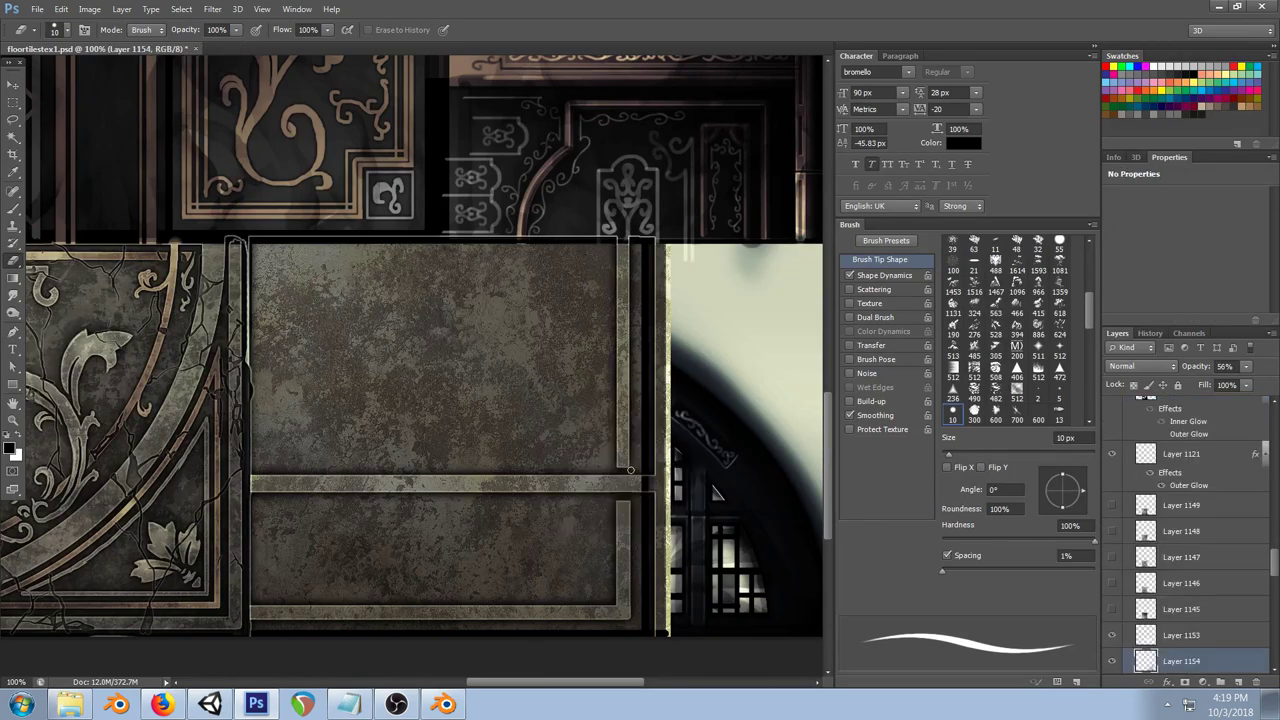
right_click(575, 520, "ctrl")
left_click(590, 603)
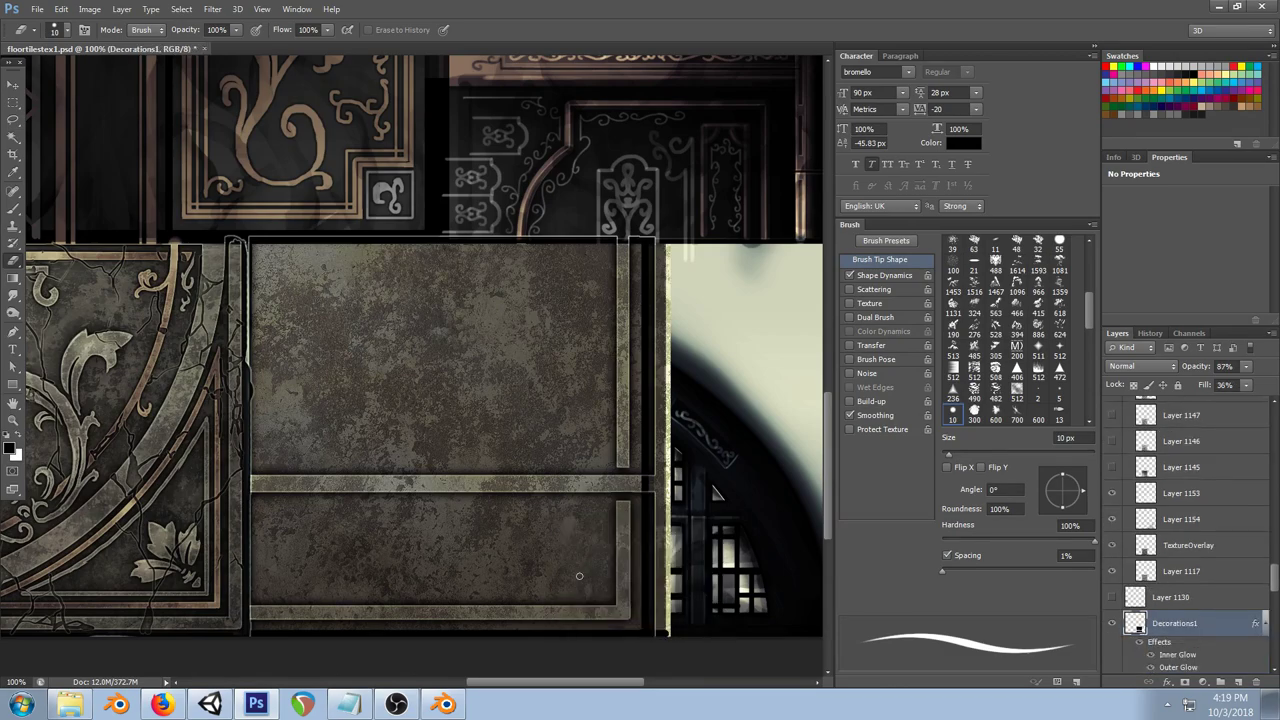
left_click(850, 276)
left_click_drag(571, 577, 573, 247)
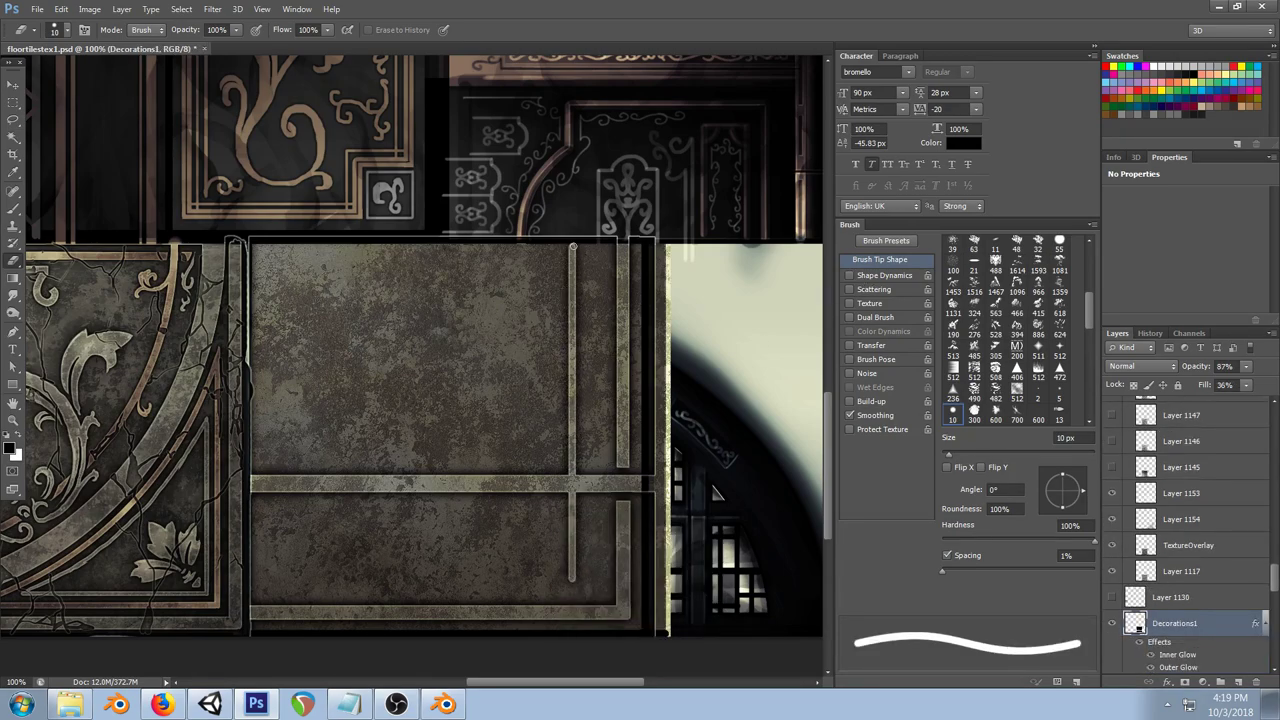
left_click_drag(571, 578, 252, 569)
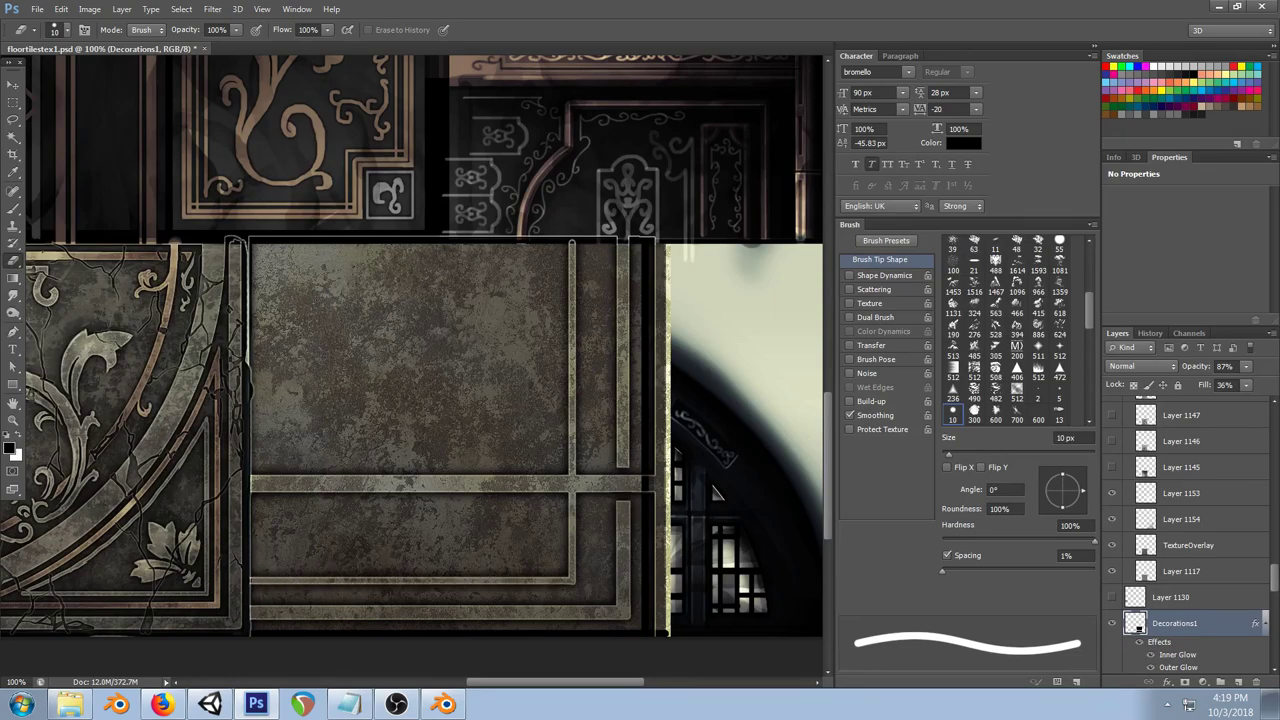
Step: Touch up the crossing of the inset line and the tile's horizontal bar with a 10 px brush at 100% opacity, undo unwanted strokes, and save
left_click(15, 210)
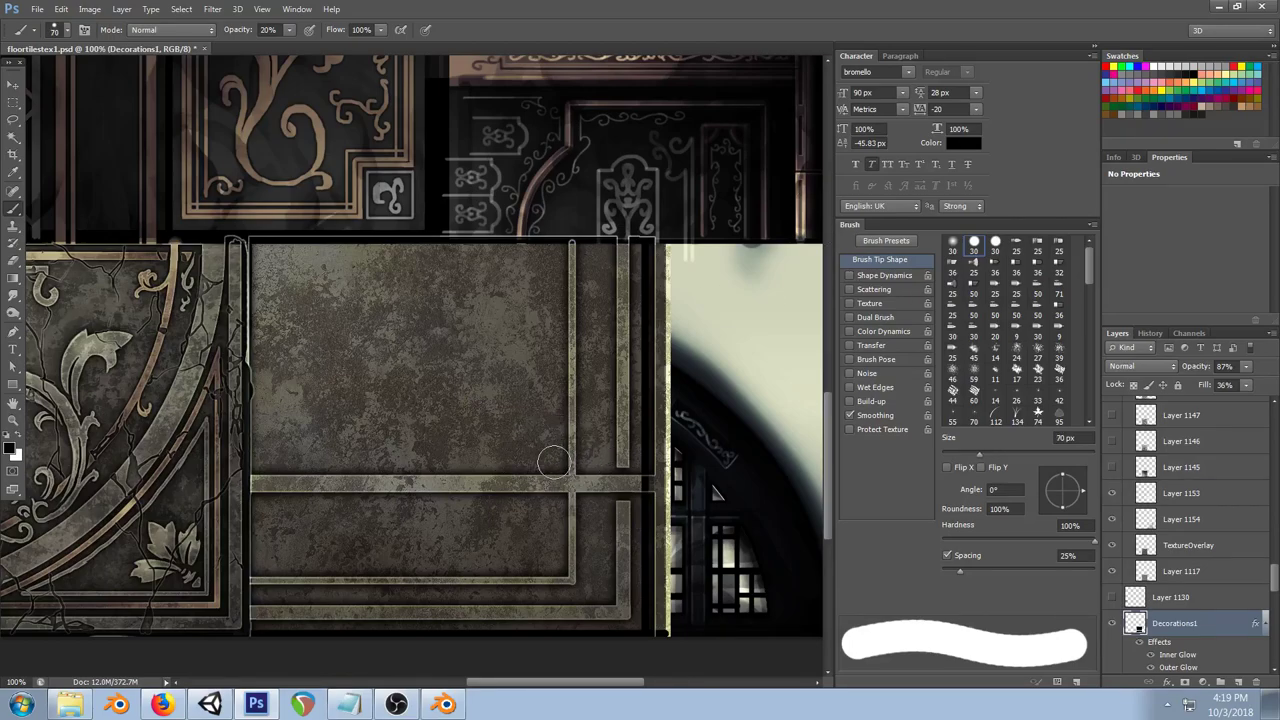
key("bracketleft")
key("bracketleft")
key("bracketleft")
key("bracketleft")
key("bracketleft")
key("bracketleft")
key("bracketleft")
key("bracketleft")
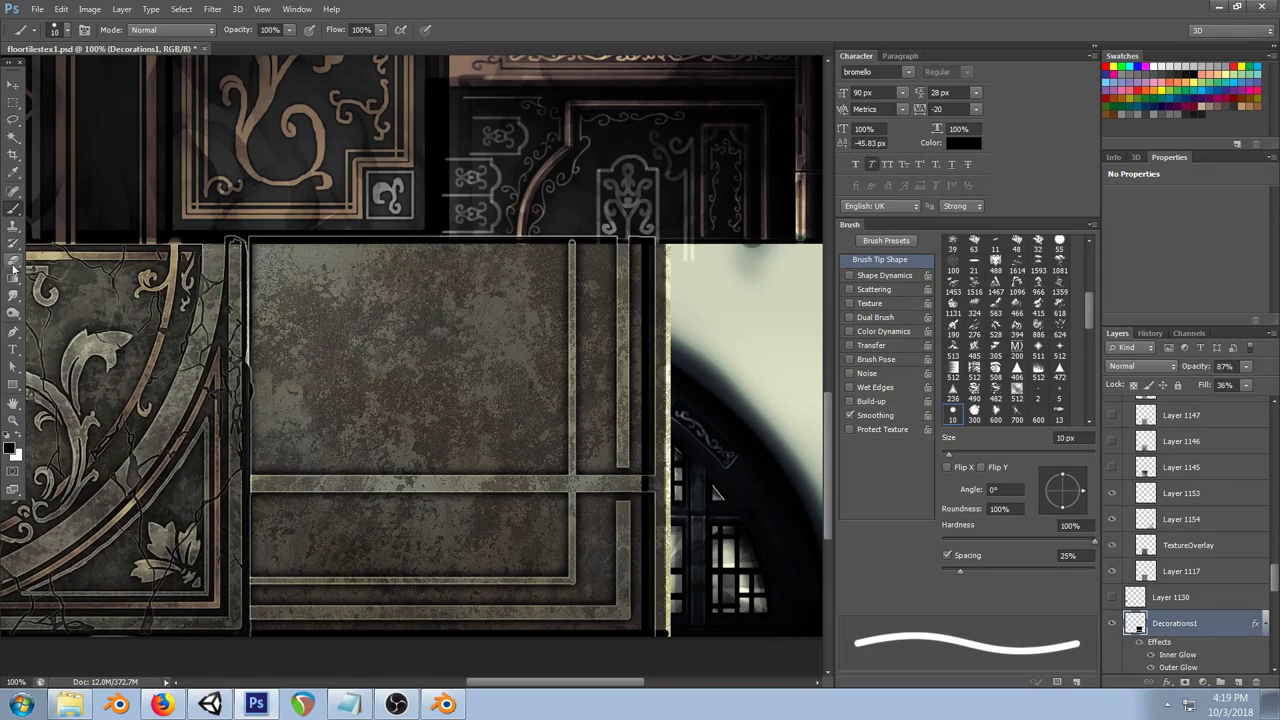
left_click_drag(555, 480, 581, 472)
key("ctrl+alt+z")
key("ctrl+alt+z")
key("ctrl+alt+z")
left_click_drag(565, 484, 562, 512)
left_click_drag(580, 467, 580, 514)
key("ctrl+alt+z")
key("ctrl+s")
Step: Switch to Unity's Scene view, stop play mode, and select the four pieces that form one concrete floor tile
left_click(209, 704)
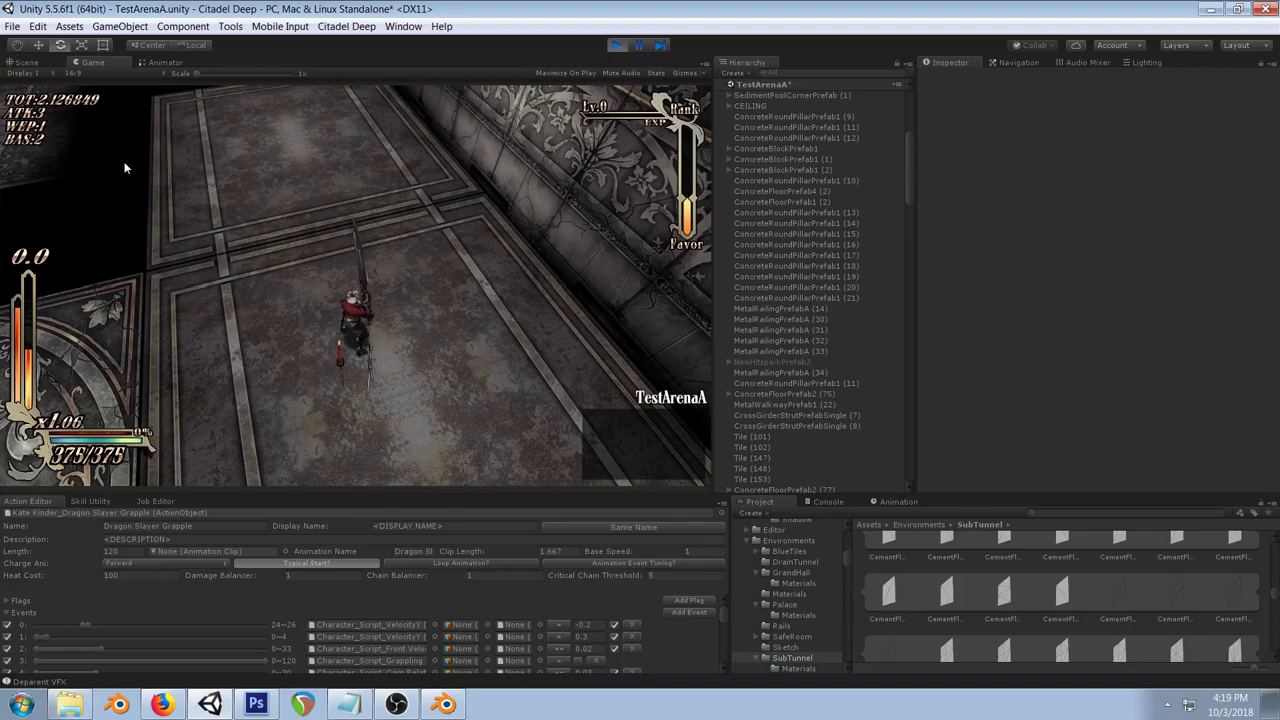
left_click(24, 62)
left_click_drag(359, 222, 229, 309)
left_click_drag(290, 260, 591, 251)
left_click_drag(336, 220, 518, 320)
left_click(224, 173)
left_click(301, 216, "shift")
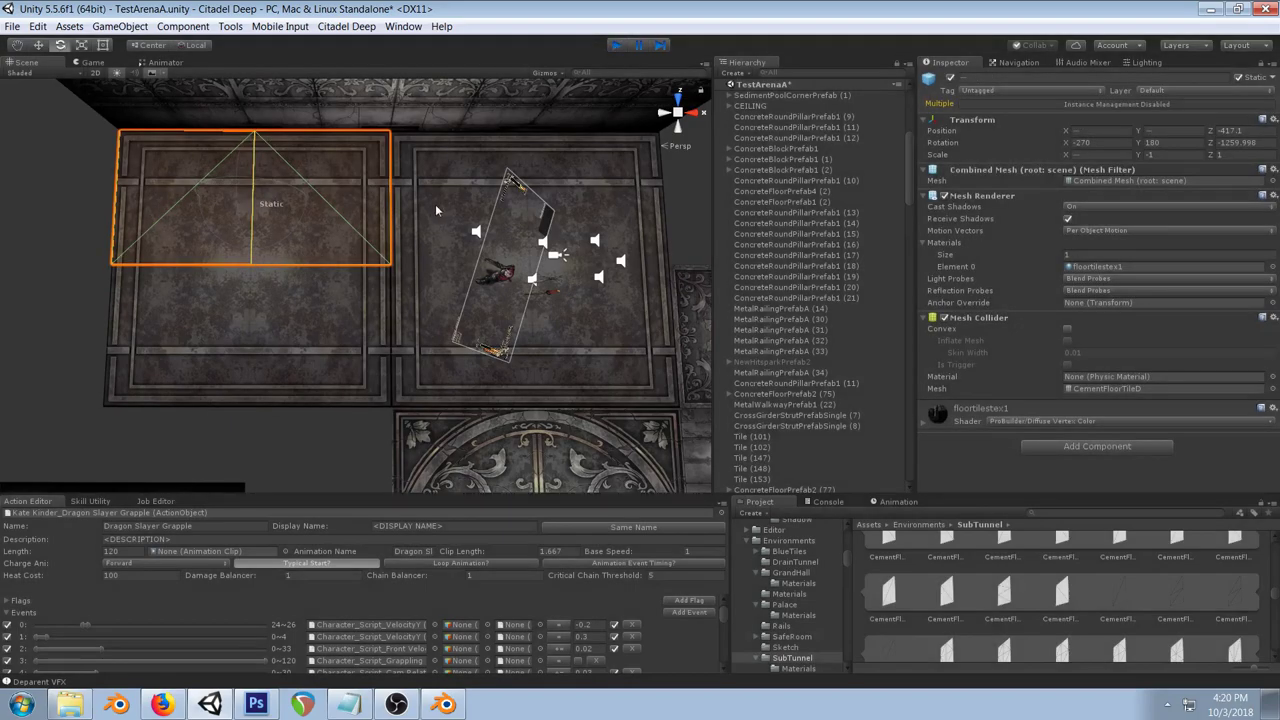
key("ctrl+p")
left_click(226, 323)
left_click(270, 319, "shift")
left_click(298, 210, "shift")
left_click(150, 188, "shift")
Step: Repeat the selected concrete tile as a two-by-two block in an empty area of the scene to judge the texture
left_click_drag(271, 226, 332, 224)
key("w")
left_click_drag(678, 283, 198, 256)
key("ctrl+z")
left_click_drag(675, 287, 236, 40)
left_click_drag(157, 320, 260, 291)
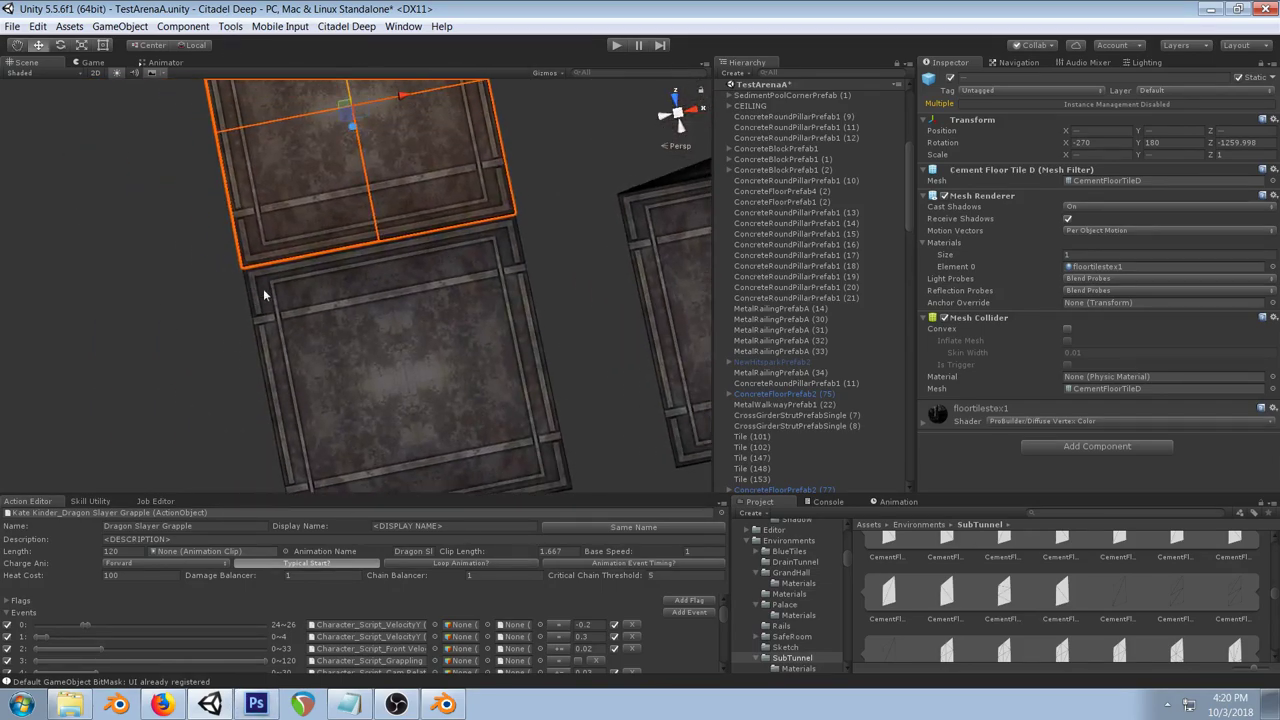
scroll(262, 292, "up", 1)
left_click_drag(395, 125, 160, 231)
left_click_drag(440, 113, 217, 162)
left_click(560, 124)
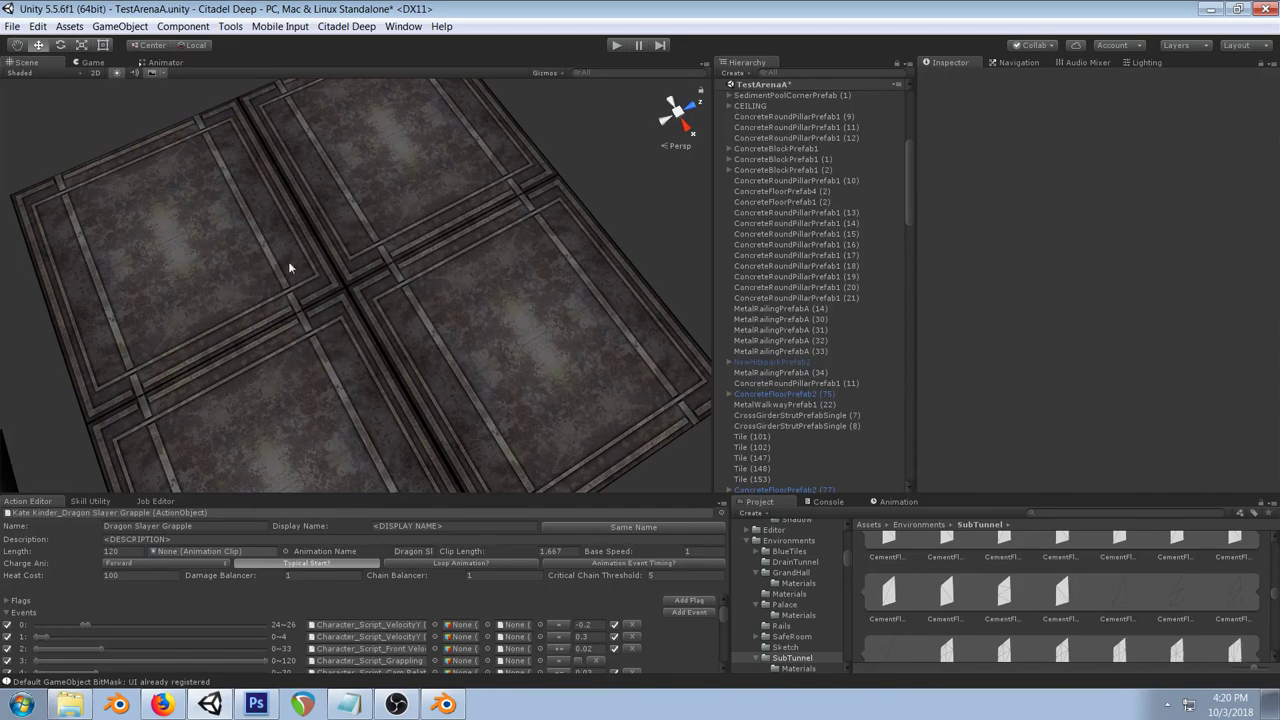
left_click_drag(366, 363, 453, 292)
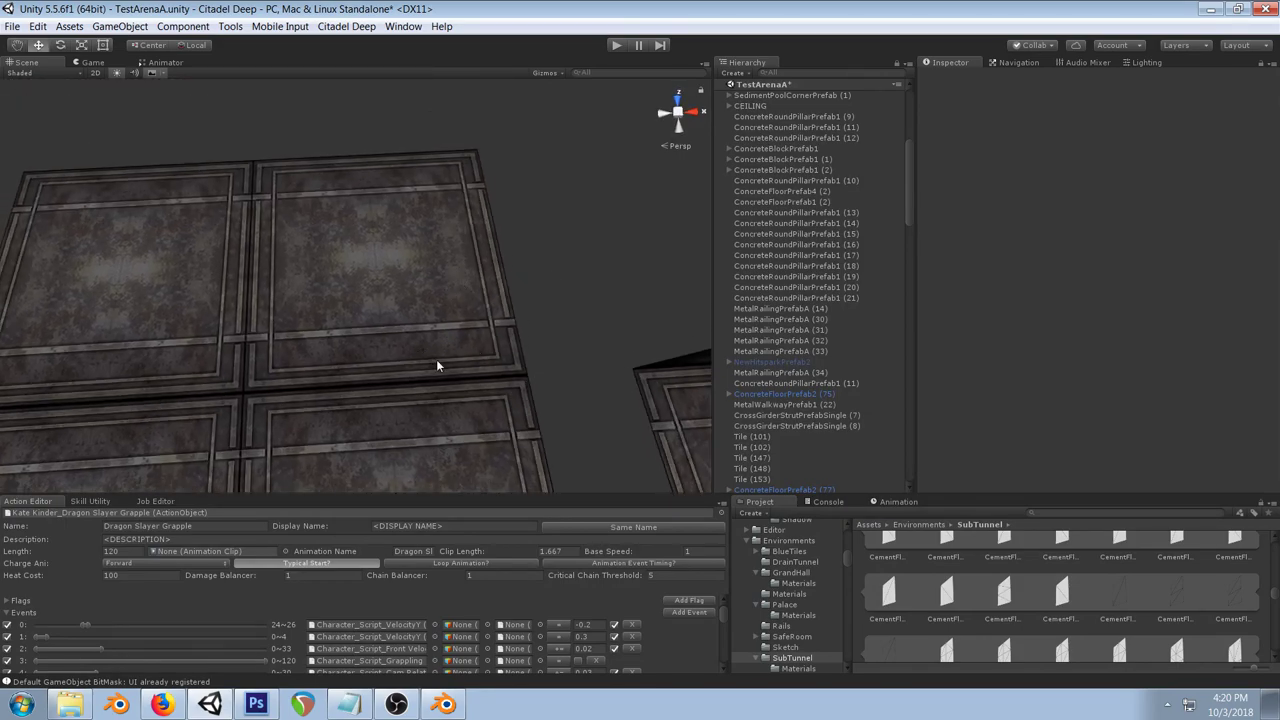
Step: In Photoshop, set Layer 1154's opacity to 86% and save the texture
left_click(256, 704)
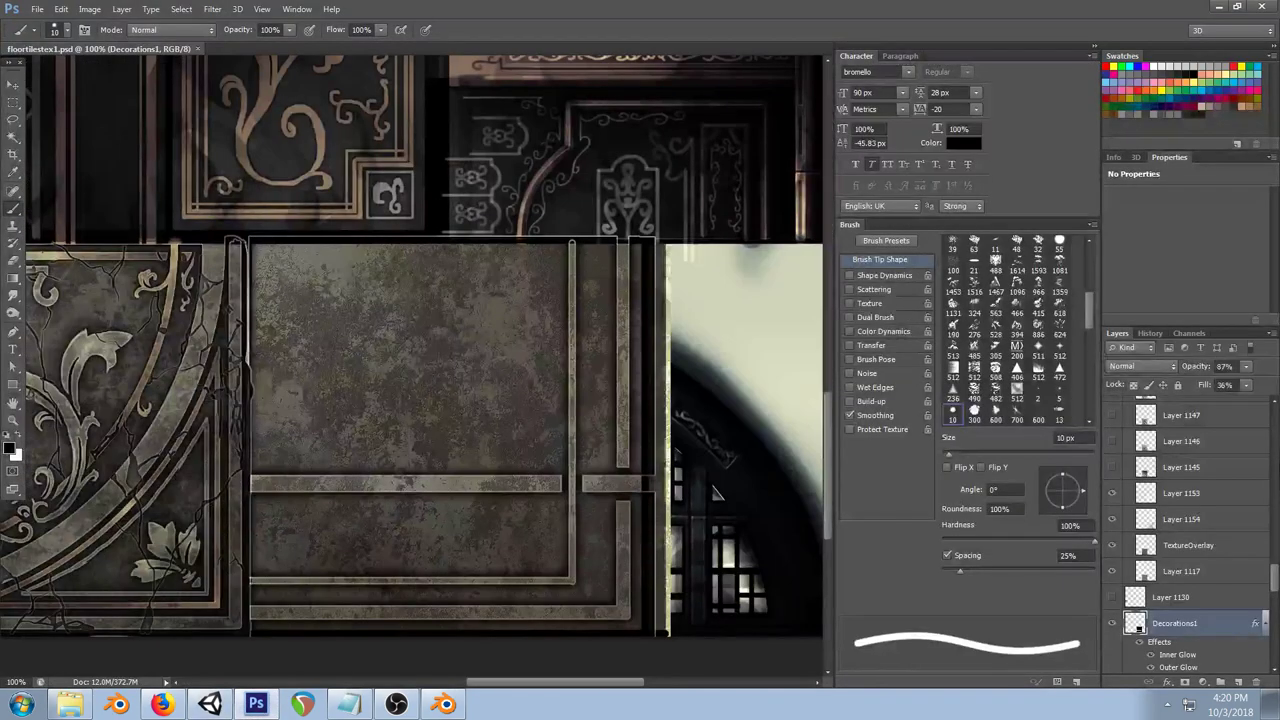
left_click(1195, 495)
left_click(1190, 519)
left_click(1246, 366)
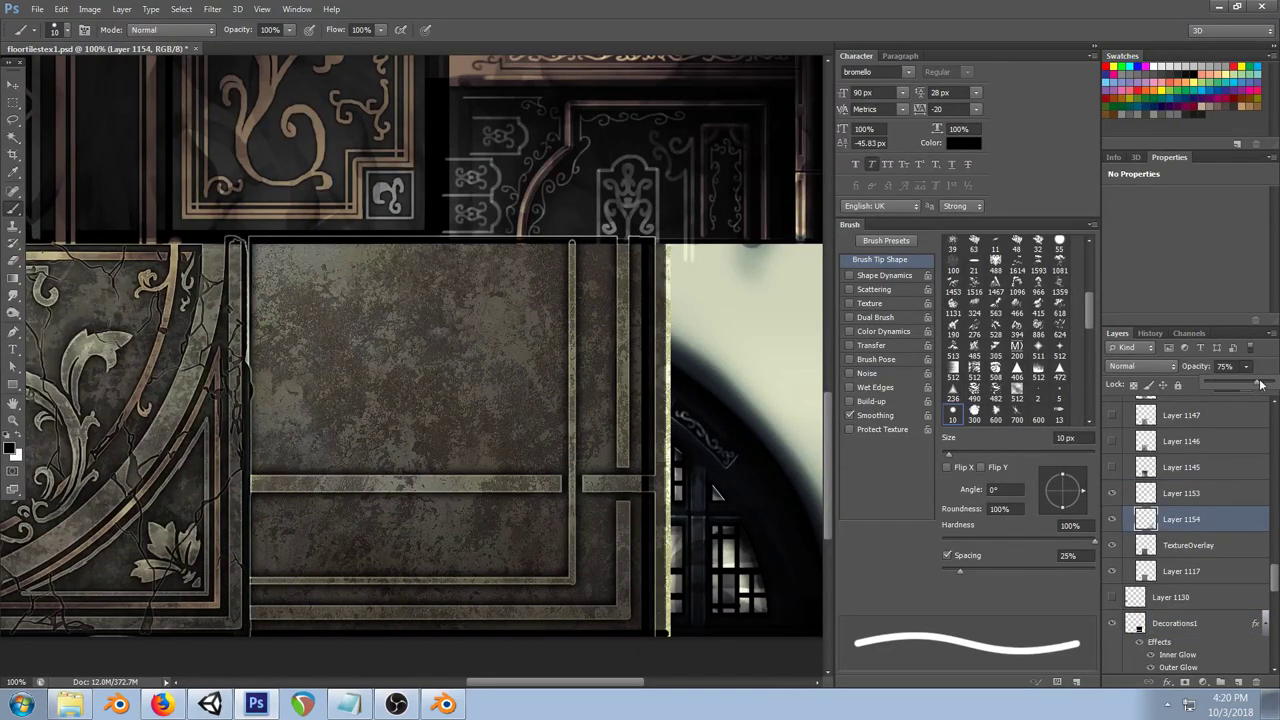
left_click(384, 438)
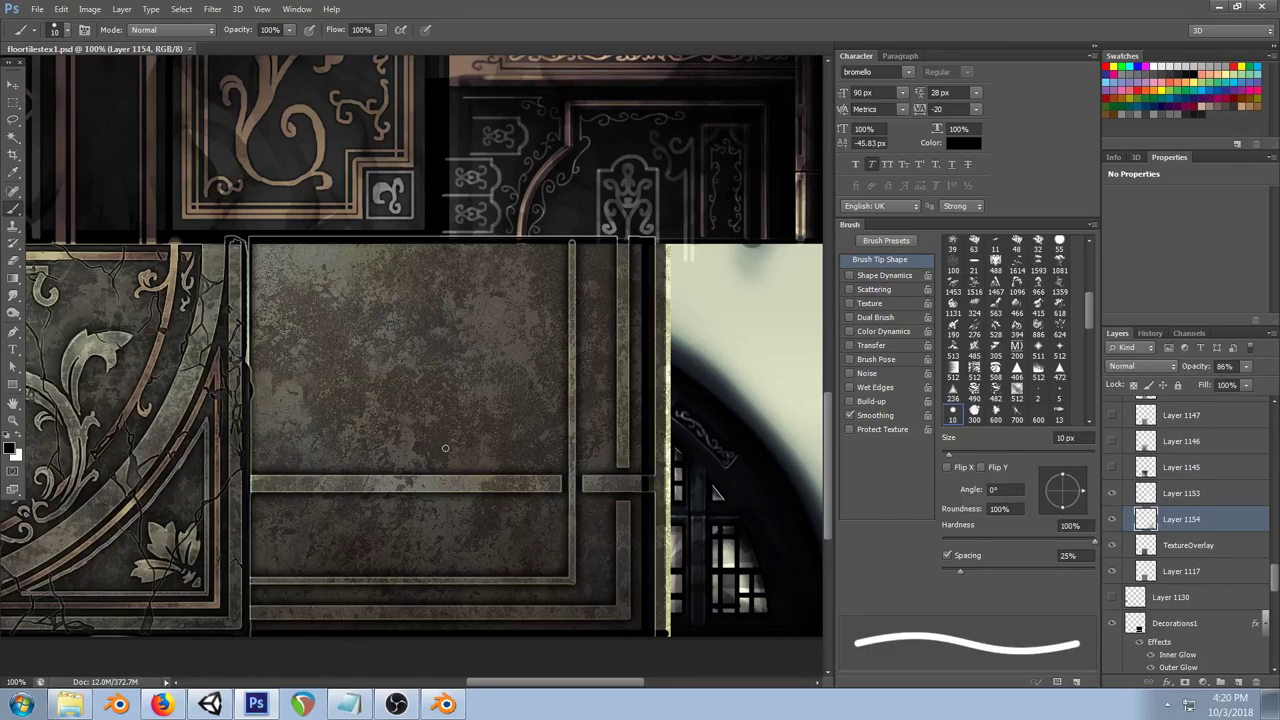
Step: Enlarge the eraser to 15 px with Shape Dynamics, duplicate the Decorations1 layer, and clear the copy's contents
left_click(1150, 626)
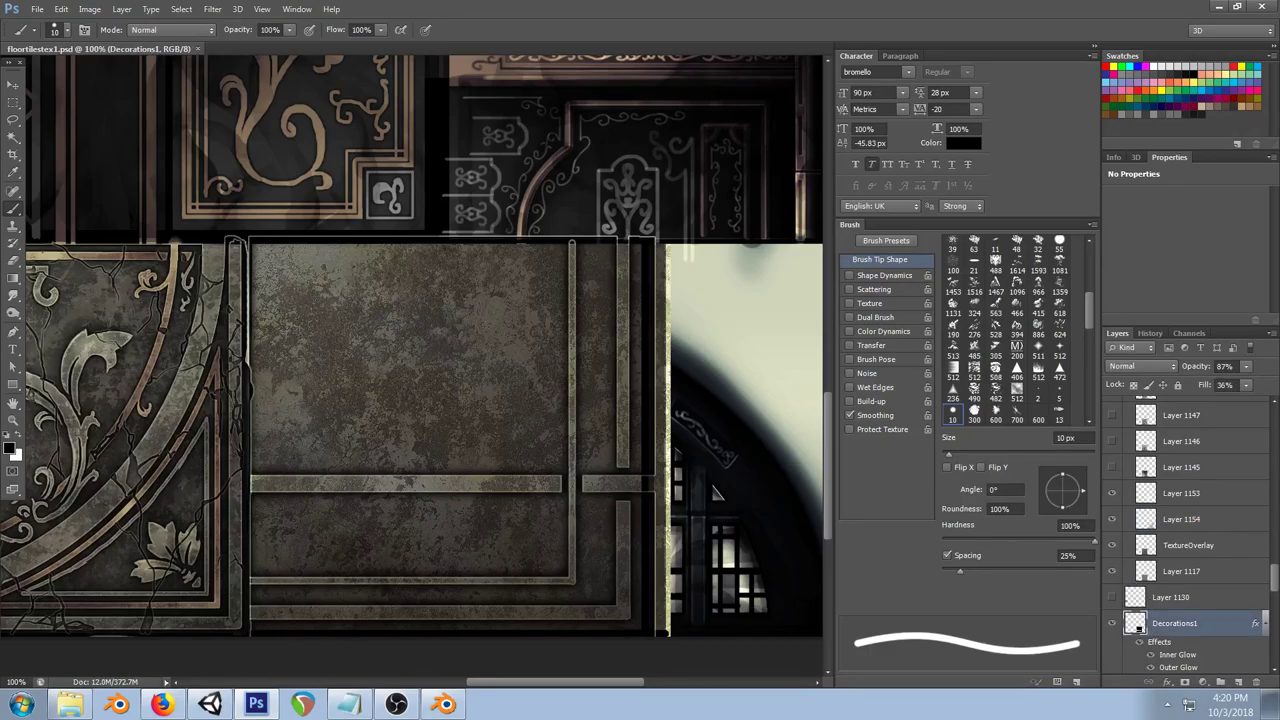
left_click(13, 257)
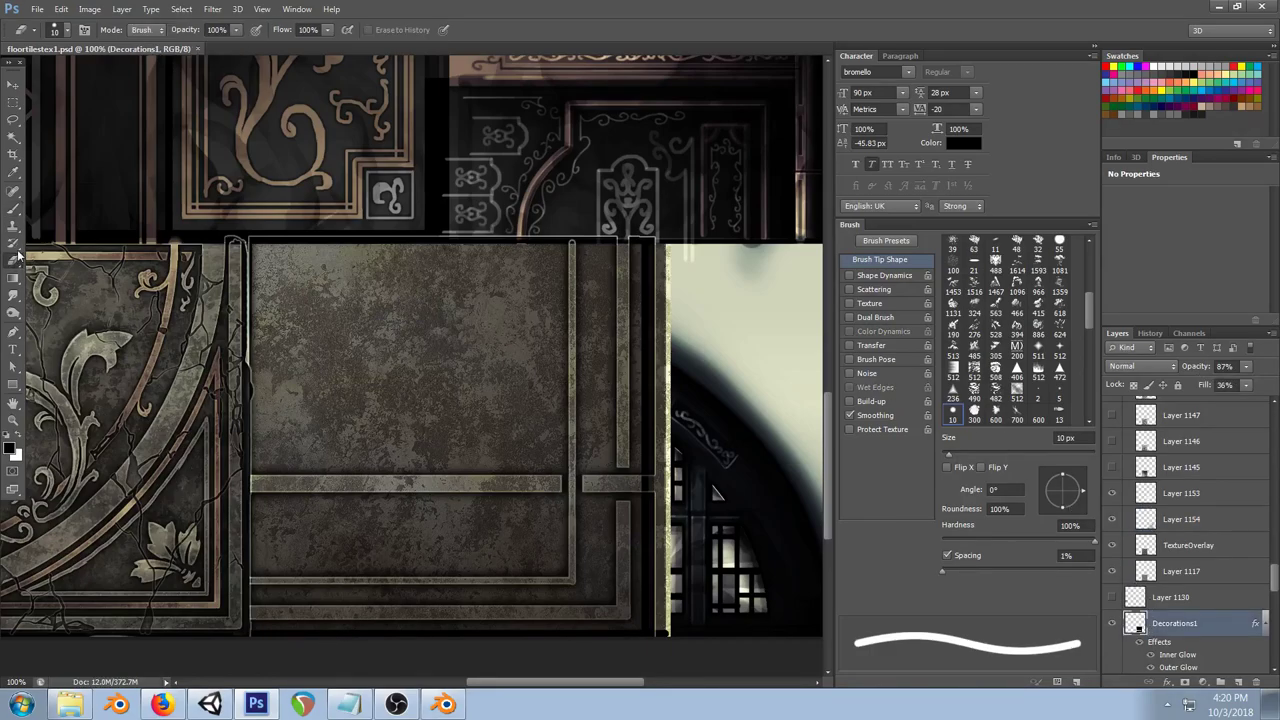
left_click(849, 275)
key("]")
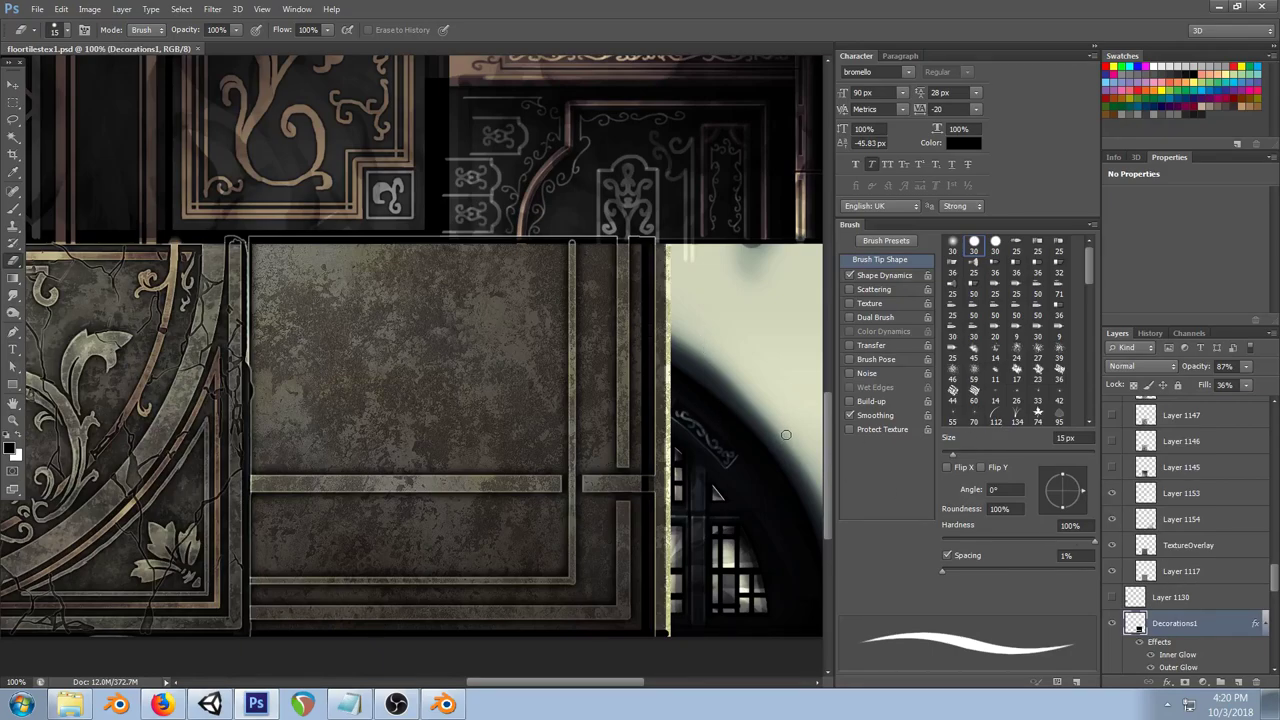
right_click(1163, 637)
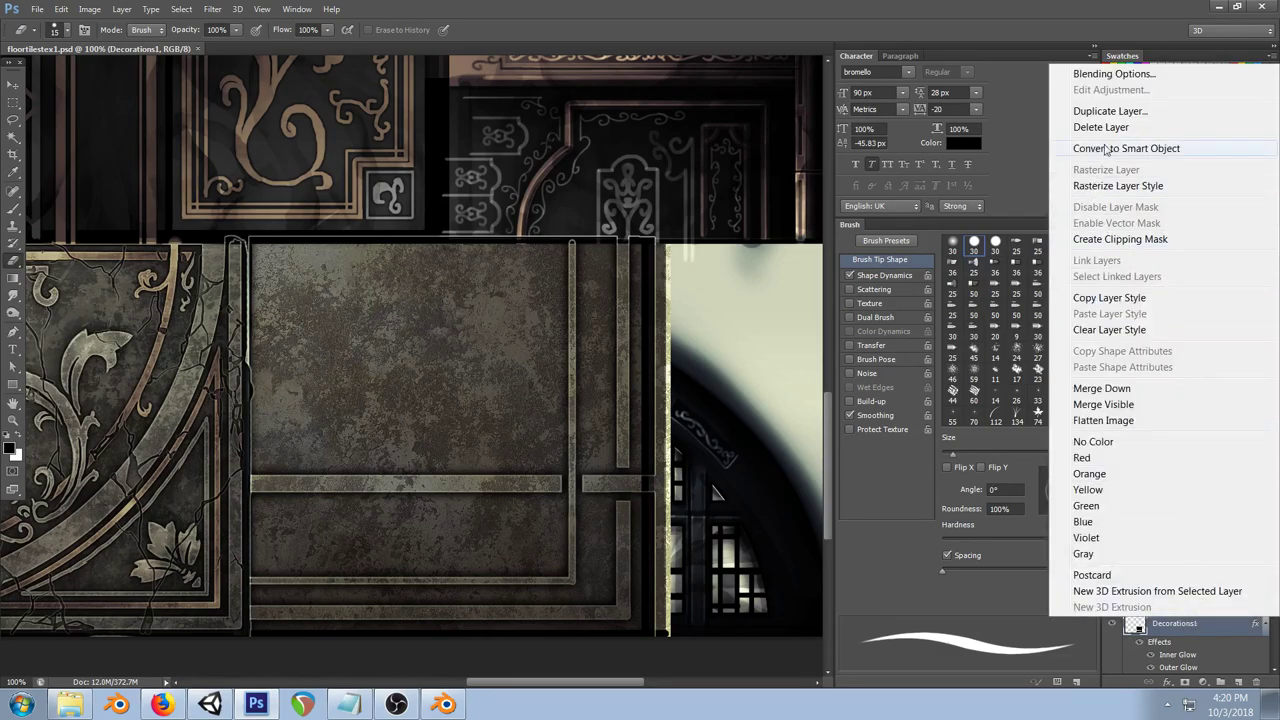
left_click(1110, 95)
left_click(756, 218)
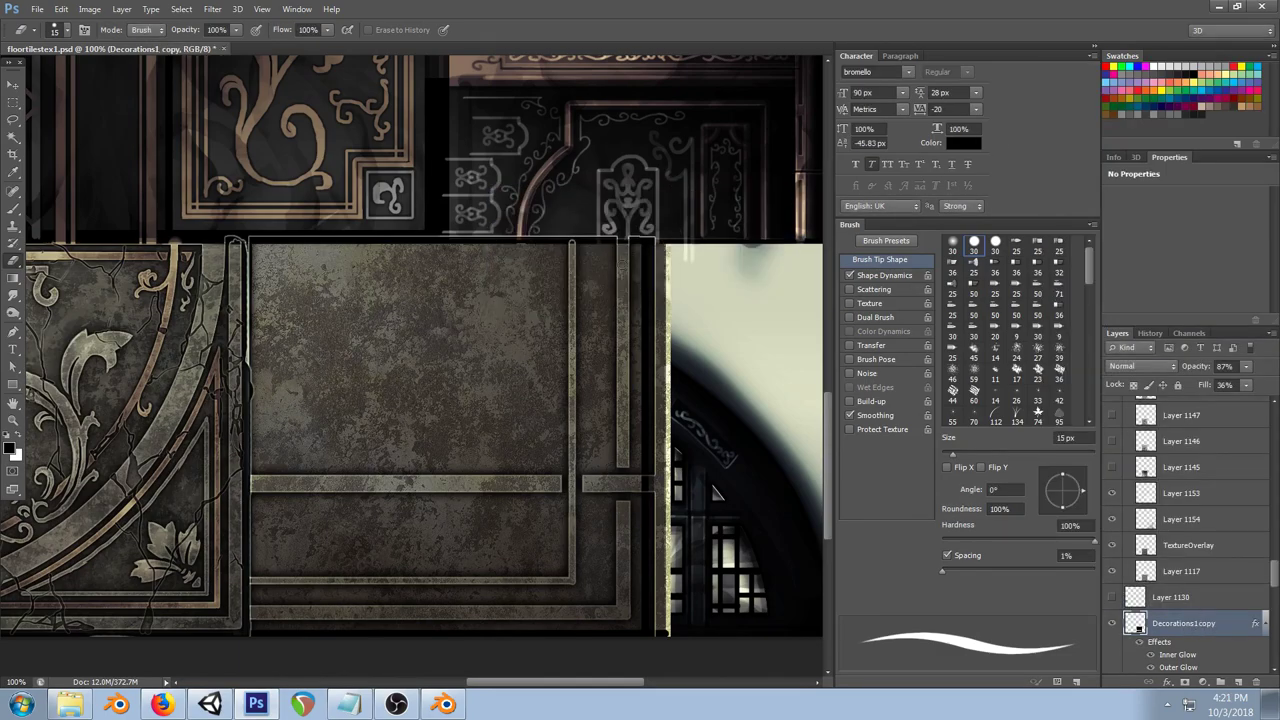
key("ctrl+a")
key("Delete")
key("ctrl+d")
Step: Turn on Shape Dynamics for the brush and try strokes on the Decorations1 copy at 10 px and at 20 px with 20% opacity
left_click(13, 208)
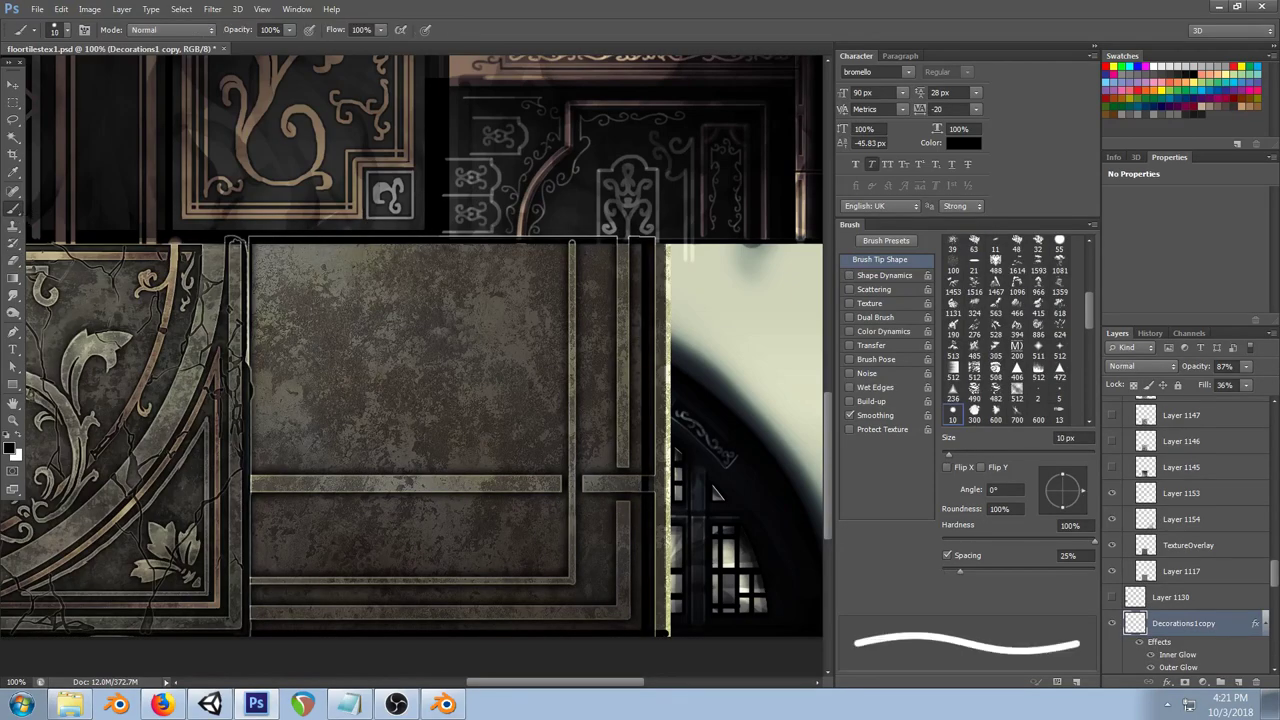
left_click(849, 275)
mouse_move(438, 352)
left_mouse_down()
mouse_move(407, 410)
mouse_move(431, 397)
left_mouse_up()
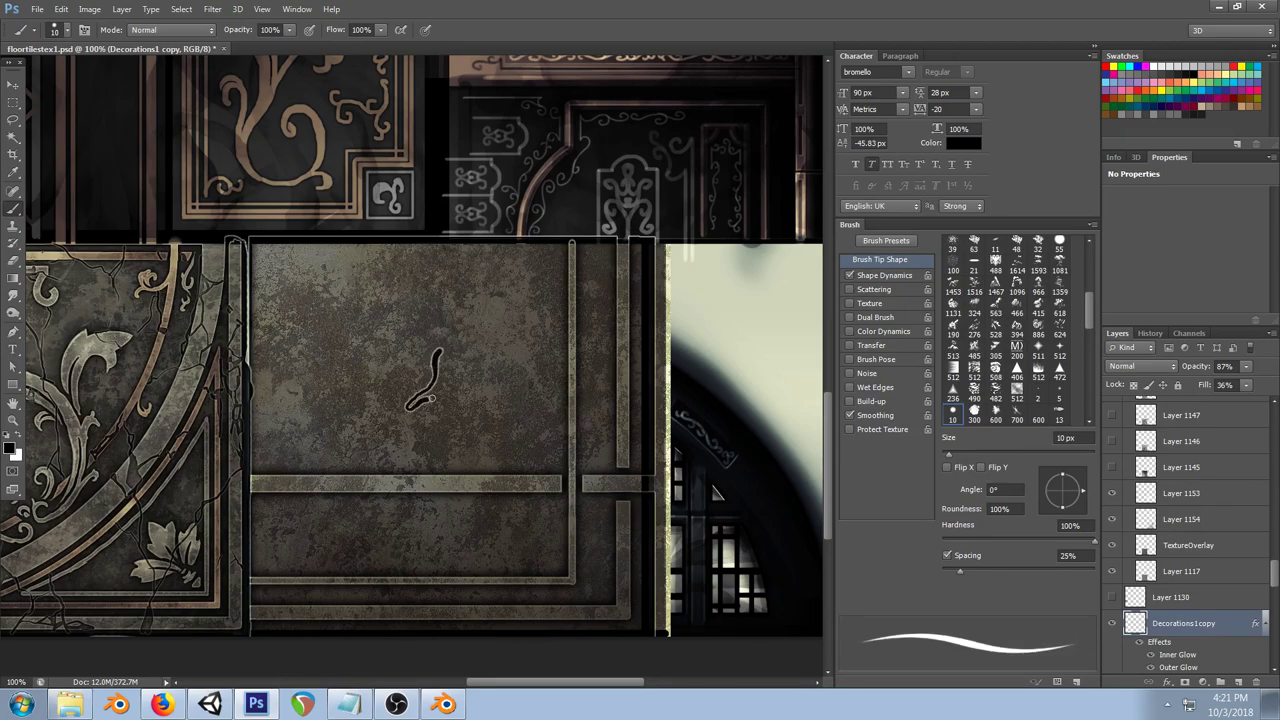
key("ctrl+z")
key("bracketright")
key("bracketright")
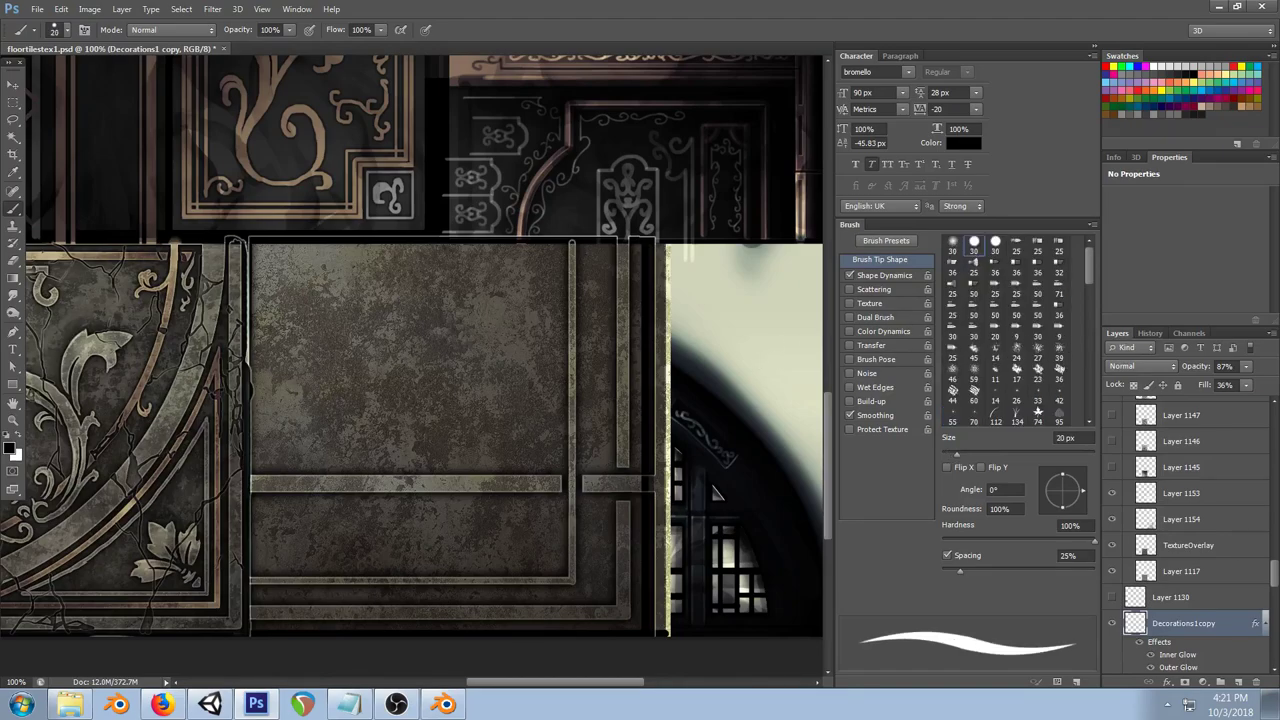
key("2")
left_click_drag(392, 396, 370, 432)
key("ctrl+z")
Step: Delete the Decorations1 copy and add a new empty layer above Decorations1
right_click(1226, 624)
left_click(1108, 116)
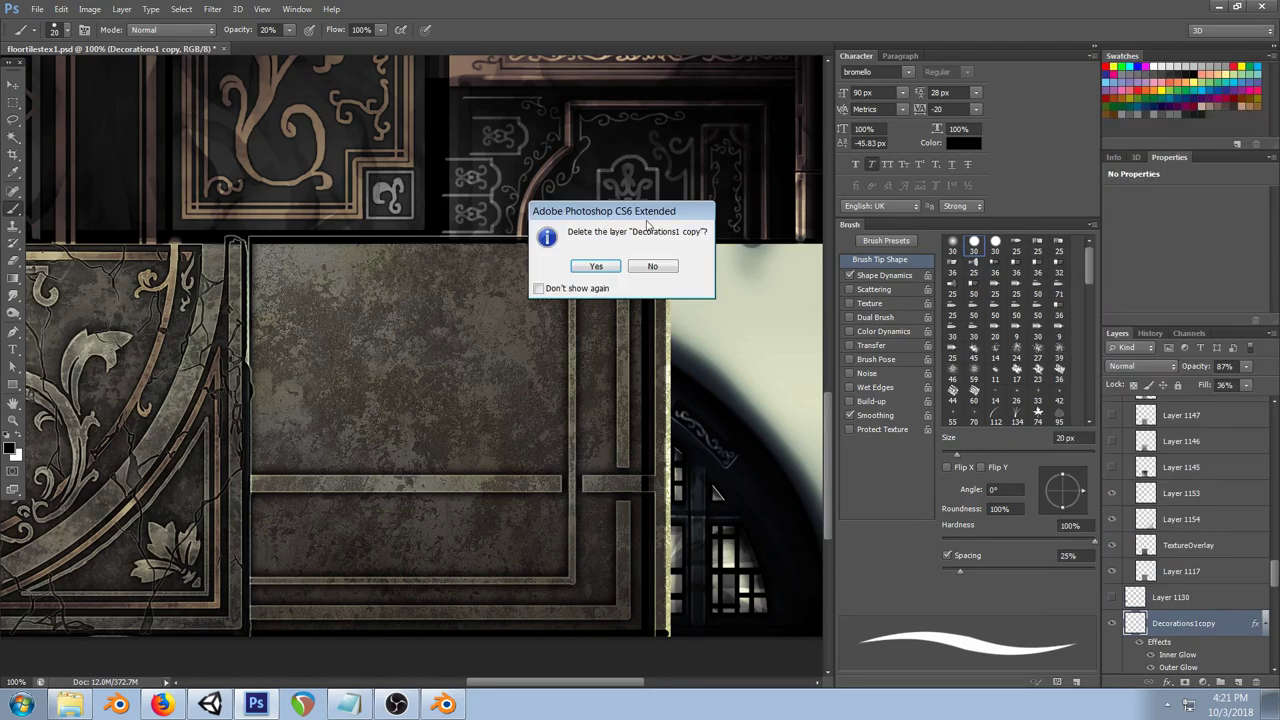
left_click(596, 266)
left_click_drag(156, 405, 400, 333)
left_click_drag(602, 351, 392, 423)
key("ctrl+shift+n")
left_click(469, 219)
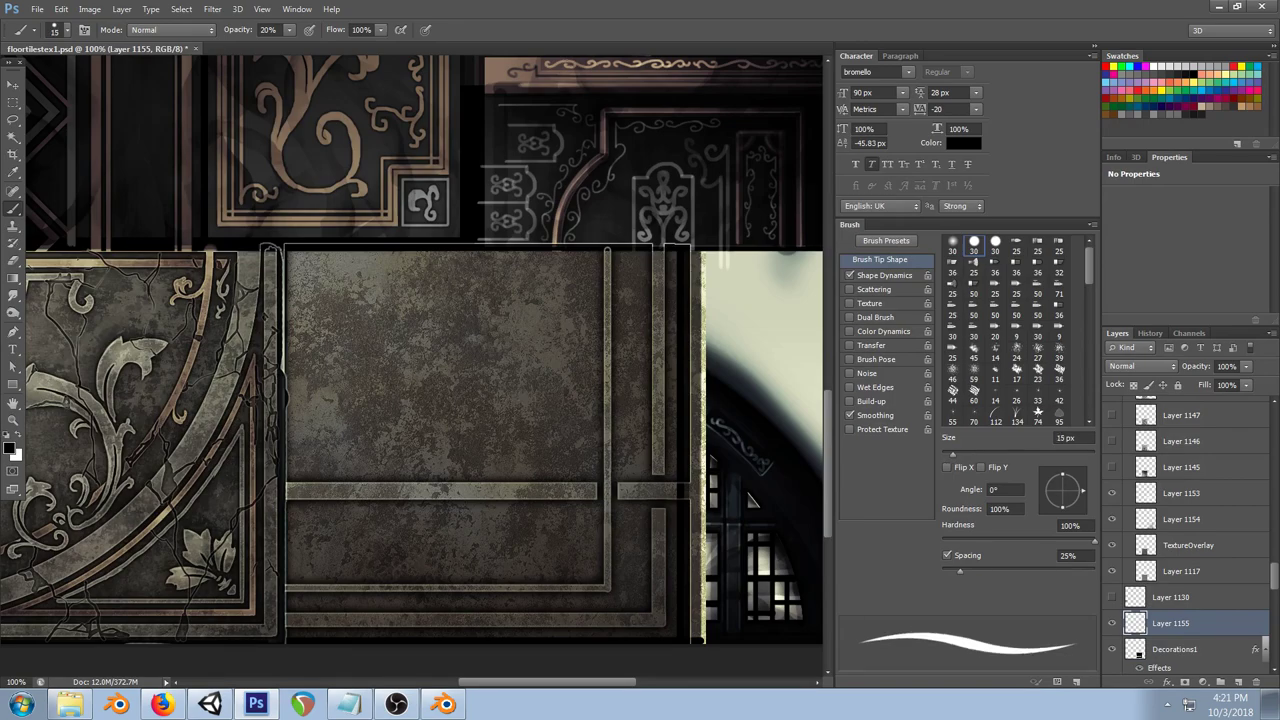
Step: Set the brush to 10 px at 100% opacity and try crack strokes across the concrete tile, undoing them
key("bracketleft")
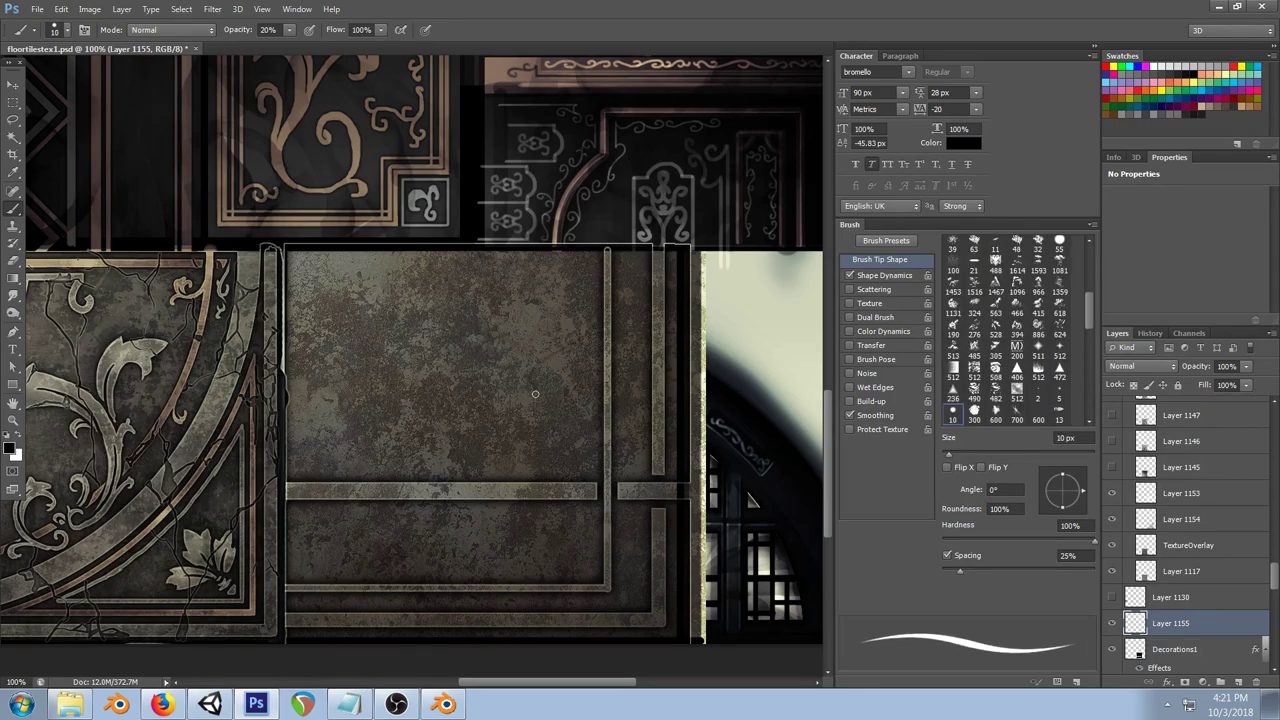
key("0")
key("ctrl+z")
key("ctrl+z")
mouse_move(568, 278)
left_mouse_down()
mouse_move(494, 361)
mouse_move(529, 410)
mouse_move(415, 562)
left_mouse_up()
key("ctrl+z")
left_click_drag(351, 329, 603, 437)
left_click_drag(305, 597, 289, 543)
Step: Switch to Unity and examine the cracks in the ornamental wall panels and the adjoining floor border
key("alt+Tab")
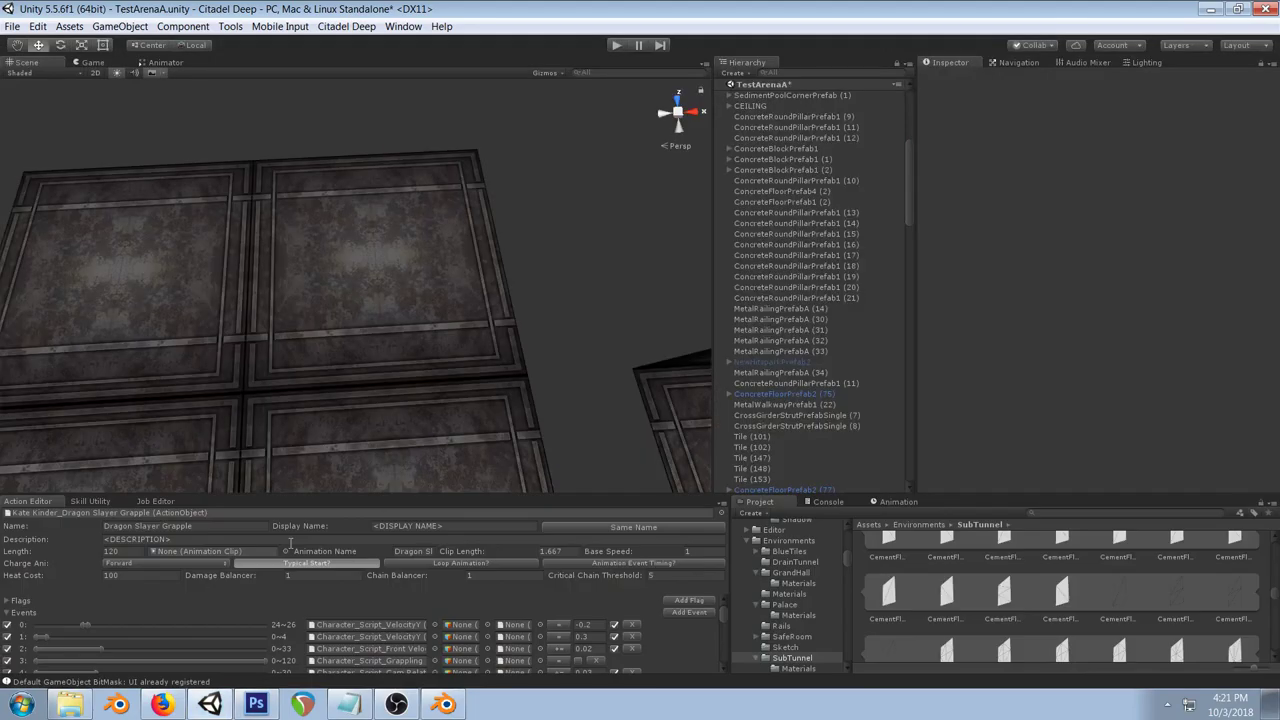
left_click_drag(346, 319, 503, 281, "alt")
scroll(523, 206, "up", 3)
scroll(503, 281, "down", 2)
left_click(380, 443)
key("f")
scroll(491, 326, "up", 12)
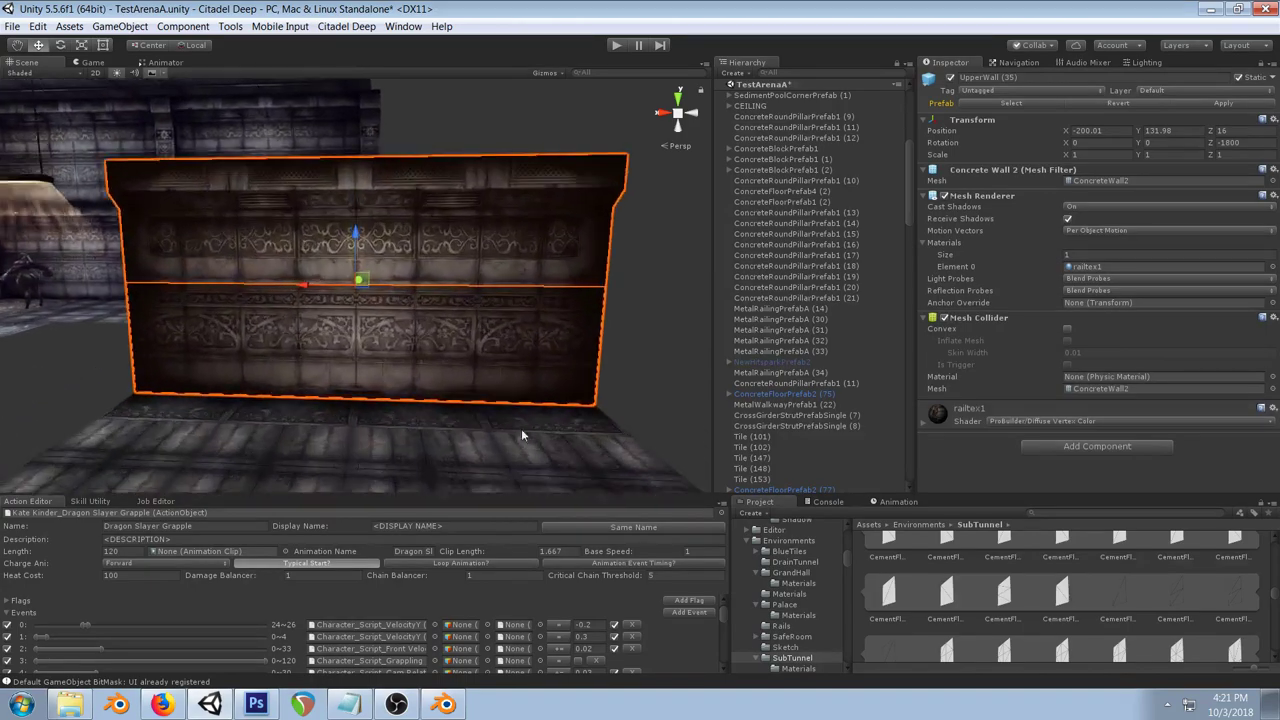
left_click(687, 441)
scroll(420, 409, "up", 6)
left_click_drag(420, 409, 496, 98)
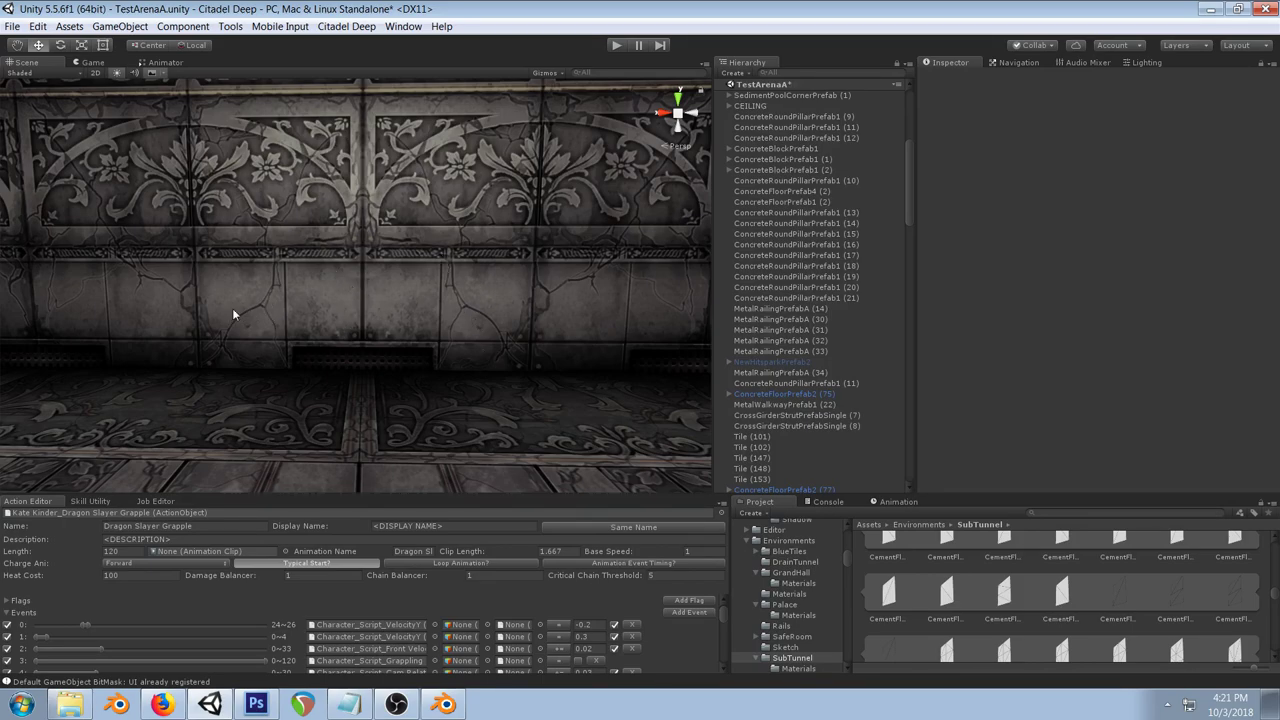
Step: In Photoshop, paint a black crack from the tile's lower edge up past the horizontal bar on Layer 1155, with a branch along the bar
left_click(256, 704)
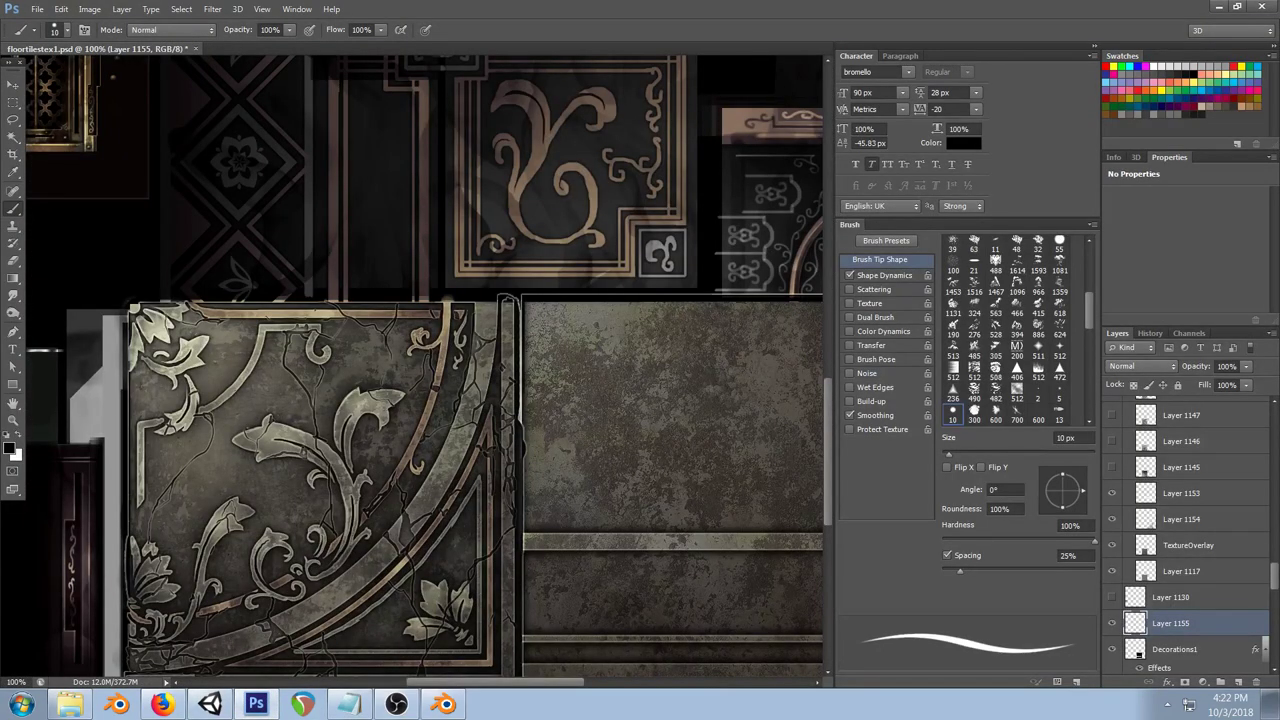
left_click_drag(603, 371, 374, 337)
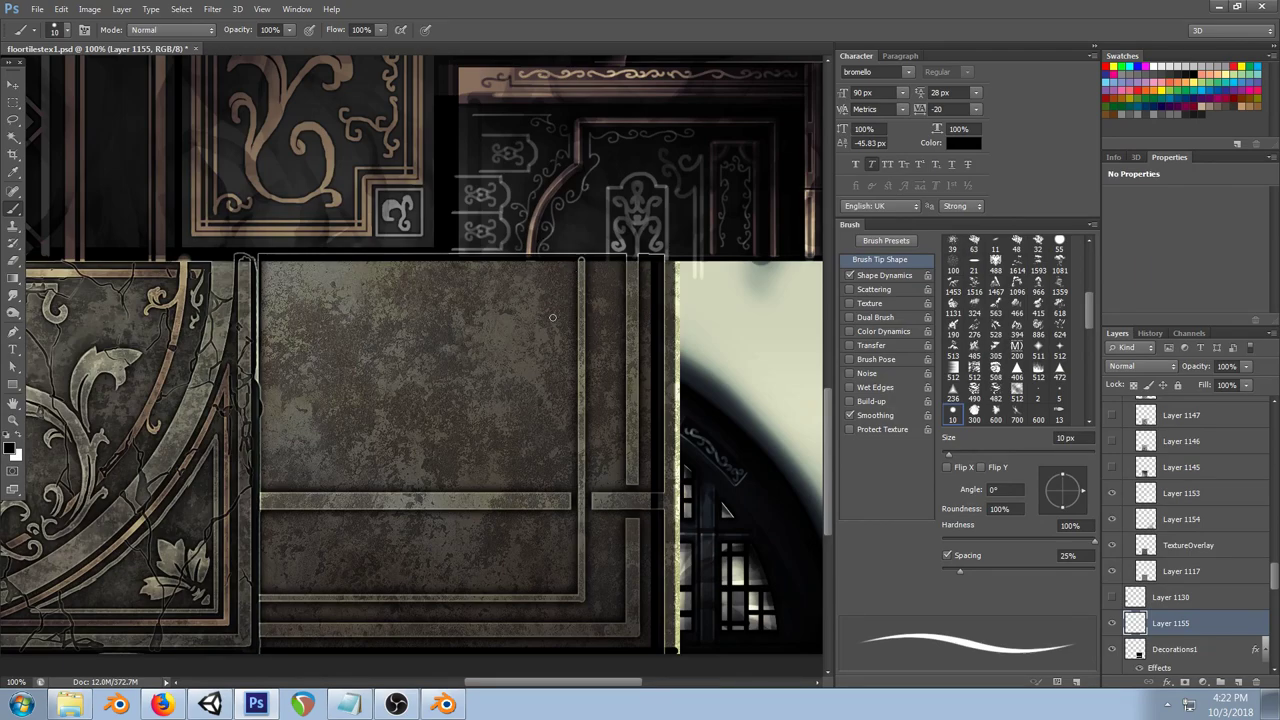
left_click_drag(530, 352, 365, 548)
key("ctrl+z")
mouse_move(542, 643)
left_mouse_down()
mouse_move(514, 563)
mouse_move(498, 405)
left_mouse_up()
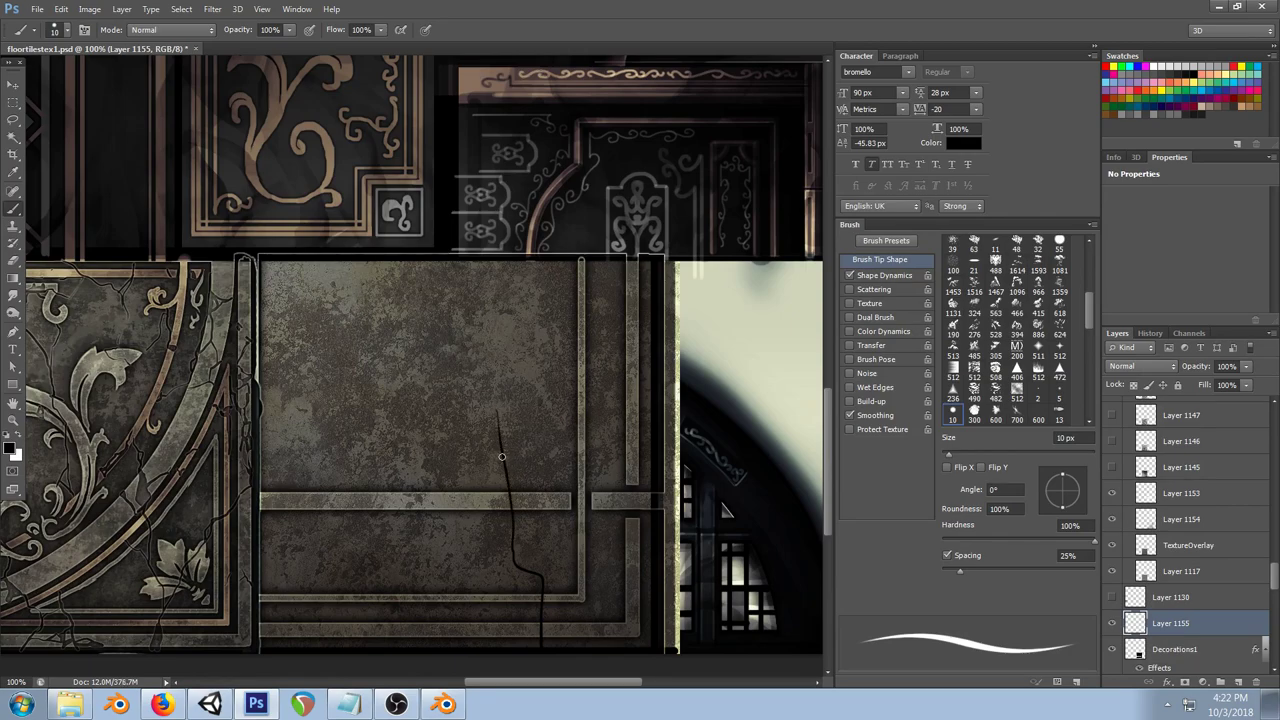
mouse_move(512, 521)
left_mouse_down()
mouse_move(540, 573)
mouse_move(525, 590)
left_mouse_up()
key("ctrl+z")
mouse_move(519, 569)
left_mouse_down()
mouse_move(474, 510)
mouse_move(479, 522)
mouse_move(452, 508)
mouse_move(418, 515)
left_mouse_up()
mouse_move(399, 505)
left_mouse_down()
mouse_move(377, 479)
mouse_move(408, 441)
mouse_move(382, 413)
left_mouse_up()
key("ctrl+z")
Step: Paint a diagonal crack branch down to the tile's lower edge, and widen the main crack at its base and at the bar
left_click_drag(435, 520, 330, 645)
key("ctrl+z")
mouse_move(436, 523)
left_mouse_down()
mouse_move(420, 559)
mouse_move(306, 647)
left_mouse_up()
left_click_drag(388, 576, 371, 626)
key("ctrl+z")
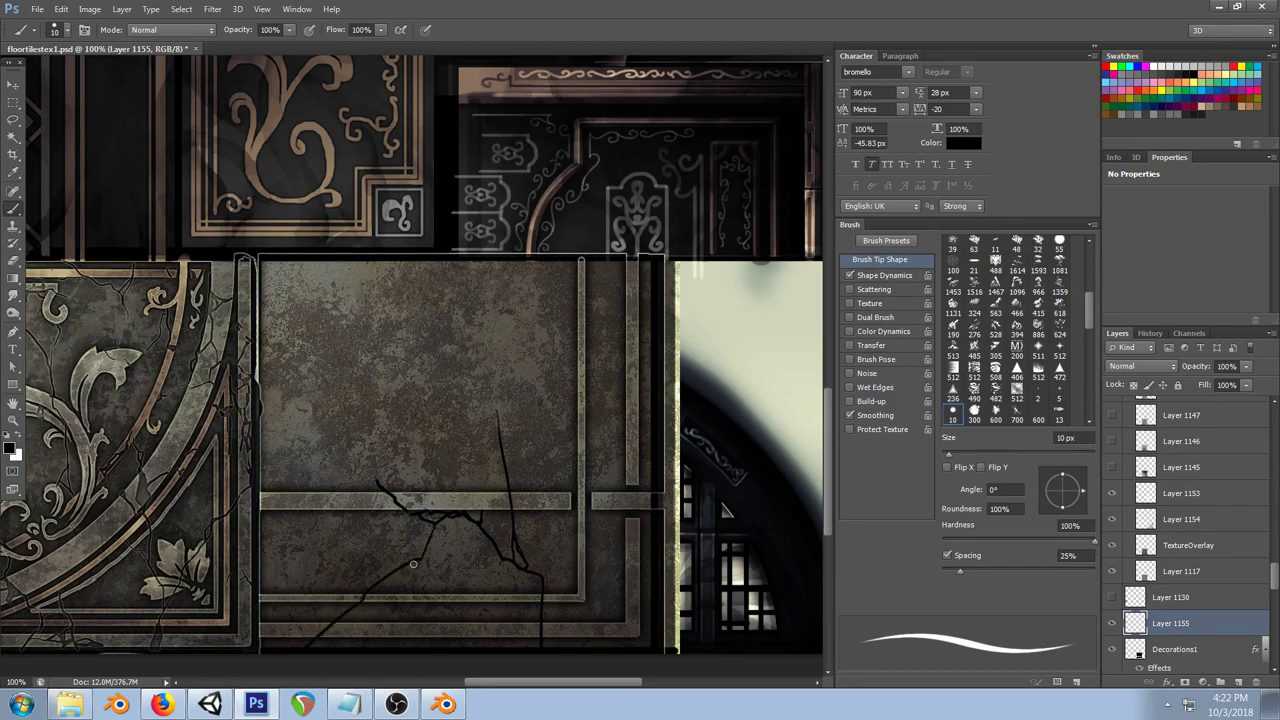
left_click_drag(543, 608, 545, 652)
left_click_drag(518, 519, 557, 512)
Step: Try Layer 1155's fill at 32%
right_click(1230, 625)
left_click(945, 7)
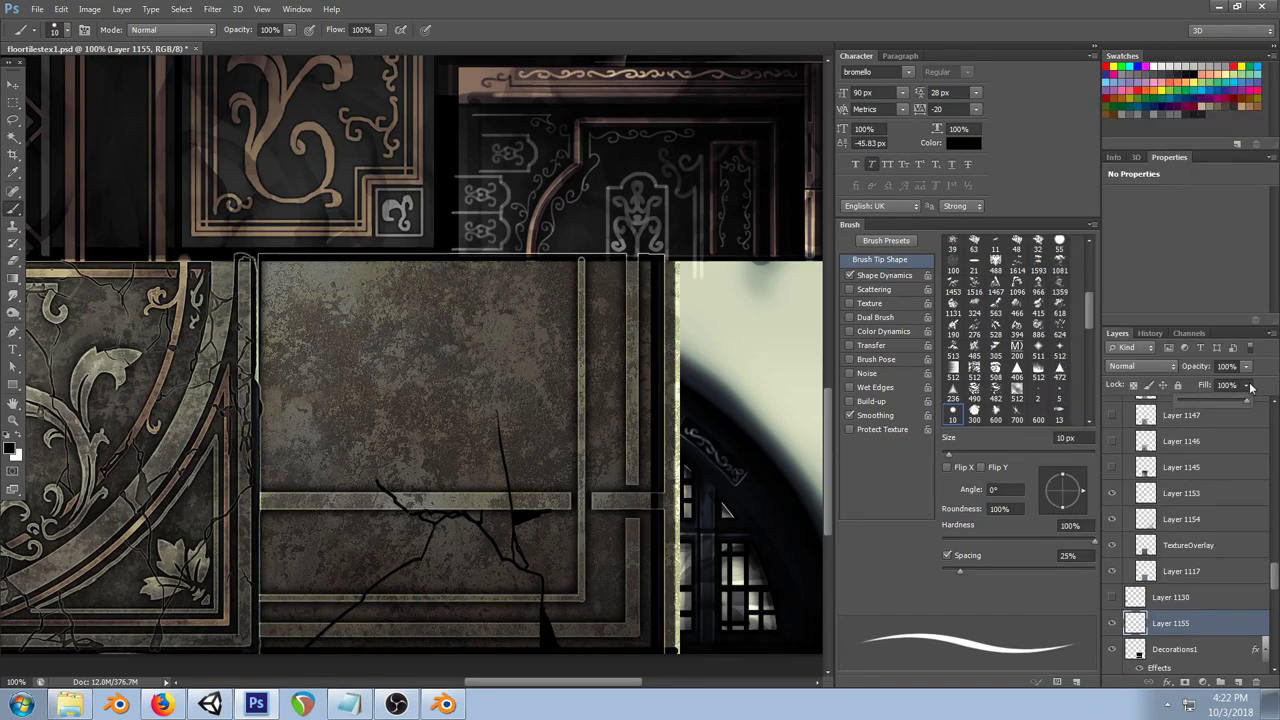
left_click(1200, 397)
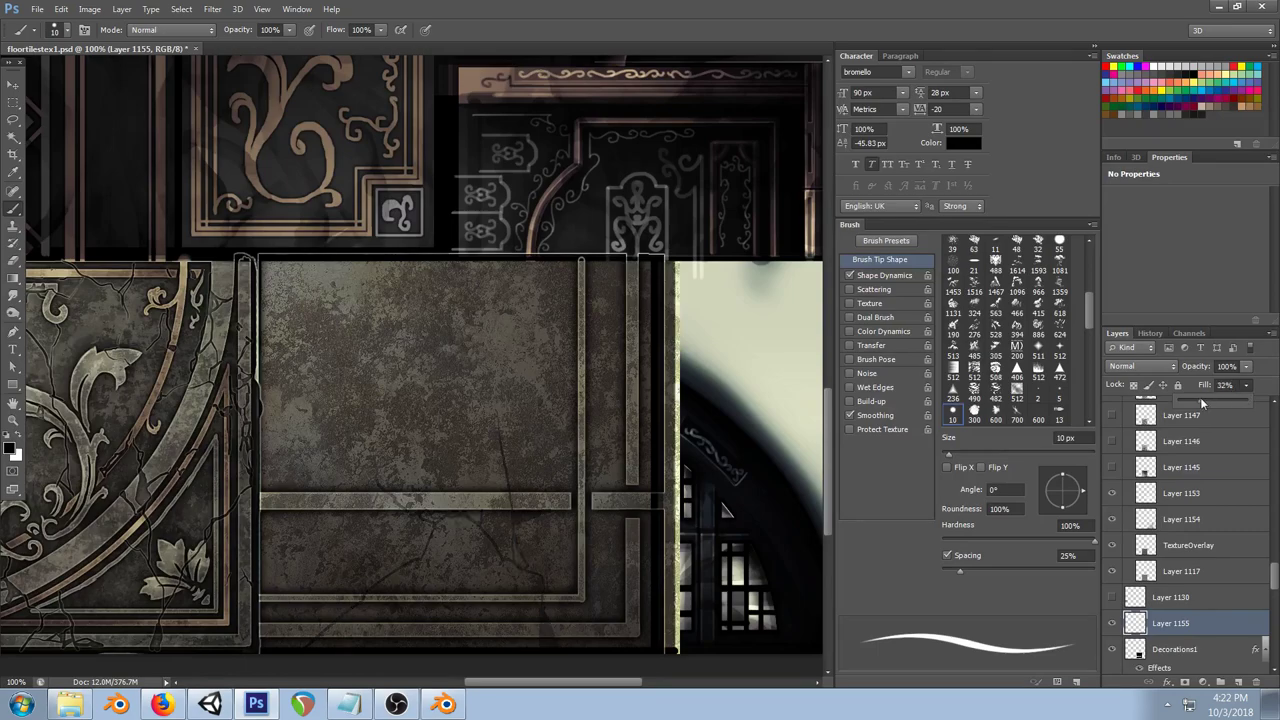
left_click_drag(1200, 397, 1274, 404)
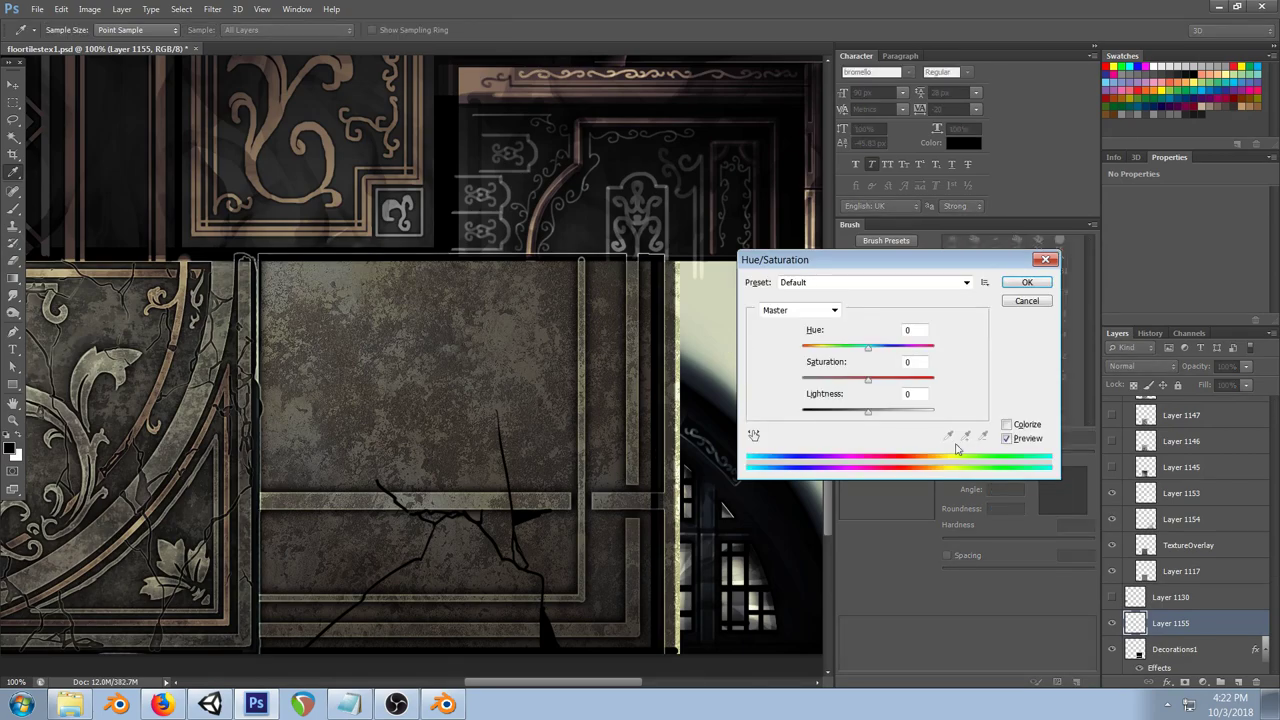
Step: Lighten the cracks on Layer 1155 with a Hue/Saturation Lightness of +17
left_click_drag(895, 416, 880, 416)
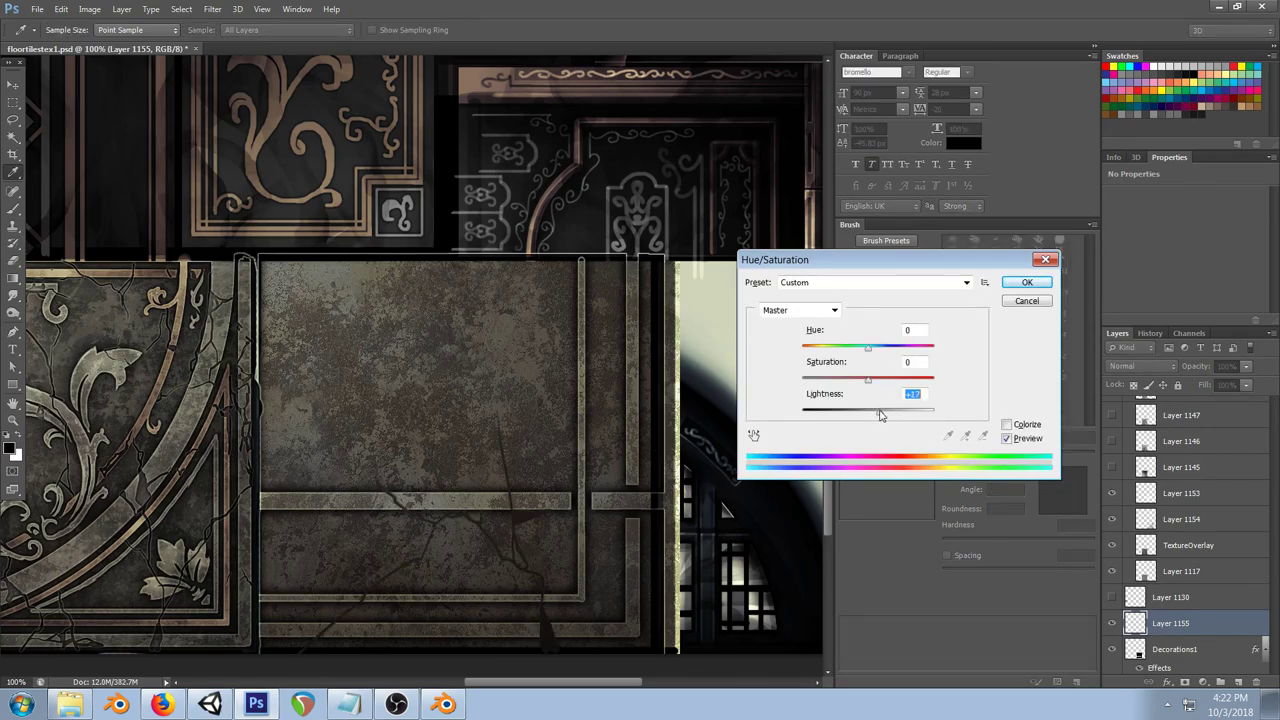
left_click(1024, 283)
right_click(1210, 625)
left_click(1118, 82)
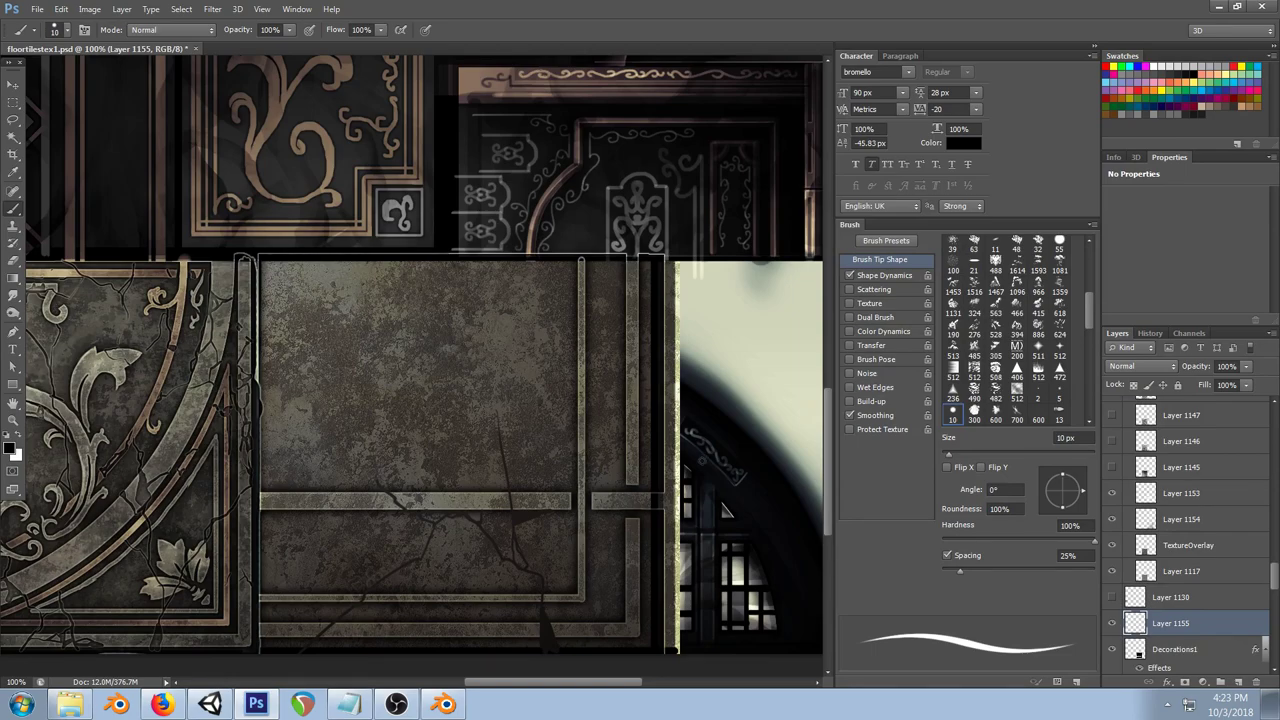
left_click(1138, 624, "ctrl")
key("ctrl+d")
Step: Add a white Outer Glow to the cracks on Layer 1155 and reduce its size
right_click(1210, 622)
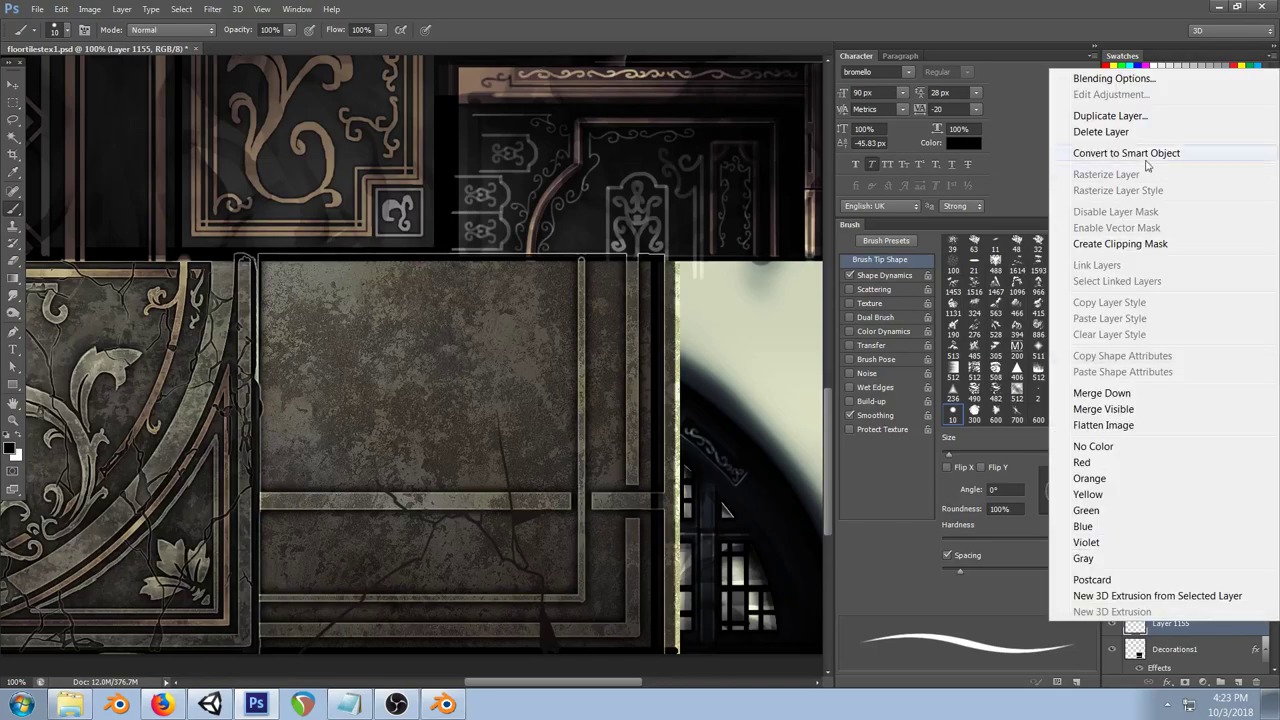
left_click(1112, 78)
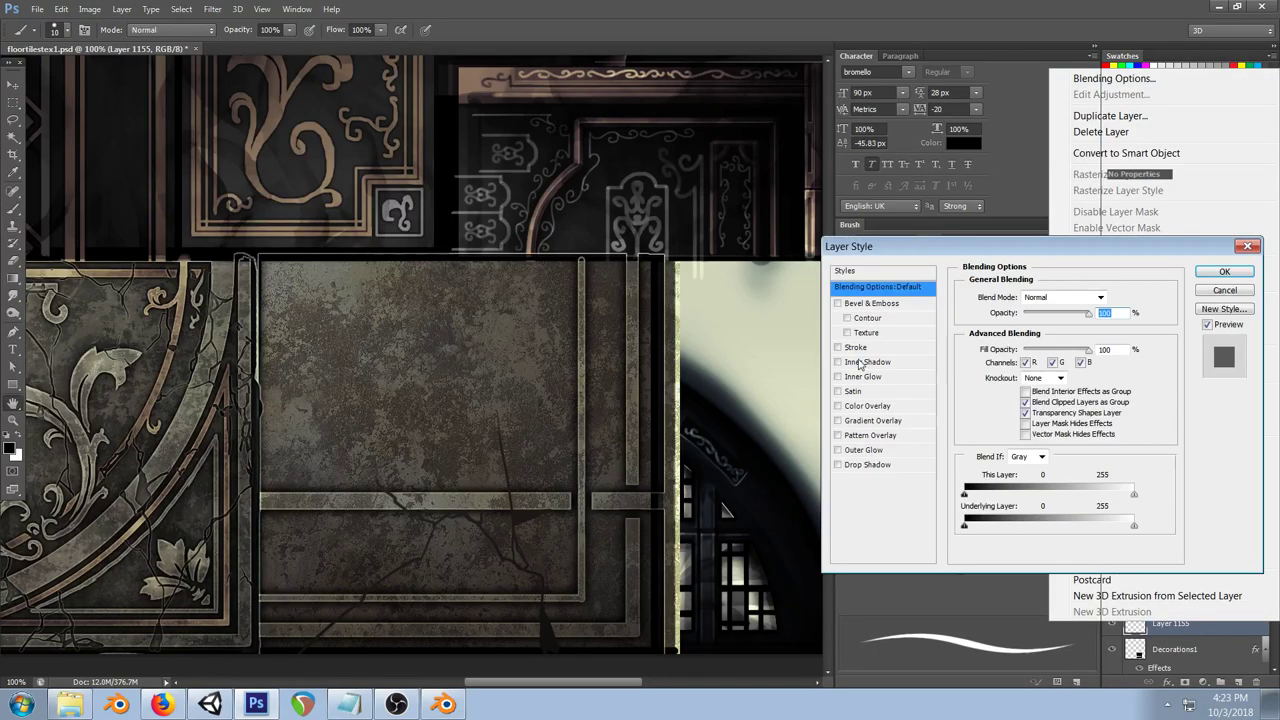
left_click(864, 452)
left_click(1000, 344)
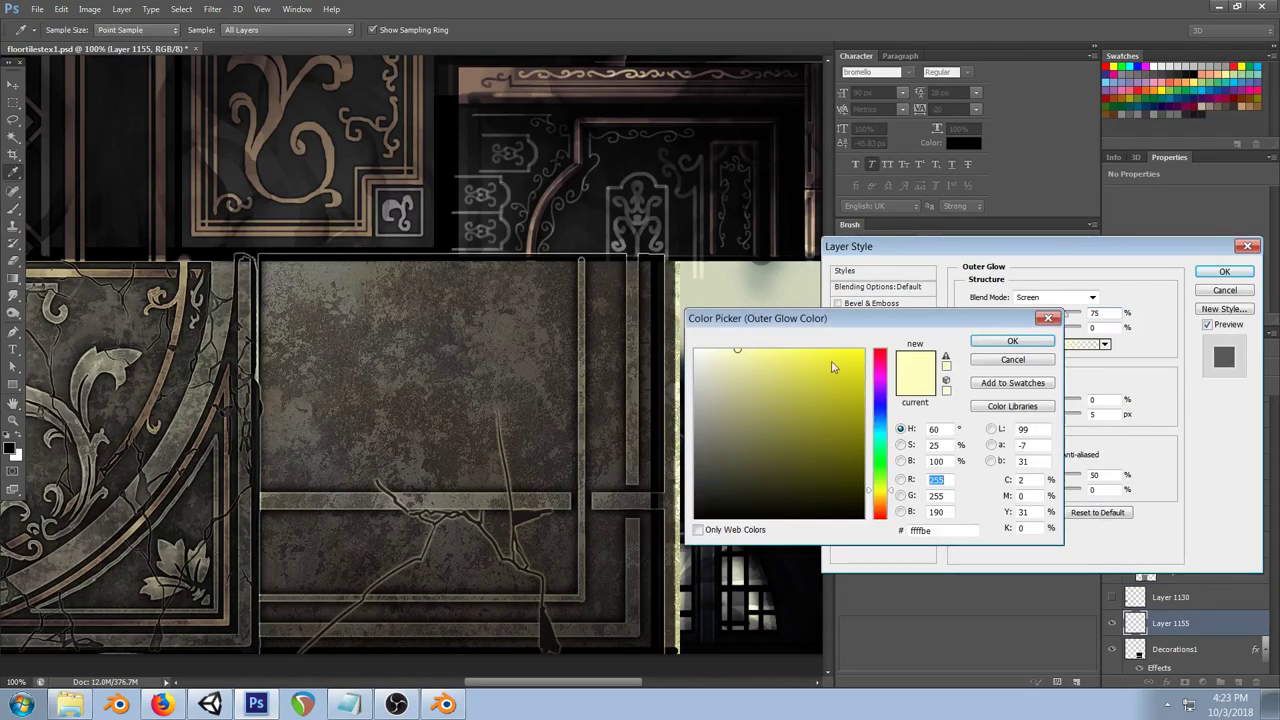
left_click(1012, 341)
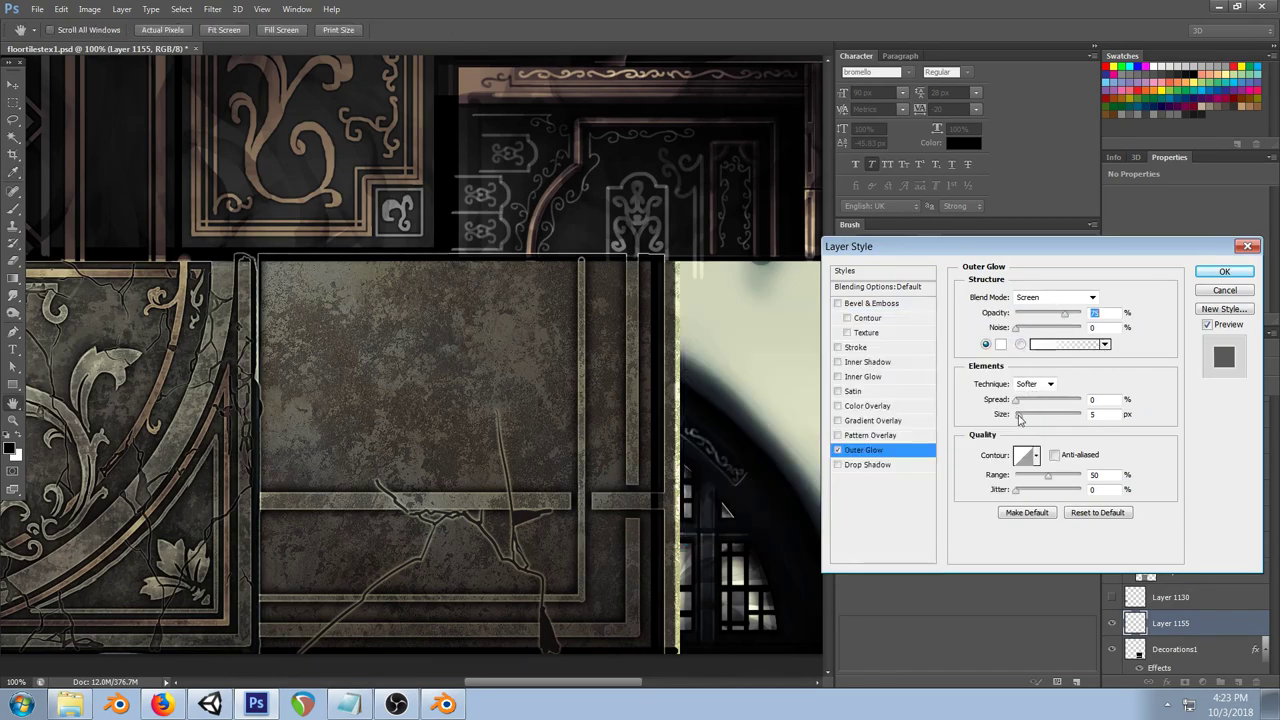
left_click_drag(1022, 414, 1019, 418)
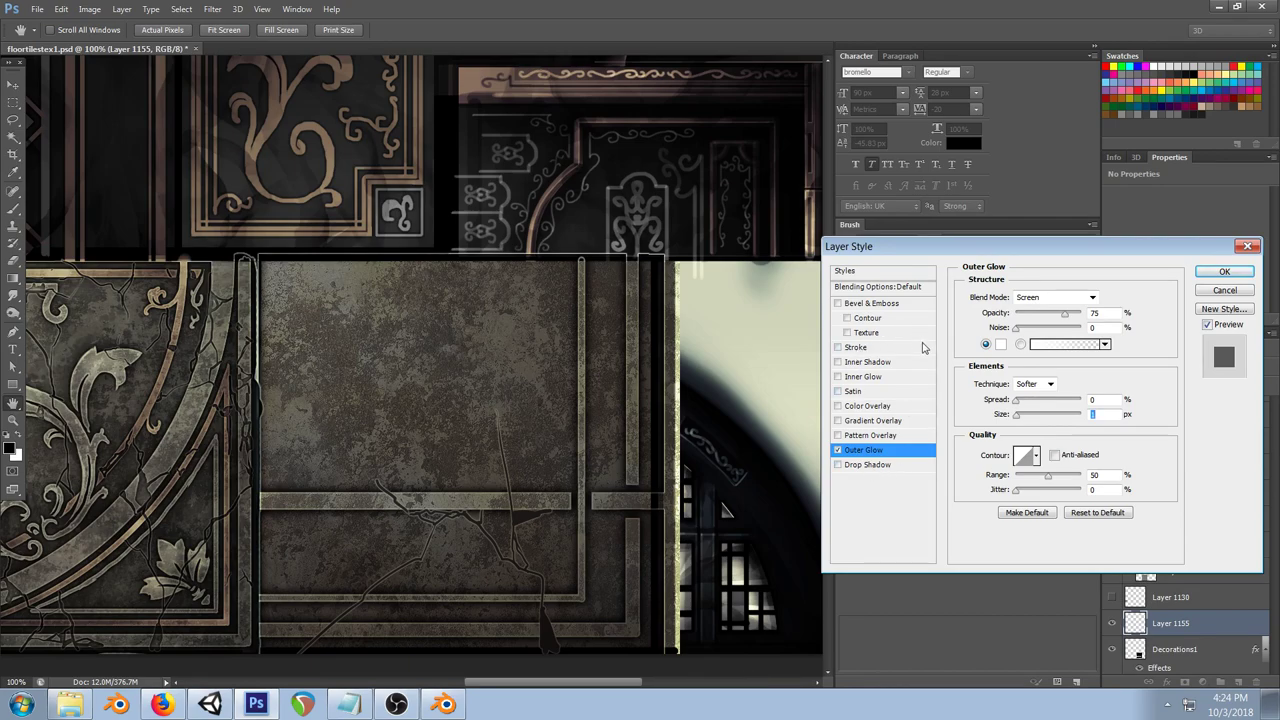
Step: Add a black Inner Glow with Normal blend mode to Layer 1155
left_click(870, 377)
left_click(1000, 344)
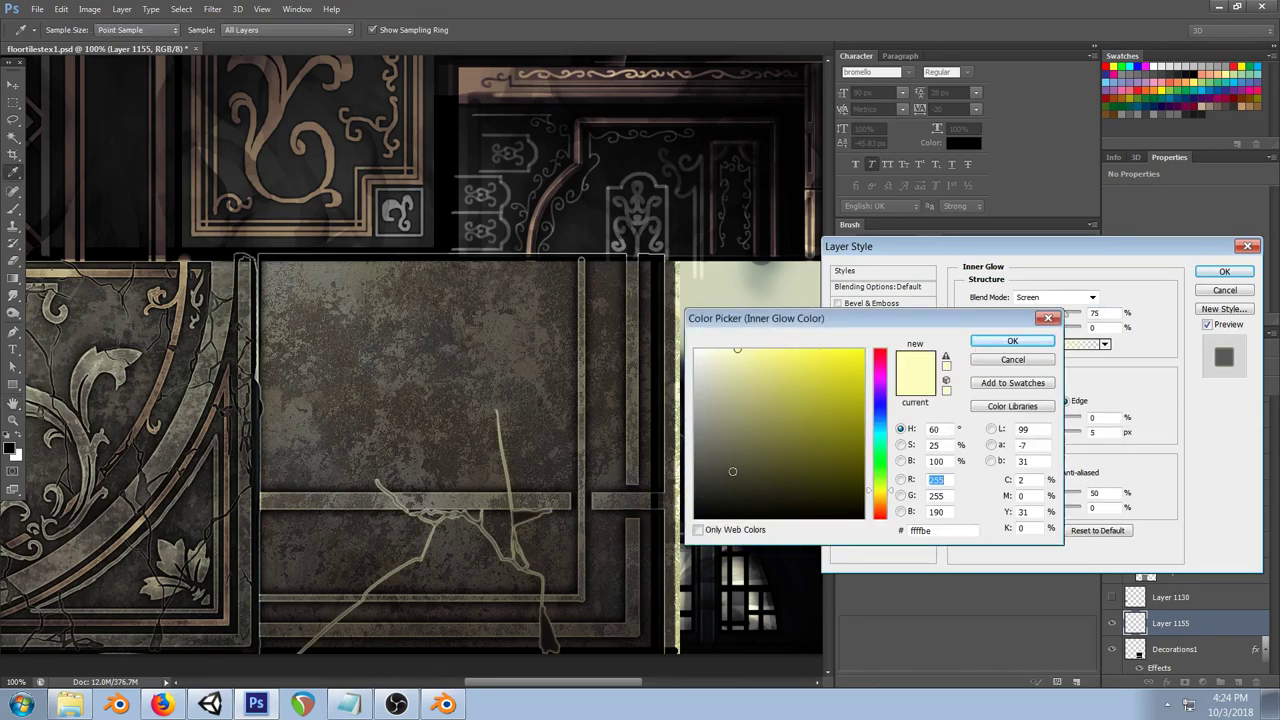
left_click(696, 517)
left_click(1013, 342)
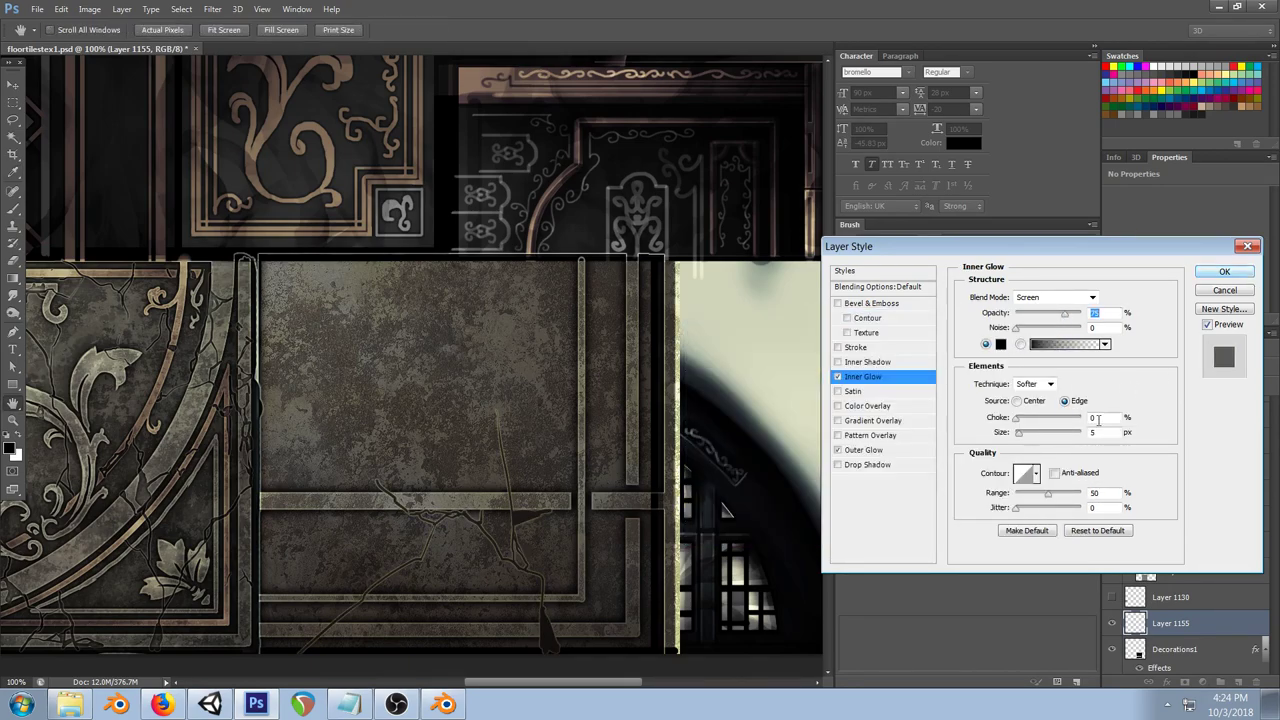
left_click(1090, 298)
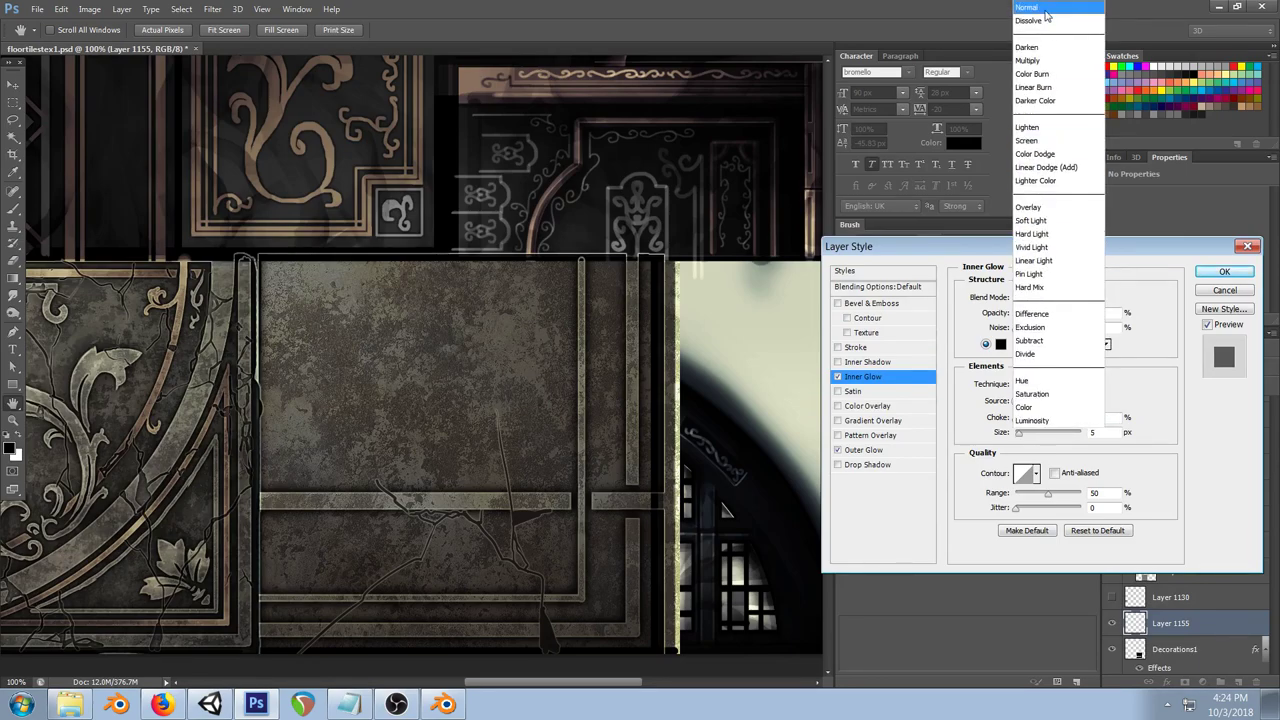
left_click(1040, 7)
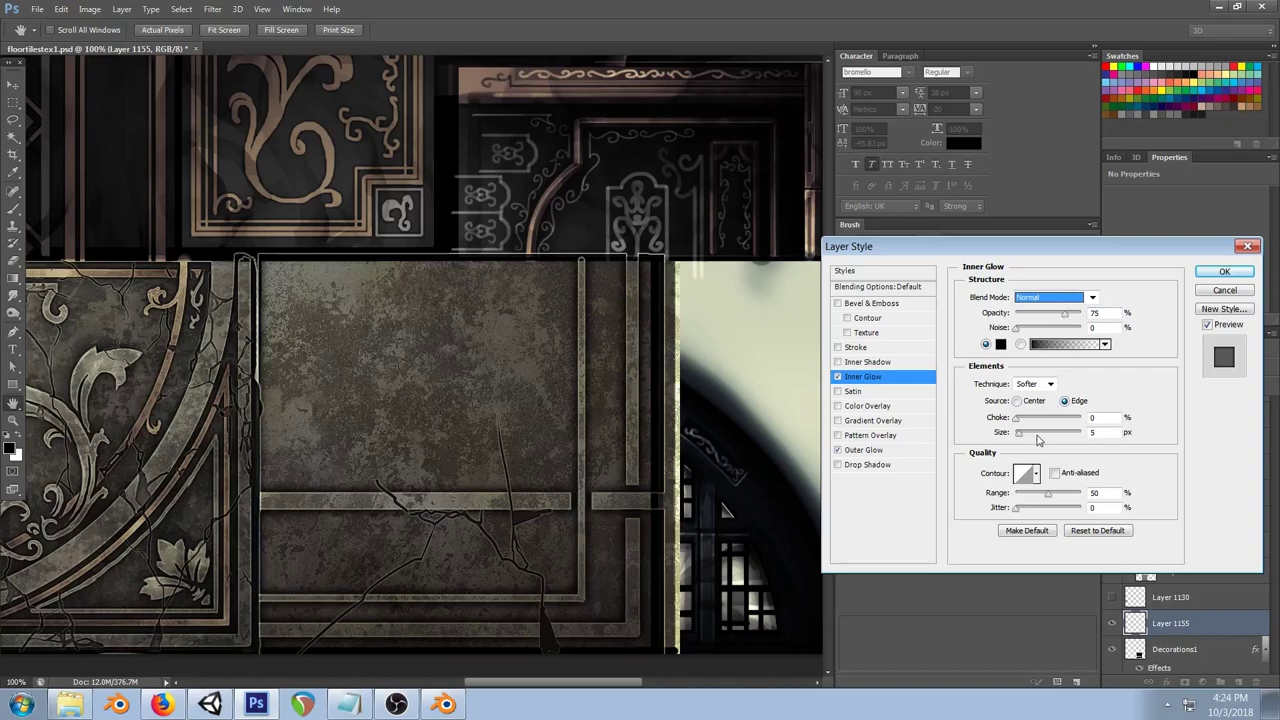
Step: Increase the Inner Glow's size slightly and lower its opacity, and set Layer 1155's fill to 85%
left_click_drag(1020, 434, 1022, 438)
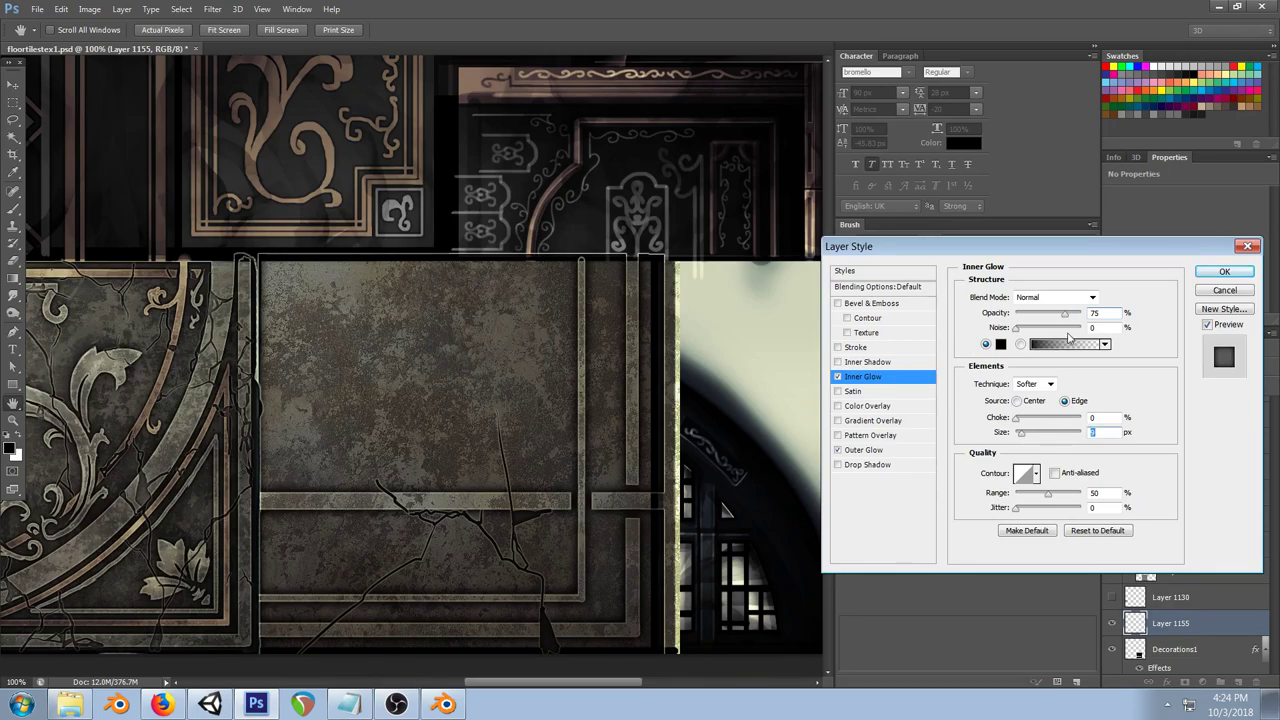
mouse_move(1058, 317)
left_mouse_down()
mouse_move(1034, 317)
mouse_move(1047, 318)
left_mouse_up()
left_click(1222, 272)
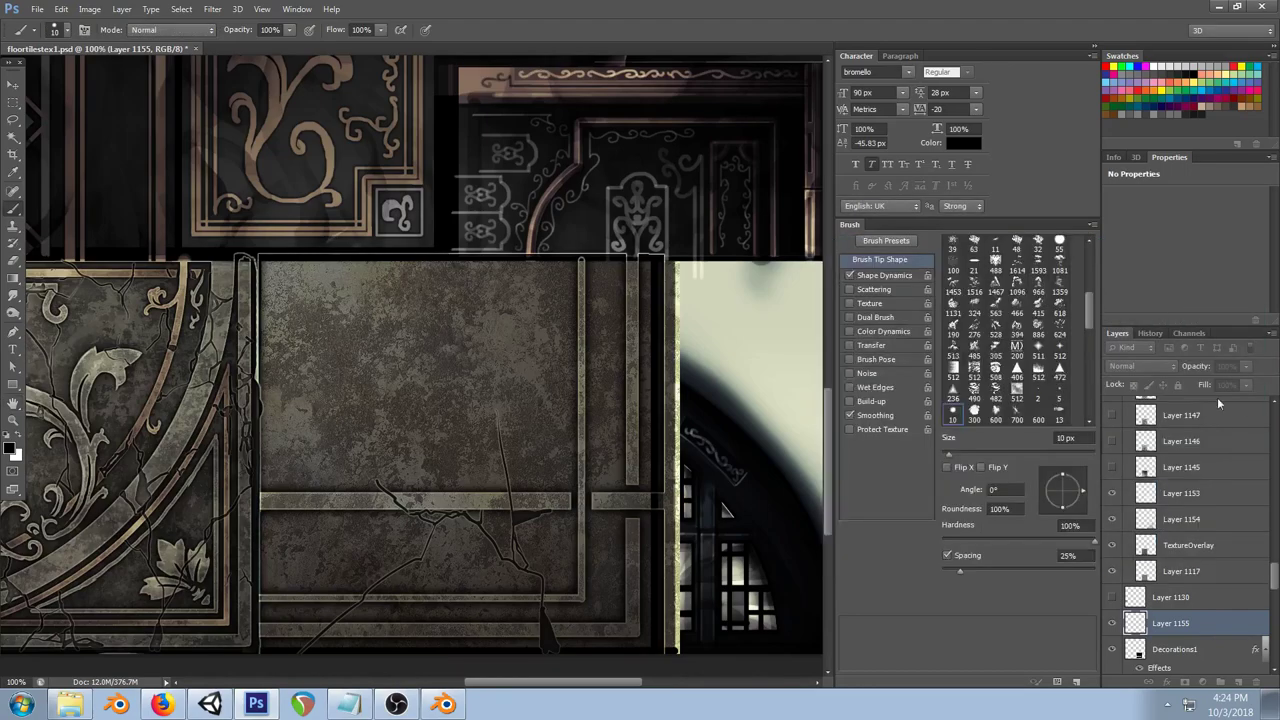
left_click(1247, 385)
left_click_drag(1245, 400, 1237, 400)
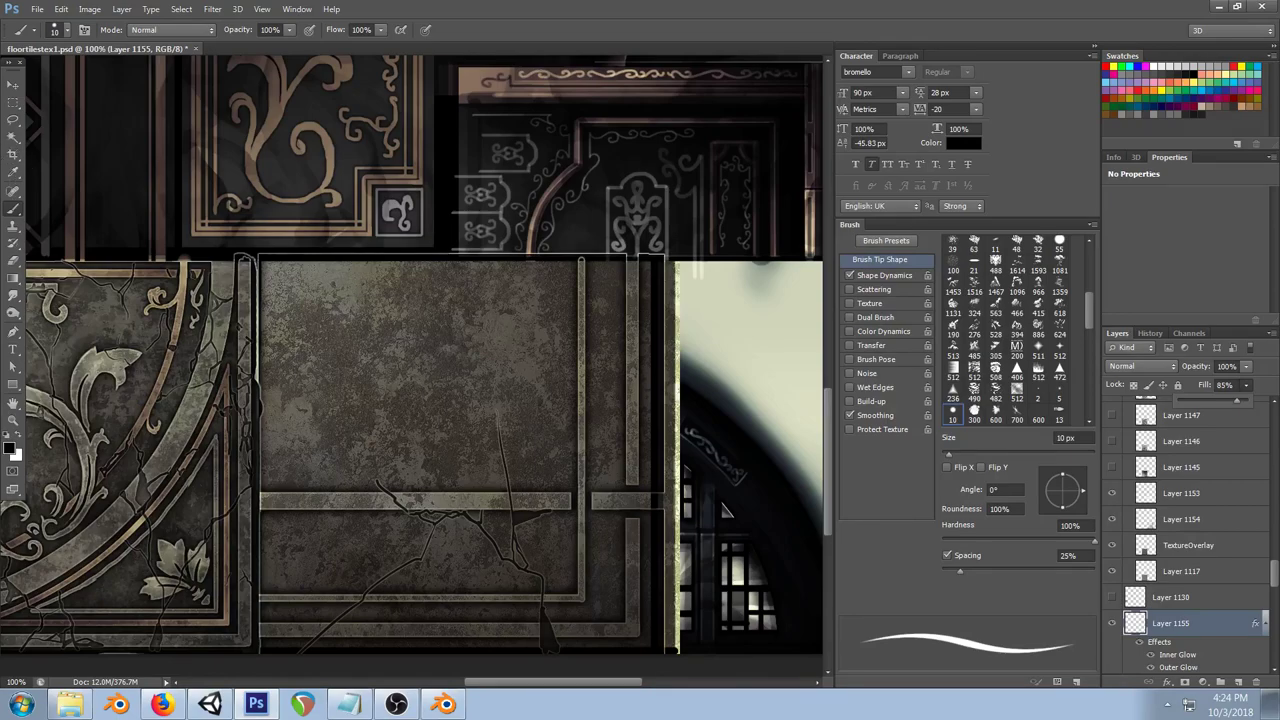
Step: Paint branching black cracks over the tile's outer vertical bar and lower corner with a 9 px brush, and save the file
key("bracketleft")
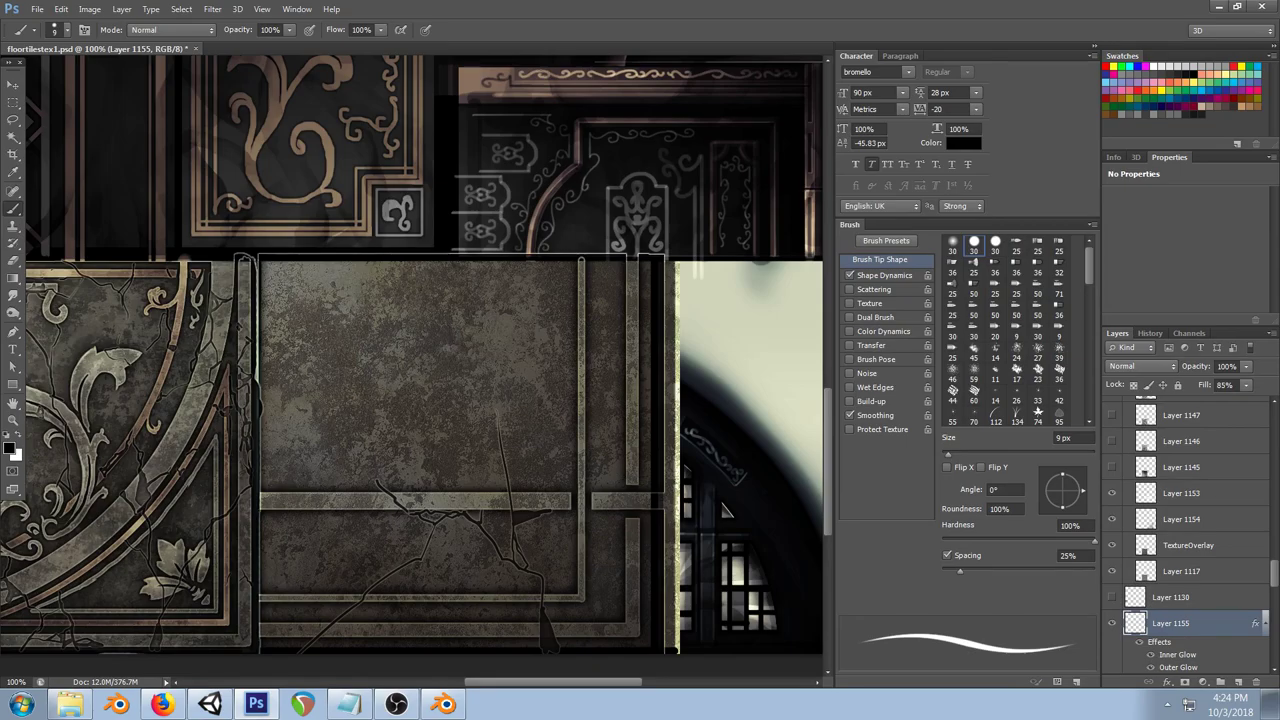
left_click_drag(172, 161, 463, 546)
left_click_drag(525, 263, 454, 534)
left_click_drag(344, 130, 557, 368)
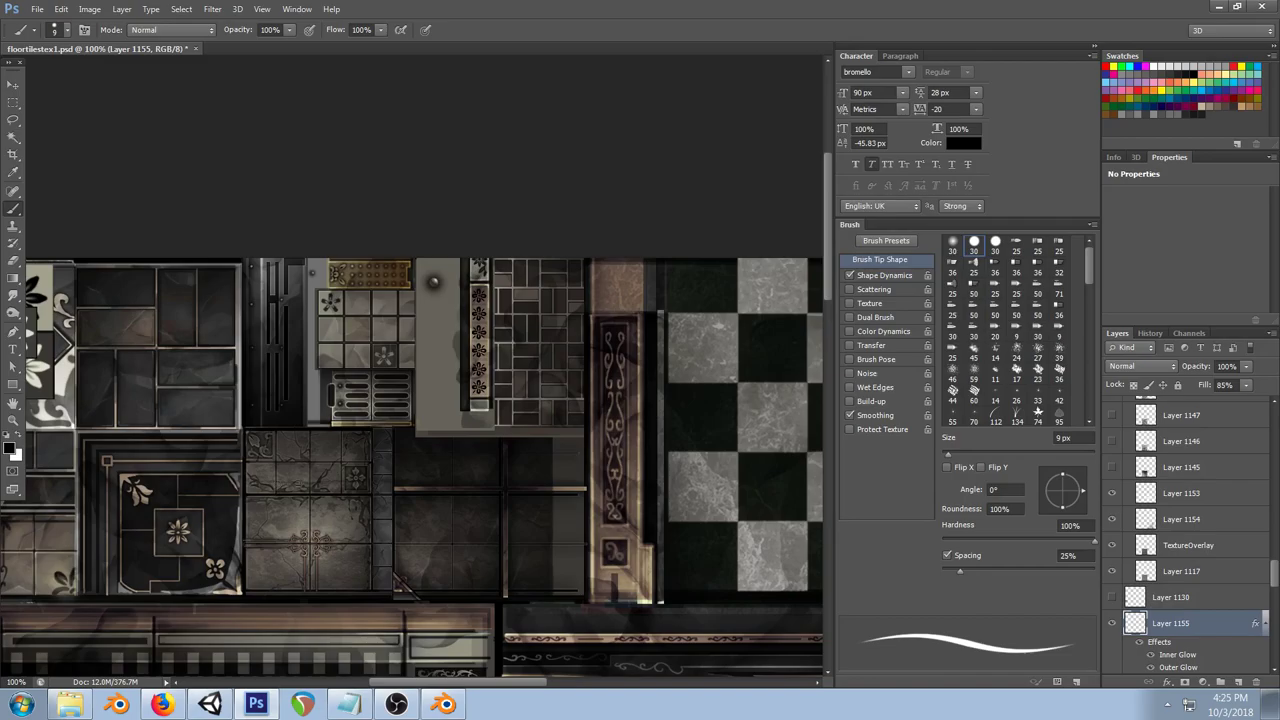
left_click_drag(580, 566, 517, 311)
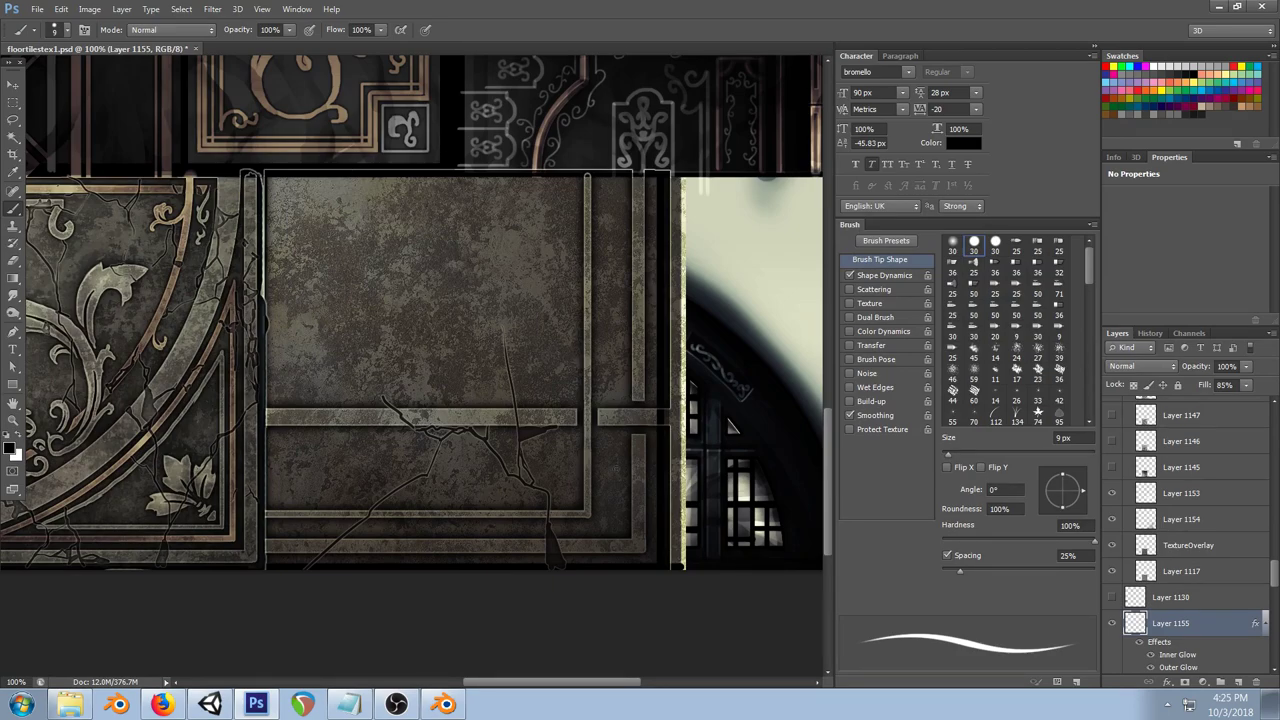
mouse_move(656, 487)
left_mouse_down()
mouse_move(629, 456)
mouse_move(654, 442)
mouse_move(656, 506)
mouse_move(658, 480)
mouse_move(640, 508)
mouse_move(652, 530)
mouse_move(640, 520)
mouse_move(622, 567)
mouse_move(611, 543)
mouse_move(637, 476)
mouse_move(626, 502)
mouse_move(633, 491)
left_mouse_up()
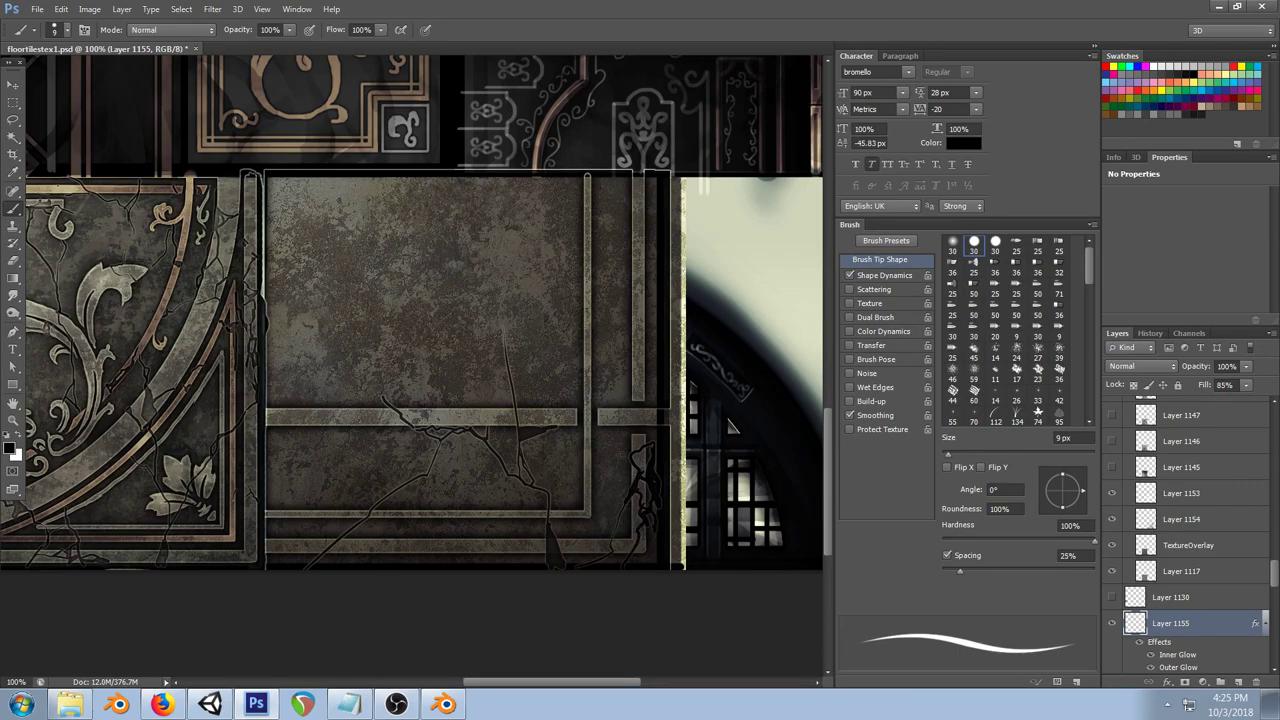
mouse_move(650, 440)
left_mouse_down()
mouse_move(634, 362)
mouse_move(646, 432)
mouse_move(630, 457)
left_mouse_up()
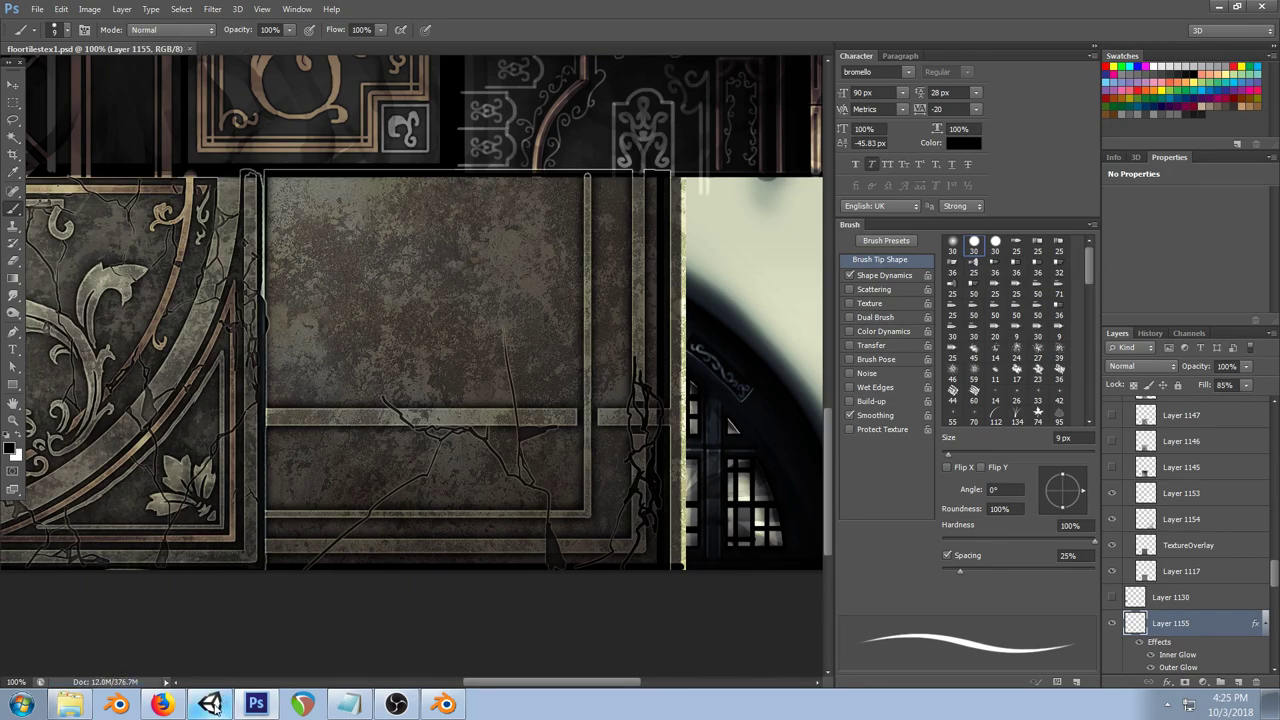
Step: Switch to Unity and examine the new cracks on the floor tiles along the wall from several angles
left_click(212, 704)
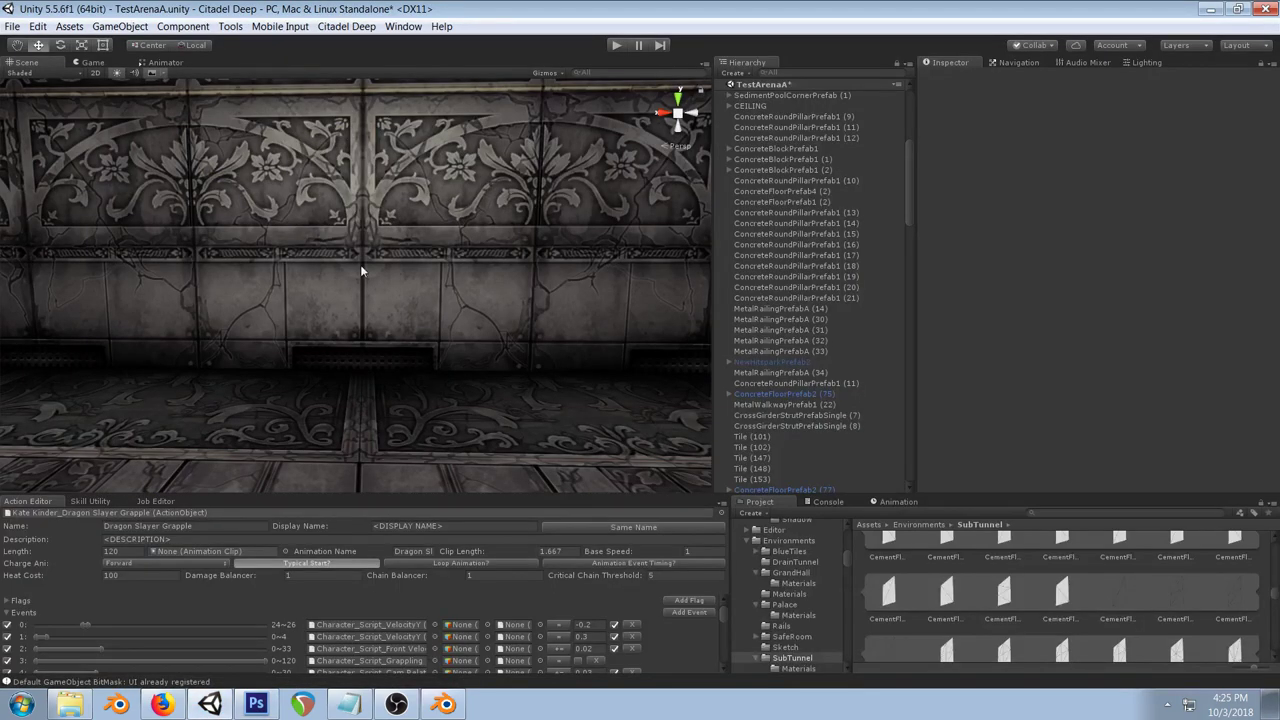
left_click_drag(360, 265, 426, 299)
left_click_drag(294, 351, 243, 351)
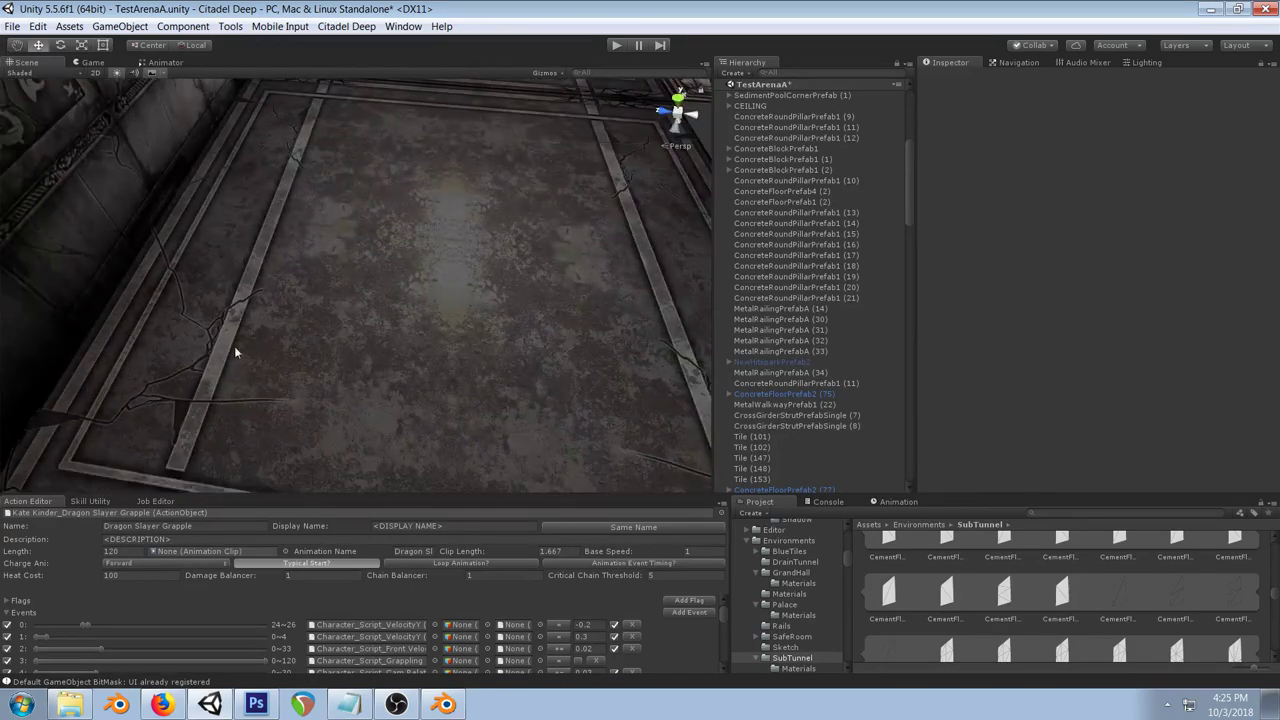
left_click_drag(195, 399, 220, 309)
scroll(434, 250, "down", 5)
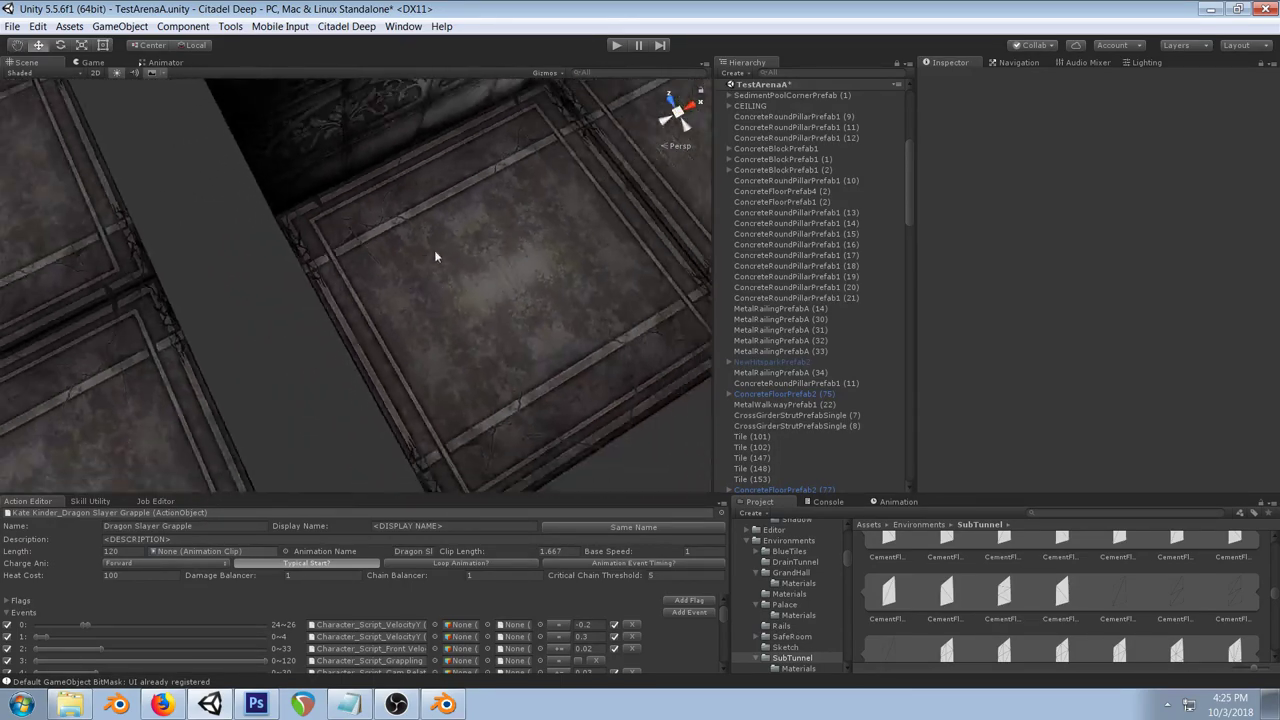
left_click_drag(401, 243, 414, 481)
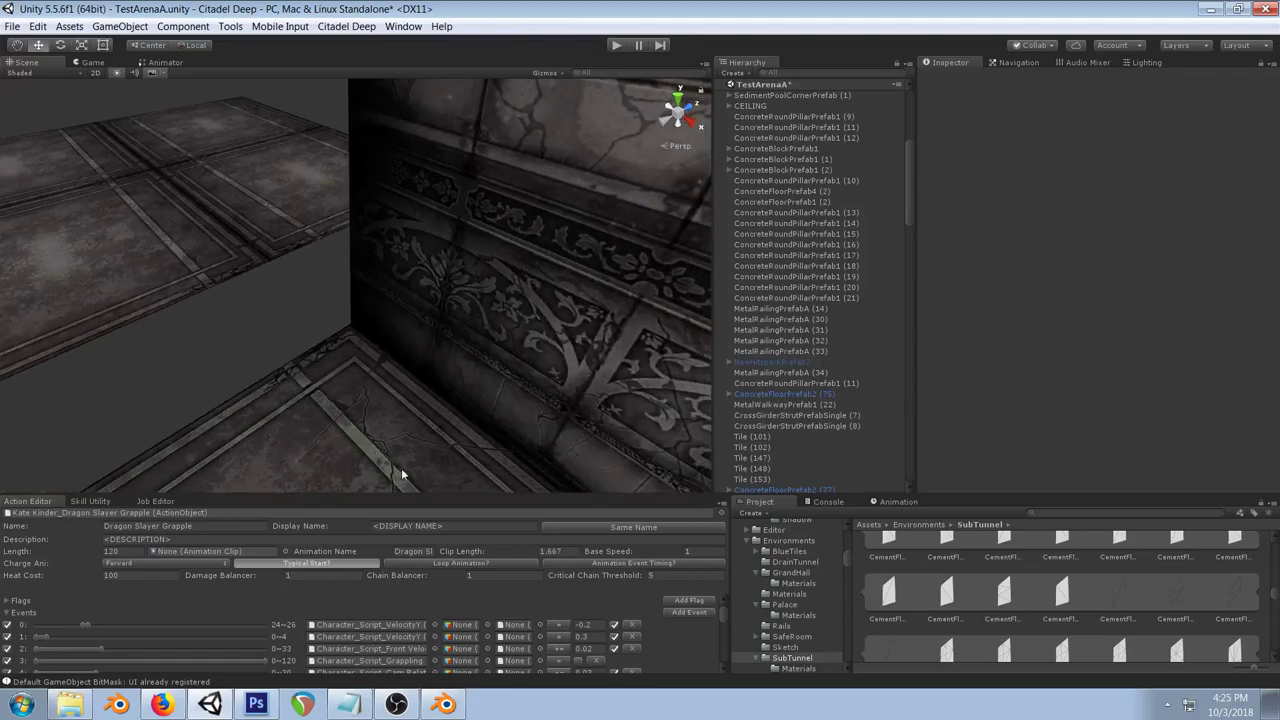
left_click_drag(399, 401, 429, 331)
left_click_drag(274, 357, 386, 357)
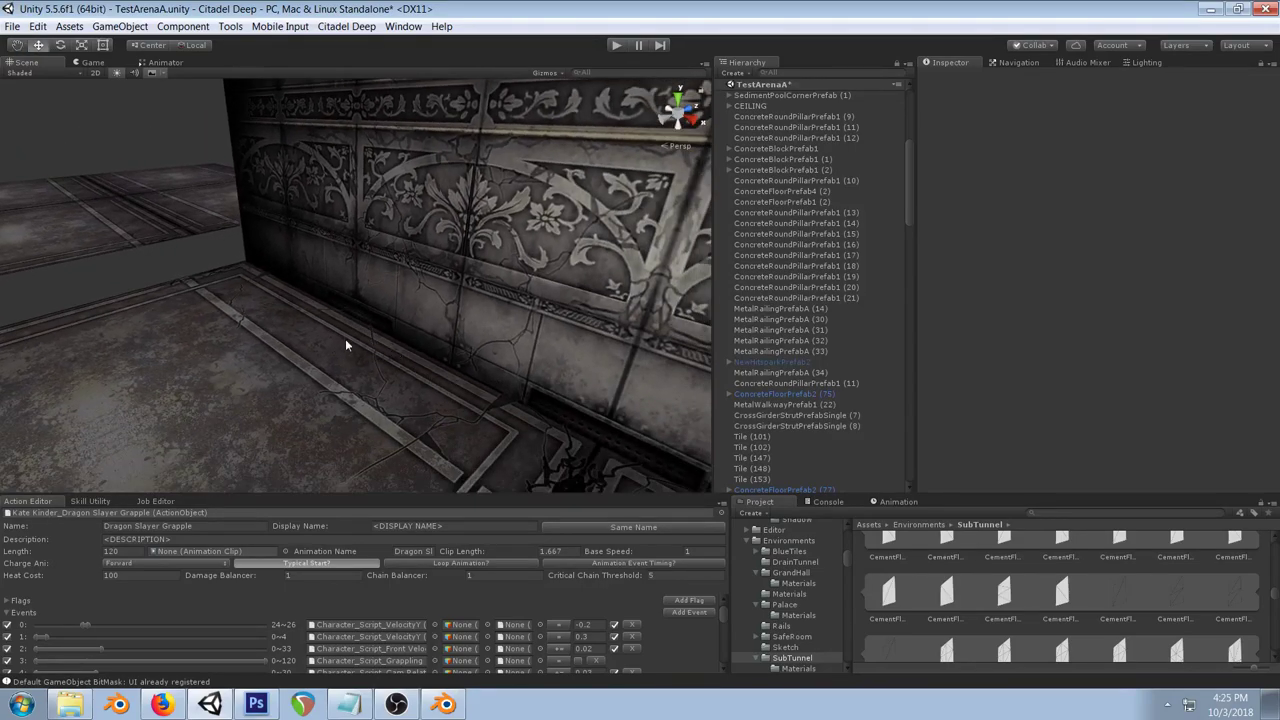
left_click_drag(292, 308, 424, 317)
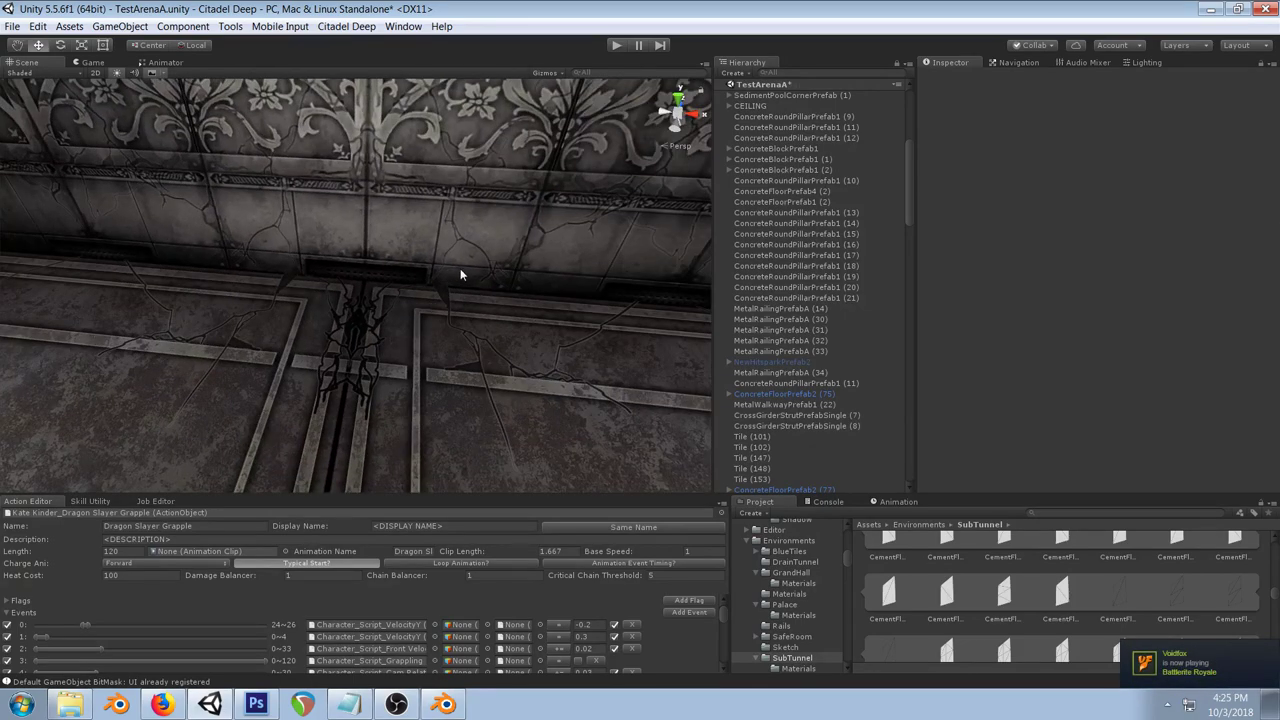
left_click_drag(457, 277, 280, 263)
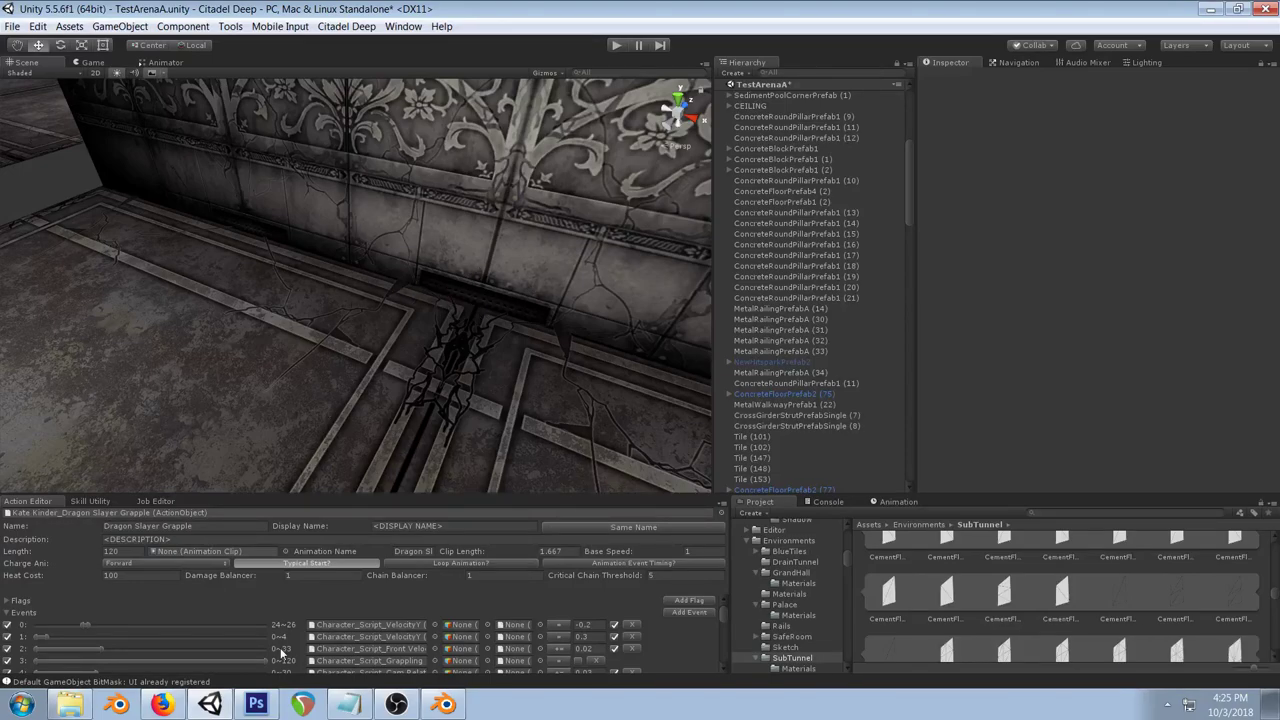
left_click(161, 705)
Step: Return to Photoshop and select the Decorations1 layer
left_click(256, 705)
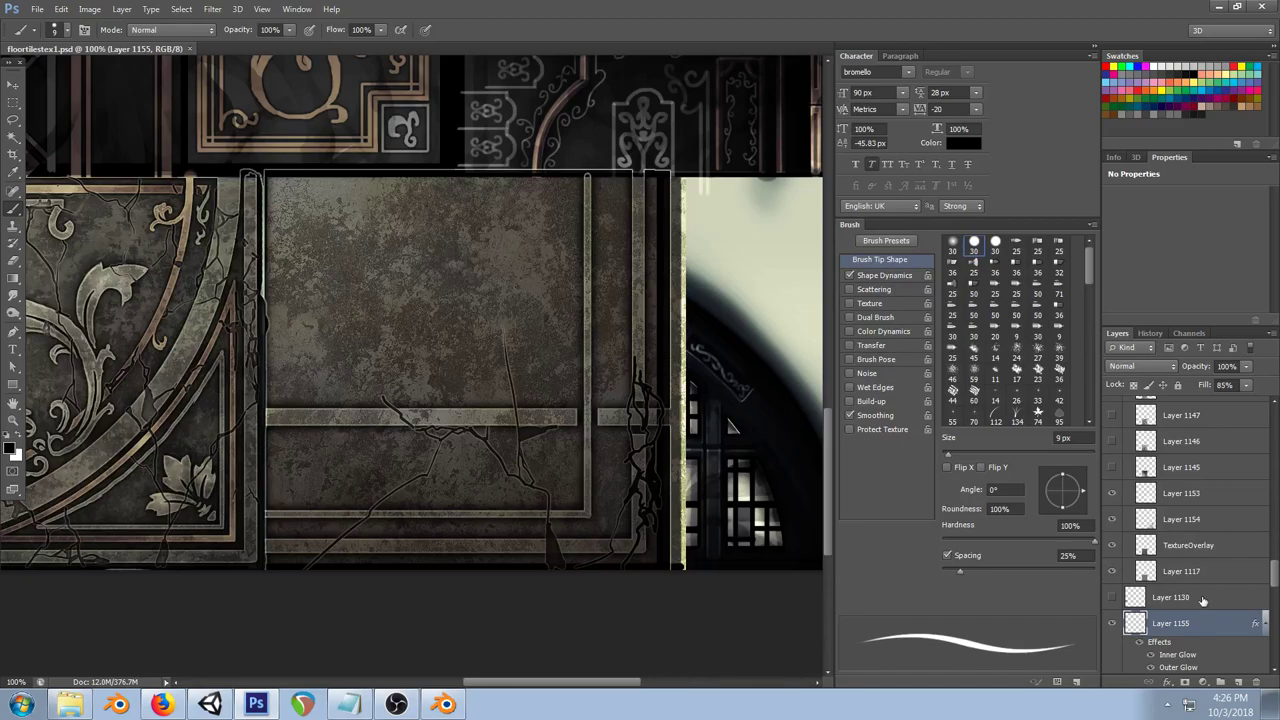
scroll(1205, 602, "down", 1)
left_click(1207, 663)
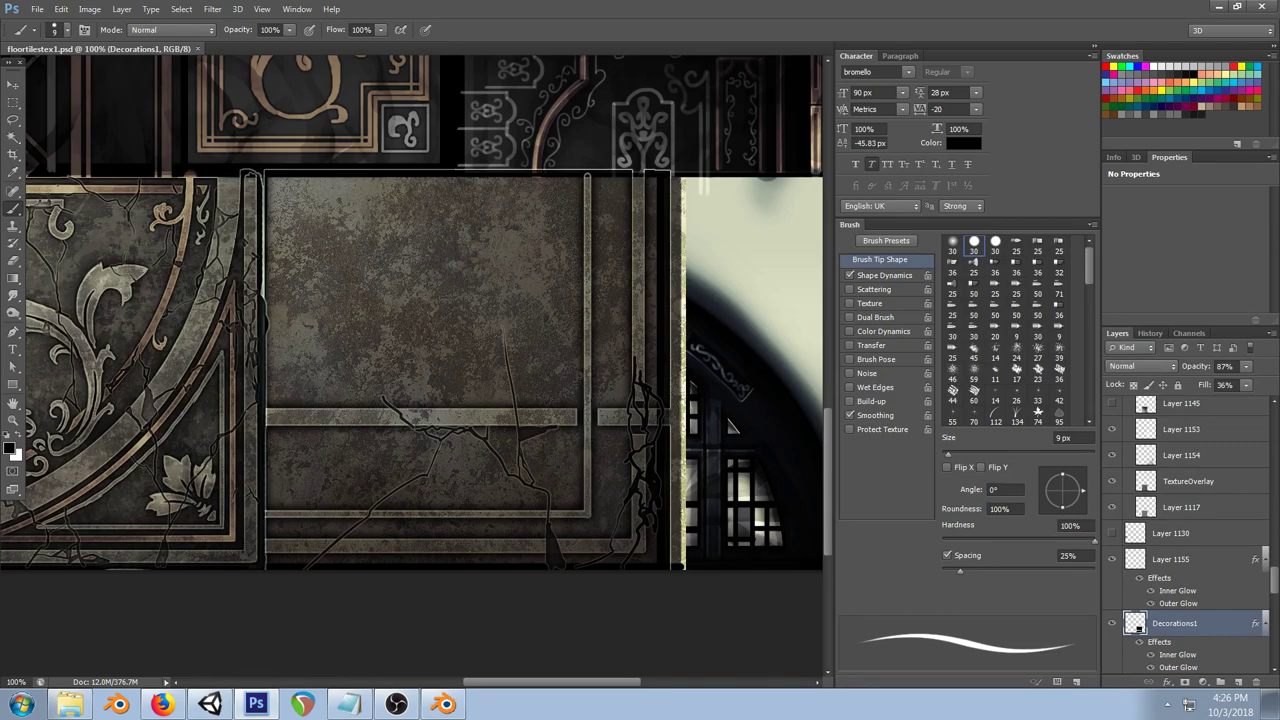
Step: Review the EZ Environment Texture Basics section of the Stream Notes in Notepad
left_click(348, 705)
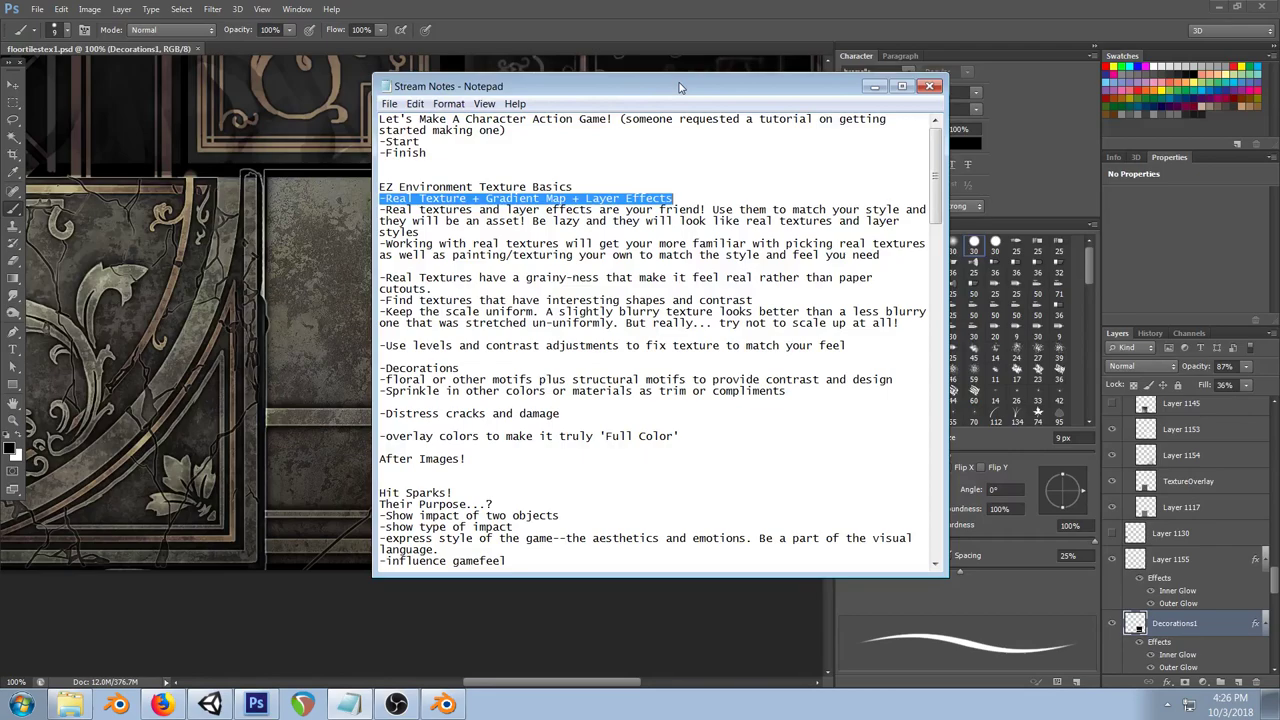
left_click(687, 196)
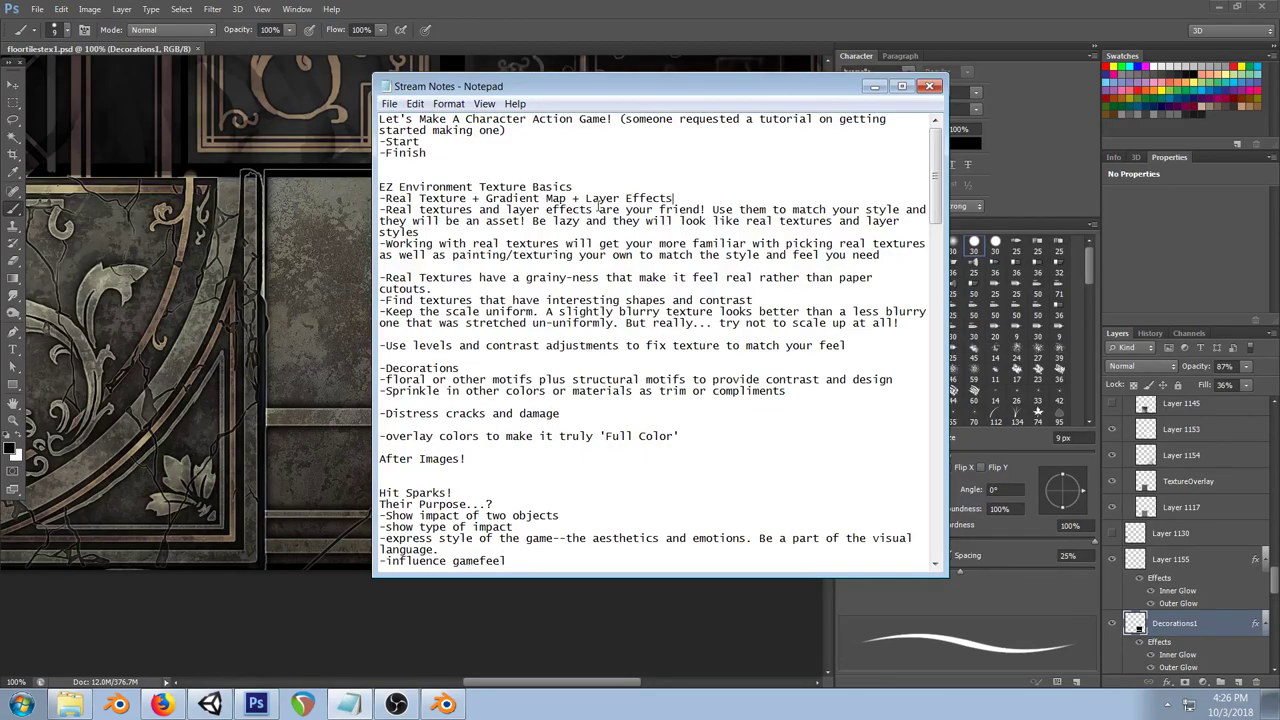
left_click(875, 87)
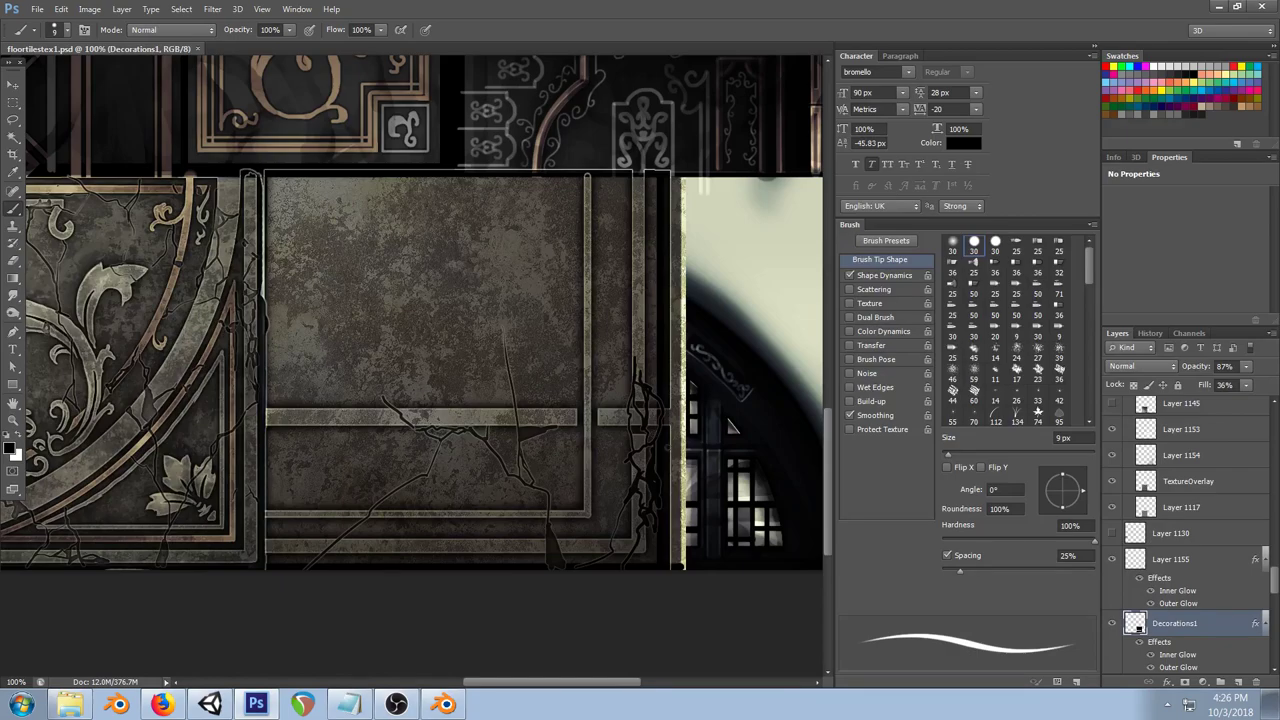
Step: Duplicate the Decorations1 layer as Decorations1 copy within floortilestex1.psd
scroll(1190, 607, "down", 2)
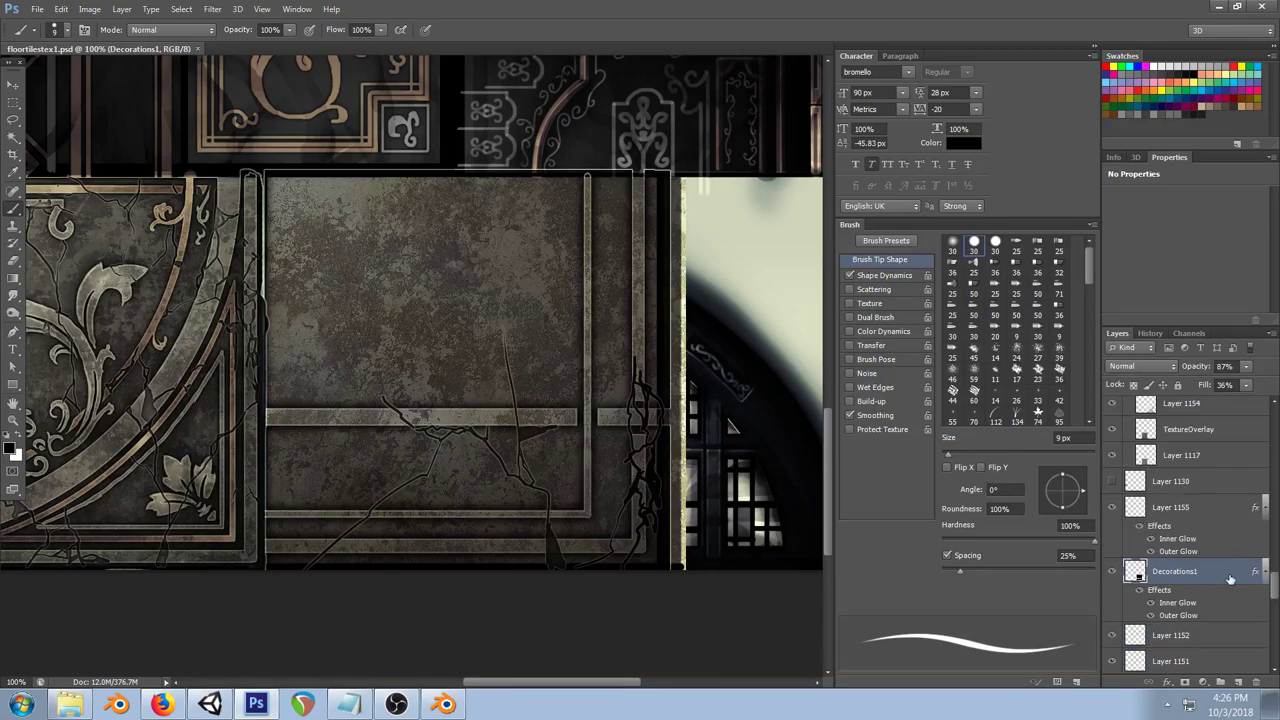
right_click(1230, 579)
left_click(1122, 62)
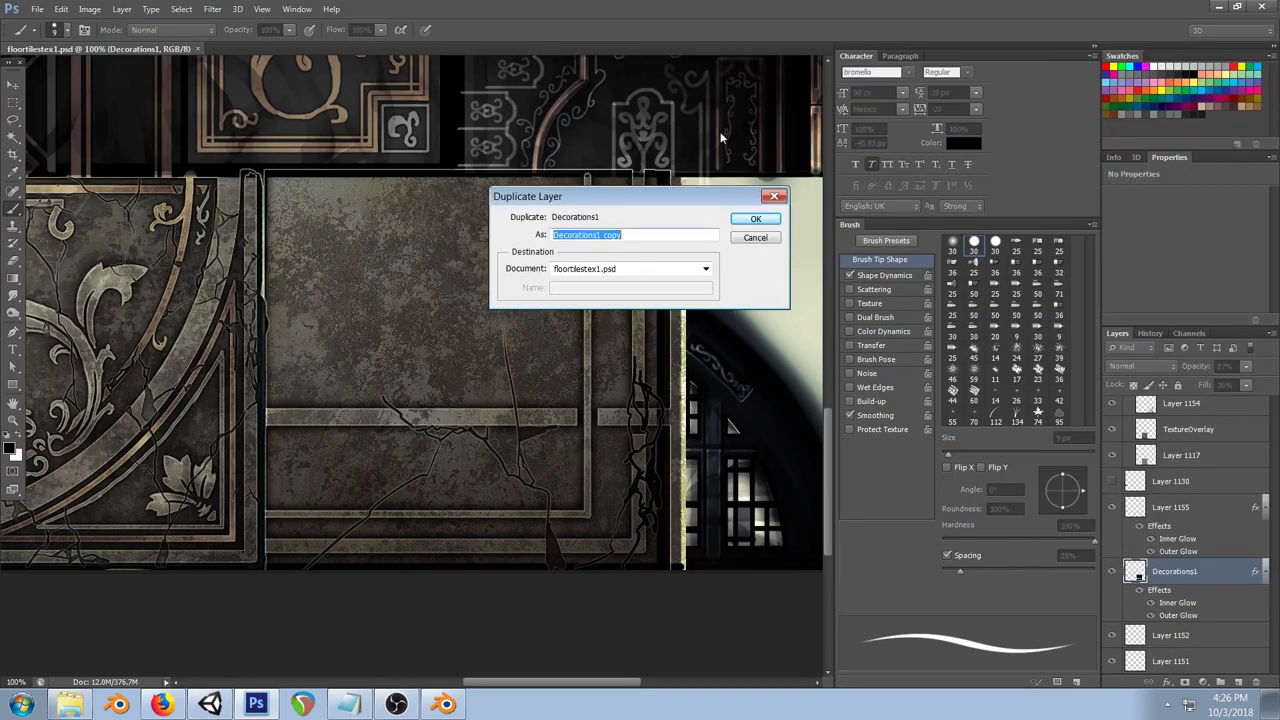
left_click(755, 222)
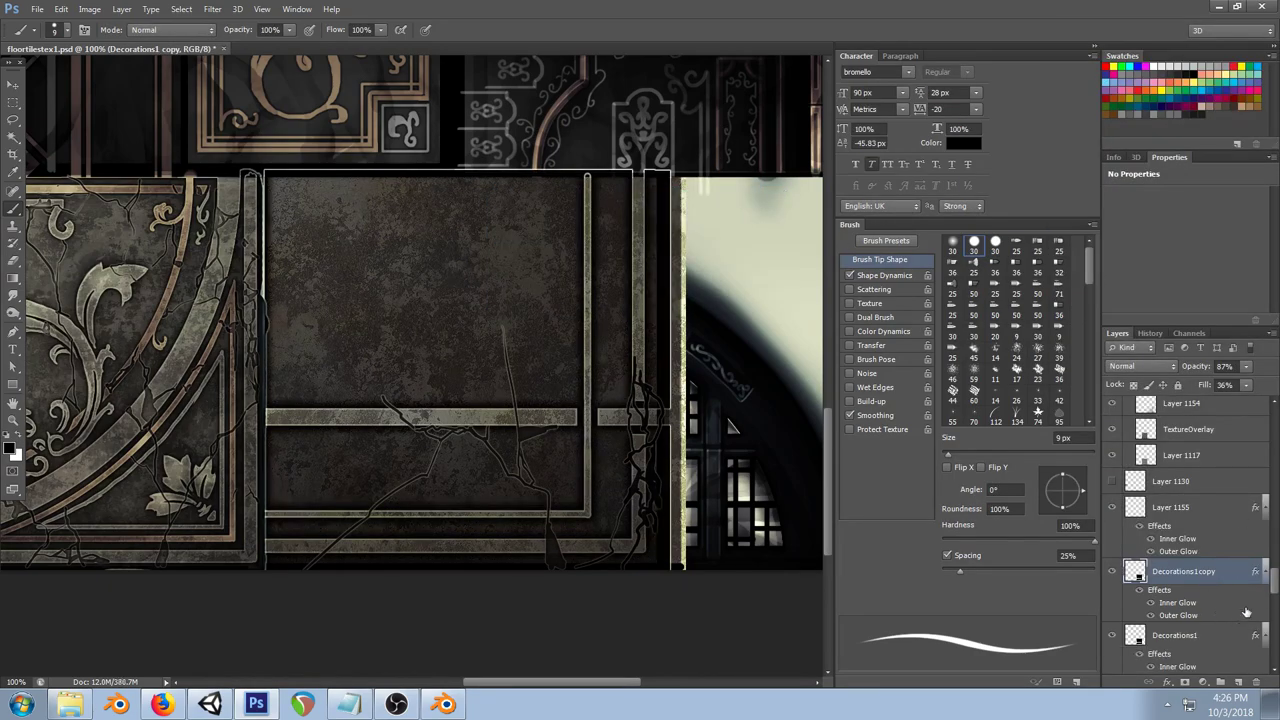
Step: Set the fill of Decorations1 copy to 0%
left_click(1247, 387)
left_click_drag(1233, 403, 1083, 403)
left_click(1271, 368)
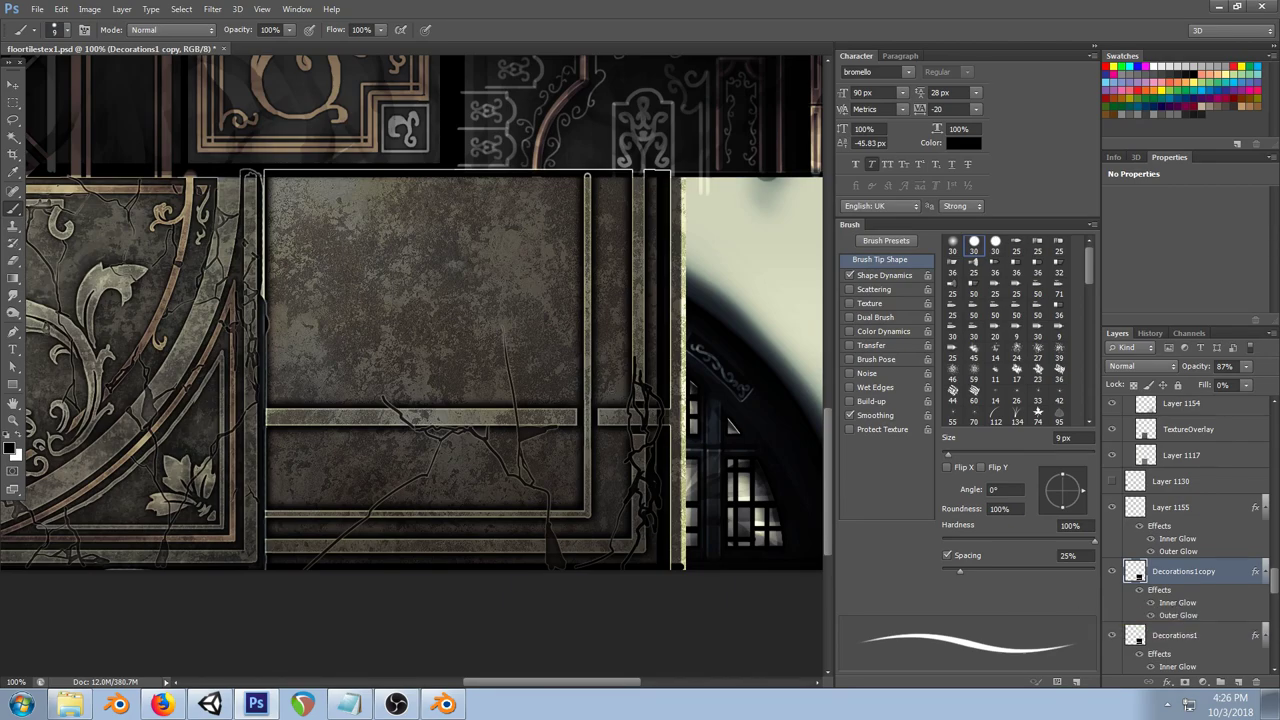
Step: Hide the Outer Glow of Decorations1 copy and set its Inner Glow to size 59 px at about 30% opacity
left_click(1151, 603)
left_click(1151, 603)
left_click(1151, 616)
double_click(1176, 603)
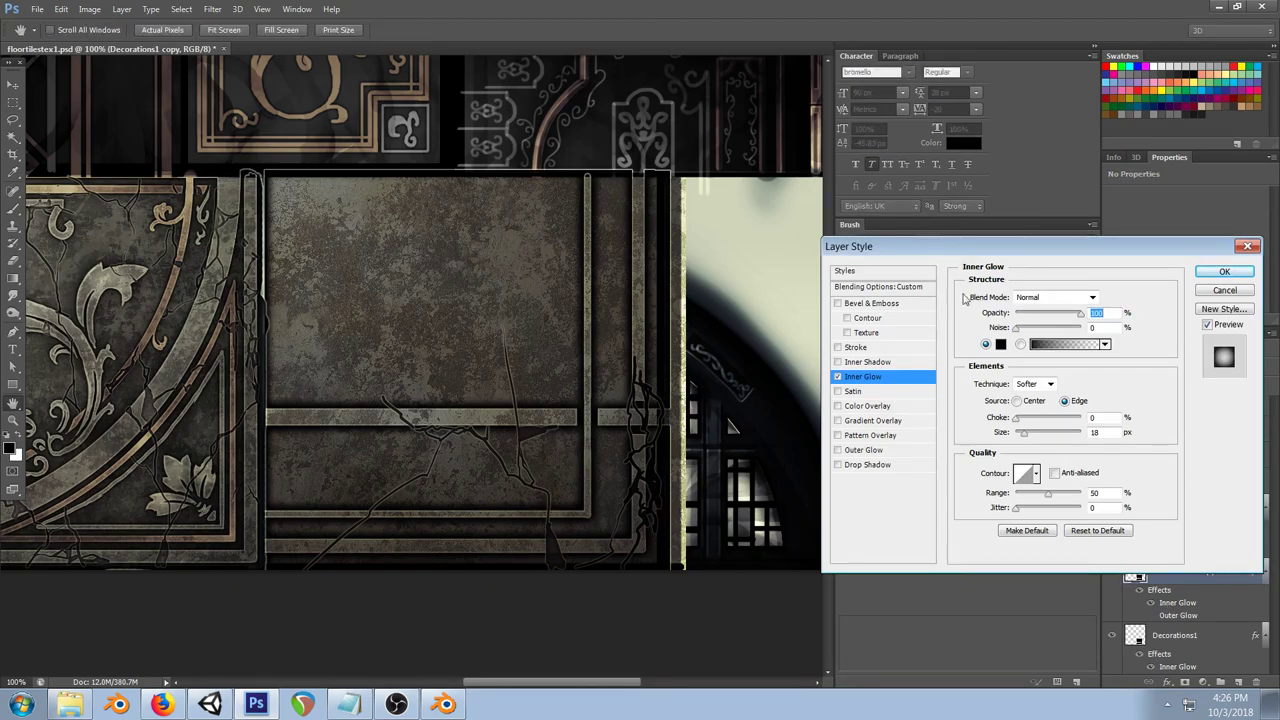
left_click_drag(1025, 436, 1035, 443)
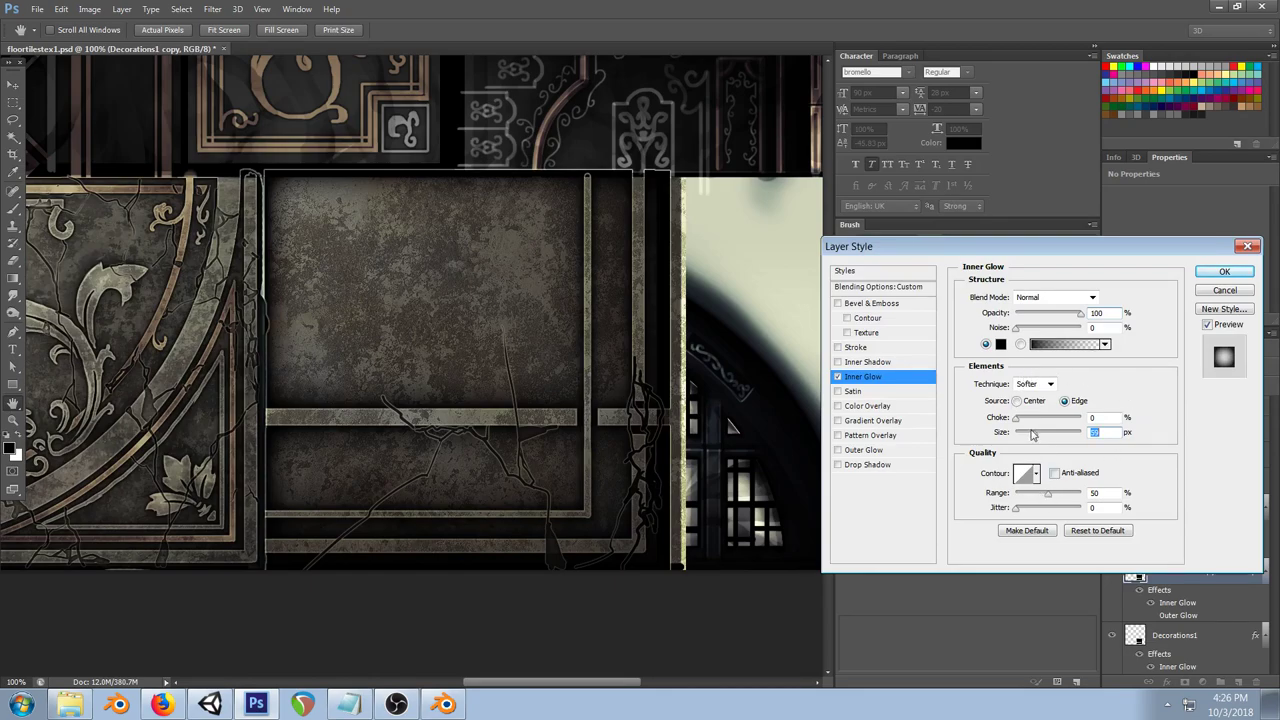
left_click(1051, 317)
mouse_move(1051, 317)
left_mouse_down()
mouse_move(1020, 317)
mouse_move(1034, 317)
left_mouse_up()
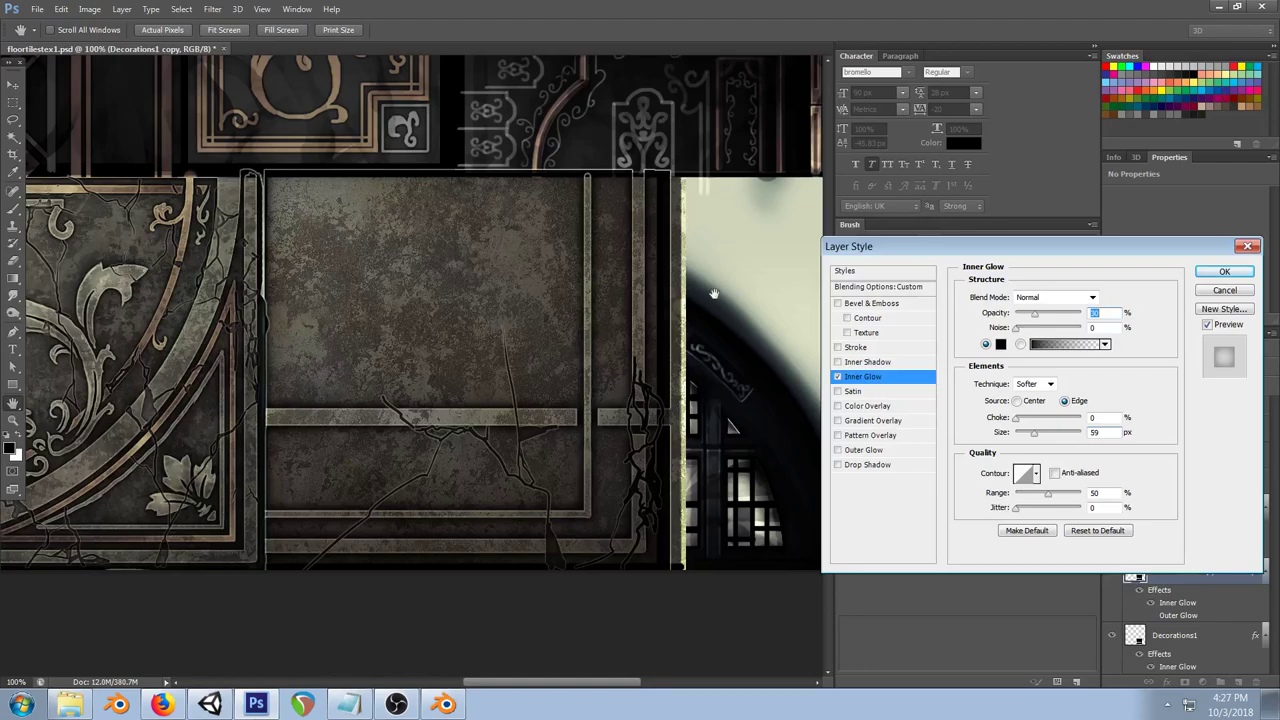
left_click(1224, 271)
key("b")
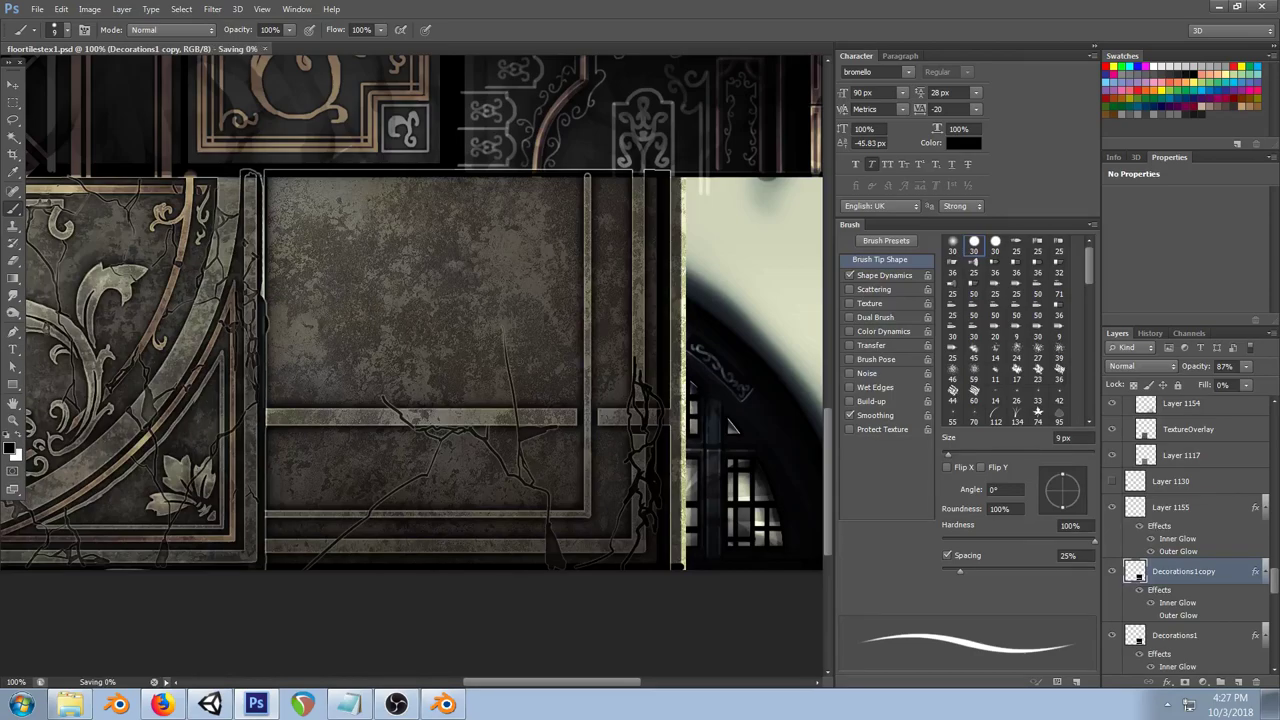
Step: Switch to Unity and inspect the updated floor tiles beside the decorated wall
left_click(219, 713)
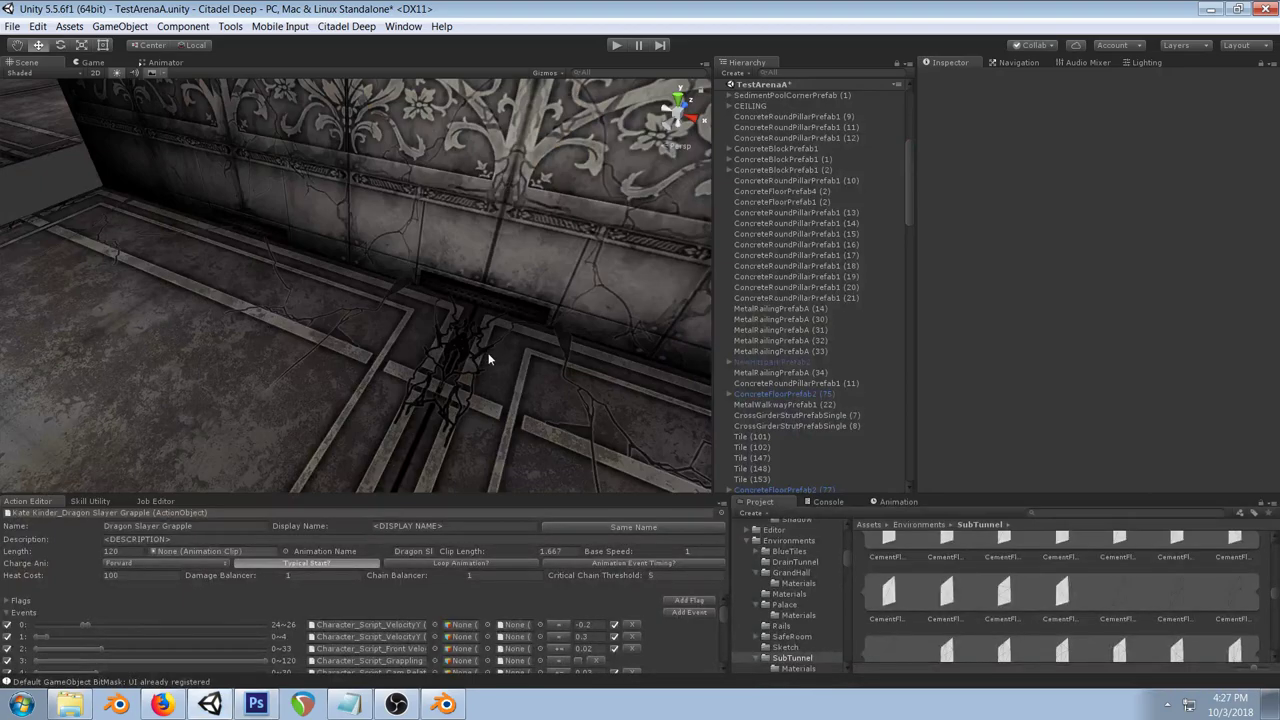
left_click_drag(488, 356, 331, 257)
left_click_drag(482, 308, 444, 291)
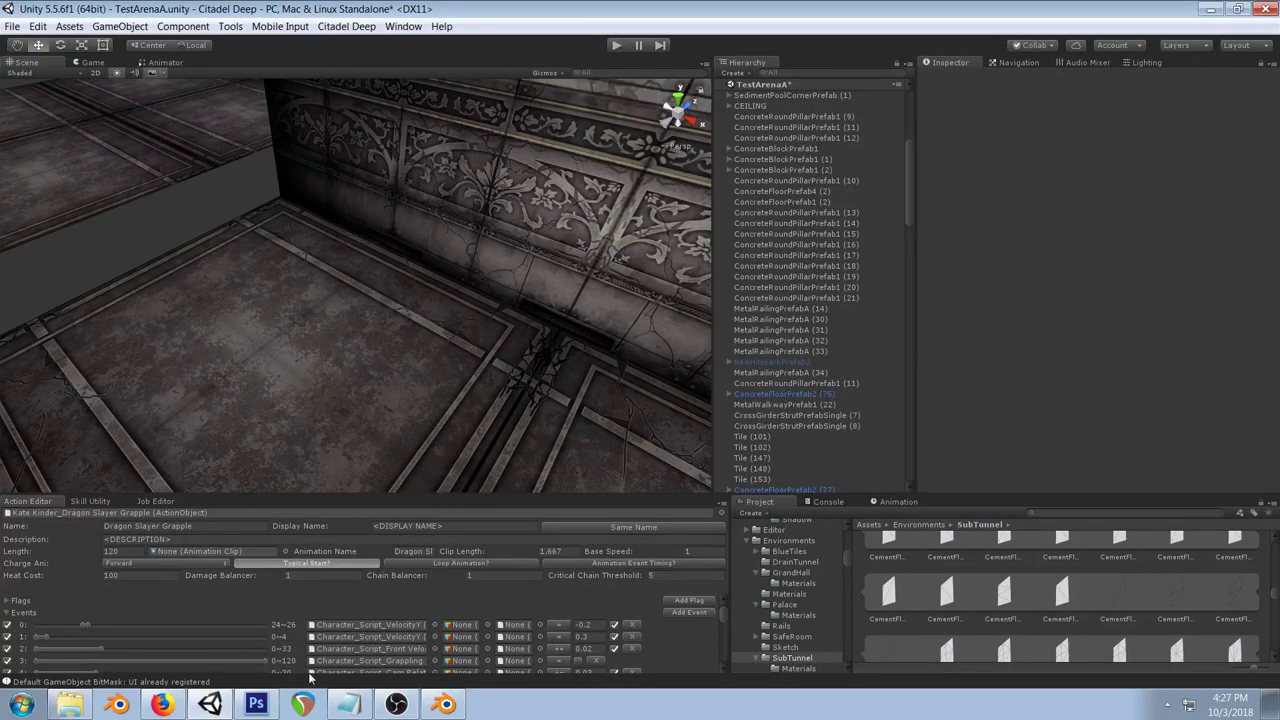
Step: Review the Stream Notes in Notepad, the Dragon Quest XI and polished concrete references in Firefox, and the floor in Unity
left_click(349, 704)
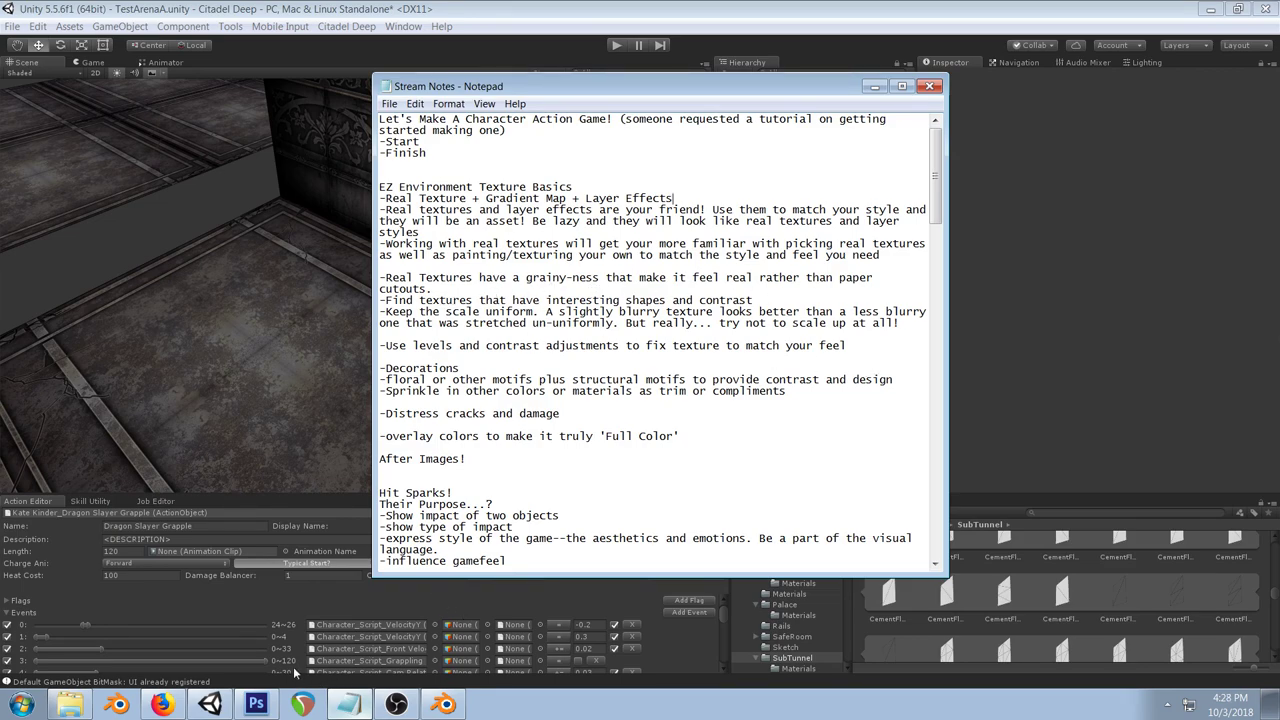
left_click(161, 704)
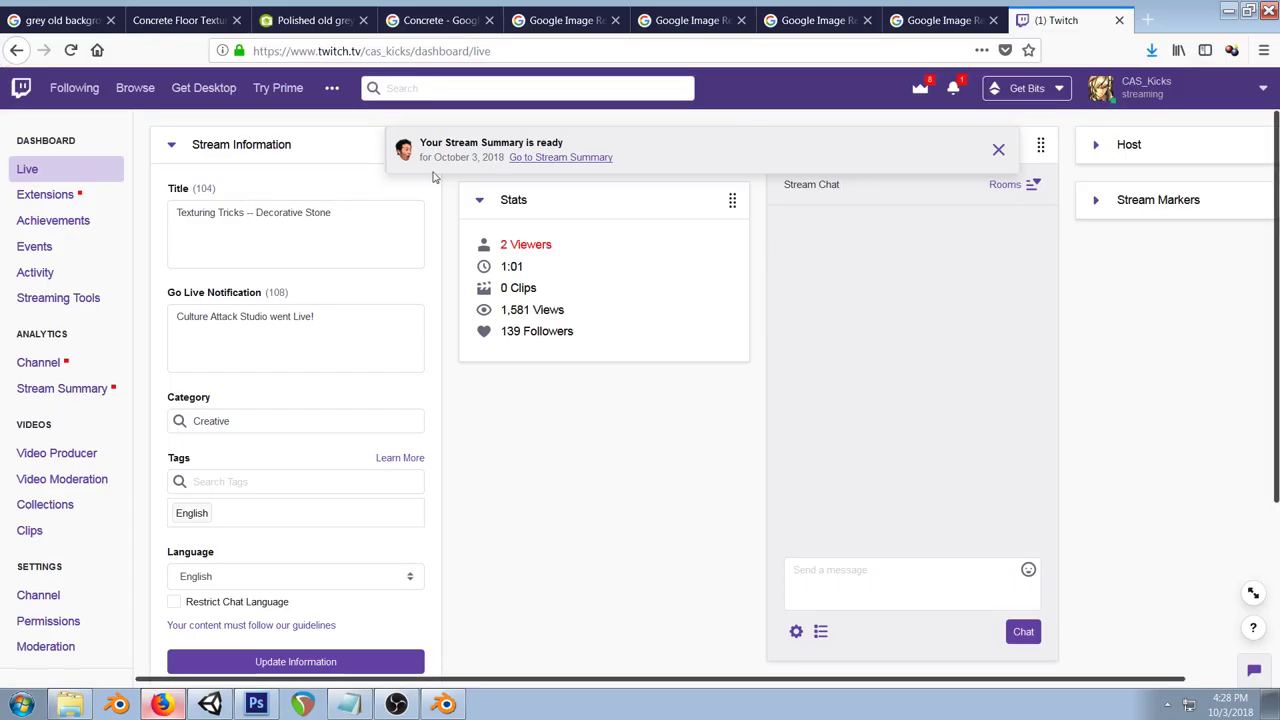
left_click(962, 18)
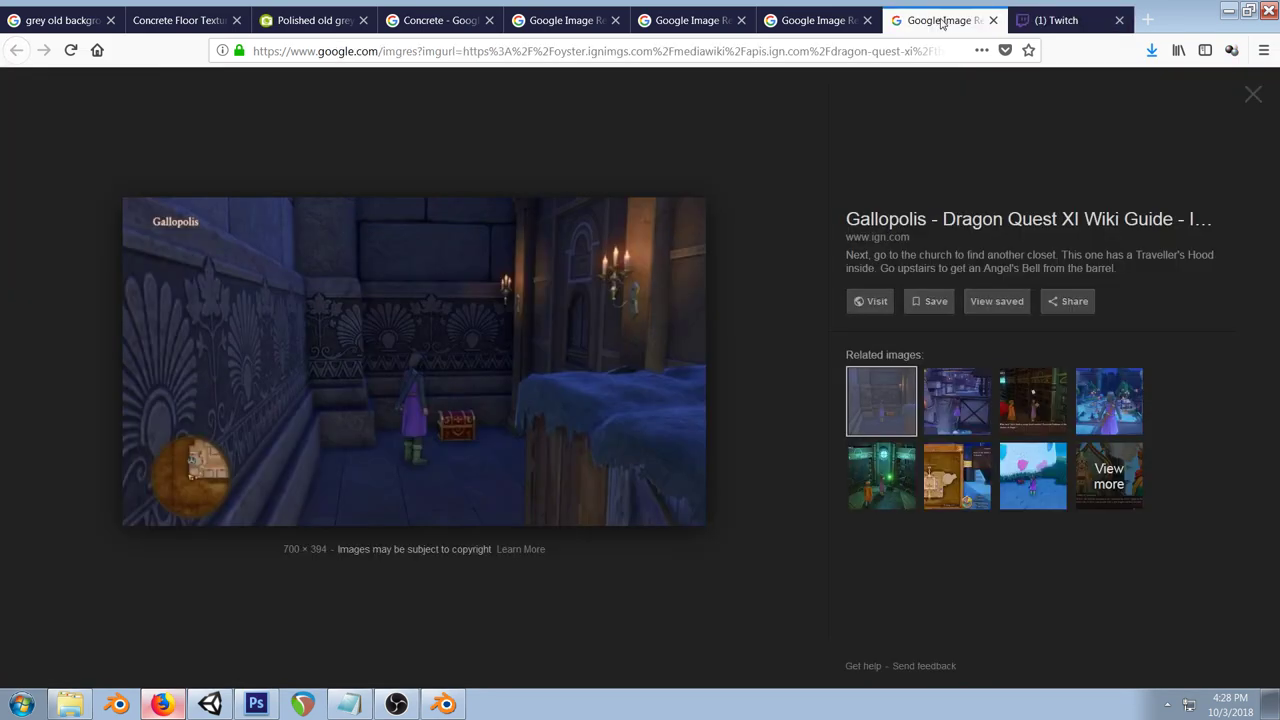
left_click(309, 22)
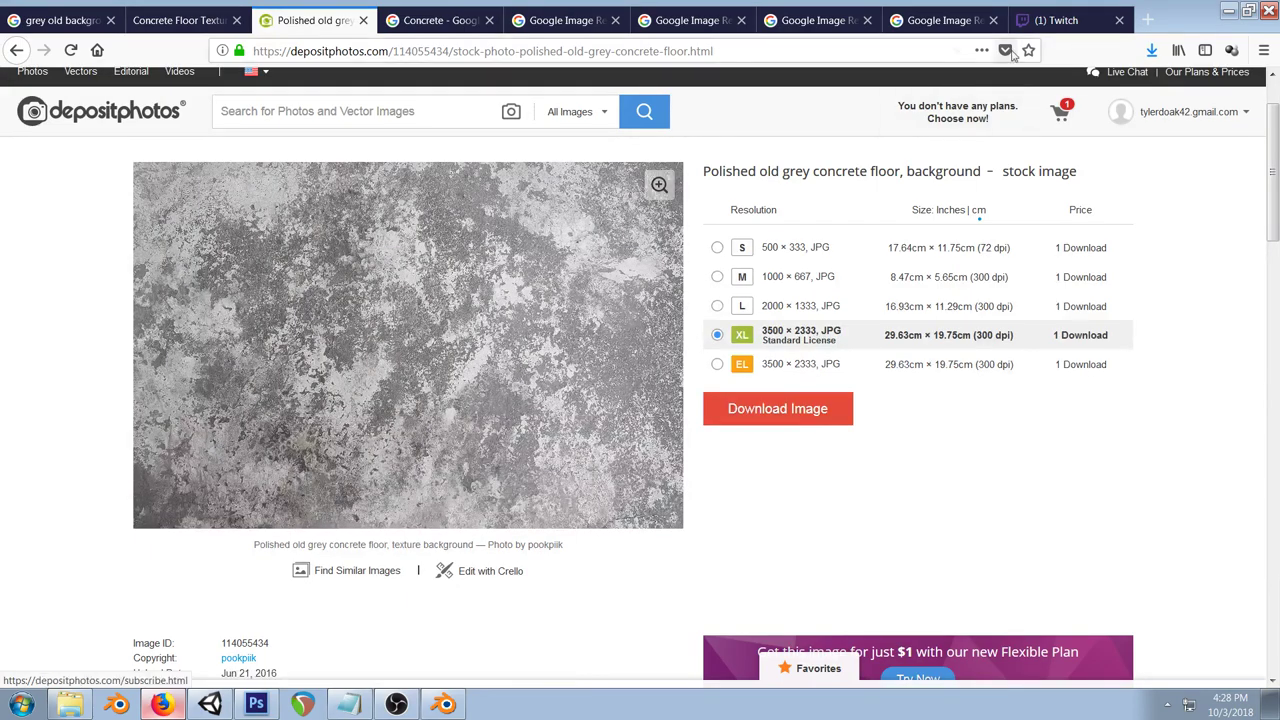
left_click(352, 706)
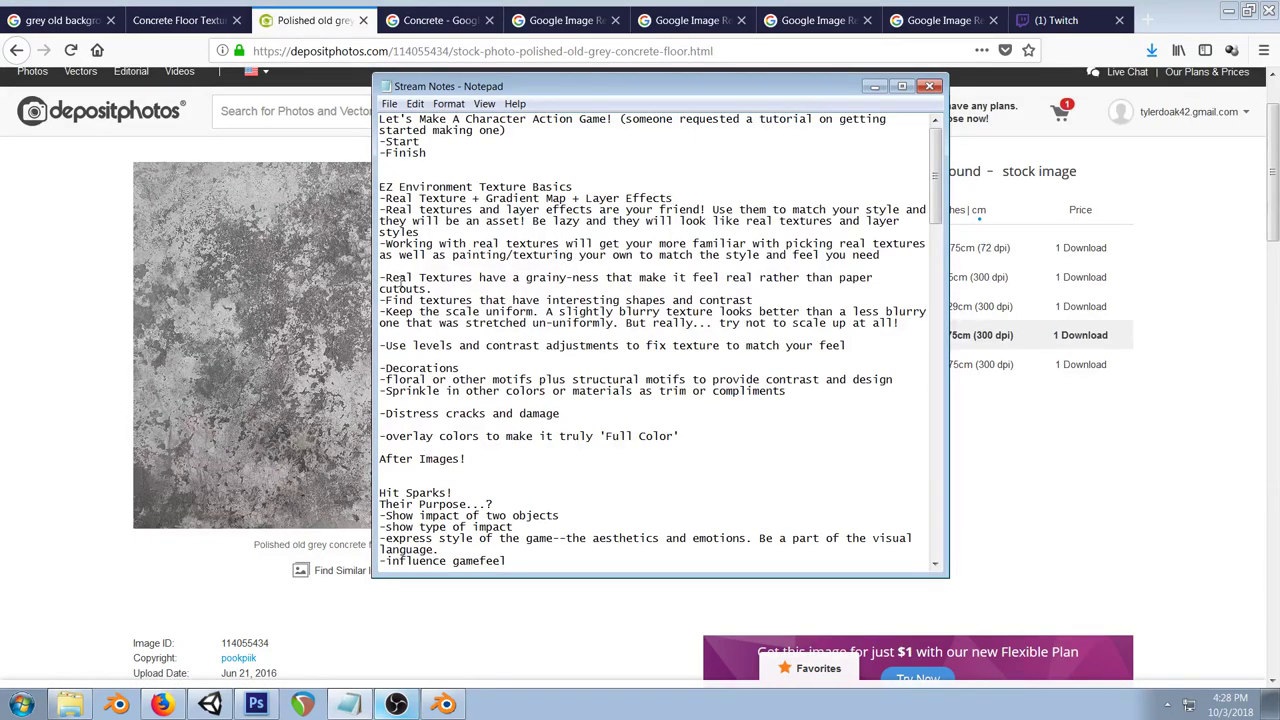
left_click(208, 706)
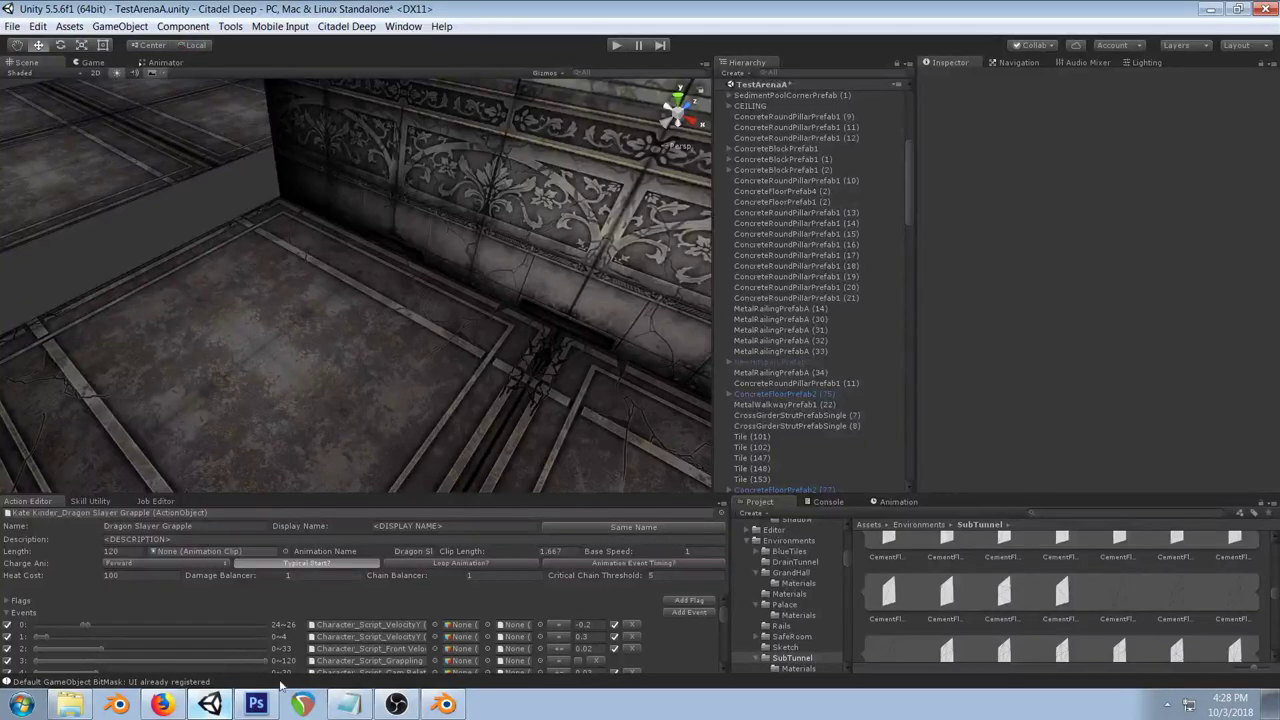
Step: Return to Photoshop and stretch the concreteWalltex6 layer vertically to 161.58% of its height
left_click(256, 705)
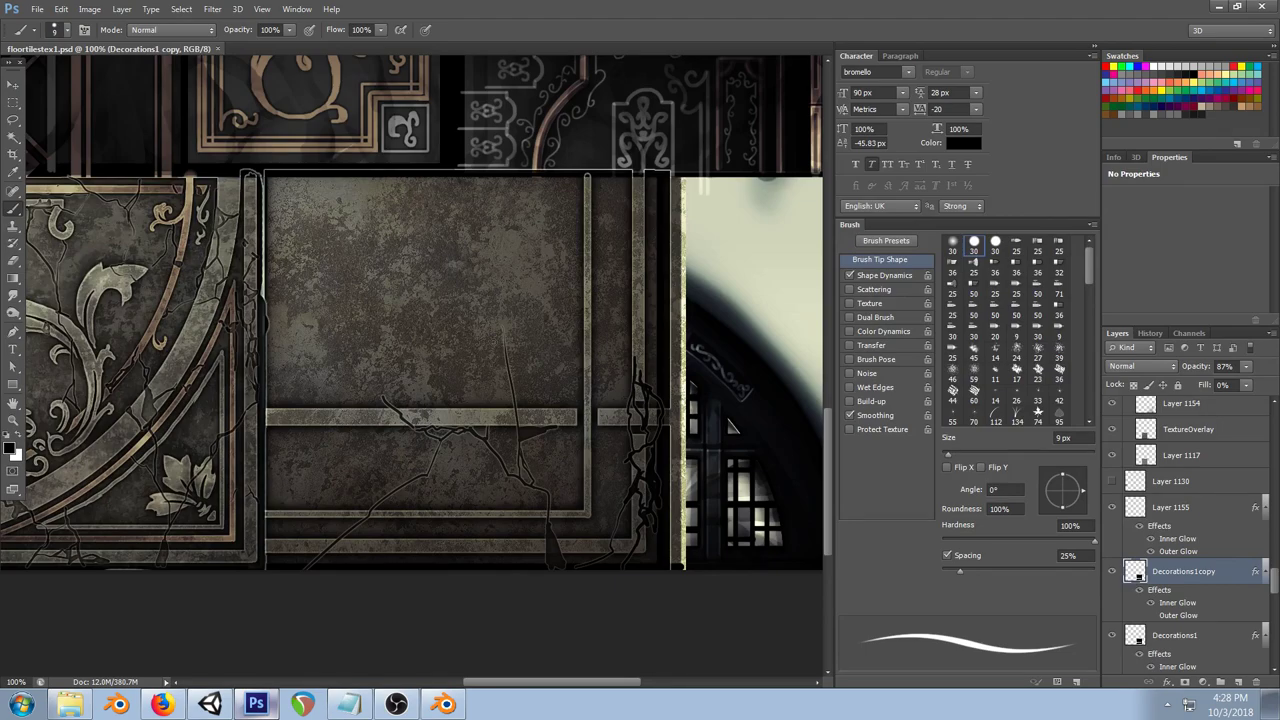
left_click(13, 85)
right_click(392, 272)
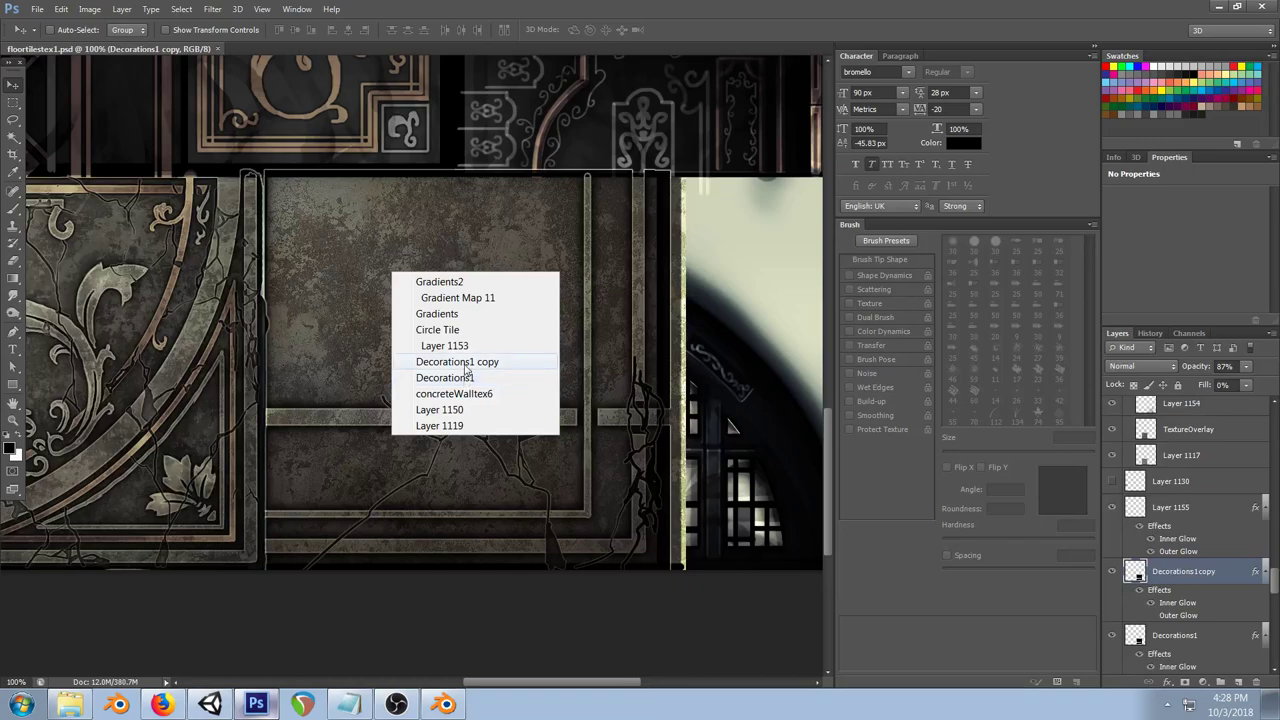
left_click(465, 393)
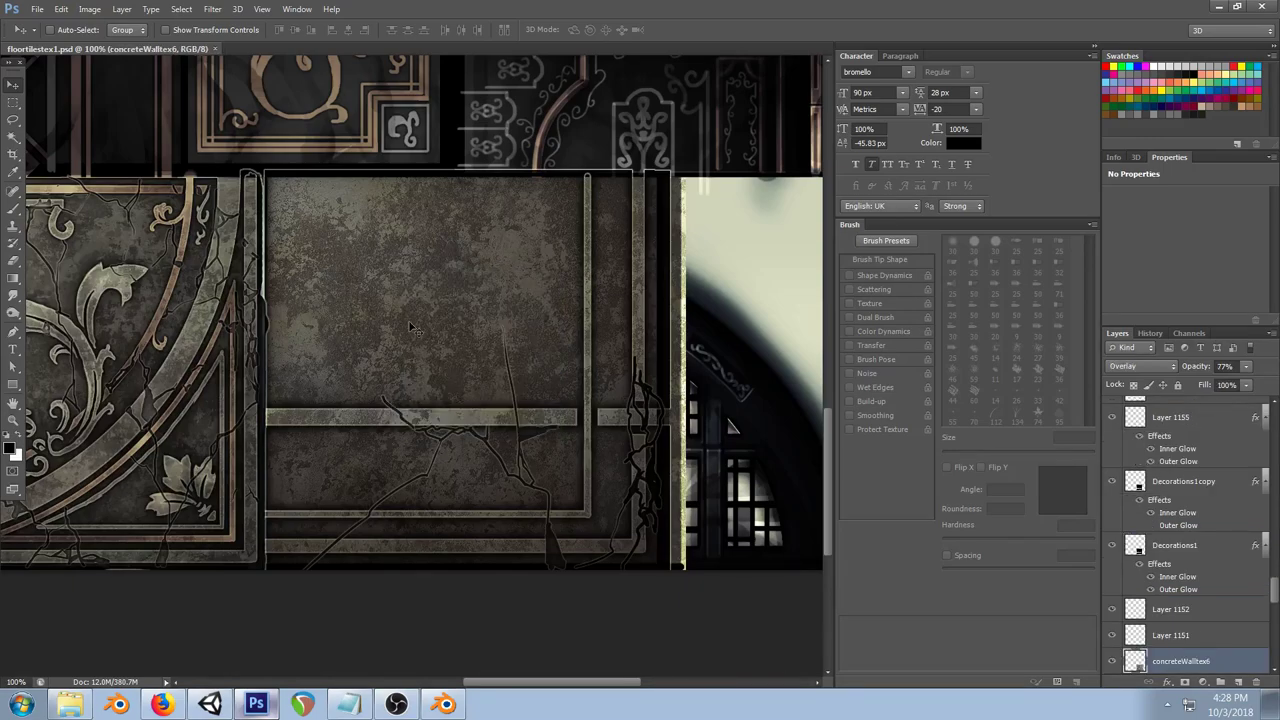
key("ctrl+t")
left_click_drag(533, 145, 516, 31)
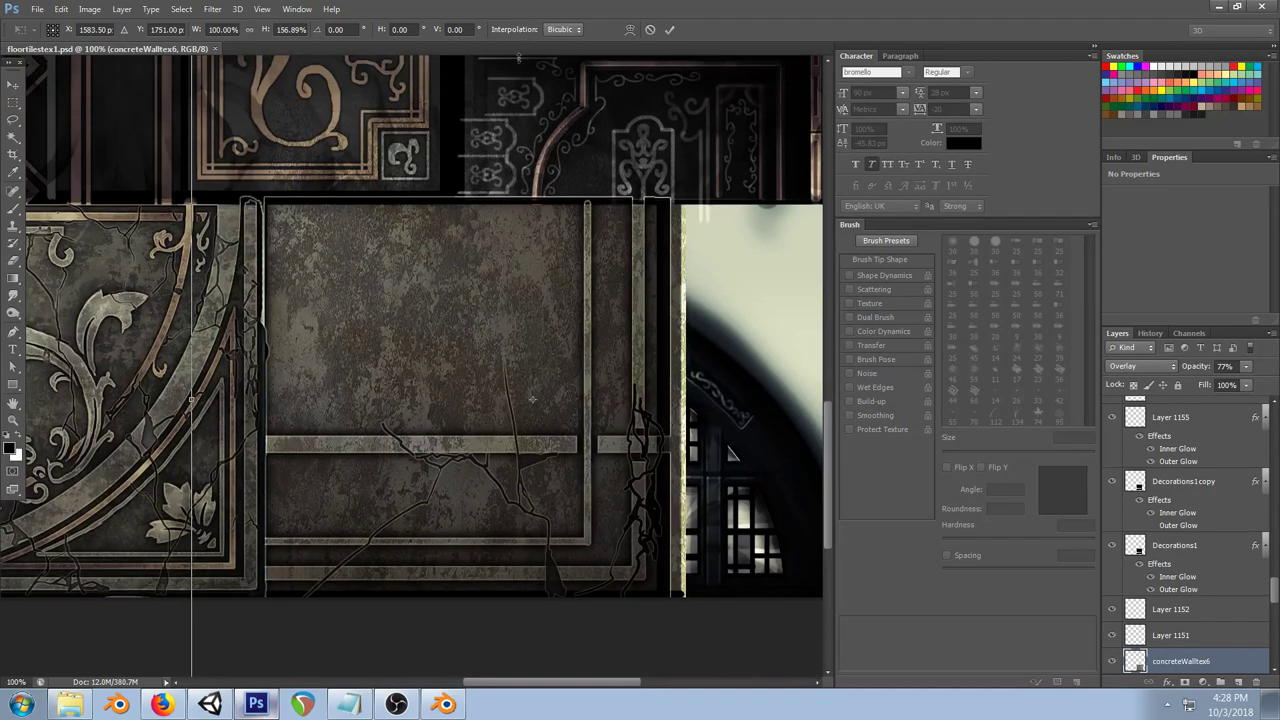
left_click(13, 85)
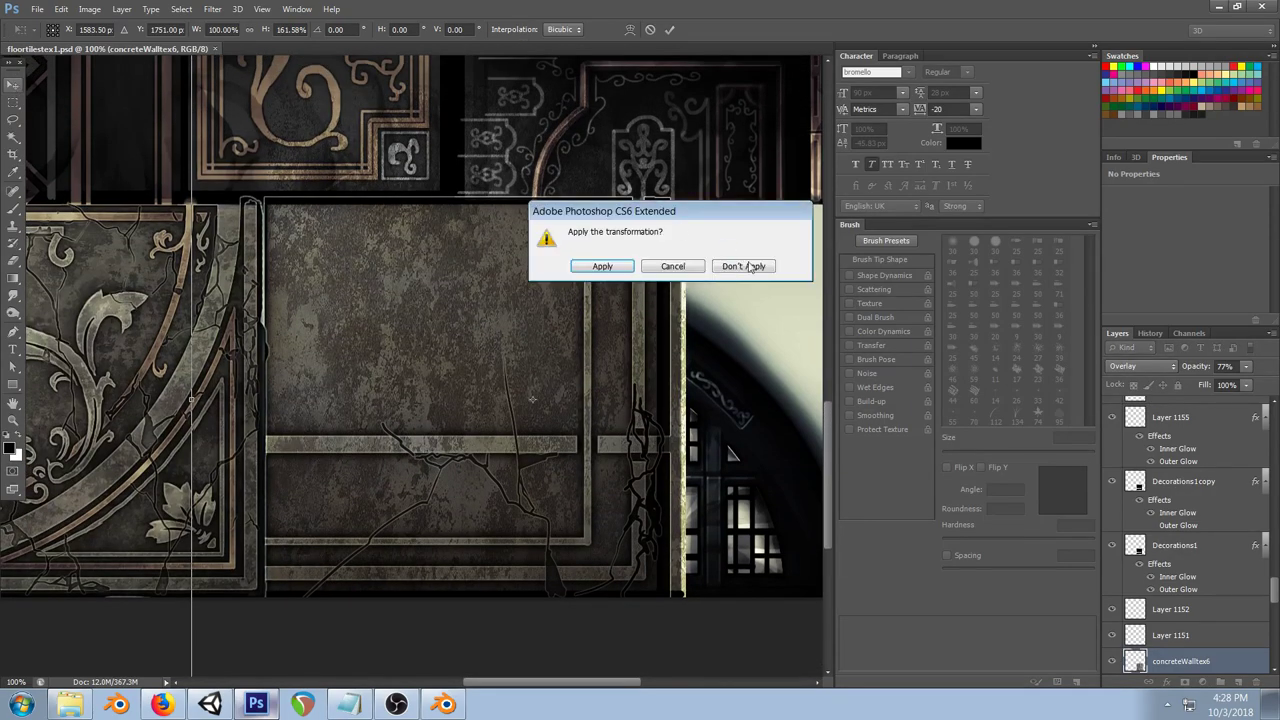
left_click(602, 266)
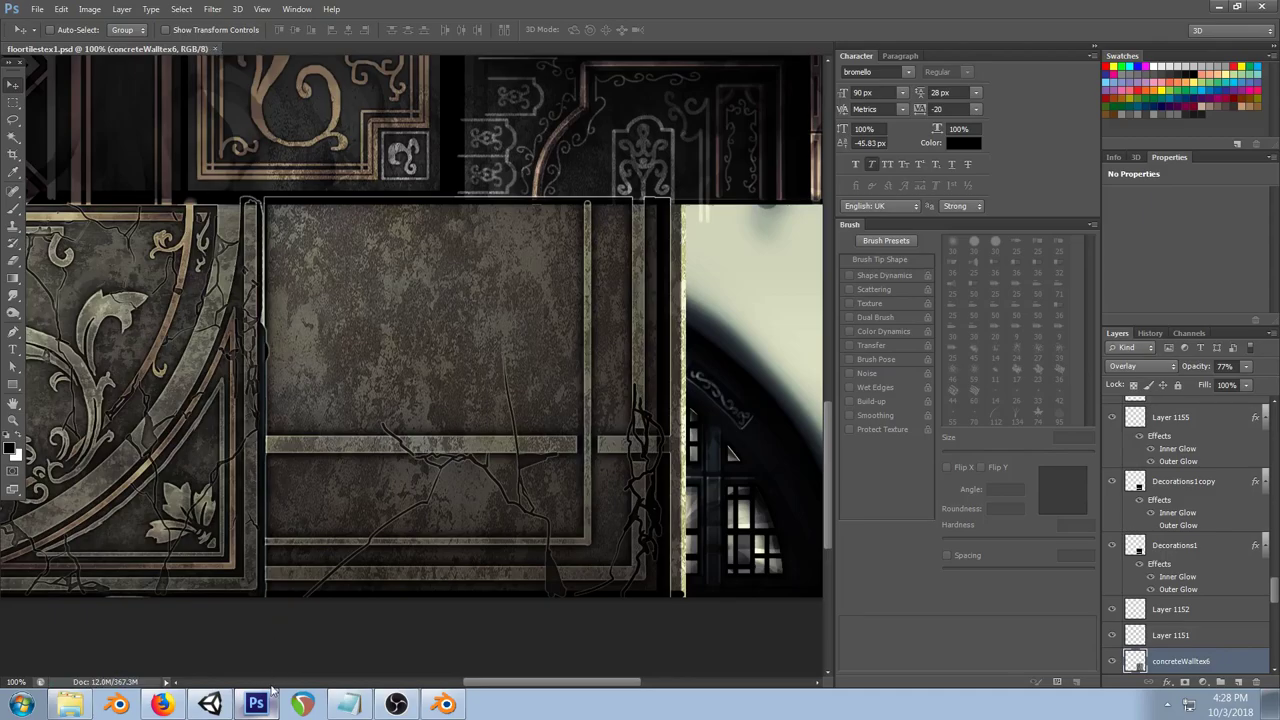
Step: Inspect the stretched concrete on Unity's floor tiles, return to Photoshop and undo the stretch
left_click(209, 705)
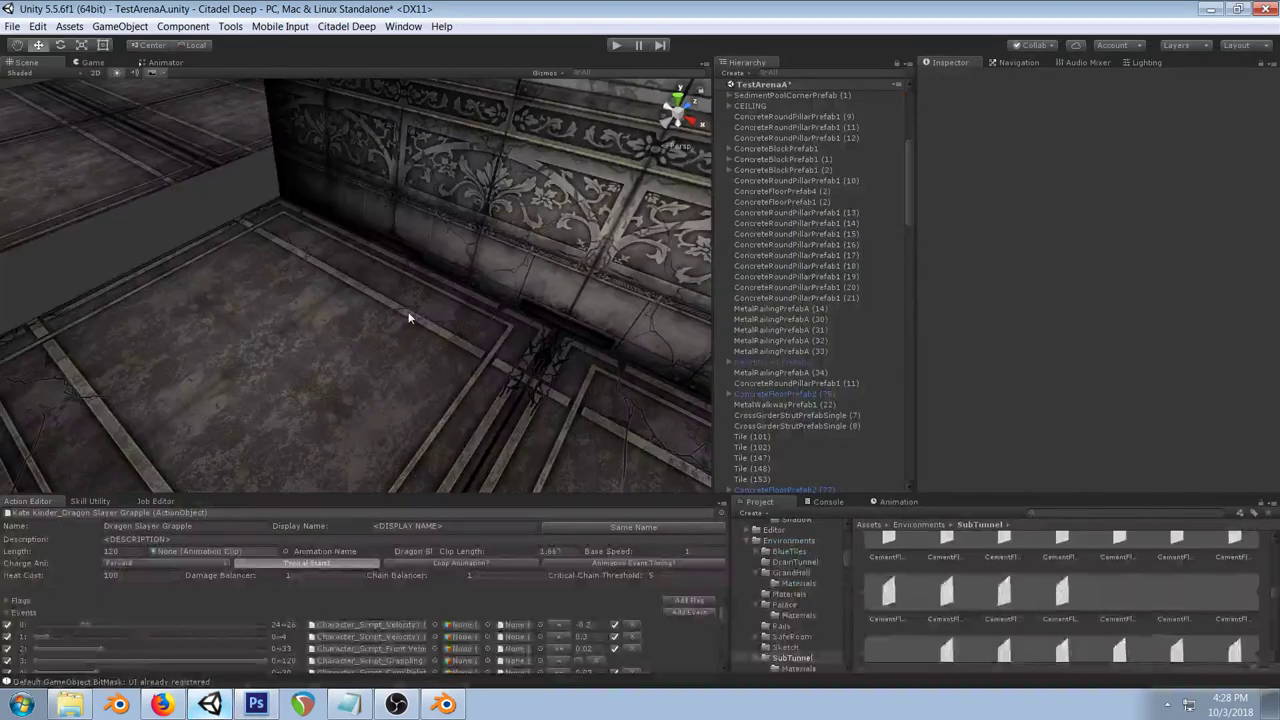
left_click_drag(409, 317, 322, 300)
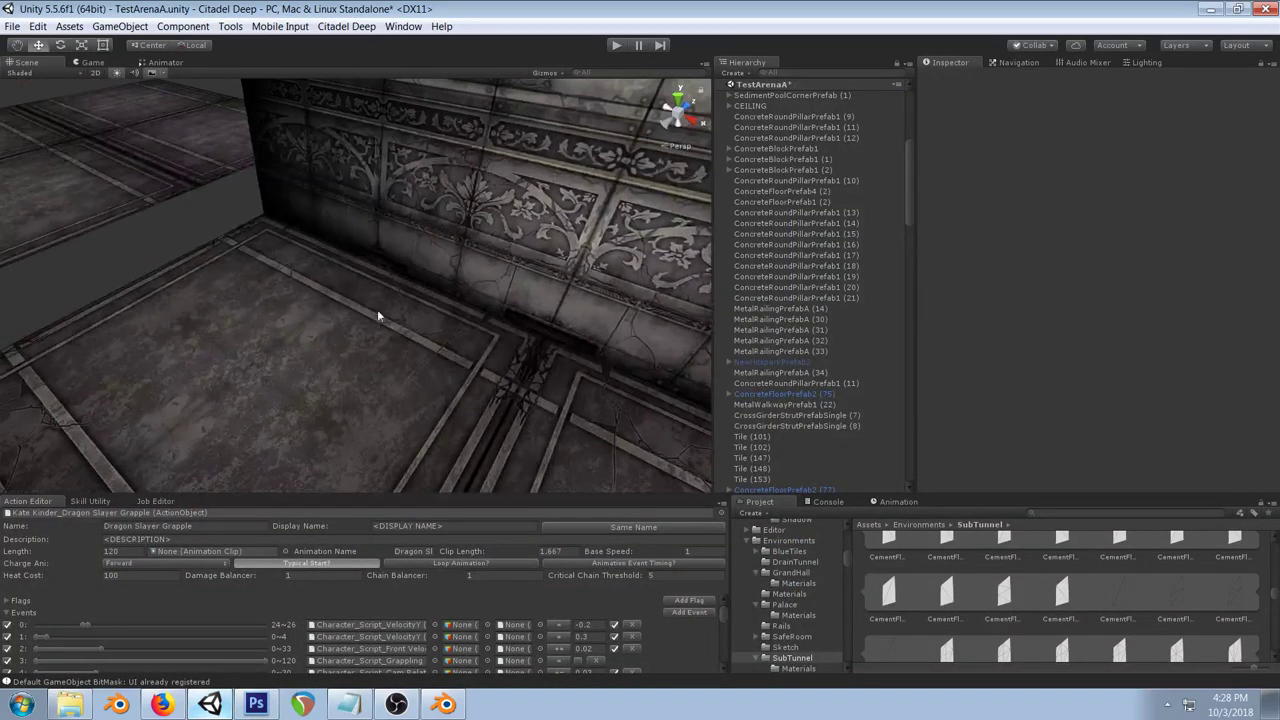
left_click(256, 704)
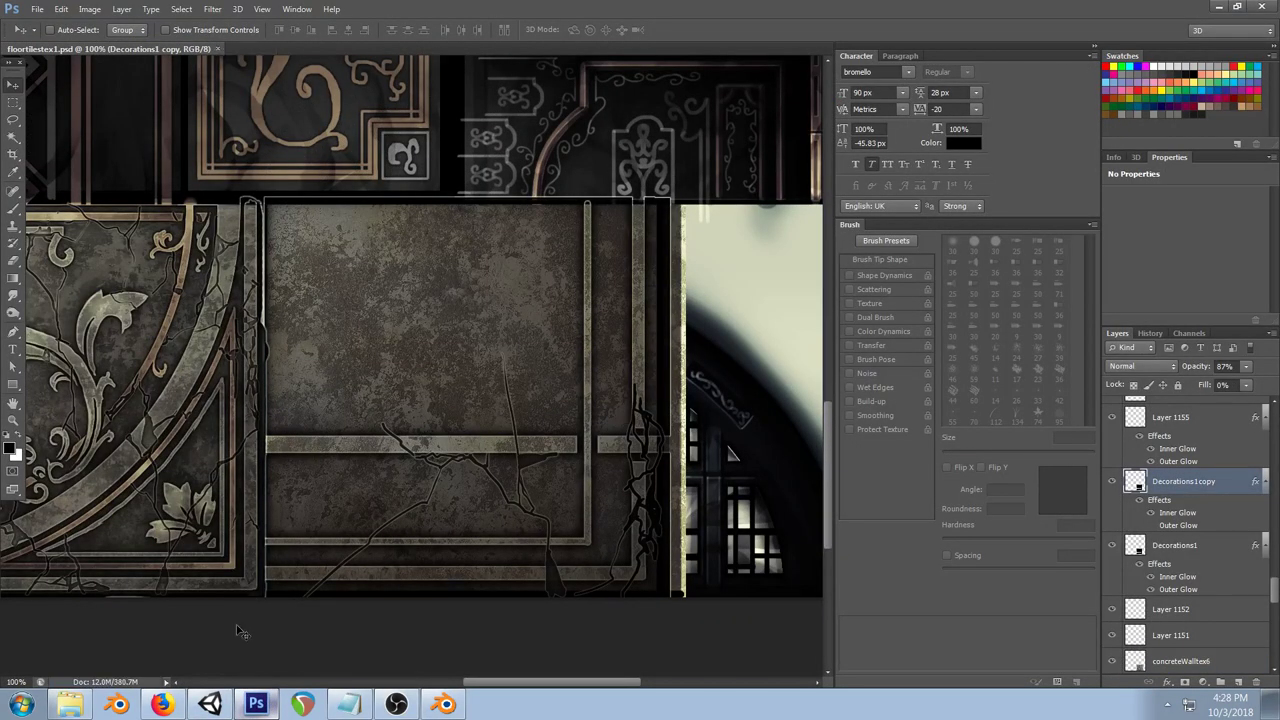
Step: Compare the polished old grey concrete photo in Firefox with the texture tips in the Stream Notes in Notepad
left_click(180, 706)
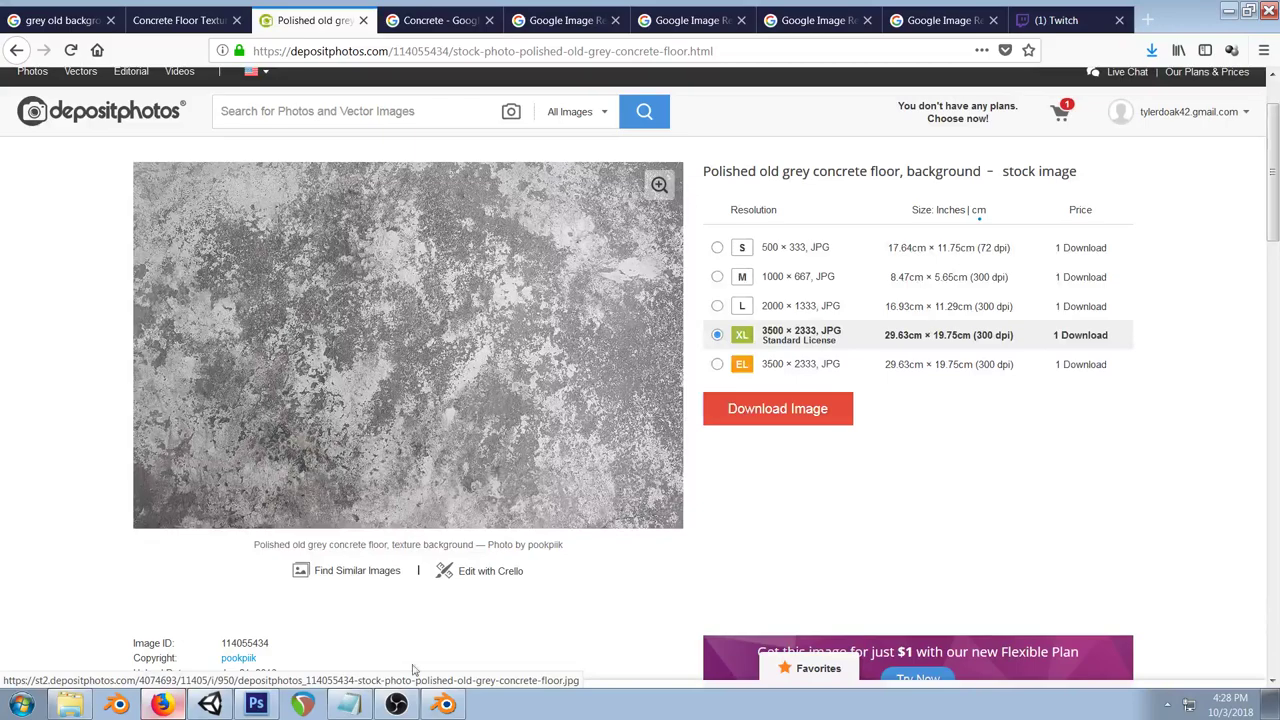
left_click(349, 704)
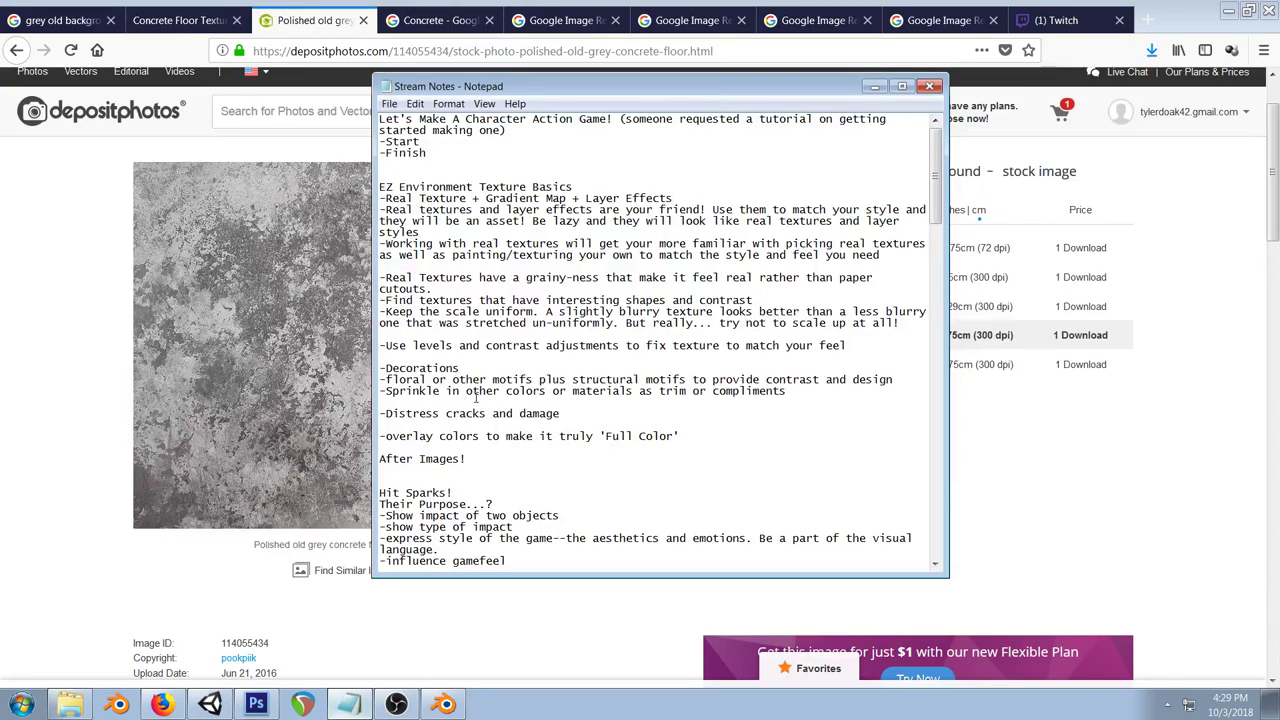
left_click(874, 86)
Step: Return to Photoshop, create a new layer directly above Gradient Map 11 and set its blend mode to Overlay
left_click(256, 705)
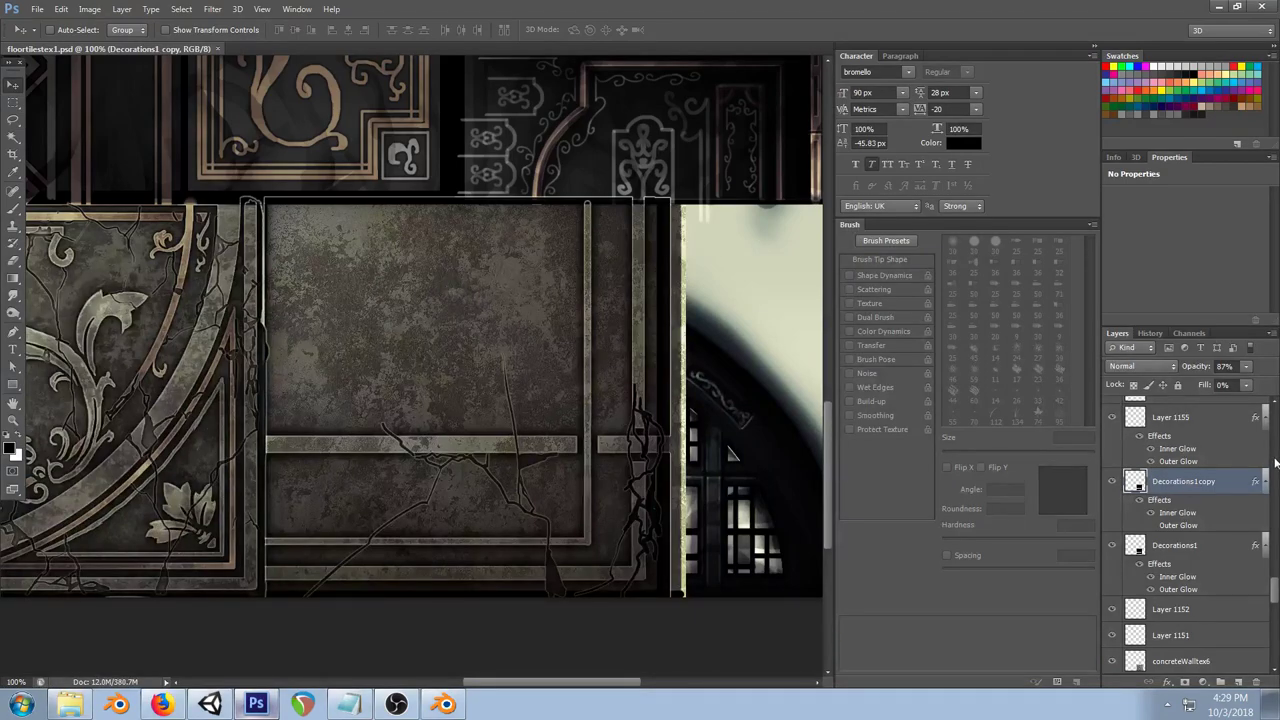
scroll(1276, 462, "up", 6)
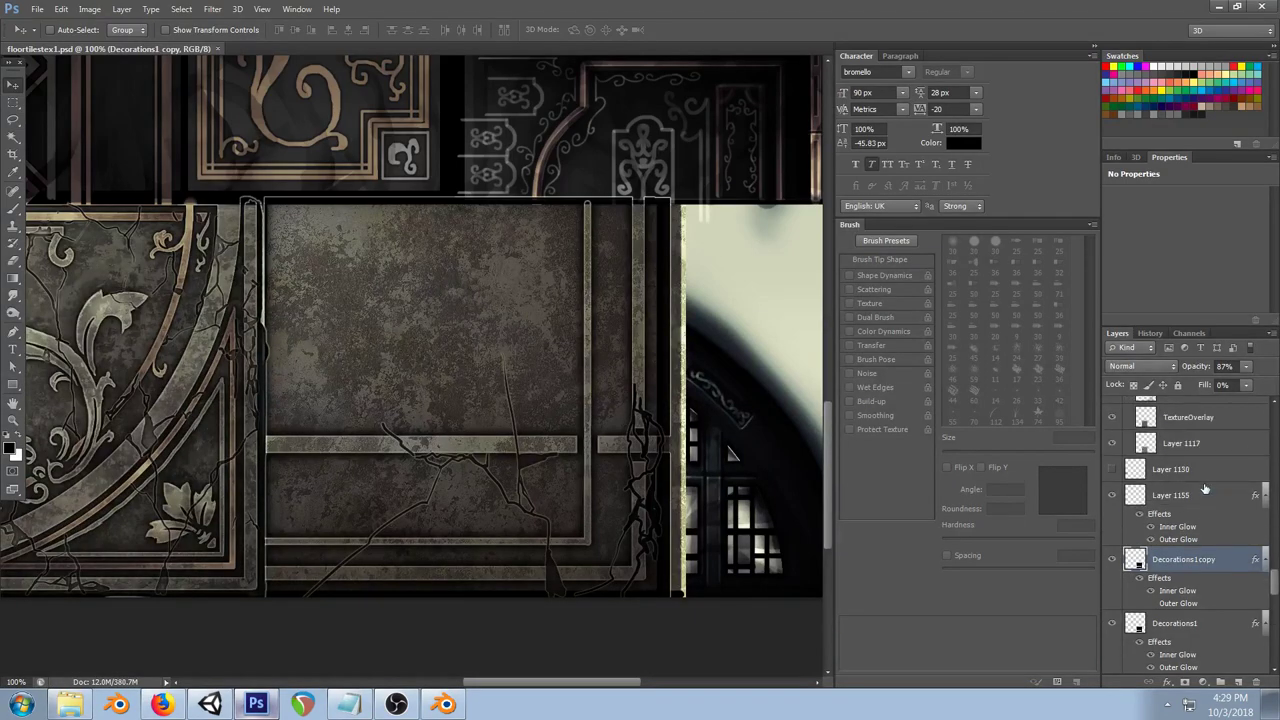
right_click(422, 366)
left_click(502, 394)
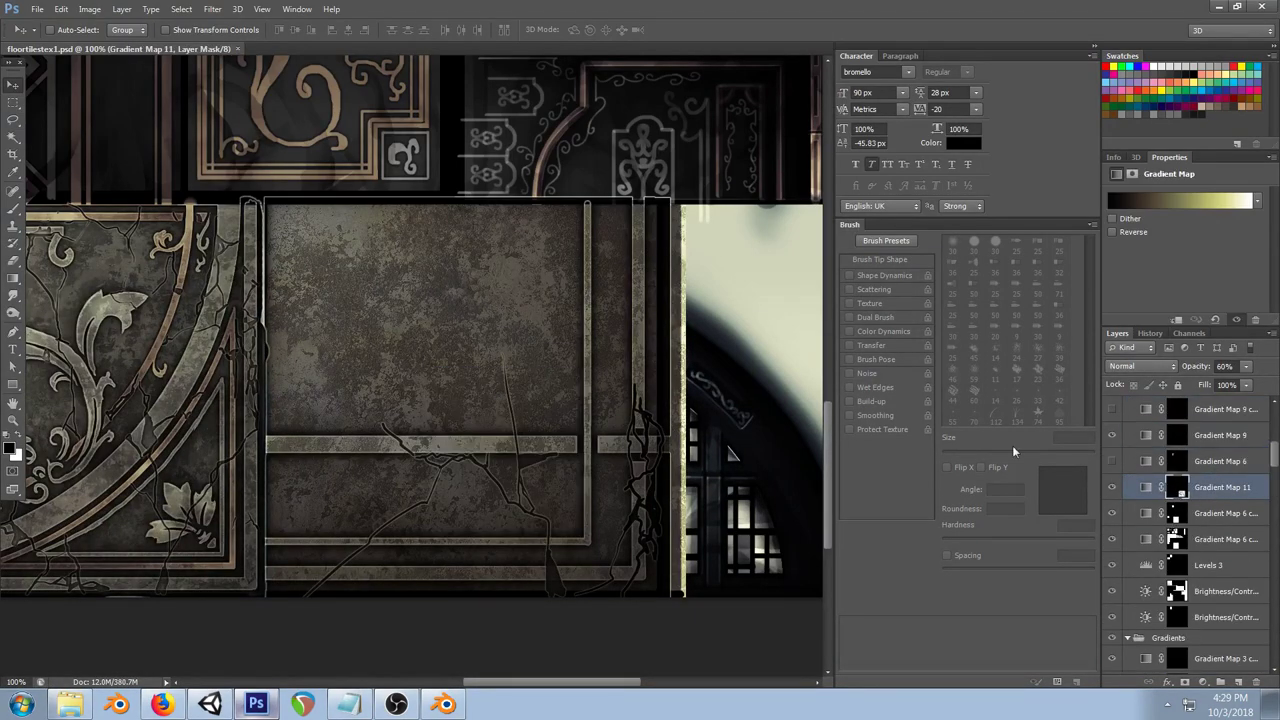
key("ctrl+shift+n")
left_click(465, 221)
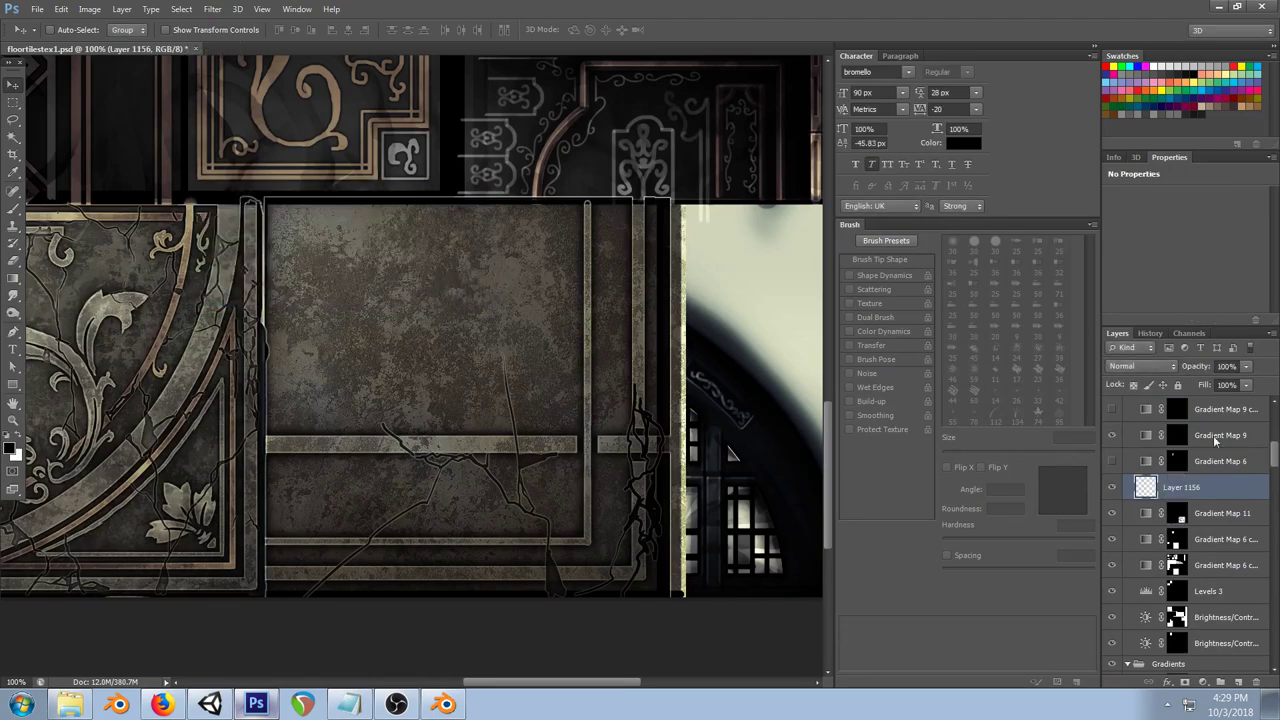
left_click(1171, 368)
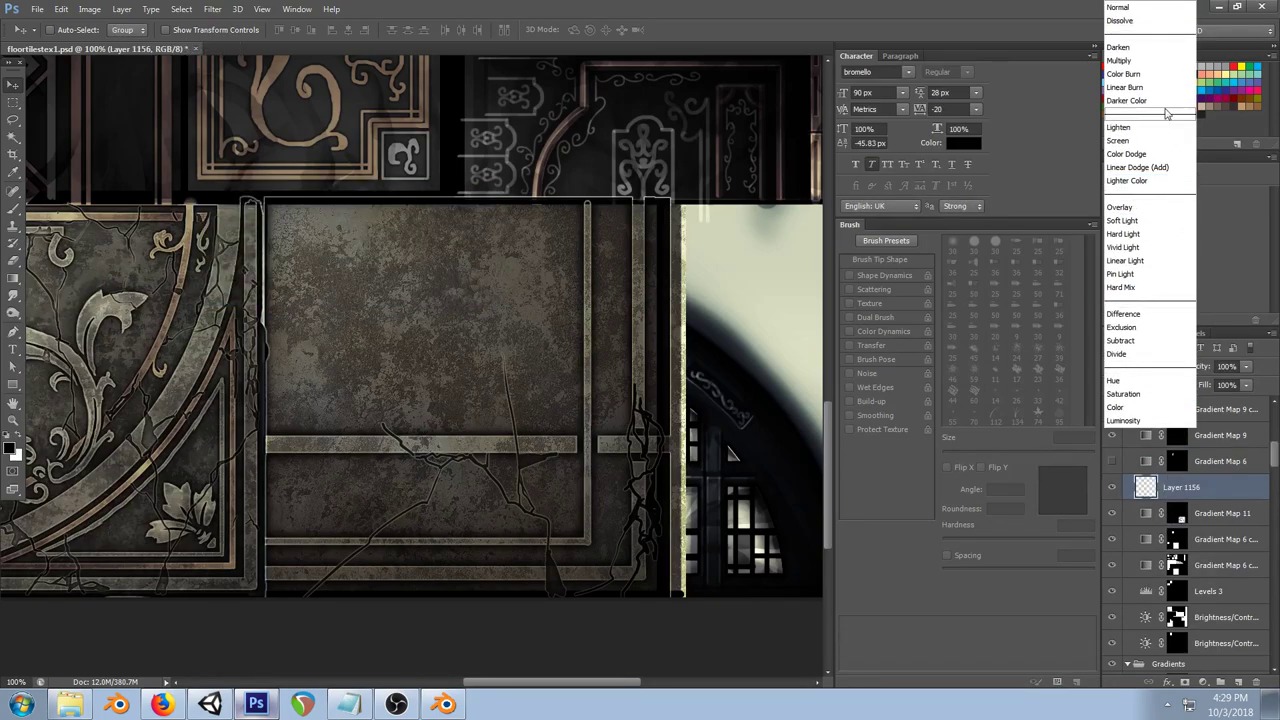
left_click(1130, 206)
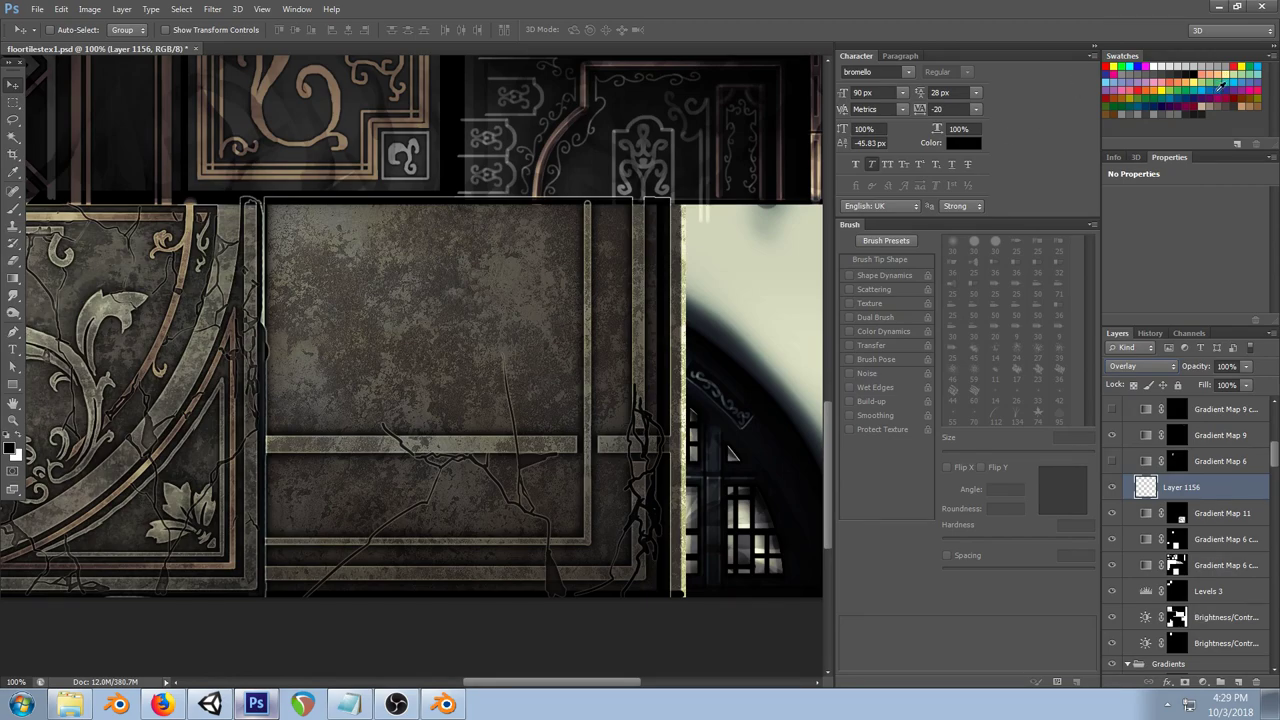
Step: Set the foreground colour to bright blue 00b9ff
left_click(1257, 66)
left_click(11, 447)
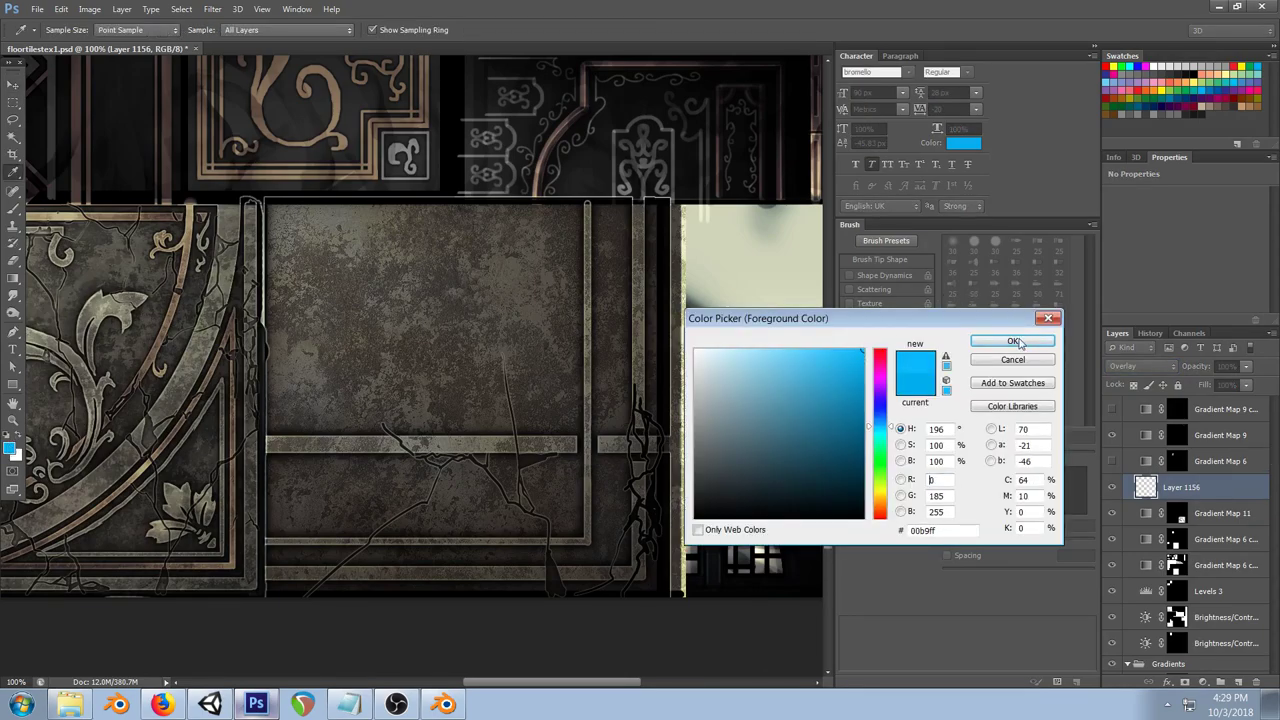
left_click(1023, 337)
Step: Choose a soft round brush with 0% hardness and enlarge it to 125 px
left_click(13, 208)
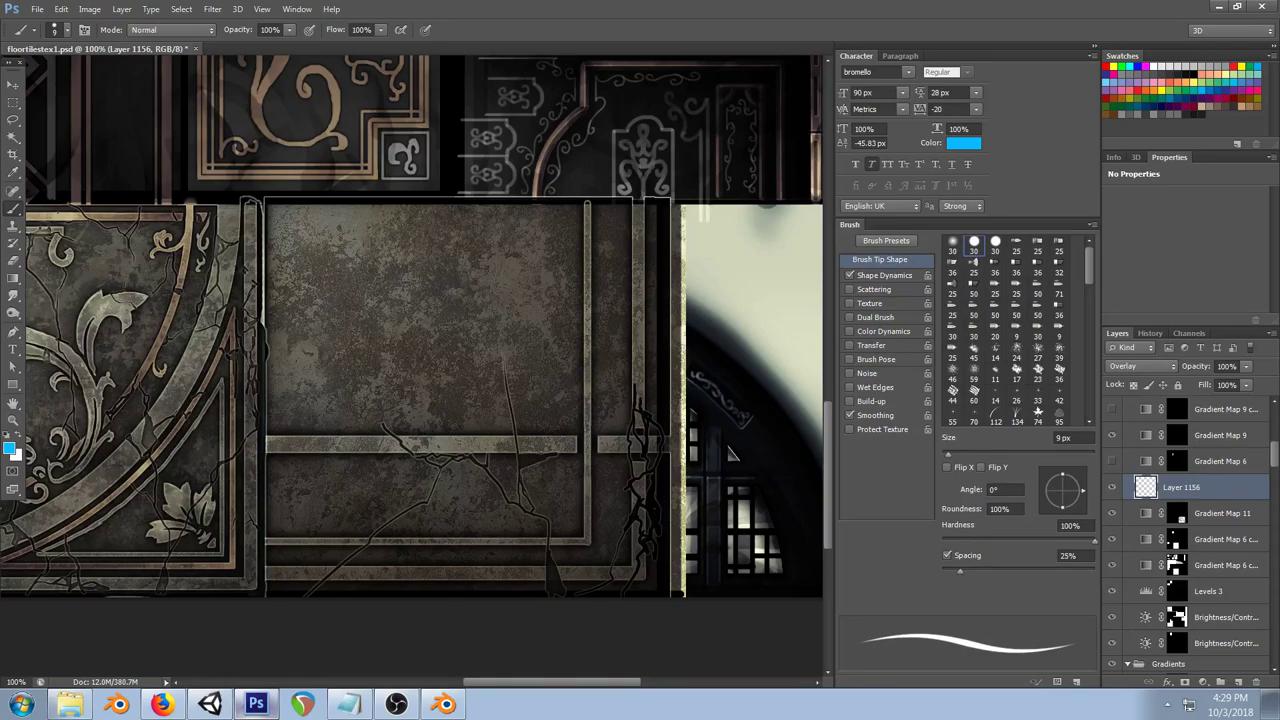
right_click(482, 297)
double_click(504, 394)
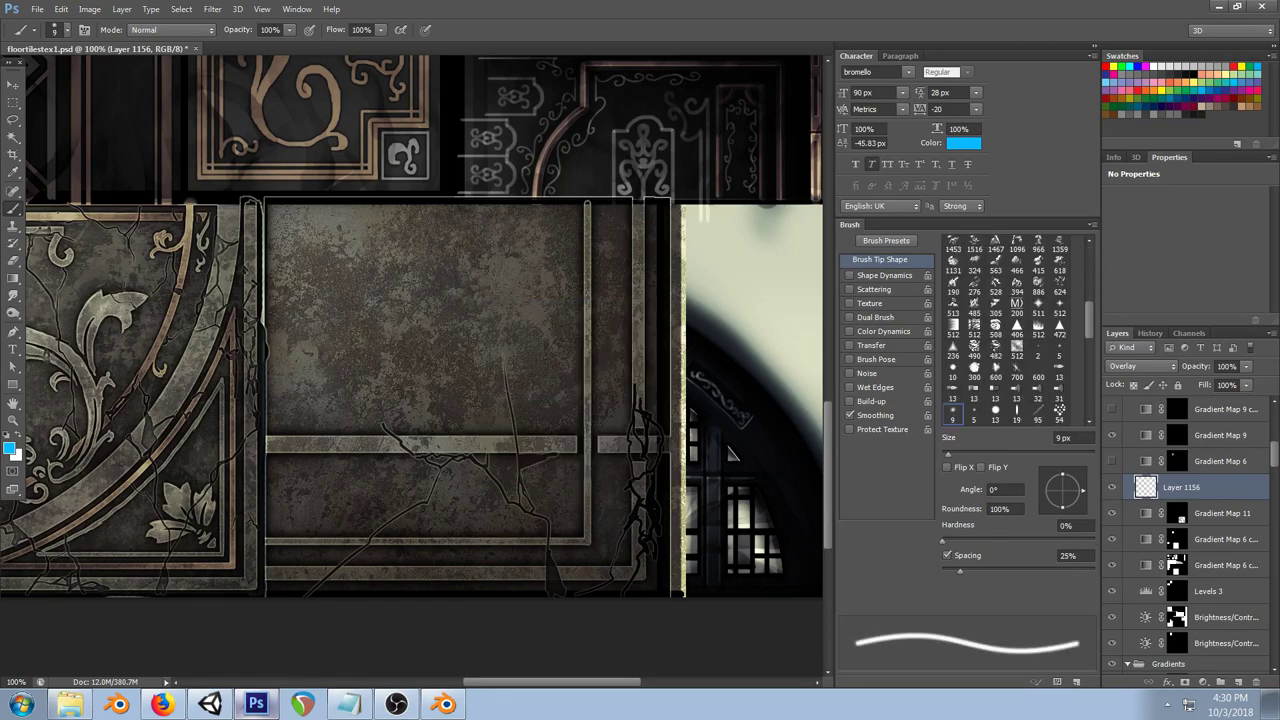
key("]")
key("]")
key("]")
key("]")
key("]")
key("]")
key("]")
key("]")
key("]")
key("]")
key("]")
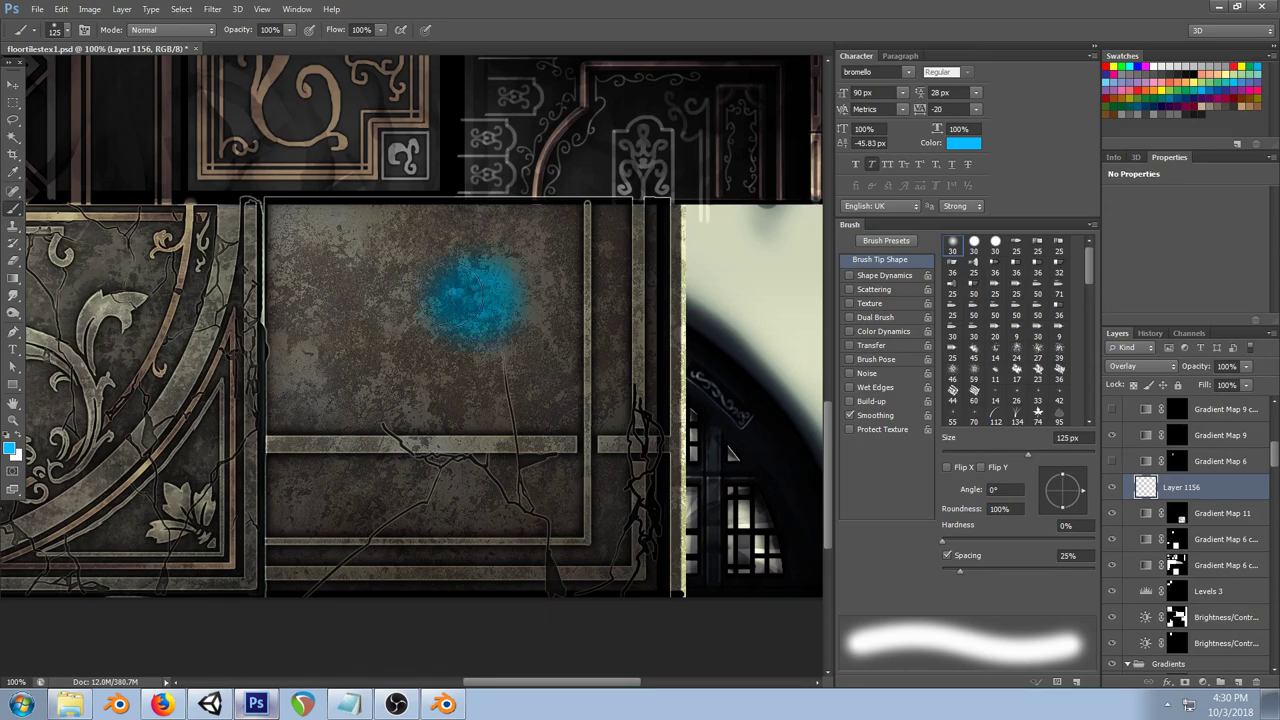
Step: Undo the strong blue dab and paint a faint blue tint over the concrete tile at 10% brush opacity
key("1")
key("ctrl+z")
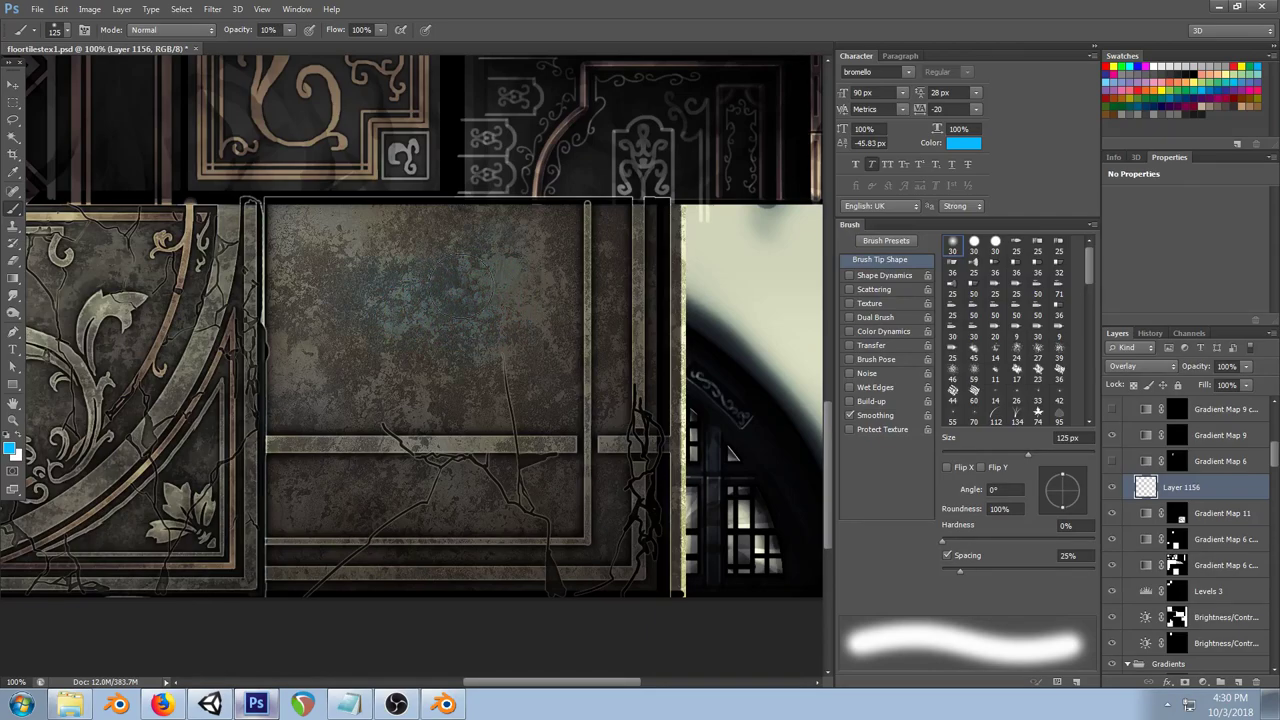
mouse_move(364, 484)
left_mouse_down()
mouse_move(326, 458)
mouse_move(334, 492)
left_mouse_up()
Step: Lower the opacity of the blue Overlay tint layer
left_click(1246, 367)
left_click(1211, 386)
left_click(759, 4)
Step: Shift the hue of the blue Overlay tint layer slightly towards green with Hue/Saturation
key("ctrl+u")
left_click_drag(866, 348, 840, 350)
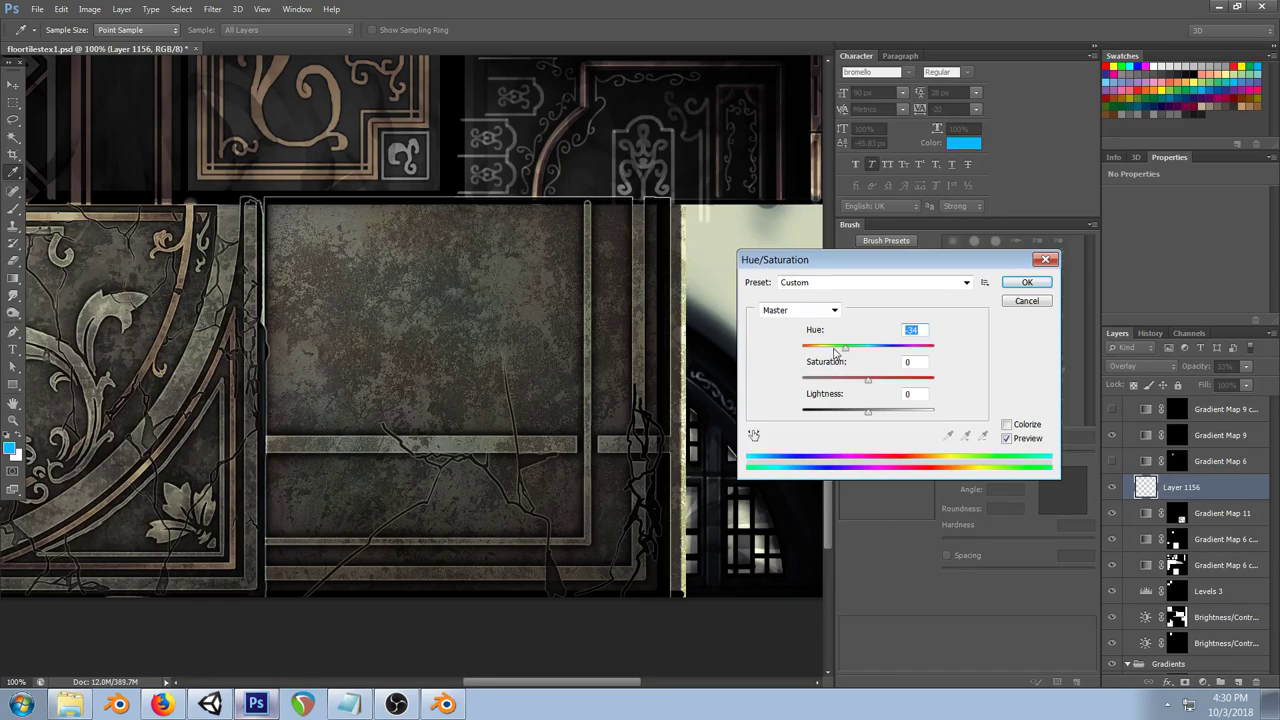
left_click_drag(836, 350, 889, 352)
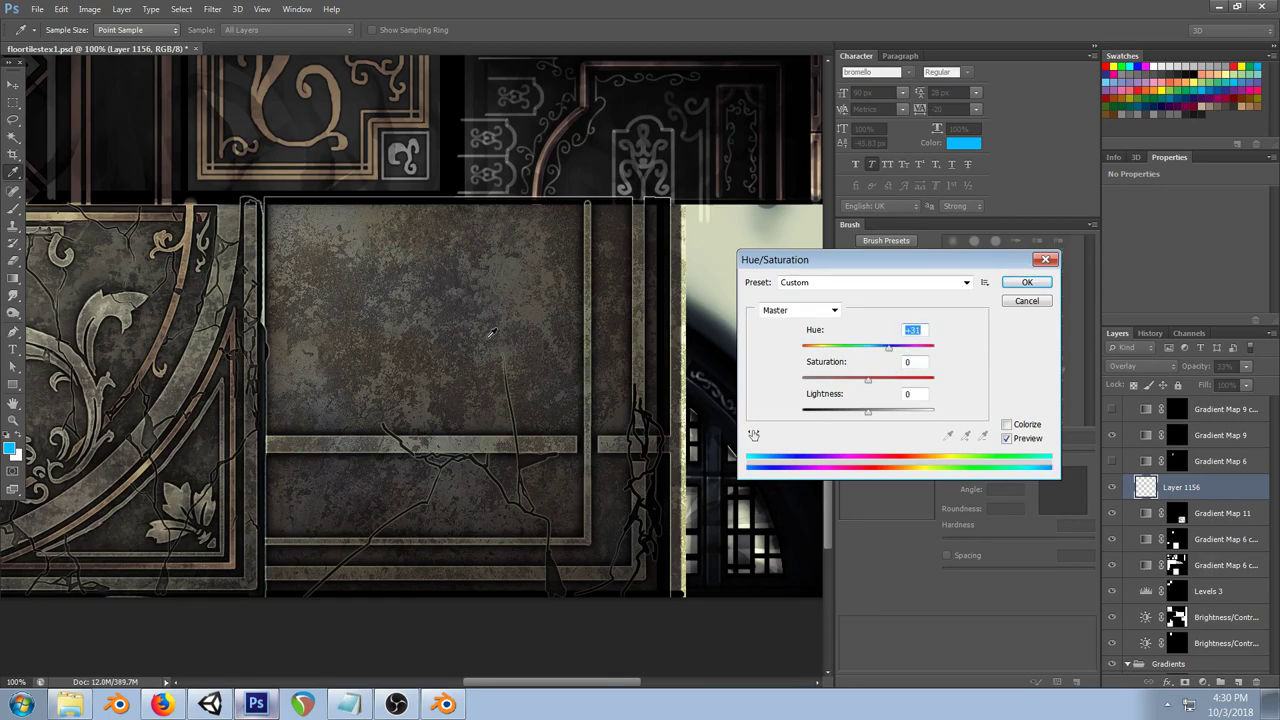
left_click_drag(889, 350, 865, 350)
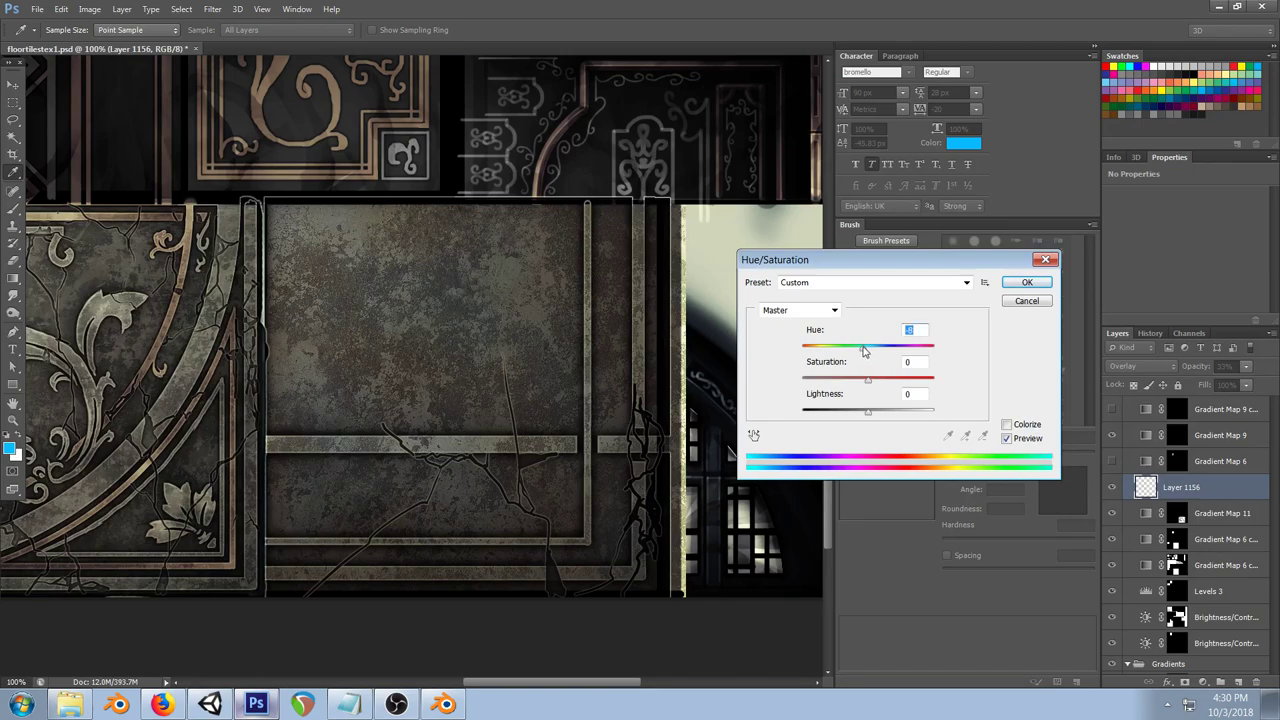
left_click(1026, 283)
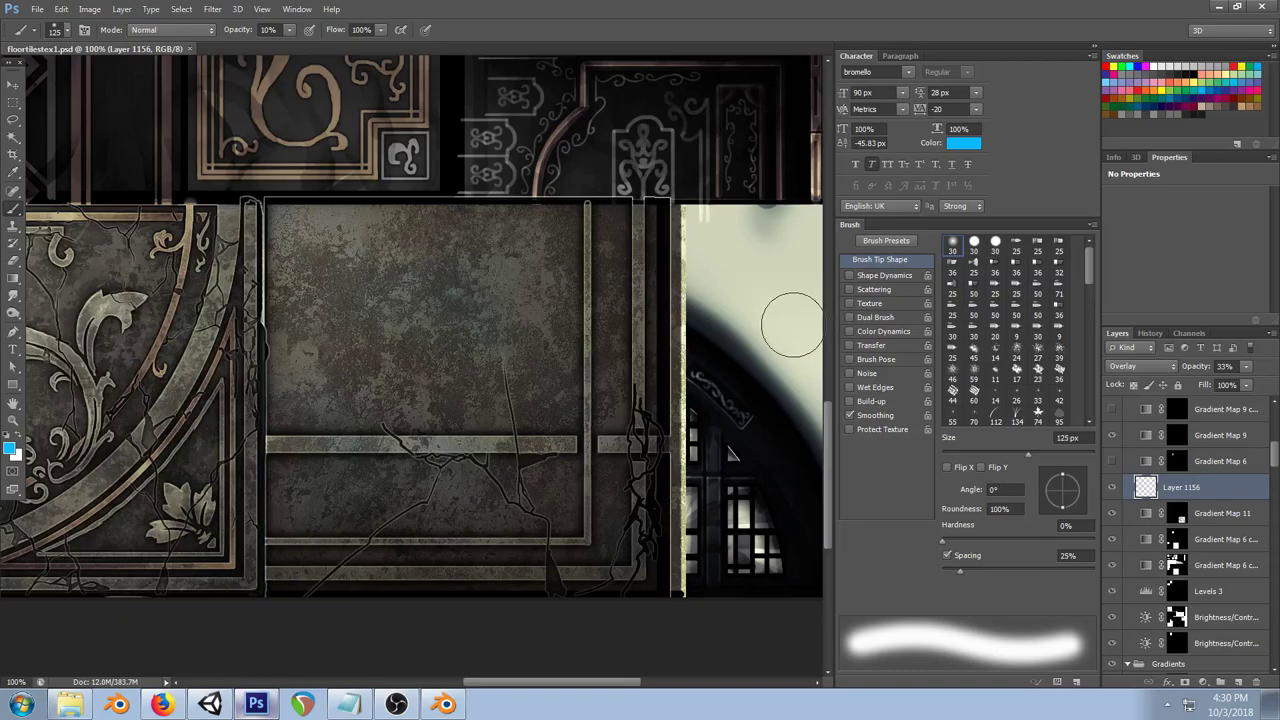
Step: Switch to Unity and inspect the tinted floor tiles in the scene
left_click(210, 704)
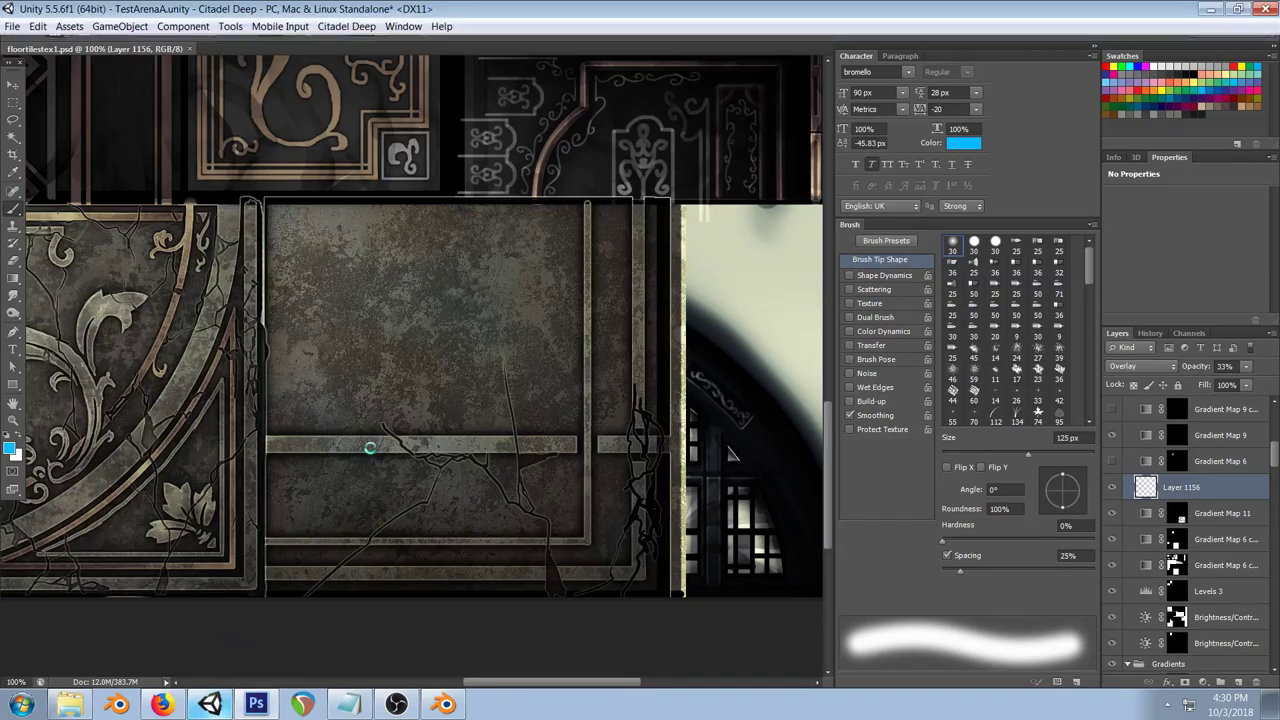
left_click_drag(212, 328, 437, 318)
left_click_drag(264, 285, 400, 280)
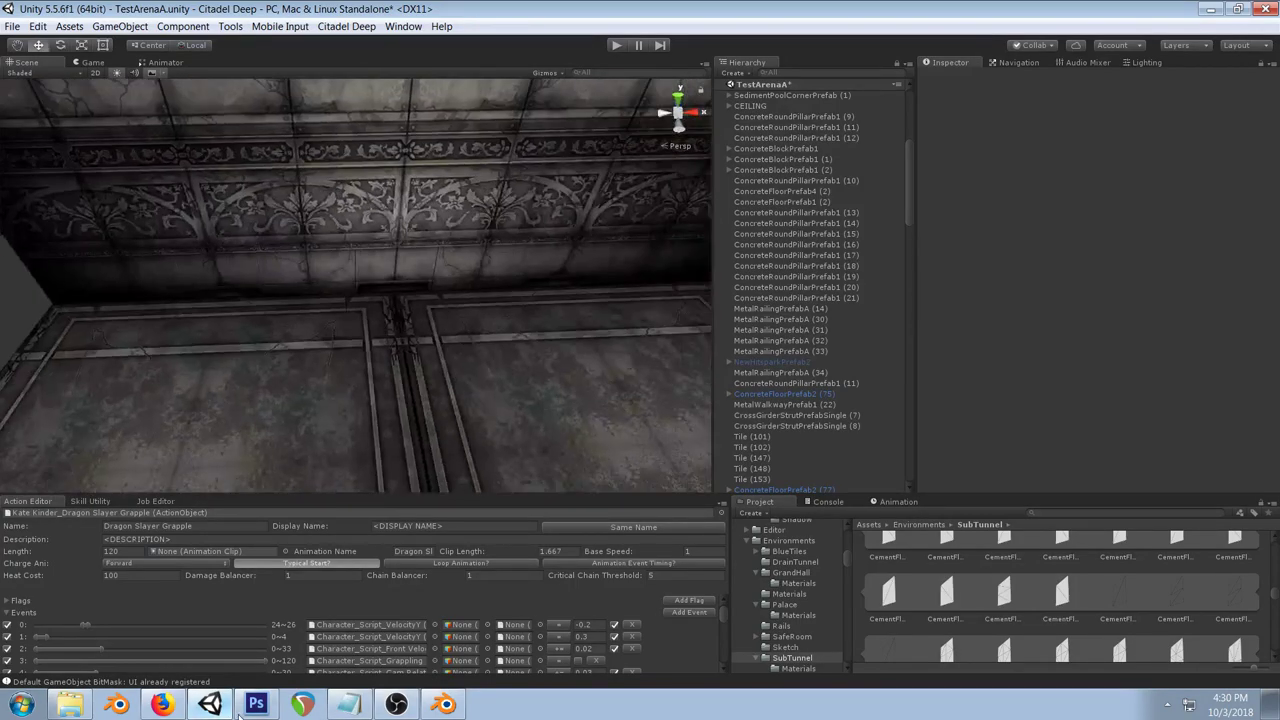
Step: Return to Photoshop and lower the blue Overlay tint layer's opacity to 20%
left_click(256, 704)
left_click(1246, 366)
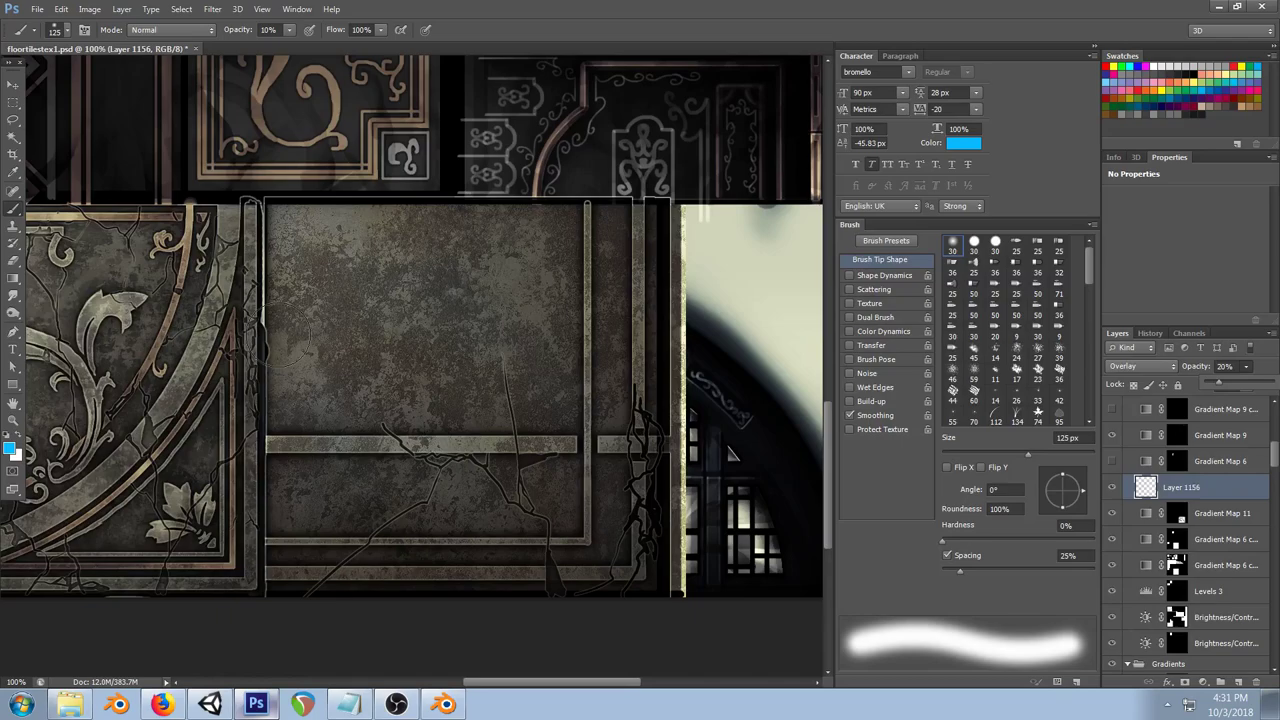
Step: Delete the Decorations1 copy layer and ready the 25 px hard Eraser for the Decorations1 layer
left_click(13, 84)
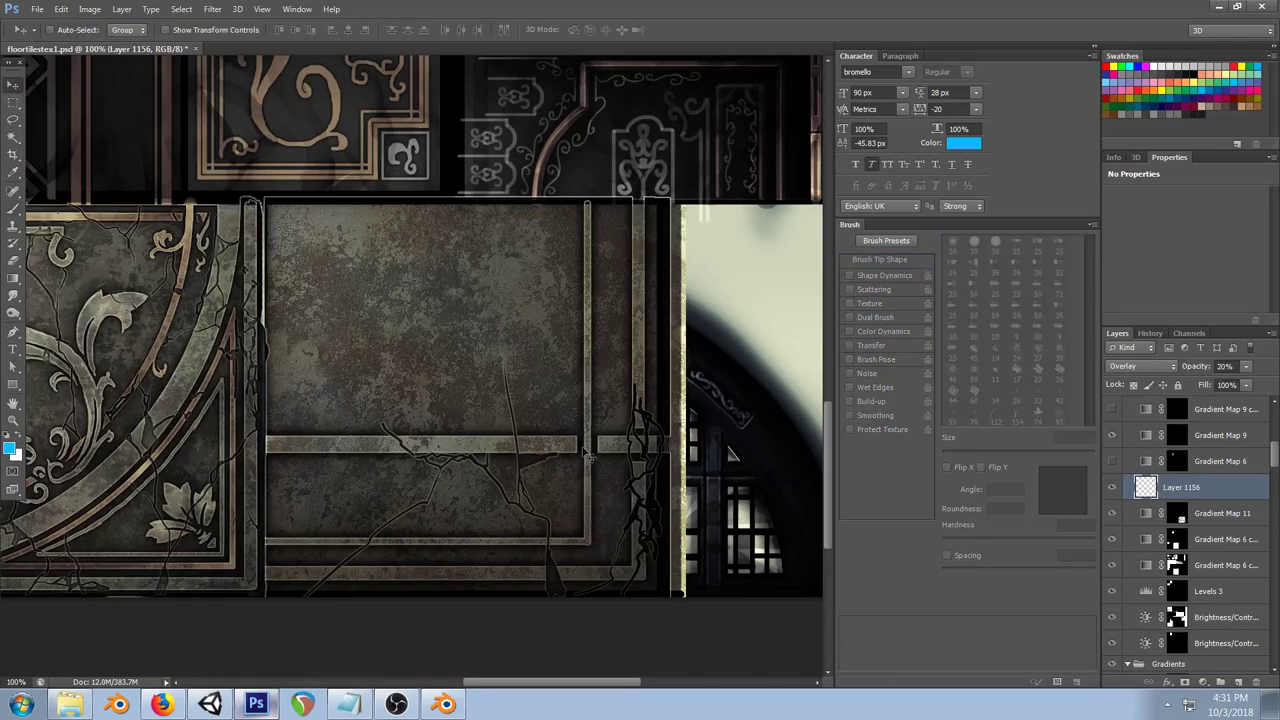
right_click(567, 446)
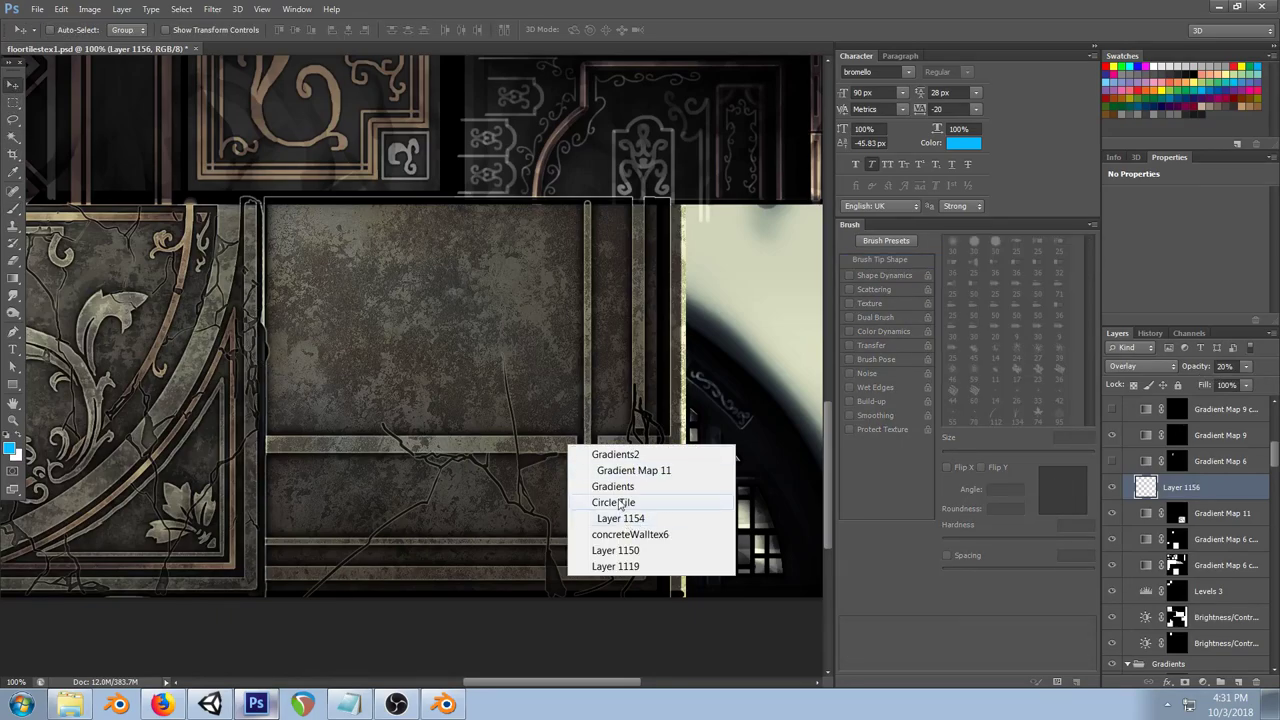
left_click(523, 443)
right_click(524, 427)
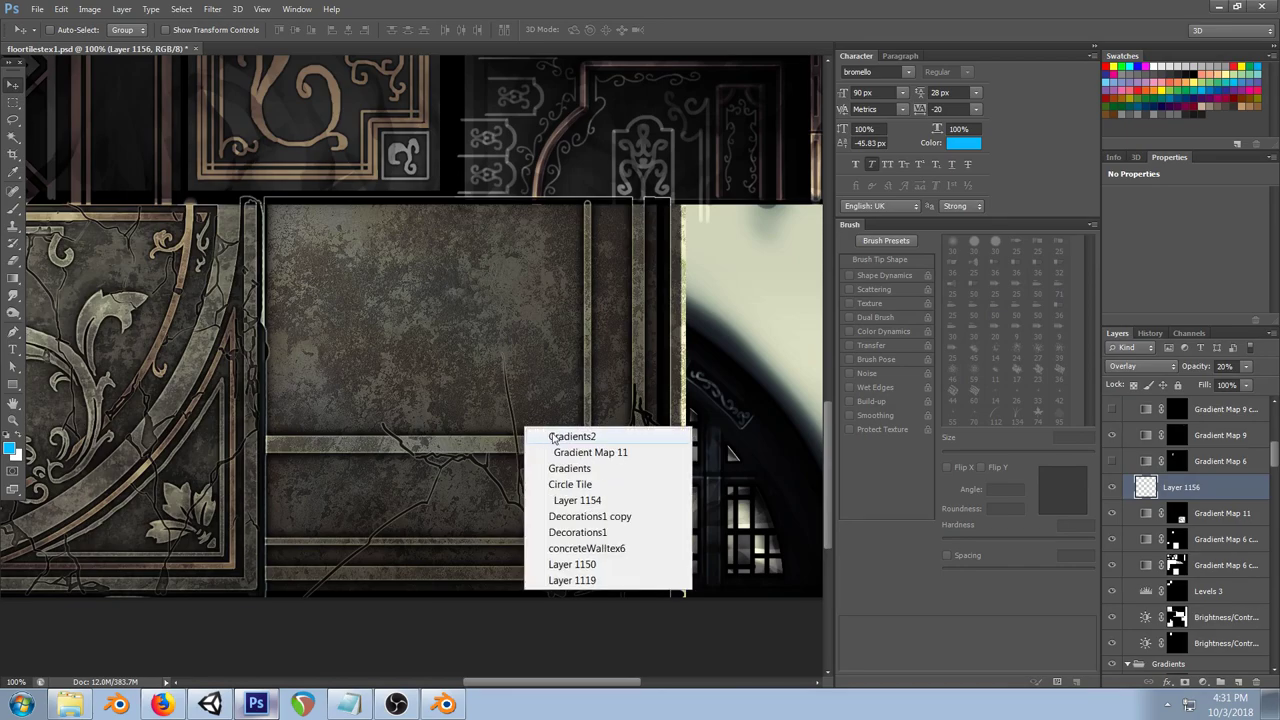
left_click(600, 518)
left_click(1112, 623)
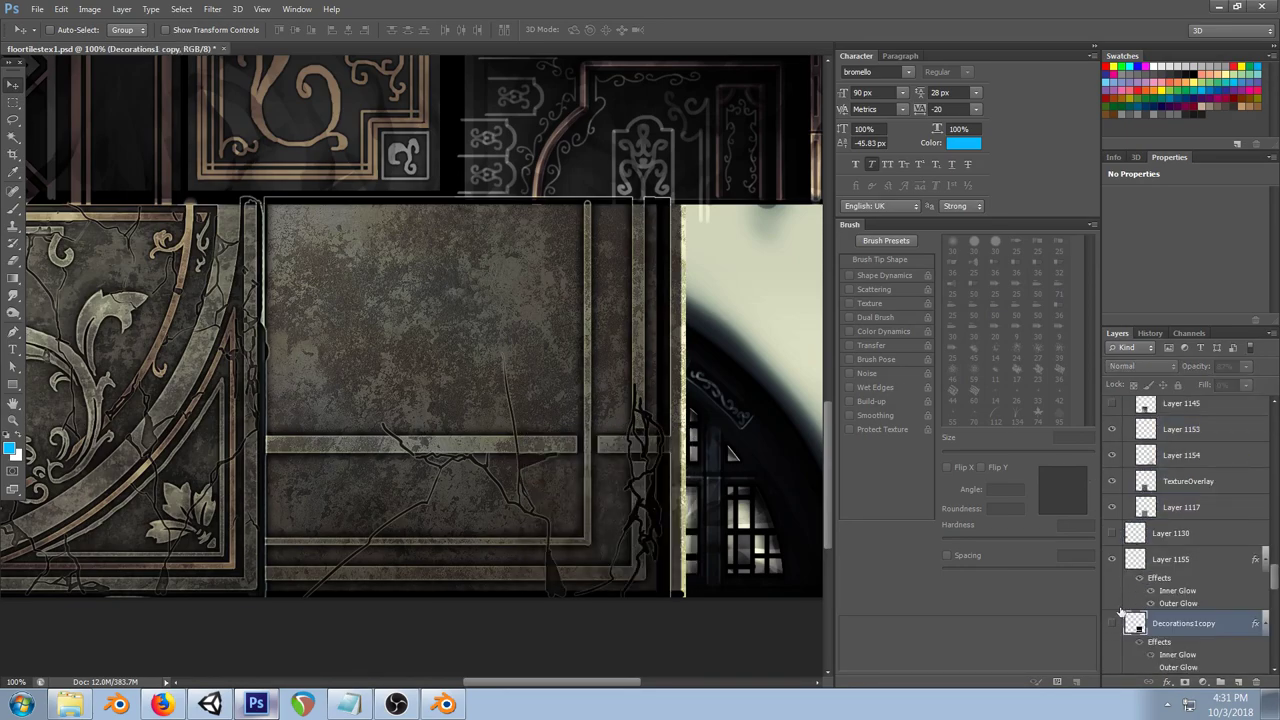
scroll(1180, 560, "down", 3)
right_click(1222, 540)
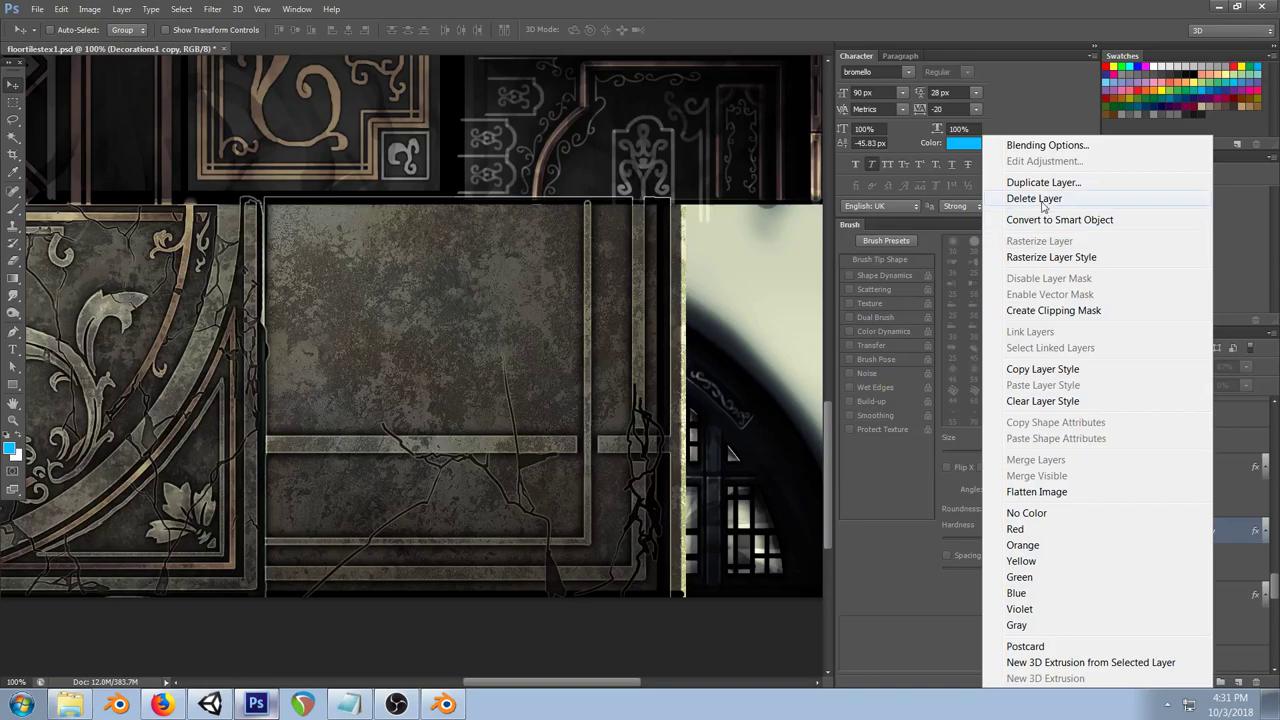
left_click(1040, 199)
key("Return")
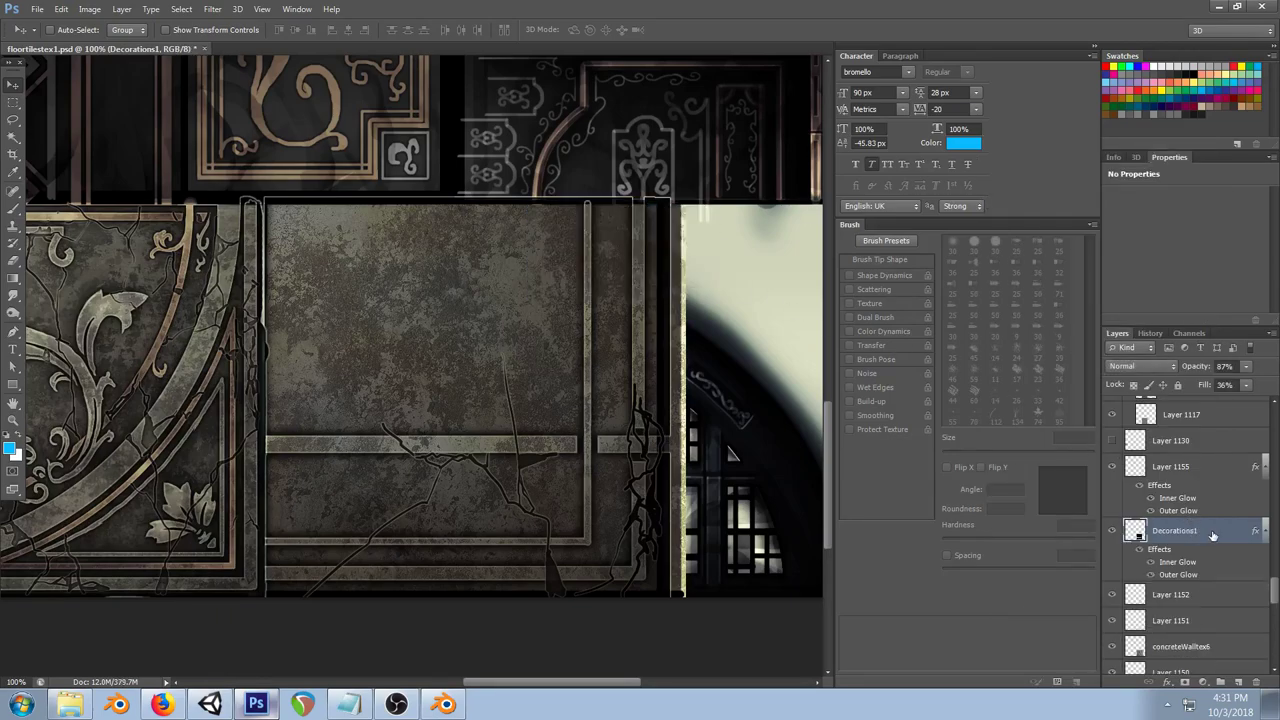
left_click(13, 209)
left_click(13, 262)
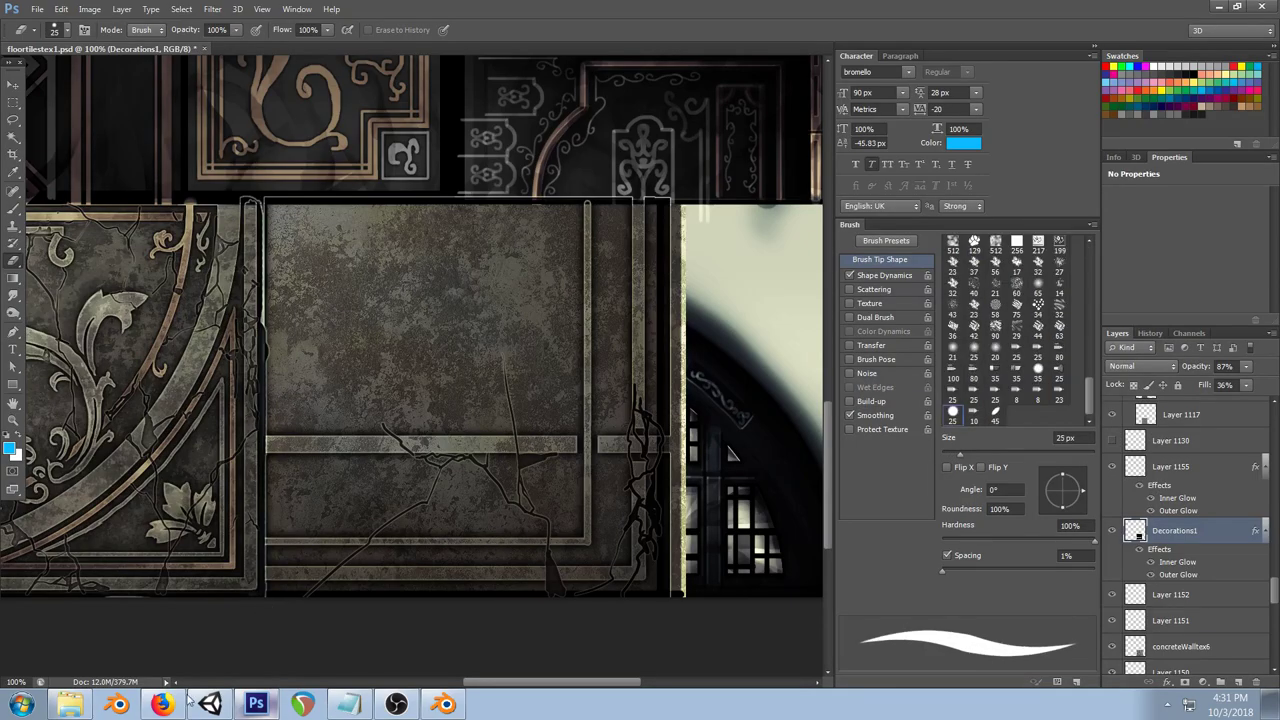
Step: Check the Twitch live dashboard in Firefox and return to Photoshop
left_click(161, 704)
left_click(1056, 20)
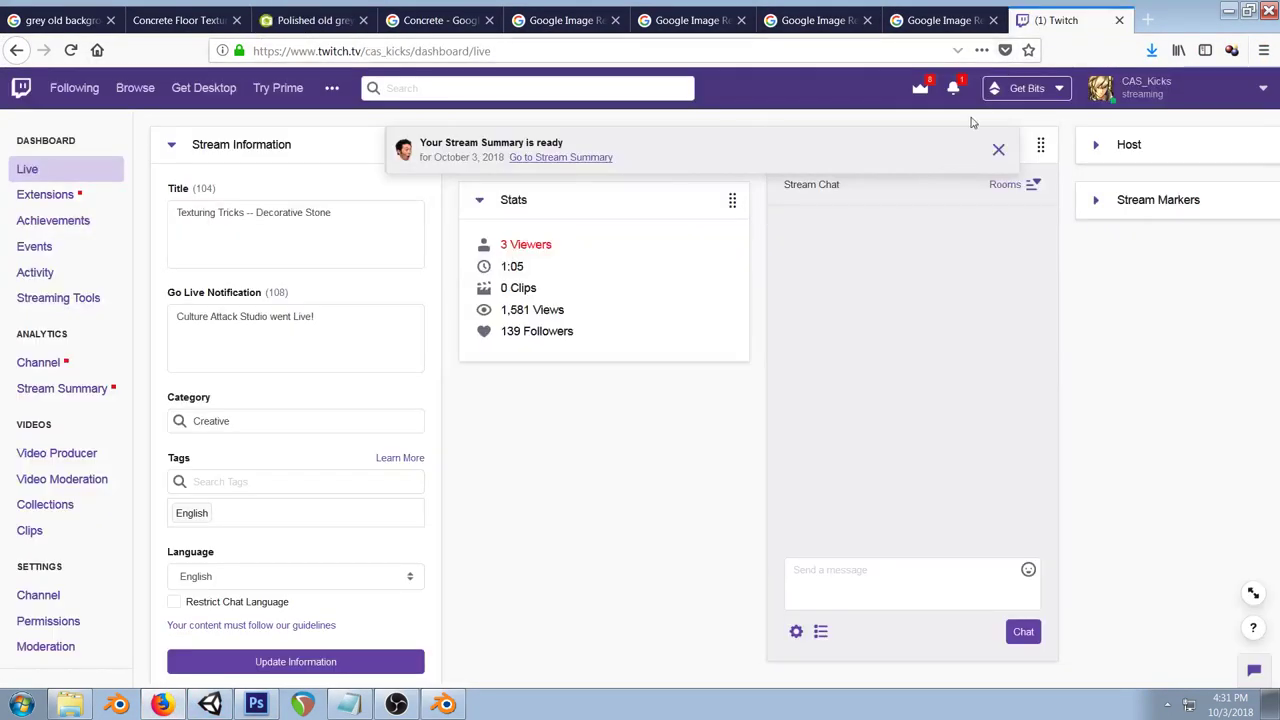
left_click(256, 704)
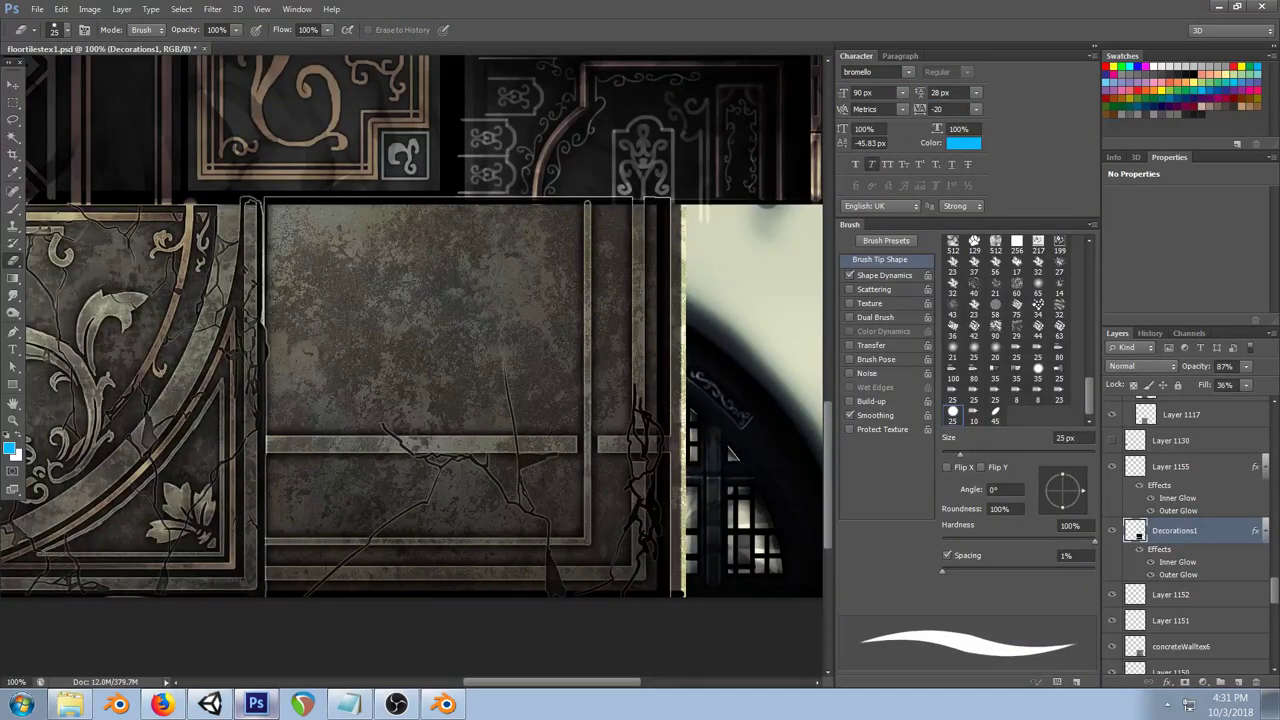
Step: Switch to Unity and examine the floor tile borders and the seams between tiles from several angles
left_click(210, 704)
left_click_drag(371, 366, 408, 264)
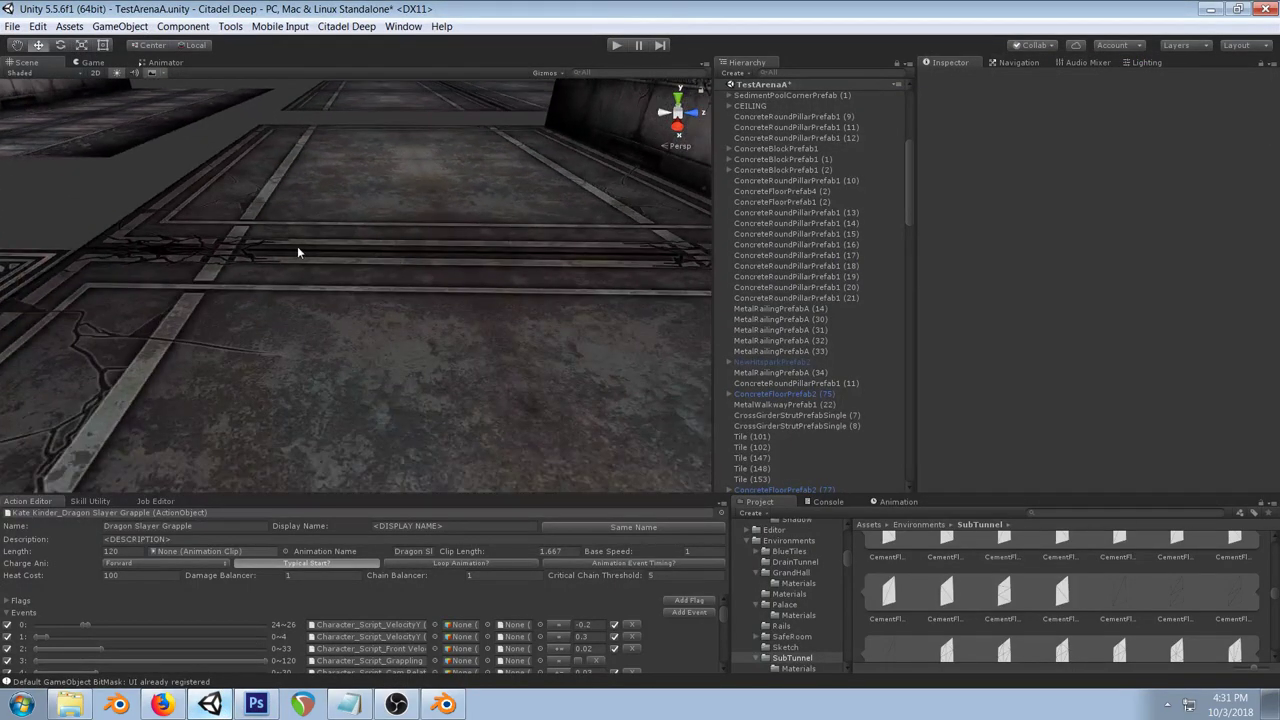
left_click_drag(298, 250, 668, 118)
left_click_drag(349, 248, 440, 197)
left_click_drag(510, 230, 326, 260)
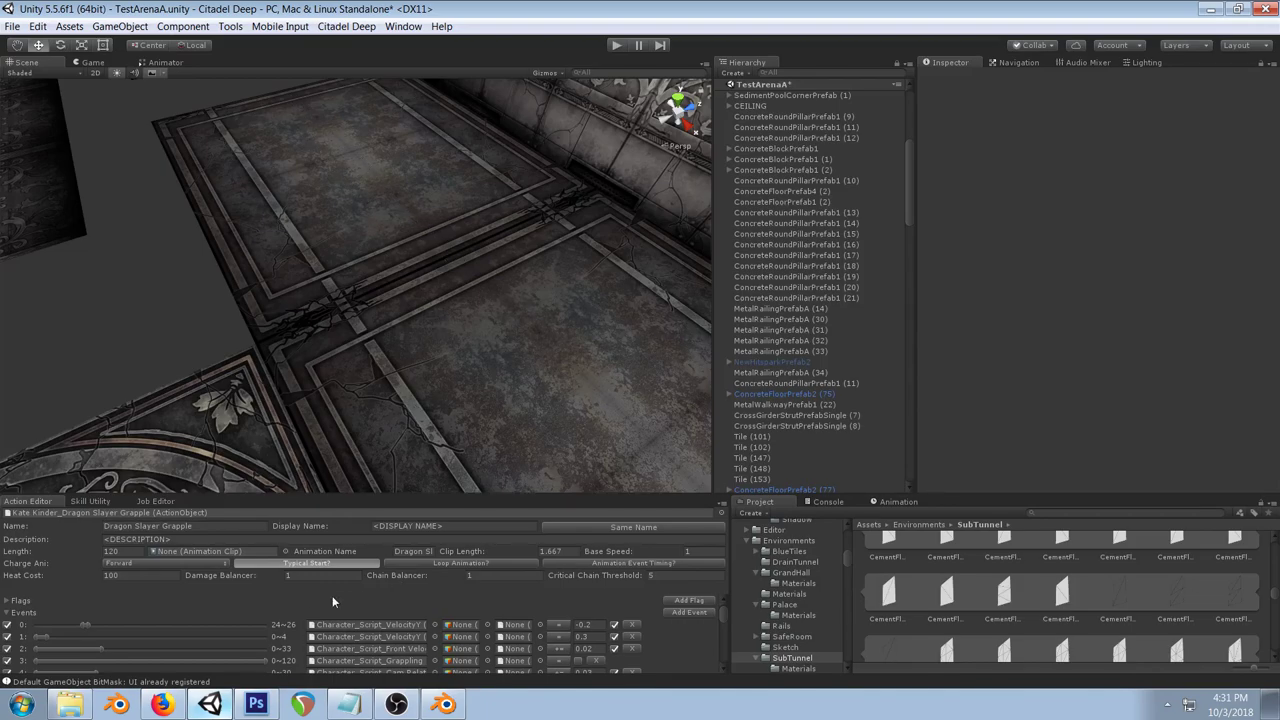
Step: In Photoshop, erase a wide horizontal band along the concrete tile's upper edge on Decorations1 and view it in Unity
key("alt+Tab")
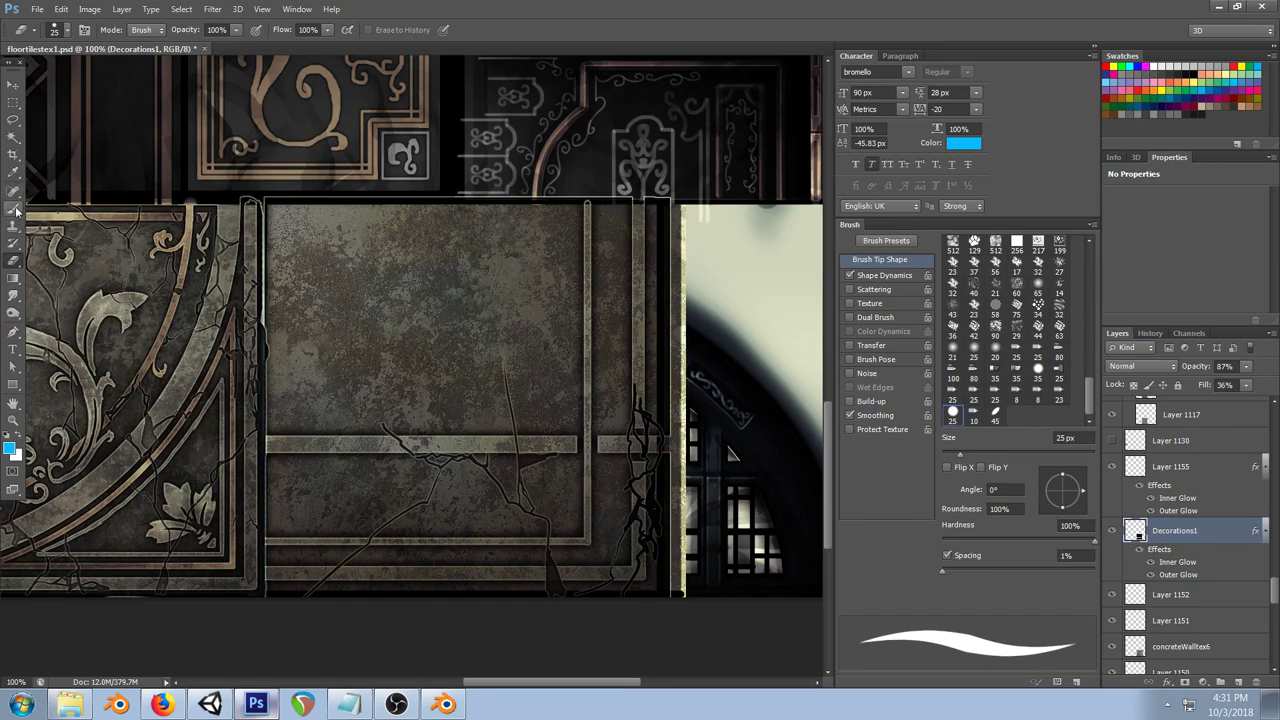
left_click_drag(276, 209, 575, 210)
key("ctrl+z")
left_click_drag(661, 209, 267, 209)
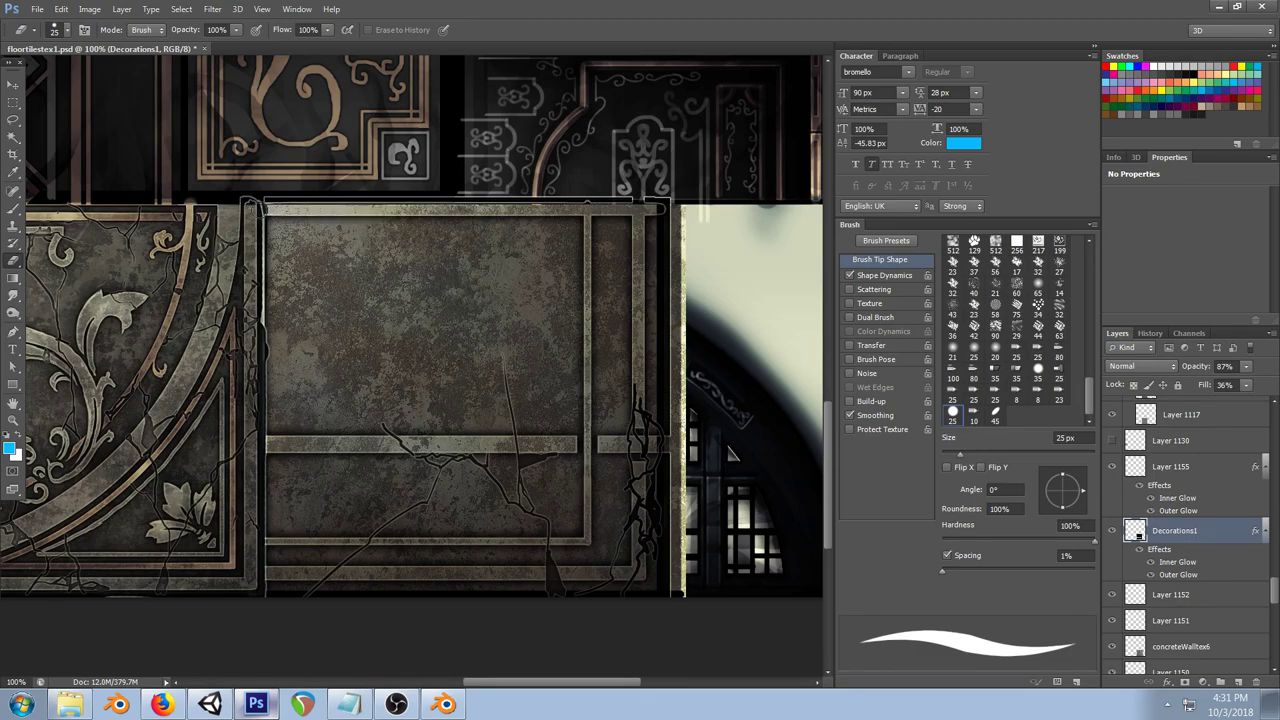
left_click_drag(652, 209, 684, 210)
left_click_drag(256, 209, 662, 210)
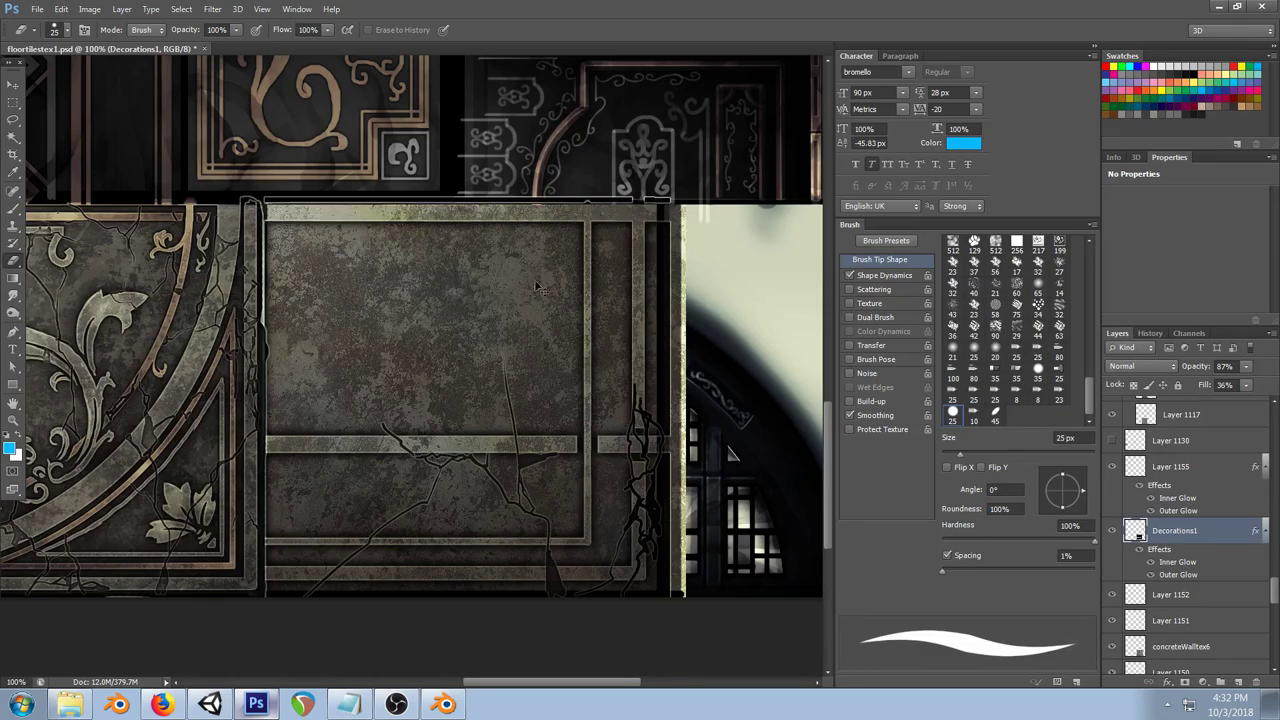
left_click(210, 704)
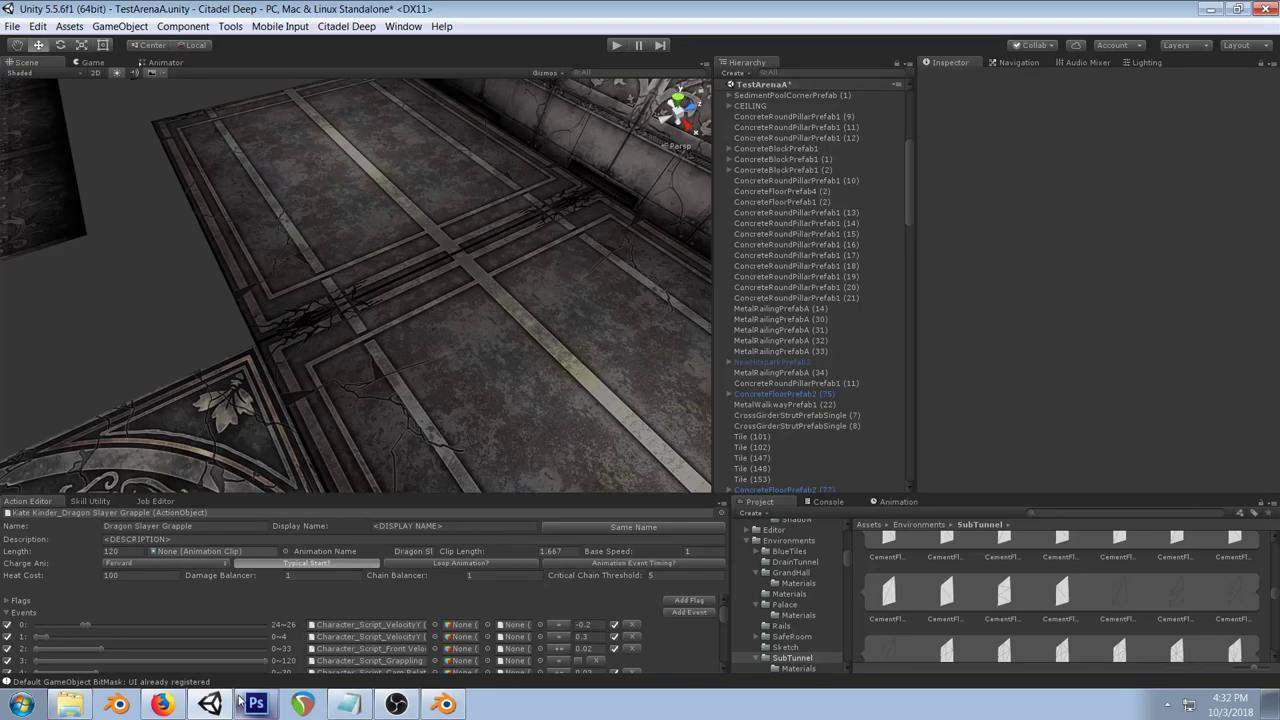
Step: In Photoshop, erase a thinner horizontal strip just below the tile's upper band and save the file
left_click(250, 700)
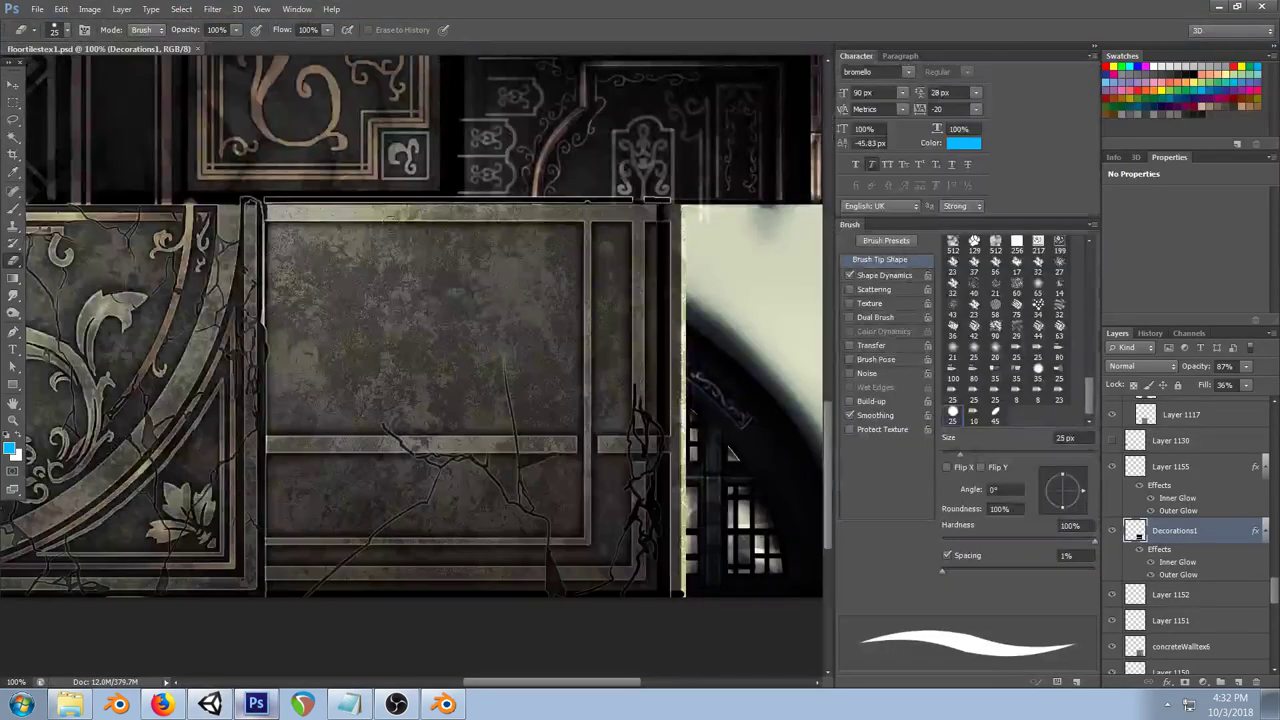
left_click_drag(261, 240, 687, 242)
key("ctrl+s")
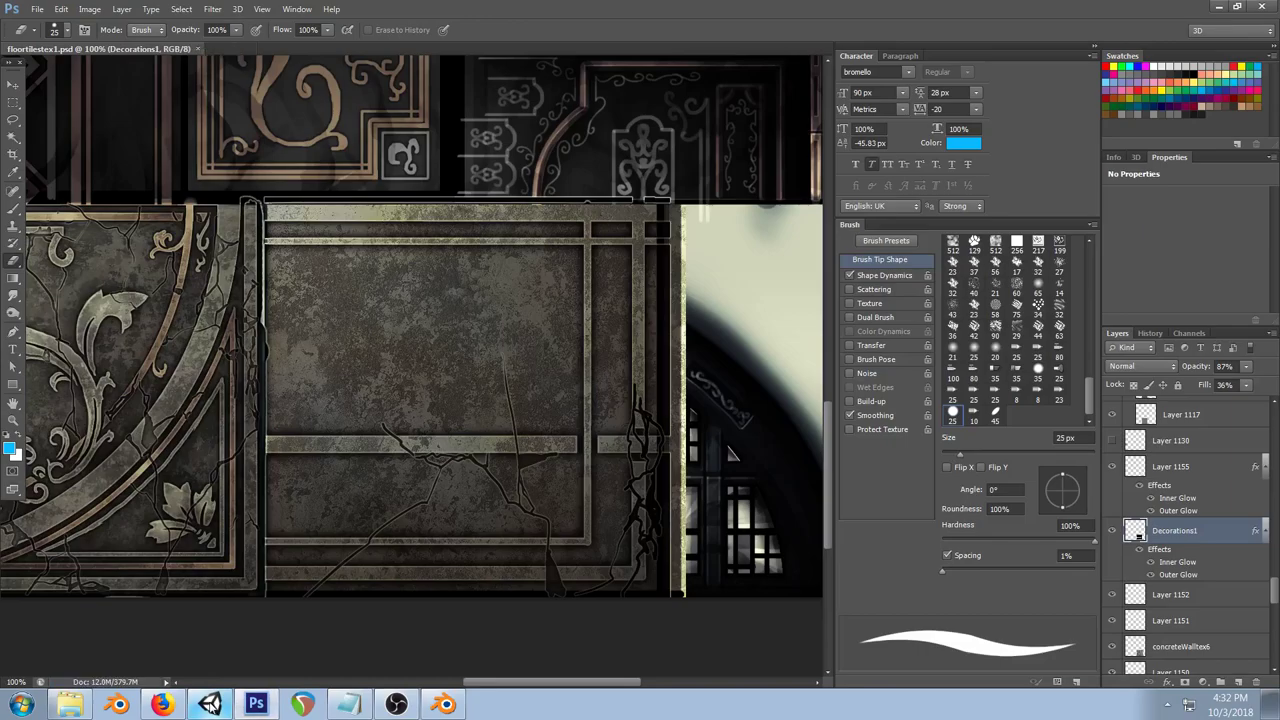
Step: Inspect the double border strips on the floor in Unity, then return to Photoshop
left_click(210, 704)
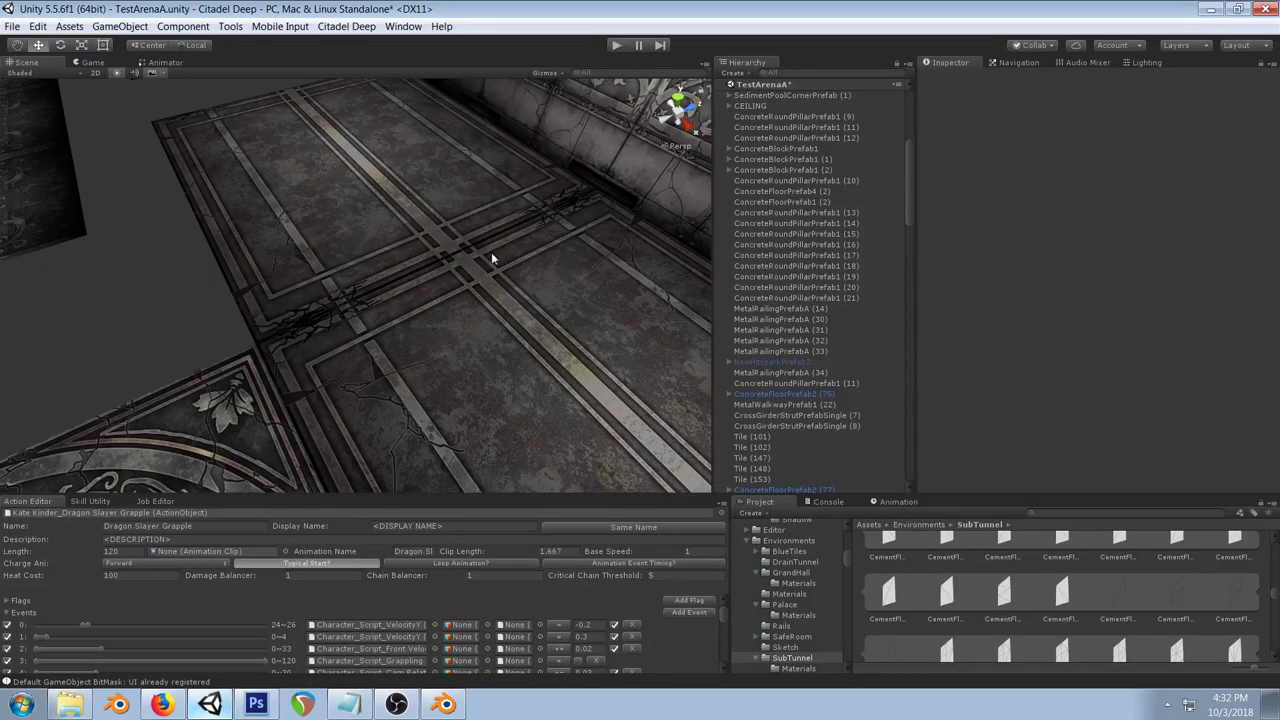
left_click_drag(491, 252, 295, 352)
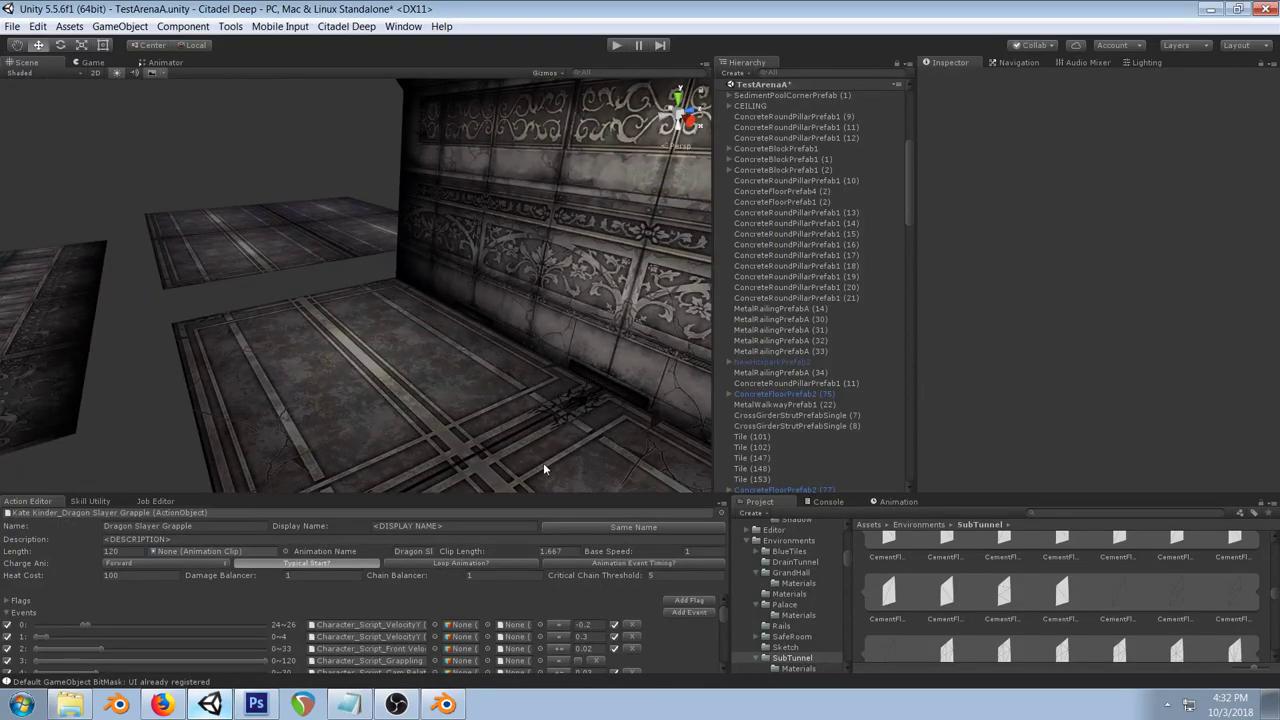
left_click(256, 705)
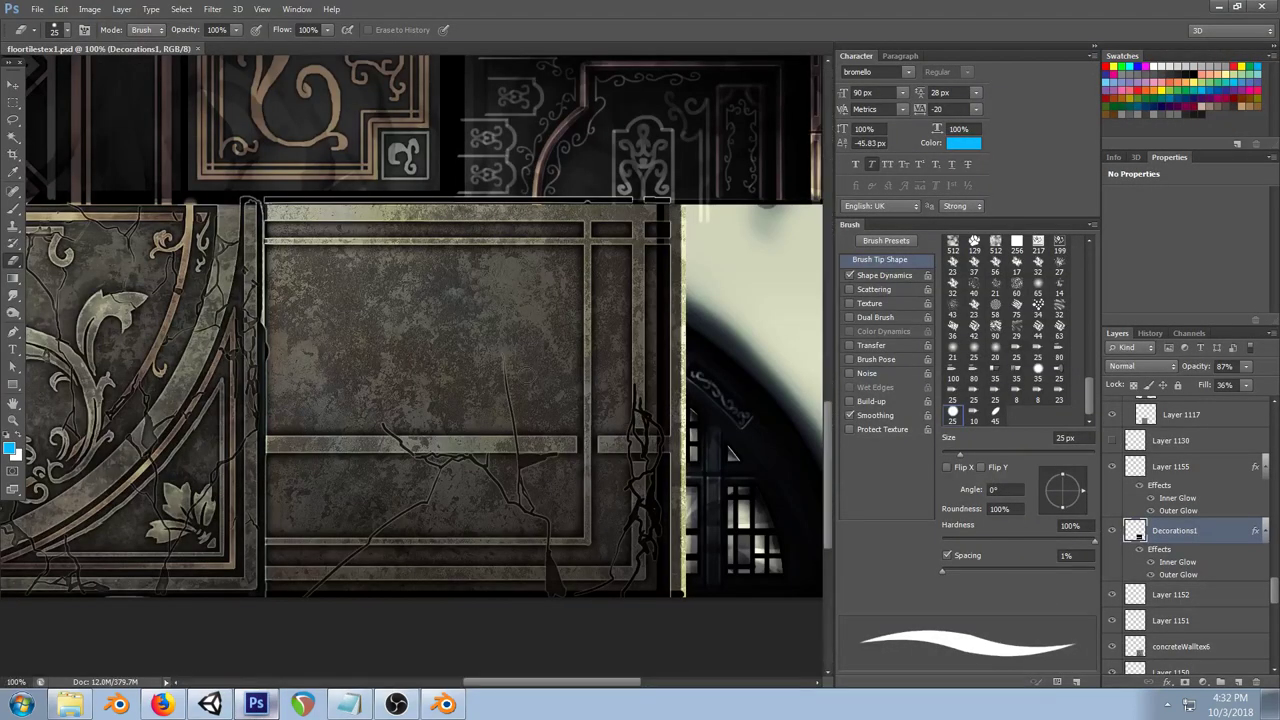
Step: Set the foreground colour to black
left_click(13, 225)
right_click(450, 425)
double_click(464, 413)
left_click_drag(466, 272, 441, 414)
left_click(11, 450)
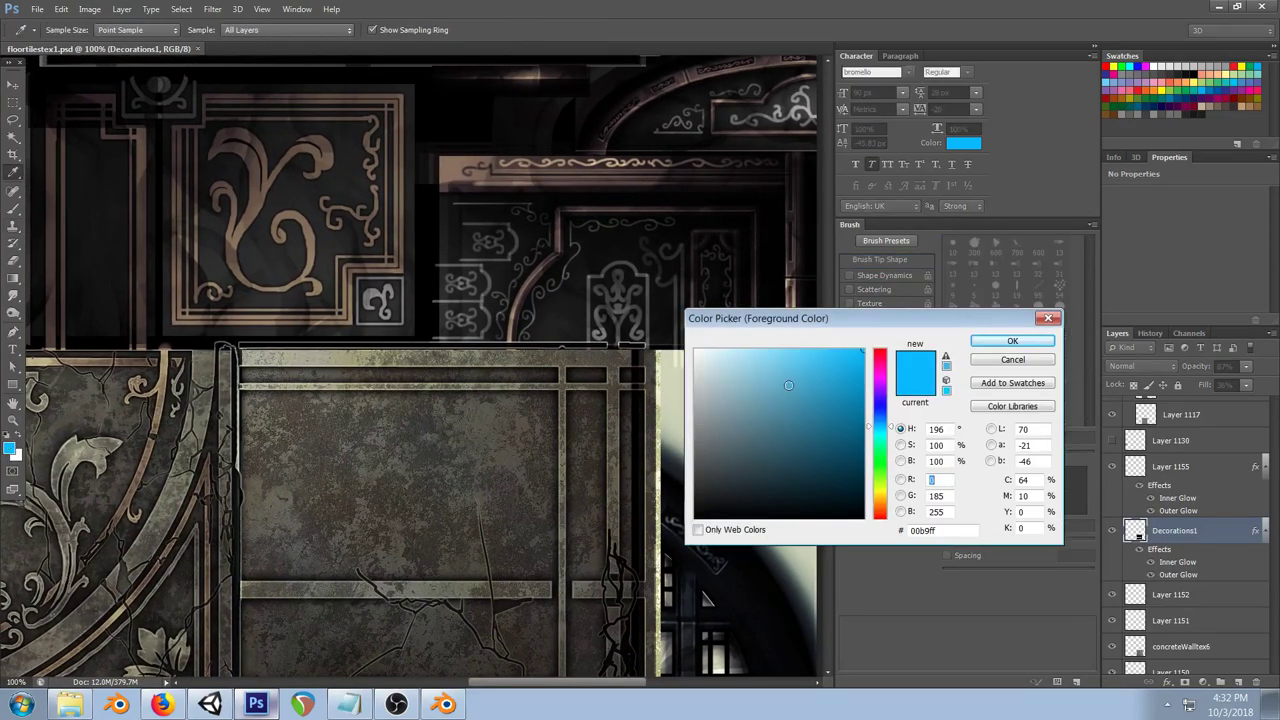
left_click(1012, 341)
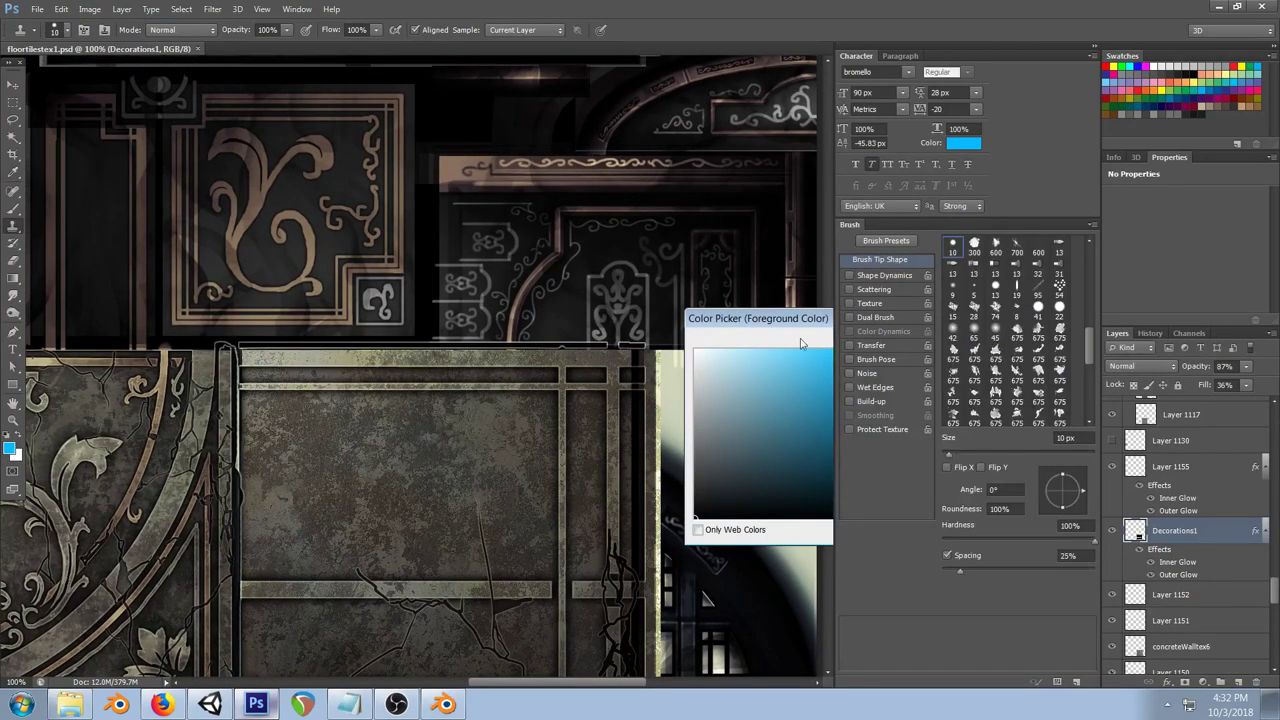
left_click(553, 395)
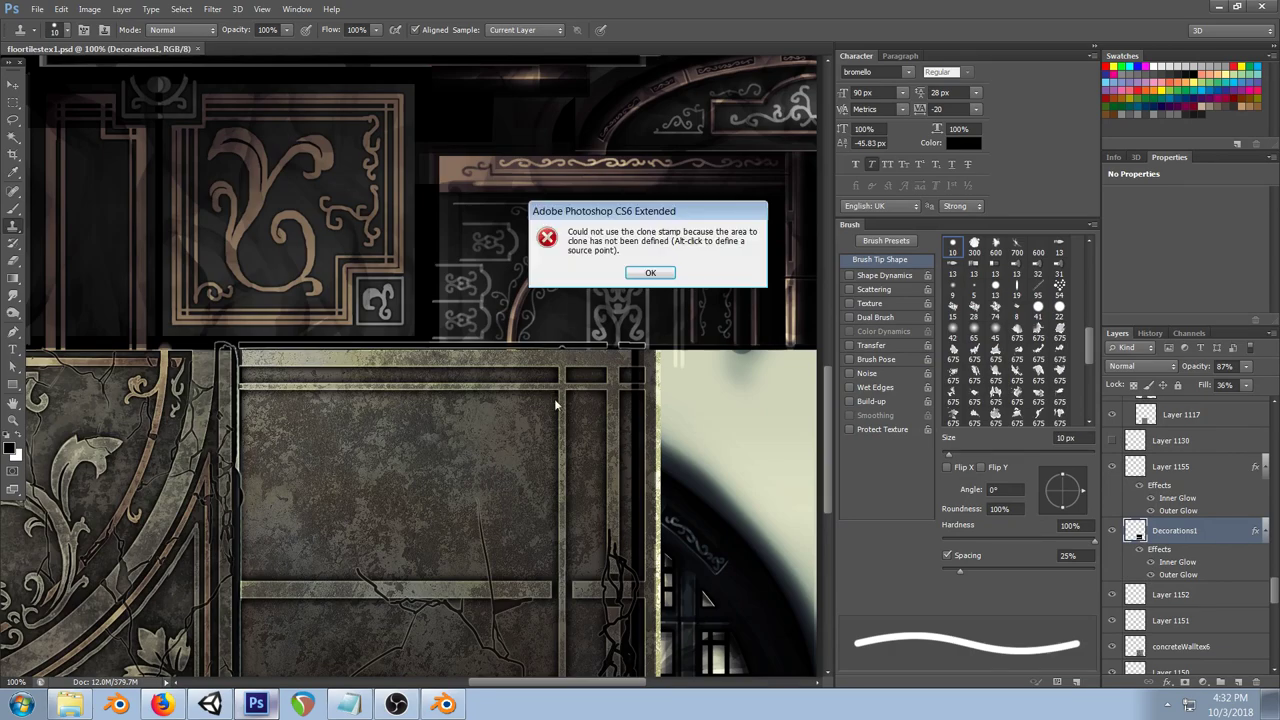
left_click(643, 272)
Step: Paint narrow black gaps on both sides of the inner vertical bar across the upper strips, using a hard 10 px brush at 100% opacity
key("b")
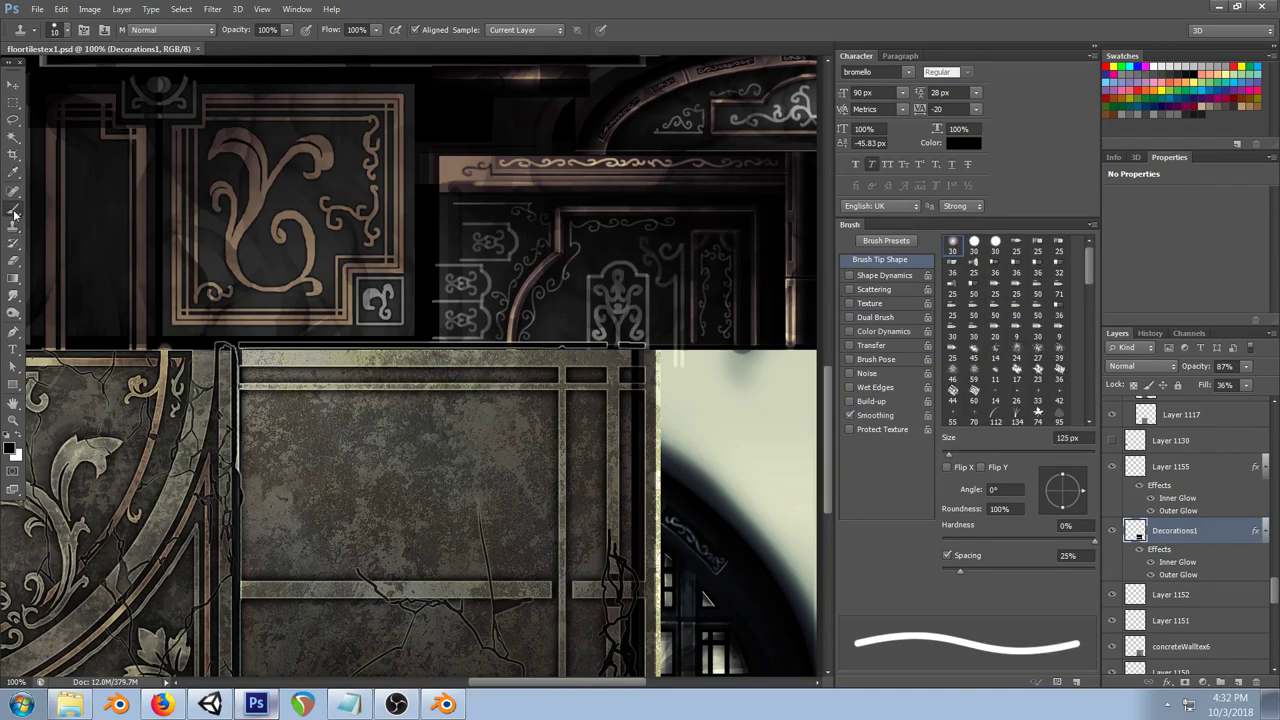
right_click(602, 429)
double_click(652, 522)
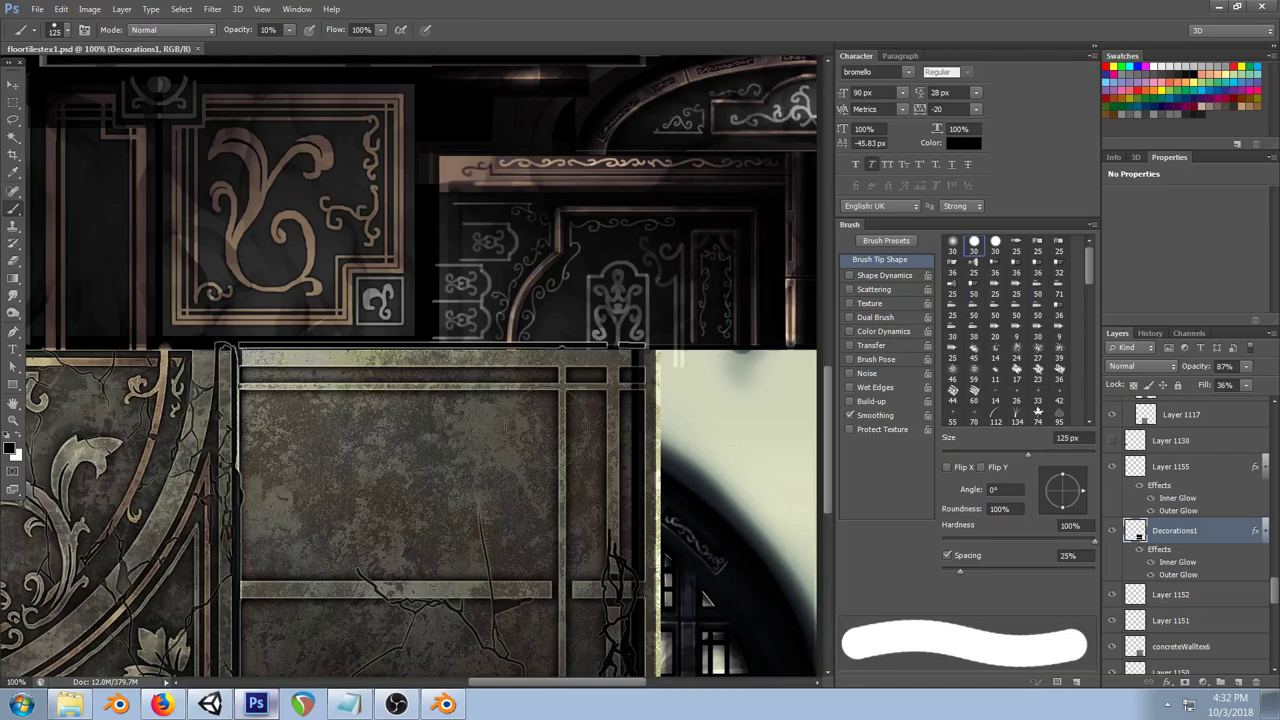
key("bracketleft")
key("bracketleft")
key("bracketleft")
key("bracketleft")
key("bracketleft")
key("bracketleft")
key("bracketleft")
key("bracketleft")
key("bracketleft")
key("bracketleft")
key("bracketleft")
key("bracketleft")
key("bracketleft")
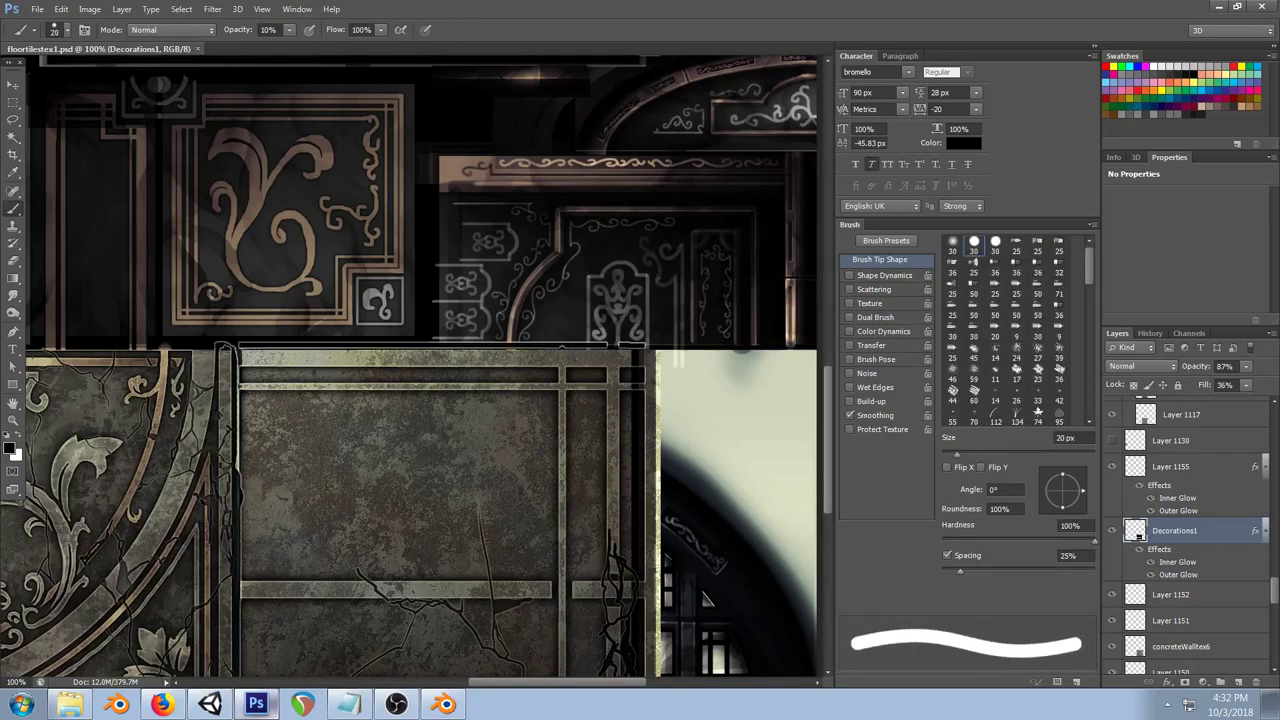
key("bracketleft")
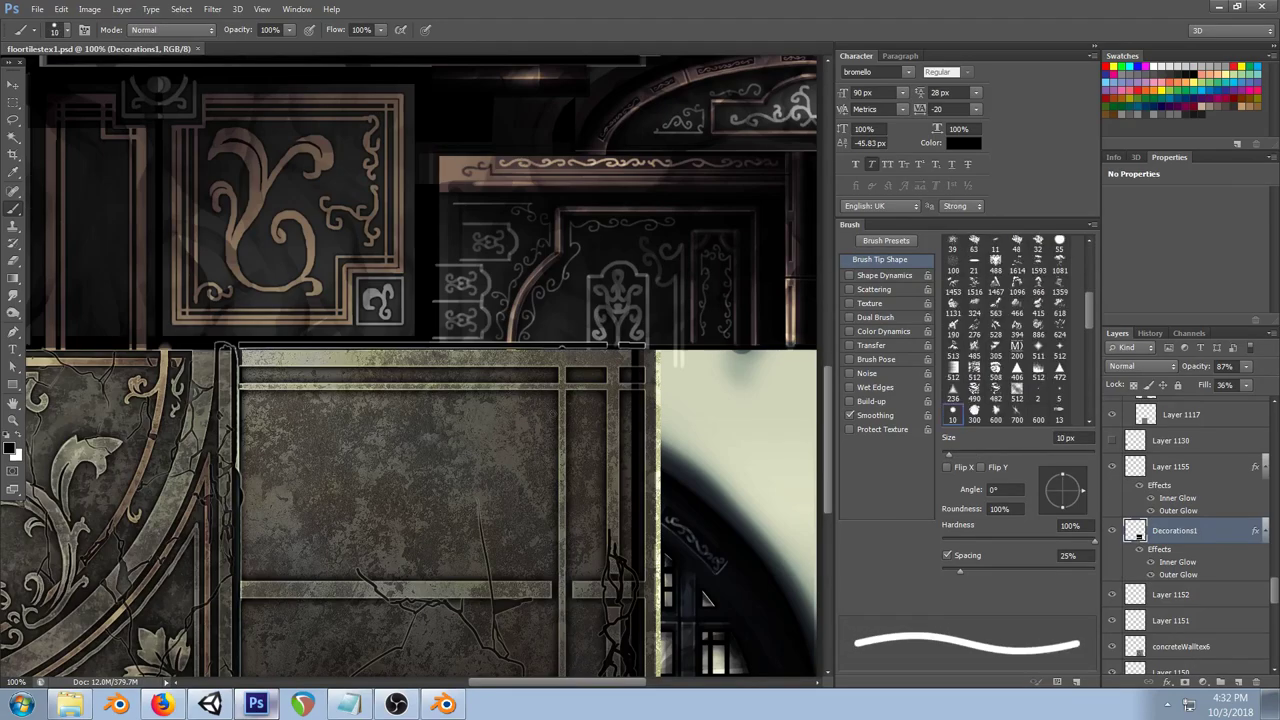
mouse_move(554, 390)
left_mouse_down()
mouse_move(554, 332)
mouse_move(569, 344)
mouse_move(567, 402)
left_mouse_up()
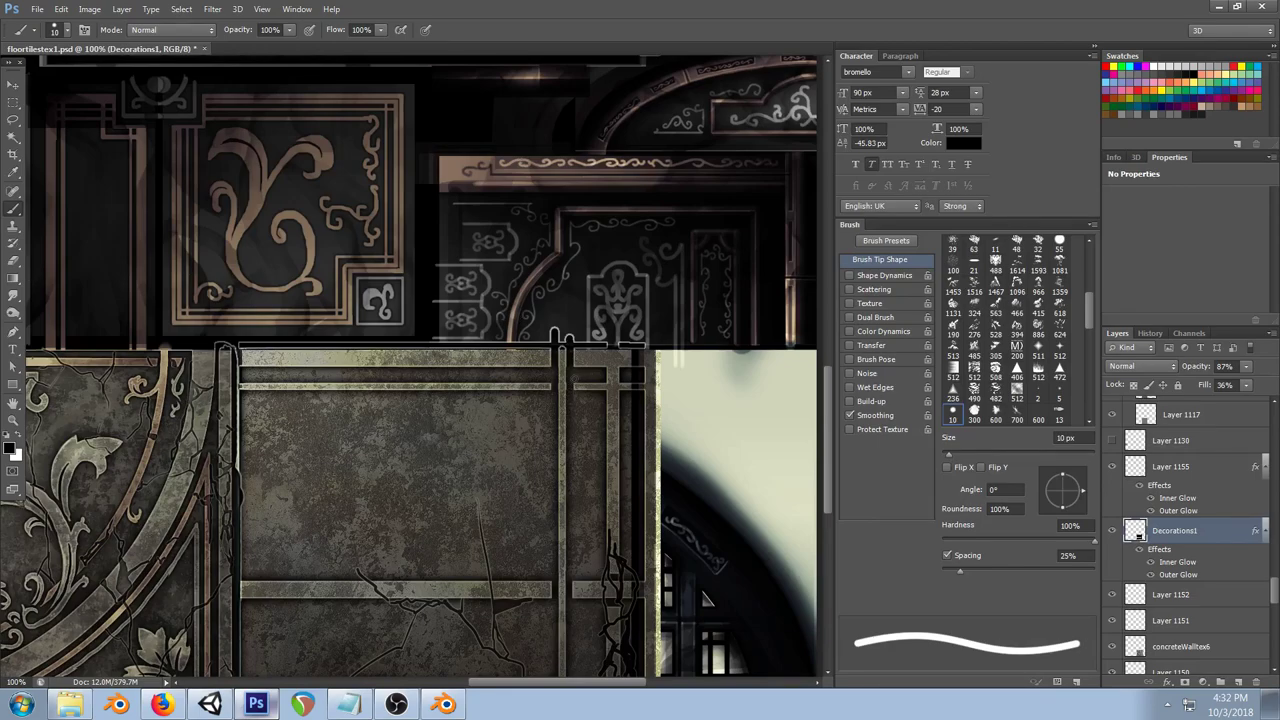
Step: Try to paint black horizontal gaps across the outer vertical bar at the tile's upper corner, and save the file
left_click_drag(570, 381, 650, 381)
left_click_drag(575, 371, 685, 370)
left_click_drag(606, 378, 663, 378)
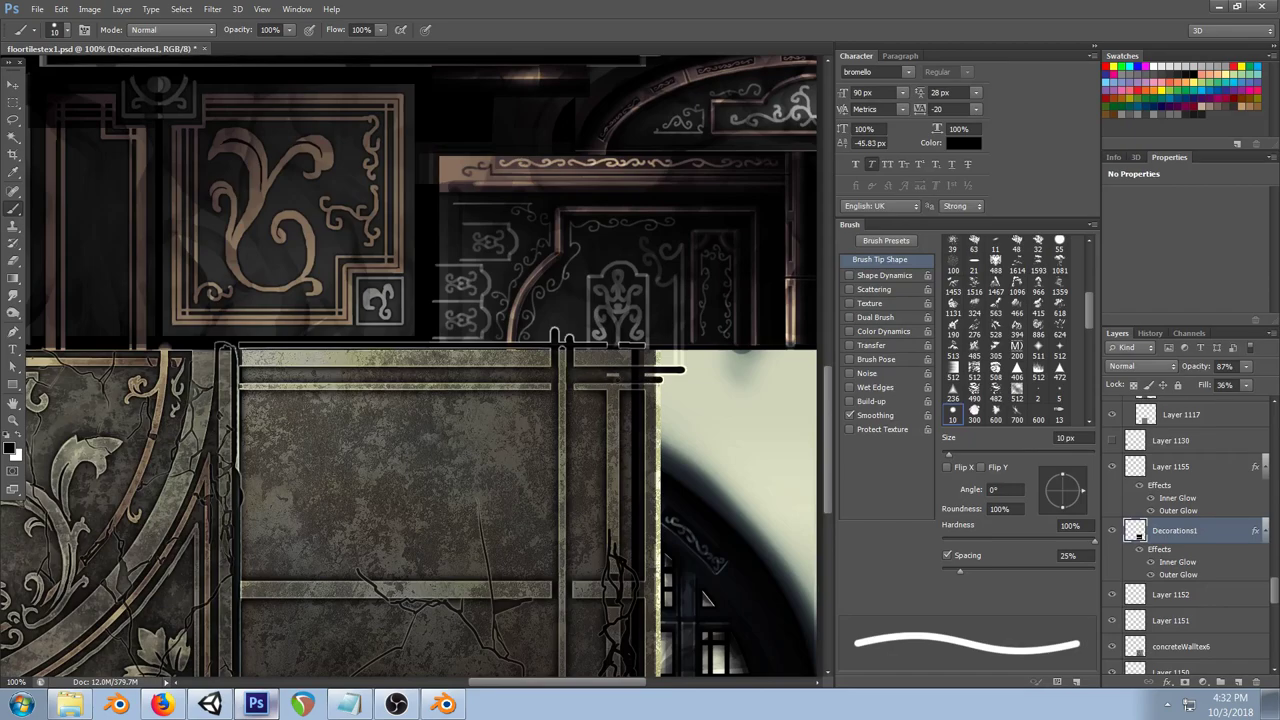
key("ctrl+s")
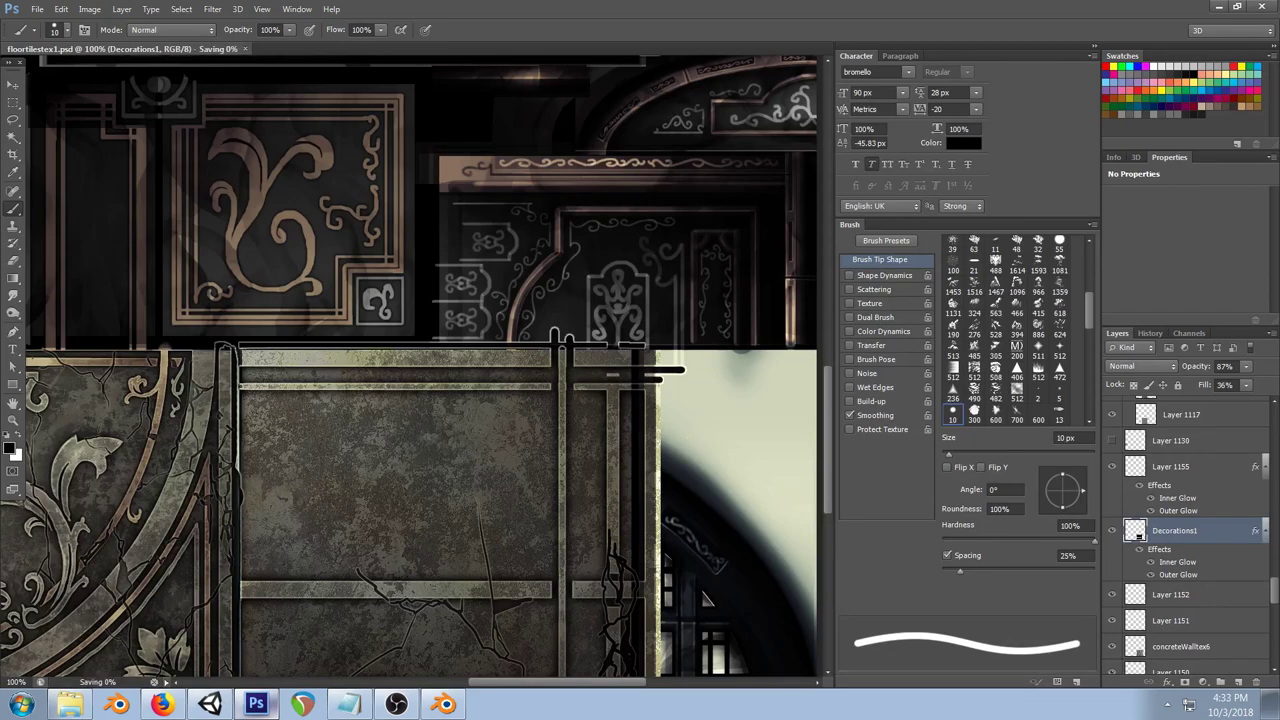
Step: Inspect the corner gaps on the floor tiles up close in Unity, then return to Photoshop
key("alt+Tab")
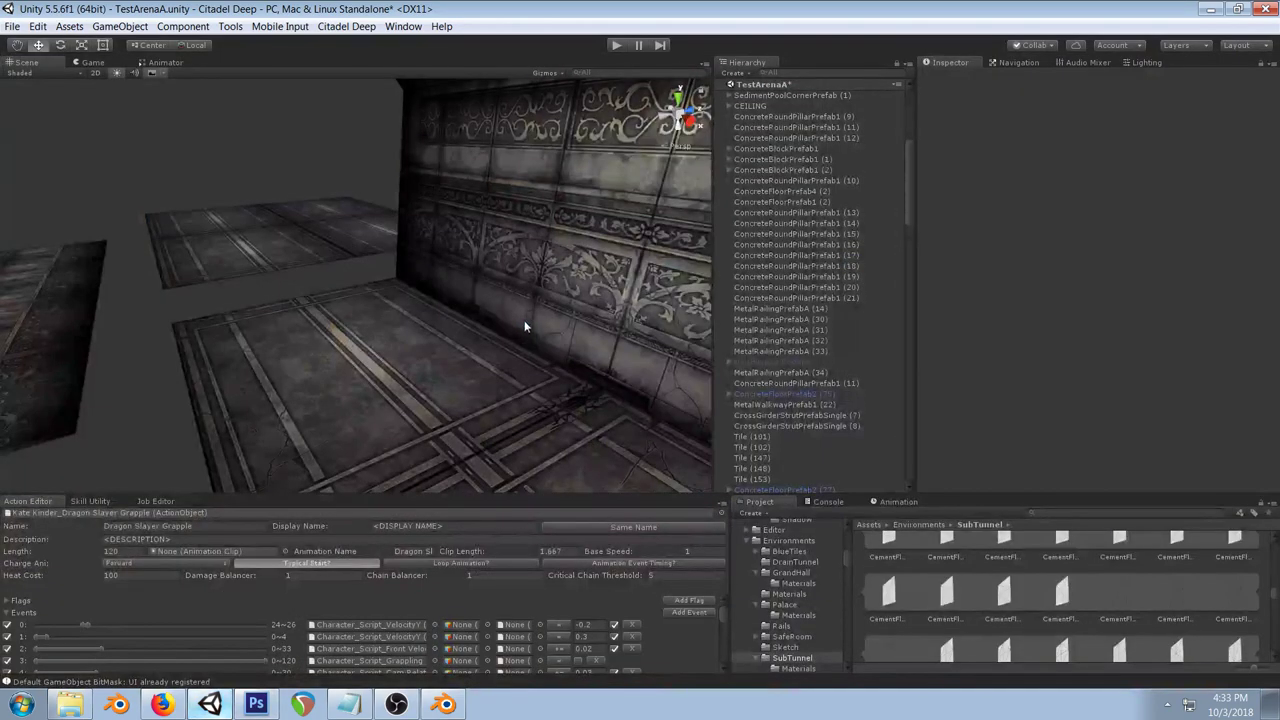
left_click_drag(531, 358, 573, 474)
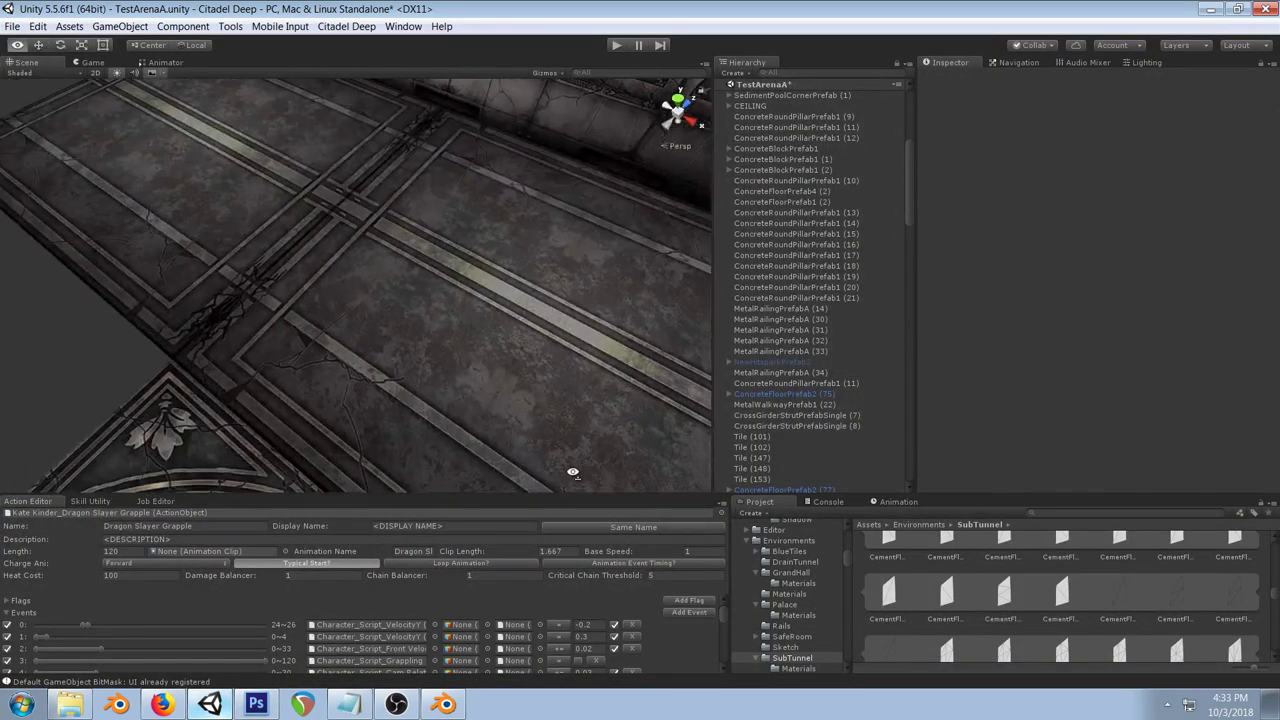
left_click(256, 704)
Step: Undo the last gap strokes, paint black gaps around the outer vertical bar where it crosses the upper strips, and save
key("ctrl+alt+z")
key("ctrl+alt+z")
key("ctrl+alt+z")
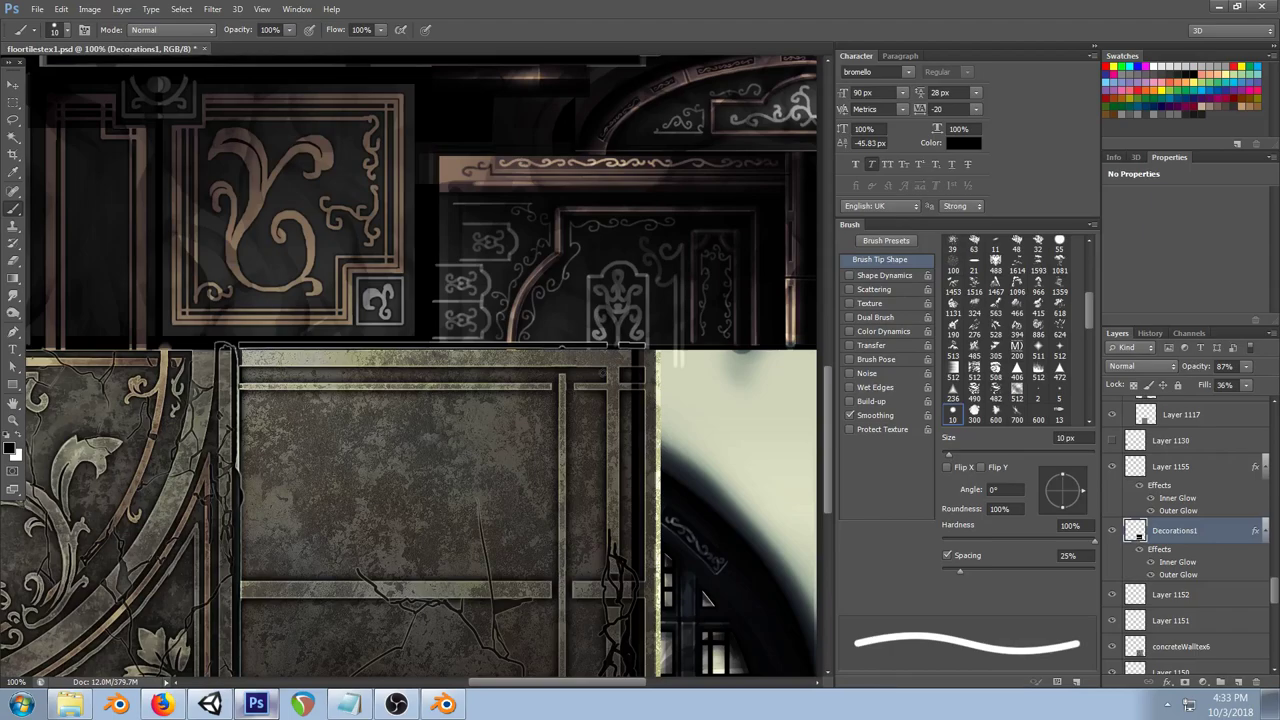
mouse_move(604, 372)
left_mouse_down()
mouse_move(603, 343)
mouse_move(624, 347)
left_mouse_up()
left_click_drag(582, 271, 466, 295)
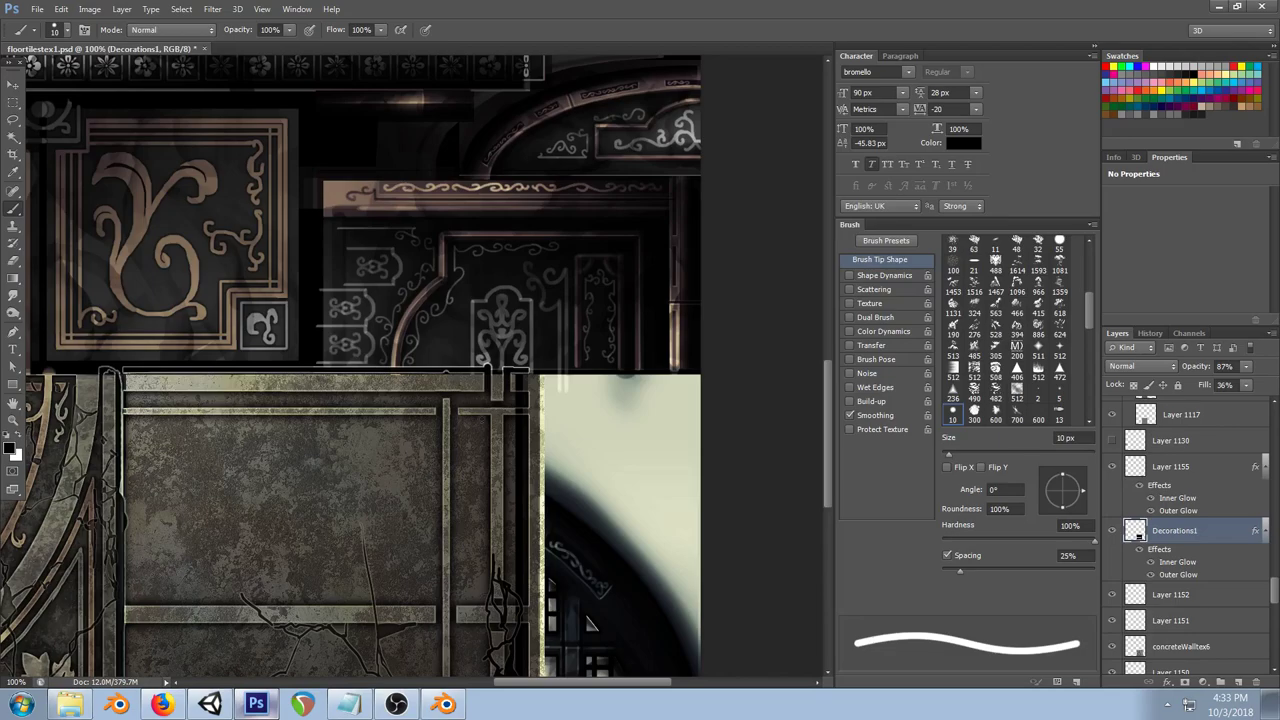
key("ctrl+s")
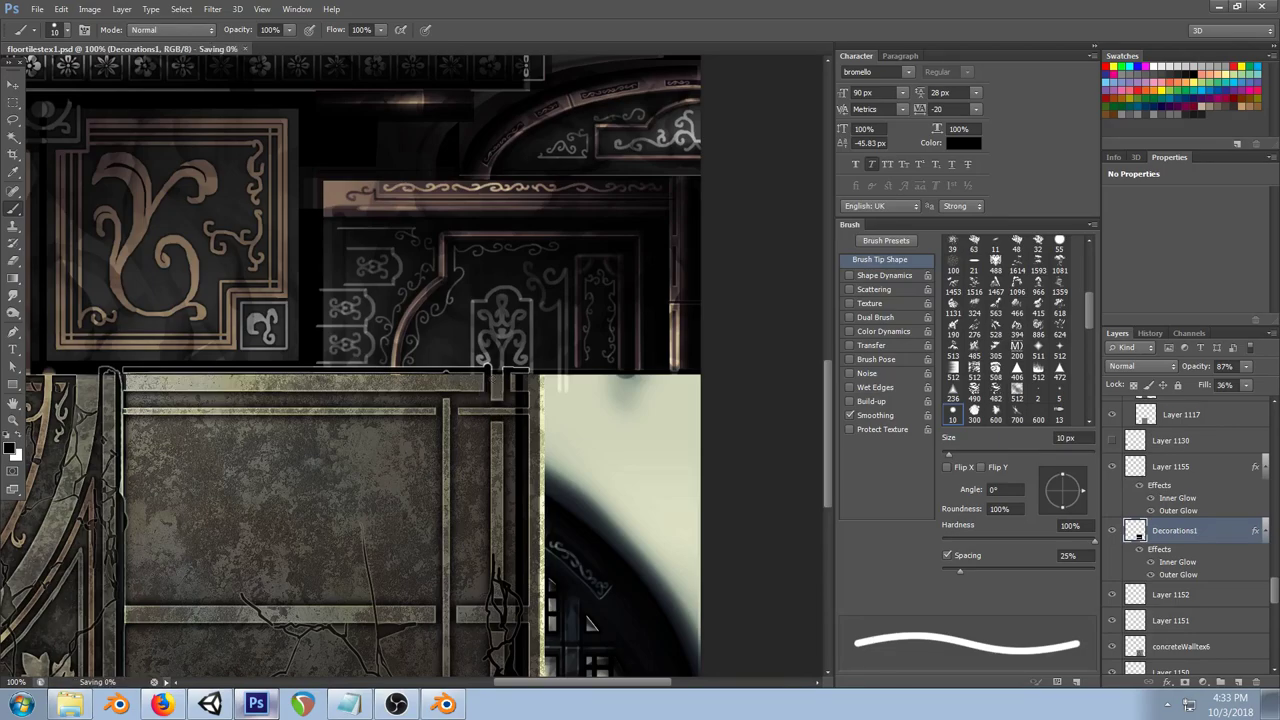
Step: Examine the interlaced border strips across the floor tiles in Unity from several angles, then return to Photoshop
left_click(210, 704)
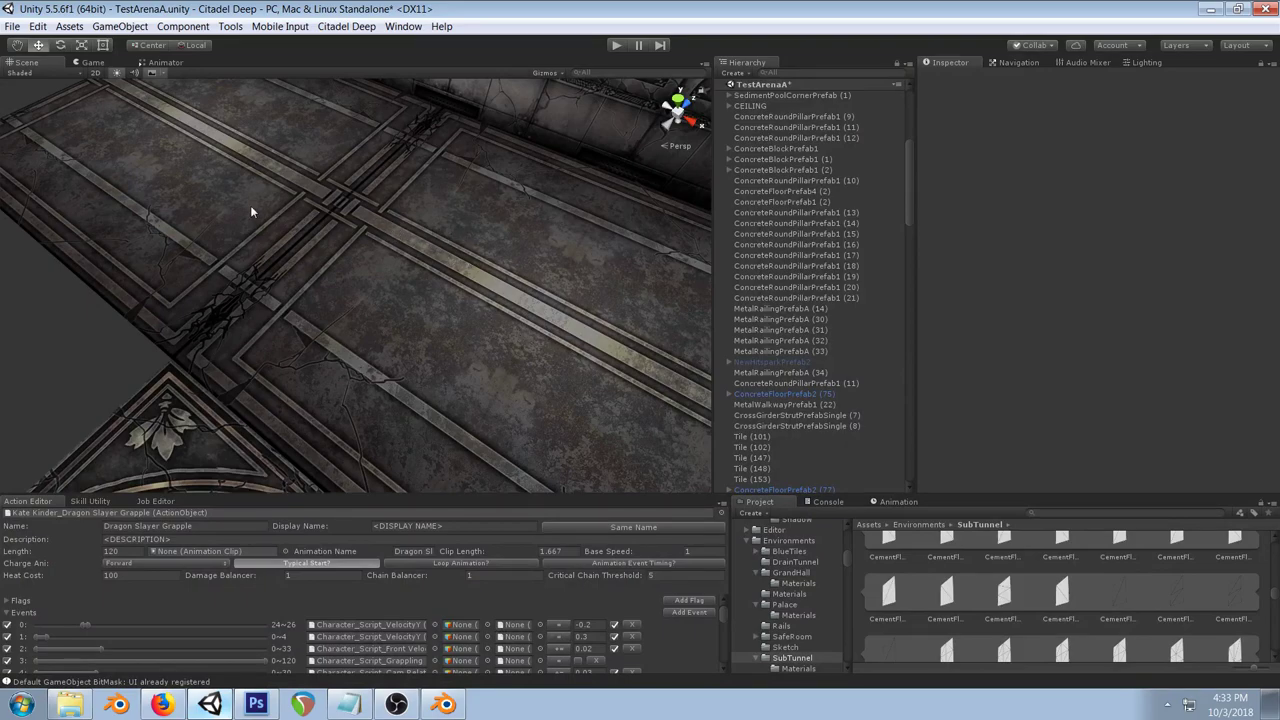
left_click_drag(305, 208, 353, 163)
left_click_drag(326, 290, 342, 217)
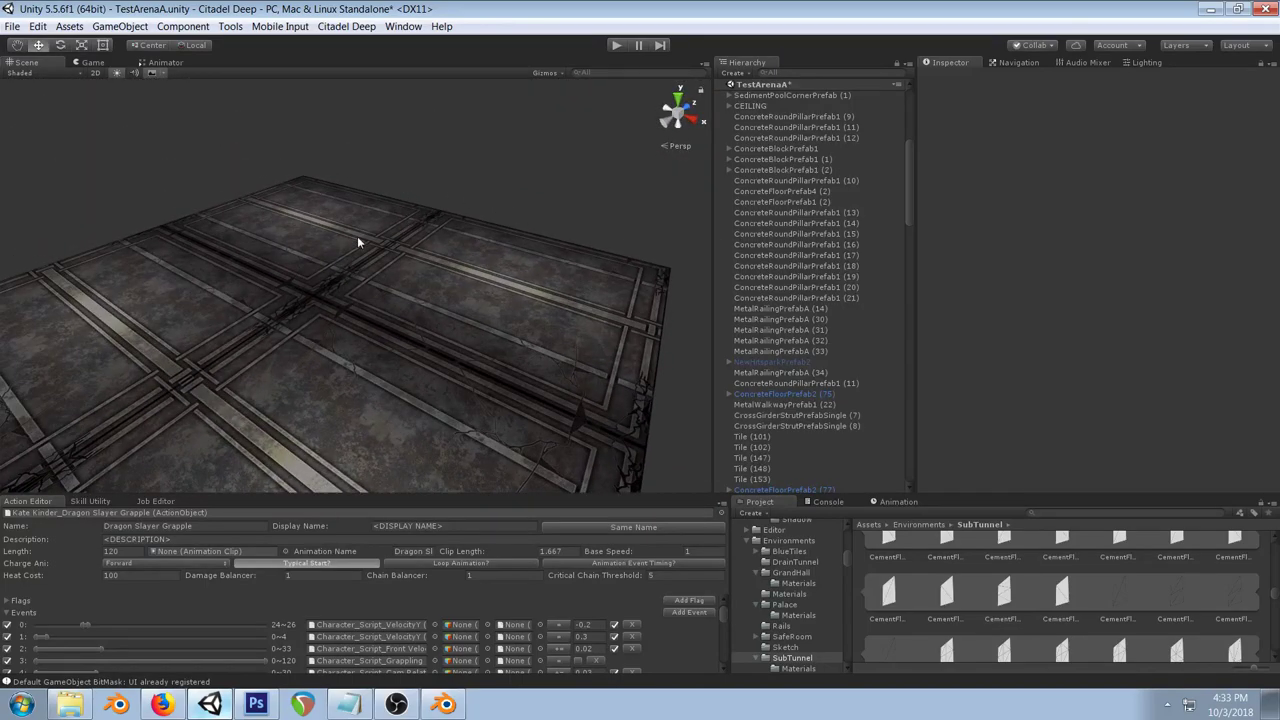
left_click_drag(373, 258, 500, 331)
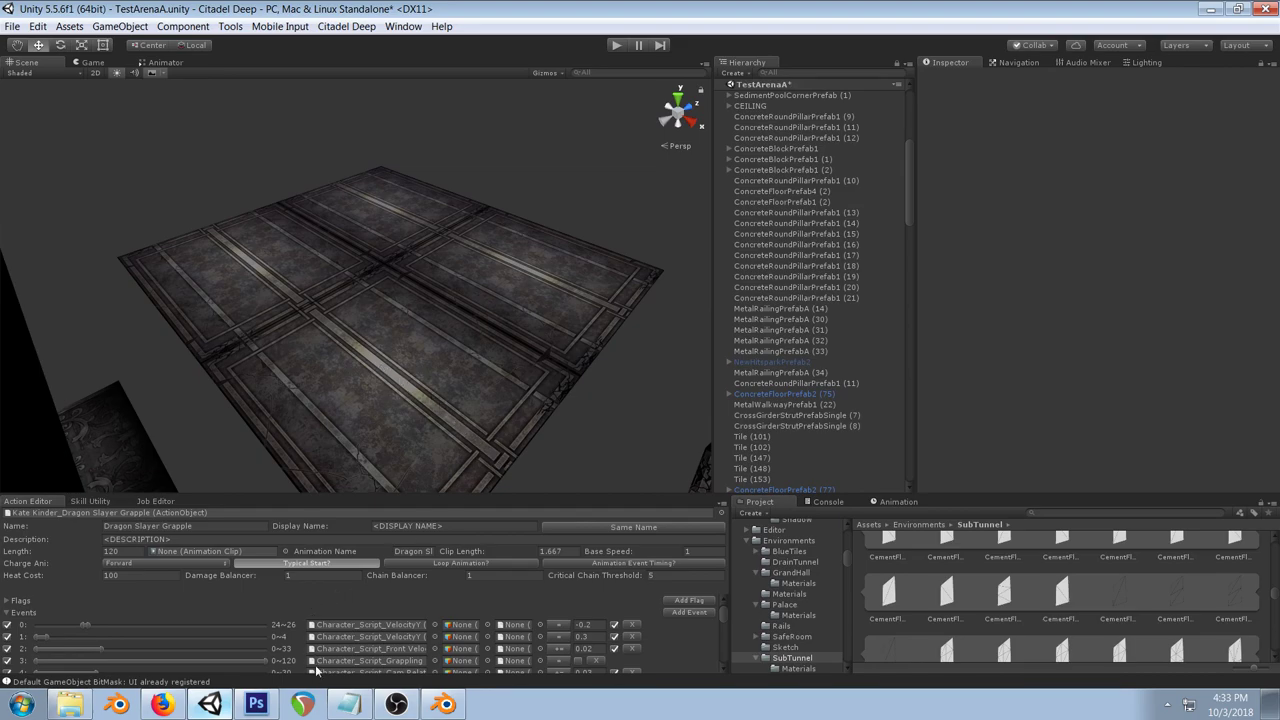
left_click(257, 706)
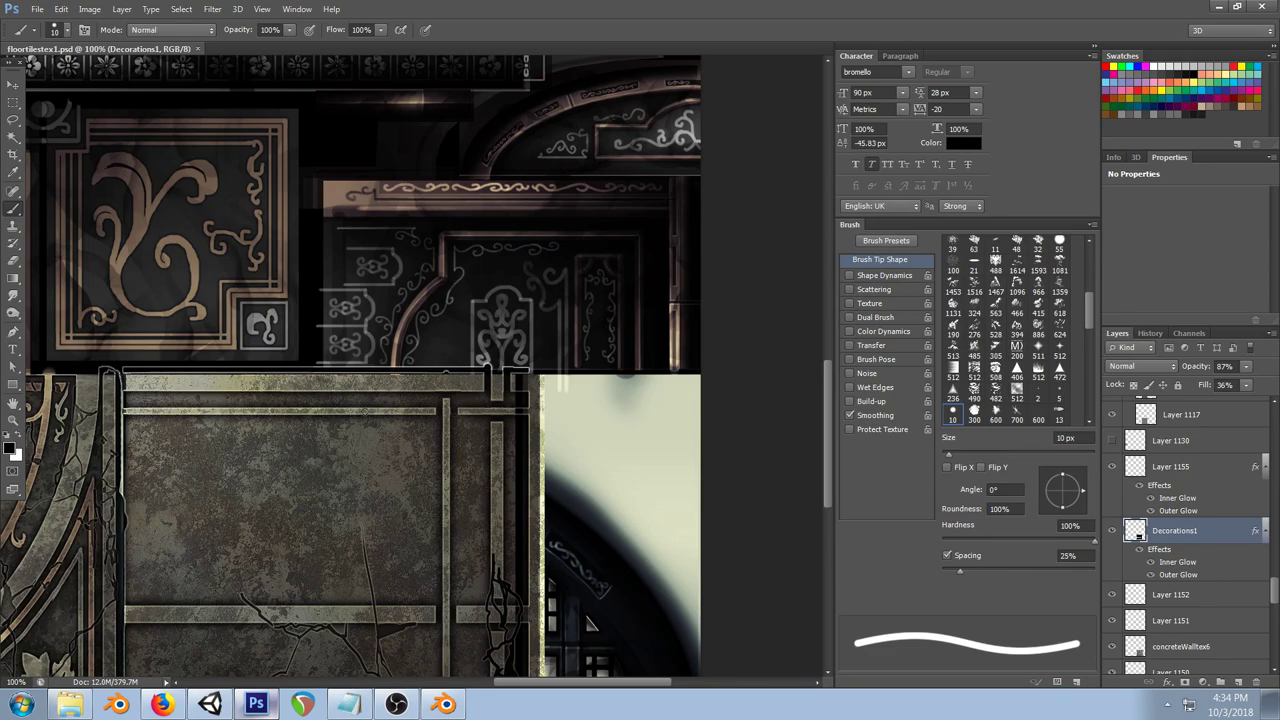
Step: Erase a small leafy curl into the left end of the tile's lower panel with a 15 px eraser
left_click_drag(410, 426, 437, 347)
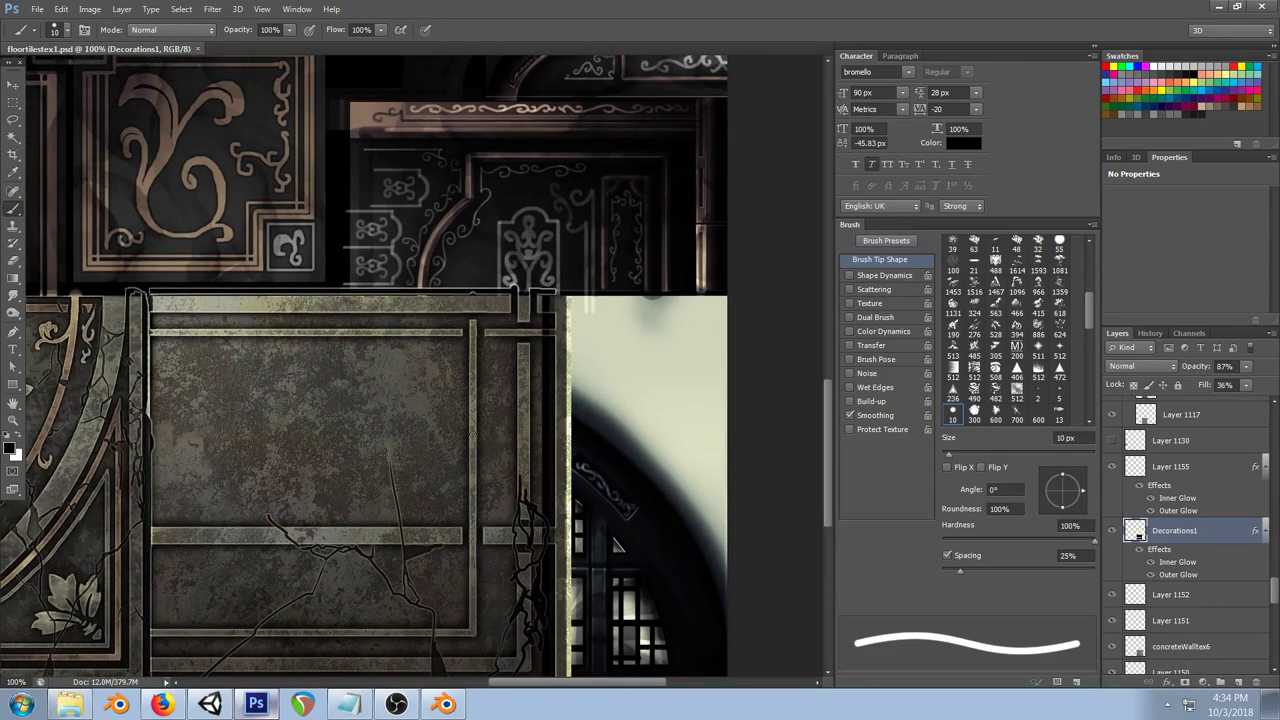
key("e")
key("bracketleft")
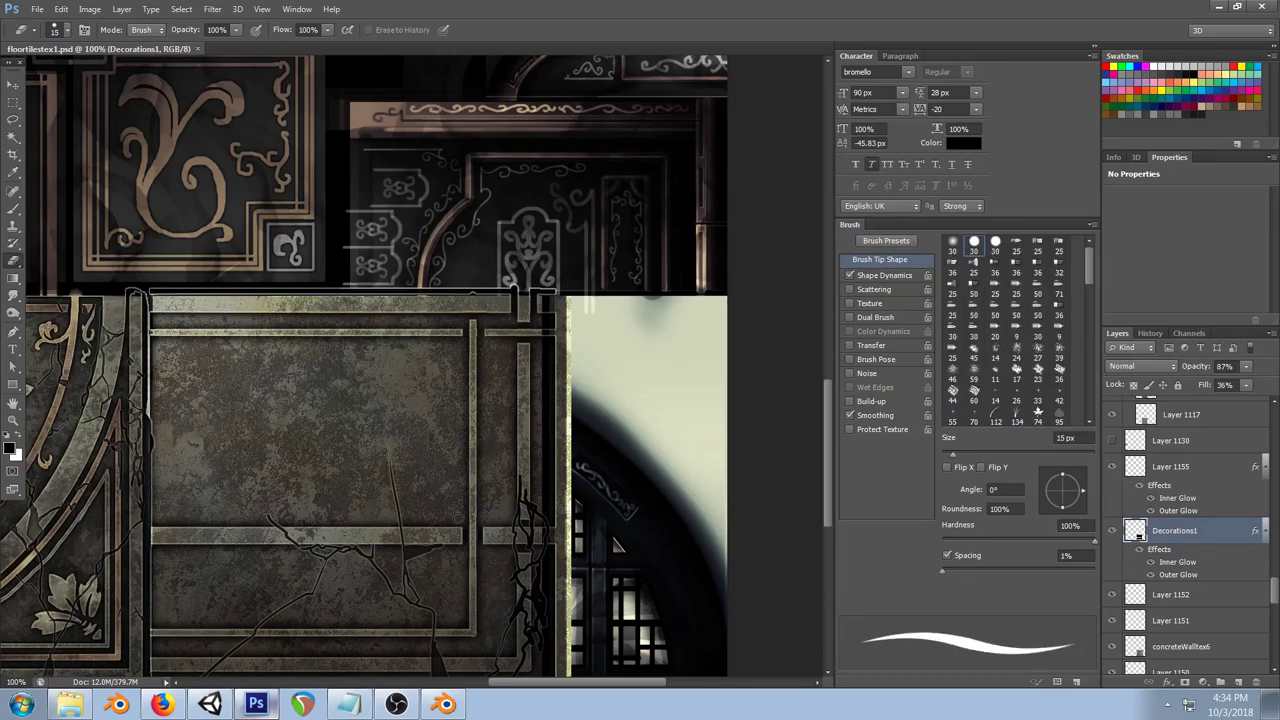
left_click_drag(263, 452, 446, 369)
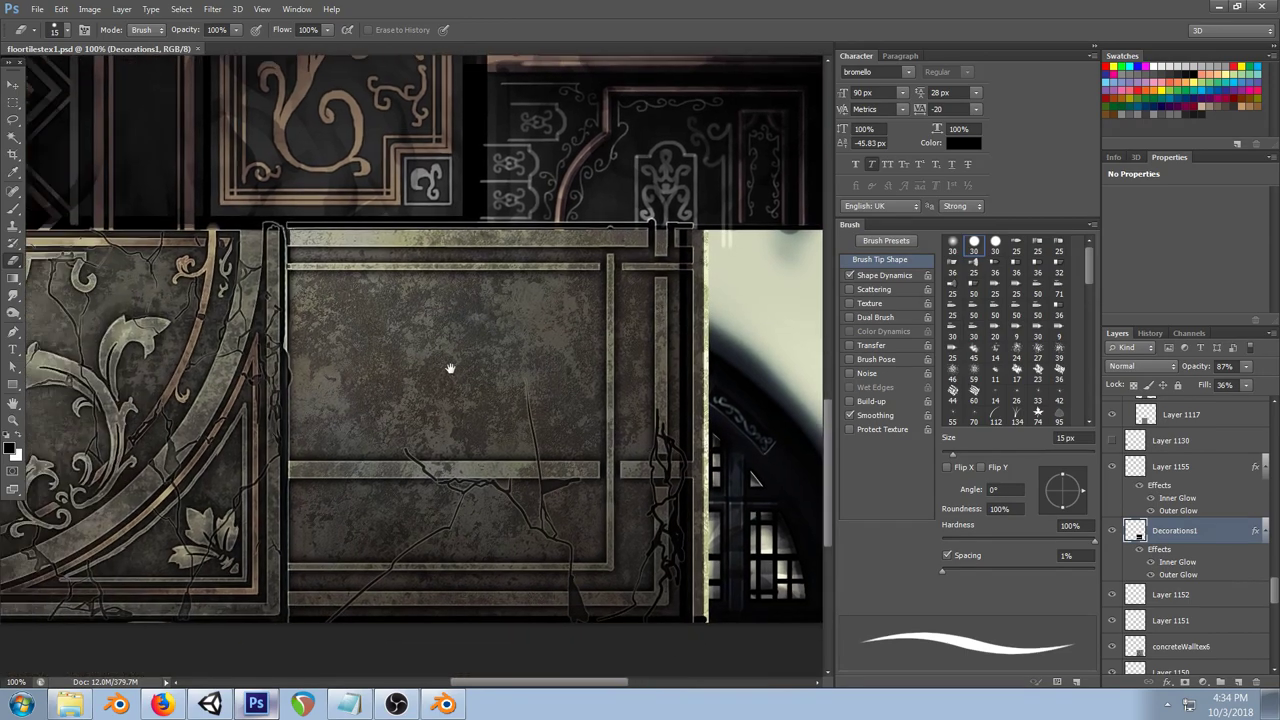
mouse_move(322, 540)
left_mouse_down()
mouse_move(360, 525)
mouse_move(362, 501)
mouse_move(360, 526)
left_mouse_up()
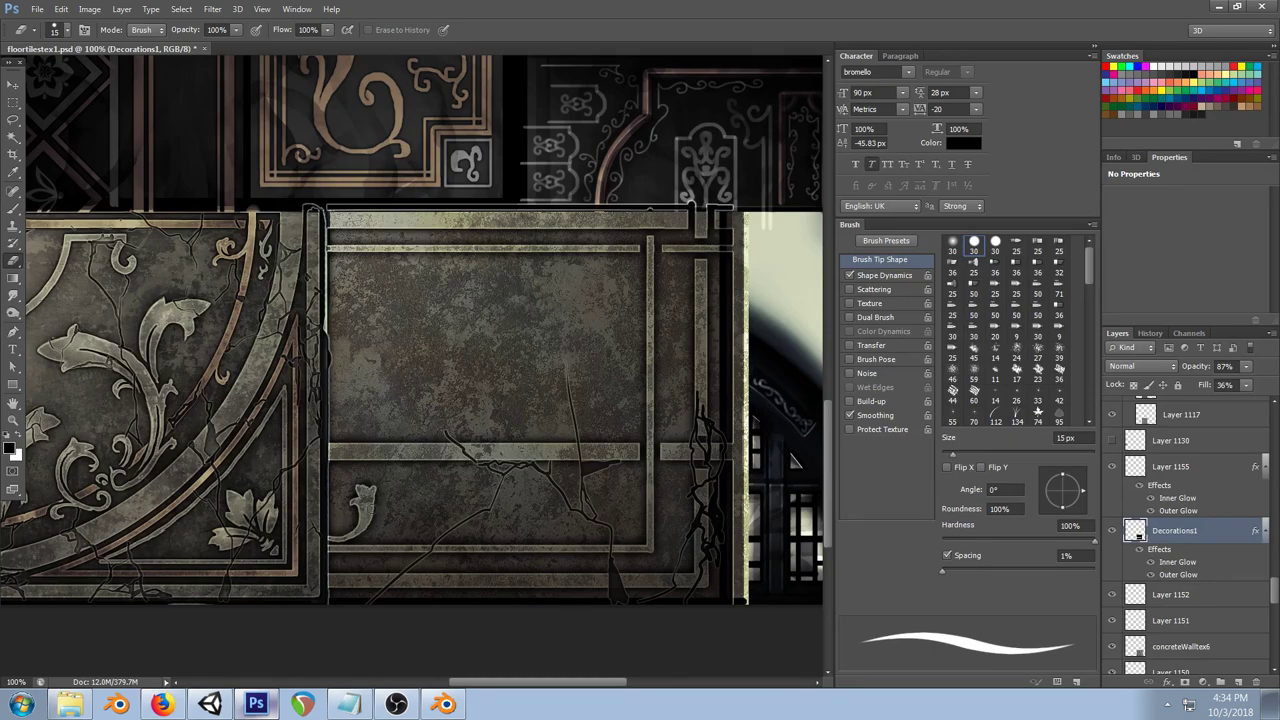
Step: Enable Shape Dynamics for the brush, erase a larger leafy scroll beside the small curl at 15 px, and save the file
left_click(13, 208)
left_click(849, 275)
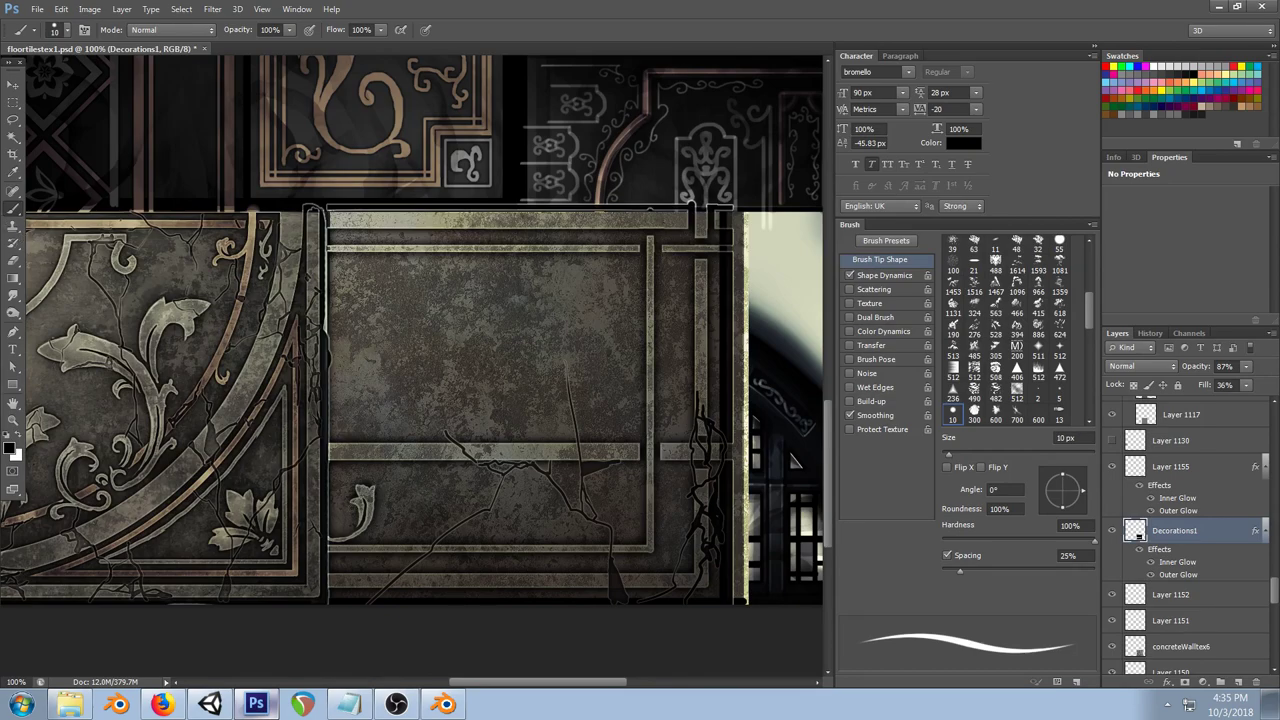
key("e")
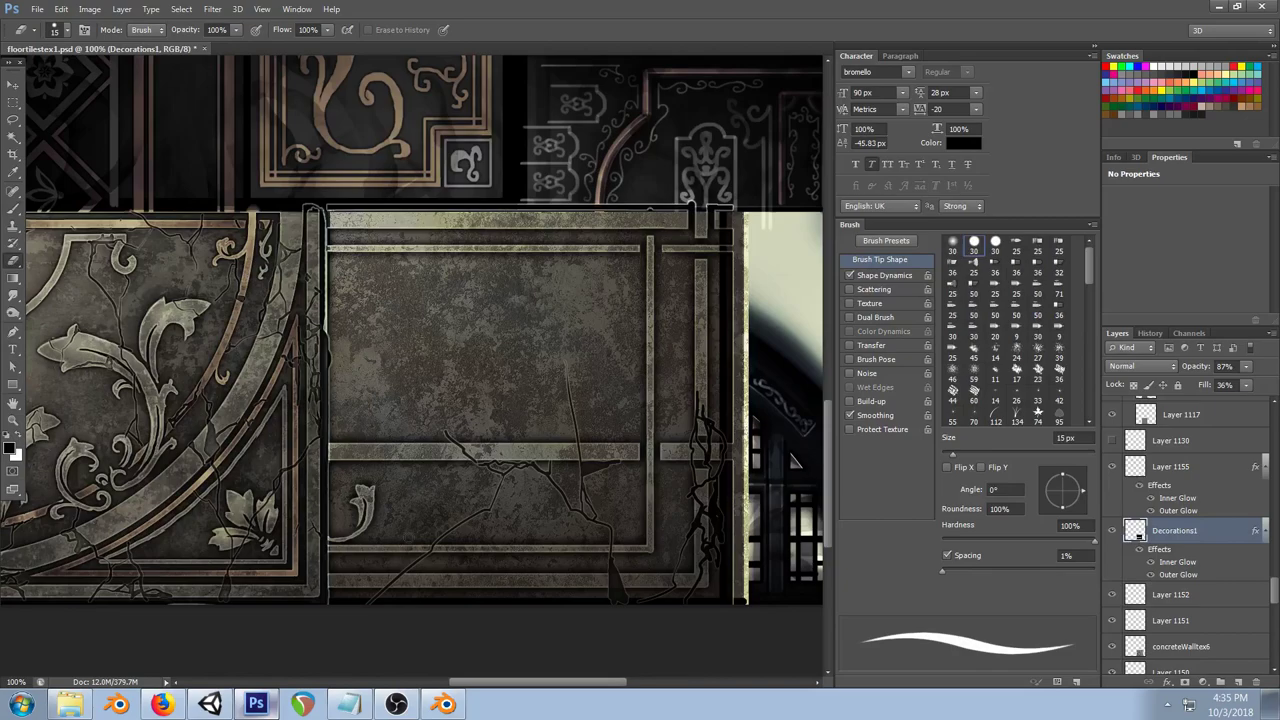
mouse_move(375, 528)
left_mouse_down()
mouse_move(410, 492)
mouse_move(438, 512)
mouse_move(426, 526)
mouse_move(406, 495)
mouse_move(441, 506)
mouse_move(407, 491)
mouse_move(406, 505)
mouse_move(427, 486)
left_mouse_up()
key("ctrl+z")
left_click(431, 487)
mouse_move(401, 497)
left_mouse_down()
mouse_move(429, 485)
mouse_move(443, 511)
mouse_move(408, 500)
mouse_move(422, 496)
mouse_move(419, 523)
mouse_move(435, 522)
left_mouse_up()
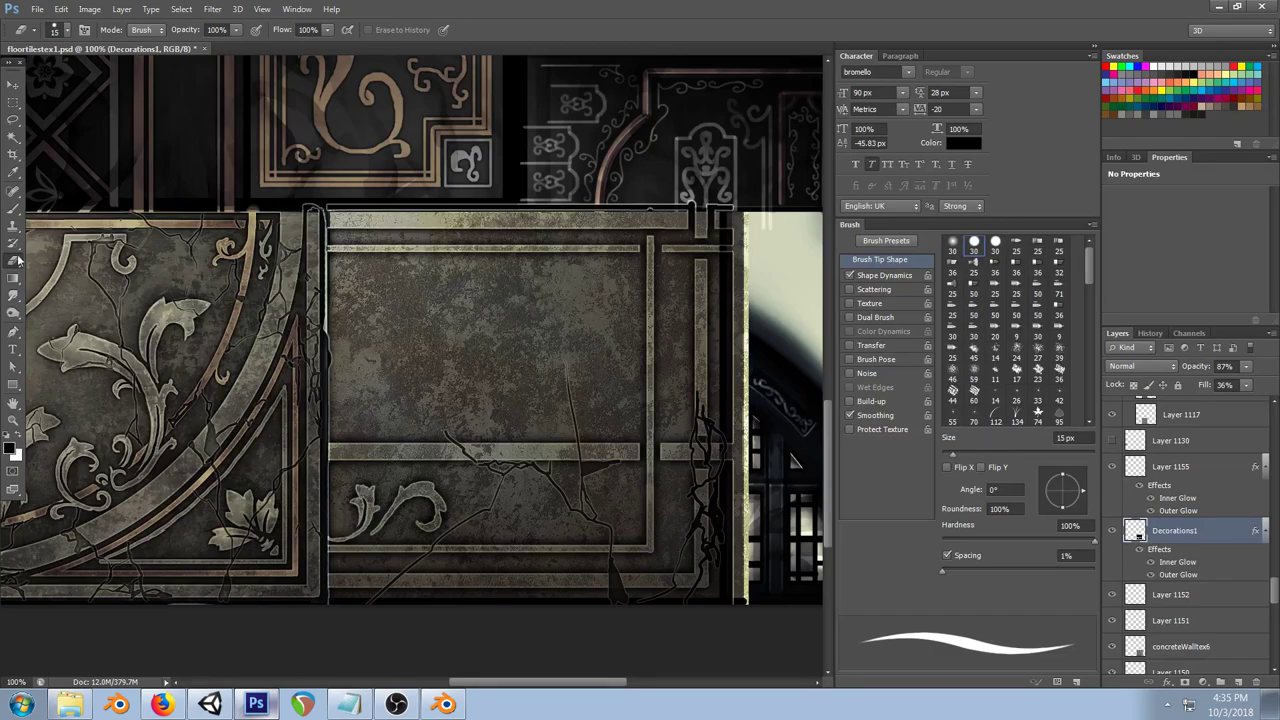
key("b")
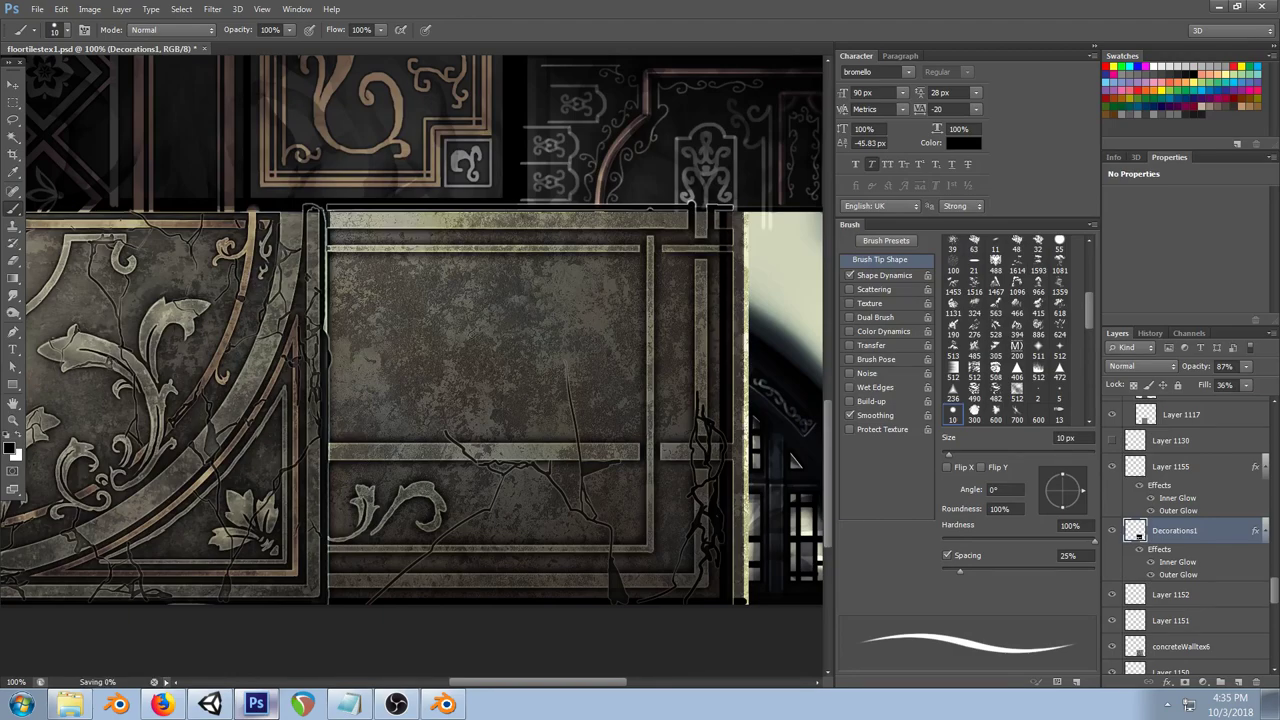
Step: Inspect the leafy scroll on the floor tiles next to the wall in Unity, then return to Photoshop
left_click(210, 704)
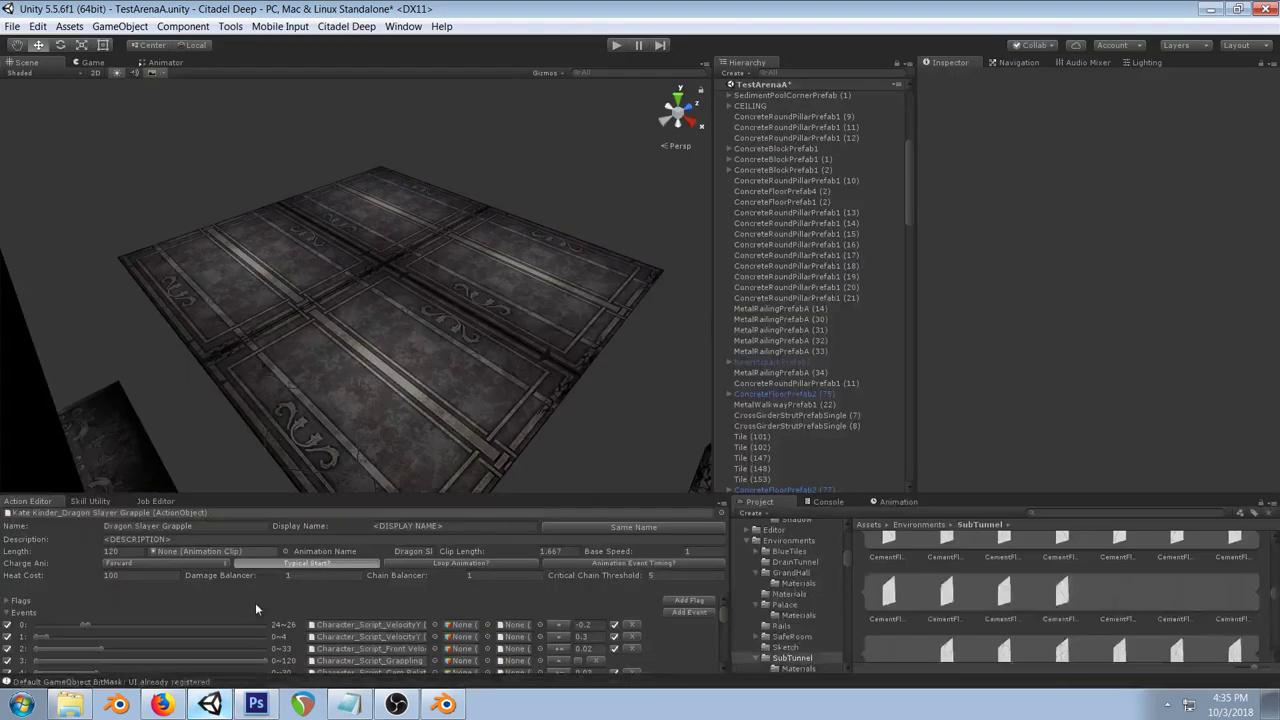
mouse_move(448, 253)
left_mouse_down()
mouse_move(565, 266)
mouse_move(499, 364)
mouse_move(403, 306)
mouse_move(384, 267)
mouse_move(354, 302)
mouse_move(349, 343)
mouse_move(326, 349)
mouse_move(509, 371)
mouse_move(500, 337)
mouse_move(531, 323)
mouse_move(449, 306)
mouse_move(420, 277)
mouse_move(530, 428)
left_mouse_up()
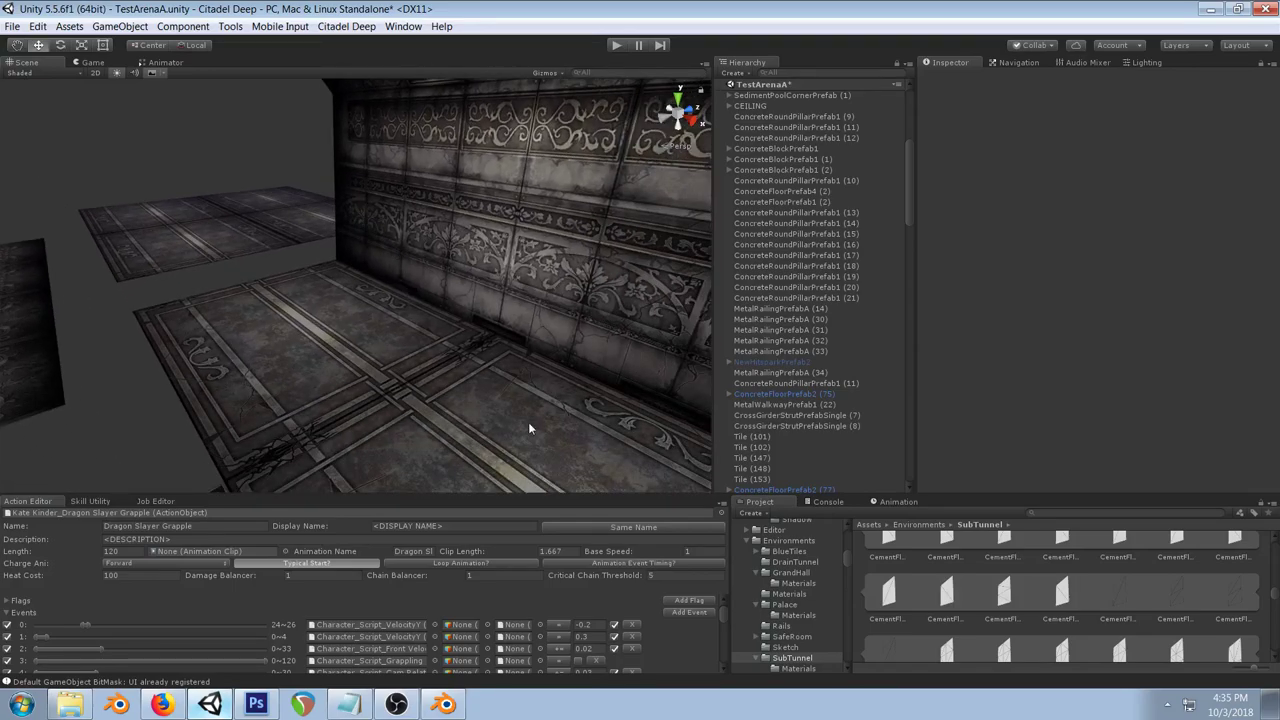
left_click(256, 704)
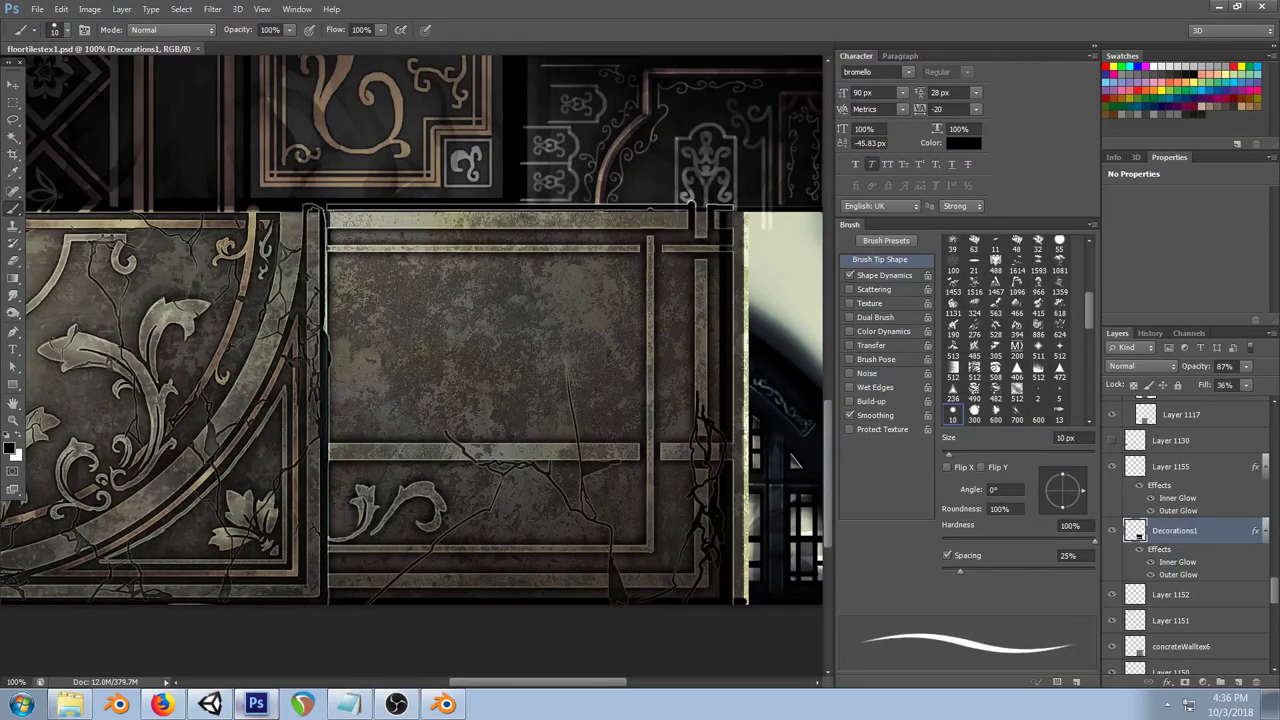
Step: Try to erase another curl extending from the leafy scroll in the lower panel
left_click(14, 262)
mouse_move(445, 515)
left_mouse_down()
mouse_move(482, 535)
mouse_move(500, 495)
mouse_move(450, 466)
mouse_move(475, 488)
mouse_move(458, 527)
mouse_move(480, 536)
mouse_move(505, 520)
mouse_move(506, 490)
mouse_move(503, 504)
mouse_move(489, 480)
left_mouse_up()
key("ctrl+alt+z")
key("ctrl+alt+z")
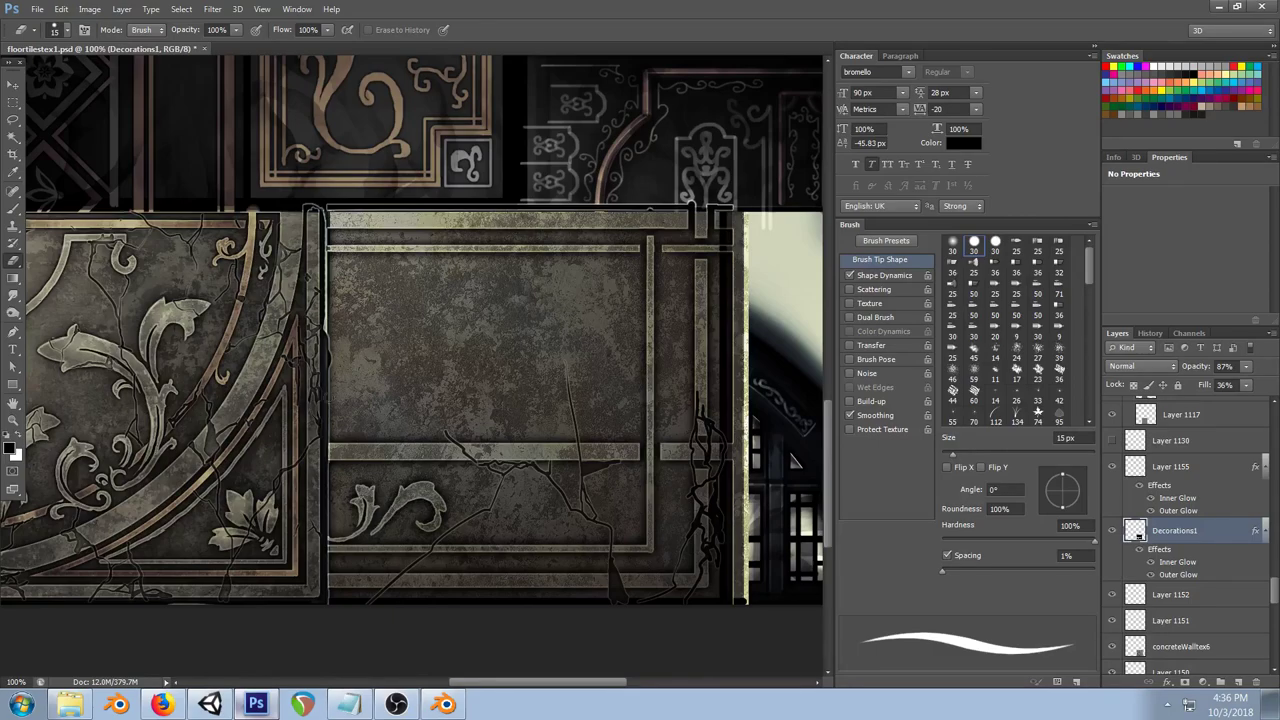
Step: Try to erase a large spiral scroll into the tile's main panel with the 15 px eraser
mouse_move(328, 262)
left_mouse_down()
mouse_move(421, 276)
mouse_move(380, 370)
left_mouse_up()
mouse_move(328, 260)
left_mouse_down()
mouse_move(383, 260)
mouse_move(493, 371)
left_mouse_up()
key("ctrl+z")
left_click_drag(328, 260, 493, 355)
key("ctrl+z")
mouse_move(328, 262)
left_mouse_down()
mouse_move(435, 275)
mouse_move(483, 322)
left_mouse_up()
mouse_move(422, 274)
left_mouse_down()
mouse_move(450, 290)
mouse_move(418, 360)
left_mouse_up()
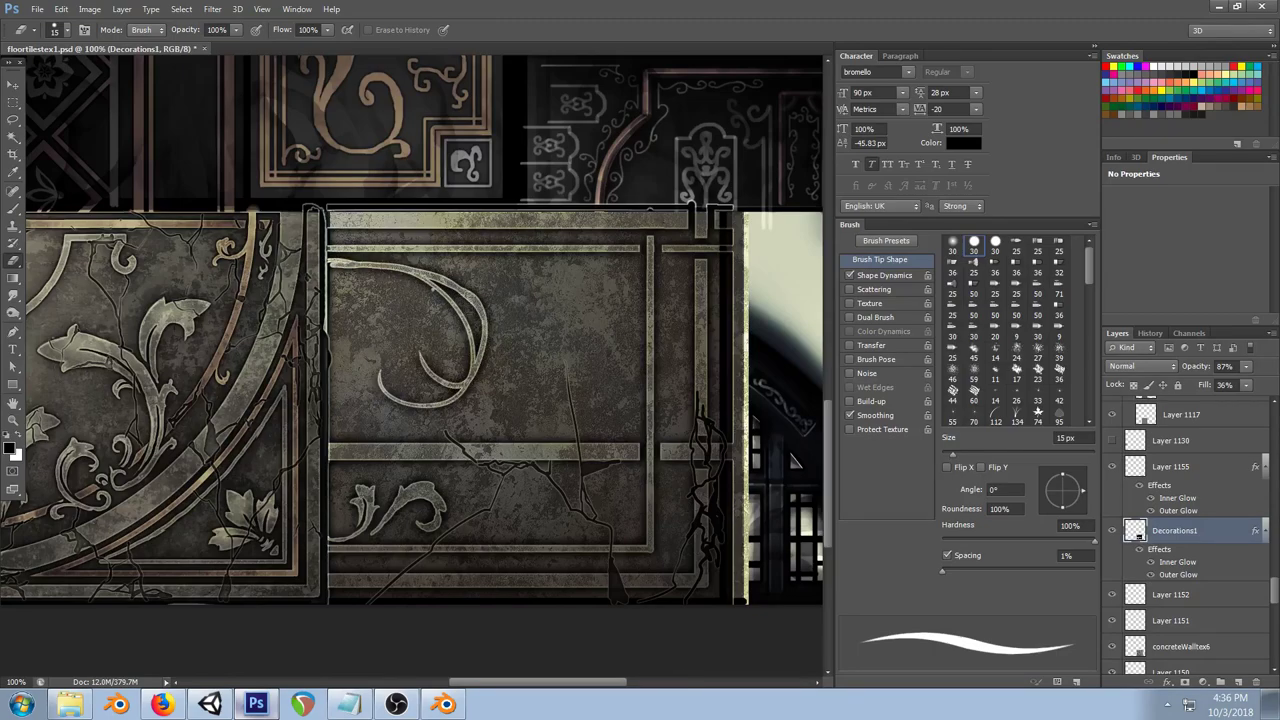
left_click_drag(434, 290, 398, 392)
key("ctrl+alt+z")
key("ctrl+alt+z")
key("ctrl+alt+z")
key("ctrl+alt+z")
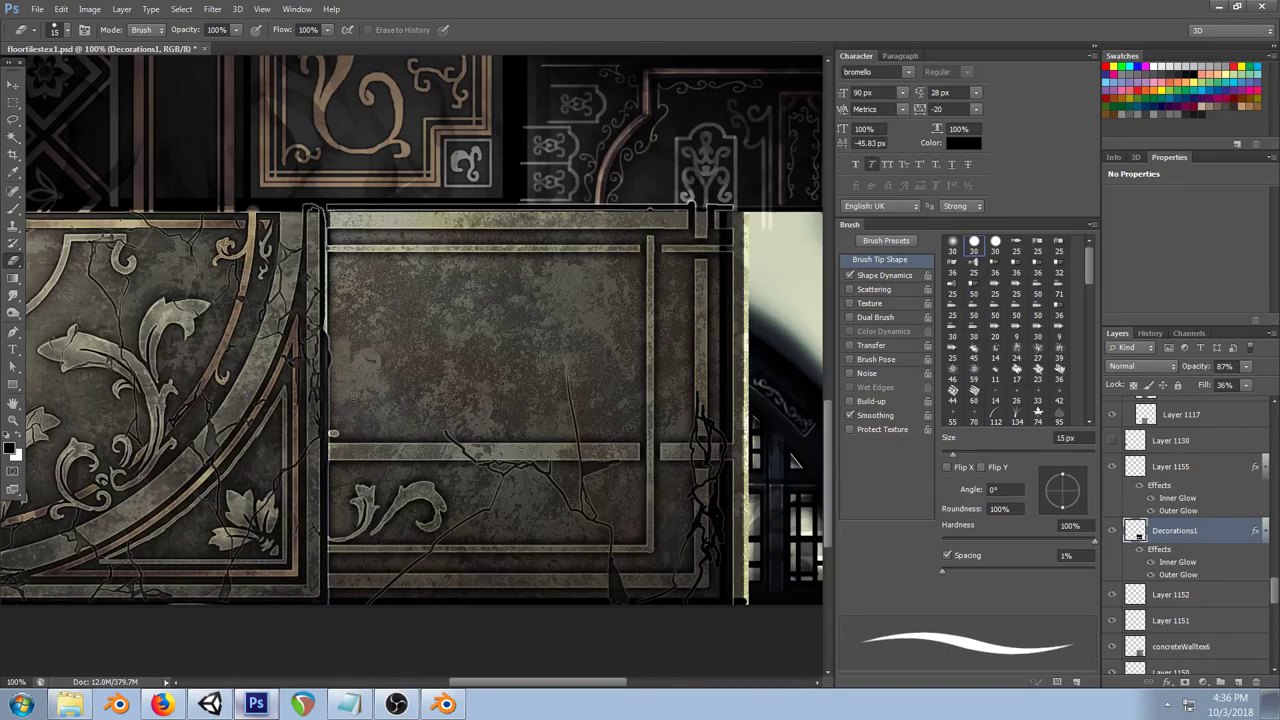
Step: Erase a pointed leaf into the main panel's lower left corner, just above the horizontal strip, with a 10 px eraser
key("[")
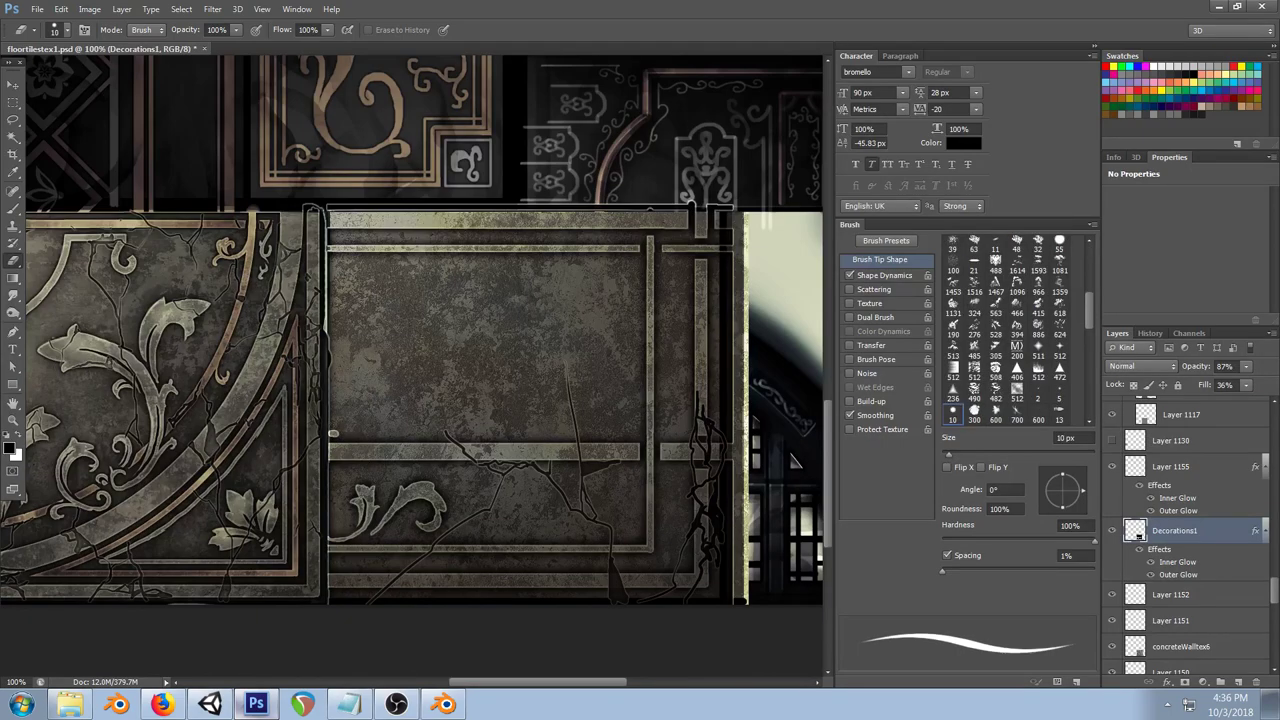
left_click_drag(336, 417, 368, 390)
mouse_move(340, 435)
left_mouse_down()
mouse_move(378, 416)
mouse_move(382, 396)
mouse_move(355, 415)
mouse_move(362, 394)
mouse_move(368, 418)
mouse_move(382, 396)
left_mouse_up()
key("ctrl+alt+z")
key("ctrl+alt+z")
key("ctrl+alt+z")
key("ctrl+alt+z")
key("ctrl+alt+z")
key("ctrl+alt+z")
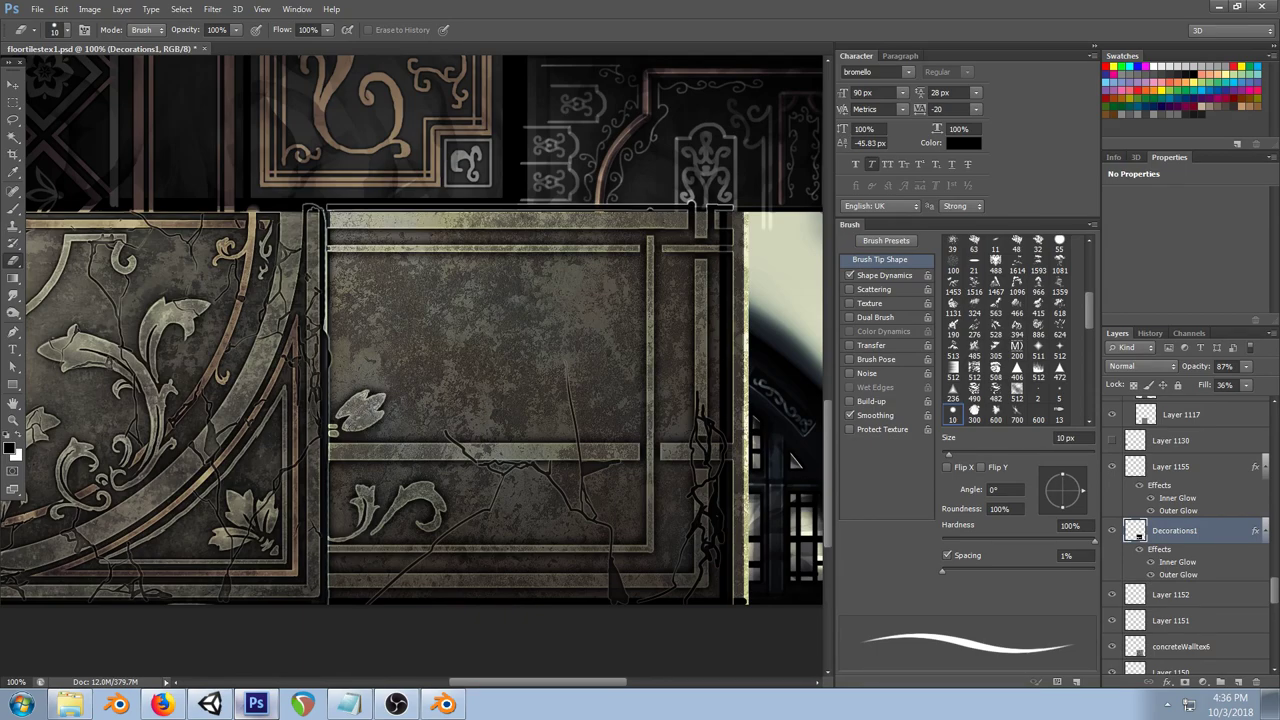
Step: Rework the strokes above the first leaf to erase a second, upright leaf along the main panel's left edge
key("ctrl+alt+z")
key("ctrl+alt+z")
key("ctrl+alt+z")
key("ctrl+alt+z")
key("ctrl+alt+z")
key("ctrl+alt+z")
key("ctrl+alt+z")
key("ctrl+alt+z")
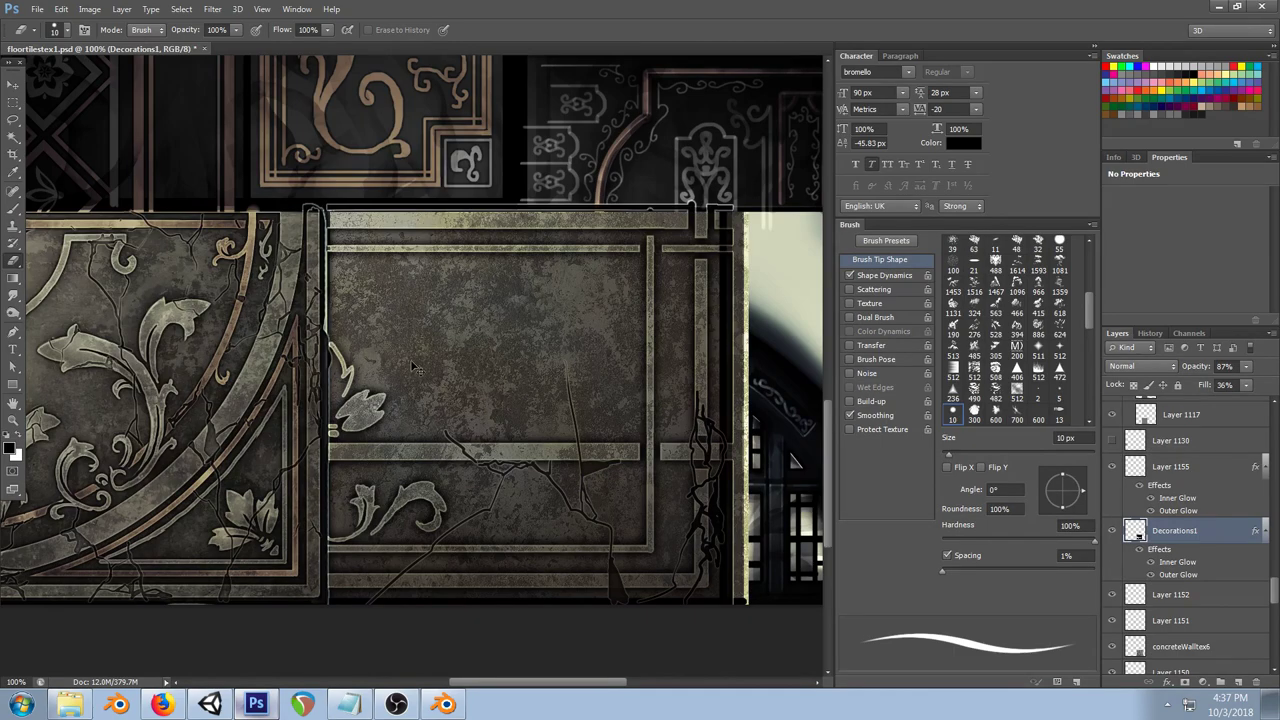
Step: Check the new leaf motif on the floor tiles in Unity, then return to Photoshop
left_click(210, 704)
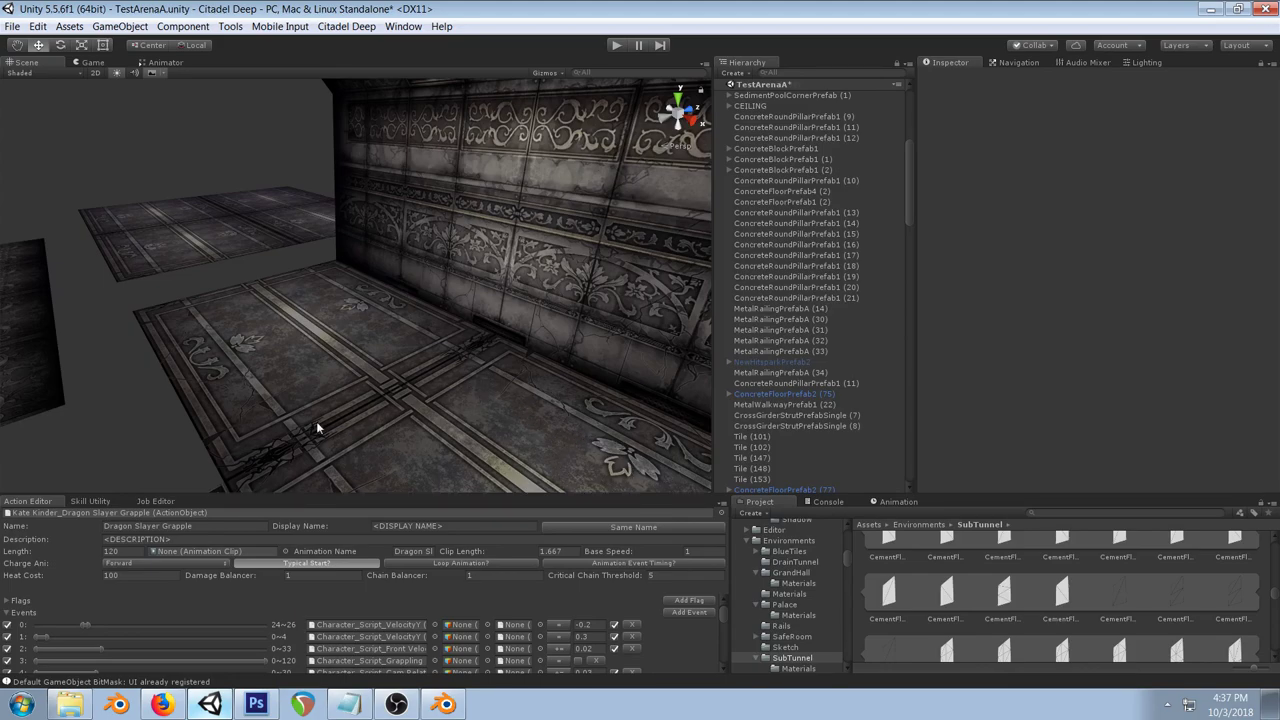
left_click(256, 705)
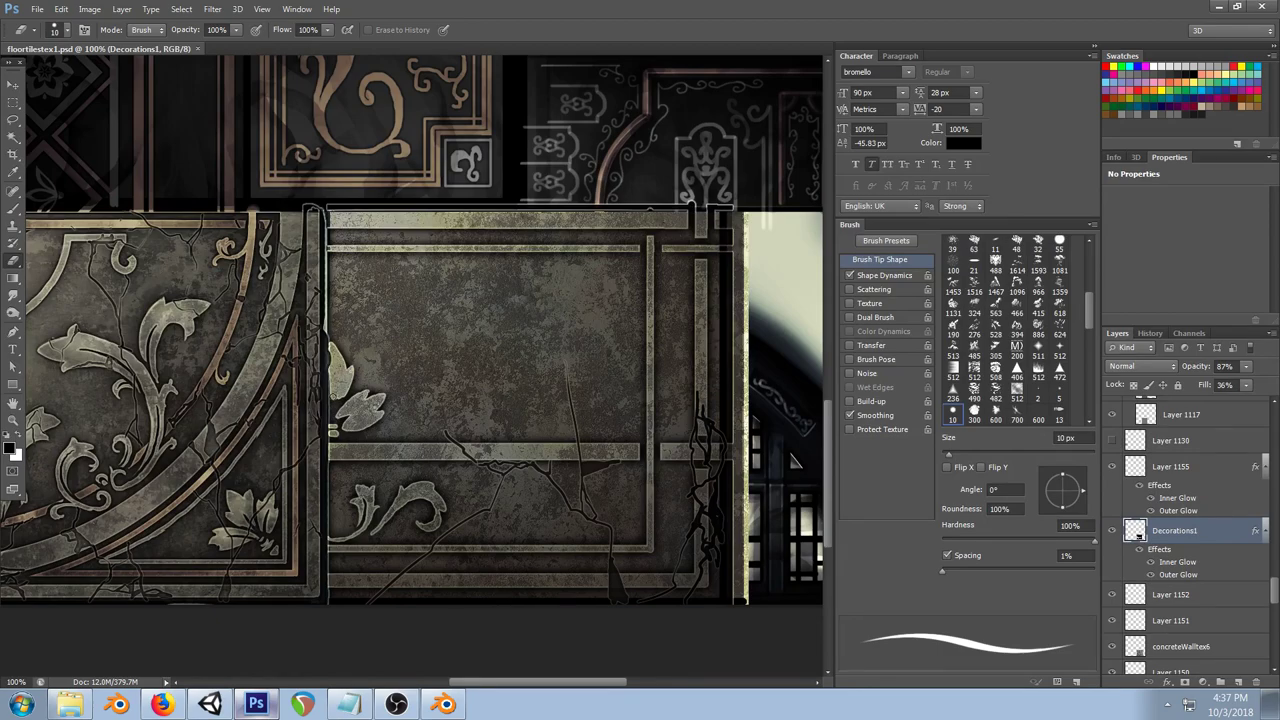
Step: Switch to the Brush tool, load the Decorations1 layer's contents as a selection, and invert the selection
left_click(253, 210)
left_click(15, 209)
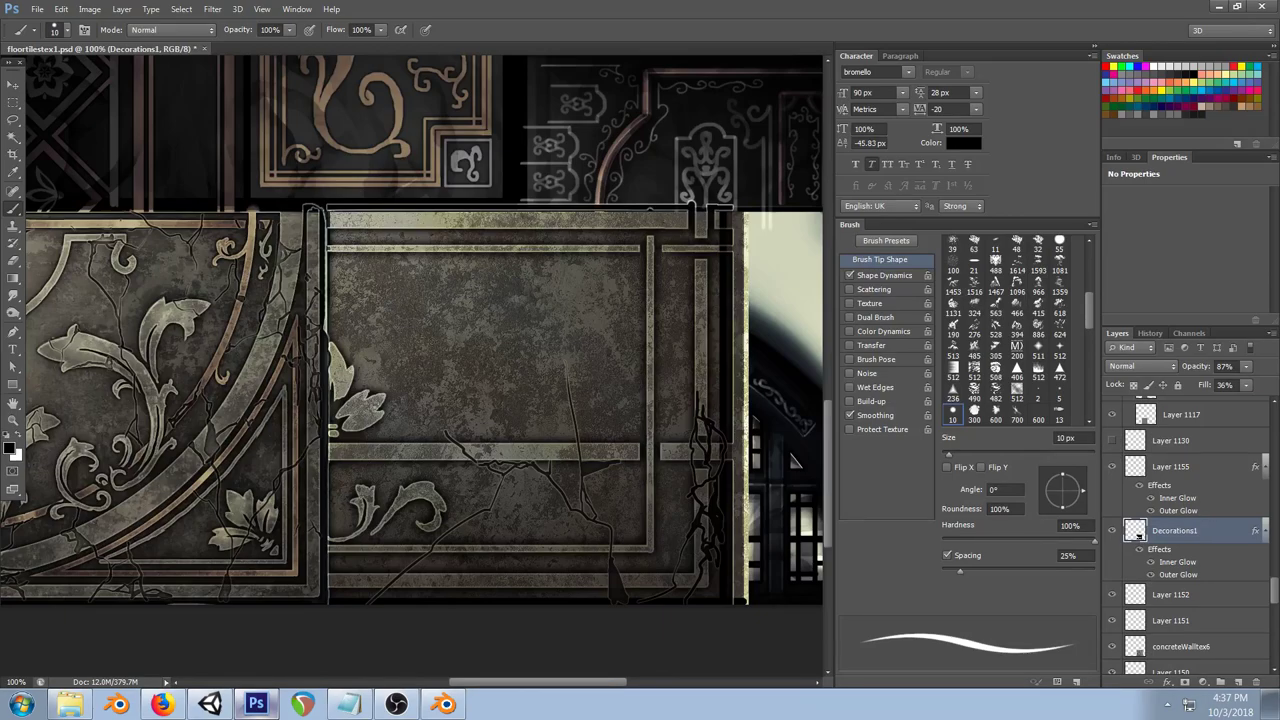
left_click_drag(316, 226, 350, 238)
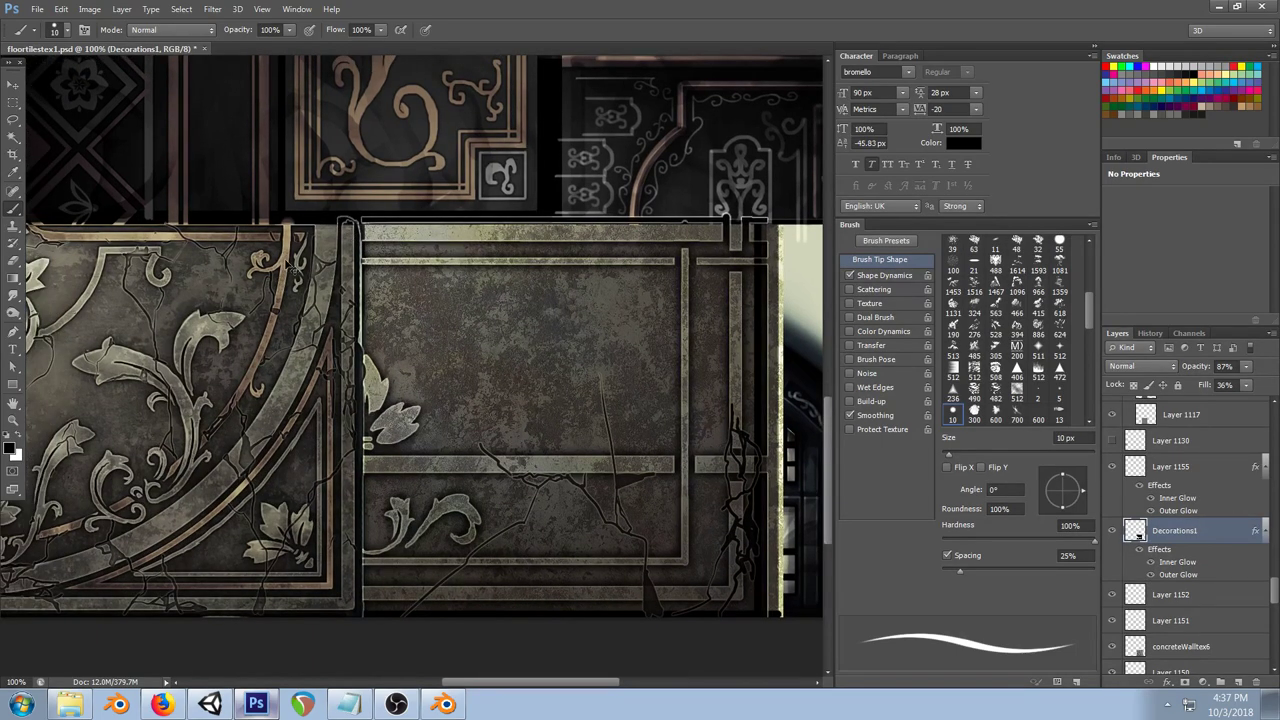
right_click(451, 263, "ctrl")
left_click(632, 299)
right_click(632, 299, "ctrl")
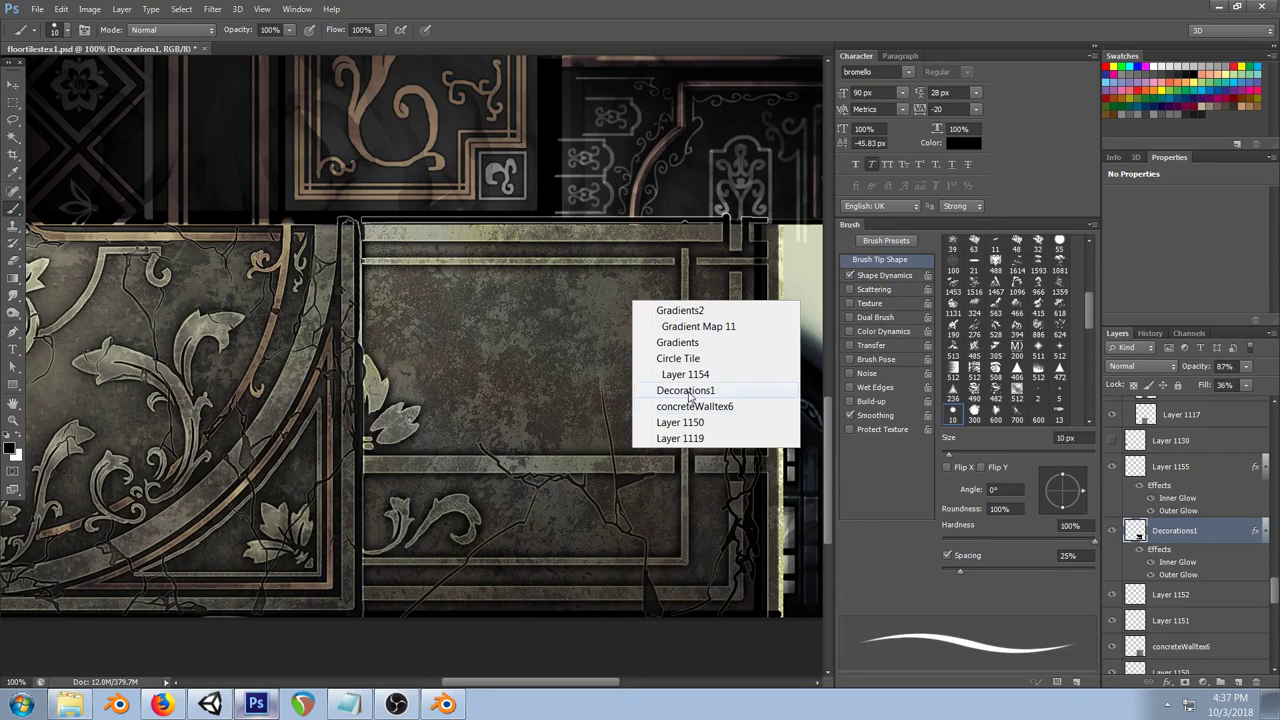
left_click(687, 392)
left_click(1134, 531, "ctrl")
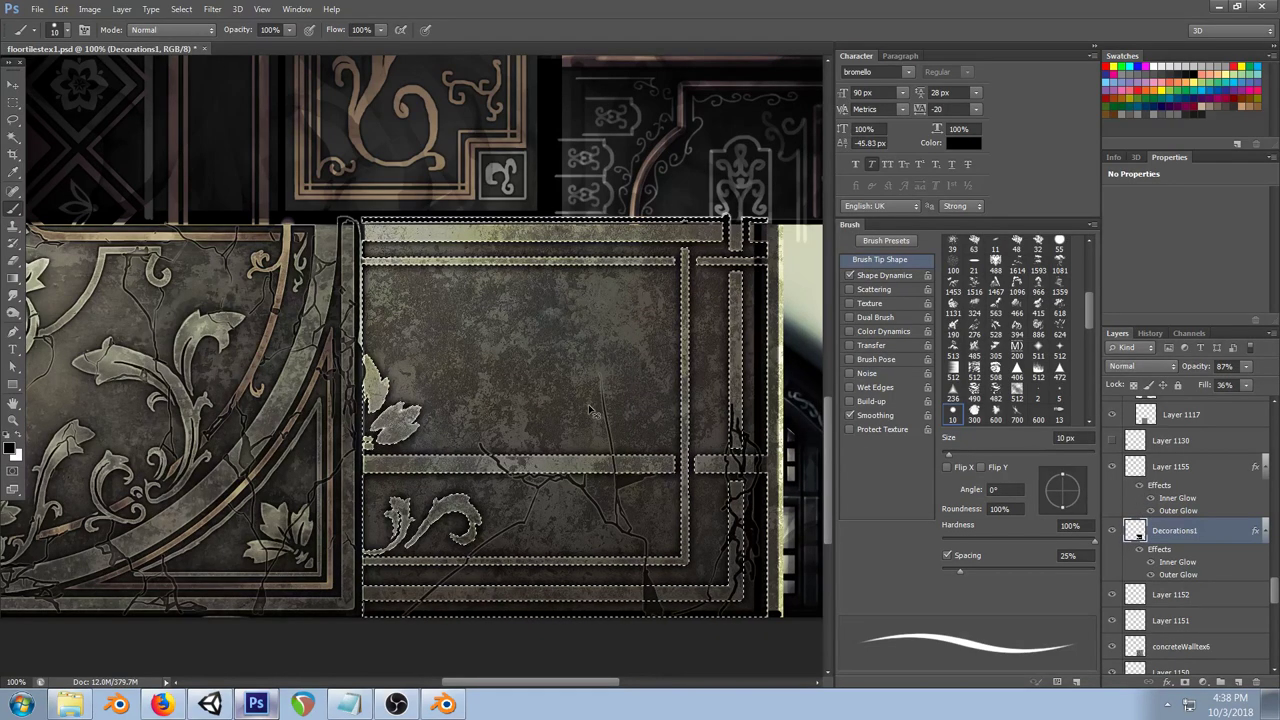
key("ctrl+shift+i")
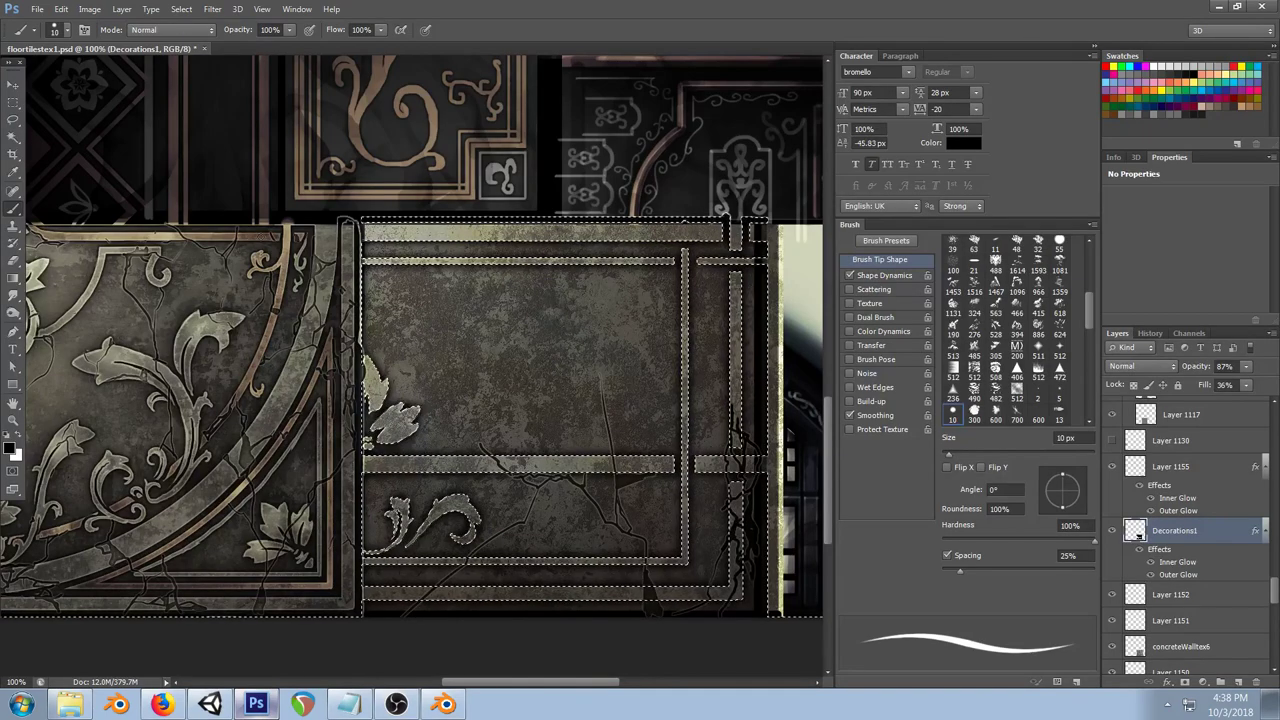
Step: Make the Gradient Map 2 copy 7 layer's mask active for painting in white with a 40 px brush
right_click(221, 238, "ctrl")
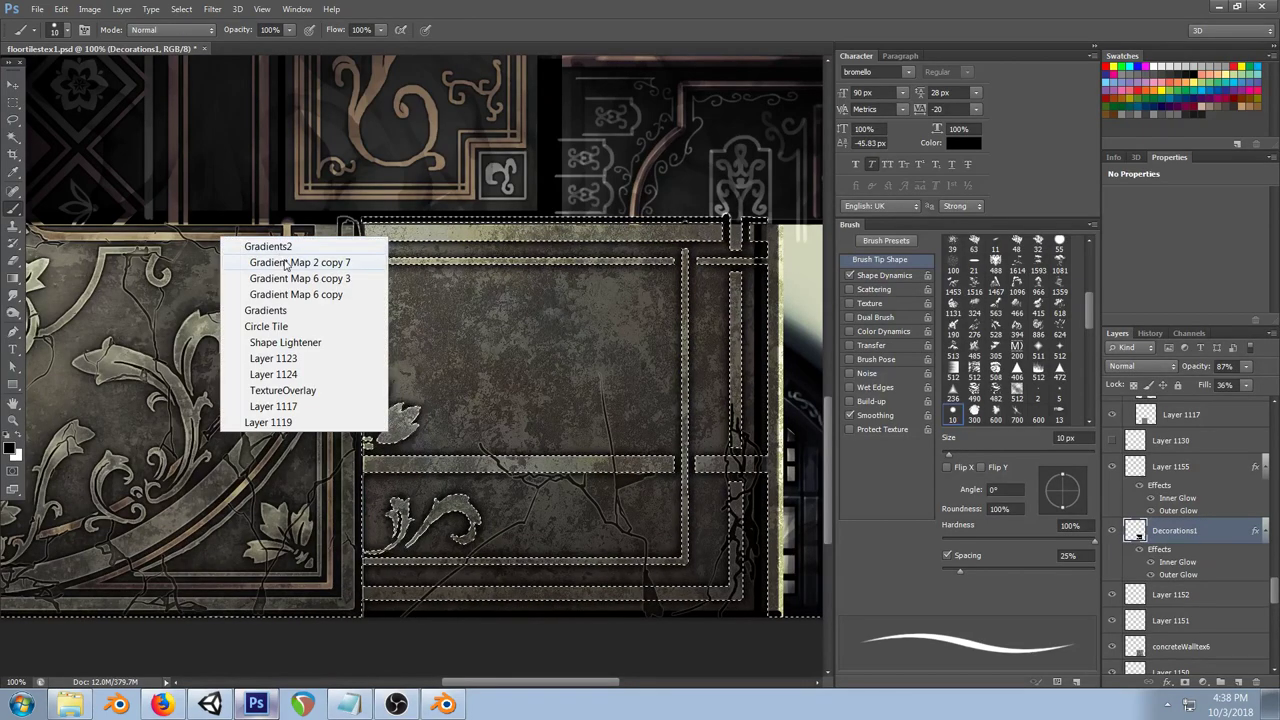
left_click(286, 262)
left_click(20, 442)
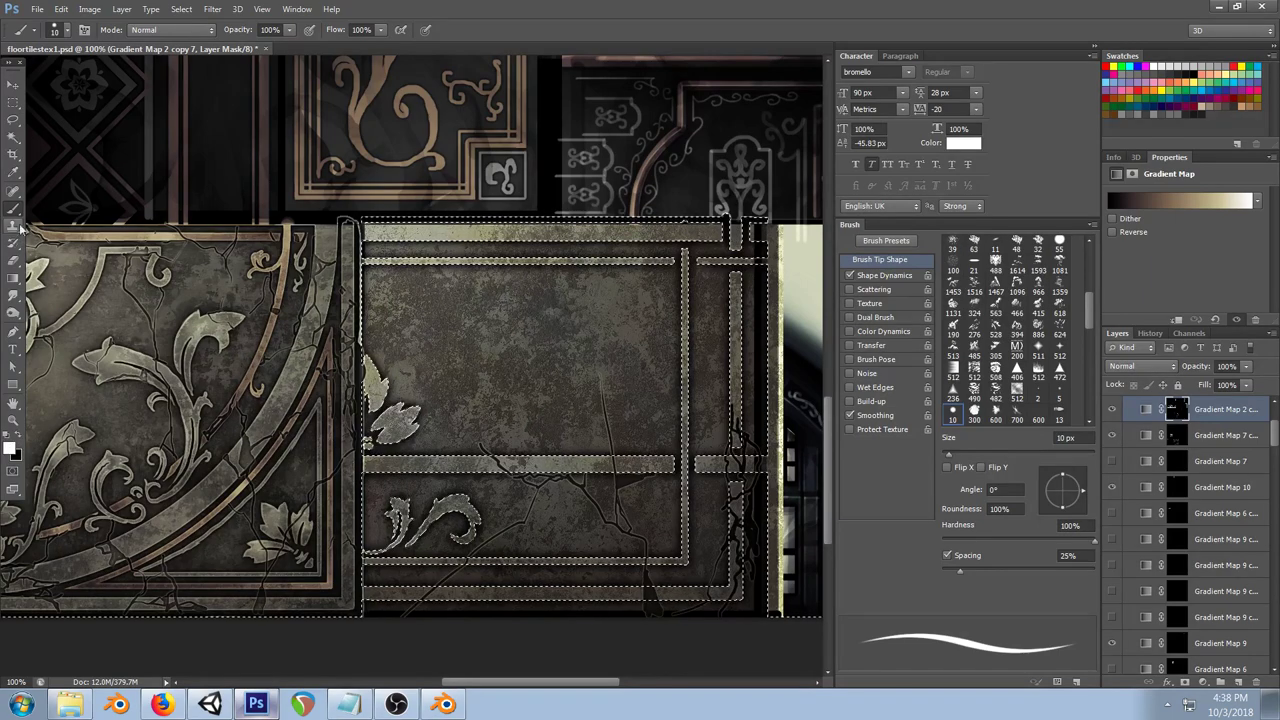
key("bracketright")
key("bracketright")
key("bracketright")
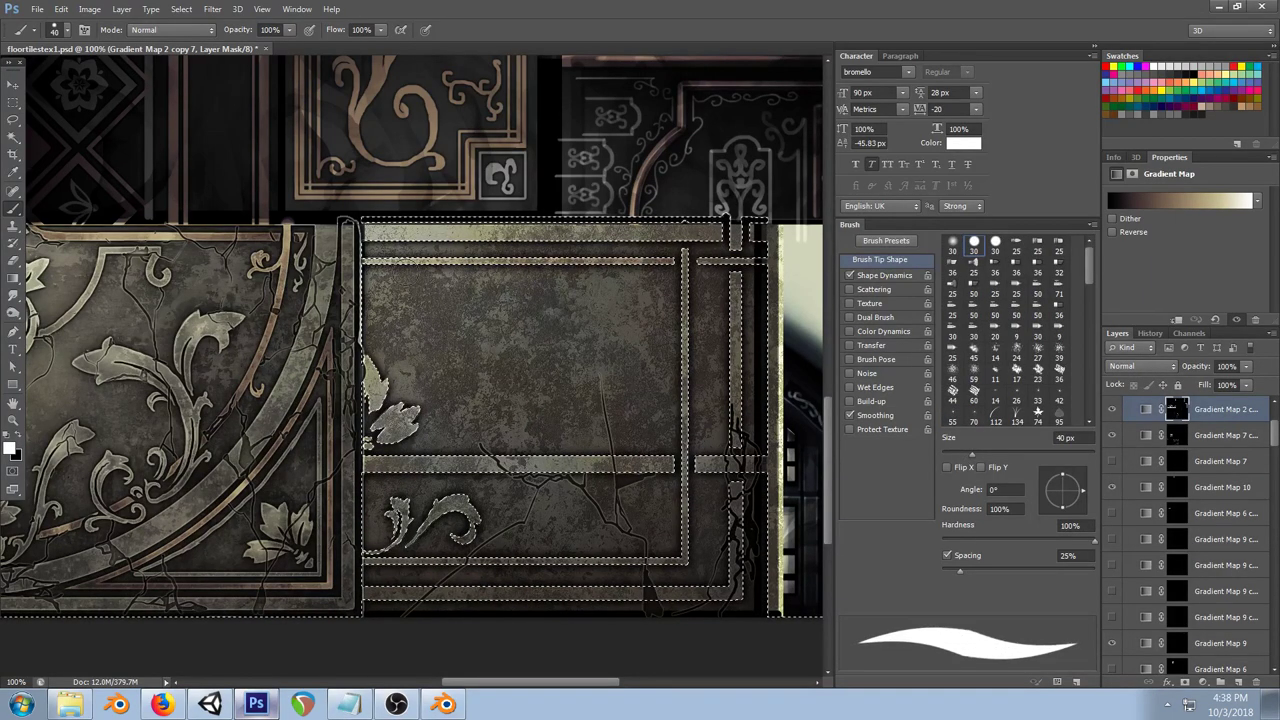
left_click(388, 260, "ctrl")
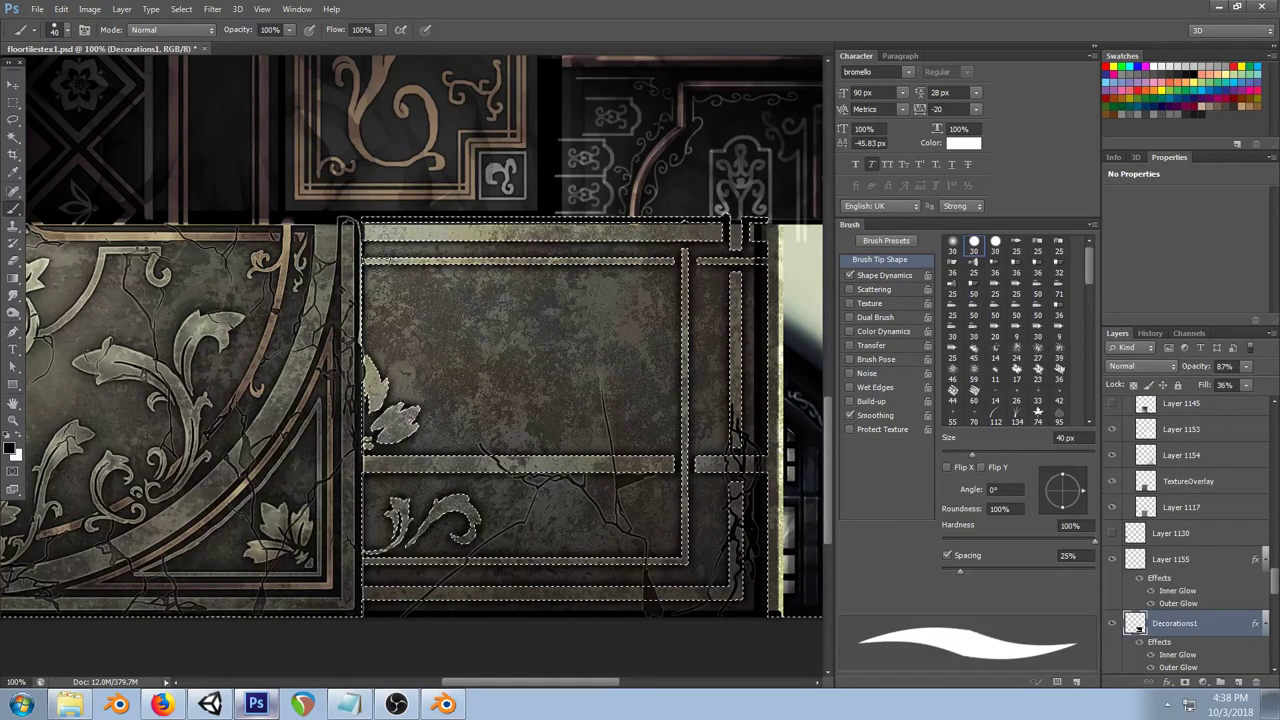
right_click(265, 340, "ctrl")
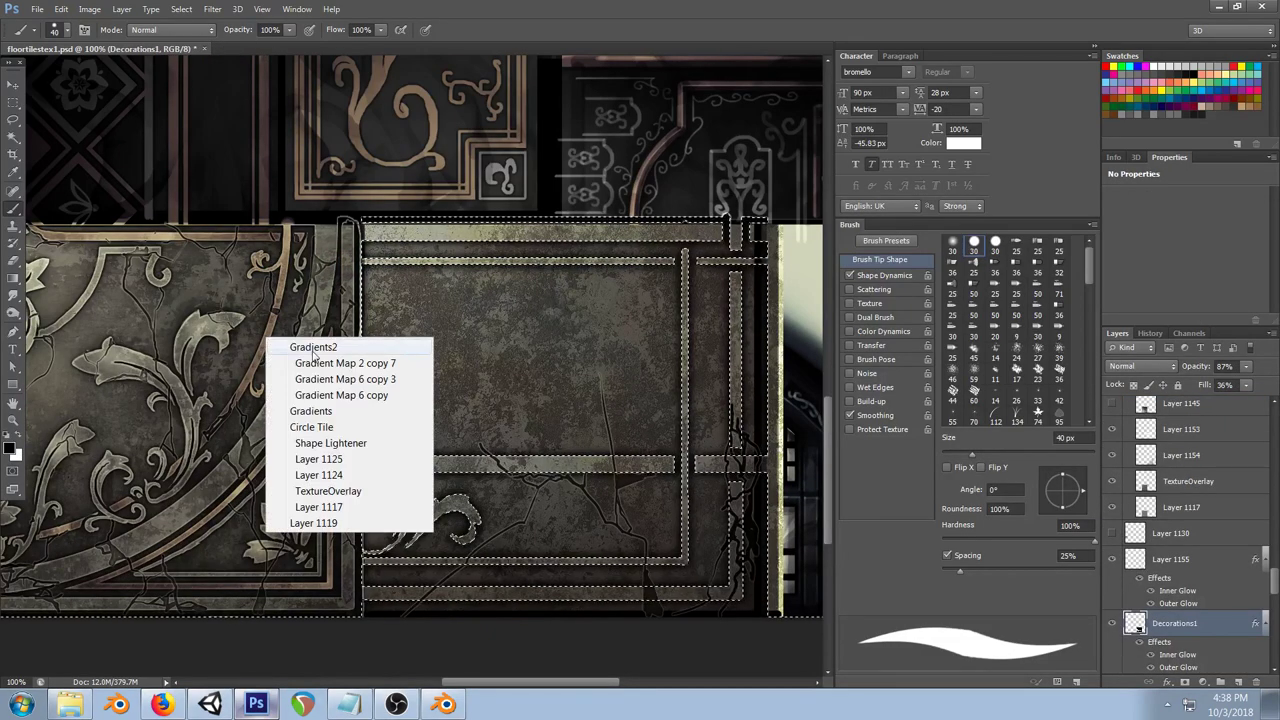
left_click(313, 364)
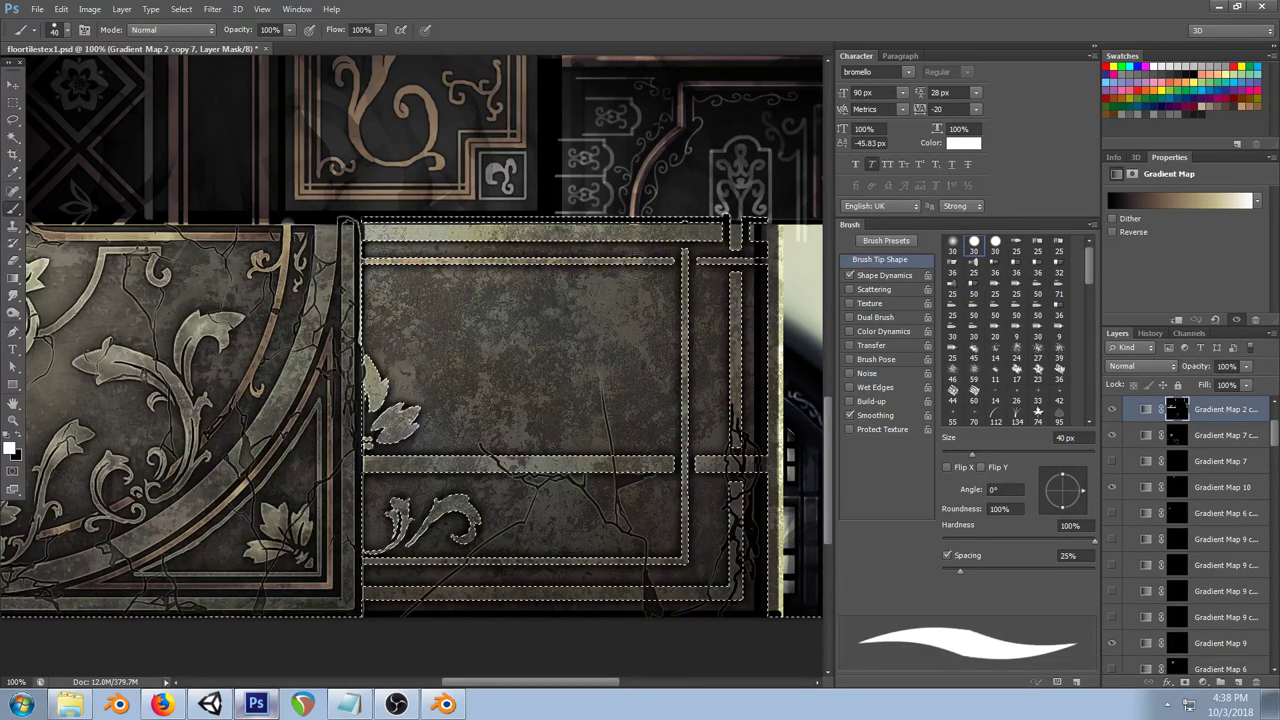
Step: Paint white with a 25 px brush over the thin inner border strips on the mask to tint them copper, and deselect
key("bracketleft")
key("bracketleft")
key("bracketleft")
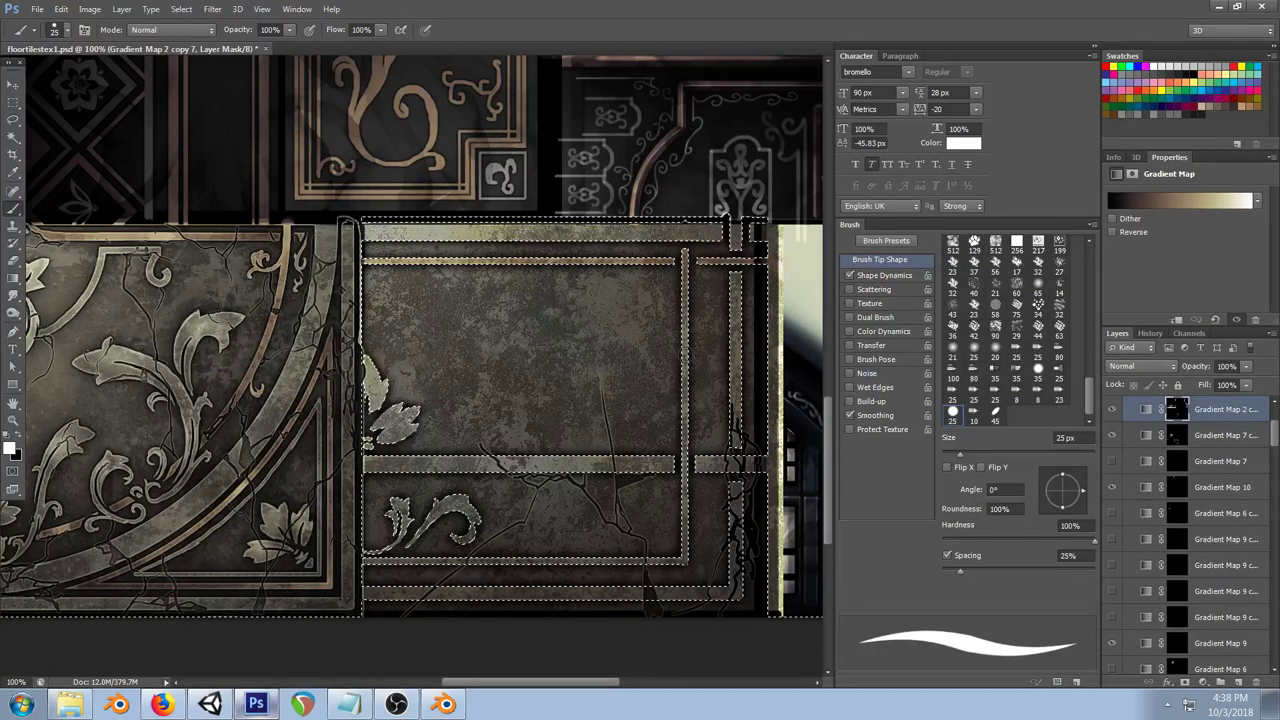
key("ctrl+z")
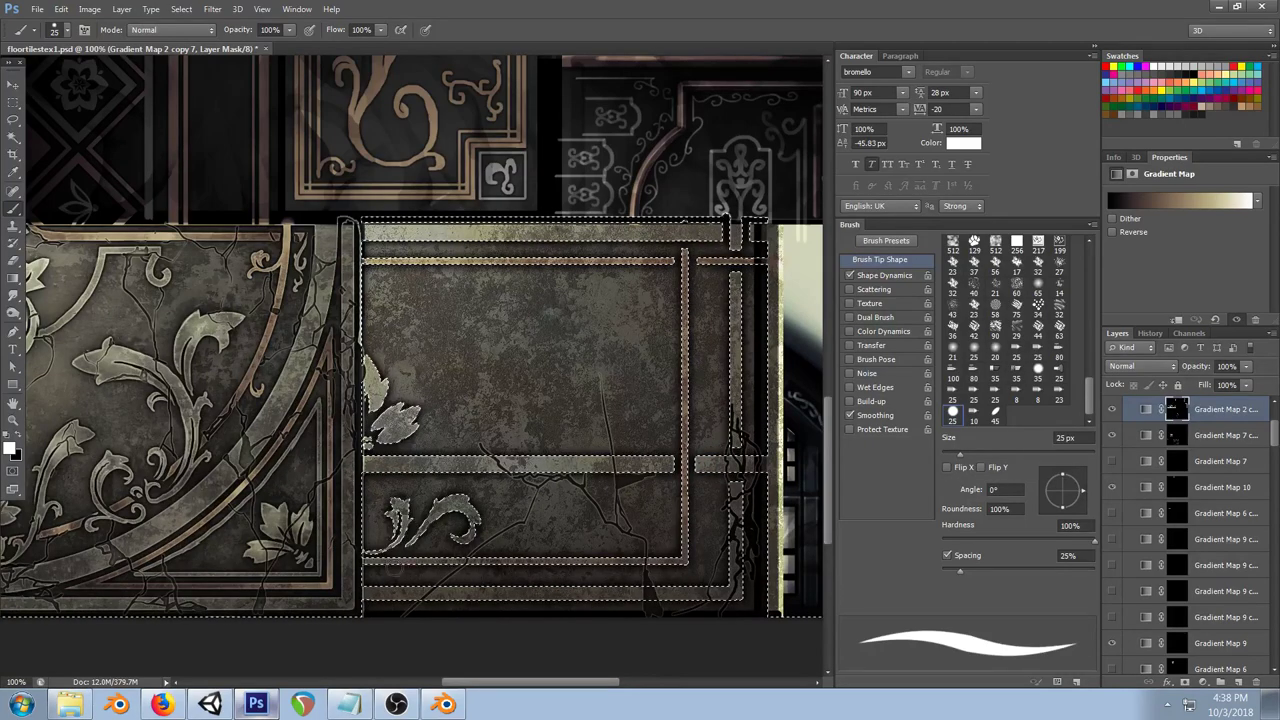
key("ctrl+d")
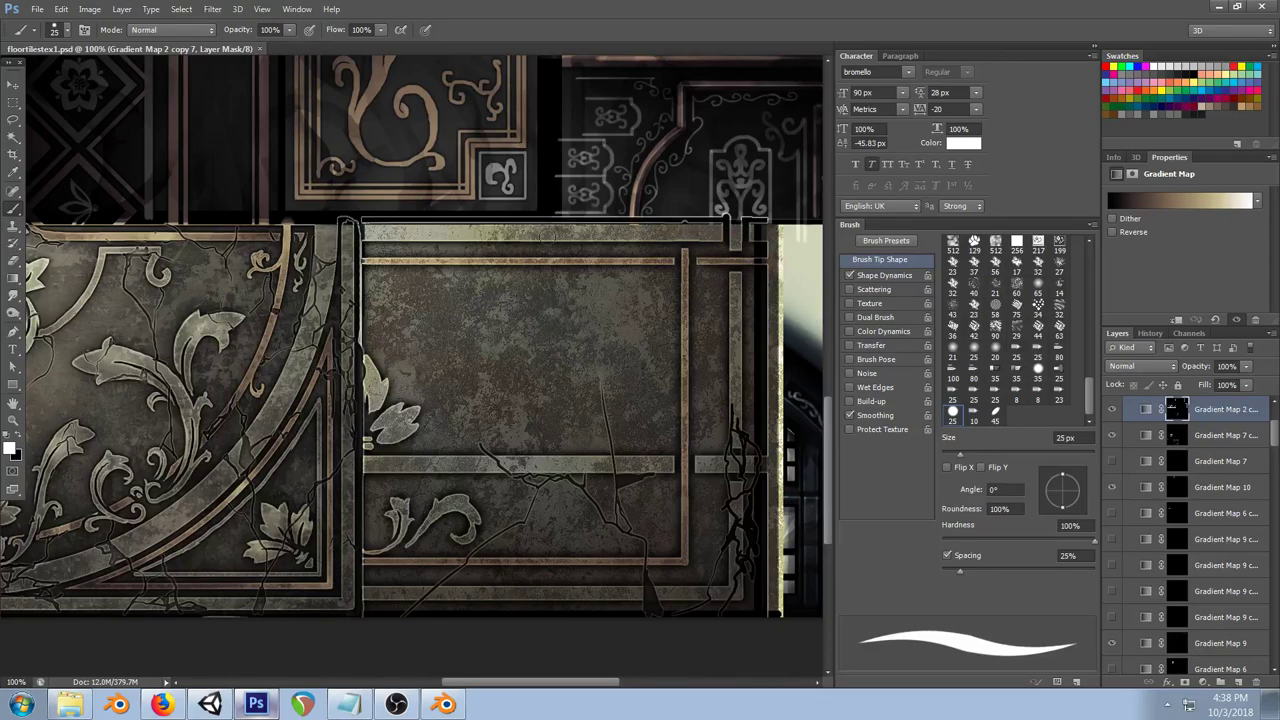
Step: Select the Gradient Map 11 layer from the right-hand tile and set its opacity to 47%
right_click(549, 234, "ctrl")
left_click(557, 257)
left_click_drag(1246, 366, 1236, 384)
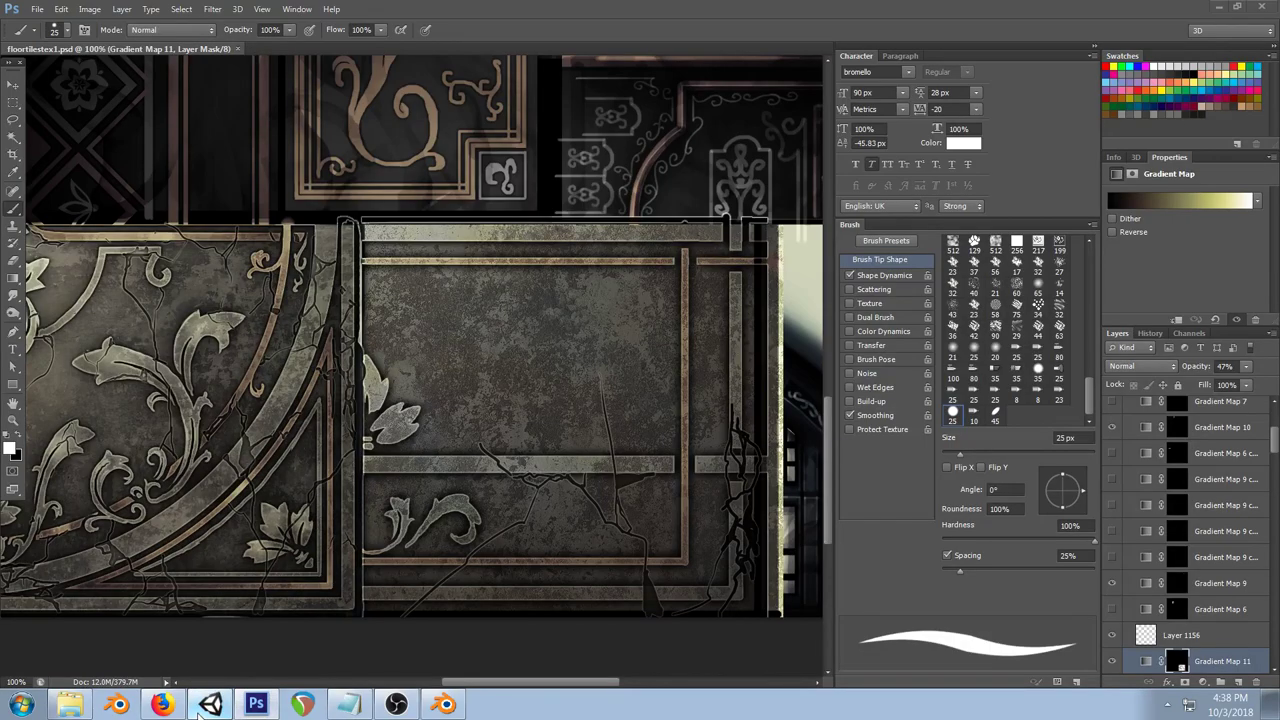
Step: Check the retinted border strips on the floor tiles in Unity from several angles, and switch to OBS
left_click(210, 704)
left_click_drag(251, 271, 354, 245)
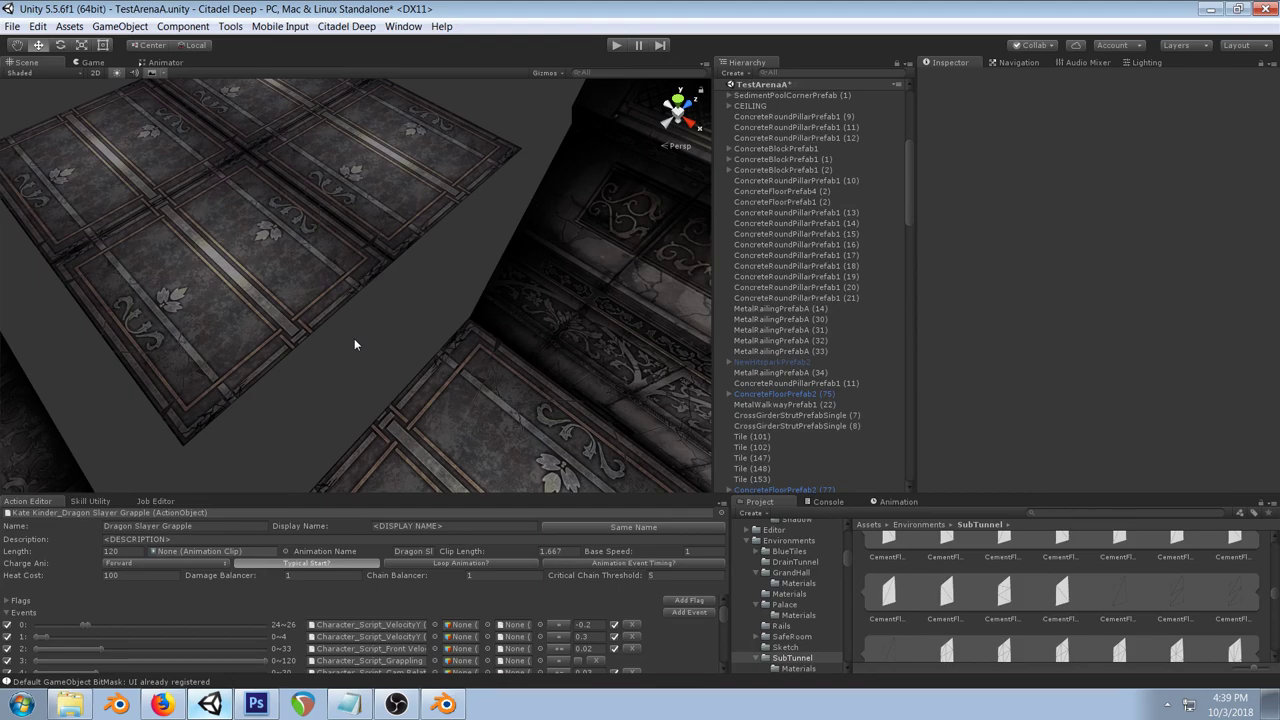
left_click_drag(354, 339, 502, 248)
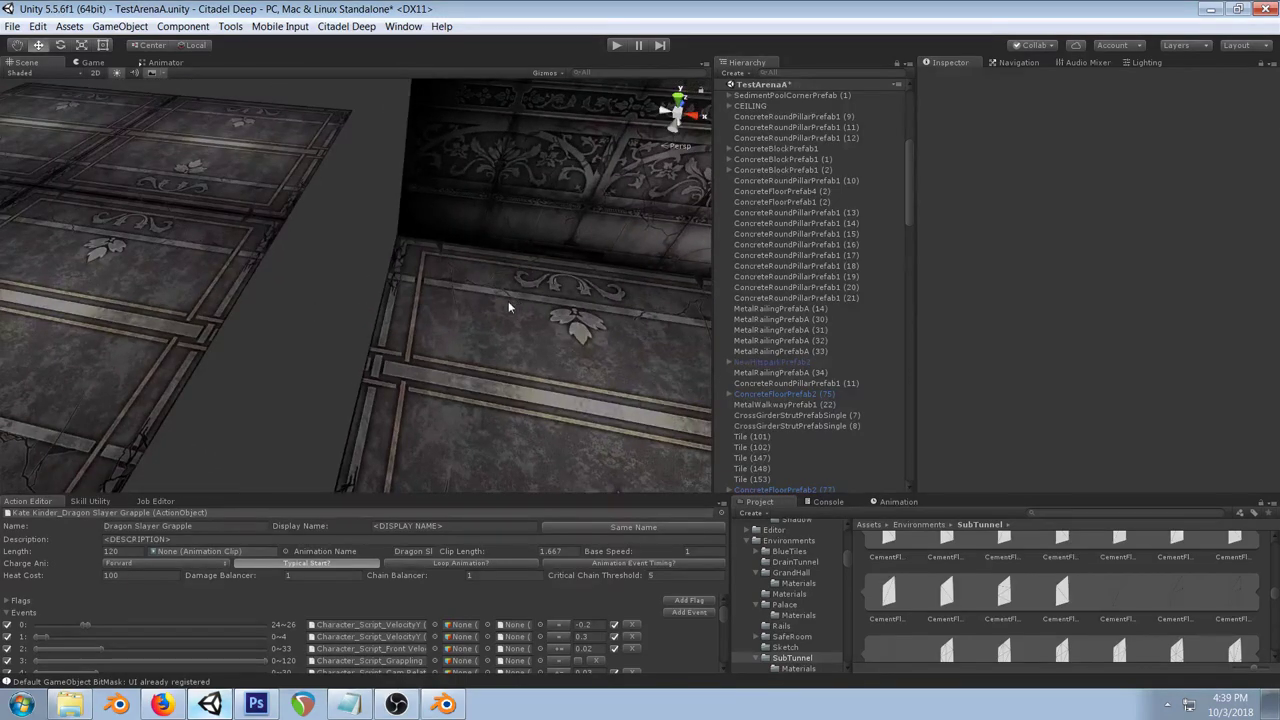
left_click(396, 704)
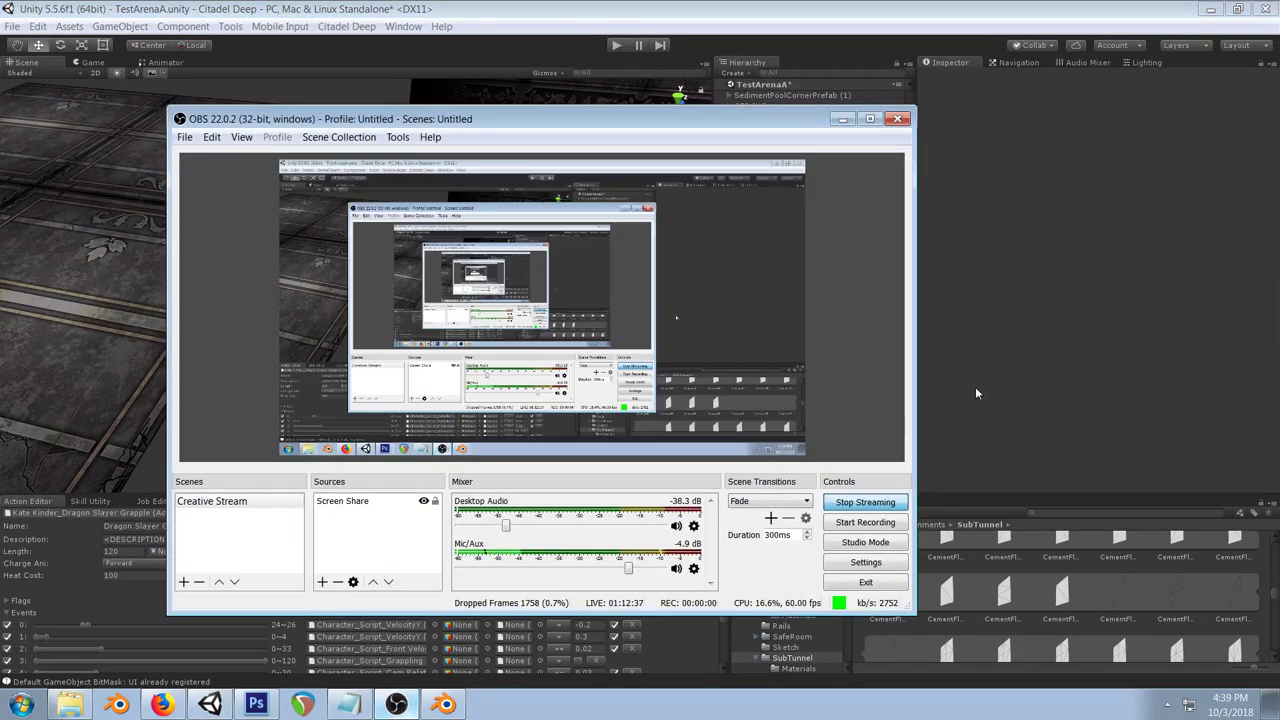